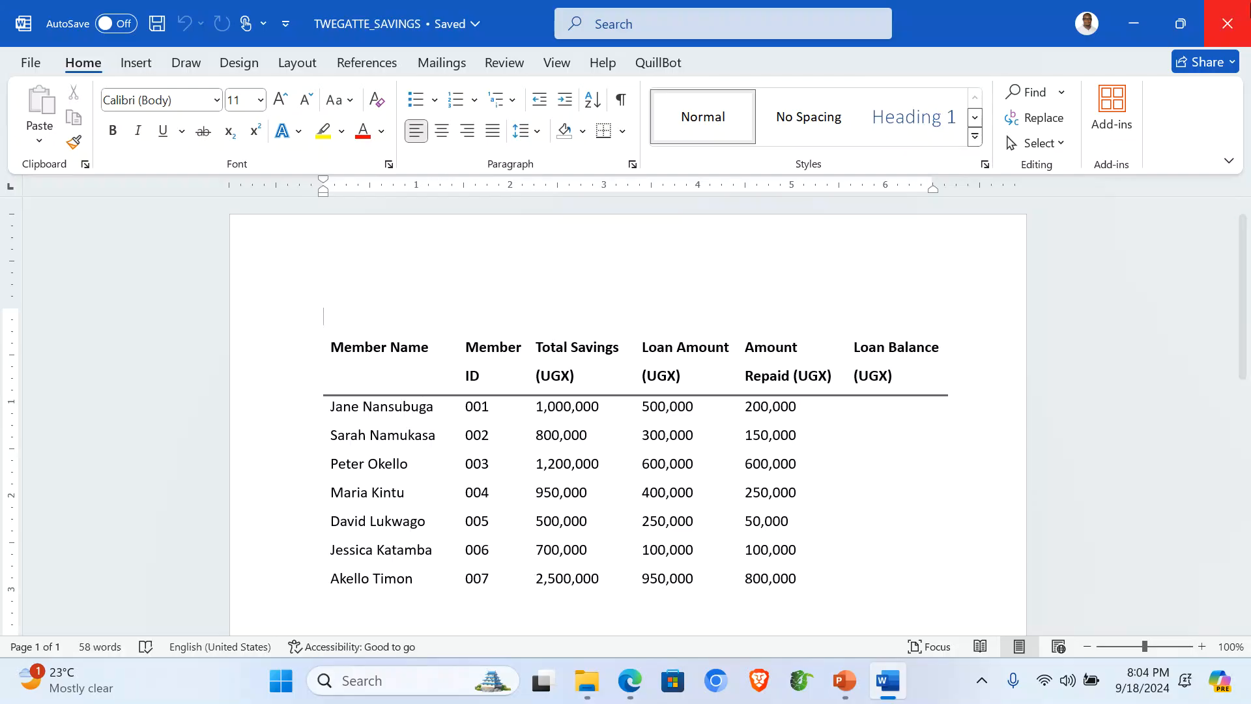
Step: Close the savings document, then preview and close the LOAN_REMINDER letter
{"action": "left_click", "coordinate": [1227, 23]}
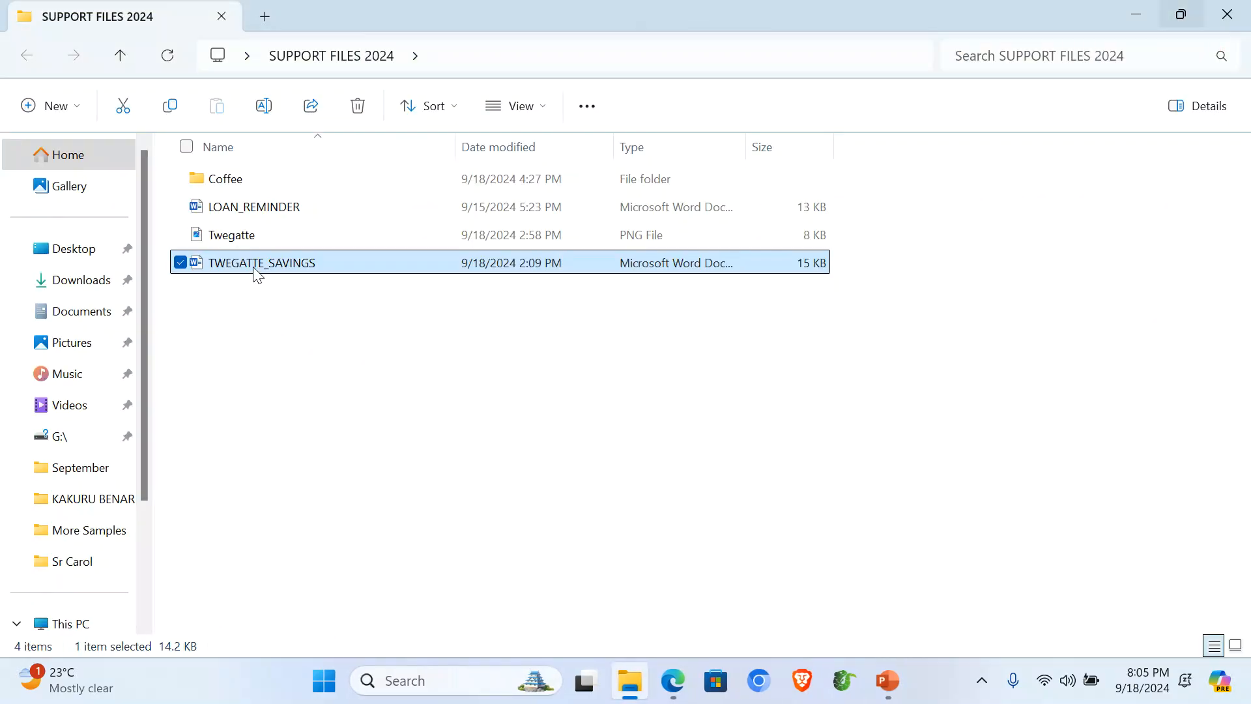
{"action": "double_click", "coordinate": [235, 210]}
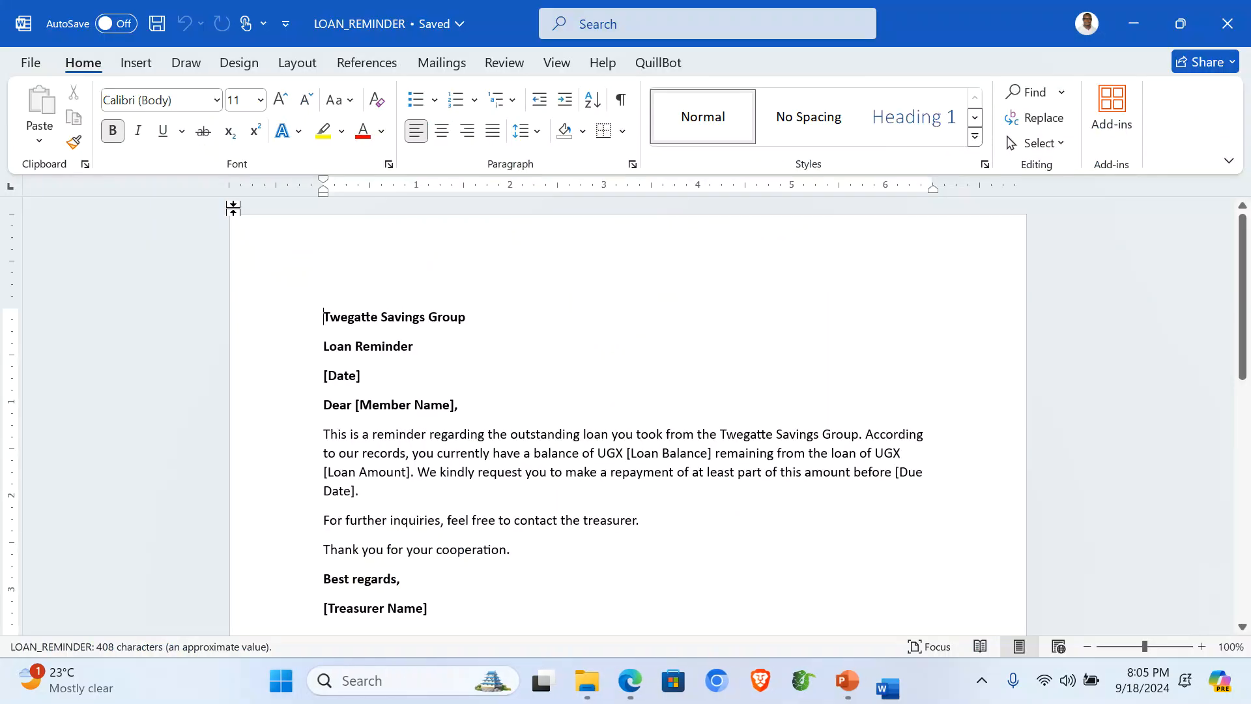
{"action": "scroll", "coordinate": [550, 368], "scroll_direction": "down", "scroll_amount": 2}
{"action": "scroll", "coordinate": [553, 373], "scroll_direction": "up", "scroll_amount": 2}
{"action": "scroll", "coordinate": [552, 373], "scroll_direction": "up", "scroll_amount": 1}
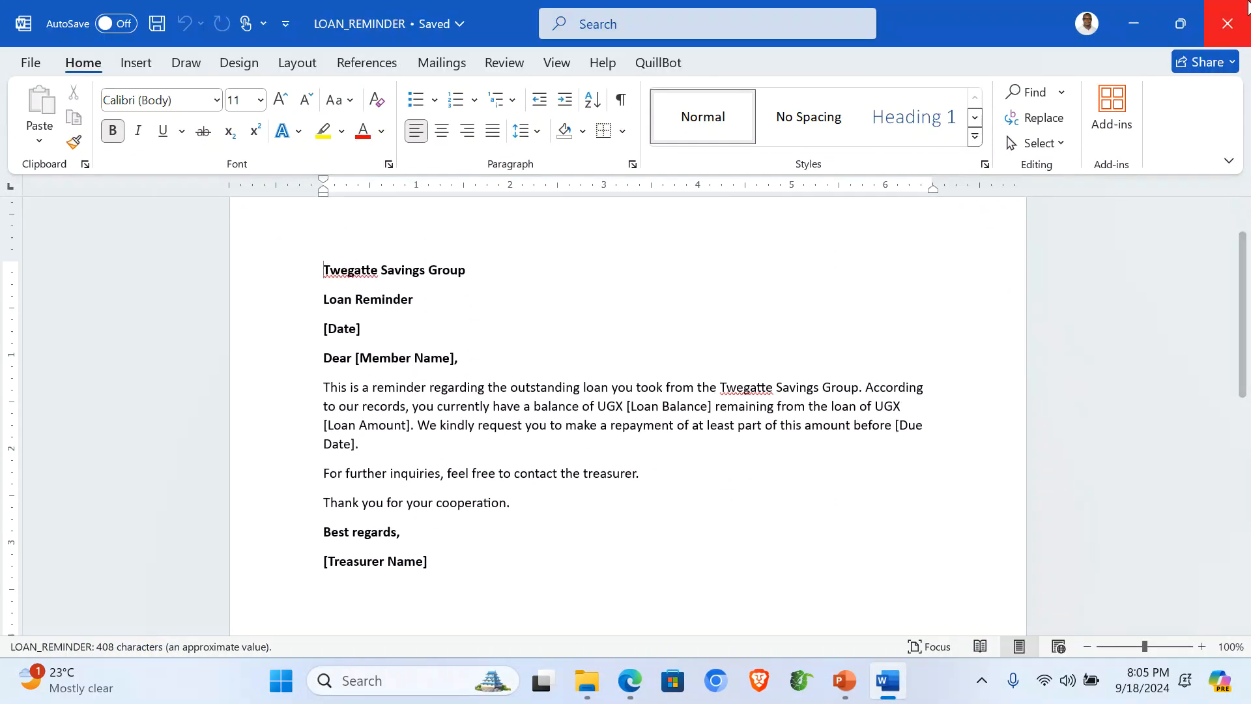
{"action": "left_click", "coordinate": [1227, 24]}
Step: Preview and close the Twegatte.png logo, leaving nothing selected in the folder
{"action": "double_click", "coordinate": [236, 236]}
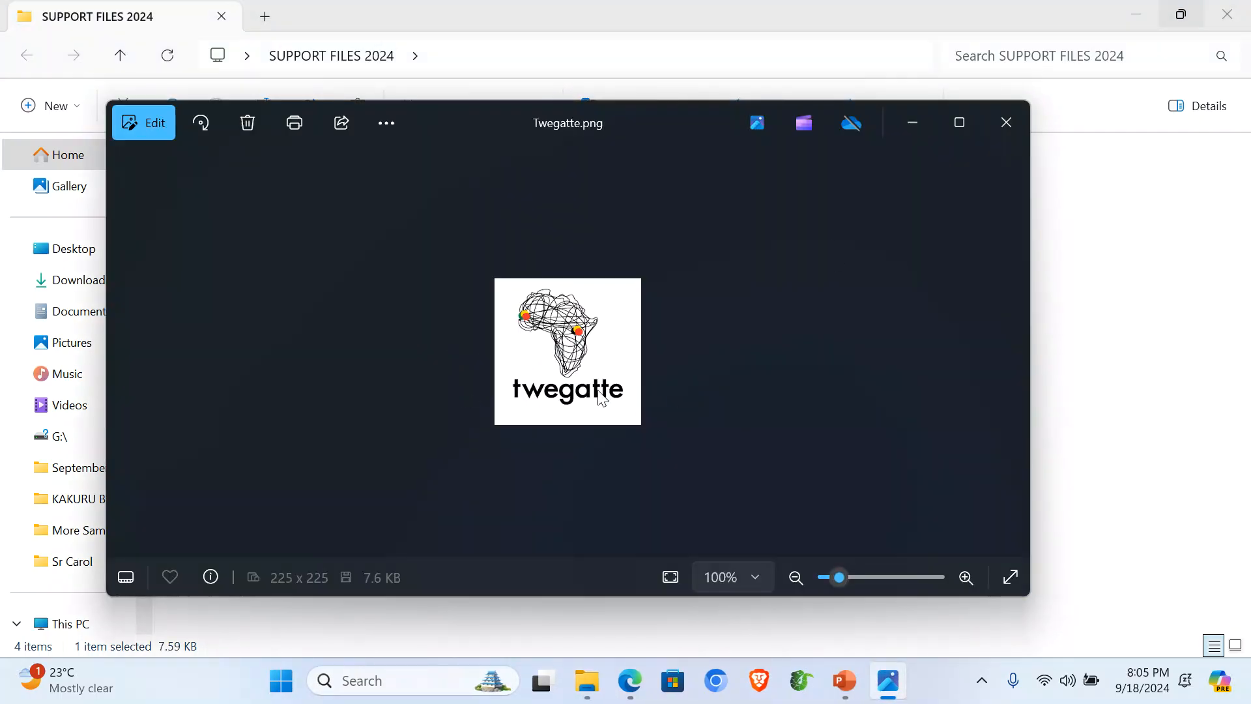
{"action": "left_click", "coordinate": [1007, 123]}
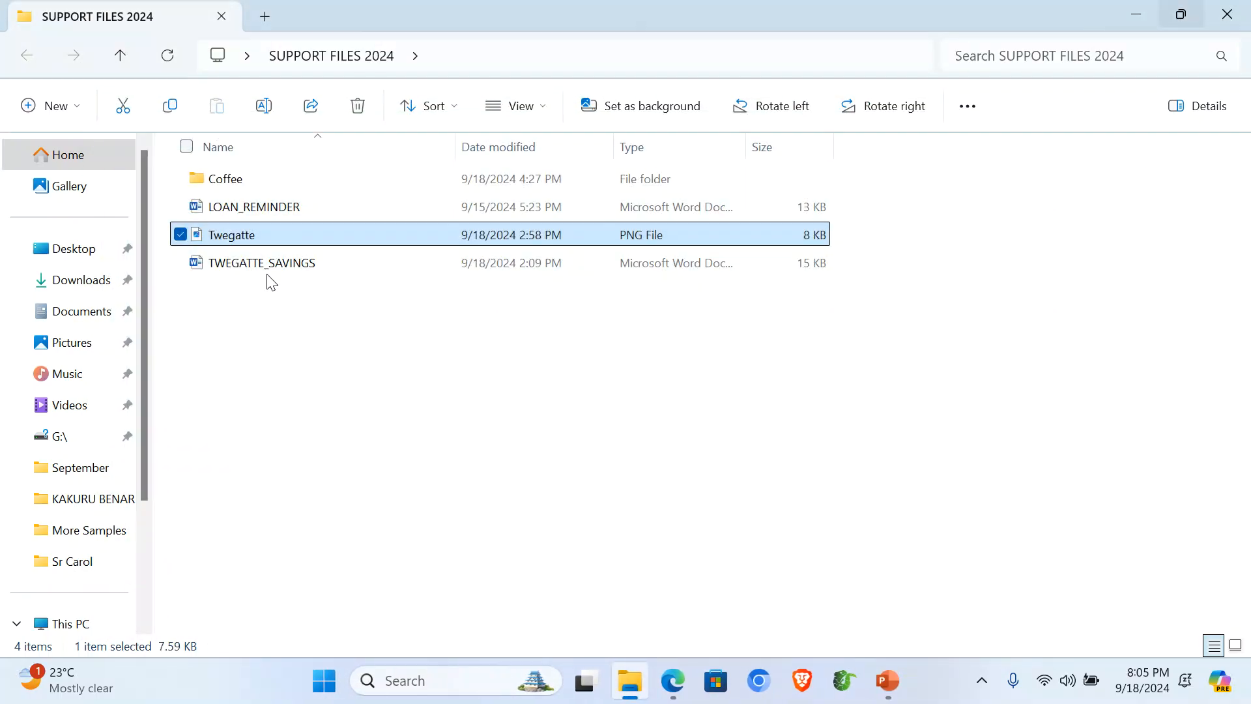
{"action": "left_click", "coordinate": [258, 300]}
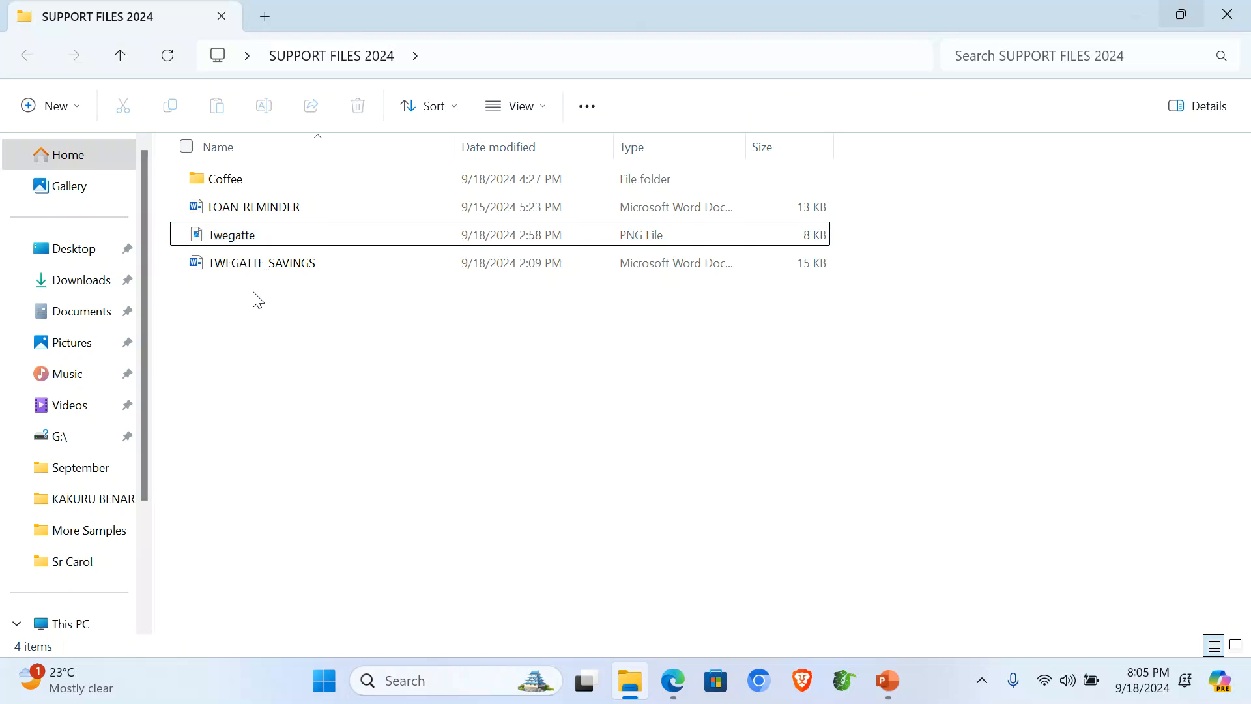
Step: Copy LOAN_REMINDER, Twegatte and TWEGATTE_SAVINGS, then close the SUPPORT FILES 2024 window
{"action": "left_click_drag", "start_coordinate": [217, 287], "coordinate": [221, 212]}
{"action": "right_click", "coordinate": [221, 211]}
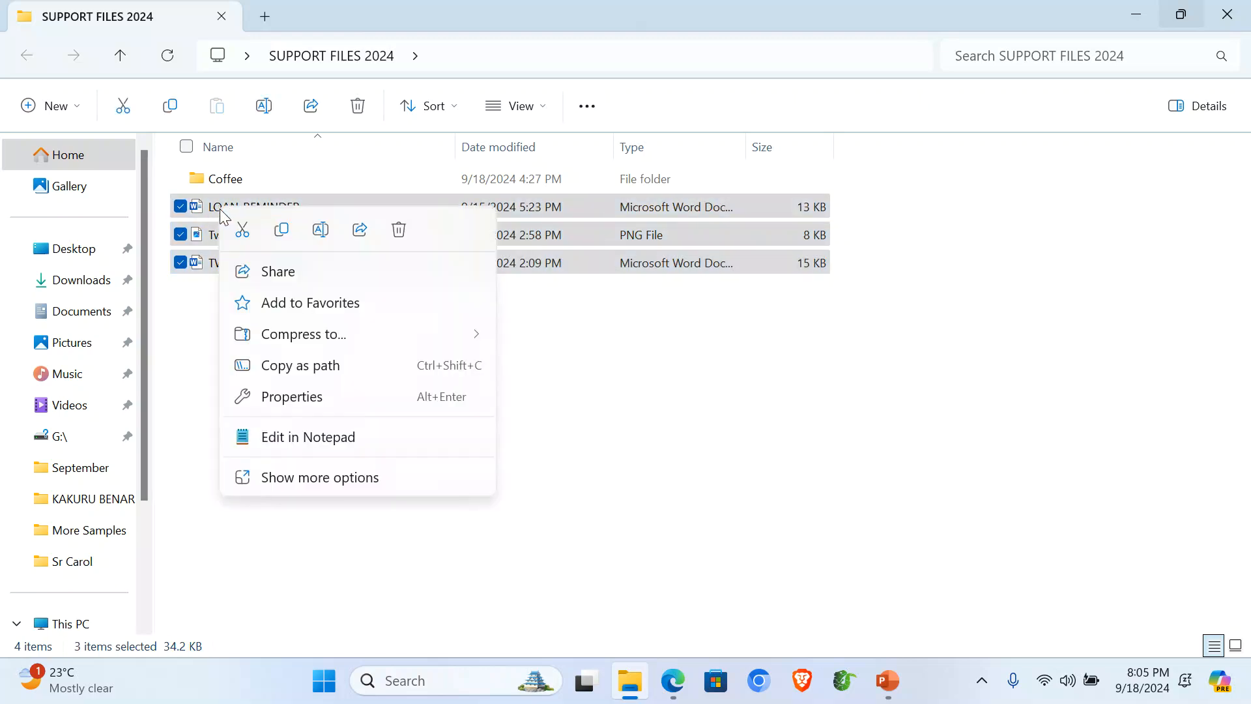
{"action": "left_click", "coordinate": [281, 227]}
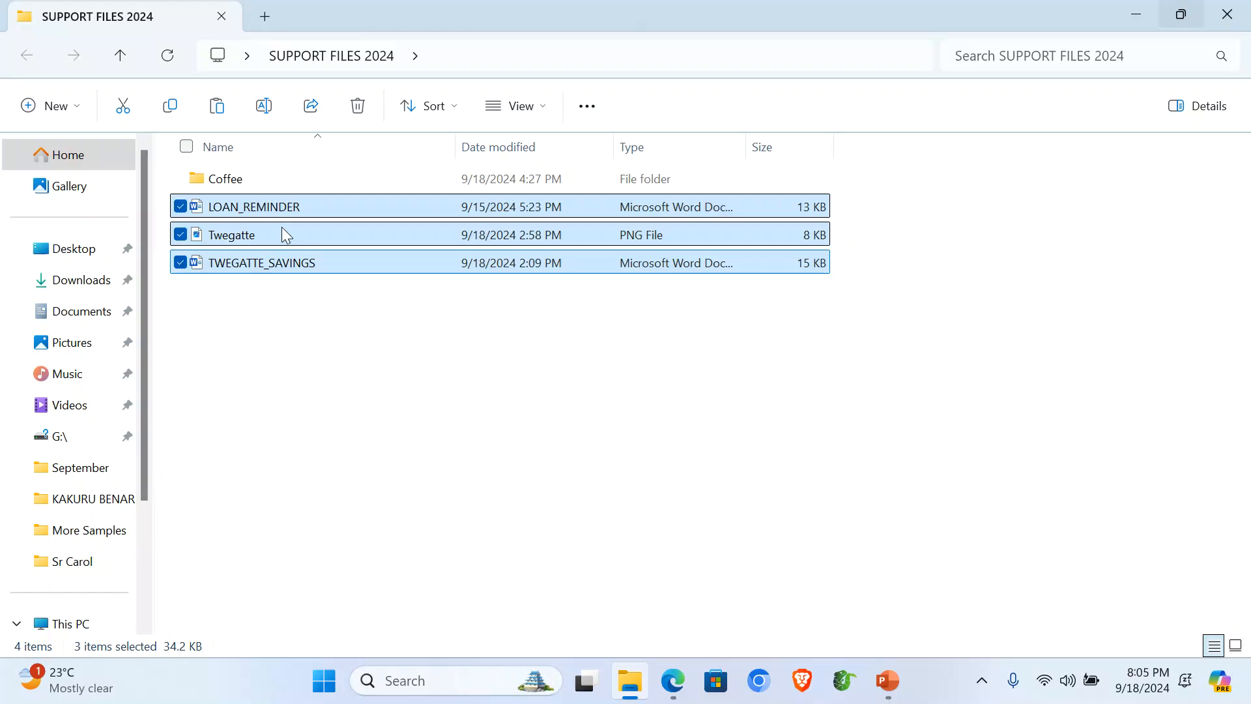
{"action": "left_click", "coordinate": [1234, 19]}
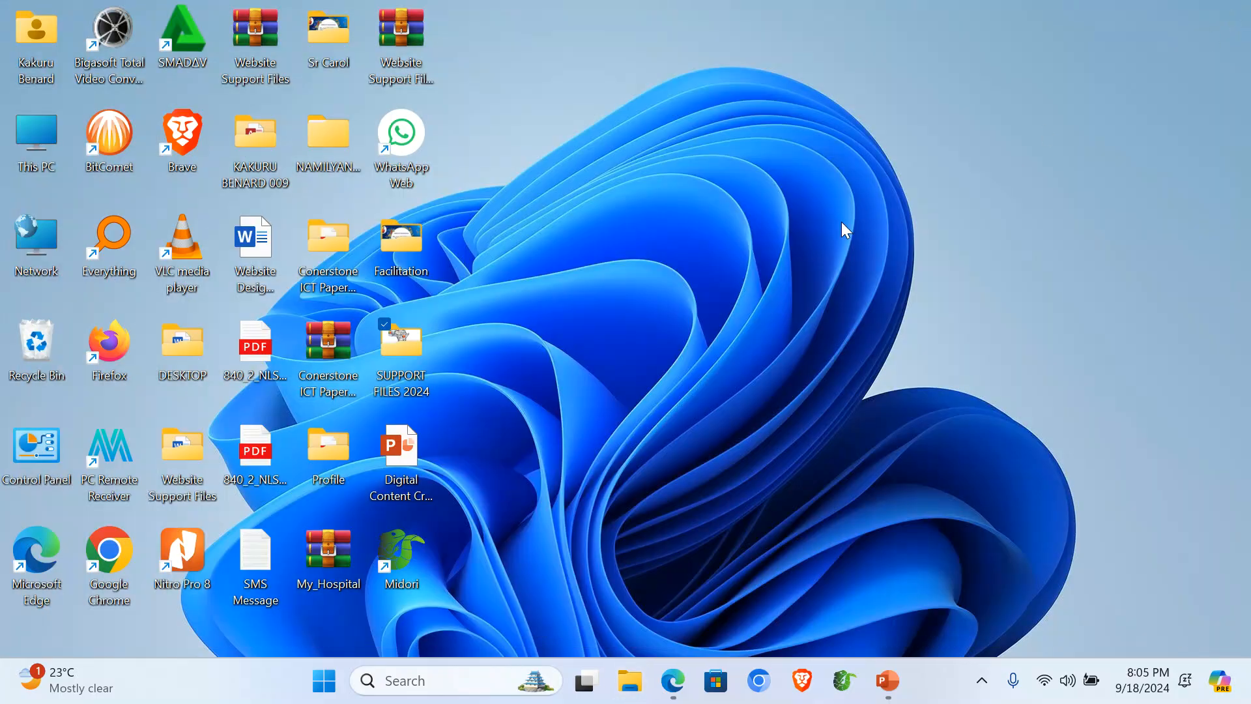
Step: Create a desktop folder named with the candidate's name and number, and open it
{"action": "right_click", "coordinate": [660, 233]}
{"action": "mouse_move", "coordinate": [826, 422]}
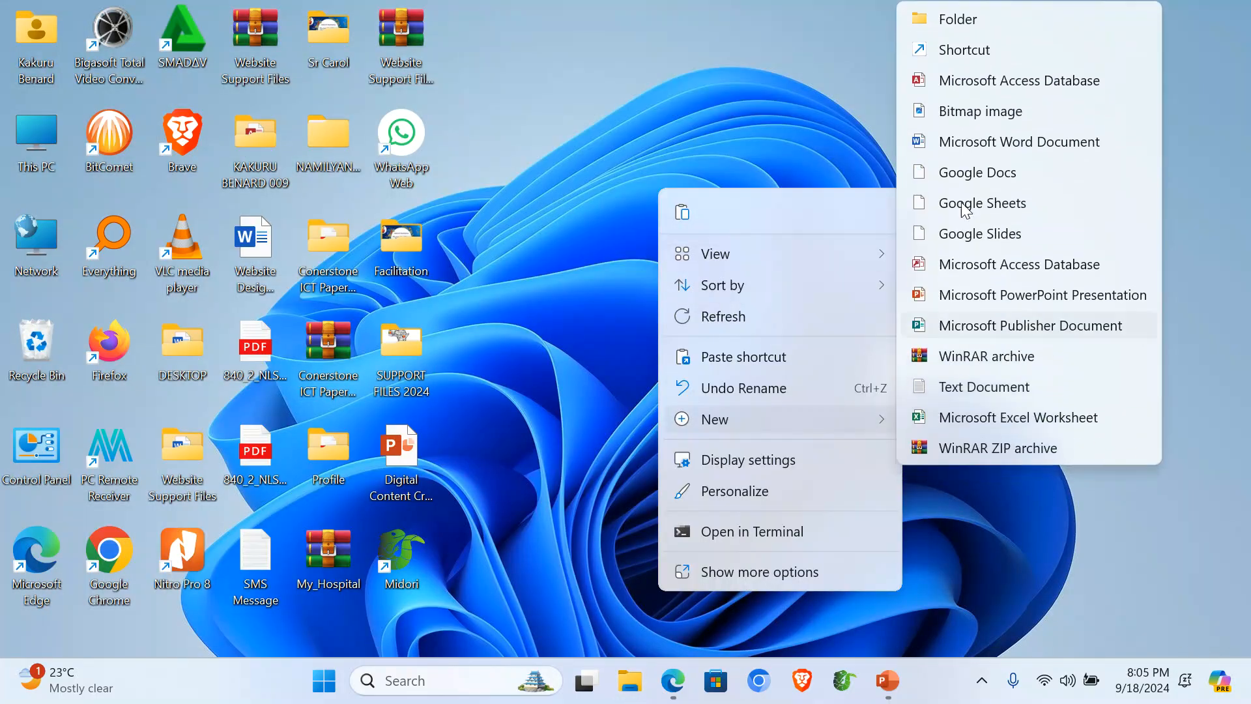
{"action": "left_click", "coordinate": [979, 21]}
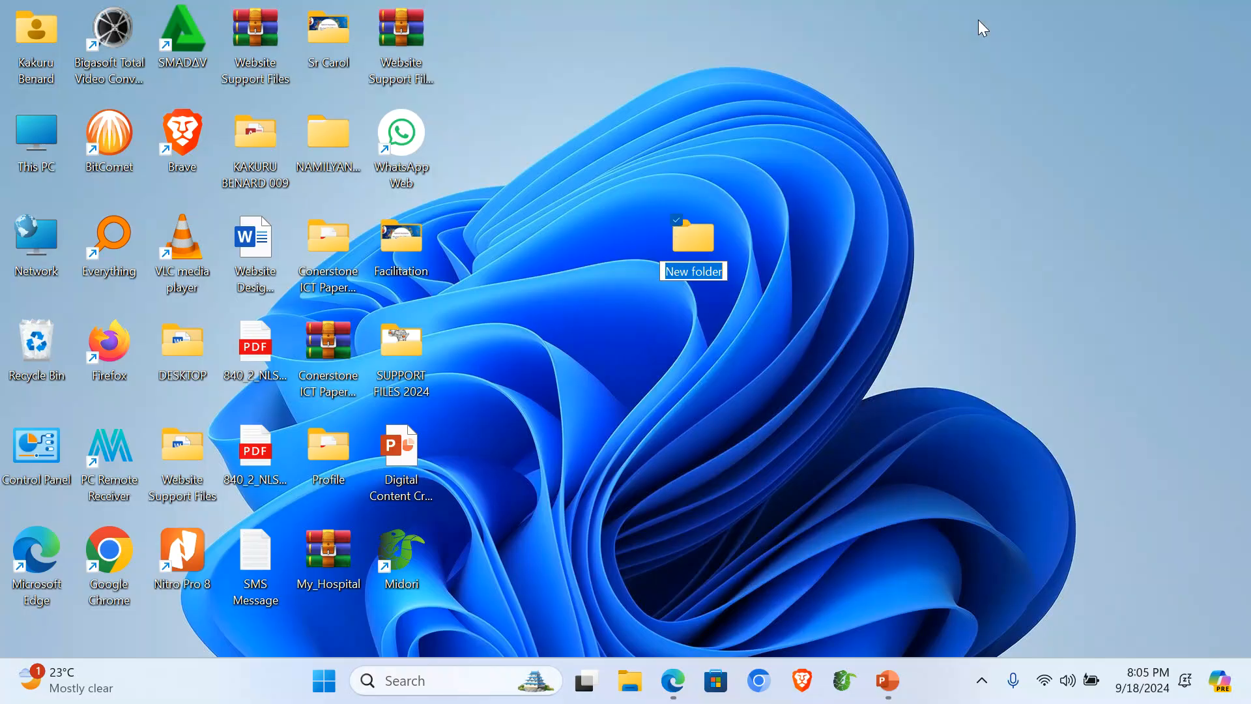
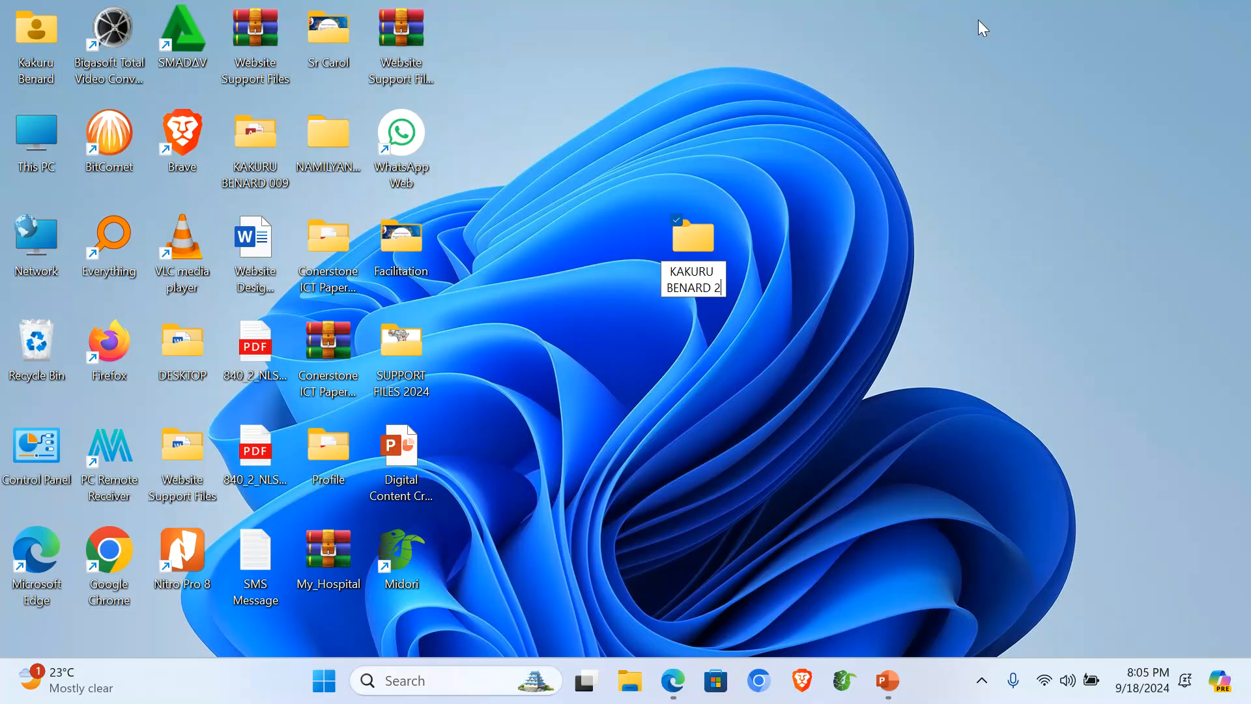
{"action": "type", "text": "001"}
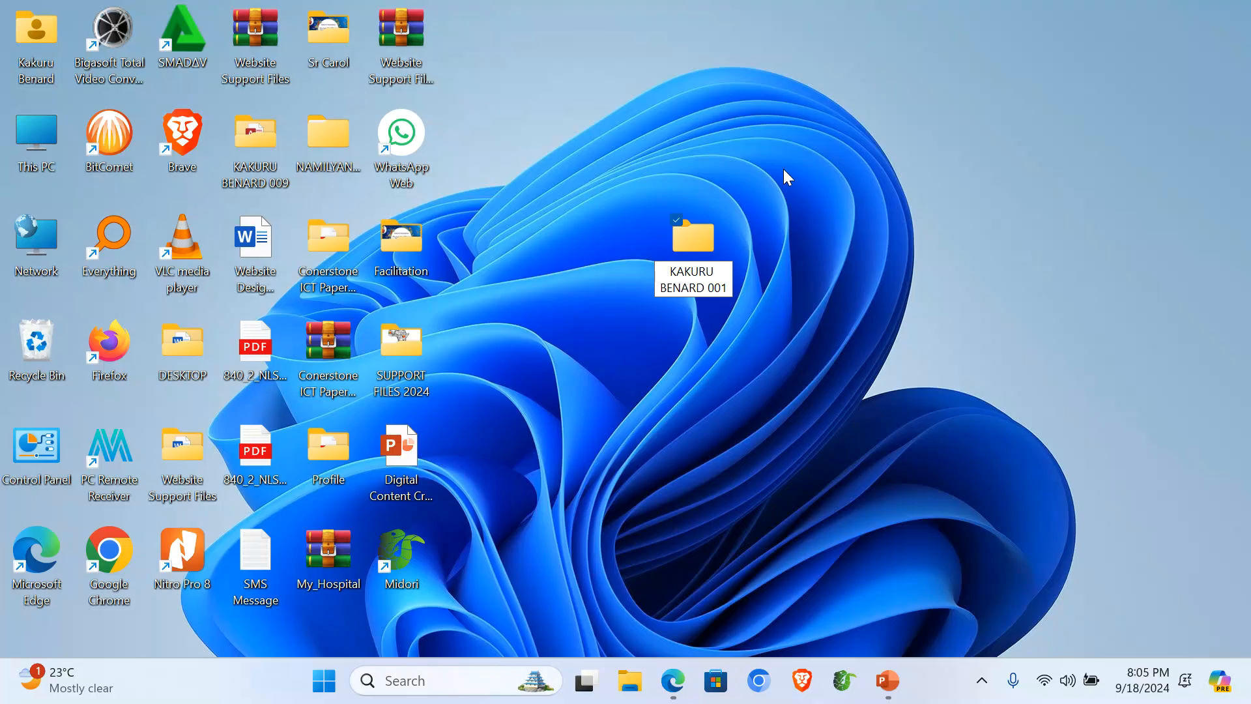
{"action": "double_click", "coordinate": [709, 244]}
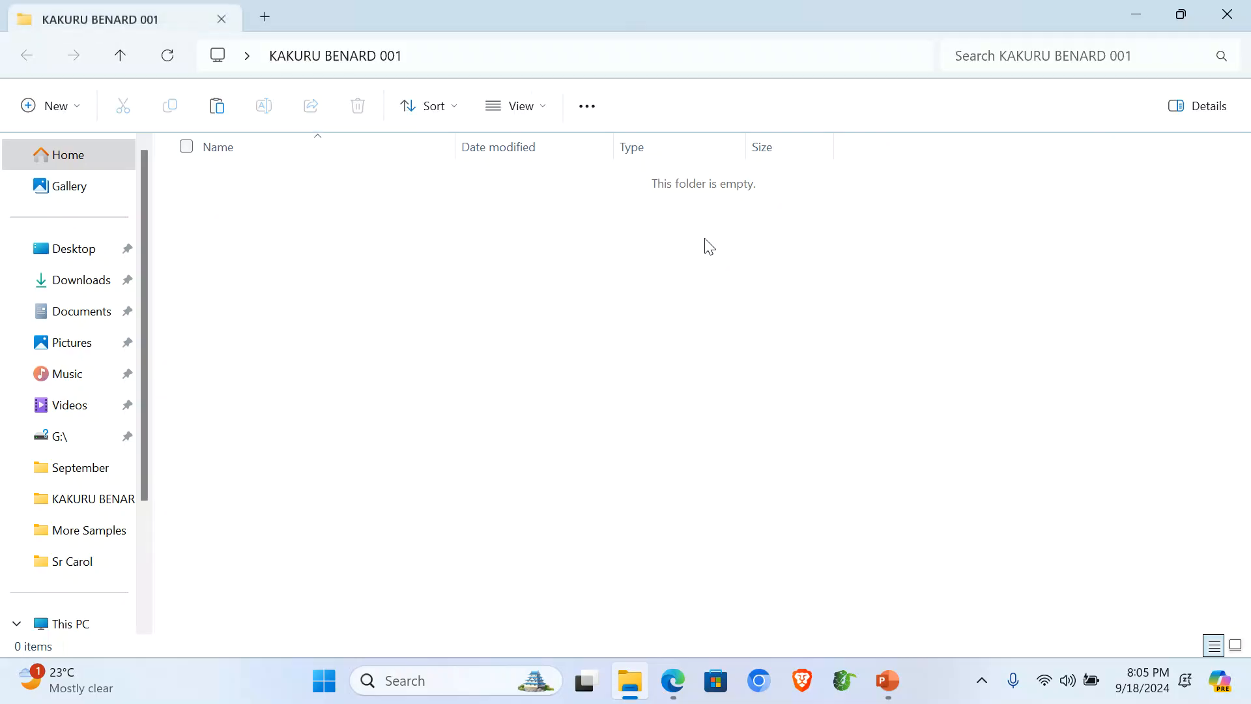
Step: Make an ITEM 1 subfolder and paste the three copied files into it
{"action": "right_click", "coordinate": [310, 297]}
{"action": "right_click", "coordinate": [258, 248]}
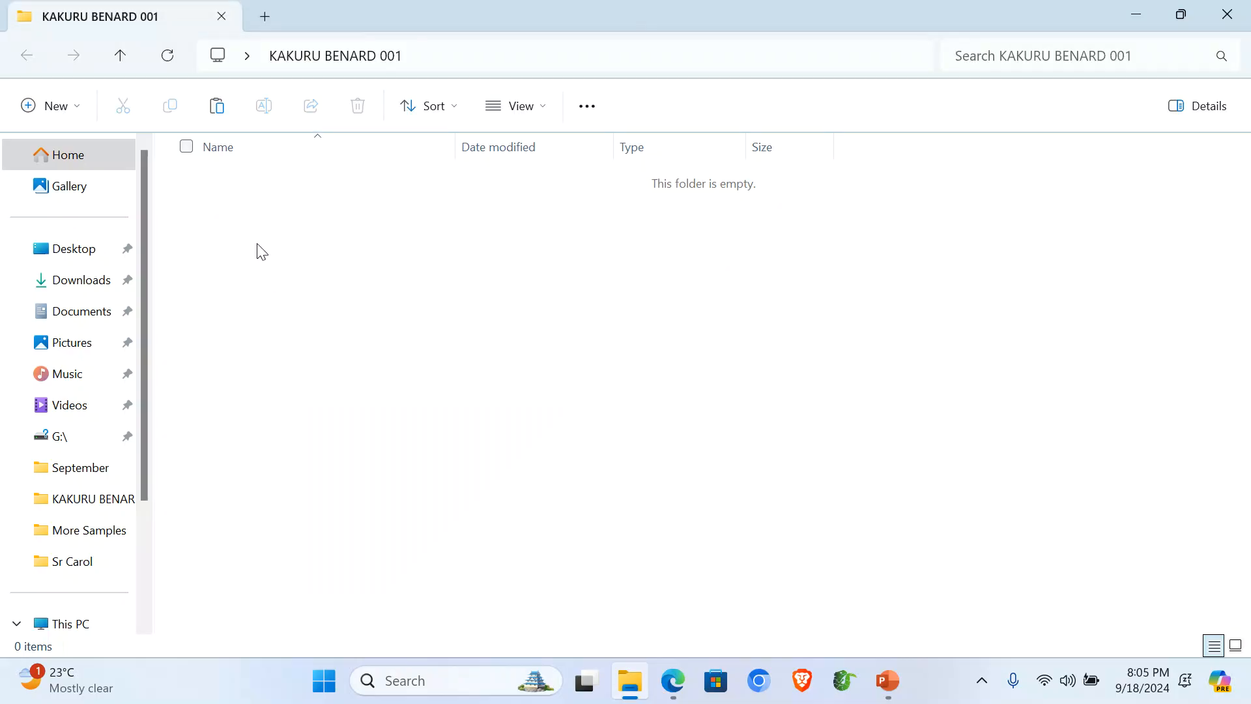
{"action": "mouse_move", "coordinate": [500, 444]}
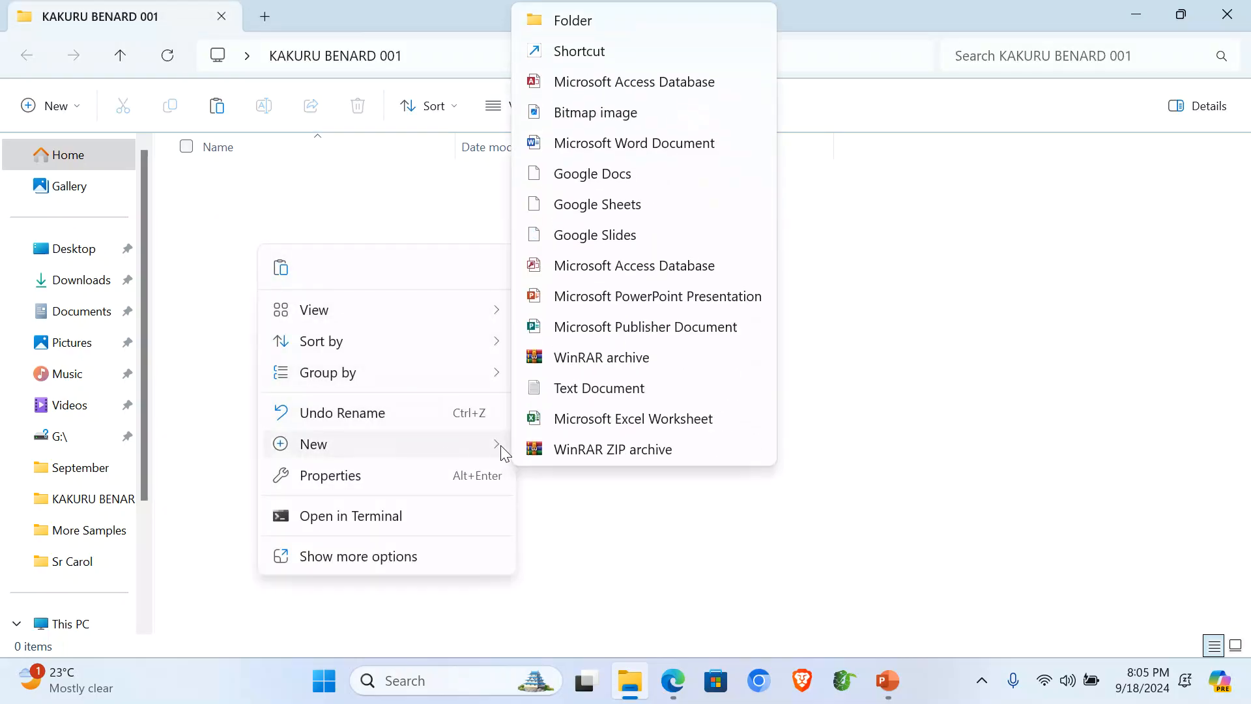
{"action": "left_click", "coordinate": [580, 25]}
{"action": "type", "text": "IT"}
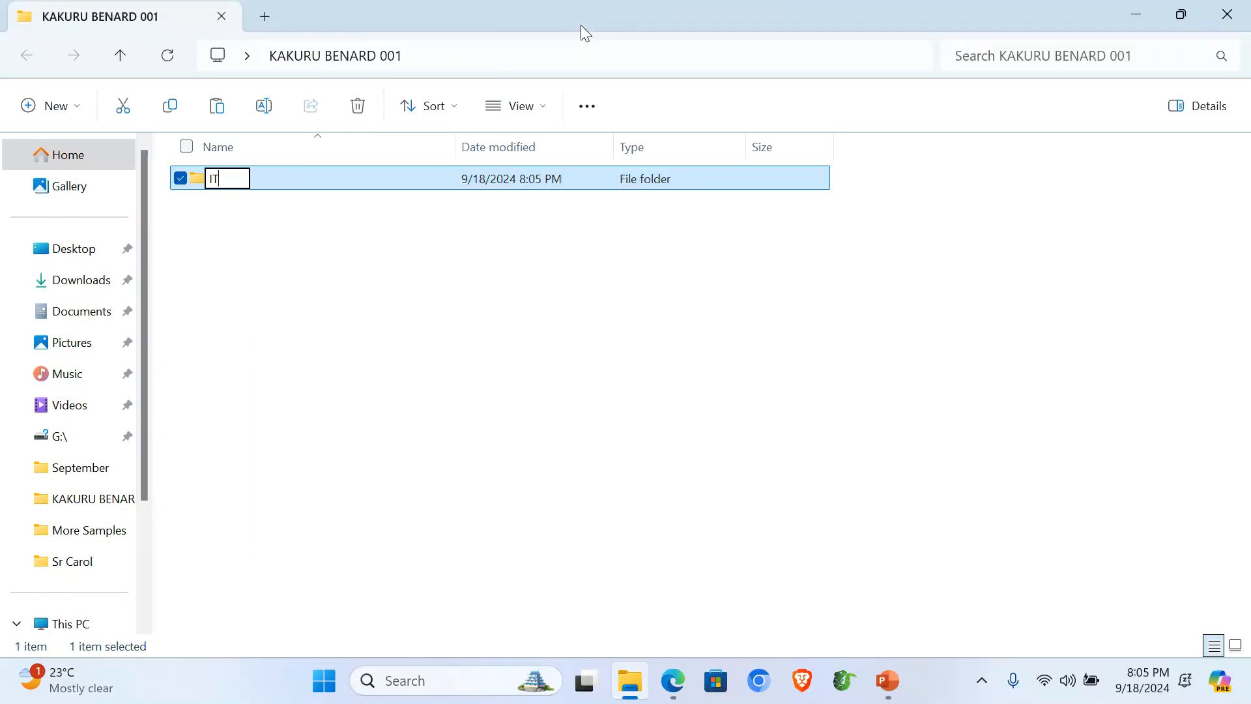
{"action": "type", "text": "EM 1"}
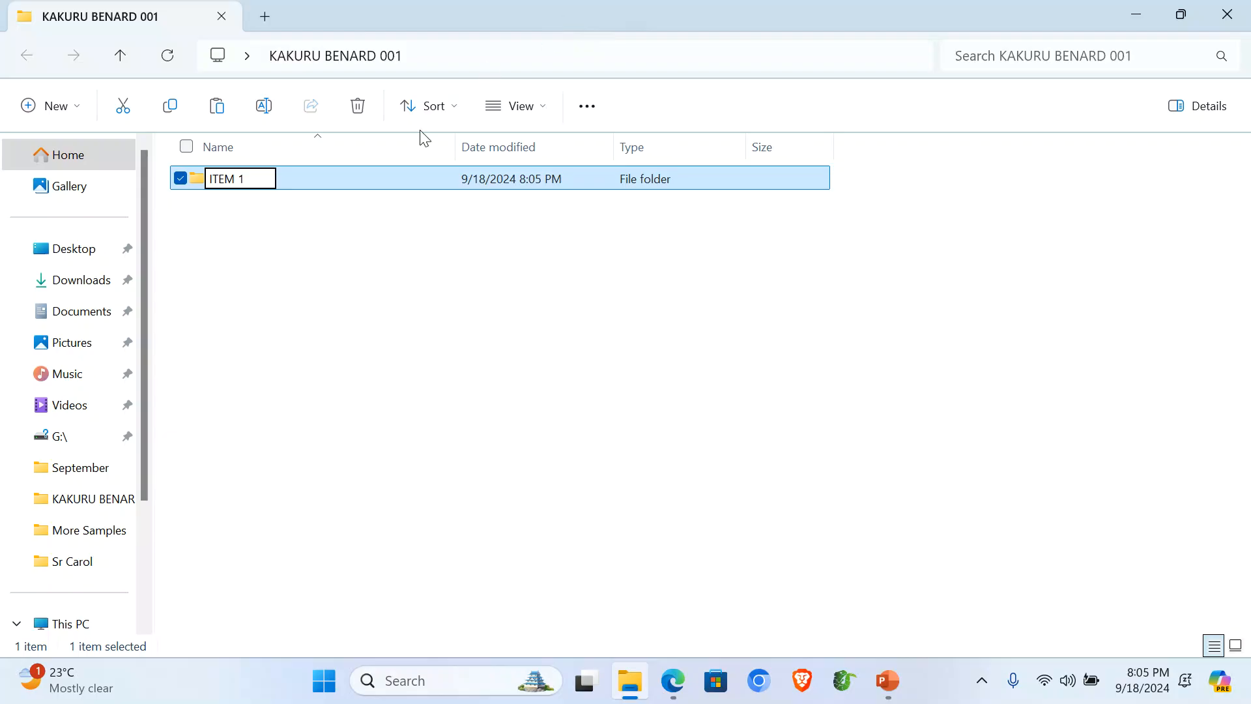
{"action": "double_click", "coordinate": [353, 188]}
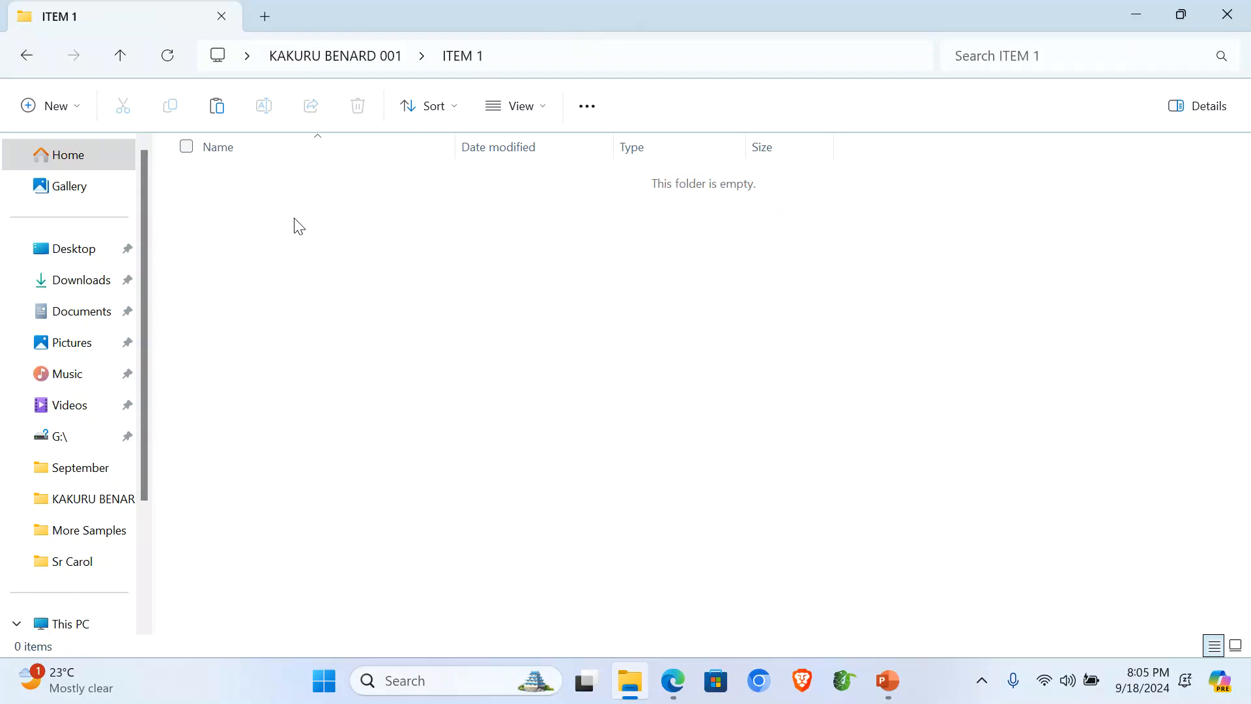
{"action": "key", "text": "ctrl+v"}
Step: Check the three pasted files, then bring the exam paper PDF to the front
{"action": "left_click", "coordinate": [286, 300]}
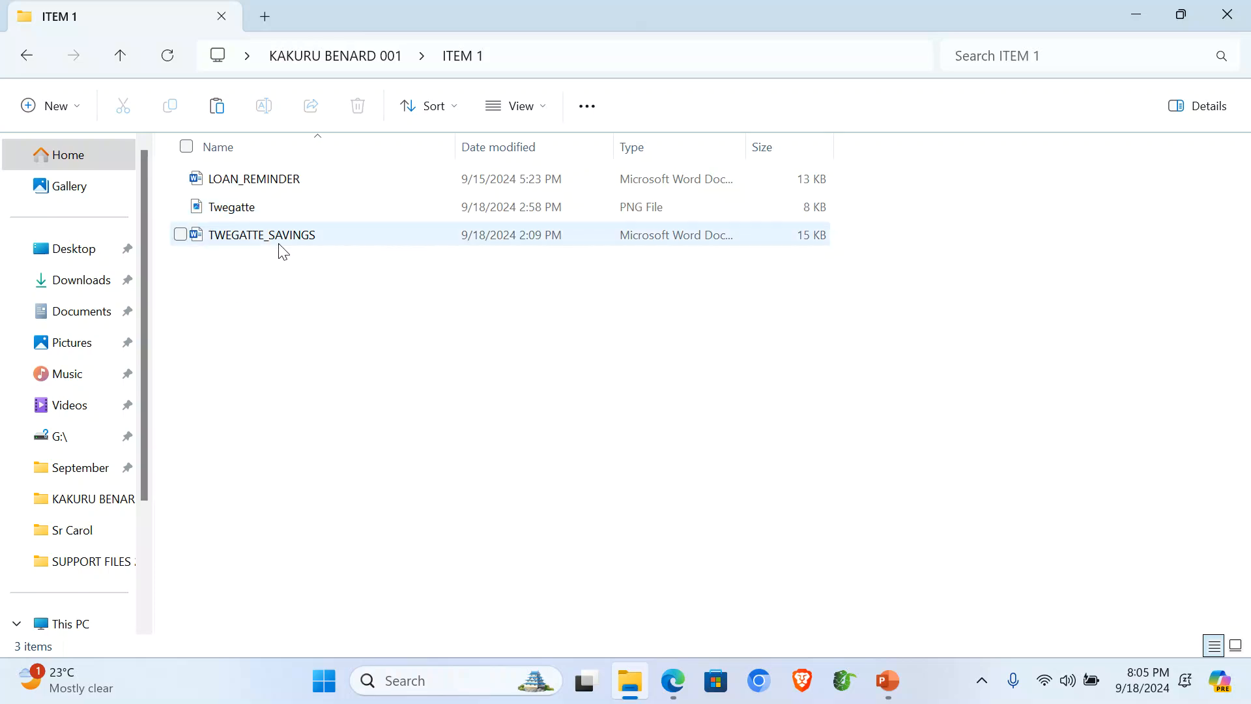
{"action": "left_click_drag", "start_coordinate": [226, 345], "coordinate": [225, 171]}
{"action": "left_click", "coordinate": [283, 334]}
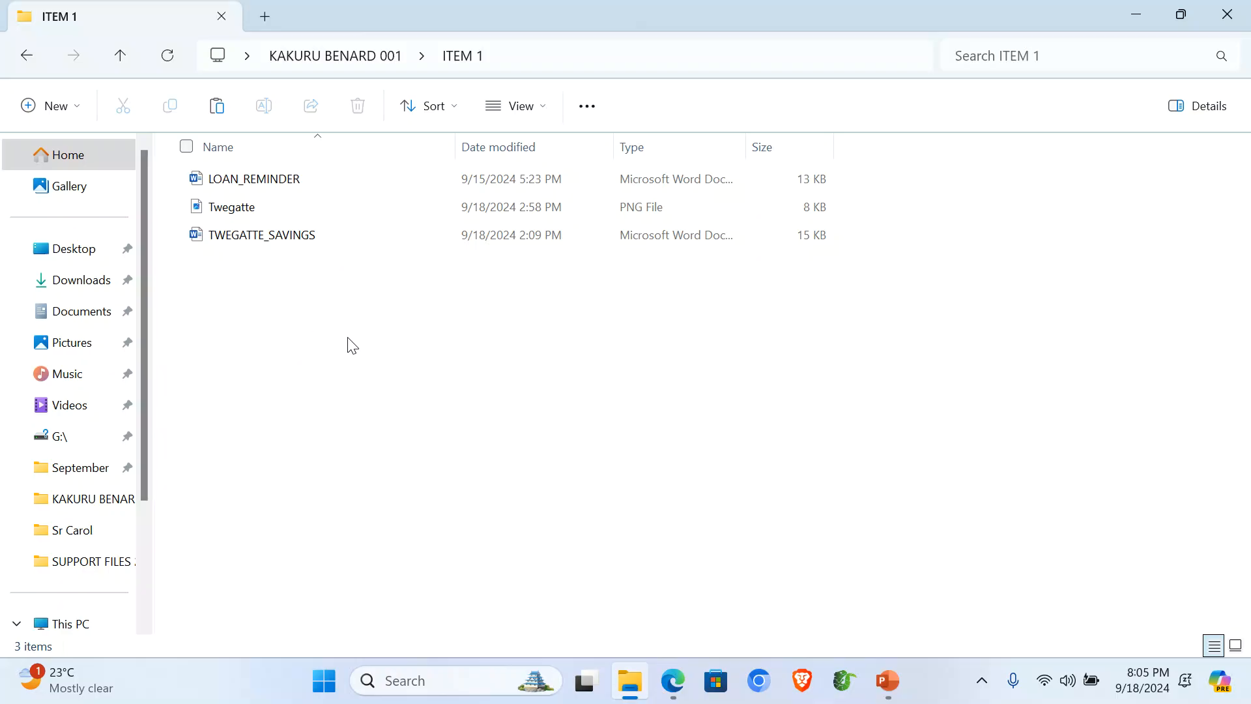
{"action": "left_click", "coordinate": [673, 682]}
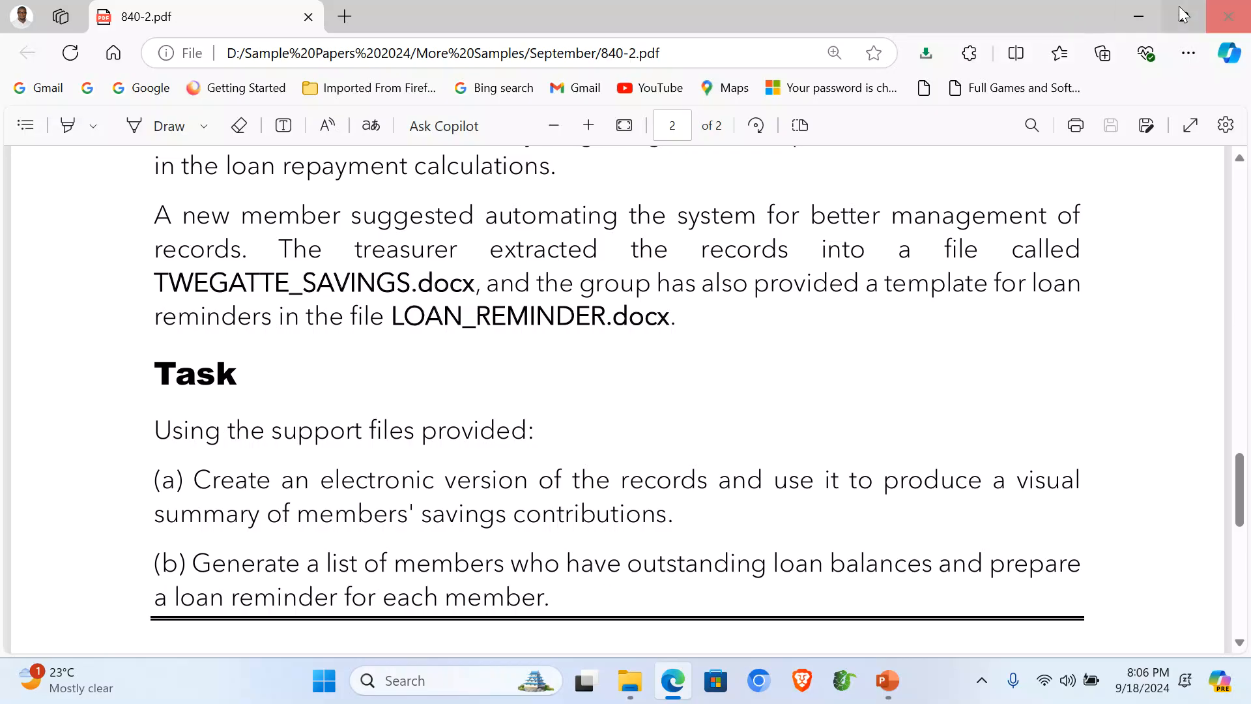
{"action": "left_click", "coordinate": [1145, 18]}
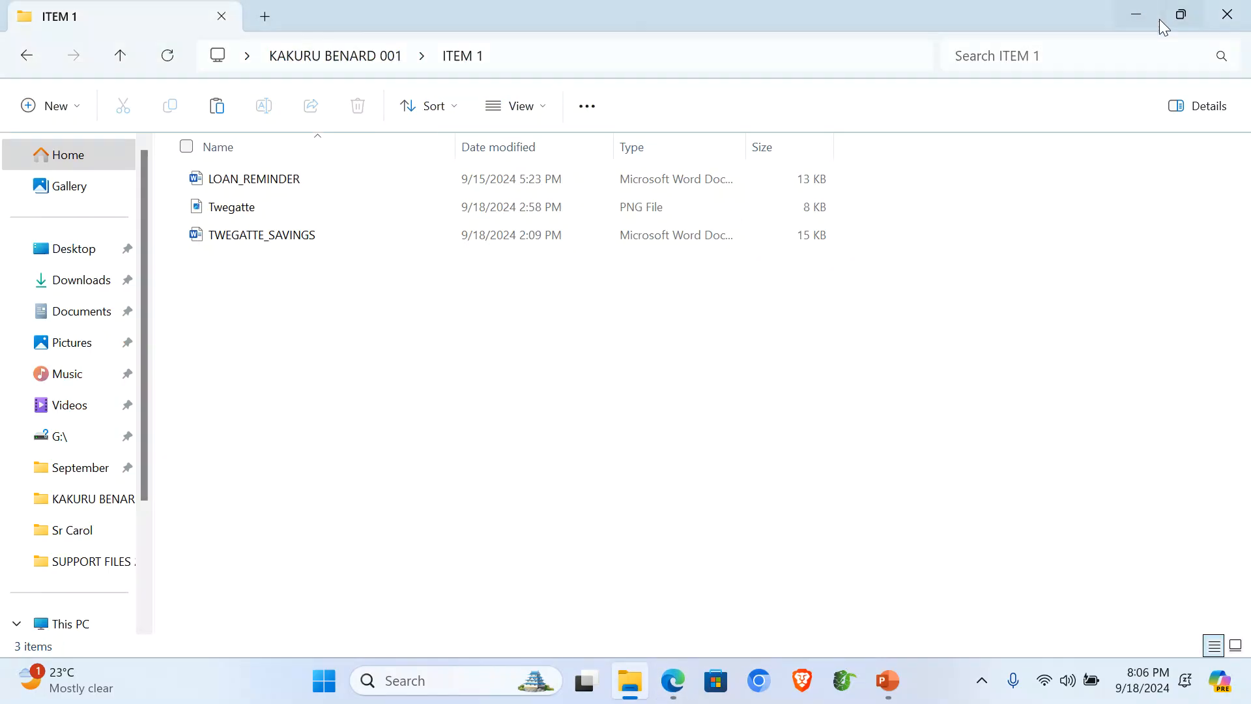
Step: Open TWEGATTE_SAVINGS, apply All Borders to the table, and centre the line above it
{"action": "double_click", "coordinate": [244, 242]}
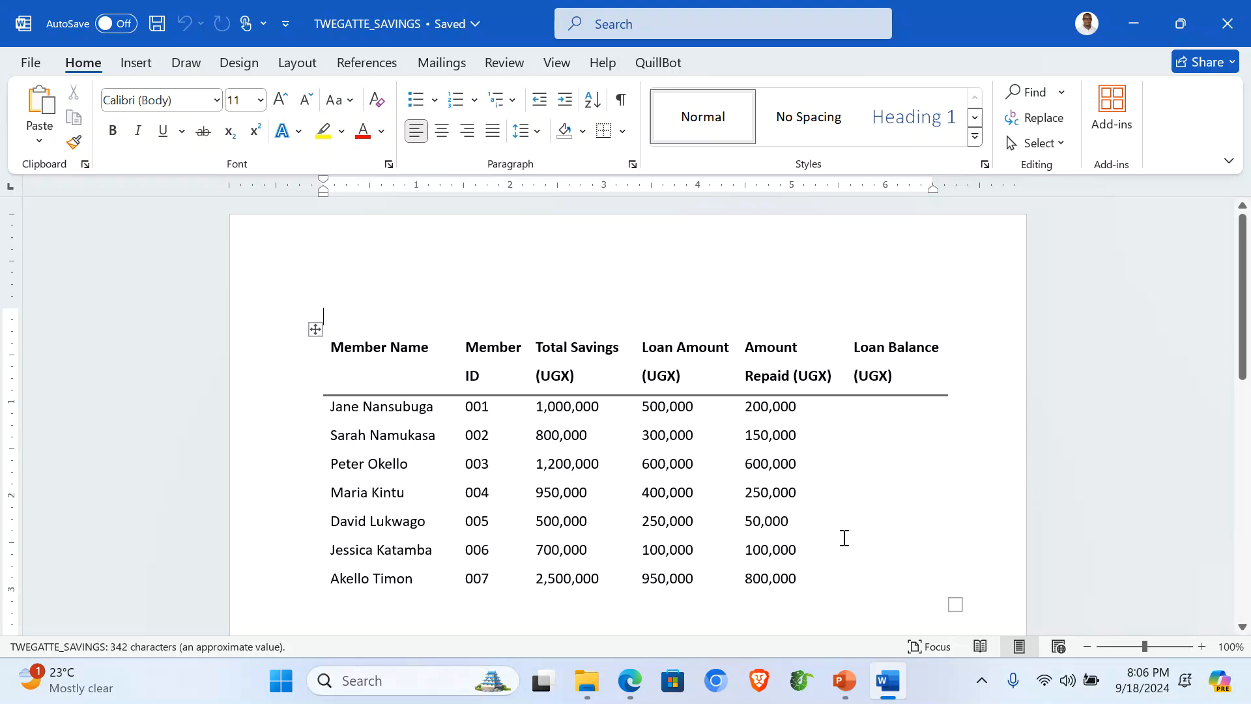
{"action": "left_click", "coordinate": [315, 329]}
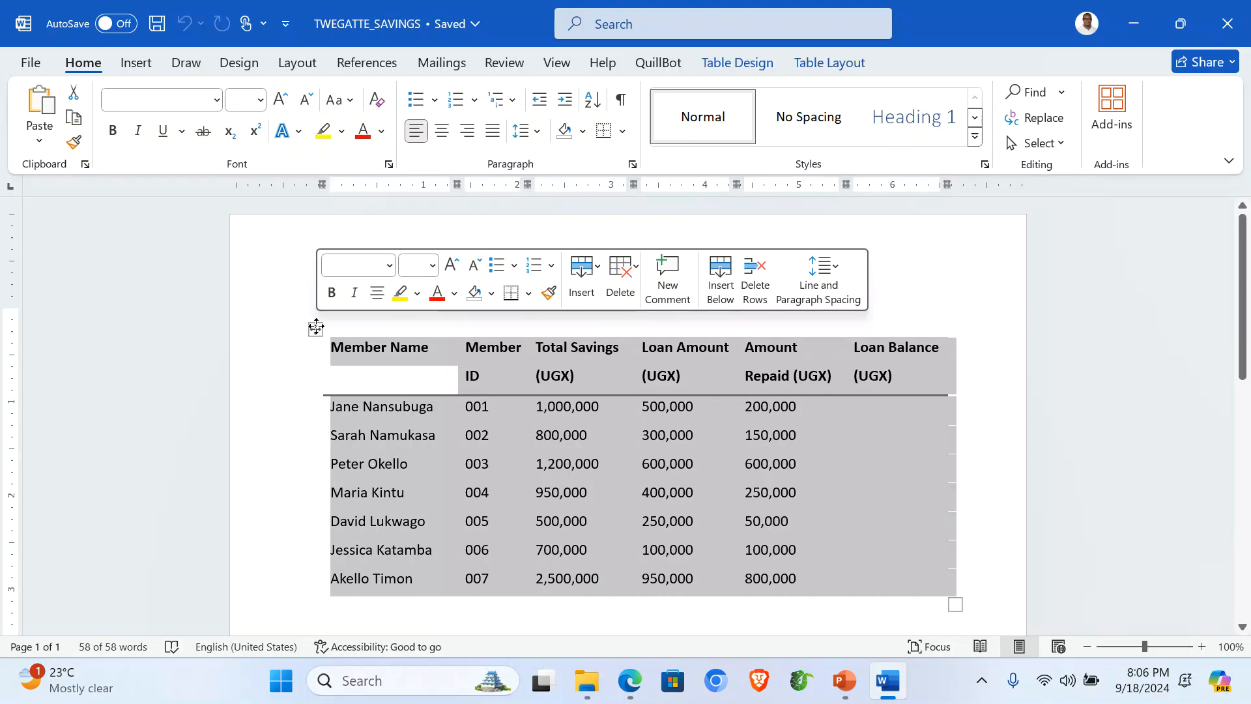
{"action": "left_click", "coordinate": [623, 131]}
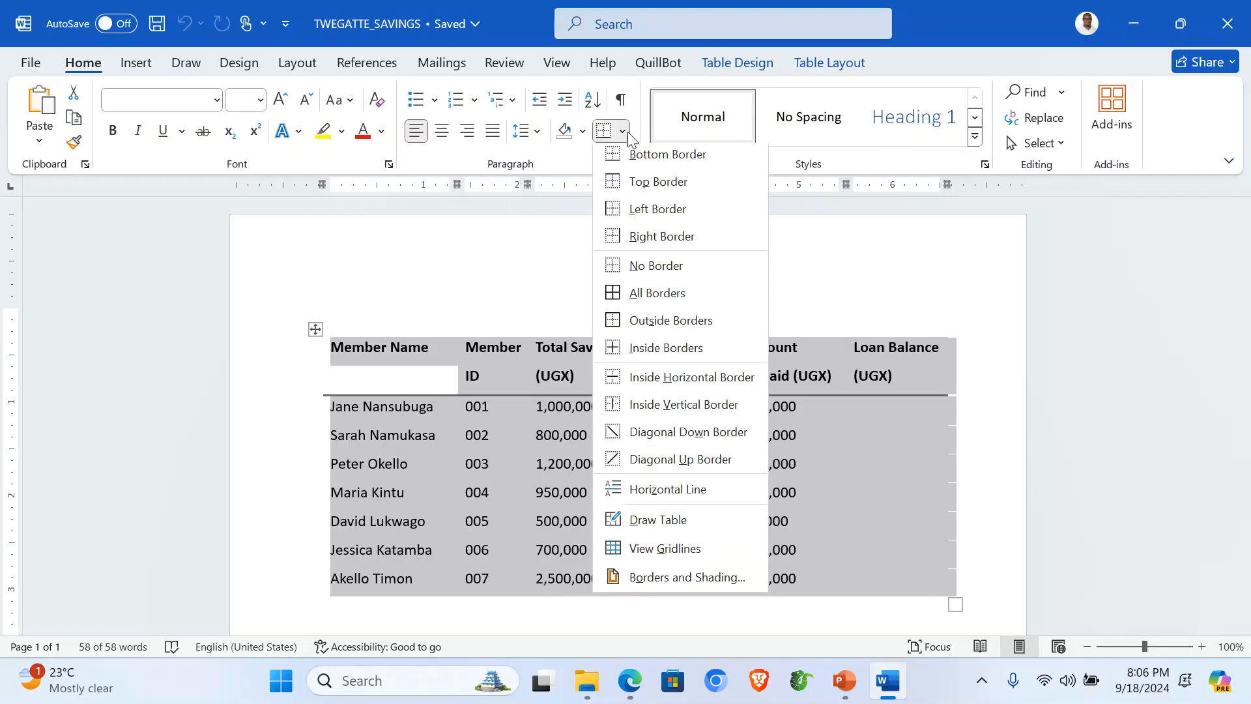
{"action": "left_click", "coordinate": [651, 297]}
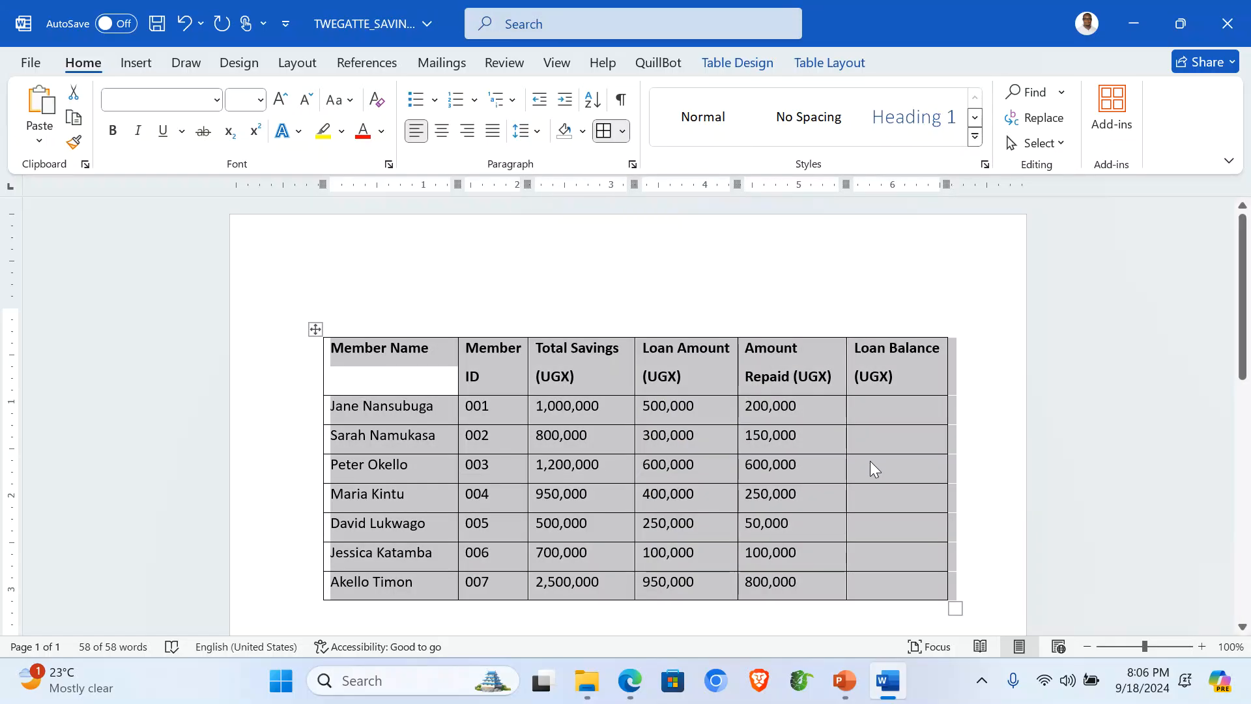
{"action": "left_click", "coordinate": [636, 313]}
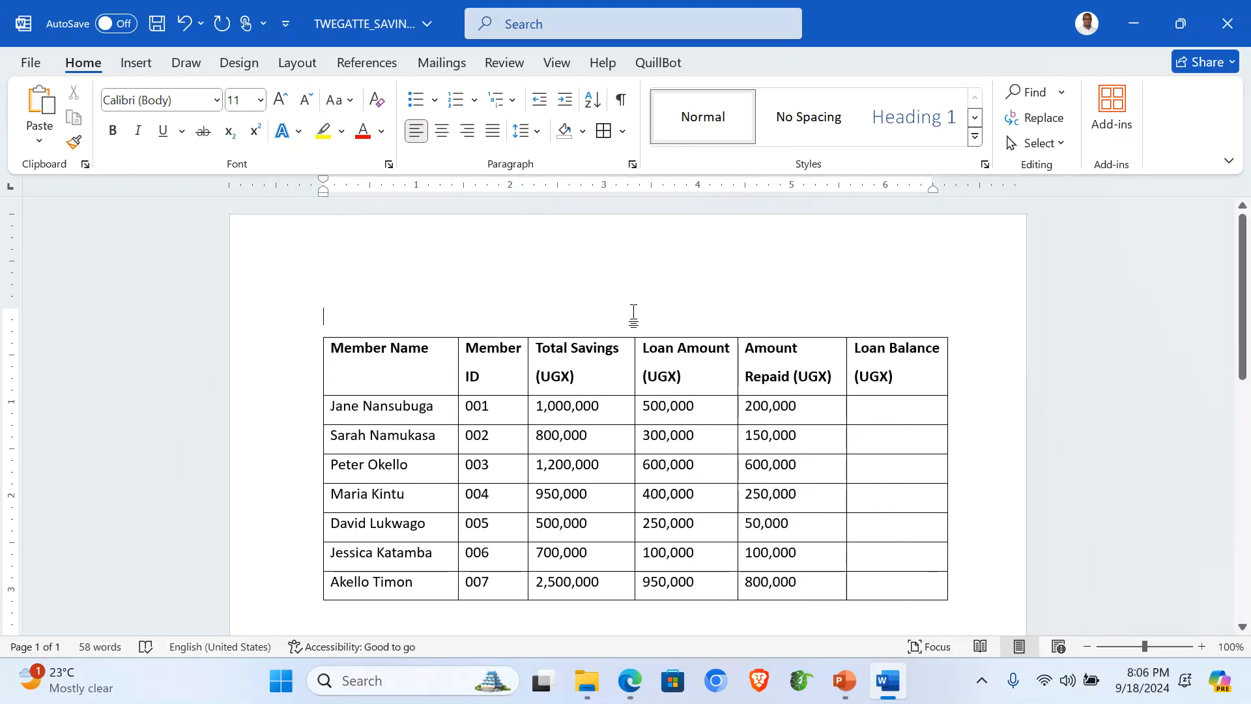
{"action": "key", "text": "ctrl+e"}
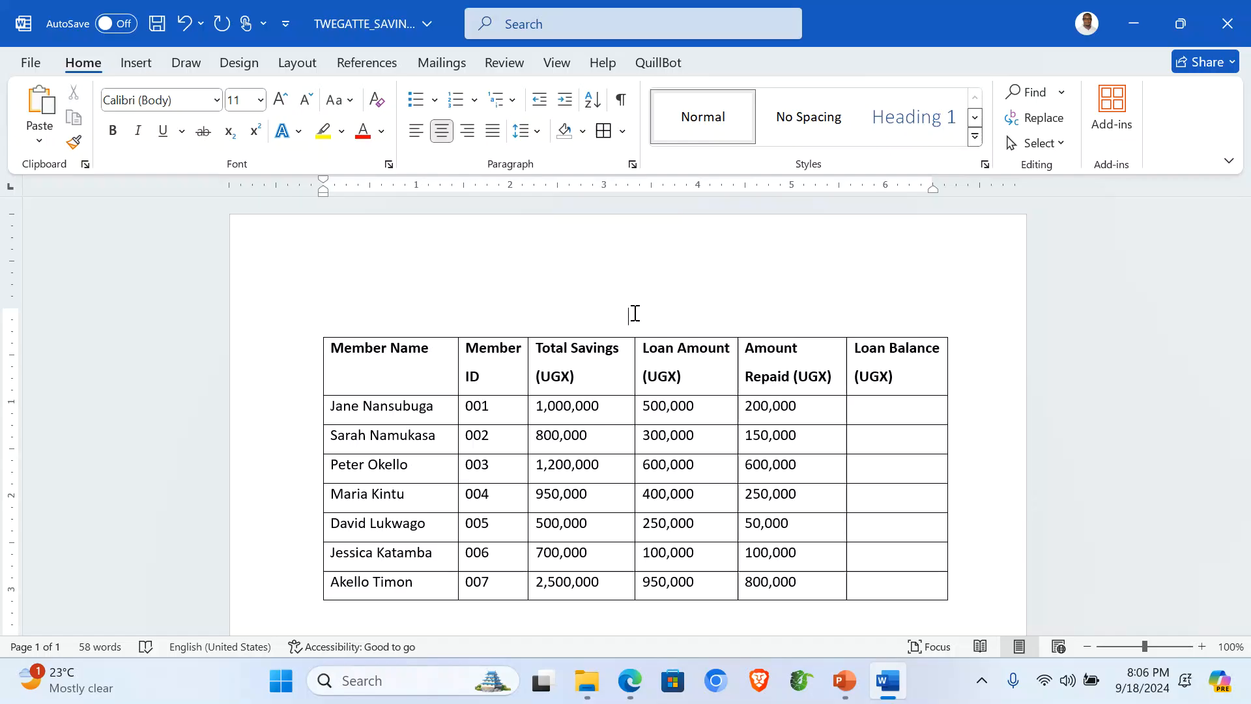
Step: Type the title 'TWEGATTE SAVING GROUP MEMBERS' above the table
{"action": "type", "text": "TW"}
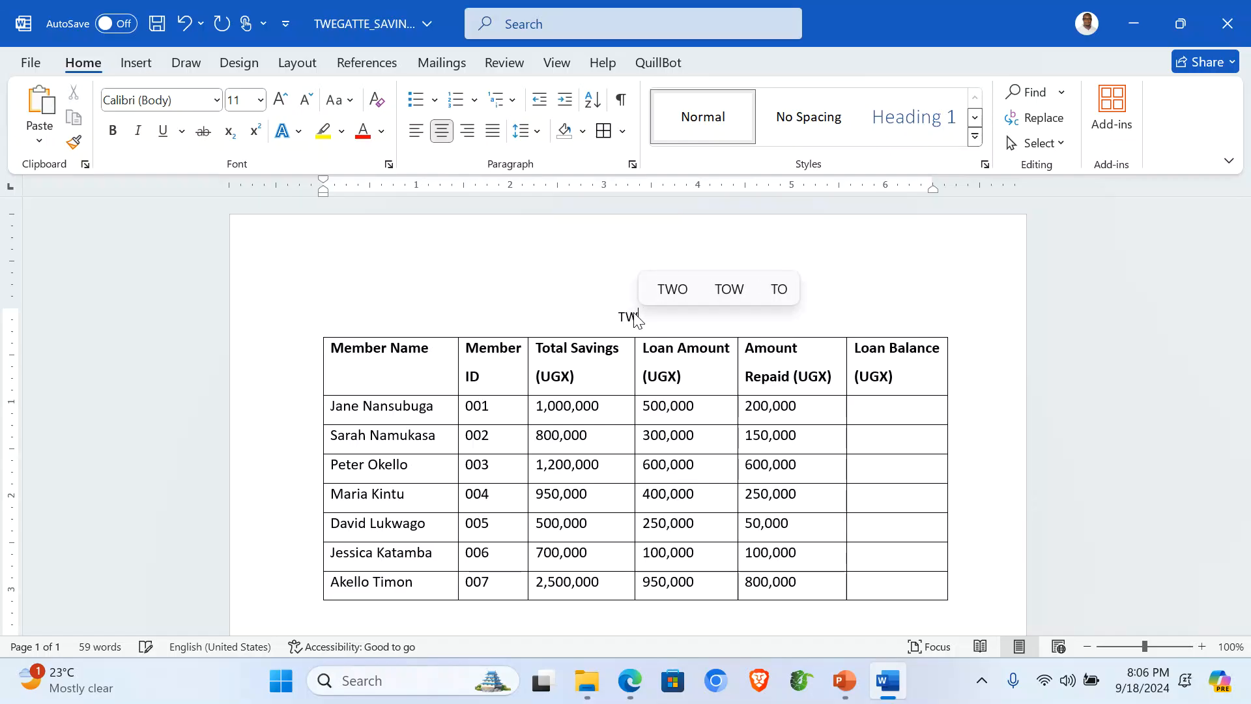
{"action": "type", "text": "EGATTE"}
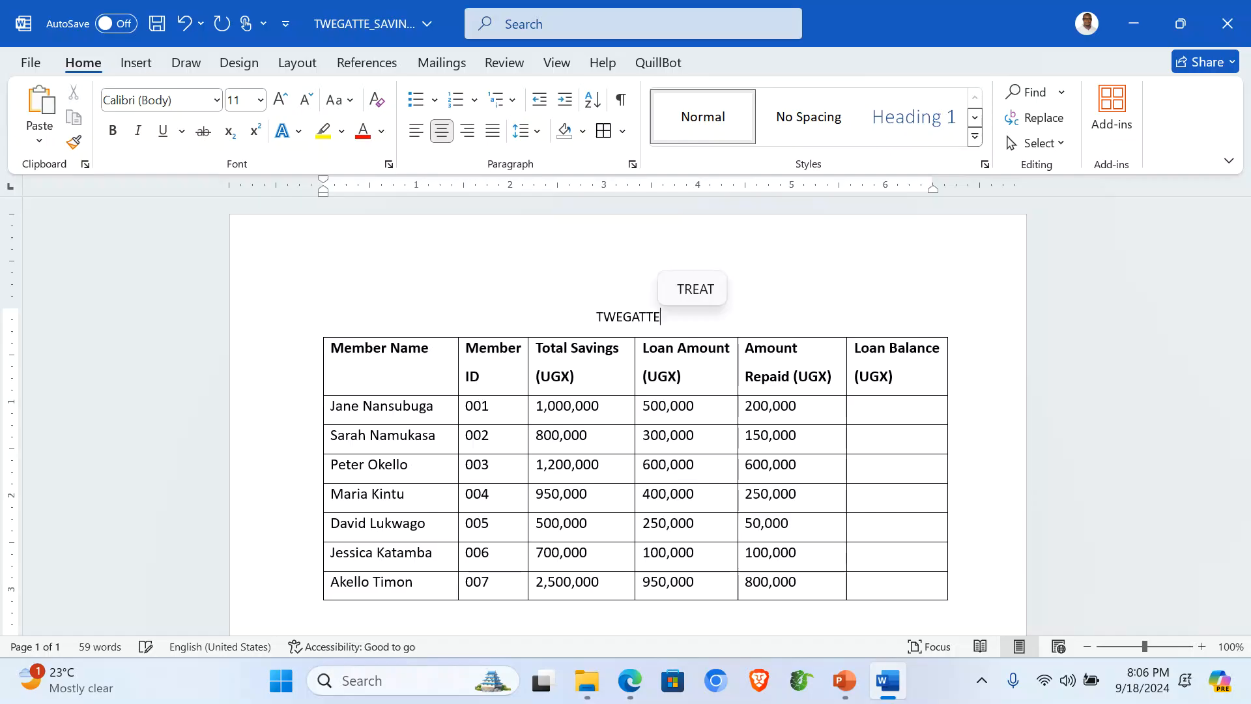
{"action": "type", "text": " SAV"}
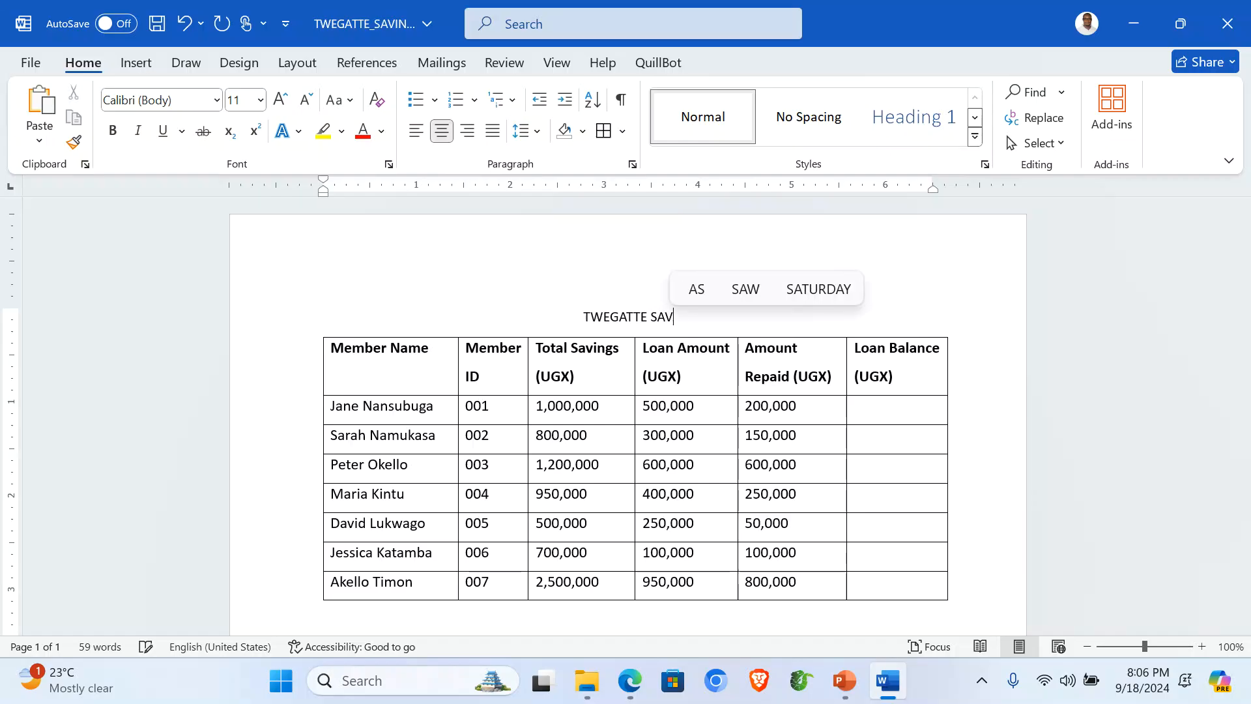
{"action": "type", "text": "ING GOR"}
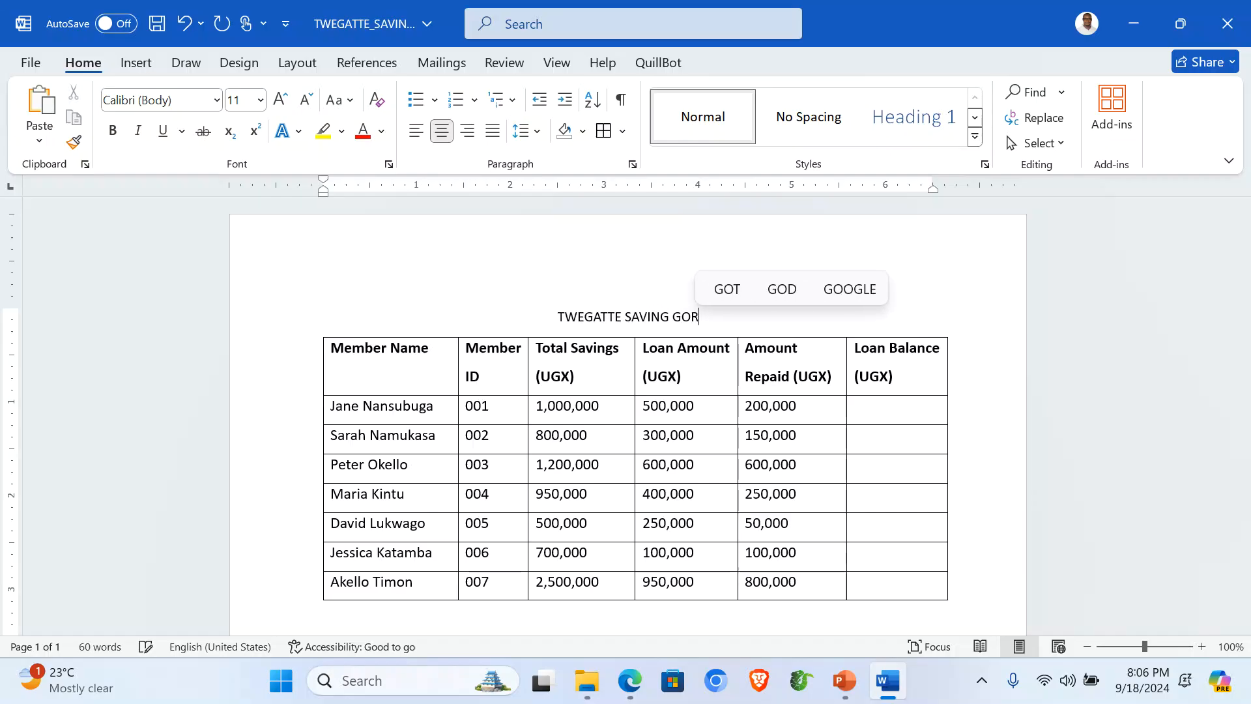
{"action": "key", "text": "BackSpace"}
{"action": "key", "text": "BackSpace"}
{"action": "type", "text": "ROUP"}
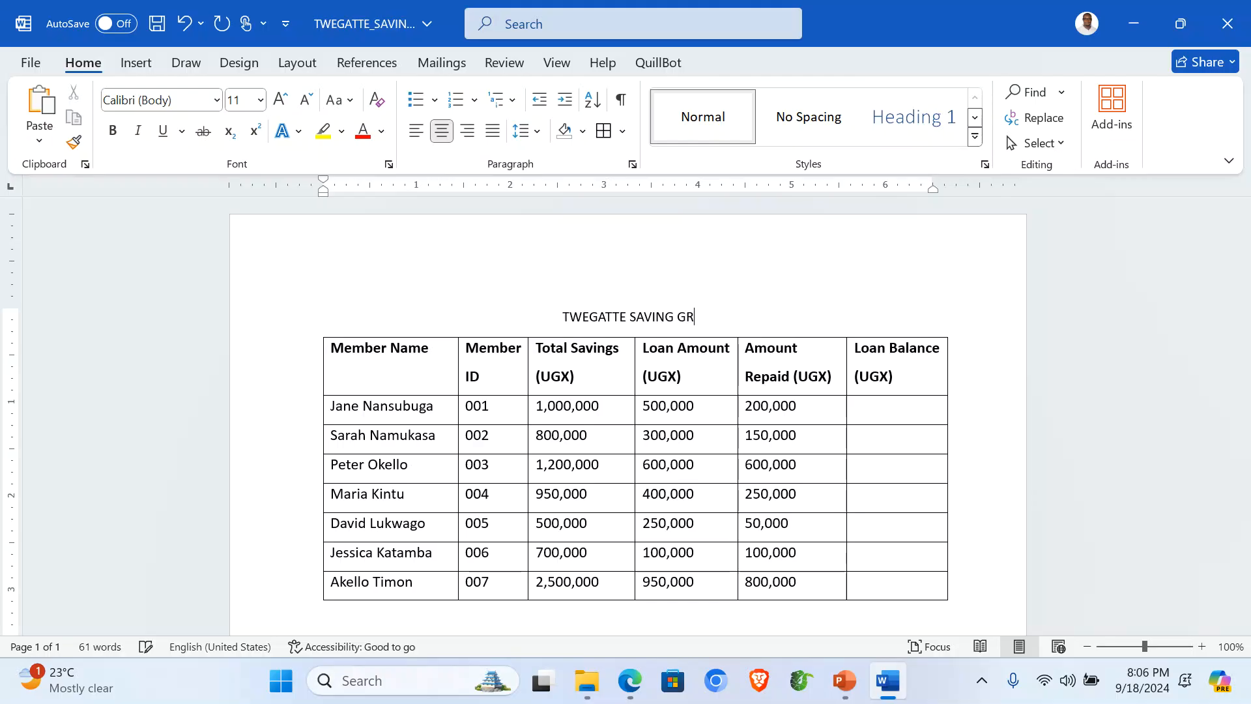
{"action": "type", "text": " MEMBERS"}
Step: Format the title as 18-point, red, underlined and bold
{"action": "left_click", "coordinate": [291, 326]}
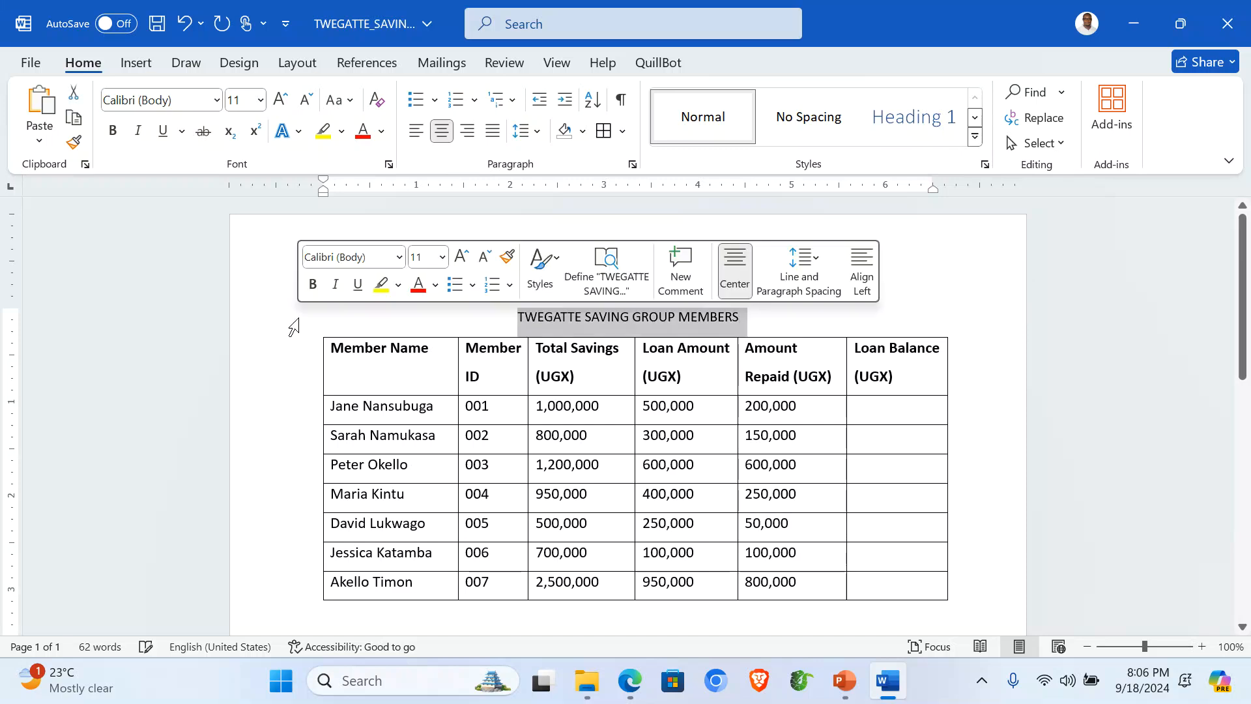
{"action": "left_click", "coordinate": [281, 99]}
{"action": "left_click", "coordinate": [281, 99]}
{"action": "left_click", "coordinate": [280, 99]}
{"action": "left_click", "coordinate": [281, 99]}
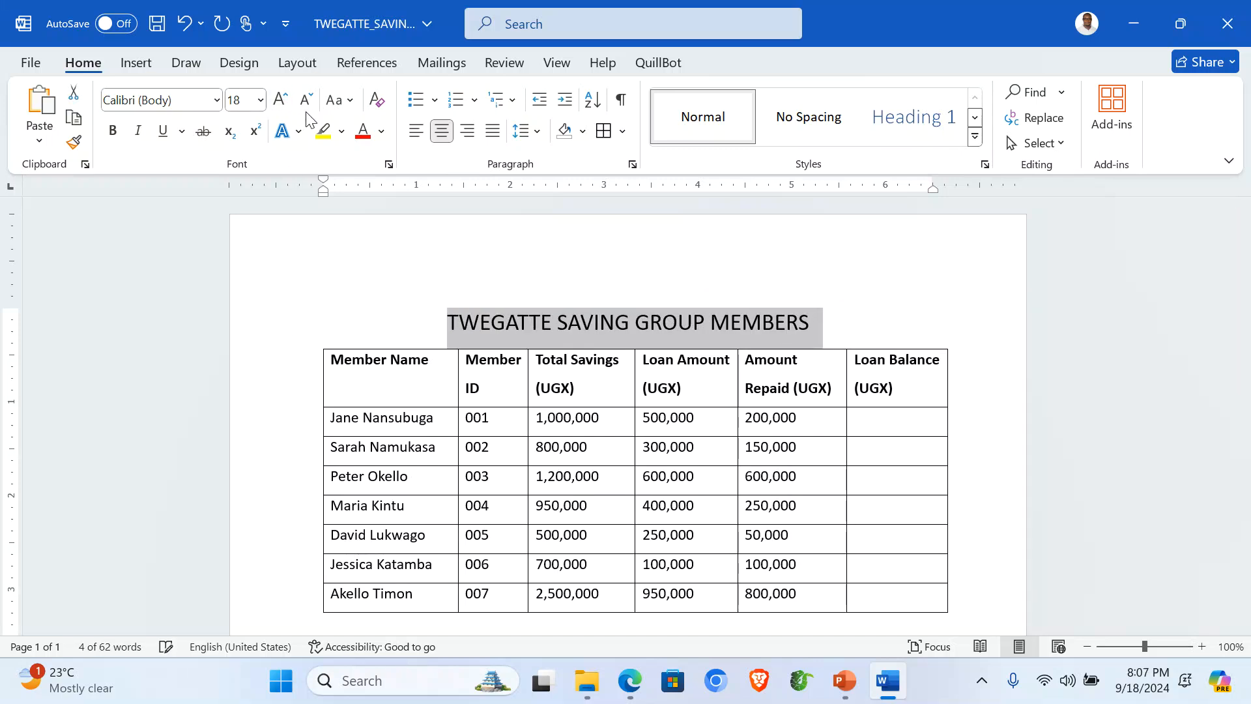
{"action": "left_click", "coordinate": [362, 134]}
{"action": "left_click", "coordinate": [168, 134]}
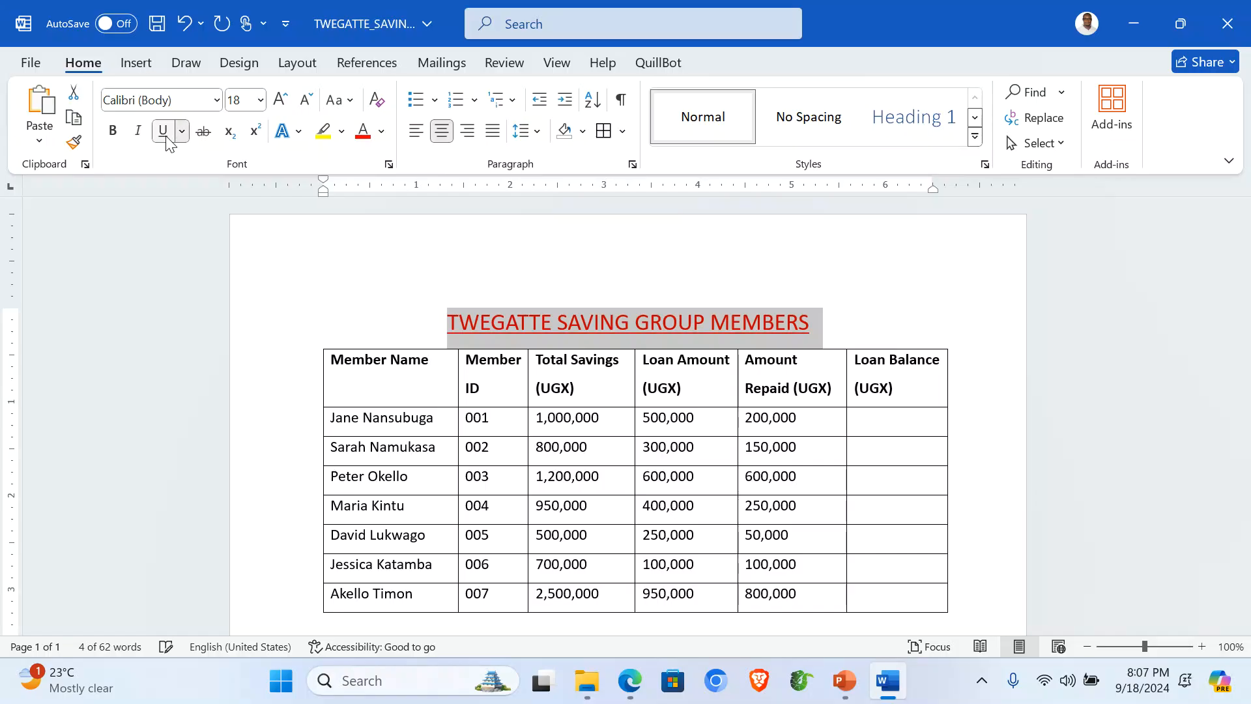
{"action": "left_click", "coordinate": [113, 131]}
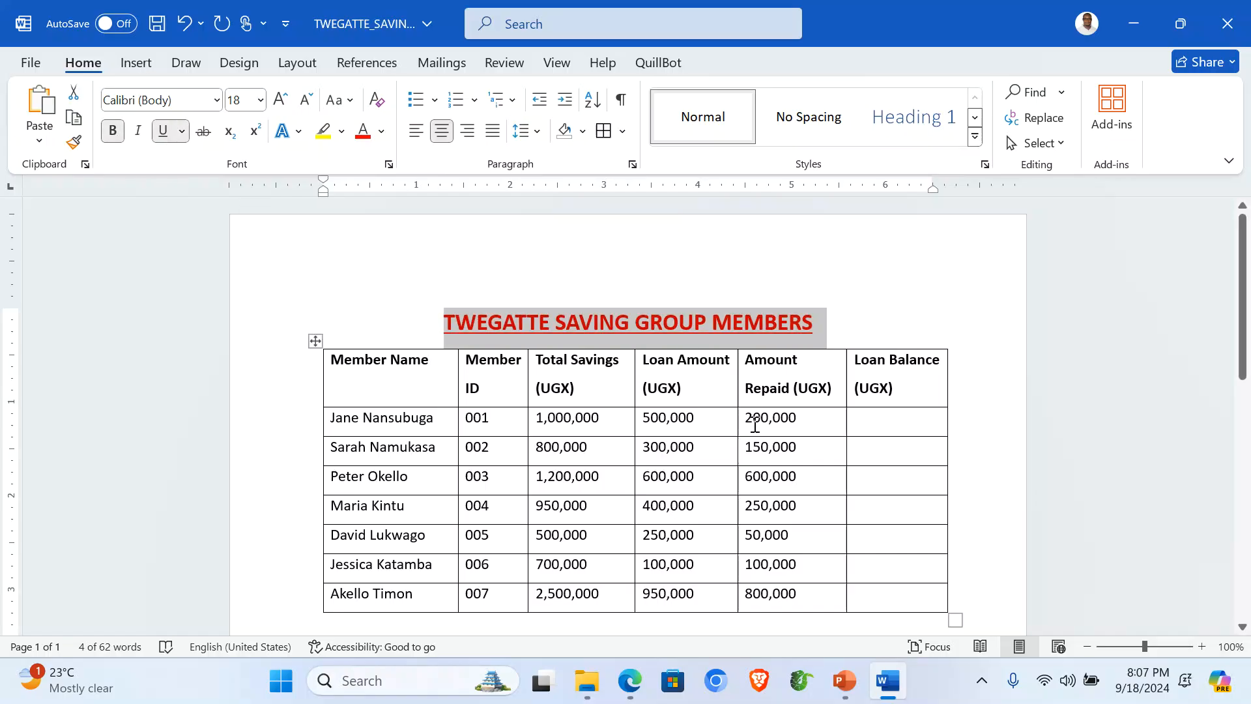
{"action": "left_click", "coordinate": [684, 433]}
{"action": "double_click", "coordinate": [410, 264]}
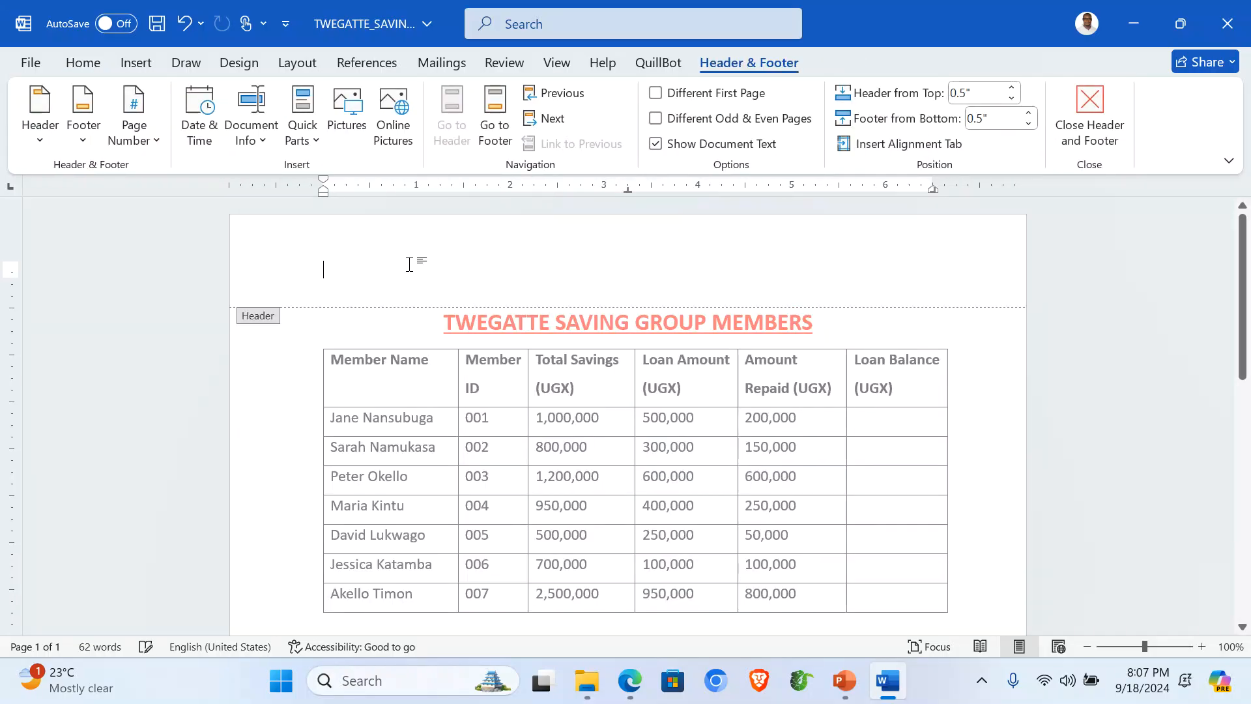
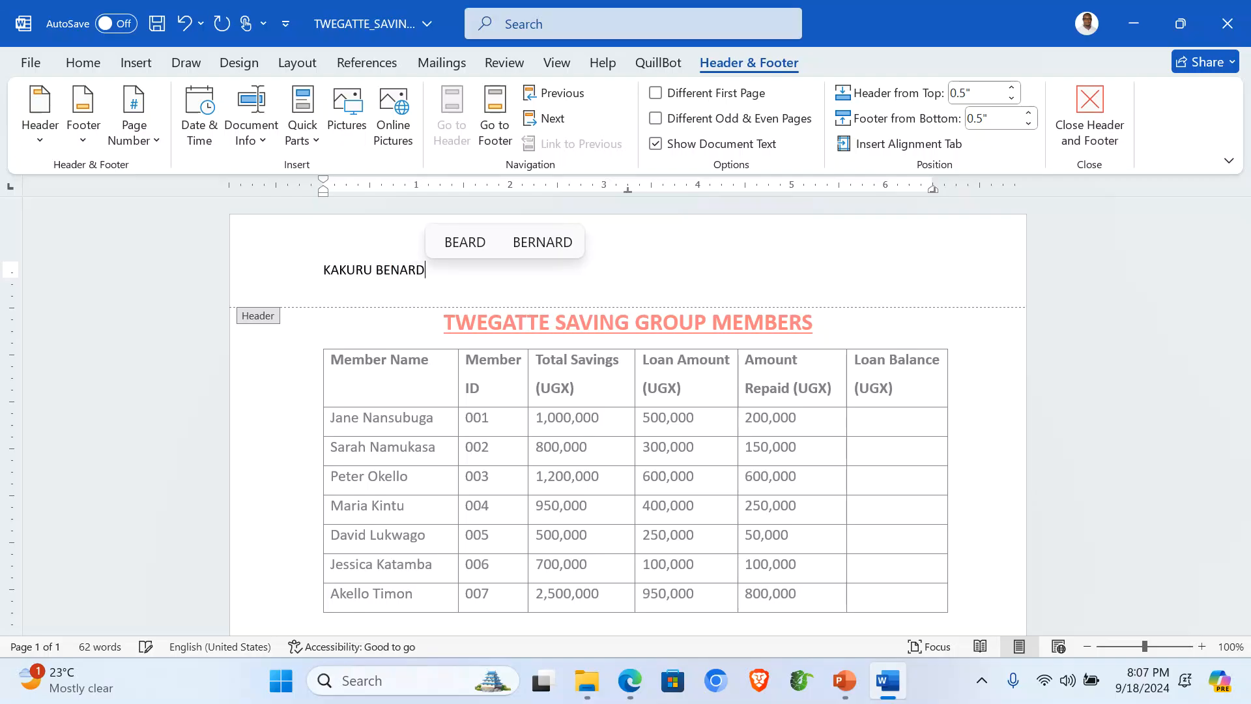
Step: Put the author's name in the page header and the candidate number in the footer
{"action": "left_click", "coordinate": [501, 120]}
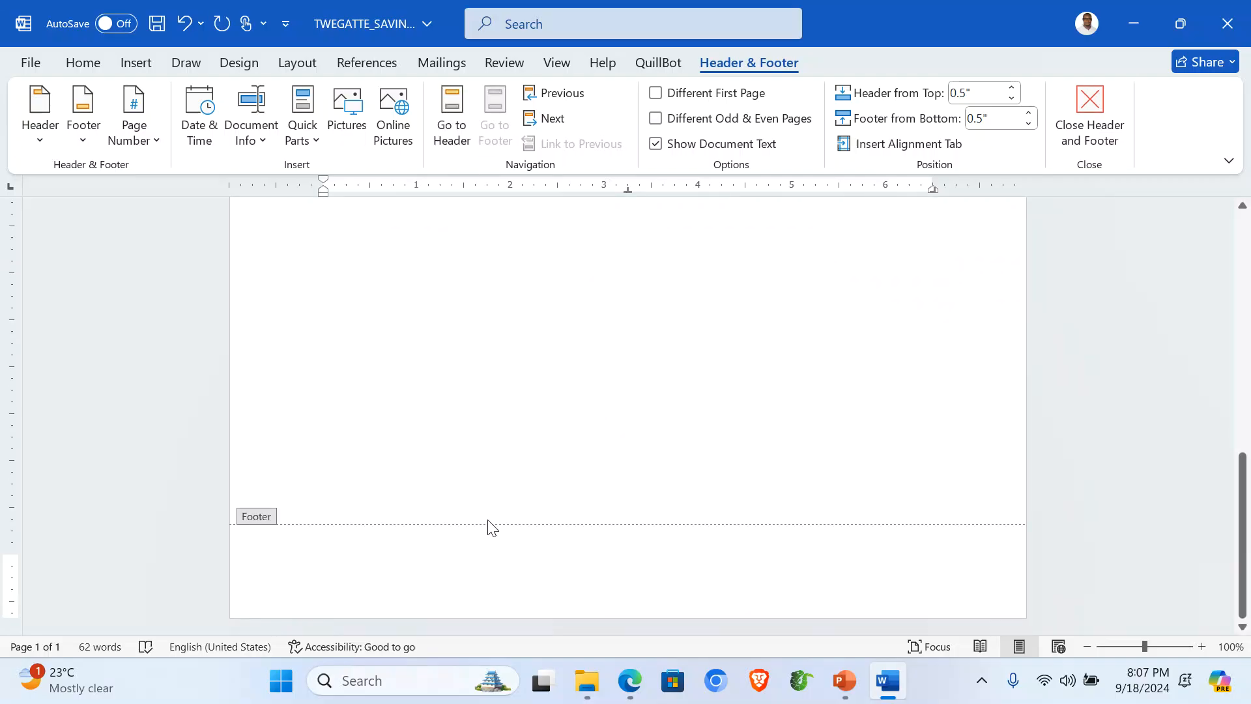
{"action": "type", "text": "001"}
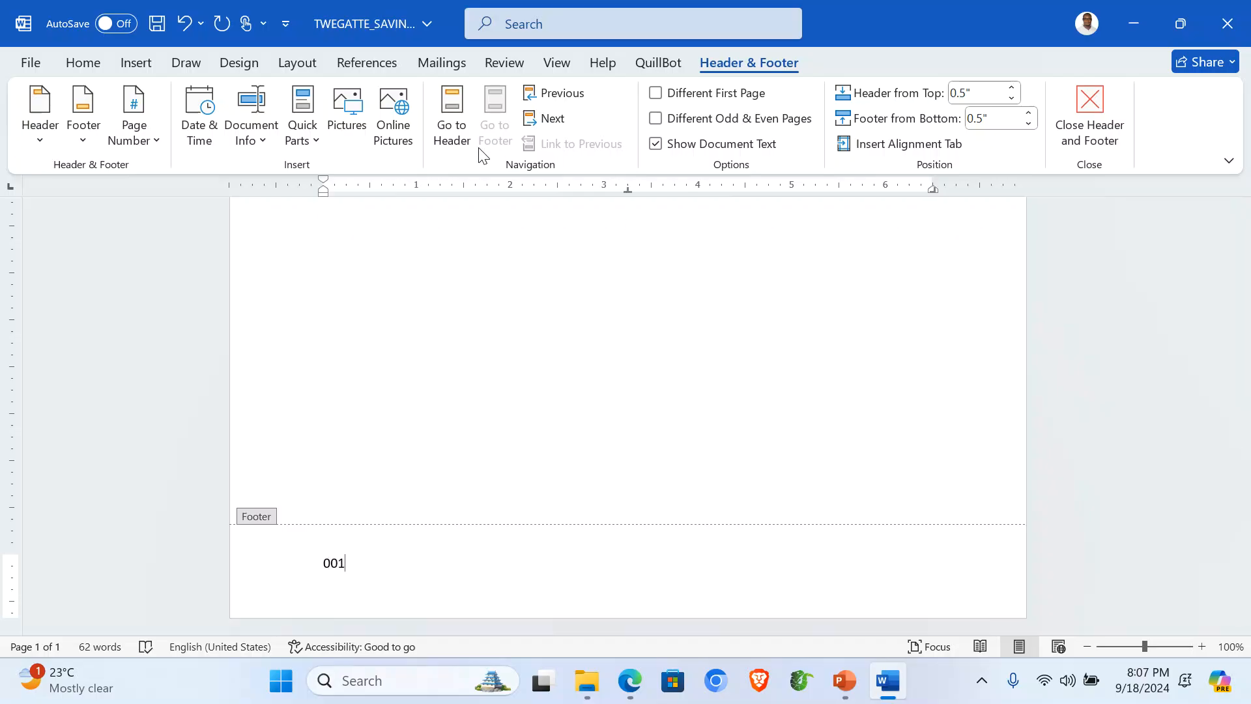
{"action": "left_click", "coordinate": [1098, 107]}
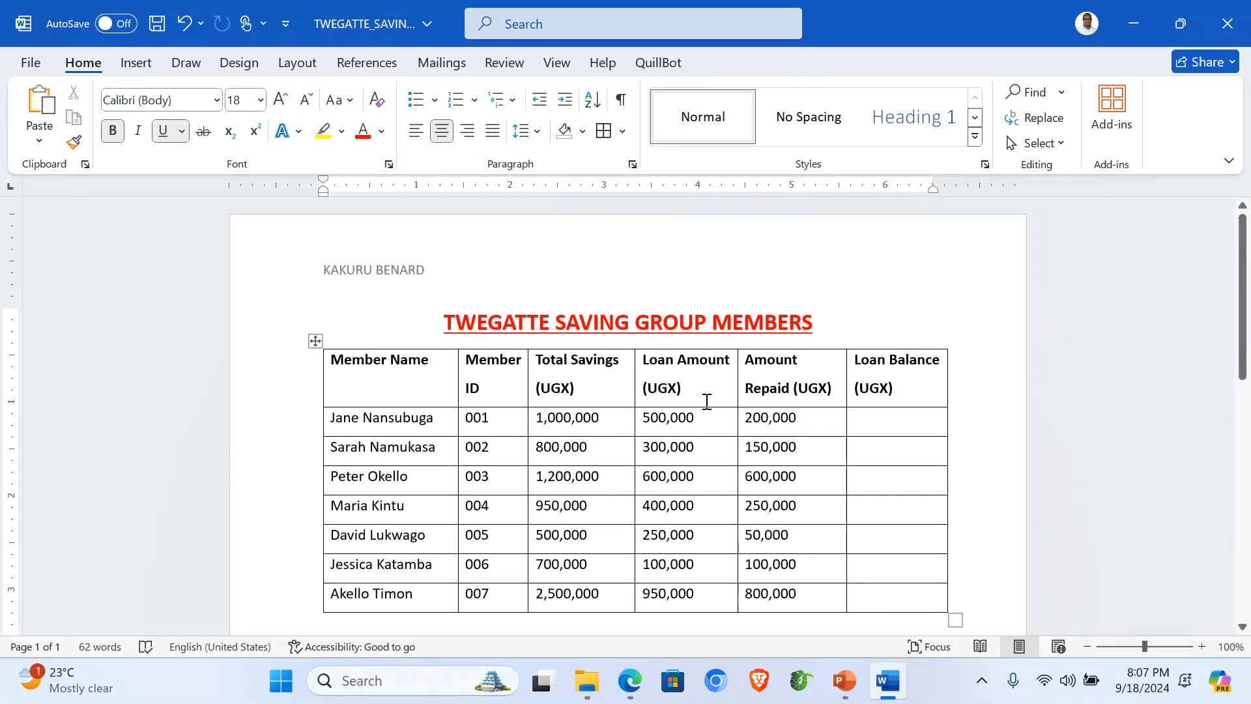
Step: Save TWEGATTE_SAVINGS, copy the entire member table, and minimize Word
{"action": "scroll", "coordinate": [755, 447], "scroll_direction": "down", "scroll_amount": 1}
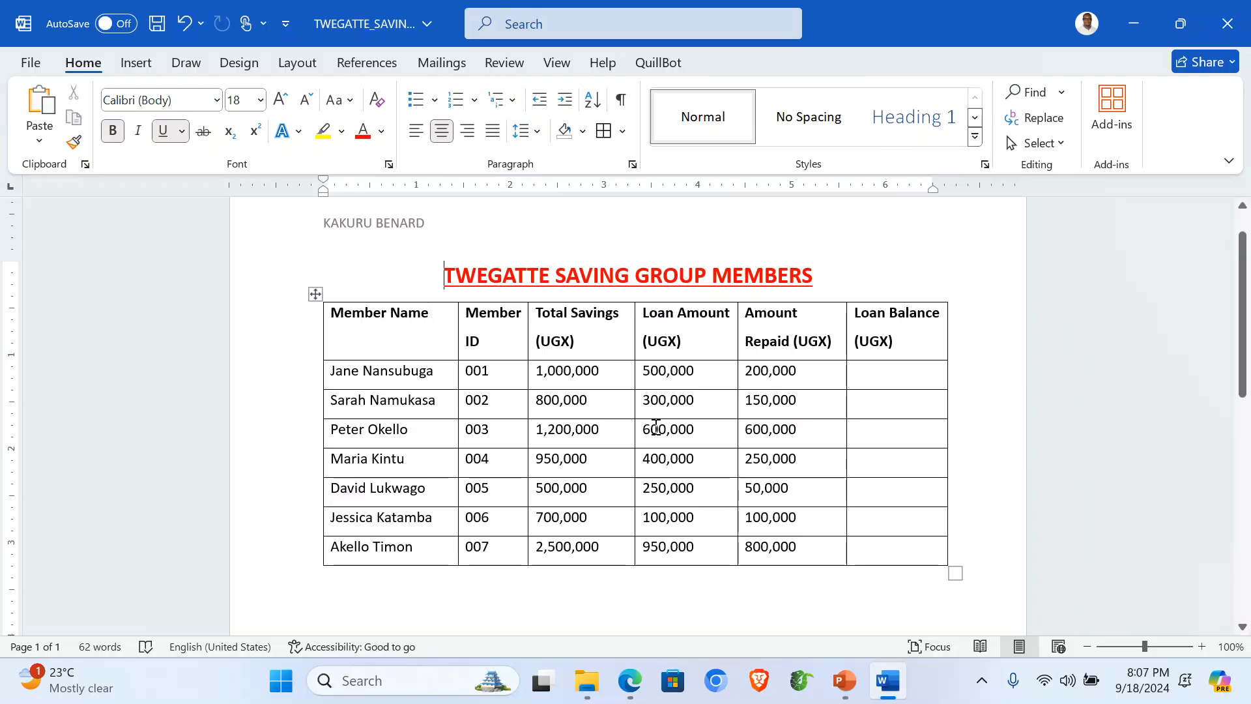
{"action": "key", "text": "ctrl+s"}
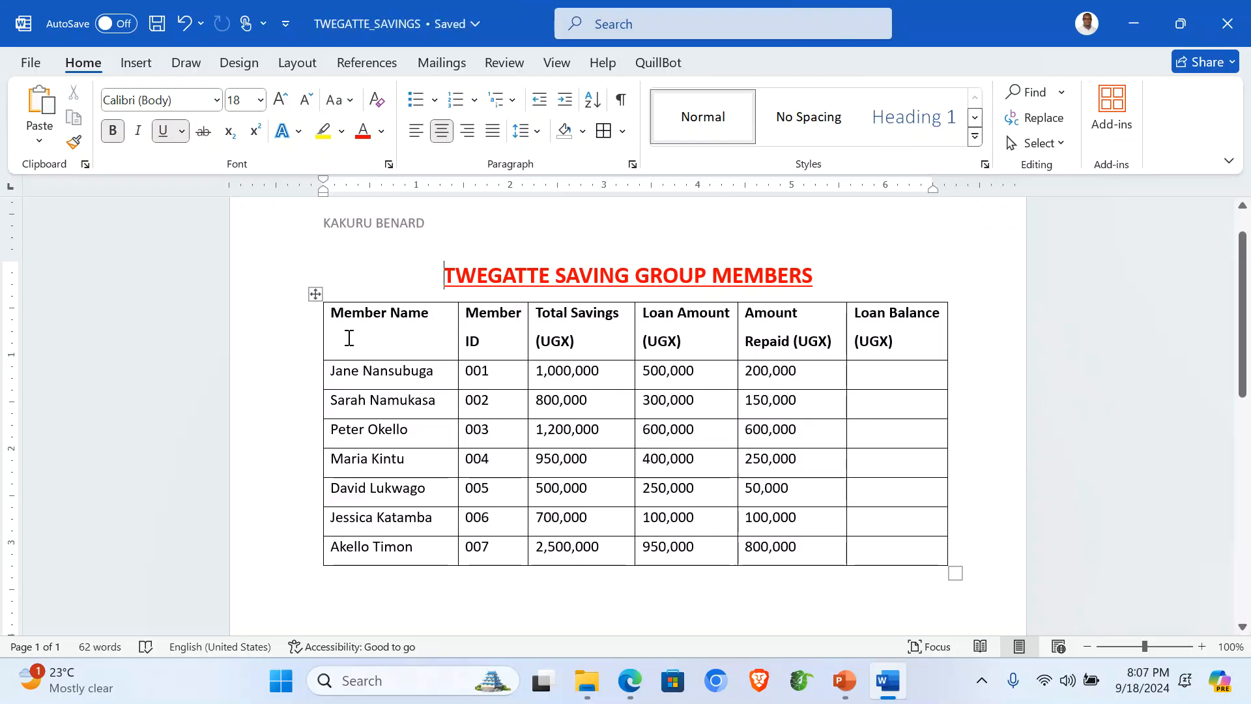
{"action": "left_click", "coordinate": [314, 292]}
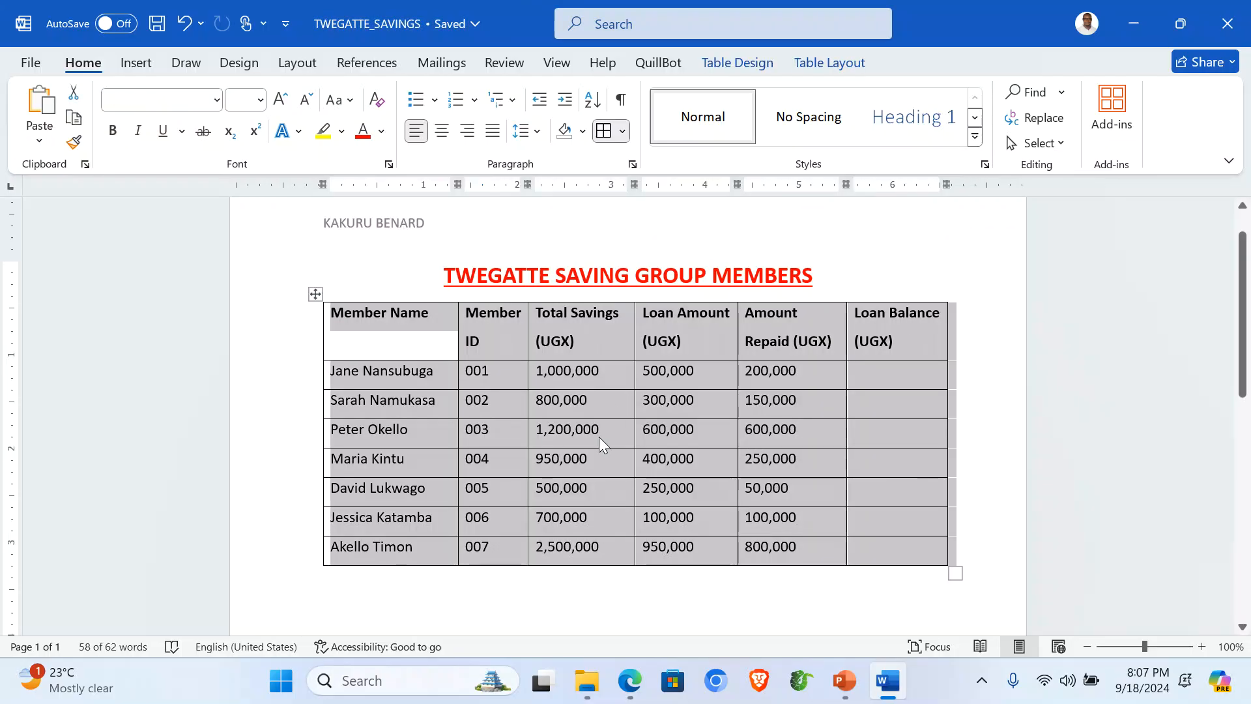
{"action": "right_click", "coordinate": [495, 388]}
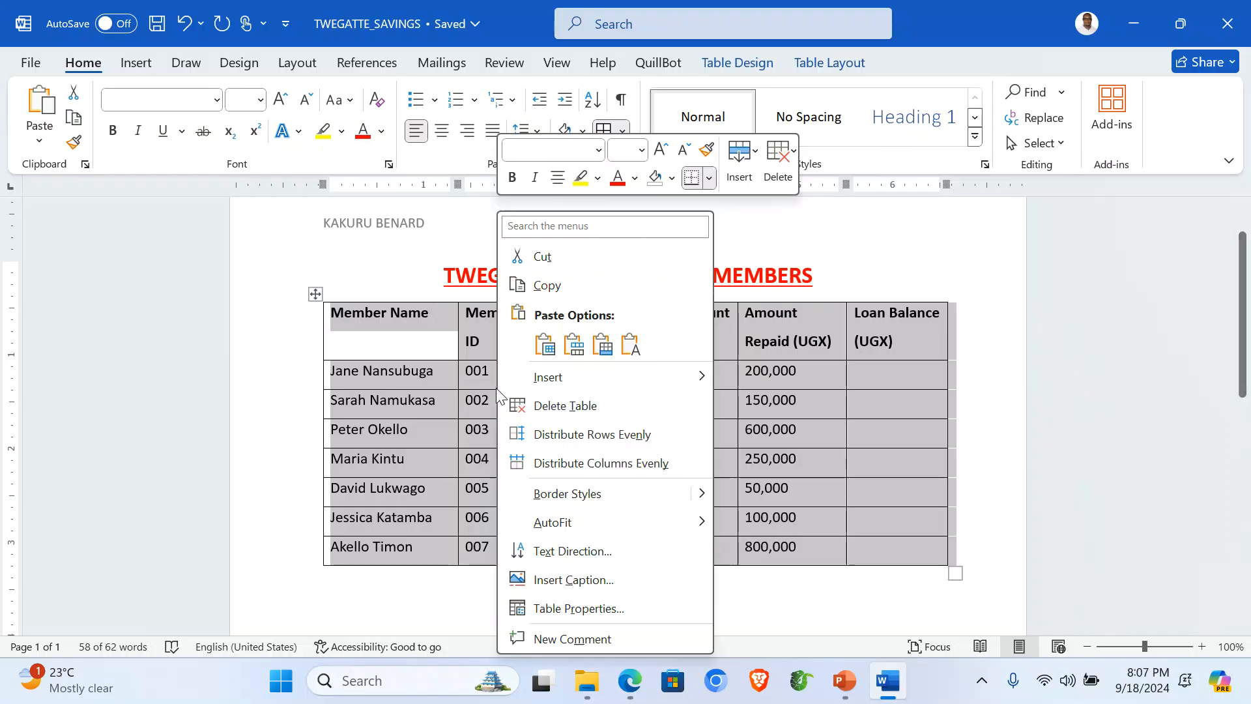
{"action": "left_click", "coordinate": [562, 286]}
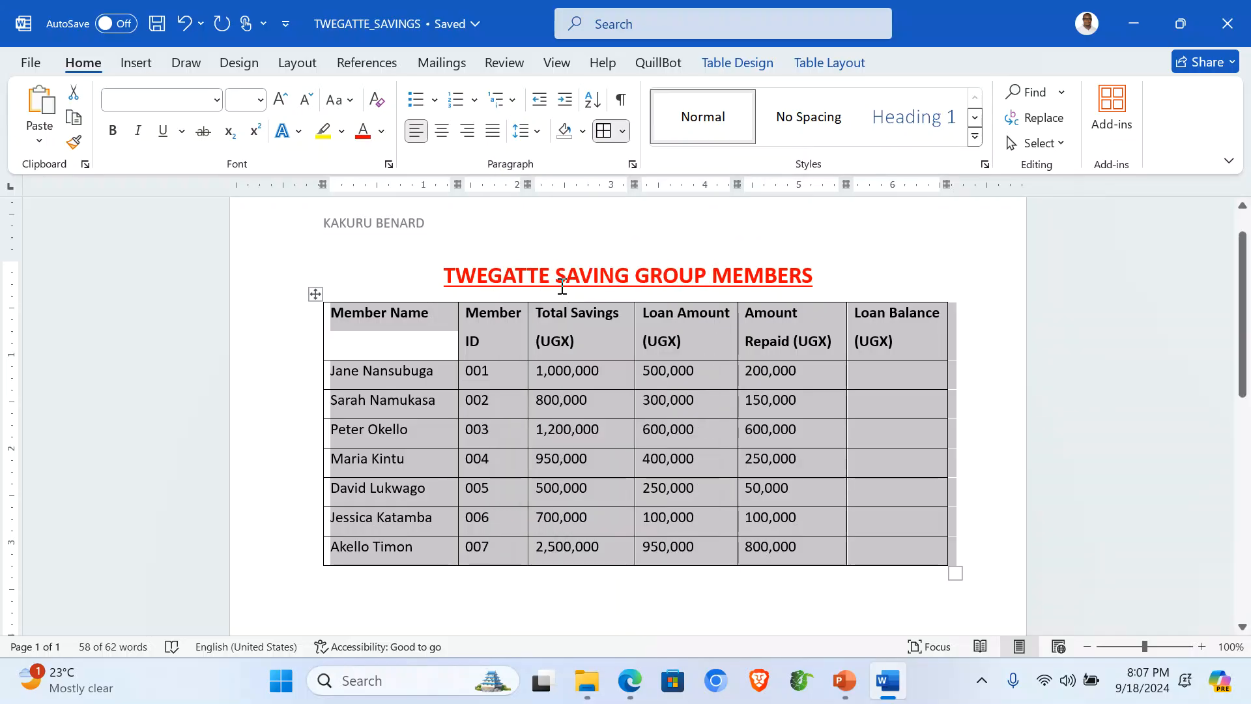
{"action": "left_click", "coordinate": [1135, 19]}
Step: Create a new Excel worksheet named Twegatte Savings in ITEM 1 and open it
{"action": "left_click", "coordinate": [282, 349]}
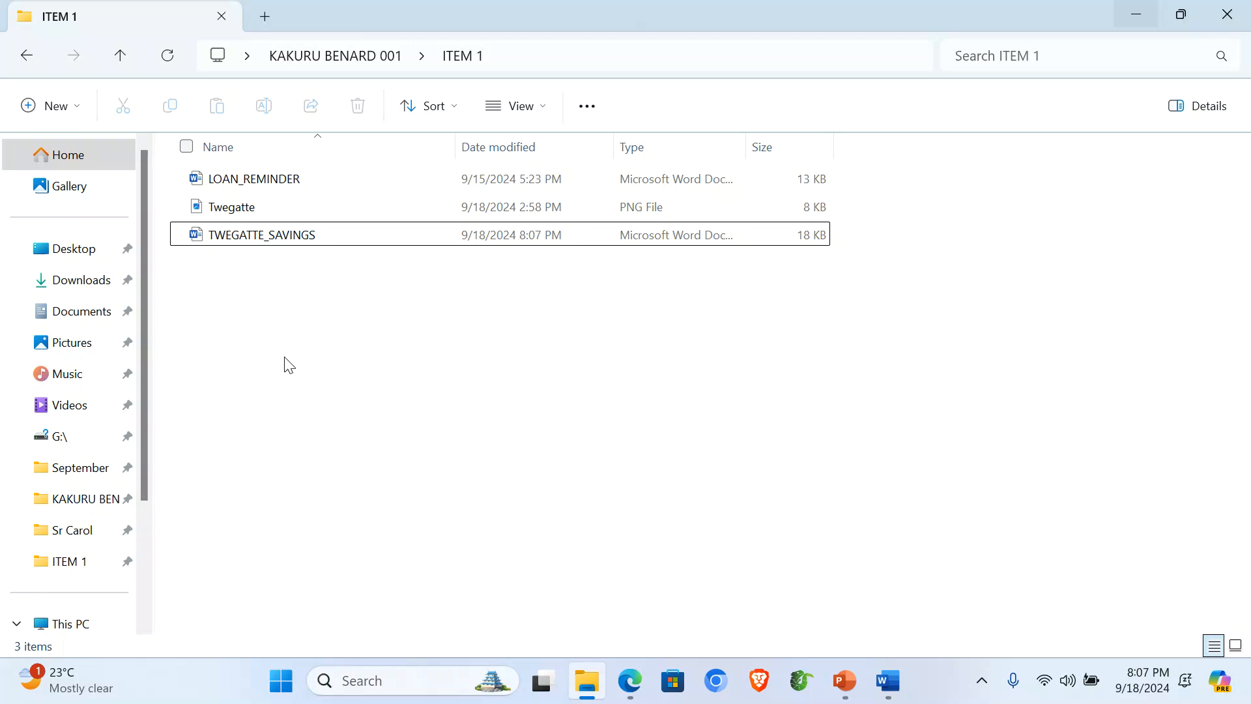
{"action": "right_click", "coordinate": [260, 340]}
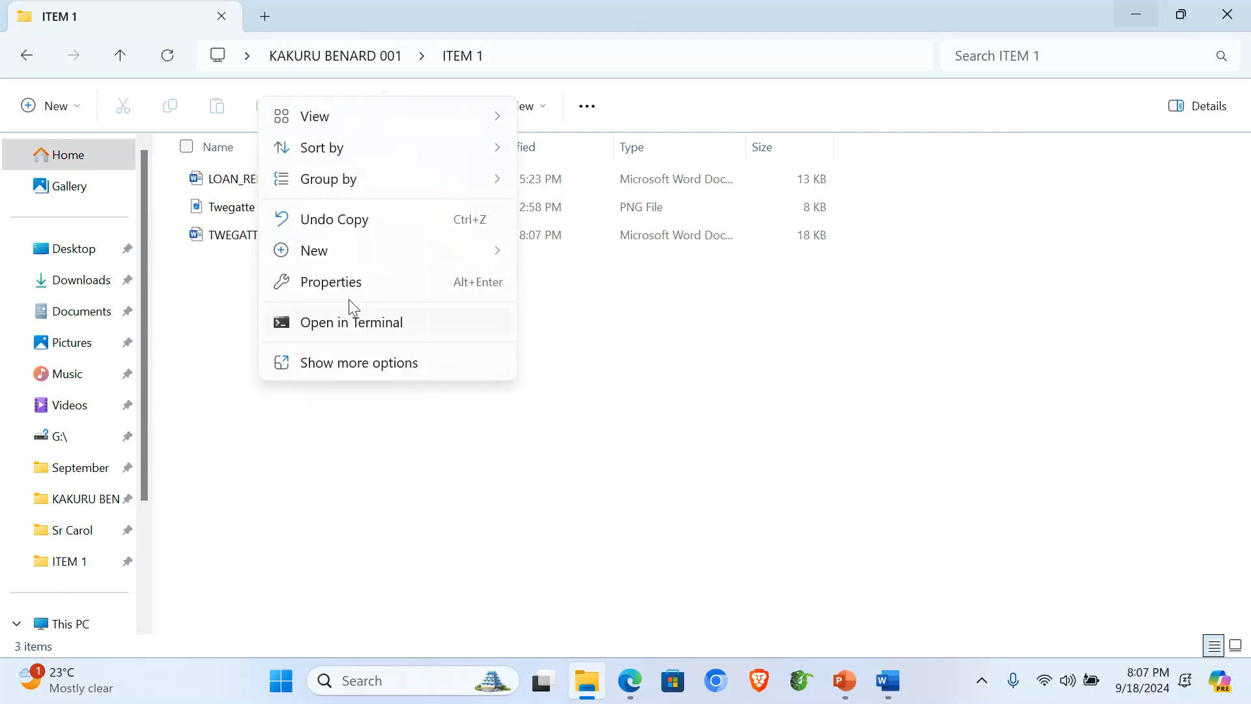
{"action": "mouse_move", "coordinate": [508, 245]}
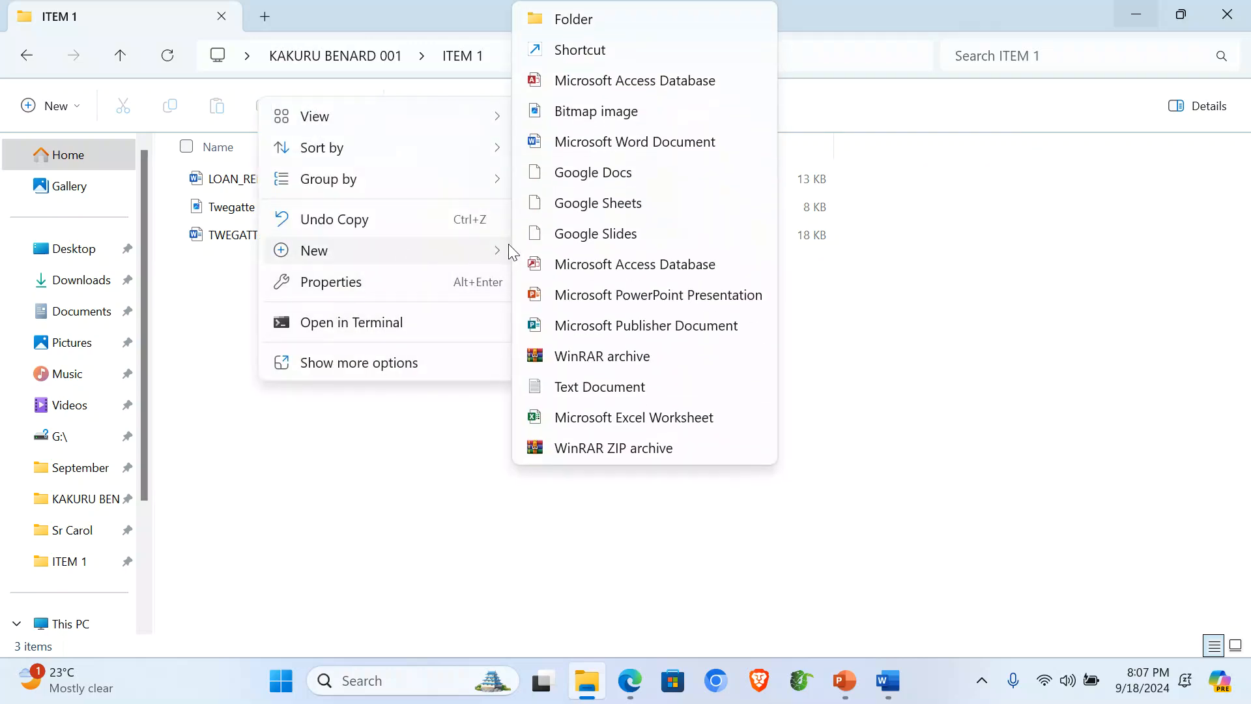
{"action": "left_click", "coordinate": [610, 424]}
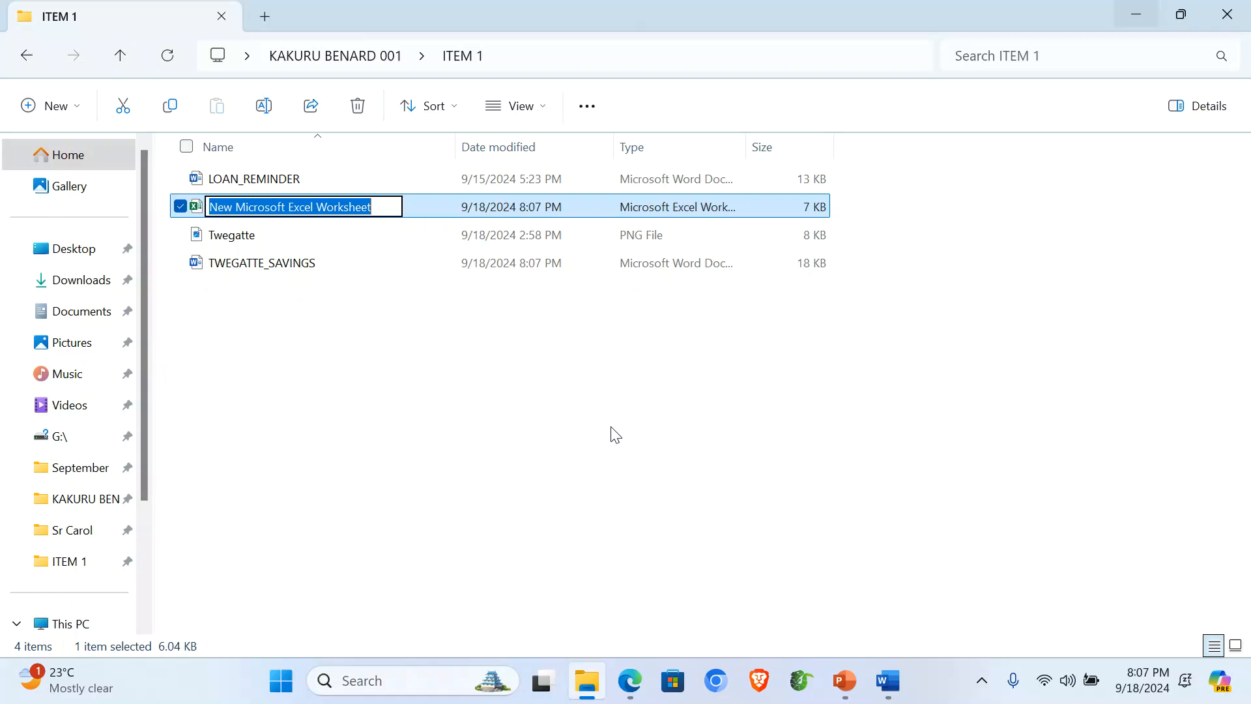
{"action": "type", "text": "t"}
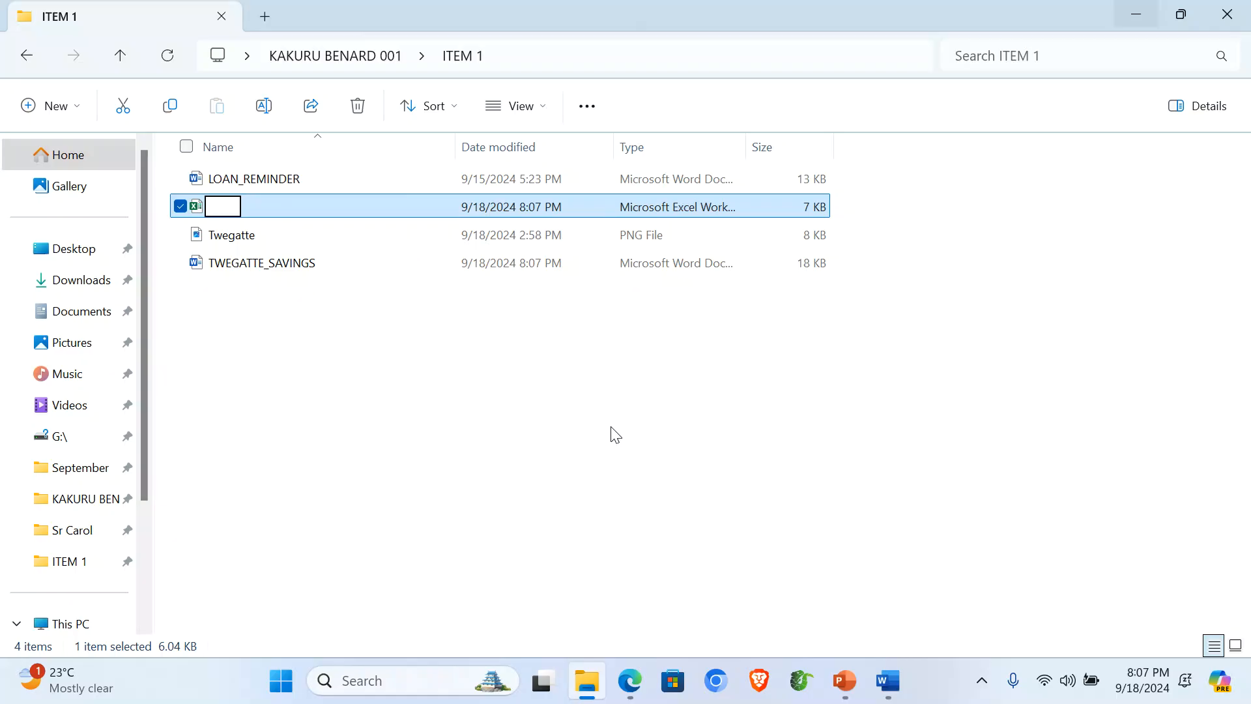
{"action": "type", "text": "Twegatte Saving"}
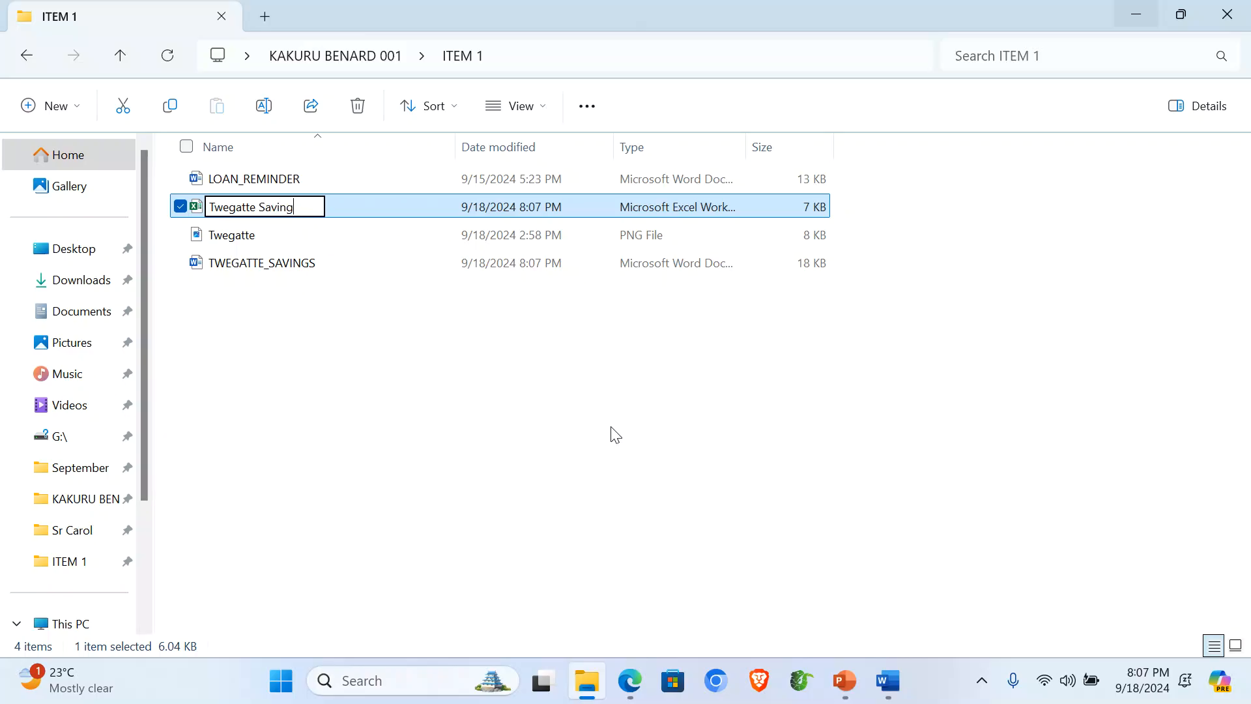
{"action": "key", "text": "Return"}
{"action": "key", "text": "Return"}
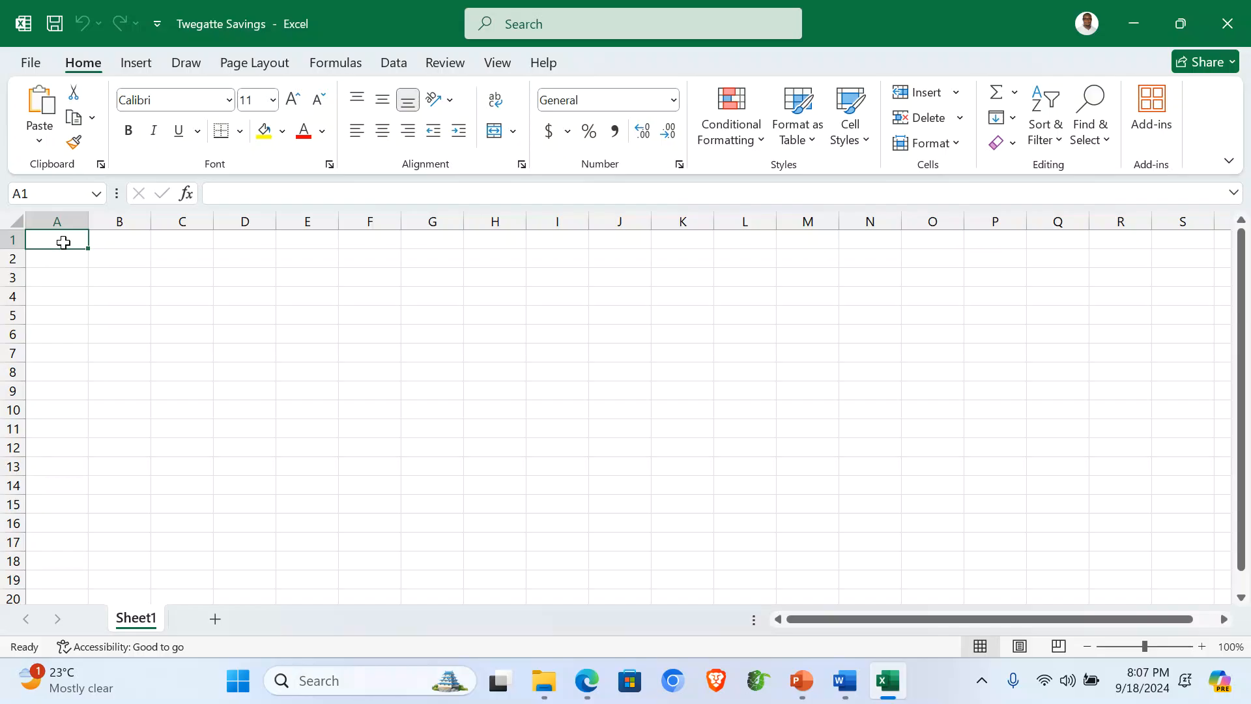
Step: Paste the member table at A1 and widen columns A and B to fit names and Member IDs
{"action": "key", "text": "ctrl+v"}
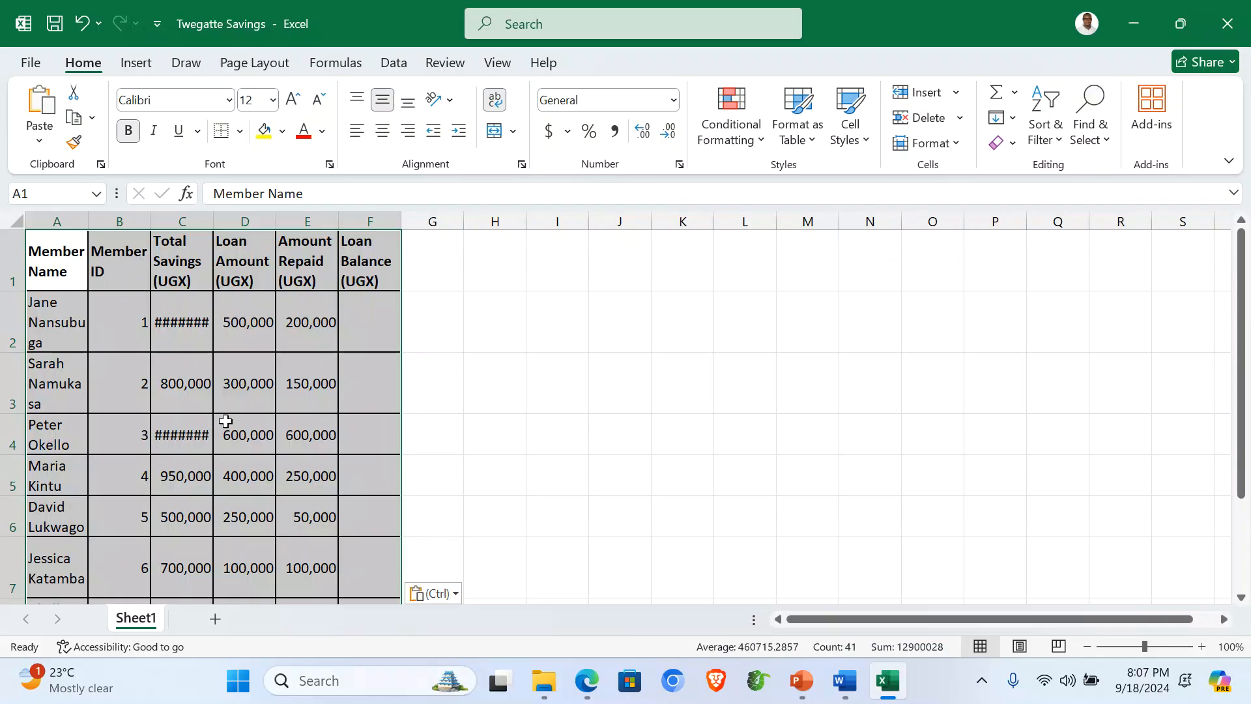
{"action": "left_click", "coordinate": [257, 401]}
{"action": "left_click_drag", "start_coordinate": [89, 219], "coordinate": [147, 228]}
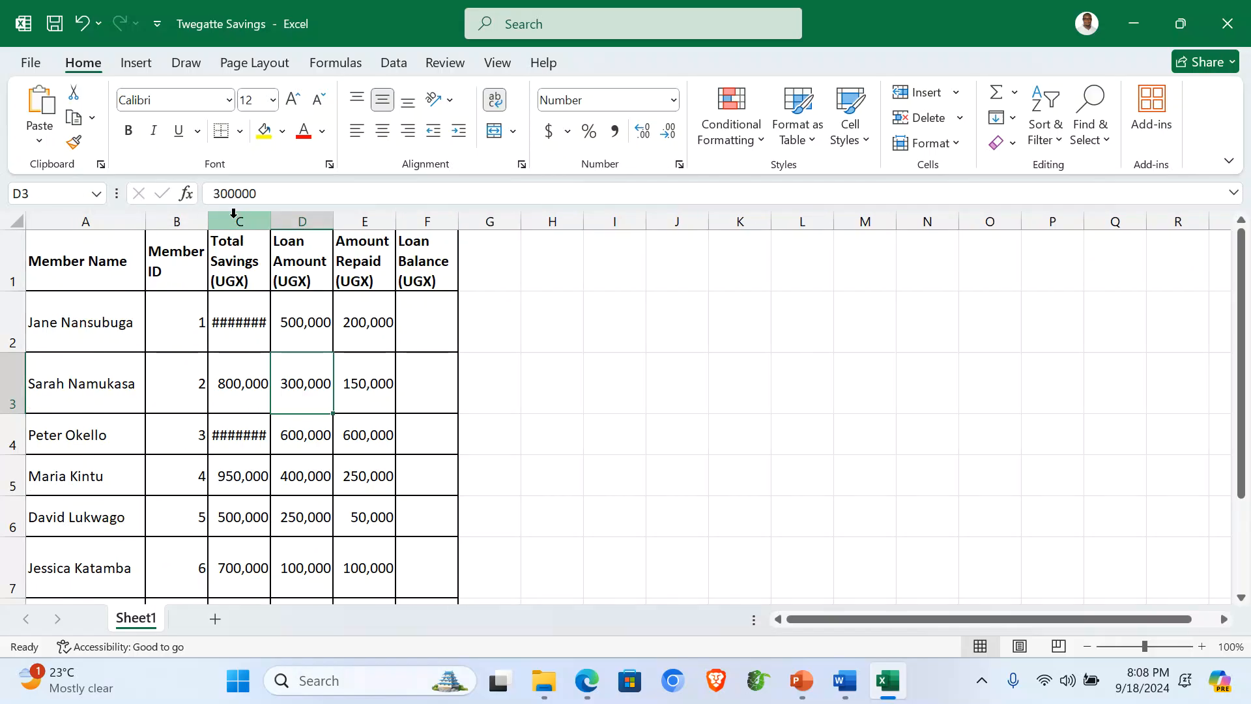
{"action": "left_click_drag", "start_coordinate": [209, 222], "coordinate": [621, 223]}
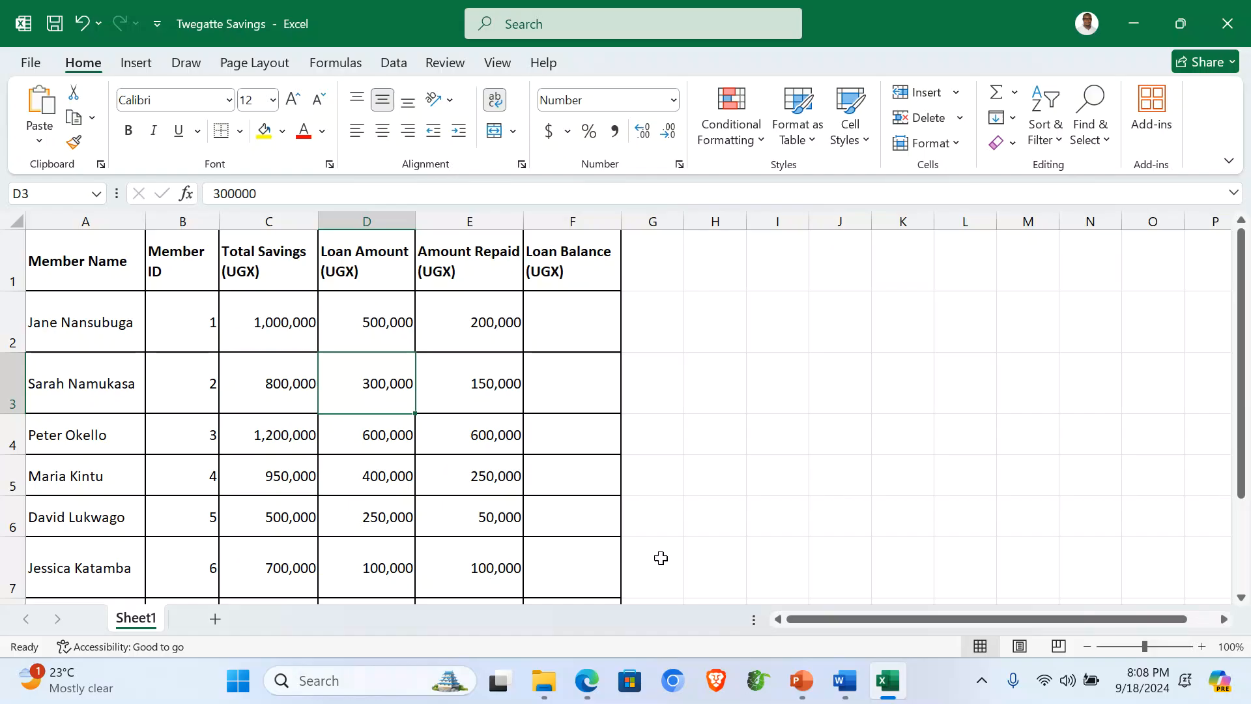
{"action": "left_click", "coordinate": [845, 680]}
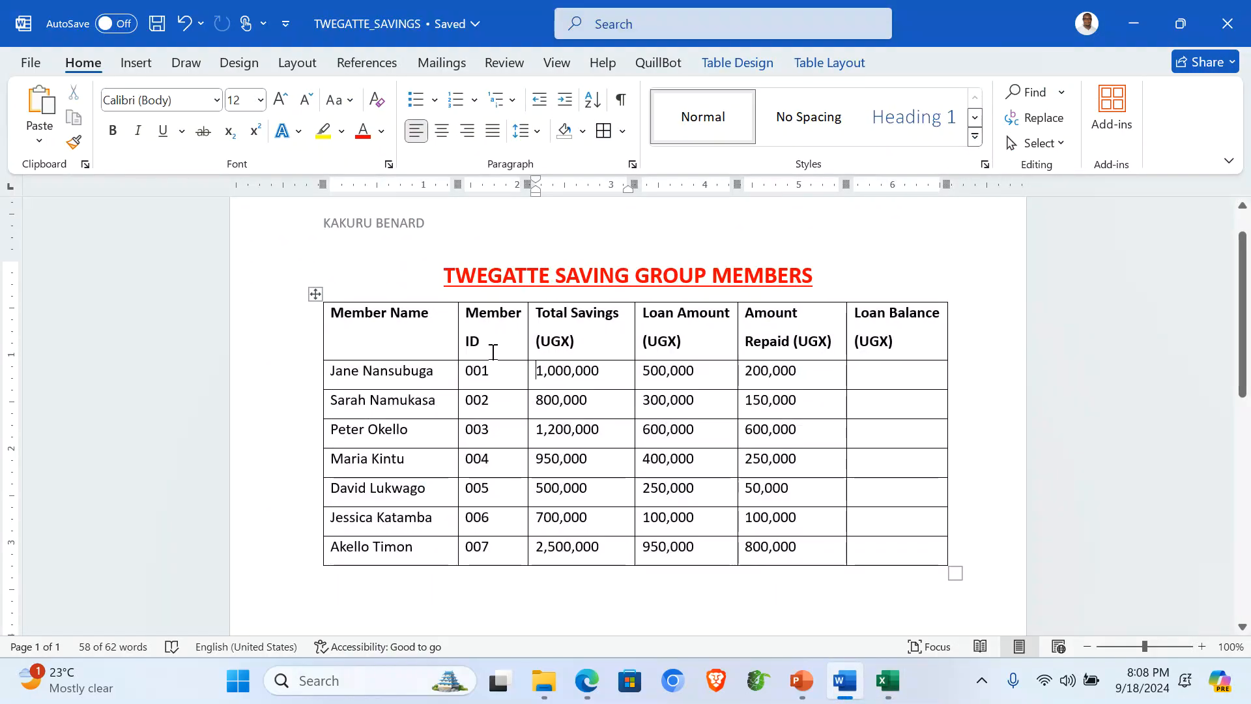
Step: Close the TWEGATTE_SAVINGS document in Word, returning to the Excel workbook
{"action": "left_click_drag", "start_coordinate": [470, 371], "coordinate": [487, 550]}
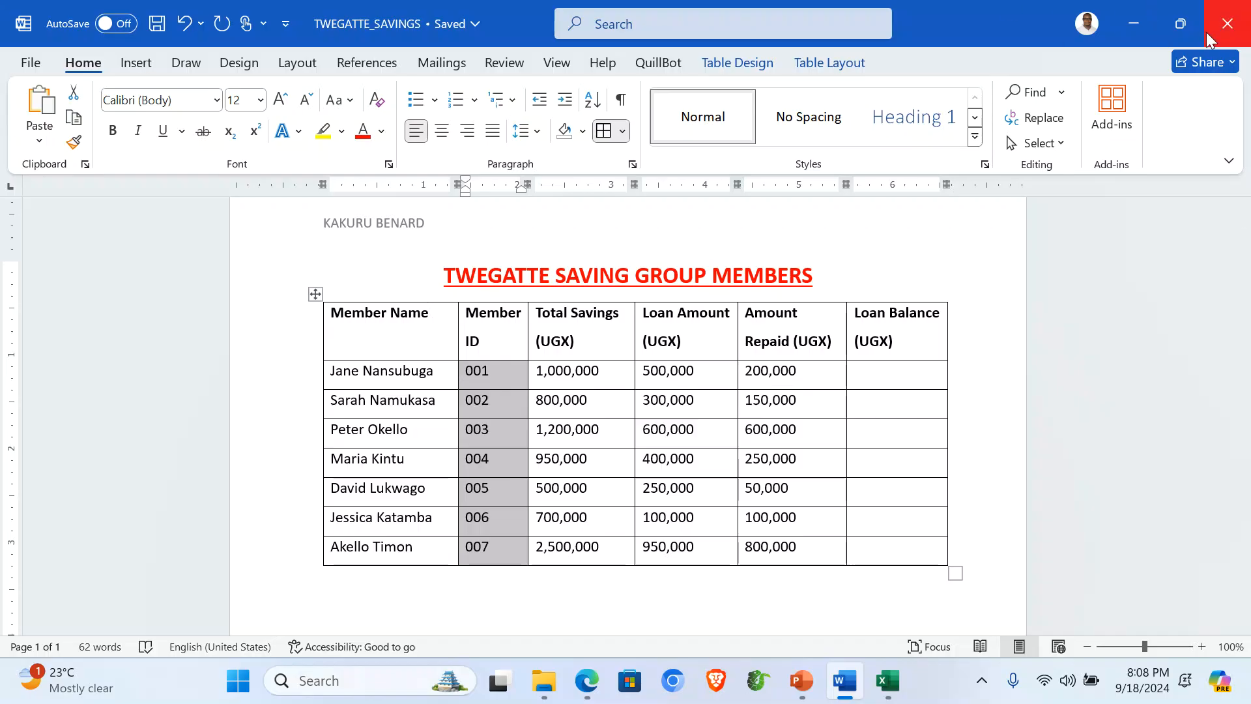
{"action": "left_click", "coordinate": [248, 279]}
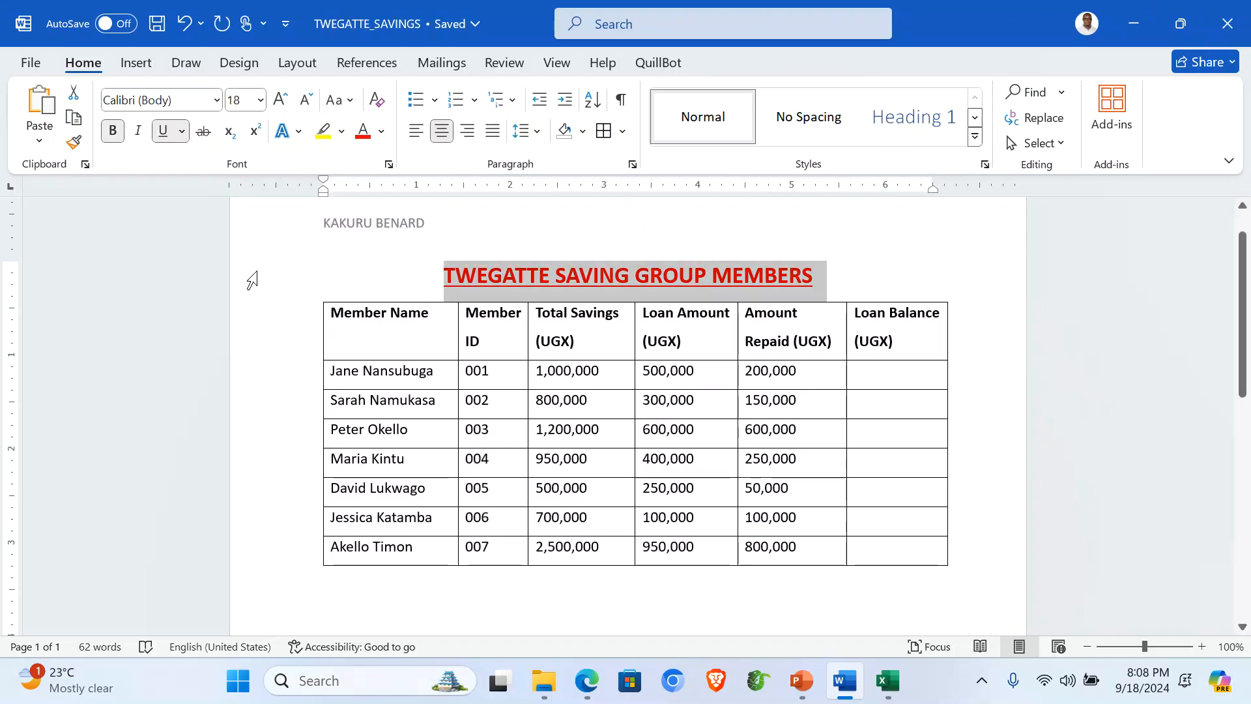
{"action": "left_click", "coordinate": [1227, 24]}
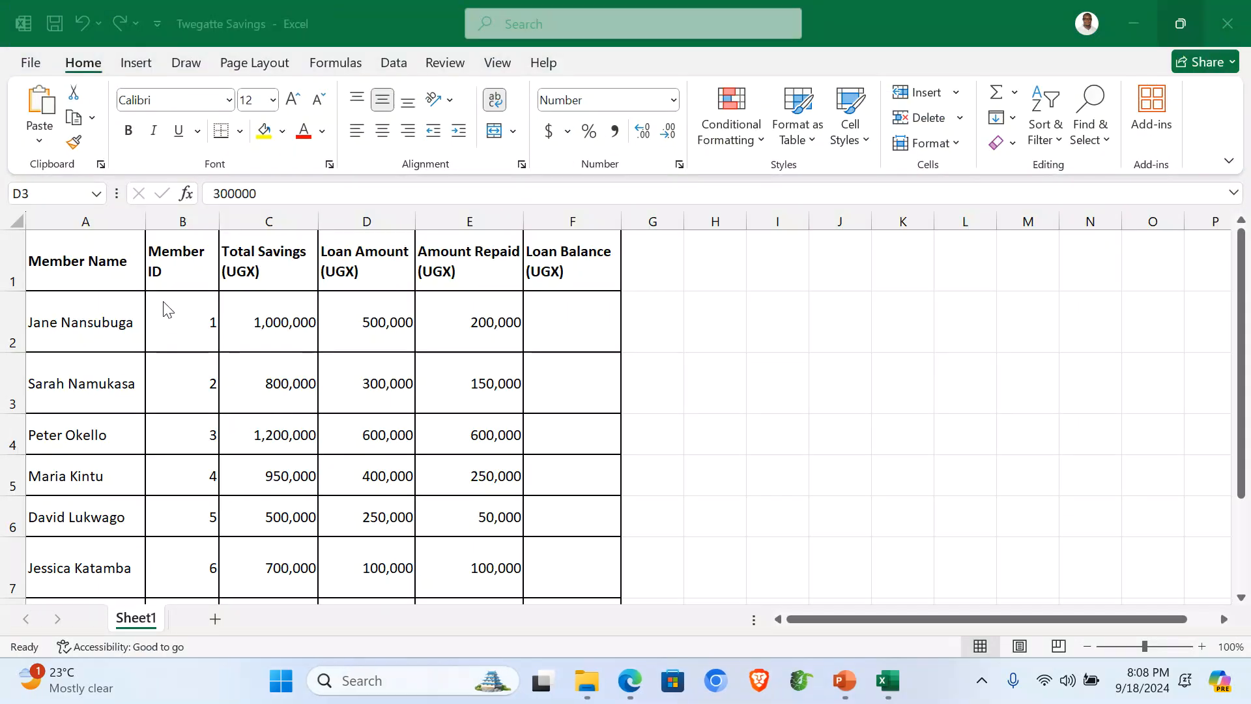
Step: Give Member IDs B2:B8 the custom number format 000 so they show 001–007
{"action": "left_click_drag", "start_coordinate": [168, 312], "coordinate": [181, 549]}
{"action": "scroll", "coordinate": [180, 549], "scroll_direction": "down", "scroll_amount": 1}
{"action": "scroll", "coordinate": [180, 549], "scroll_direction": "up", "scroll_amount": 1}
{"action": "left_click_drag", "start_coordinate": [175, 345], "coordinate": [197, 547]}
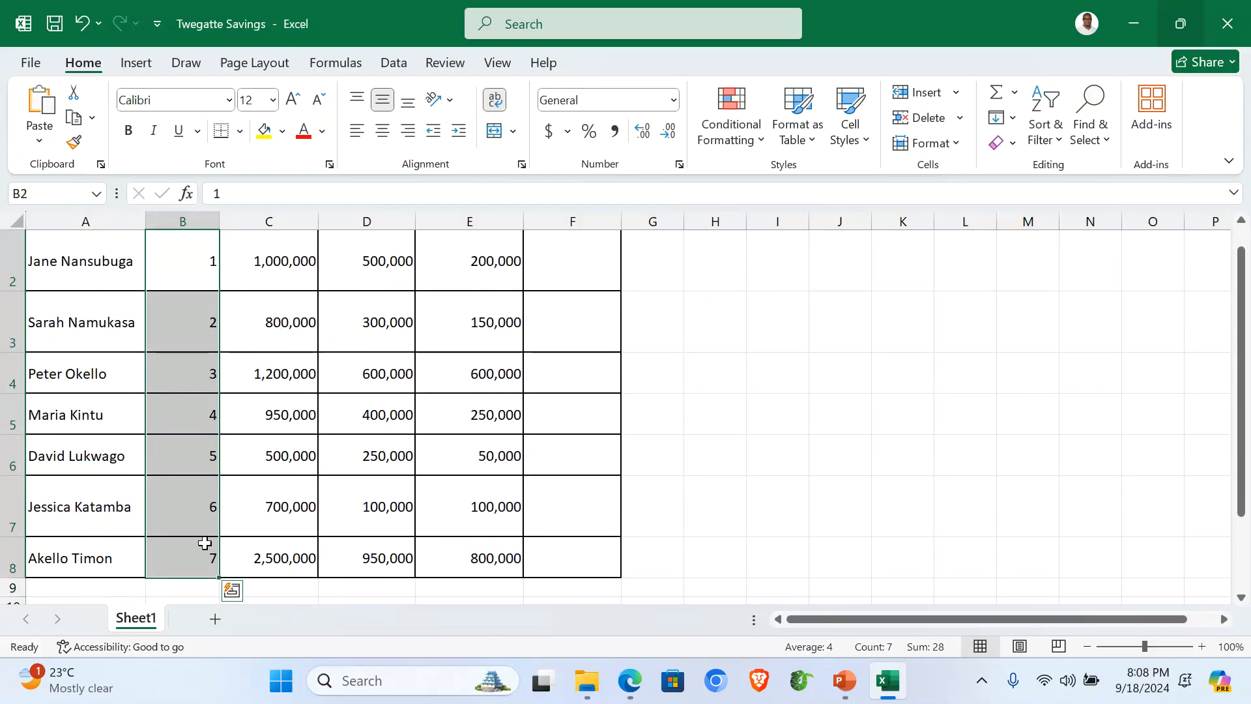
{"action": "right_click", "coordinate": [180, 365]}
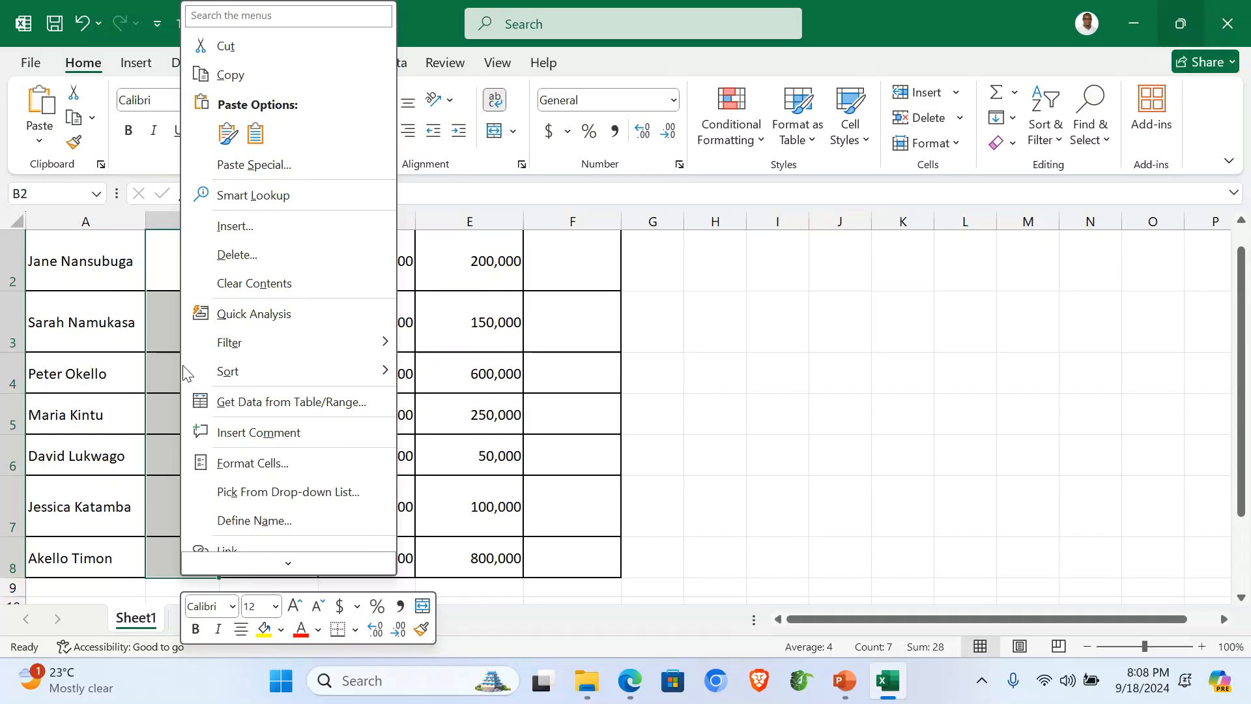
{"action": "left_click", "coordinate": [268, 464]}
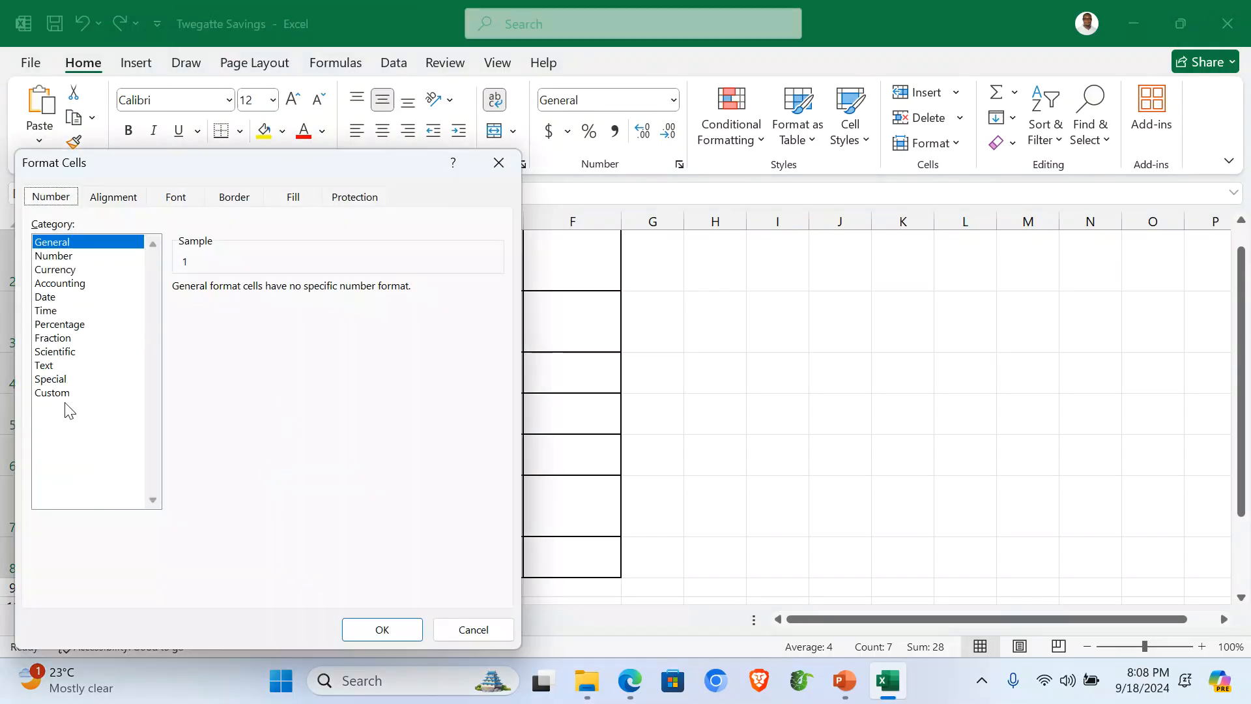
{"action": "left_click", "coordinate": [63, 395]}
{"action": "left_click", "coordinate": [196, 339]}
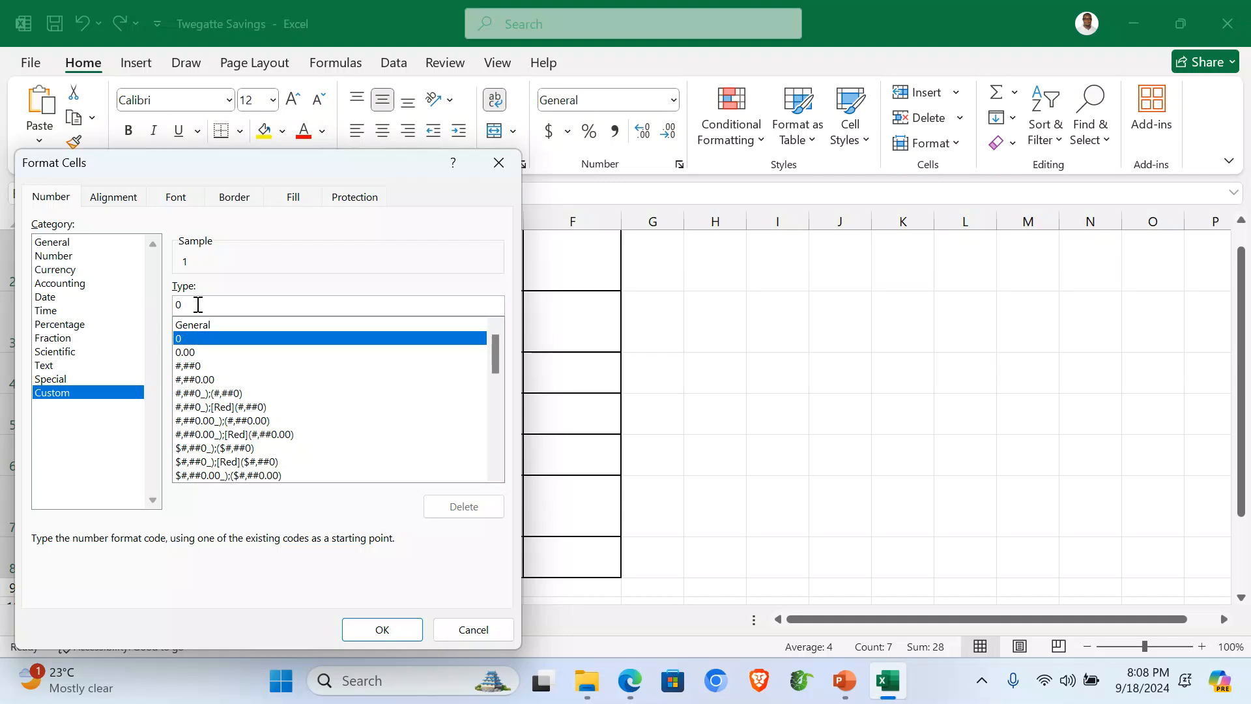
{"action": "type", "text": "00"}
{"action": "left_click", "coordinate": [382, 629]}
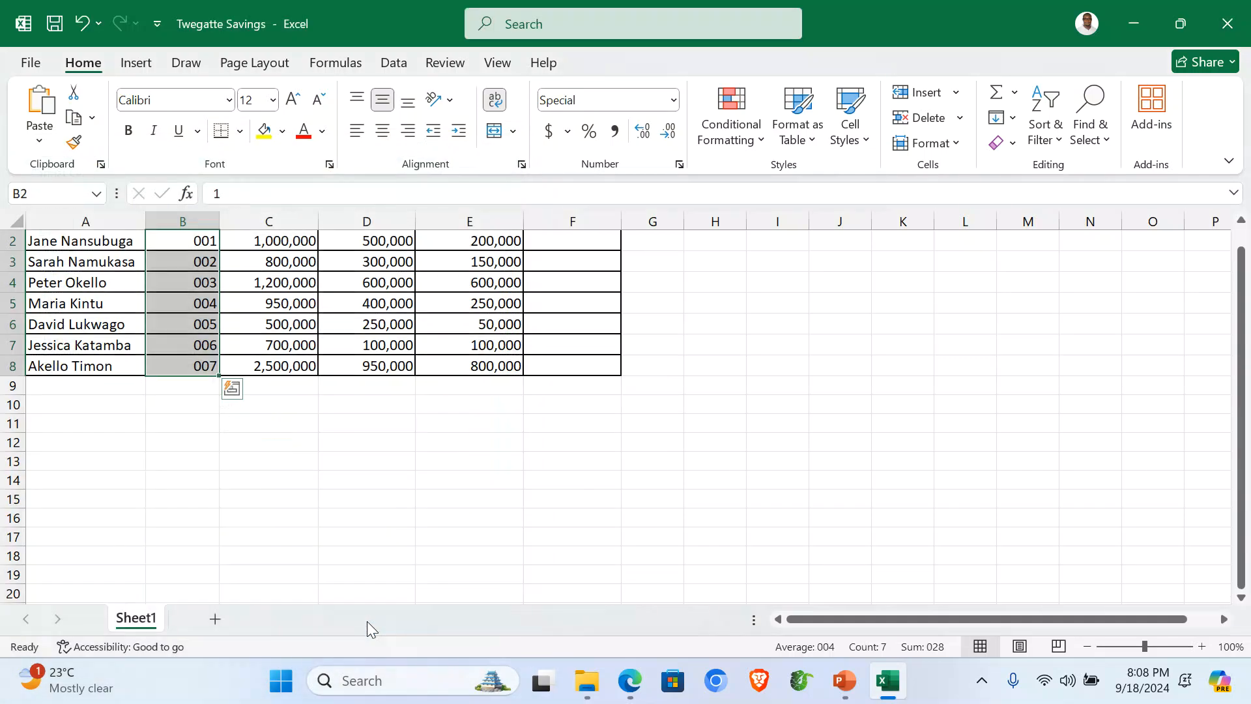
Step: Centre the row 1 column titles, Member Name through Loan Balance (UGX), then select the whole sheet
{"action": "scroll", "coordinate": [209, 365], "scroll_direction": "up", "scroll_amount": 2}
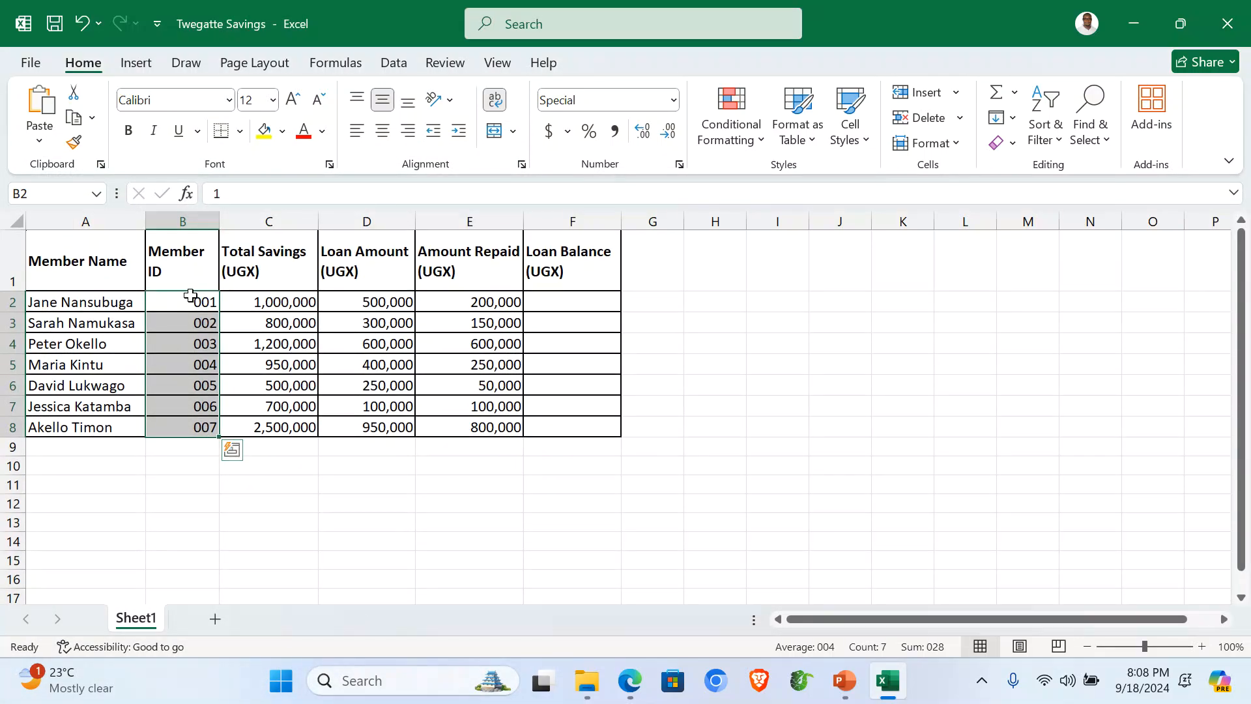
{"action": "left_click", "coordinate": [12, 255]}
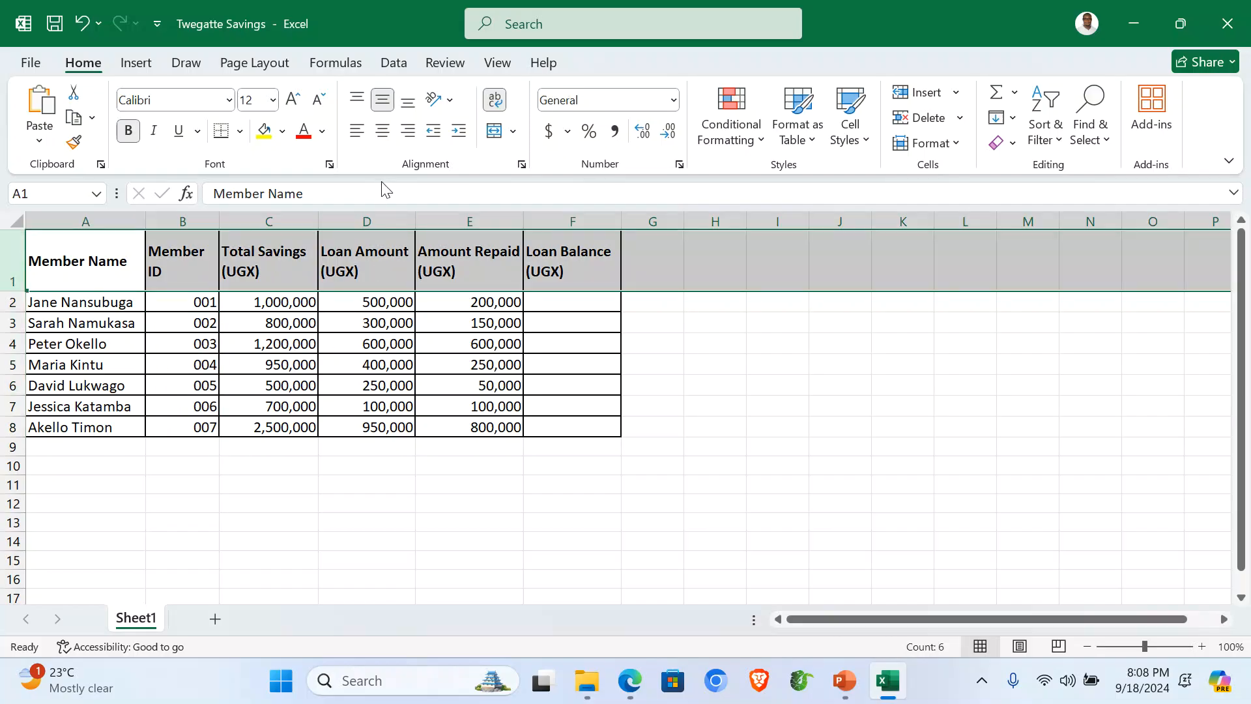
{"action": "left_click", "coordinate": [382, 131]}
{"action": "left_click", "coordinate": [405, 425]}
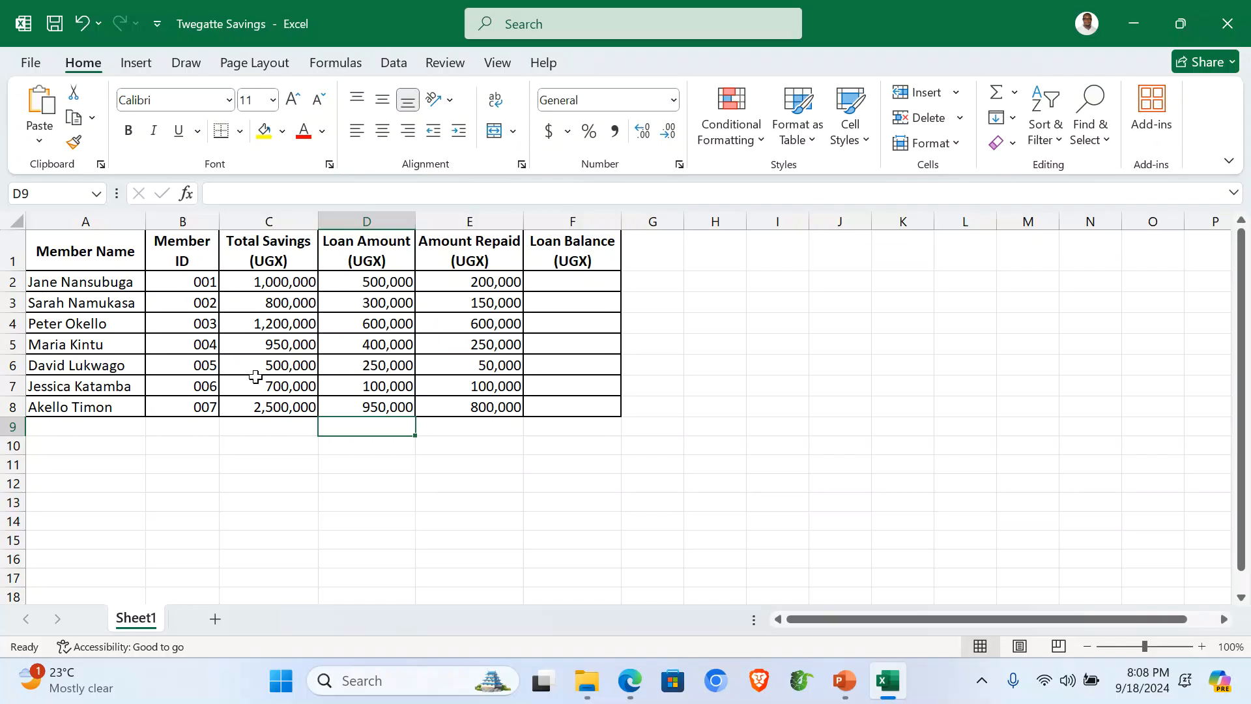
{"action": "left_click", "coordinate": [23, 228]}
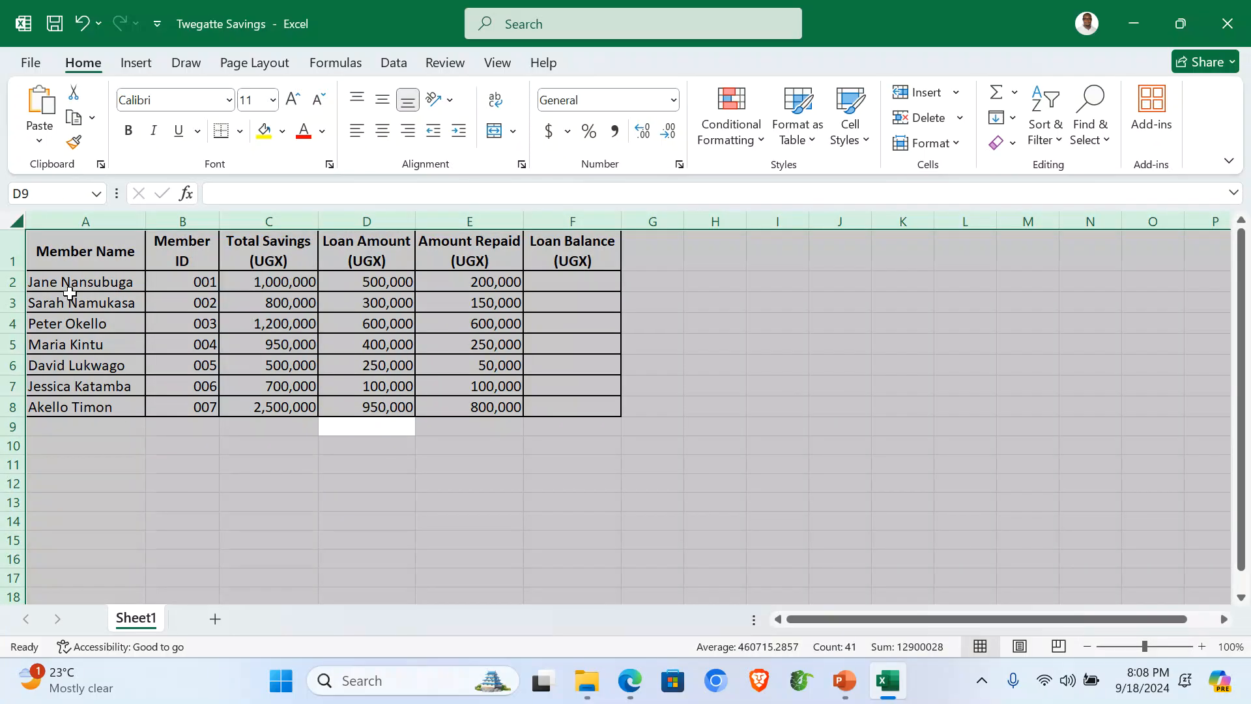
Step: Copy the entire Sheet1 savings table into A1 of a new Sheet2
{"action": "key", "text": "ctrl+c"}
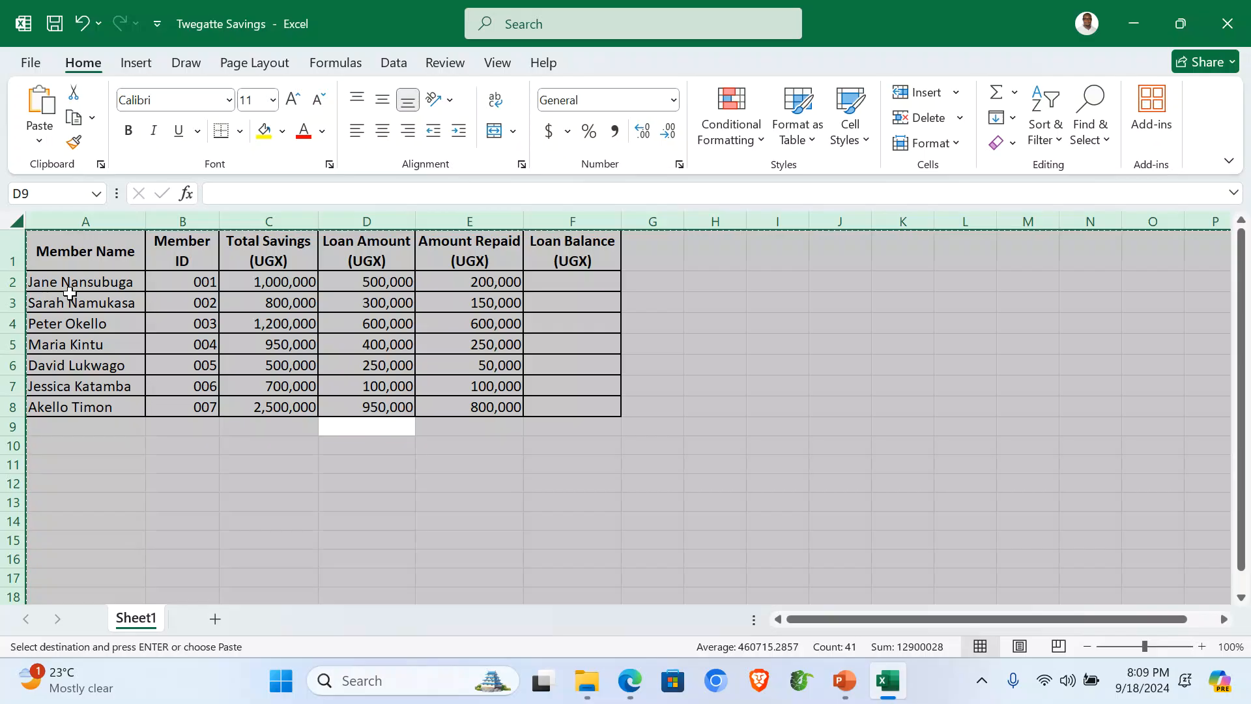
{"action": "left_click", "coordinate": [216, 619]}
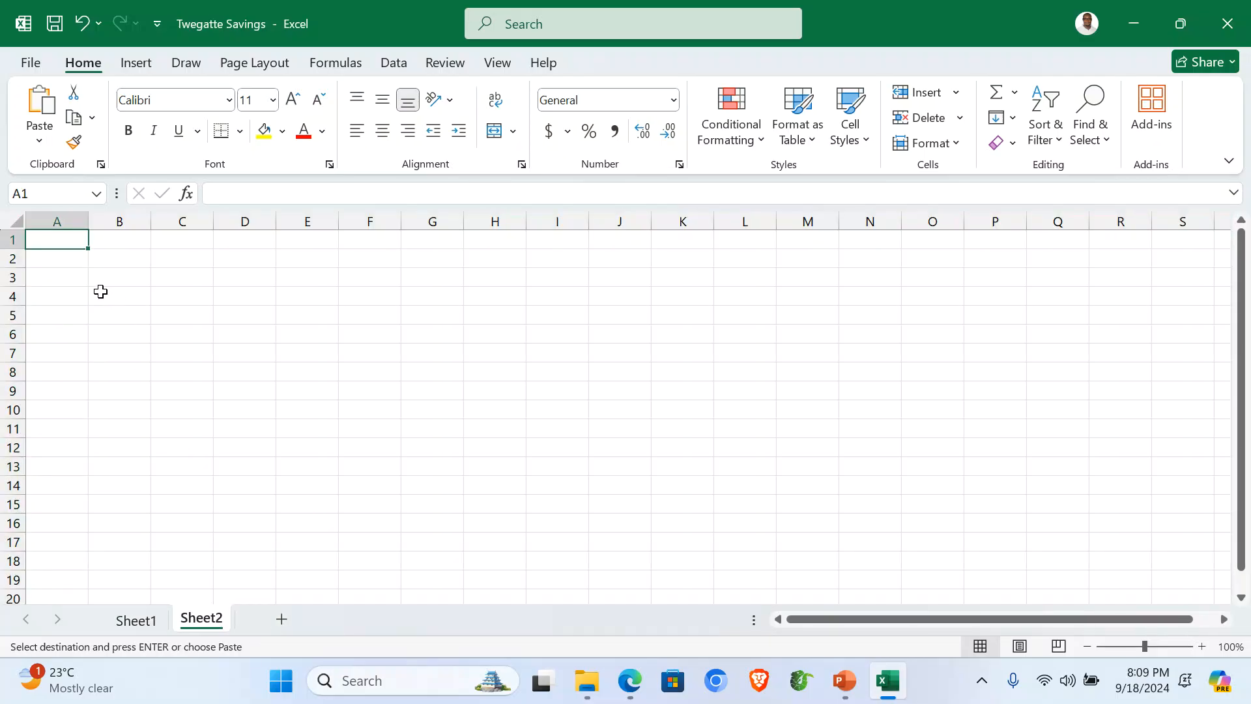
{"action": "key", "text": "ctrl+v"}
{"action": "left_click", "coordinate": [152, 497]}
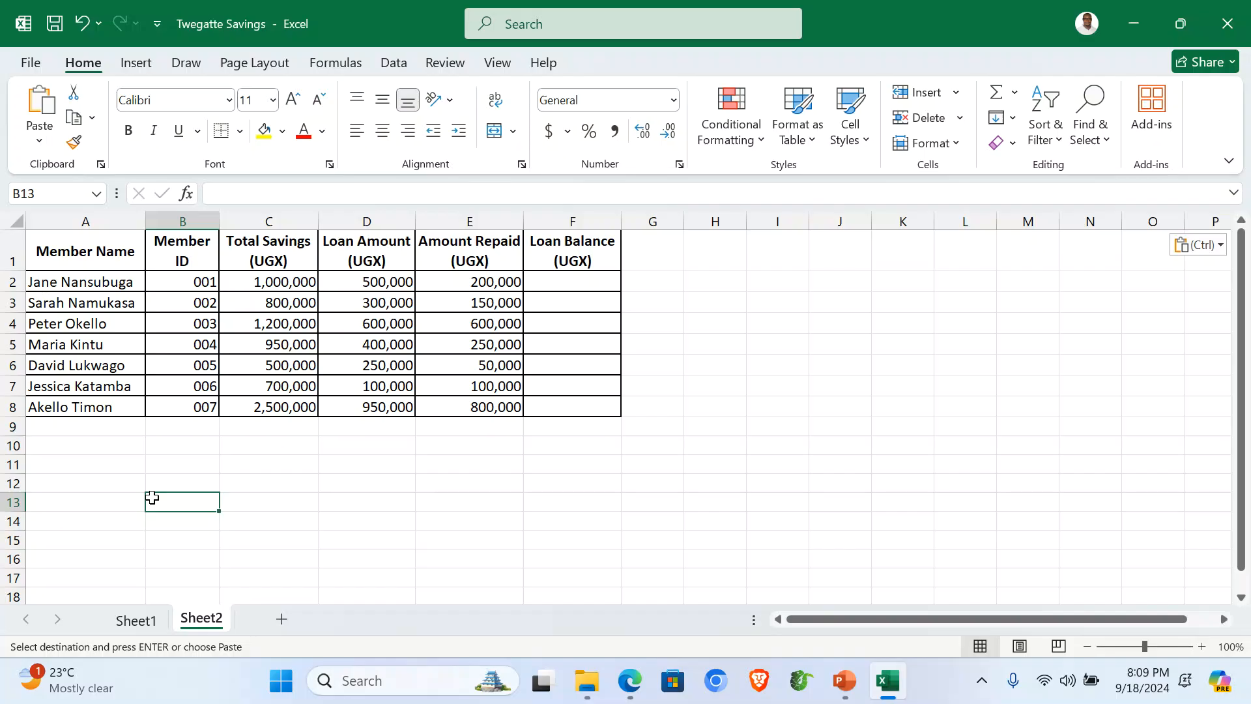
{"action": "left_click", "coordinate": [579, 280]}
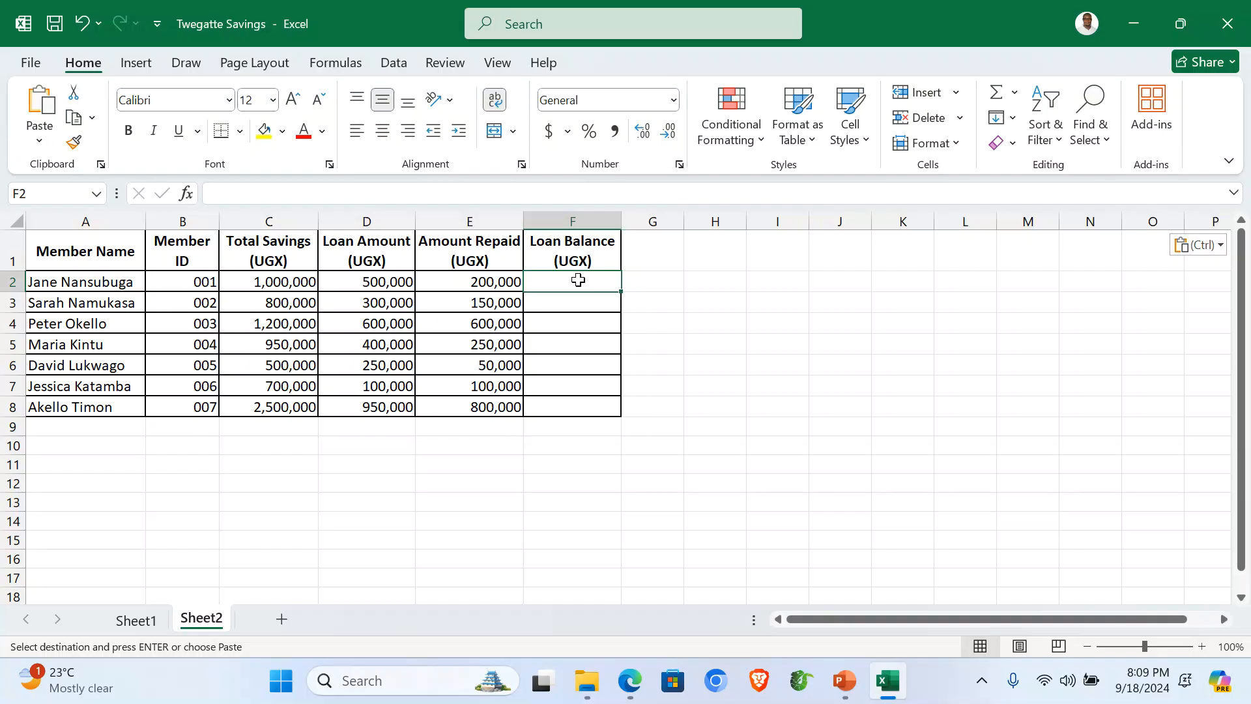
Step: Enter =D2-E2 in F2 and fill it down through F8 for each member's Loan Balance
{"action": "type", "text": "="}
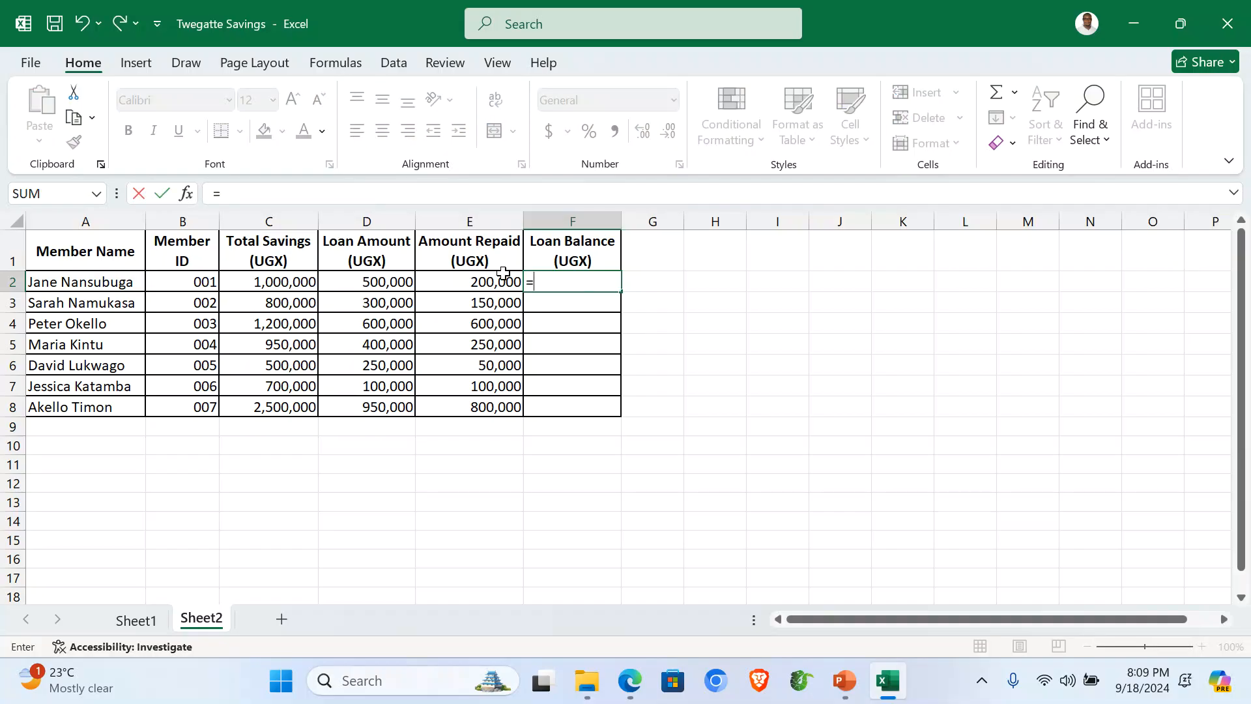
{"action": "left_click", "coordinate": [348, 279]}
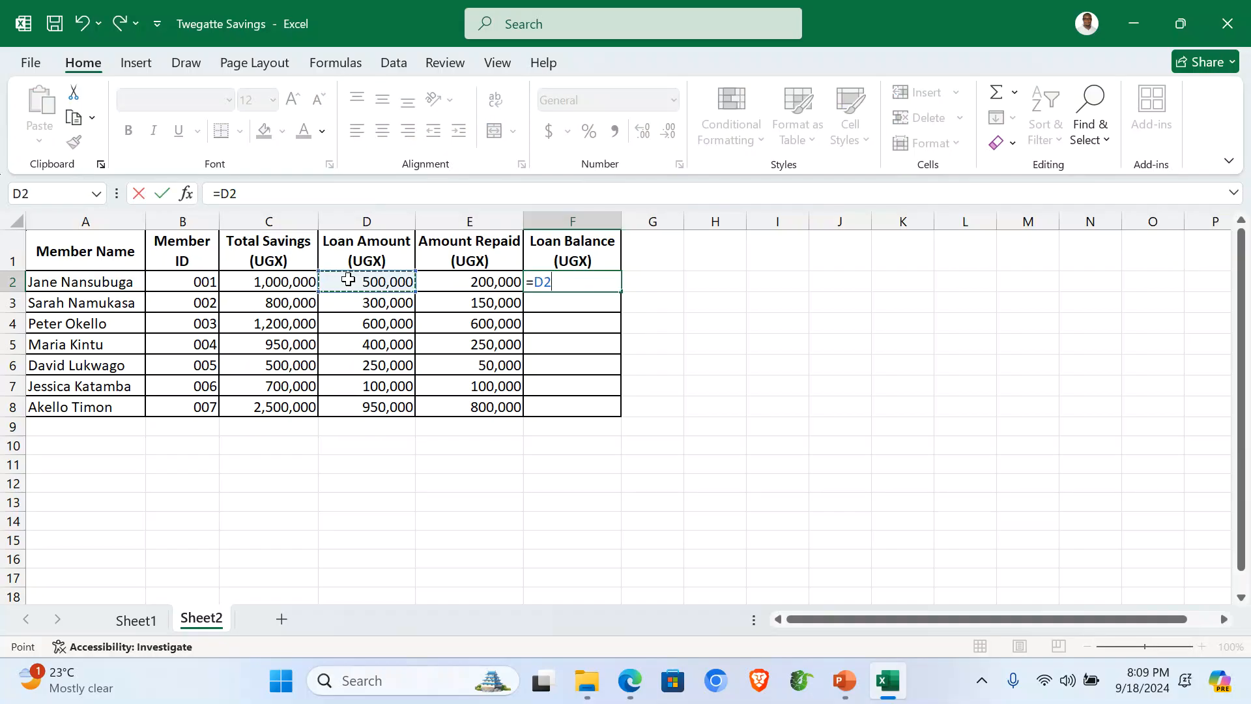
{"action": "type", "text": "-"}
{"action": "left_click", "coordinate": [470, 281]}
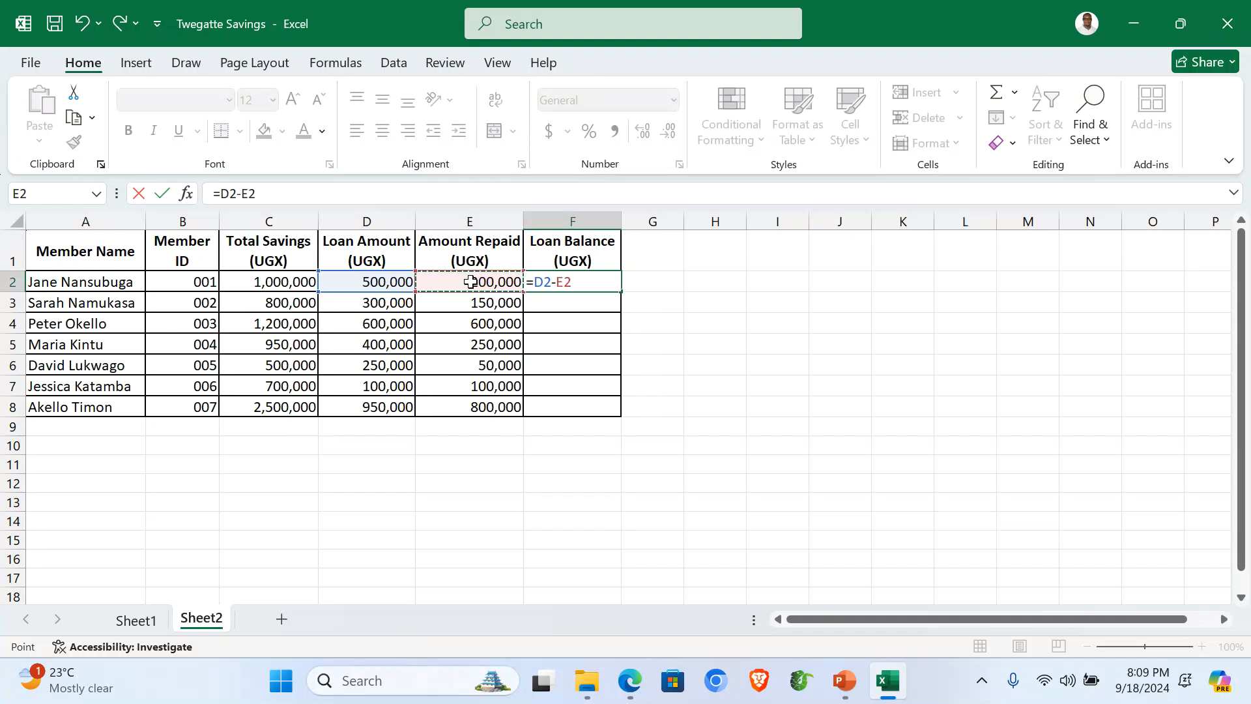
{"action": "key", "text": "Return"}
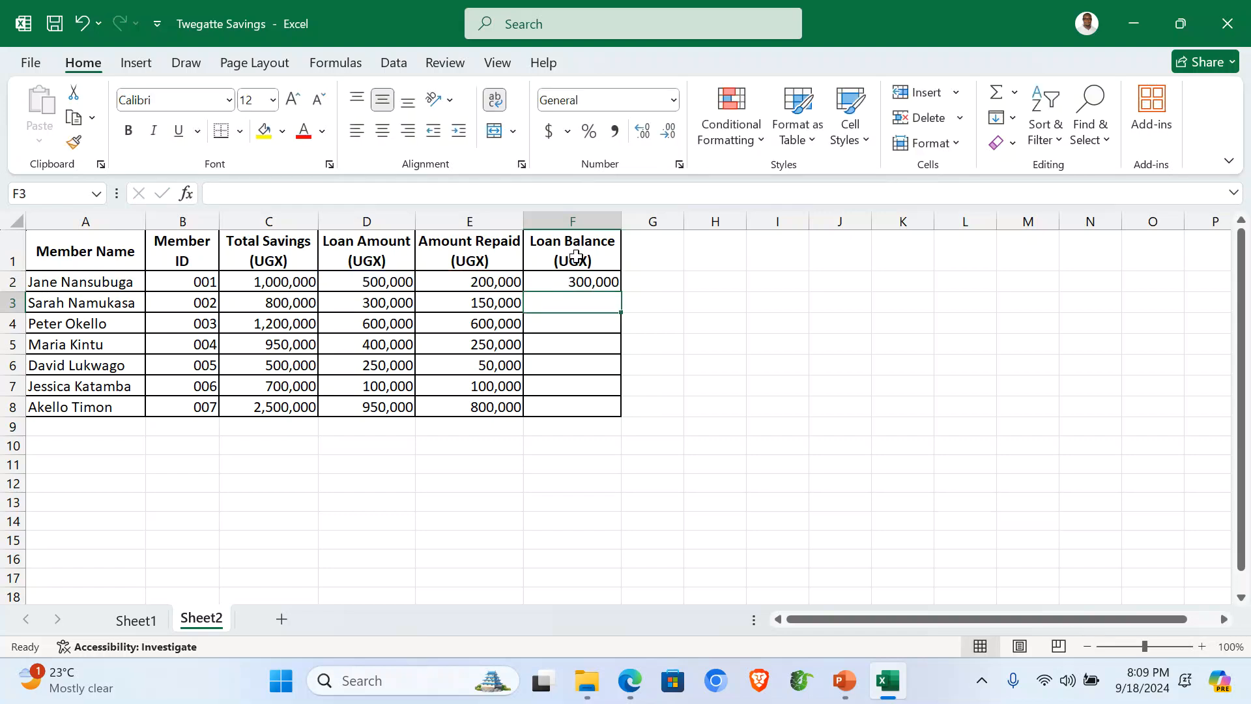
{"action": "left_click", "coordinate": [572, 281]}
{"action": "double_click", "coordinate": [621, 290]}
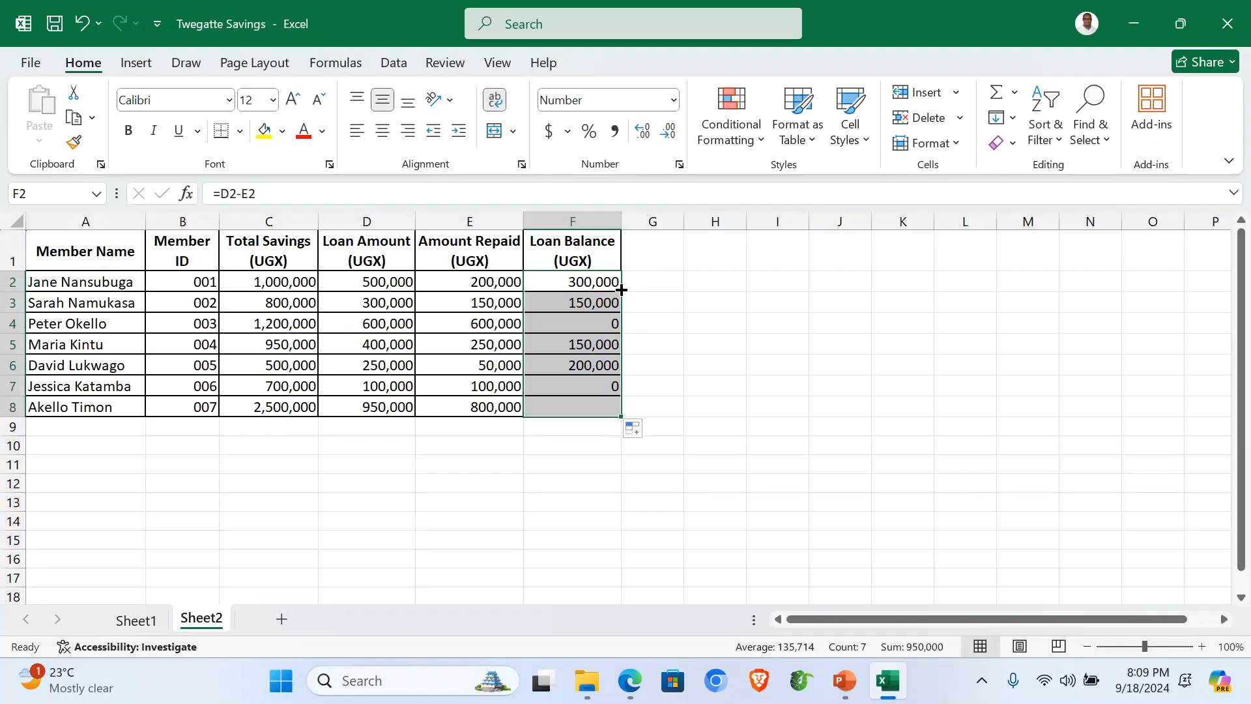
{"action": "left_click", "coordinate": [577, 461]}
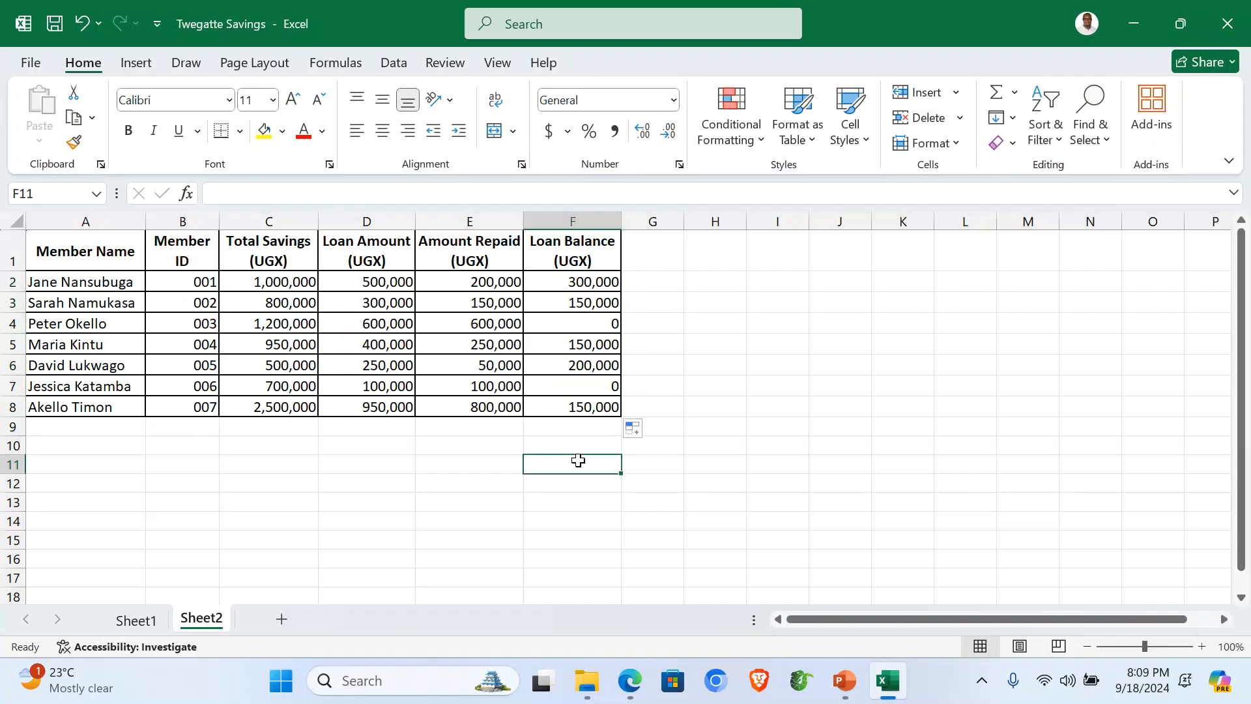
{"action": "left_click", "coordinate": [78, 449]}
Step: Label A10 'Total Amount Saved', widen column A, and put =SUM(C2:C8) in C10
{"action": "type", "text": "T"}
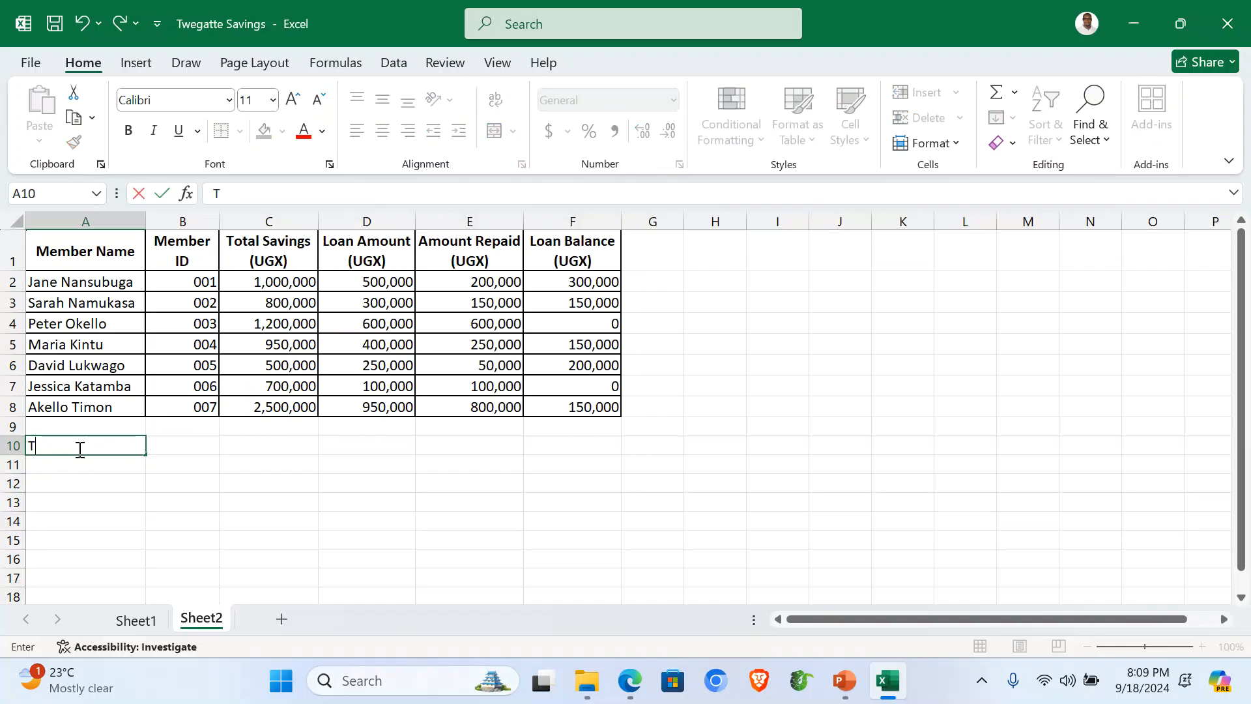
{"action": "type", "text": "otal Amount Sav"}
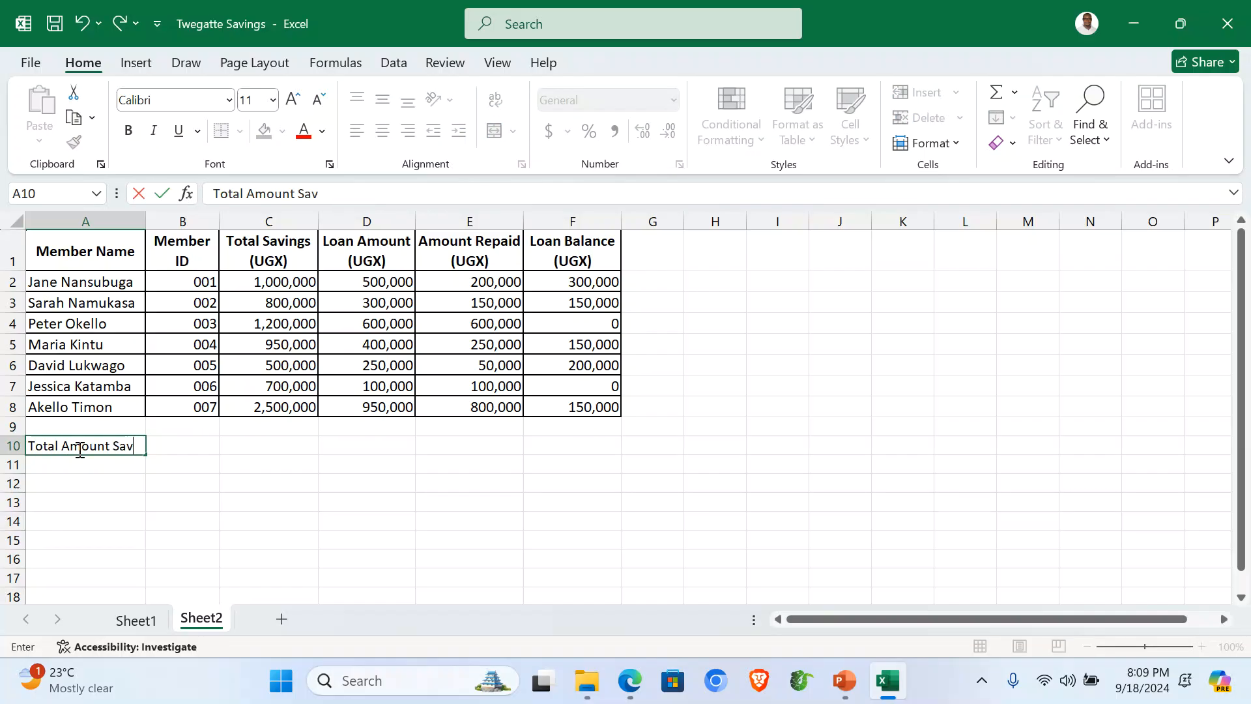
{"action": "type", "text": "ed"}
{"action": "left_click", "coordinate": [262, 445]}
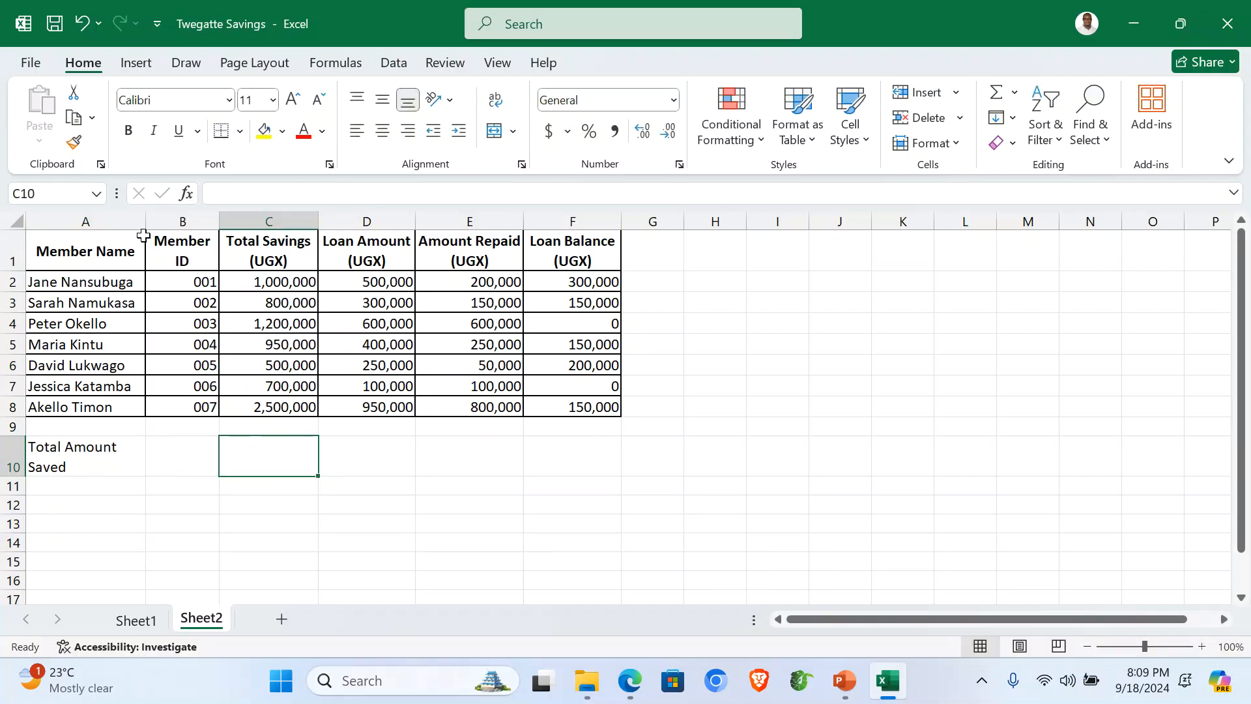
{"action": "left_click_drag", "start_coordinate": [144, 219], "coordinate": [166, 221]}
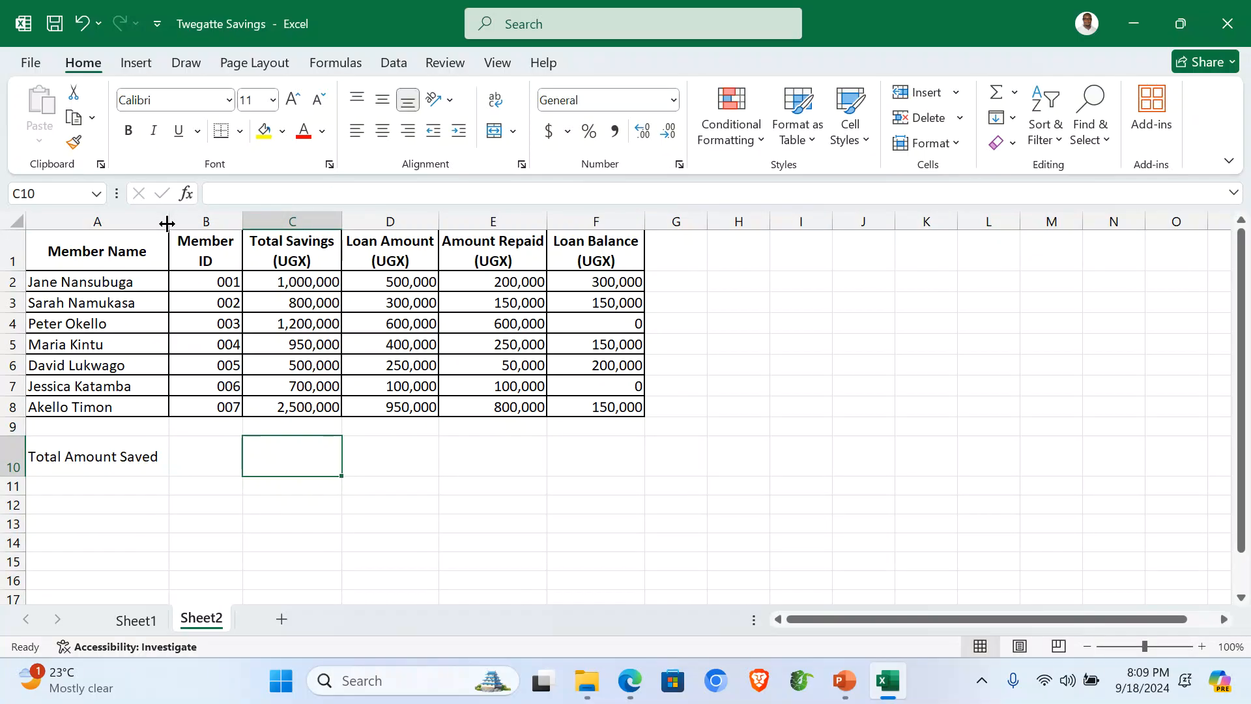
{"action": "type", "text": "=SUM"}
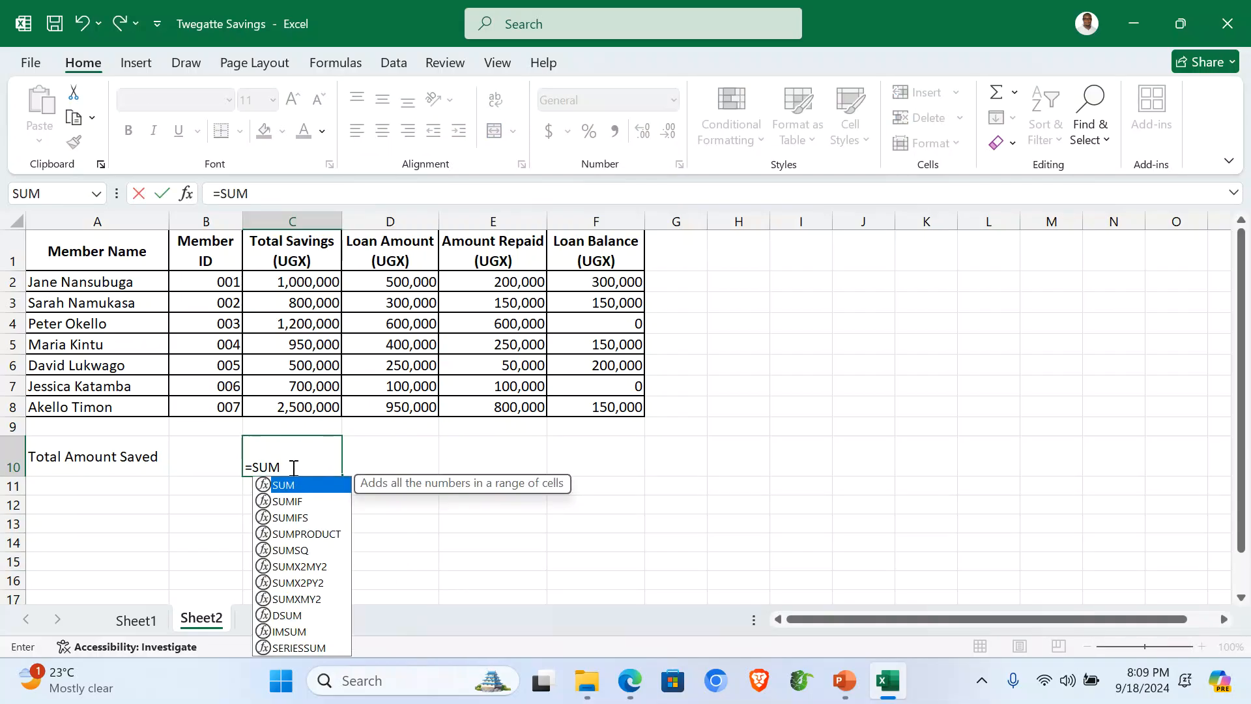
{"action": "type", "text": "("}
{"action": "left_click_drag", "start_coordinate": [299, 280], "coordinate": [302, 407]}
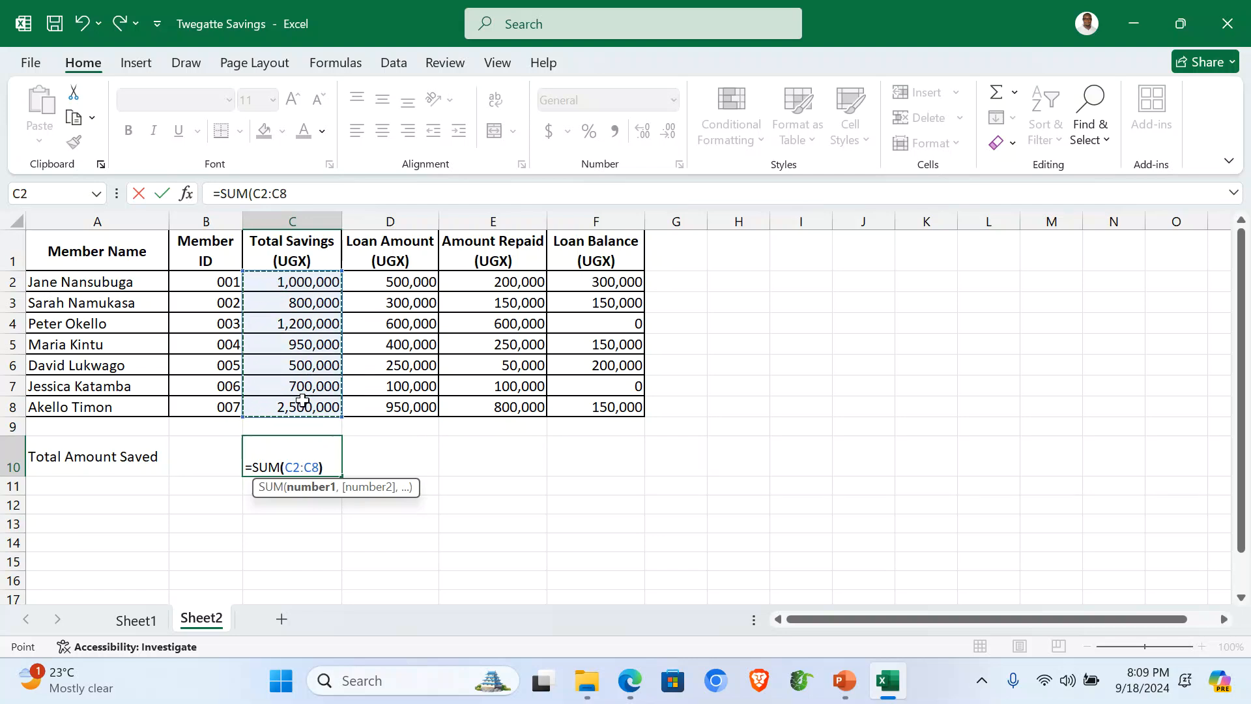
{"action": "type", "text": ")"}
{"action": "key", "text": "Return"}
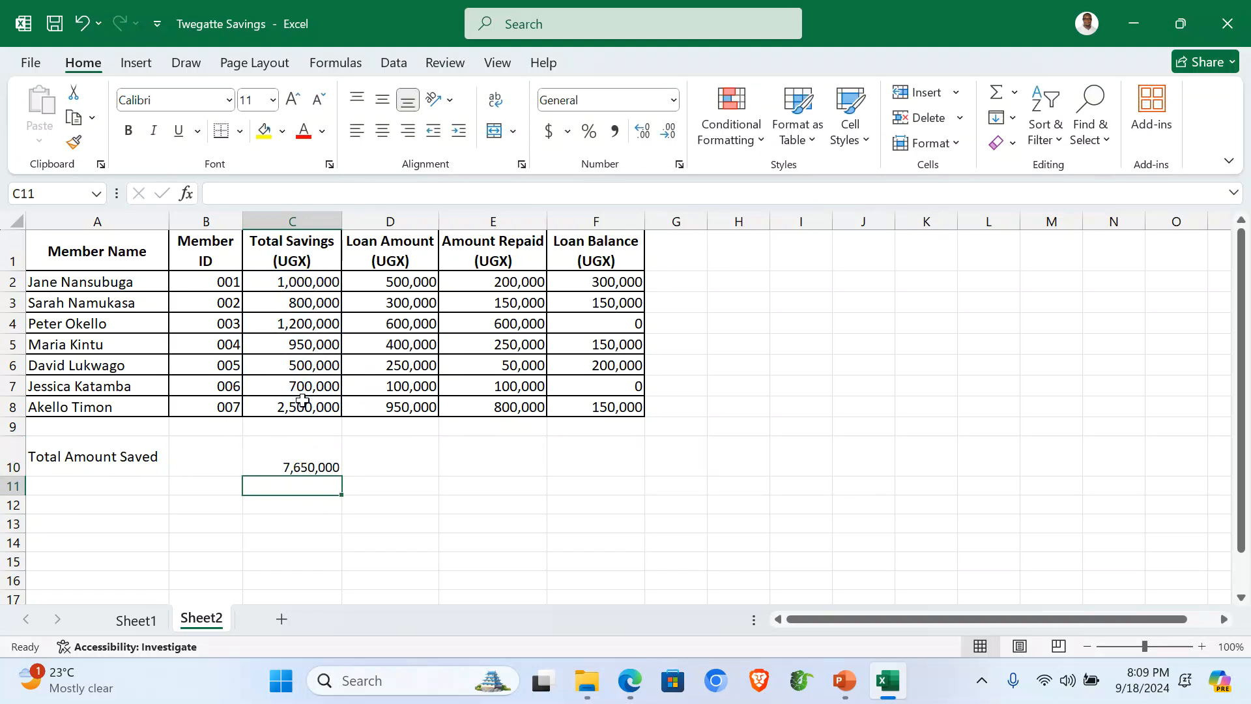
{"action": "left_click", "coordinate": [82, 481]}
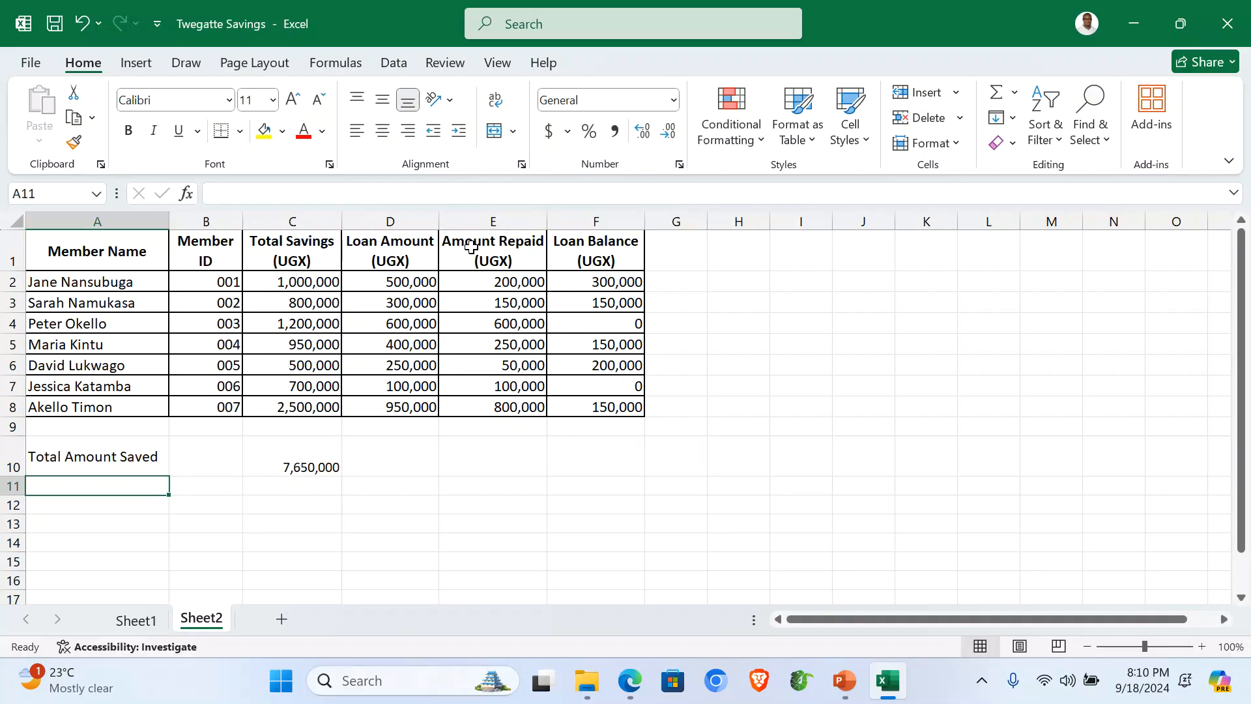
Step: Enter the label 'Total Amount Loaned' in cell A11
{"action": "left_click", "coordinate": [390, 217]}
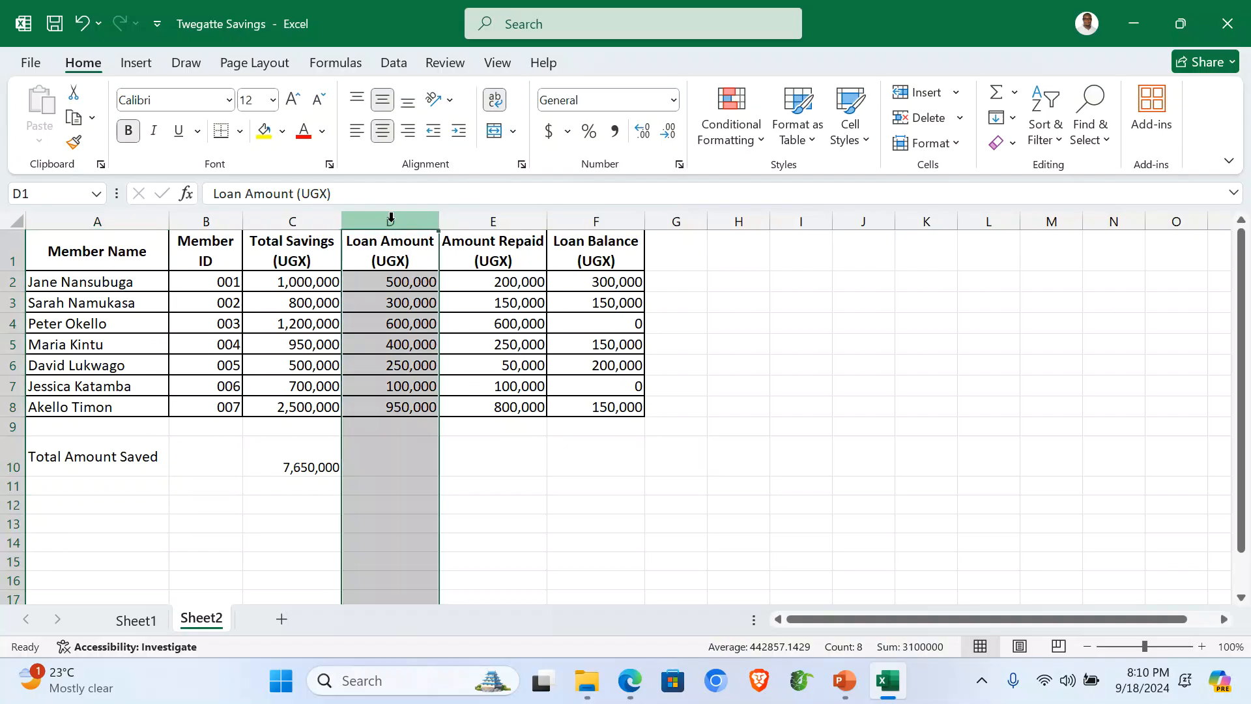
{"action": "left_click", "coordinate": [72, 492]}
{"action": "type", "text": "Total Amount Saved"}
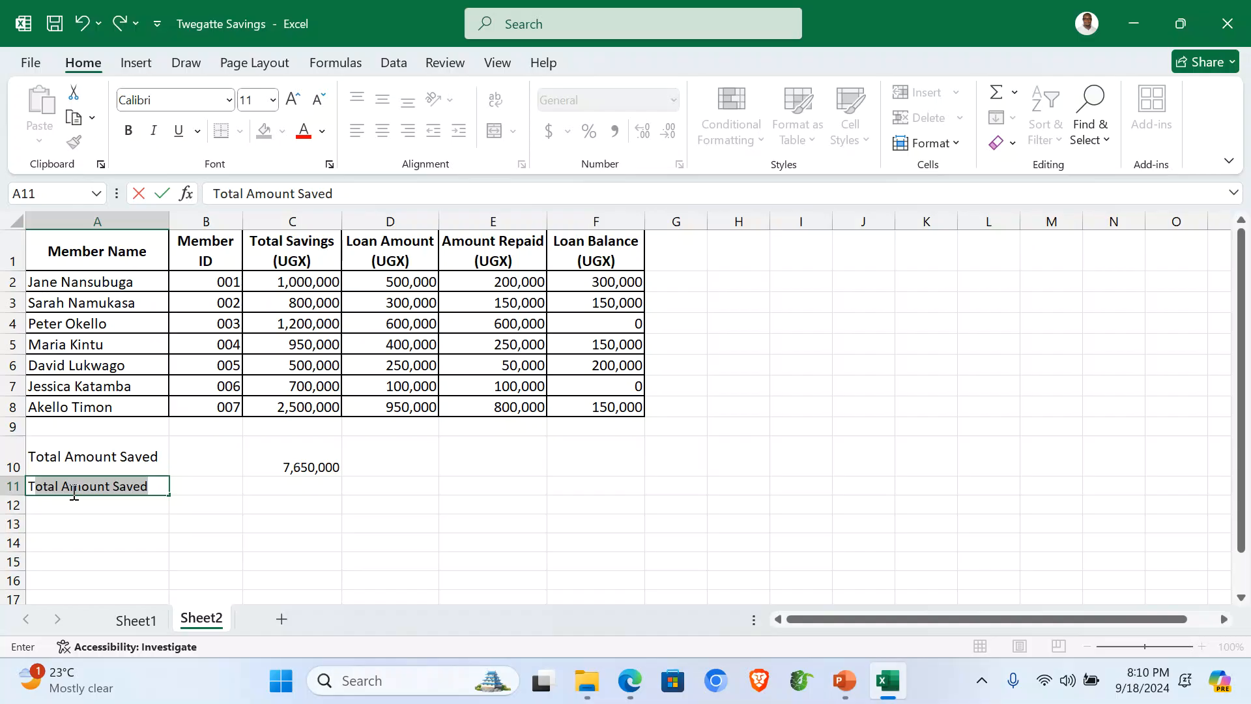
{"action": "left_click", "coordinate": [157, 486]}
{"action": "key", "text": "BackSpace"}
{"action": "key", "text": "BackSpace"}
{"action": "key", "text": "BackSpace"}
{"action": "key", "text": "BackSpace"}
{"action": "key", "text": "BackSpace"}
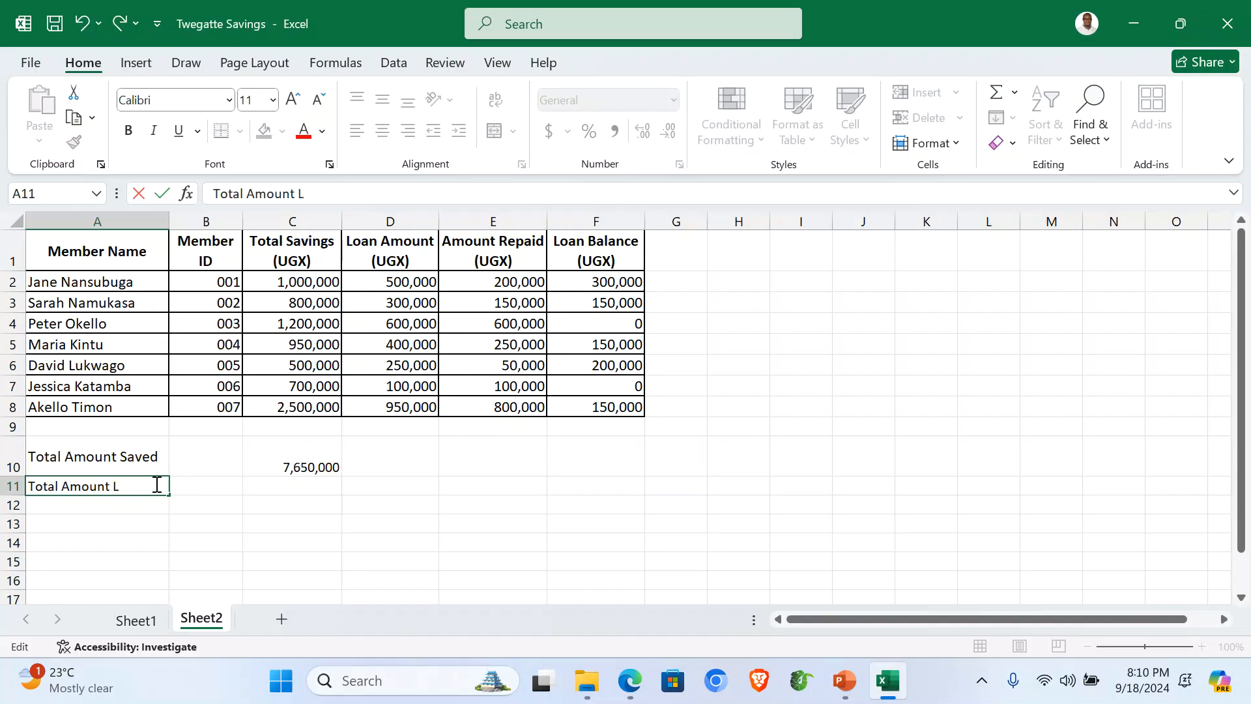
{"action": "type", "text": "Loaned"}
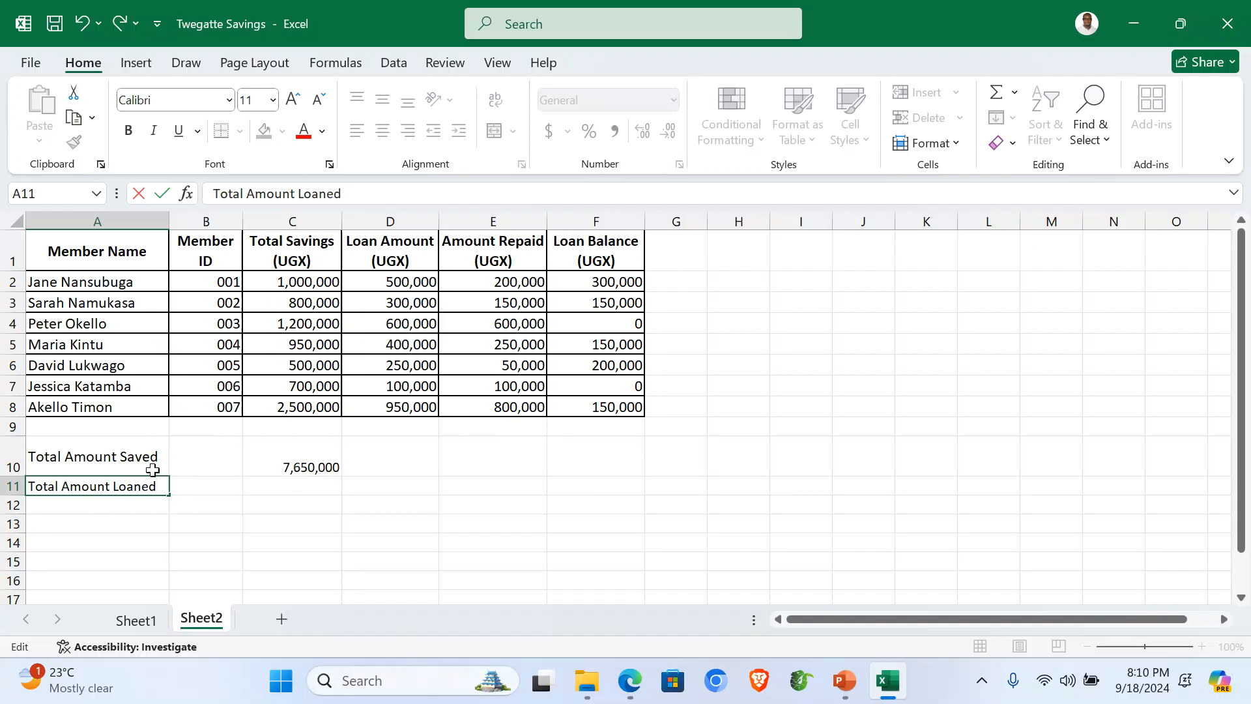
{"action": "left_click", "coordinate": [399, 491]}
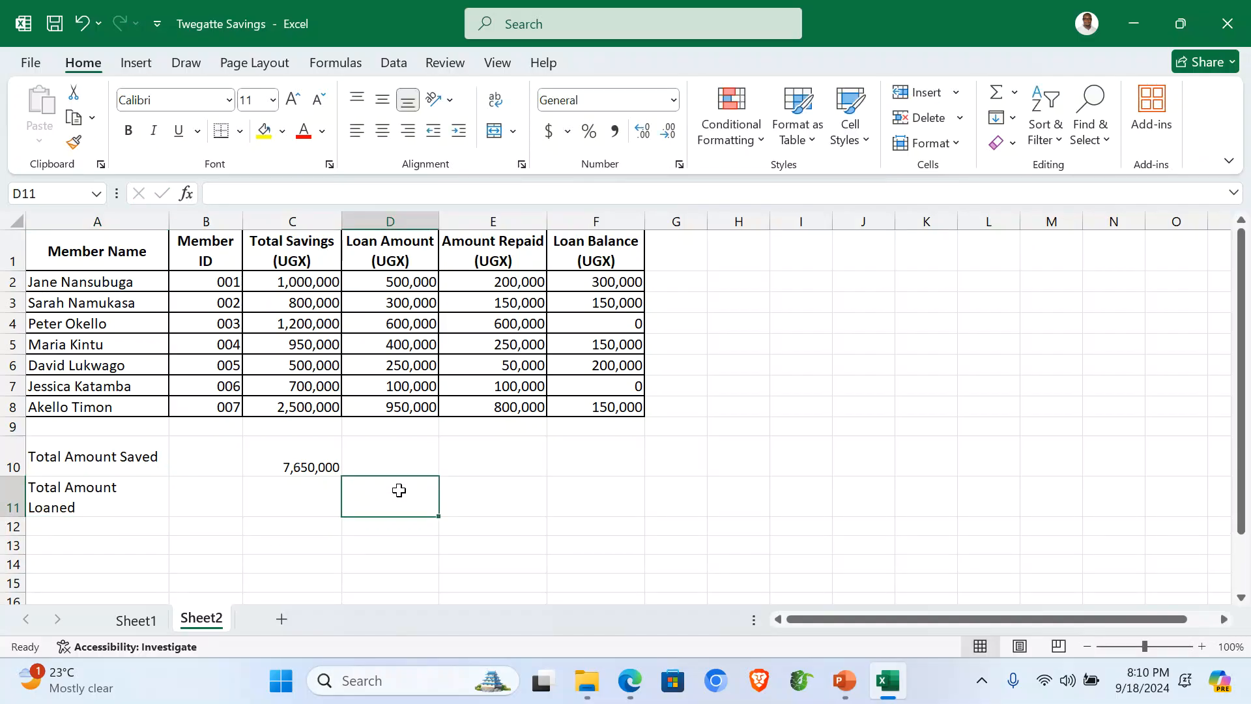
Step: Sum D2:D8 in D11 for 3,100,000 and widen column A to fit the label
{"action": "type", "text": "="}
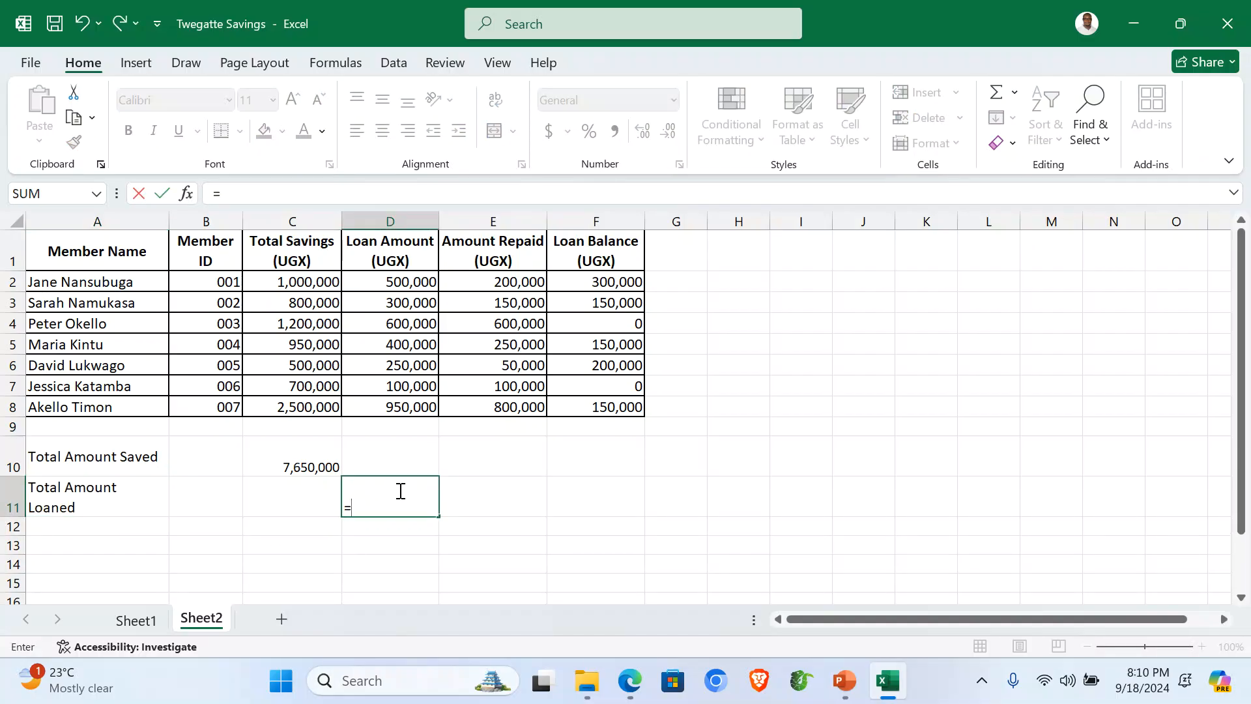
{"action": "type", "text": "sum"}
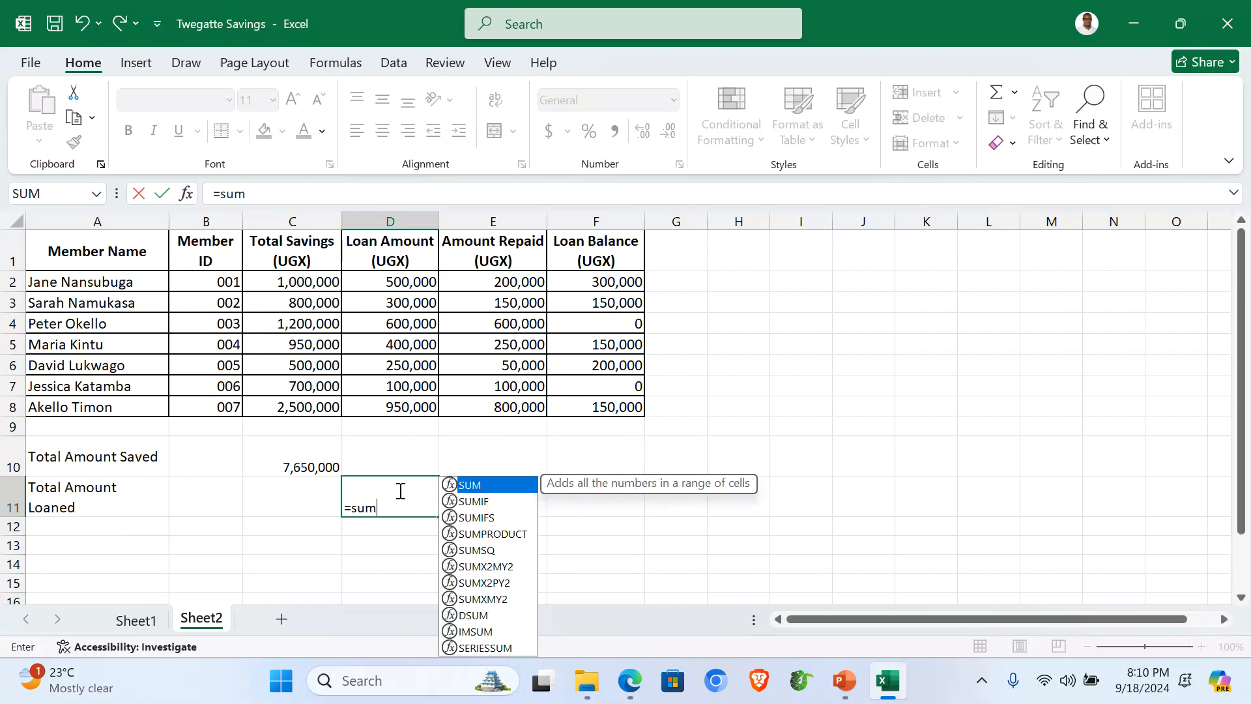
{"action": "type", "text": "("}
{"action": "left_click_drag", "start_coordinate": [401, 282], "coordinate": [398, 404]}
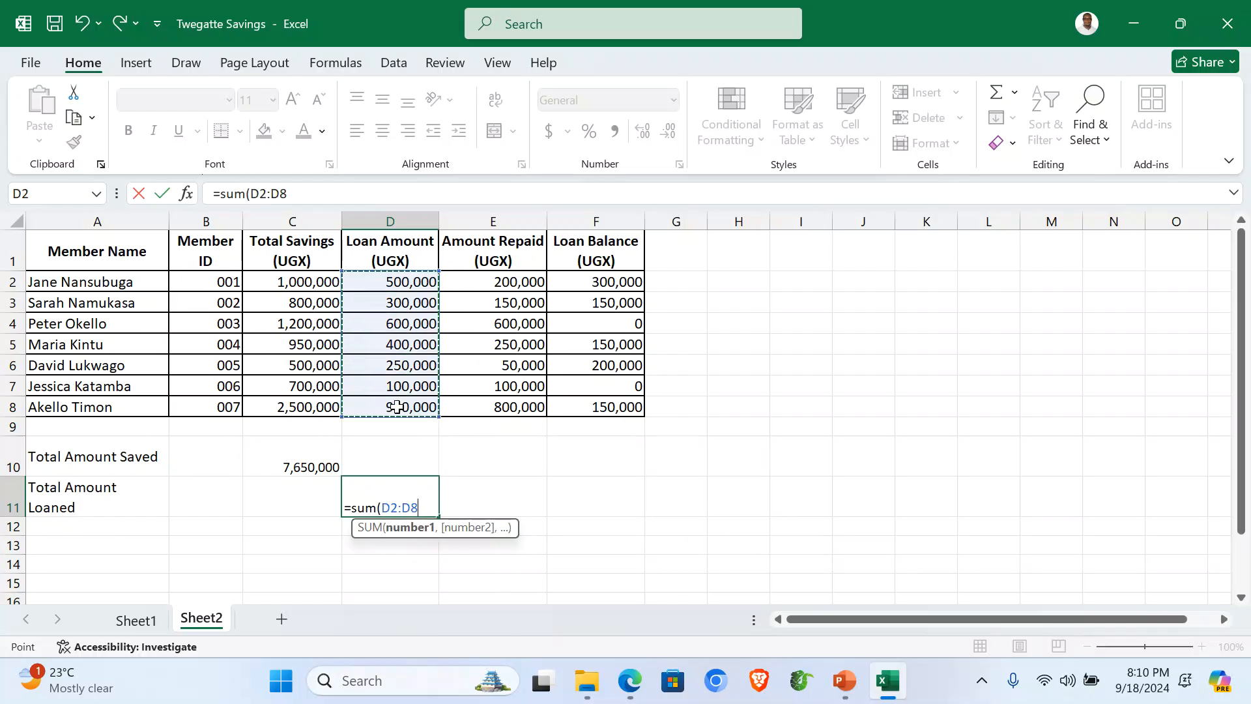
{"action": "type", "text": ")"}
{"action": "key", "text": "Return"}
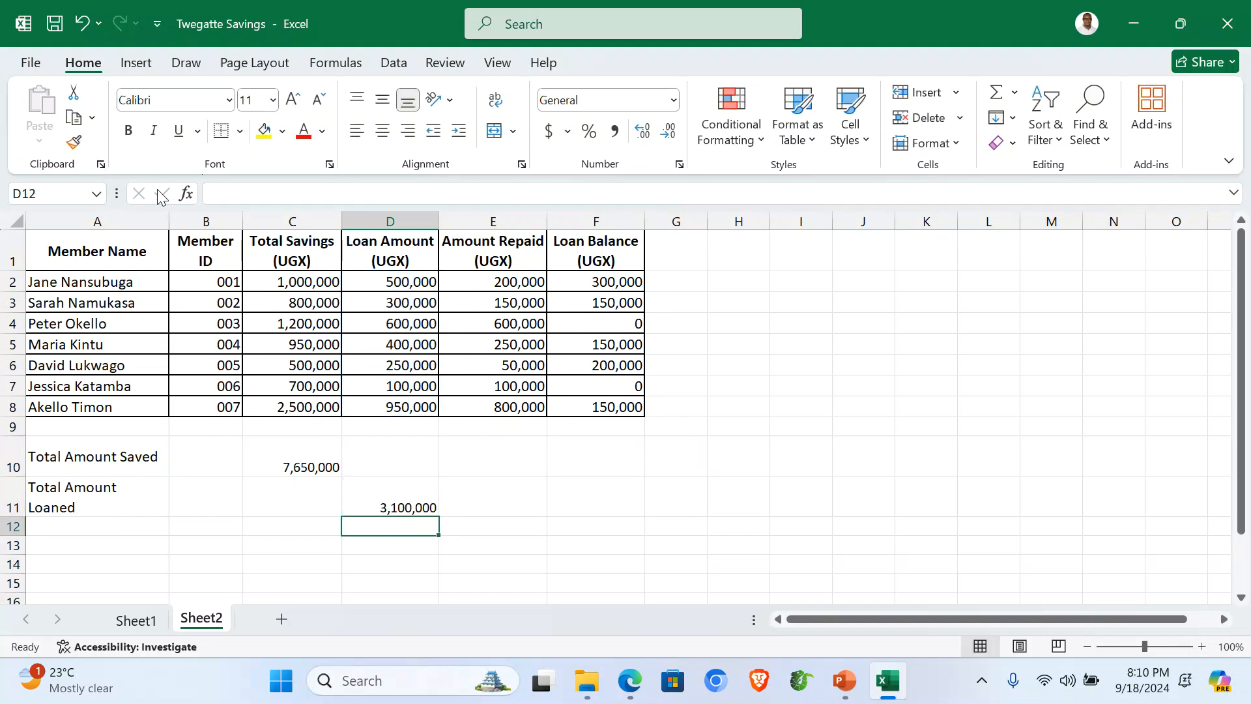
{"action": "left_click_drag", "start_coordinate": [169, 213], "coordinate": [189, 215]}
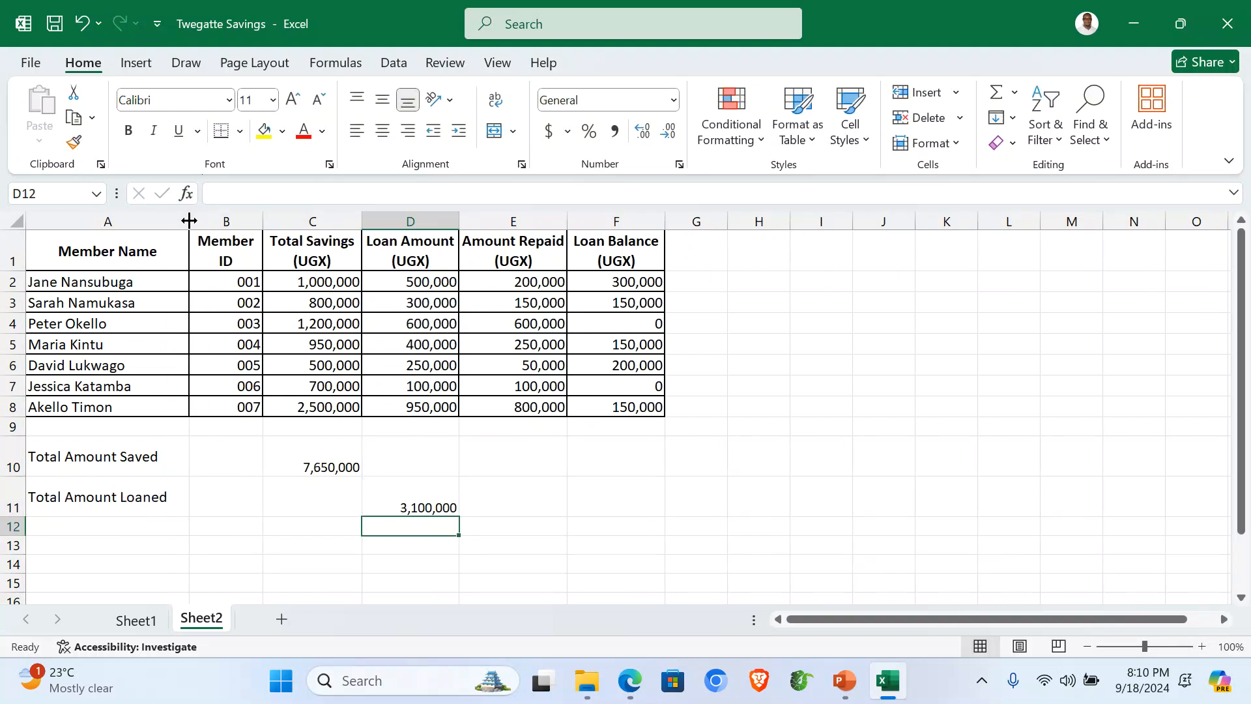
{"action": "left_click", "coordinate": [81, 525]}
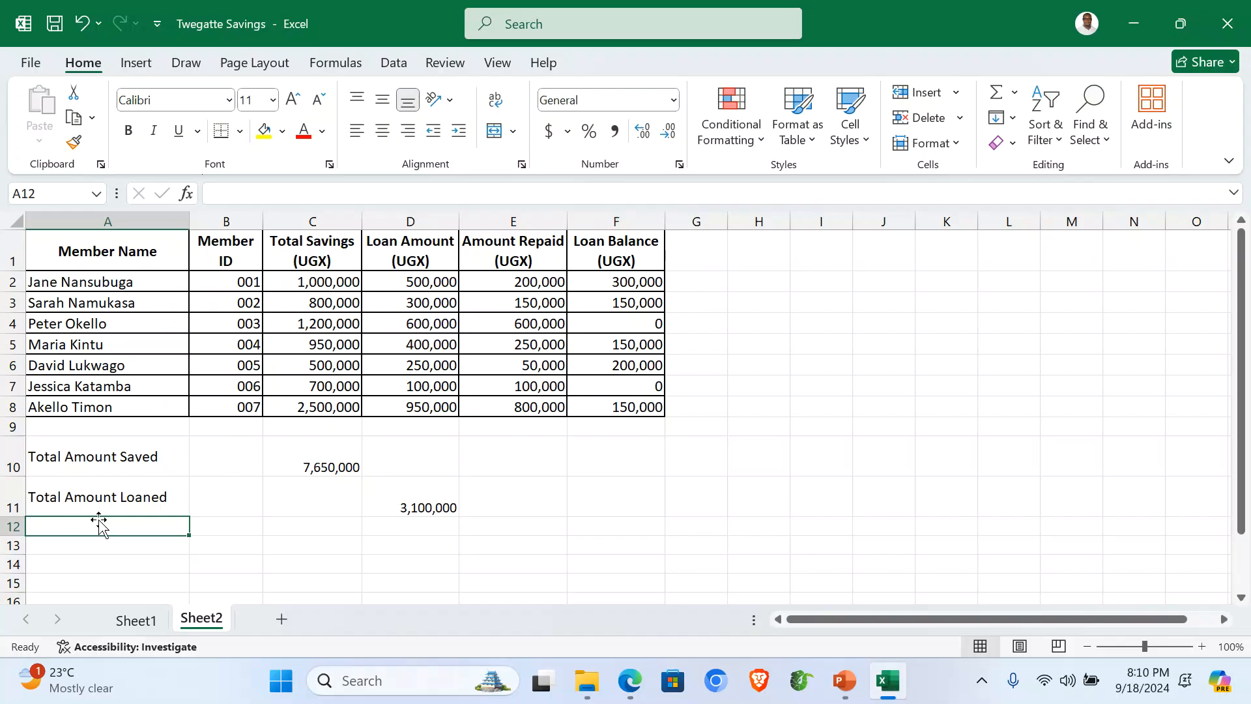
Step: Label A12 'Total Amount Repaid' and put =SUM(E2:E8) in E12, giving 2,150,000
{"action": "type", "text": "Total Amount Repaid"}
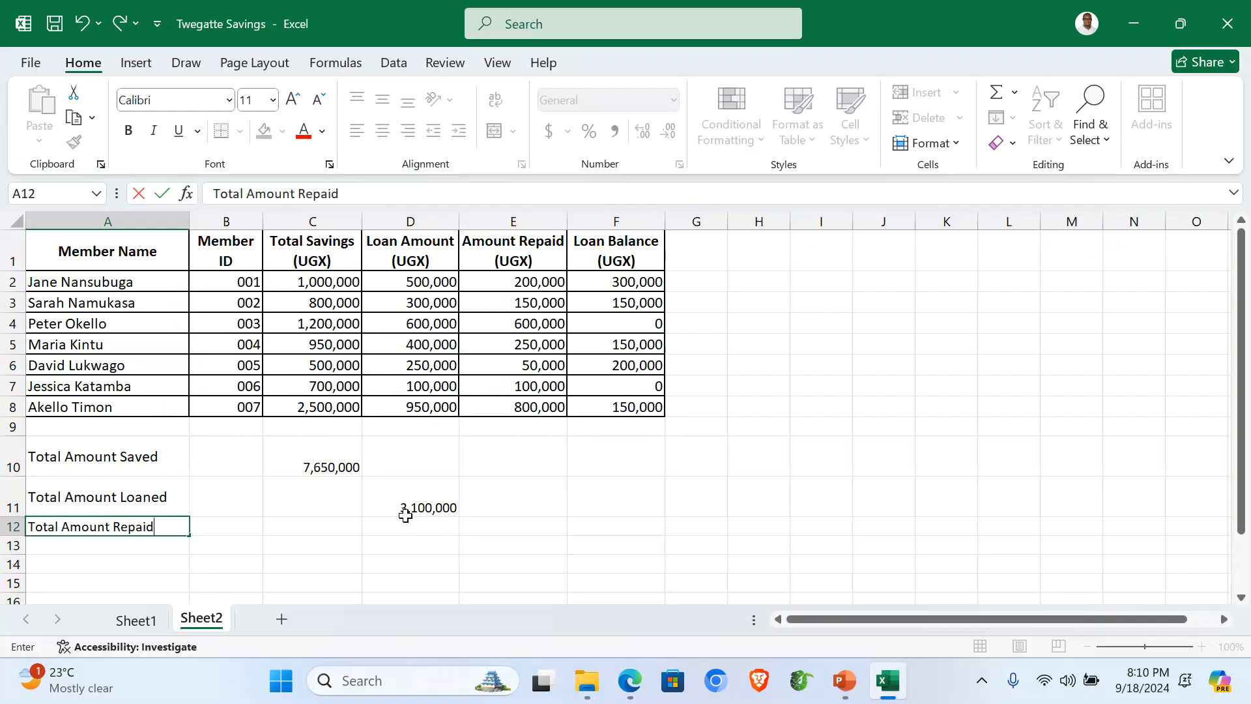
{"action": "left_click", "coordinate": [519, 527]}
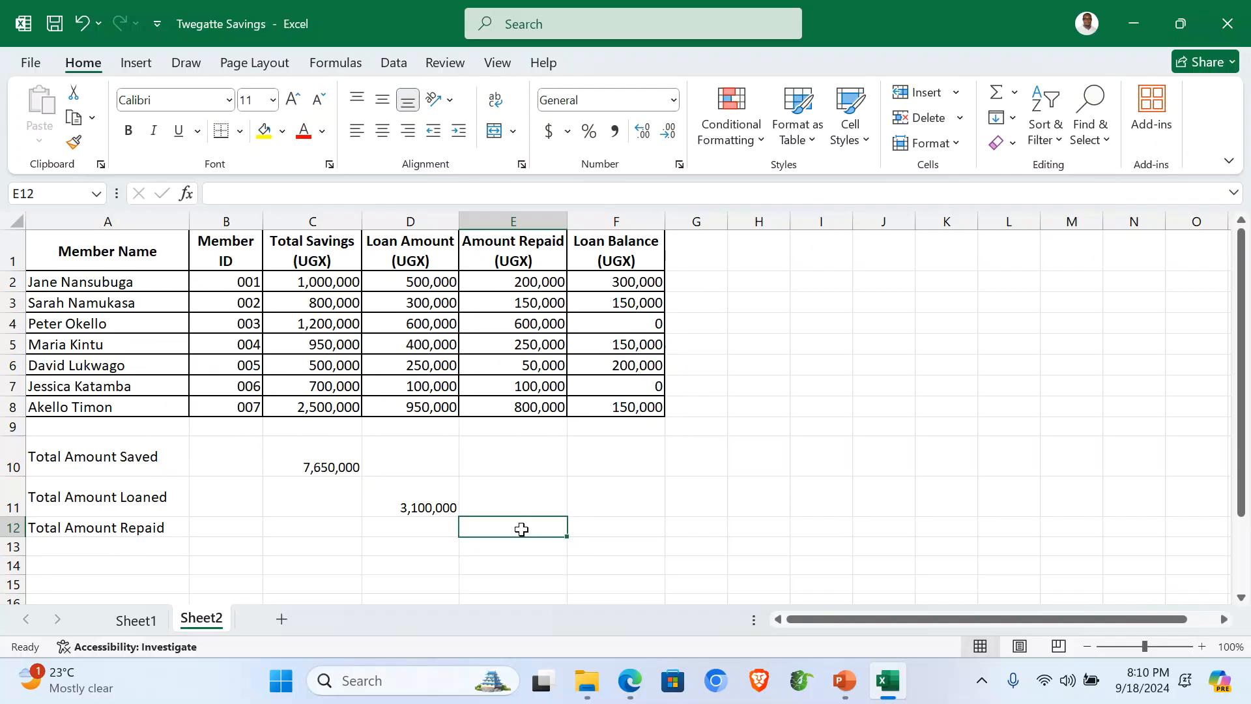
{"action": "type", "text": "="}
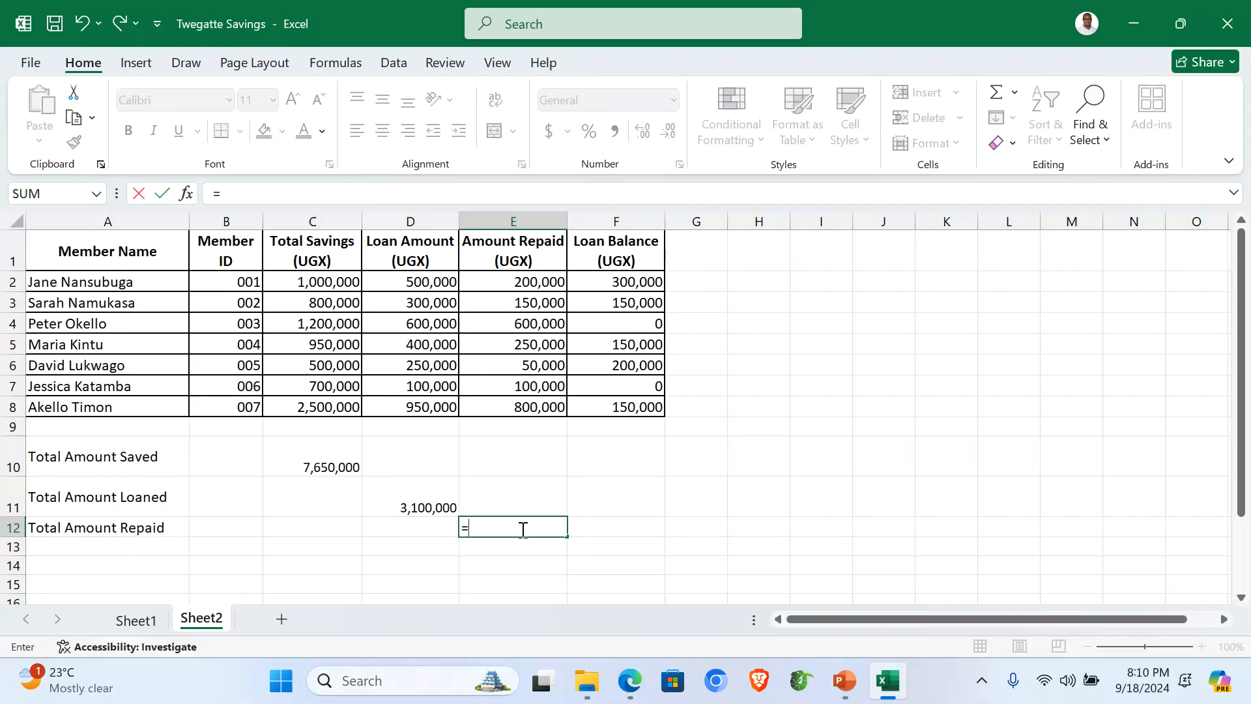
{"action": "type", "text": "sum("}
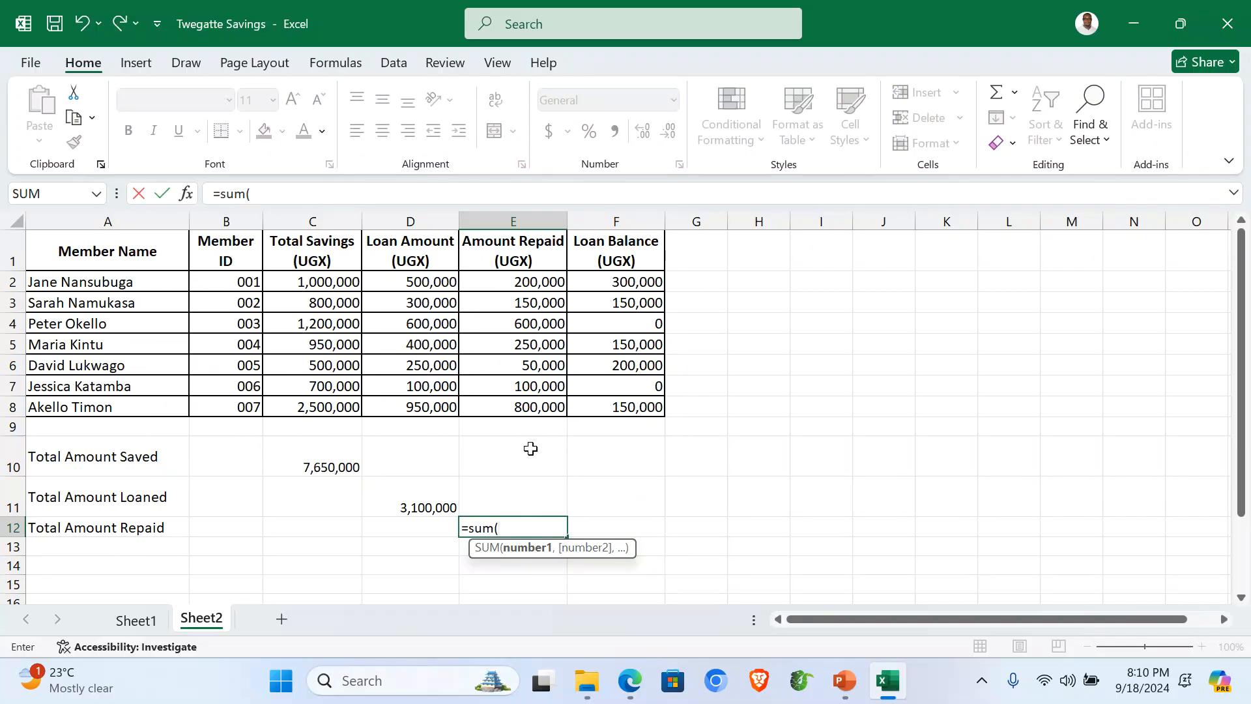
{"action": "left_click_drag", "start_coordinate": [530, 284], "coordinate": [552, 403]}
{"action": "type", "text": ")"}
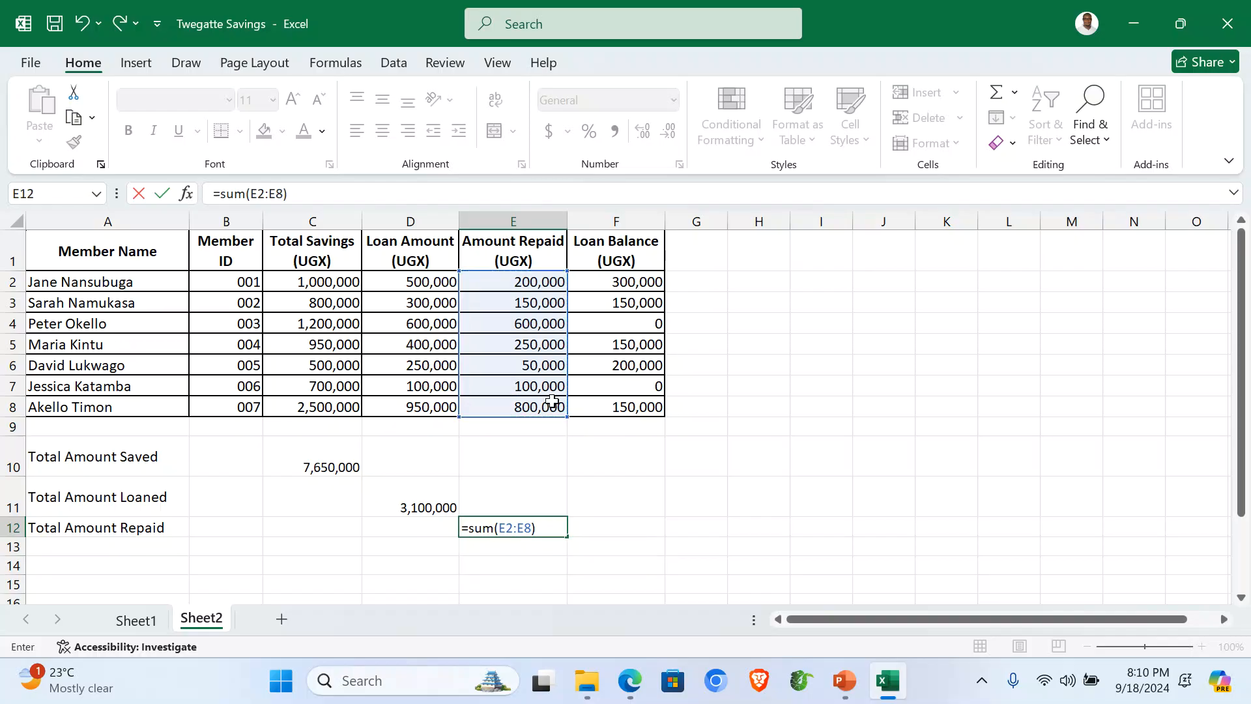
{"action": "key", "text": "Return"}
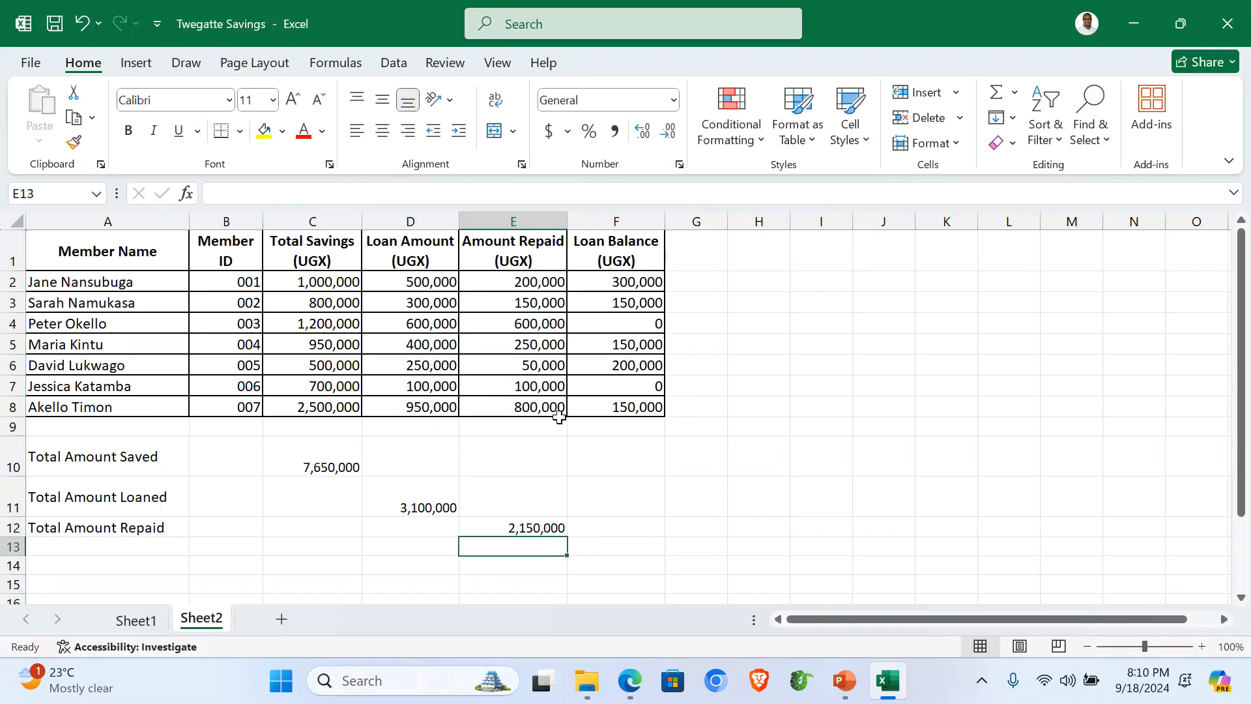
{"action": "left_click", "coordinate": [56, 549]}
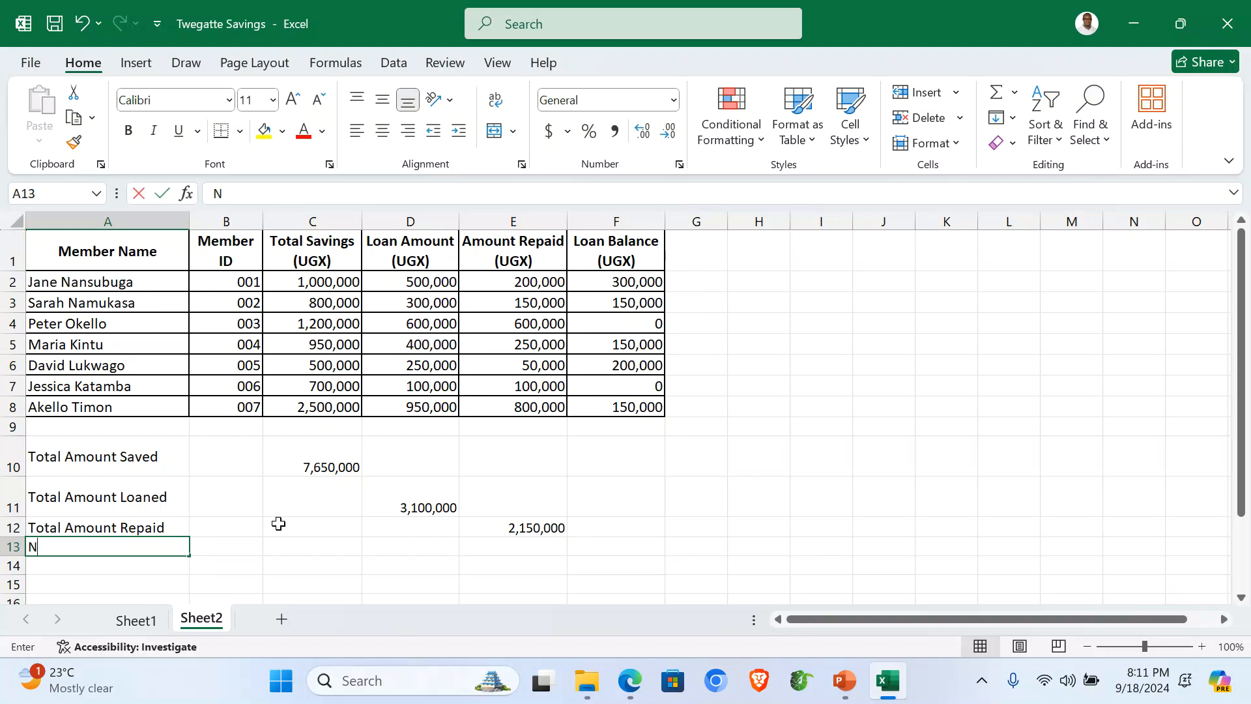
Step: Label A13 'Members with Loan Balances' and widen column A to fit it
{"action": "type", "text": "No"}
{"action": "key", "text": "BackSpace"}
{"action": "key", "text": "BackSpace"}
{"action": "type", "text": "Me"}
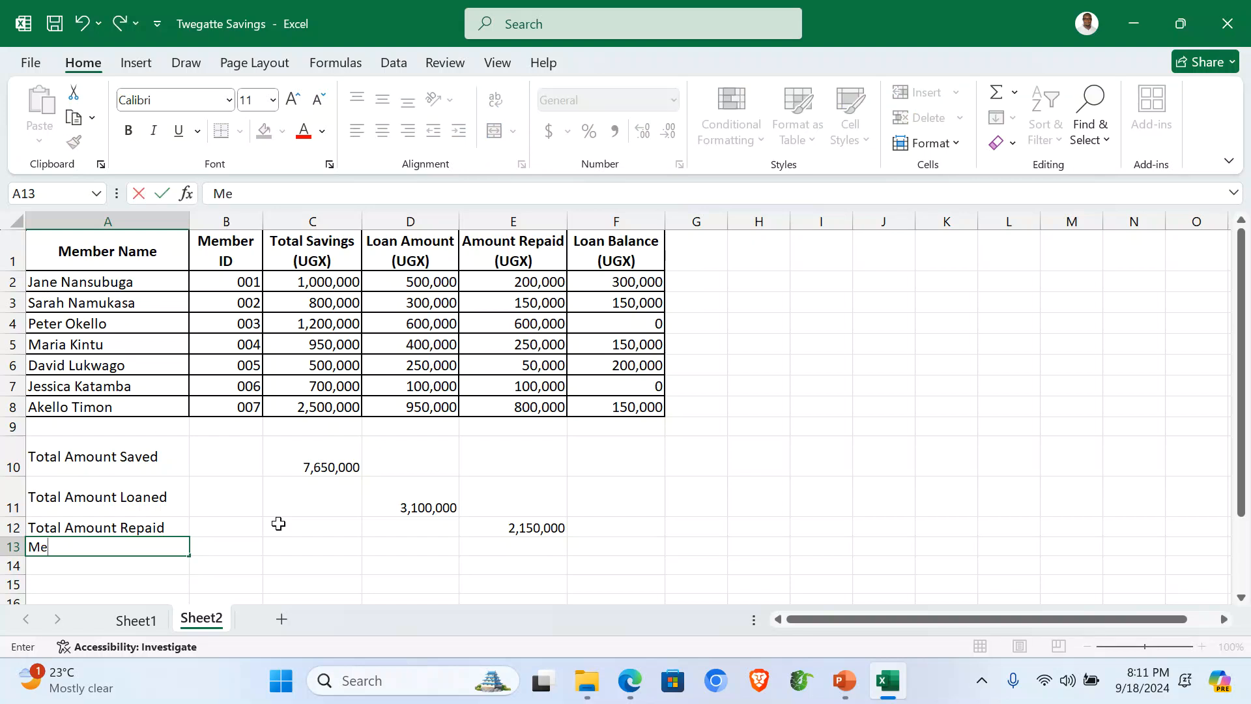
{"action": "type", "text": "mbers with Loa"}
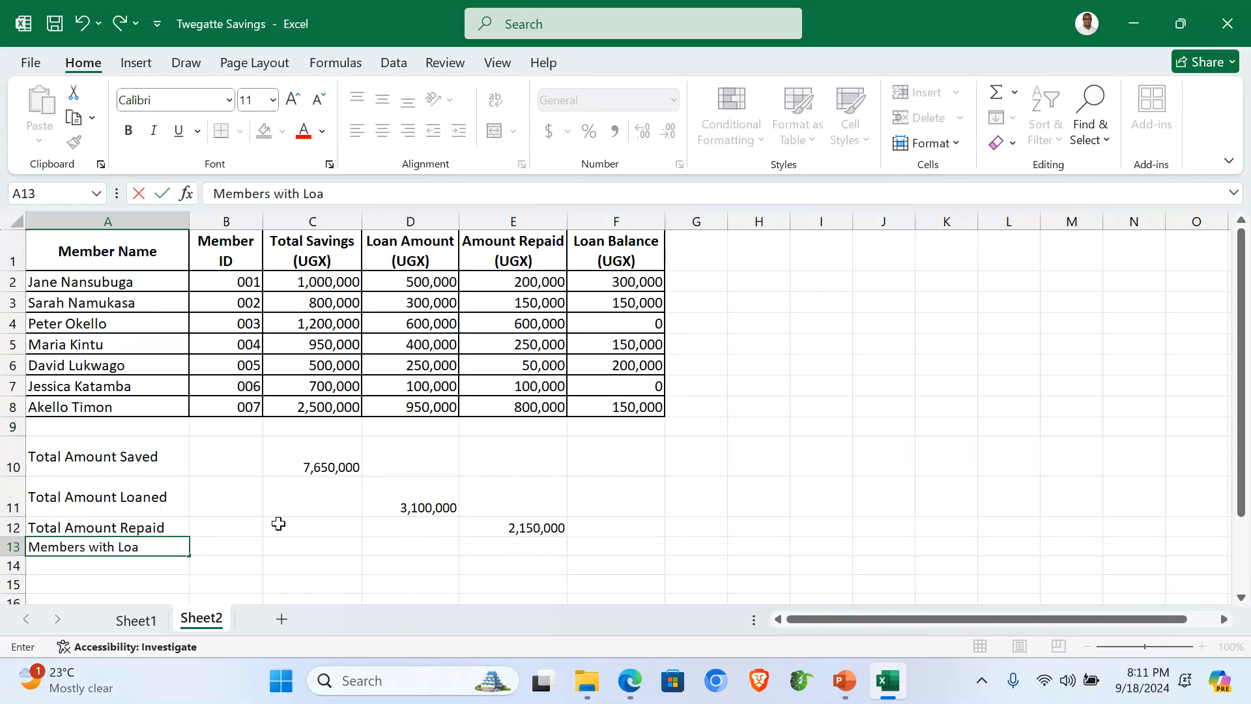
{"action": "type", "text": "n Balances"}
{"action": "left_click", "coordinate": [623, 542]}
{"action": "left_click_drag", "start_coordinate": [189, 222], "coordinate": [225, 222]}
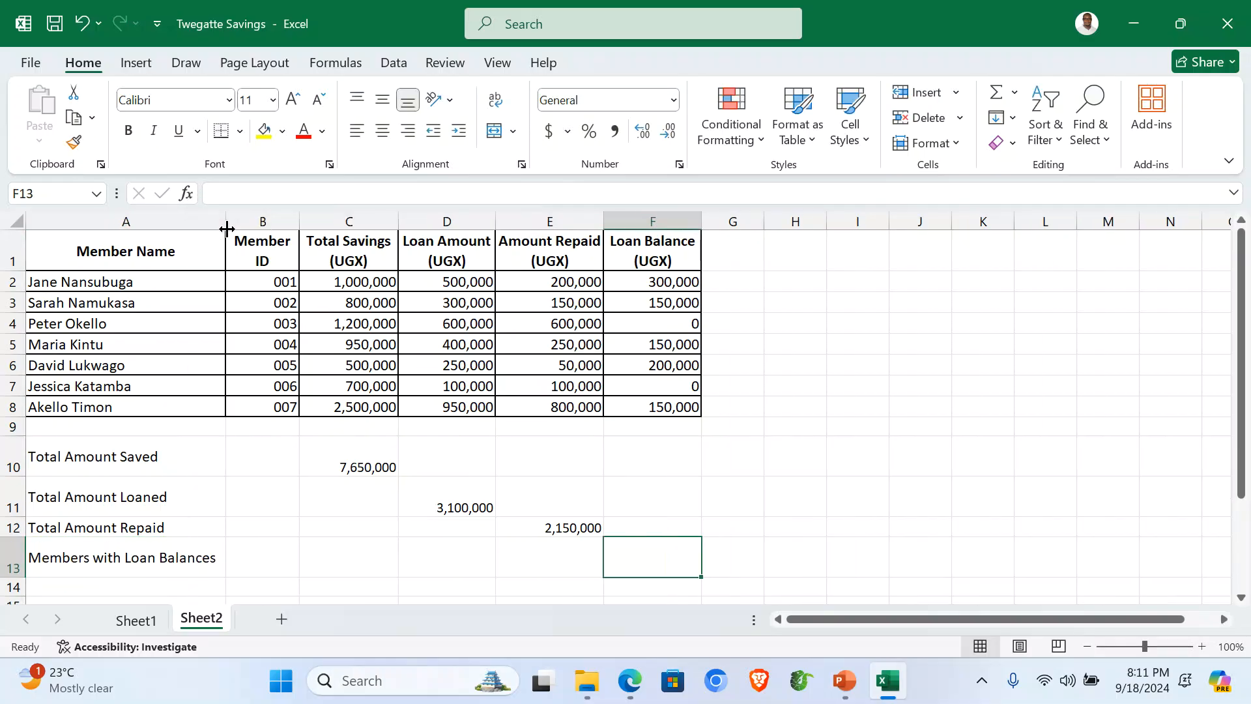
Step: Enter =COUNTIF(F2:F8,">=1") in F13 to count the 5 members with balances
{"action": "left_click", "coordinate": [648, 222]}
{"action": "left_click", "coordinate": [643, 559]}
{"action": "type", "text": "=C"}
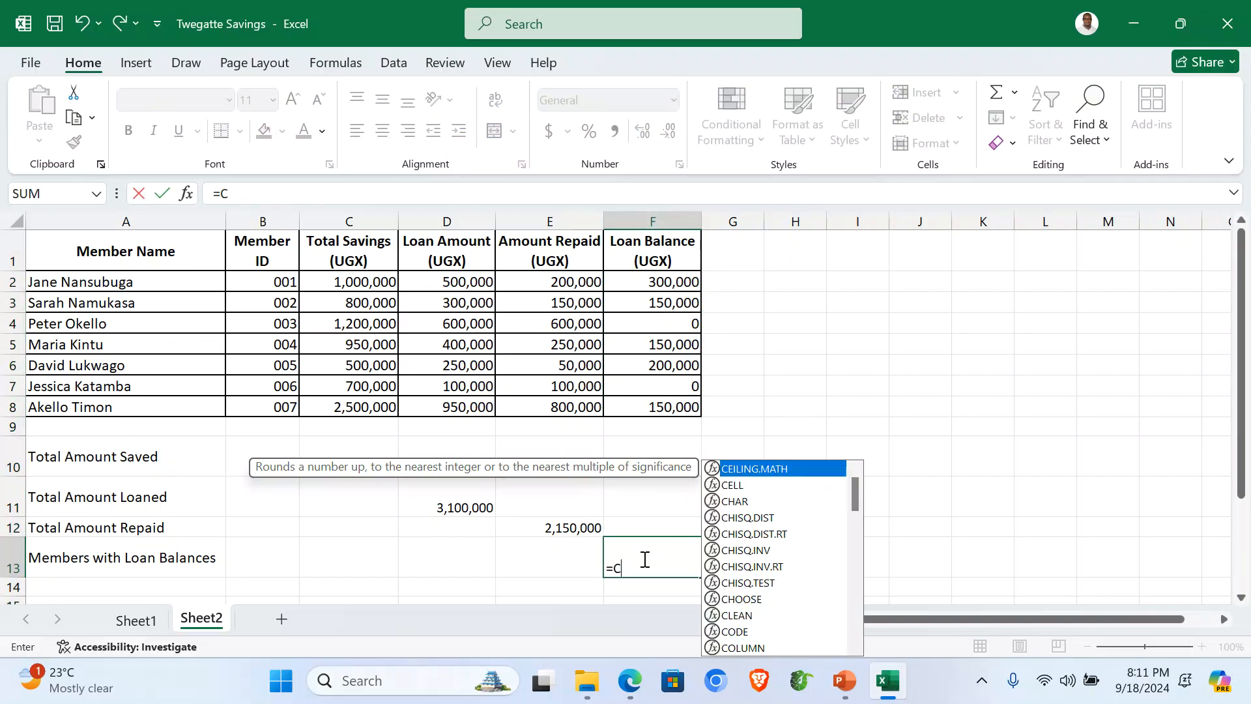
{"action": "type", "text": "OUNTIF"}
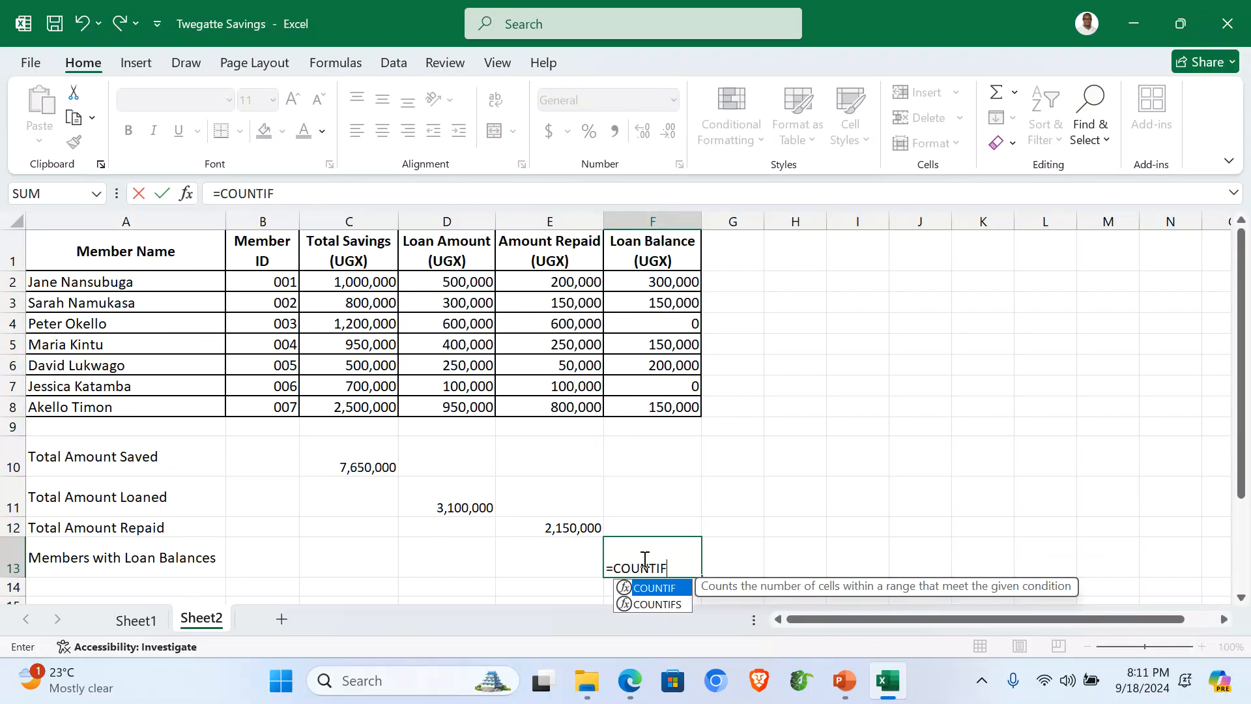
{"action": "type", "text": "("}
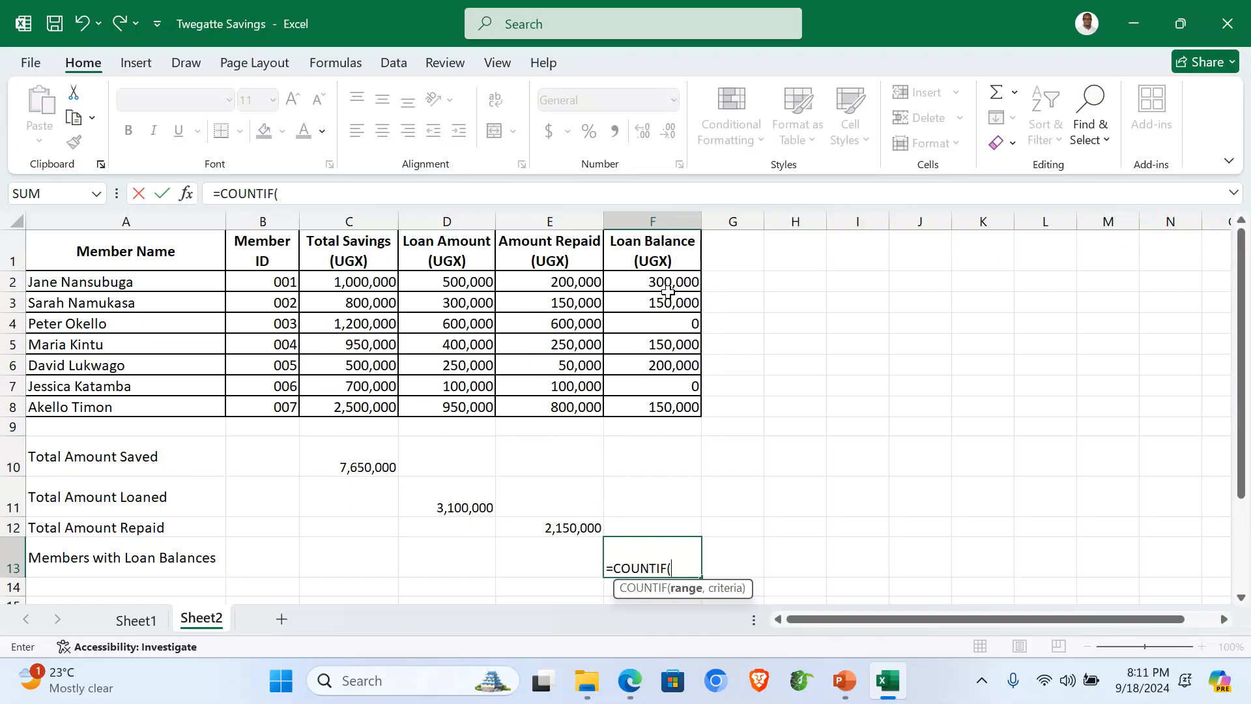
{"action": "left_click_drag", "start_coordinate": [657, 284], "coordinate": [666, 405]}
{"action": "type", "text": ",\">=1"}
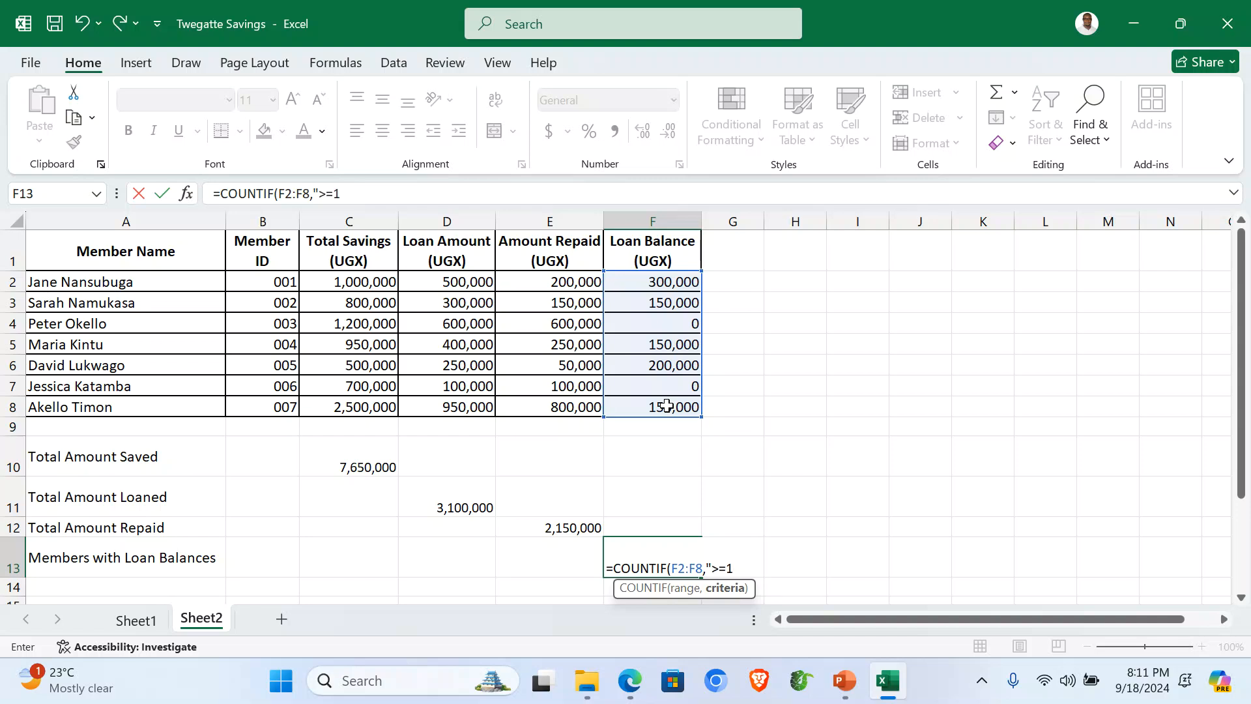
{"action": "type", "text": ")"}
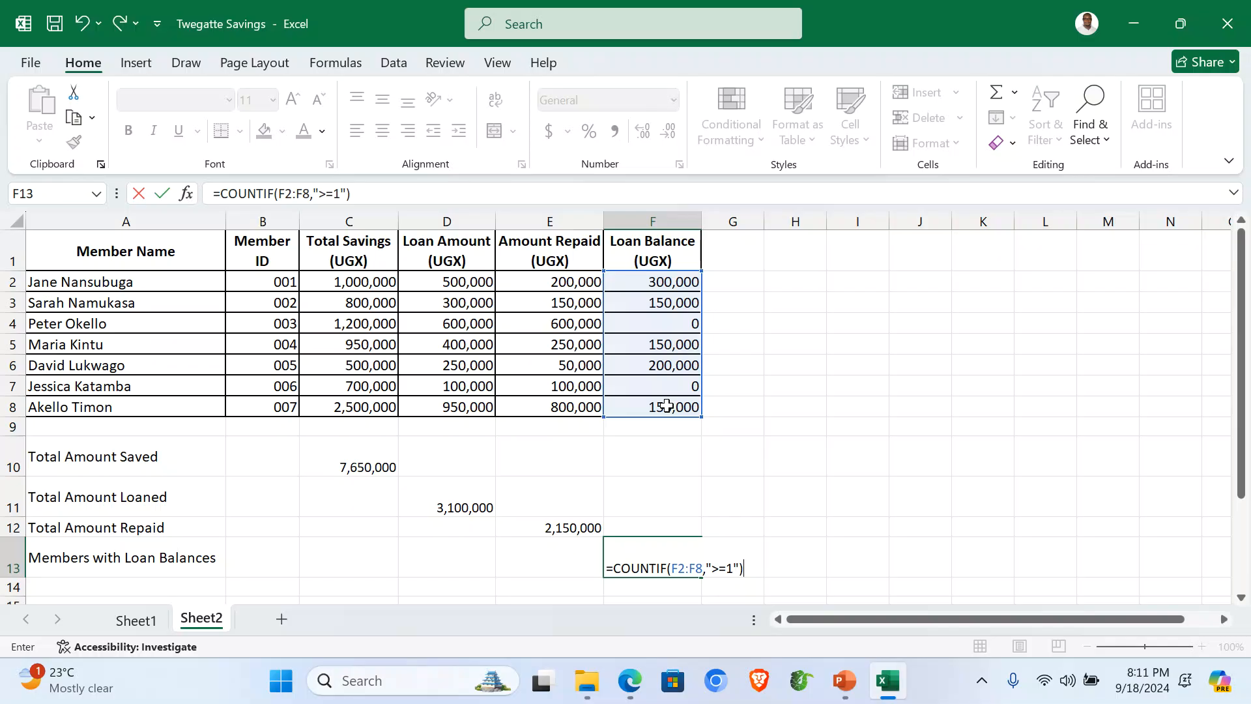
{"action": "key", "text": "Return"}
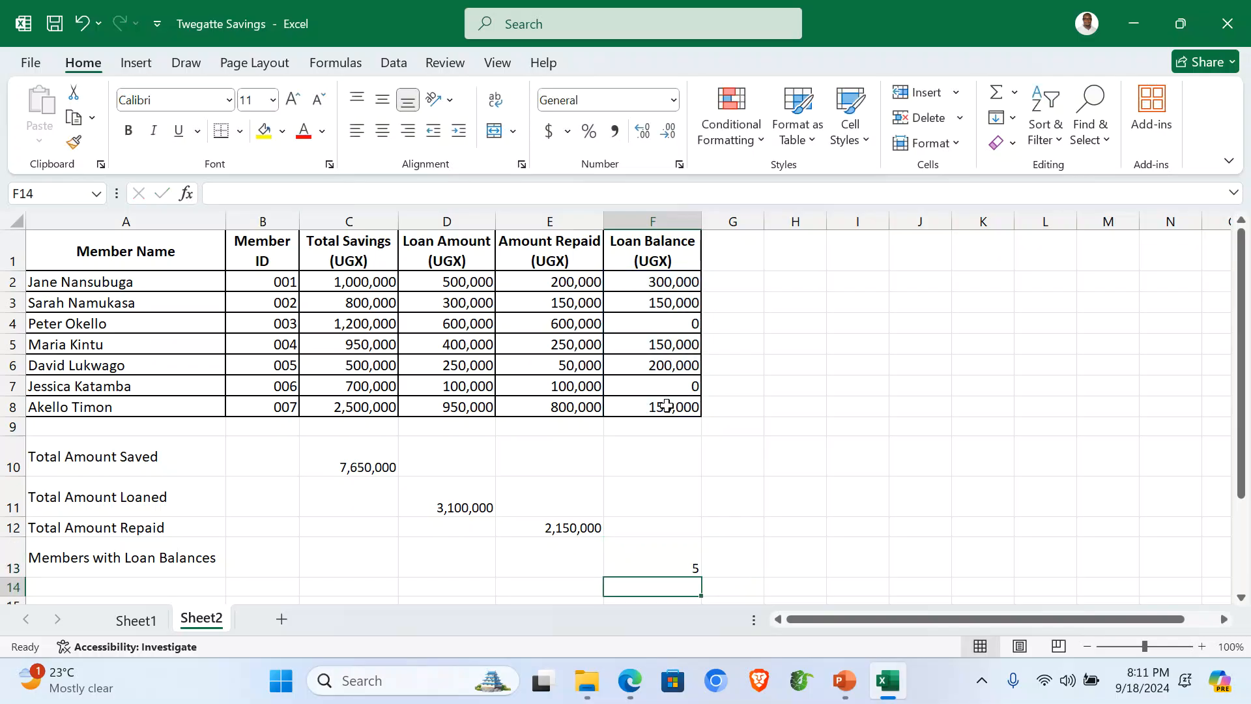
Step: Review the Loan Balance formulas in column F, then copy the A13 label for A14
{"action": "left_click", "coordinate": [660, 285]}
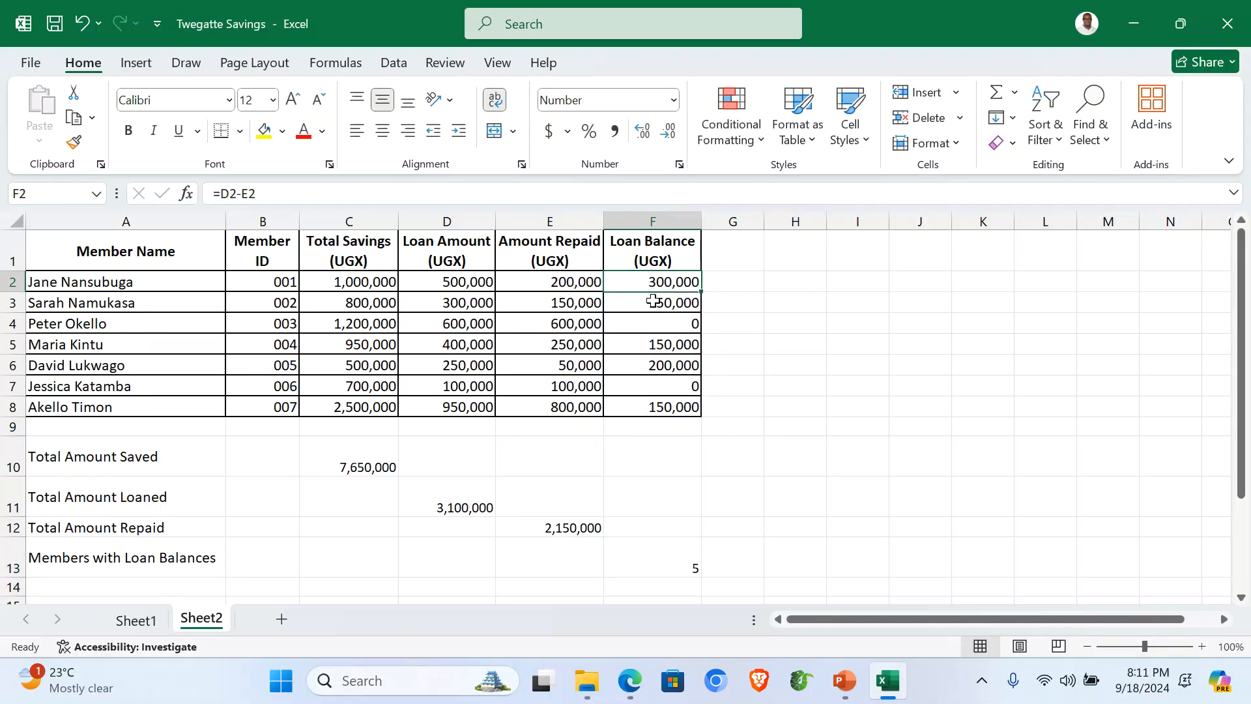
{"action": "left_click", "coordinate": [655, 302]}
{"action": "left_click", "coordinate": [658, 344]}
{"action": "left_click", "coordinate": [666, 365]}
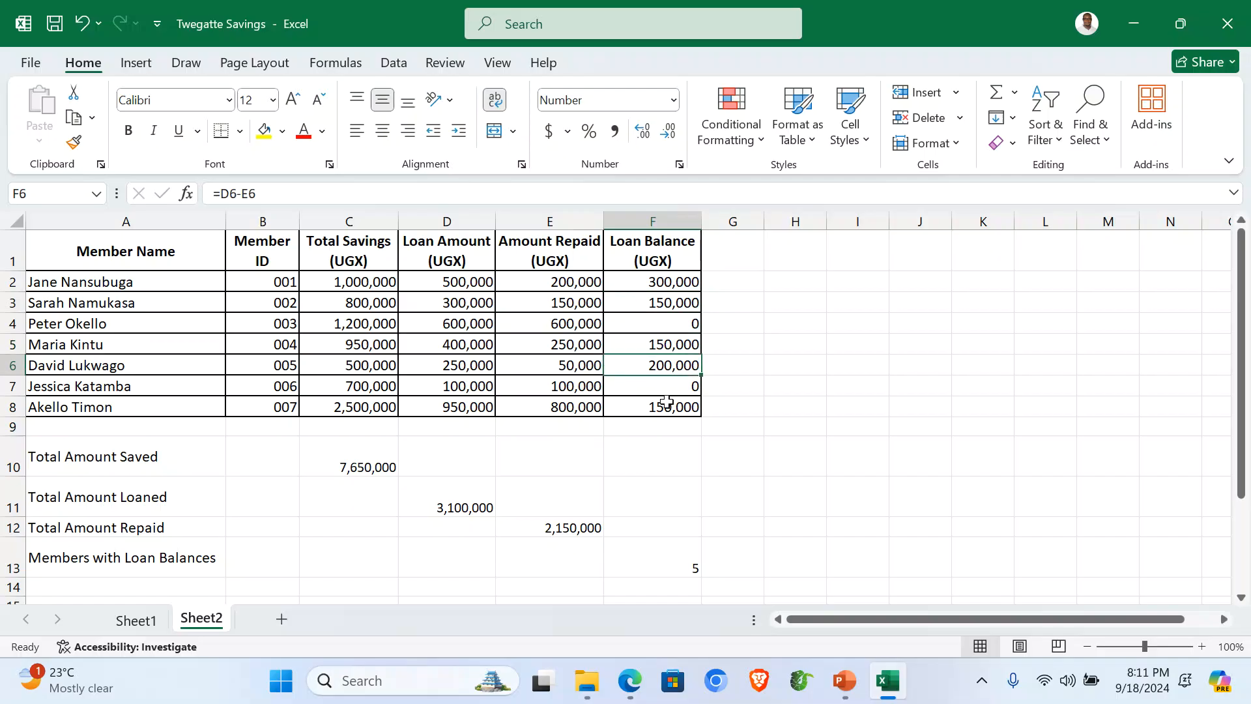
{"action": "left_click", "coordinate": [142, 559]}
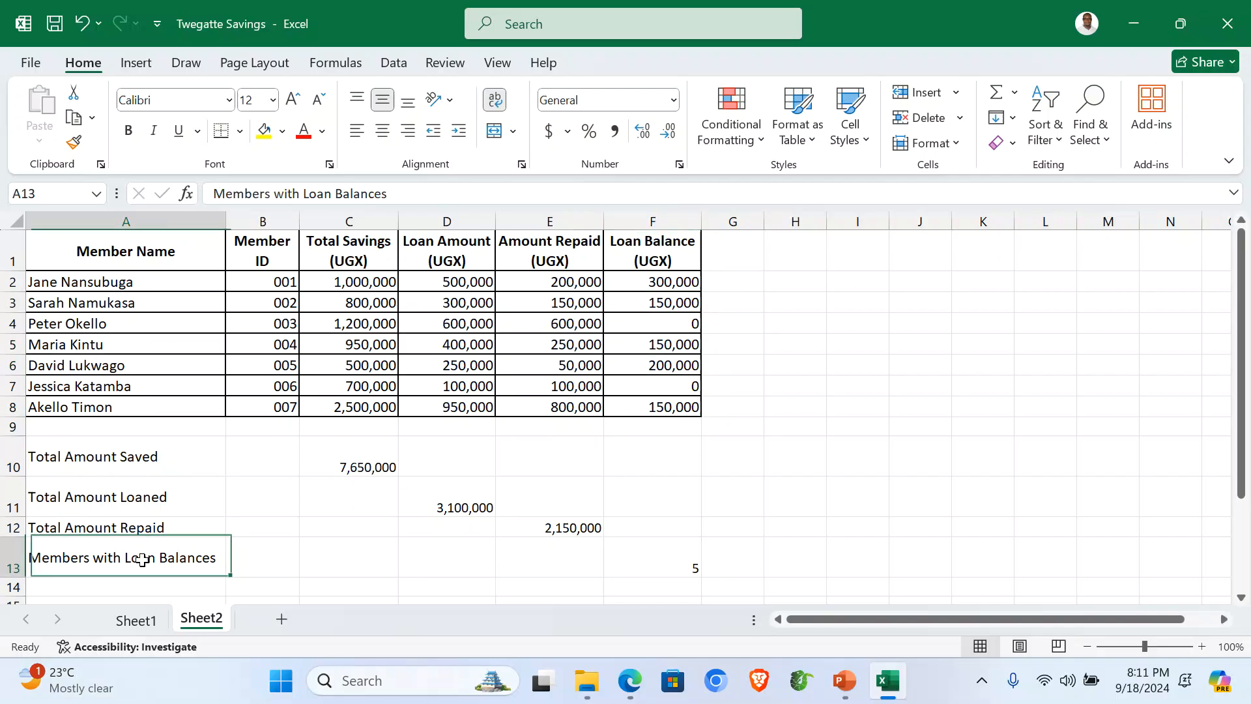
{"action": "key", "text": "ctrl+c"}
{"action": "left_click", "coordinate": [142, 588]}
Step: Paste the label into A14, edit it to 'Members with no Loan Balances', and widen column A
{"action": "key", "text": "ctrl+v"}
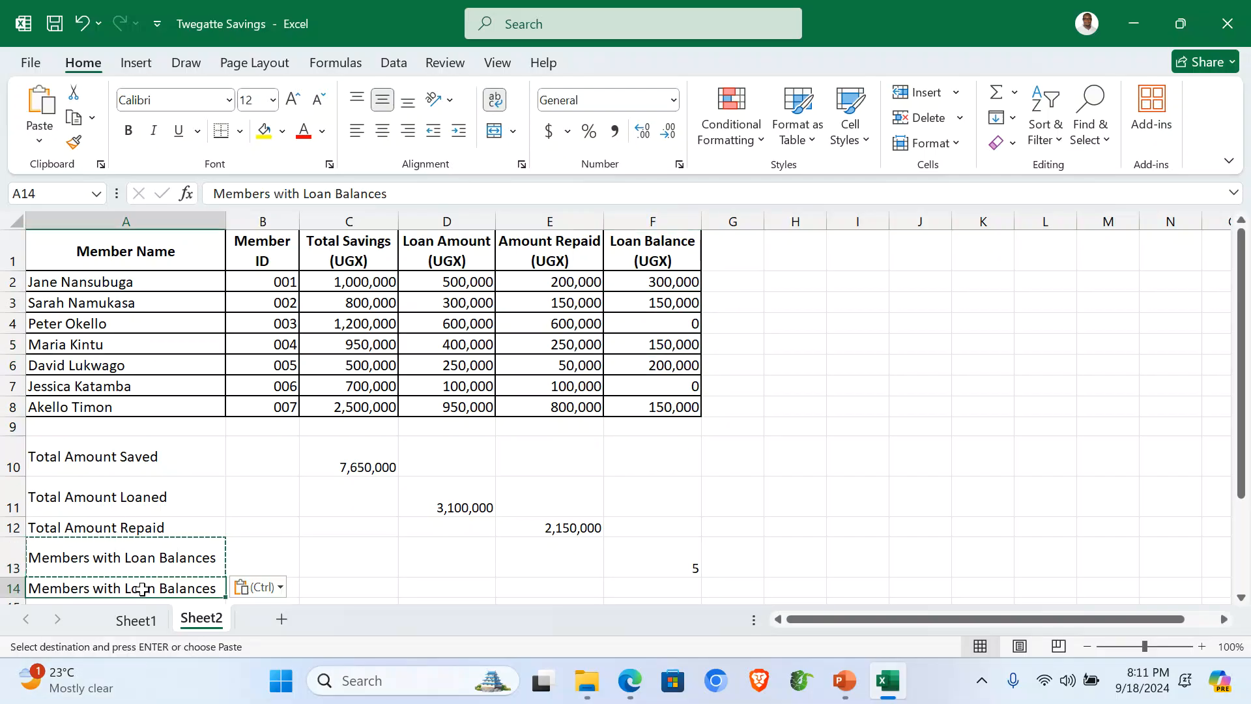
{"action": "double_click", "coordinate": [119, 585]}
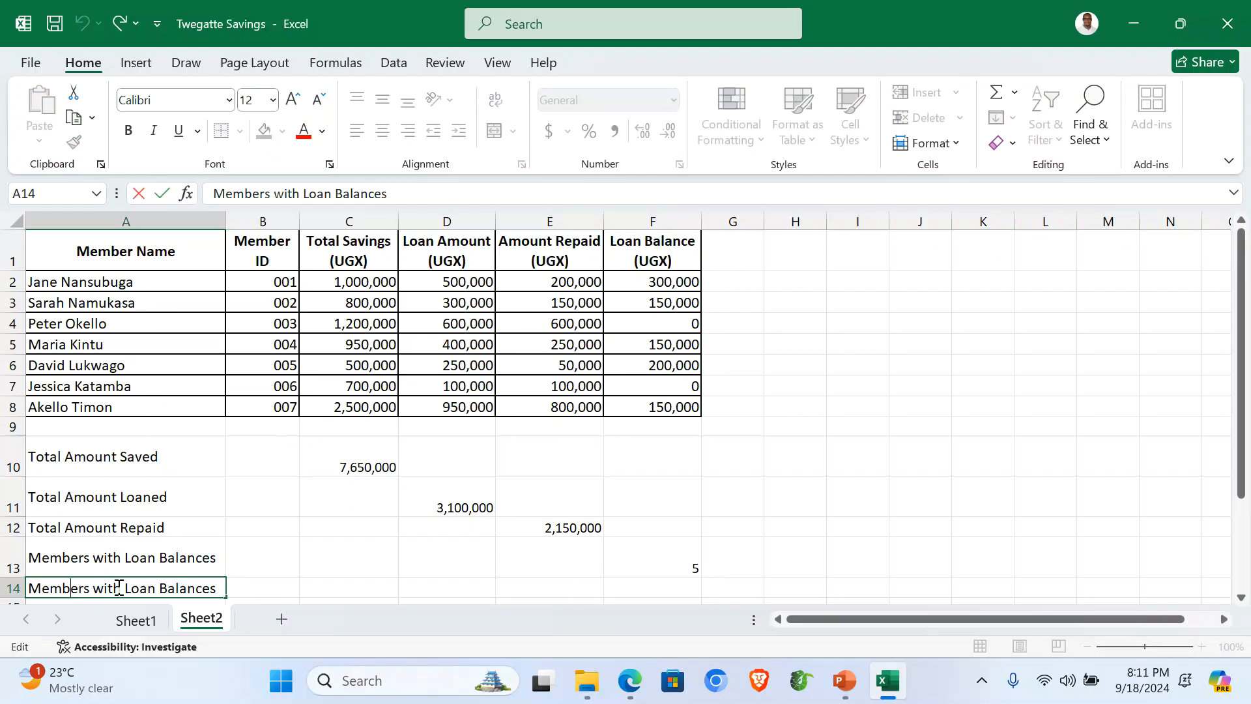
{"action": "type", "text": "no"}
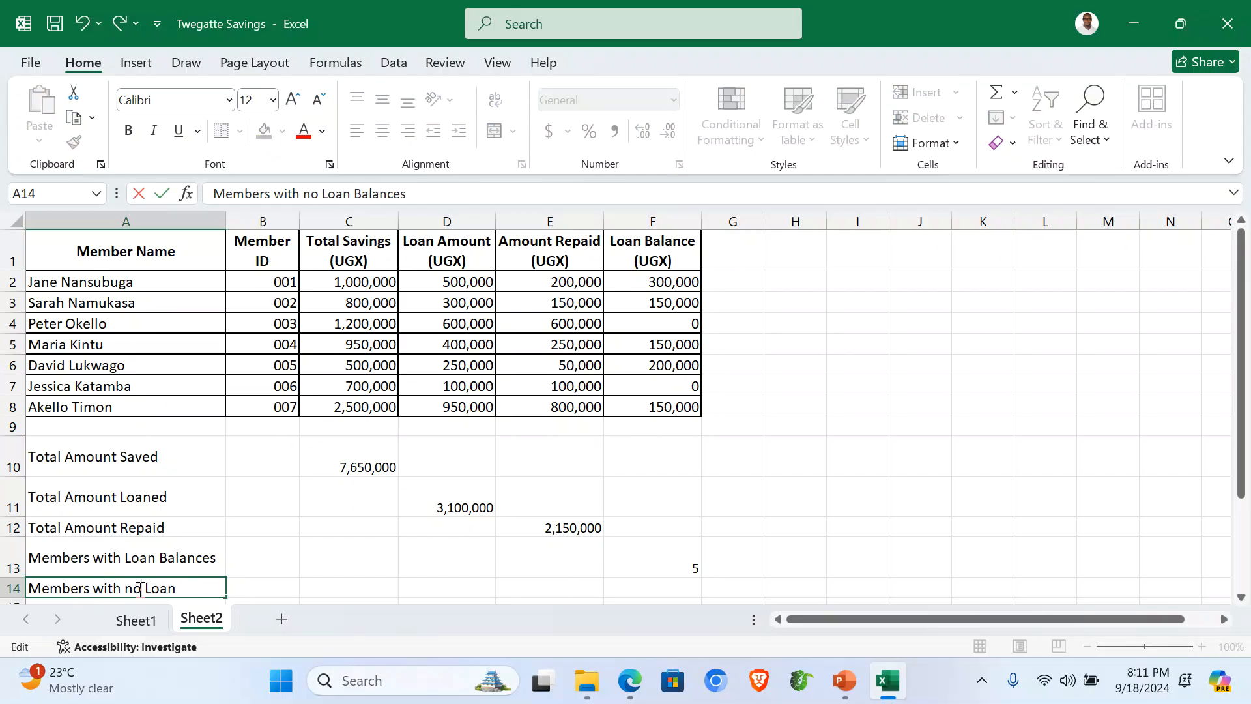
{"action": "left_click", "coordinate": [384, 591]}
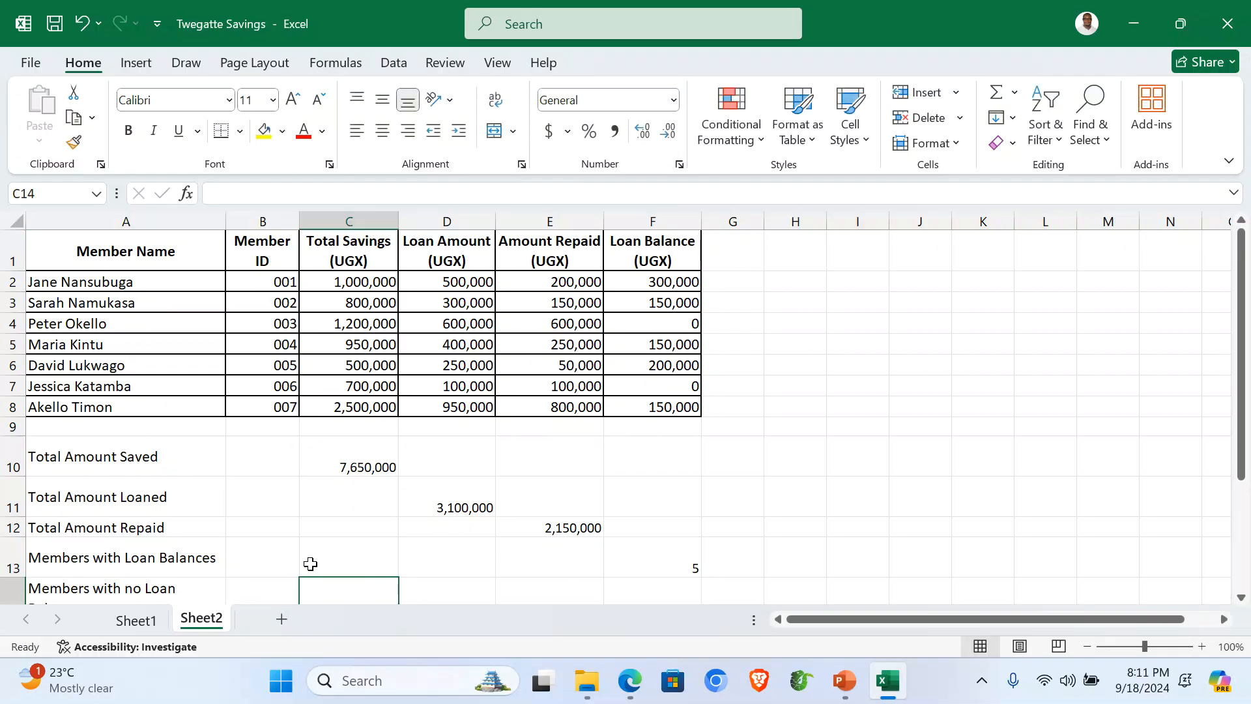
{"action": "scroll", "coordinate": [301, 542], "scroll_direction": "down", "scroll_amount": 2}
{"action": "scroll", "coordinate": [188, 486], "scroll_direction": "up", "scroll_amount": 1}
{"action": "left_click", "coordinate": [154, 514]}
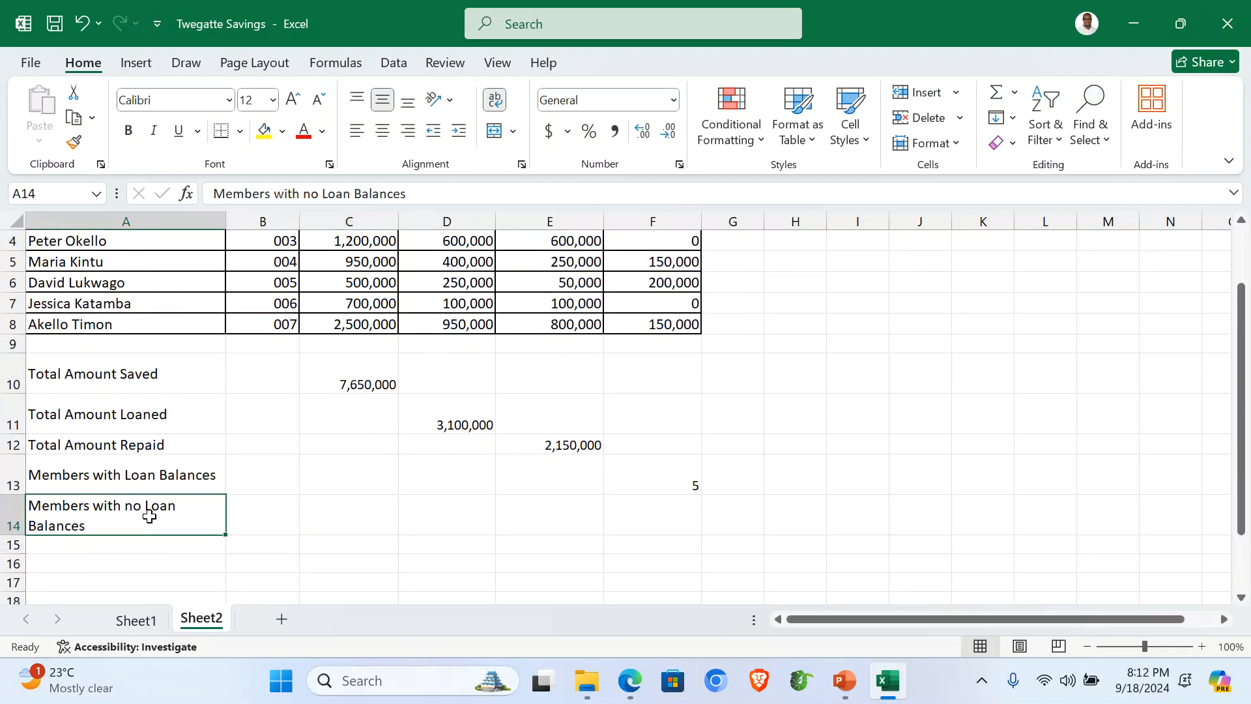
{"action": "left_click_drag", "start_coordinate": [228, 219], "coordinate": [255, 220]}
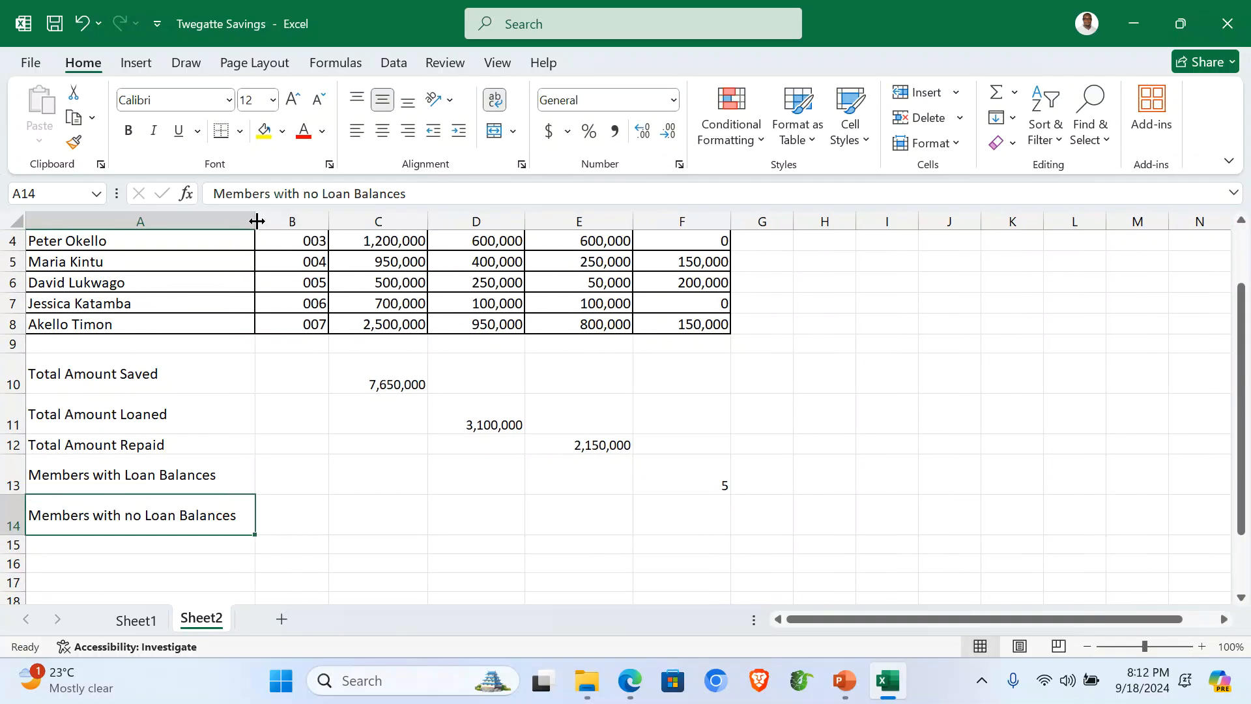
{"action": "scroll", "coordinate": [475, 531], "scroll_direction": "up", "scroll_amount": 1}
{"action": "scroll", "coordinate": [483, 534], "scroll_direction": "down", "scroll_amount": 1}
{"action": "scroll", "coordinate": [482, 534], "scroll_direction": "up", "scroll_amount": 1}
Step: Enter =COUNTIF(F2:F8,"<=0") in F14 to count the 2 members with no balance
{"action": "left_click", "coordinate": [660, 521]}
{"action": "type", "text": "="}
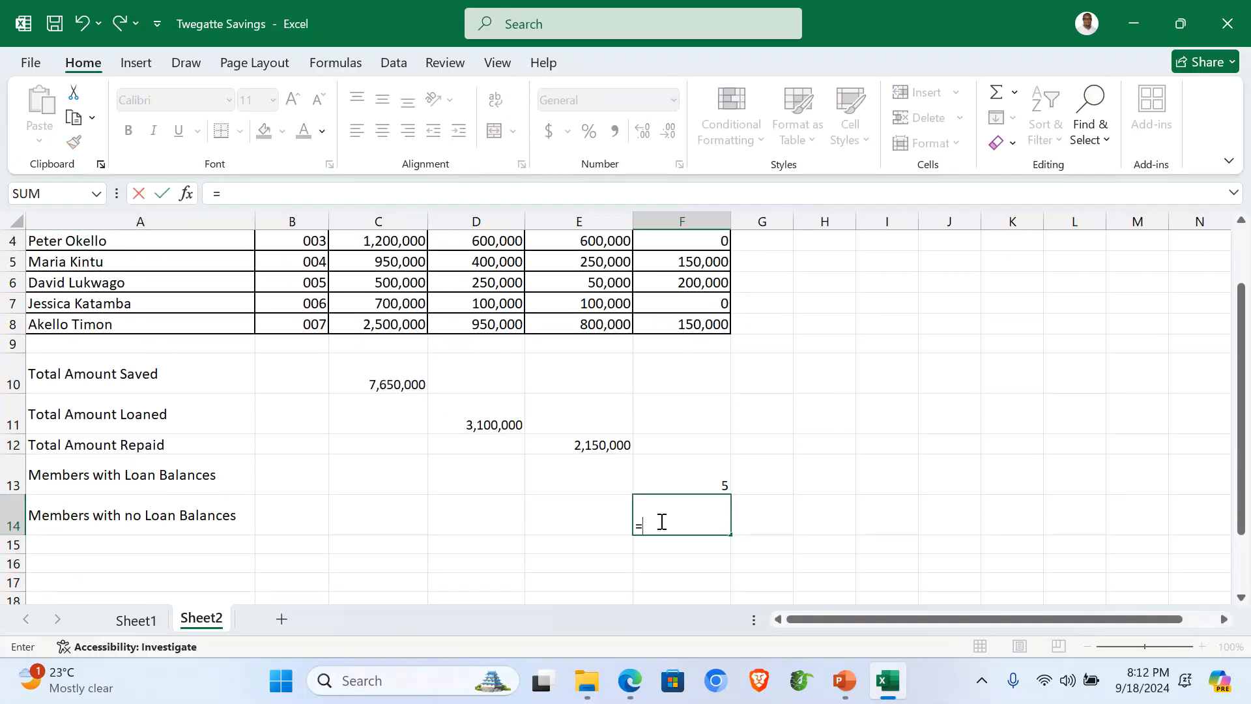
{"action": "type", "text": "COUNT"}
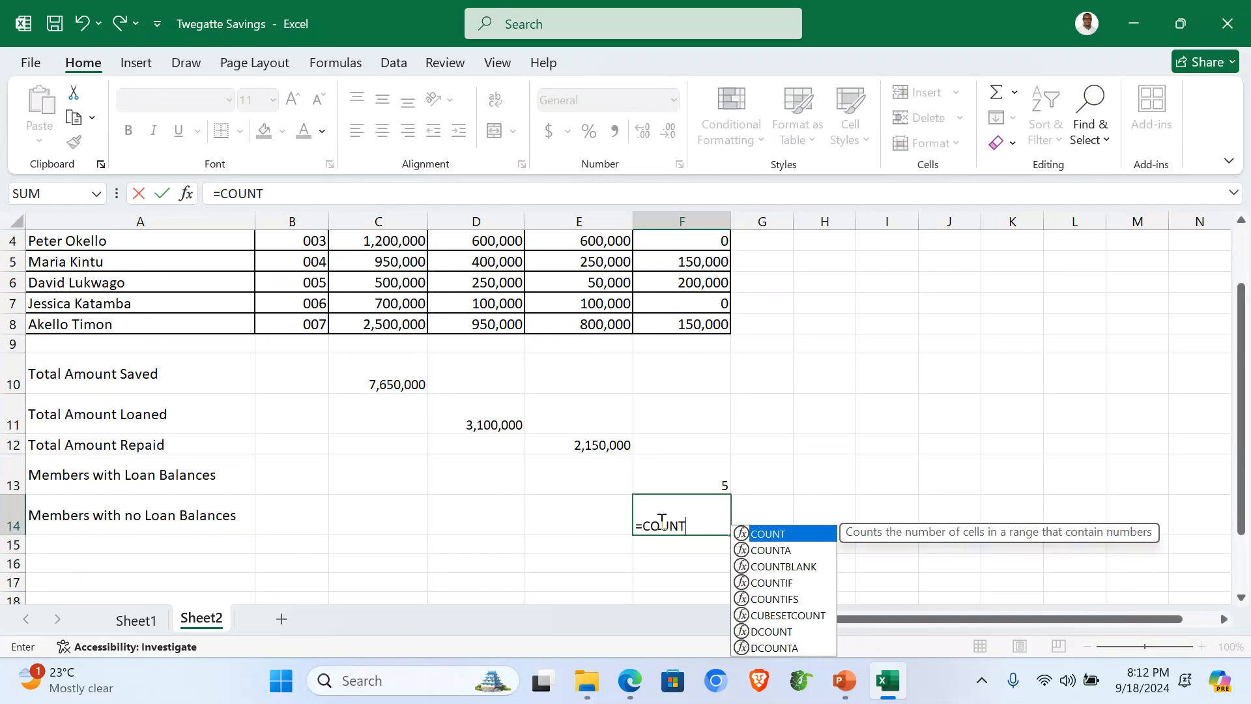
{"action": "type", "text": "IF("}
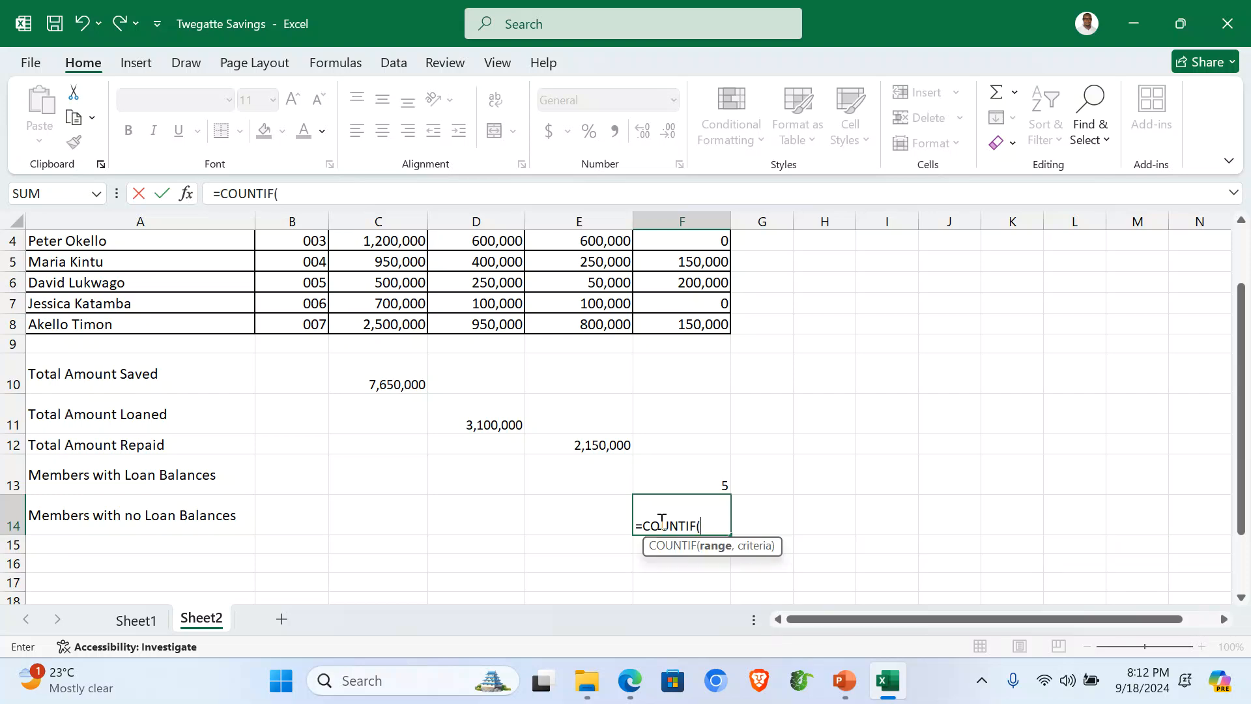
{"action": "scroll", "coordinate": [712, 405], "scroll_direction": "up", "scroll_amount": 1}
{"action": "left_click_drag", "start_coordinate": [700, 283], "coordinate": [698, 406]}
{"action": "scroll", "coordinate": [700, 416], "scroll_direction": "down", "scroll_amount": 1}
{"action": "type", "text": ",\"<=0"}
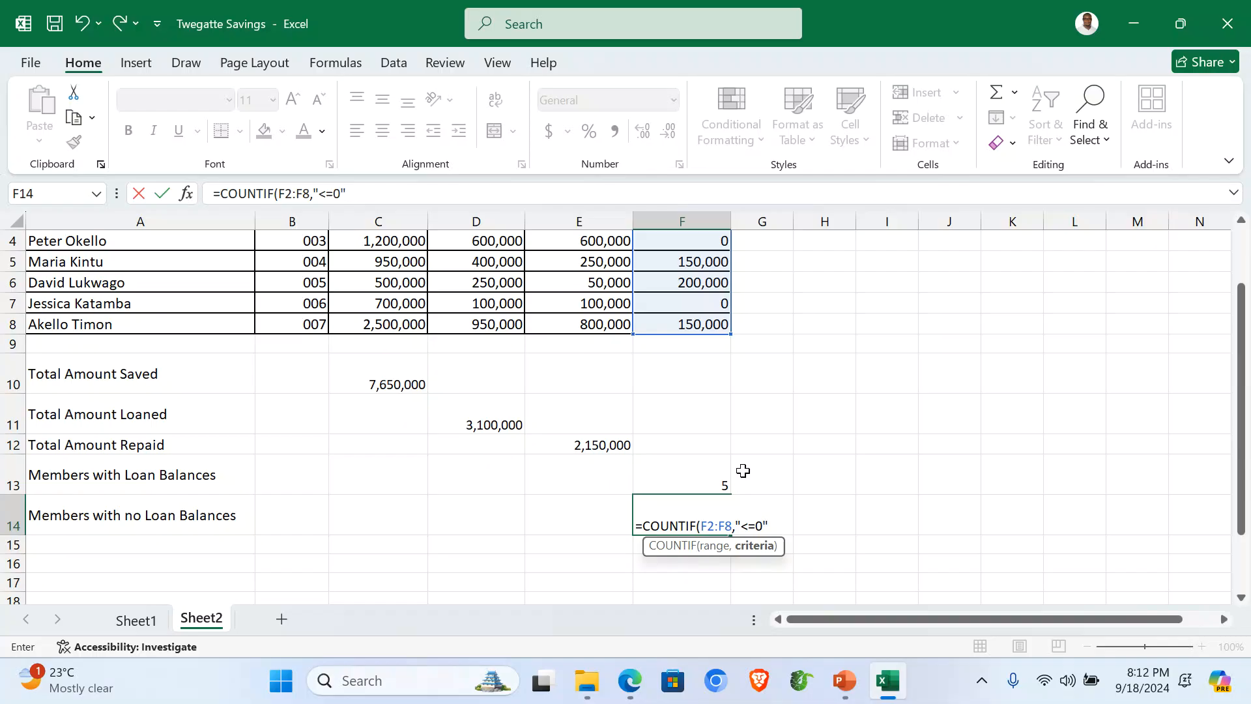
{"action": "type", "text": "\")"}
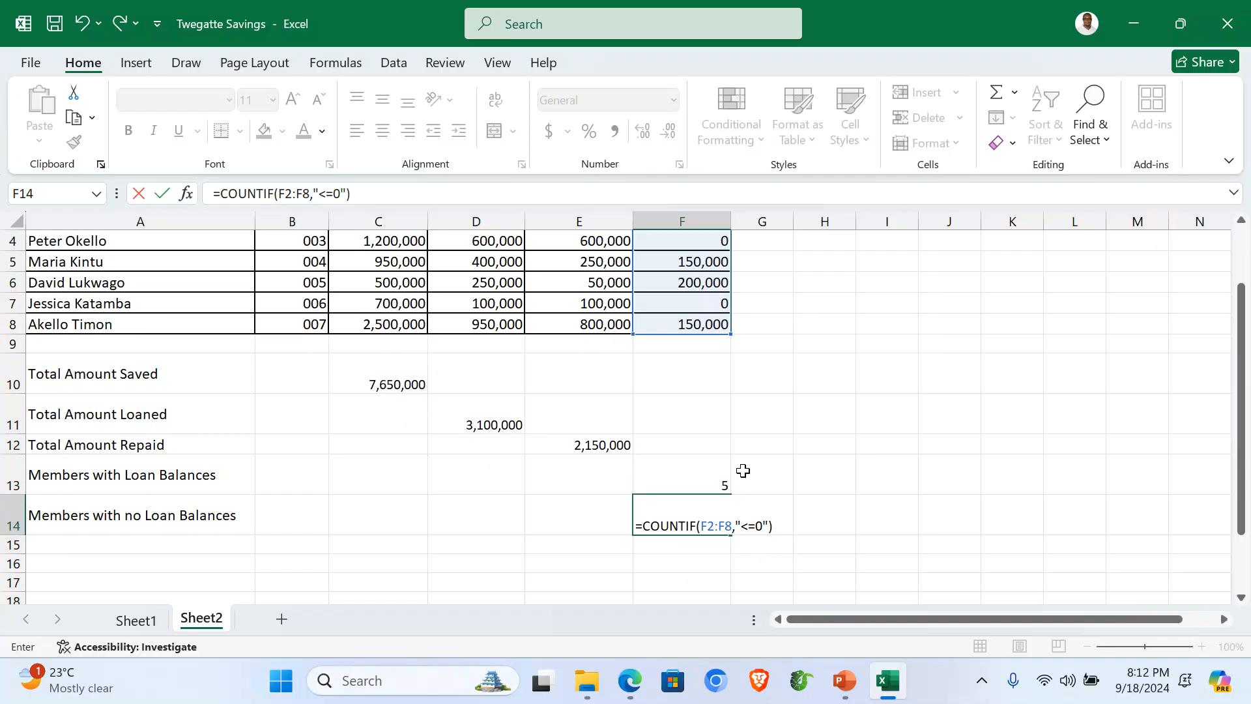
{"action": "key", "text": "Return"}
{"action": "scroll", "coordinate": [720, 424], "scroll_direction": "up", "scroll_amount": 1}
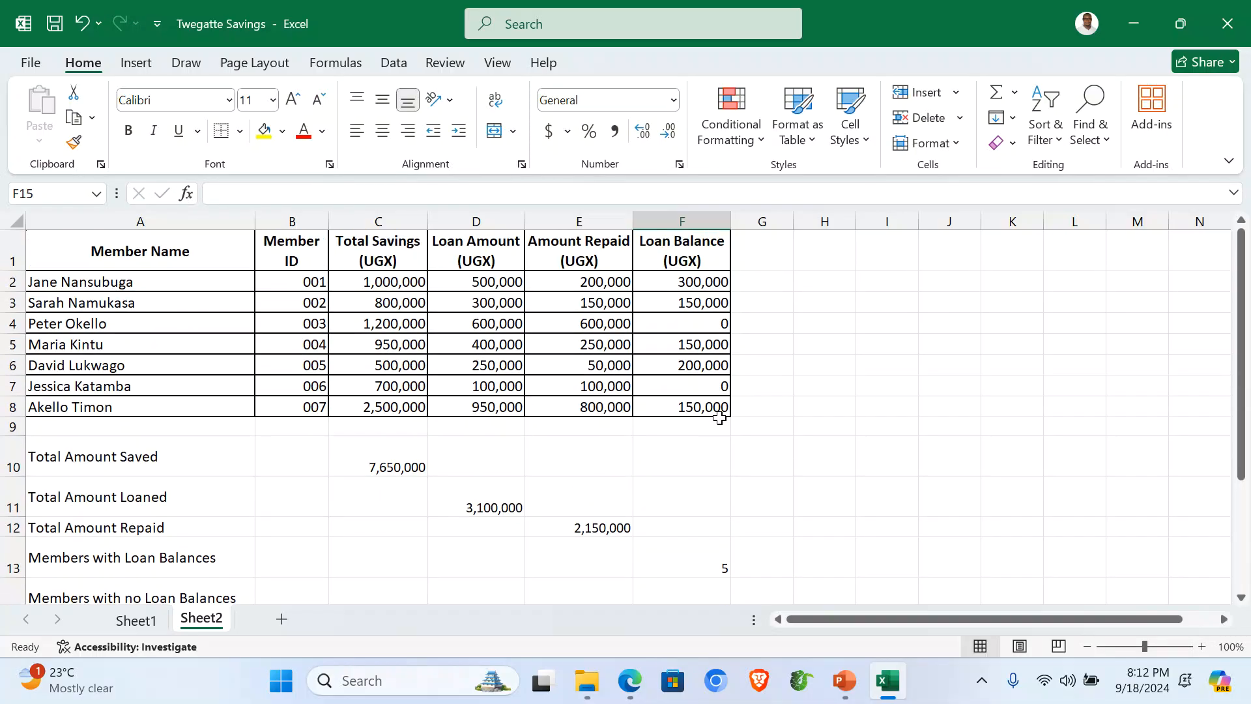
{"action": "left_click", "coordinate": [710, 313]}
Step: Apply All Borders to the range A1:F14, including the totals and count rows
{"action": "left_click", "coordinate": [705, 385]}
{"action": "scroll", "coordinate": [757, 400], "scroll_direction": "down", "scroll_amount": 1}
{"action": "scroll", "coordinate": [757, 400], "scroll_direction": "up", "scroll_amount": 1}
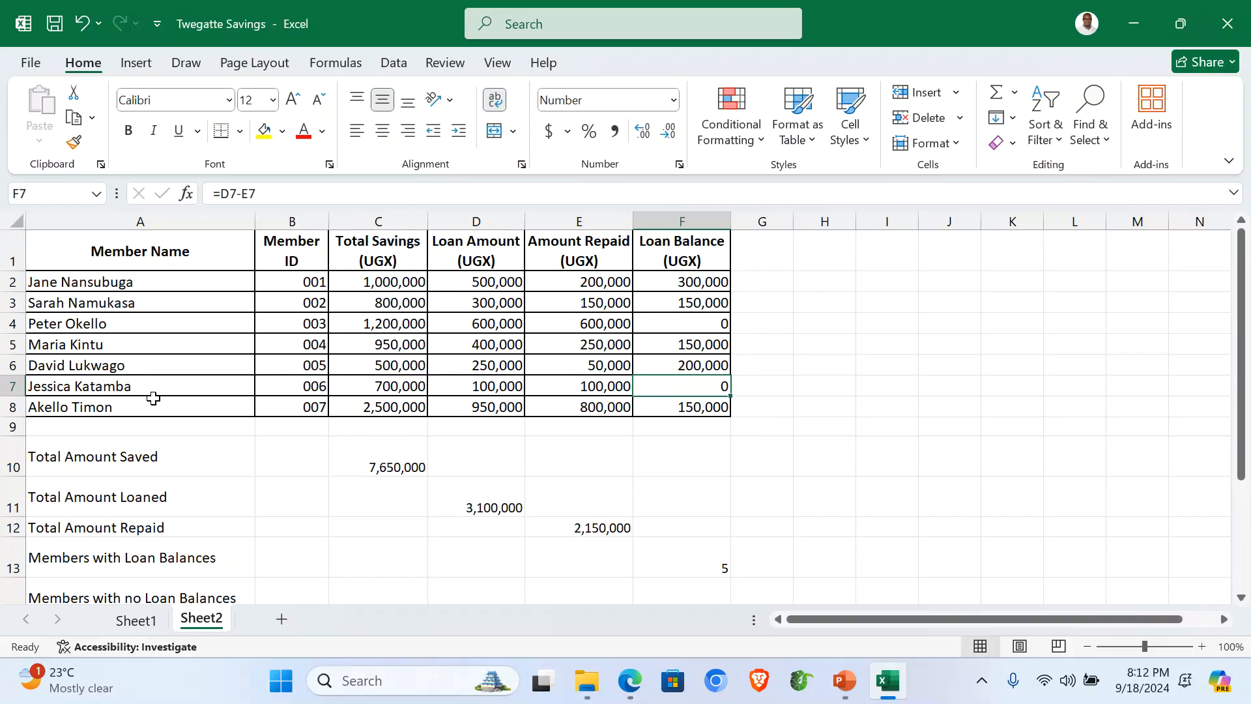
{"action": "left_click_drag", "start_coordinate": [49, 249], "coordinate": [708, 590]}
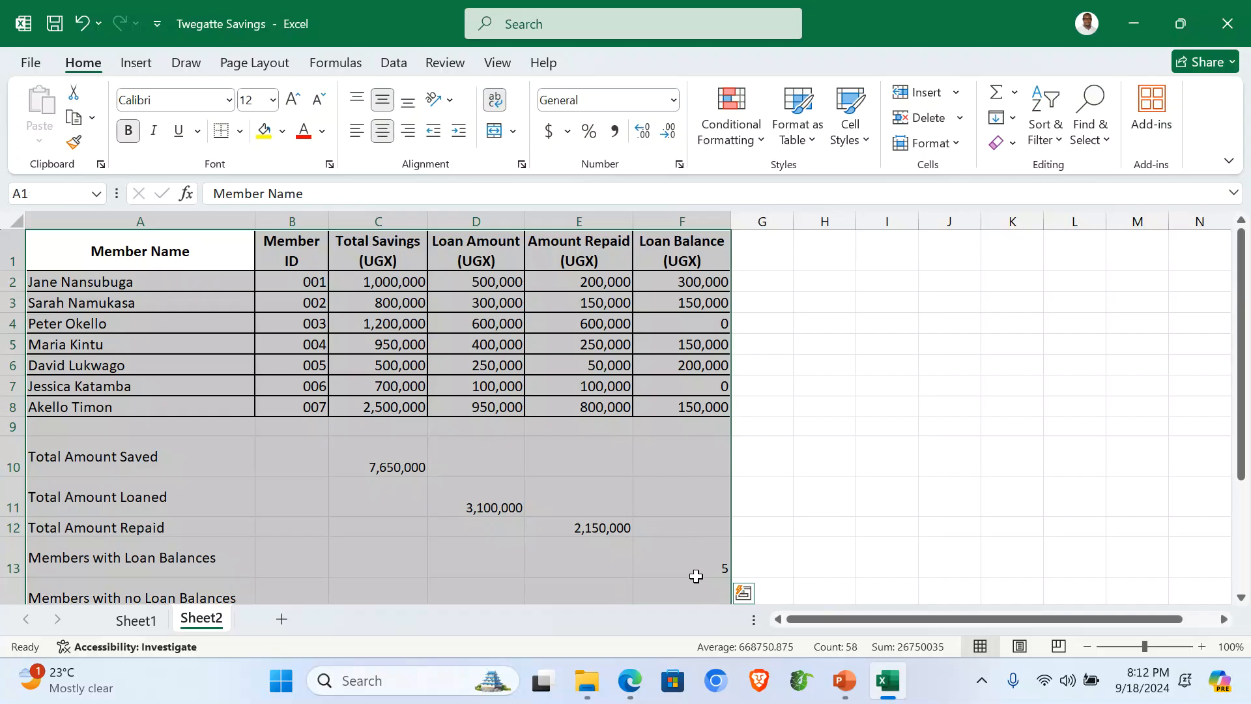
{"action": "scroll", "coordinate": [677, 523], "scroll_direction": "down", "scroll_amount": 2}
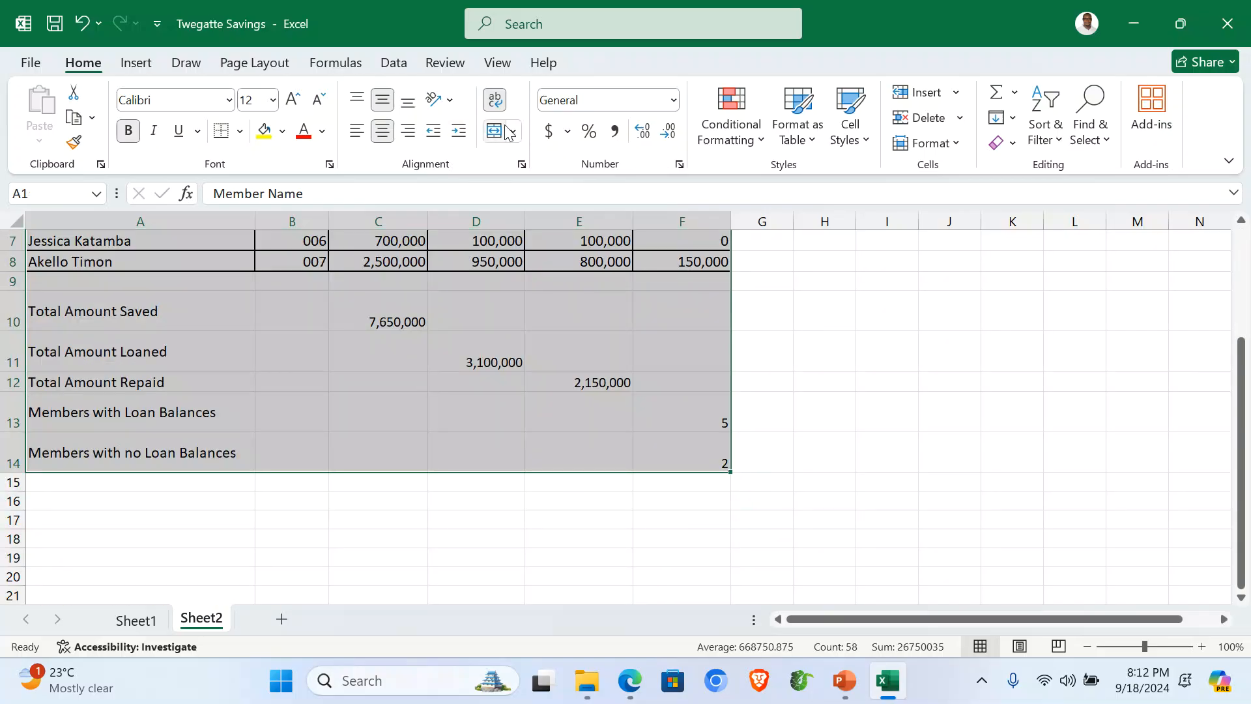
{"action": "left_click", "coordinate": [240, 131]}
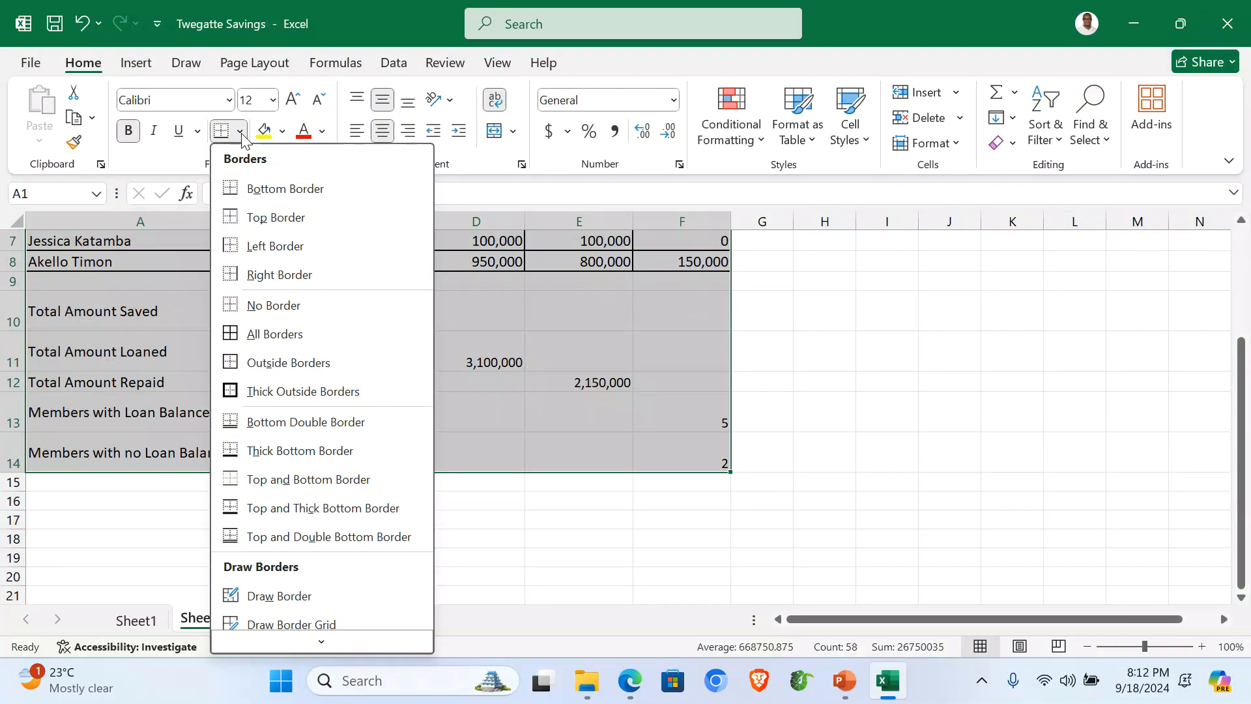
{"action": "left_click", "coordinate": [252, 335]}
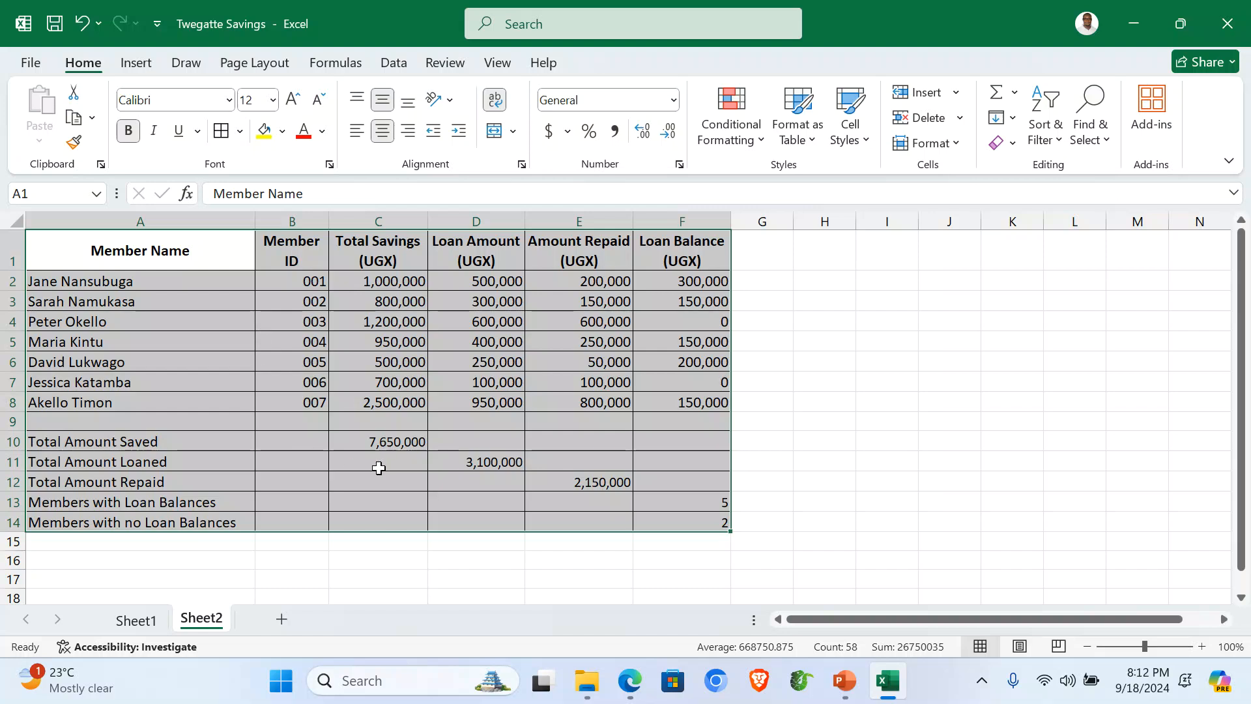
{"action": "left_click", "coordinate": [278, 552]}
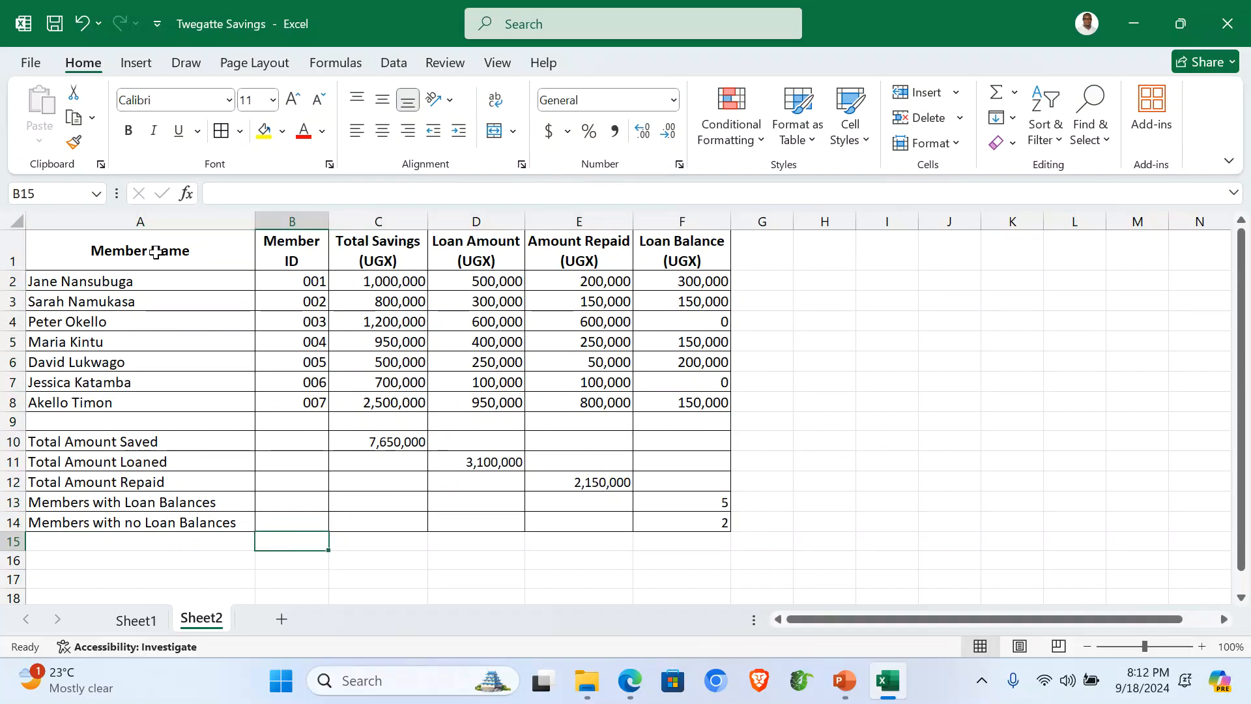
Step: Insert a clustered column chart plotting Total Savings (UGX) from C1:C8 against member names in A1:A8
{"action": "left_click_drag", "start_coordinate": [156, 252], "coordinate": [158, 397]}
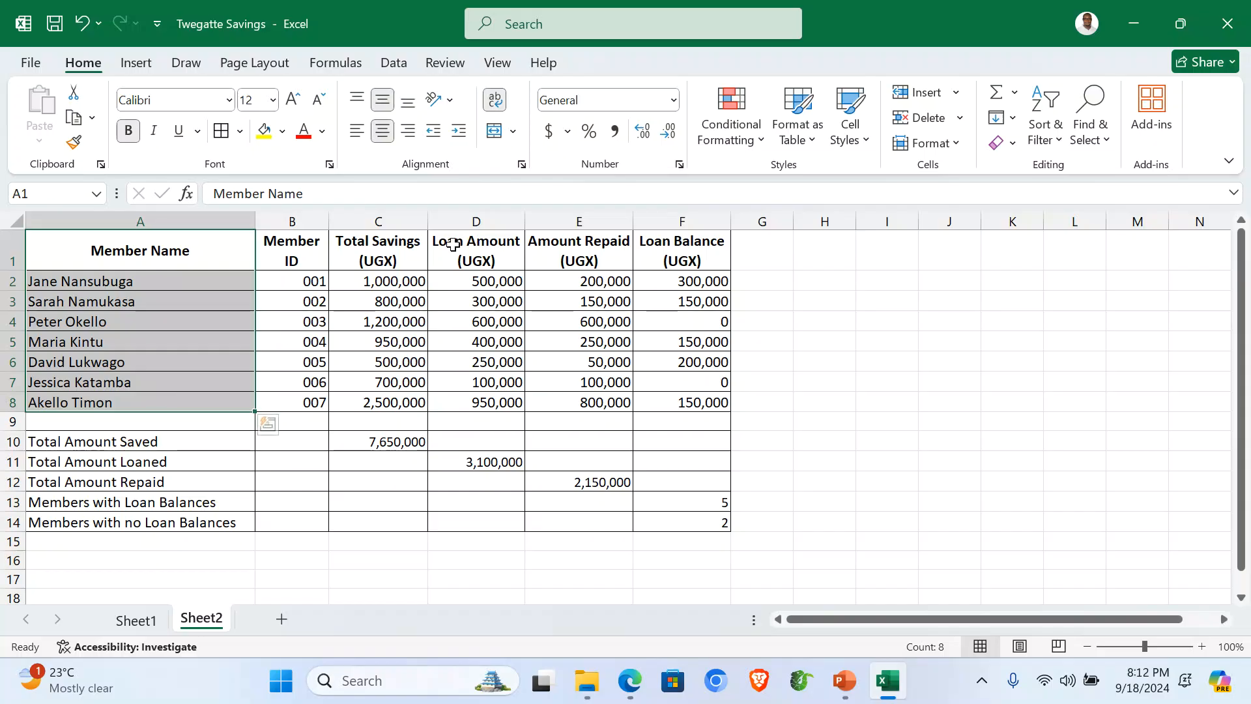
{"action": "left_click_drag", "start_coordinate": [374, 243], "coordinate": [393, 400]}
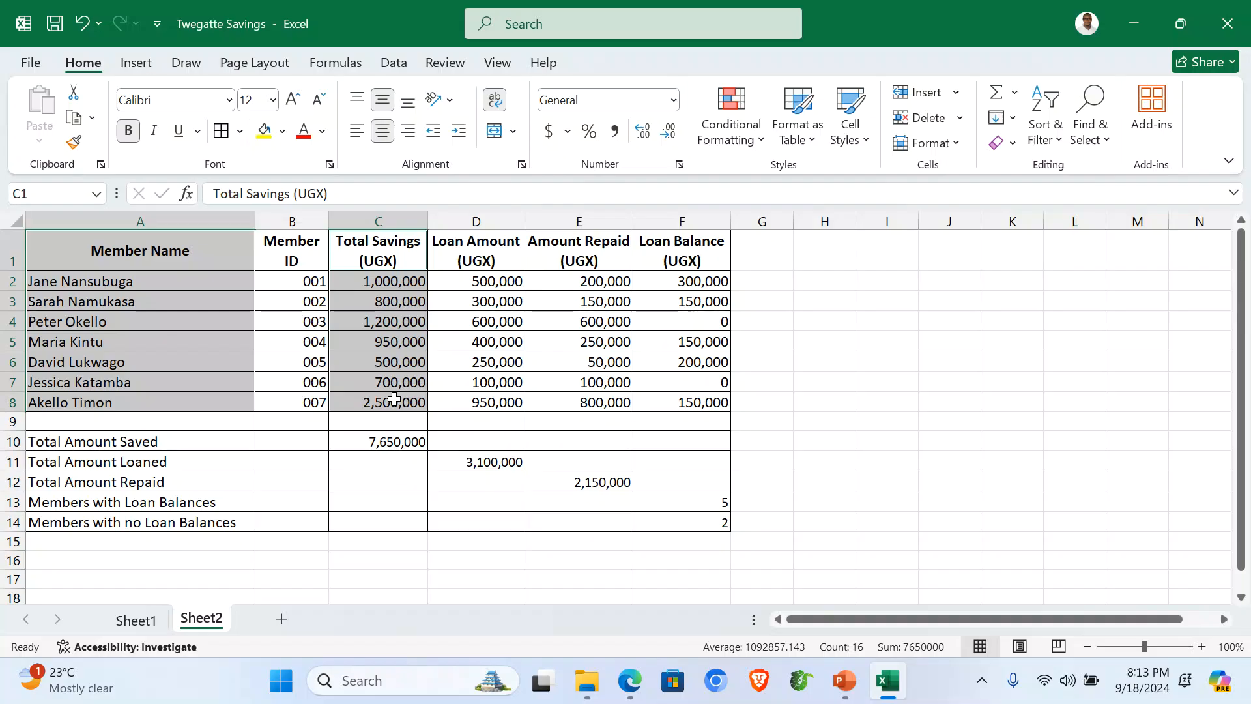
{"action": "left_click", "coordinate": [136, 63]}
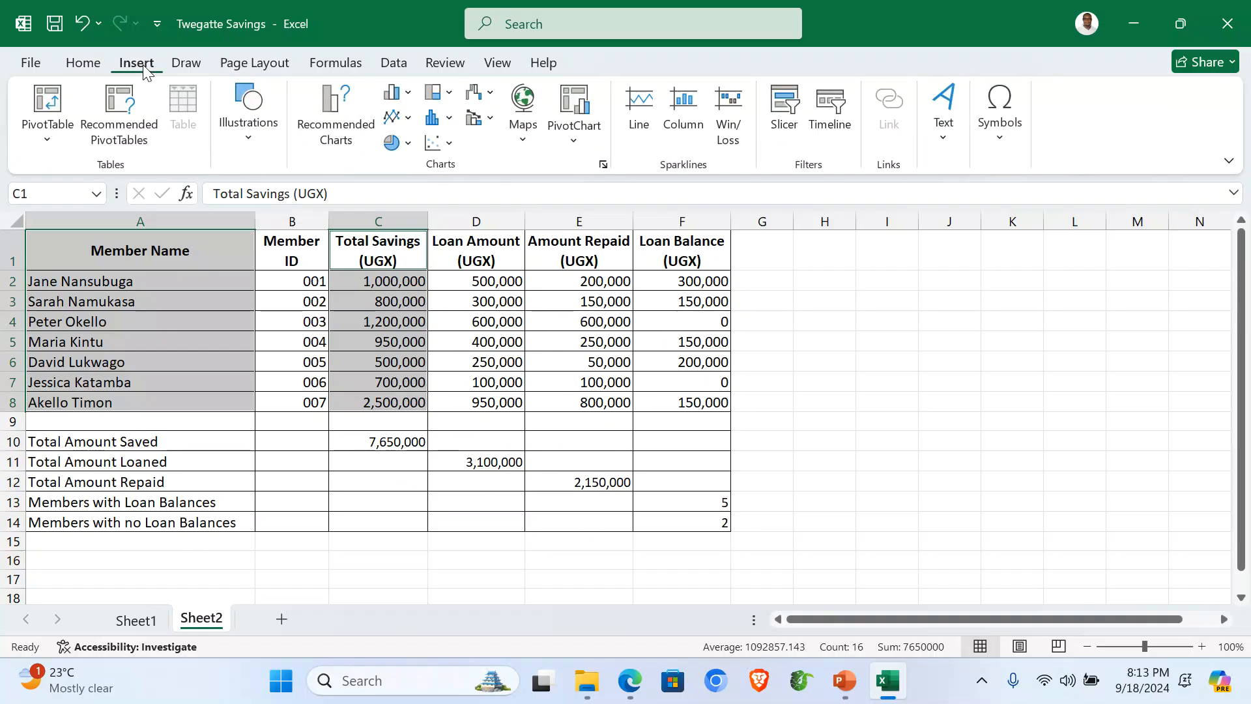
{"action": "left_click", "coordinate": [408, 95]}
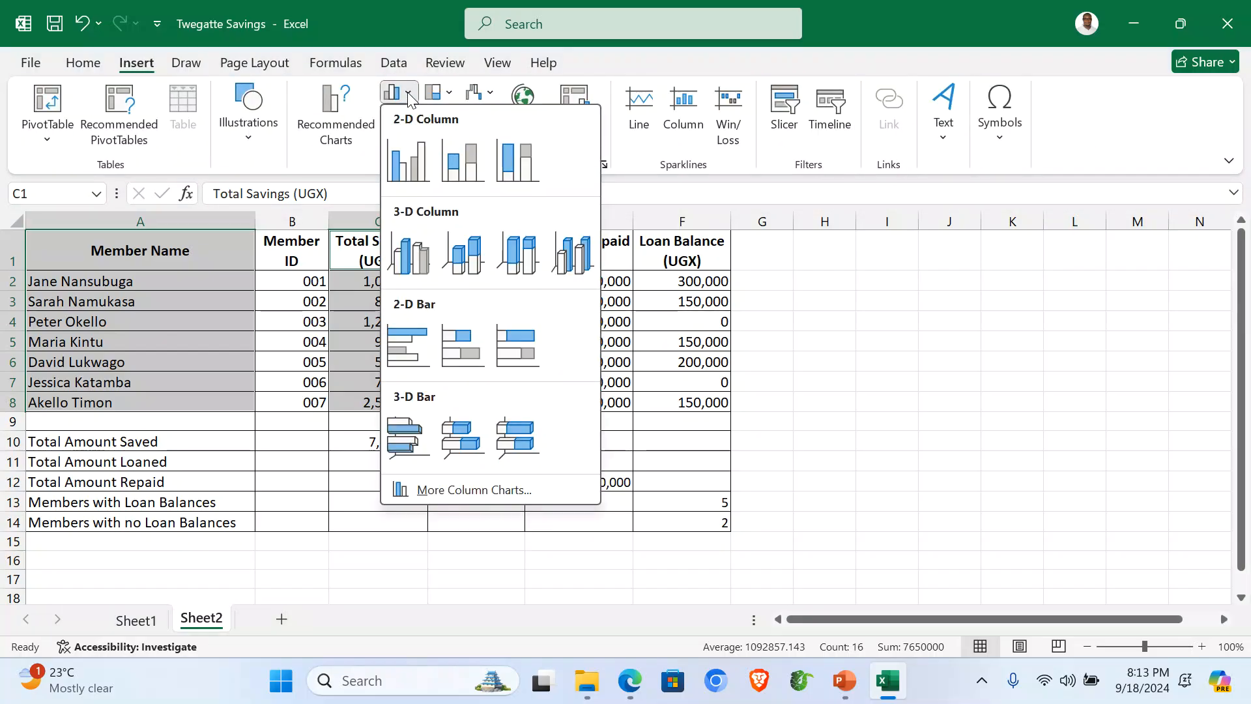
{"action": "left_click", "coordinate": [405, 166]}
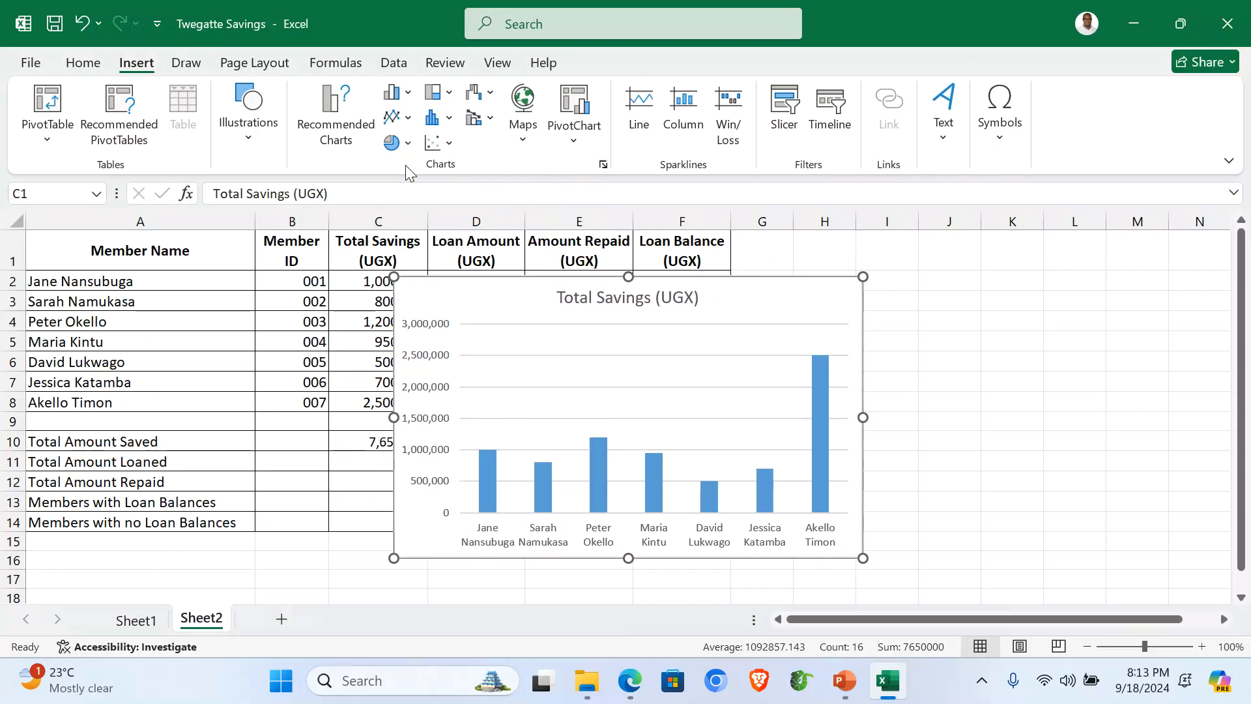
Step: Move the savings chart onto a new chart sheet named 'Column Graph'
{"action": "right_click", "coordinate": [781, 292]}
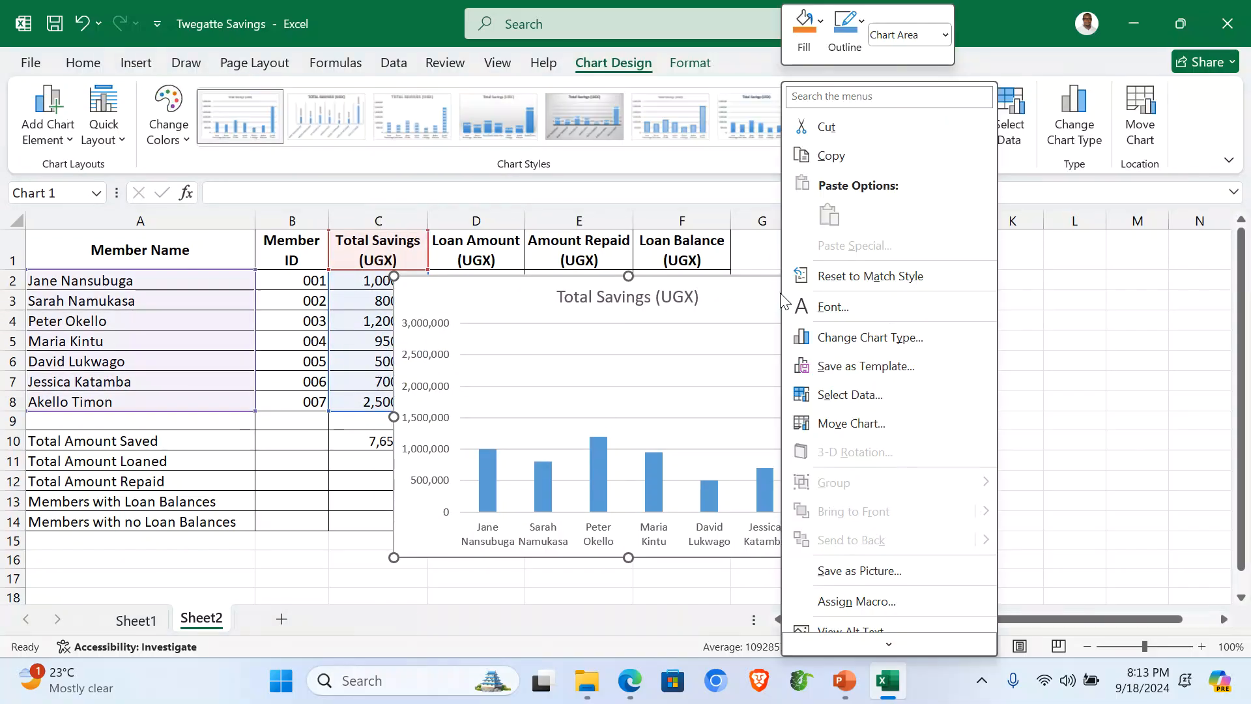
{"action": "left_click", "coordinate": [853, 420]}
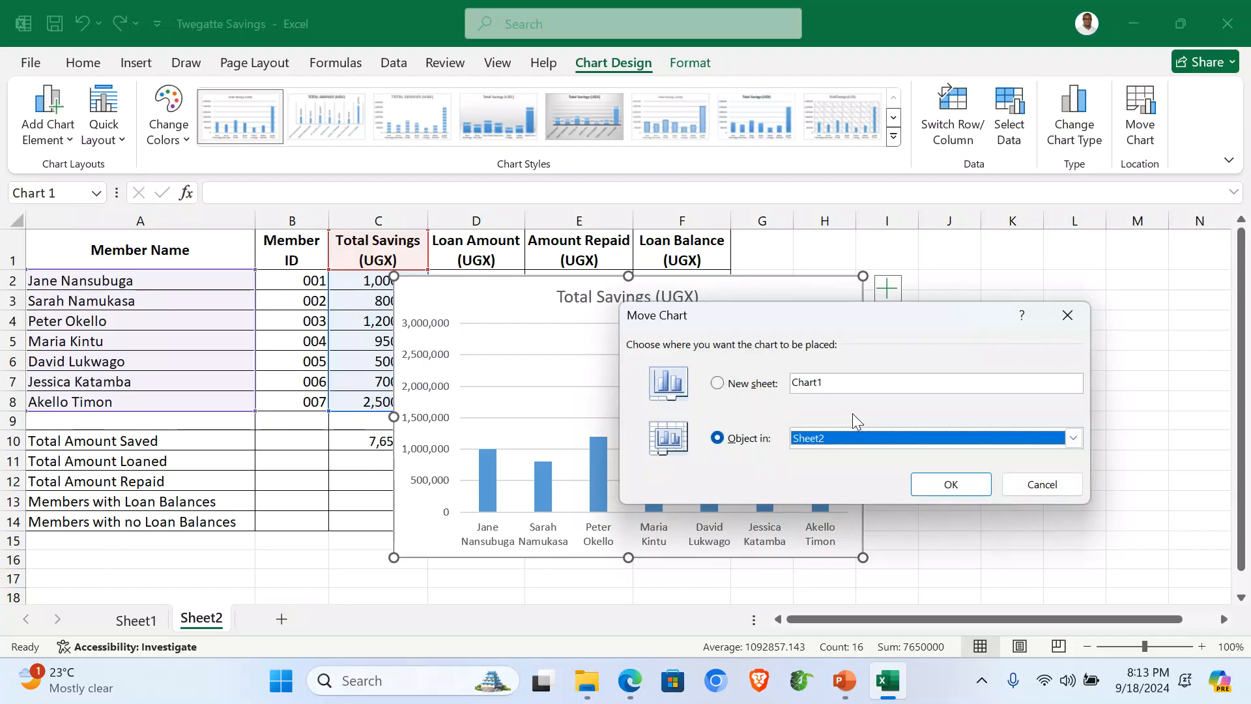
{"action": "left_click", "coordinate": [722, 385]}
{"action": "left_click", "coordinate": [845, 382]}
{"action": "double_click", "coordinate": [813, 383]}
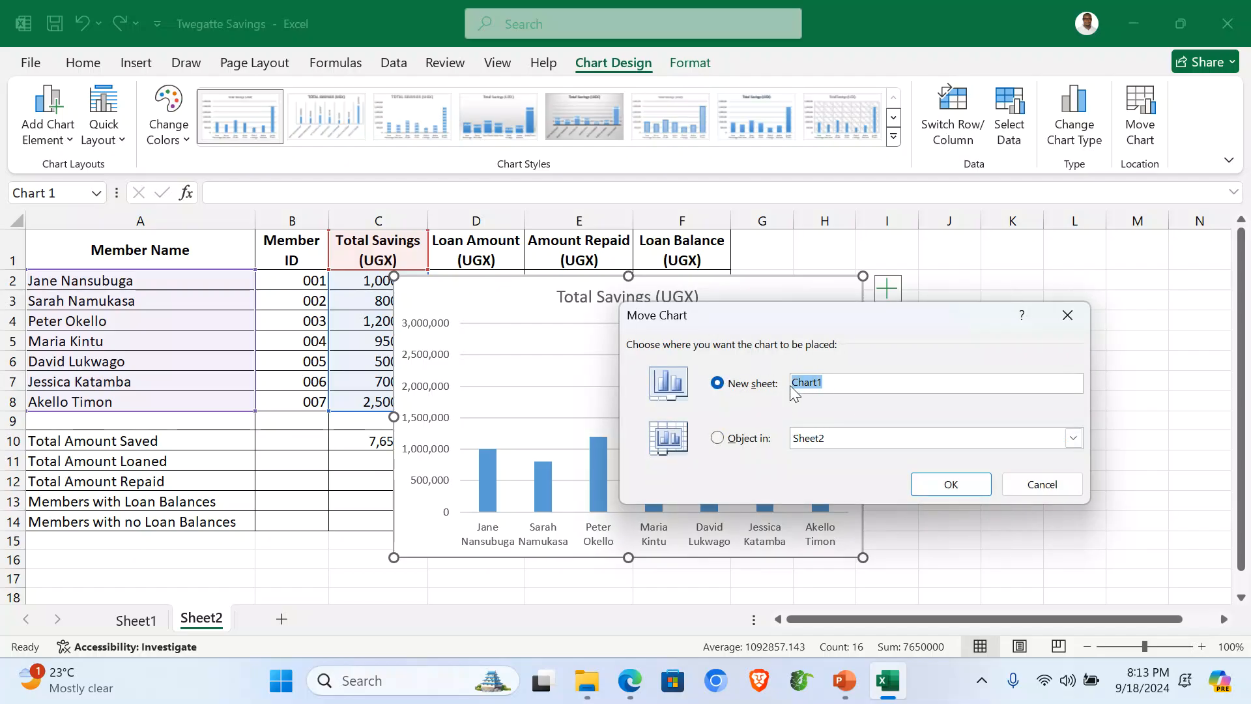
{"action": "type", "text": "c"}
{"action": "type", "text": "C"}
{"action": "type", "text": "olumn Gra"}
{"action": "type", "text": "ph"}
{"action": "left_click", "coordinate": [950, 484]}
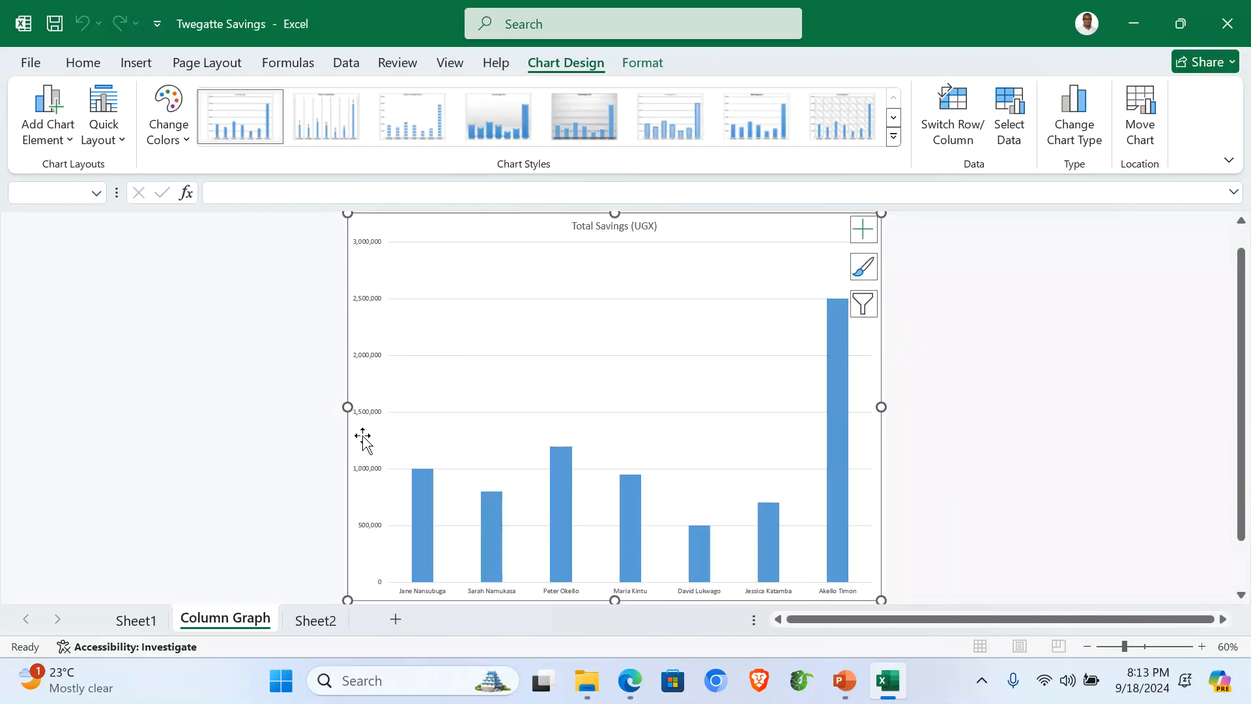
Step: Apply Quick Layout 9 and retitle the chart 'A COLUMN GRAPH SHOWING AMOUNT SAVED AGAINST NAMES'
{"action": "left_click", "coordinate": [124, 147]}
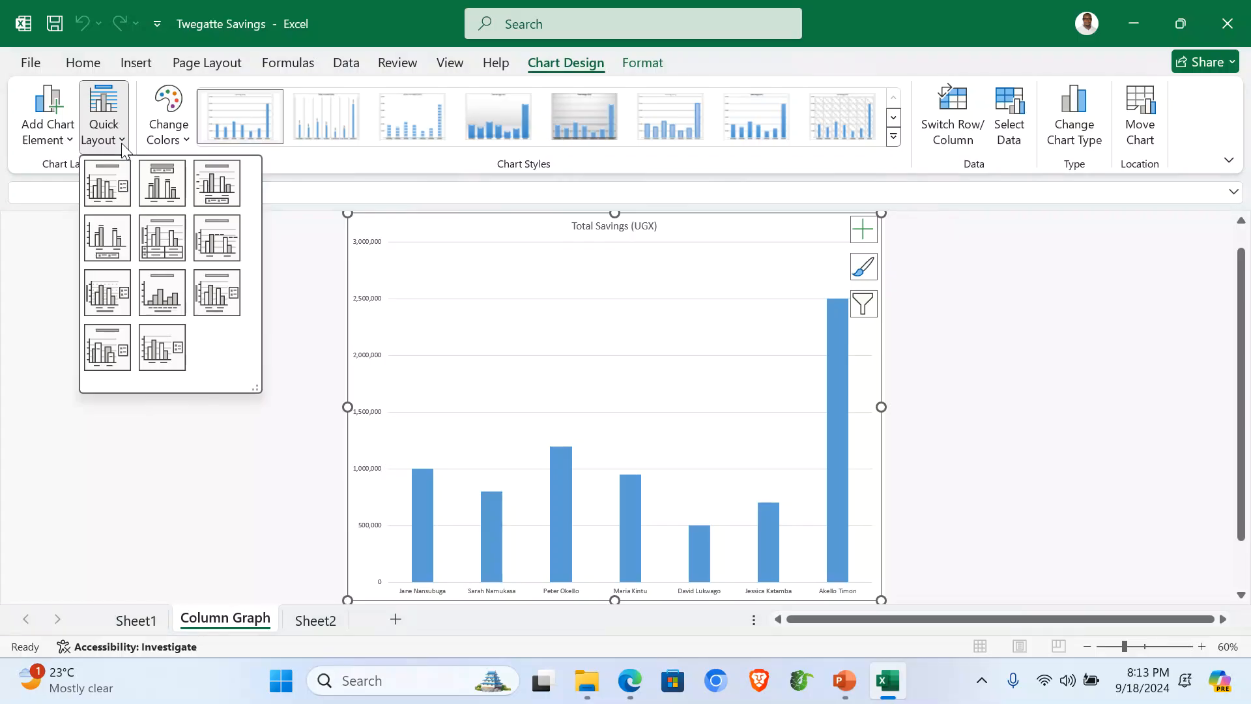
{"action": "left_click", "coordinate": [209, 293]}
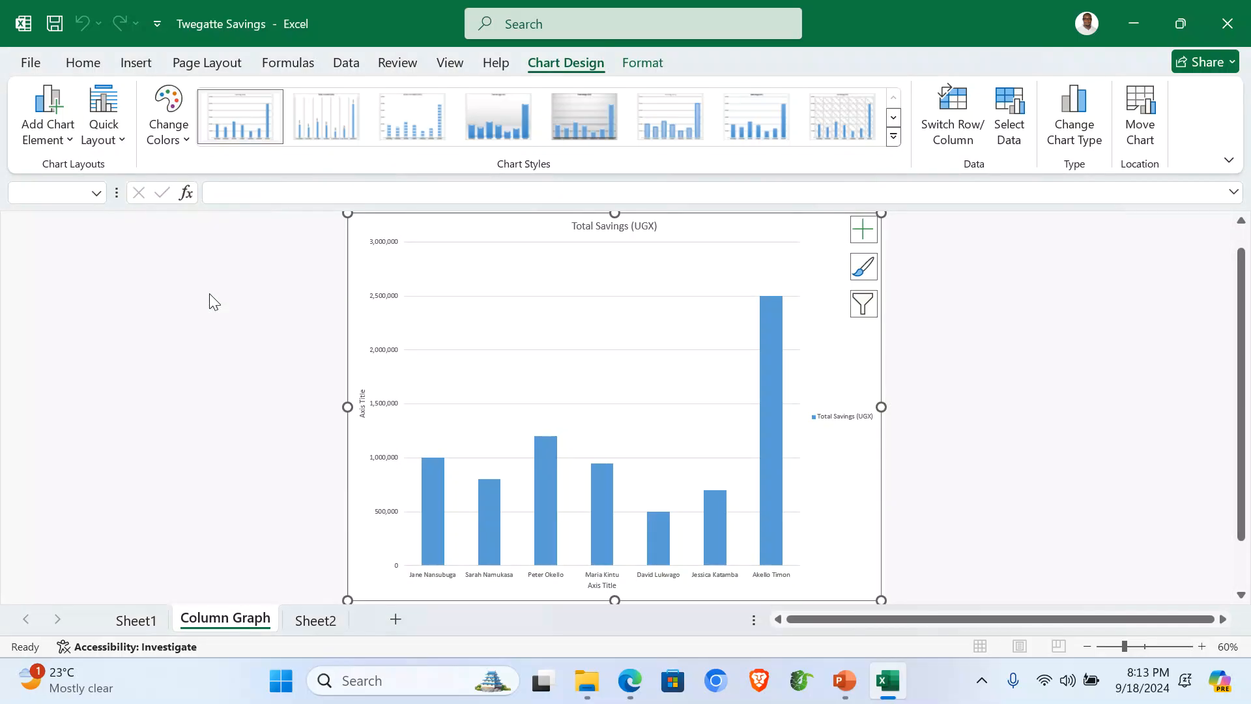
{"action": "left_click", "coordinate": [617, 226]}
{"action": "type", "text": "A"}
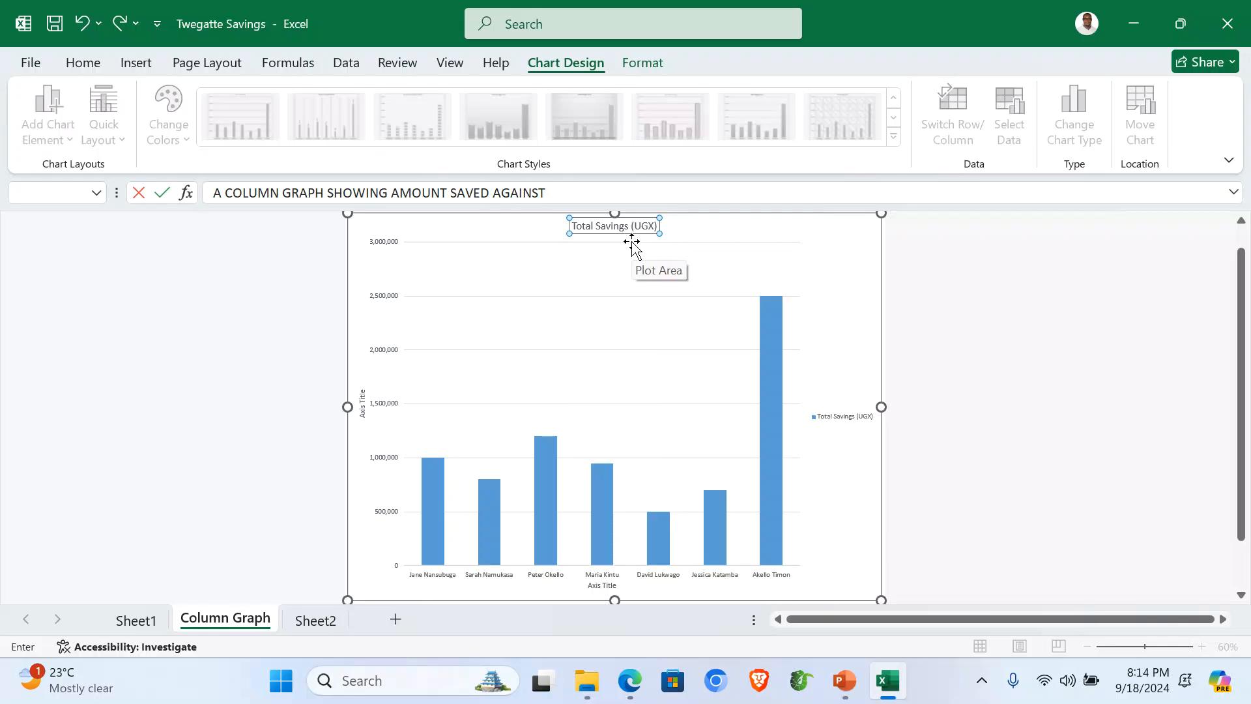
{"action": "key", "text": "Return"}
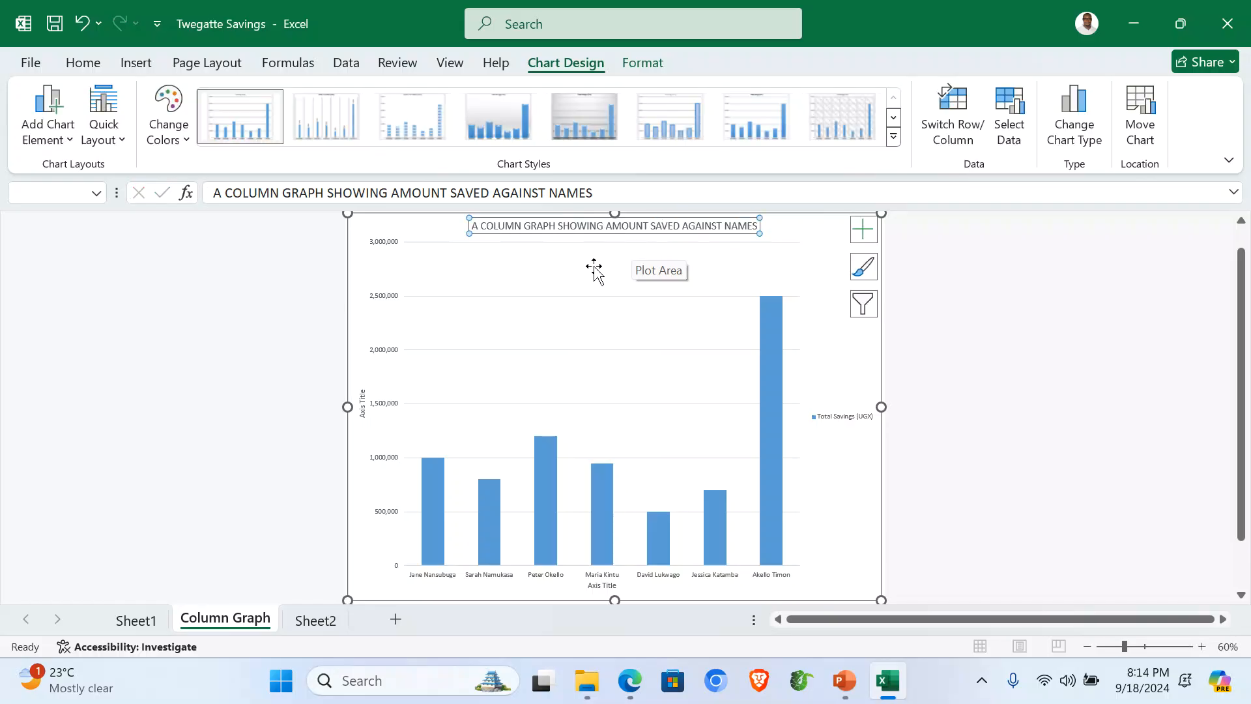
Step: Title the horizontal axis NAMES and the vertical axis AMOUNT
{"action": "left_click", "coordinate": [602, 586]}
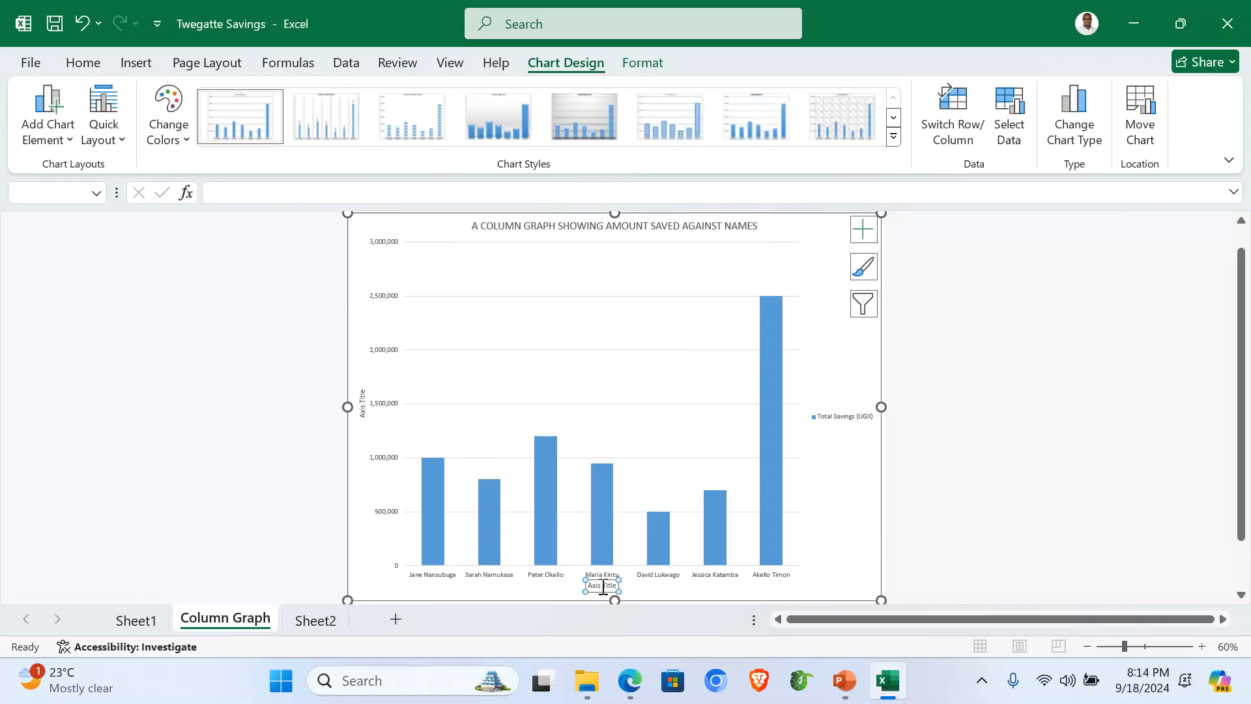
{"action": "mouse_move", "coordinate": [611, 562]}
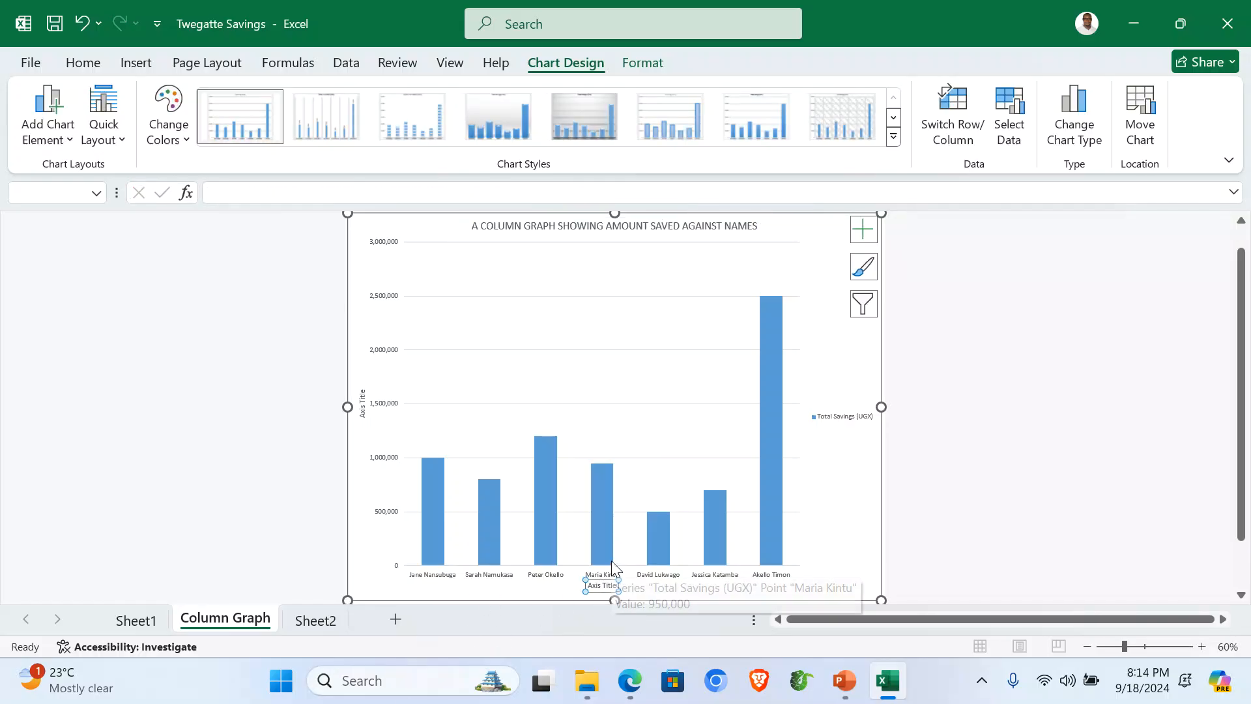
{"action": "type", "text": "NAME"}
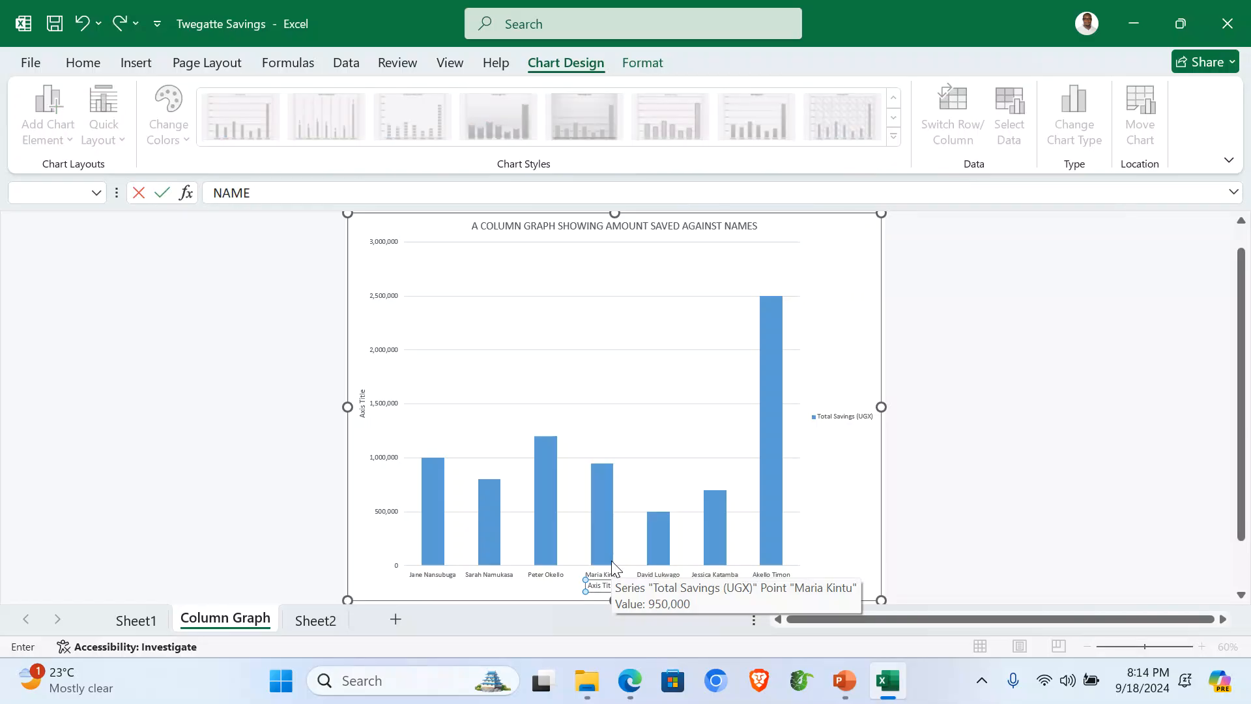
{"action": "key", "text": "Return"}
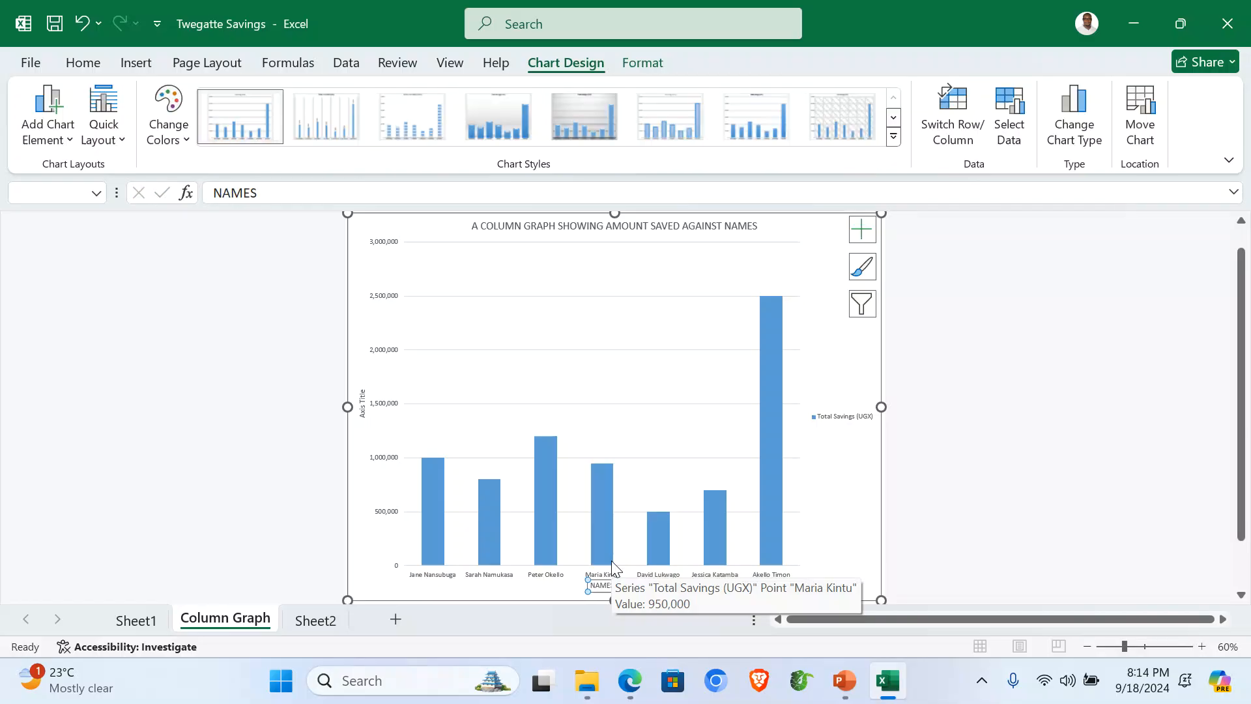
{"action": "left_click", "coordinate": [362, 409]}
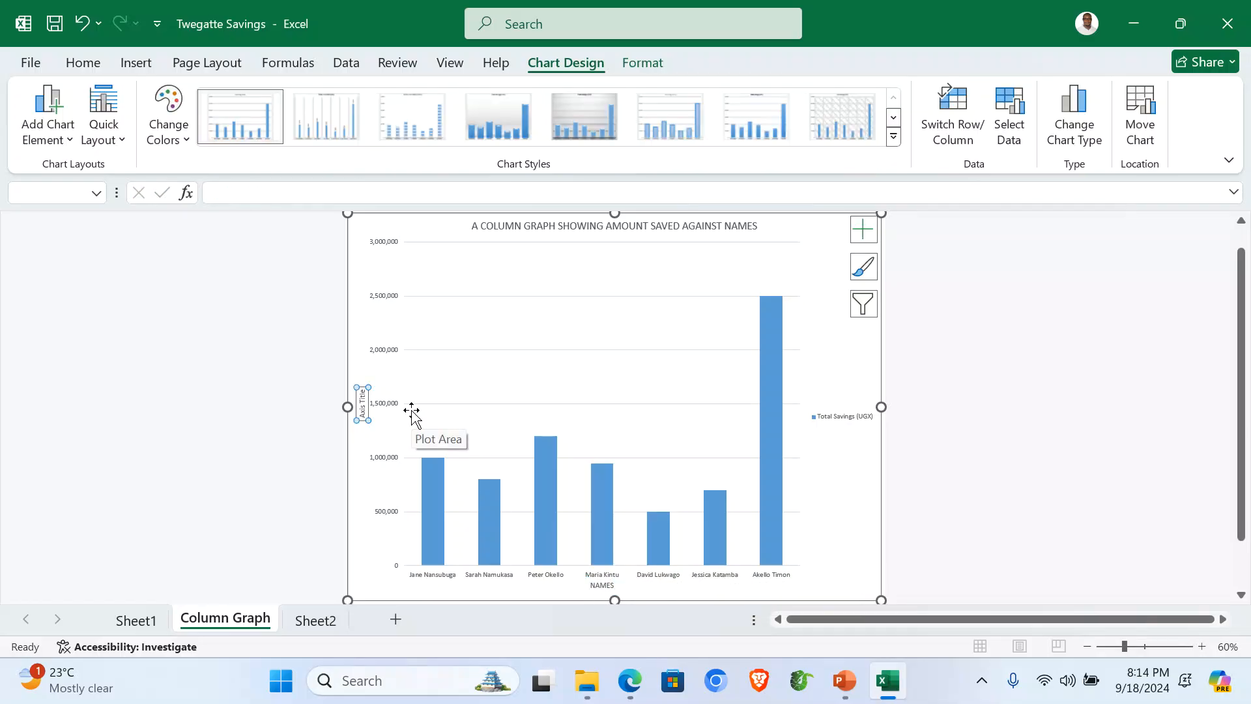
{"action": "type", "text": "AMOUNT"}
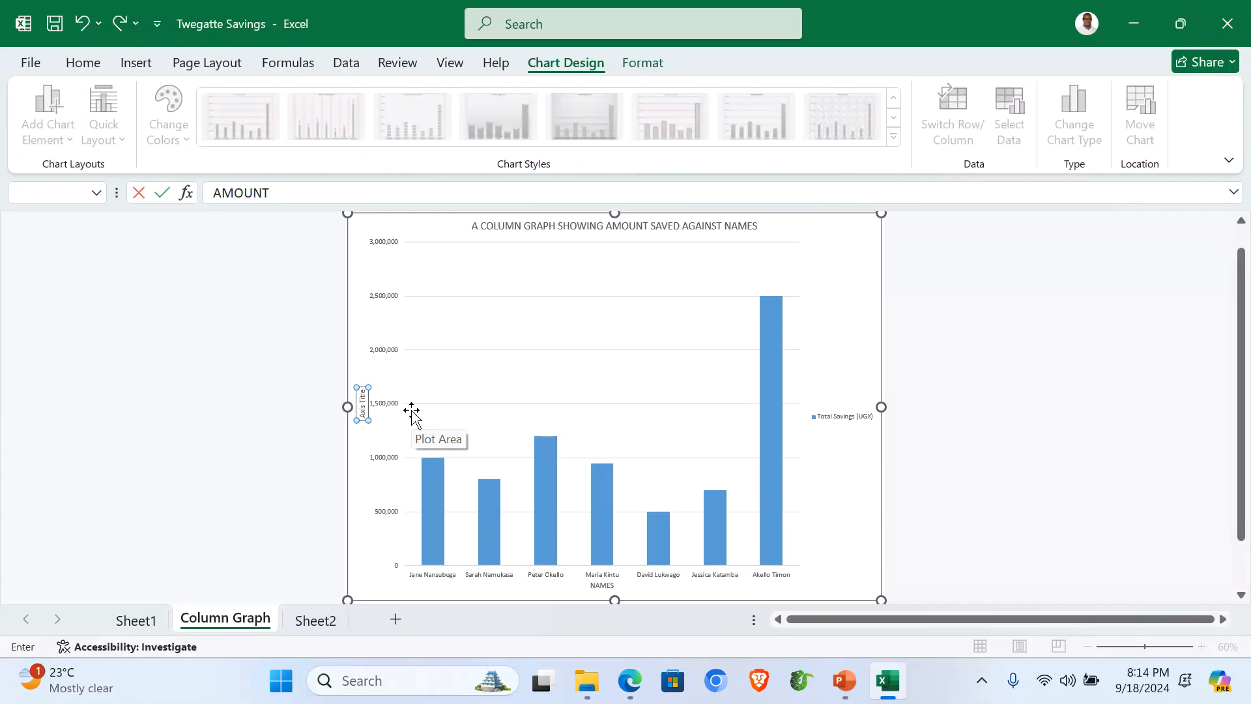
{"action": "key", "text": "Return"}
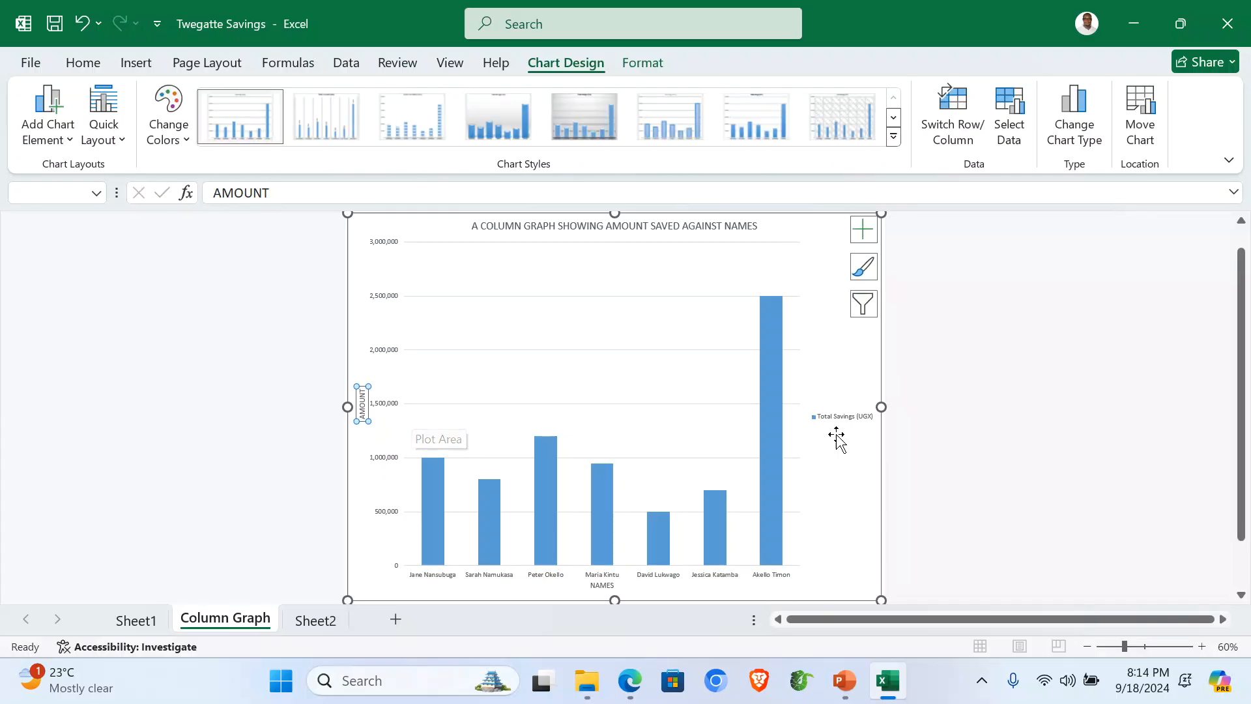
{"action": "left_click", "coordinate": [977, 443]}
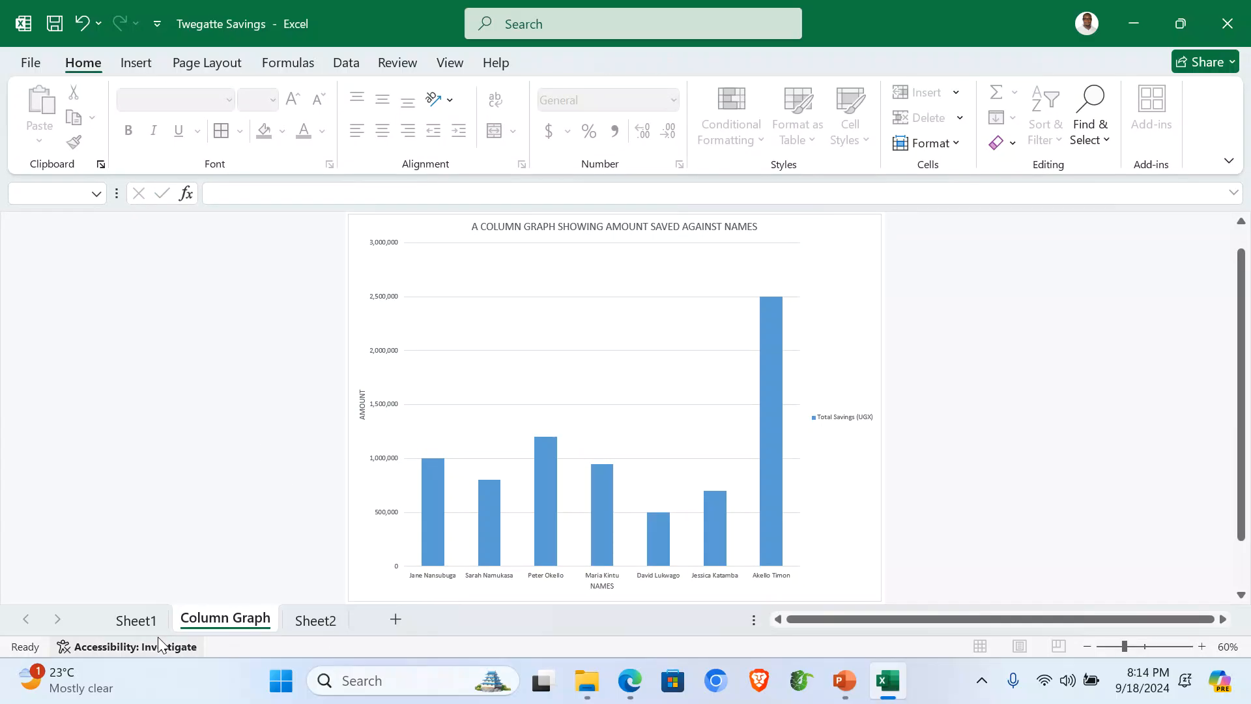
Step: Rename Sheet1 to 'Original'
{"action": "left_click", "coordinate": [139, 627]}
{"action": "left_click", "coordinate": [124, 521]}
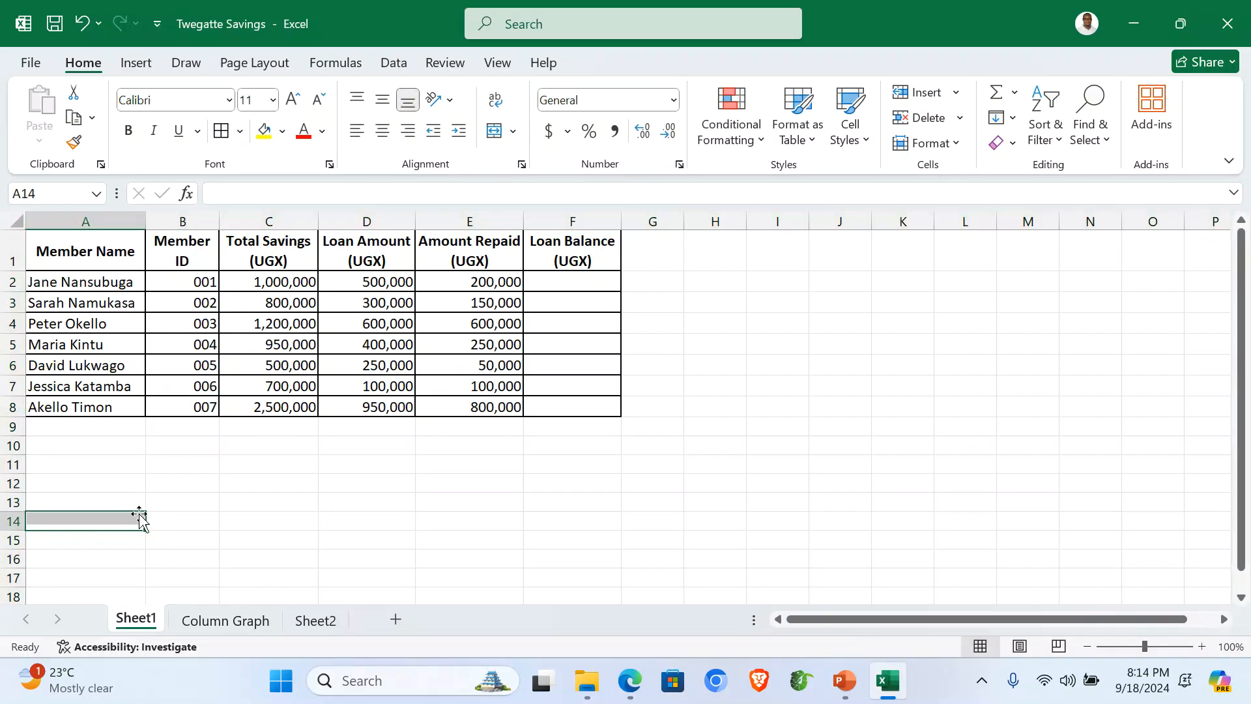
{"action": "right_click", "coordinate": [136, 625]}
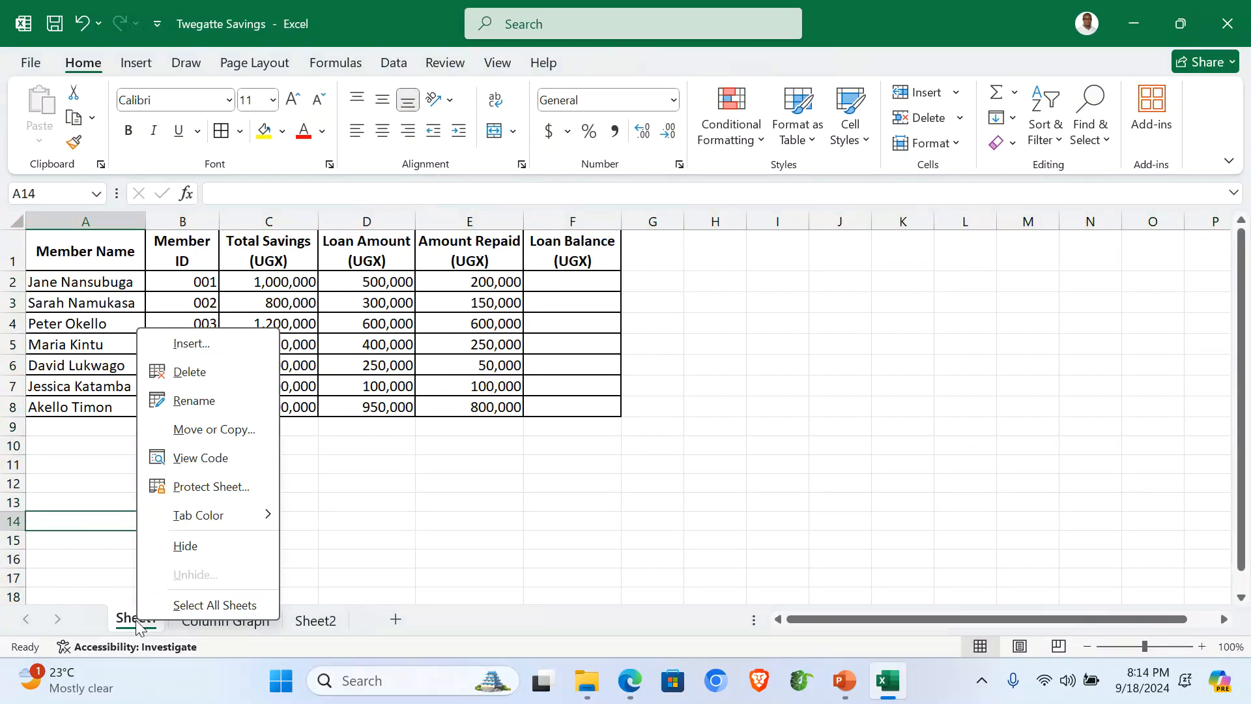
{"action": "left_click", "coordinate": [211, 399]}
{"action": "type", "text": "Origina"}
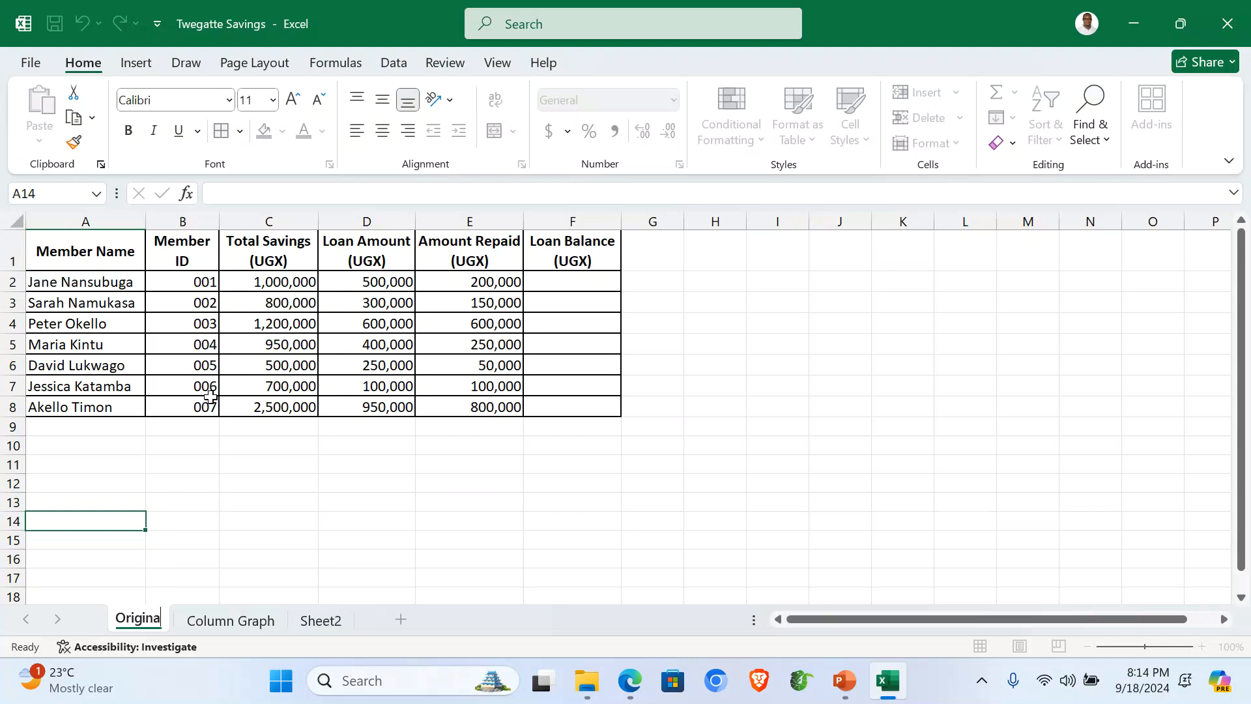
{"action": "type", "text": "l"}
{"action": "key", "text": "Return"}
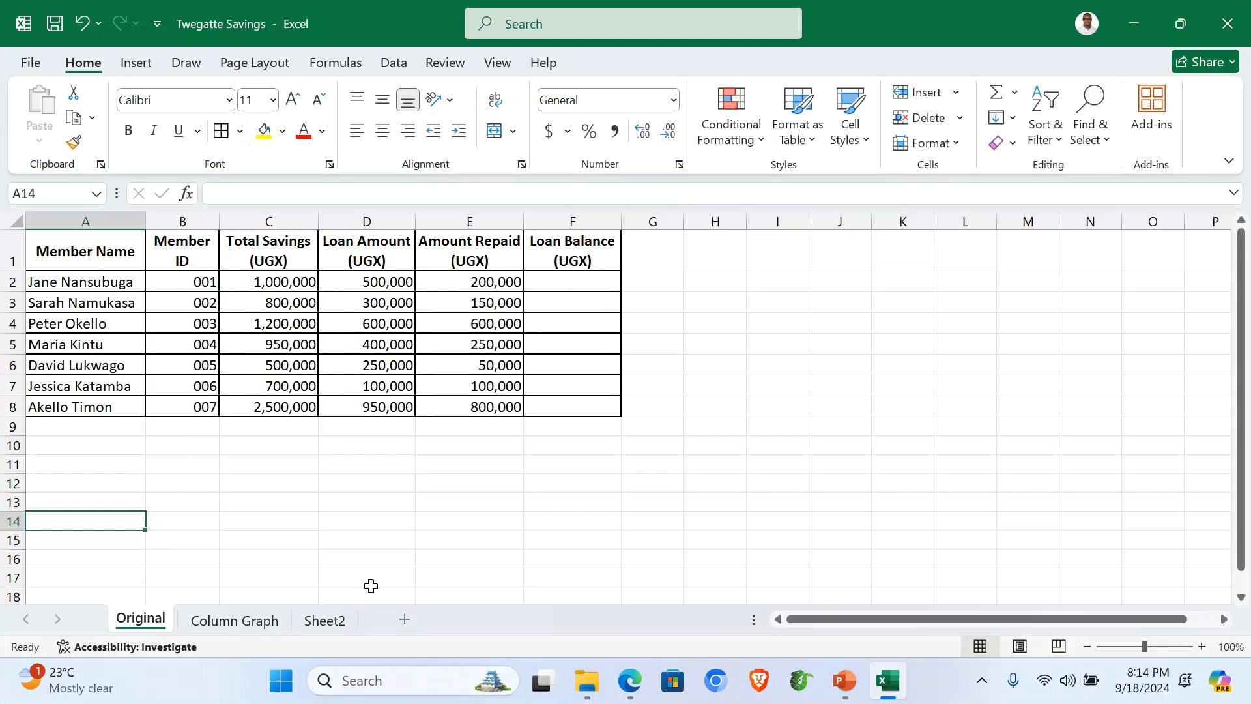
Step: Rename Sheet2 to 'Computed', check the other sheets, and return to Computed
{"action": "left_click", "coordinate": [335, 622]}
{"action": "right_click", "coordinate": [323, 624]}
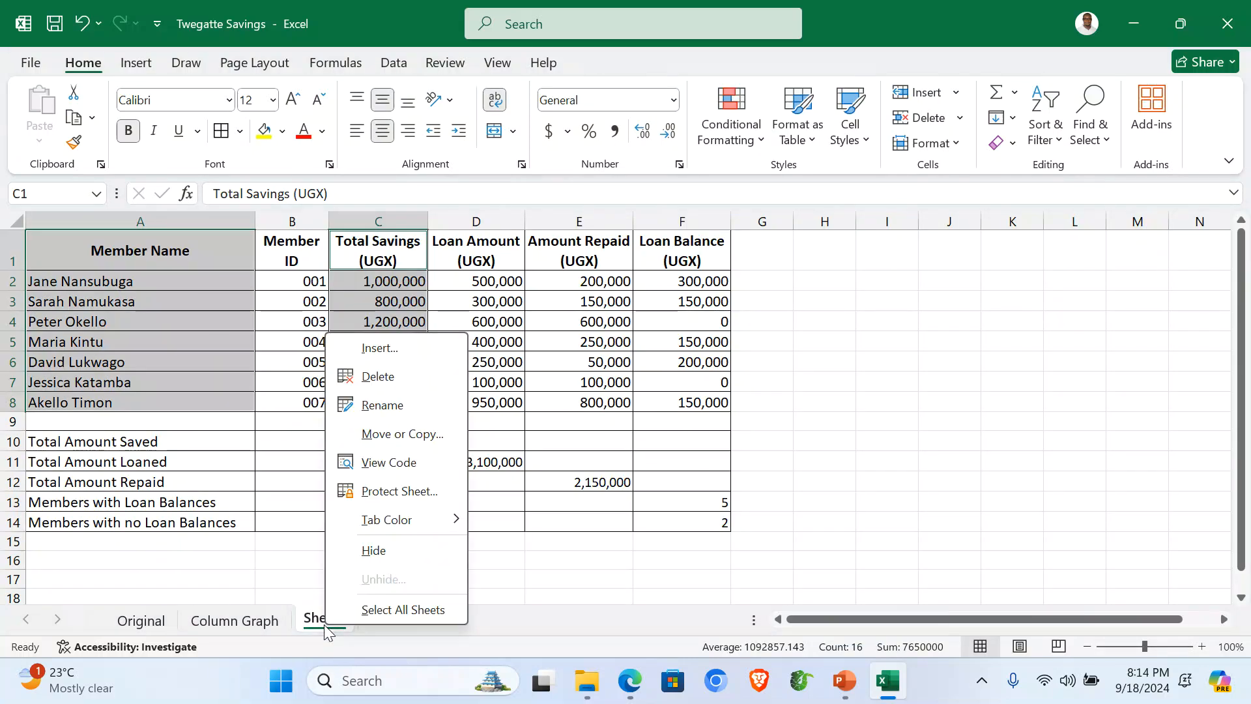
{"action": "key", "text": "Escape"}
{"action": "left_click", "coordinate": [385, 405]}
{"action": "type", "text": "C"}
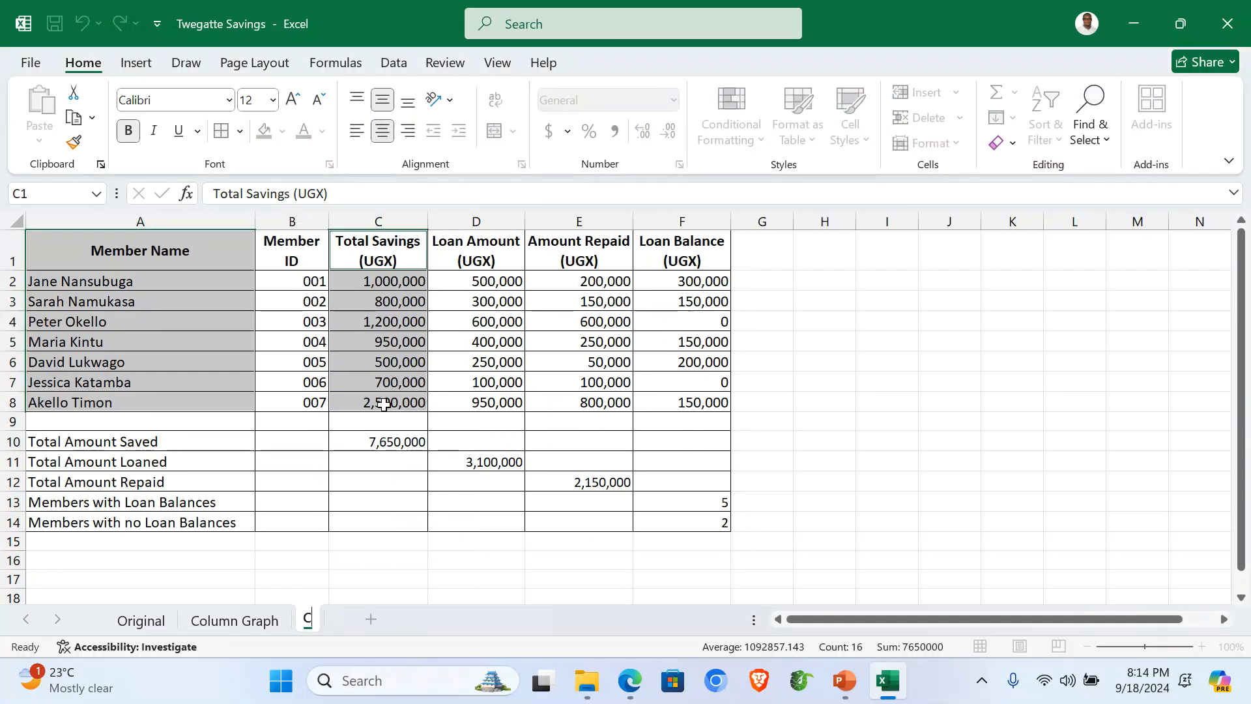
{"action": "type", "text": "omputed"}
{"action": "key", "text": "Return"}
{"action": "left_click", "coordinate": [237, 622]}
{"action": "left_click", "coordinate": [140, 620]}
{"action": "left_click", "coordinate": [341, 617]}
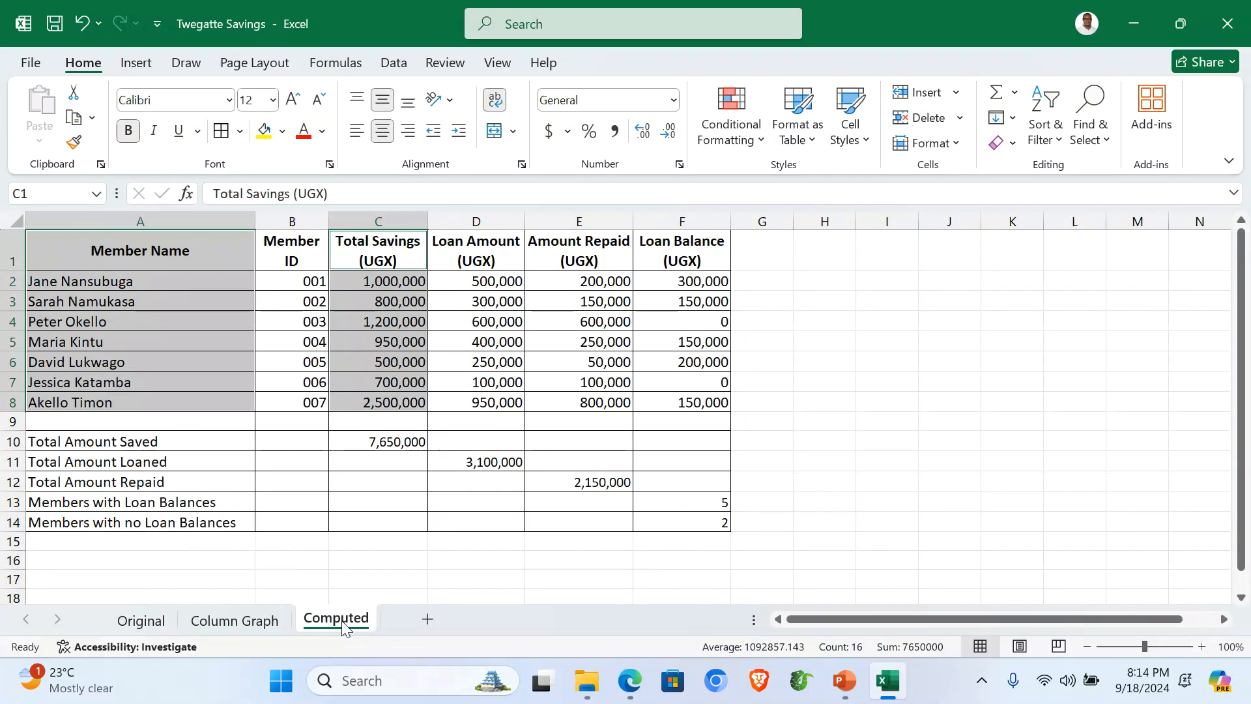
{"action": "left_click", "coordinate": [268, 567]}
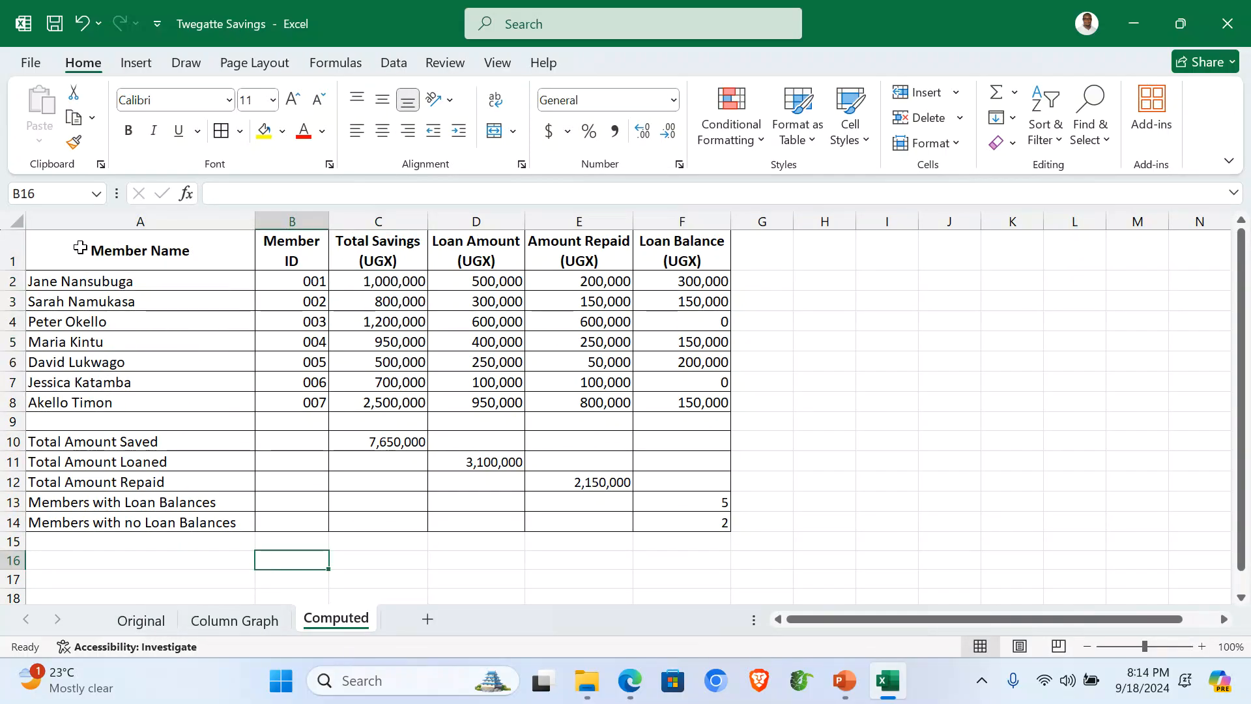
Step: Shade table A1:F14 with a Red-Yellow-Green colour scale and zoom the sheet to 110%
{"action": "left_click_drag", "start_coordinate": [62, 245], "coordinate": [690, 524]}
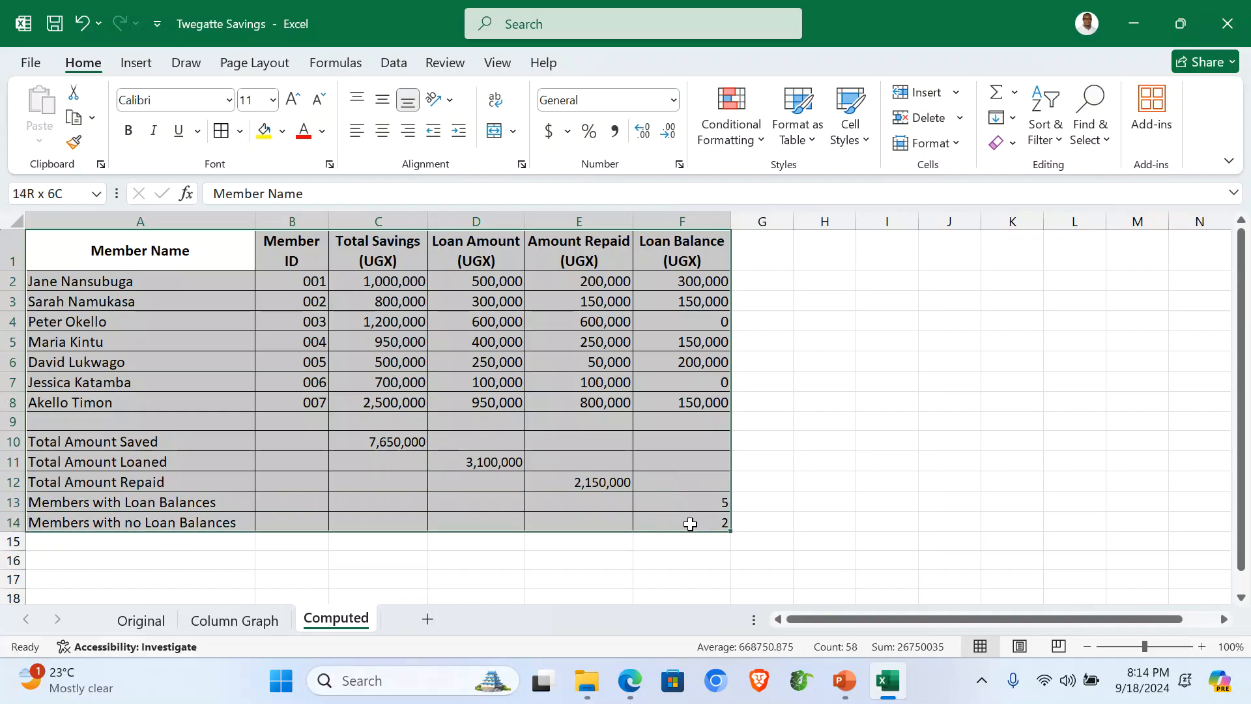
{"action": "left_click", "coordinate": [759, 148]}
{"action": "mouse_move", "coordinate": [839, 297]}
{"action": "left_click", "coordinate": [924, 294]}
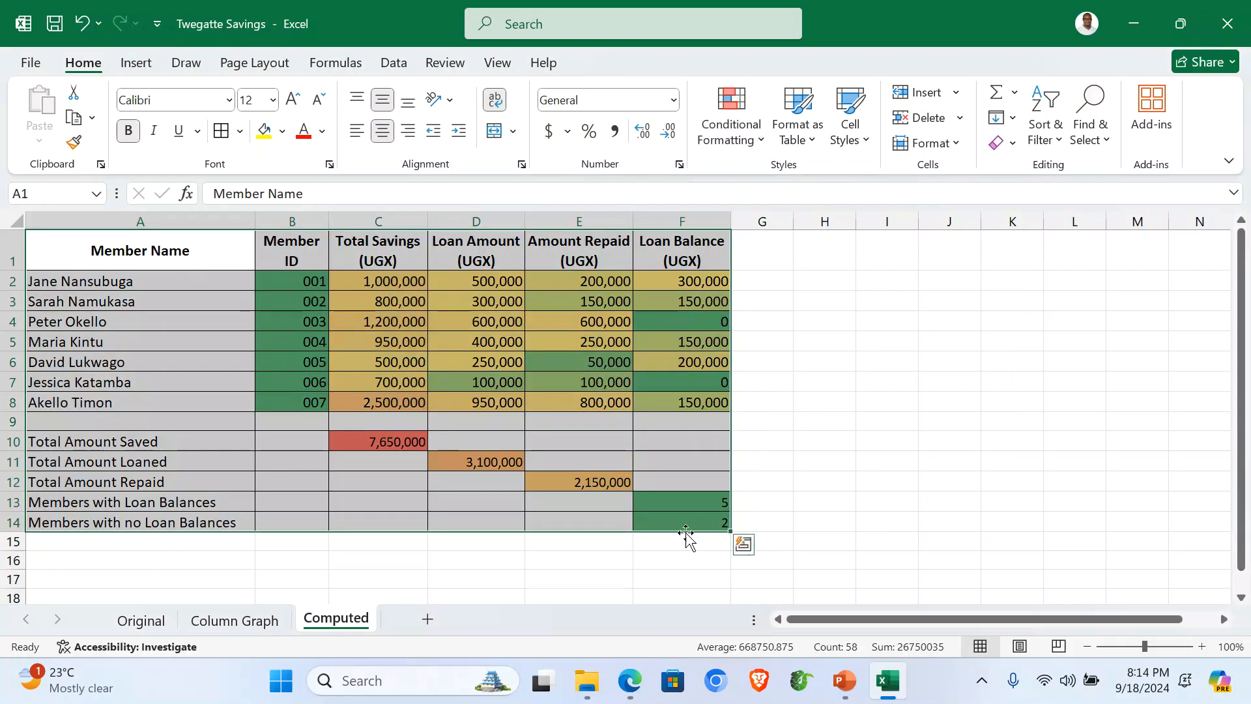
{"action": "left_click", "coordinate": [525, 555]}
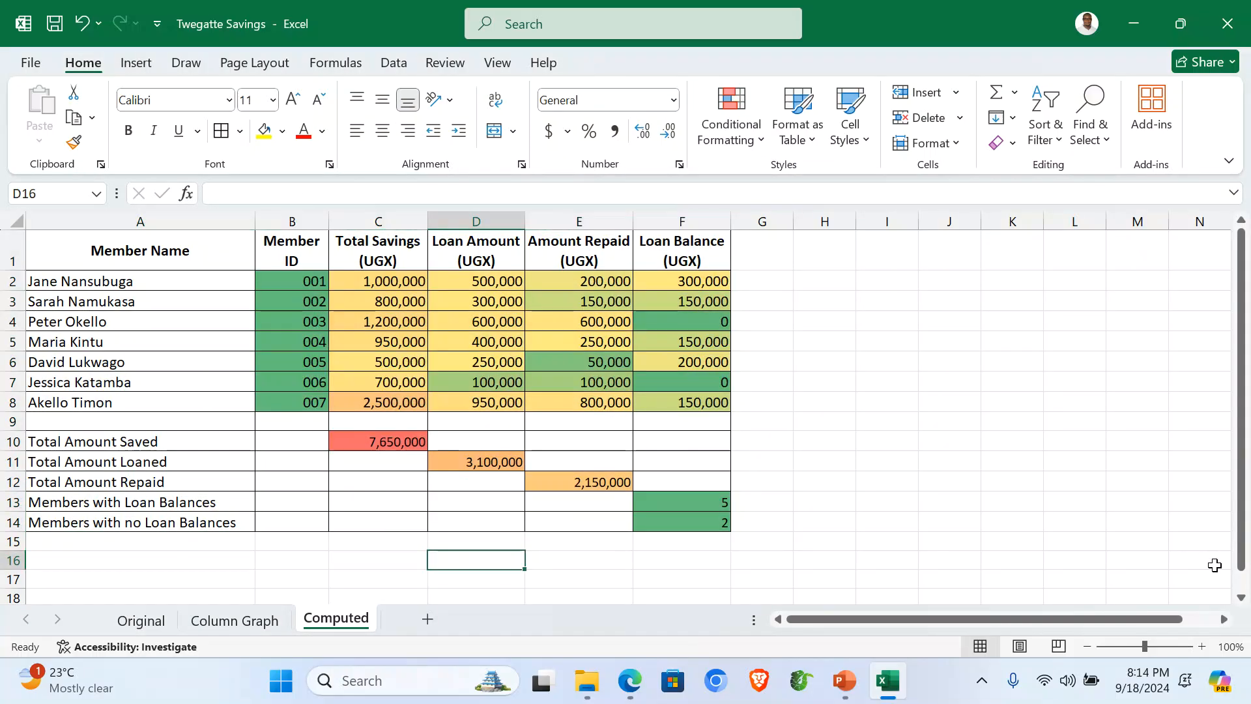
{"action": "left_click", "coordinate": [1202, 647]}
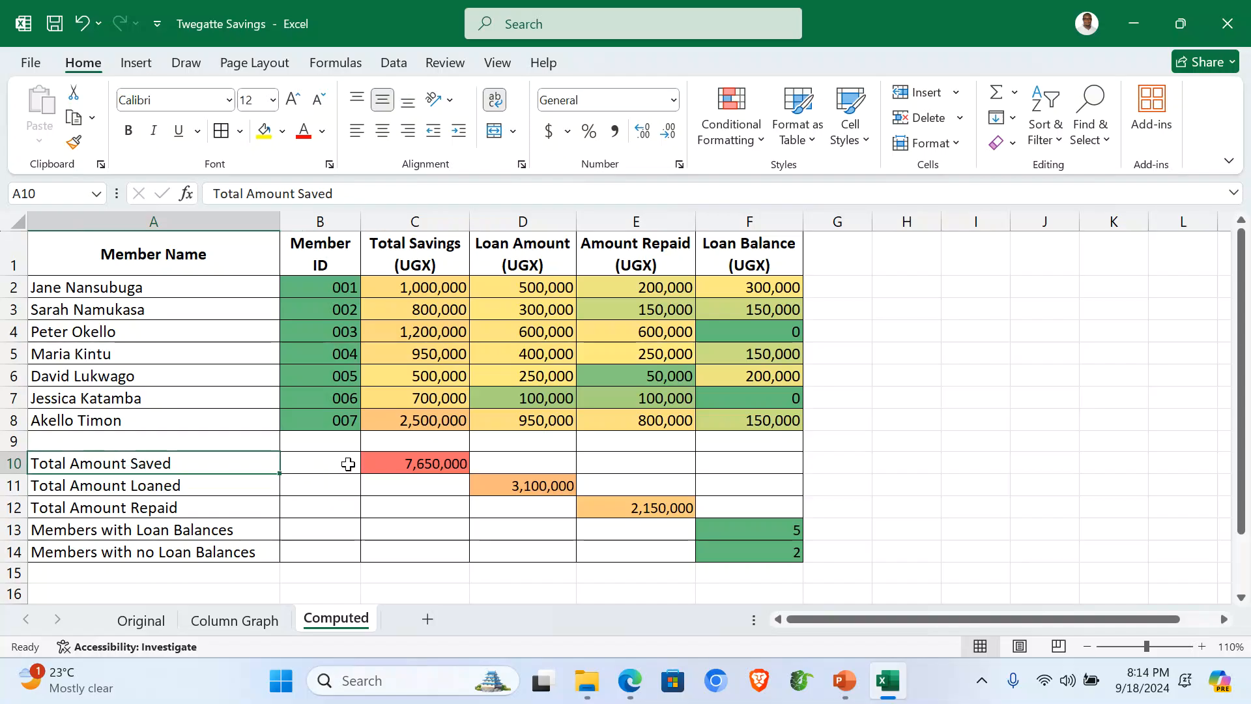
{"action": "left_click", "coordinate": [135, 63]}
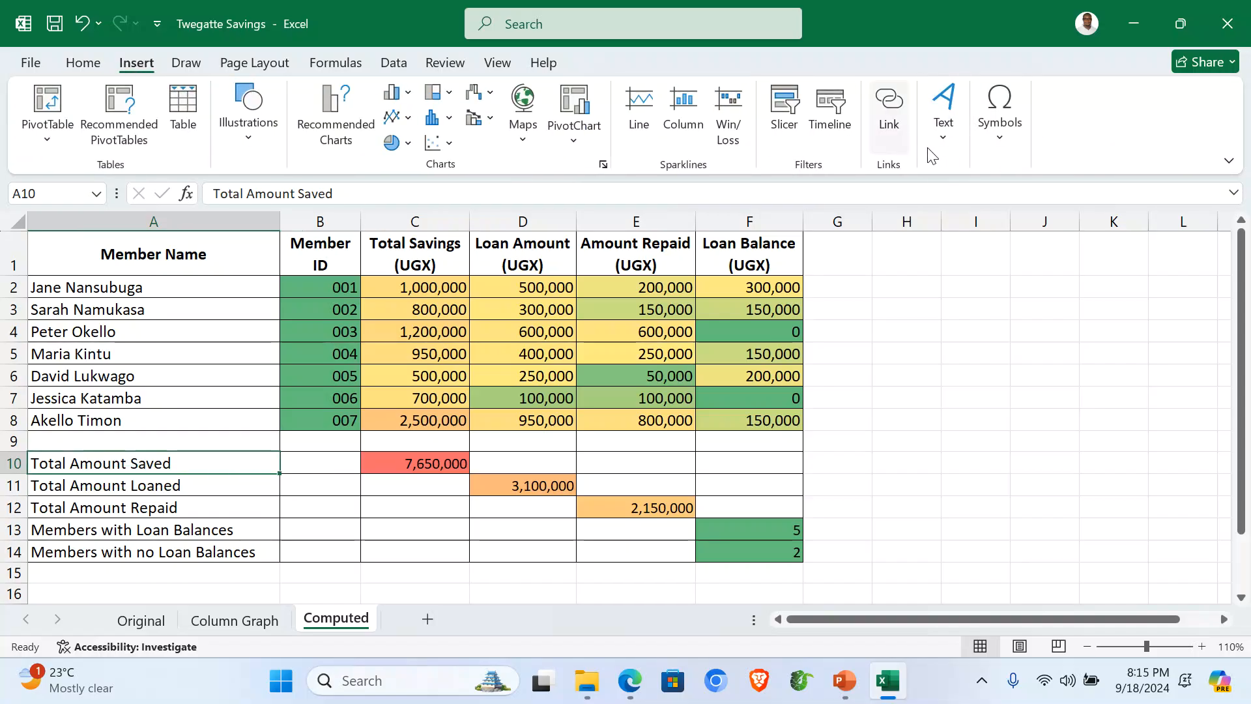
Step: Put the author's name in the centre page header and 001 in the footer
{"action": "left_click", "coordinate": [951, 141]}
{"action": "left_click", "coordinate": [989, 202]}
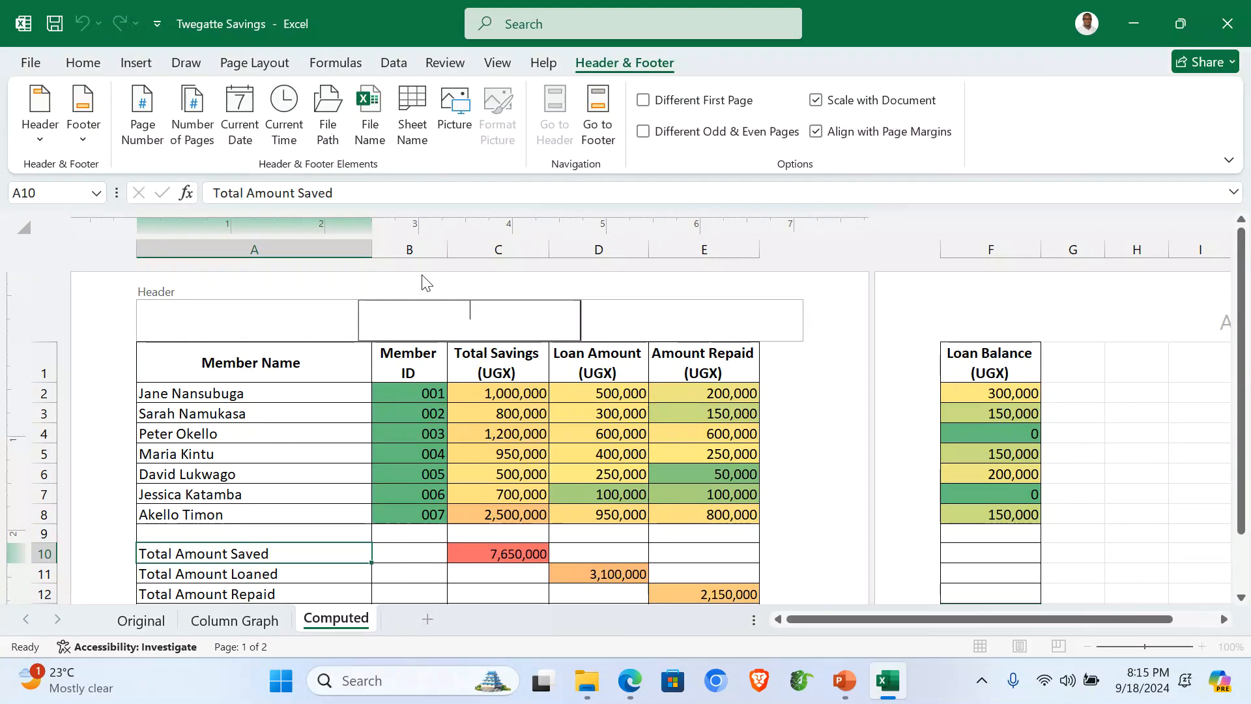
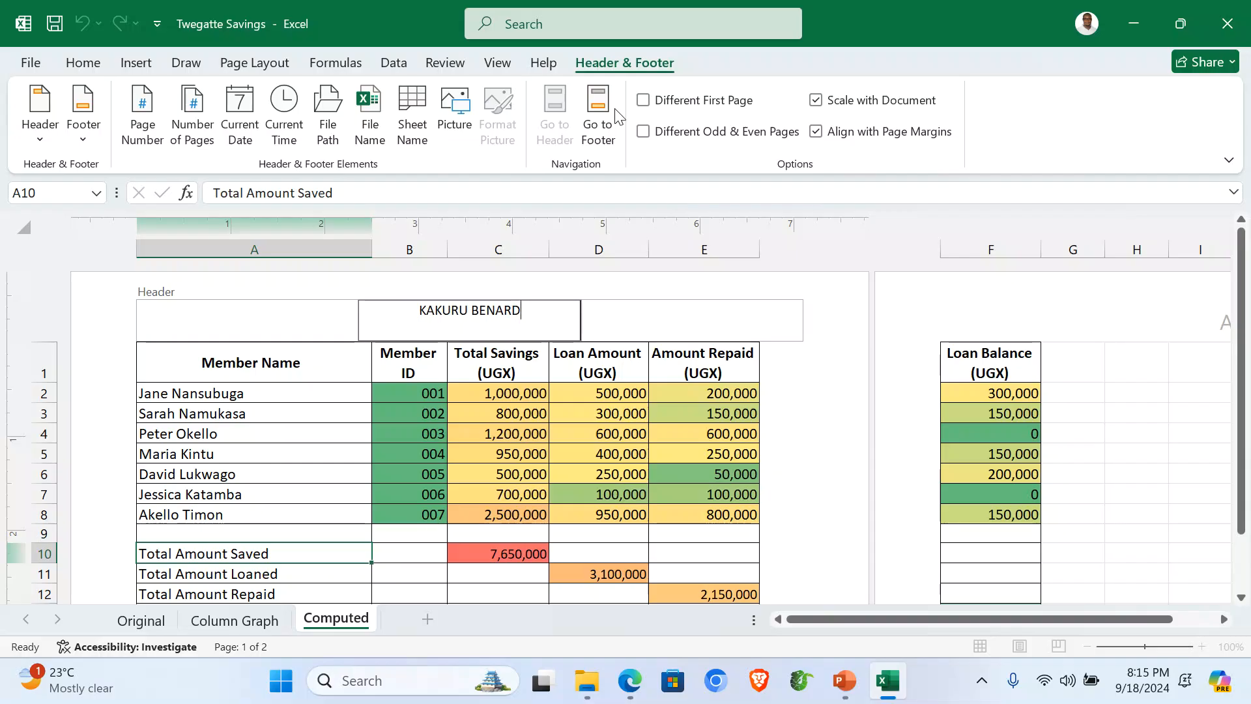
{"action": "left_click", "coordinate": [598, 114]}
{"action": "type", "text": "001"}
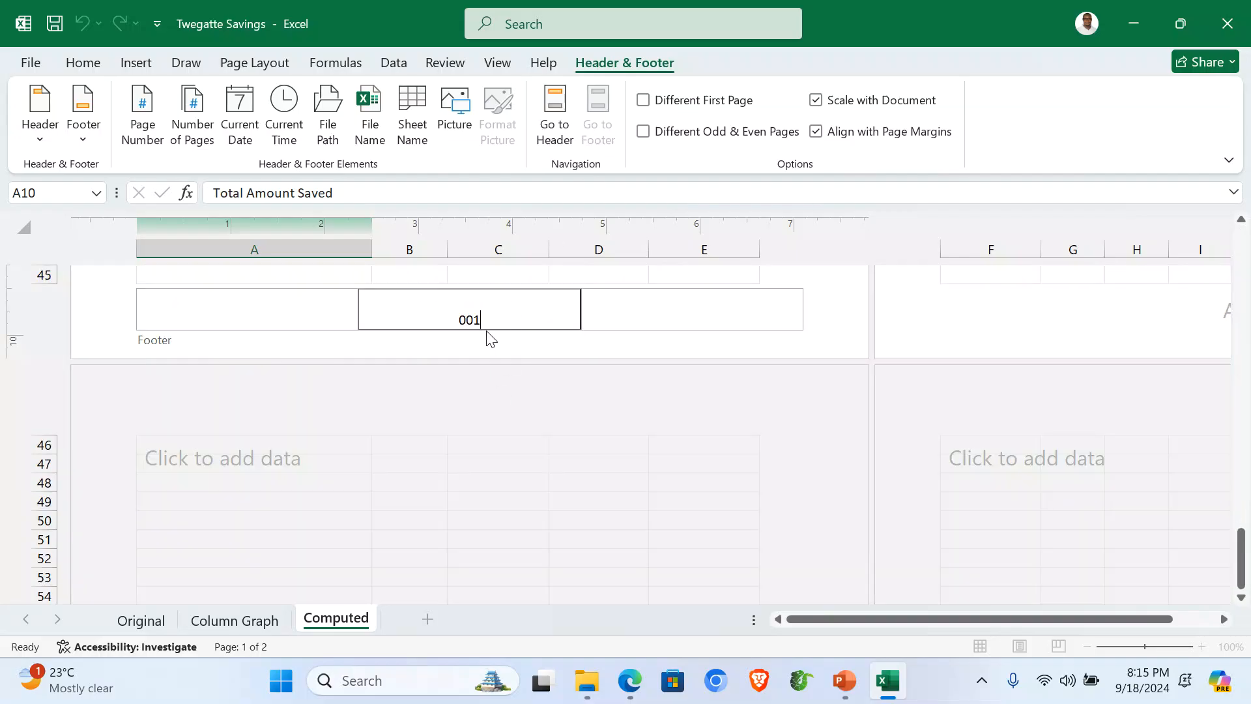
{"action": "left_click", "coordinate": [555, 114]}
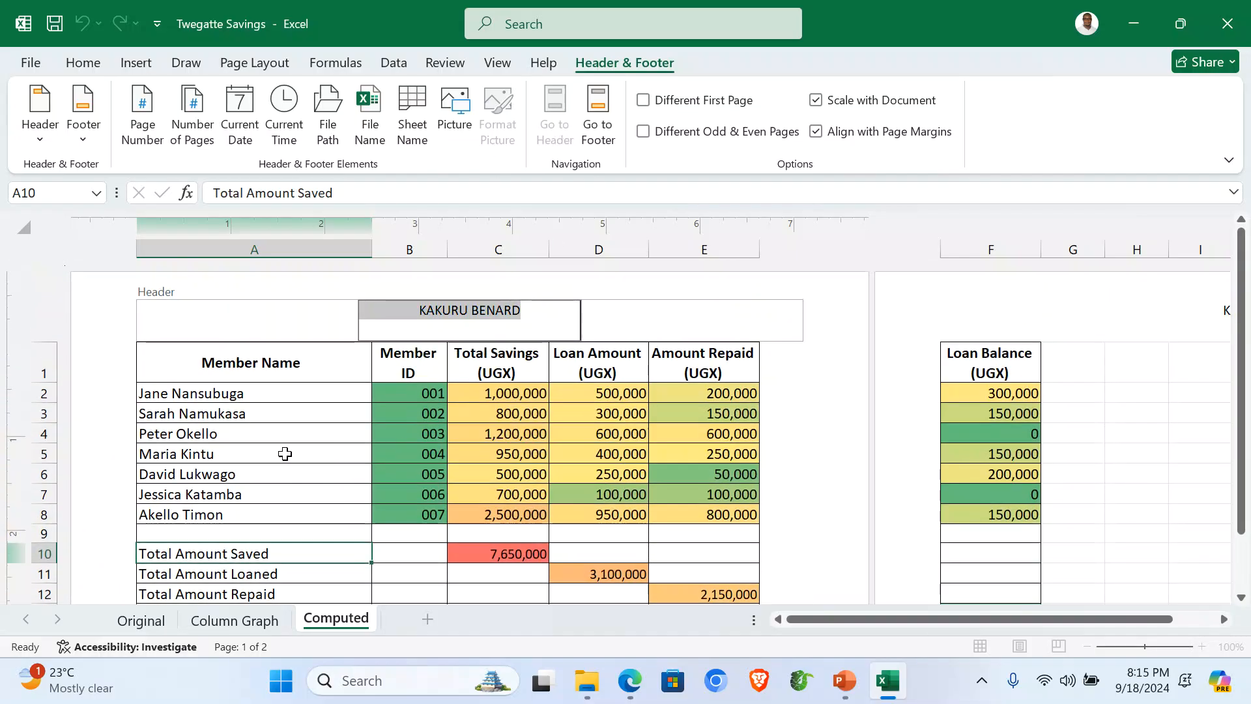
{"action": "left_click", "coordinate": [285, 454]}
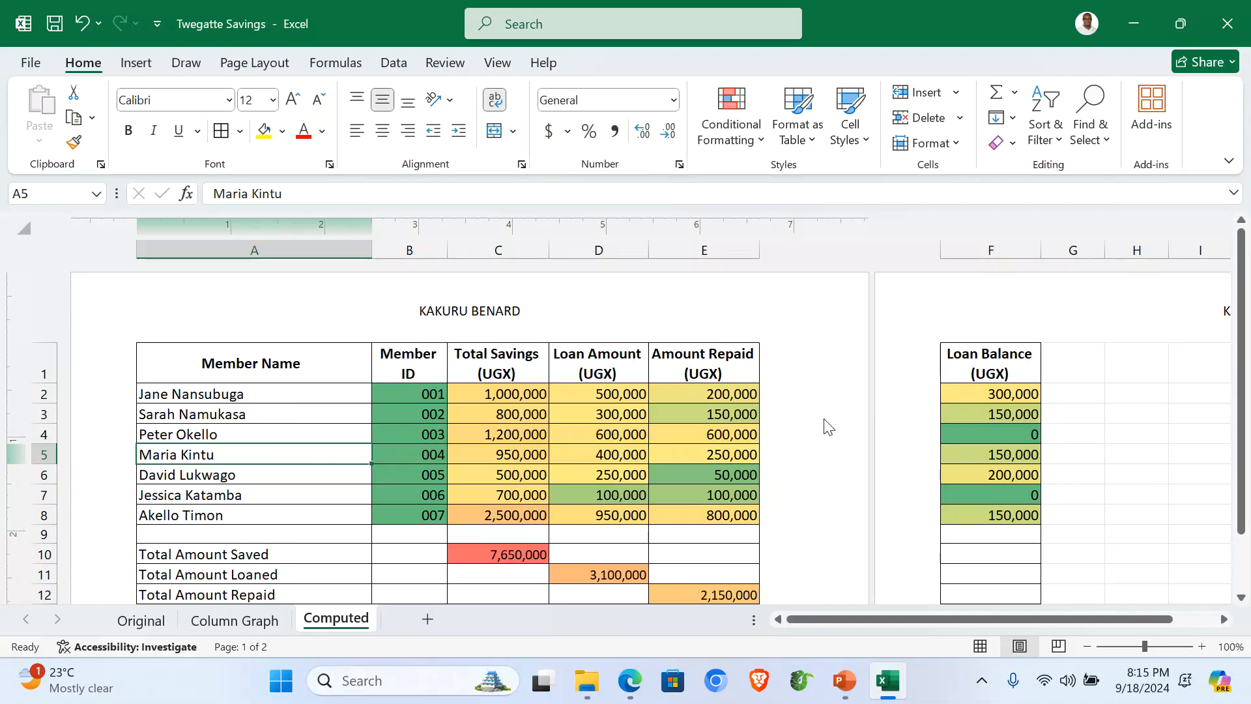
Step: Set the Computed sheet to landscape orientation and open the print preview
{"action": "left_click", "coordinate": [255, 68]}
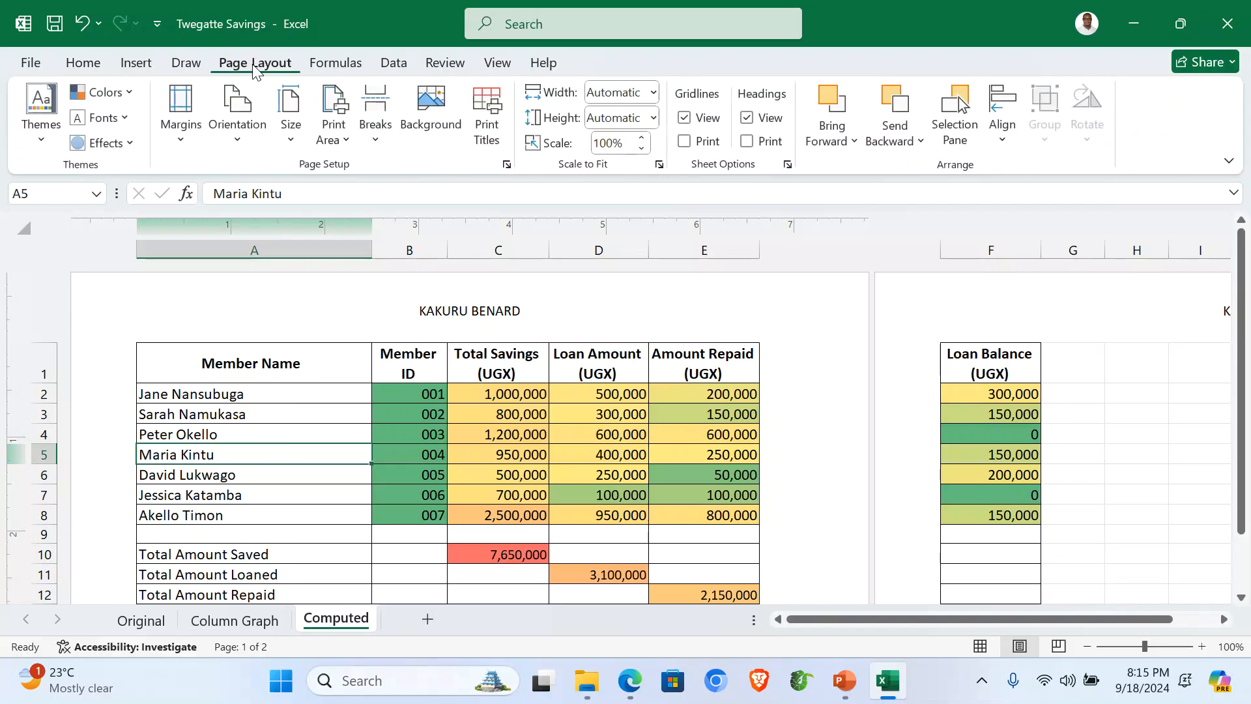
{"action": "left_click", "coordinate": [238, 114]}
{"action": "left_click", "coordinate": [281, 219]}
{"action": "scroll", "coordinate": [675, 446], "scroll_direction": "down", "scroll_amount": 3}
{"action": "scroll", "coordinate": [637, 441], "scroll_direction": "up", "scroll_amount": 3}
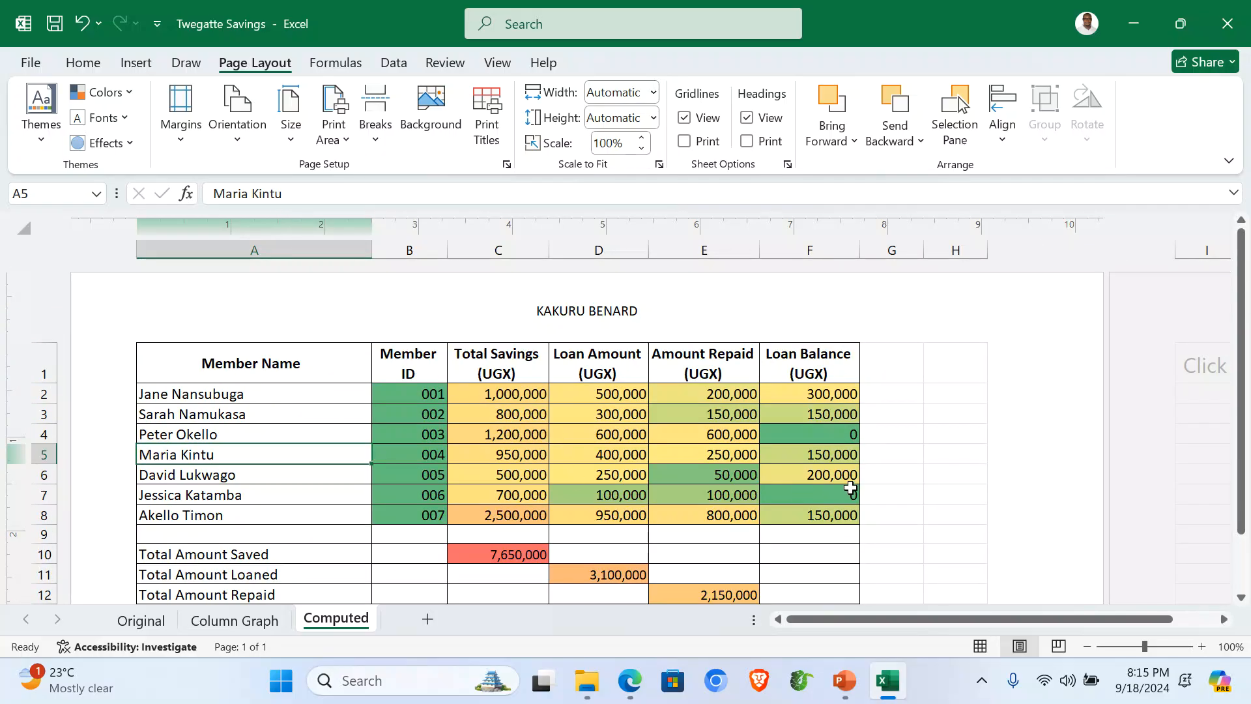
{"action": "left_click", "coordinate": [342, 519]}
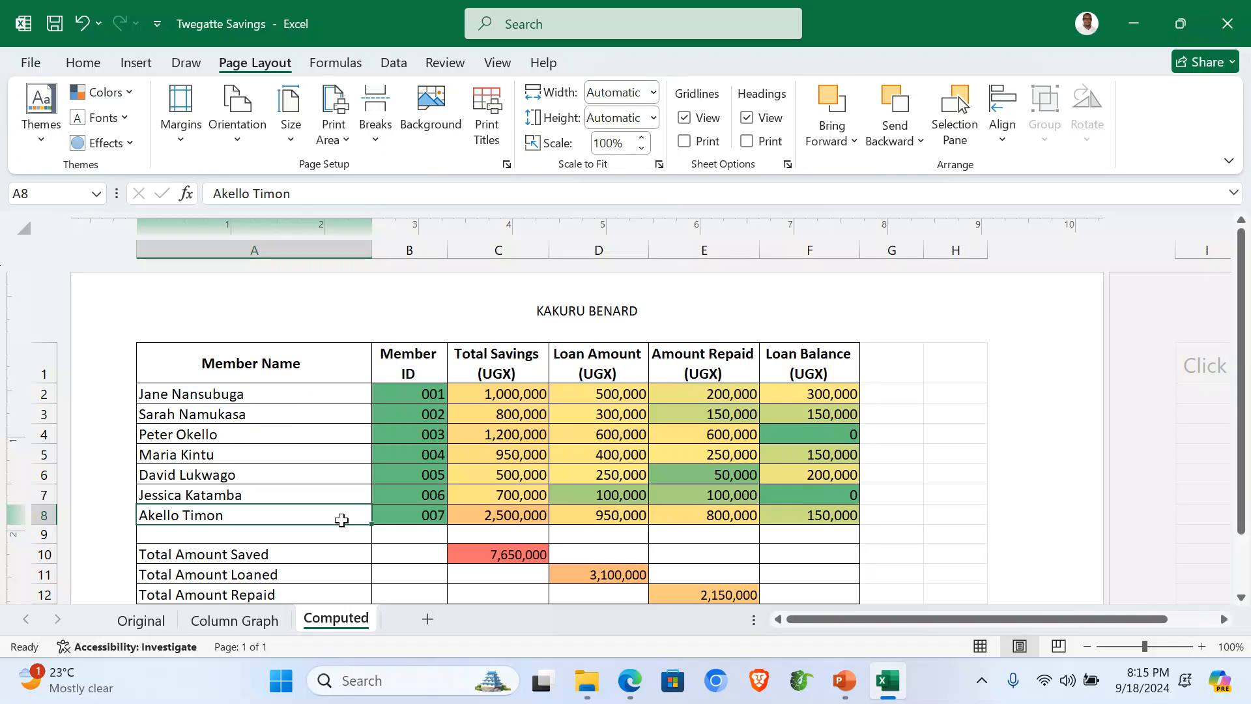
{"action": "key", "text": "ctrl+p"}
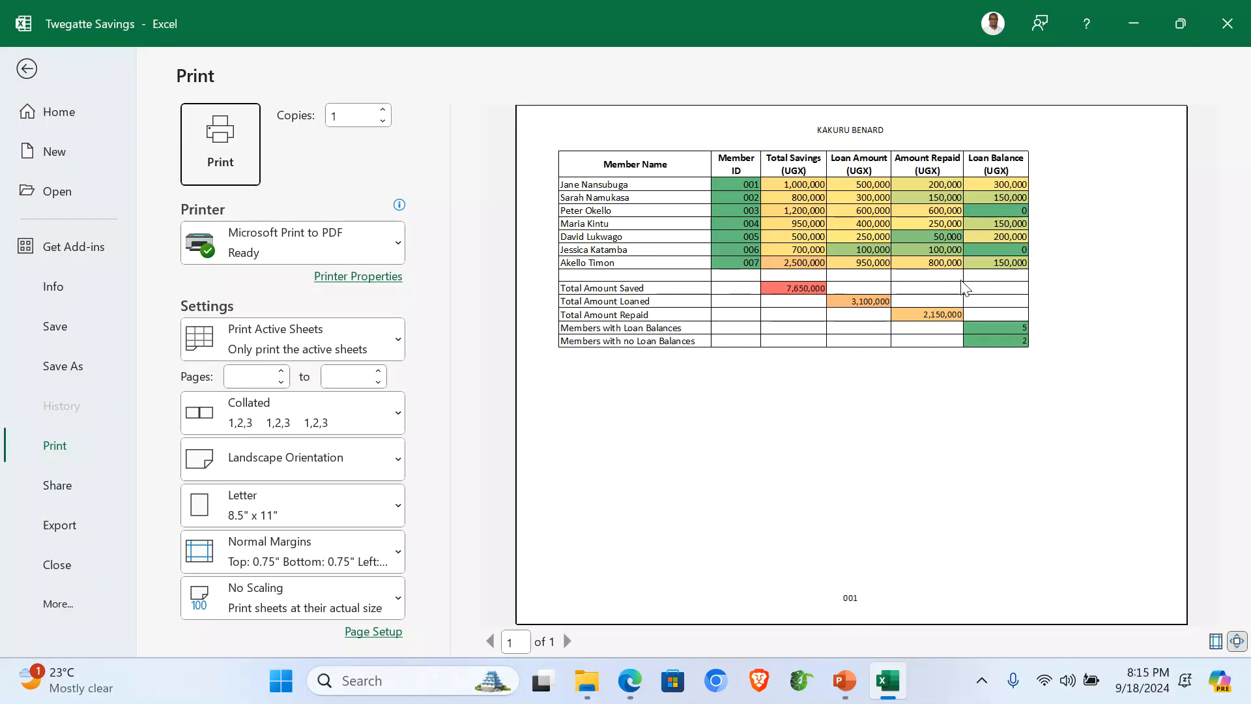
Step: Set the paper size to A4 and leave the print preview
{"action": "left_click", "coordinate": [297, 512]}
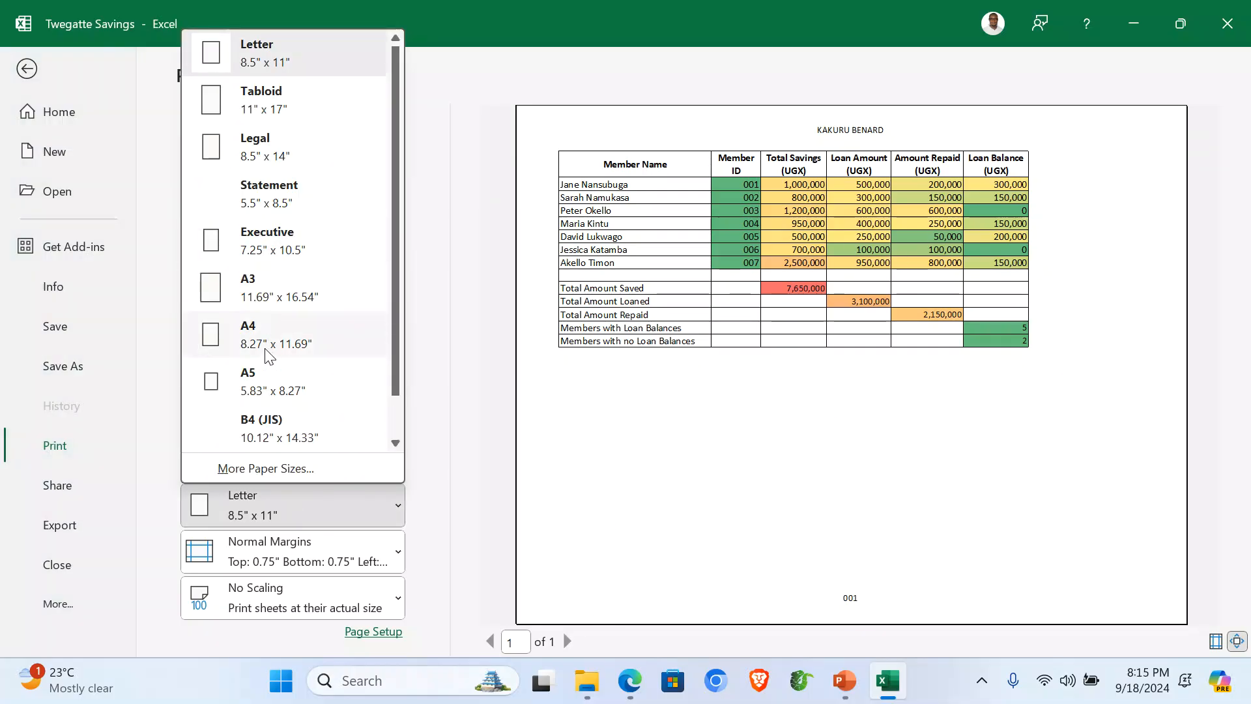
{"action": "left_click", "coordinate": [267, 350]}
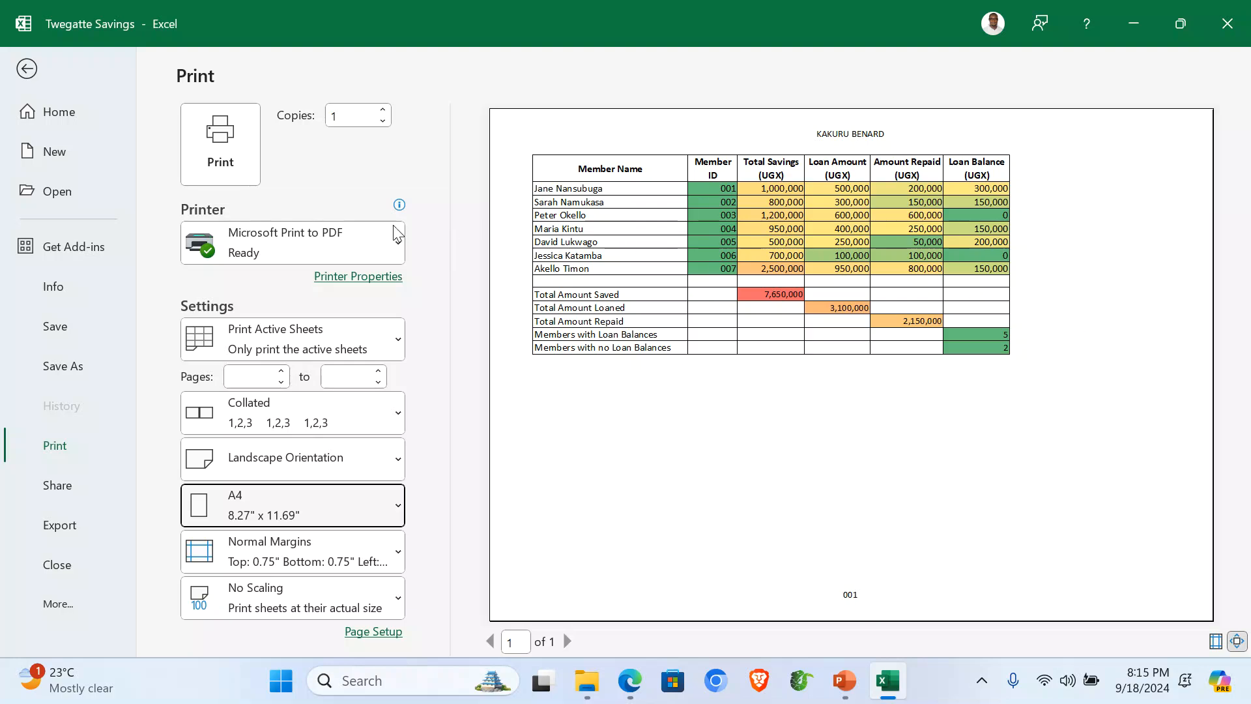
{"action": "left_click", "coordinate": [26, 69]}
Step: Review the Column Graph, Original and Computed sheets, then close Excel
{"action": "left_click", "coordinate": [256, 618]}
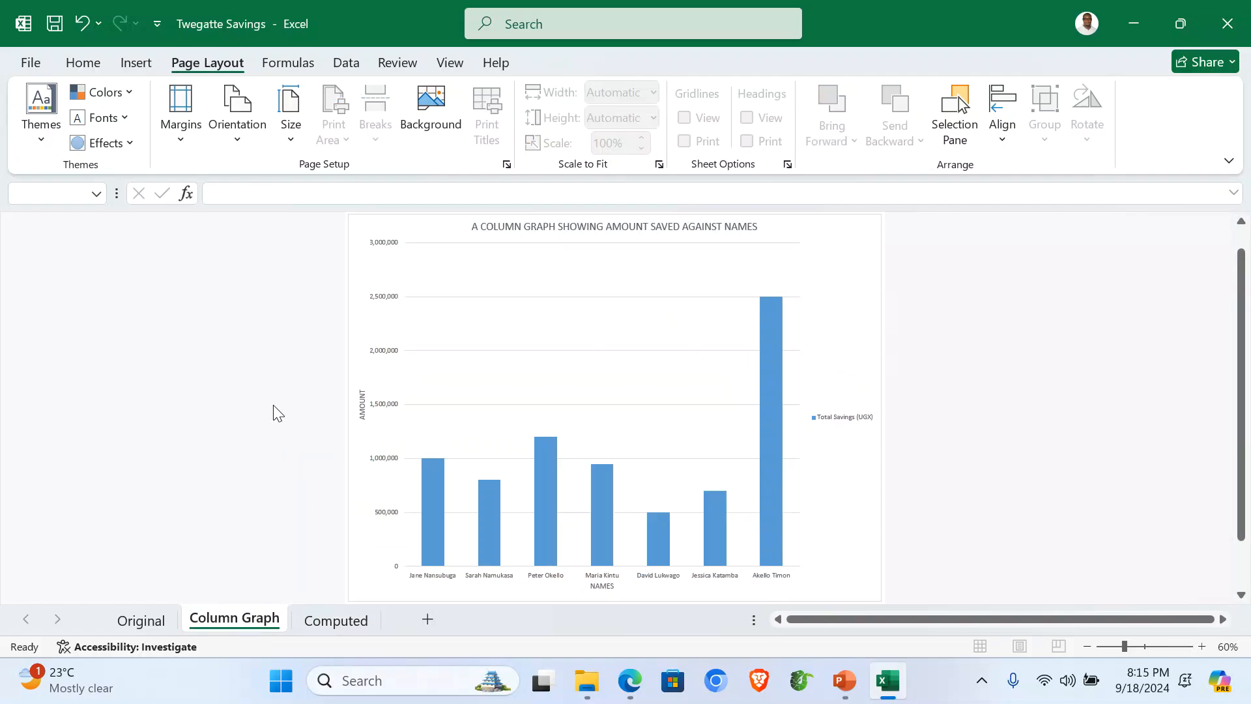
{"action": "left_click", "coordinate": [141, 620]}
{"action": "left_click", "coordinate": [369, 430]}
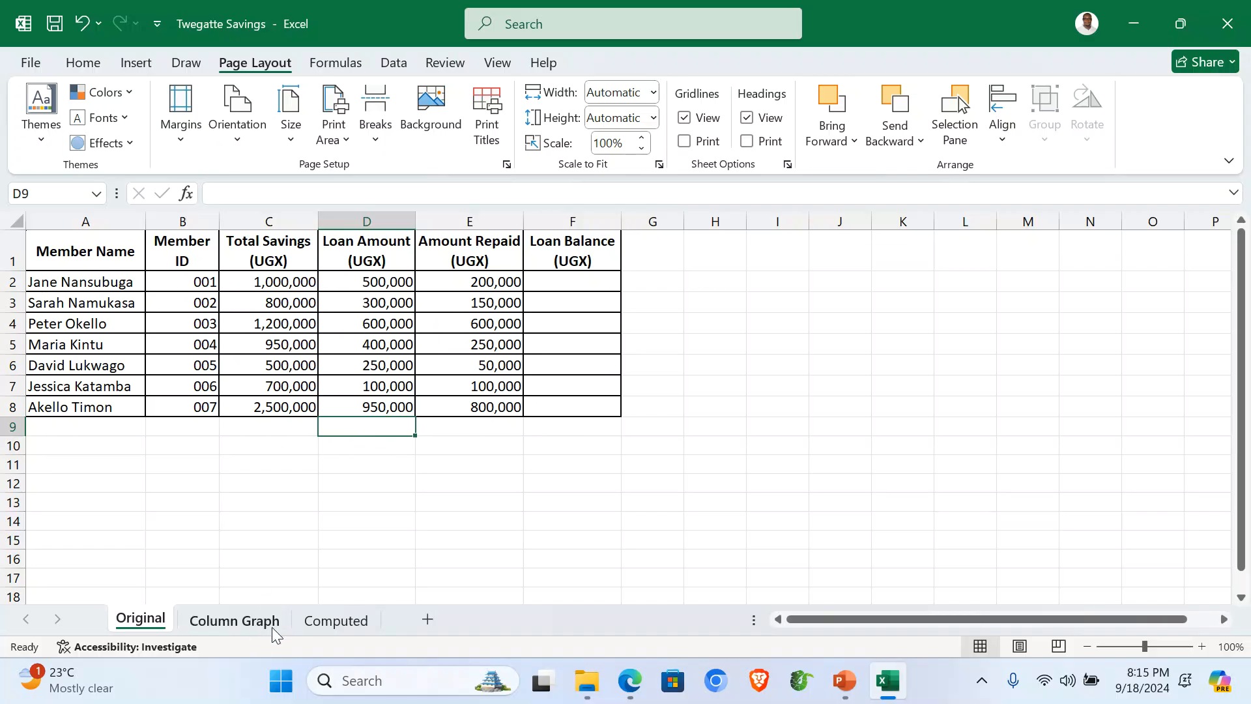
{"action": "left_click", "coordinate": [326, 621]}
{"action": "left_click", "coordinate": [953, 454]}
{"action": "scroll", "coordinate": [910, 501], "scroll_direction": "down", "scroll_amount": 1}
{"action": "scroll", "coordinate": [910, 499], "scroll_direction": "up", "scroll_amount": 1}
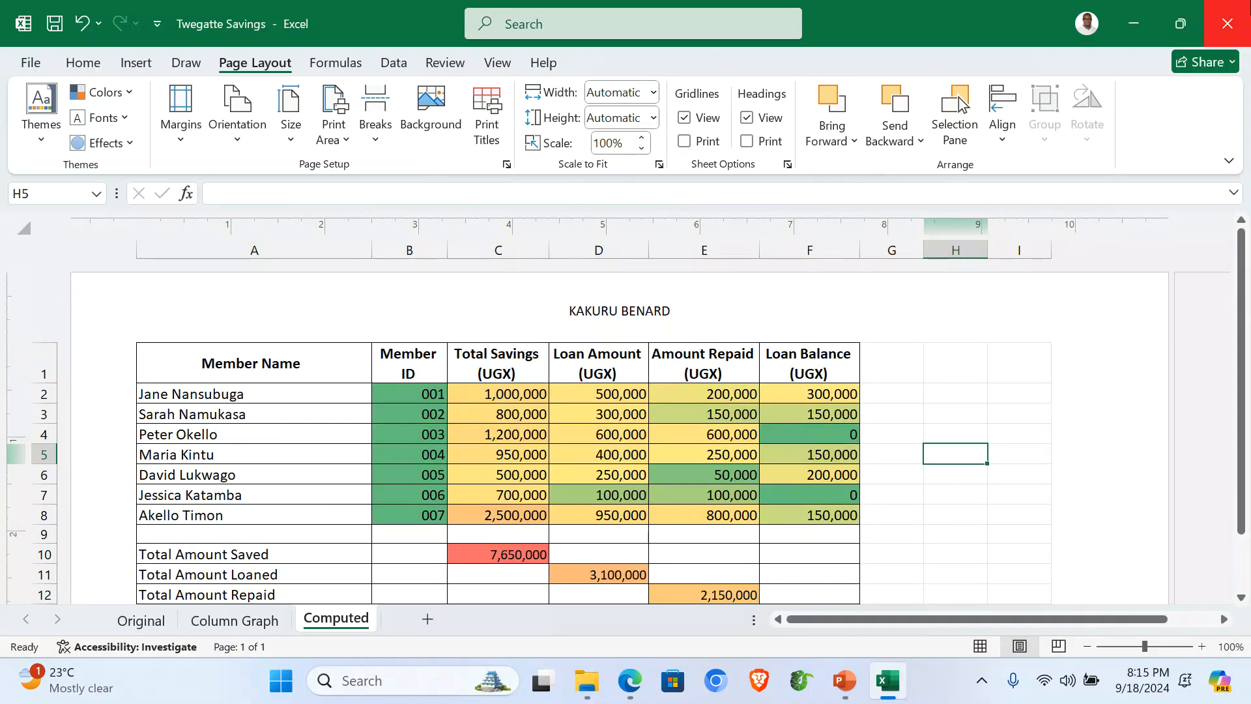
{"action": "left_click", "coordinate": [1227, 23]}
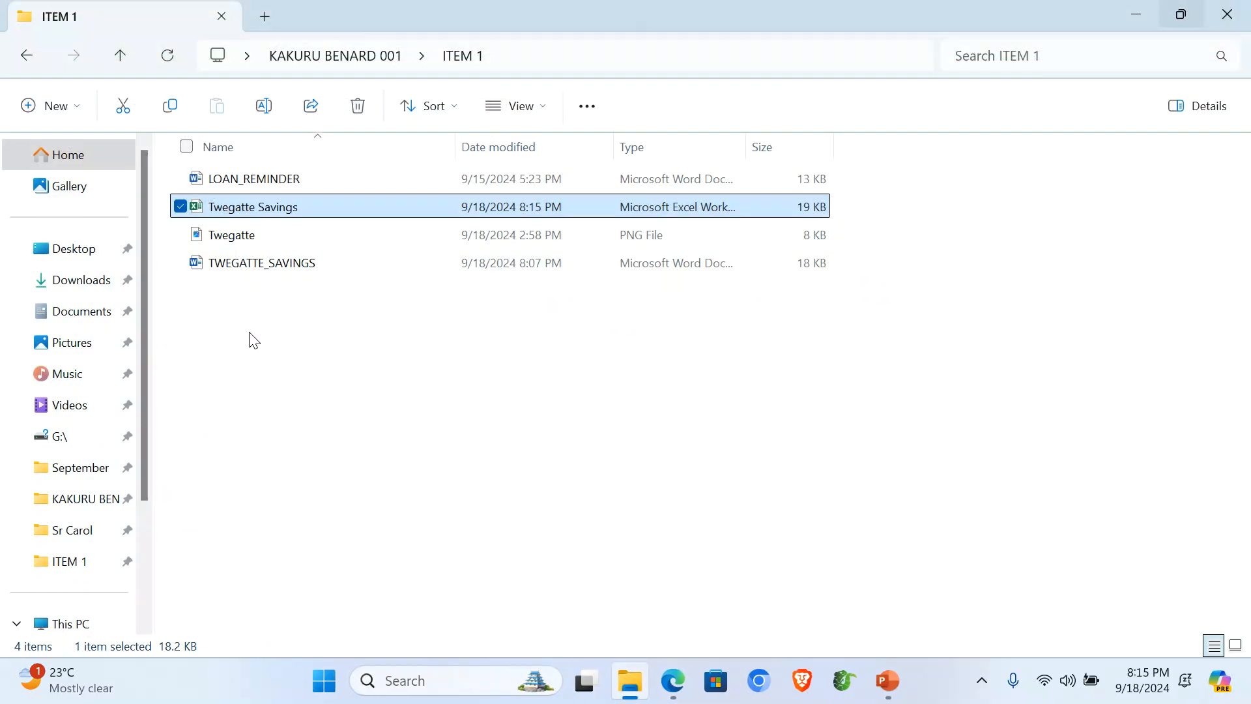
Step: Create a new Access database named 'Twegatte Savings Database' in the ITEM 1 folder
{"action": "right_click", "coordinate": [254, 340]}
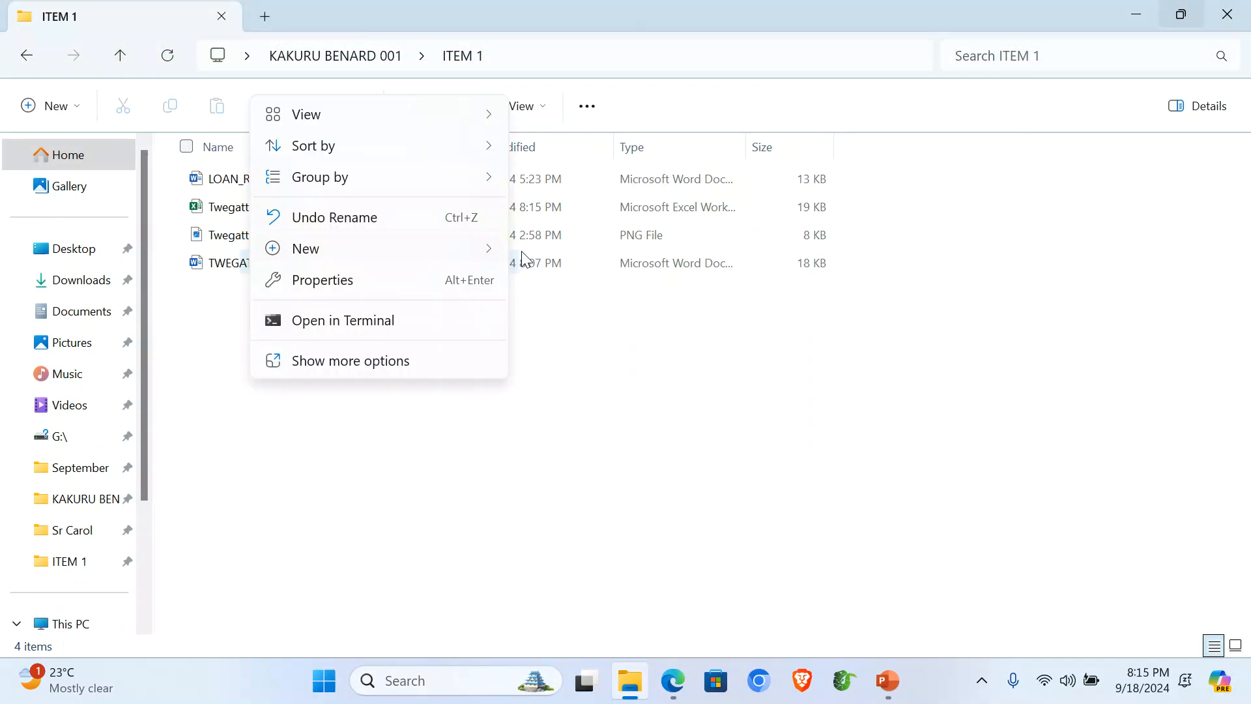
{"action": "mouse_move", "coordinate": [485, 249]}
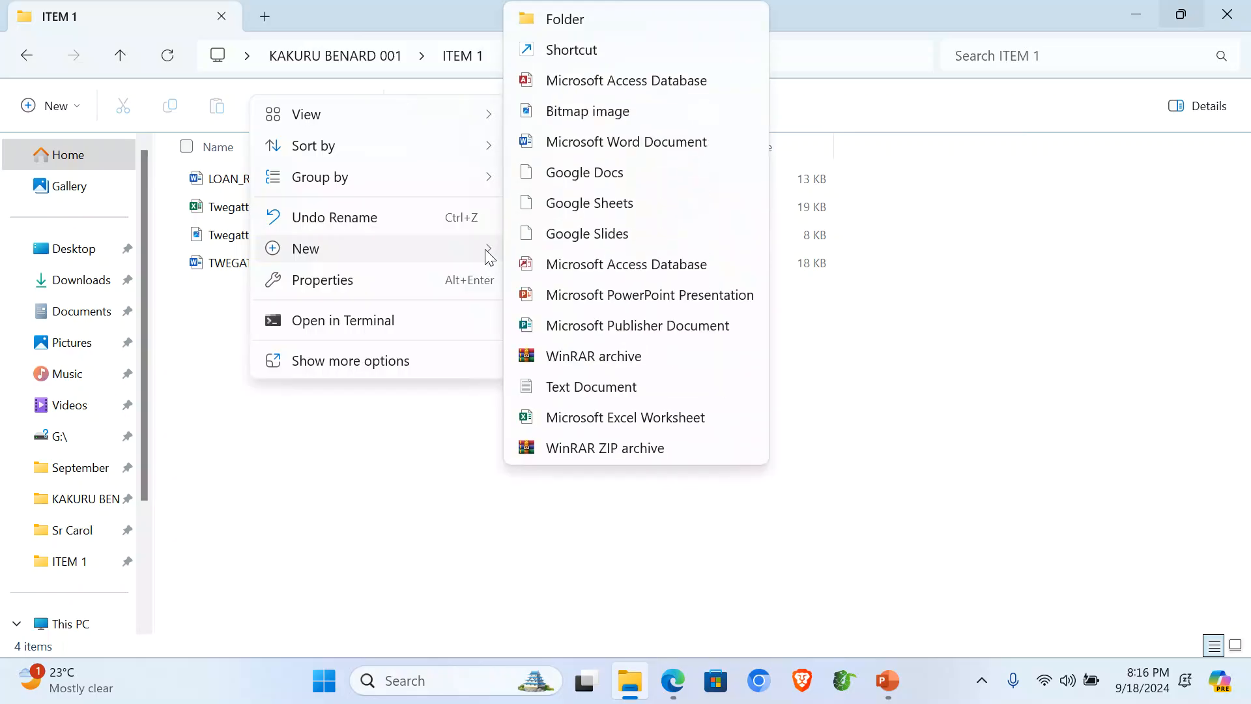
{"action": "left_click", "coordinate": [661, 83]}
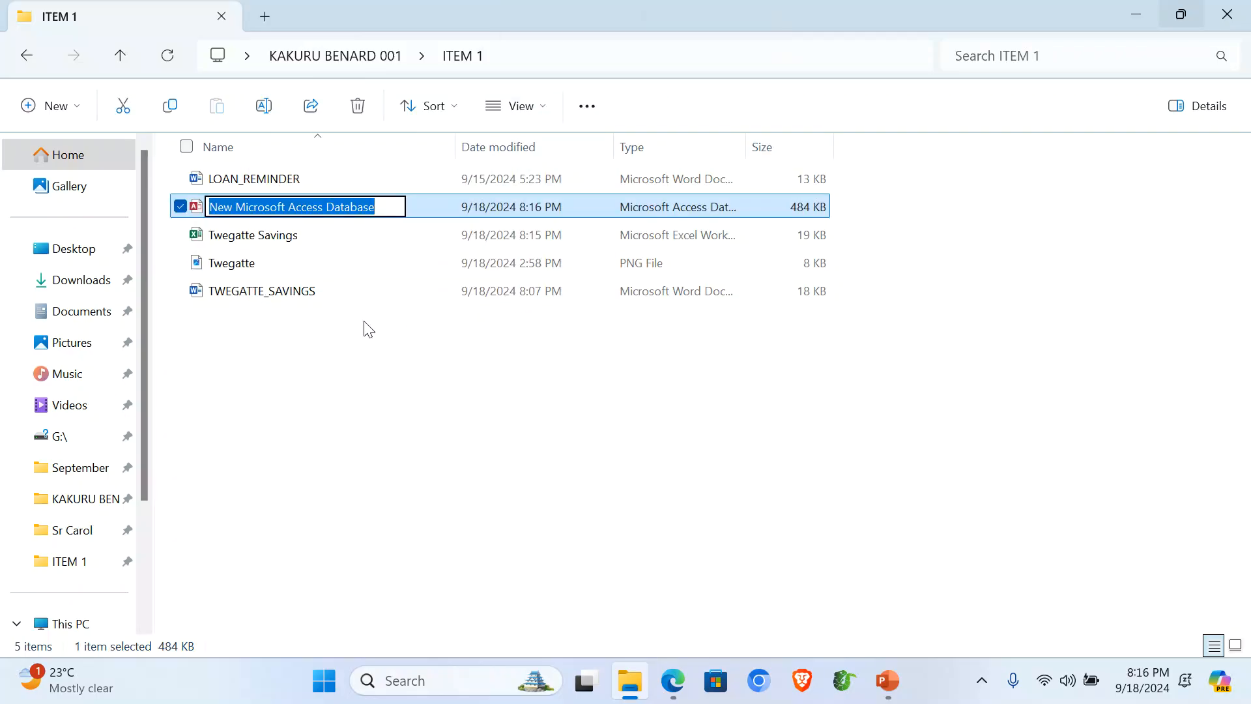
{"action": "type", "text": "Twegatte S"}
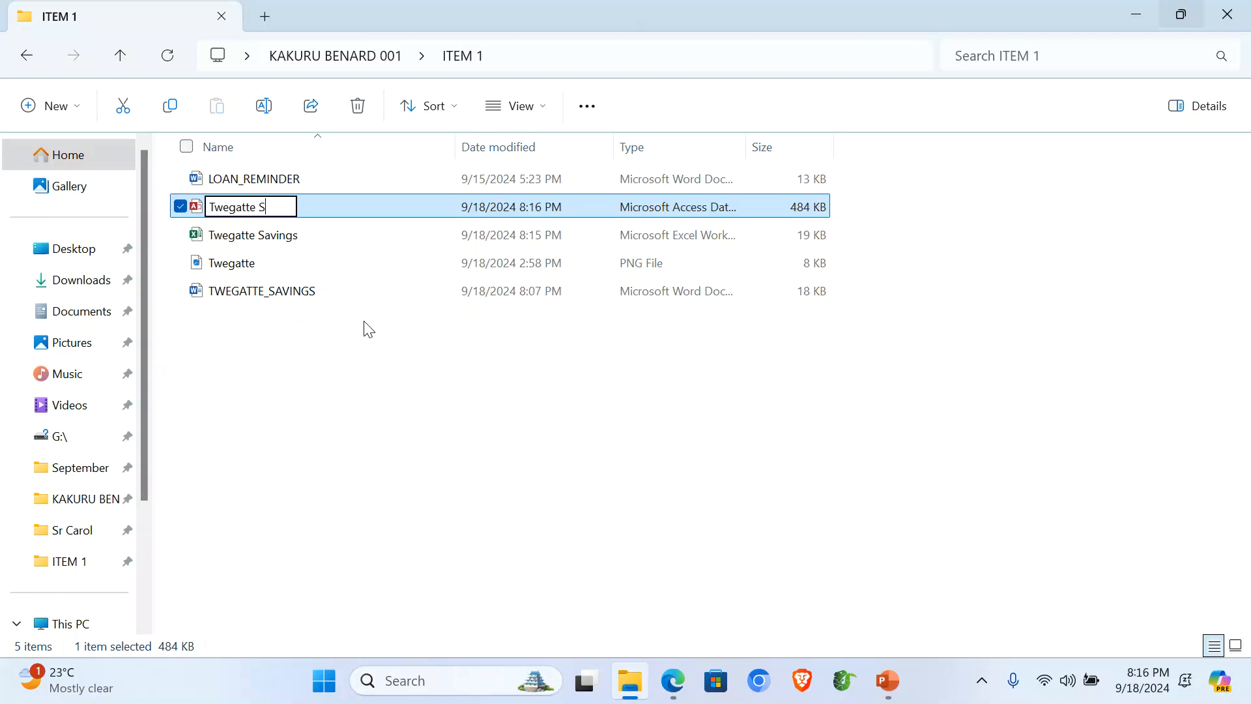
{"action": "type", "text": "avings D"}
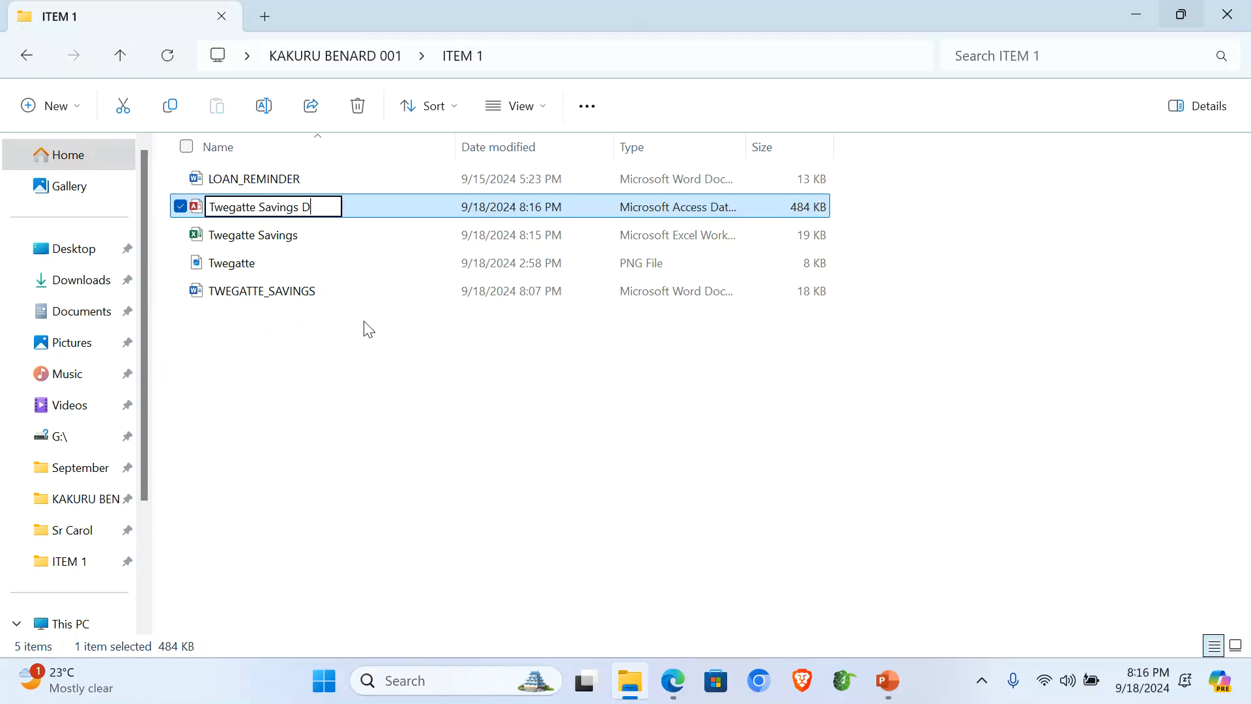
{"action": "type", "text": "atabase"}
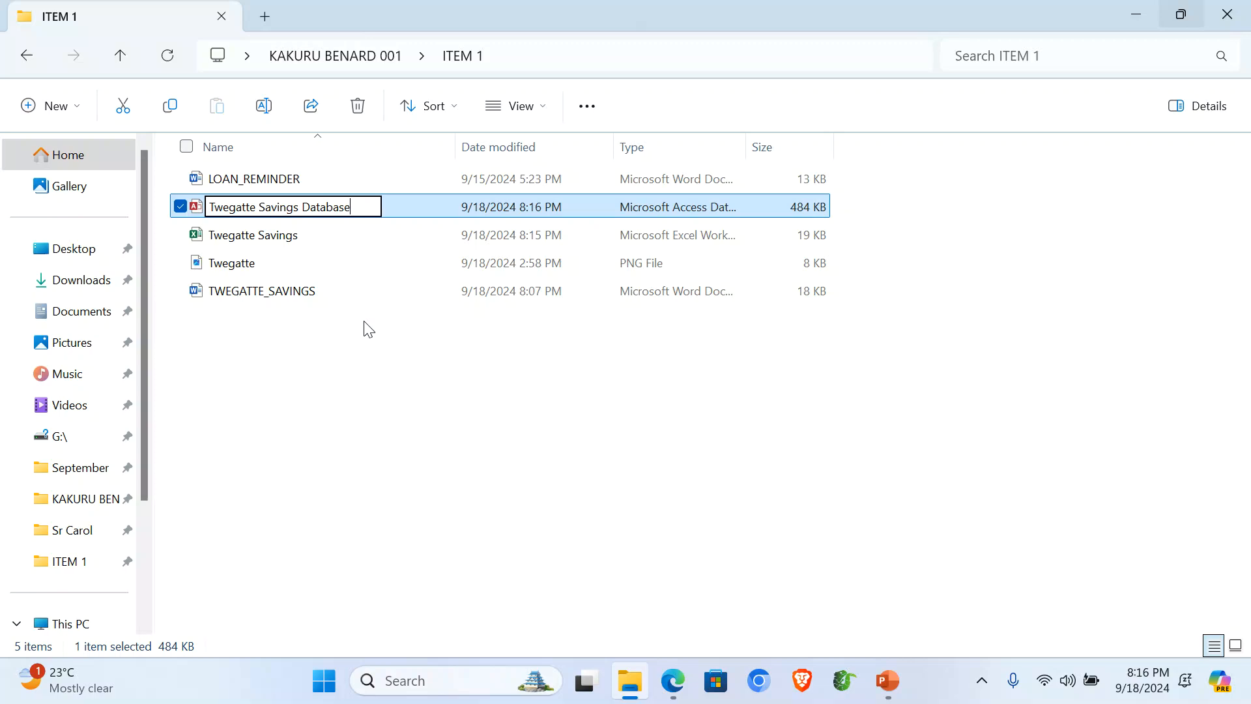
{"action": "key", "text": "Return"}
{"action": "key", "text": "Return"}
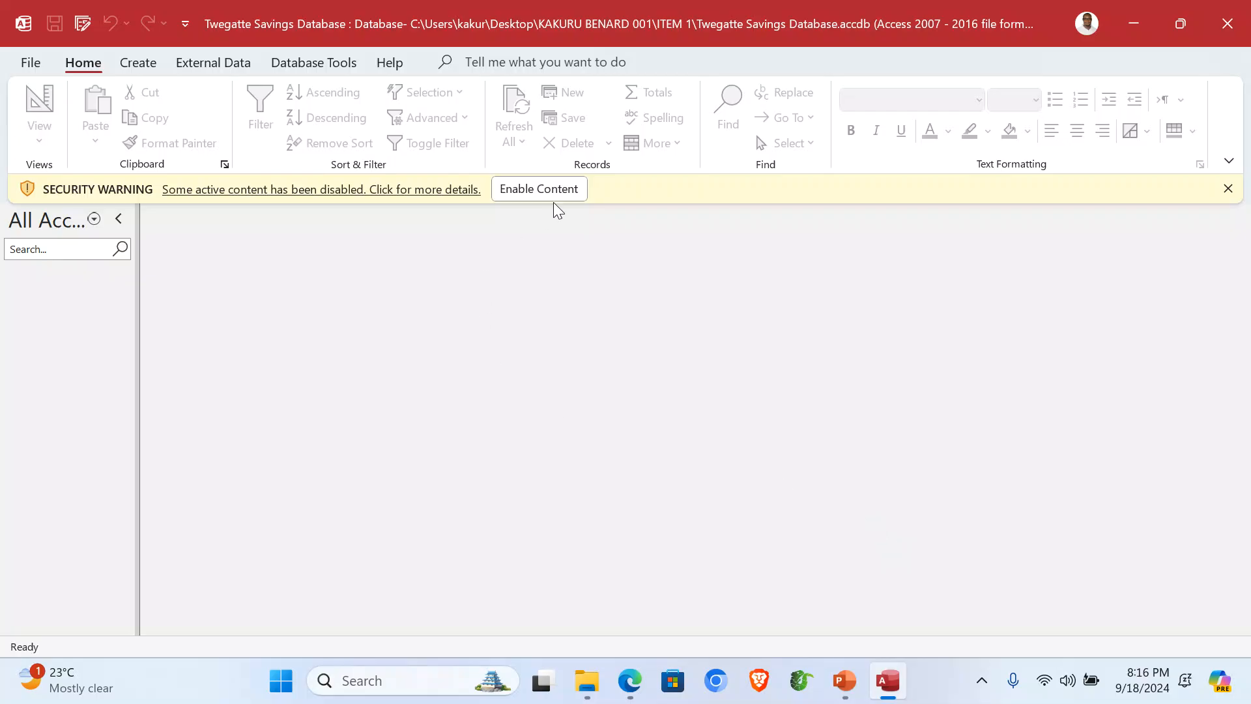
Step: Enable the database content and start importing from an Excel spreadsheet
{"action": "left_click", "coordinate": [539, 190]}
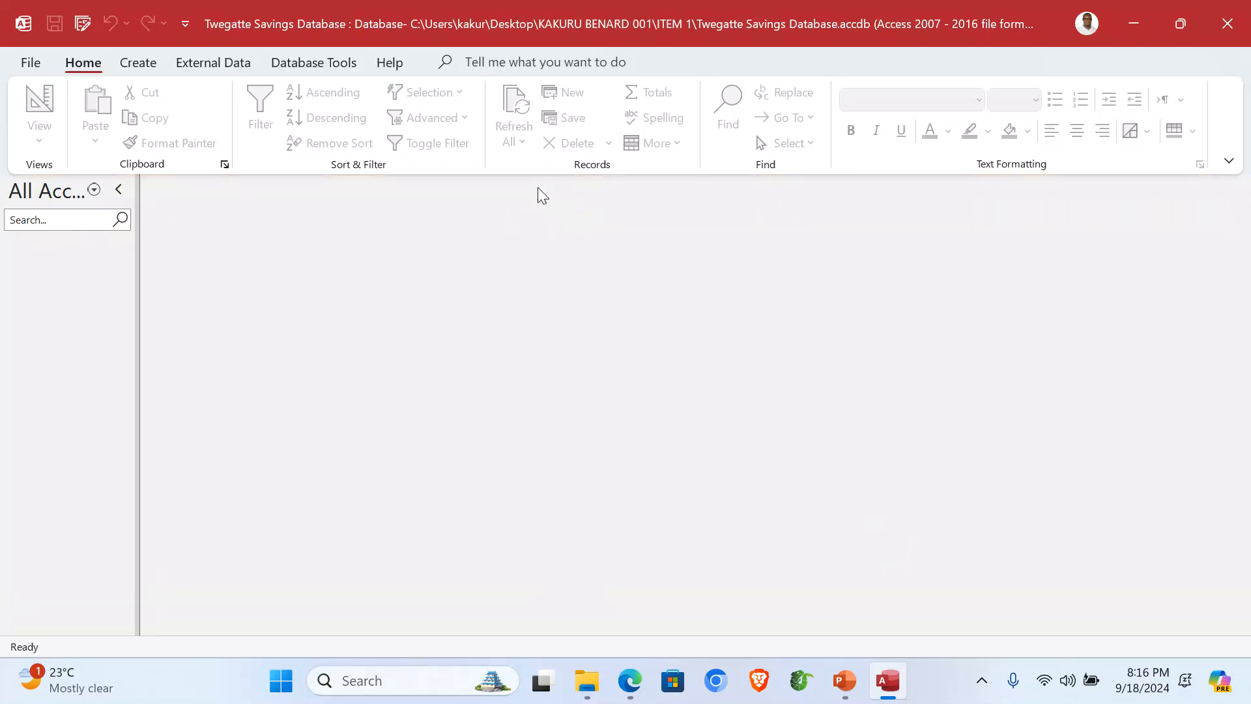
{"action": "left_click", "coordinate": [224, 63]}
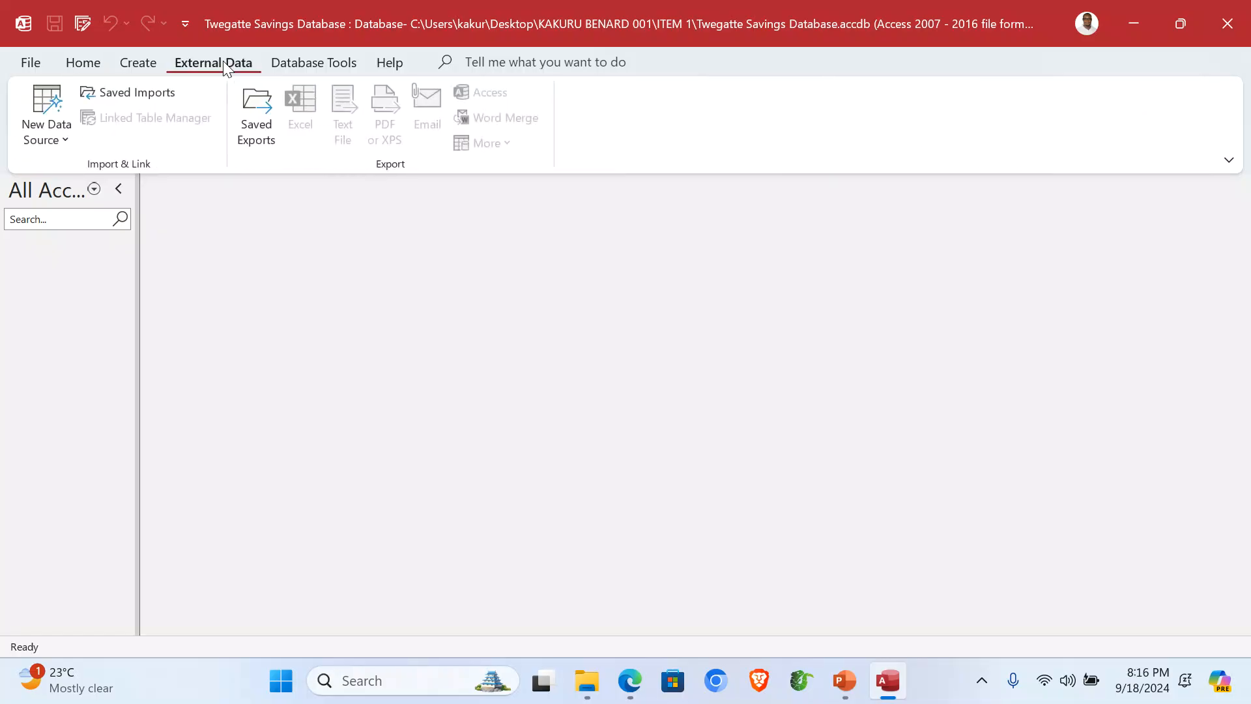
{"action": "left_click", "coordinate": [69, 141]}
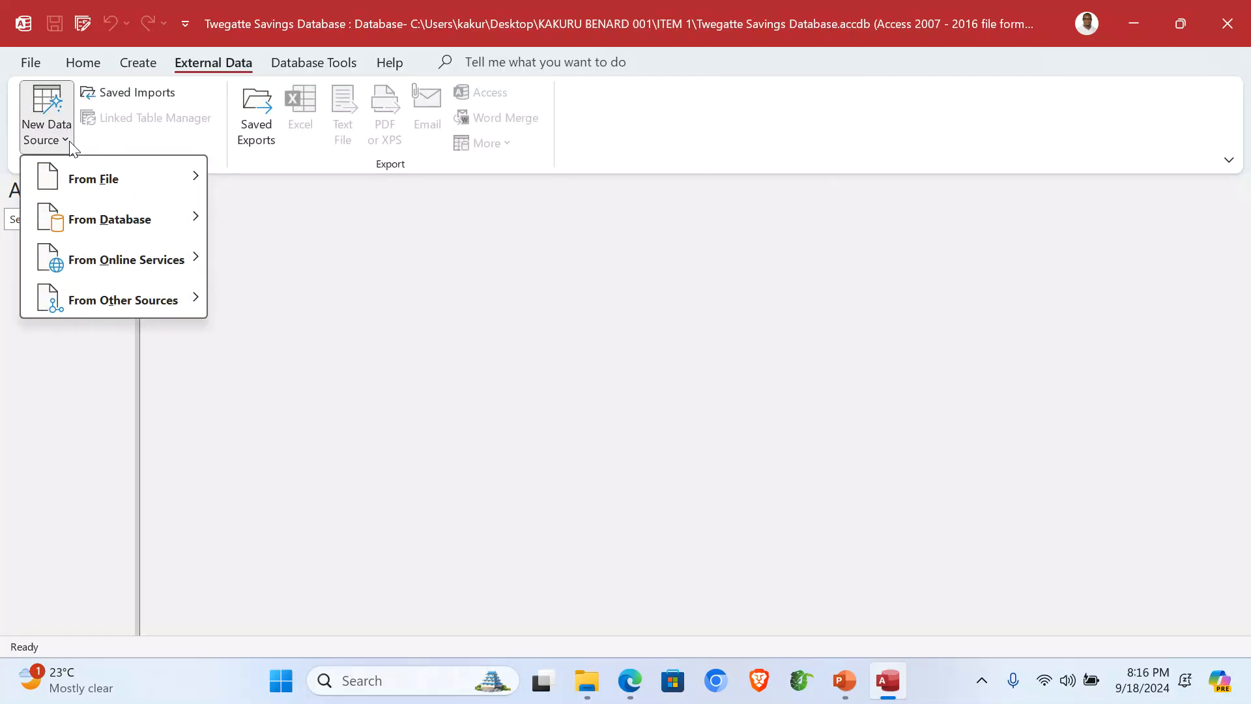
{"action": "mouse_move", "coordinate": [148, 190]}
{"action": "left_click", "coordinate": [274, 181]}
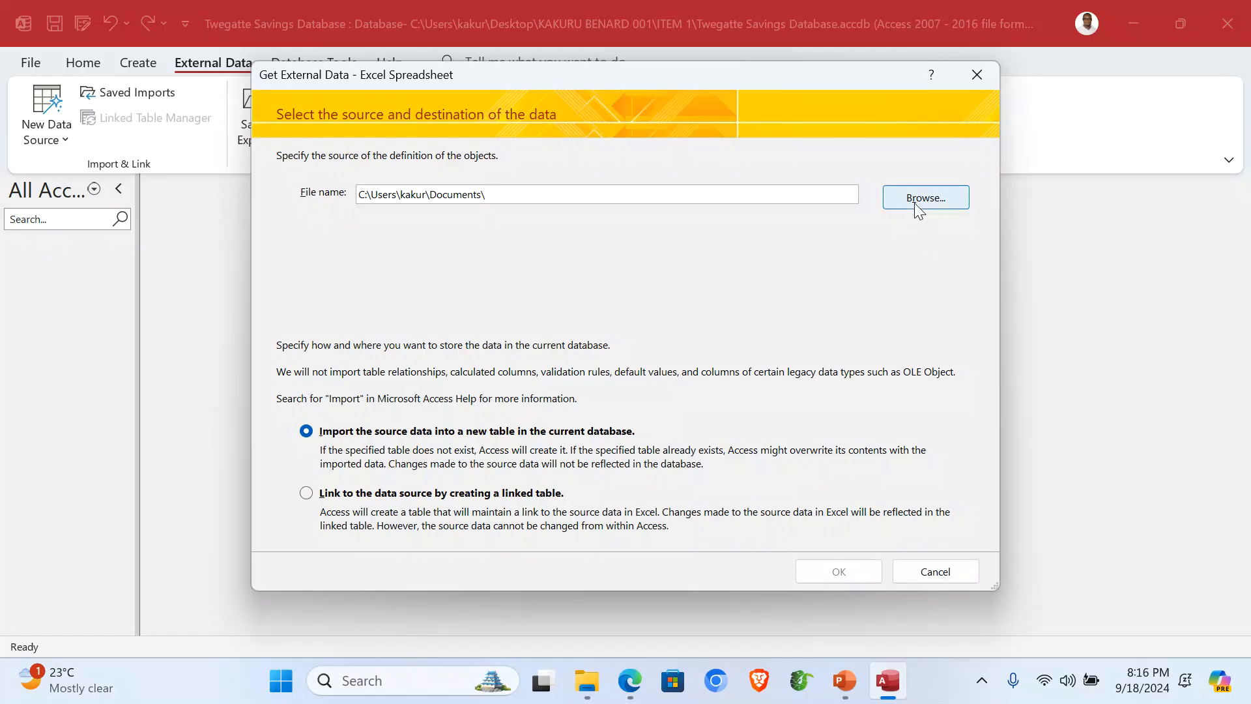
Step: Choose ITEM 1\Twegatte Savings.xlsx as the import source and confirm
{"action": "left_click", "coordinate": [915, 202]}
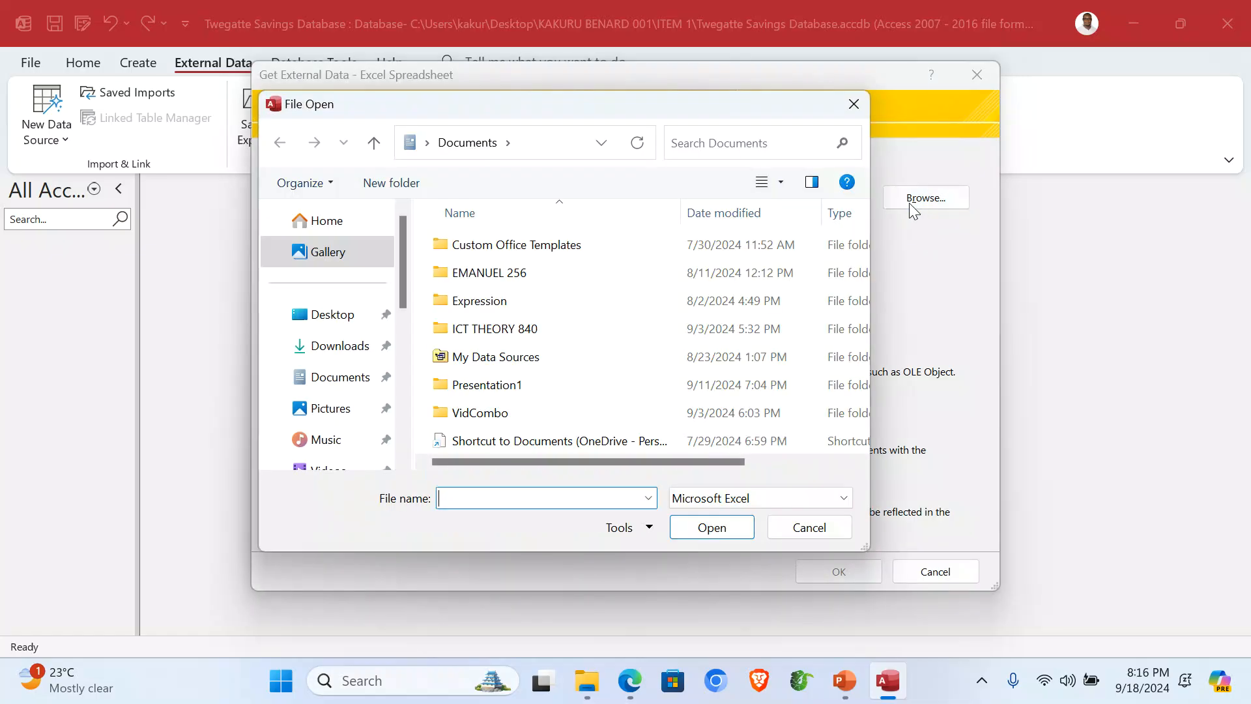
{"action": "left_click", "coordinate": [345, 273]}
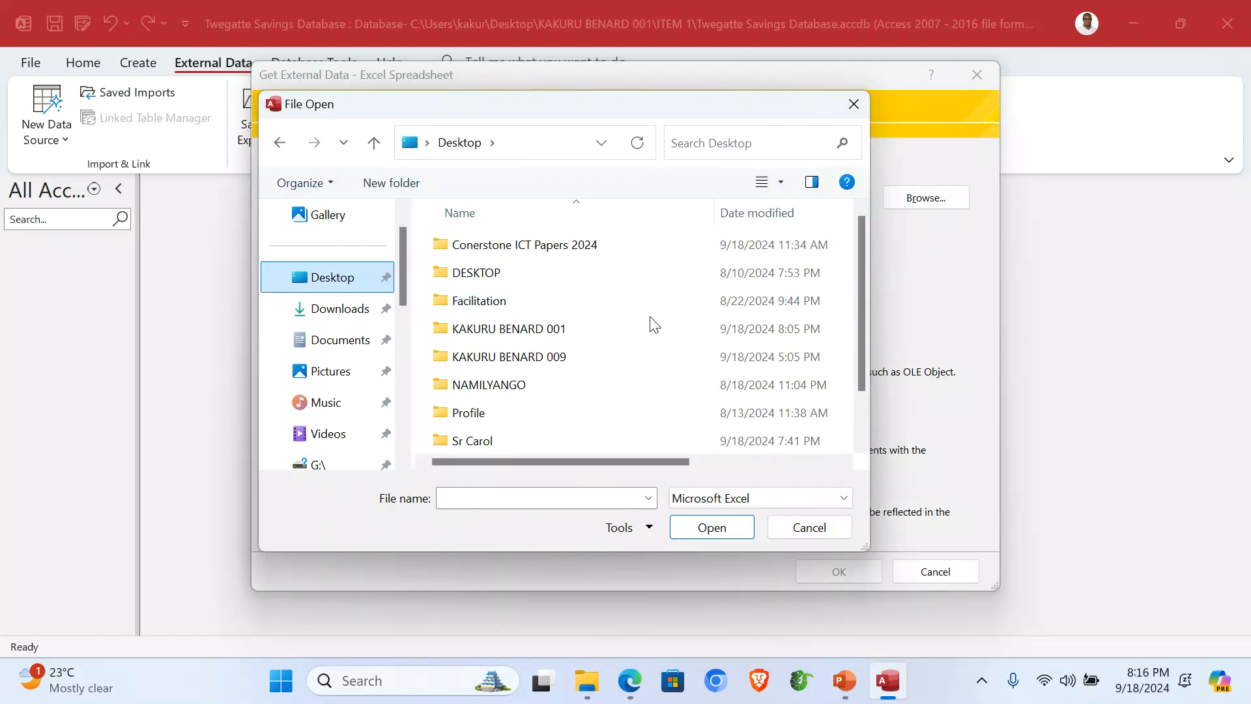
{"action": "double_click", "coordinate": [539, 330]}
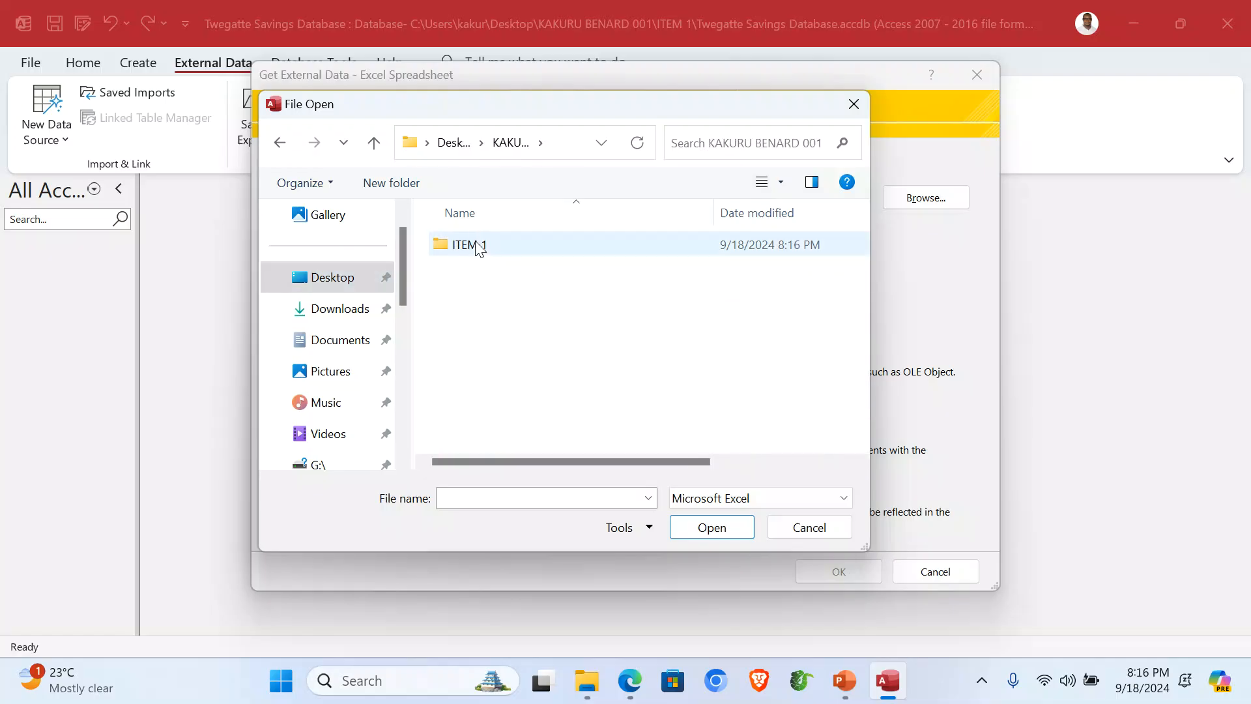
{"action": "double_click", "coordinate": [475, 251]}
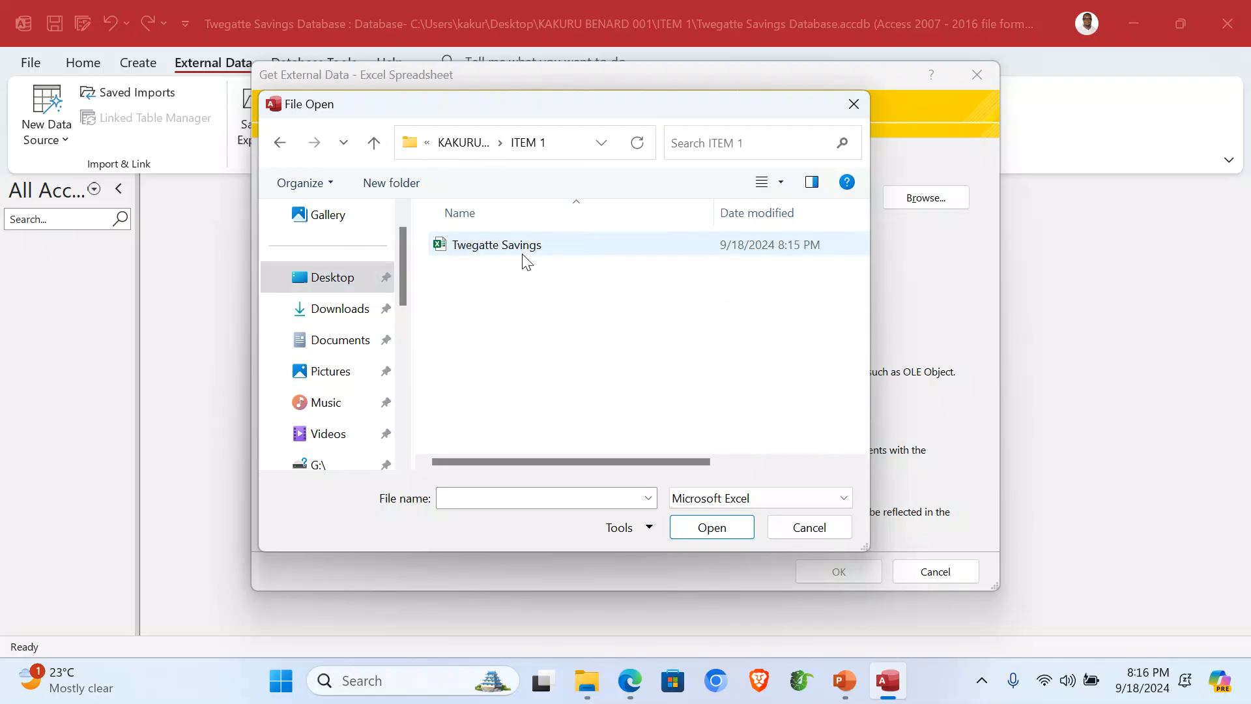
{"action": "double_click", "coordinate": [506, 250]}
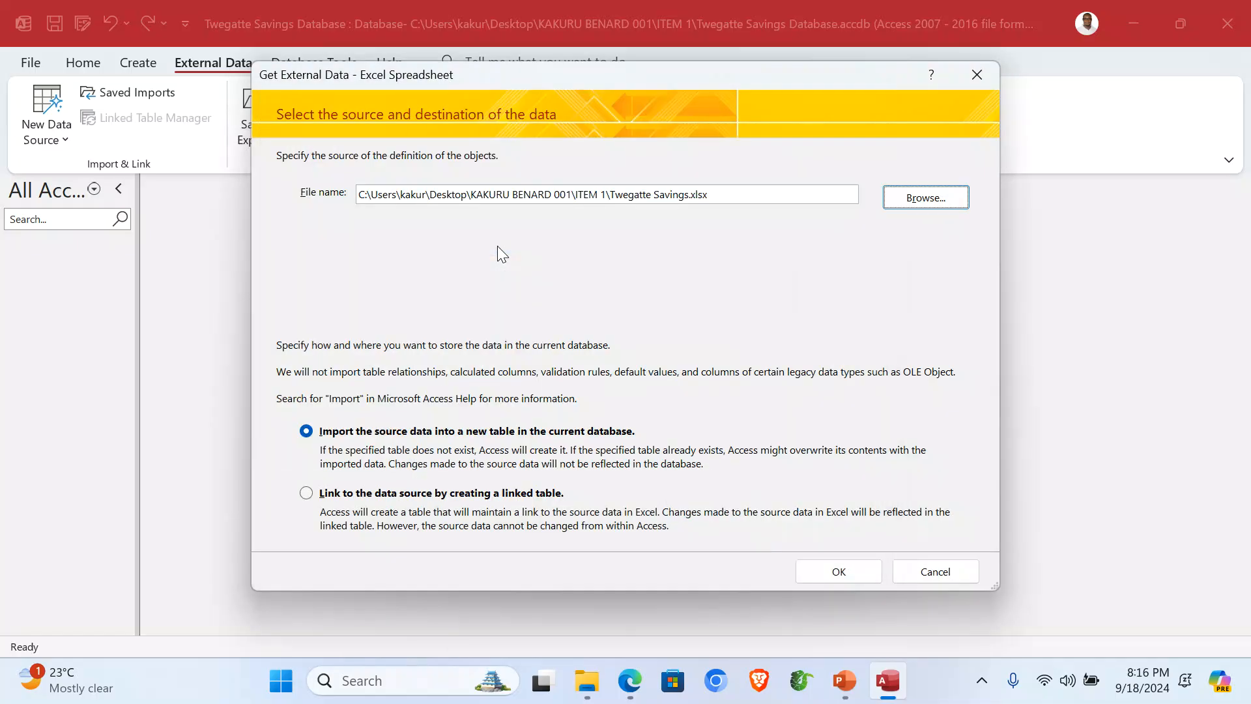
{"action": "left_click", "coordinate": [839, 574]}
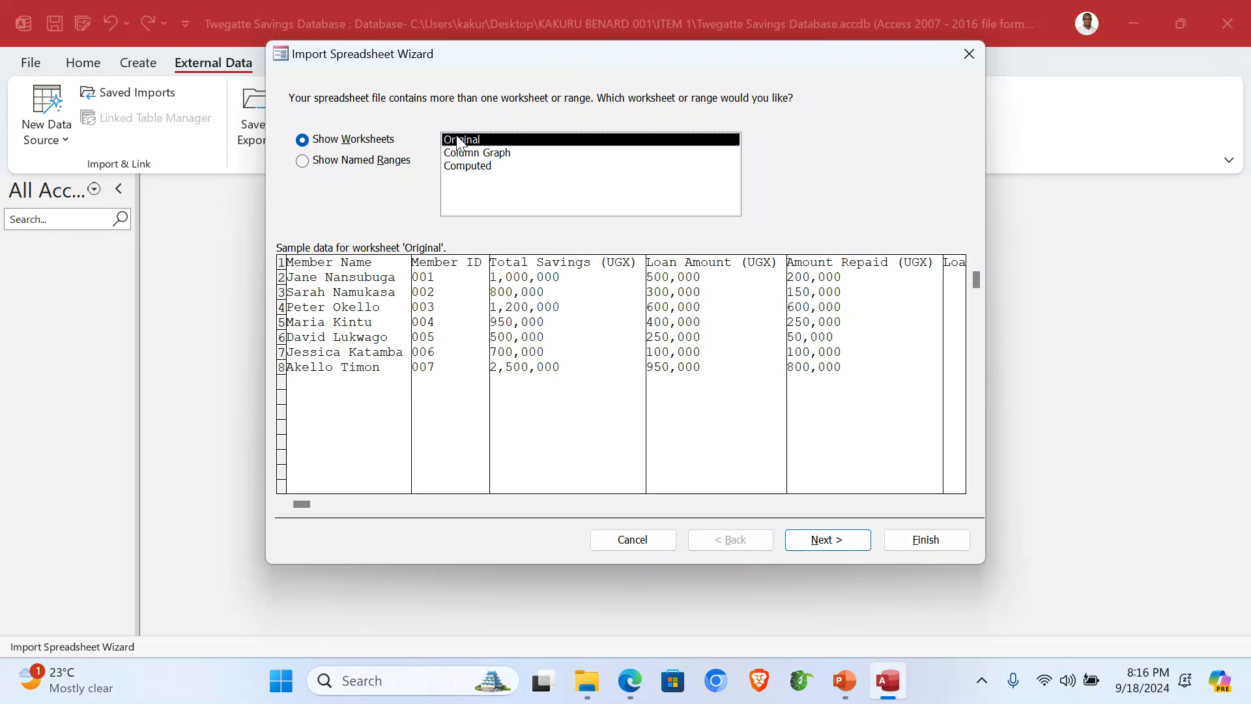
Step: Import the Original worksheet, keeping First Row Contains Column Headings and the default field options
{"action": "left_click", "coordinate": [829, 538]}
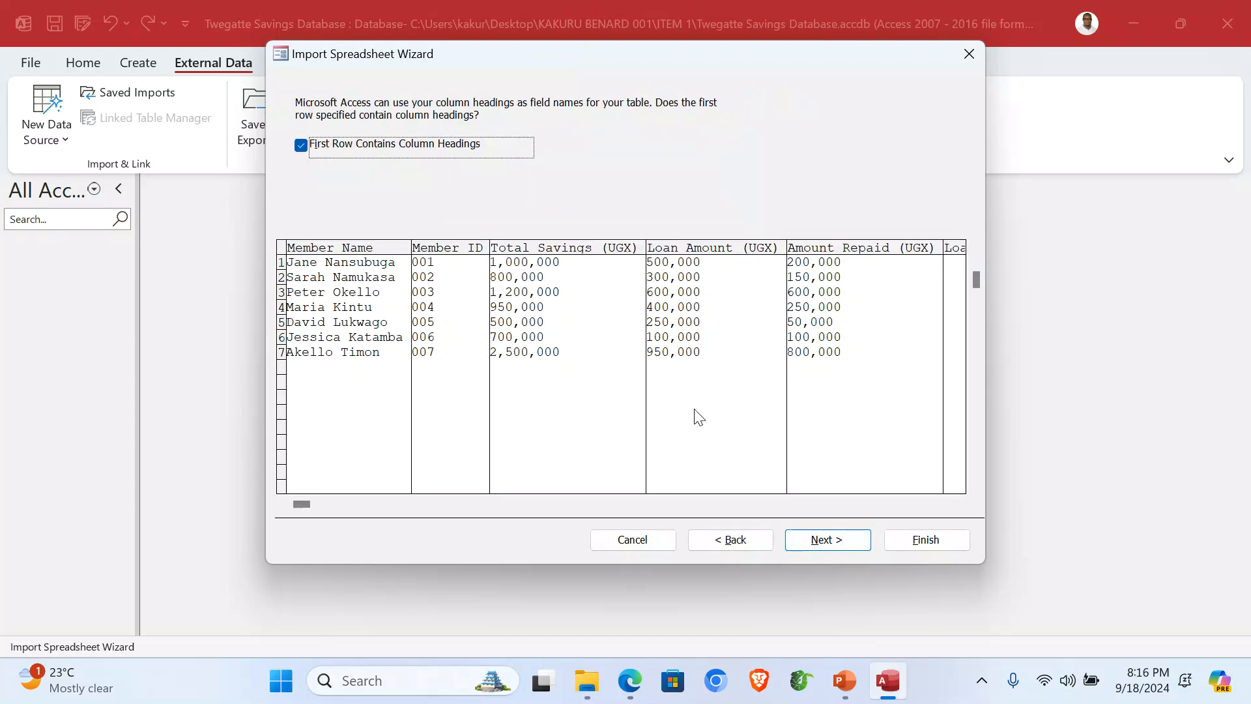
{"action": "left_click", "coordinate": [324, 151]}
{"action": "left_click", "coordinate": [324, 151]}
{"action": "left_click", "coordinate": [827, 541]}
{"action": "left_click", "coordinate": [827, 541]}
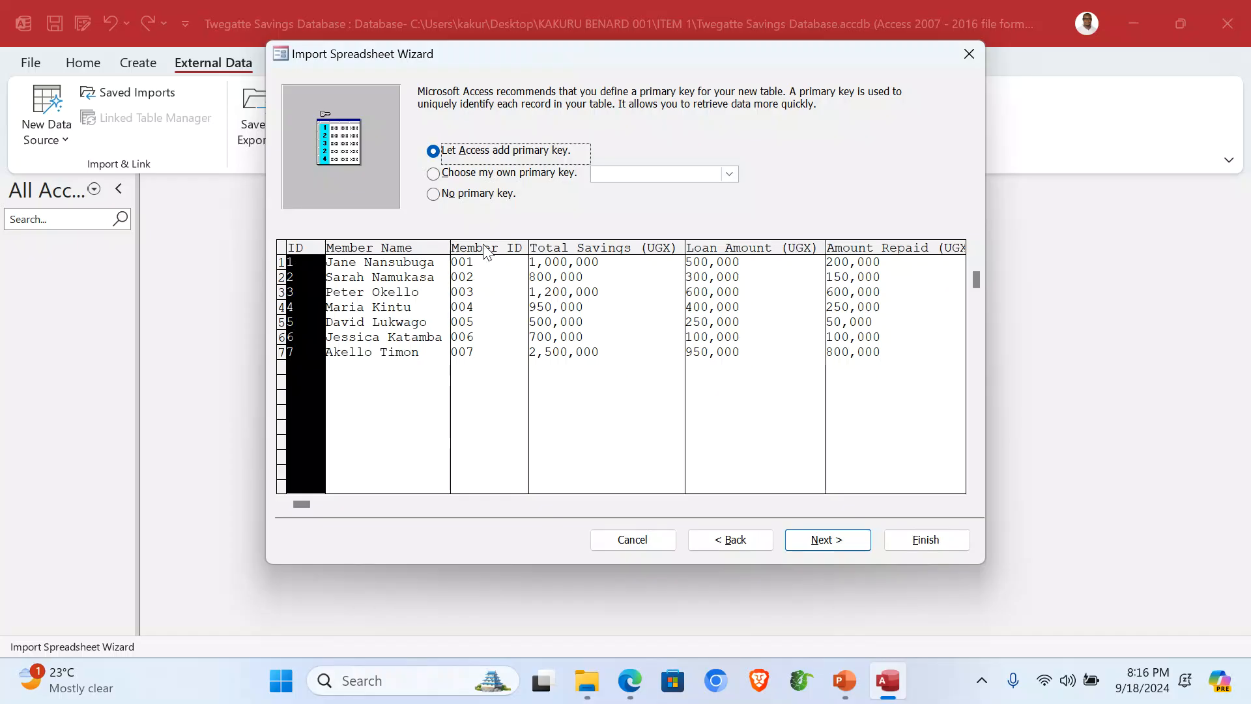
Step: Make Member ID the primary key and finish importing as the Savings table without saving import steps
{"action": "left_click", "coordinate": [464, 179]}
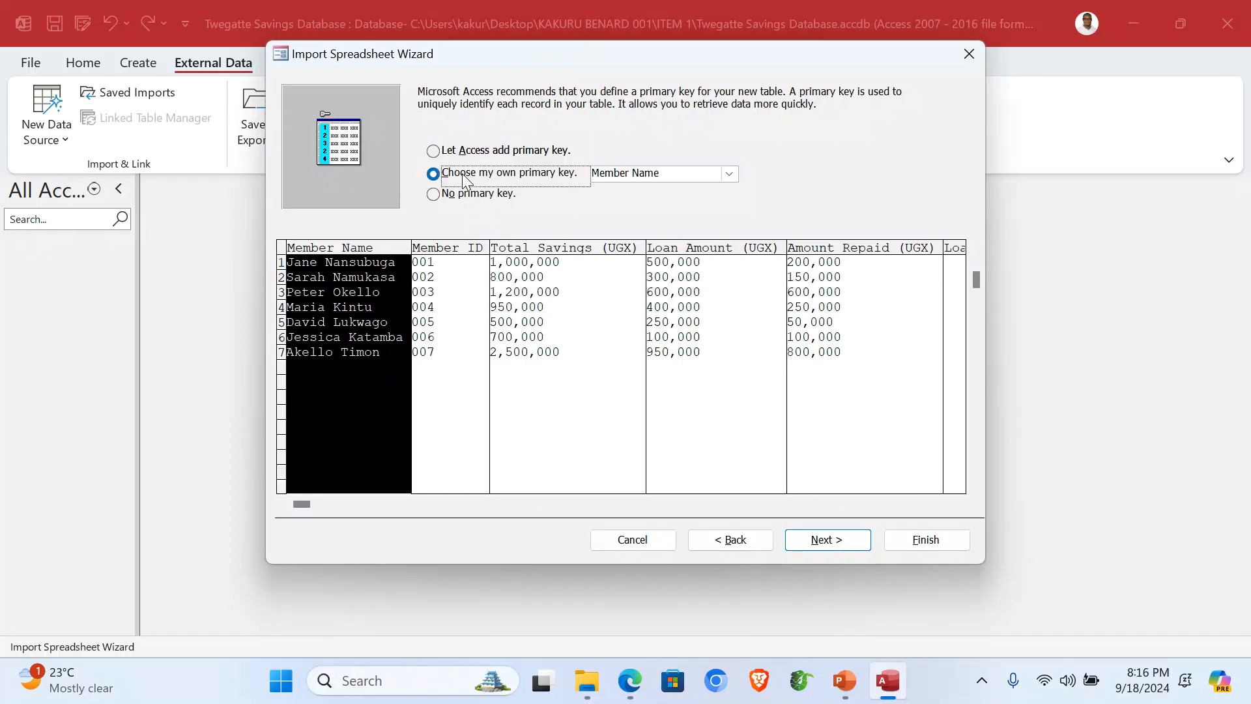
{"action": "left_click", "coordinate": [438, 294]}
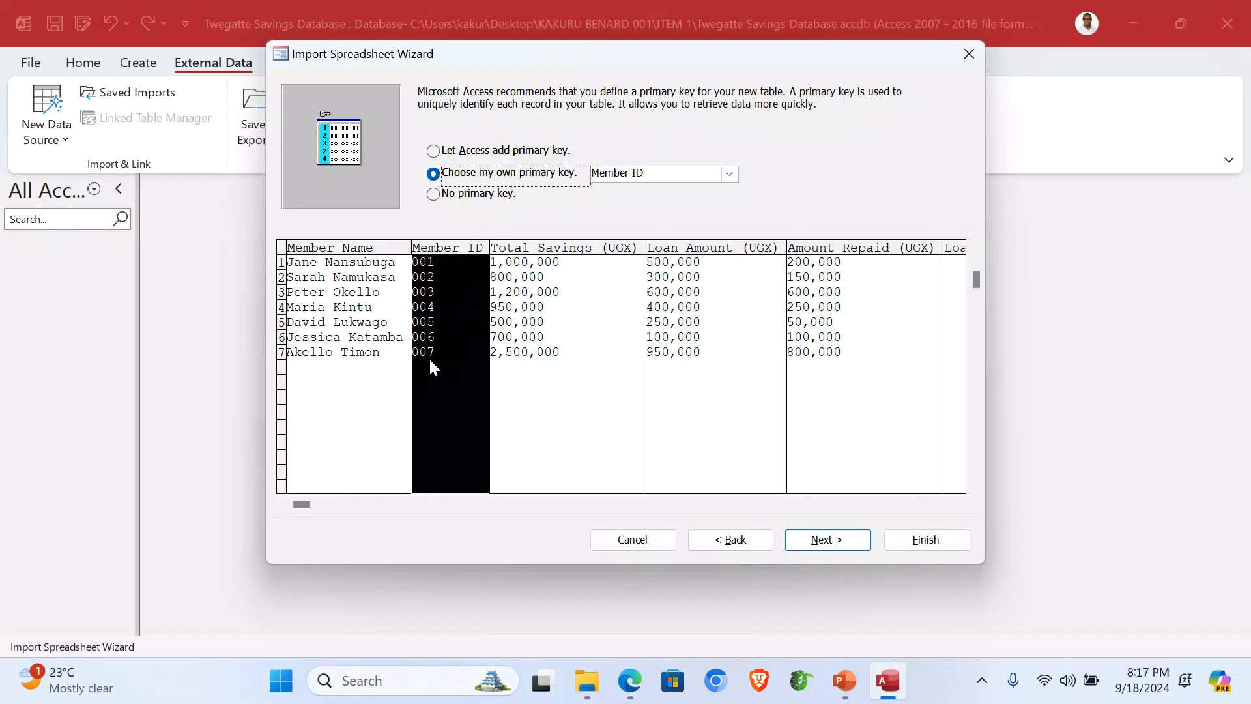
{"action": "left_click", "coordinate": [828, 539]}
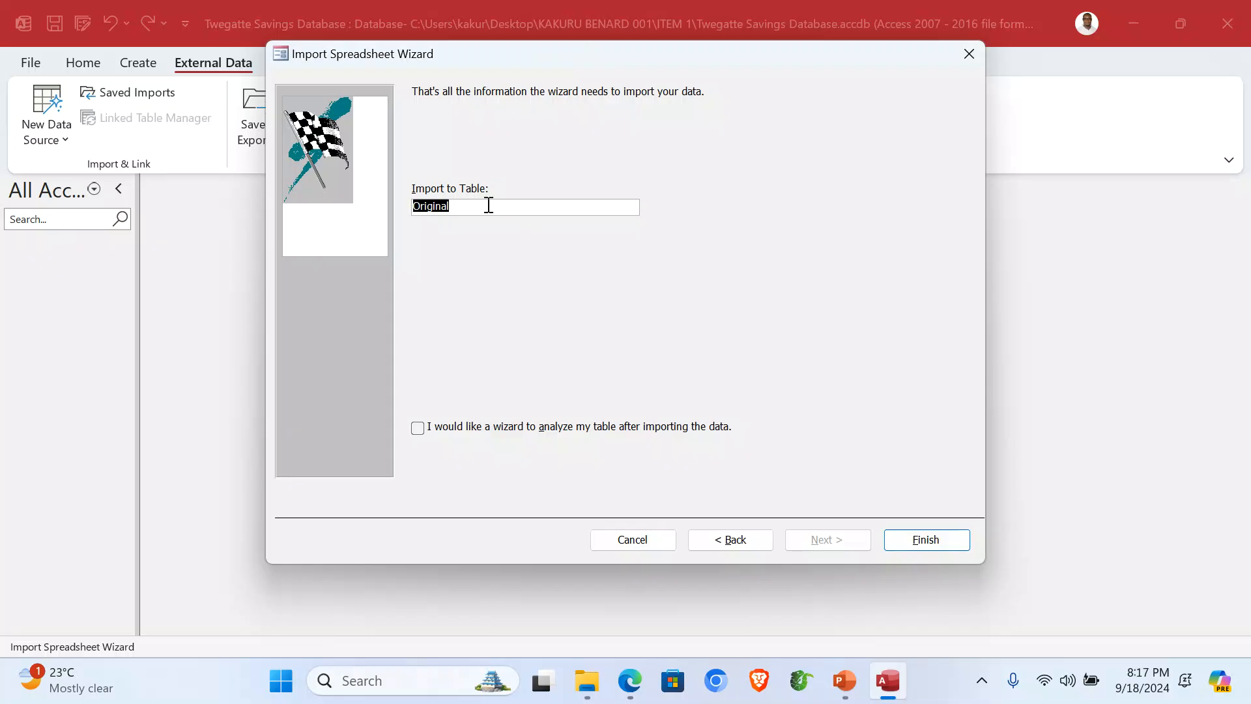
{"action": "type", "text": "Savings"}
{"action": "left_click", "coordinate": [923, 540]}
{"action": "left_click", "coordinate": [963, 568]}
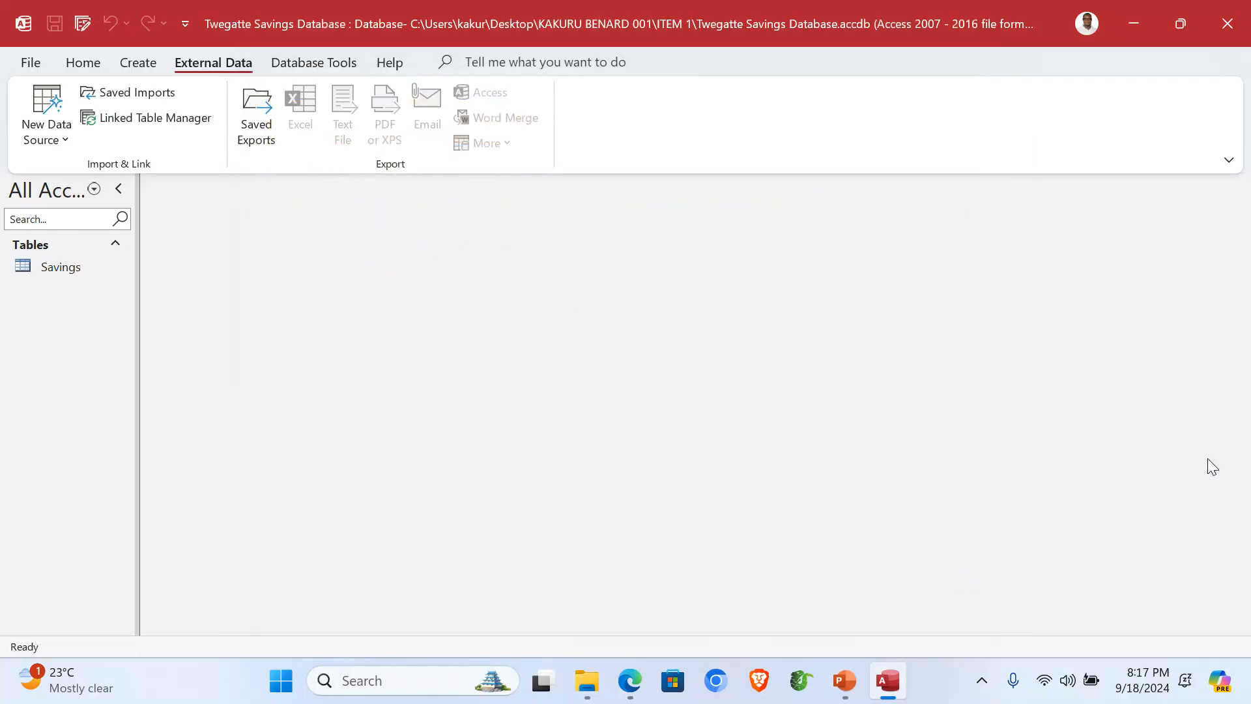
Step: Open the Savings table and autofit the Member Name, Member ID, Total Savings and Loan Amount columns
{"action": "double_click", "coordinate": [92, 269]}
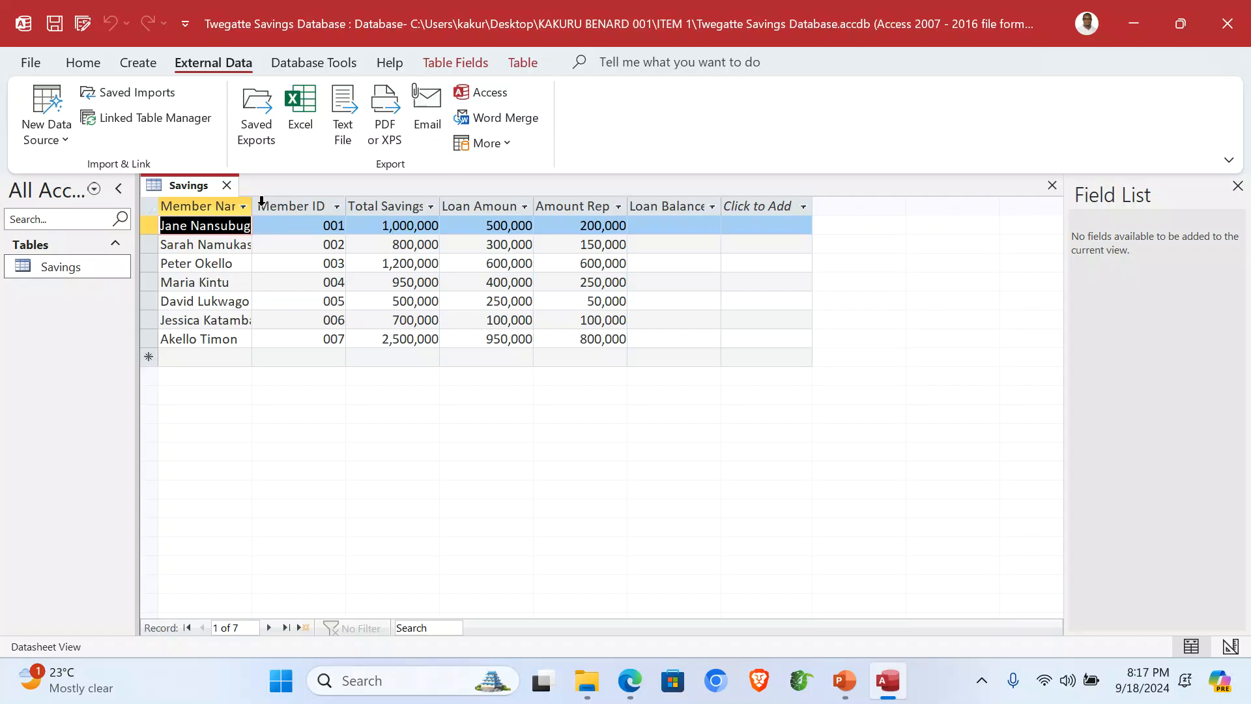
{"action": "double_click", "coordinate": [252, 205]}
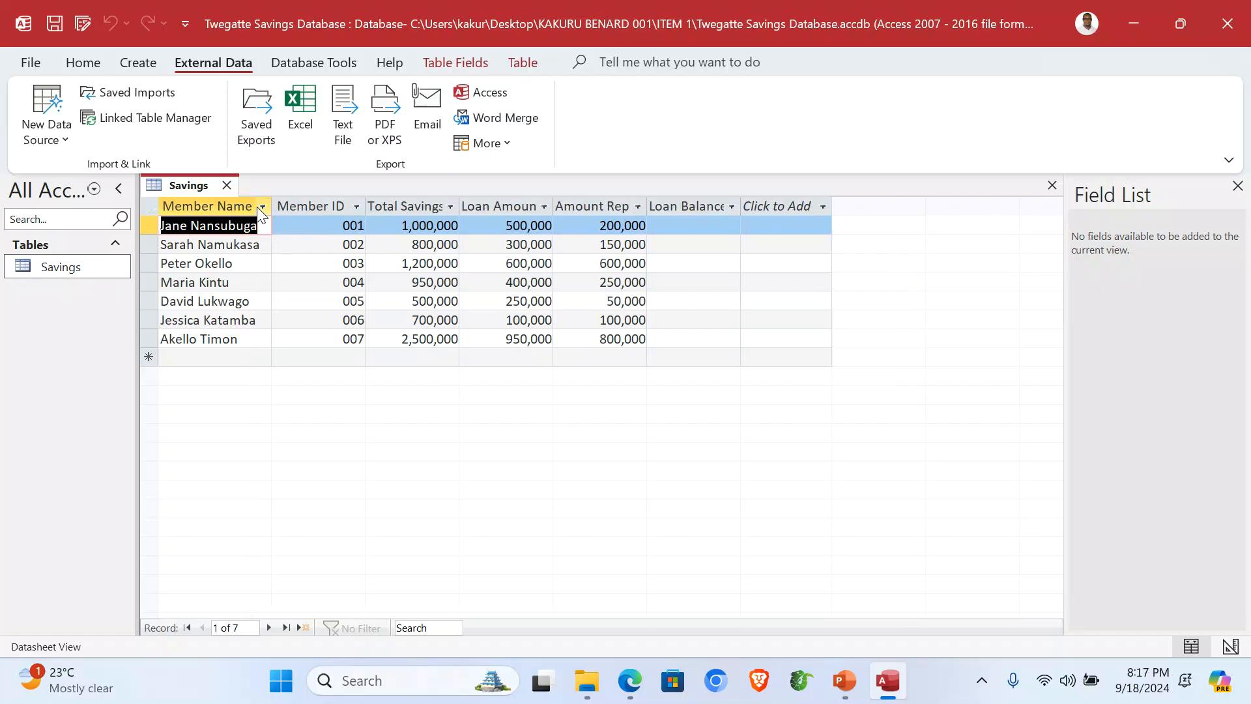
{"action": "double_click", "coordinate": [365, 204]}
{"action": "double_click", "coordinate": [456, 205]}
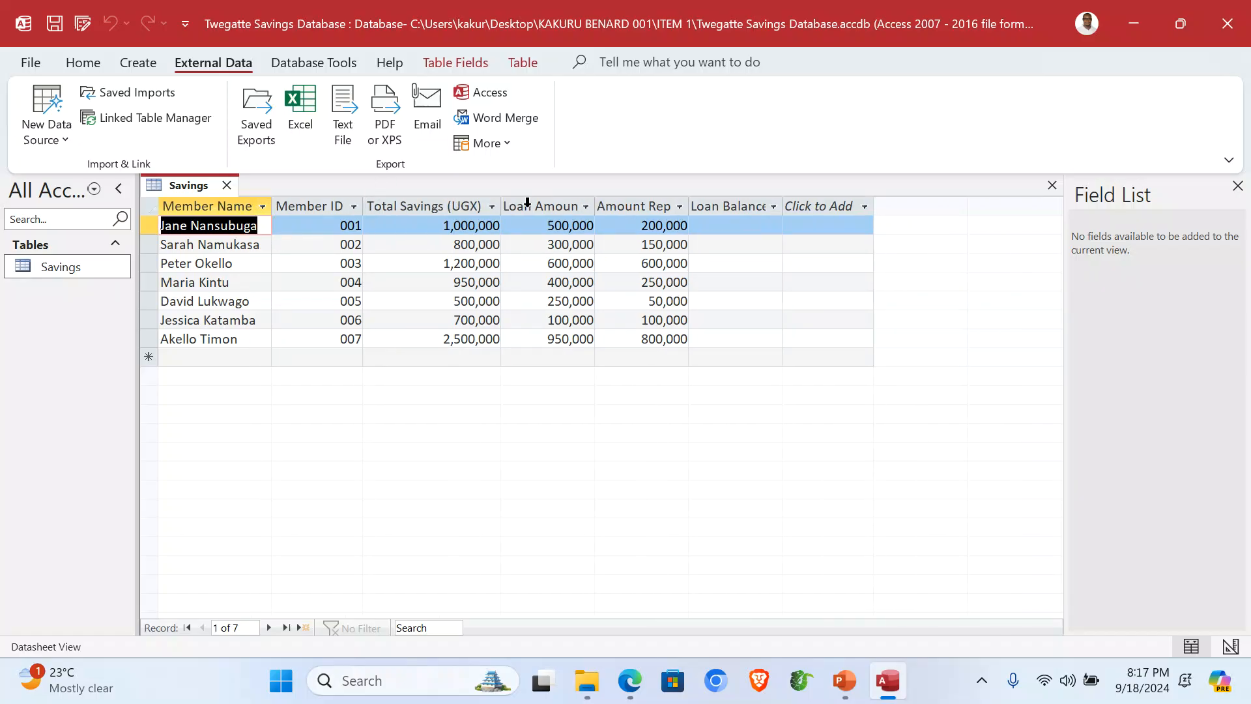
{"action": "double_click", "coordinate": [594, 205]}
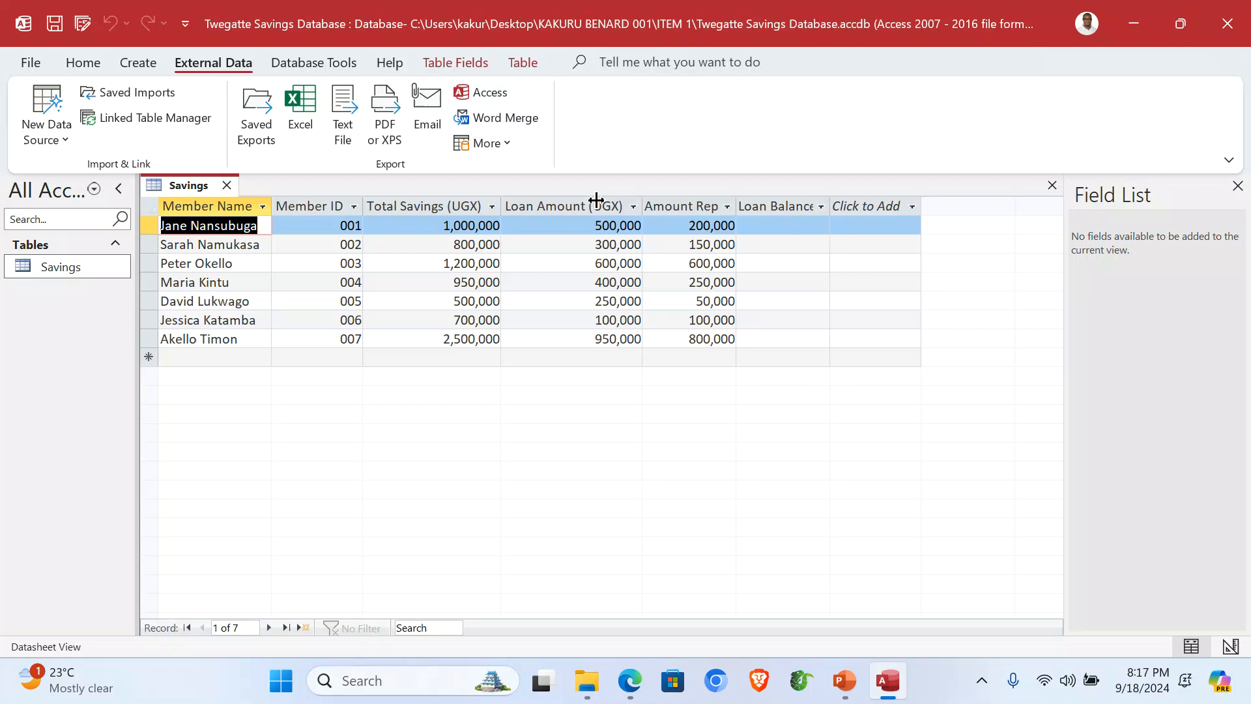
Step: Autofit the Amount Repaid and Loan Balance columns, then close the Savings table
{"action": "double_click", "coordinate": [737, 202]}
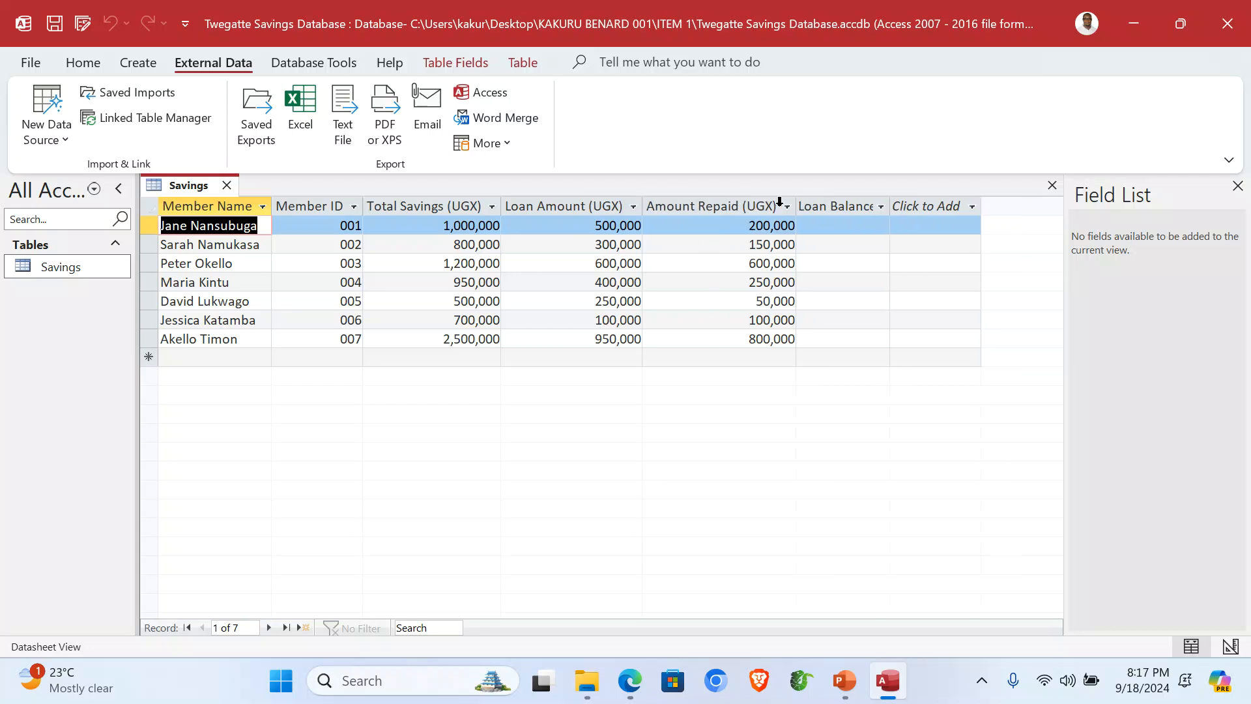
{"action": "double_click", "coordinate": [890, 202]}
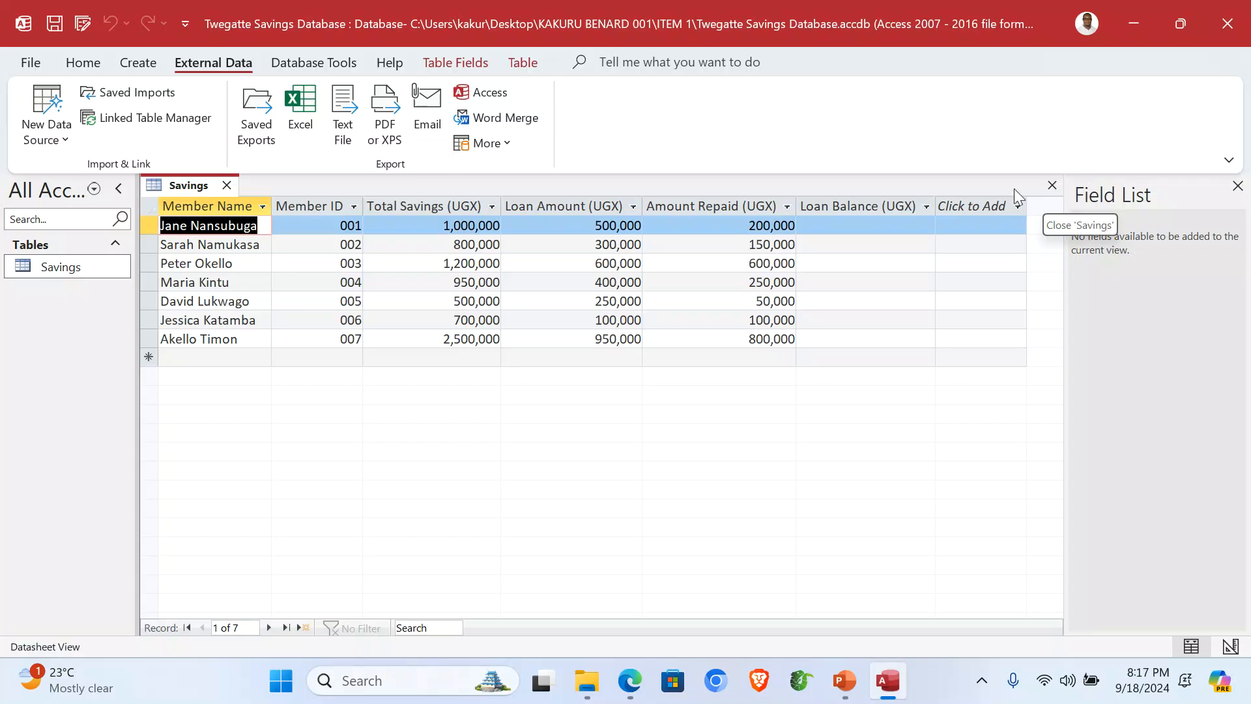
{"action": "left_click", "coordinate": [1052, 185]}
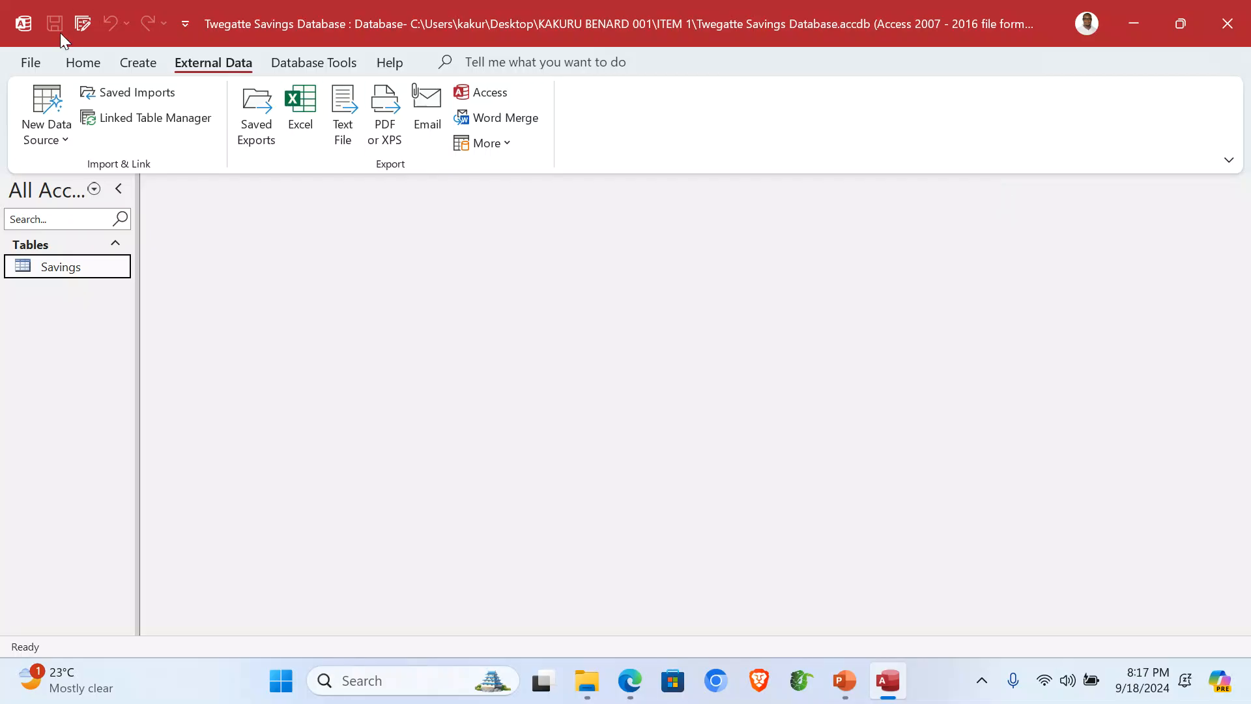
{"action": "left_click", "coordinate": [138, 66]}
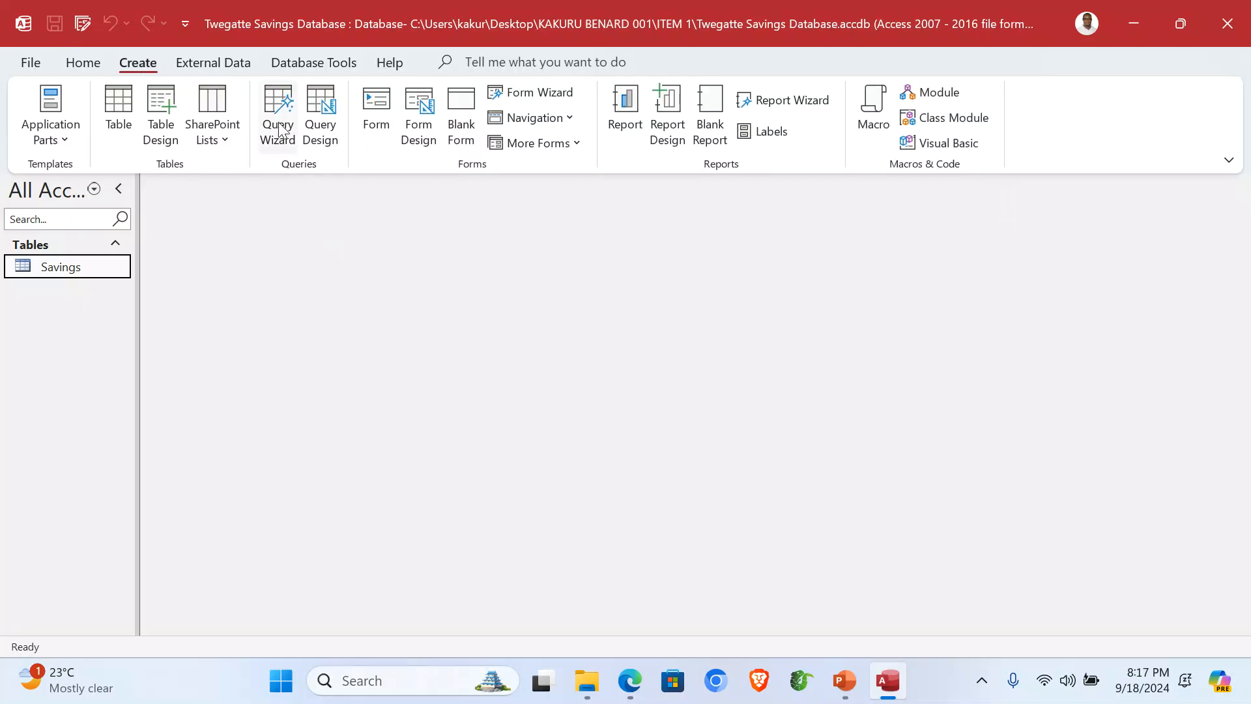
Step: Start a Simple Query Wizard detail query with all Savings table fields
{"action": "left_click", "coordinate": [279, 114]}
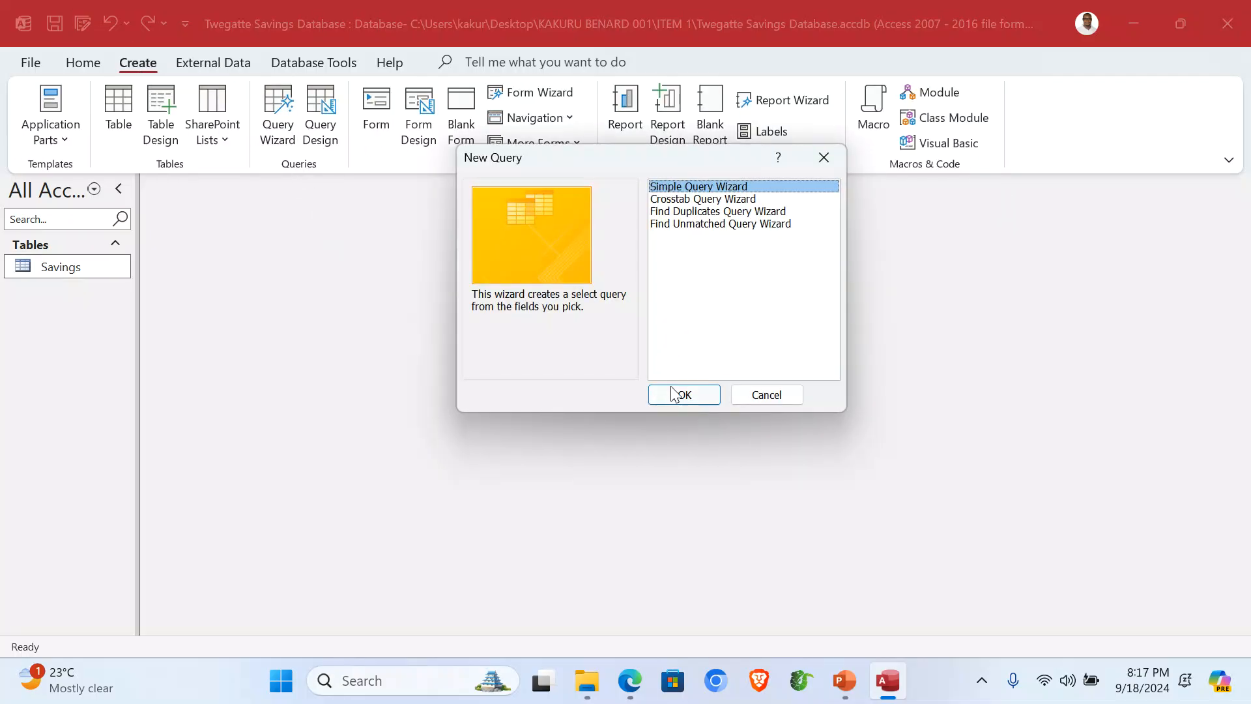
{"action": "left_click", "coordinate": [677, 394]}
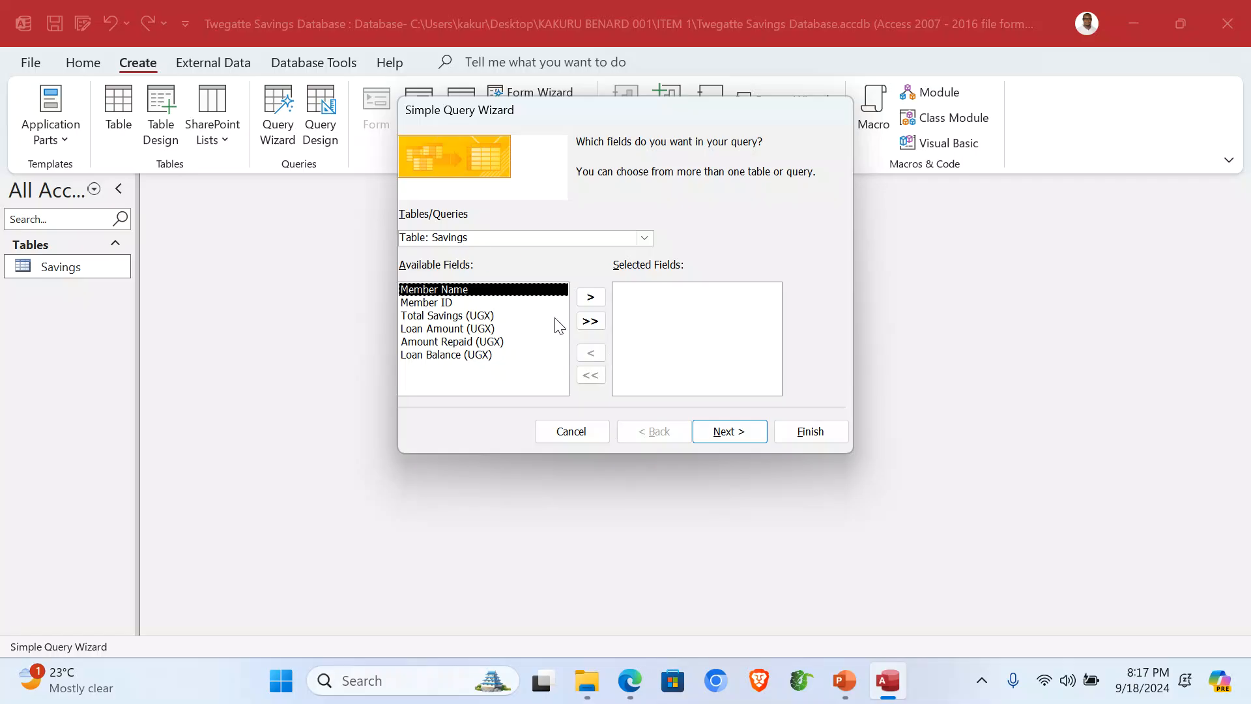
{"action": "left_click", "coordinate": [461, 302]}
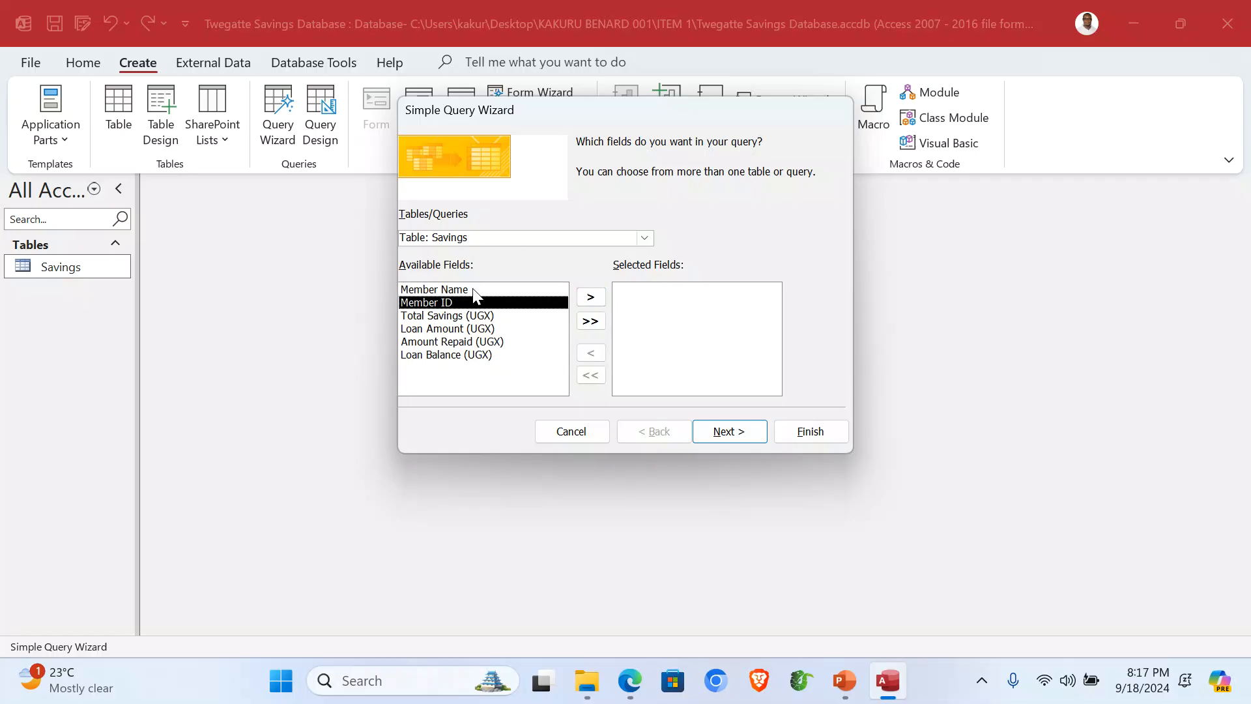
{"action": "left_click", "coordinate": [590, 322]}
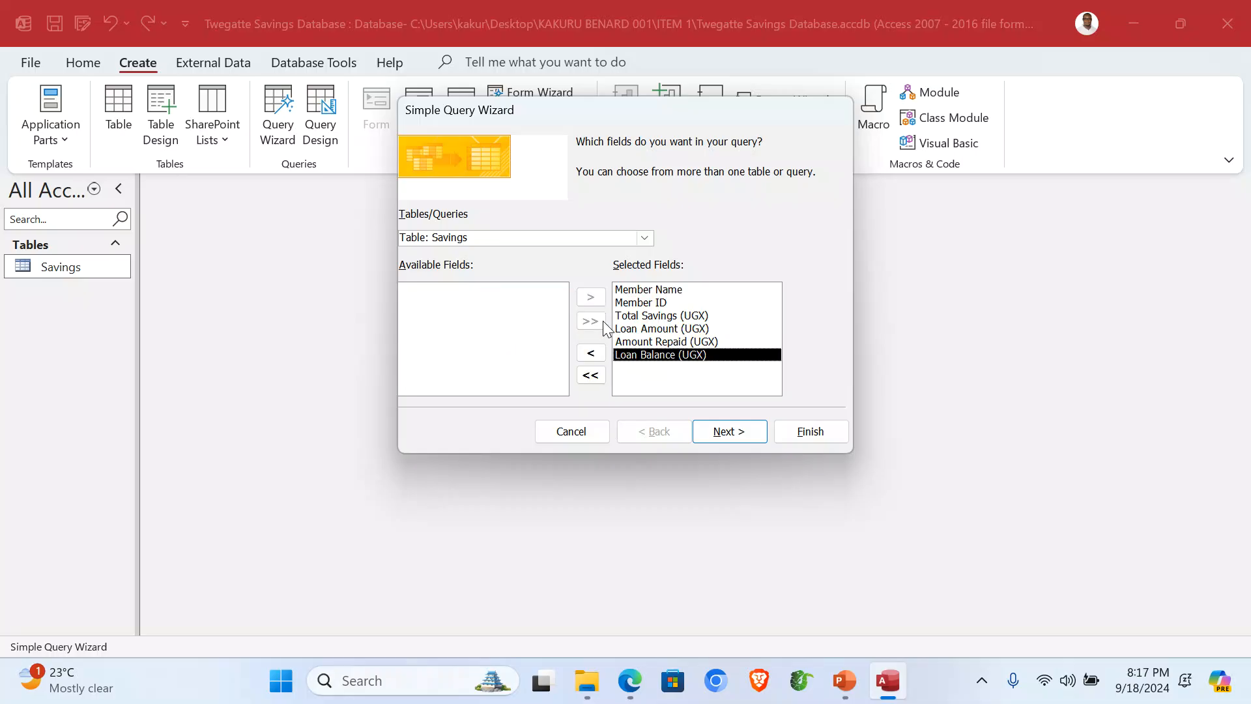
{"action": "left_click", "coordinate": [731, 437]}
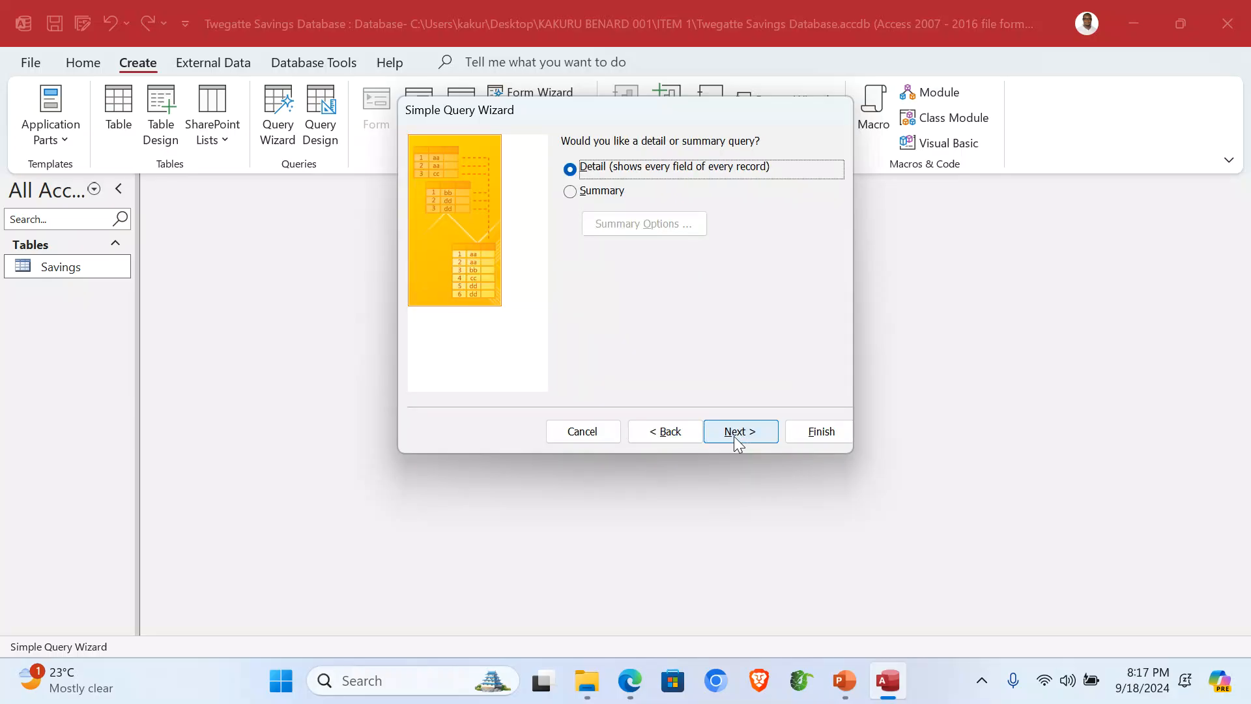
{"action": "left_click", "coordinate": [736, 435]}
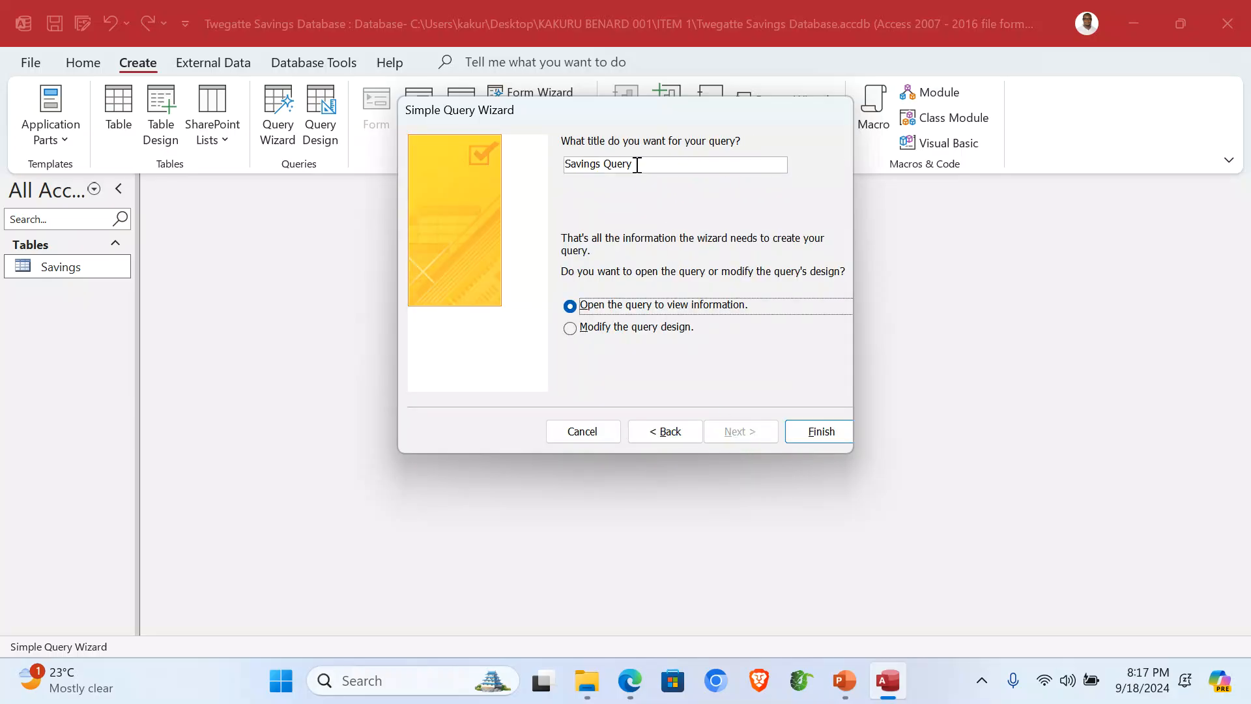
Step: Title the query 'Total Savings' and finish the wizard into Design view
{"action": "left_click_drag", "start_coordinate": [642, 169], "coordinate": [613, 173]}
{"action": "key", "text": "BackSpace"}
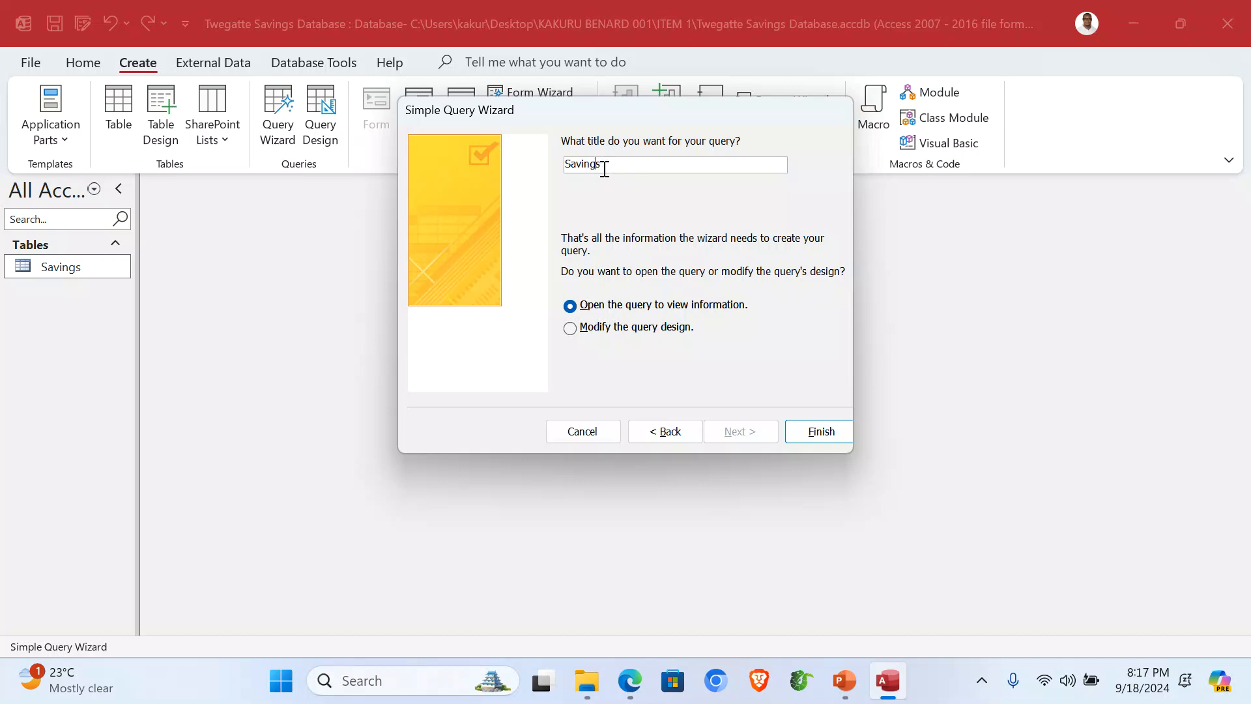
{"action": "key", "text": "Home"}
{"action": "type", "text": "Total"}
{"action": "left_click", "coordinate": [626, 329]}
{"action": "left_click", "coordinate": [830, 427]}
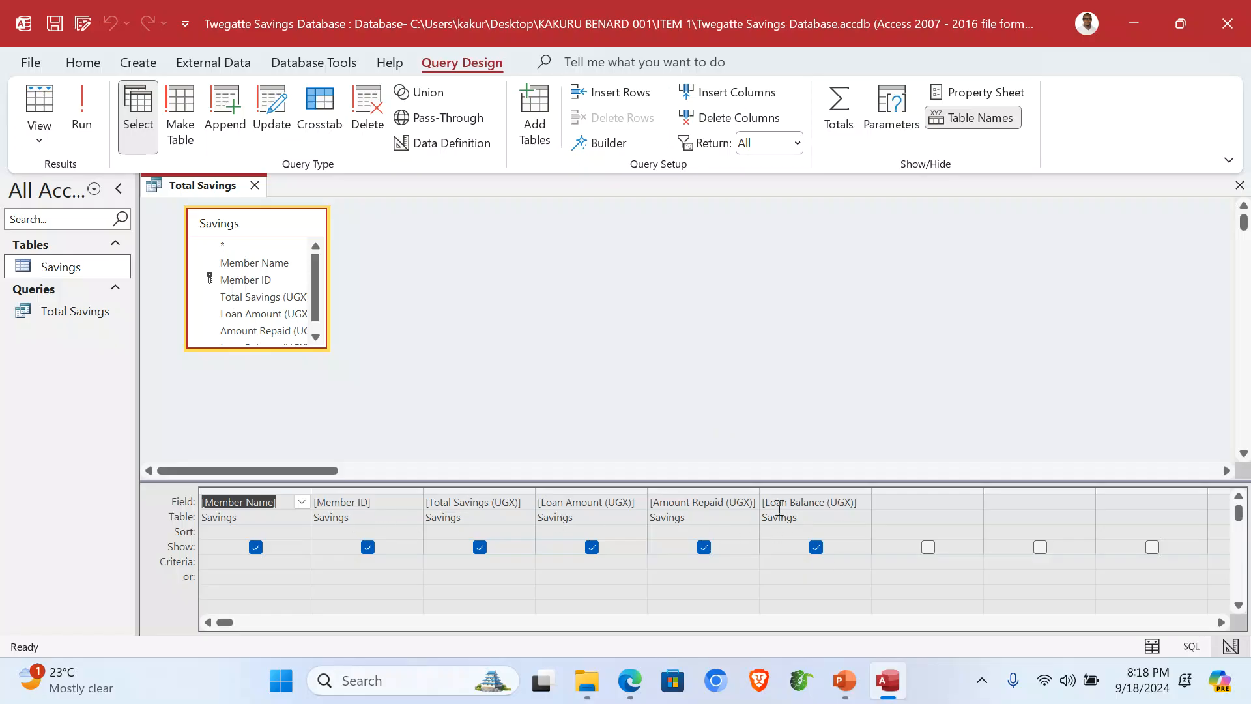
Step: In the Expression Builder for the Loan Balance (UGX) field, begin the expression 'Loan Balance (UGX):'
{"action": "left_click", "coordinate": [820, 502]}
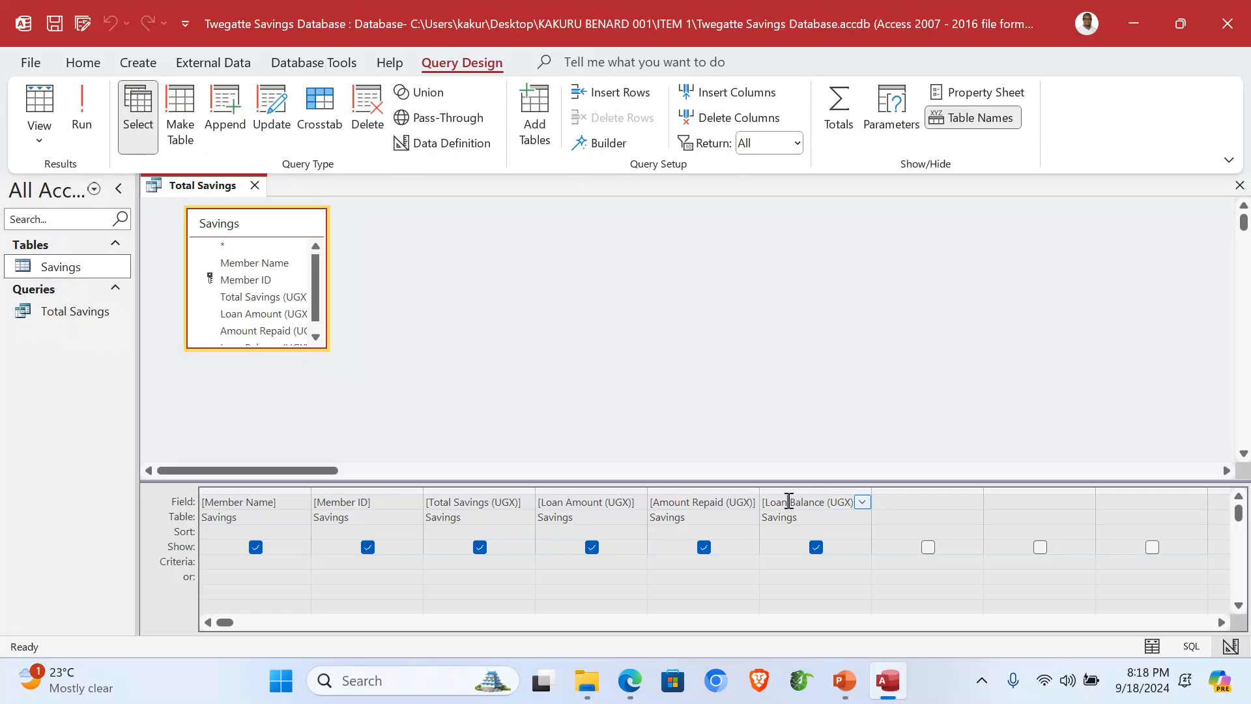
{"action": "left_click", "coordinate": [600, 144]}
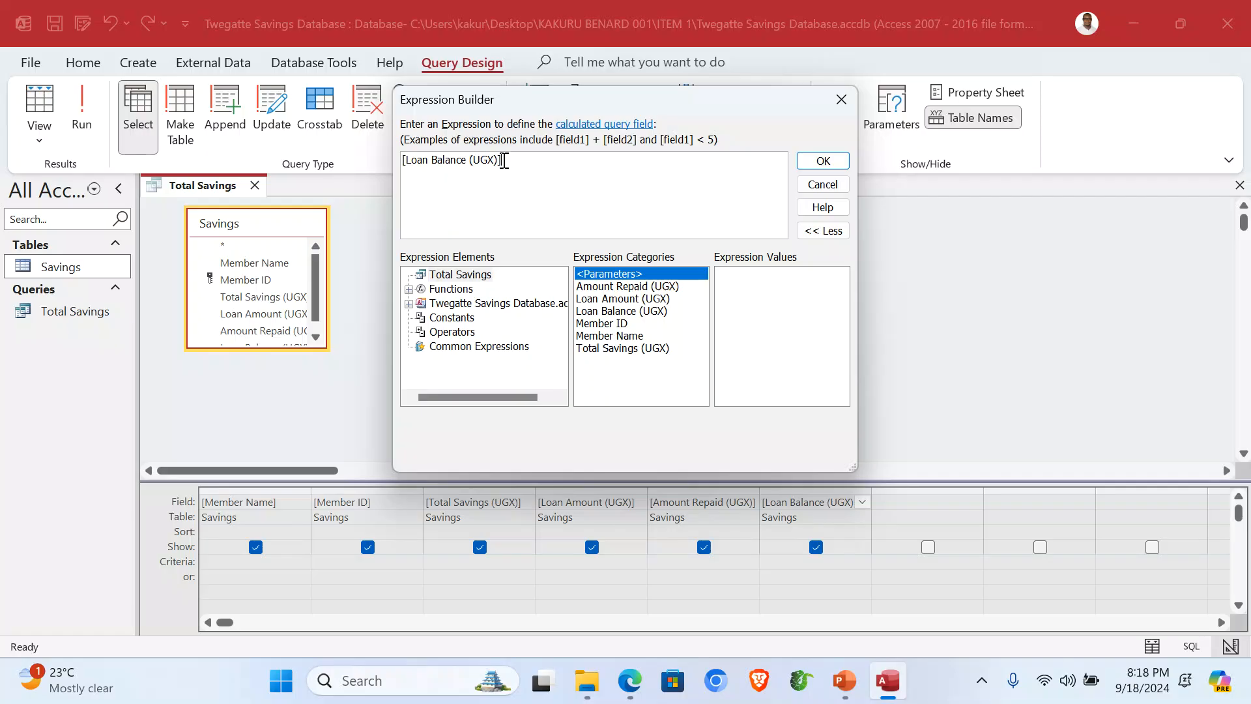
{"action": "key", "text": "BackSpace"}
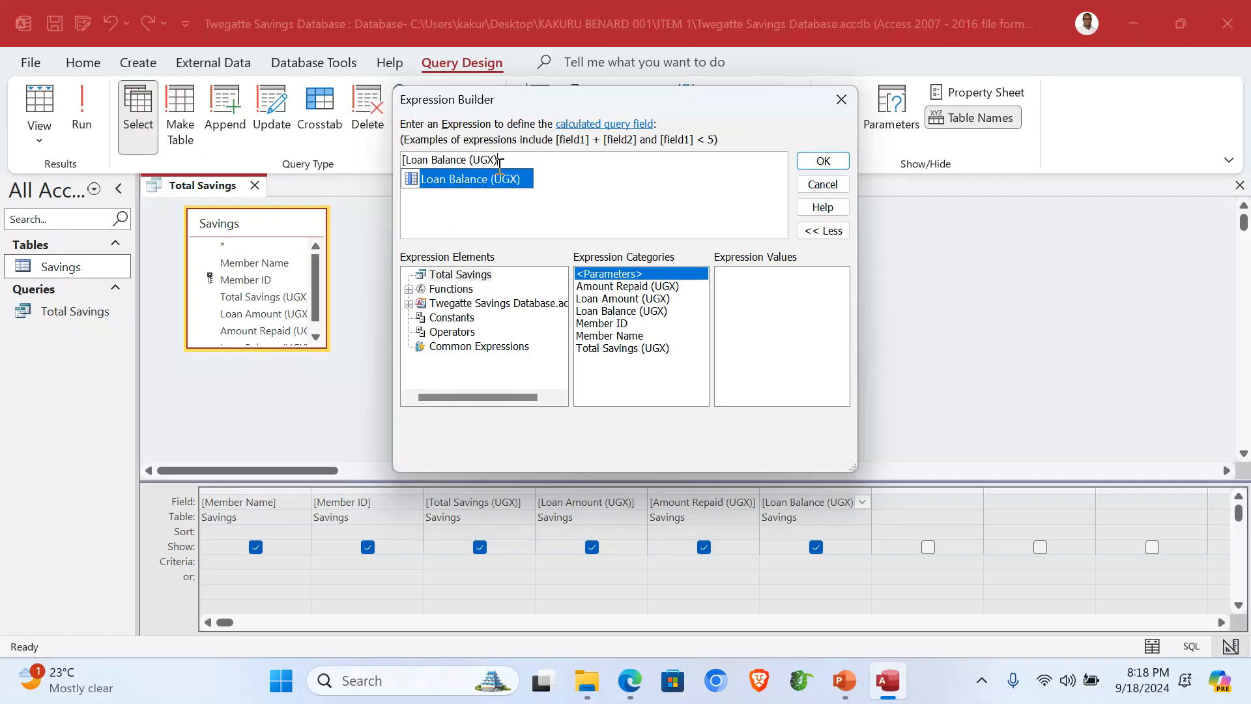
{"action": "left_click", "coordinate": [406, 160]}
{"action": "key", "text": "BackSpace"}
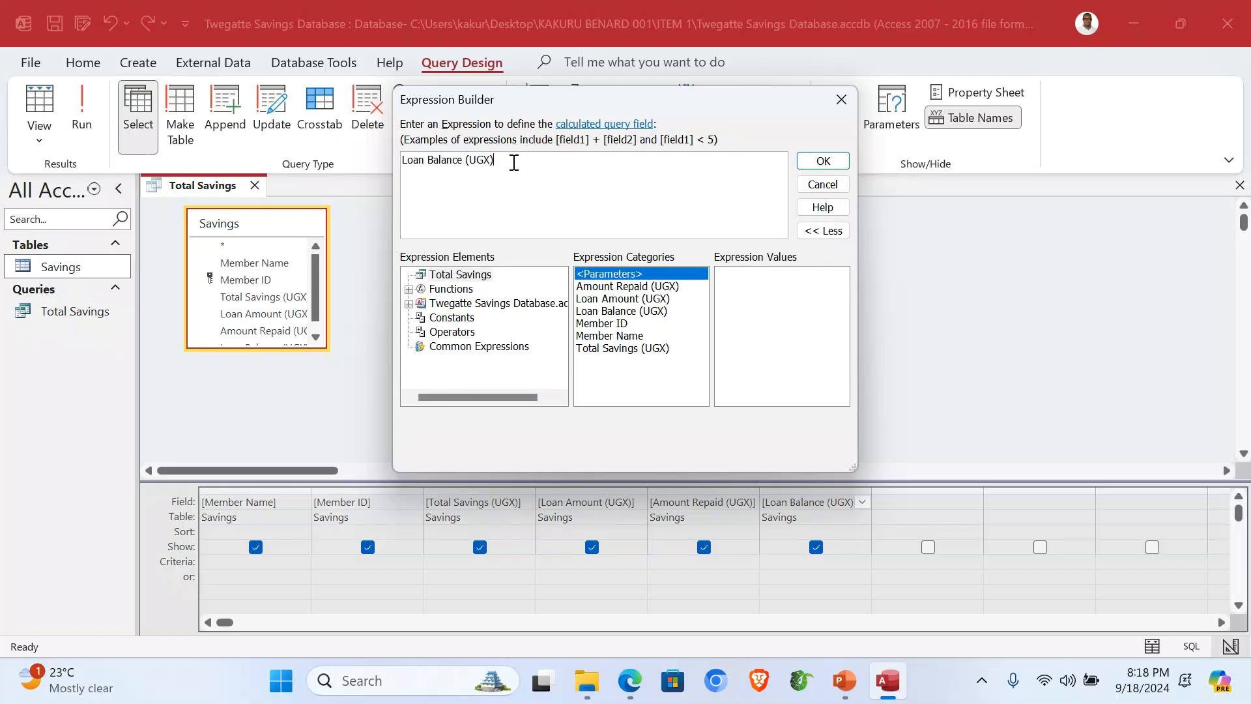
{"action": "type", "text": ":"}
Step: Complete the expression as [Loan Amount (UGX)] - [Amount Repaid (UGX)] and confirm it
{"action": "double_click", "coordinate": [622, 299]}
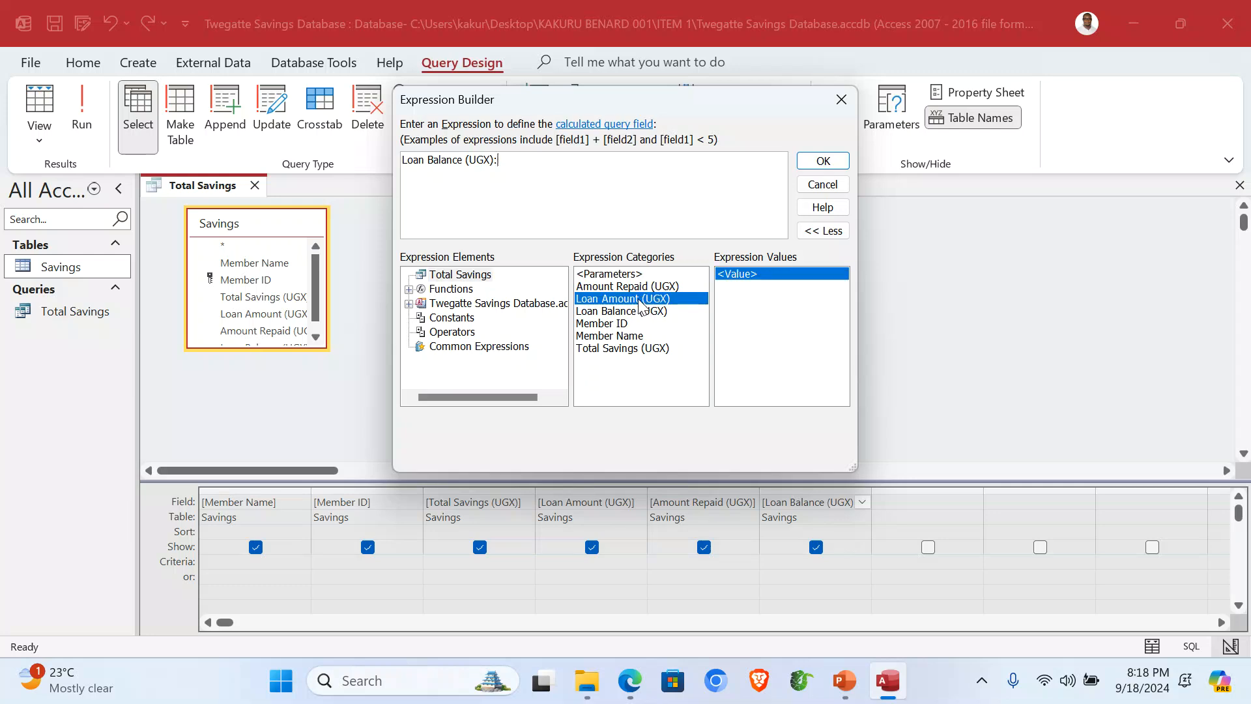
{"action": "left_click_drag", "start_coordinate": [536, 164], "coordinate": [499, 164]}
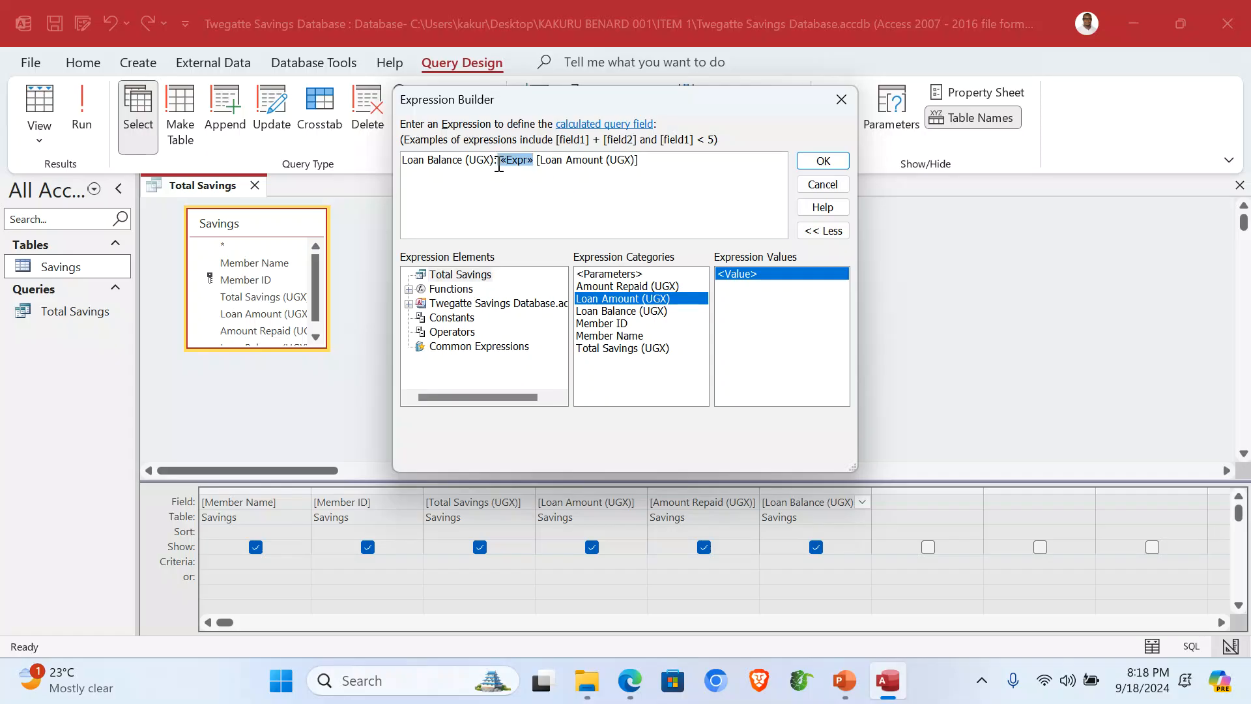
{"action": "key", "text": "Delete"}
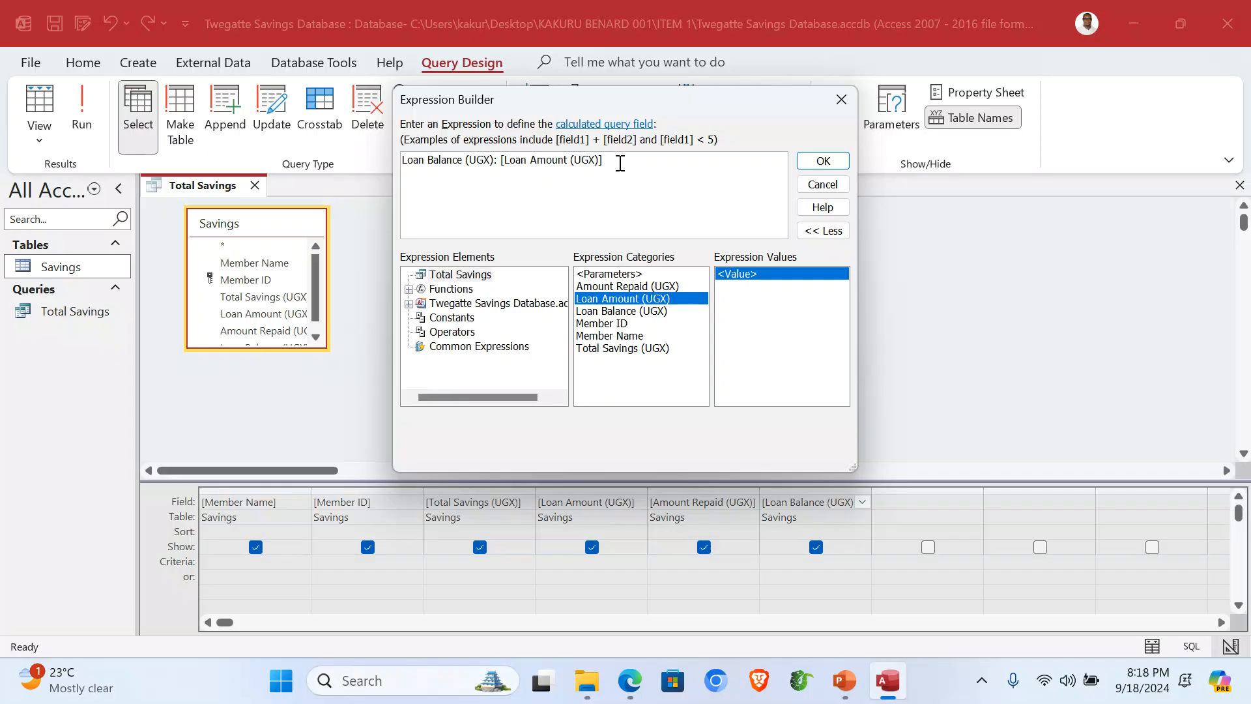
{"action": "double_click", "coordinate": [626, 286]}
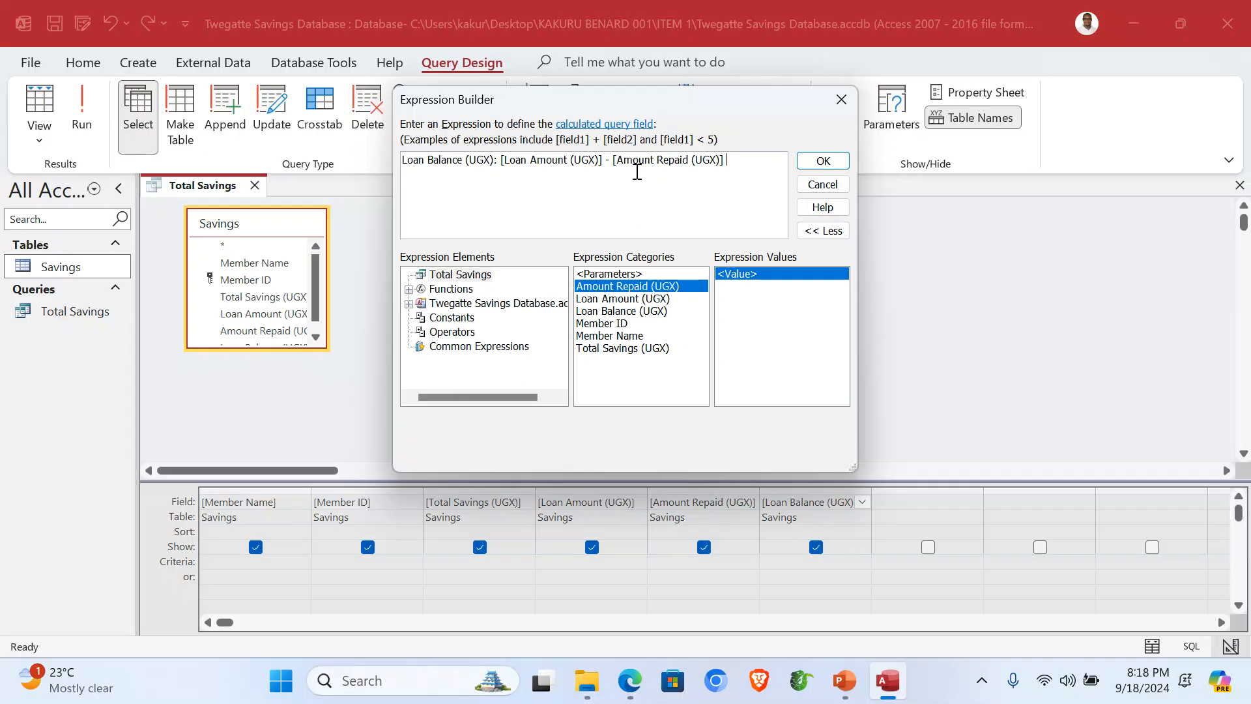
{"action": "left_click", "coordinate": [814, 161]}
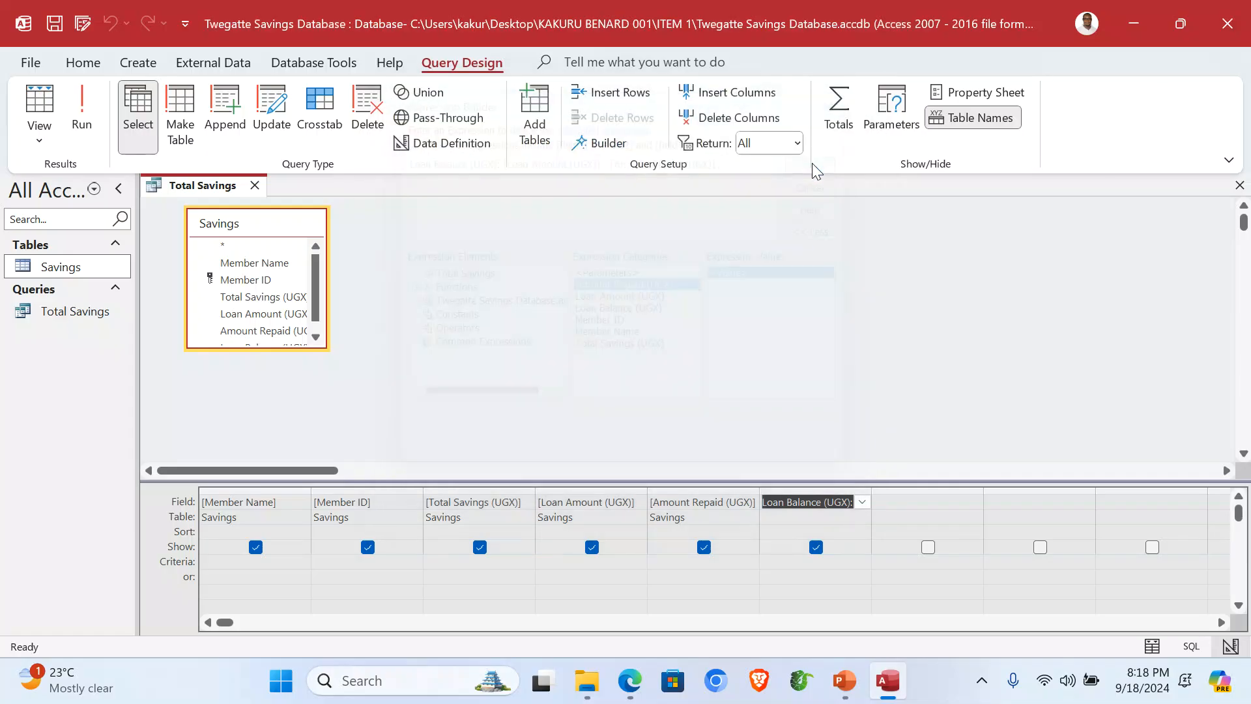
Step: Run the Total Savings query, autofit its Loan Balance column, and close it
{"action": "left_click", "coordinate": [82, 112]}
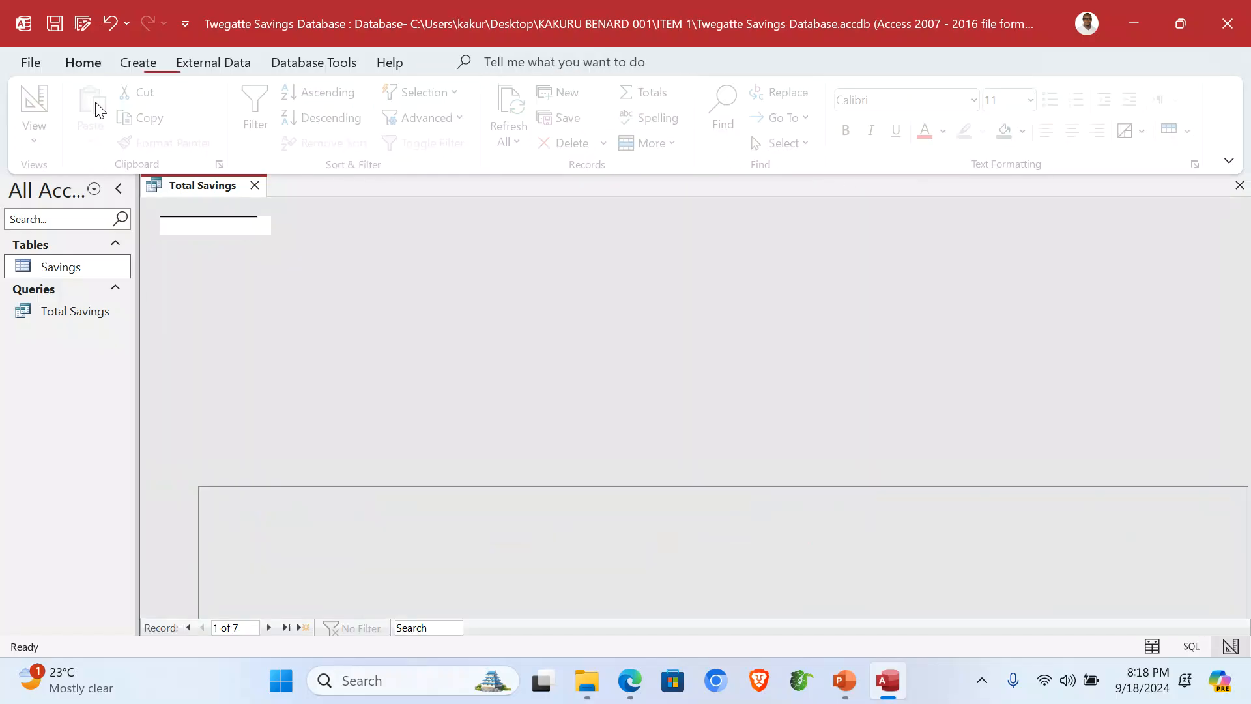
{"action": "double_click", "coordinate": [891, 204]}
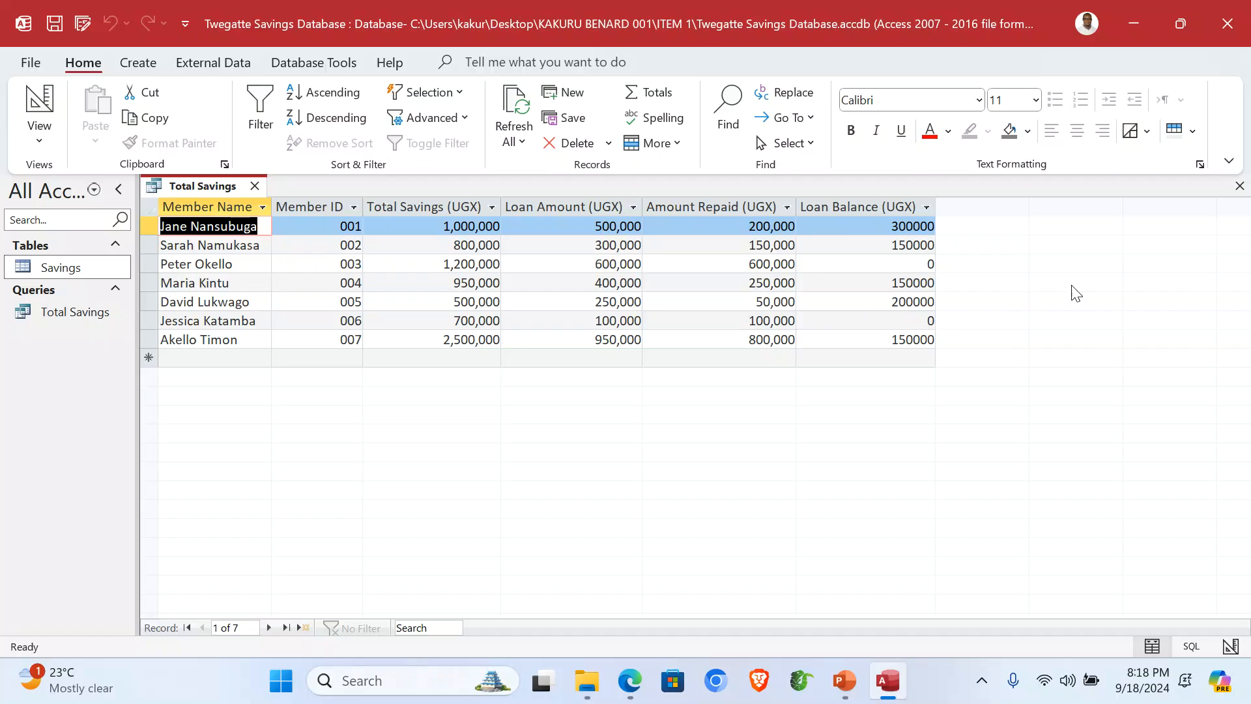
{"action": "left_click", "coordinate": [1238, 188]}
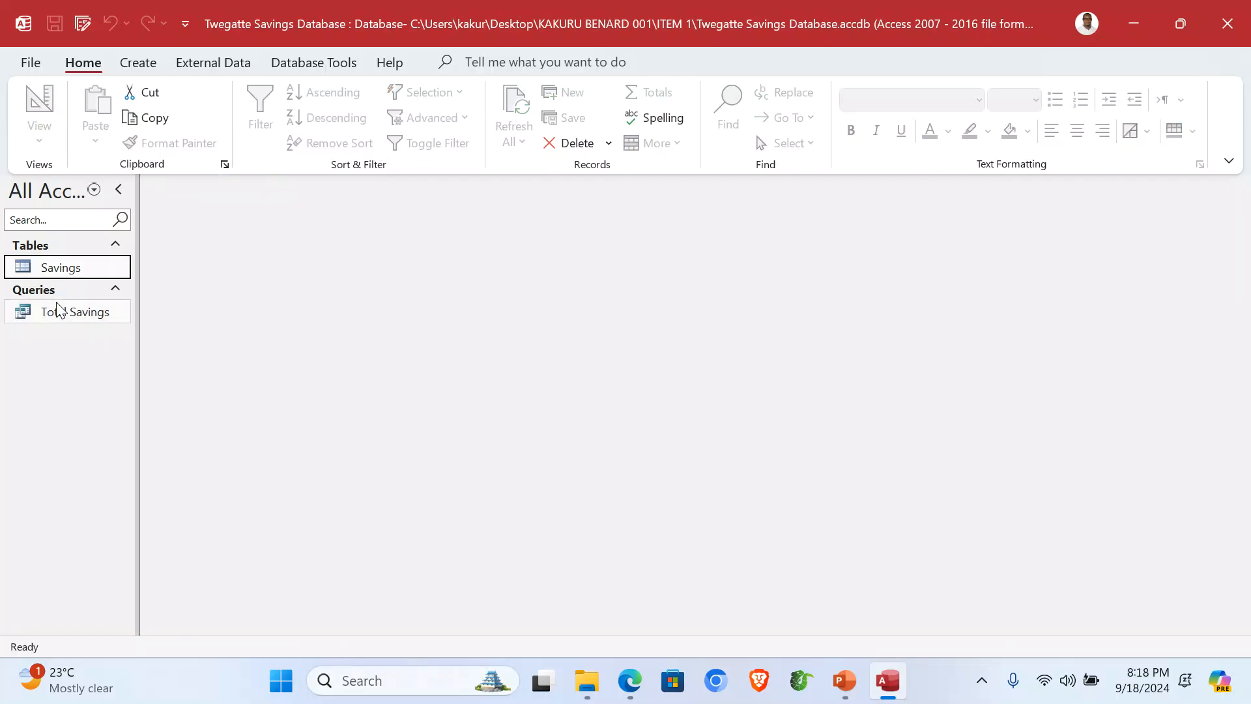
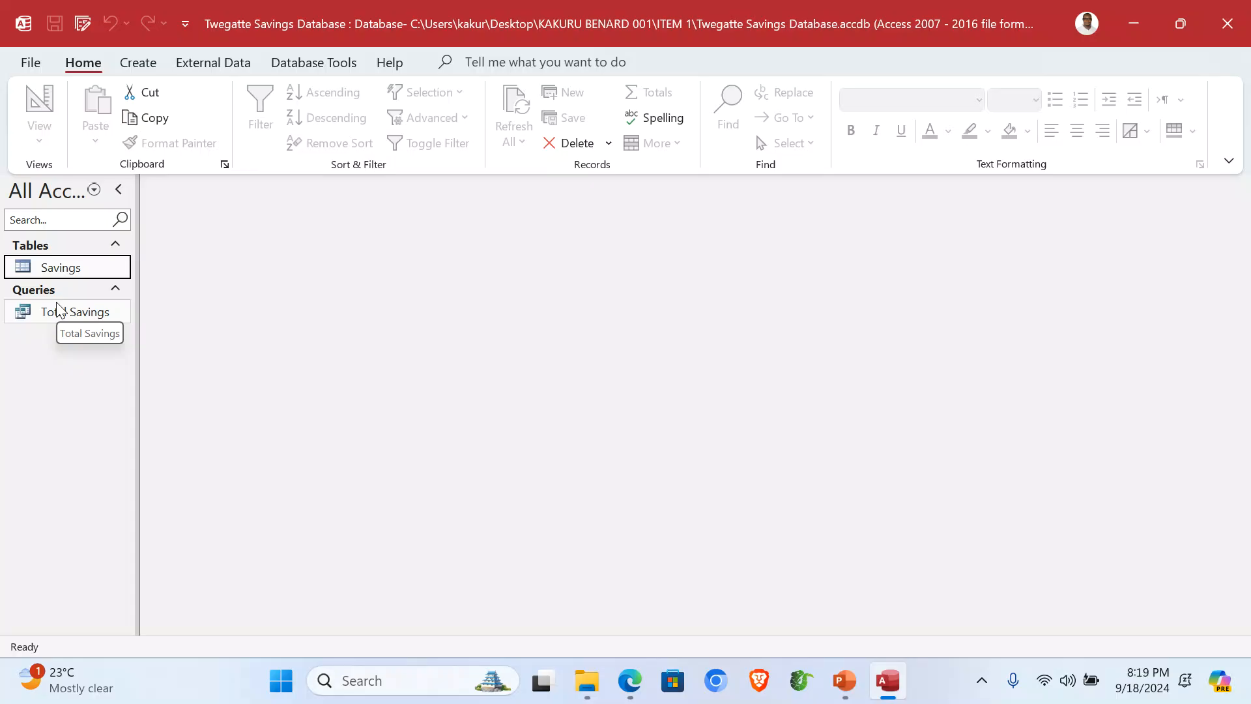
Step: Start a Simple Query Wizard query on Total Savings with all six fields
{"action": "left_click", "coordinate": [138, 63]}
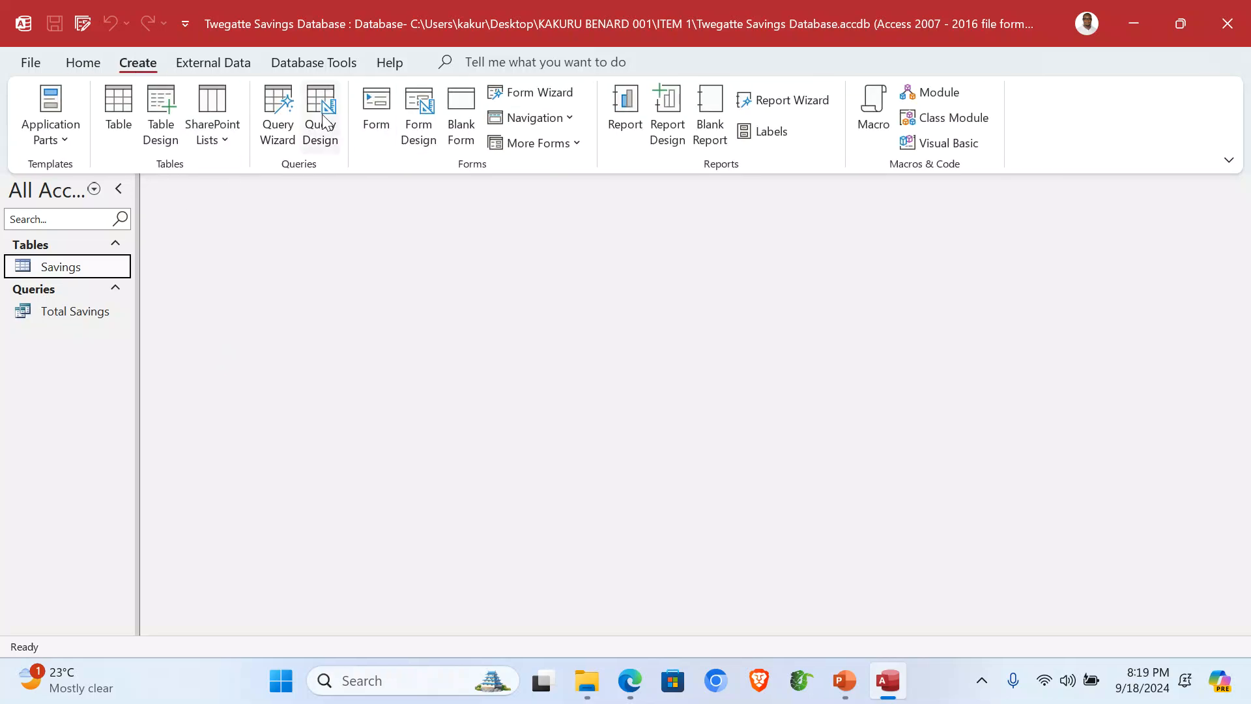
{"action": "left_click", "coordinate": [280, 105]}
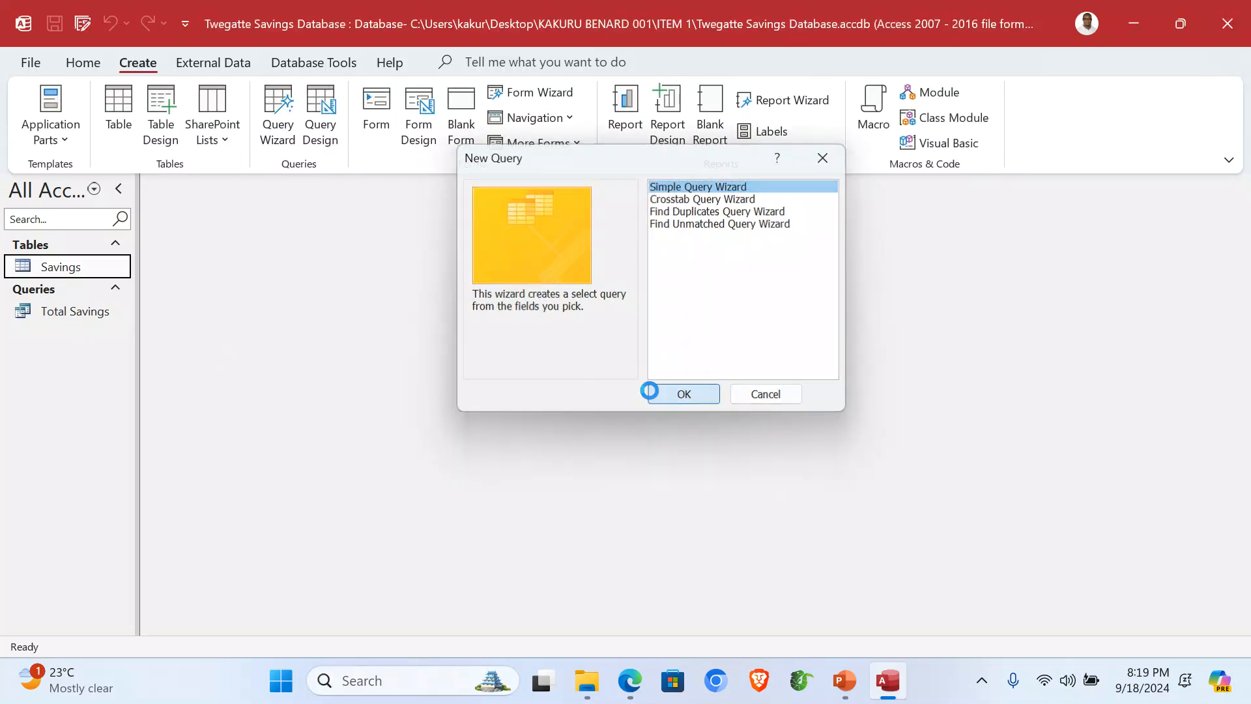
{"action": "left_click", "coordinate": [651, 392]}
{"action": "left_click", "coordinate": [645, 238]}
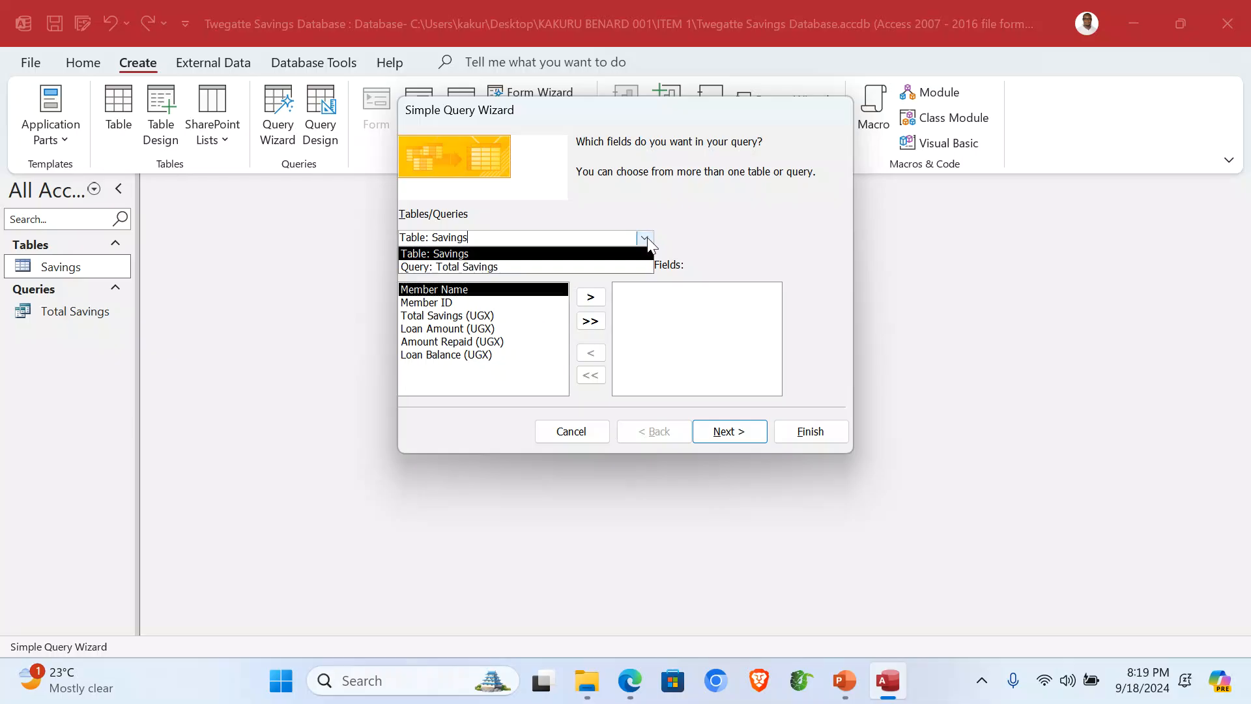
{"action": "left_click", "coordinate": [535, 265]}
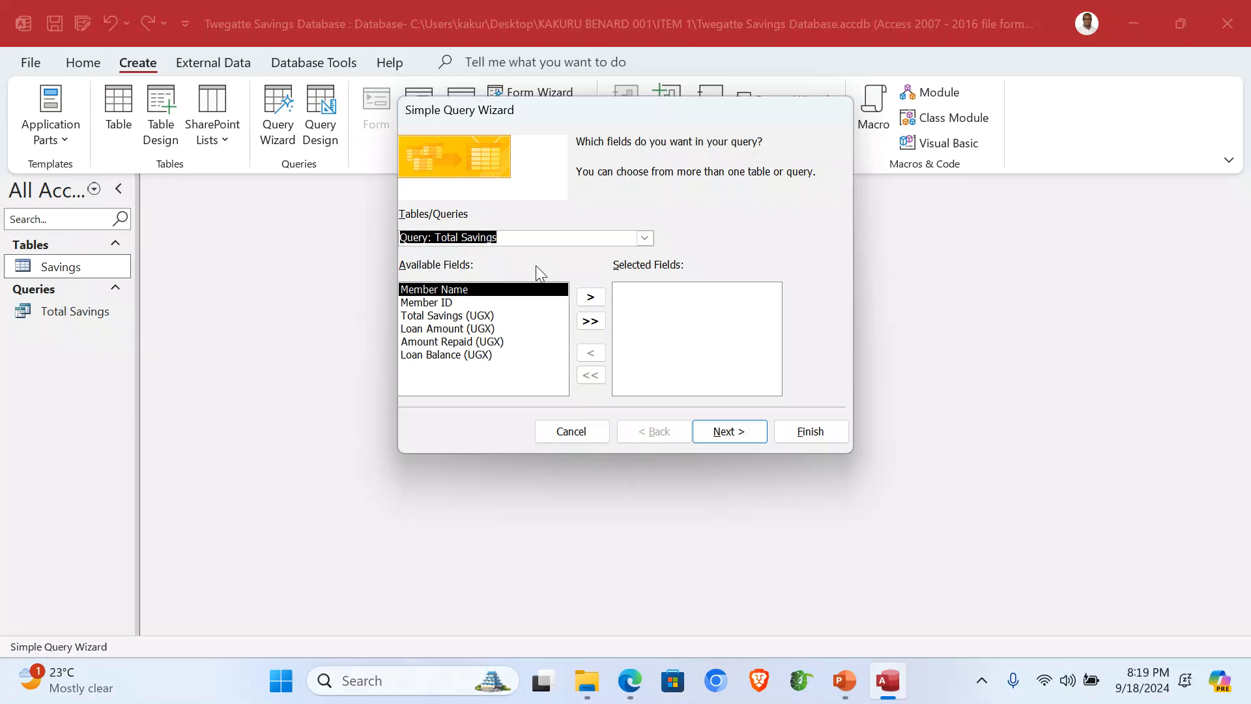
{"action": "left_click", "coordinate": [590, 321]}
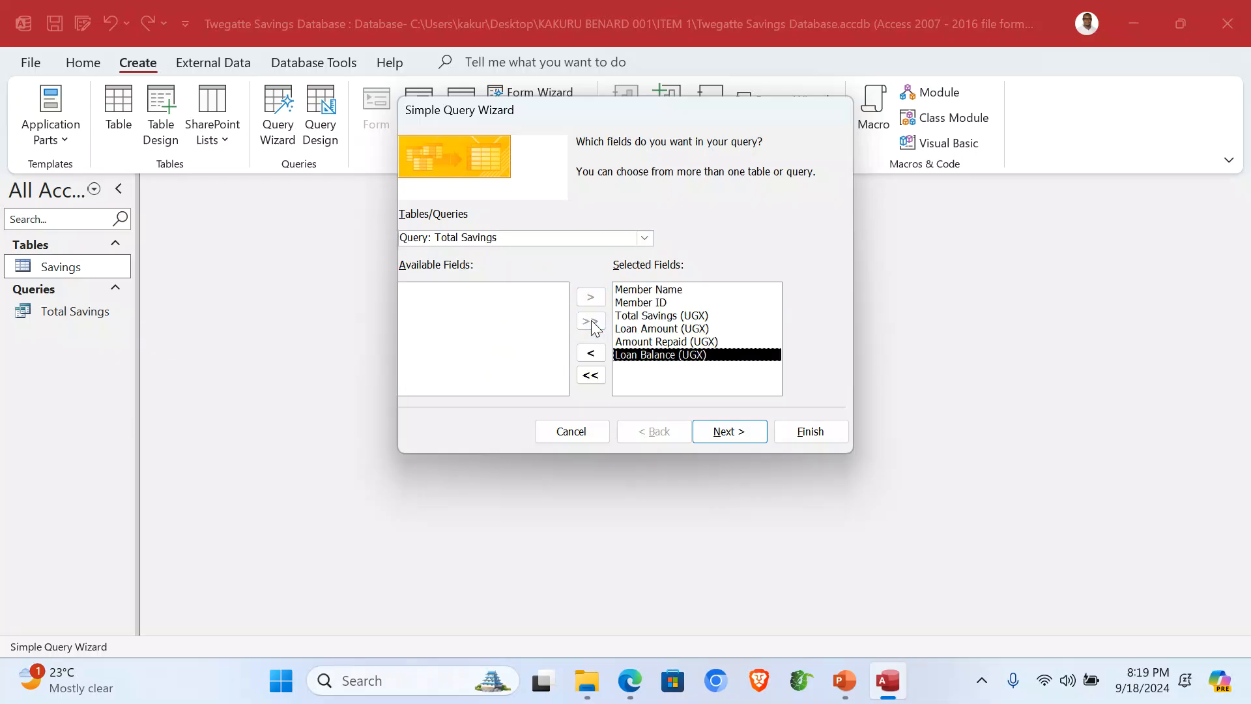
{"action": "left_click", "coordinate": [733, 432]}
{"action": "left_click", "coordinate": [732, 431]}
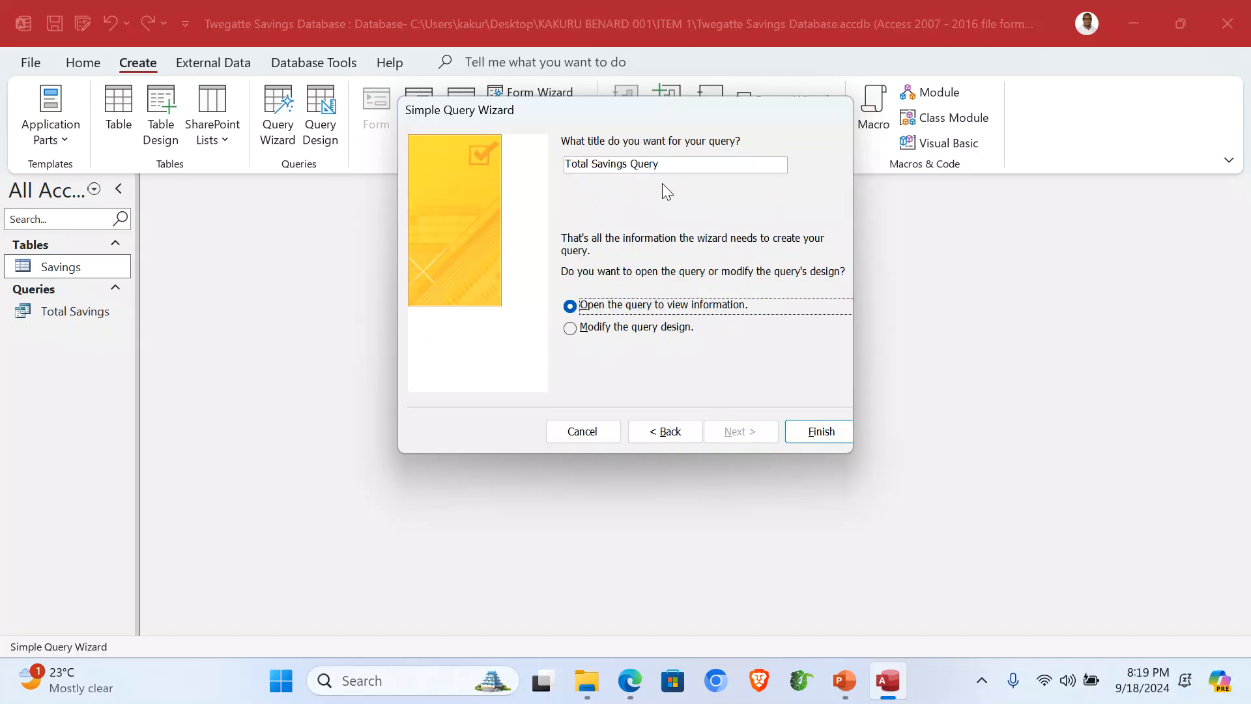
Step: Title the query 'Members With Loan Blc' and open it in design view
{"action": "left_click_drag", "start_coordinate": [666, 168], "coordinate": [560, 176]}
{"action": "type", "text": "Mem"}
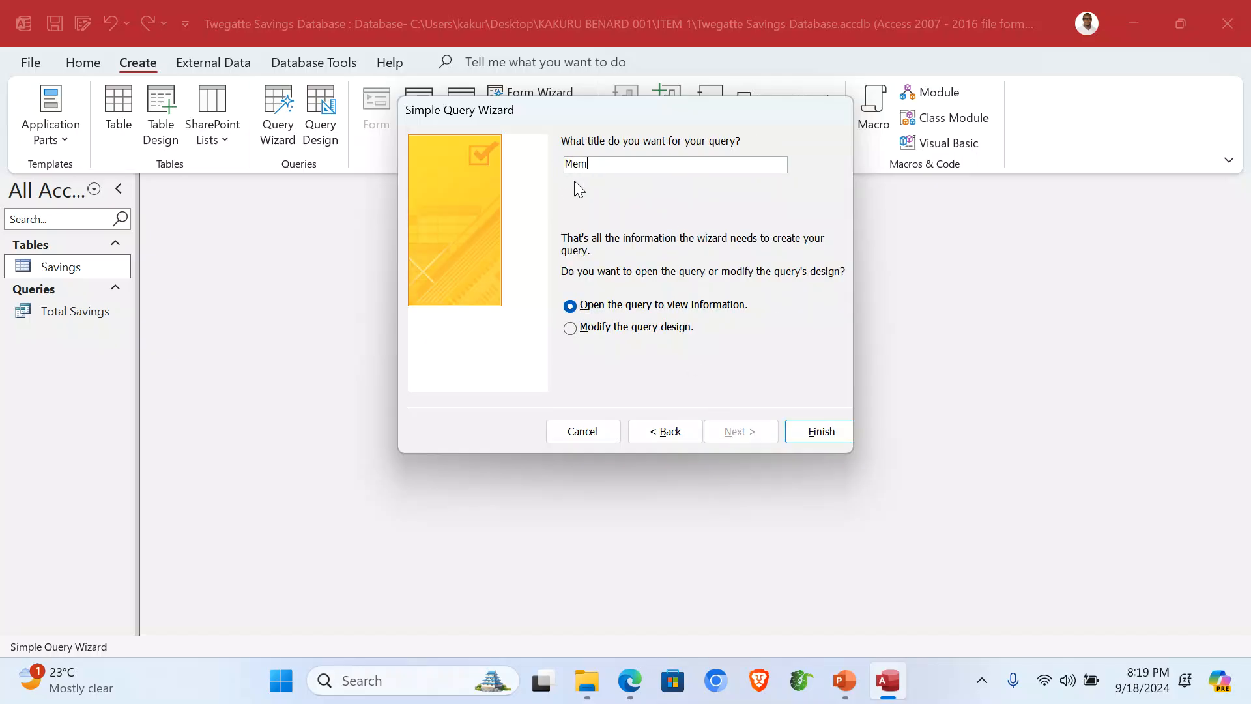
{"action": "type", "text": "bers With Loan Ba"}
{"action": "key", "text": "BackSpace"}
{"action": "type", "text": "lc"}
{"action": "left_click", "coordinate": [638, 327]}
{"action": "left_click", "coordinate": [832, 427]}
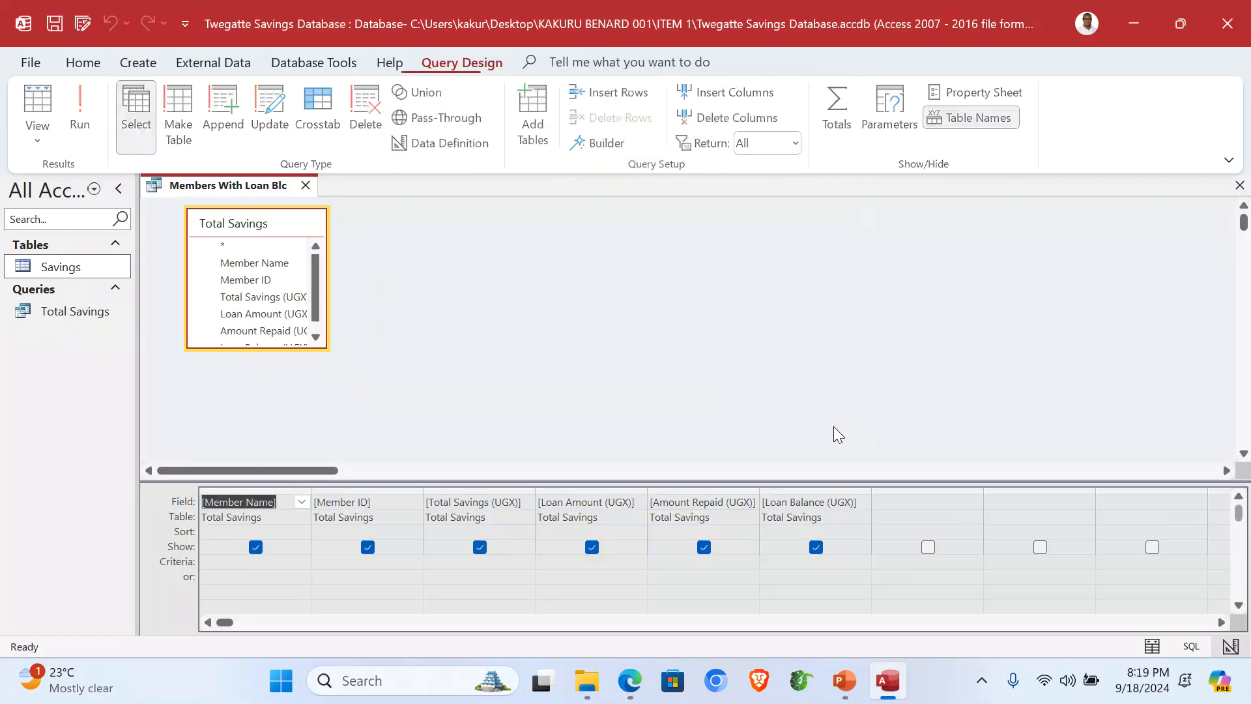
Step: Set the Loan Balance criterion to >0, run it to see five members, and close it
{"action": "left_click", "coordinate": [785, 562]}
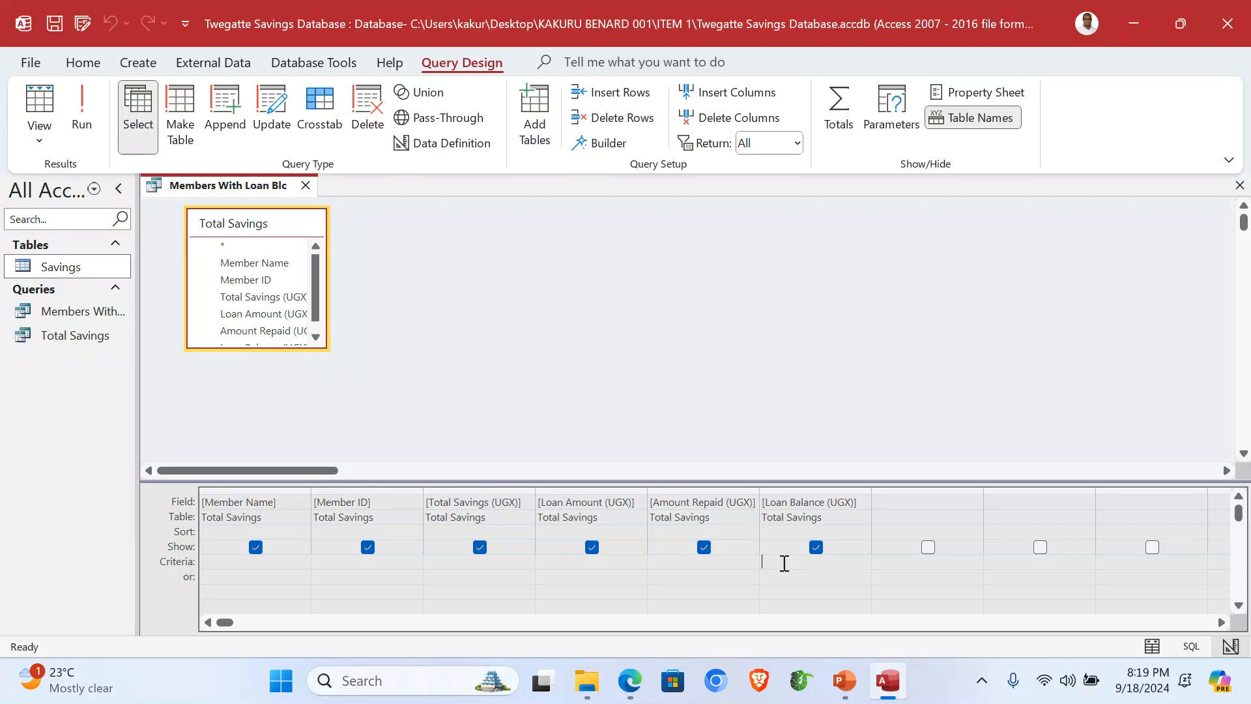
{"action": "type", "text": ">=1"}
{"action": "left_click", "coordinate": [85, 119]}
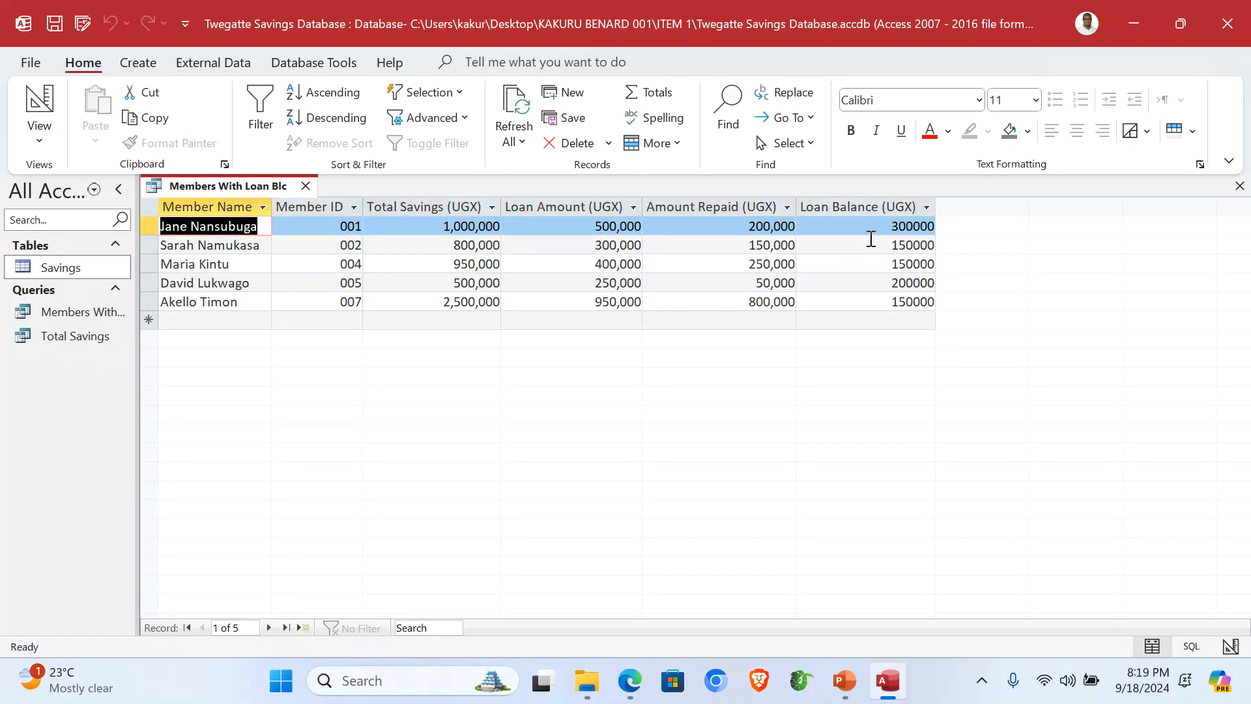
{"action": "left_click", "coordinate": [882, 206]}
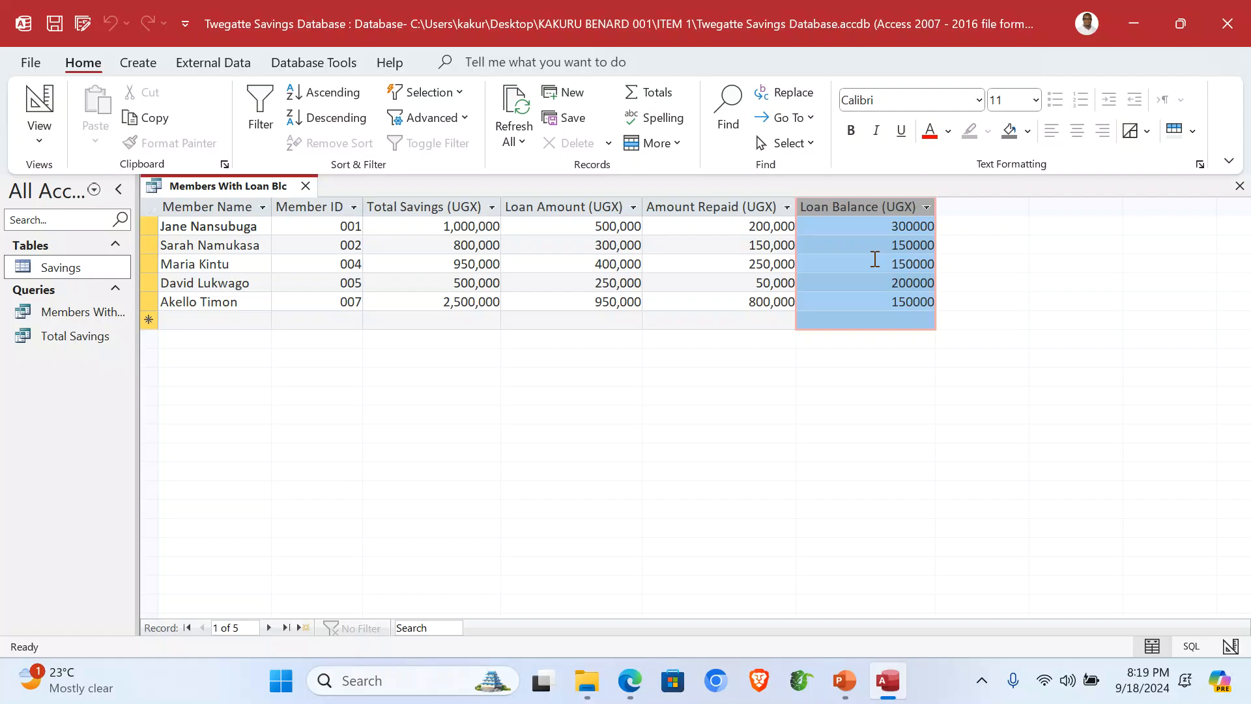
{"action": "left_click", "coordinate": [1239, 186]}
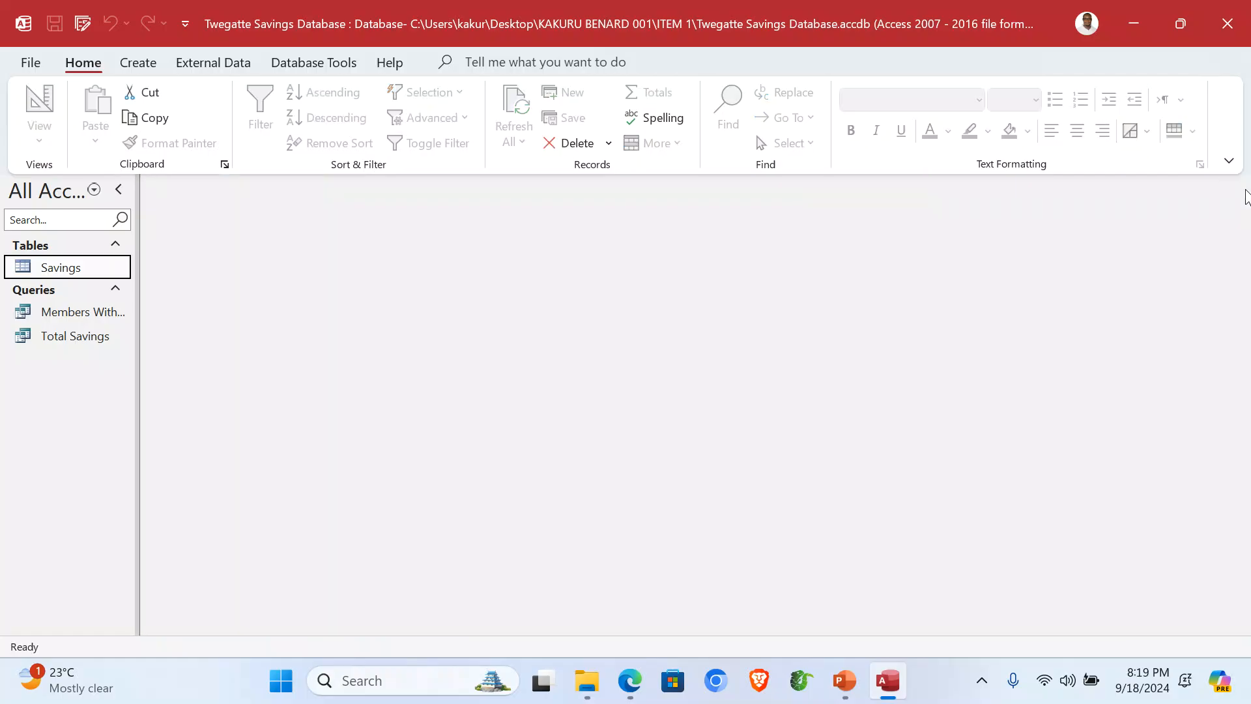
{"action": "left_click_drag", "start_coordinate": [138, 306], "coordinate": [188, 334]}
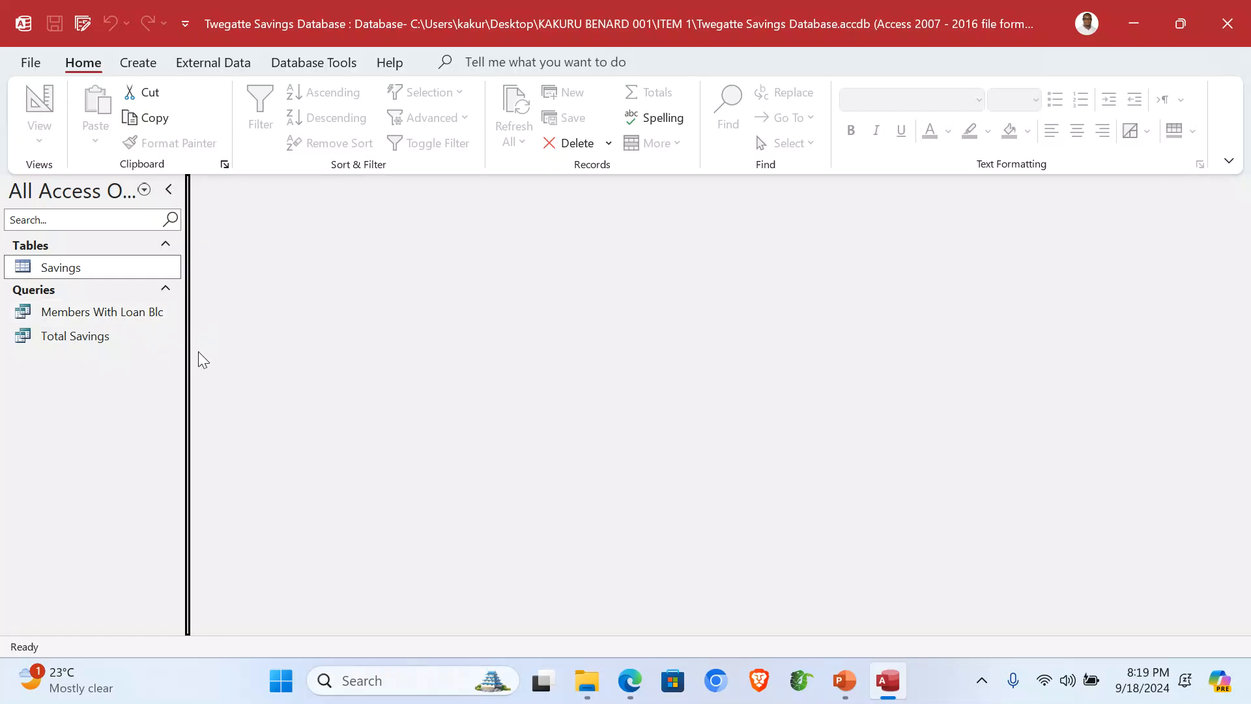
{"action": "left_click", "coordinate": [140, 63]}
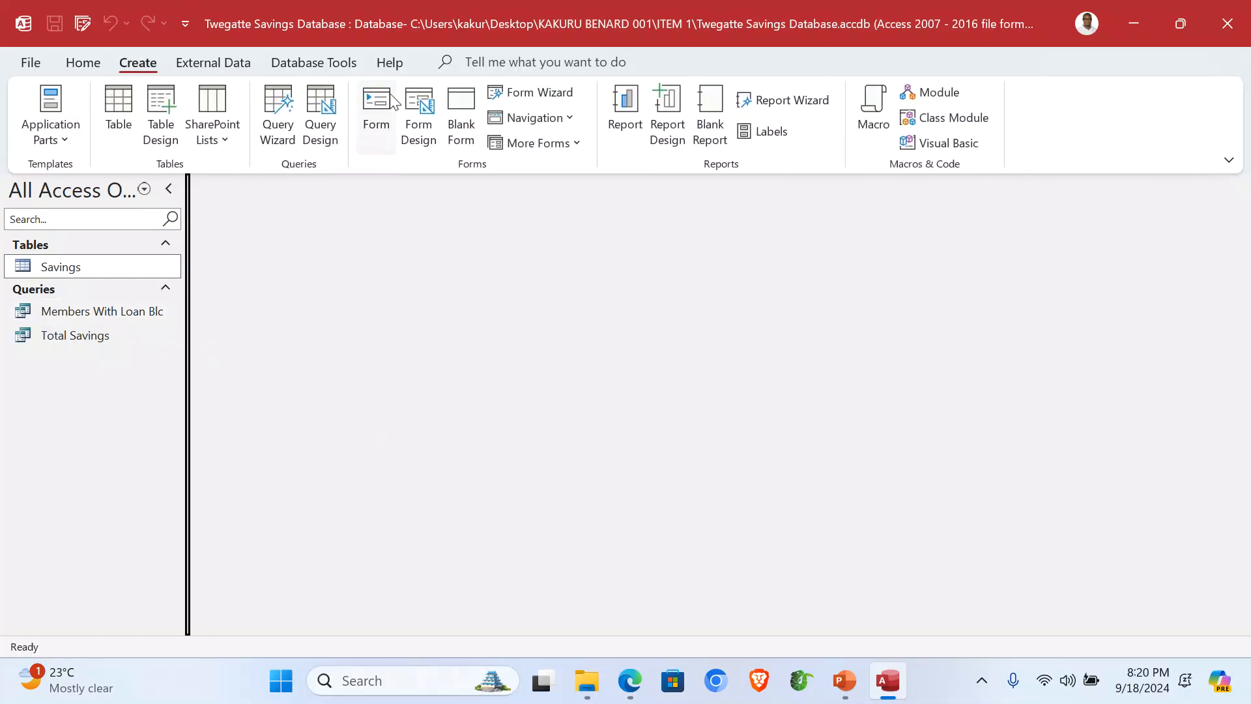
Step: Start another Simple Query Wizard query on Total Savings with all fields
{"action": "left_click", "coordinate": [280, 120]}
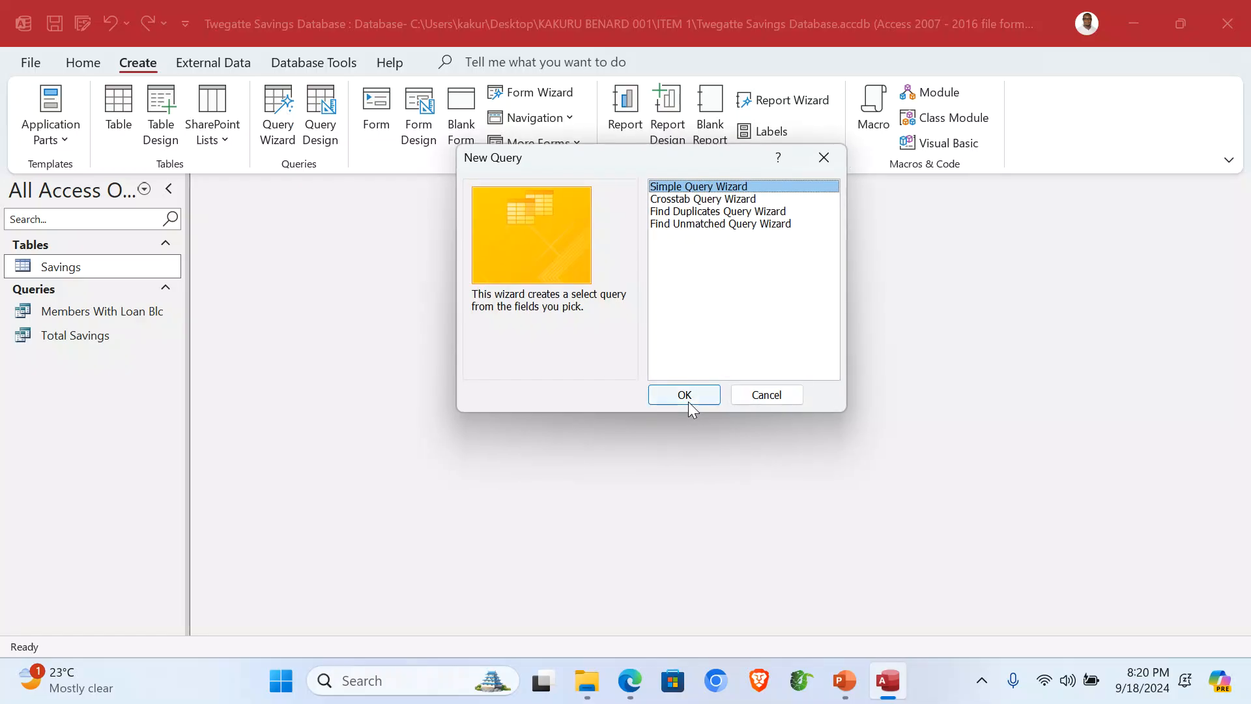
{"action": "left_click", "coordinate": [688, 400]}
{"action": "left_click", "coordinate": [645, 238]}
{"action": "left_click", "coordinate": [541, 280]}
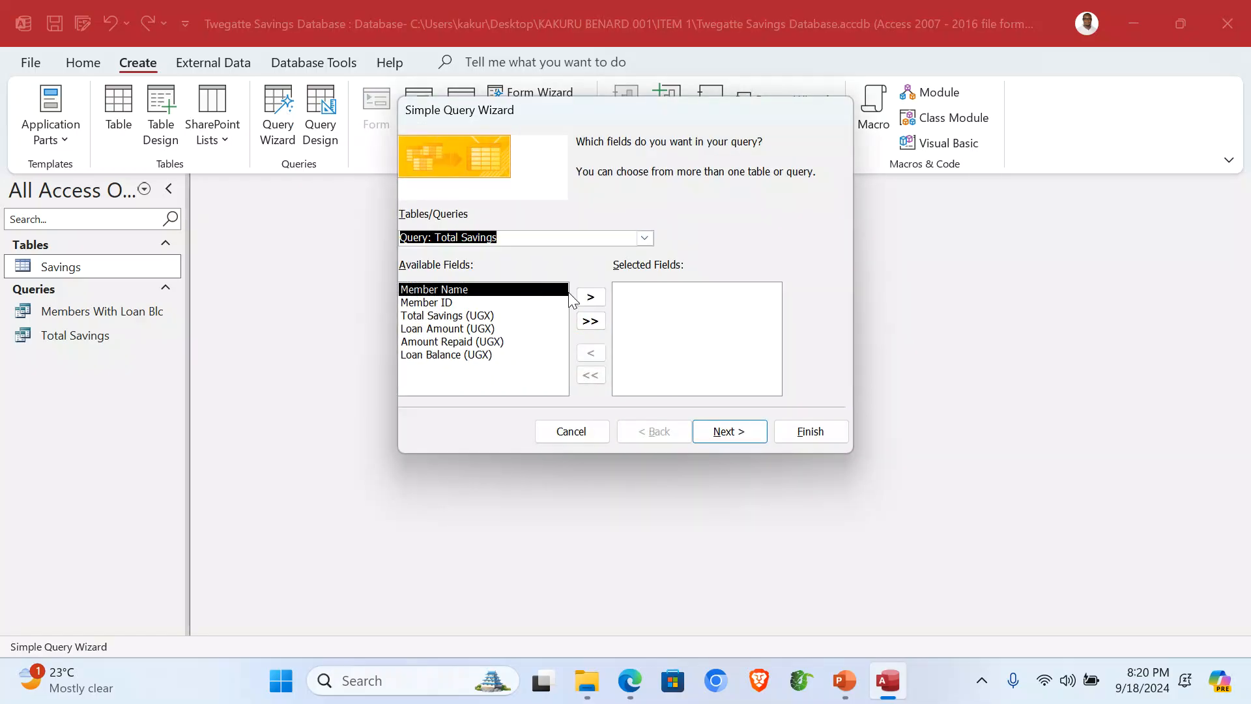
{"action": "left_click", "coordinate": [593, 322]}
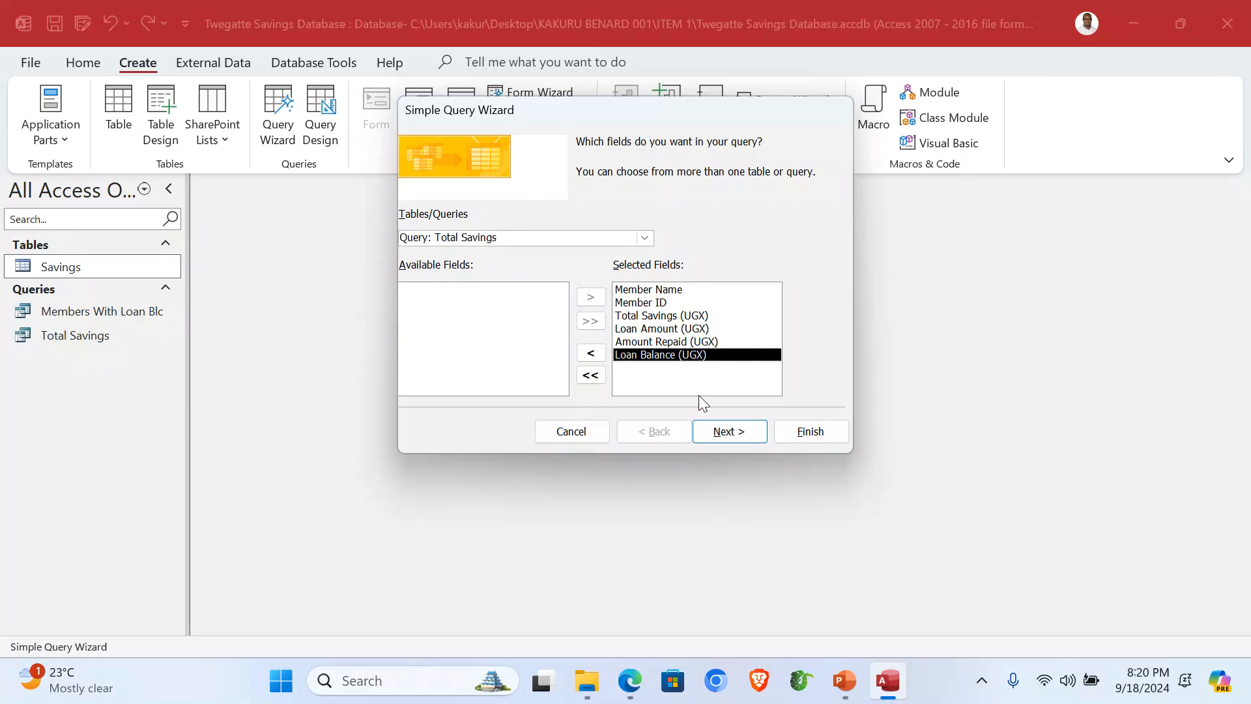
{"action": "left_click", "coordinate": [730, 431]}
{"action": "left_click", "coordinate": [732, 432]}
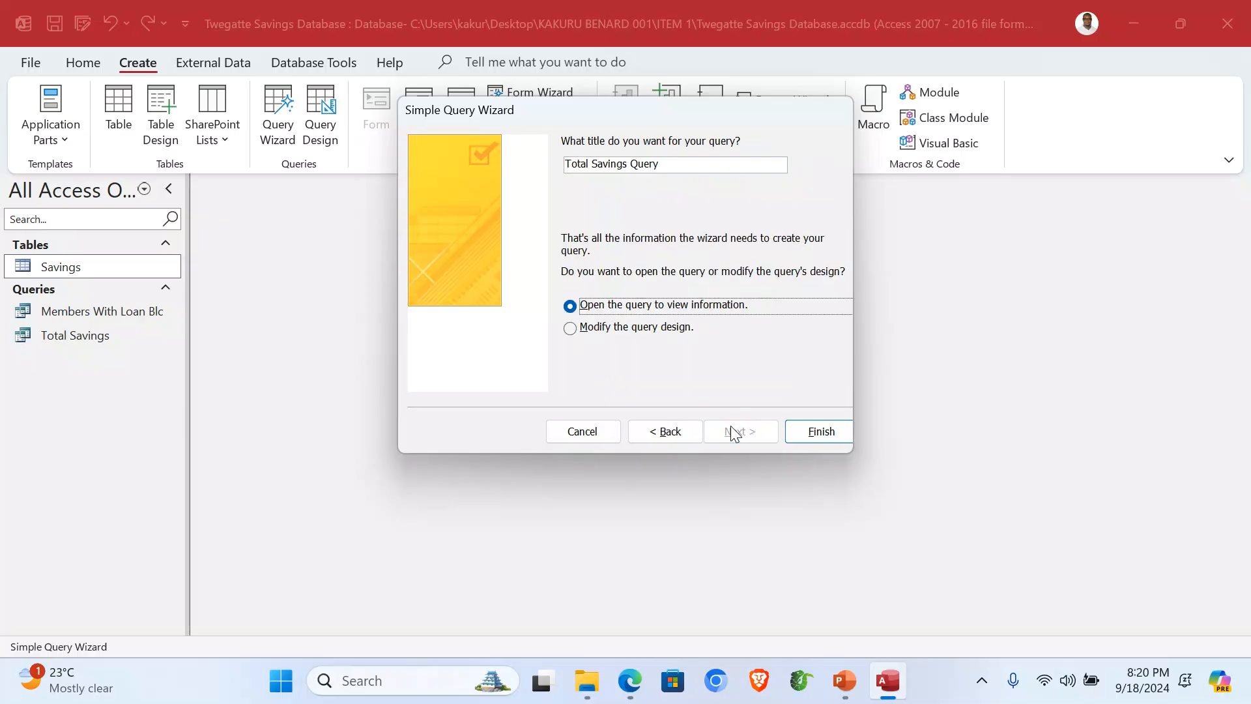
Step: Title the query 'Members With No Loan Balance' and open it in design view
{"action": "left_click_drag", "start_coordinate": [665, 168], "coordinate": [559, 168]}
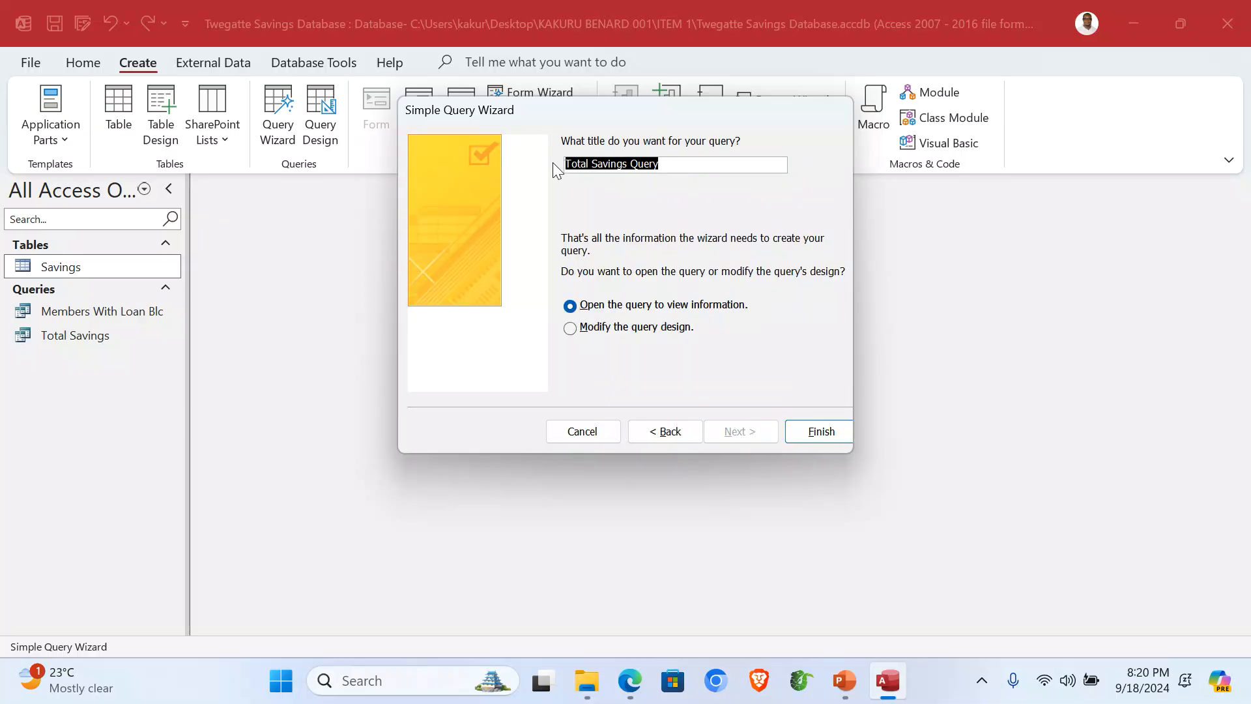
{"action": "type", "text": "Members W"}
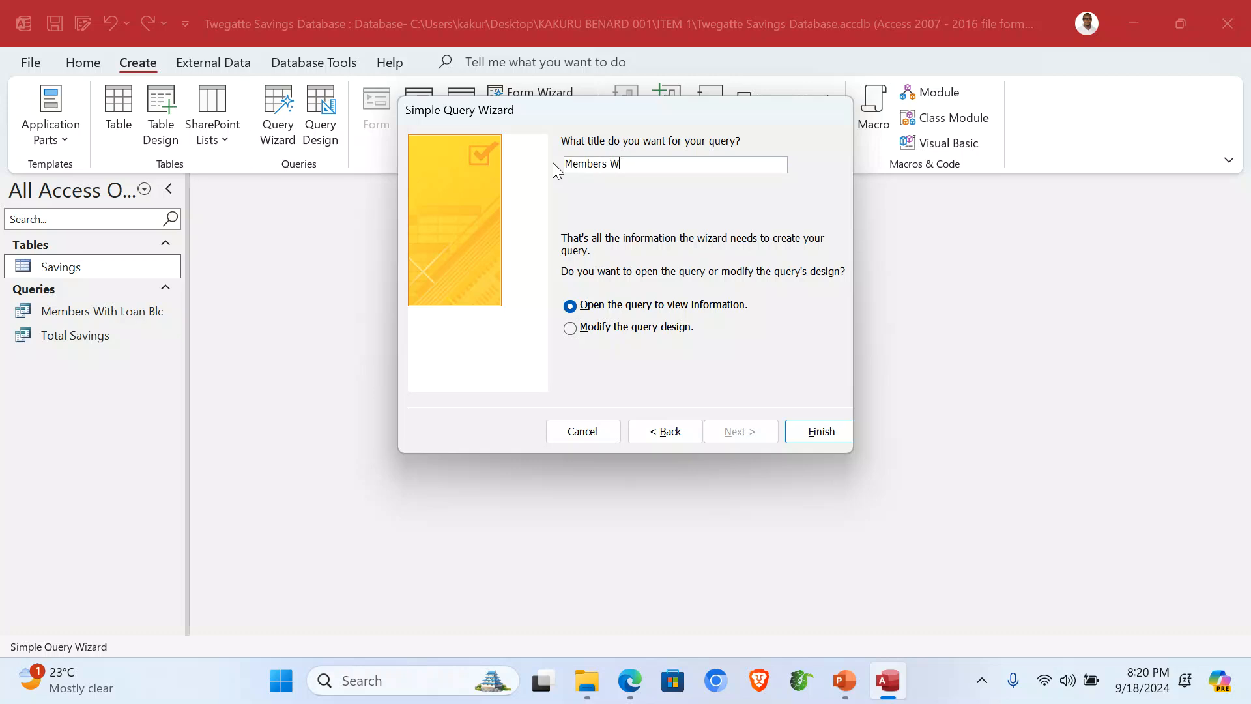
{"action": "type", "text": "ith No Loan Balance"}
{"action": "left_click", "coordinate": [643, 327]}
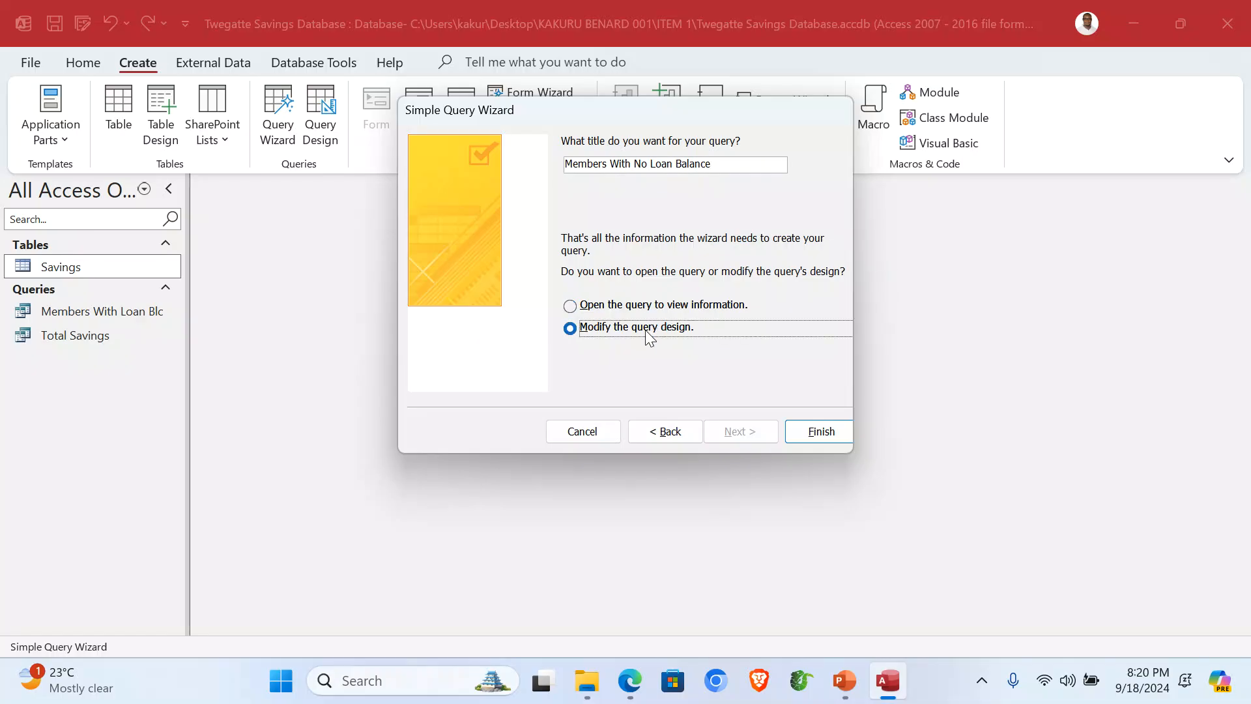
{"action": "left_click", "coordinate": [807, 432]}
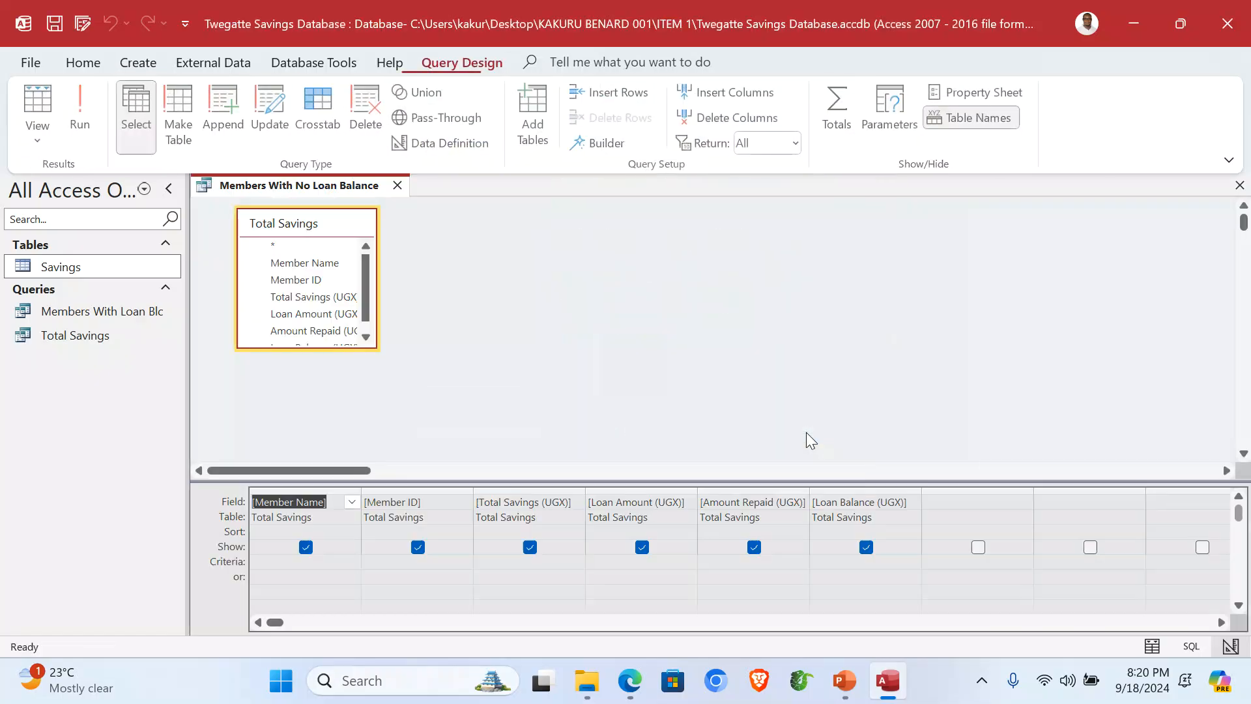
Step: Set the Loan Balance criterion to <=0, run it to see two members, and close it
{"action": "left_click", "coordinate": [846, 561]}
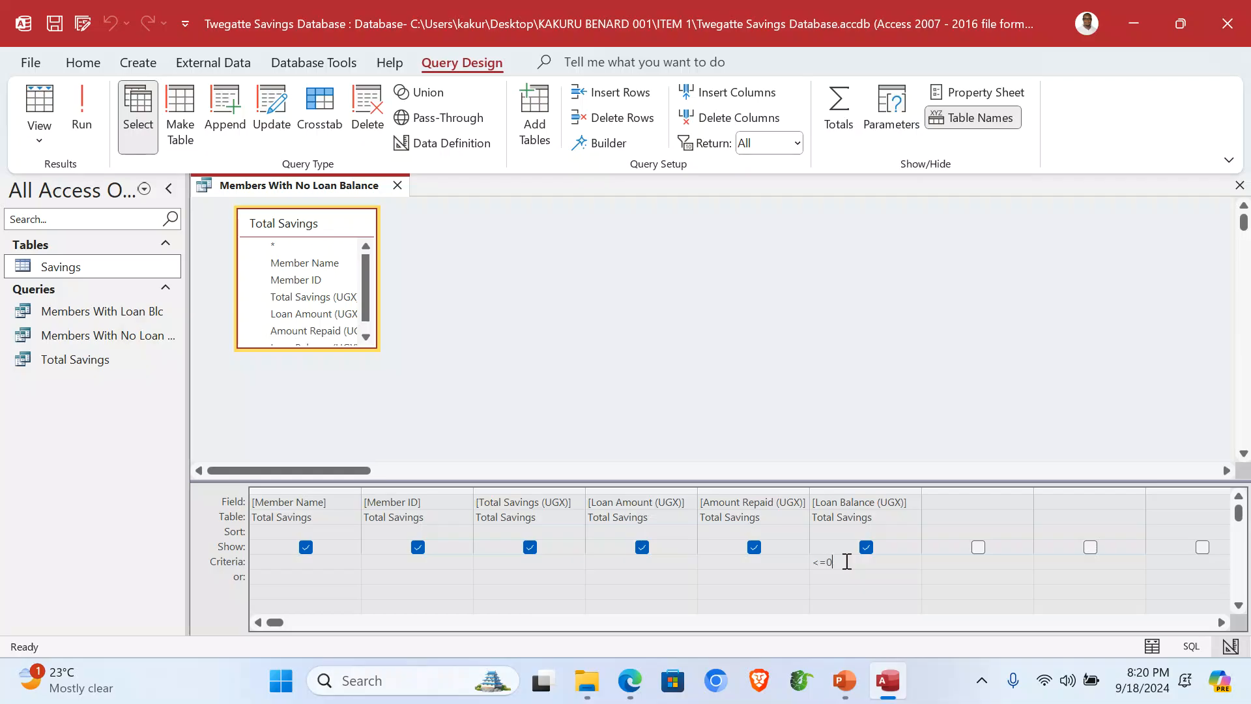
{"action": "left_click", "coordinate": [91, 108]}
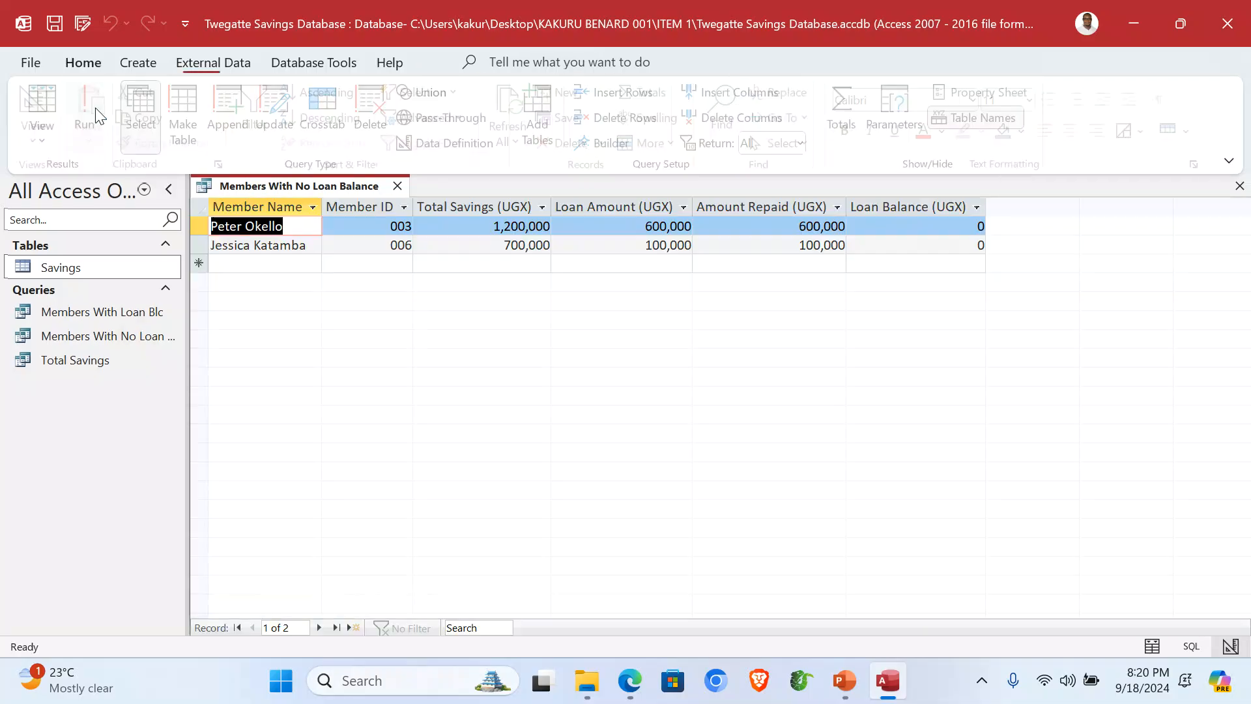
{"action": "left_click", "coordinate": [948, 207]}
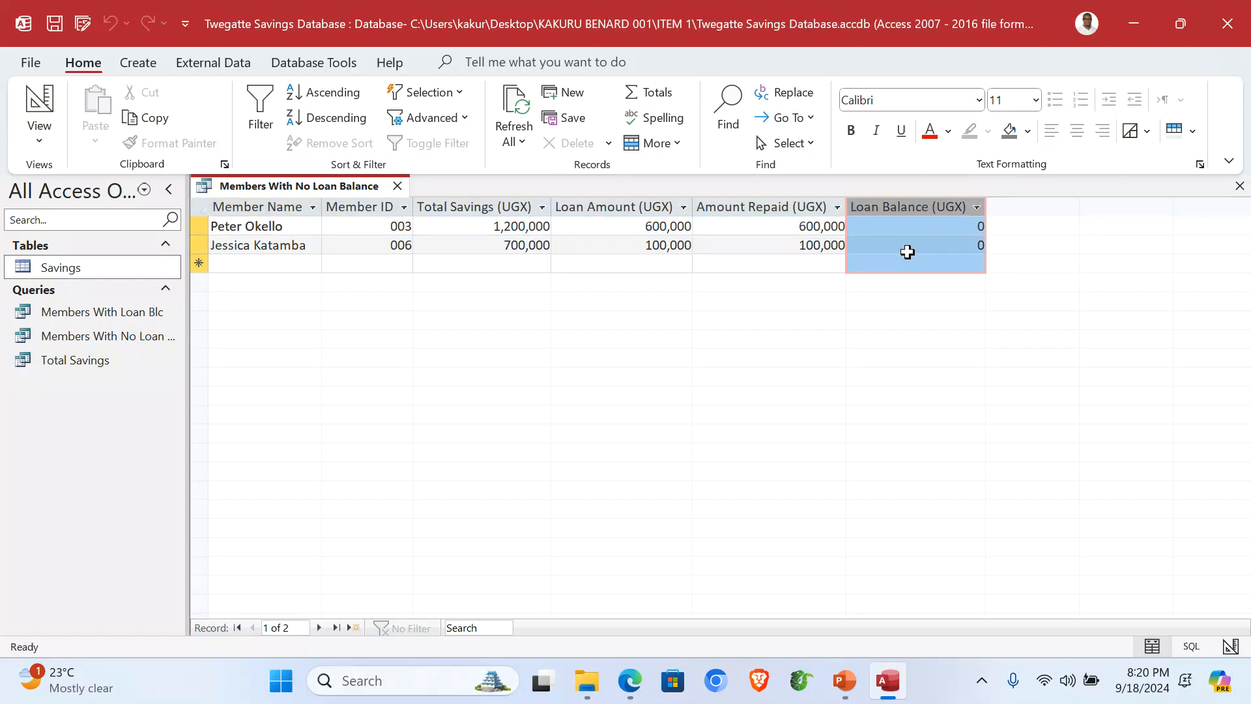
{"action": "left_click", "coordinate": [1240, 186]}
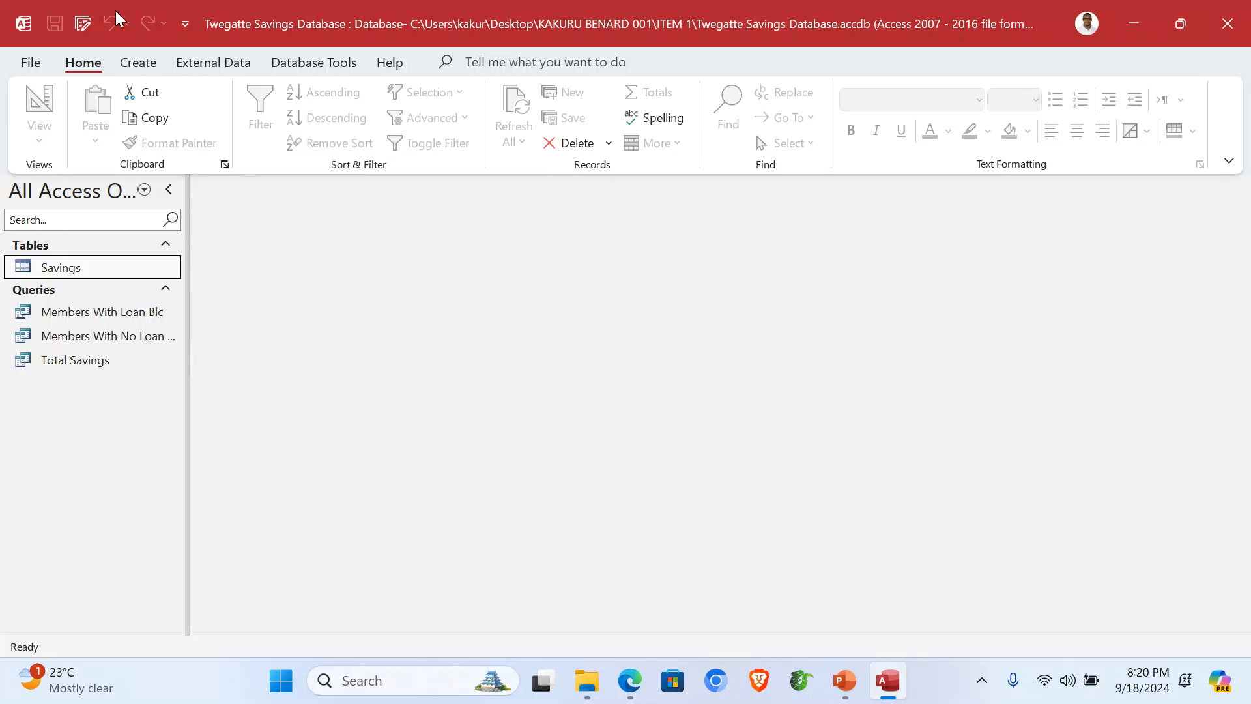
{"action": "left_click", "coordinate": [136, 62]}
Step: Start a Form Wizard form on Total Savings with all six fields
{"action": "left_click", "coordinate": [526, 94]}
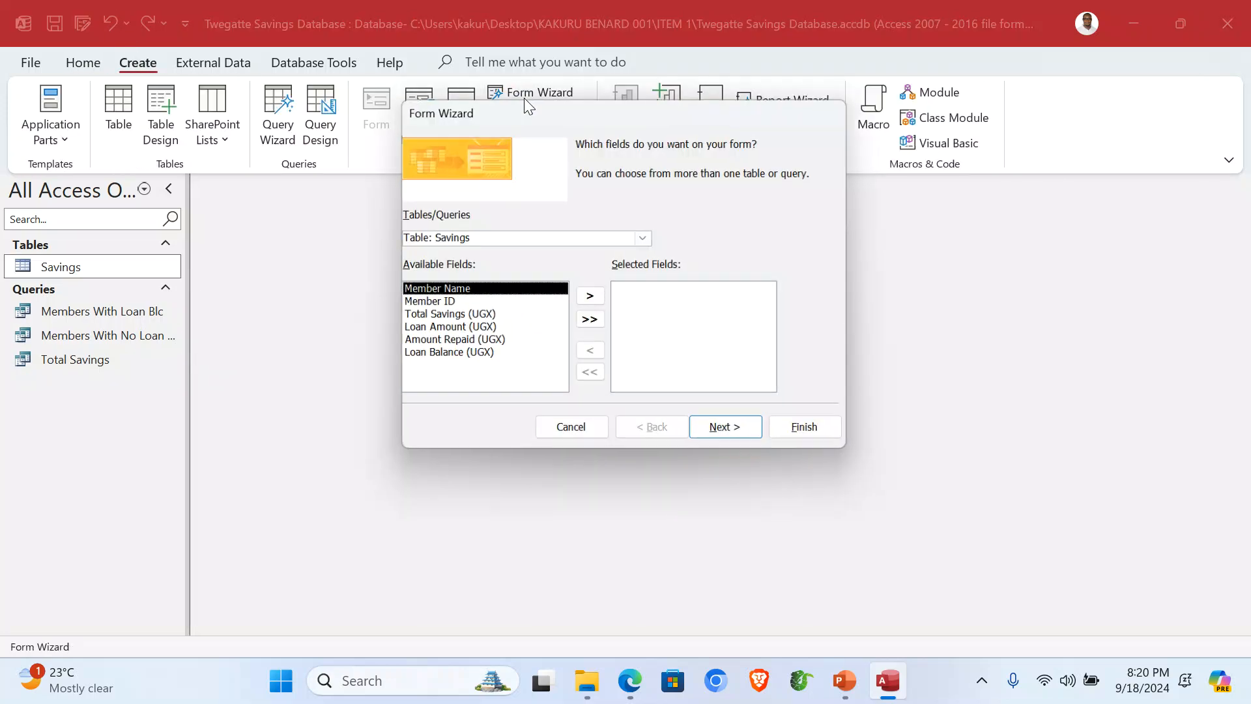
{"action": "left_click", "coordinate": [645, 238]}
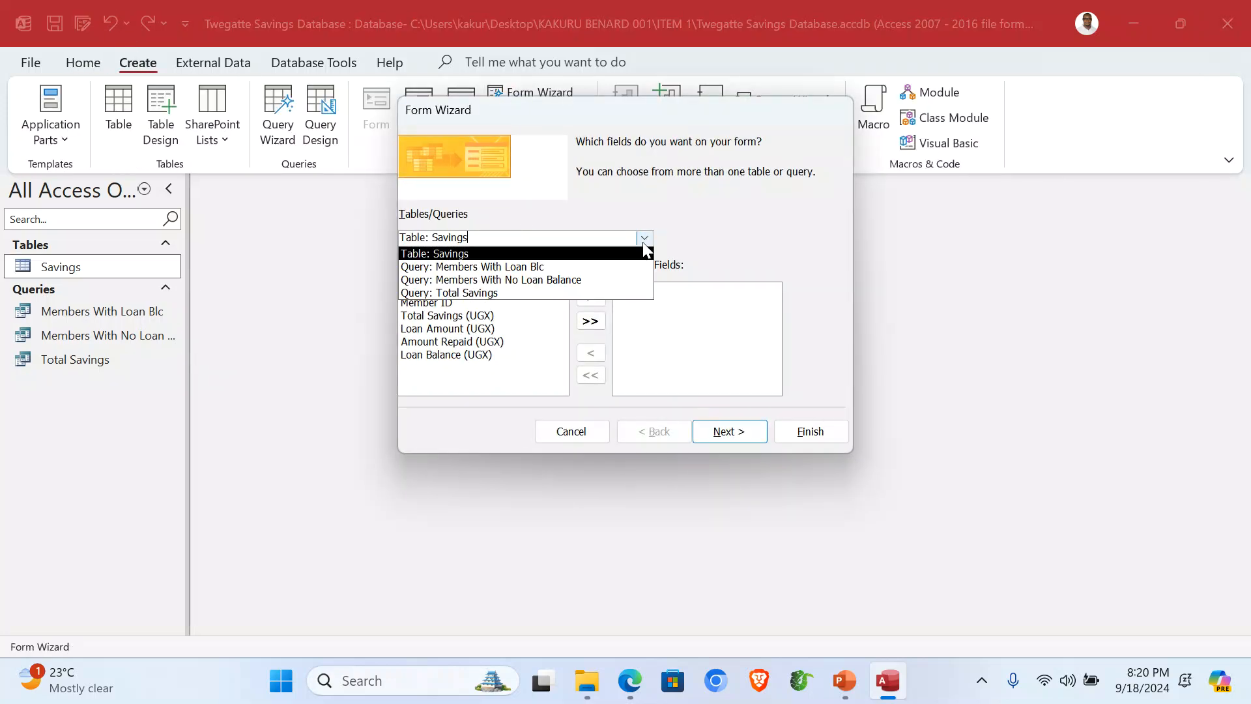
{"action": "left_click", "coordinate": [523, 294]}
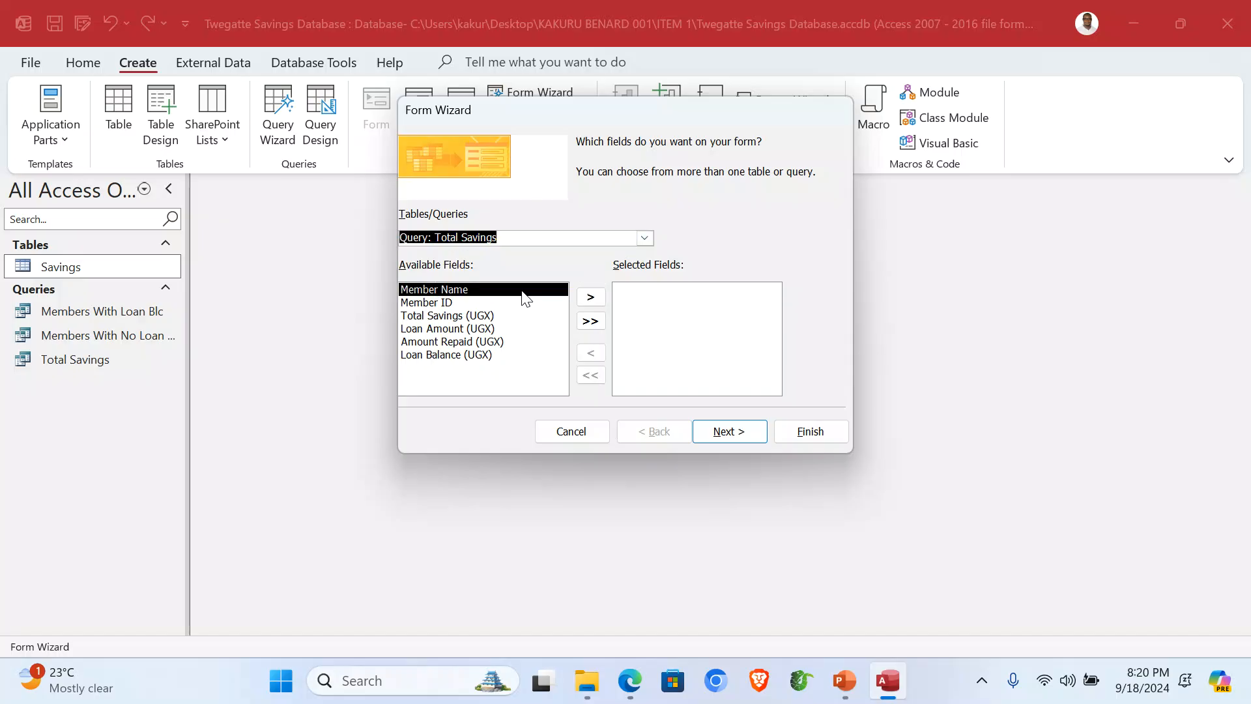
{"action": "left_click", "coordinate": [590, 321]}
{"action": "left_click", "coordinate": [727, 430]}
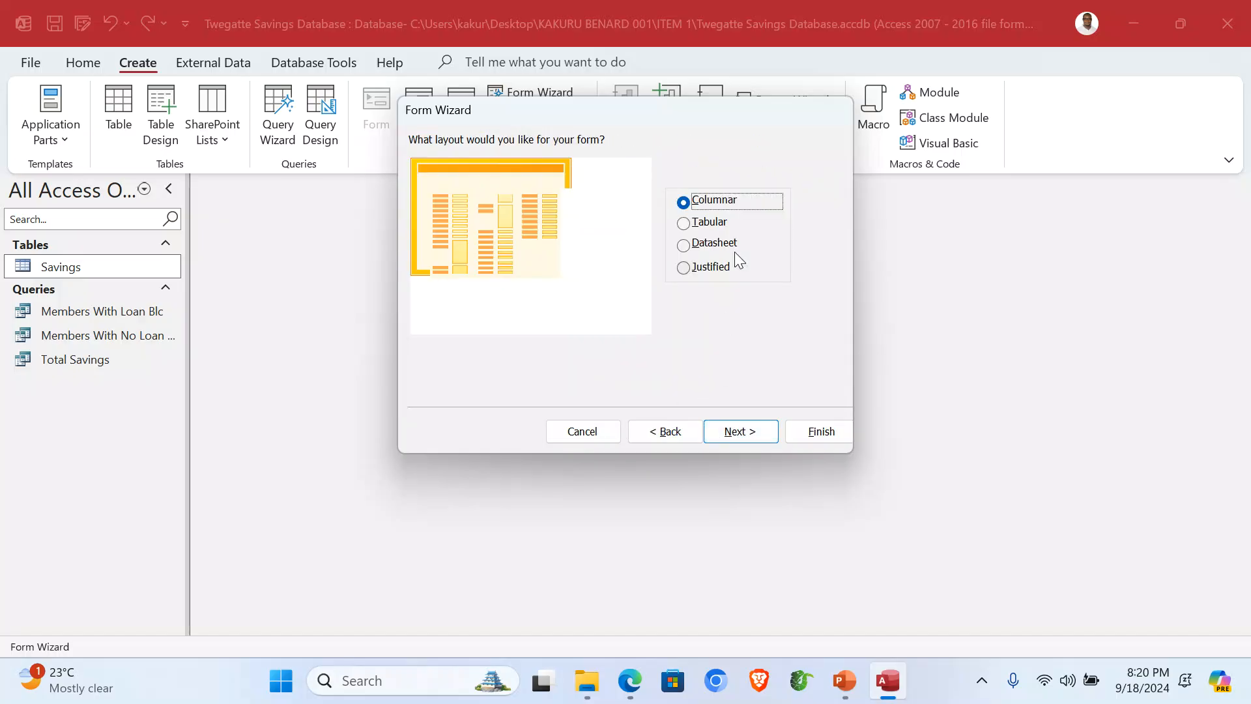
Step: Title the form 'Total Savings Form' and finish the wizard
{"action": "left_click", "coordinate": [736, 441]}
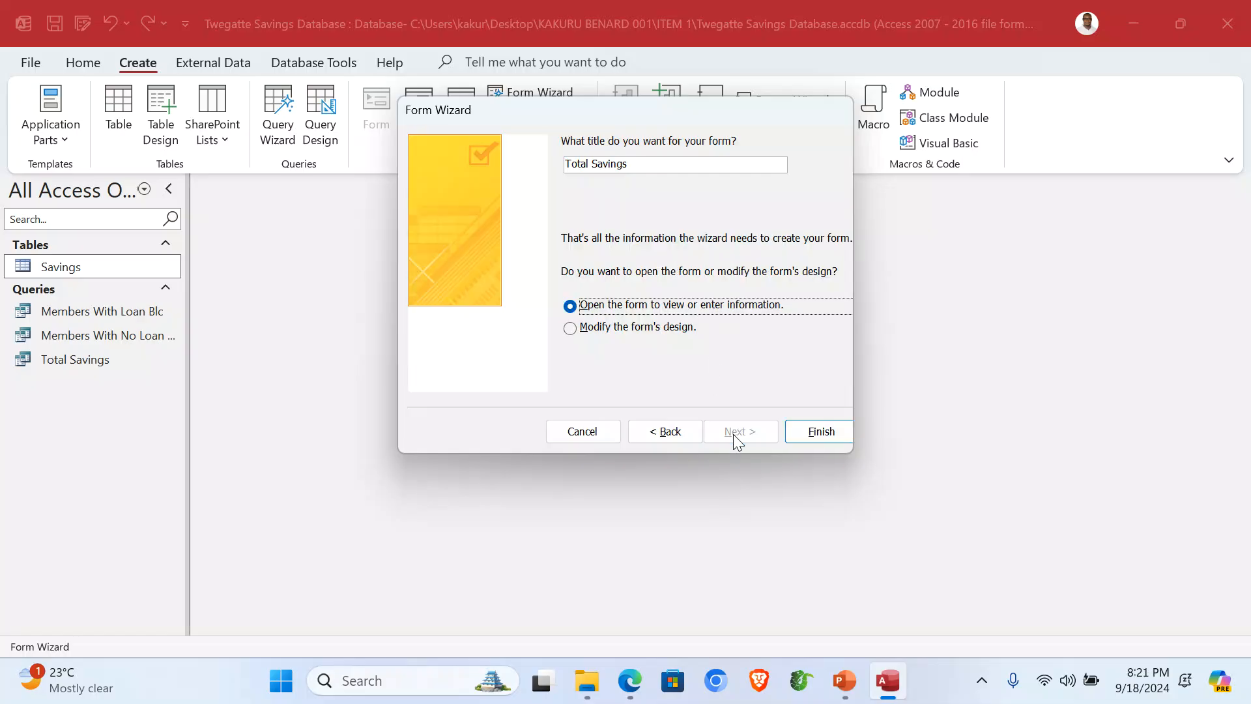
{"action": "left_click_drag", "start_coordinate": [661, 166], "coordinate": [555, 160]}
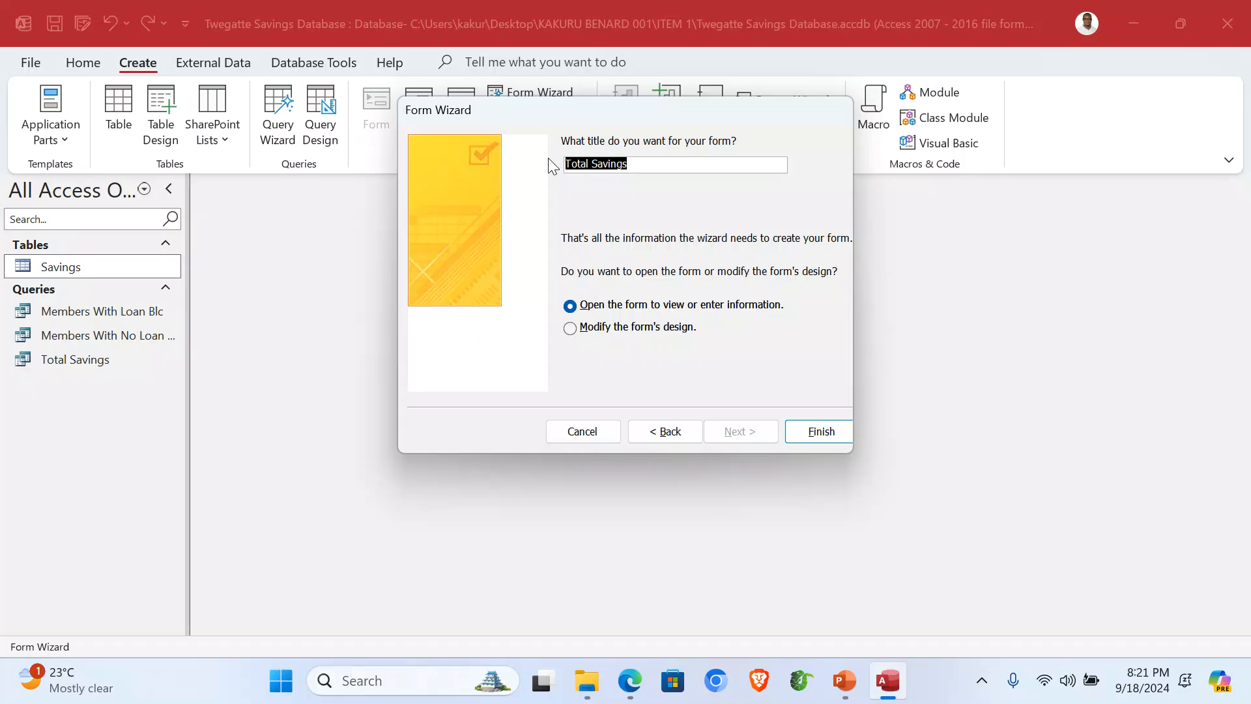
{"action": "left_click", "coordinate": [658, 167]}
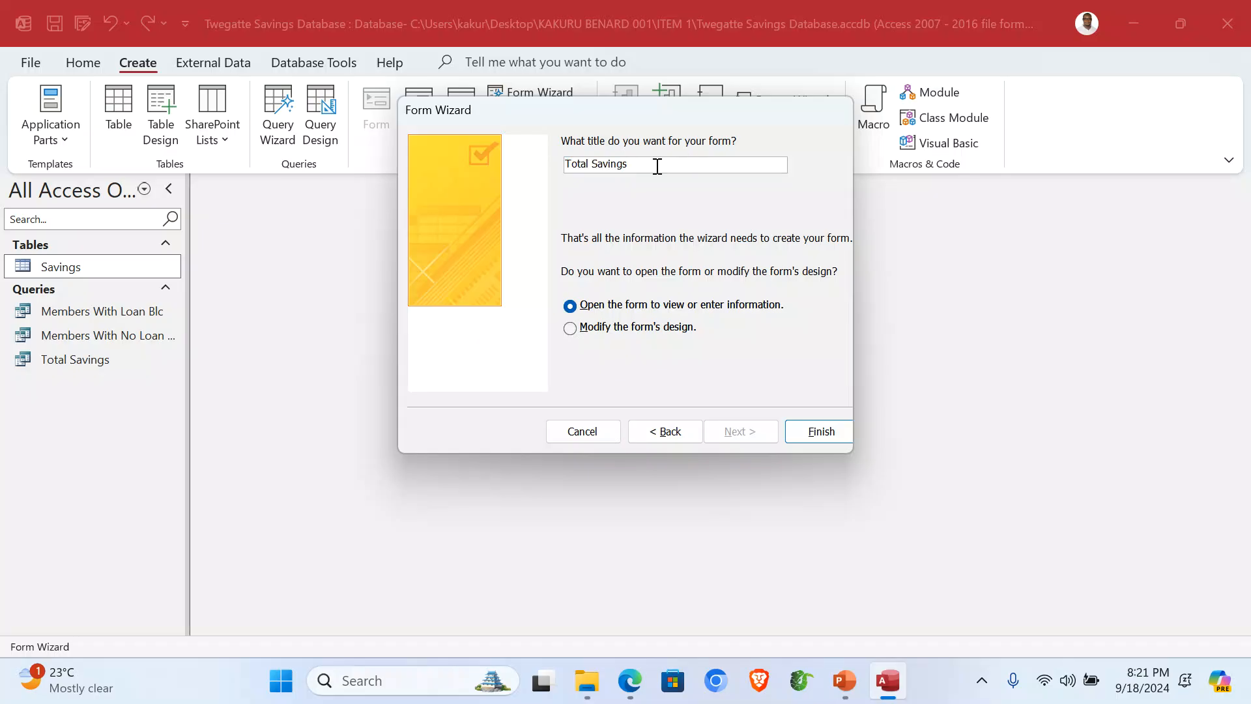
{"action": "type", "text": "Form"}
{"action": "left_click", "coordinate": [813, 433]}
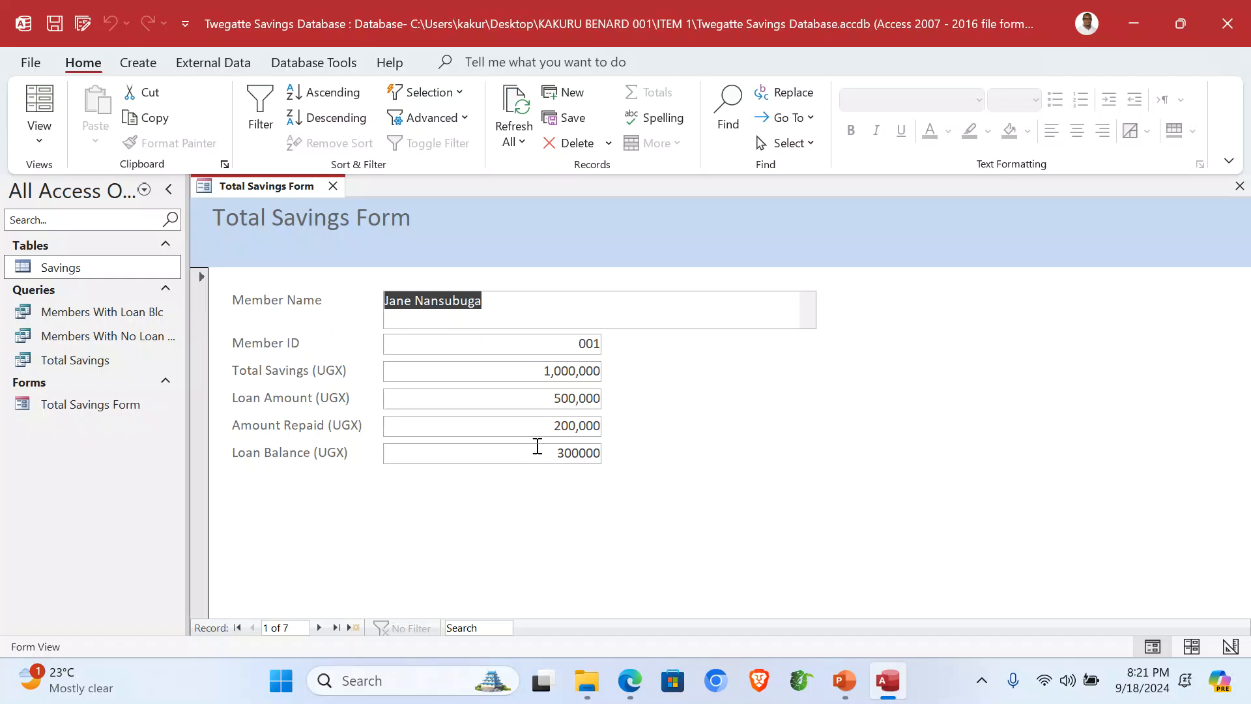
Step: In design view, fill the form header yellow and the detail section light green
{"action": "left_click", "coordinate": [40, 141]}
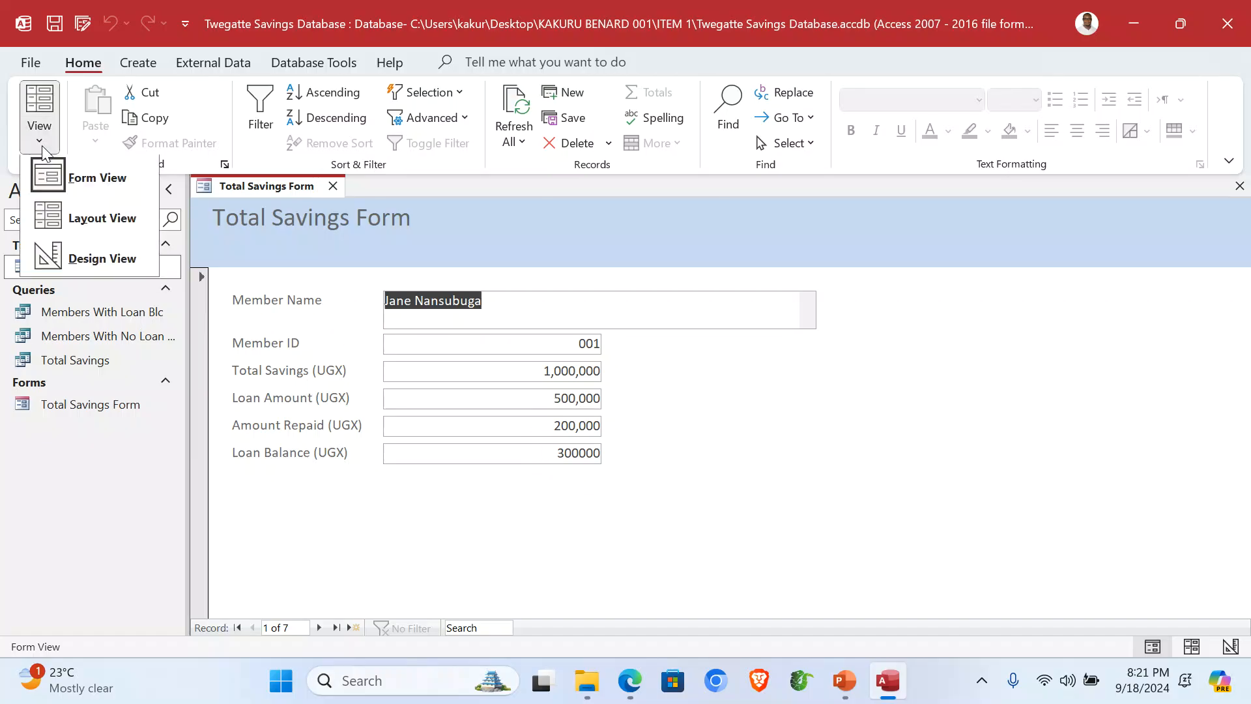
{"action": "left_click", "coordinate": [98, 255]}
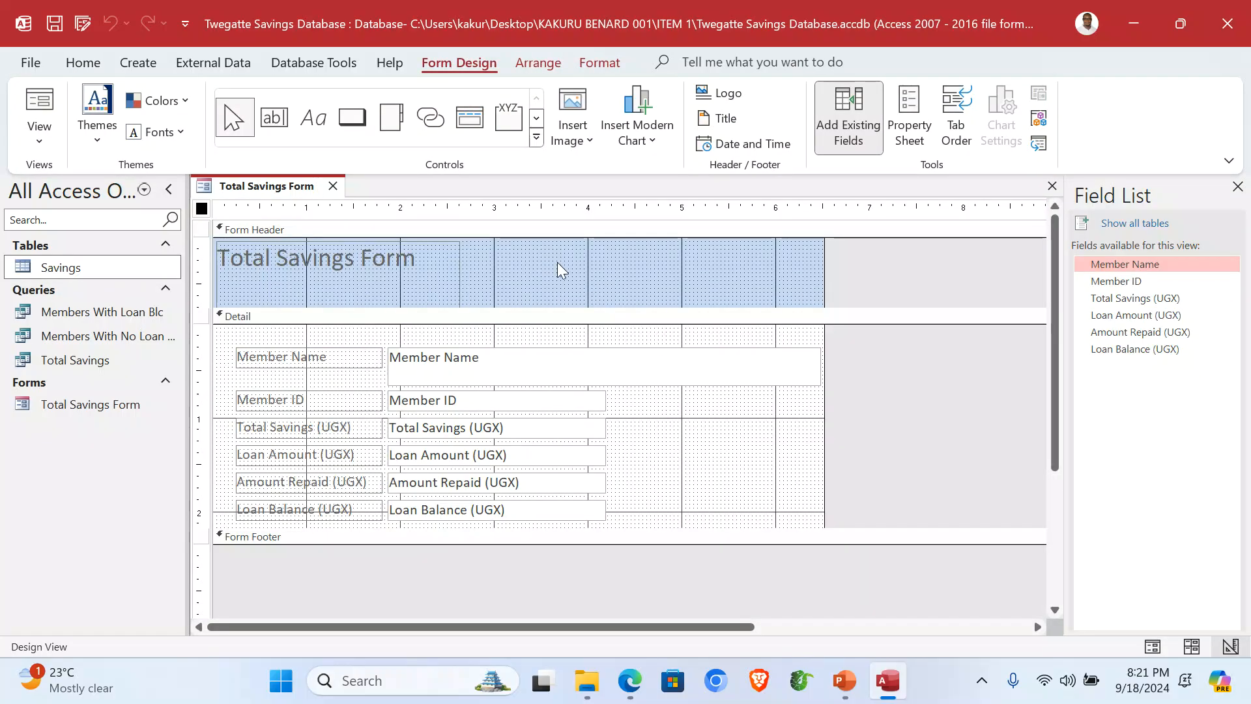
{"action": "left_click", "coordinate": [564, 271]}
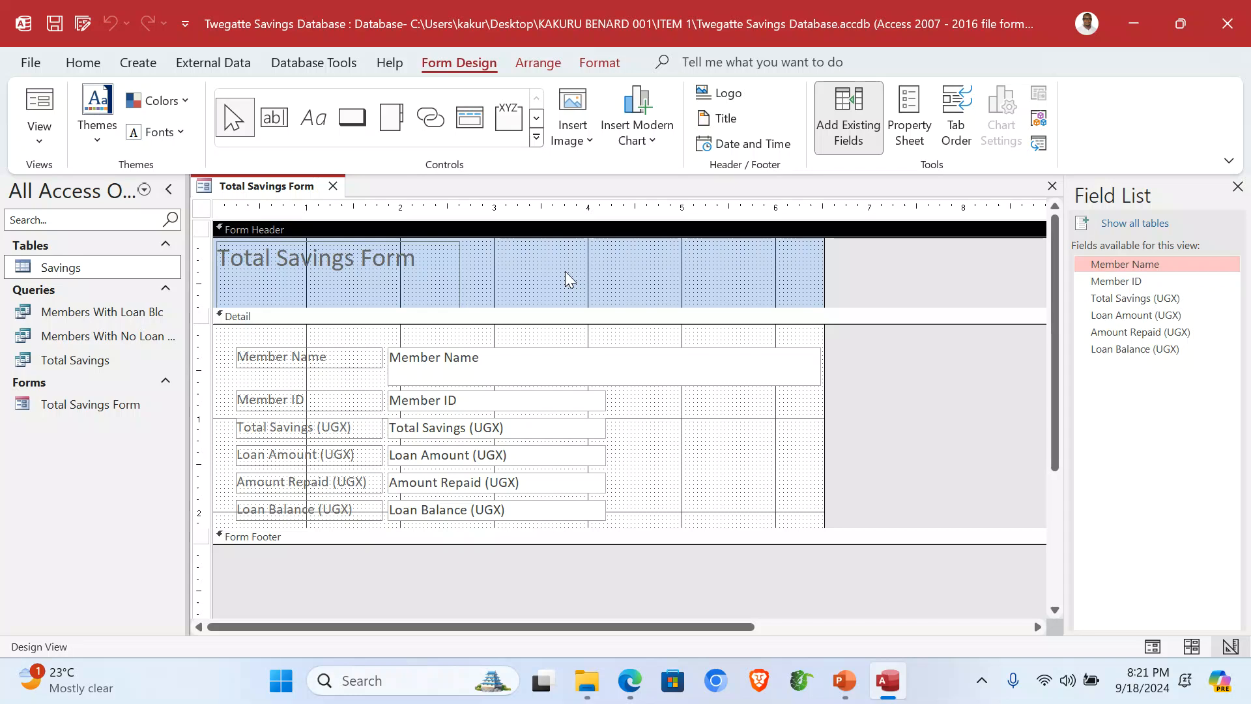
{"action": "right_click", "coordinate": [540, 264]}
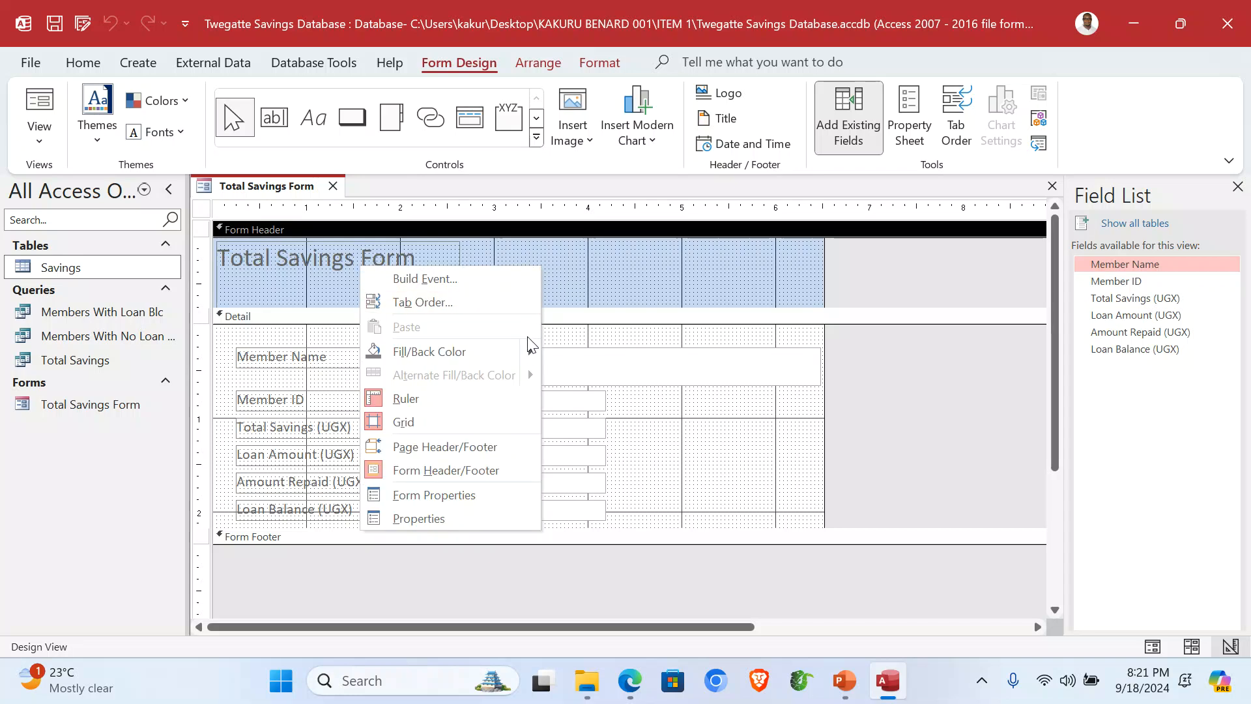
{"action": "mouse_move", "coordinate": [535, 352]}
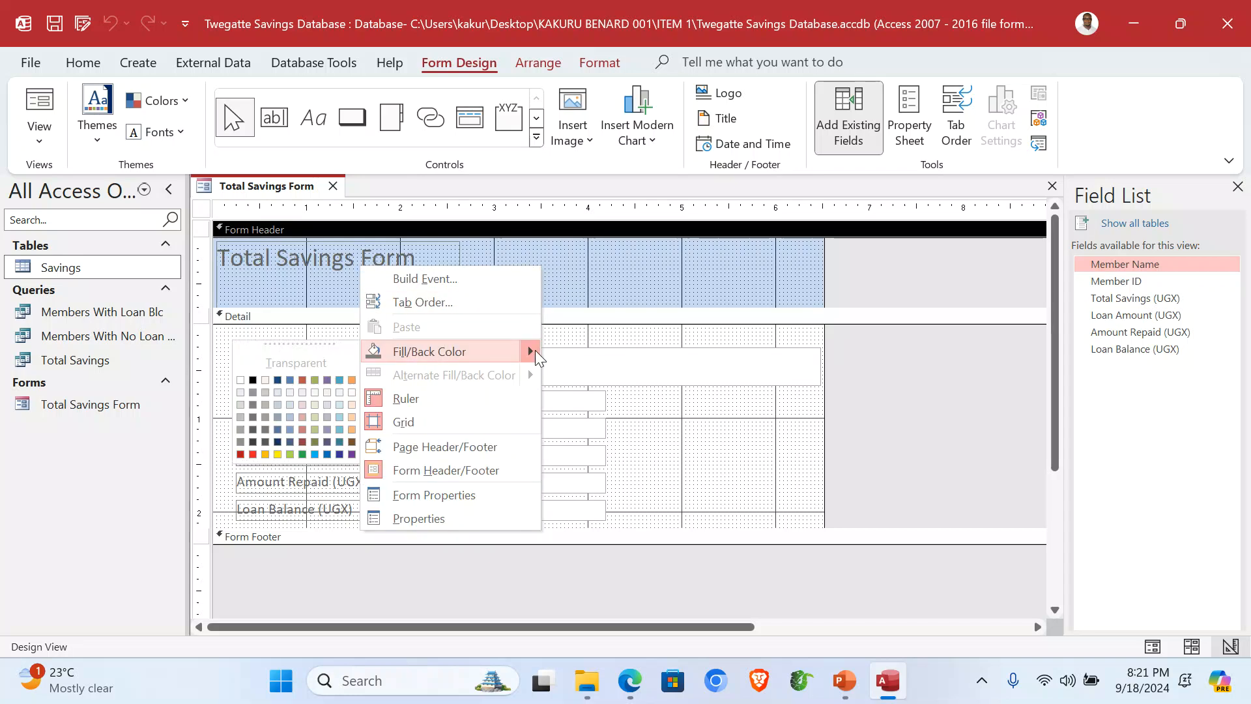
{"action": "left_click", "coordinate": [276, 454]}
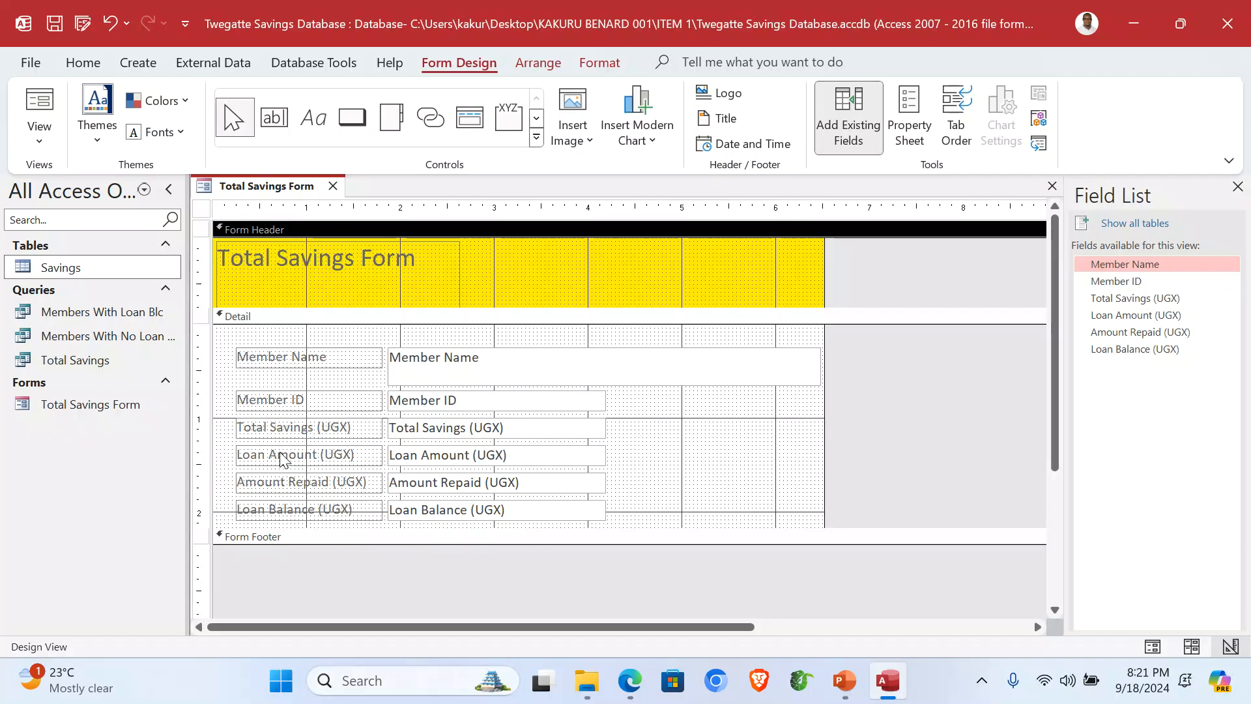
{"action": "right_click", "coordinate": [664, 462]}
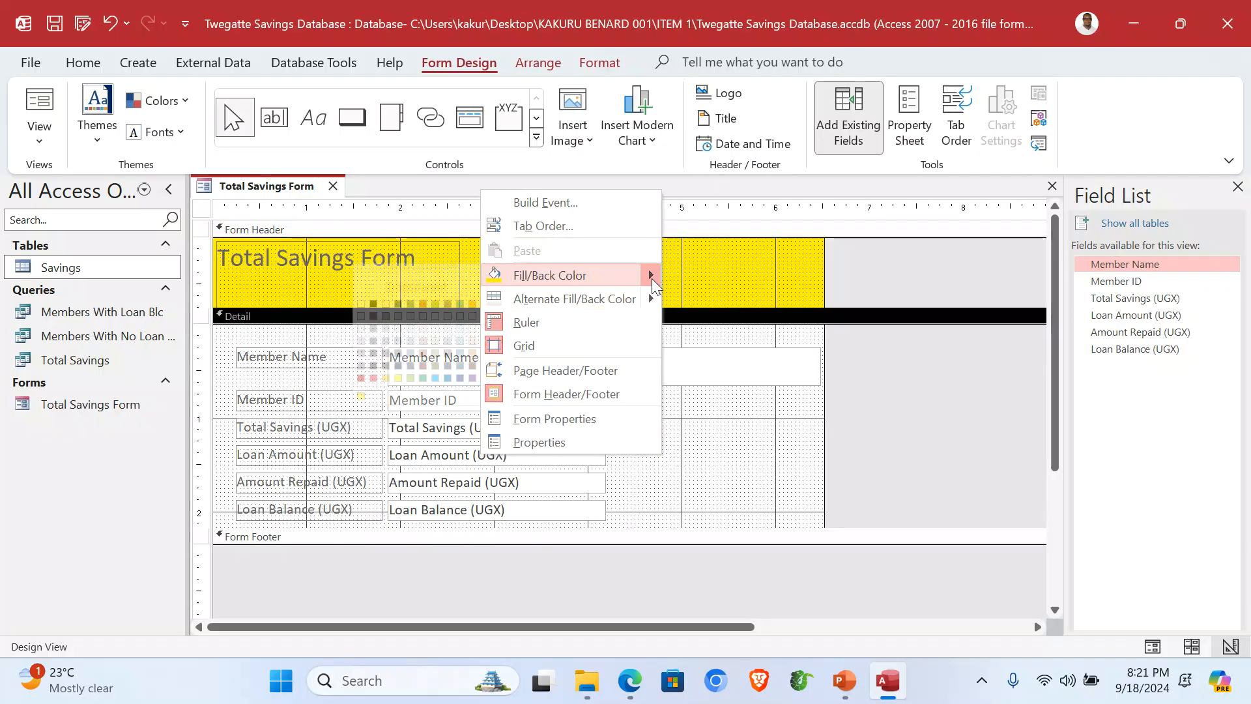
{"action": "left_click", "coordinate": [410, 378]}
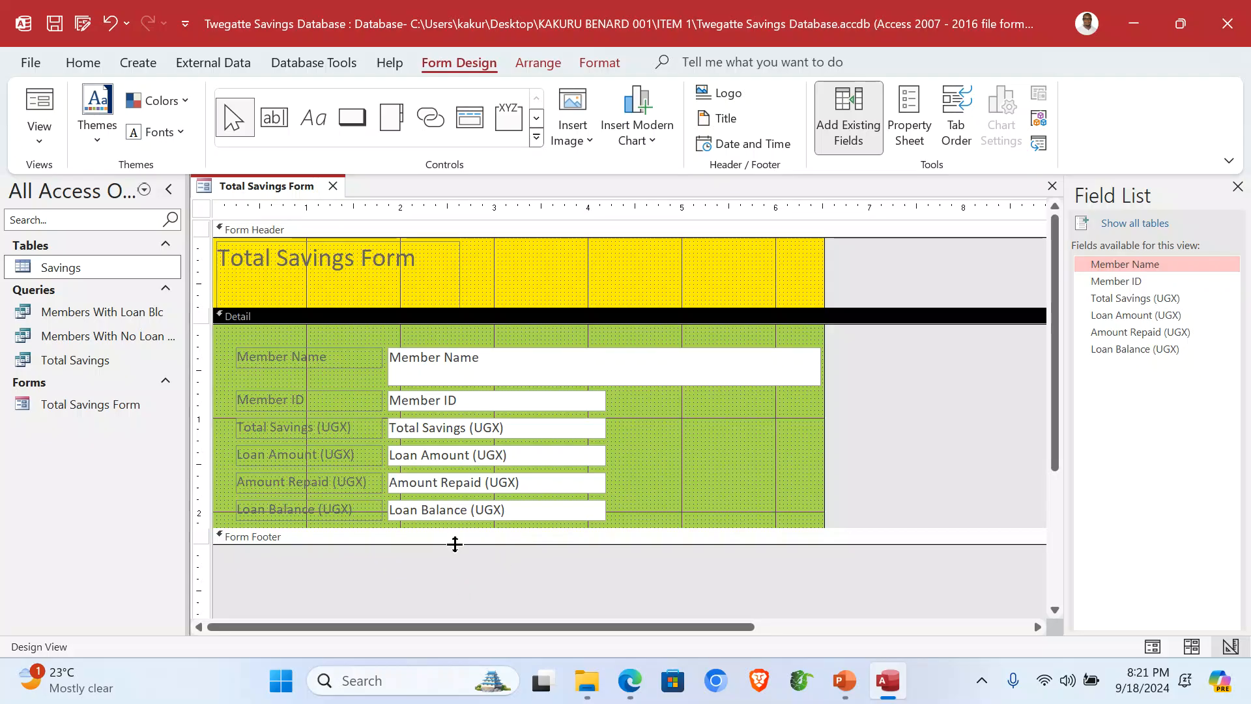
Step: Enlarge the form footer and add a label with the author's name and number
{"action": "left_click_drag", "start_coordinate": [454, 542], "coordinate": [464, 553]}
{"action": "left_click_drag", "start_coordinate": [469, 566], "coordinate": [474, 570]}
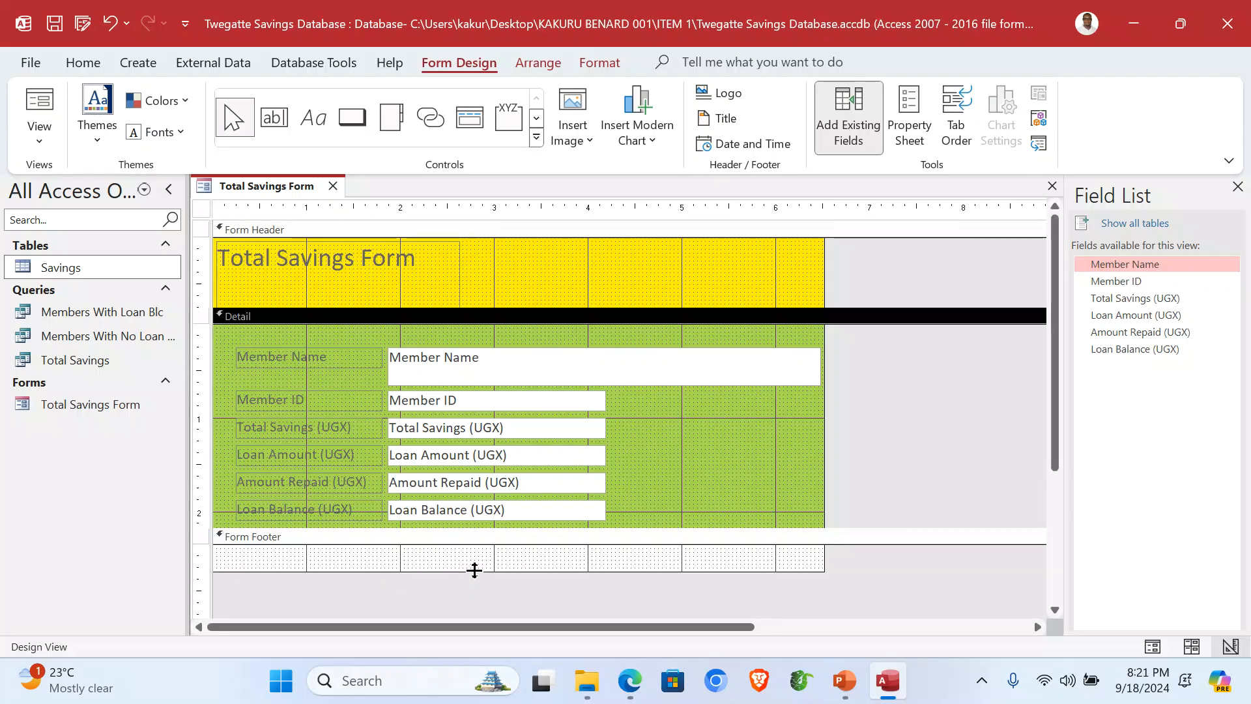
{"action": "left_click", "coordinate": [313, 117]}
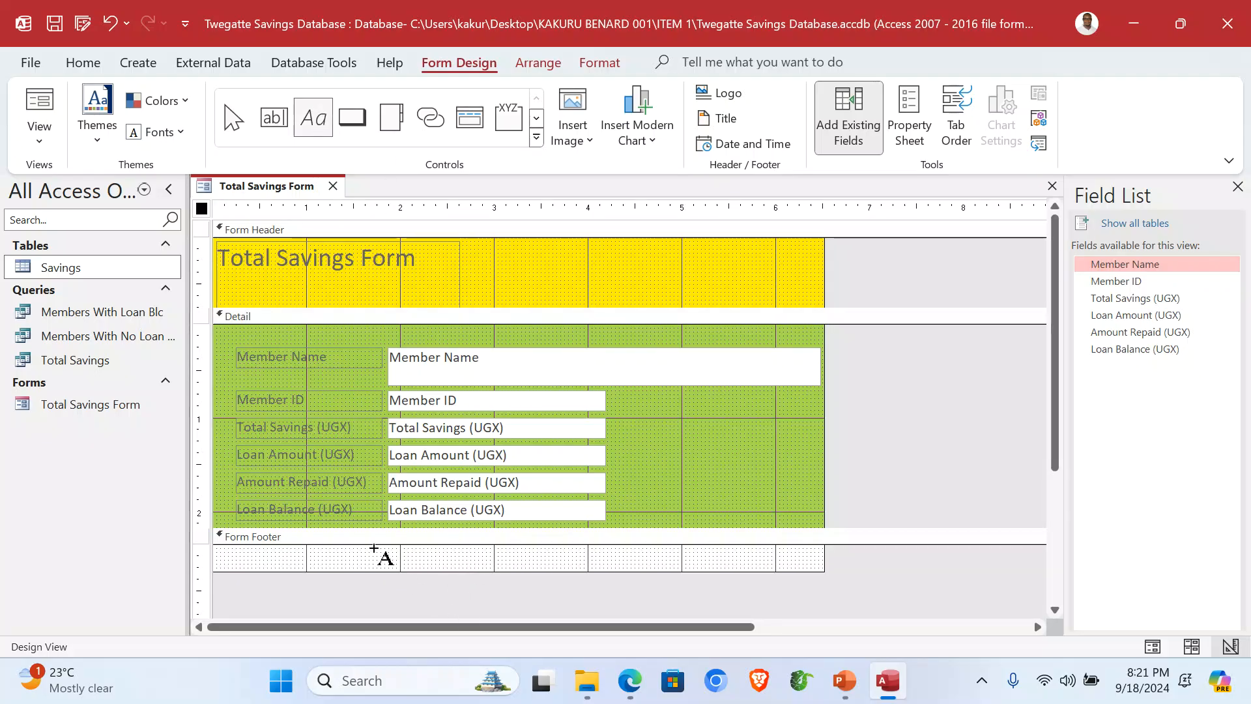
{"action": "left_click_drag", "start_coordinate": [342, 547], "coordinate": [491, 567]}
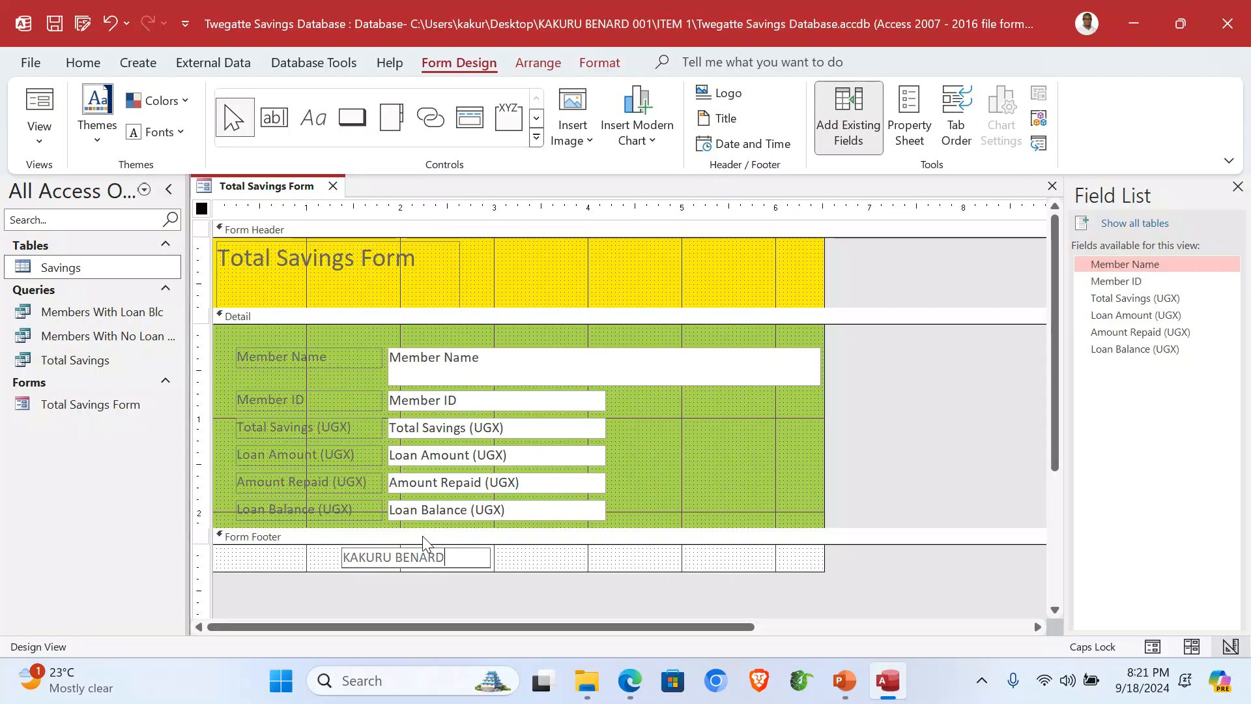
{"action": "left_click", "coordinate": [738, 436]}
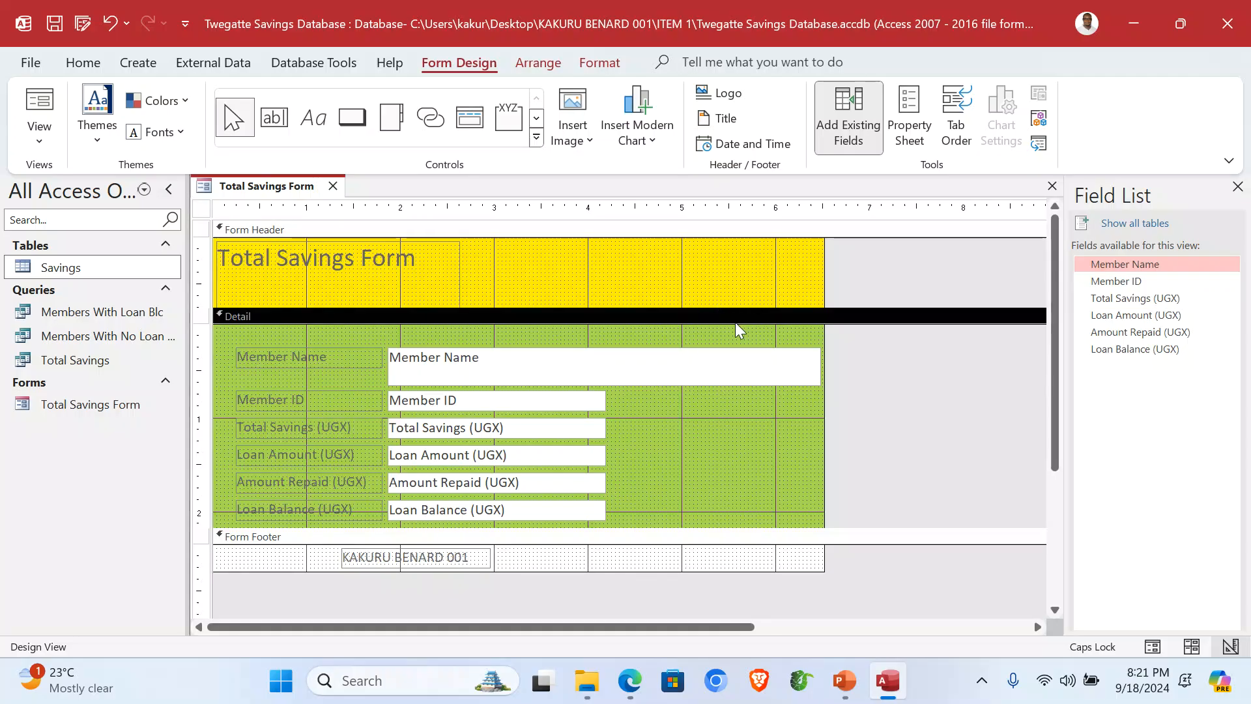
Step: Add the current date and time to the form header and widen the title label
{"action": "left_click", "coordinate": [738, 146]}
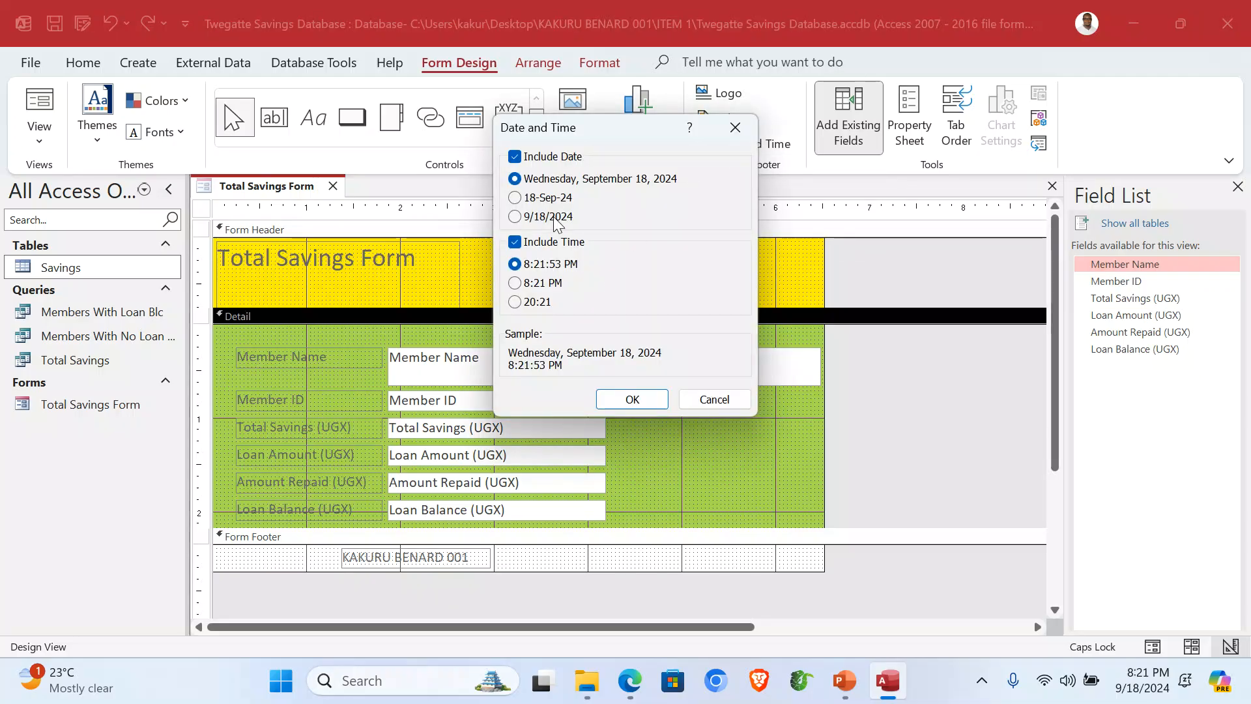
{"action": "left_click", "coordinate": [631, 398]}
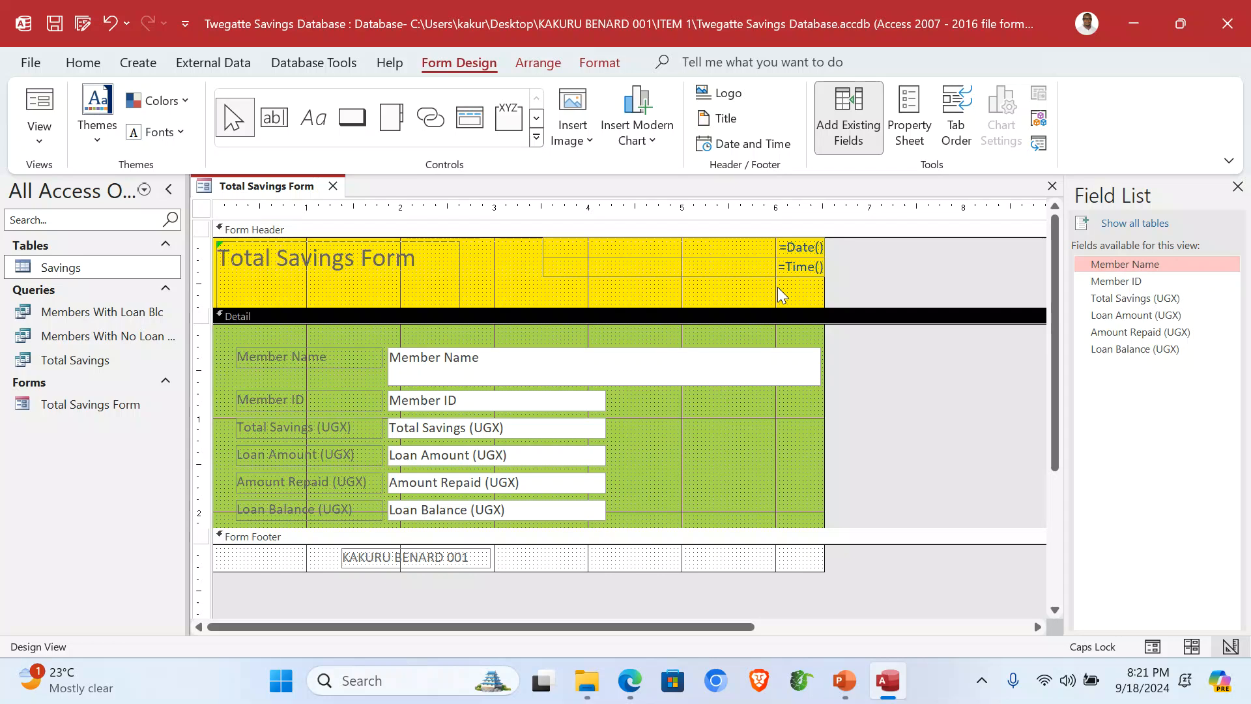
{"action": "left_click", "coordinate": [350, 261]}
{"action": "left_click", "coordinate": [241, 289]}
{"action": "left_click_drag", "start_coordinate": [461, 274], "coordinate": [557, 275]}
{"action": "left_click", "coordinate": [415, 273]}
{"action": "left_click_drag", "start_coordinate": [415, 264], "coordinate": [230, 269]}
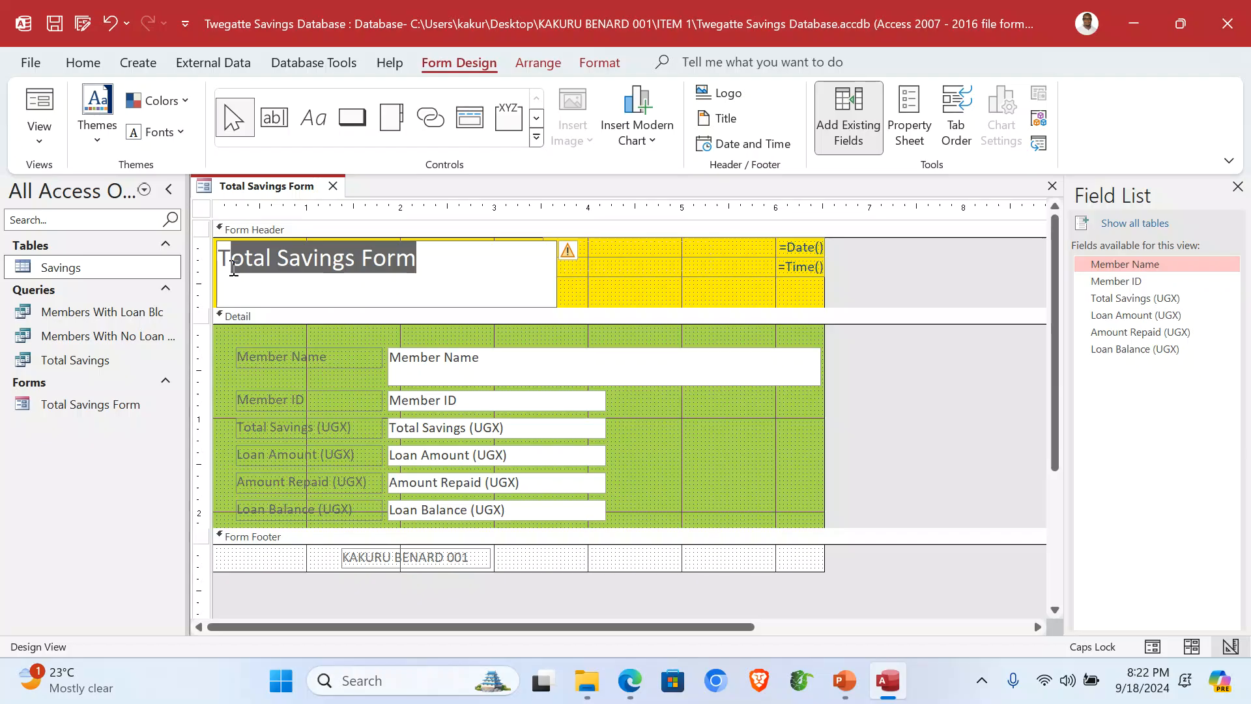
Step: Retitle the form 'TWEGATTE SAVINGS FORM' and browse for a logo picture to insert
{"action": "type", "text": "WEGATT"}
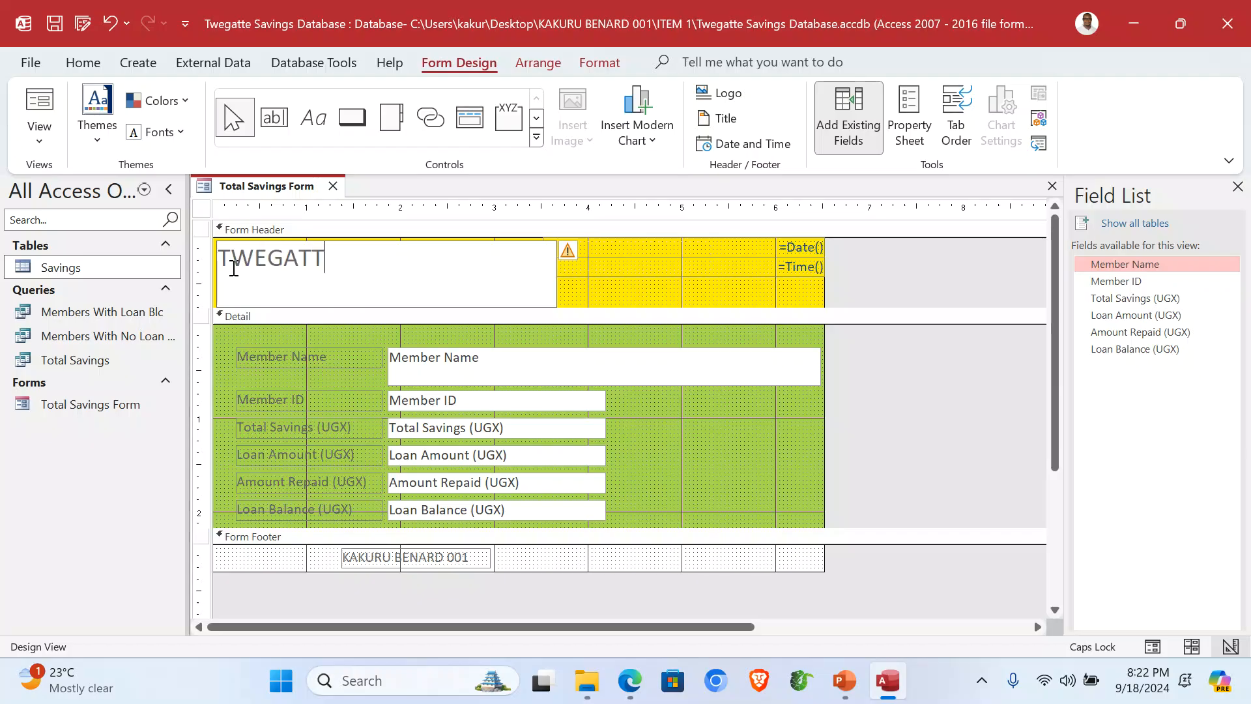
{"action": "type", "text": "E SAVINGS FORM"}
{"action": "left_click", "coordinate": [647, 293]}
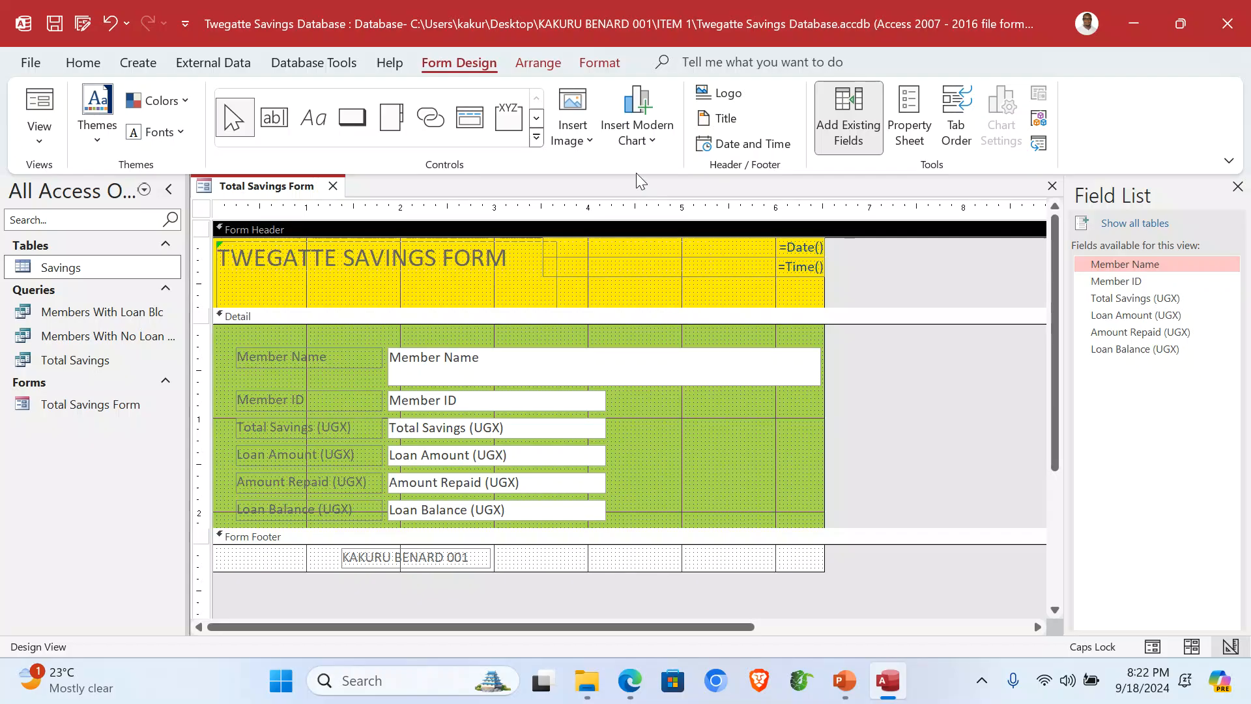
{"action": "left_click", "coordinate": [590, 150]}
{"action": "left_click", "coordinate": [603, 170]}
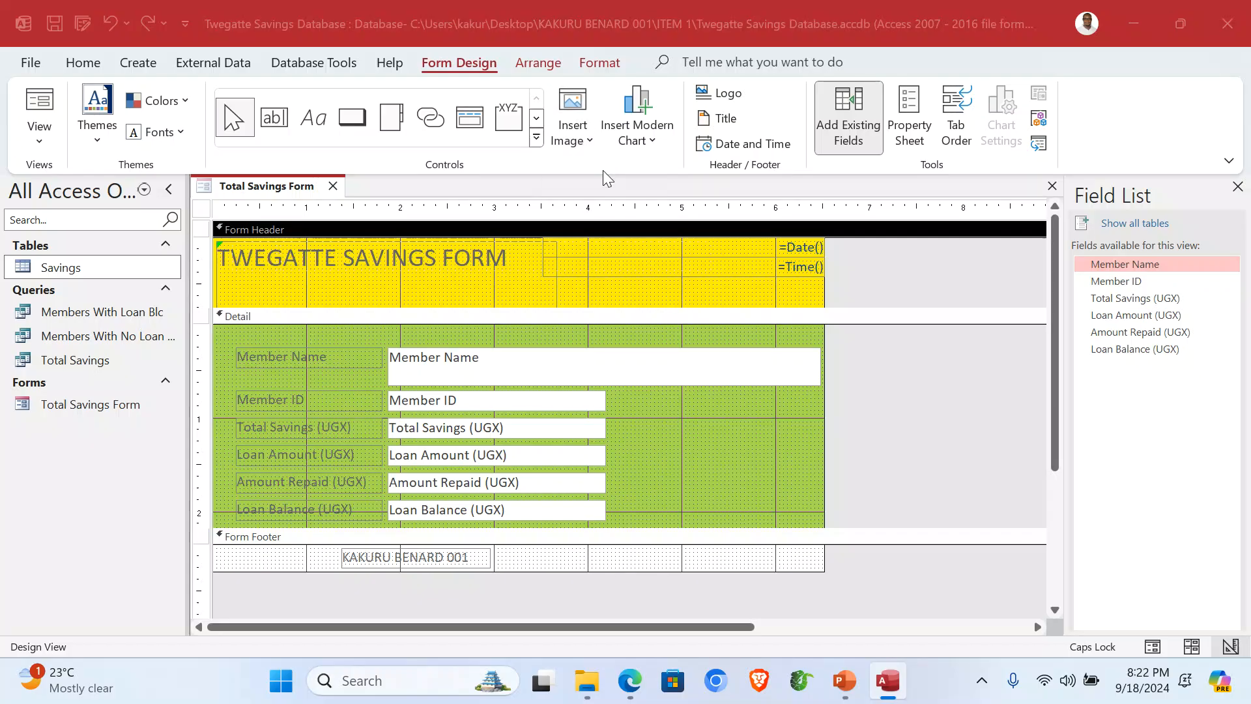
{"action": "scroll", "coordinate": [79, 261], "scroll_direction": "up", "scroll_amount": 5}
Step: Place the Twegatte logo from the ITEM 1 folder beside the header title, then view the form
{"action": "left_click", "coordinate": [88, 225]}
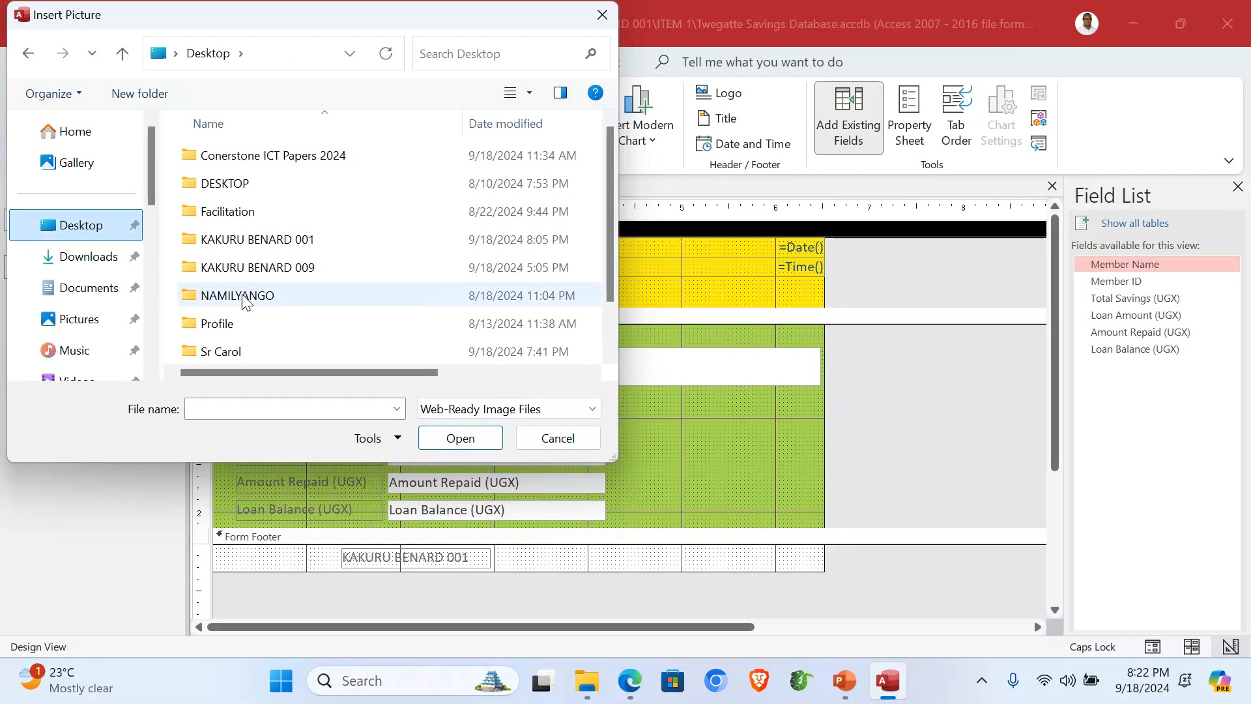
{"action": "double_click", "coordinate": [300, 246]}
{"action": "double_click", "coordinate": [237, 156]}
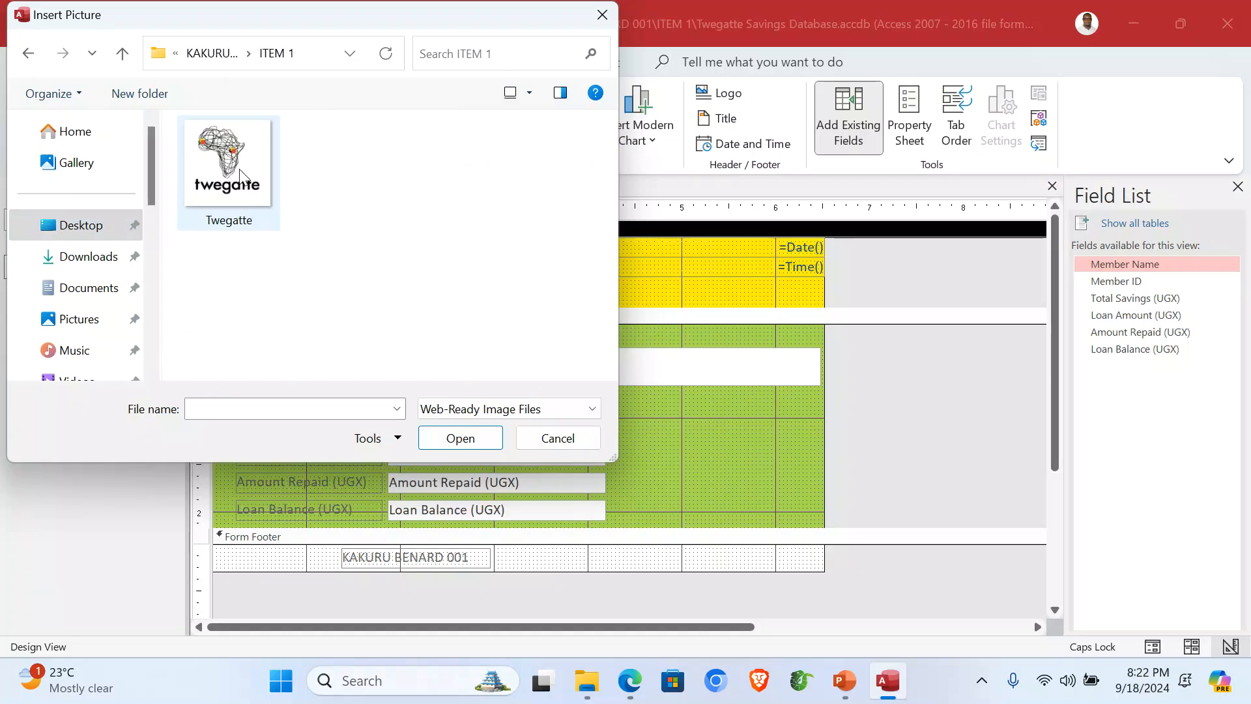
{"action": "double_click", "coordinate": [231, 181]}
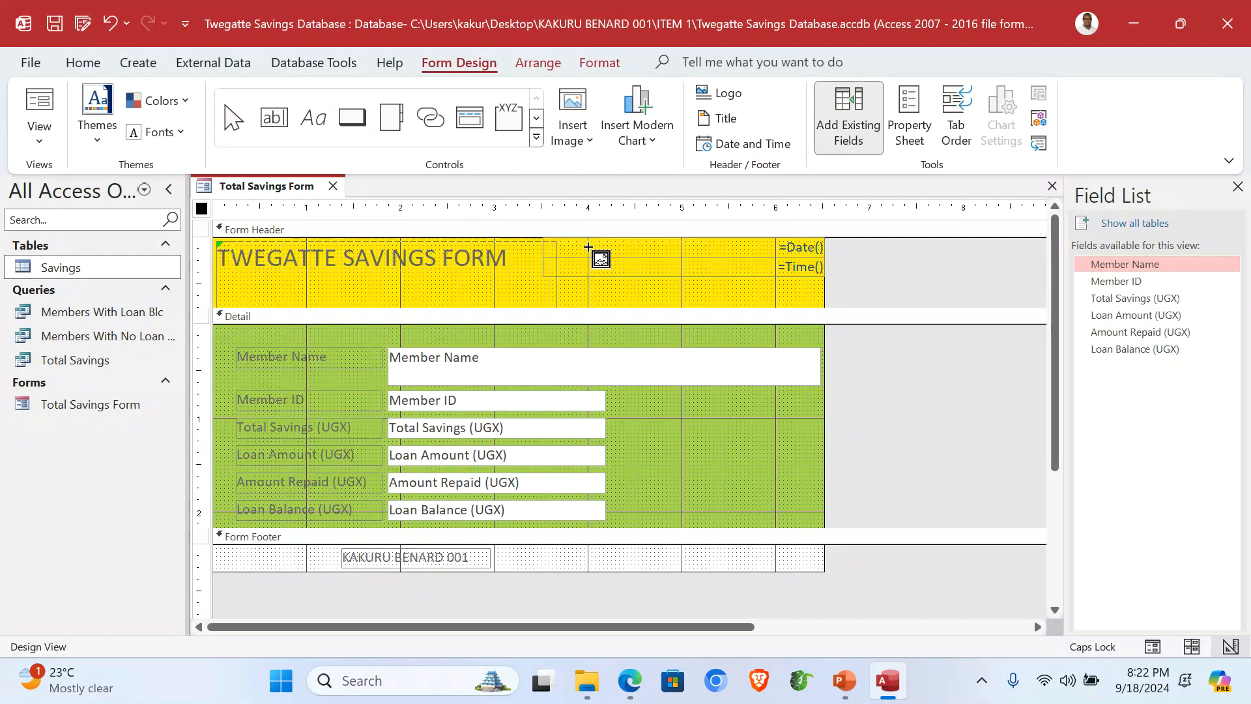
{"action": "mouse_move", "coordinate": [557, 241]}
{"action": "left_mouse_down"}
{"action": "mouse_move", "coordinate": [644, 313]}
{"action": "mouse_move", "coordinate": [639, 303]}
{"action": "left_mouse_up"}
{"action": "left_click", "coordinate": [927, 293]}
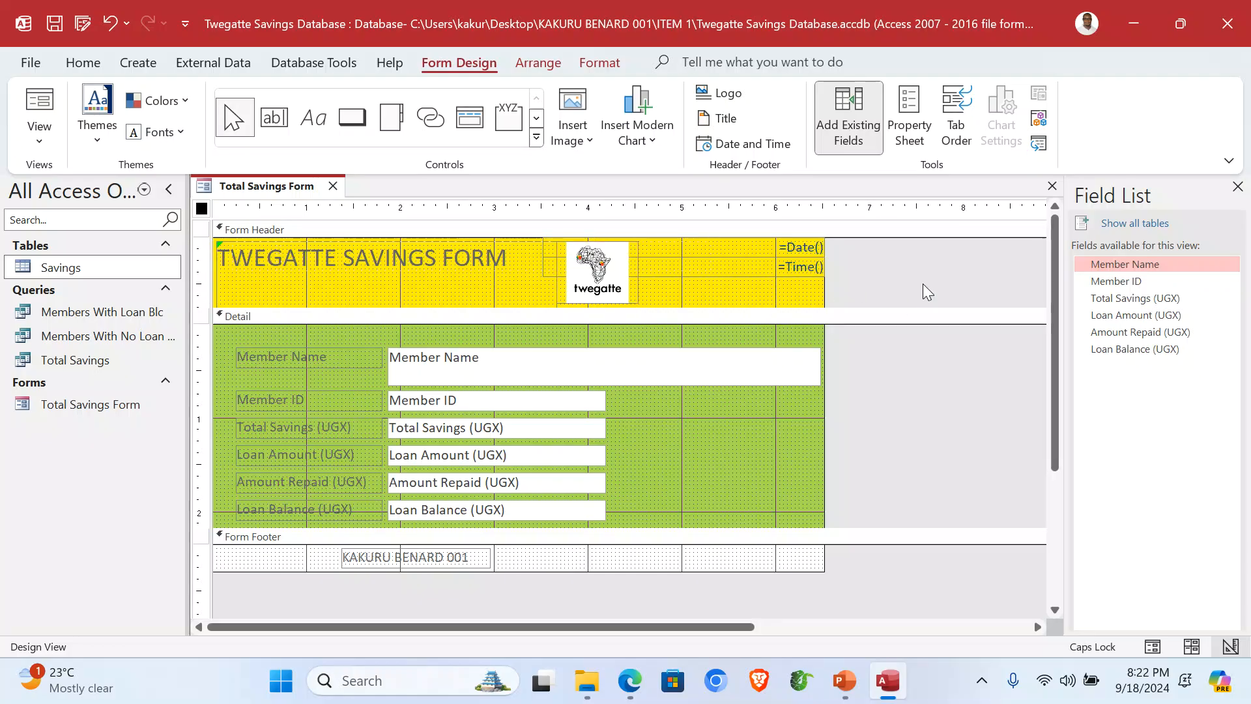
{"action": "left_click", "coordinate": [25, 147]}
{"action": "left_click", "coordinate": [72, 176]}
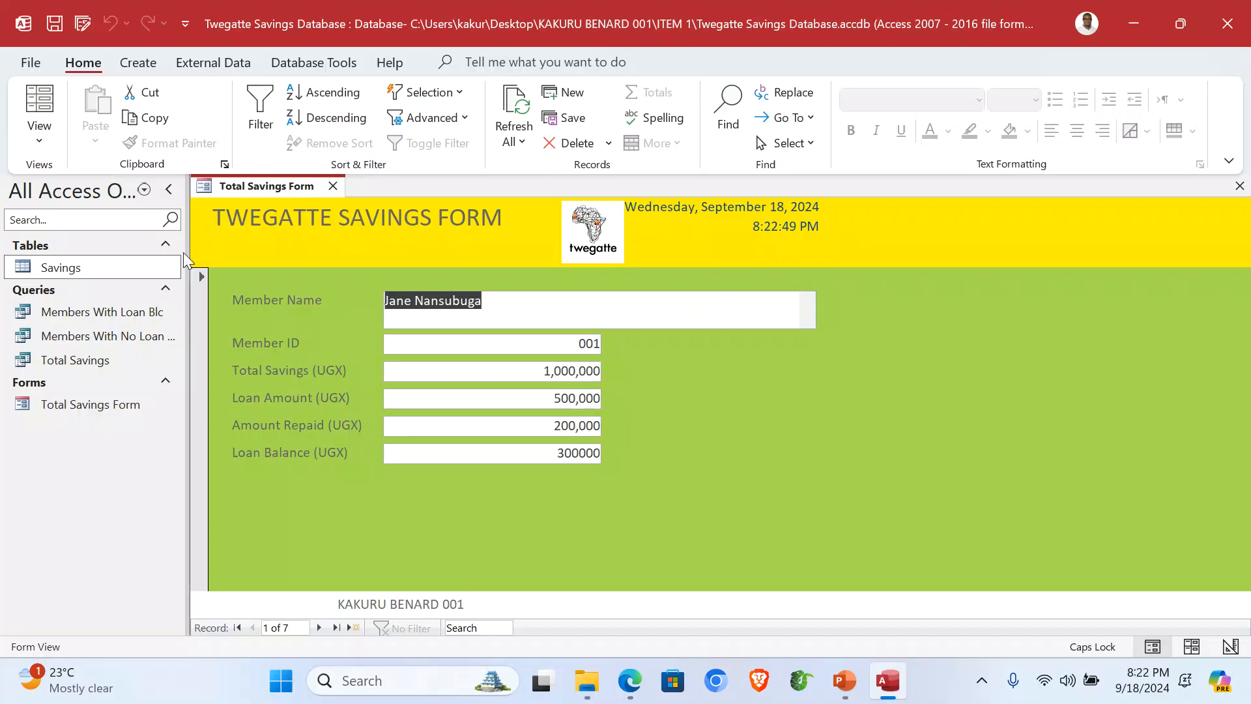
Step: Print-preview the Total Savings Form, zooming in and out, then close the preview and the form
{"action": "left_click", "coordinate": [31, 63]}
{"action": "left_click", "coordinate": [64, 362]}
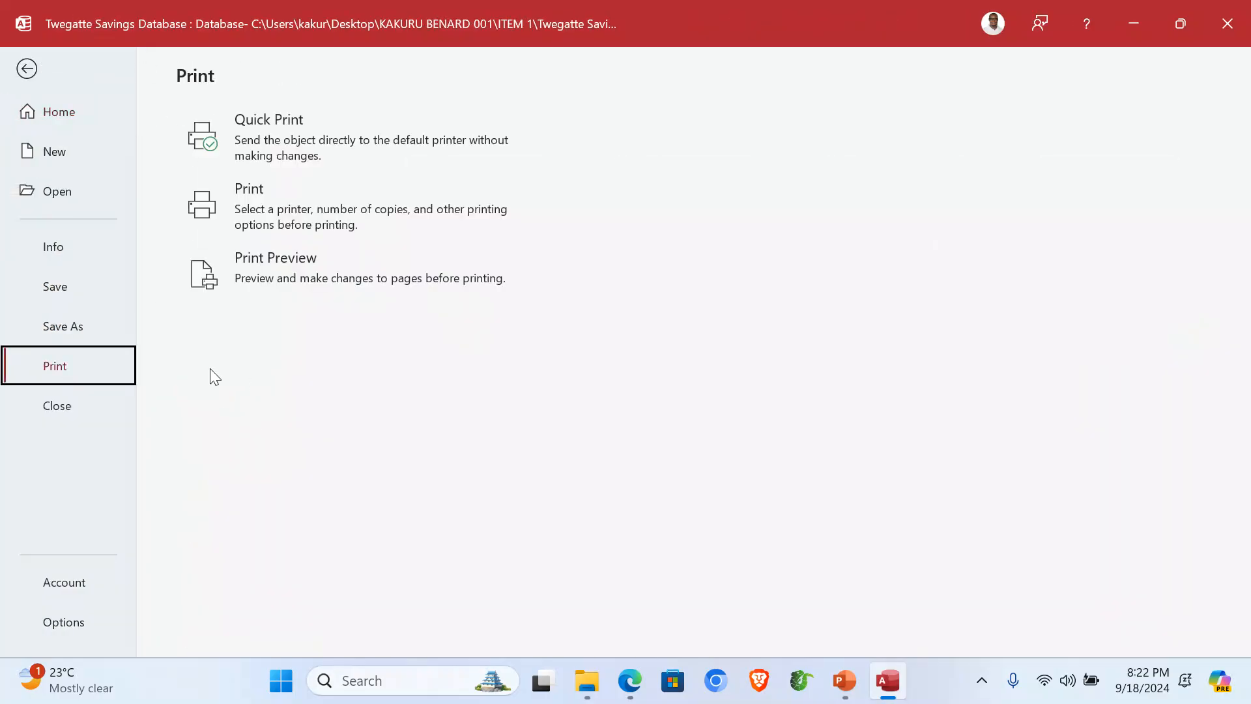
{"action": "left_click", "coordinate": [313, 281]}
{"action": "left_click", "coordinate": [755, 414]}
{"action": "left_click", "coordinate": [756, 414]}
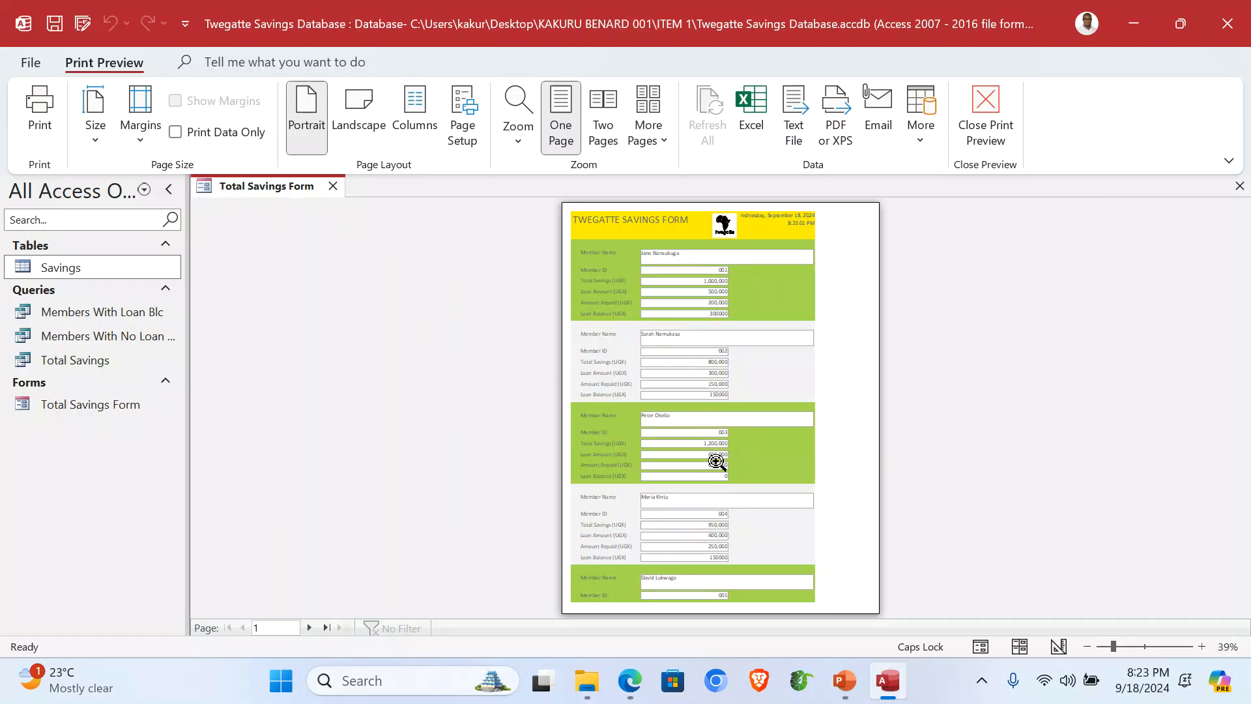
{"action": "left_click", "coordinate": [967, 128]}
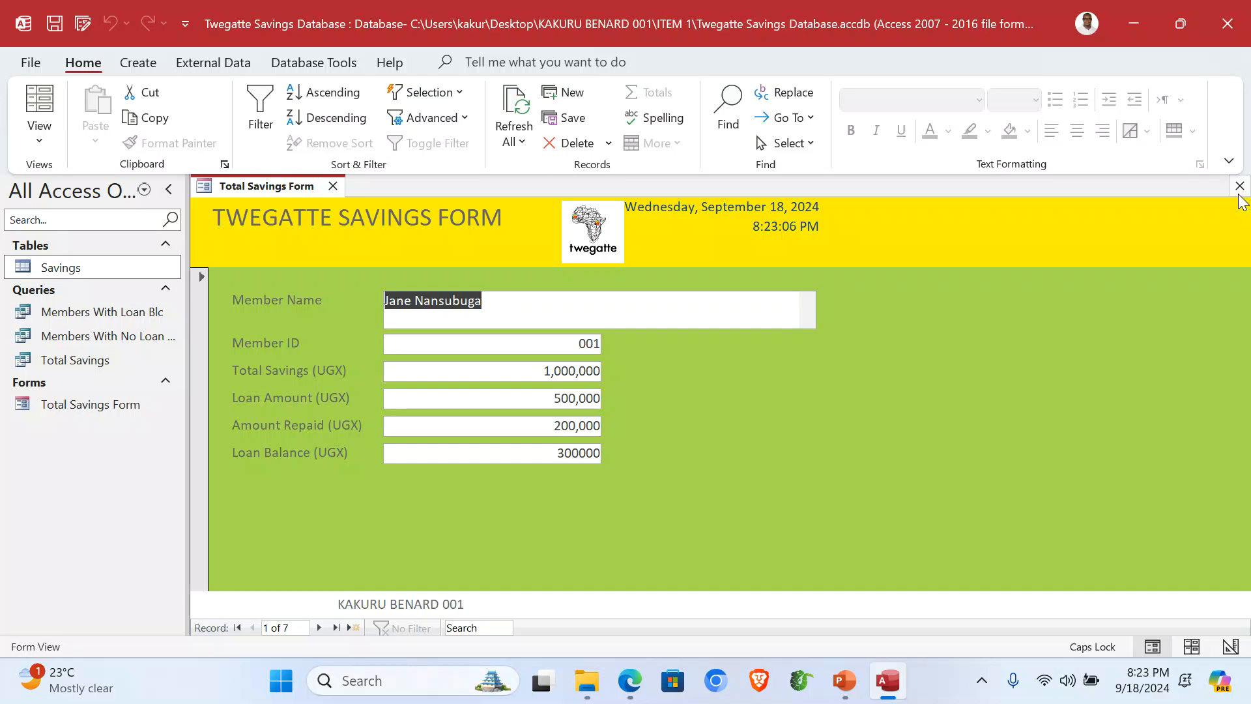
{"action": "left_click", "coordinate": [1239, 186]}
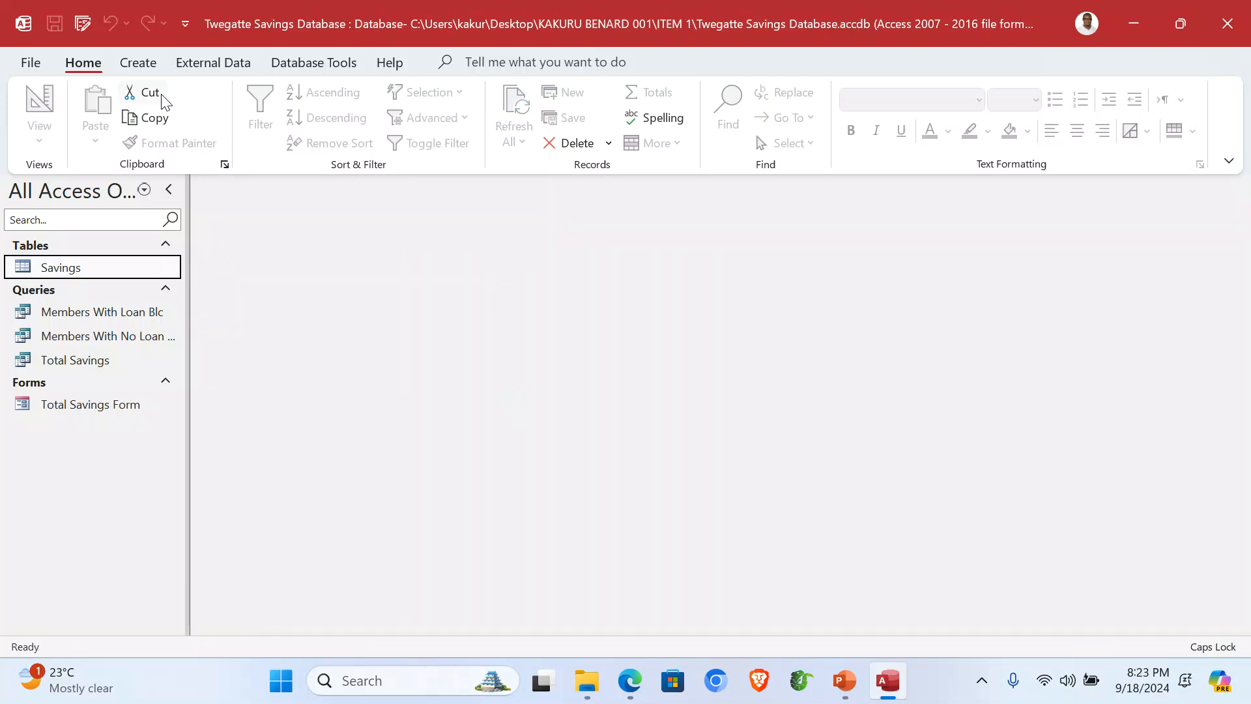
{"action": "left_click", "coordinate": [141, 67]}
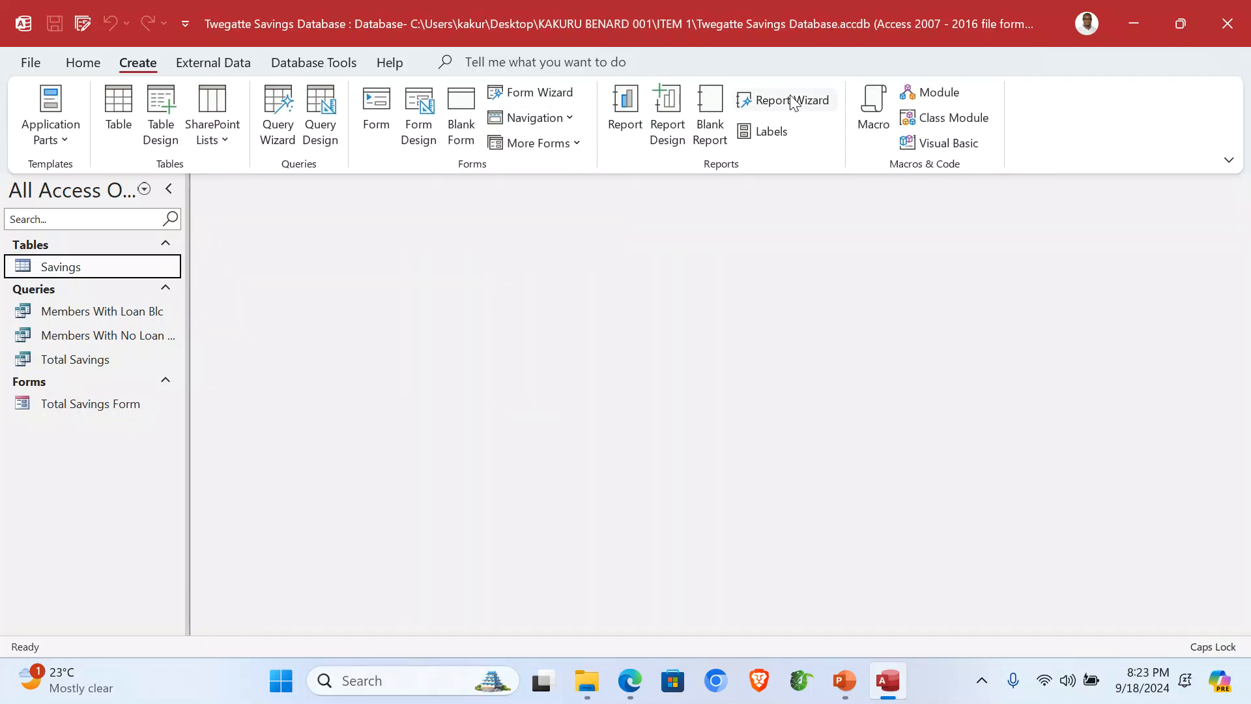
Step: Start a Report Wizard report on the Total Savings query with all its fields
{"action": "left_click", "coordinate": [791, 99]}
{"action": "left_click", "coordinate": [645, 238]}
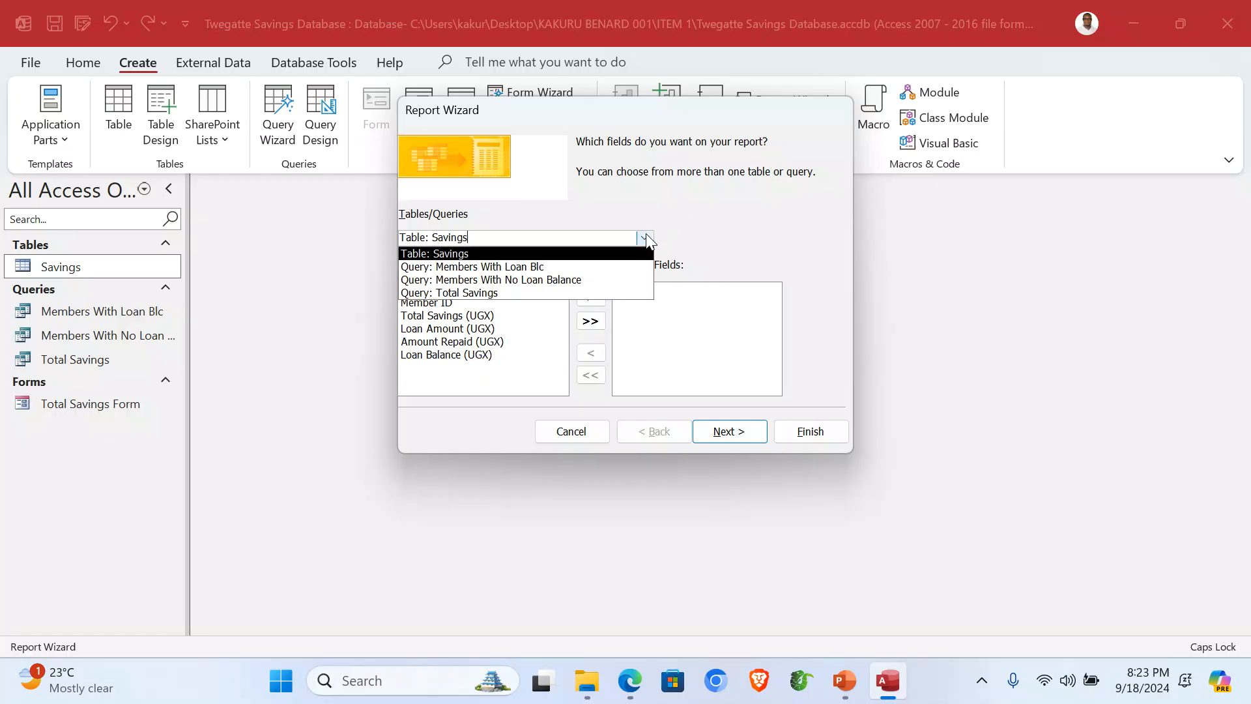
{"action": "left_click", "coordinate": [536, 292]}
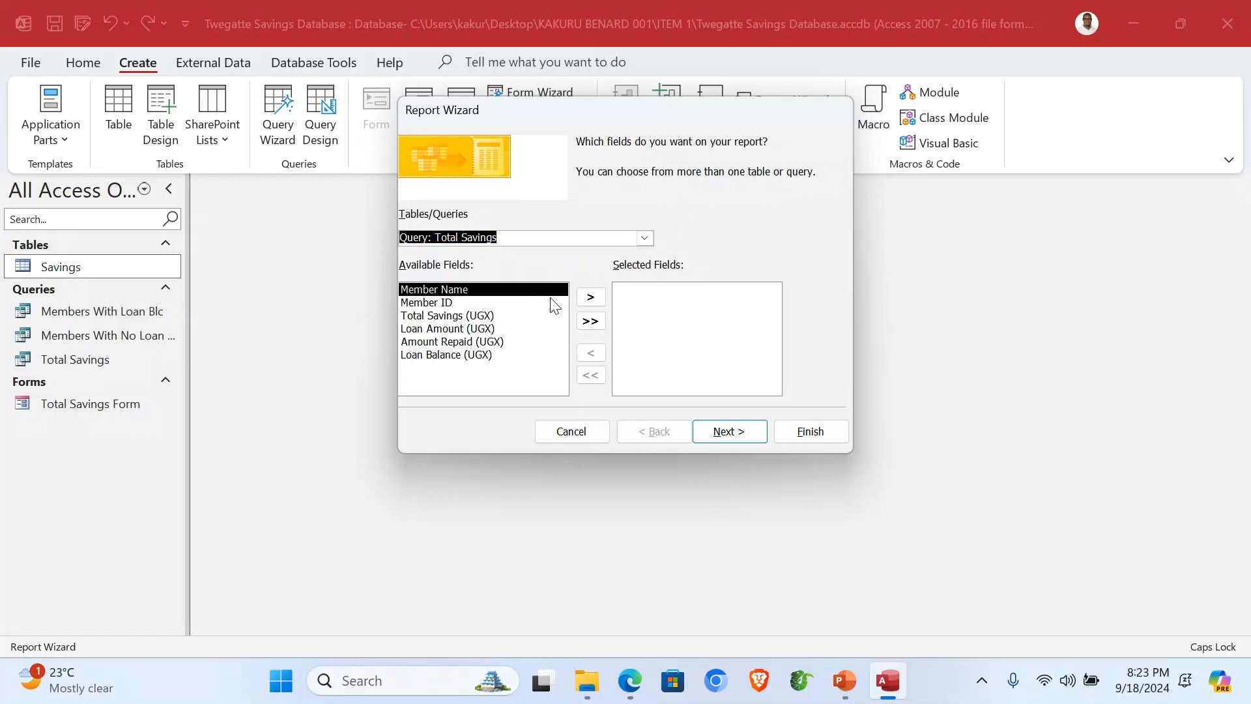
{"action": "left_click", "coordinate": [590, 322]}
{"action": "left_click", "coordinate": [744, 432]}
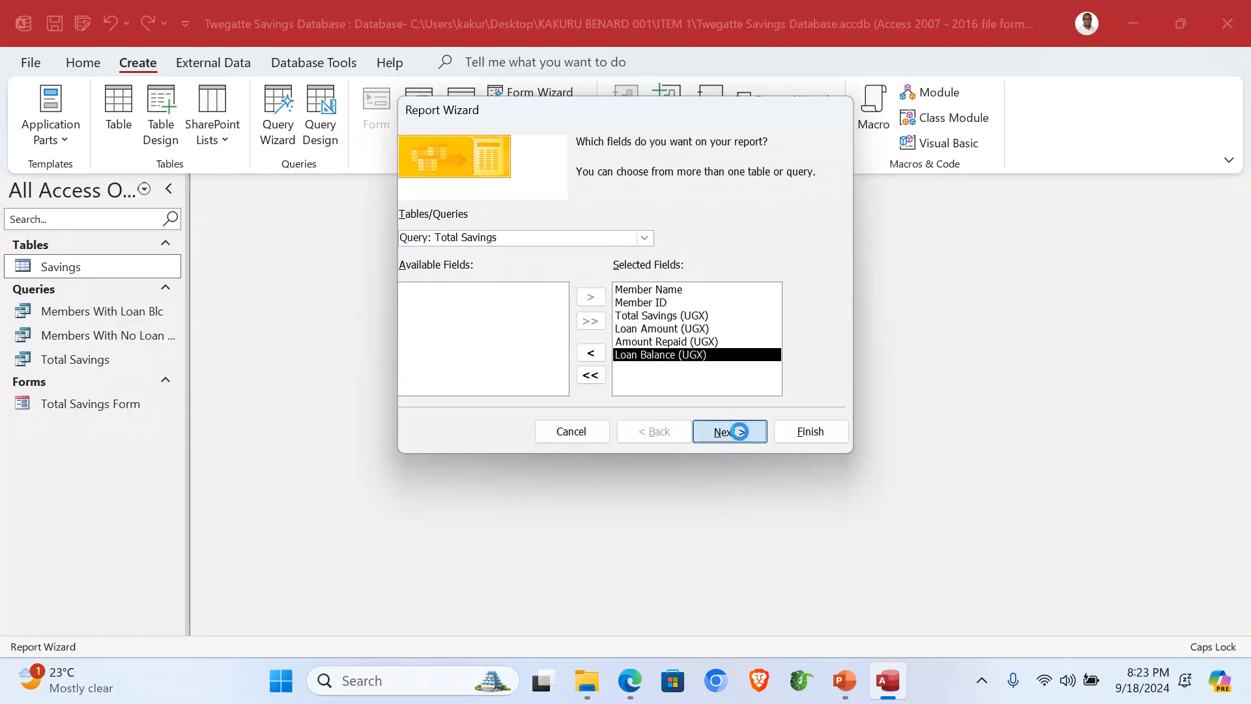
{"action": "left_click", "coordinate": [741, 435]}
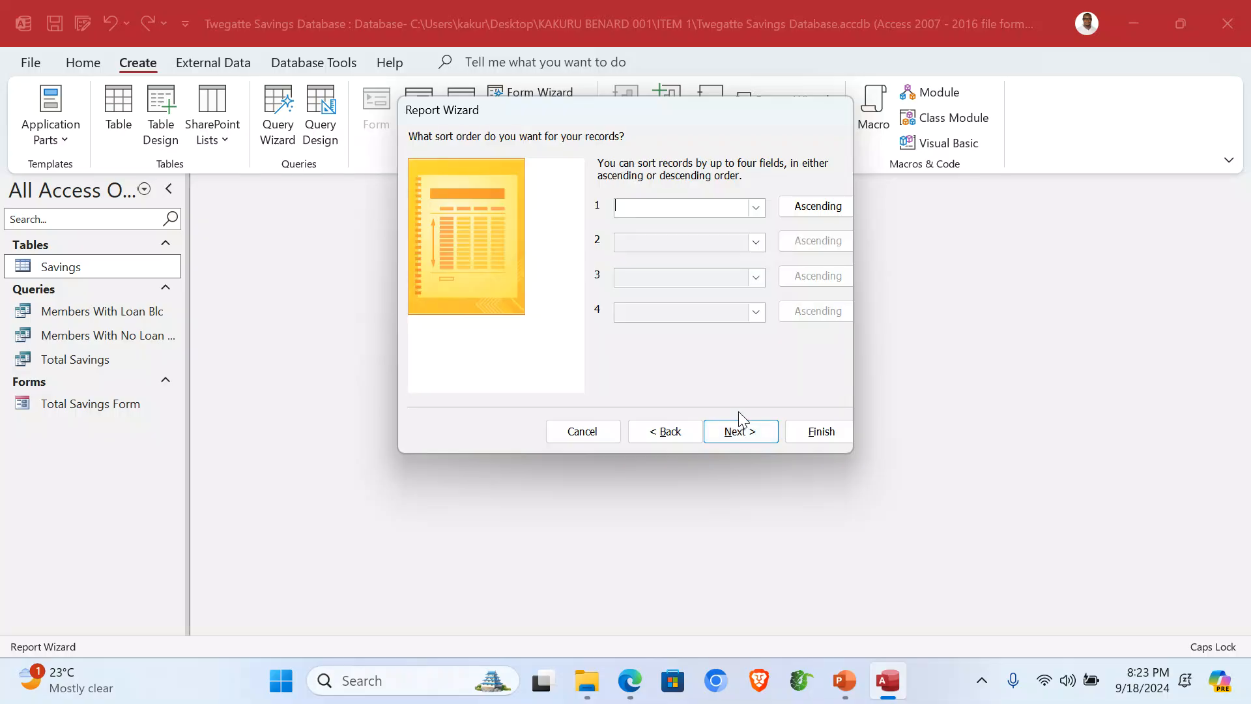
Step: Sort by Member Name descending, keep tabular portrait layout, title it Total Savings Report, and finish
{"action": "left_click", "coordinate": [755, 209]}
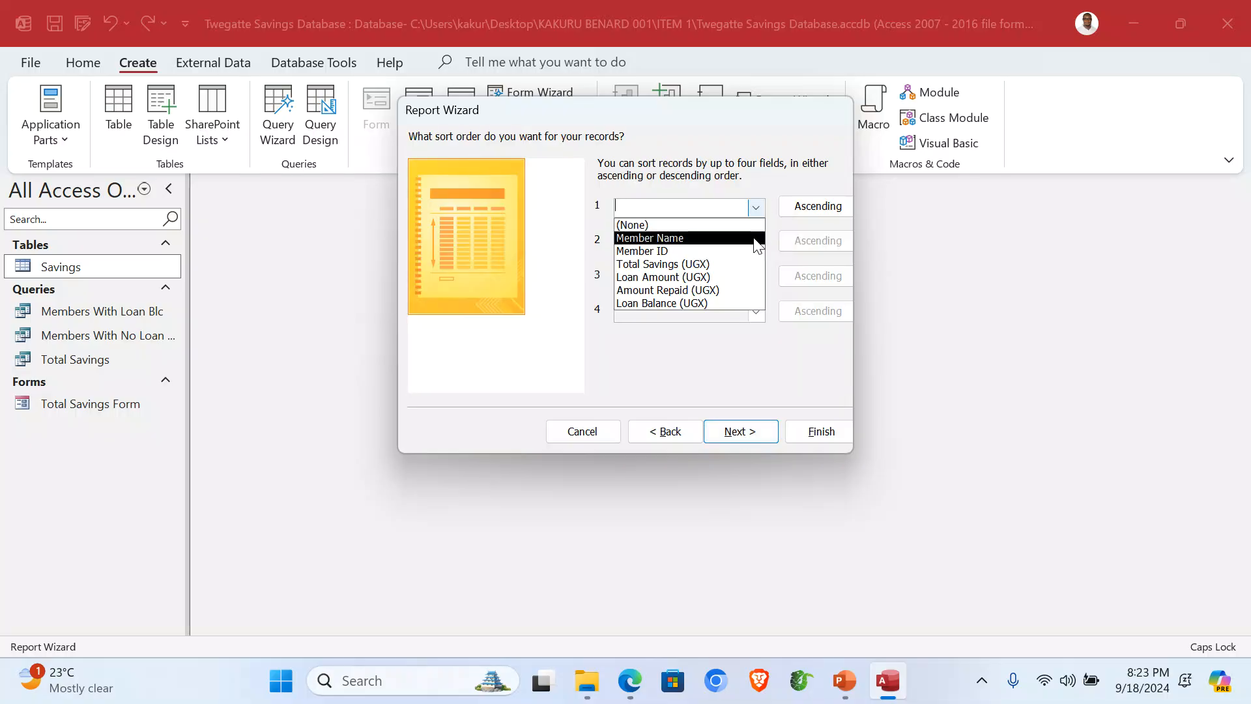
{"action": "left_click", "coordinate": [734, 238]}
{"action": "left_click", "coordinate": [808, 209]}
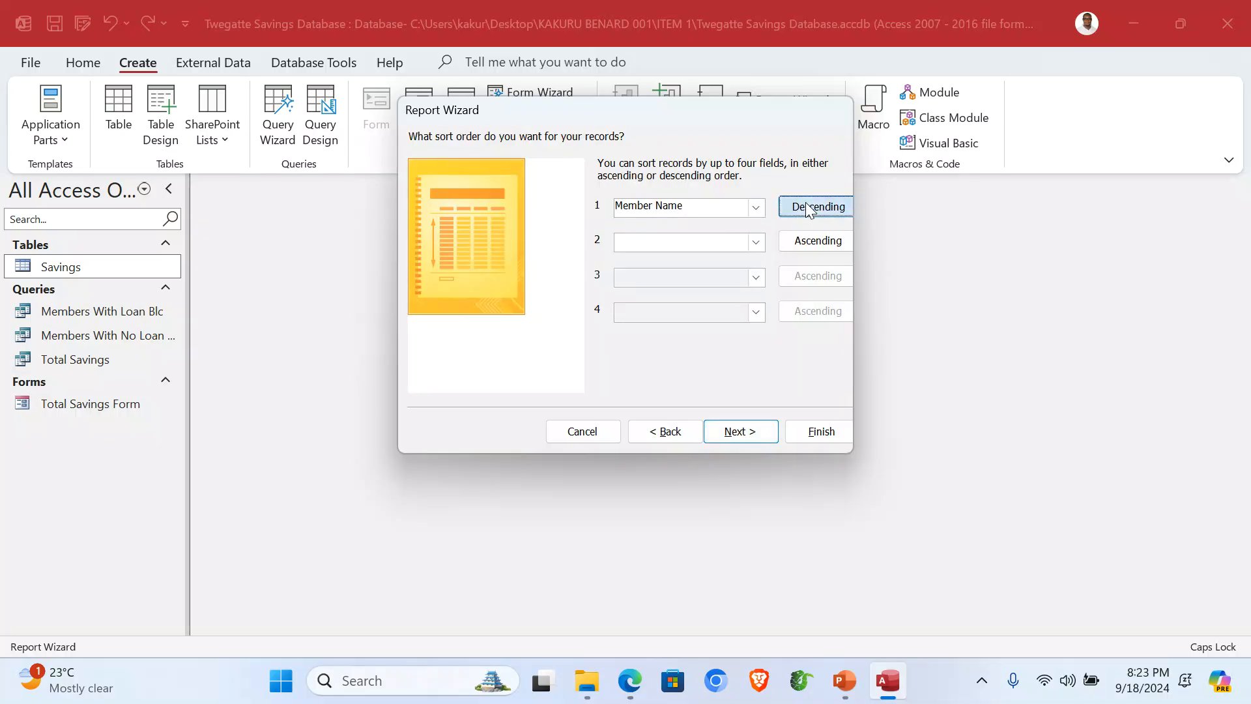
{"action": "left_click", "coordinate": [734, 433]}
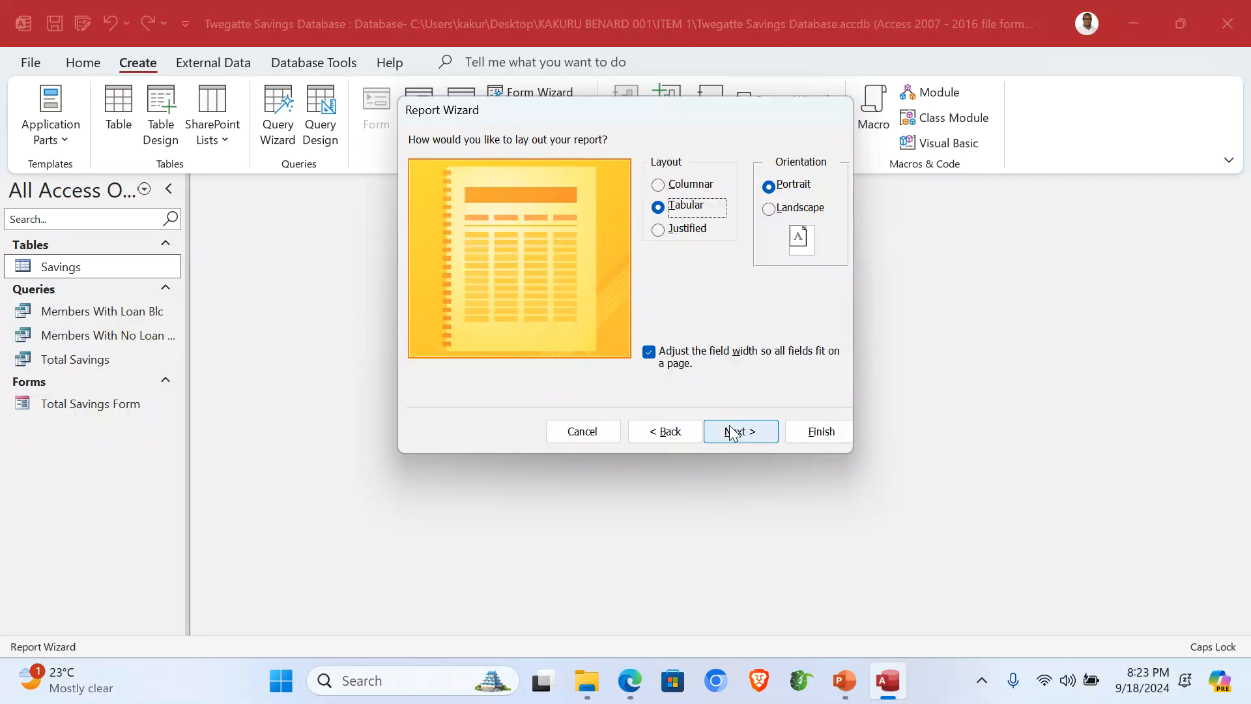
{"action": "left_click", "coordinate": [755, 441]}
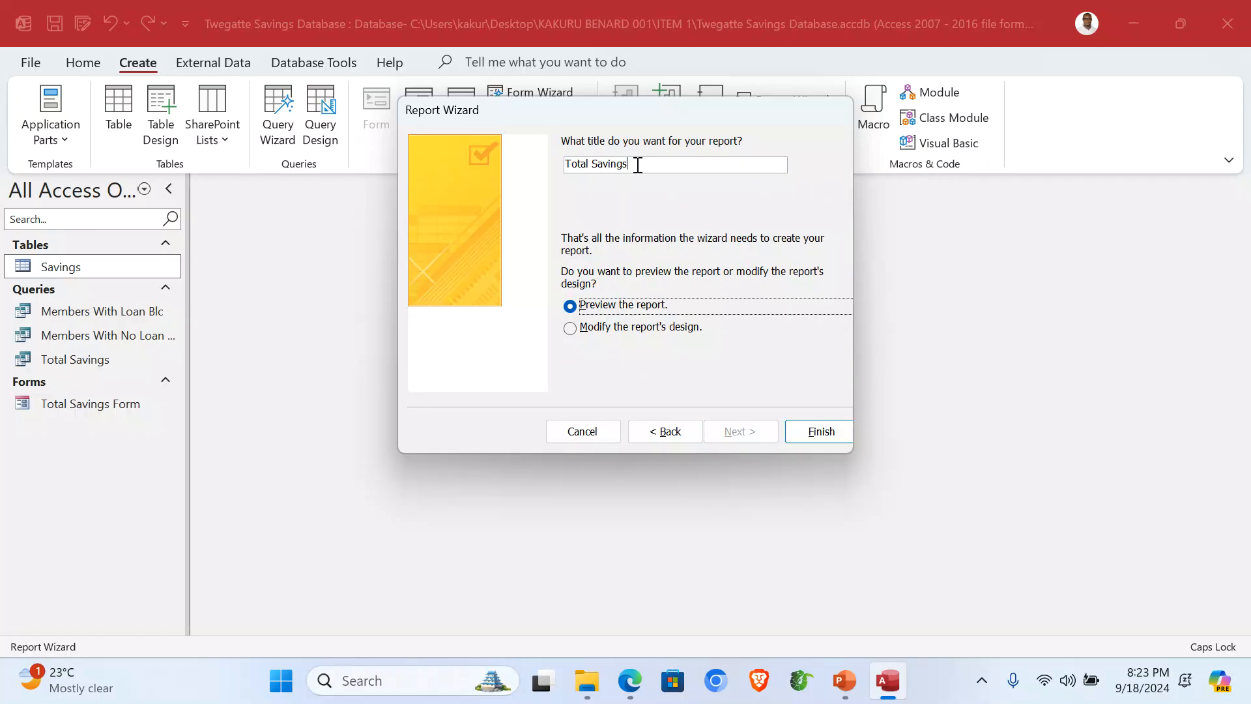
{"action": "left_click", "coordinate": [637, 165]}
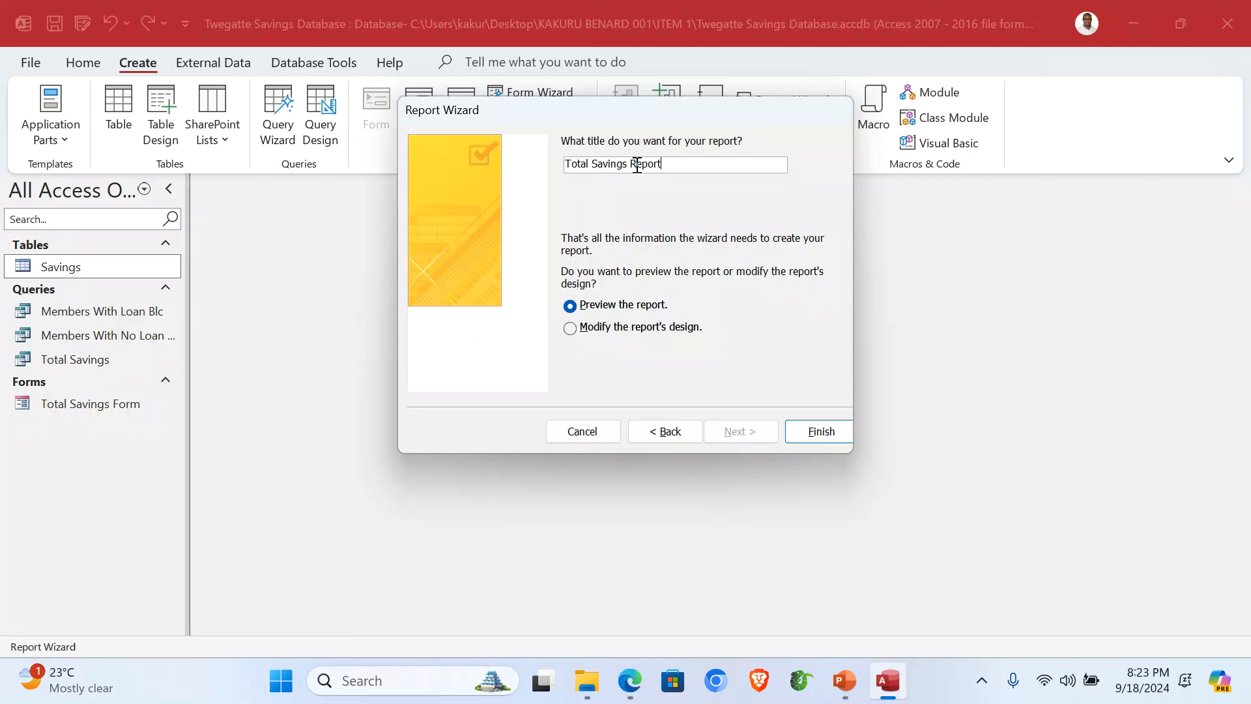
{"action": "left_click", "coordinate": [802, 428]}
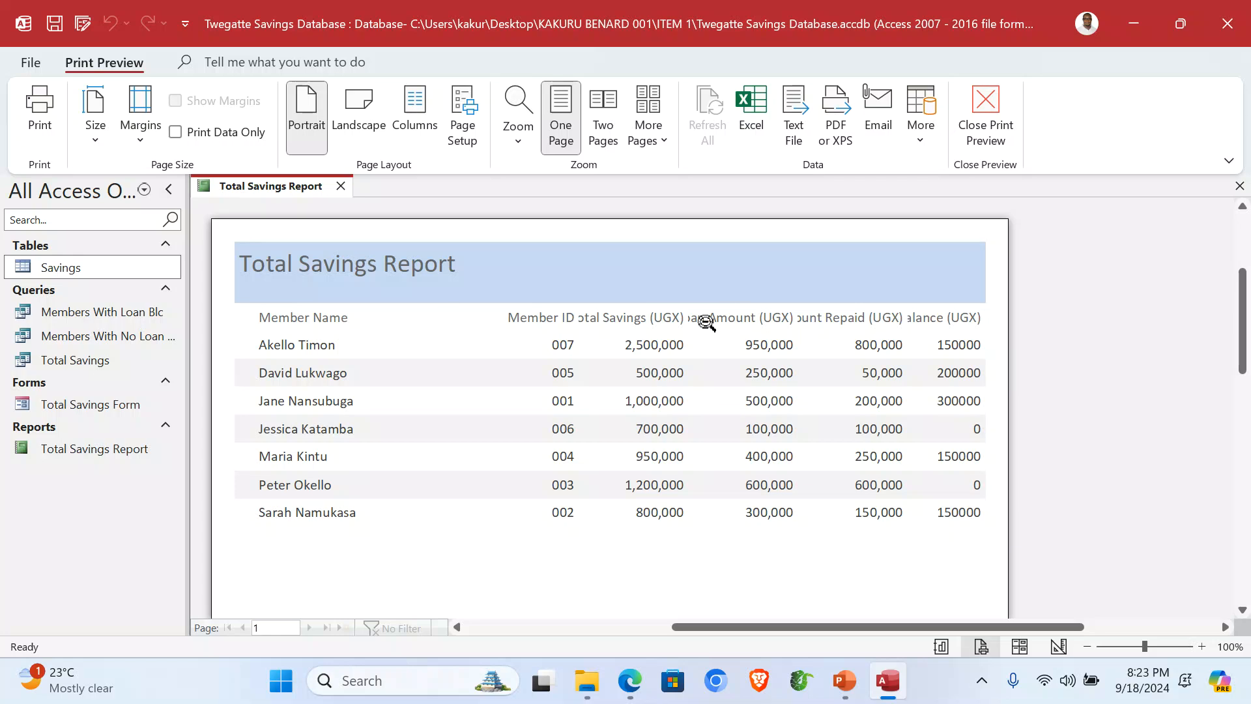
Step: In report design view, move the Member Name and Member ID columns to the left
{"action": "left_click", "coordinate": [982, 111]}
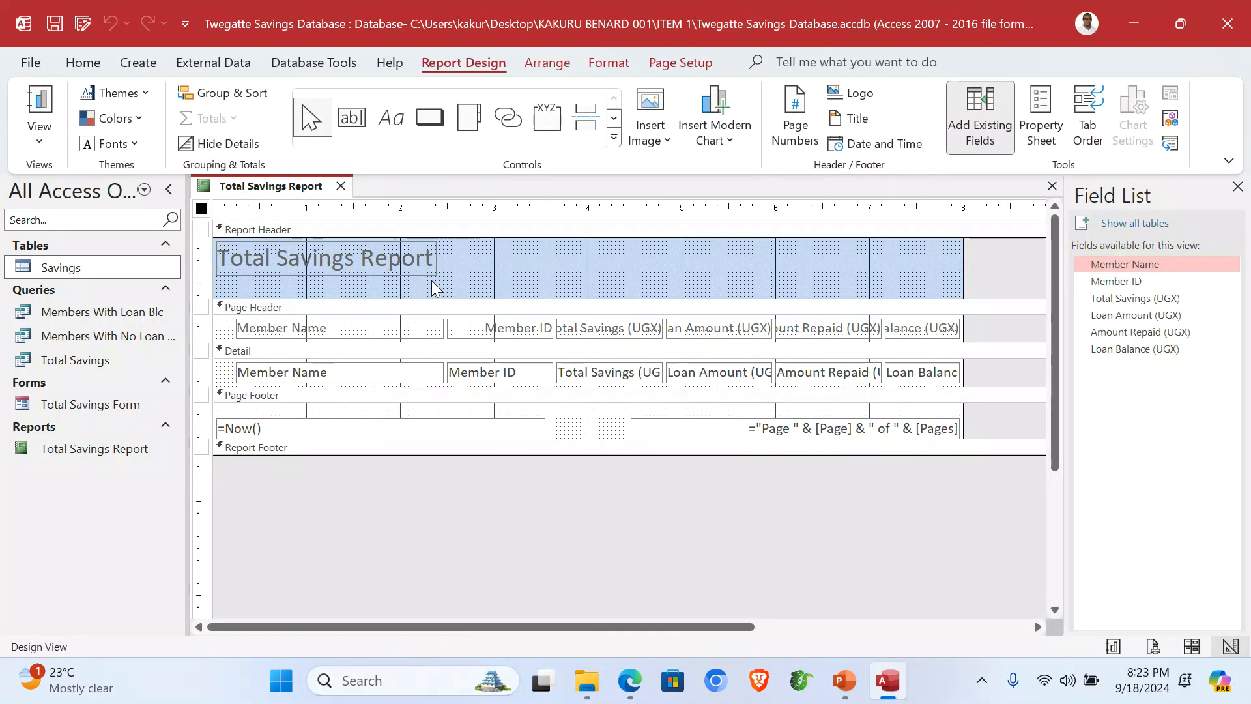
{"action": "left_click", "coordinate": [422, 383]}
{"action": "key", "text": "Left"}
{"action": "key", "text": "Left"}
{"action": "key", "text": "Left"}
{"action": "key", "text": "Left"}
{"action": "key", "text": "Left"}
{"action": "key", "text": "Left"}
{"action": "key", "text": "Left"}
{"action": "key", "text": "Left"}
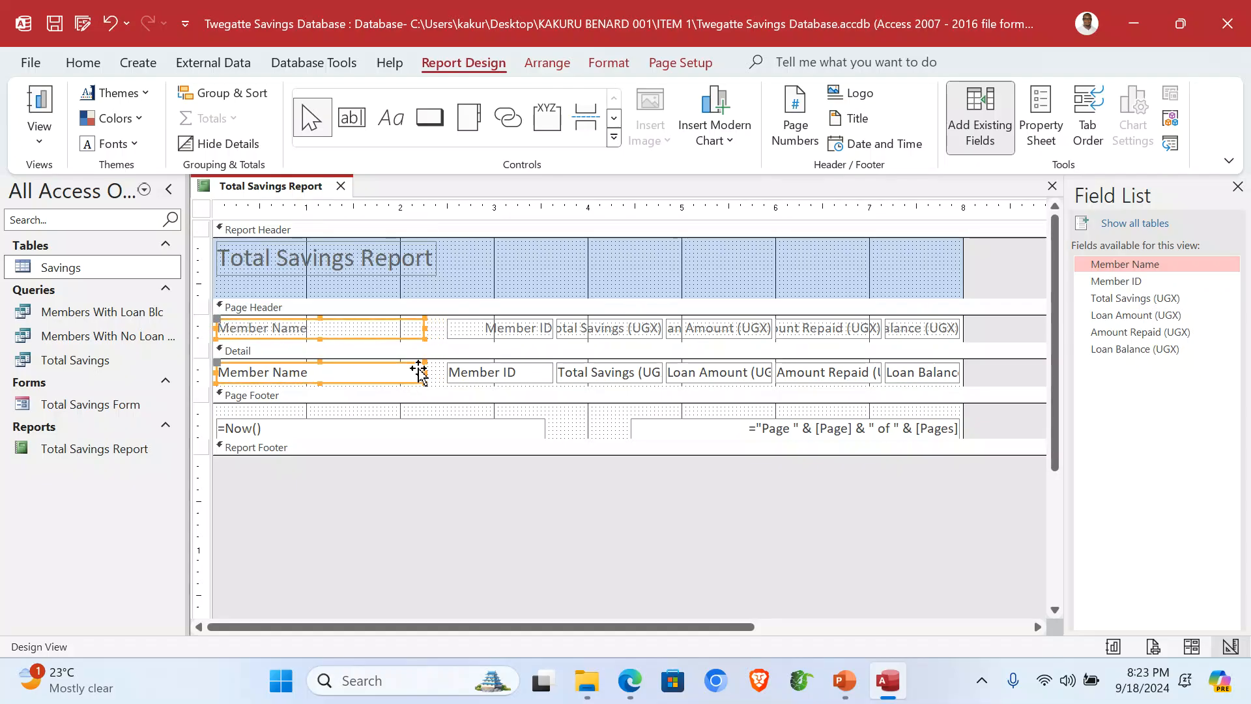
{"action": "left_click_drag", "start_coordinate": [416, 327], "coordinate": [328, 327]}
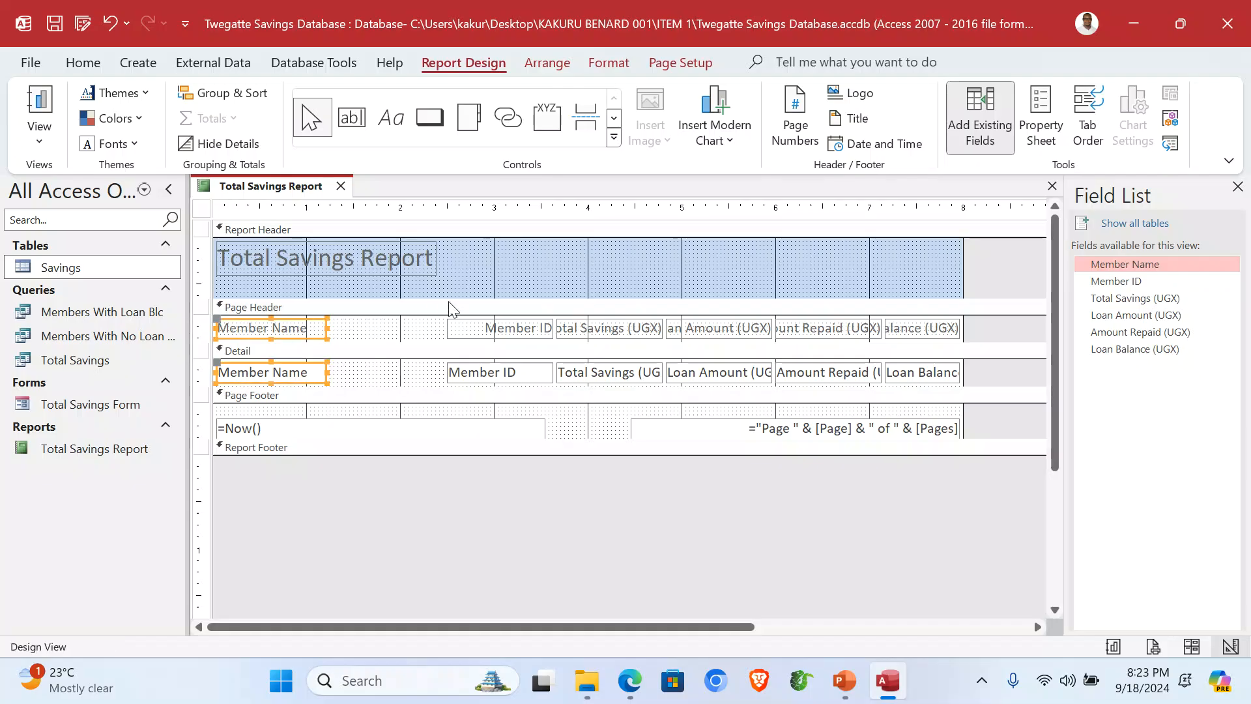
{"action": "left_click_drag", "start_coordinate": [494, 288], "coordinate": [499, 384]}
{"action": "left_click_drag", "start_coordinate": [497, 327], "coordinate": [381, 333]}
{"action": "left_click", "coordinate": [607, 267]}
Step: Widen the Total Savings, Loan Amount, Amount Repaid and Loan Balance columns so headings show fully
{"action": "left_click", "coordinate": [610, 336]}
{"action": "left_click", "coordinate": [573, 370], "text": "shift"}
{"action": "left_click_drag", "start_coordinate": [555, 328], "coordinate": [494, 336]}
{"action": "key", "text": "Right"}
{"action": "key", "text": "Right"}
{"action": "key", "text": "Right"}
{"action": "key", "text": "Left"}
{"action": "key", "text": "Left"}
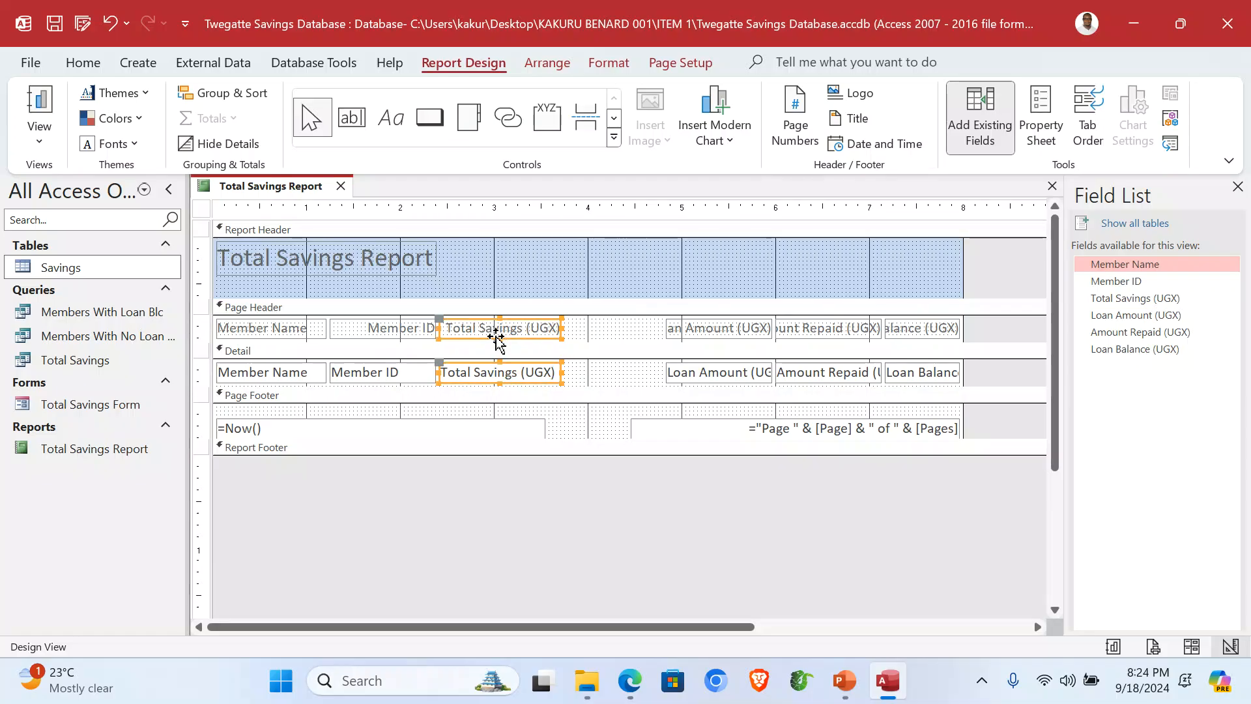
{"action": "left_click_drag", "start_coordinate": [687, 268], "coordinate": [692, 380]}
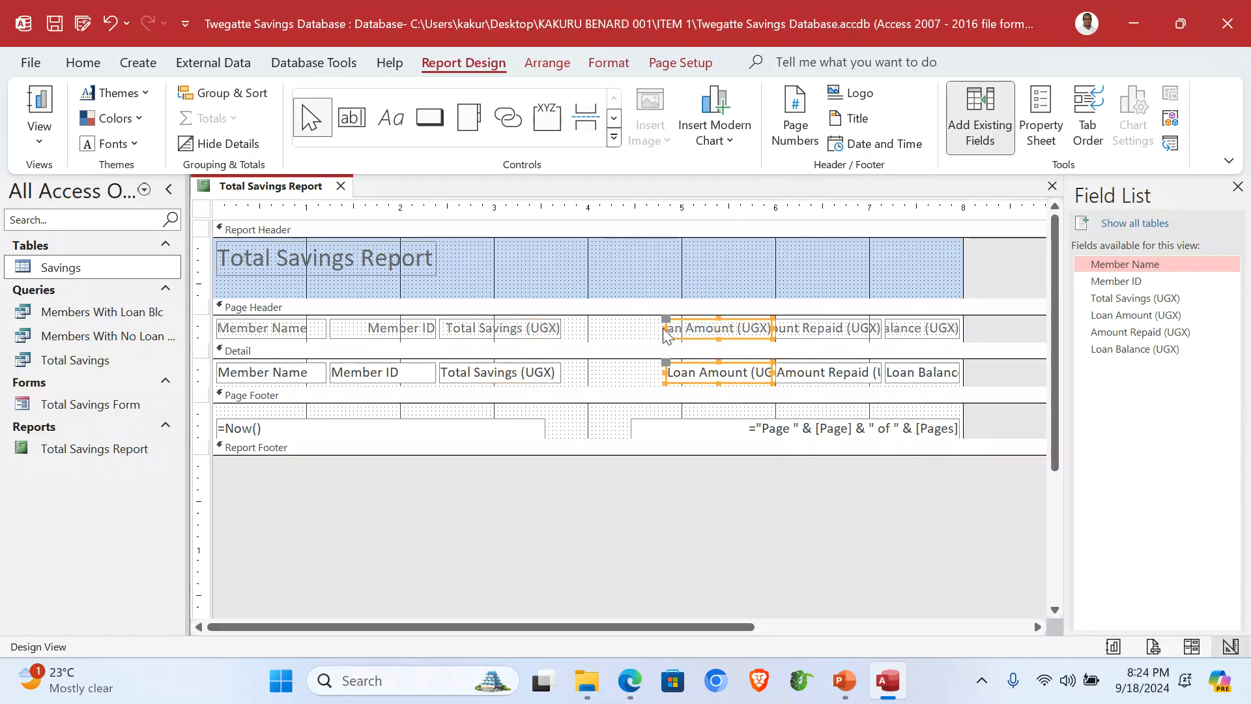
{"action": "left_click_drag", "start_coordinate": [665, 327], "coordinate": [598, 339]}
{"action": "left_click_drag", "start_coordinate": [795, 280], "coordinate": [785, 383]}
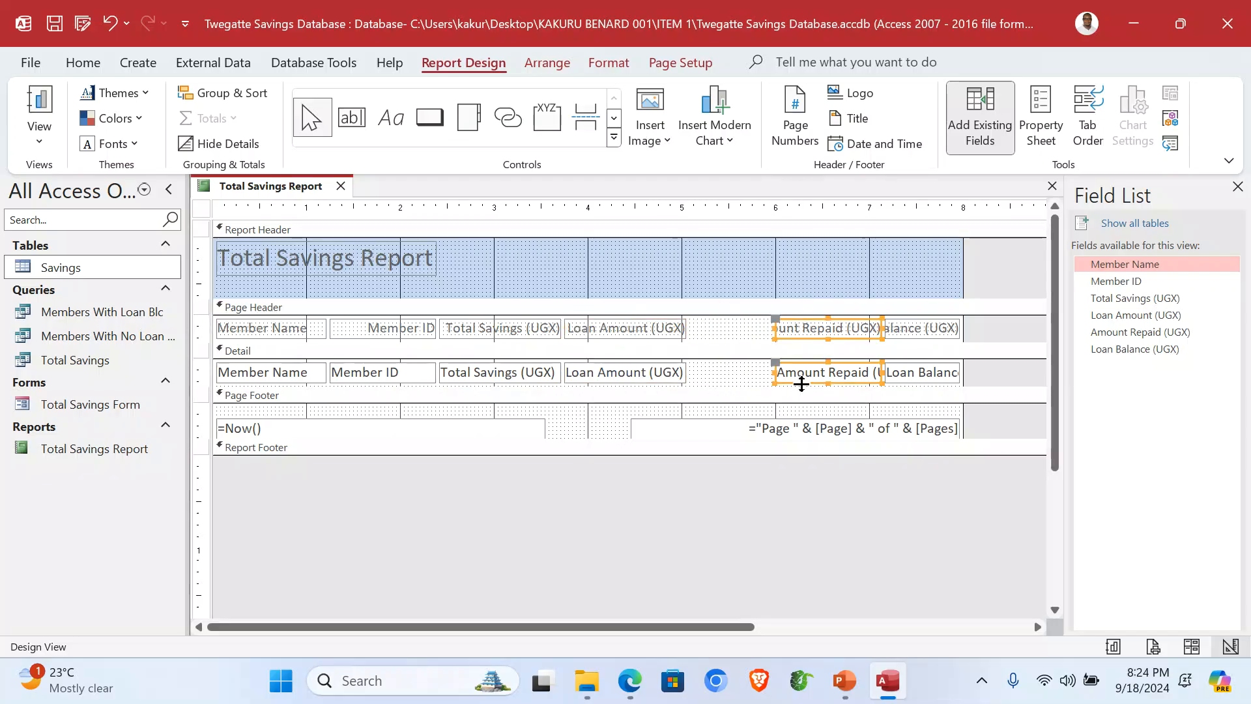
{"action": "mouse_move", "coordinate": [774, 331]}
{"action": "left_mouse_down"}
{"action": "mouse_move", "coordinate": [737, 335]}
{"action": "mouse_move", "coordinate": [802, 330]}
{"action": "mouse_move", "coordinate": [756, 334]}
{"action": "left_mouse_up"}
{"action": "left_click_drag", "start_coordinate": [905, 286], "coordinate": [909, 388]}
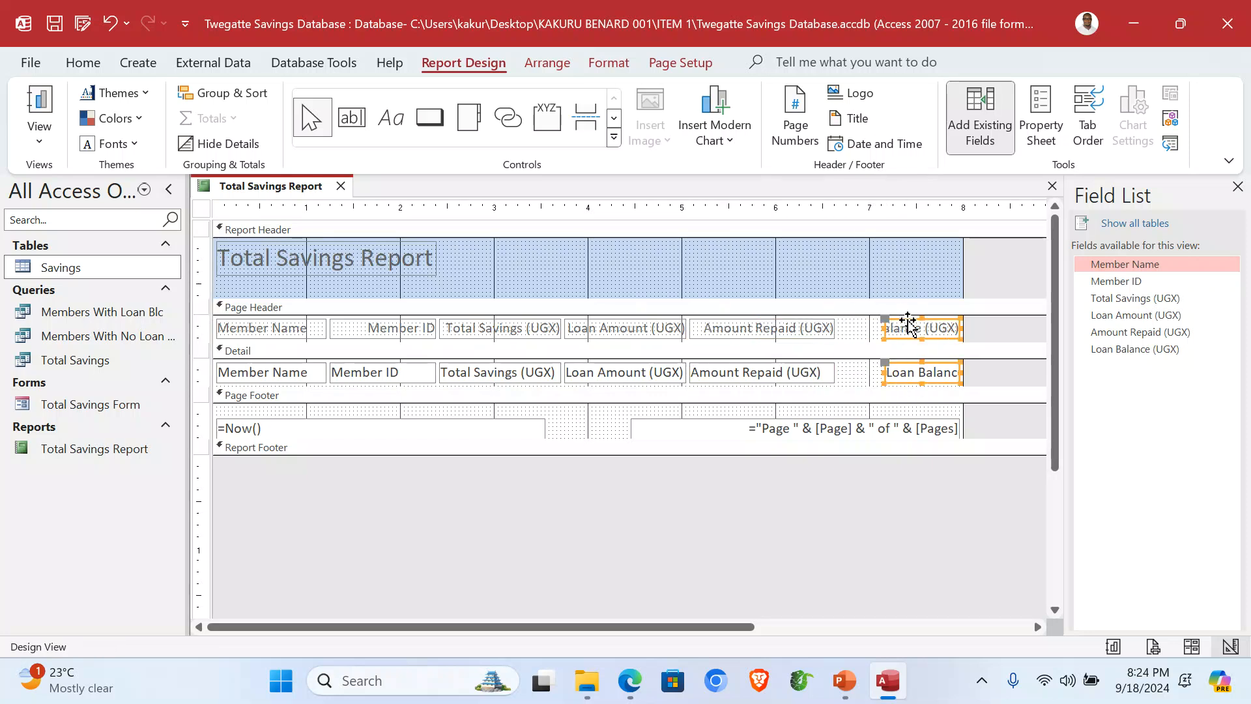
{"action": "left_click_drag", "start_coordinate": [884, 329], "coordinate": [836, 328]}
Step: Fill the Report Header green, undoing a stray yellow fill on the Member Name heading
{"action": "left_click", "coordinate": [850, 252]}
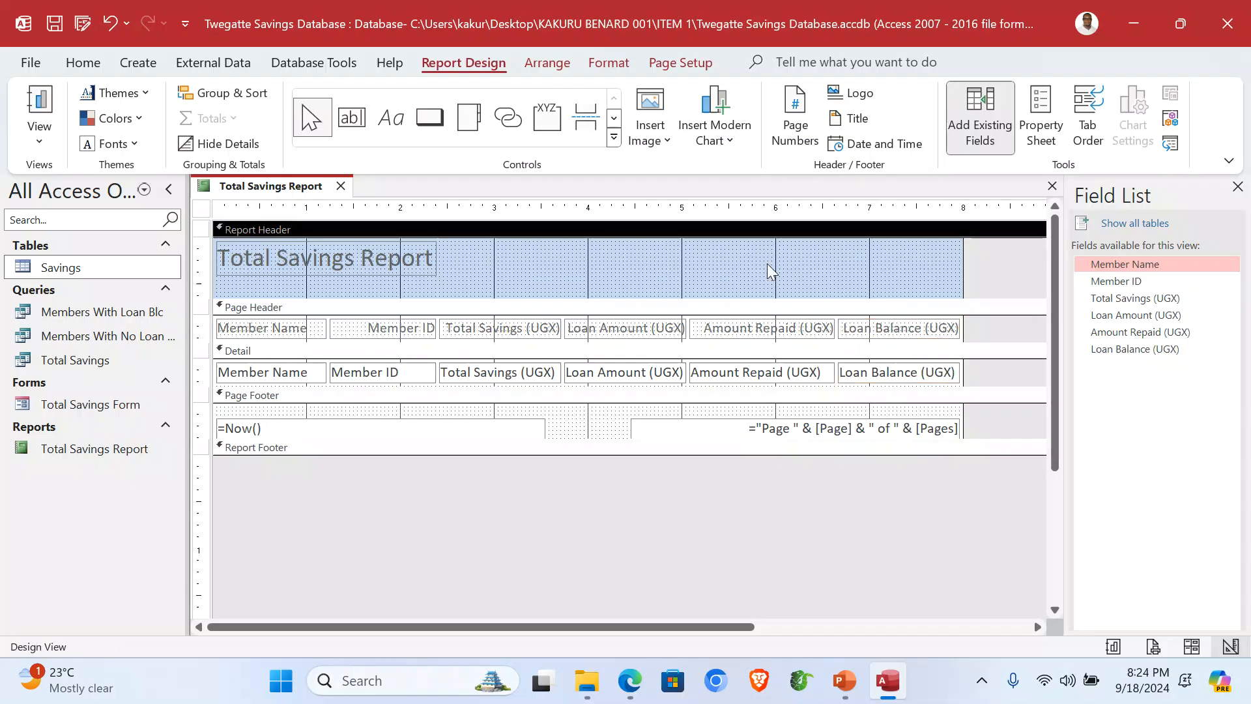
{"action": "right_click", "coordinate": [607, 263]}
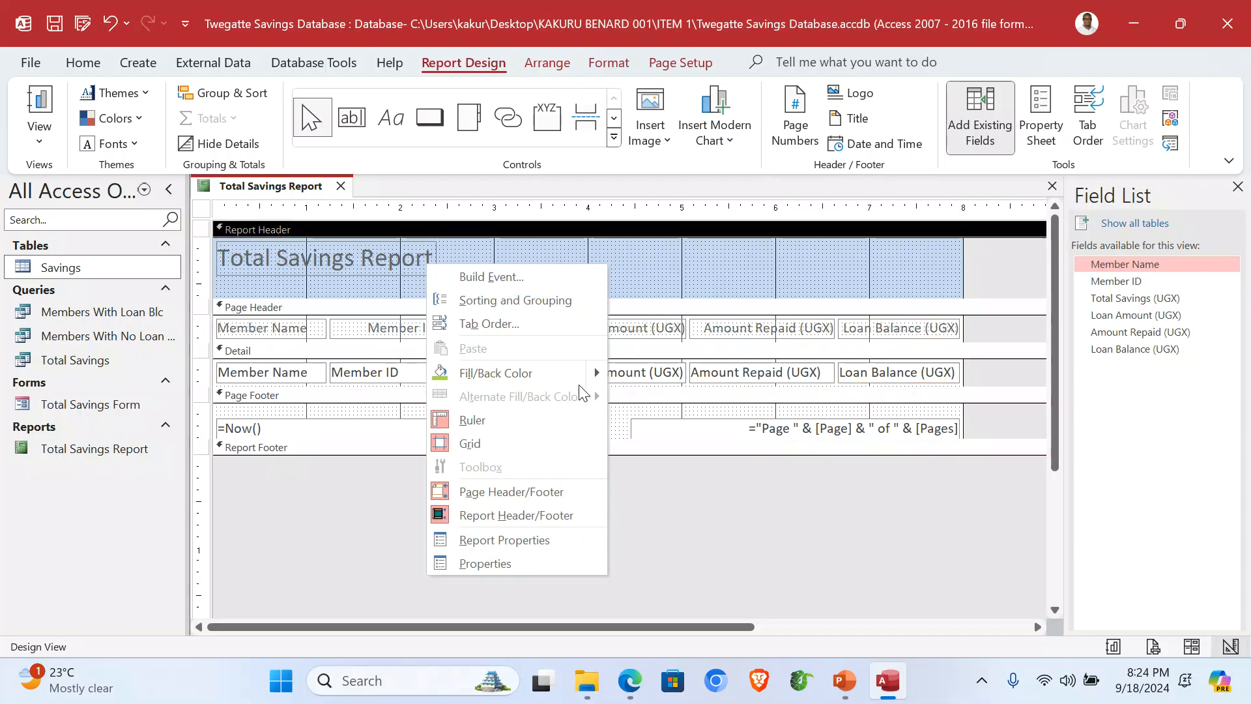
{"action": "mouse_move", "coordinate": [447, 373]}
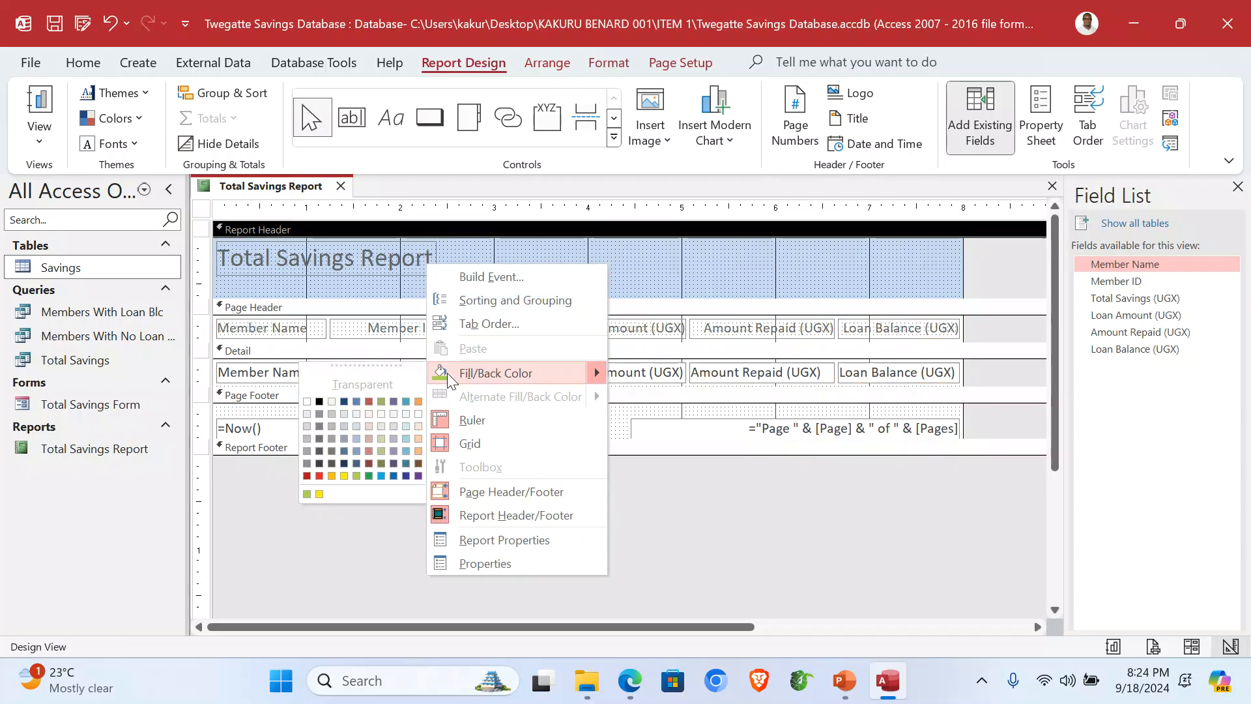
{"action": "left_click", "coordinate": [305, 495]}
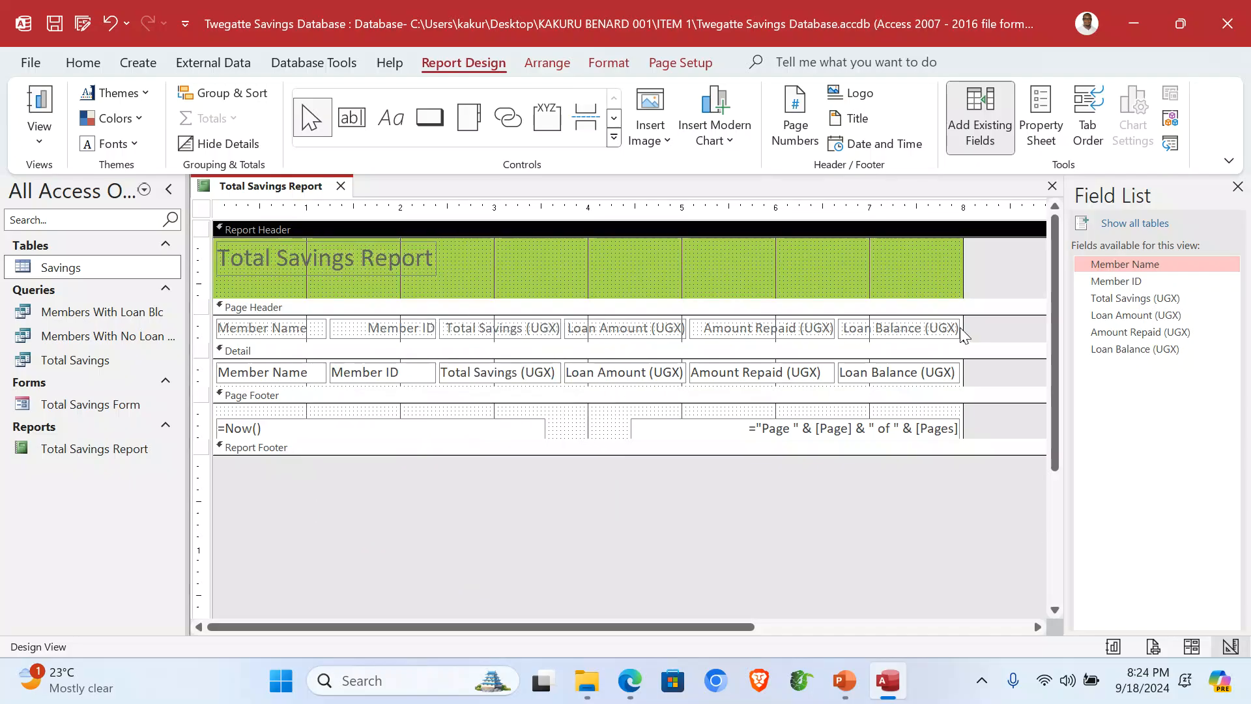
{"action": "right_click", "coordinate": [252, 334]}
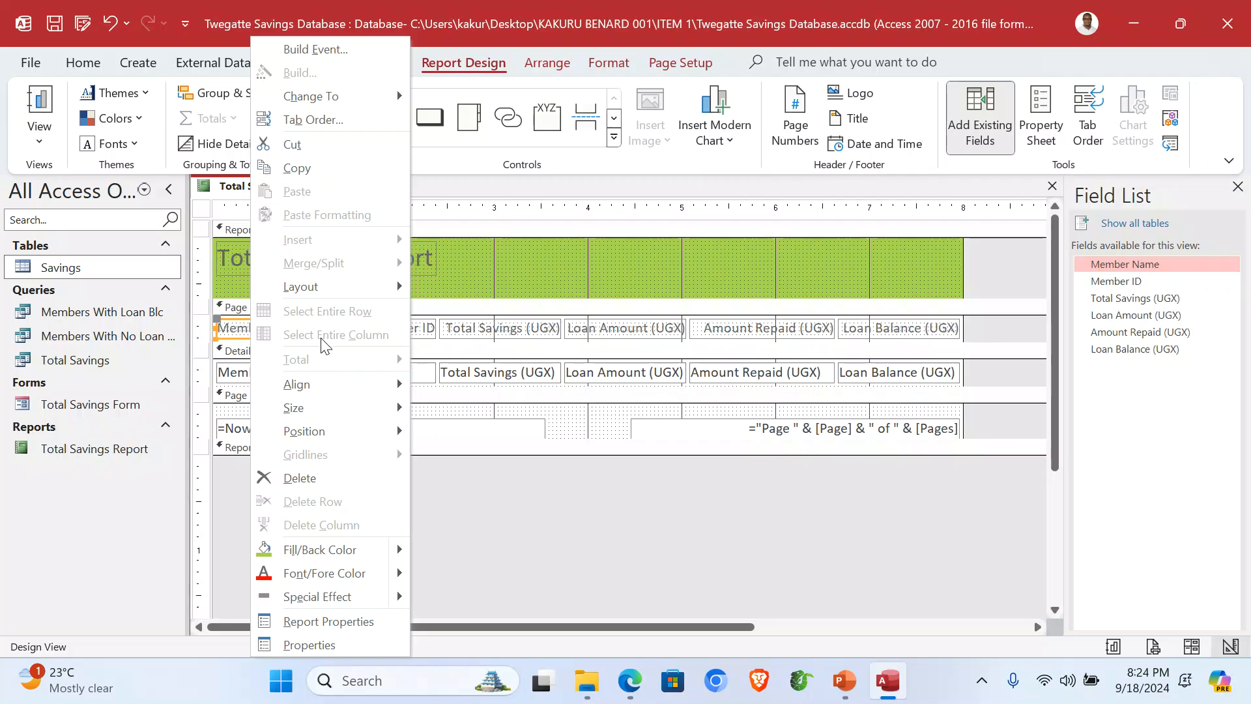
{"action": "mouse_move", "coordinate": [400, 549]}
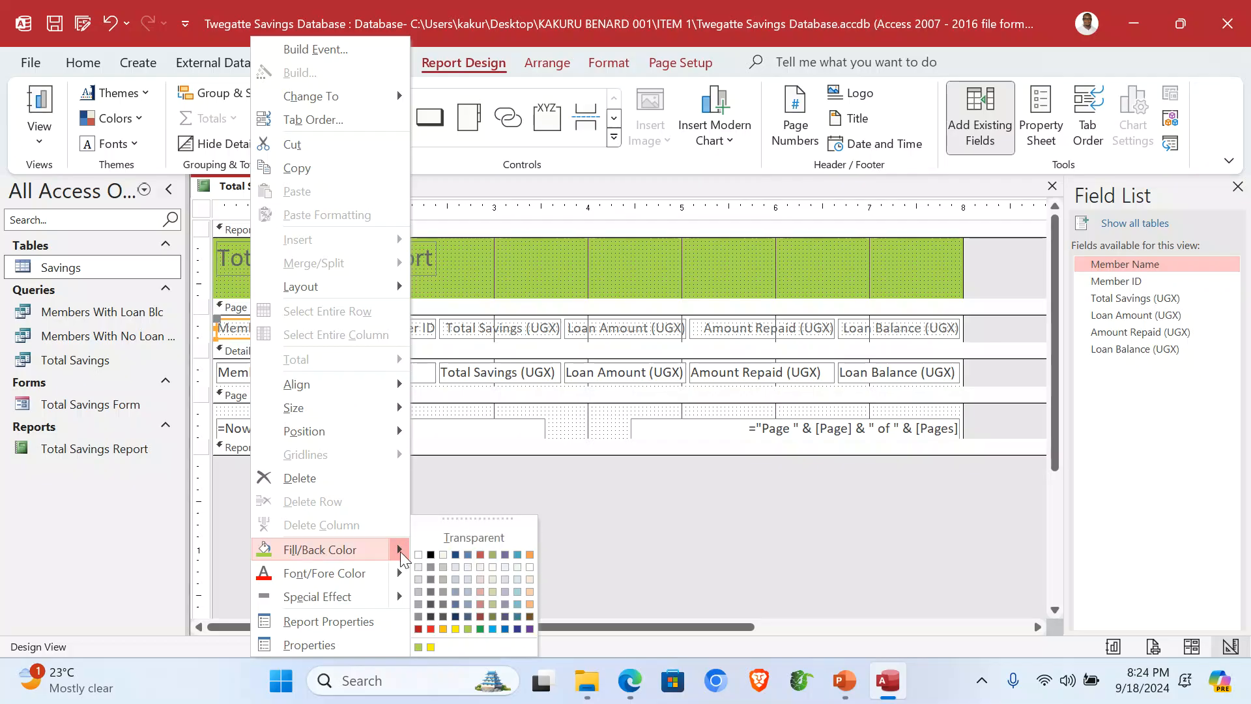
{"action": "left_click", "coordinate": [431, 647]}
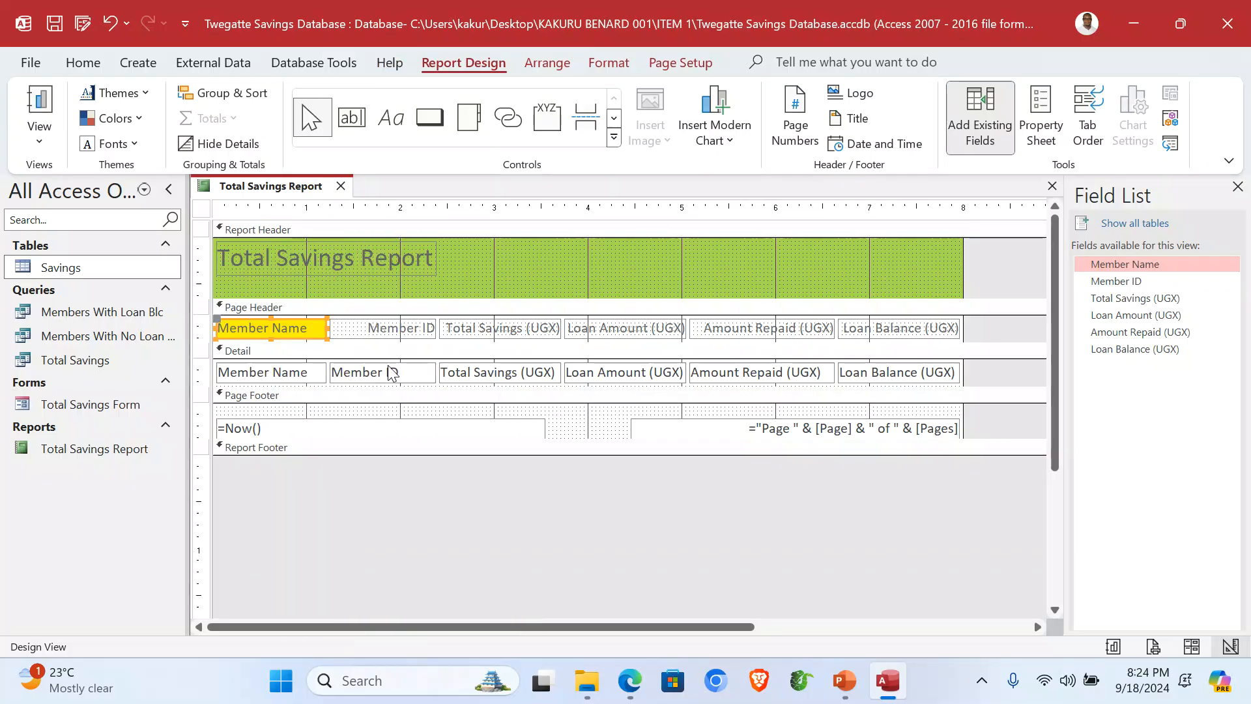
{"action": "key", "text": "ctrl+z"}
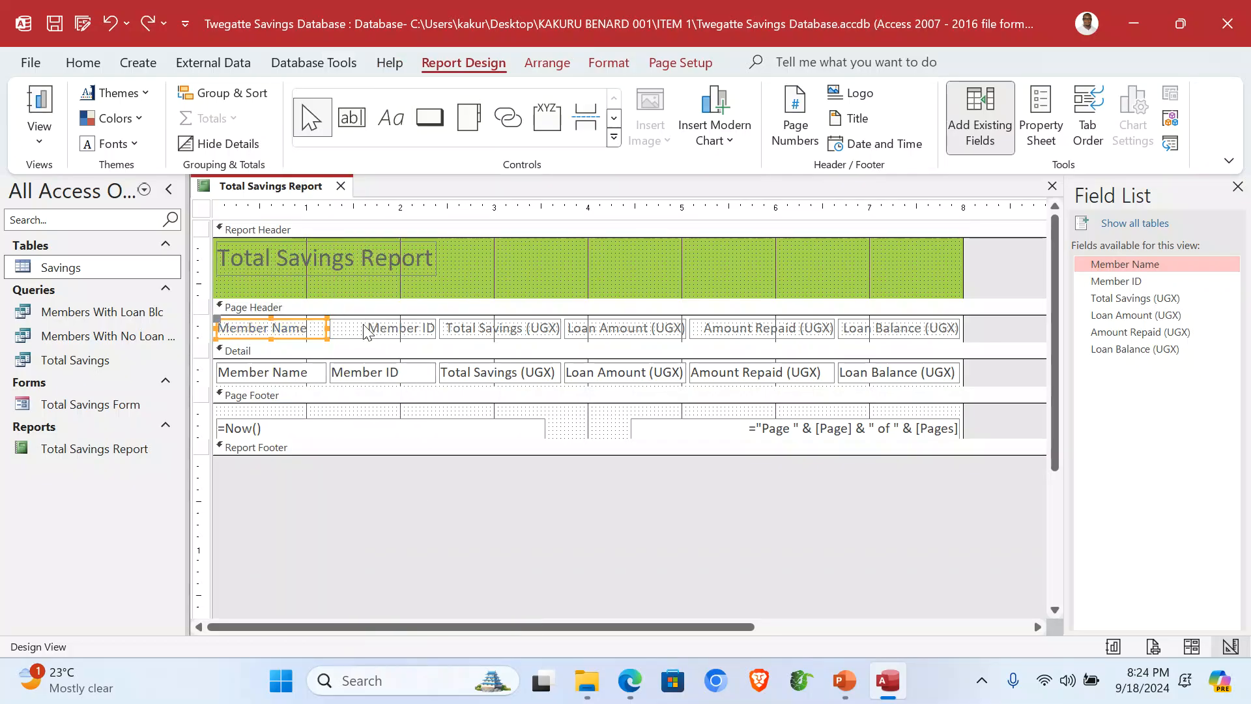
Step: Fill the Page Header yellow and the Detail section light peach
{"action": "left_click_drag", "start_coordinate": [962, 328], "coordinate": [988, 328]}
{"action": "right_click", "coordinate": [968, 339]}
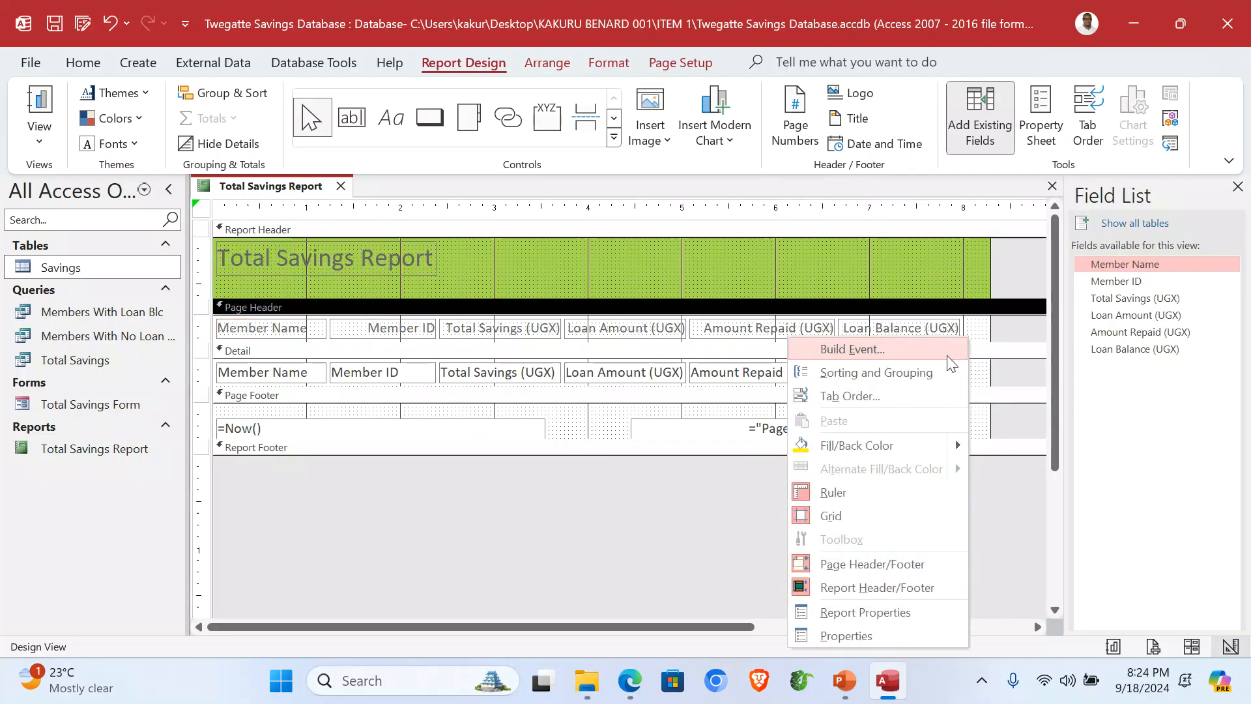
{"action": "left_click", "coordinate": [848, 451]}
{"action": "right_click", "coordinate": [977, 368]}
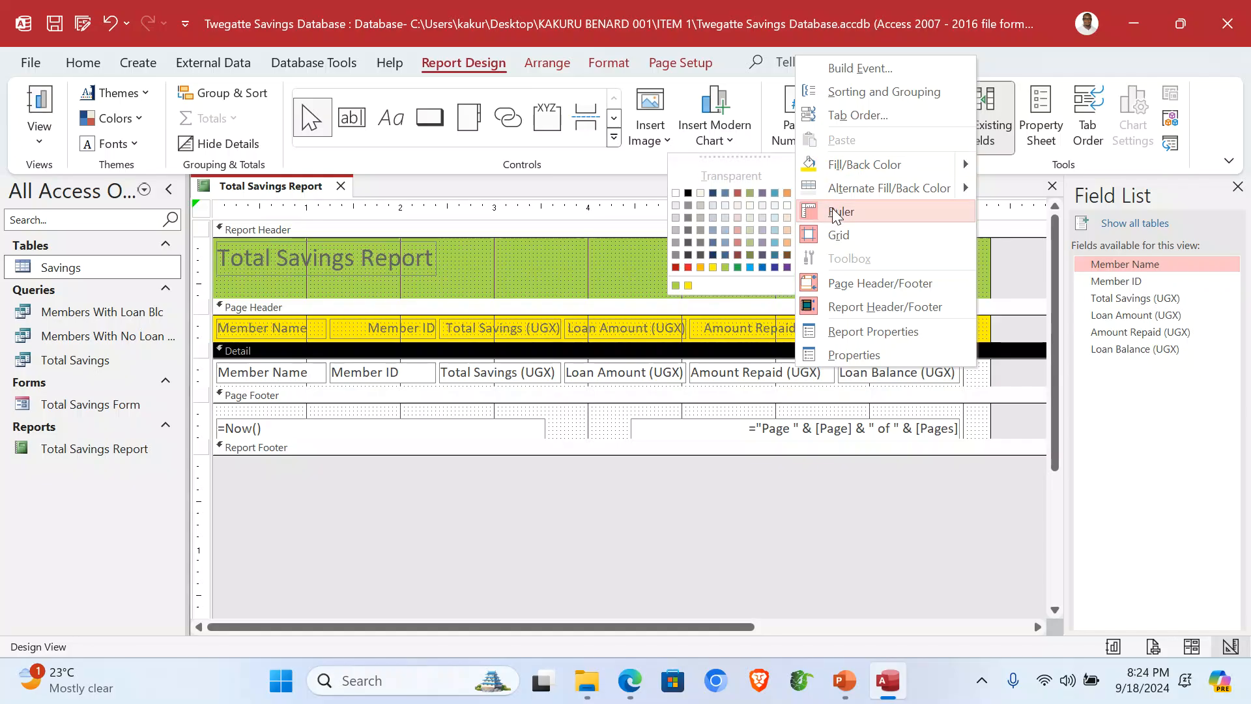
{"action": "mouse_move", "coordinate": [860, 164]}
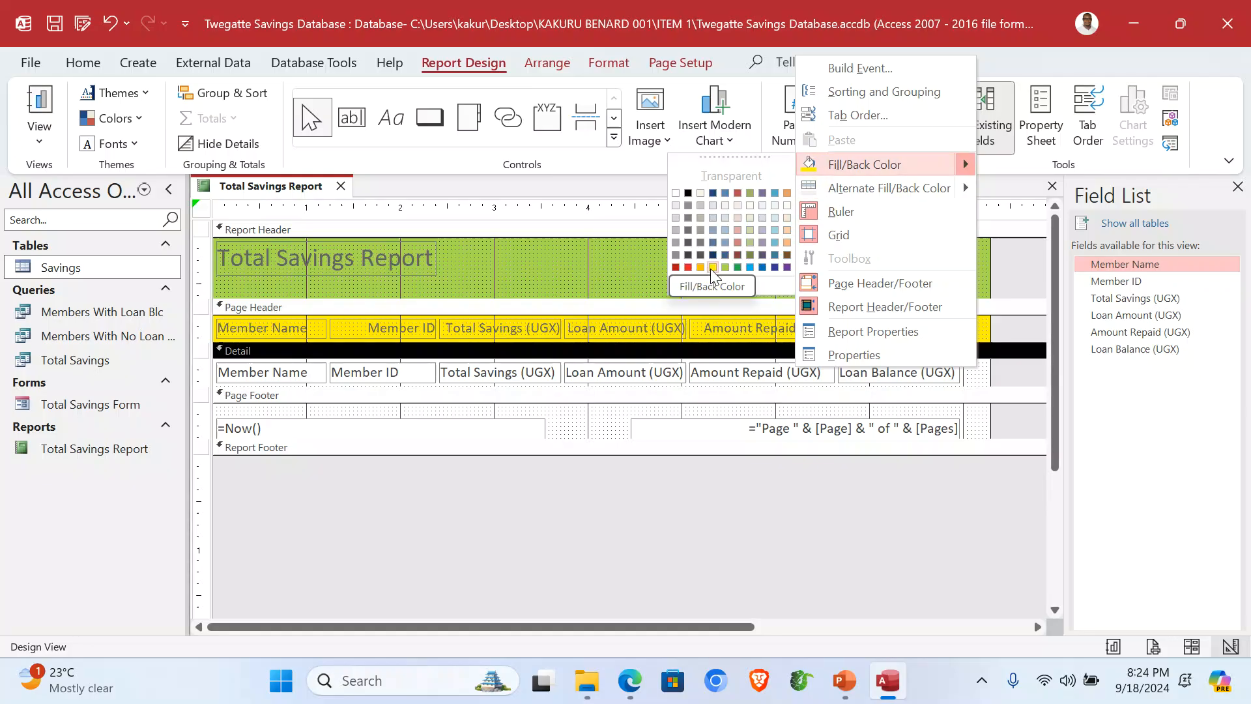
{"action": "left_click", "coordinate": [787, 229]}
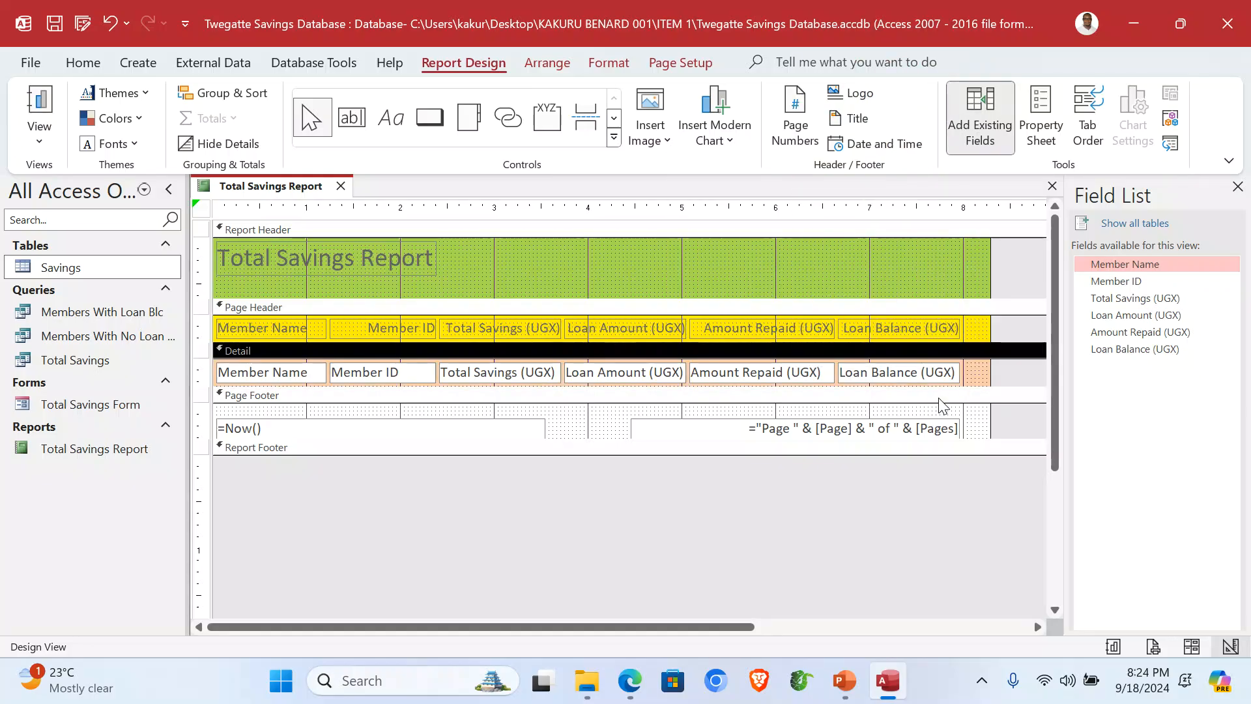
{"action": "left_click_drag", "start_coordinate": [987, 343], "coordinate": [964, 342]}
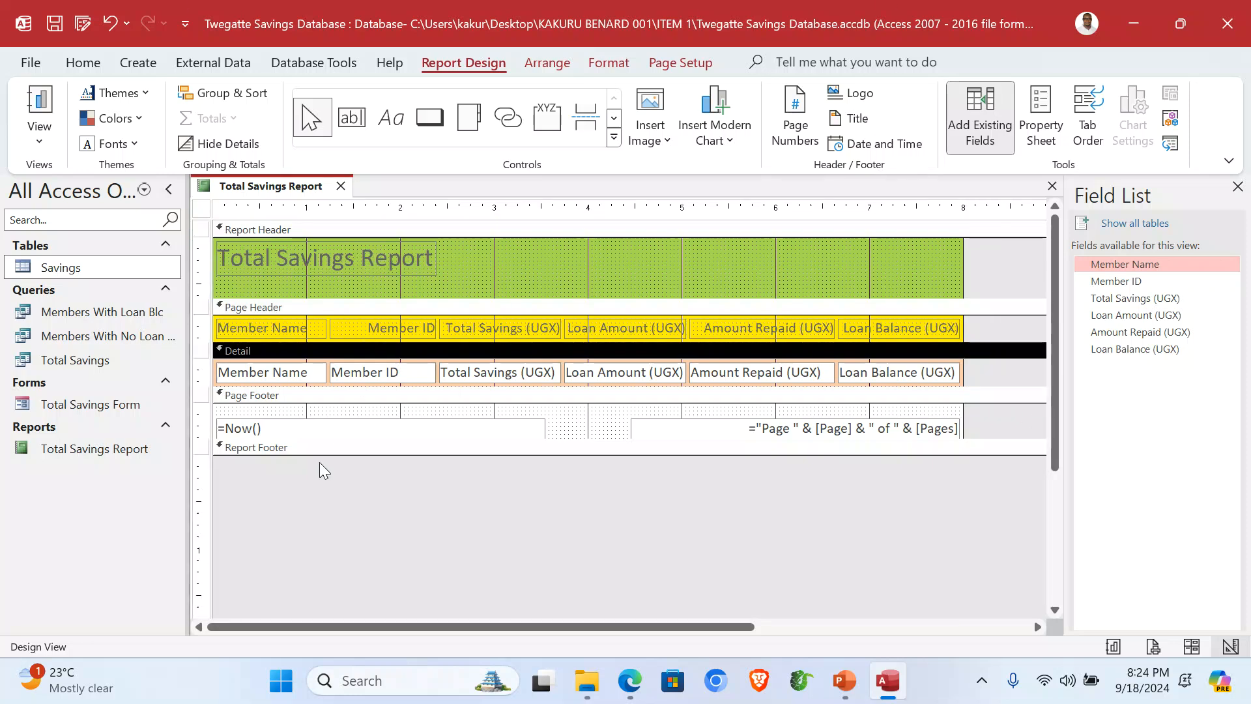
Step: Add a label reading 001 in the report footer
{"action": "left_click_drag", "start_coordinate": [322, 454], "coordinate": [319, 489]}
{"action": "left_click", "coordinate": [391, 120]}
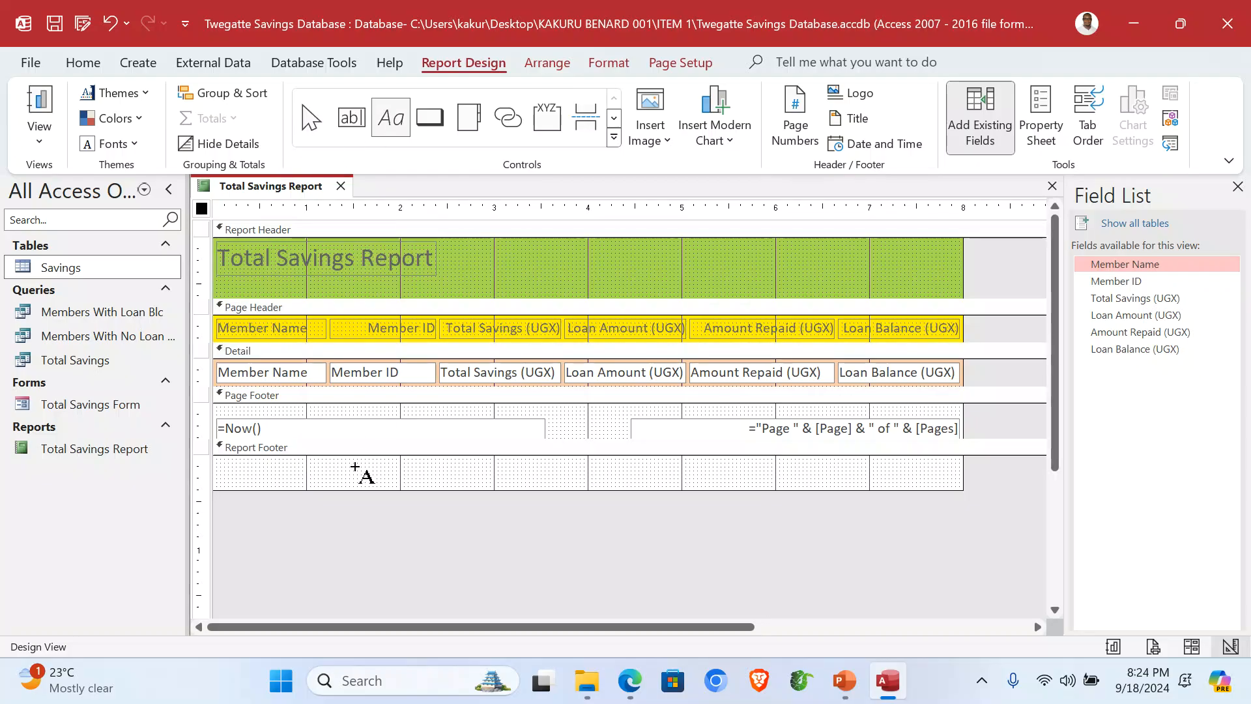
{"action": "left_click_drag", "start_coordinate": [346, 458], "coordinate": [510, 485]}
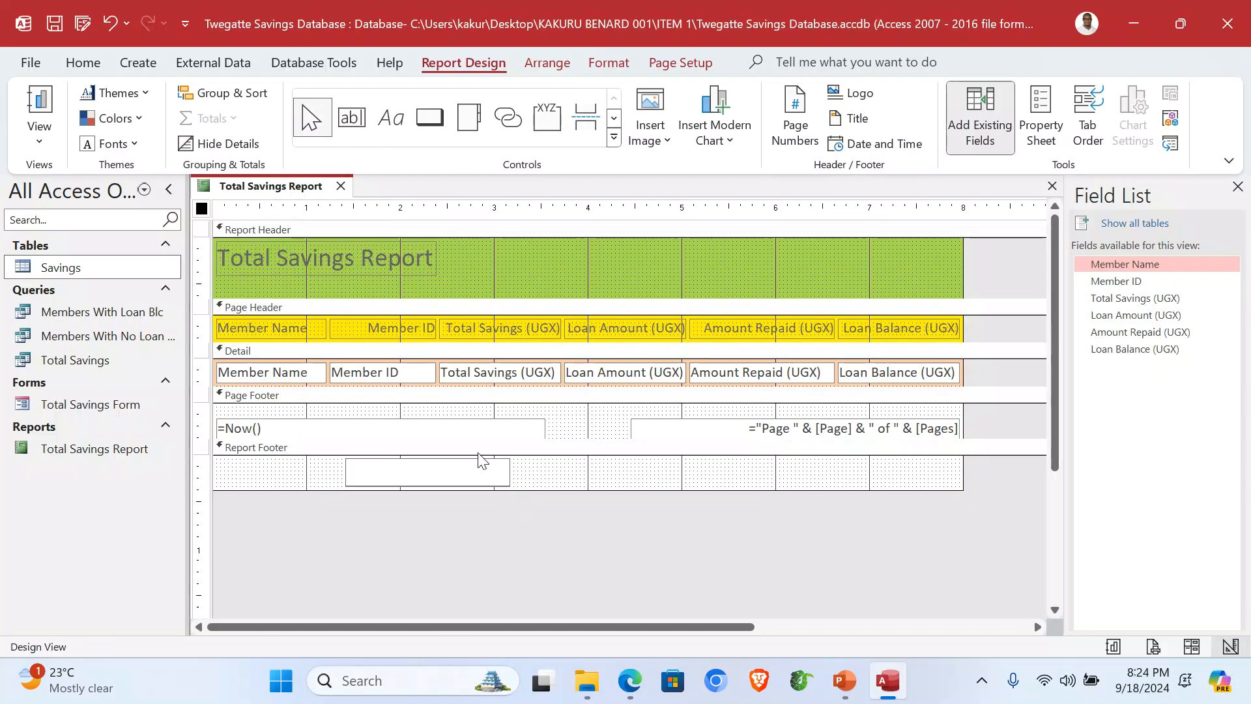
{"action": "type", "text": "00"}
{"action": "left_click", "coordinate": [599, 482]}
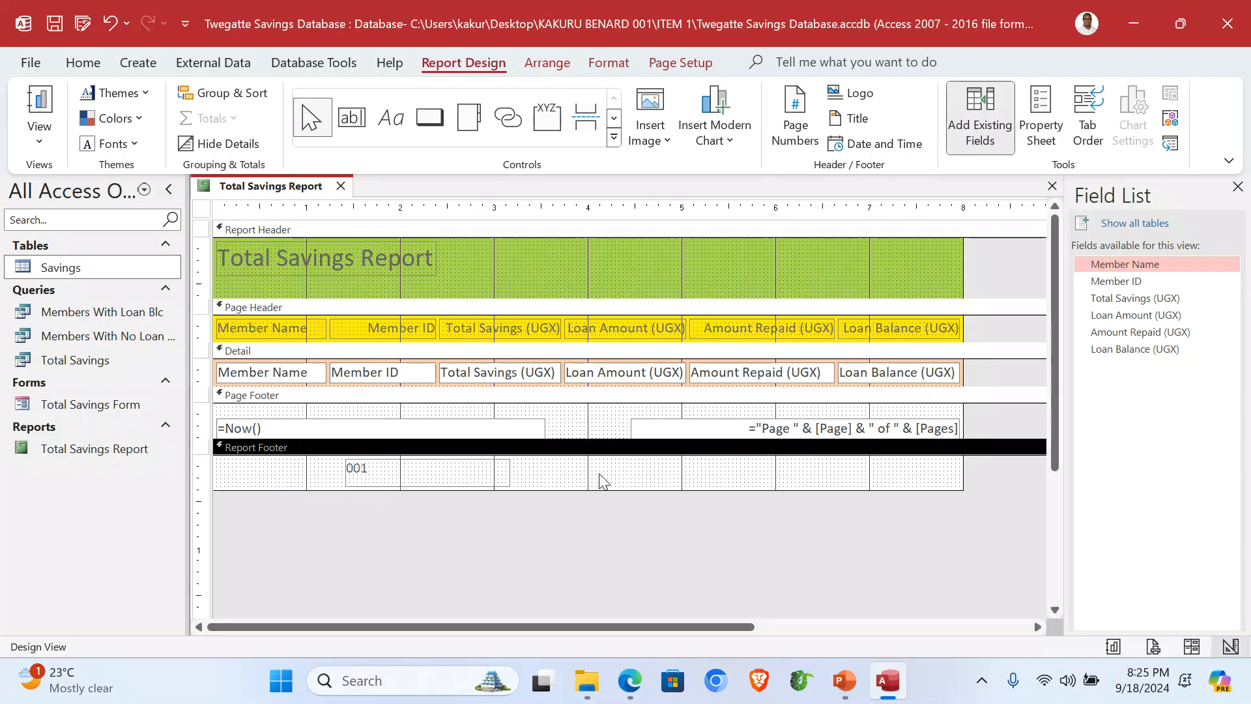
Step: Retitle the report header 'Twegatte Savings Group Report'
{"action": "left_click", "coordinate": [340, 265]}
{"action": "left_click", "coordinate": [414, 260]}
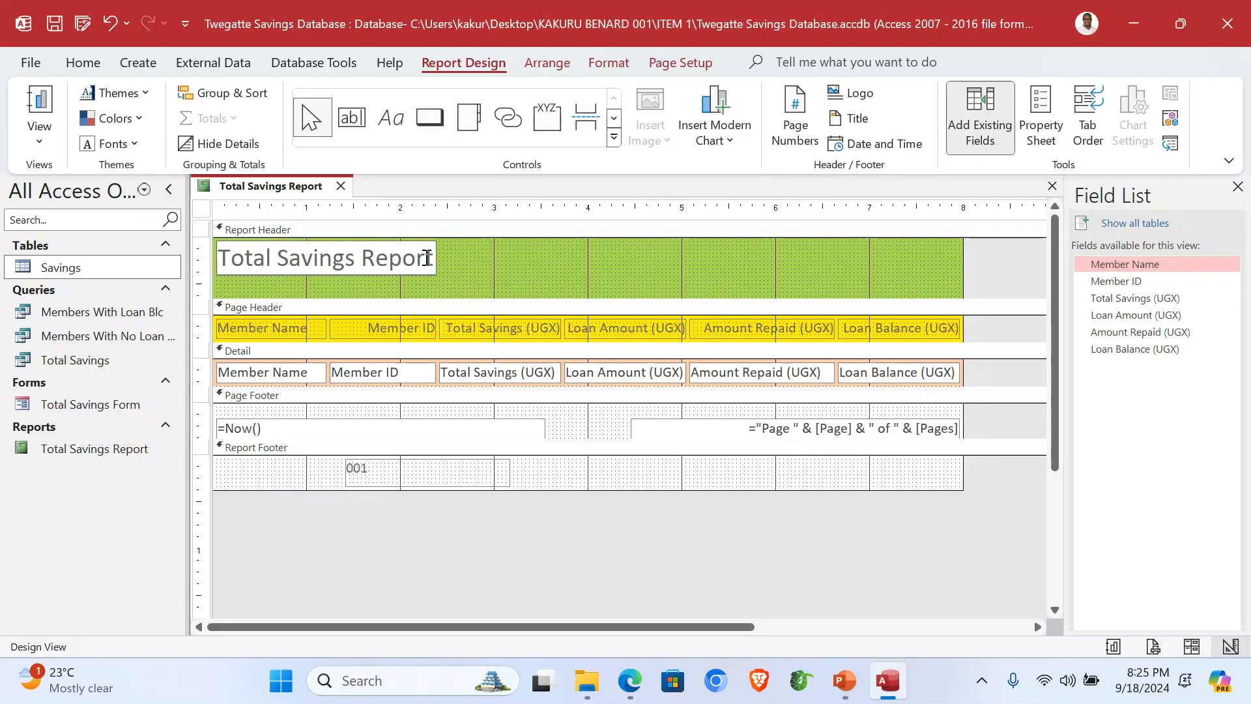
{"action": "left_click_drag", "start_coordinate": [219, 259], "coordinate": [435, 259]}
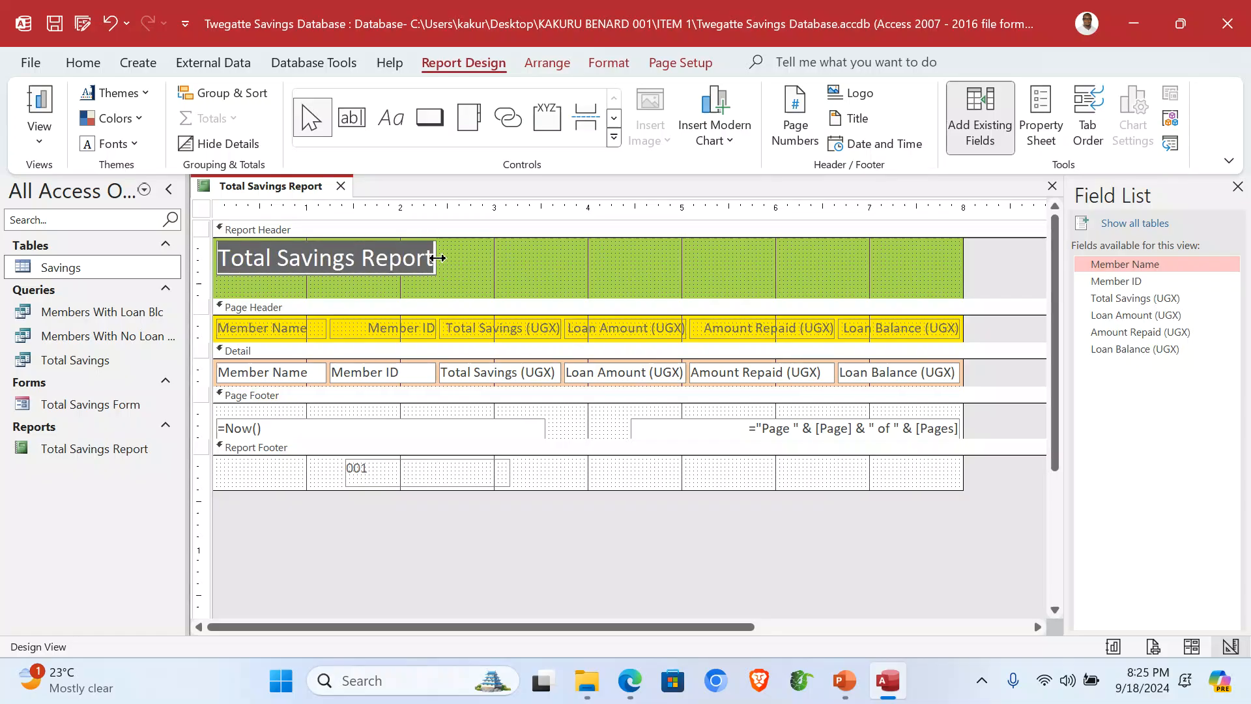
{"action": "type", "text": "Twegatte Savin"}
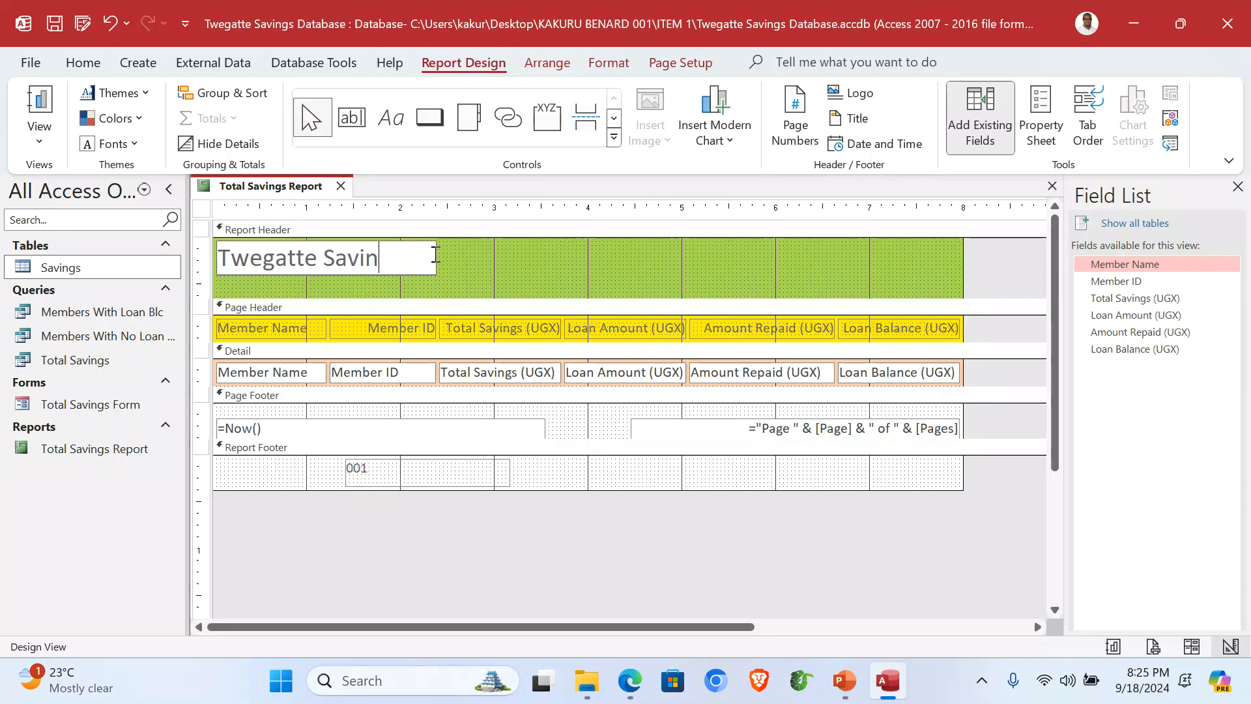
{"action": "type", "text": "gs Group"}
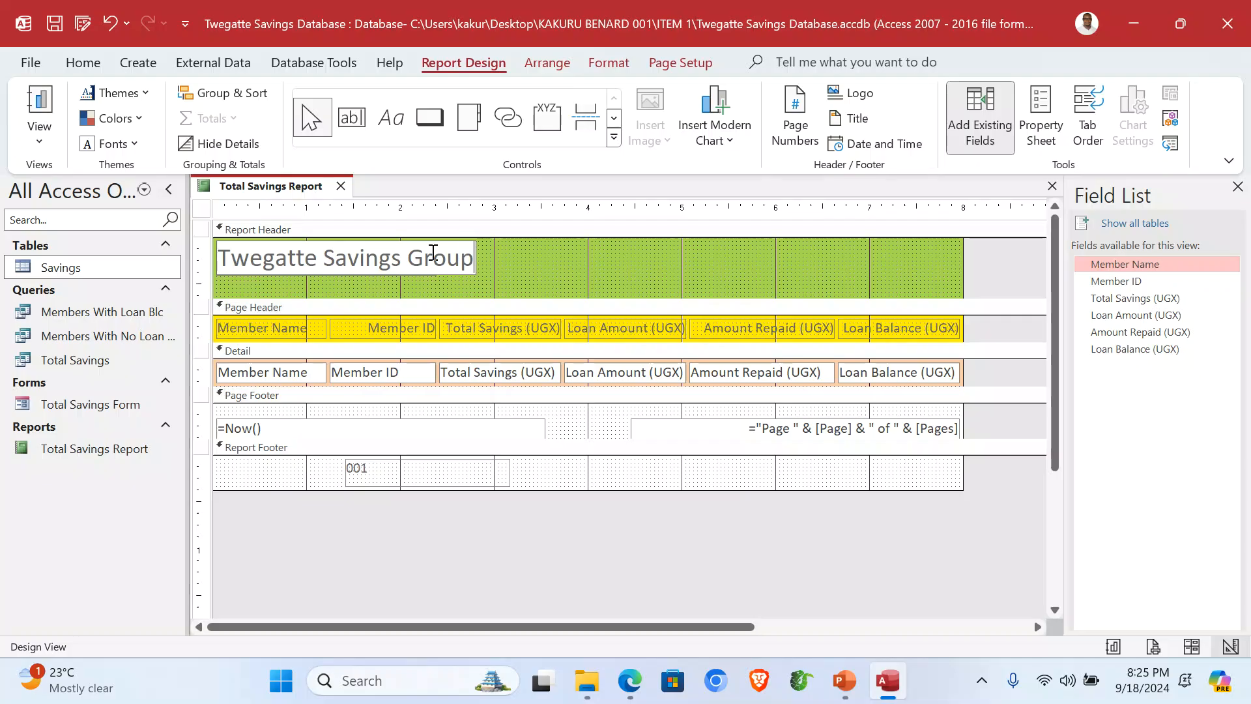
{"action": "type", "text": " Report"}
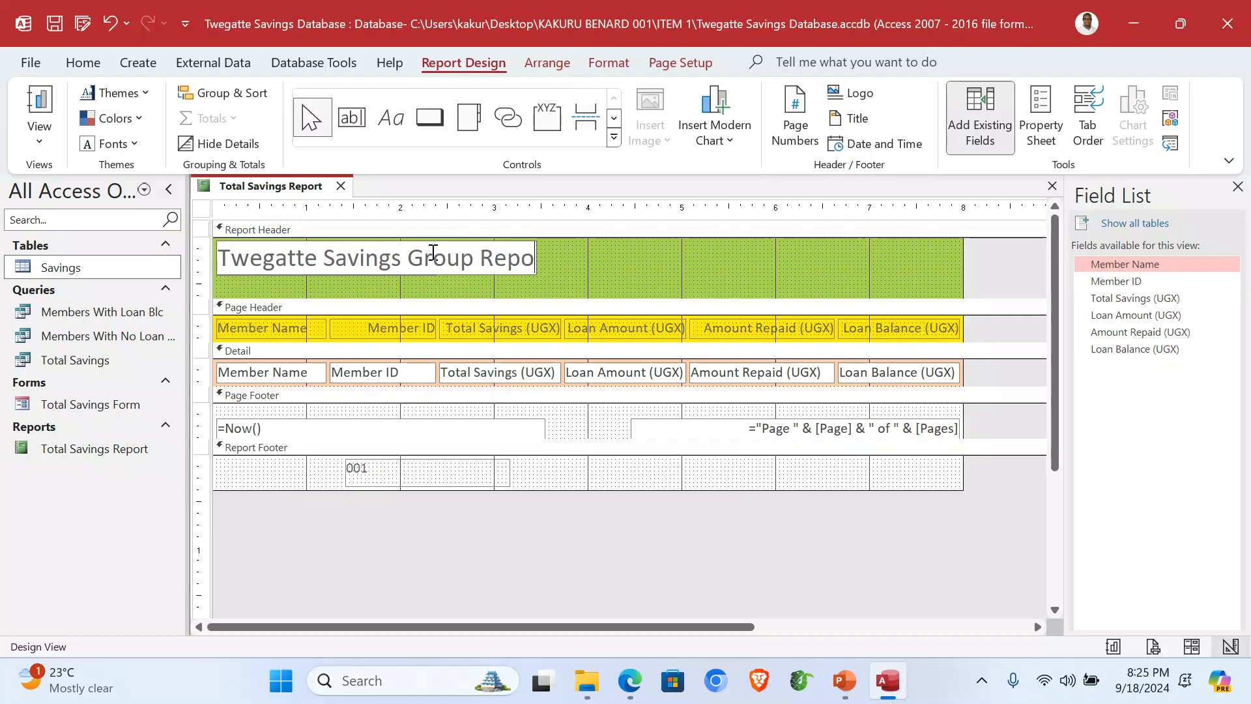
{"action": "left_click", "coordinate": [788, 268]}
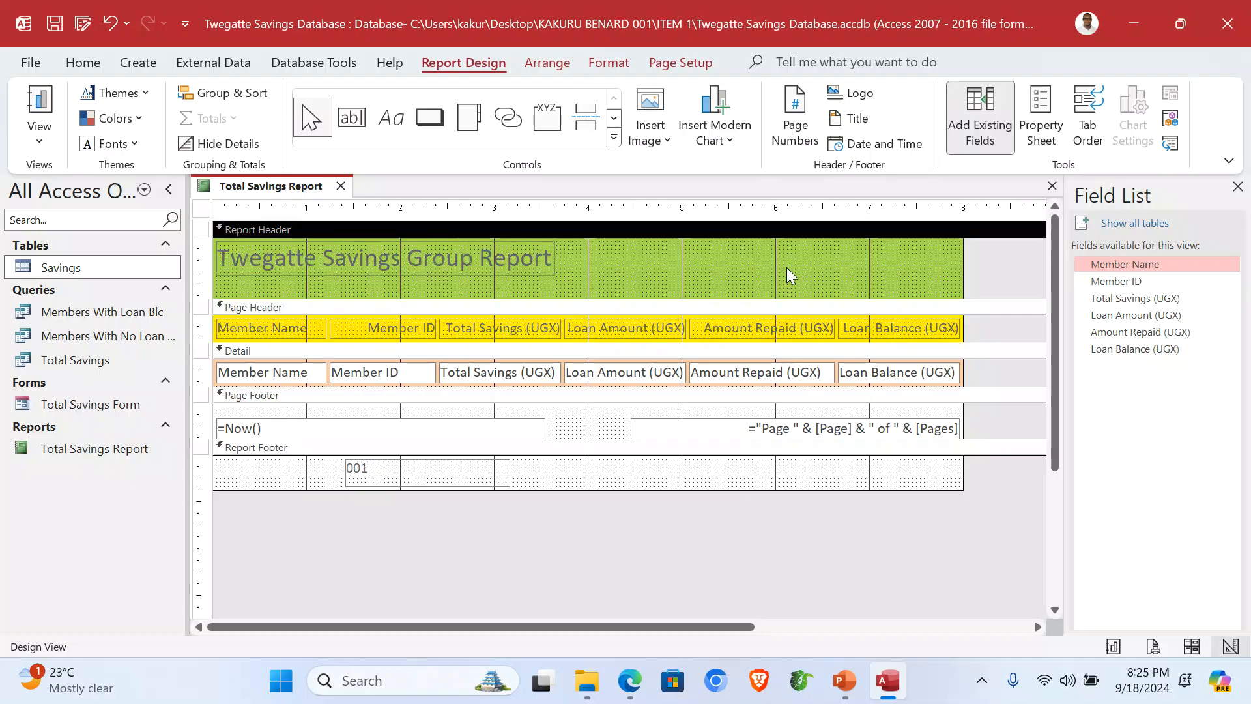
Step: Insert the Twegatte logo image at the top right of the report header
{"action": "left_click", "coordinate": [668, 142]}
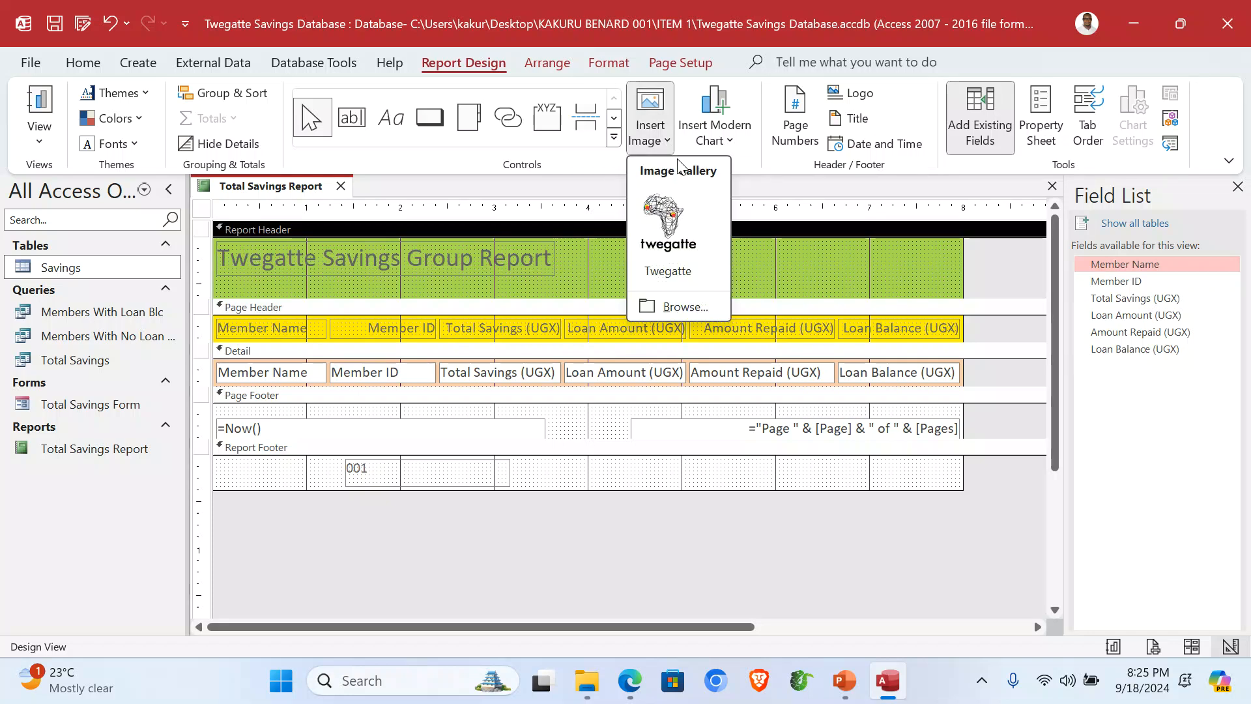
{"action": "left_click", "coordinate": [674, 223]}
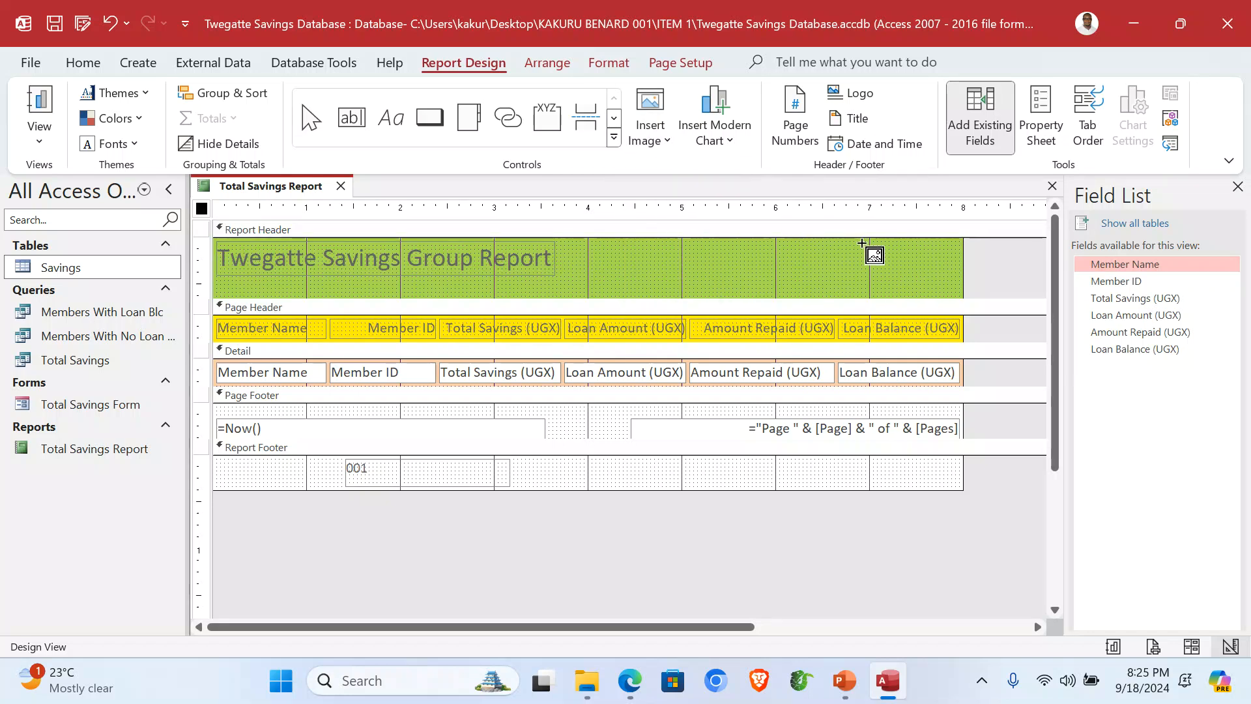
{"action": "left_click_drag", "start_coordinate": [862, 240], "coordinate": [957, 295]}
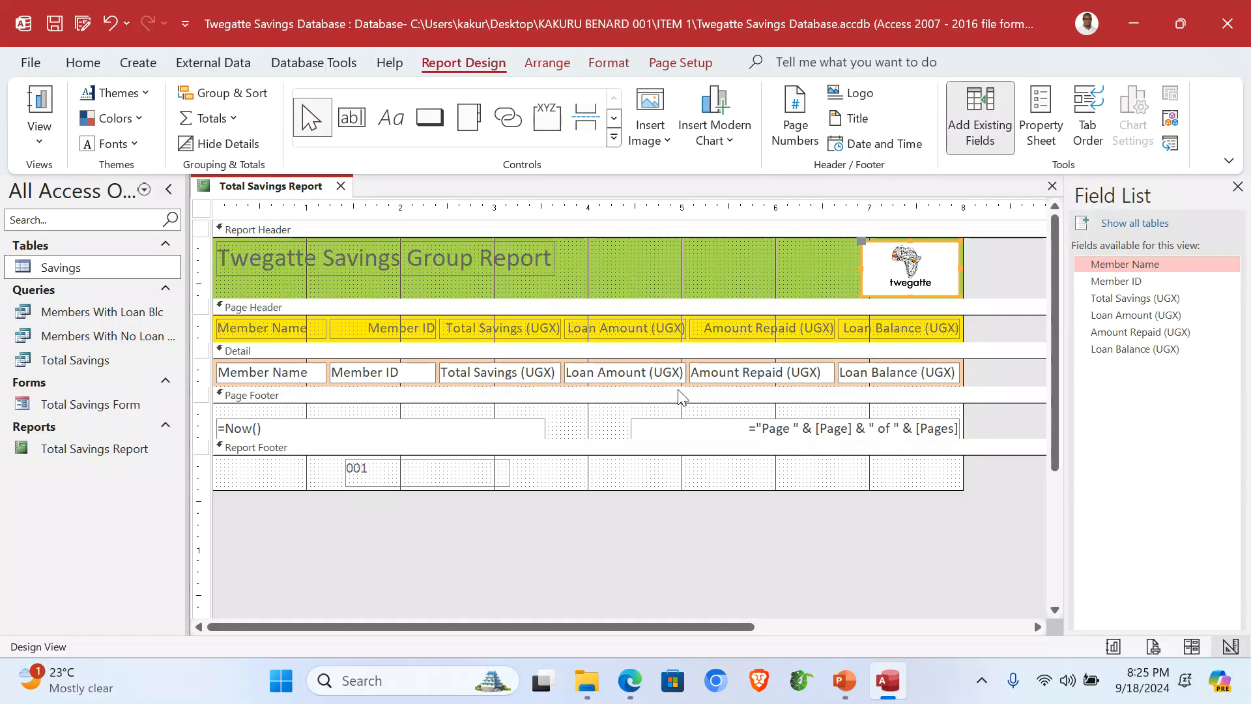
Step: Check the finished report in Report View, then close Access
{"action": "left_click", "coordinate": [50, 145]}
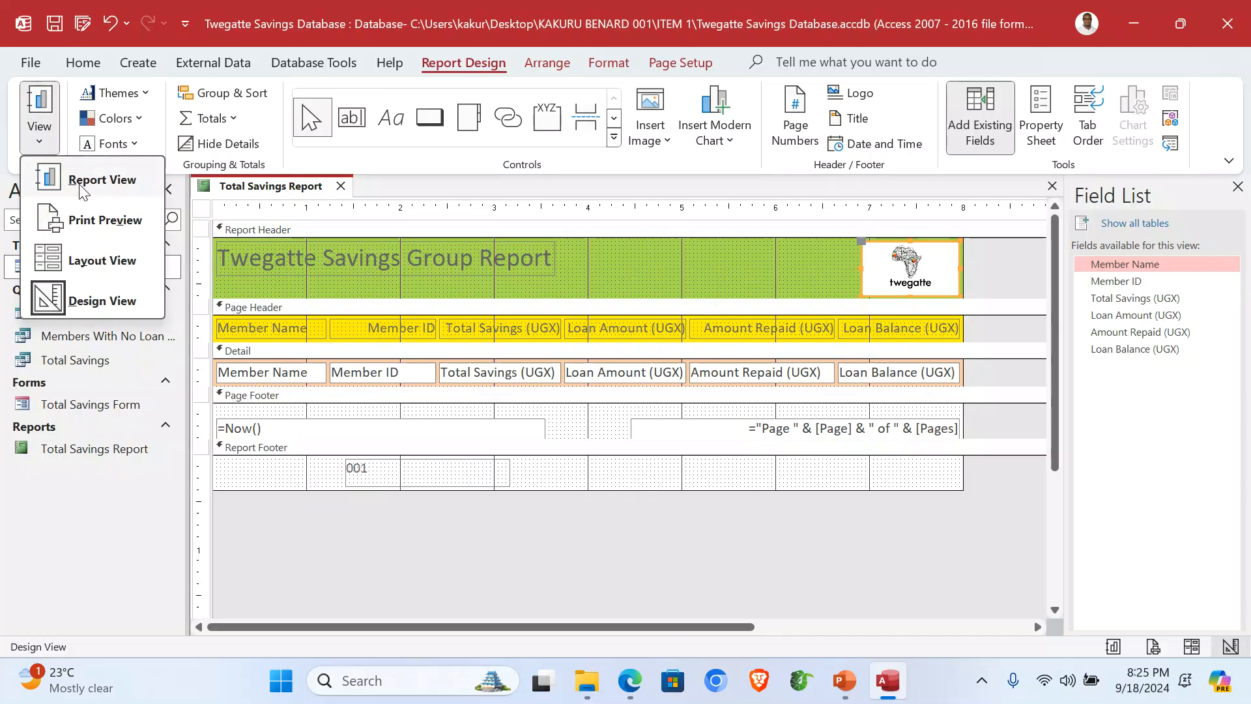
{"action": "left_click", "coordinate": [77, 172]}
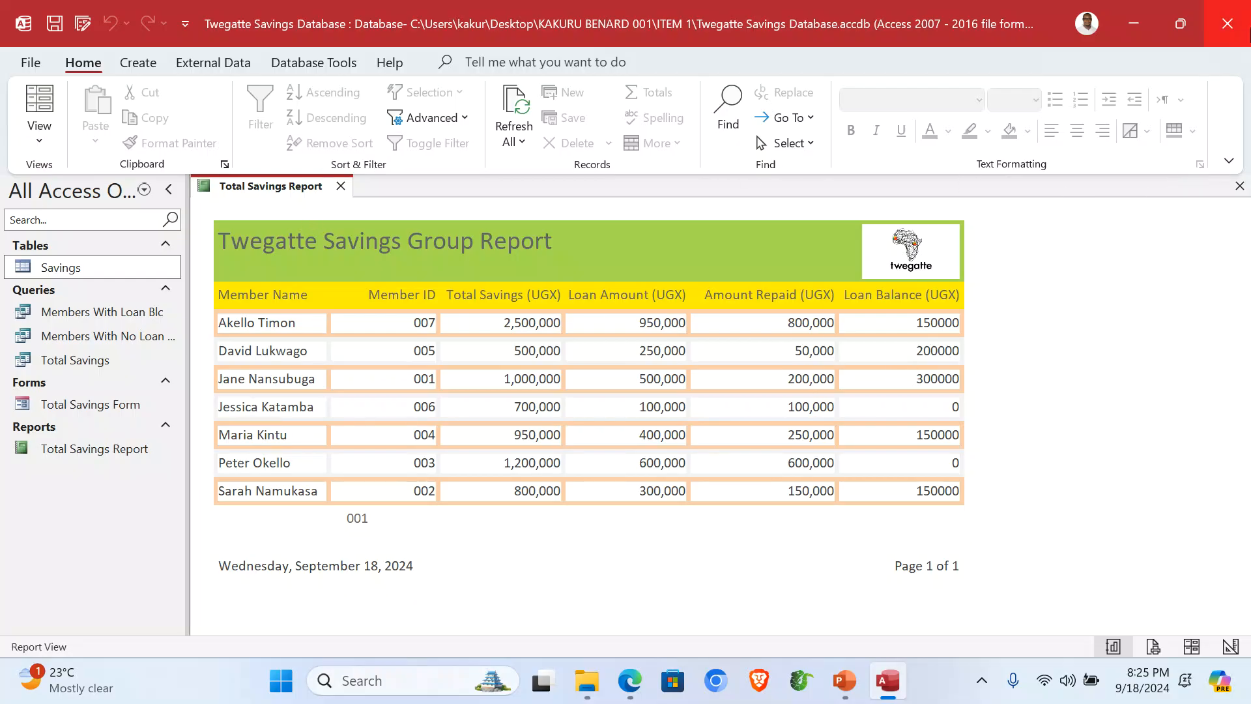
{"action": "left_click", "coordinate": [1247, 33]}
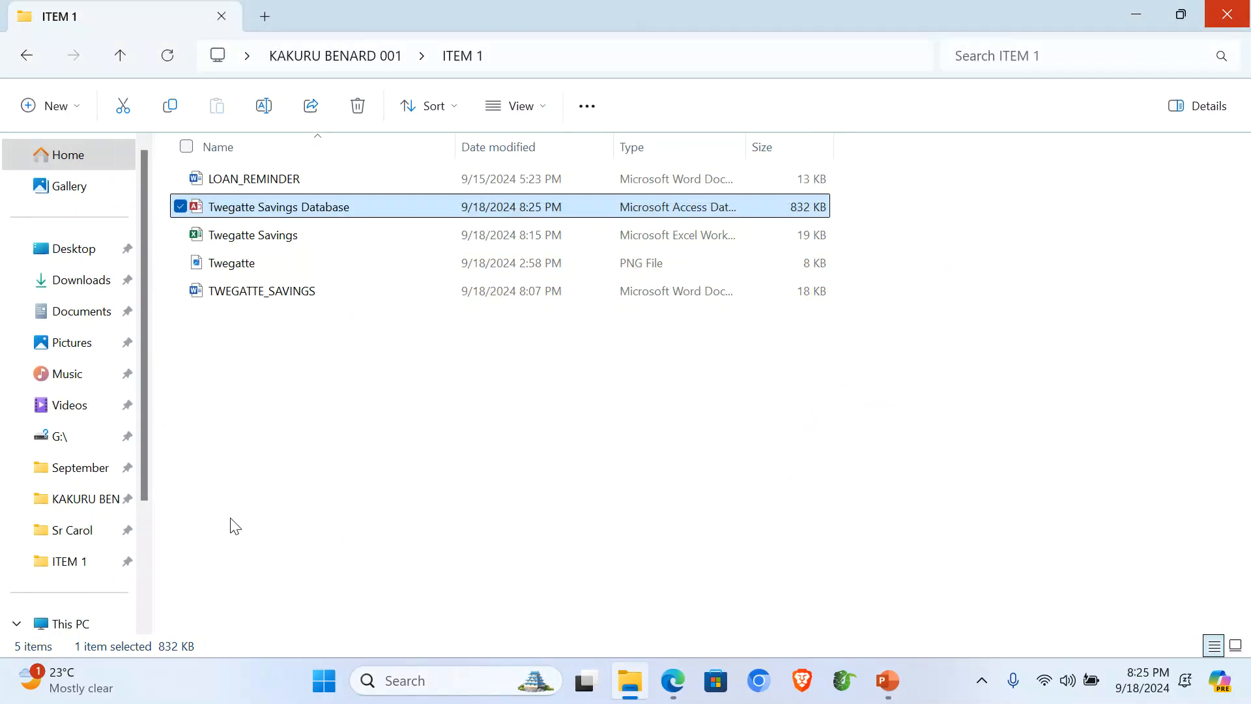
Step: Open and look over the LOAN_REMINDER letter in Word, then reopen the Twegatte Savings Database
{"action": "double_click", "coordinate": [262, 182]}
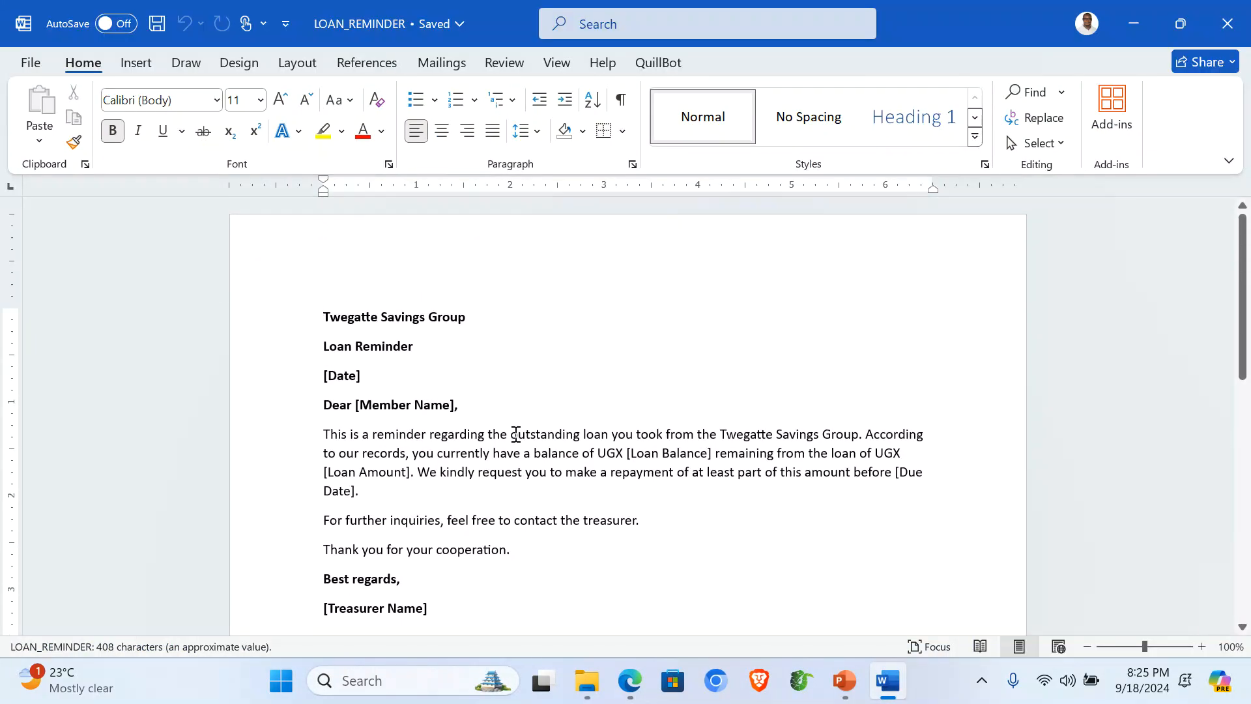
{"action": "scroll", "coordinate": [428, 360], "scroll_direction": "down", "scroll_amount": 4}
{"action": "scroll", "coordinate": [428, 361], "scroll_direction": "up", "scroll_amount": 2}
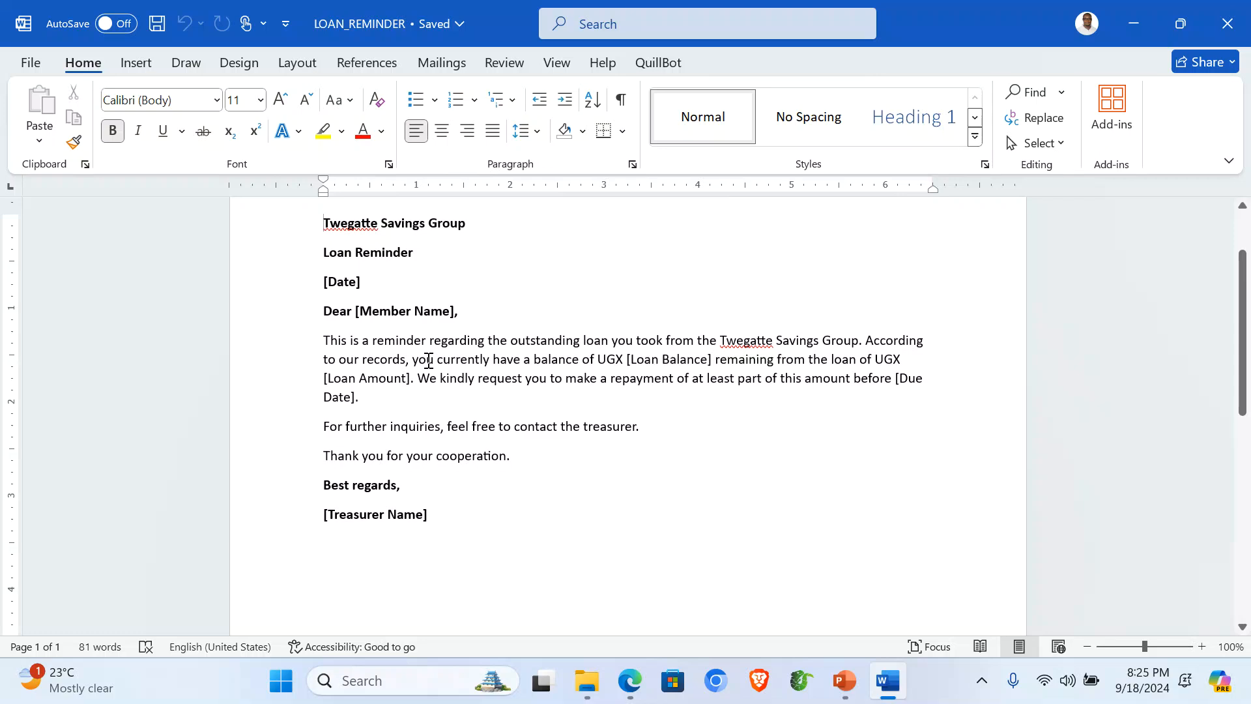
{"action": "scroll", "coordinate": [427, 358], "scroll_direction": "up", "scroll_amount": 2}
{"action": "scroll", "coordinate": [427, 358], "scroll_direction": "down", "scroll_amount": 3}
{"action": "scroll", "coordinate": [430, 361], "scroll_direction": "up", "scroll_amount": 3}
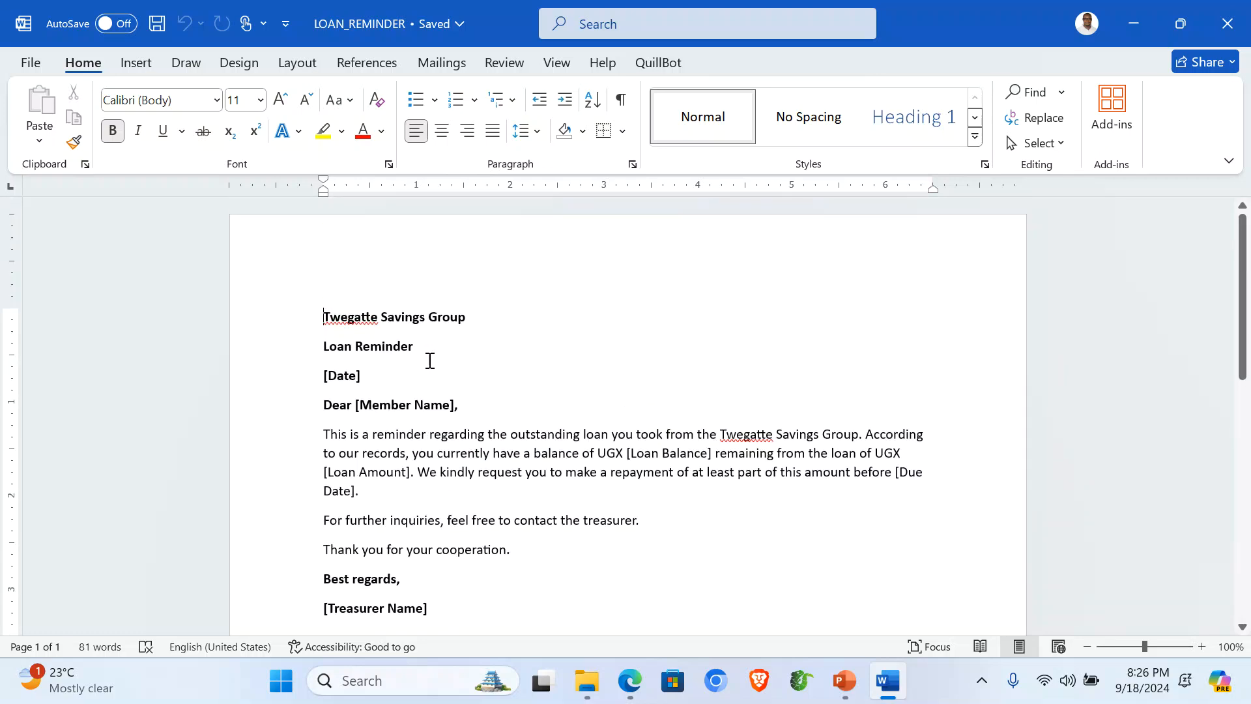
{"action": "scroll", "coordinate": [430, 360], "scroll_direction": "down", "scroll_amount": 2}
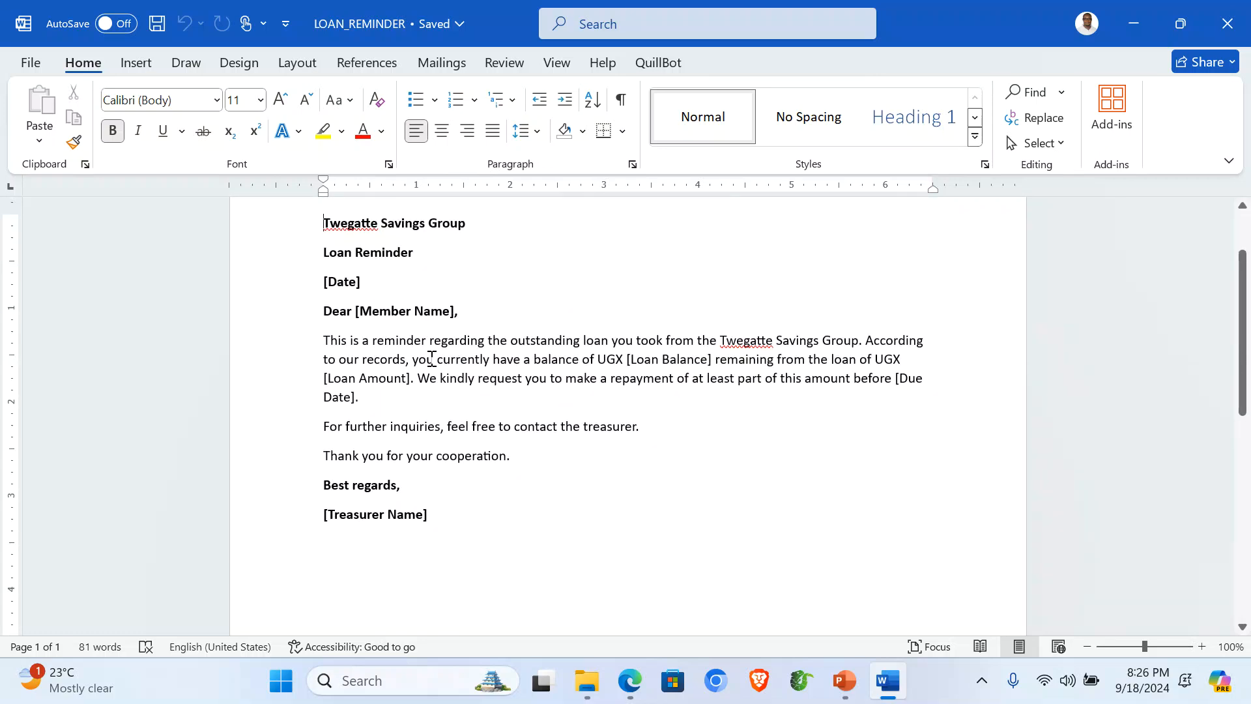
{"action": "left_click", "coordinate": [587, 680]}
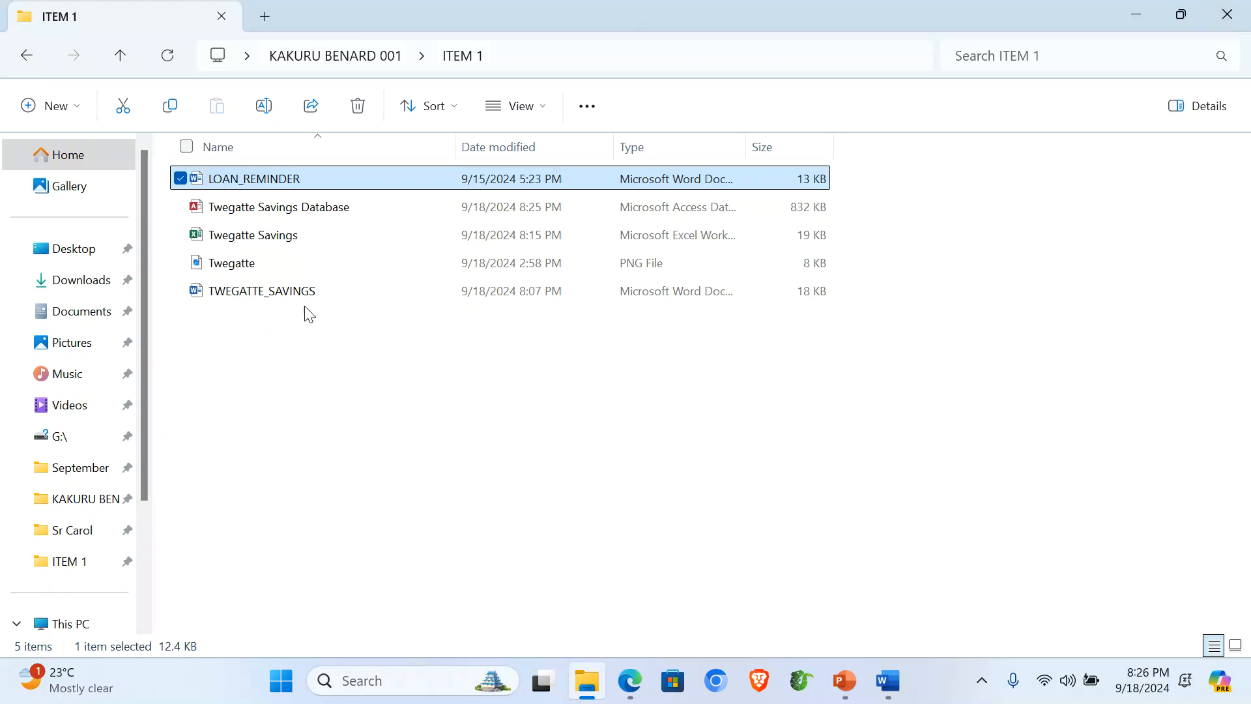
{"action": "double_click", "coordinate": [276, 206]}
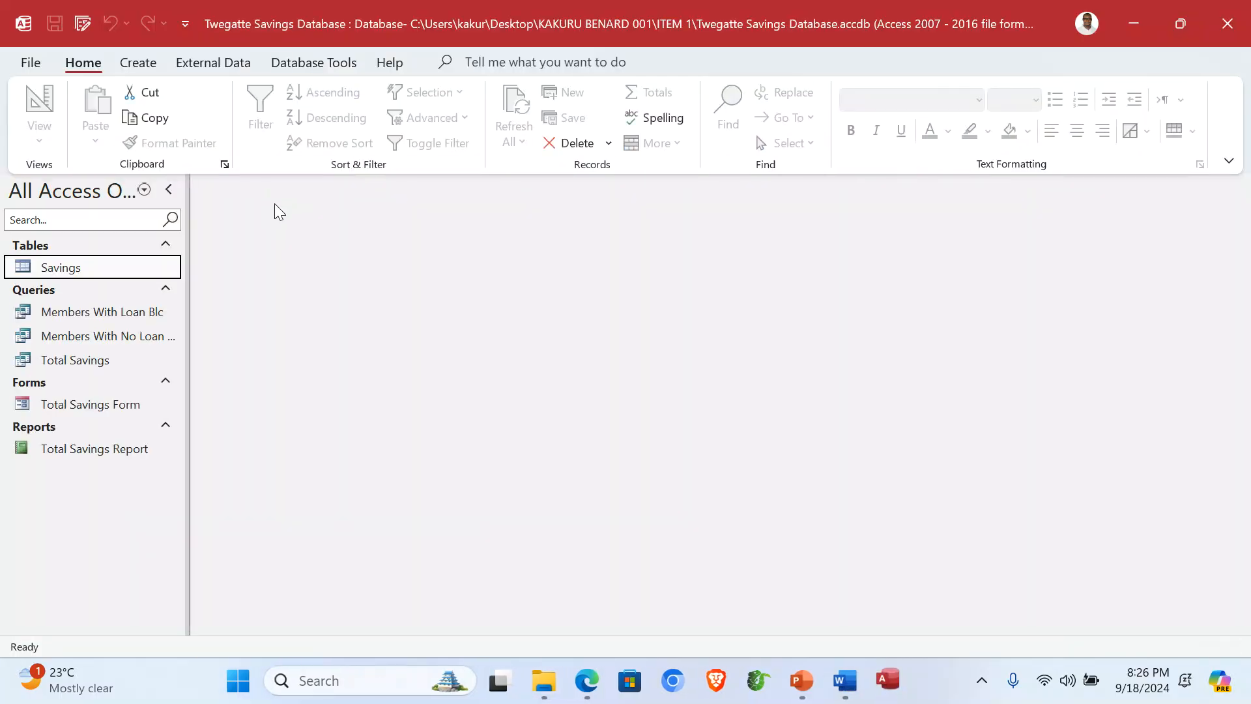
Step: After checking the task PDF, view the five members in Members With Loan Blc, then close Access
{"action": "left_click", "coordinate": [587, 682]}
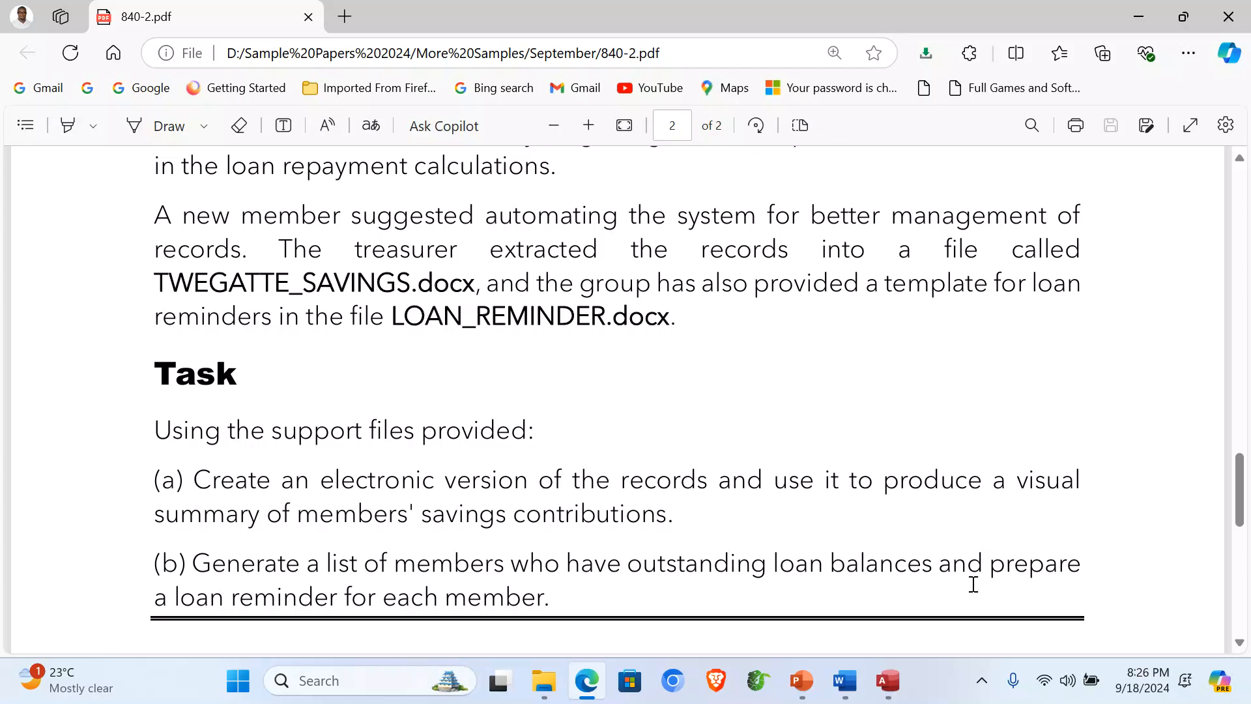
{"action": "left_click", "coordinate": [888, 677]}
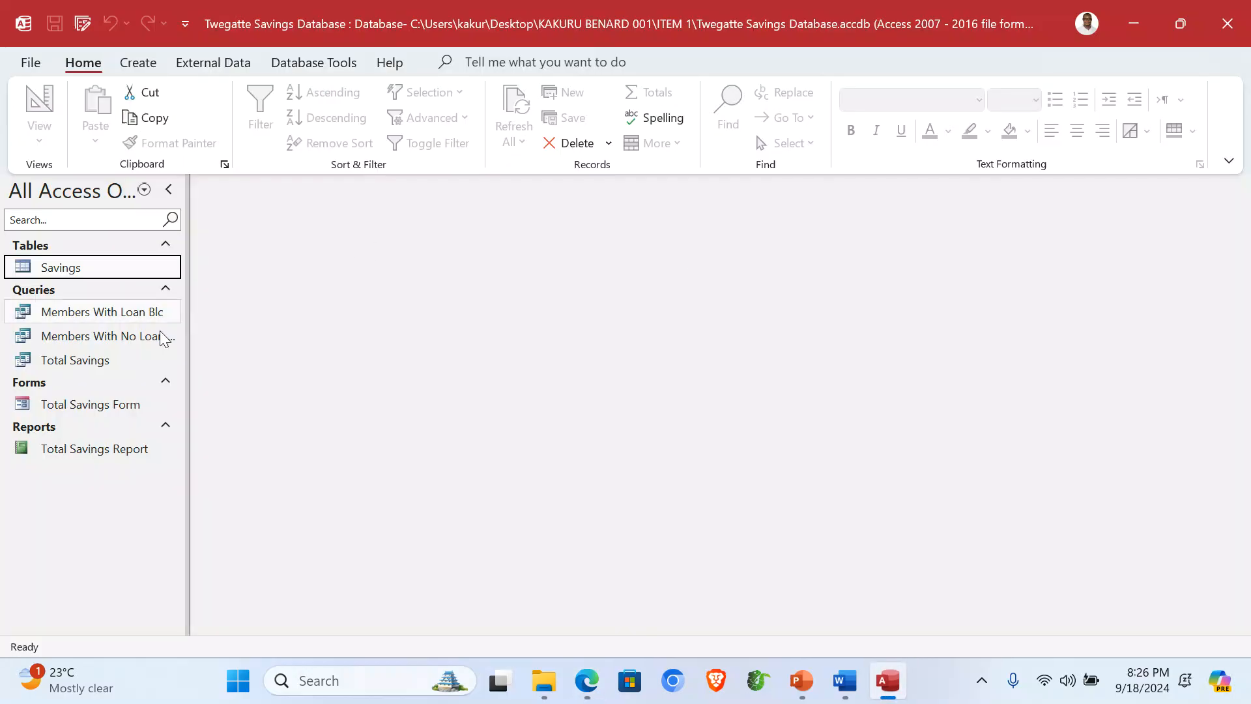
{"action": "left_click_drag", "start_coordinate": [187, 340], "coordinate": [223, 340]}
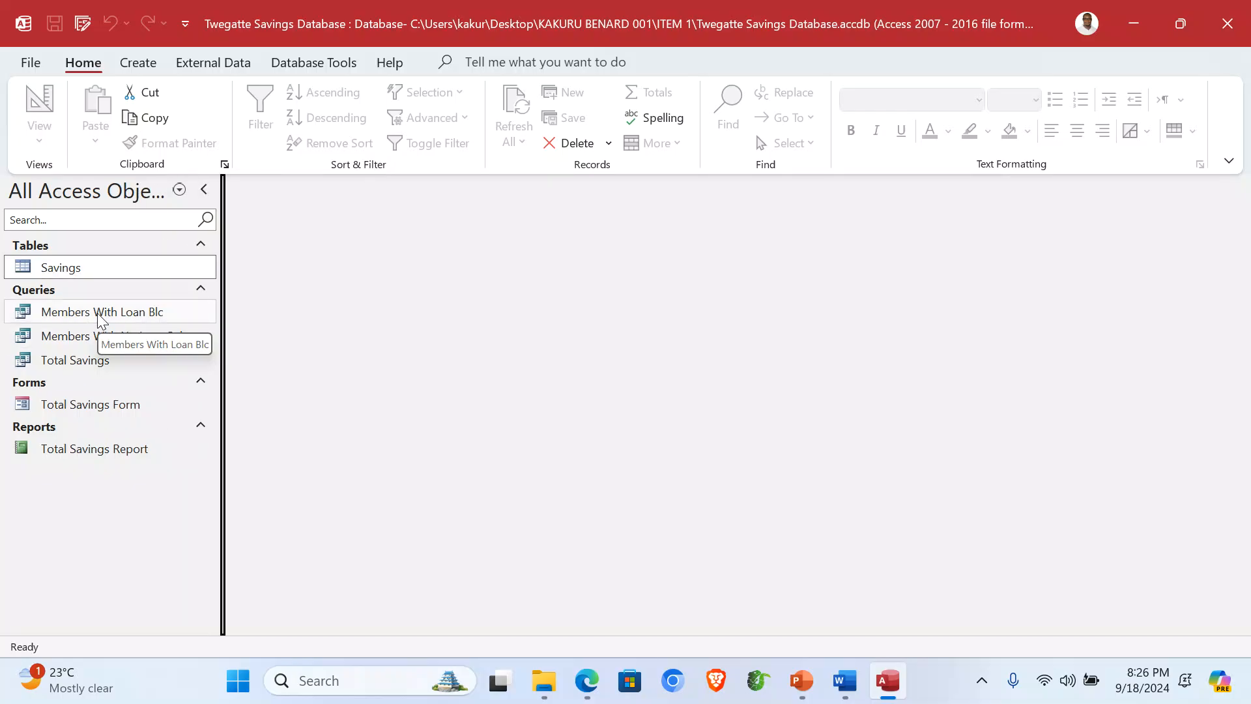
{"action": "double_click", "coordinate": [100, 316]}
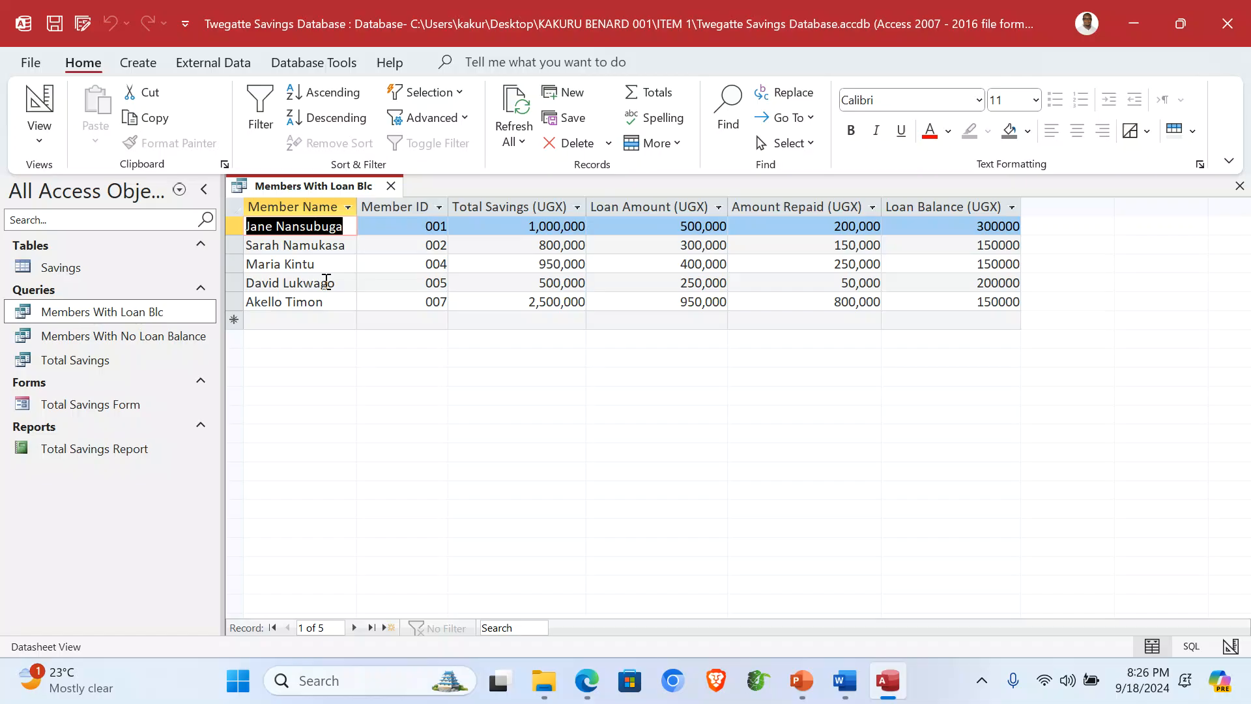
{"action": "left_click", "coordinate": [1241, 21]}
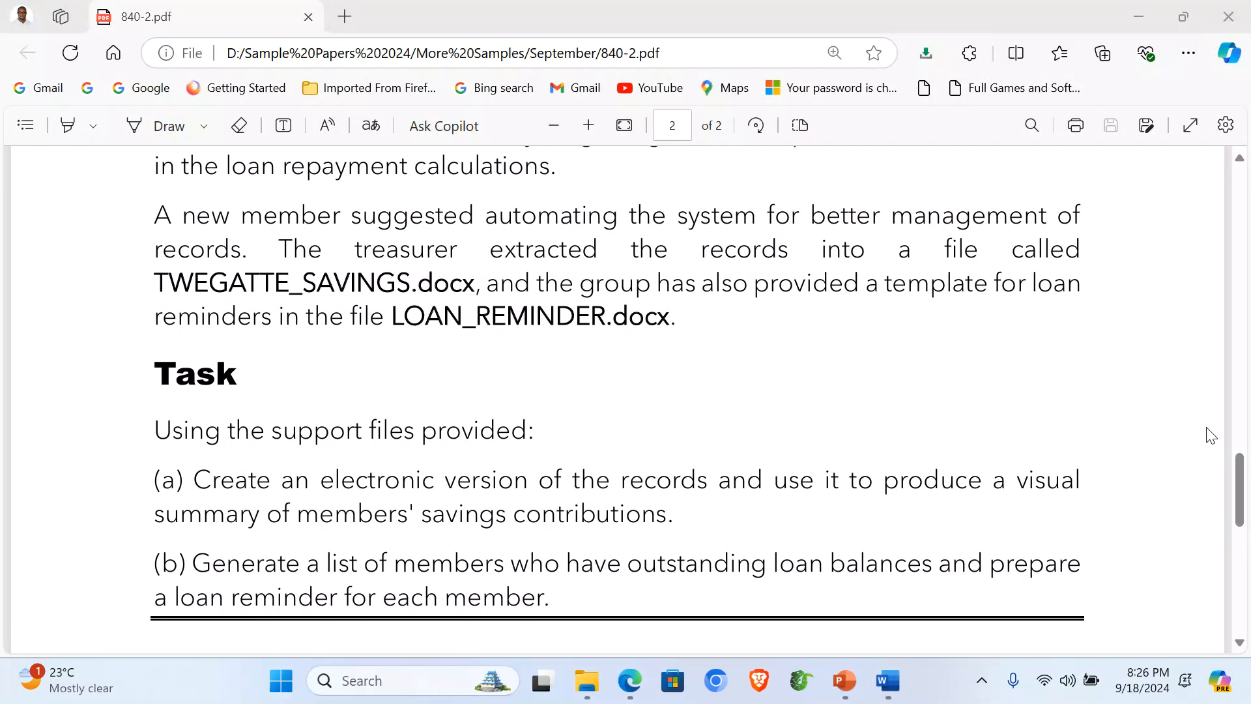
Step: Start selecting LOAN_REMINDER's mail merge recipients from an existing list
{"action": "left_click", "coordinate": [908, 678]}
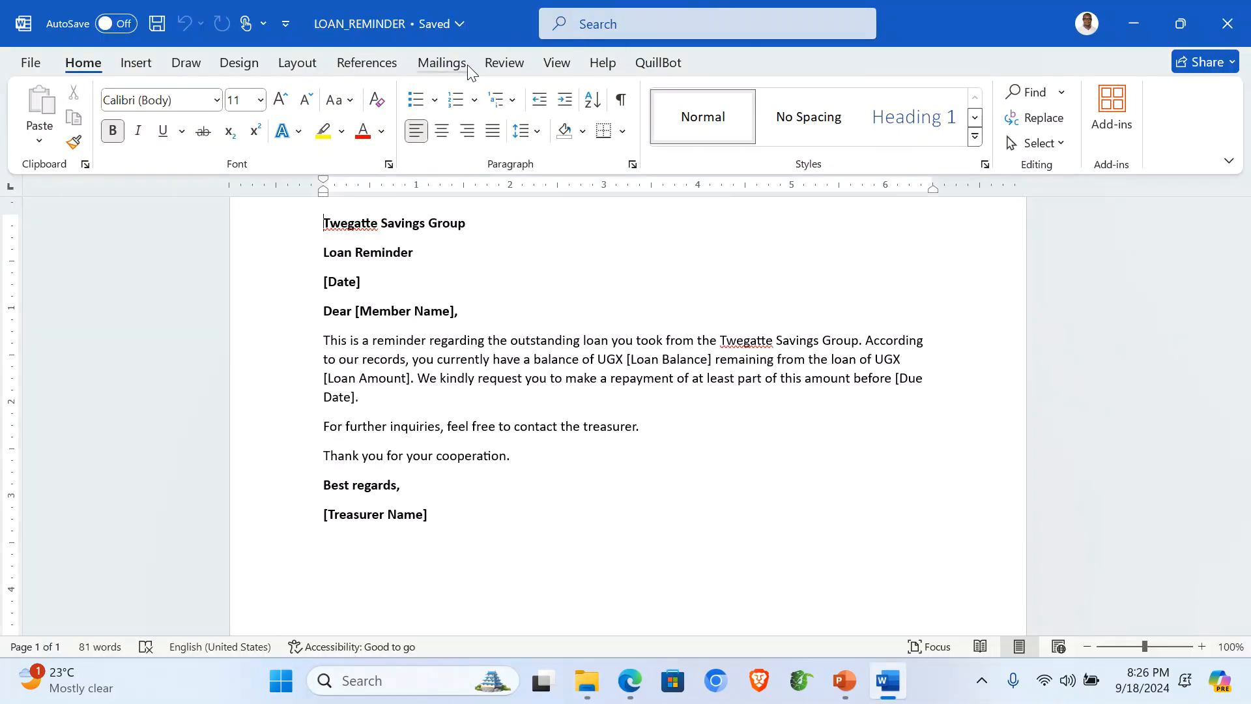
{"action": "left_click", "coordinate": [431, 66]}
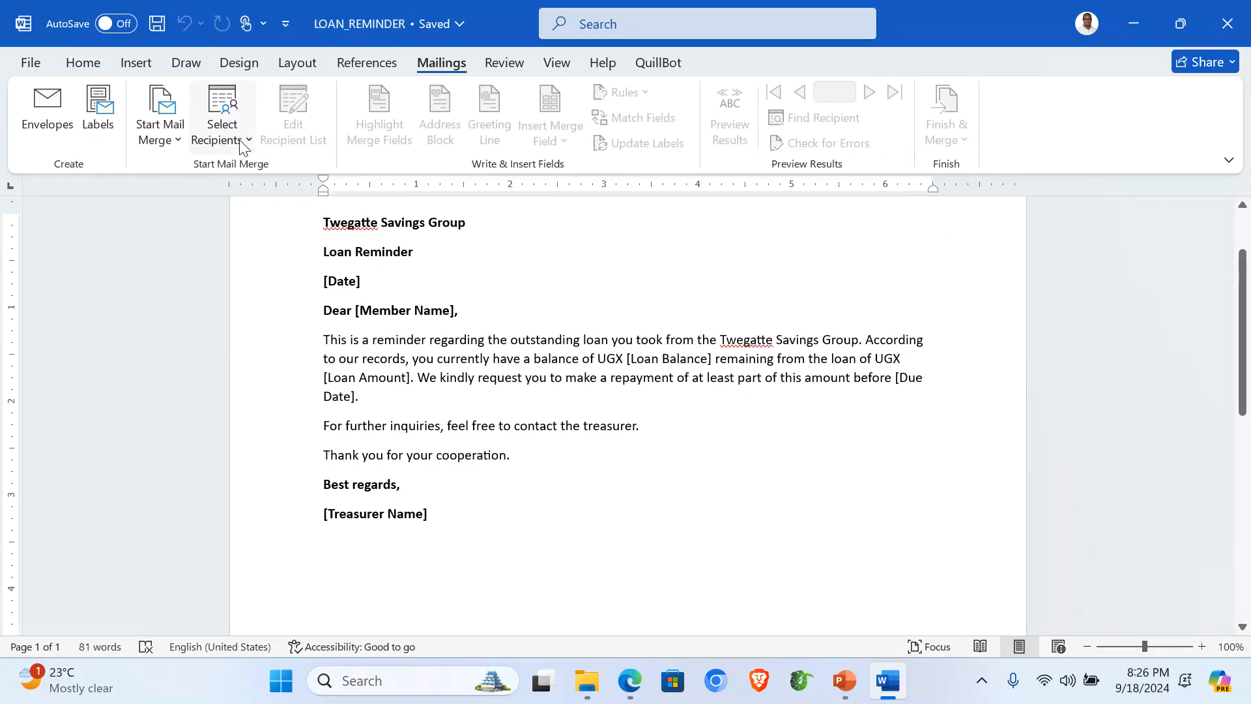
{"action": "left_click", "coordinate": [246, 145]}
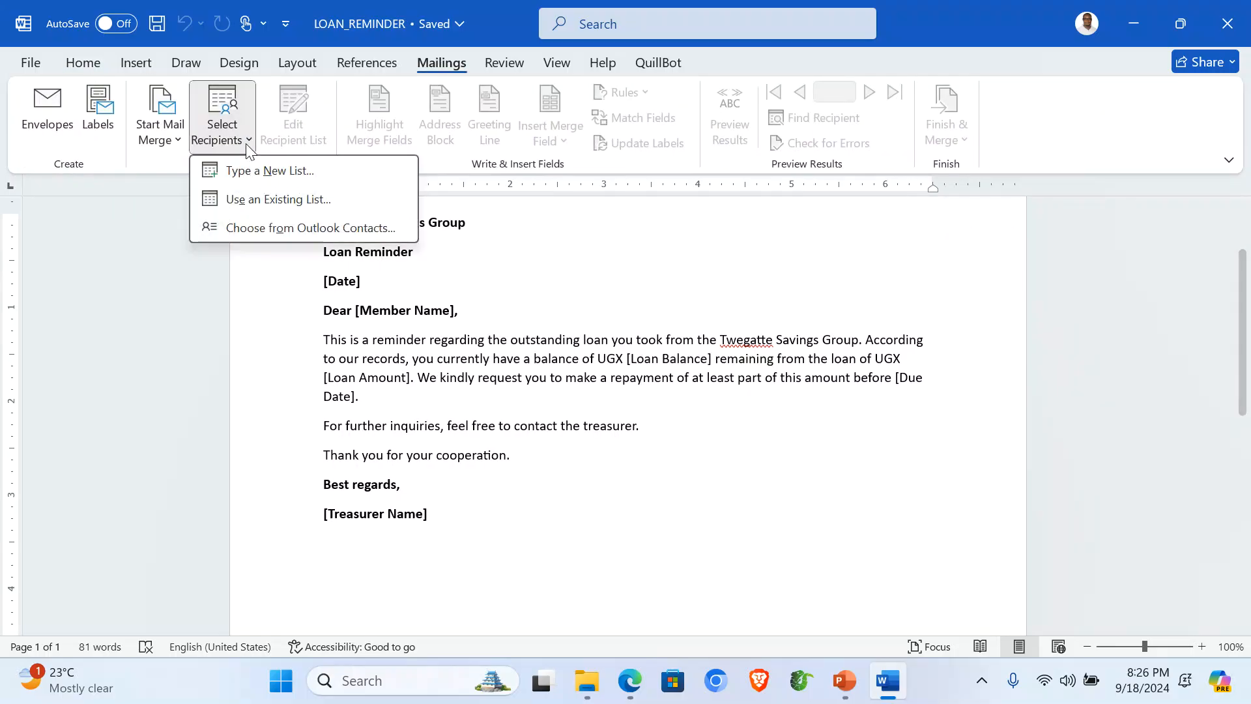
{"action": "left_click", "coordinate": [268, 206]}
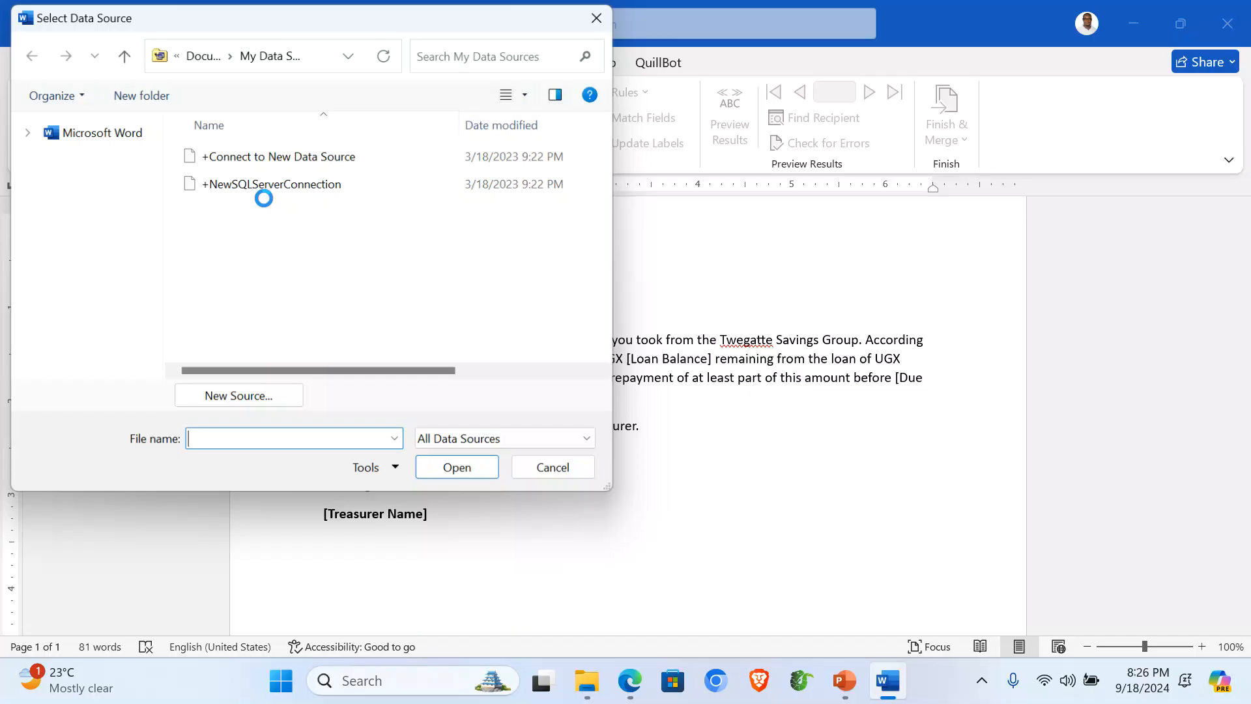
Step: Choose the Members With Loan Blc query in ITEM 1's Twegatte Savings Database as the recipients
{"action": "scroll", "coordinate": [126, 241], "scroll_direction": "up", "scroll_amount": 5}
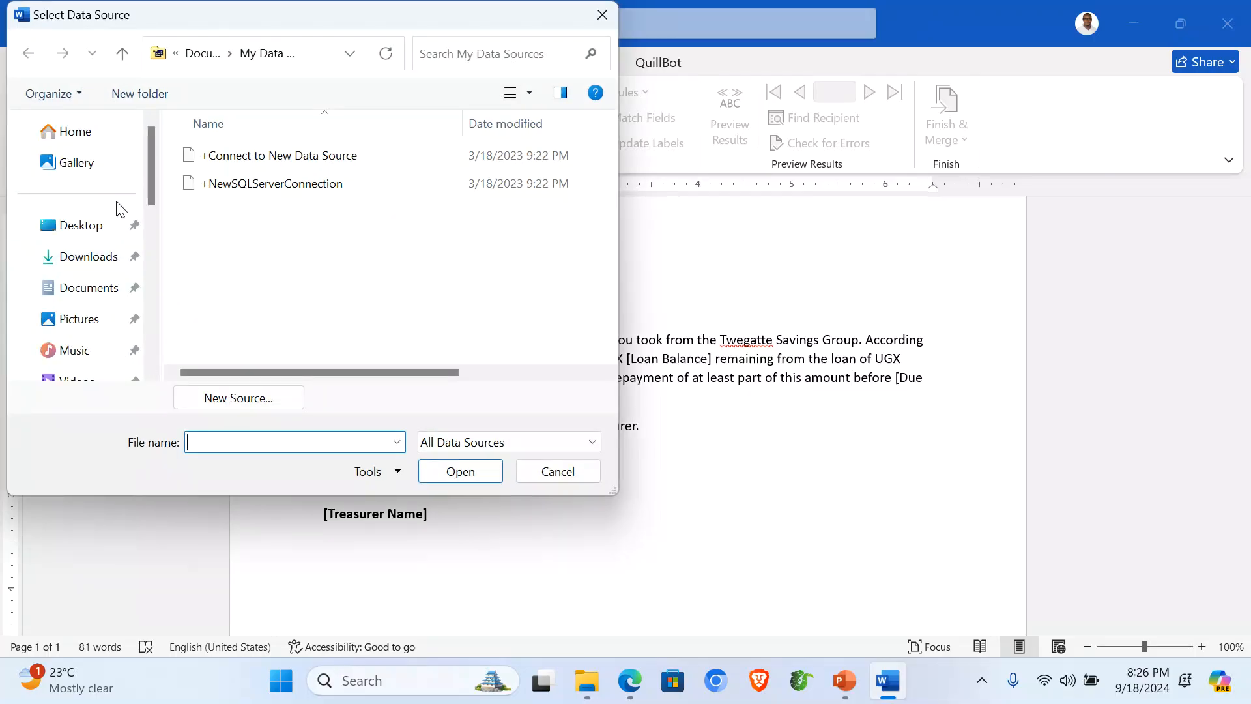
{"action": "left_click", "coordinate": [97, 230]}
{"action": "left_click", "coordinate": [287, 243]}
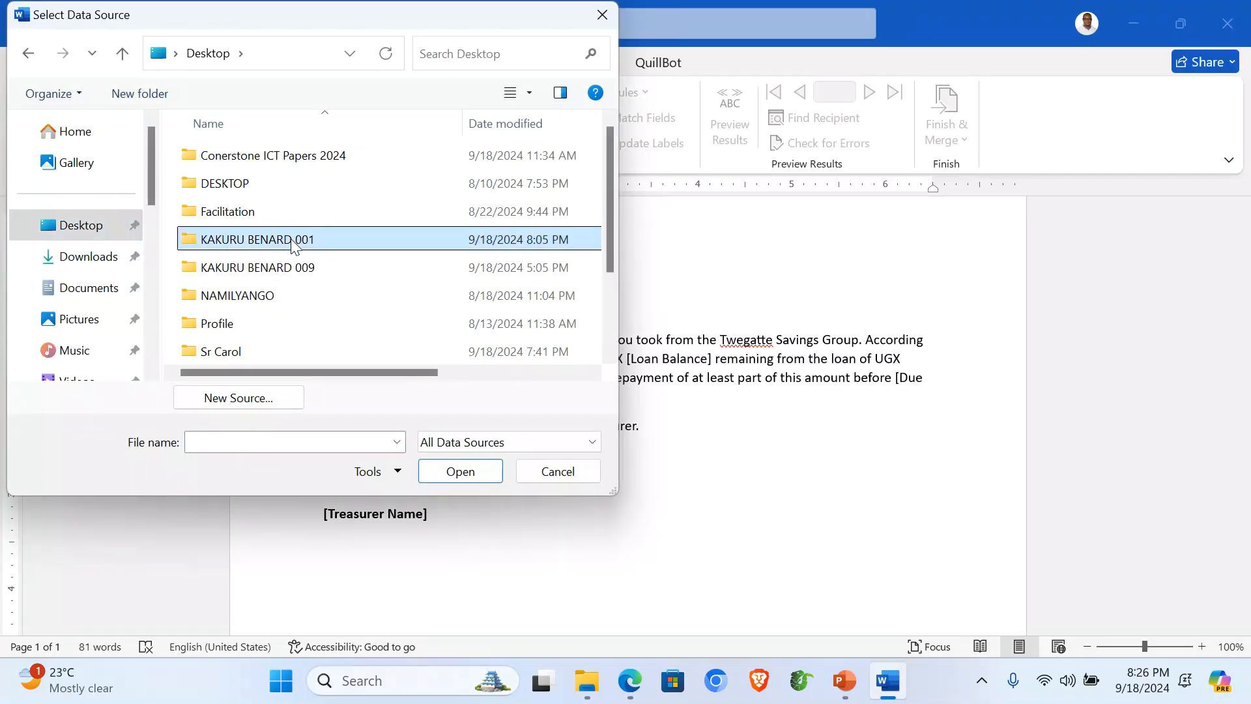
{"action": "double_click", "coordinate": [287, 243]}
{"action": "double_click", "coordinate": [232, 161]}
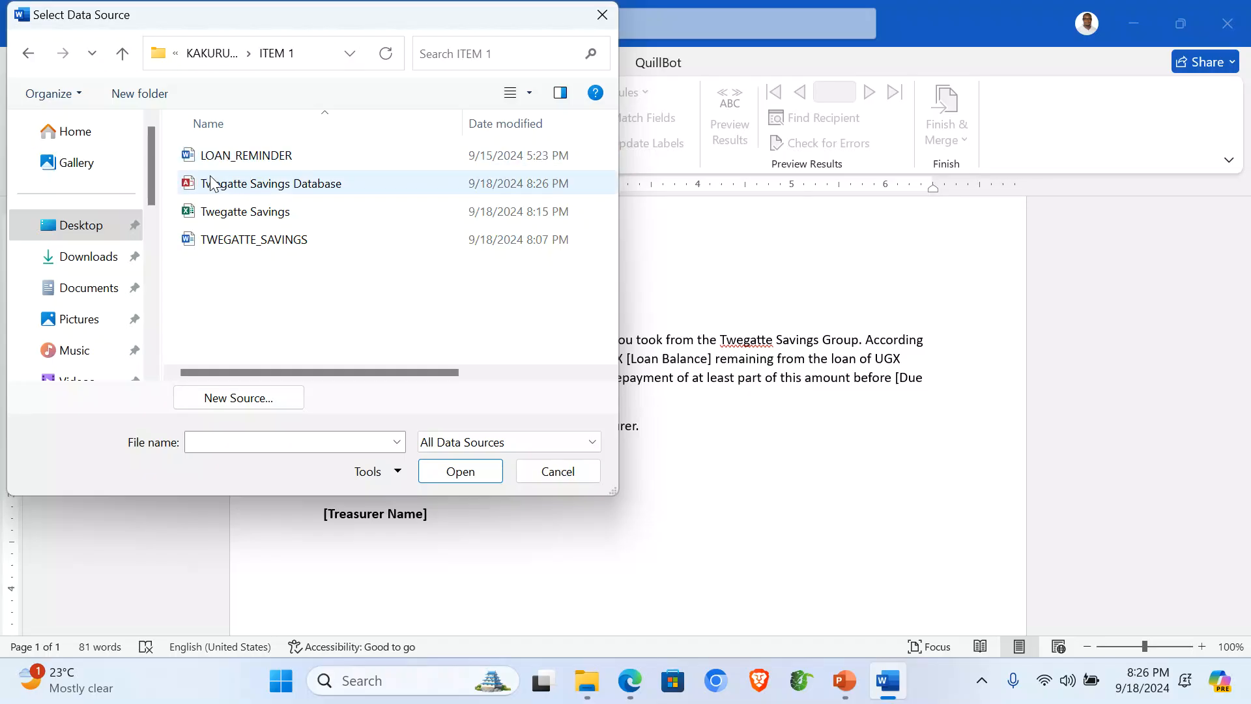
{"action": "left_click", "coordinate": [230, 186]}
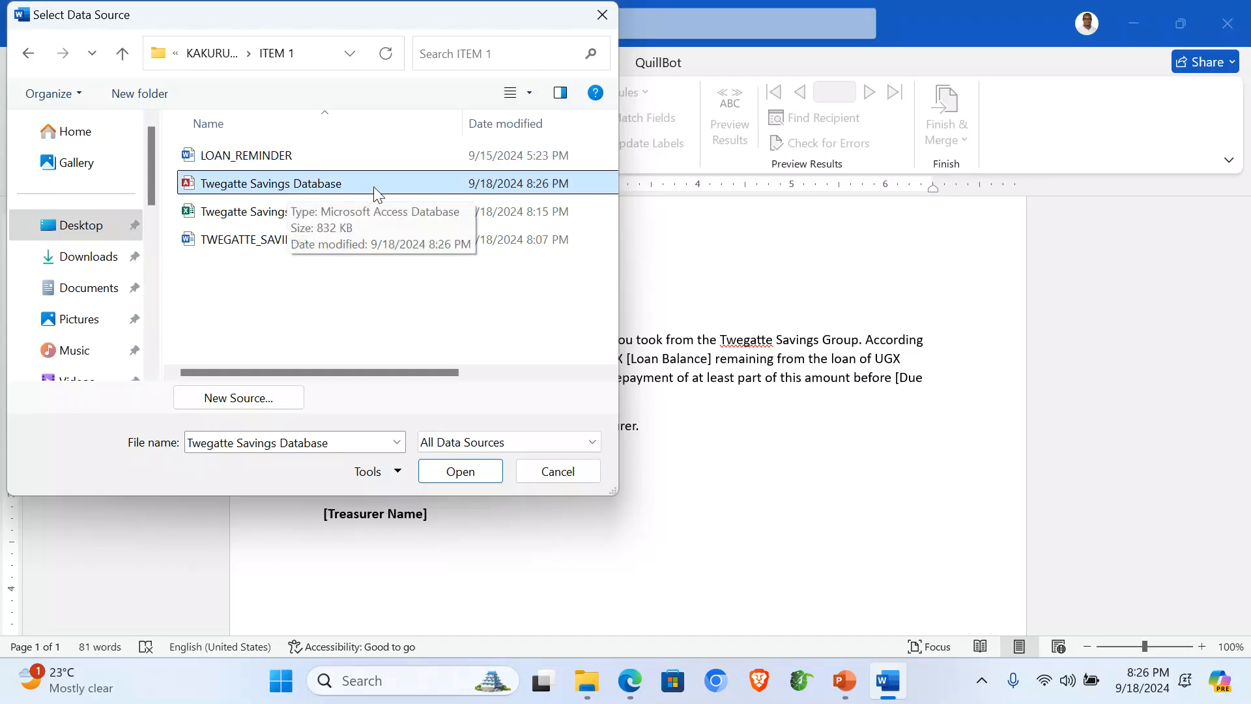
{"action": "double_click", "coordinate": [318, 186]}
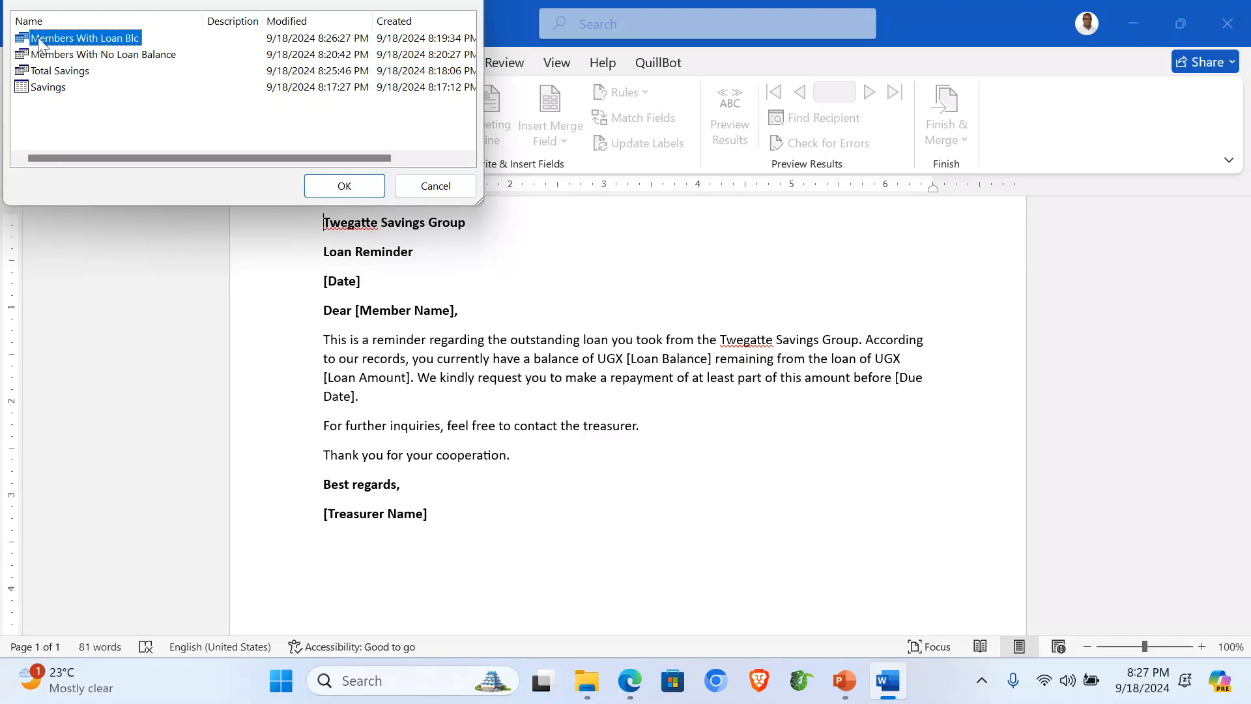
{"action": "left_click", "coordinate": [102, 55]}
{"action": "left_click", "coordinate": [93, 37]}
{"action": "left_click", "coordinate": [336, 185]}
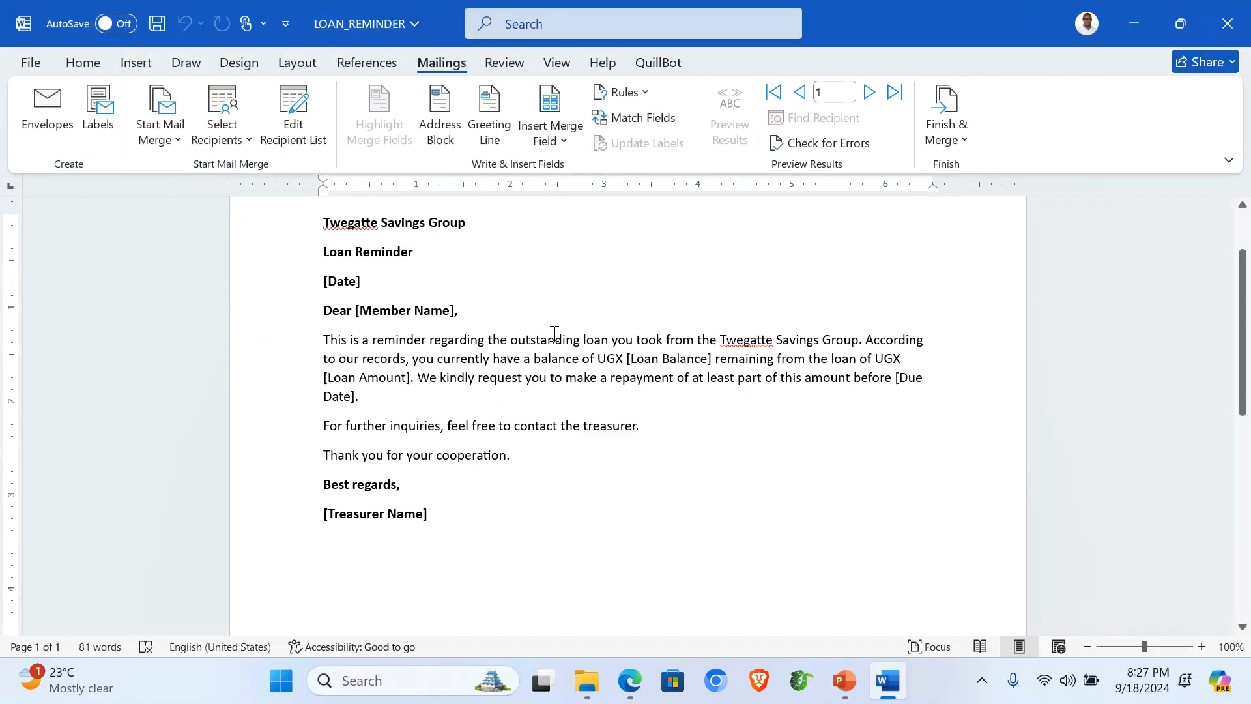
Step: Replace the [Member Name] placeholder with the Member_Name merge field
{"action": "scroll", "coordinate": [572, 331], "scroll_direction": "up", "scroll_amount": 3}
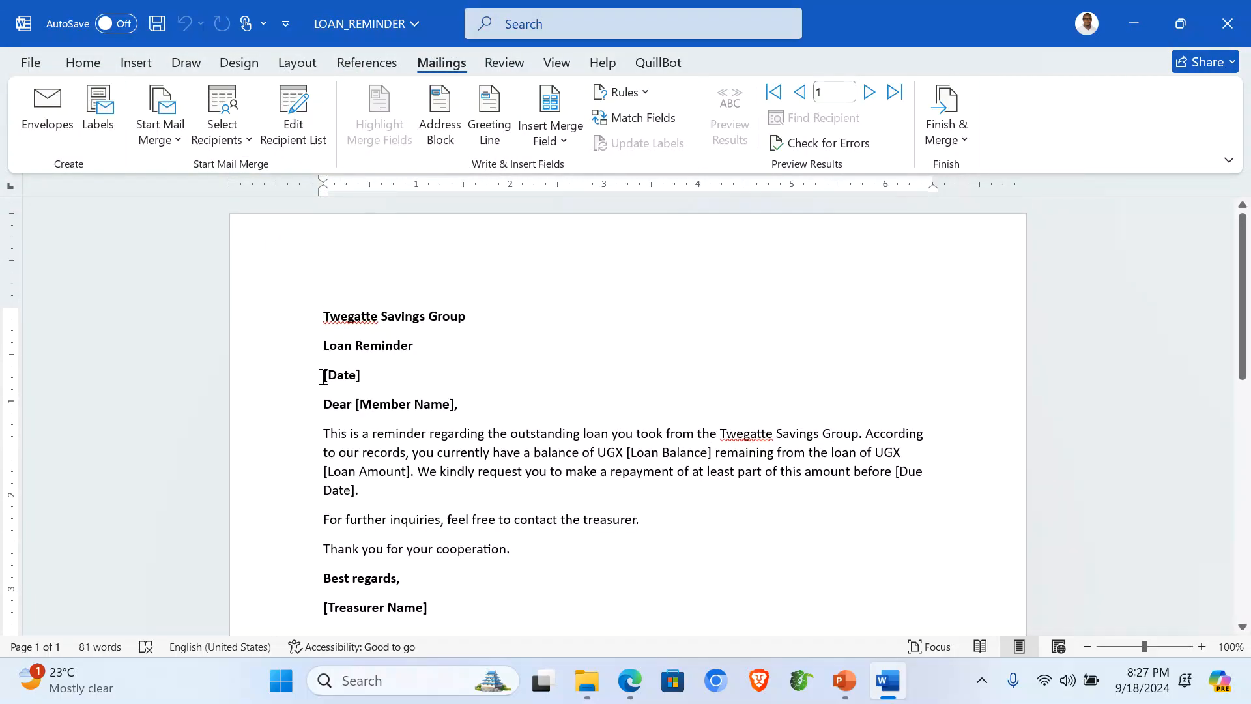
{"action": "triple_click", "coordinate": [359, 377]}
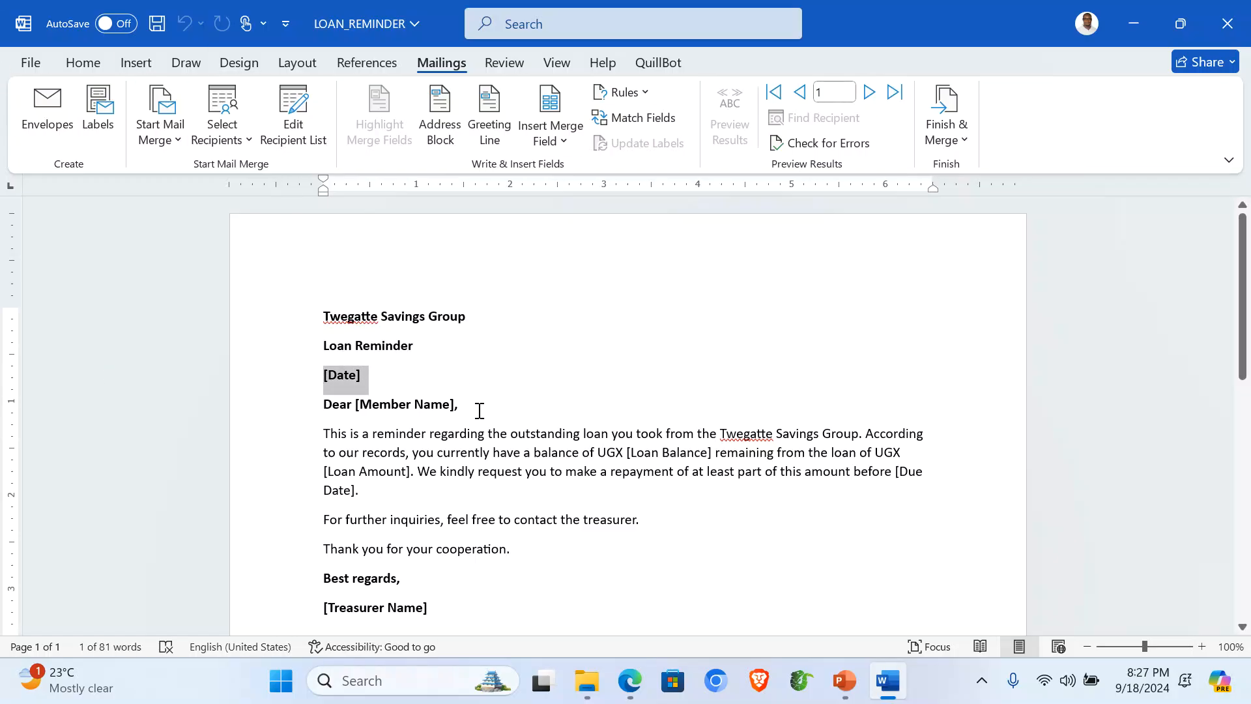
{"action": "left_click", "coordinate": [477, 430]}
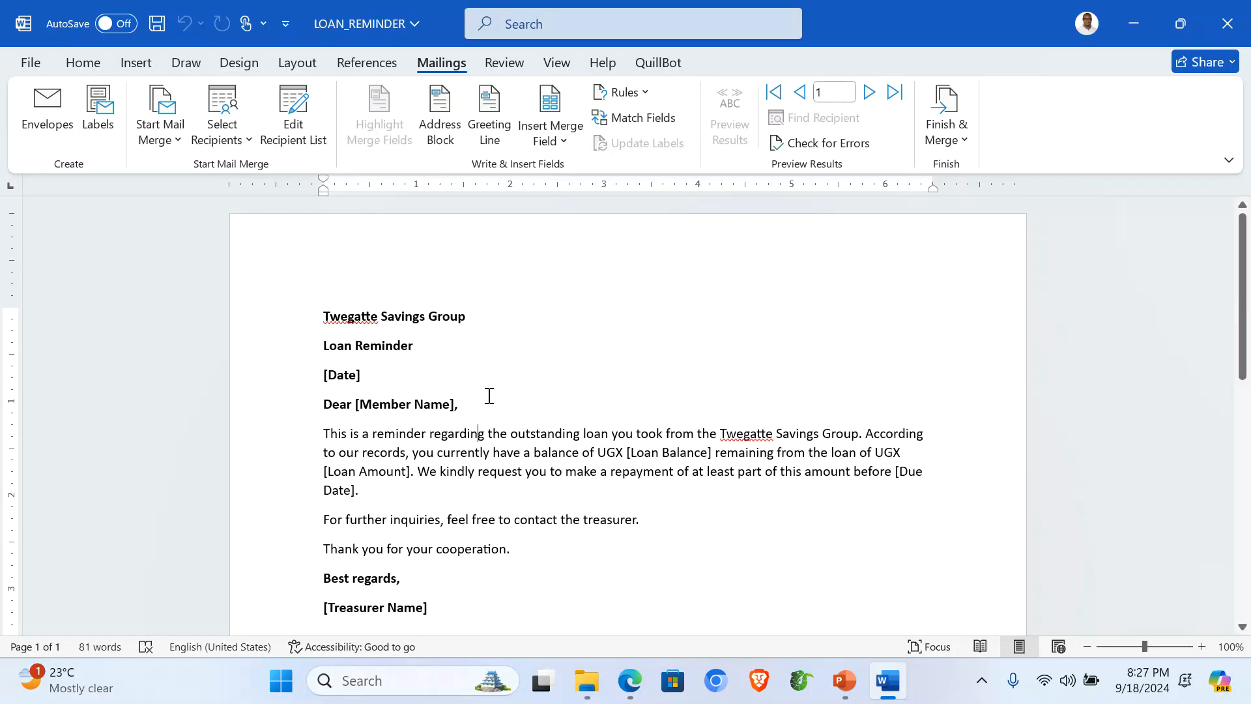
{"action": "left_click_drag", "start_coordinate": [355, 404], "coordinate": [454, 409]}
{"action": "left_click", "coordinate": [562, 141]}
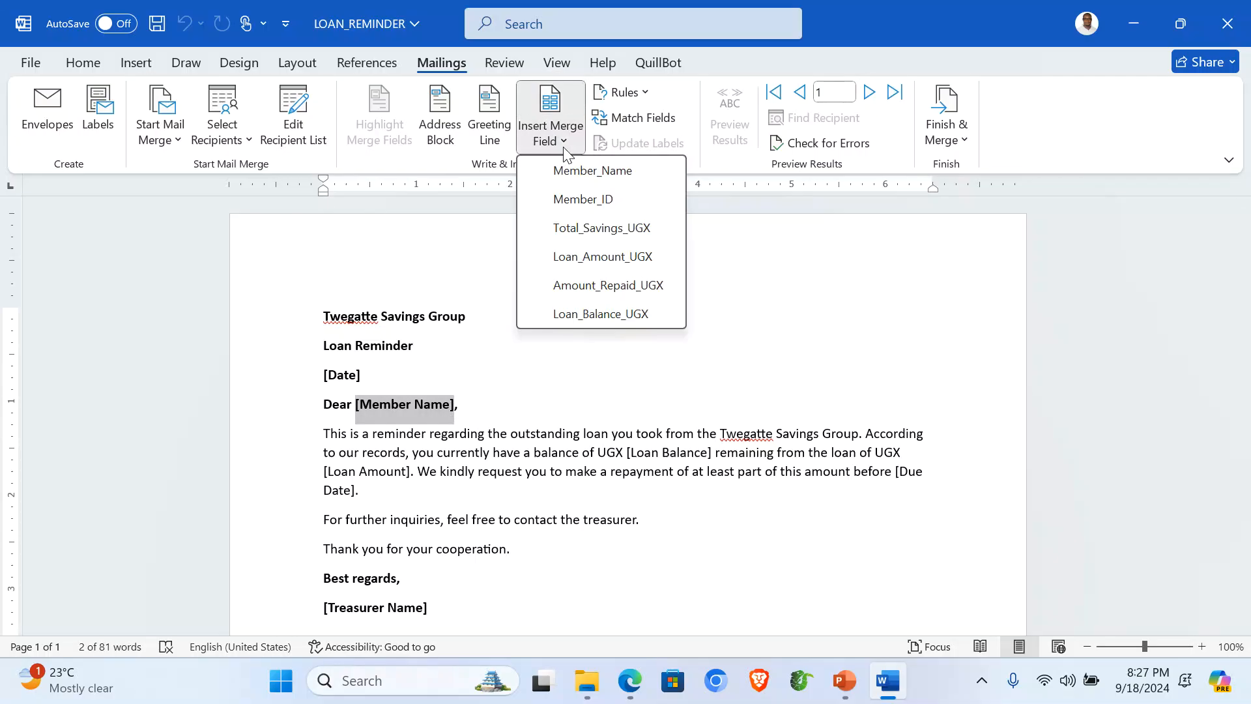
{"action": "left_click", "coordinate": [601, 176]}
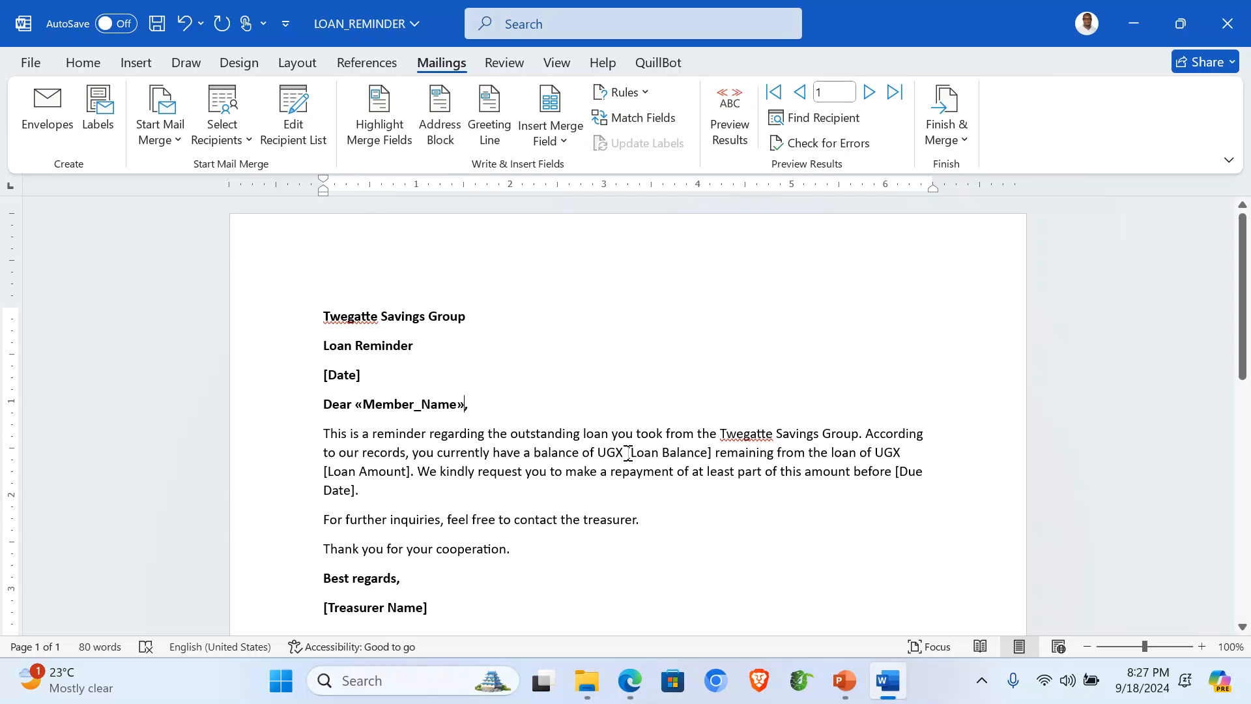
Step: Replace the balance and amount placeholders with bold Loan_Balance_UGX and Loan_Amount_UGX merge fields
{"action": "left_click_drag", "start_coordinate": [626, 453], "coordinate": [712, 454]}
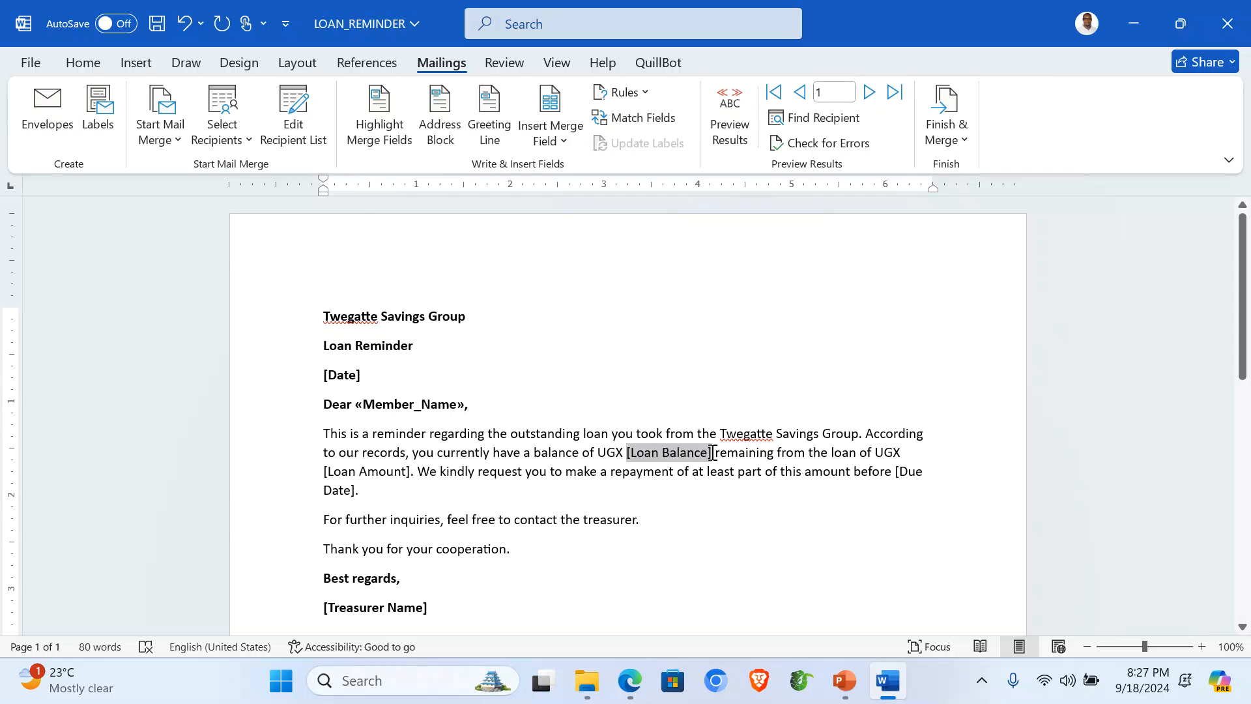
{"action": "left_click", "coordinate": [571, 149]}
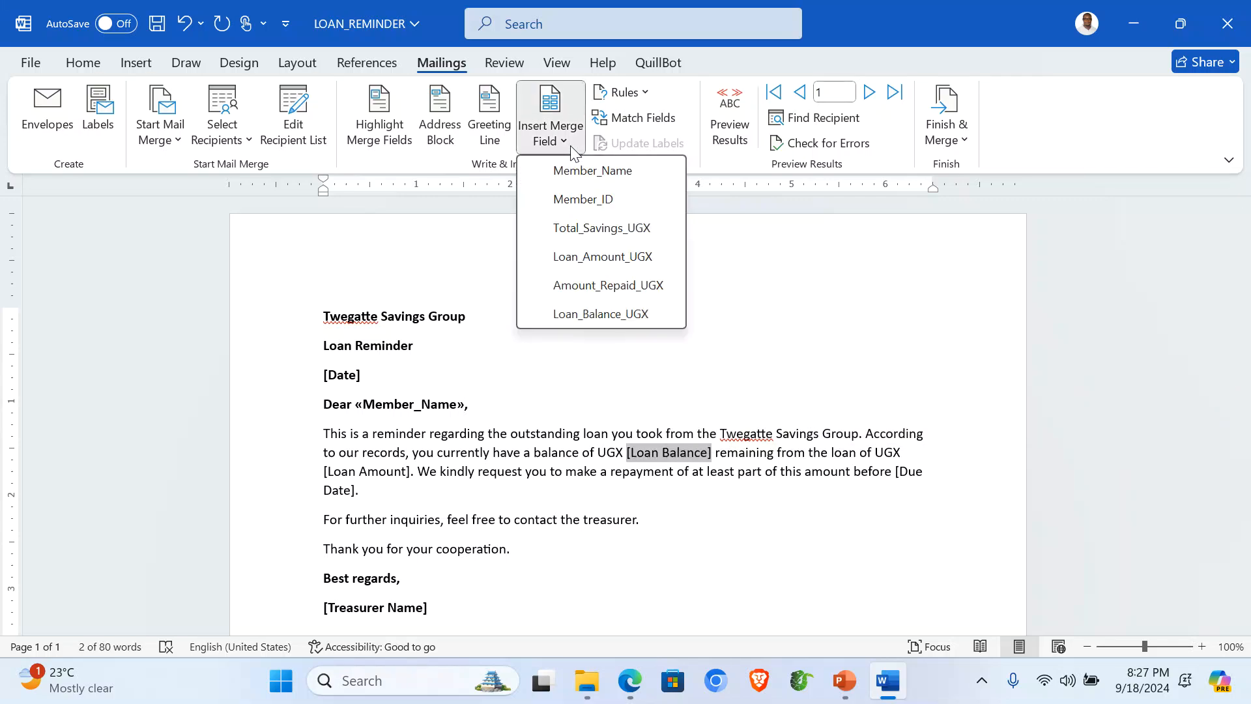
{"action": "left_click", "coordinate": [612, 315]}
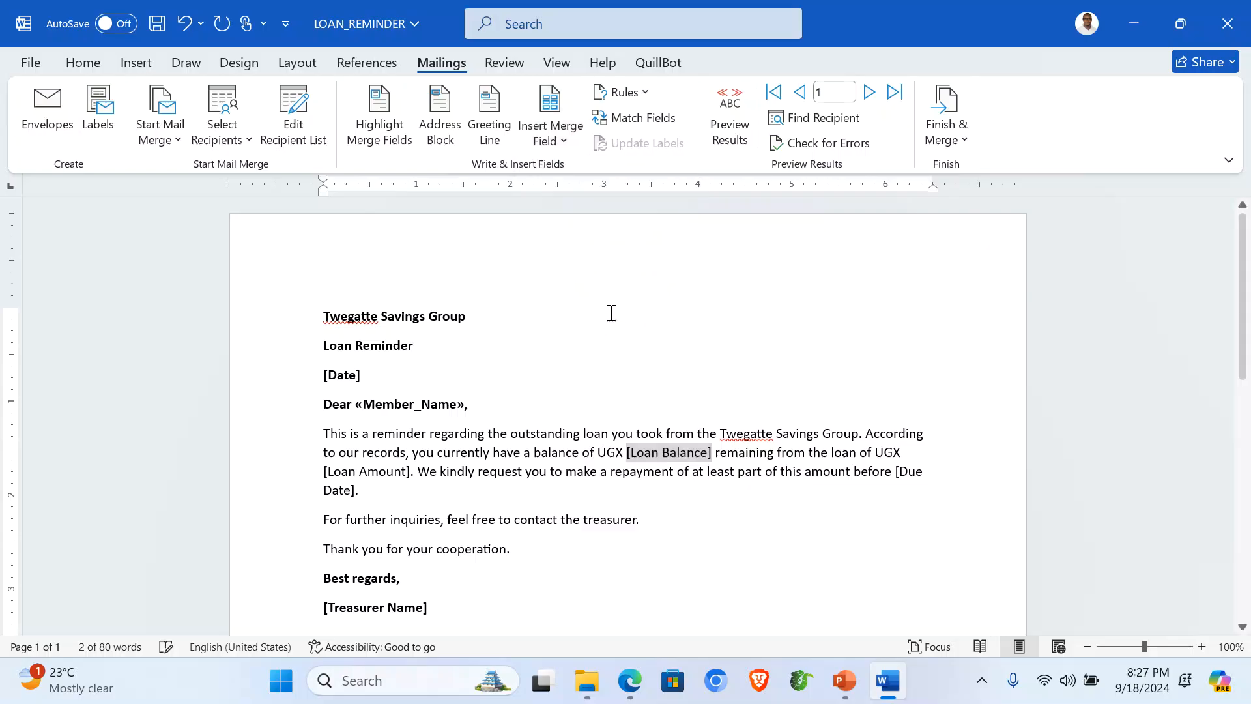
{"action": "left_click_drag", "start_coordinate": [598, 454], "coordinate": [753, 451]}
{"action": "left_click", "coordinate": [676, 416]}
{"action": "left_click", "coordinate": [632, 499]}
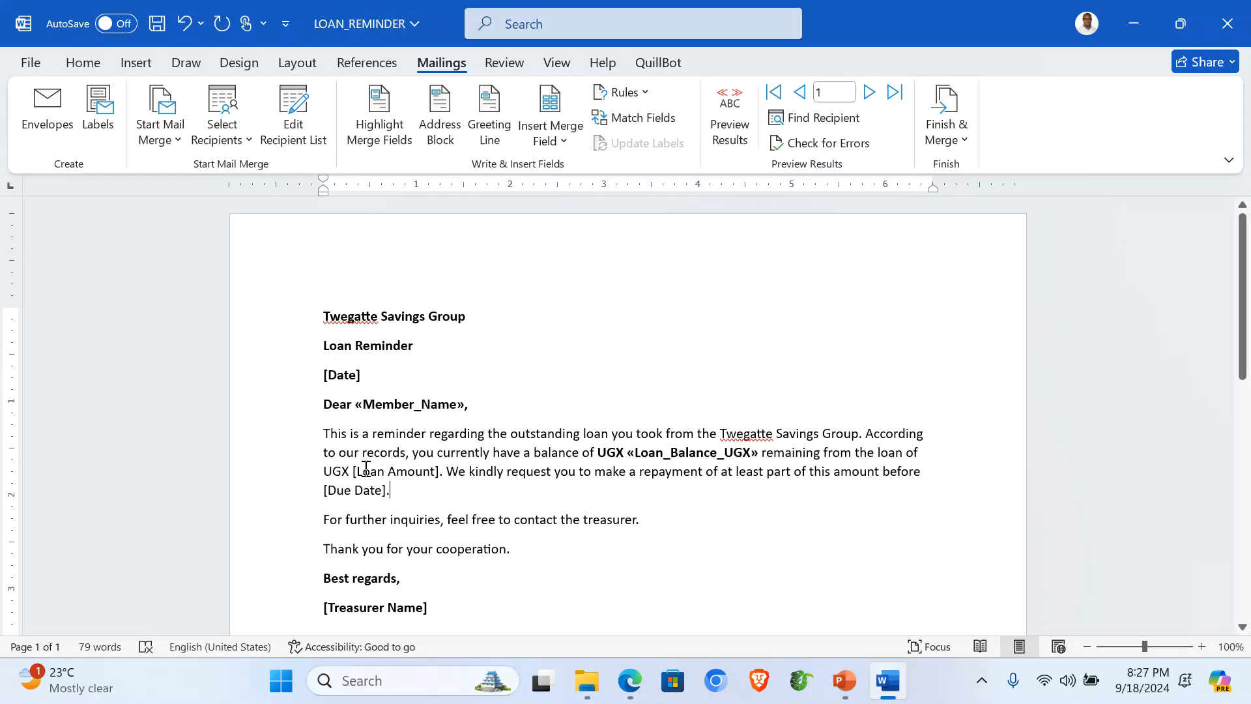
{"action": "left_click_drag", "start_coordinate": [353, 471], "coordinate": [437, 469]}
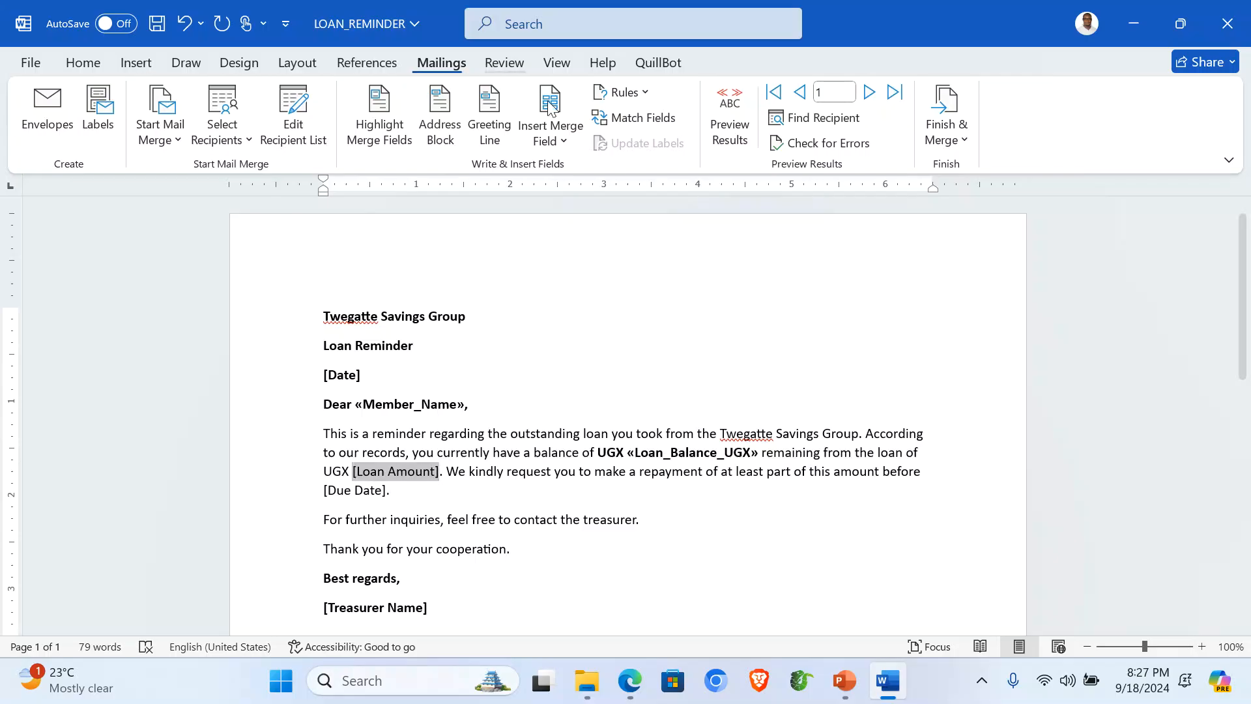
{"action": "left_click", "coordinate": [564, 144]}
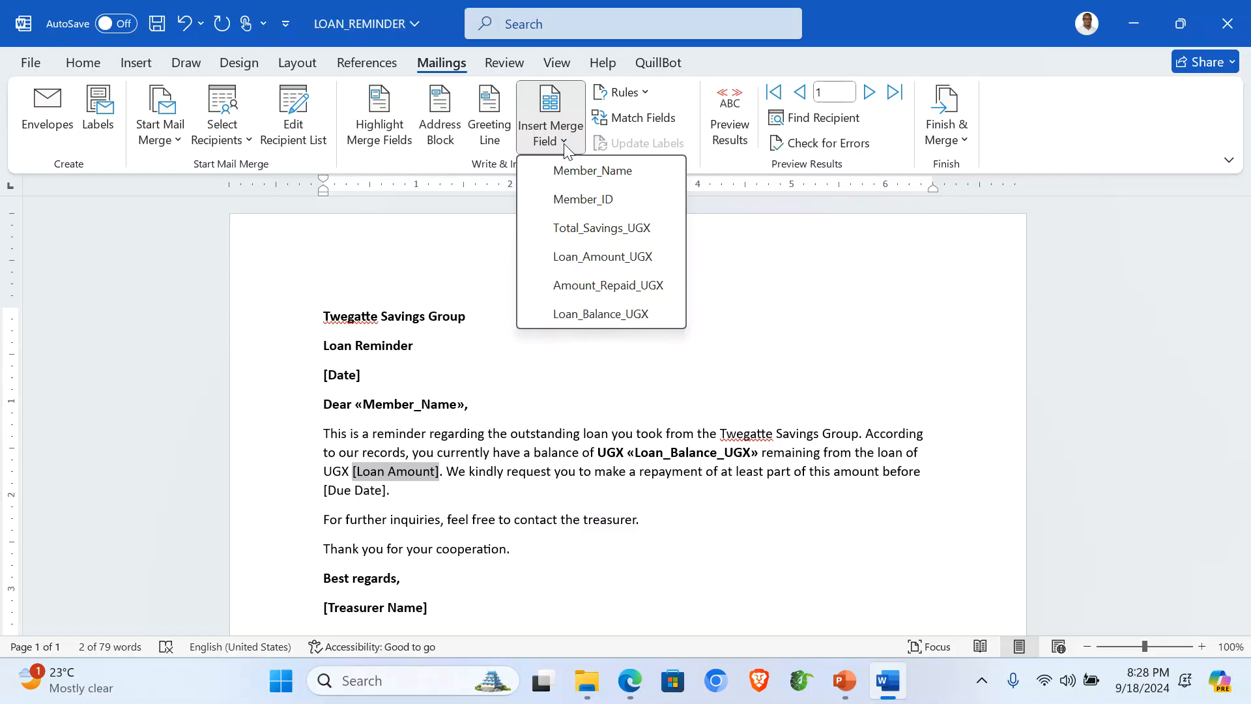
{"action": "left_click", "coordinate": [603, 257]}
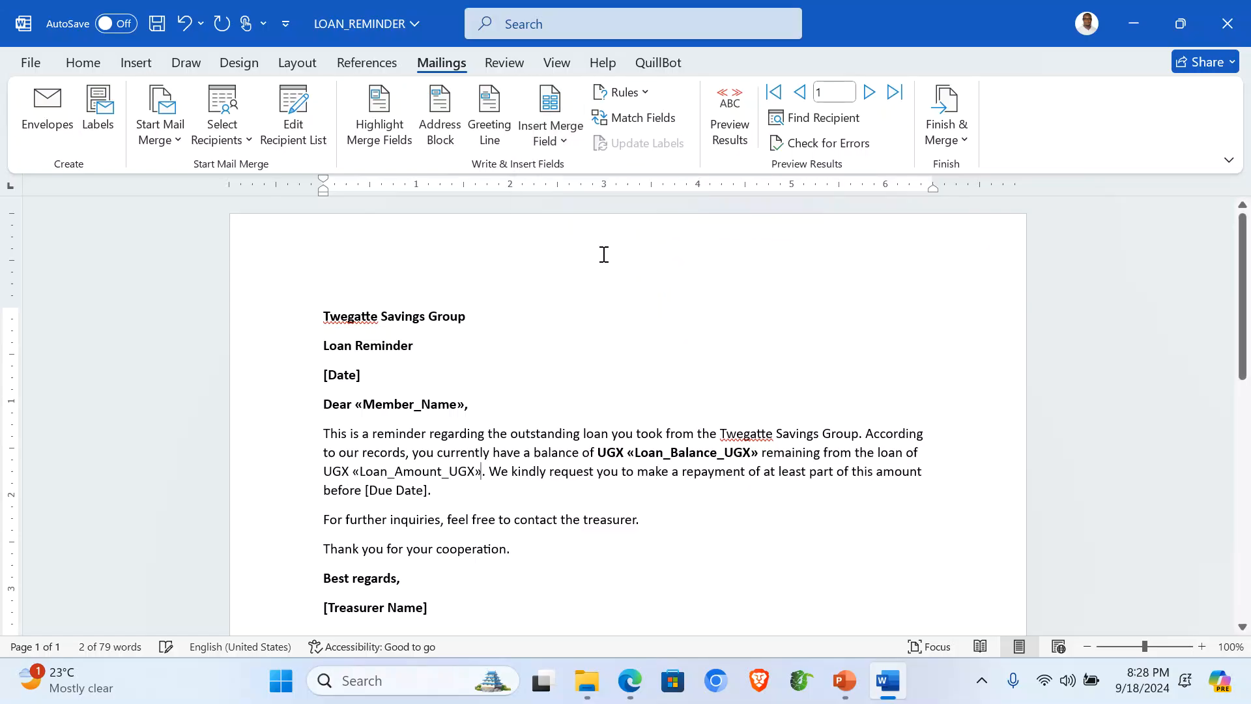
{"action": "left_click_drag", "start_coordinate": [333, 470], "coordinate": [479, 468]}
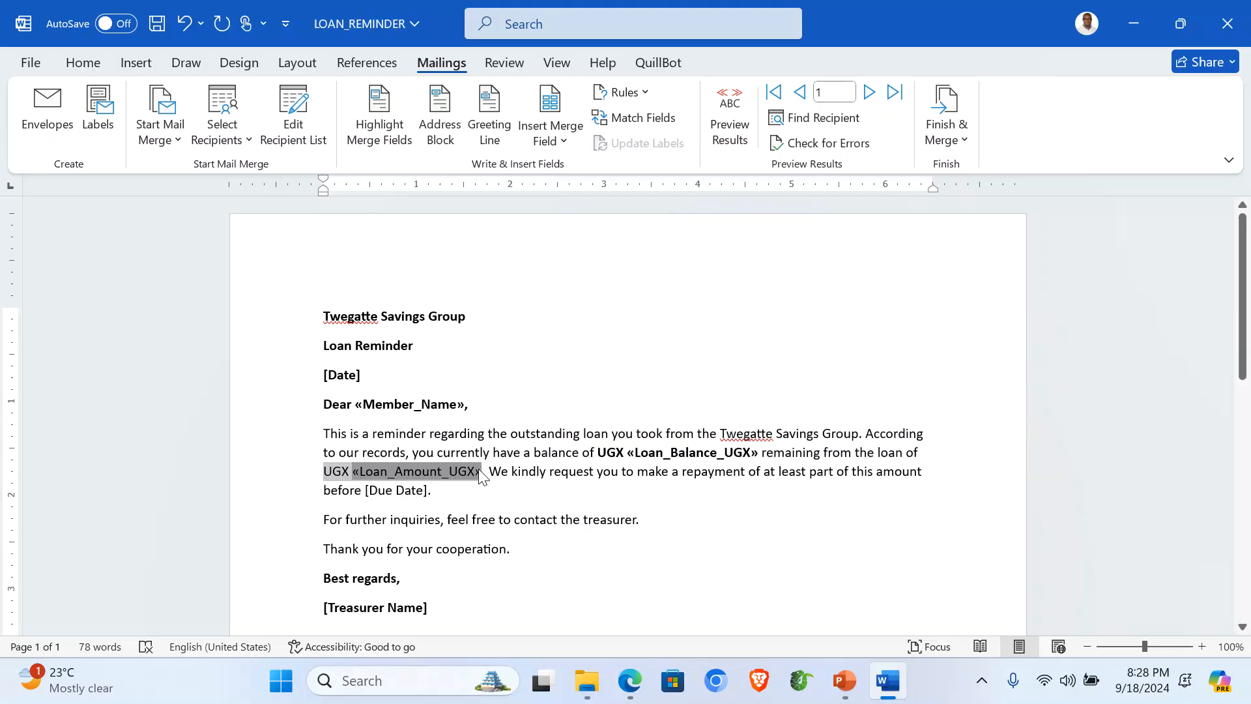
{"action": "key", "text": "ctrl+b"}
{"action": "left_click", "coordinate": [495, 508]}
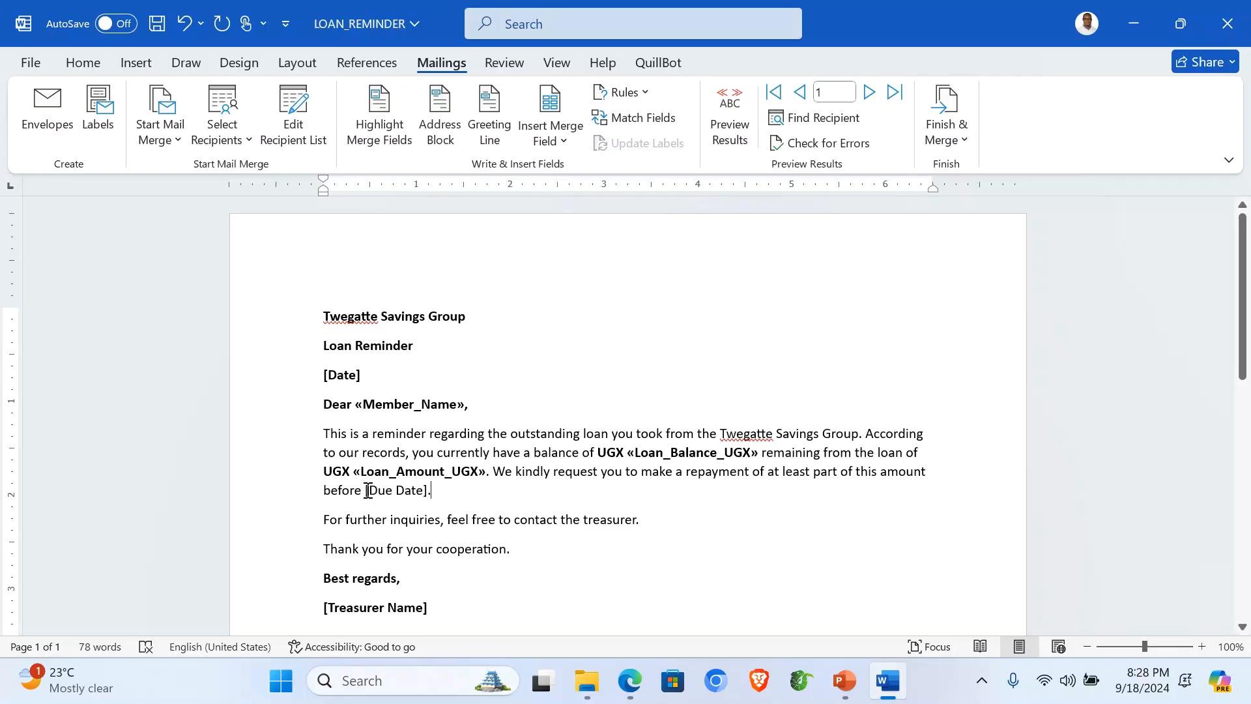
Step: Replace [Due Date] with a bold '30th September 2024'
{"action": "left_click_drag", "start_coordinate": [365, 490], "coordinate": [429, 495]}
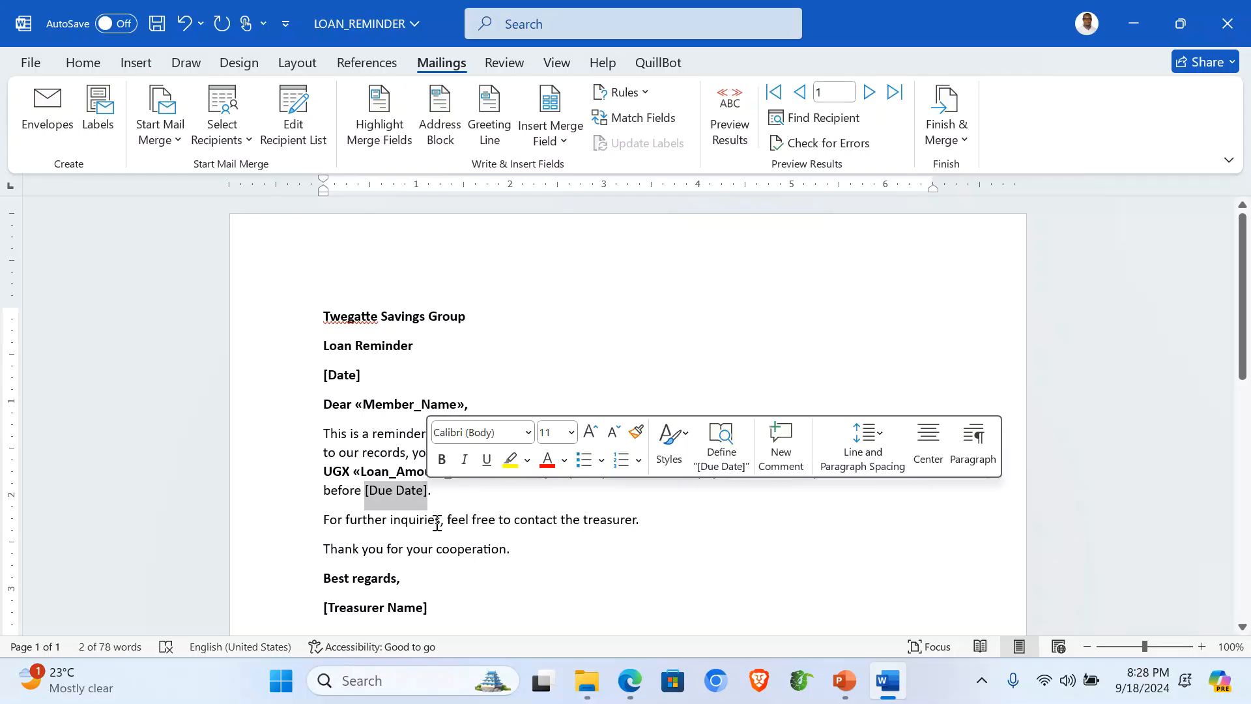
{"action": "type", "text": "30th Se"}
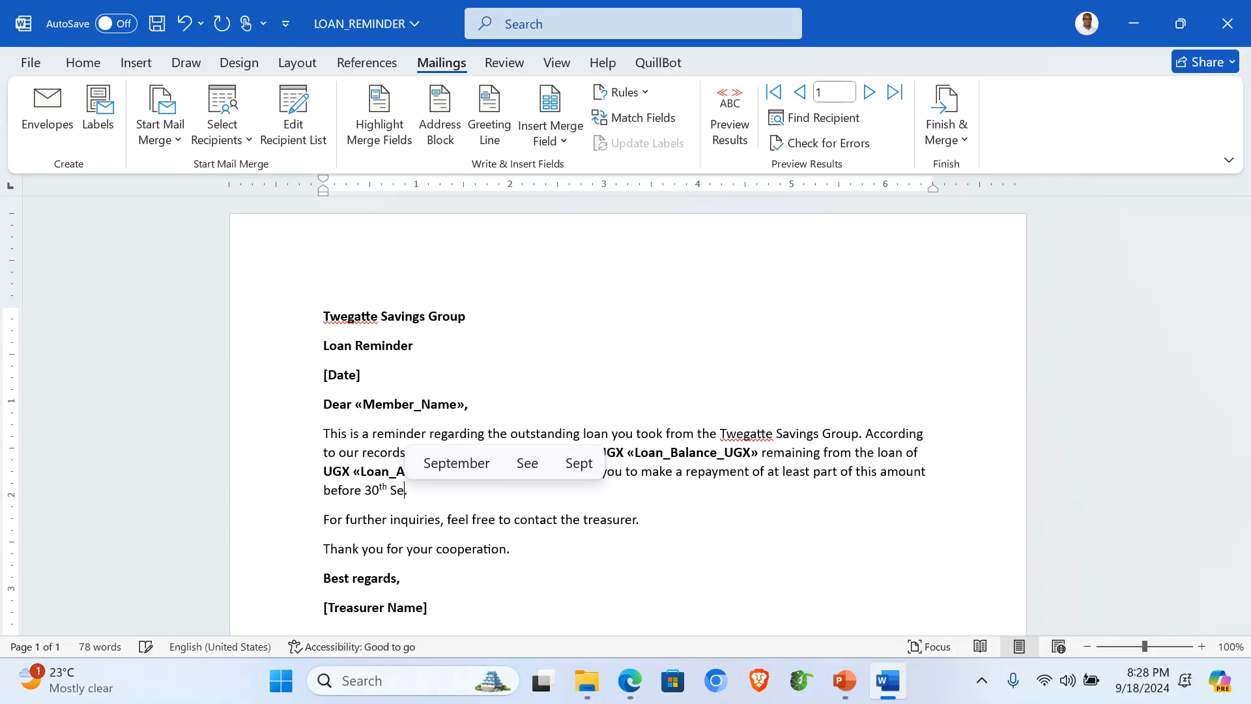
{"action": "left_click", "coordinate": [470, 464]}
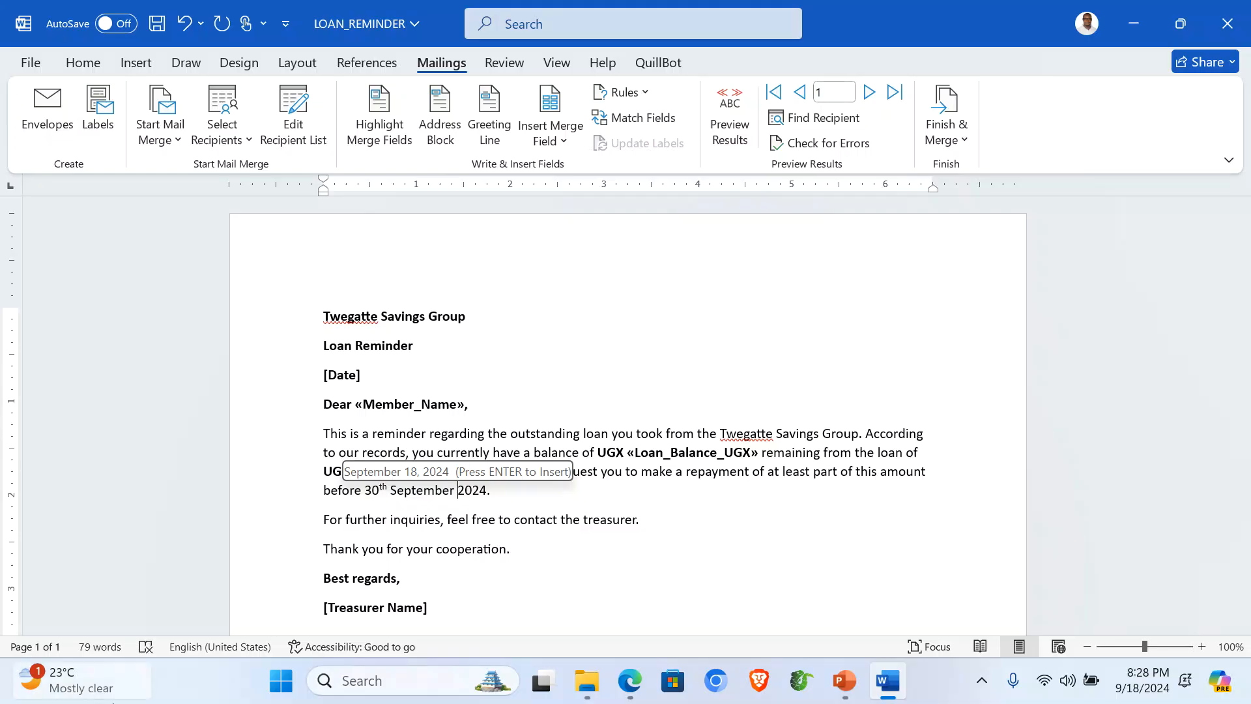
{"action": "left_click_drag", "start_coordinate": [366, 489], "coordinate": [486, 482]}
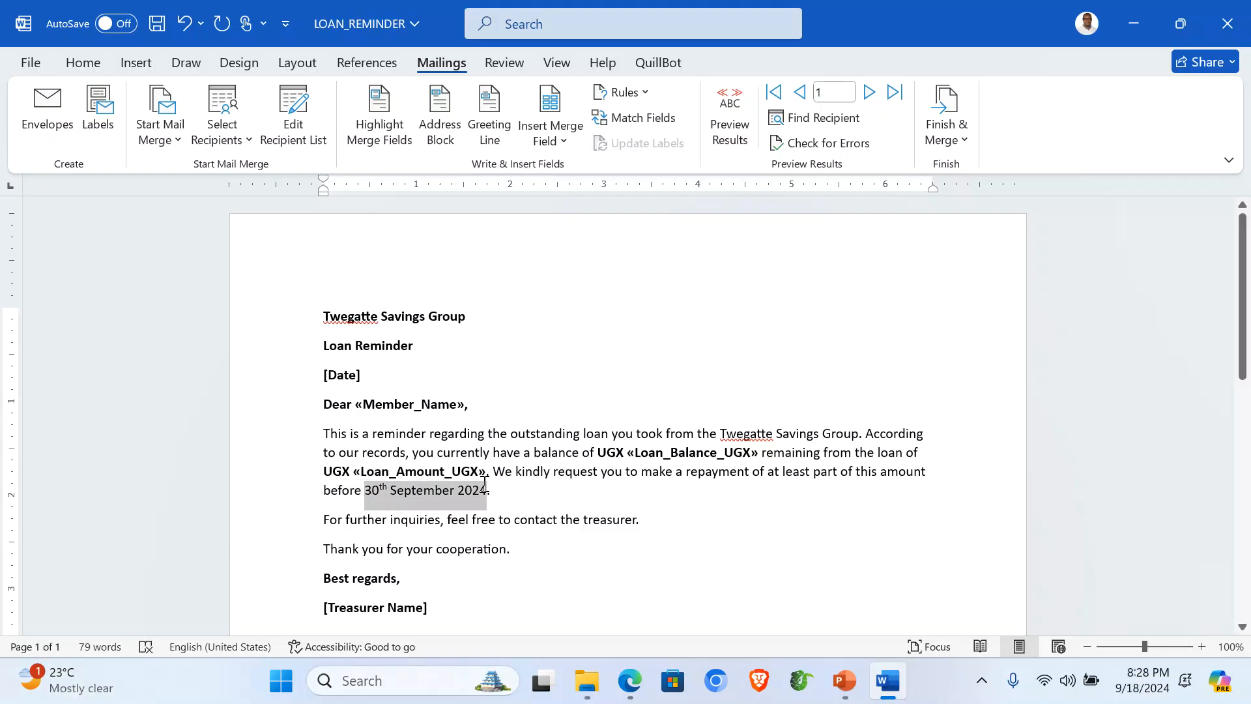
{"action": "key", "text": "ctrl+b"}
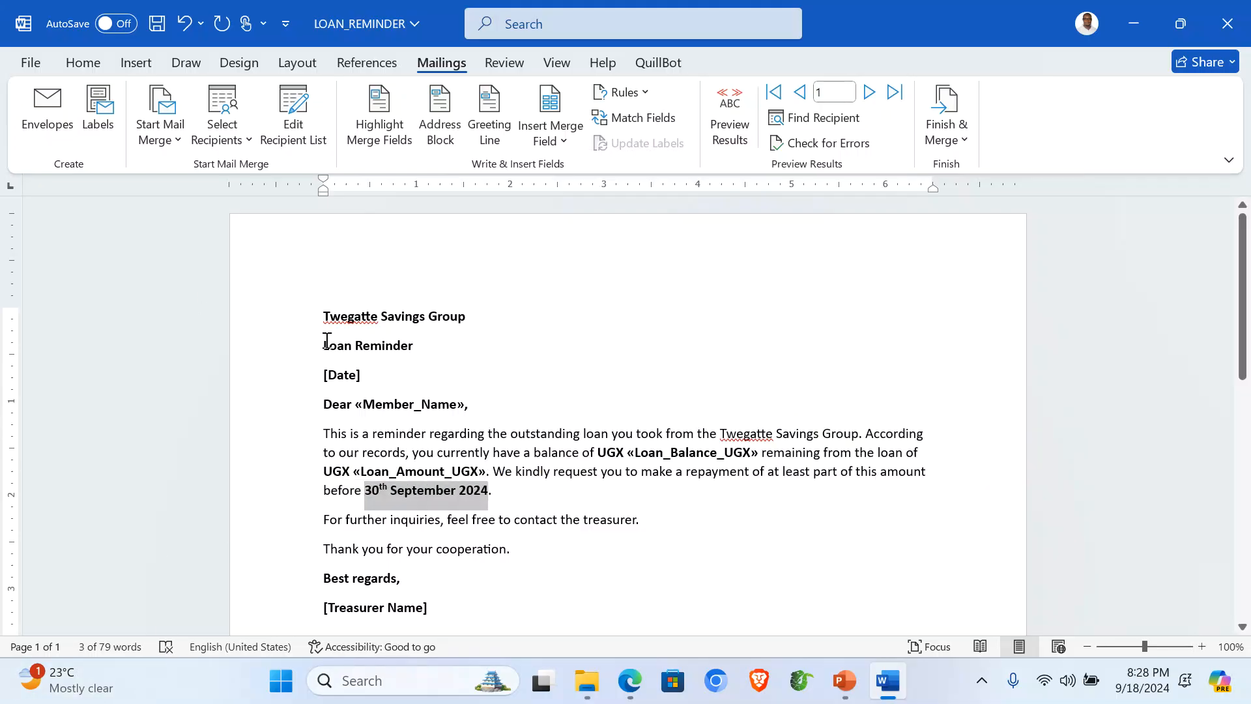
Step: Replace [Date] with the long-format date Wednesday, September 18, 2024
{"action": "left_click", "coordinate": [291, 378]}
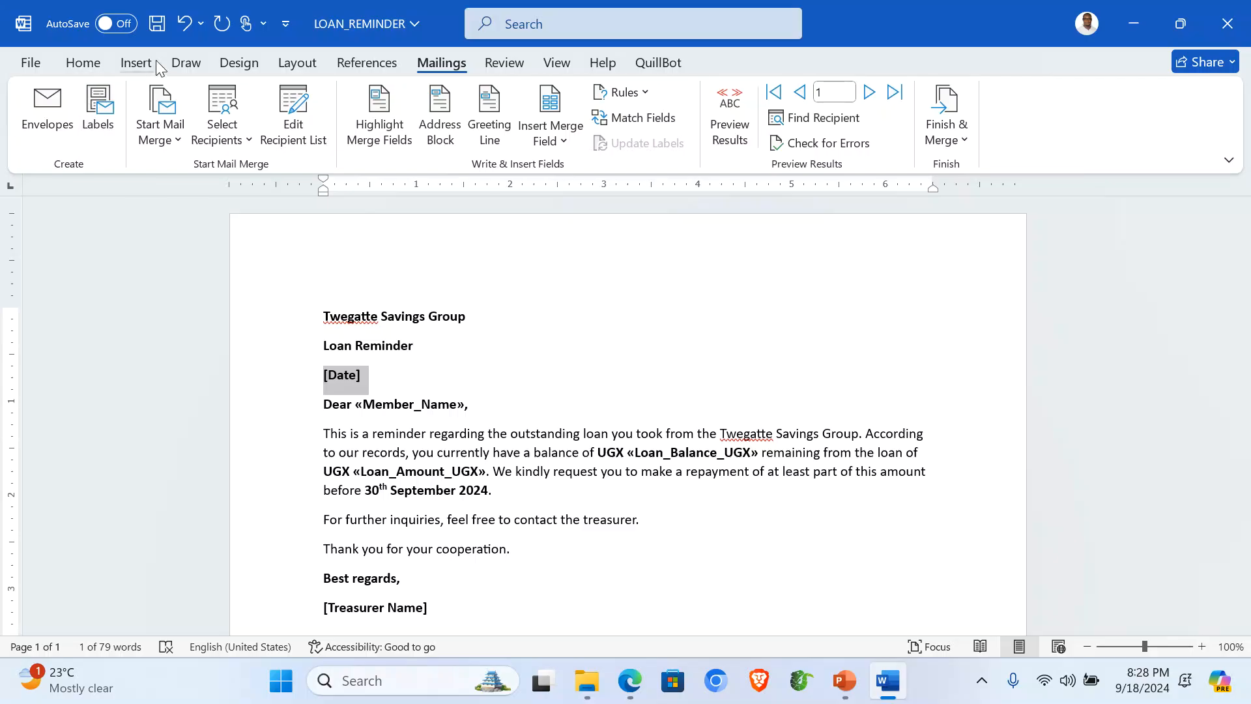
{"action": "left_click", "coordinate": [137, 62]}
{"action": "left_click", "coordinate": [938, 117]}
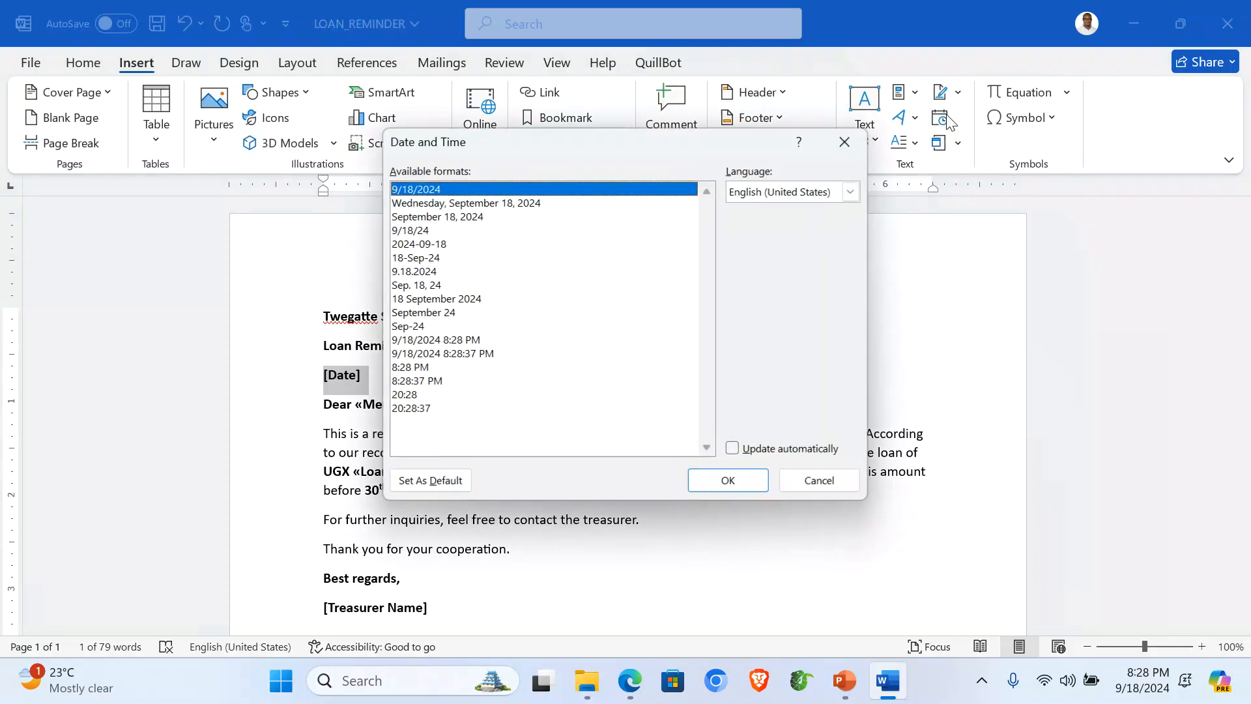
{"action": "left_click", "coordinate": [477, 204]}
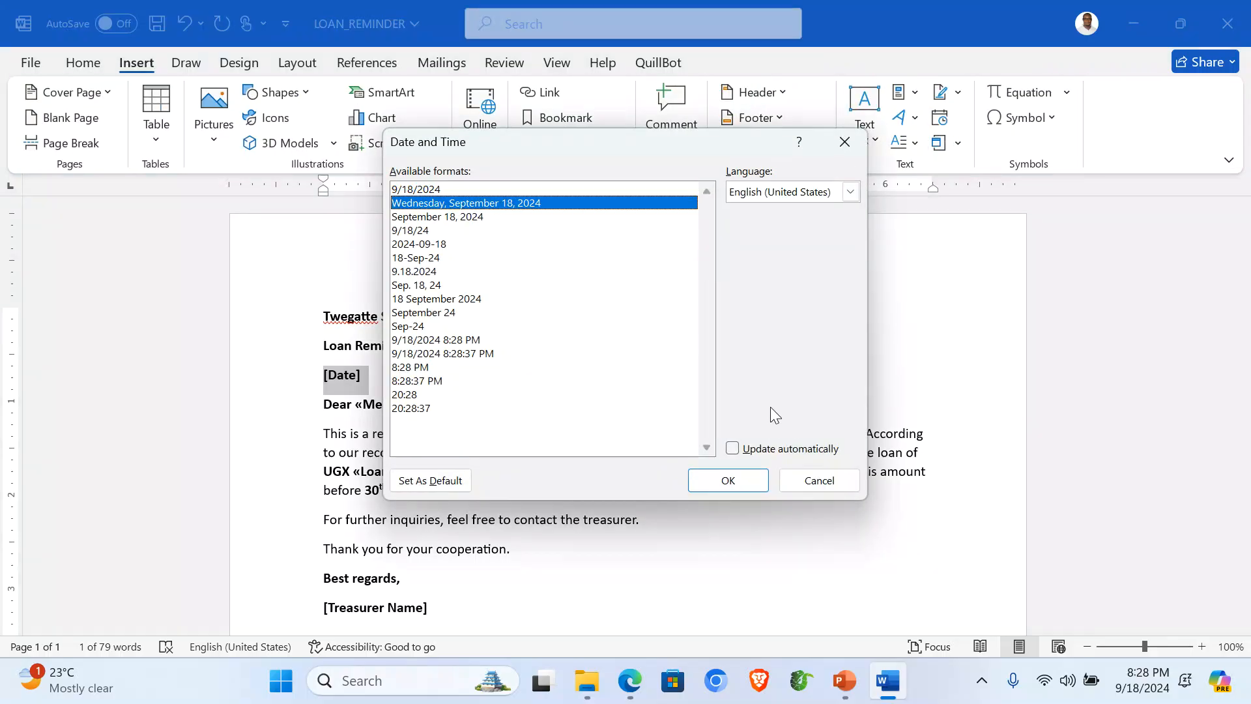
{"action": "left_click", "coordinate": [729, 485]}
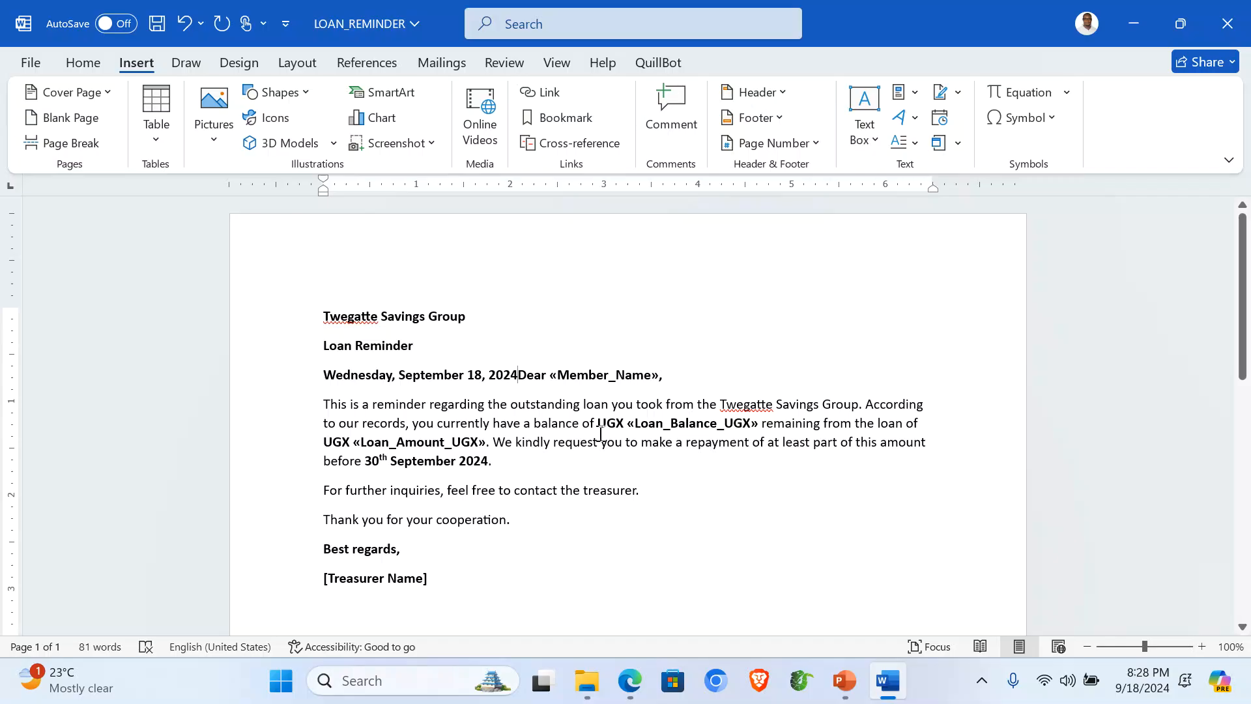
{"action": "key", "text": "Return"}
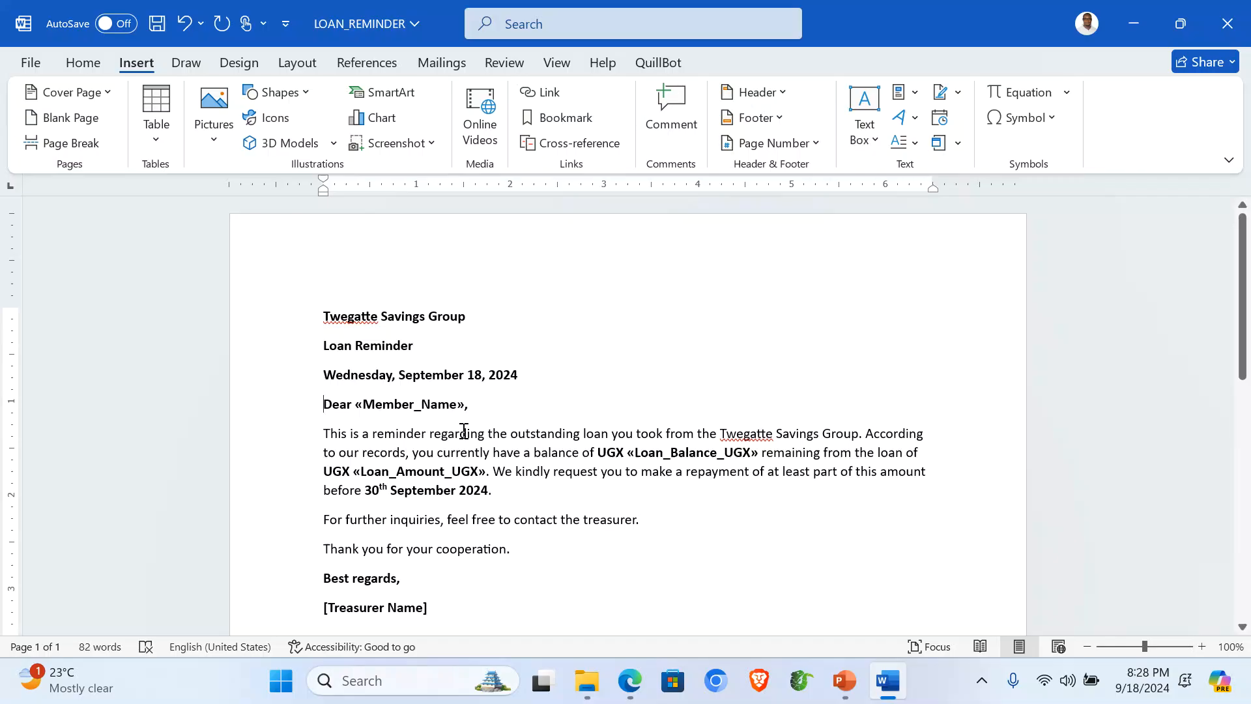
{"action": "left_click", "coordinate": [441, 63]}
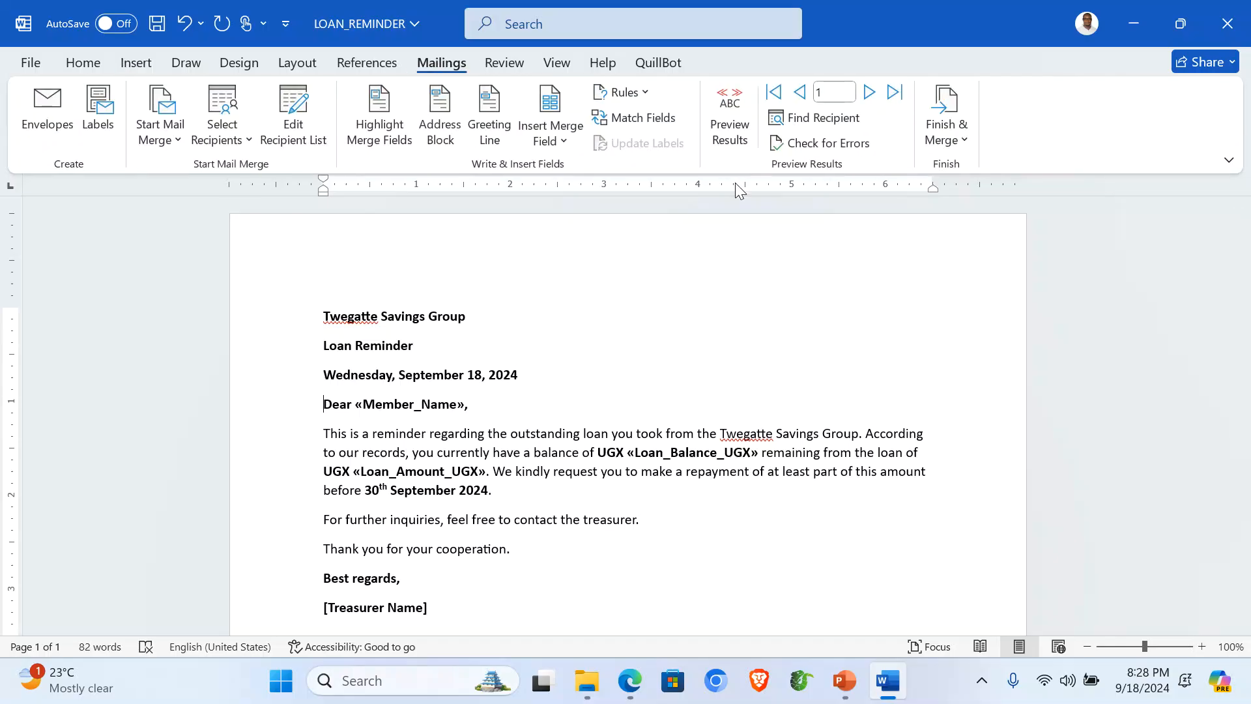
Step: Turn on the merge preview and replace [Treasurer Name] with the treasurer's full name
{"action": "left_click", "coordinate": [729, 121]}
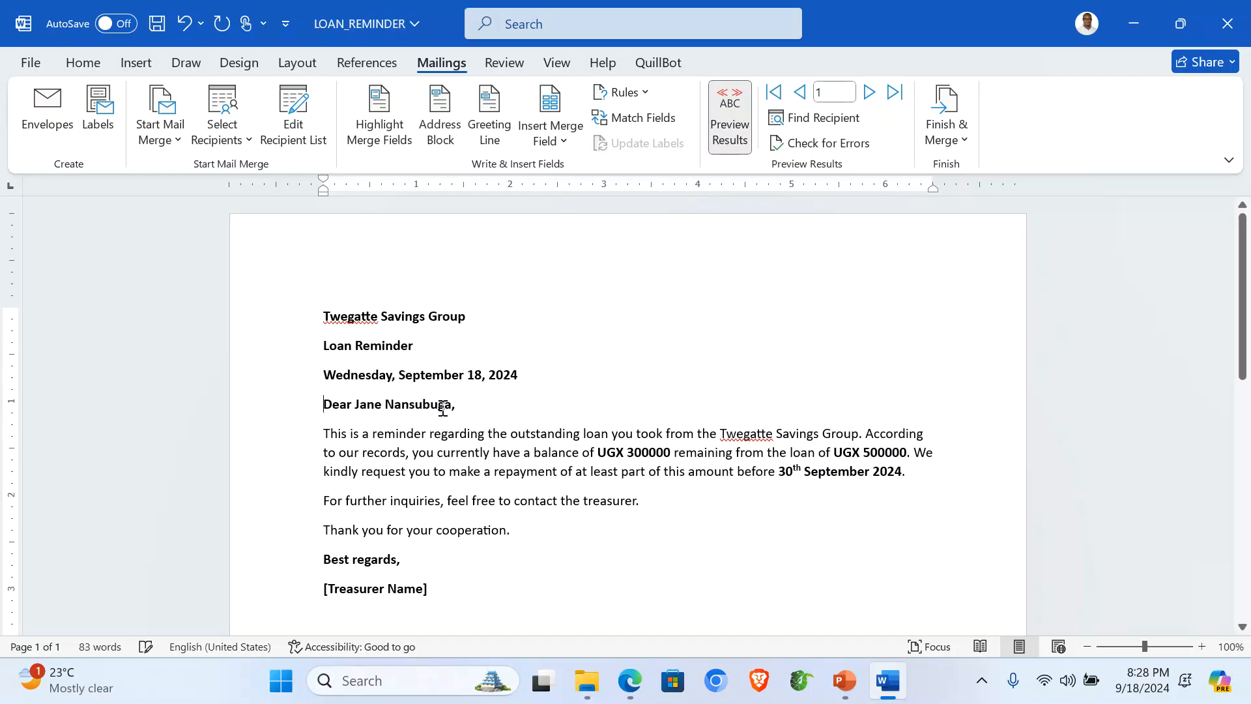
{"action": "scroll", "coordinate": [442, 407], "scroll_direction": "down", "scroll_amount": 3}
{"action": "scroll", "coordinate": [443, 408], "scroll_direction": "up", "scroll_amount": 3}
{"action": "scroll", "coordinate": [440, 408], "scroll_direction": "down", "scroll_amount": 1}
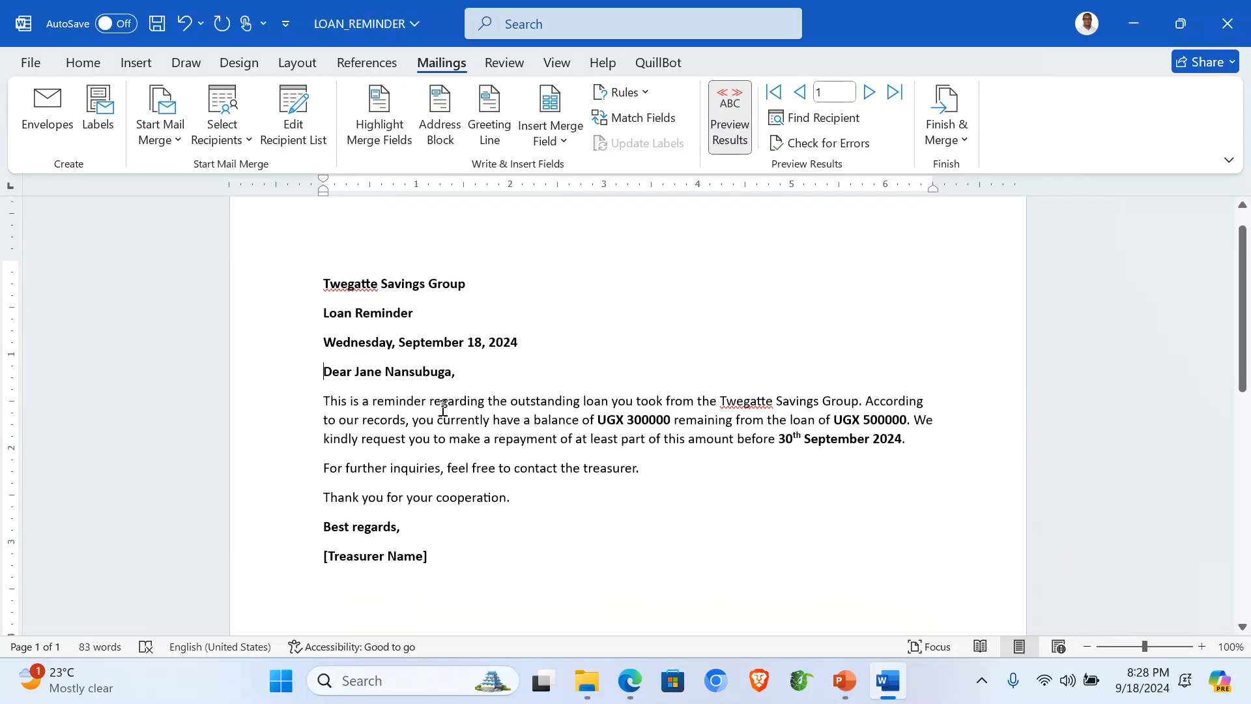
{"action": "left_click", "coordinate": [296, 550]}
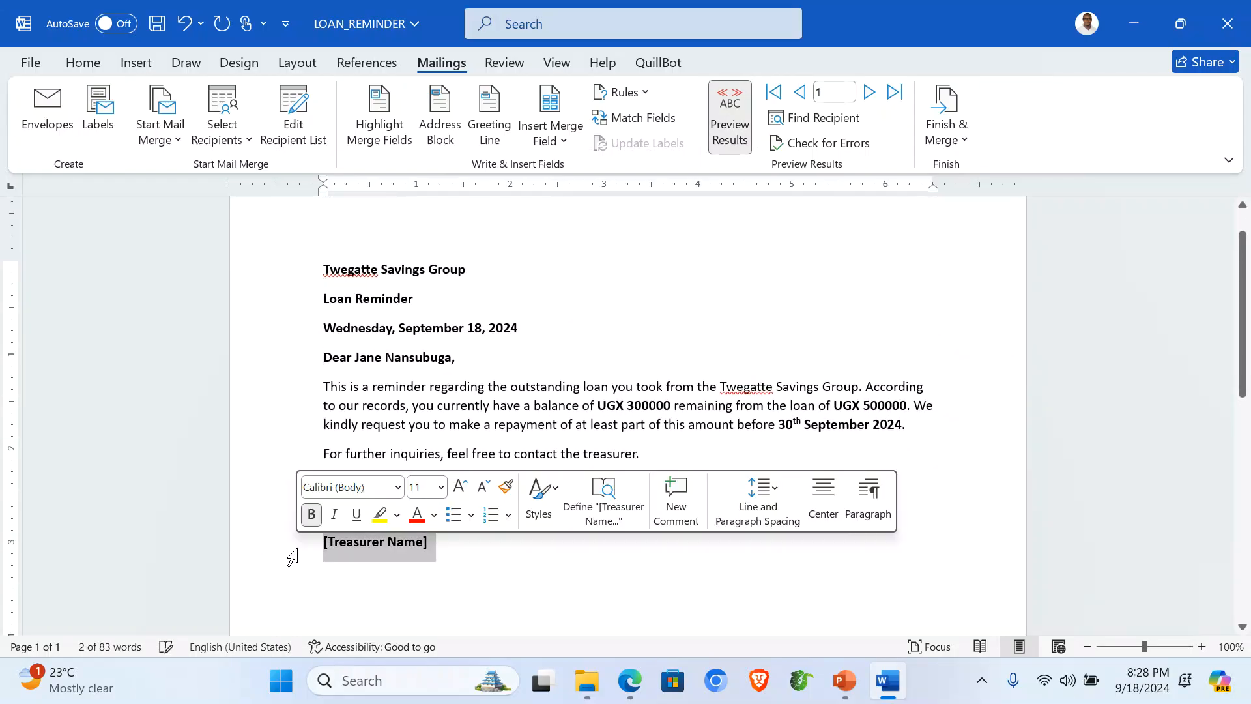
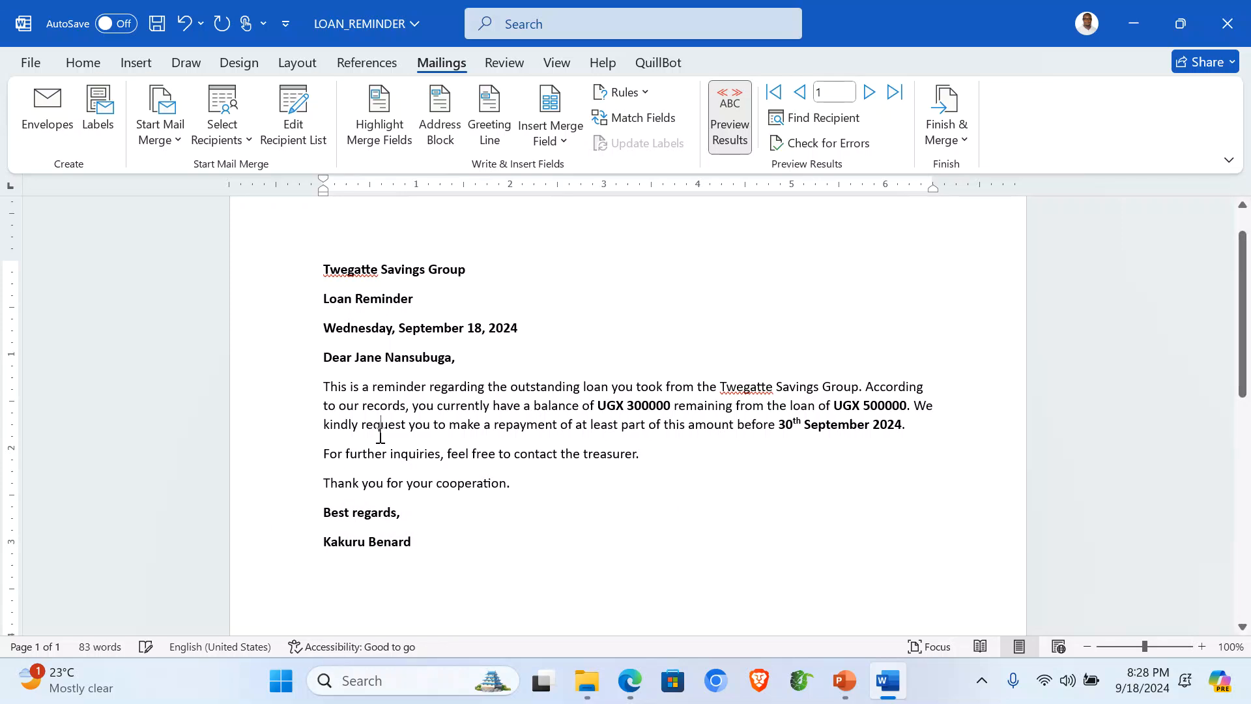
Step: Step through the recipient previews and return to the first member's letter
{"action": "left_click", "coordinate": [869, 92]}
{"action": "left_click", "coordinate": [869, 92]}
{"action": "left_click", "coordinate": [869, 92]}
{"action": "left_click", "coordinate": [869, 92]}
{"action": "left_click", "coordinate": [800, 92]}
{"action": "left_click", "coordinate": [800, 92]}
{"action": "left_click", "coordinate": [800, 92]}
{"action": "left_click", "coordinate": [800, 92]}
{"action": "scroll", "coordinate": [443, 428], "scroll_direction": "up", "scroll_amount": 1}
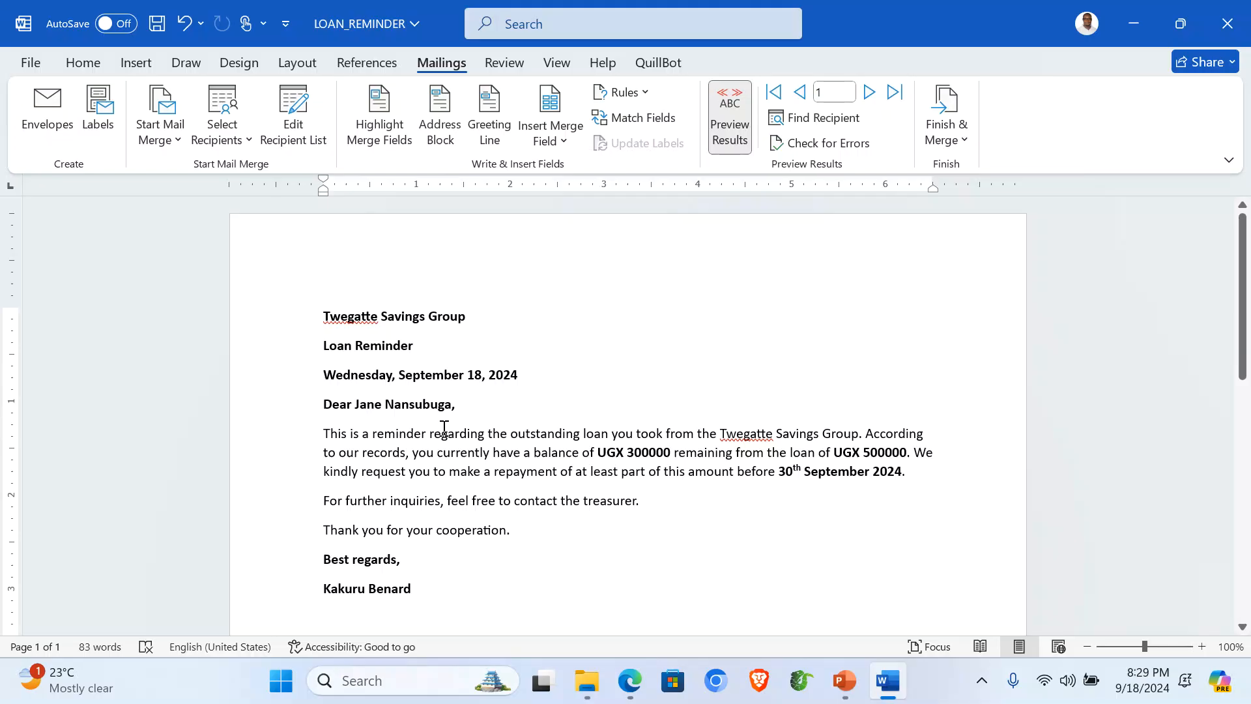
{"action": "key", "text": "ctrl+a"}
Step: Set the whole letter in 14 pt Times New Roman with justified paragraphs
{"action": "left_click", "coordinate": [83, 62]}
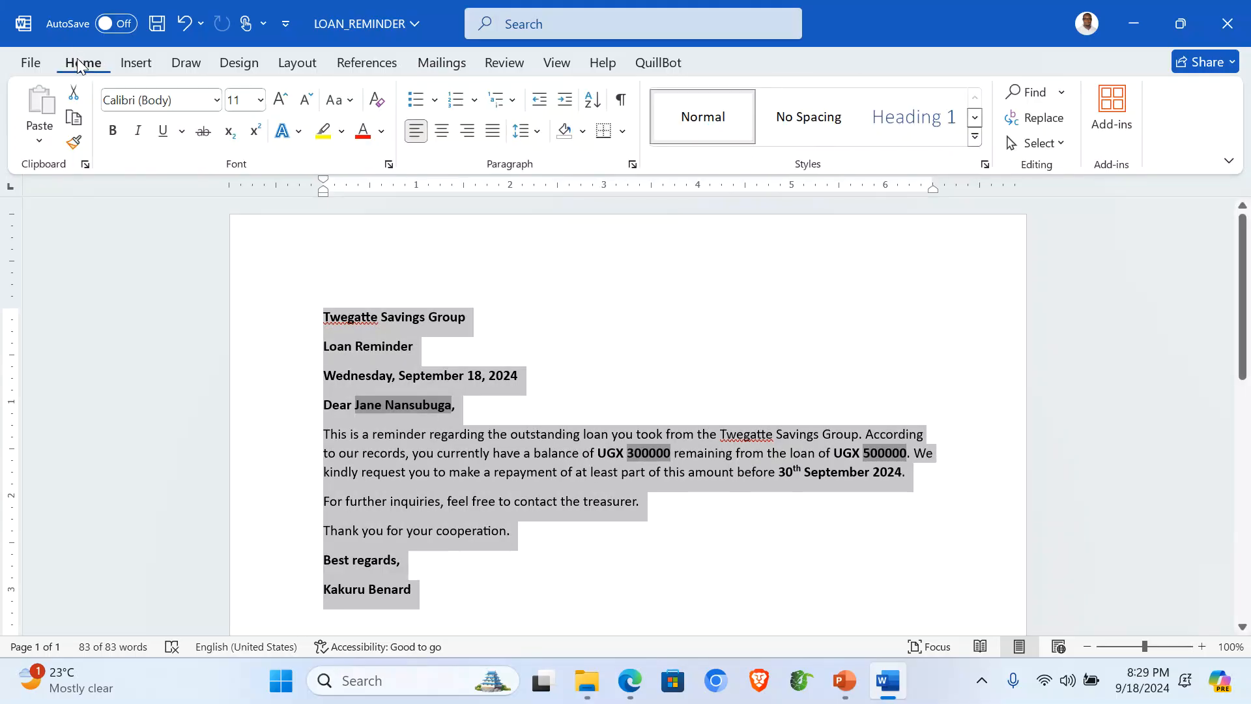
{"action": "left_click", "coordinate": [216, 100]}
{"action": "left_click", "coordinate": [195, 240]}
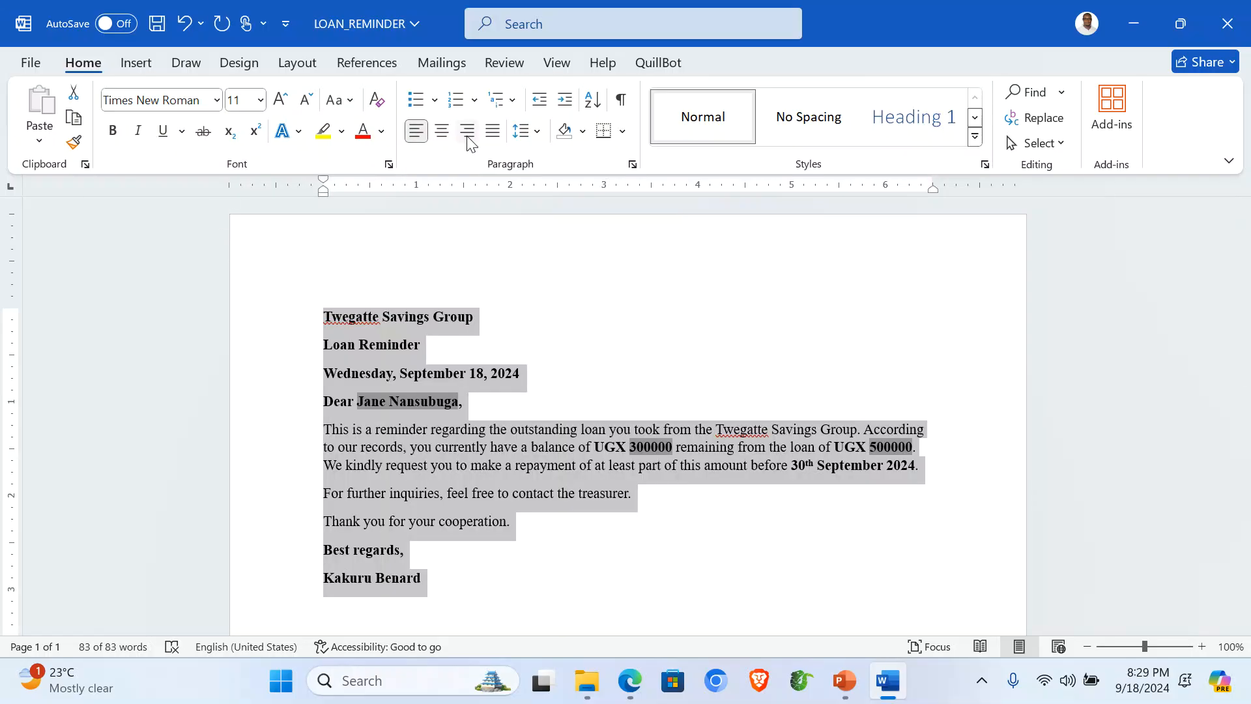
{"action": "left_click", "coordinate": [260, 99]}
{"action": "left_click", "coordinate": [242, 243]}
{"action": "left_click", "coordinate": [492, 132]}
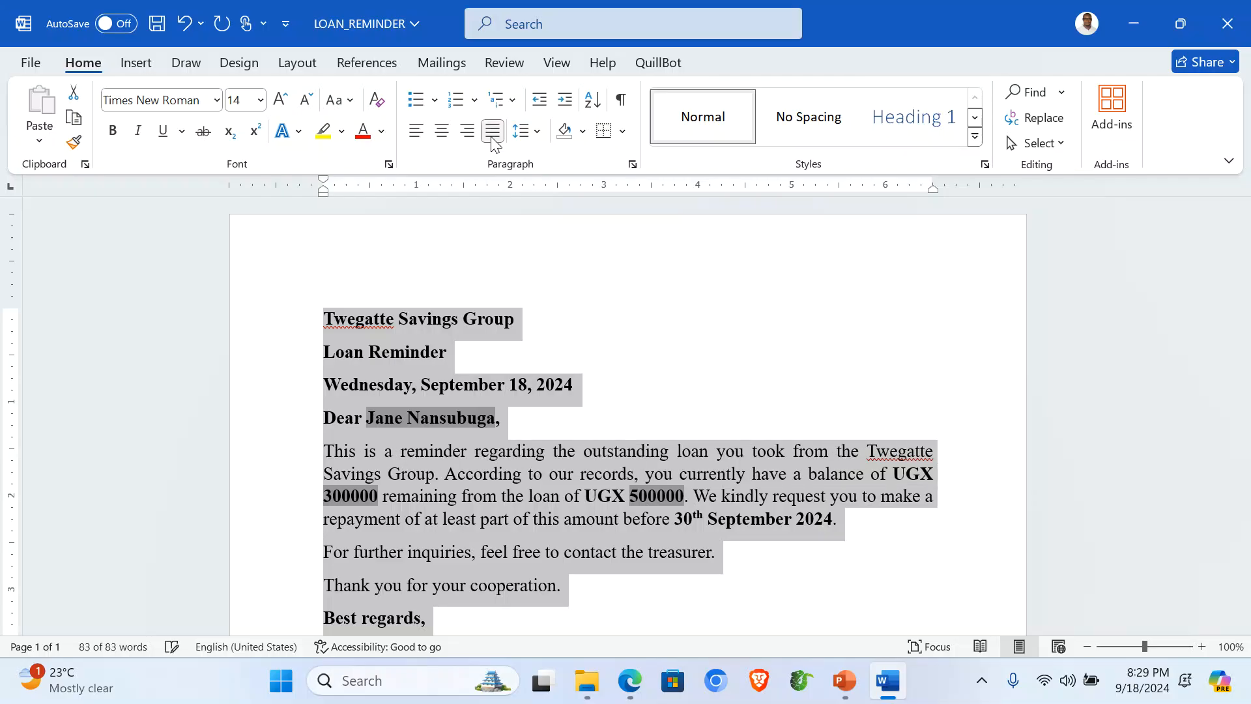
{"action": "left_click", "coordinate": [613, 456]}
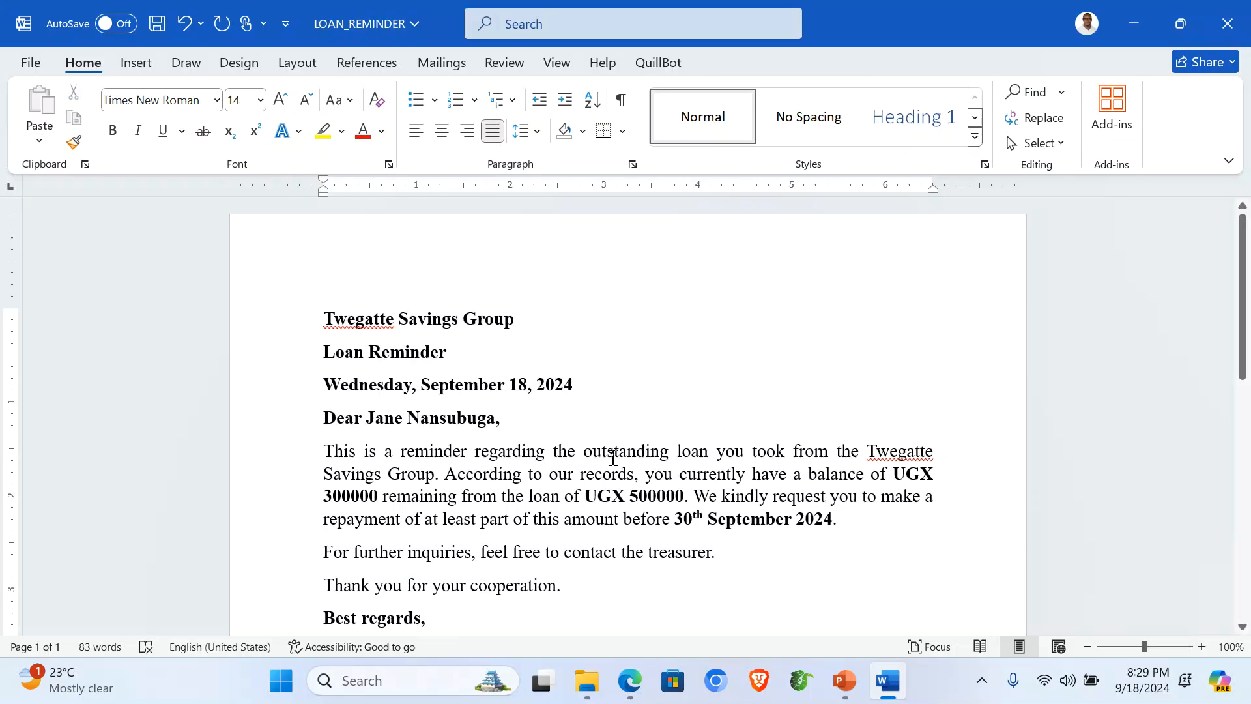
{"action": "scroll", "coordinate": [700, 427], "scroll_direction": "down", "scroll_amount": 3}
{"action": "scroll", "coordinate": [696, 433], "scroll_direction": "up", "scroll_amount": 2}
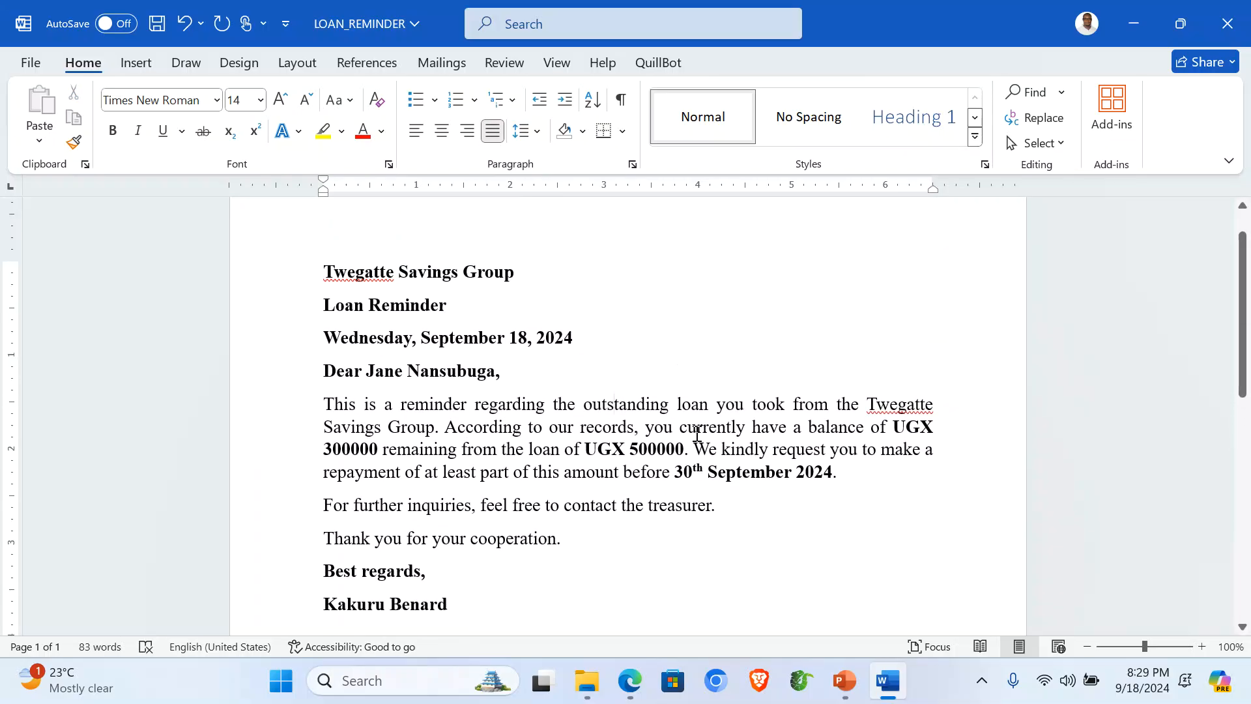
{"action": "scroll", "coordinate": [379, 321], "scroll_direction": "up", "scroll_amount": 1}
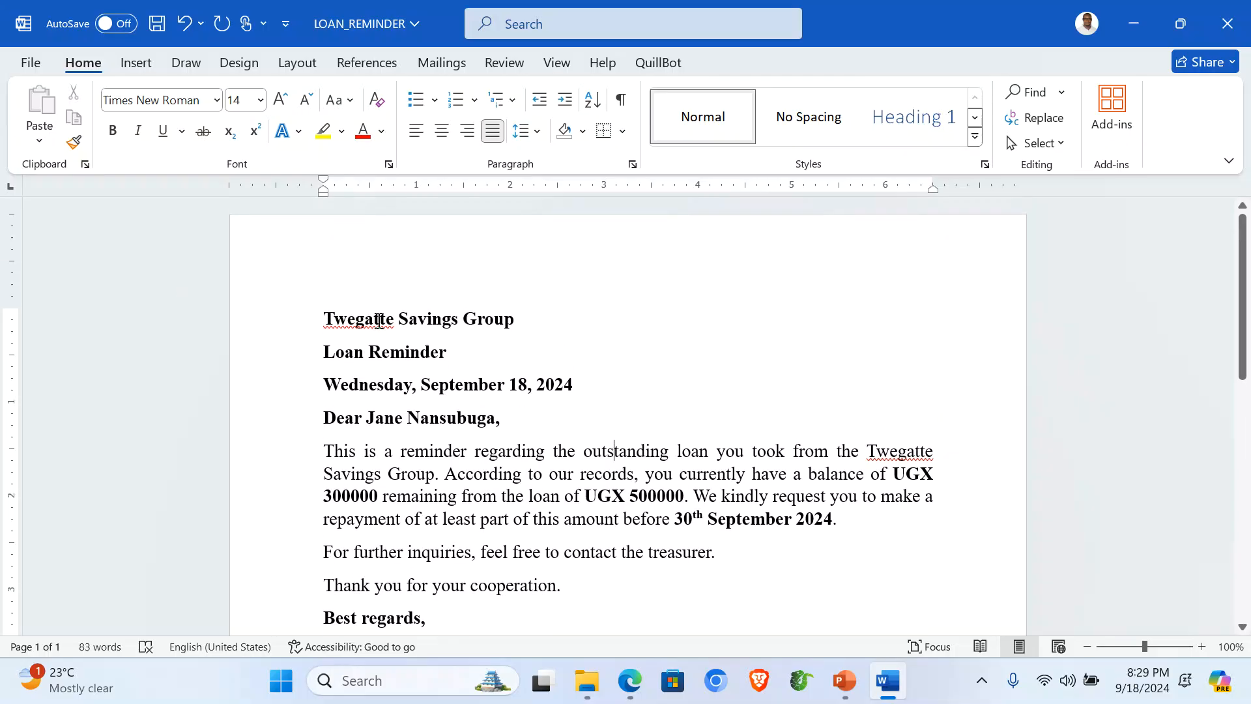
{"action": "left_click_drag", "start_coordinate": [281, 326], "coordinate": [290, 355]}
{"action": "key", "text": "ctrl+c"}
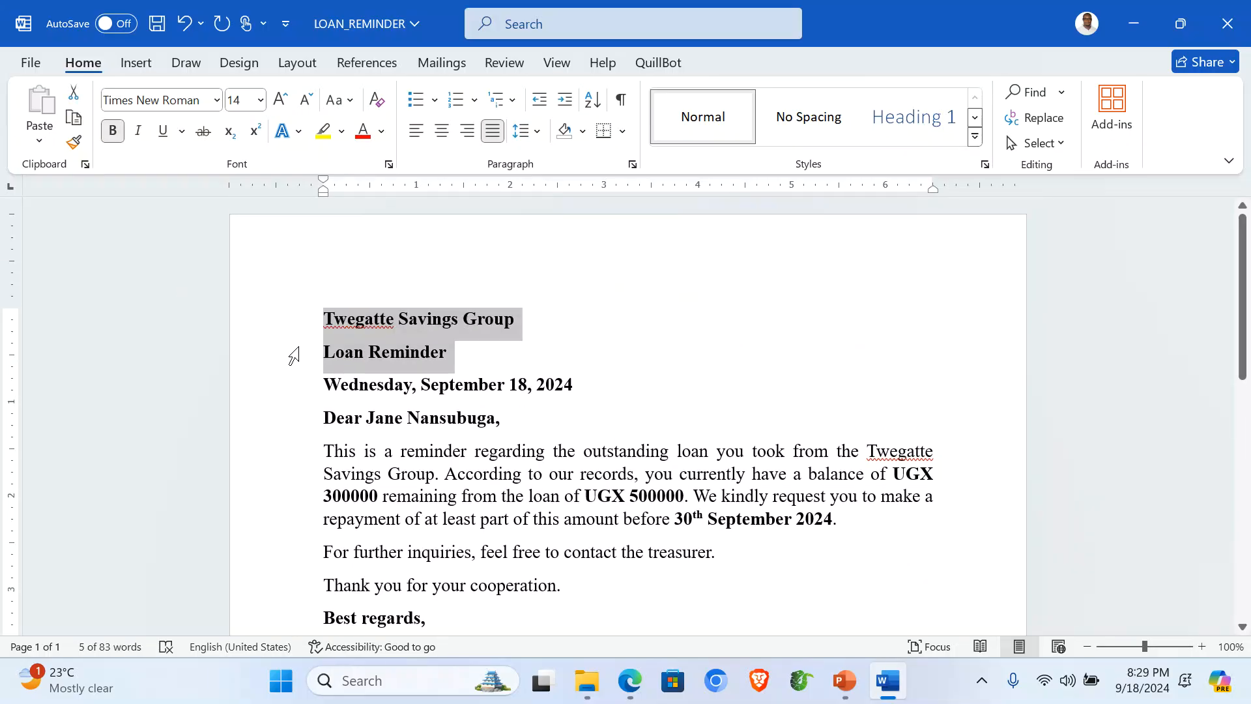
Step: Move the Twegatte Savings Group and Loan Reminder lines into the page header, centred
{"action": "key", "text": "Delete"}
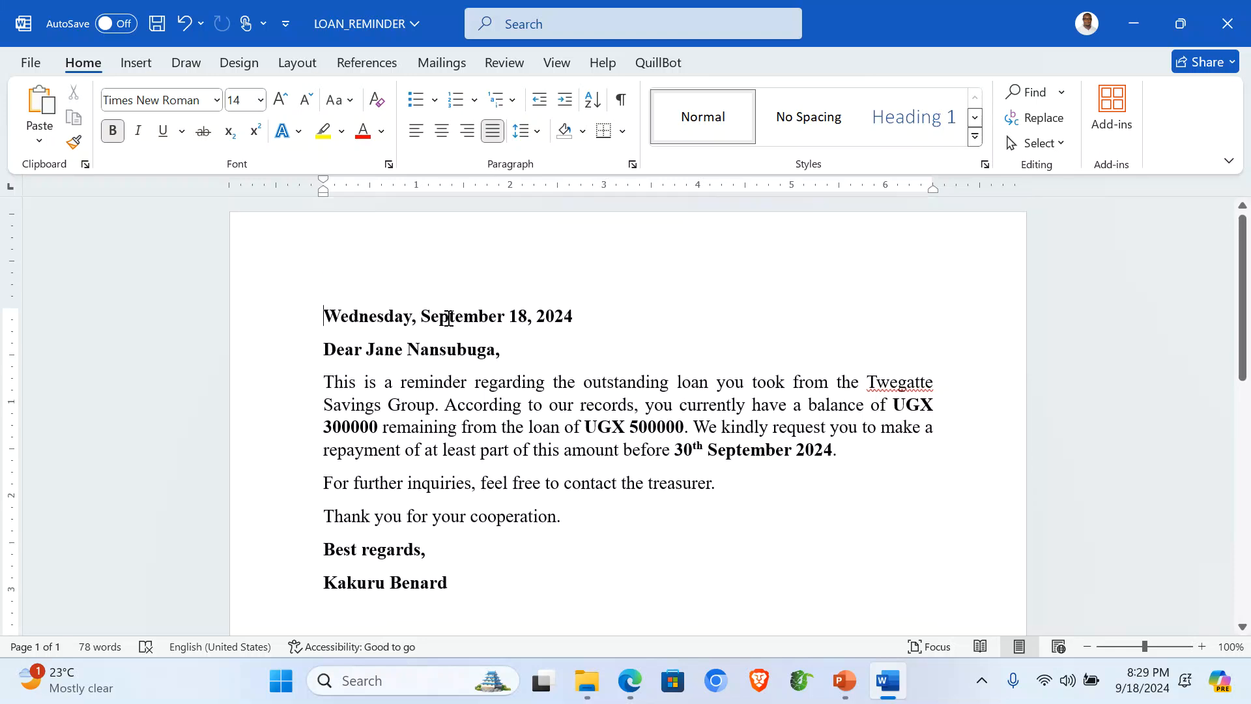
{"action": "double_click", "coordinate": [463, 263]}
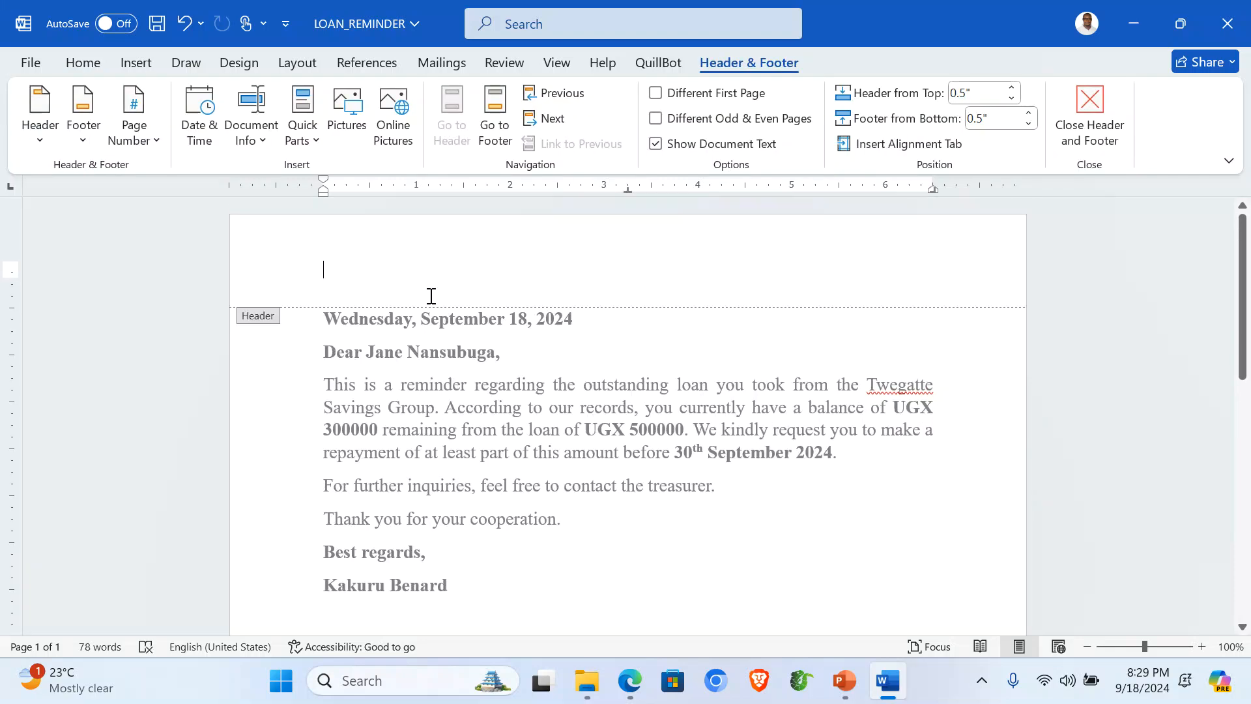
{"action": "key", "text": "ctrl+v"}
{"action": "key", "text": "Delete"}
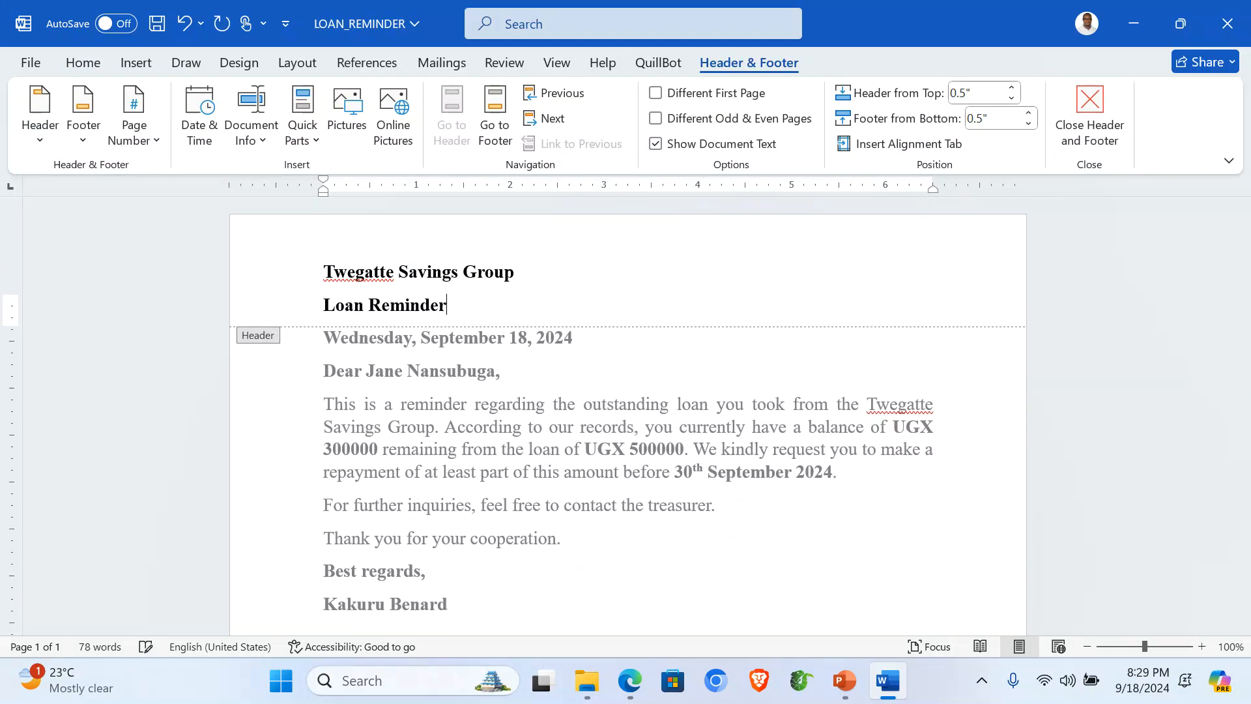
{"action": "left_click_drag", "start_coordinate": [283, 279], "coordinate": [293, 313]}
{"action": "left_click", "coordinate": [83, 63]}
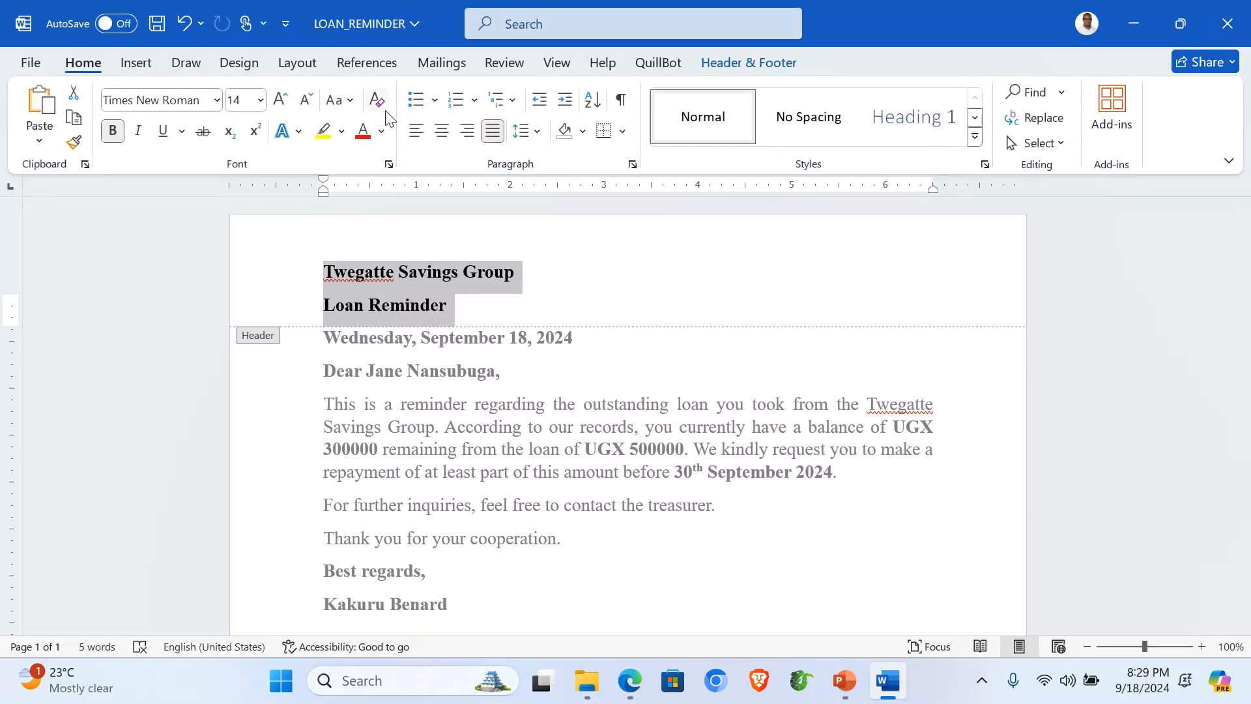
{"action": "left_click", "coordinate": [442, 131]}
Step: Enlarge both header lines to 18 pt, then make the group name 28 pt uppercase
{"action": "left_click", "coordinate": [283, 103]}
{"action": "left_click", "coordinate": [283, 103]}
{"action": "left_click", "coordinate": [253, 279]}
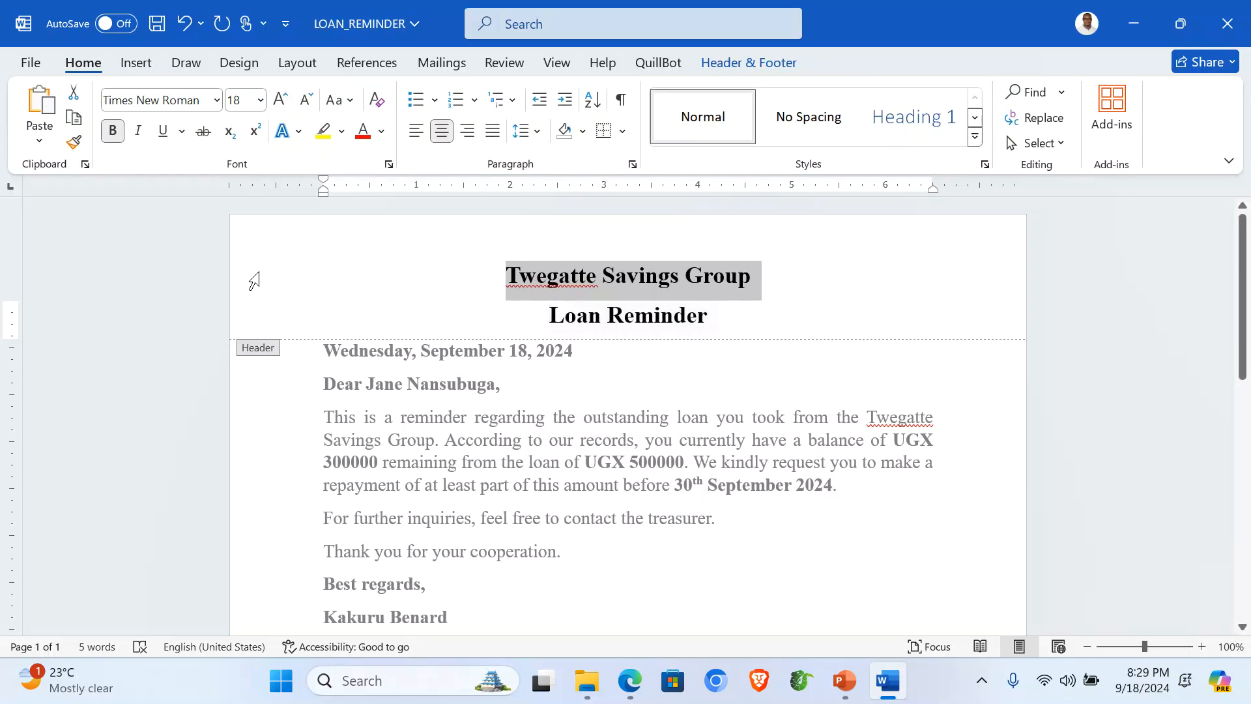
{"action": "left_click", "coordinate": [281, 101]}
{"action": "left_click", "coordinate": [281, 102]}
{"action": "left_click", "coordinate": [283, 103]}
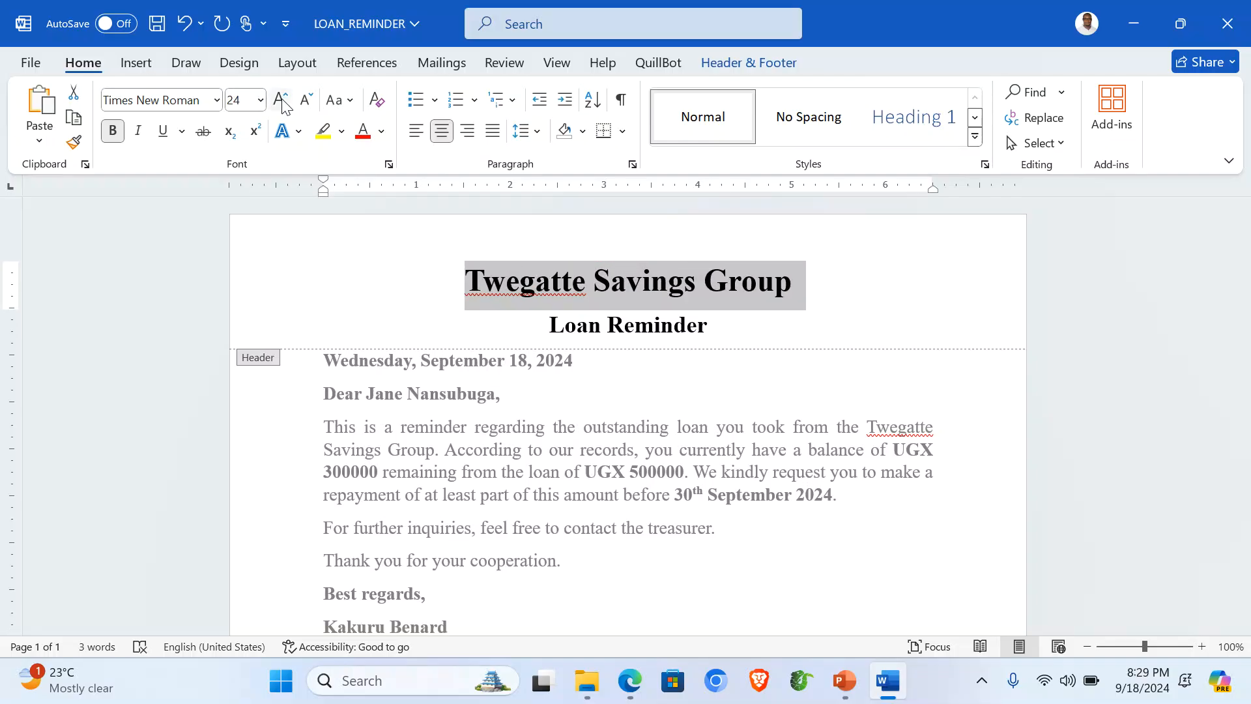
{"action": "left_click", "coordinate": [282, 103]}
{"action": "left_click", "coordinate": [283, 102]}
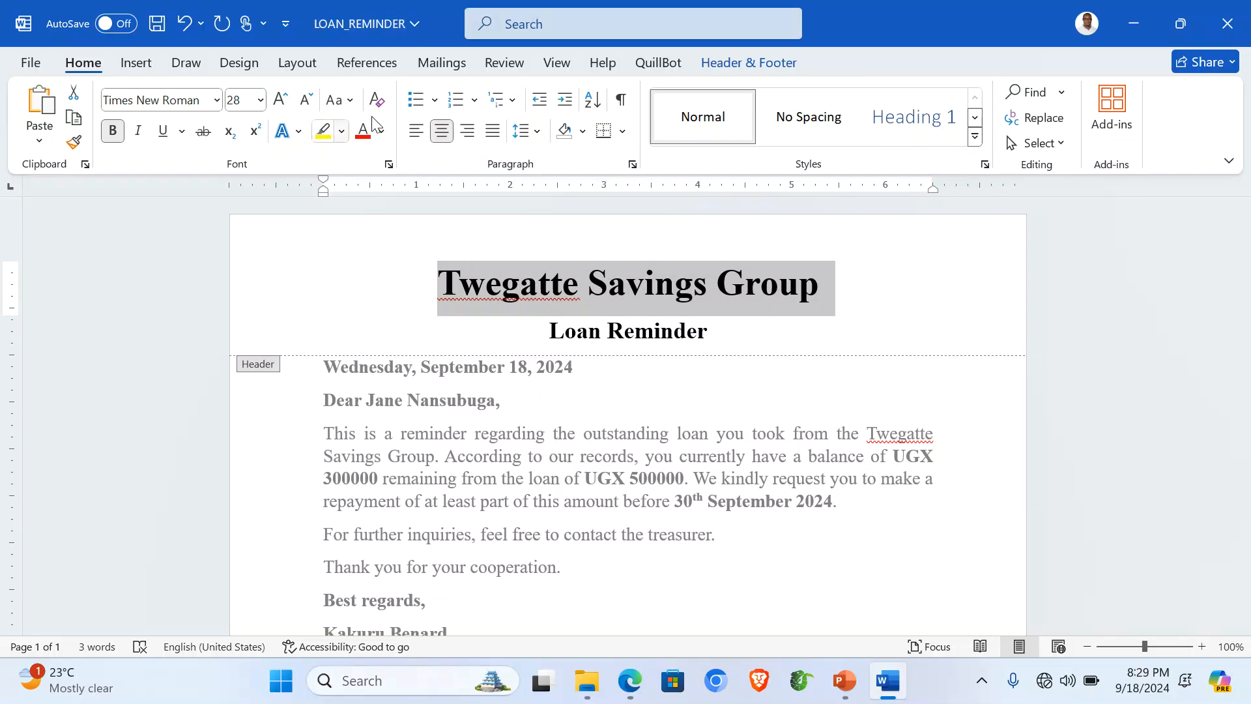
{"action": "left_click", "coordinate": [355, 103]}
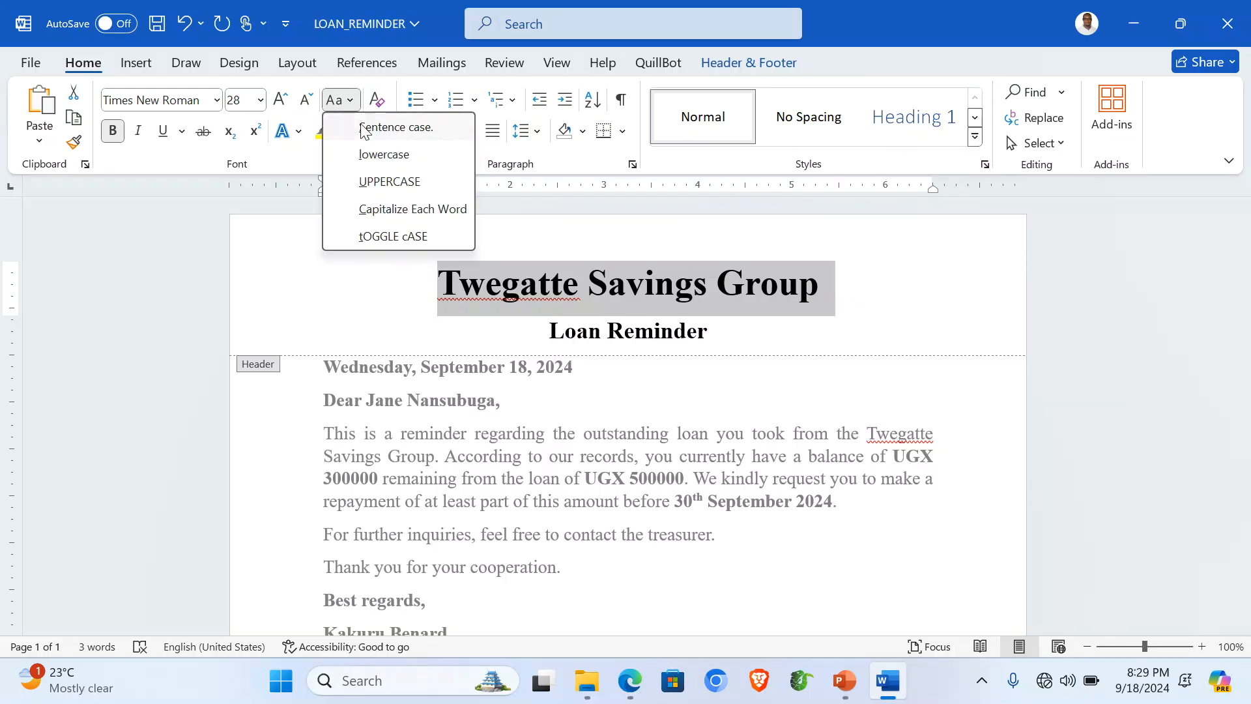
{"action": "left_click", "coordinate": [393, 185]}
{"action": "left_click", "coordinate": [401, 320]}
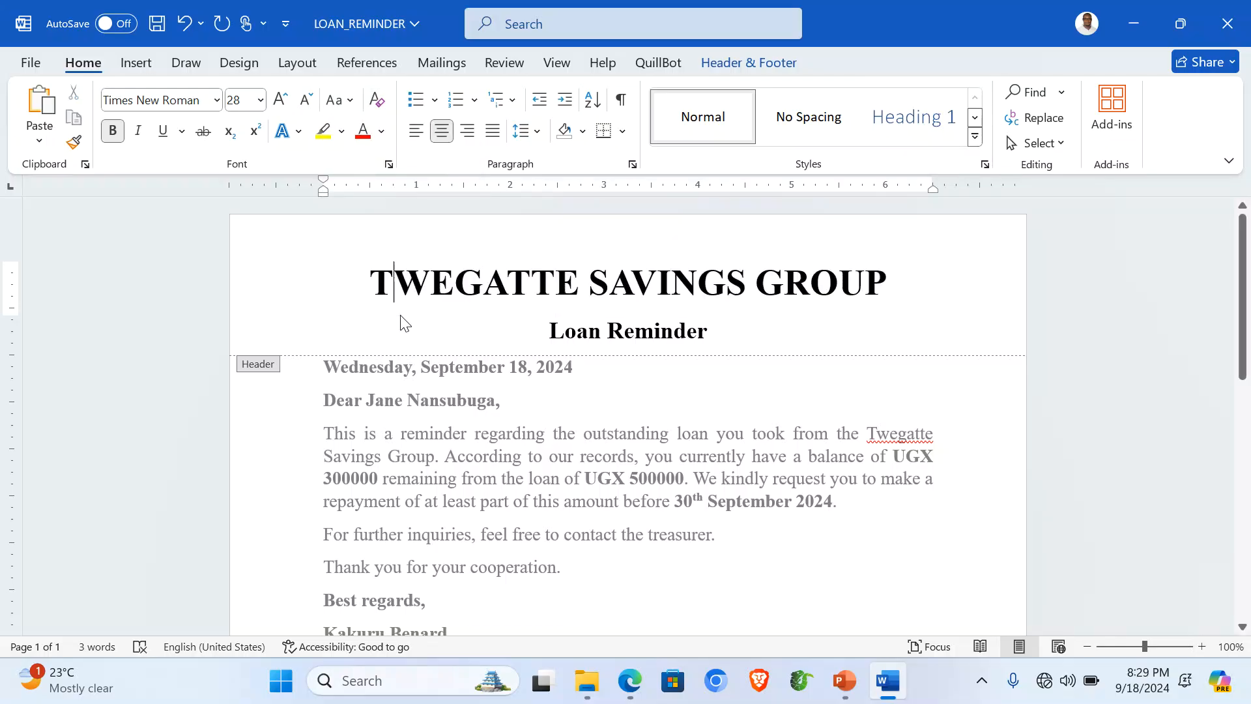
Step: Insert the Twegatte logo picture from the Desktop ITEM 1 folder into the header
{"action": "left_click", "coordinate": [136, 62]}
{"action": "left_click", "coordinate": [214, 130]}
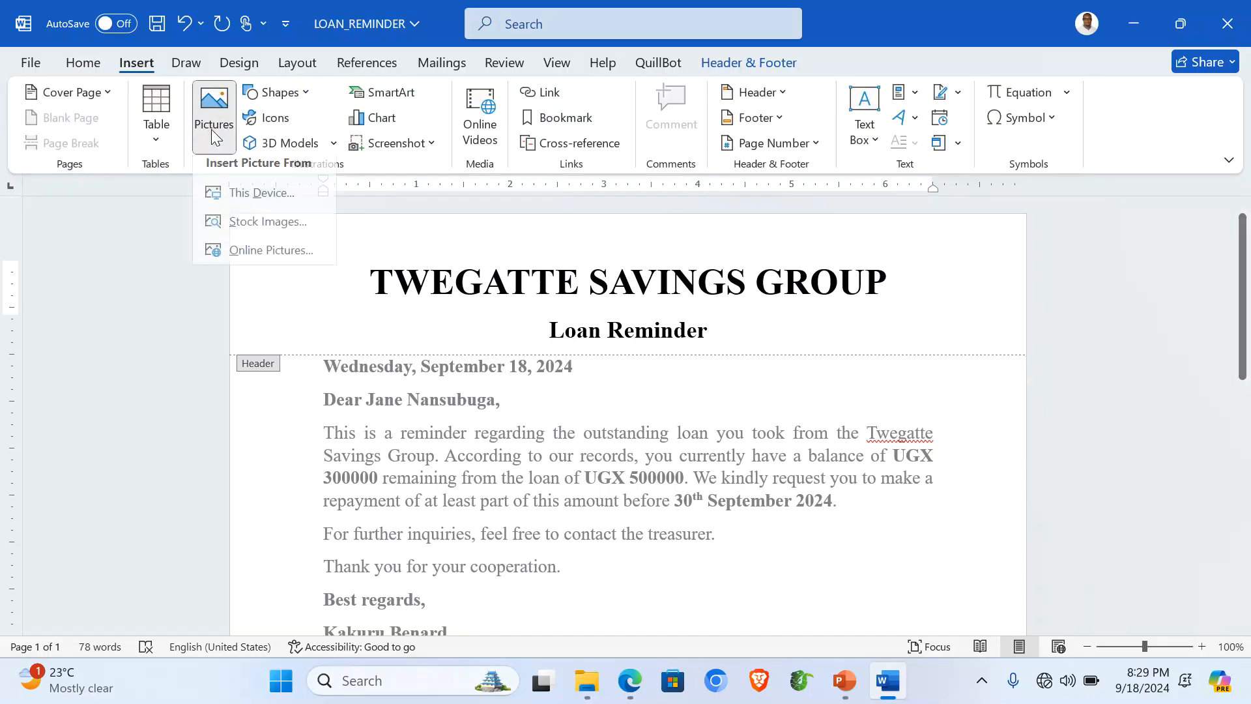
{"action": "left_click", "coordinate": [245, 192]}
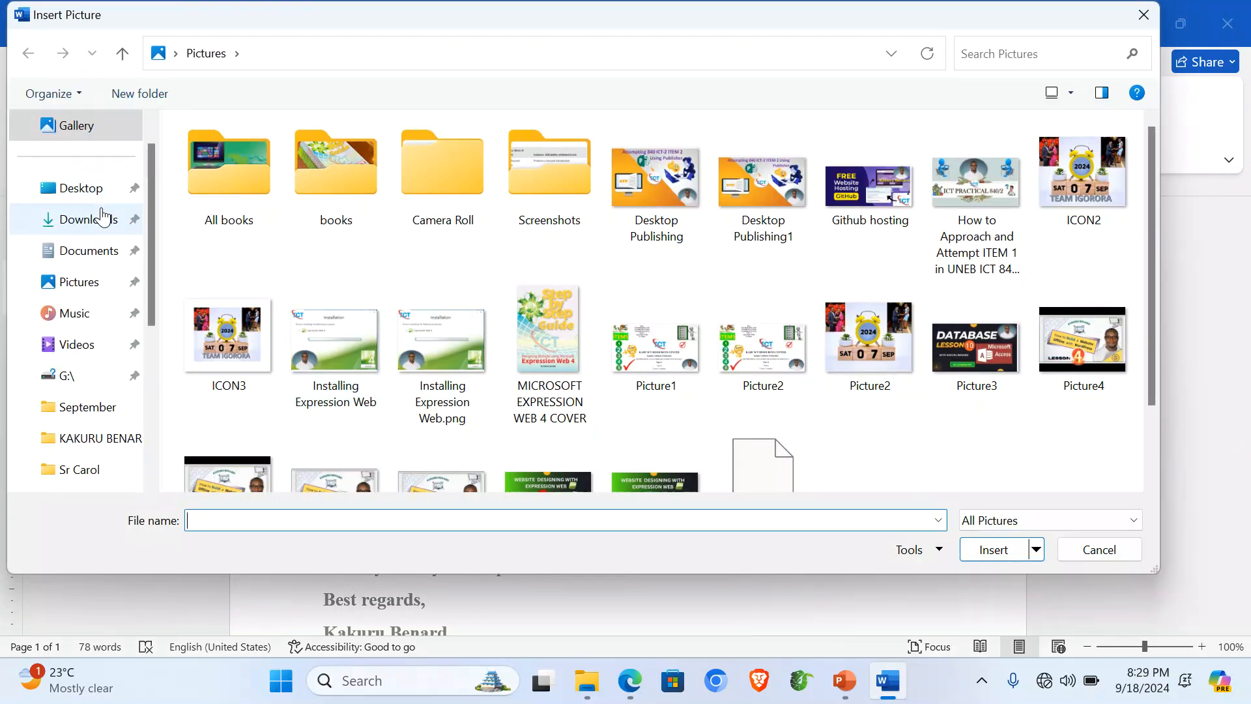
{"action": "left_click", "coordinate": [97, 192]}
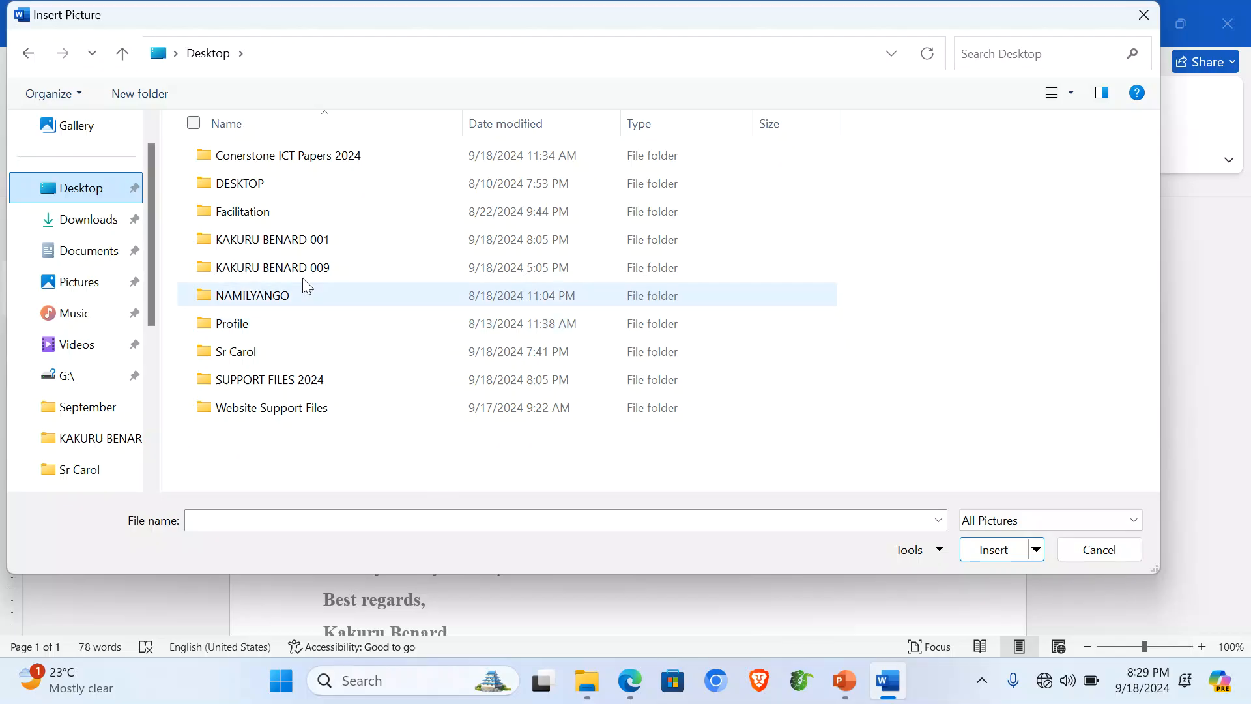
{"action": "double_click", "coordinate": [280, 246]}
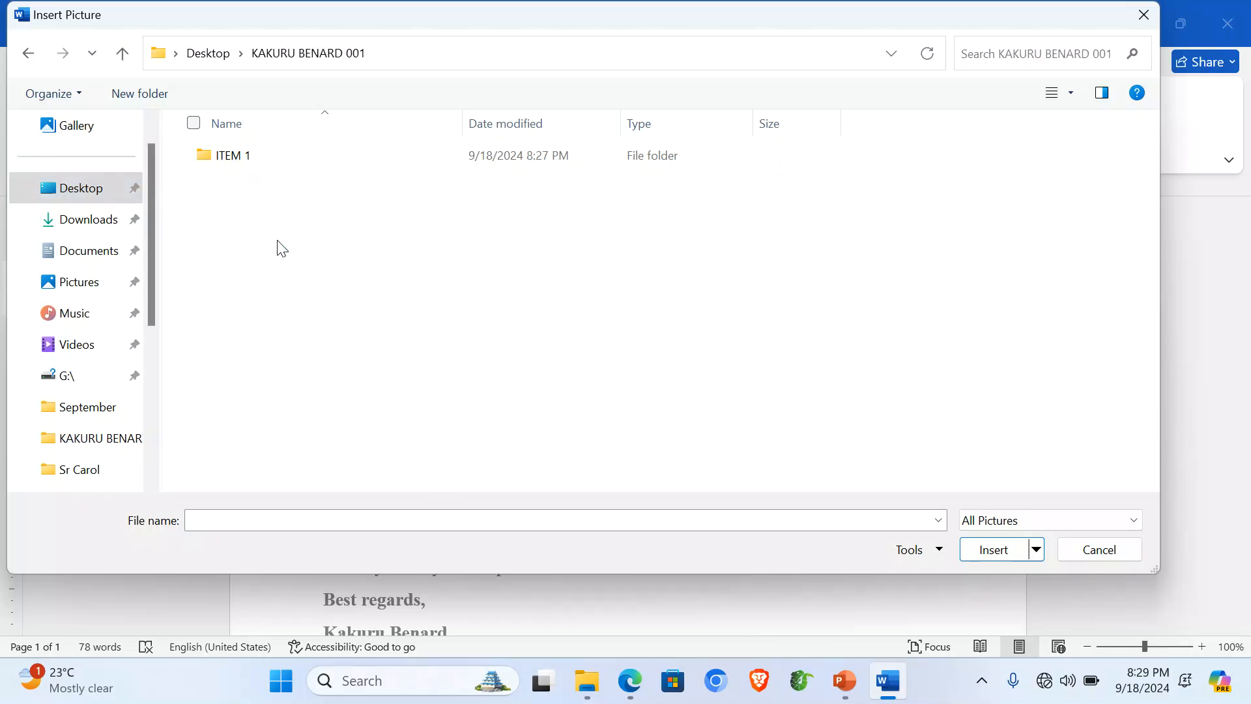
{"action": "double_click", "coordinate": [243, 165]}
{"action": "left_click", "coordinate": [218, 171]}
{"action": "double_click", "coordinate": [217, 166]}
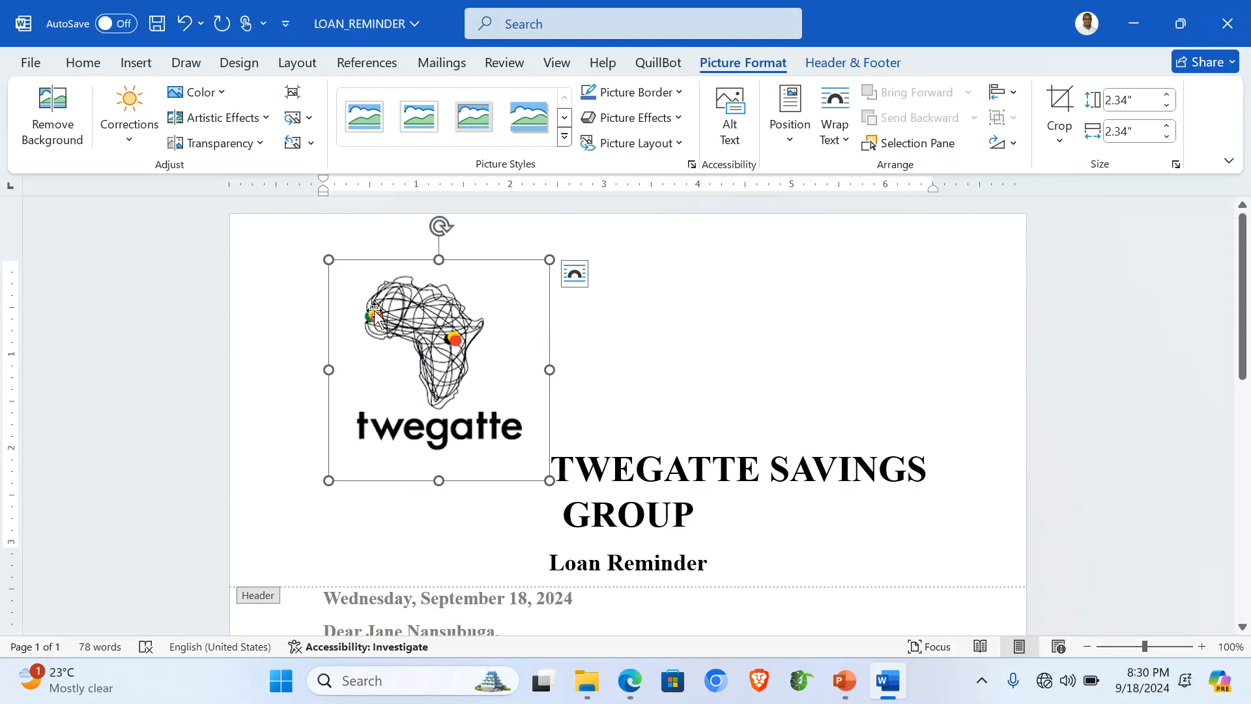
Step: Shrink the logo, set it in front of text, and move it left of the title
{"action": "left_click_drag", "start_coordinate": [327, 258], "coordinate": [472, 388]}
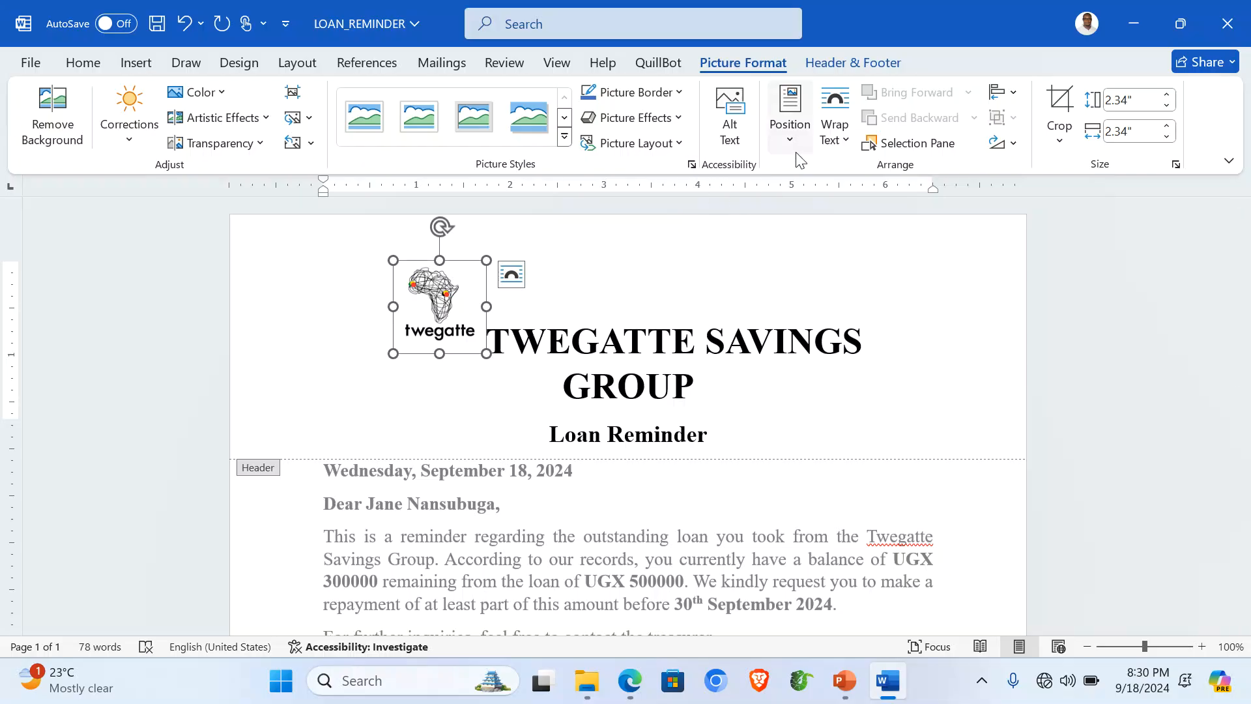
{"action": "left_click", "coordinate": [842, 139]}
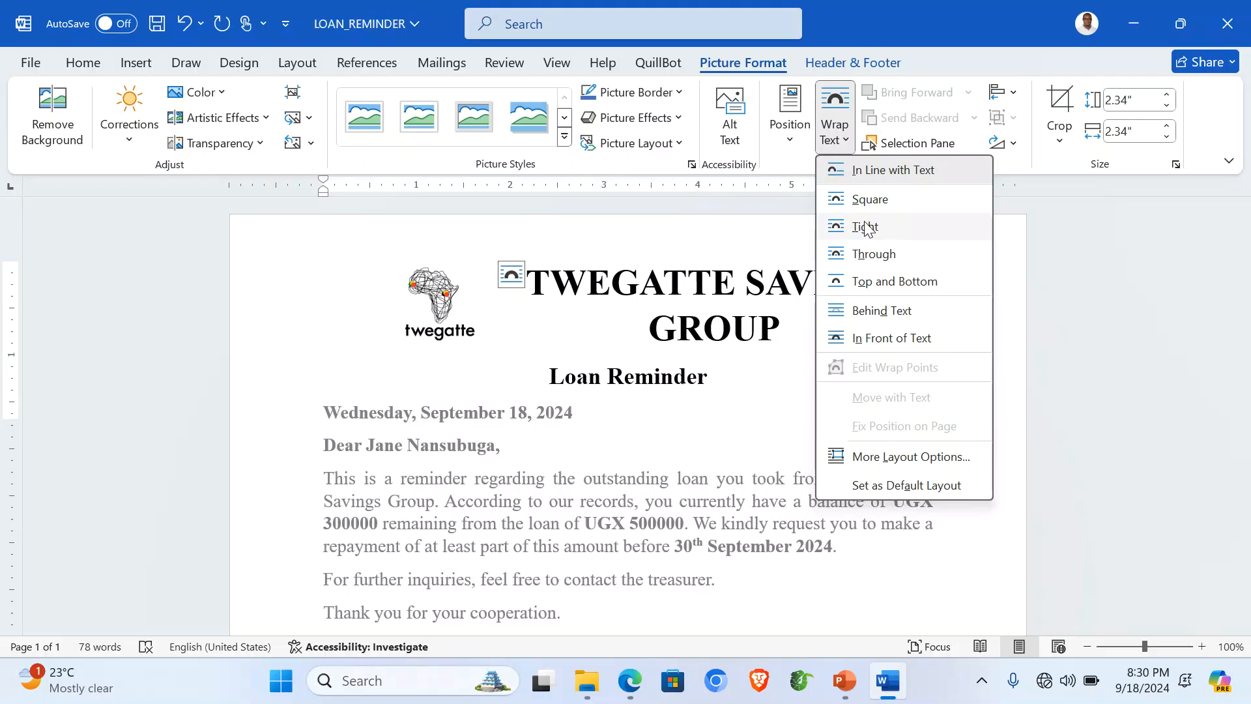
{"action": "left_click", "coordinate": [865, 226]}
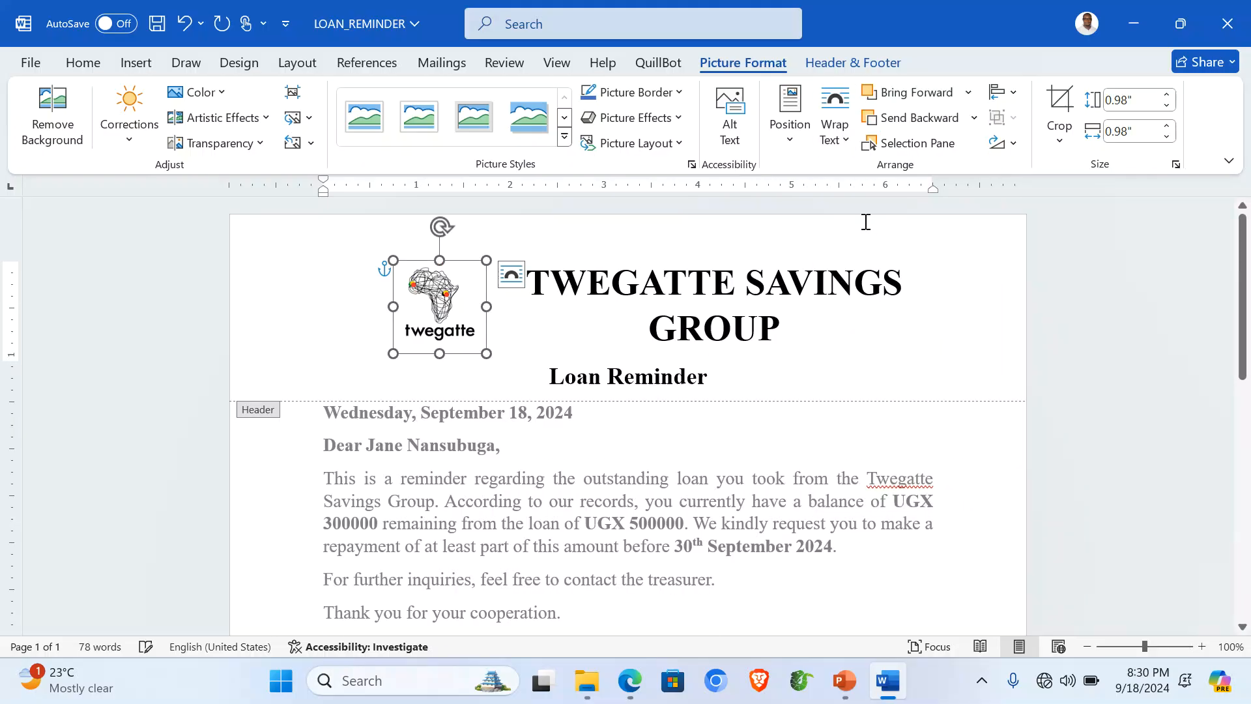
{"action": "left_click_drag", "start_coordinate": [487, 352], "coordinate": [461, 320]}
{"action": "left_click", "coordinate": [834, 125]}
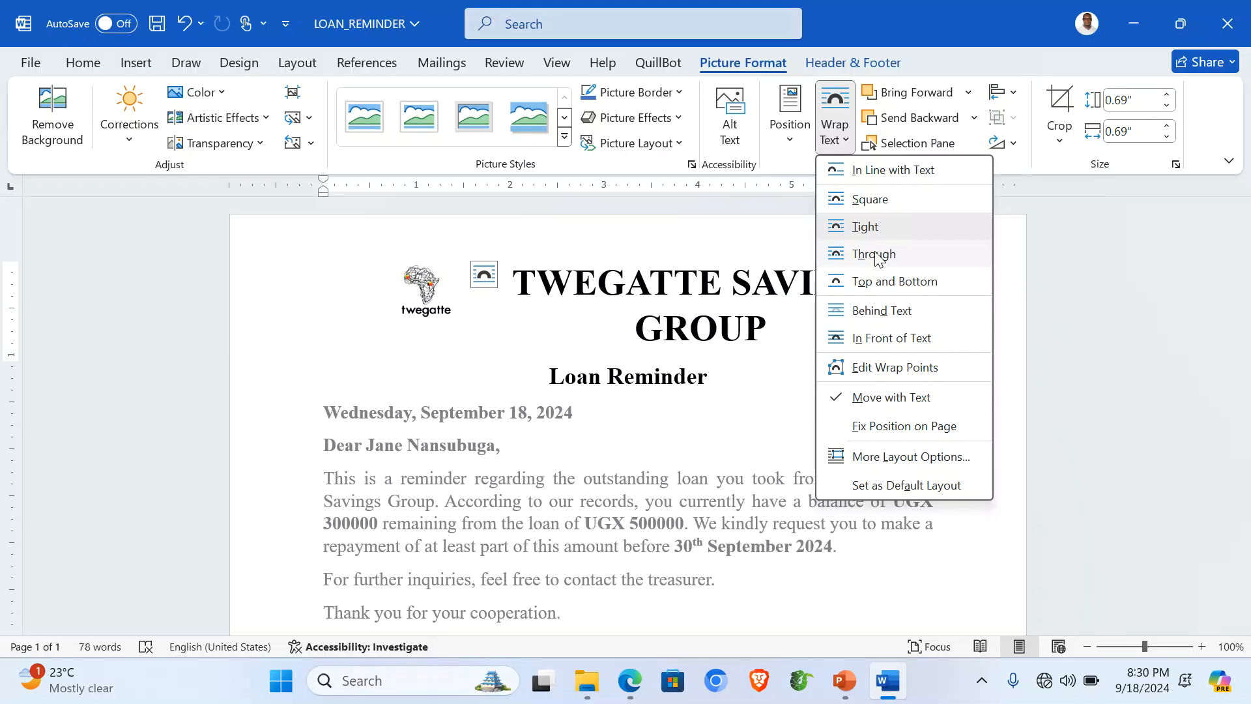
{"action": "left_click", "coordinate": [911, 339]}
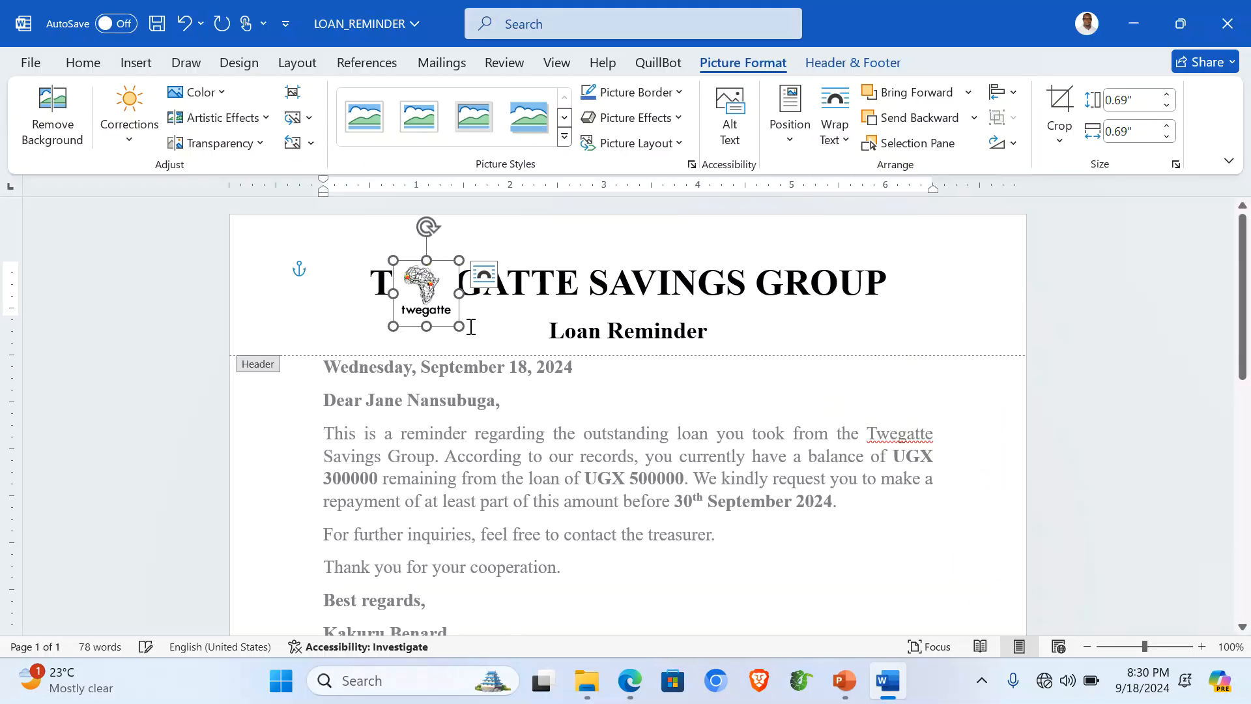
{"action": "left_click_drag", "start_coordinate": [447, 311], "coordinate": [336, 296]}
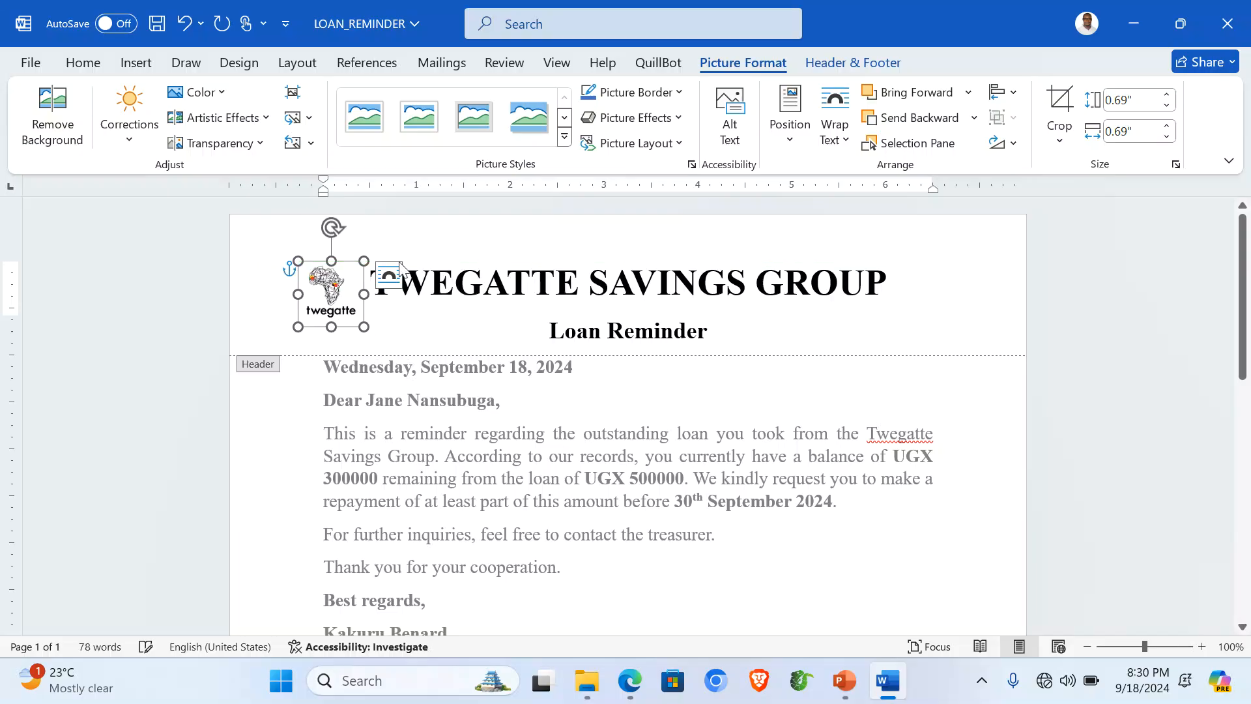
{"action": "left_click", "coordinate": [467, 245]}
Step: Enlarge the header logo slightly to about 0.74 inches square
{"action": "left_click", "coordinate": [354, 298]}
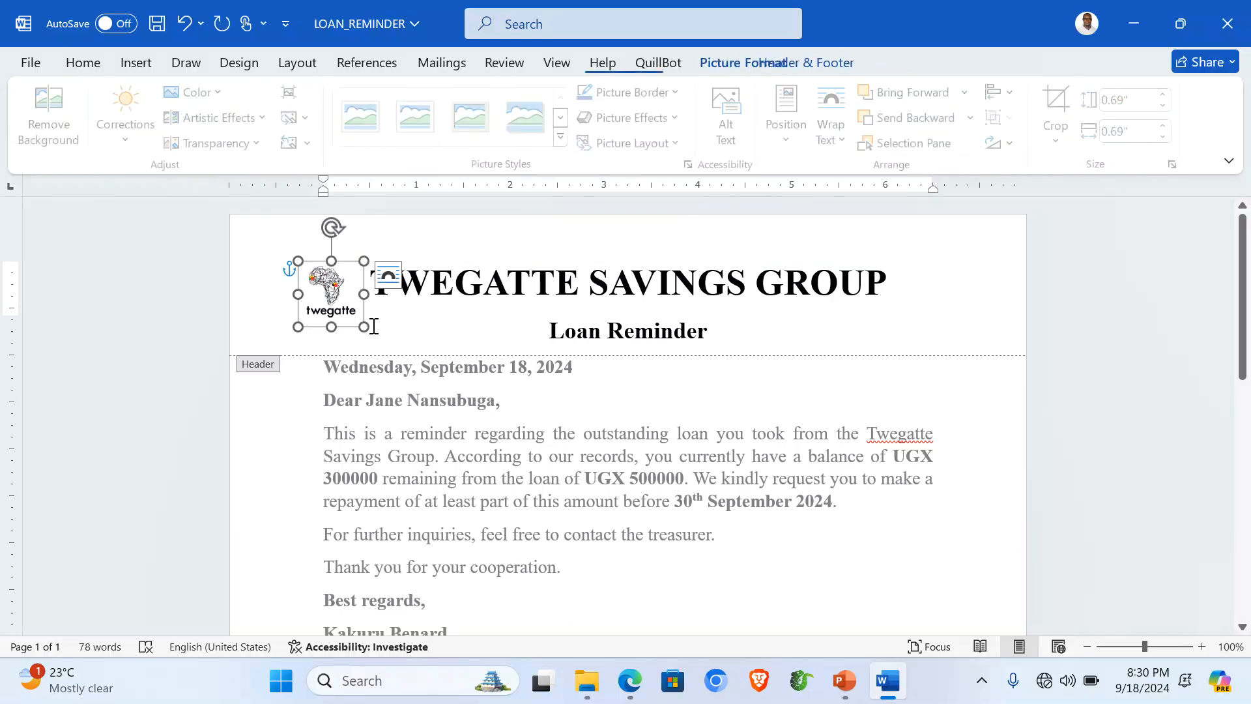
{"action": "mouse_move", "coordinate": [369, 331]}
{"action": "left_mouse_down"}
{"action": "mouse_move", "coordinate": [379, 340]}
{"action": "mouse_move", "coordinate": [367, 330]}
{"action": "left_mouse_up"}
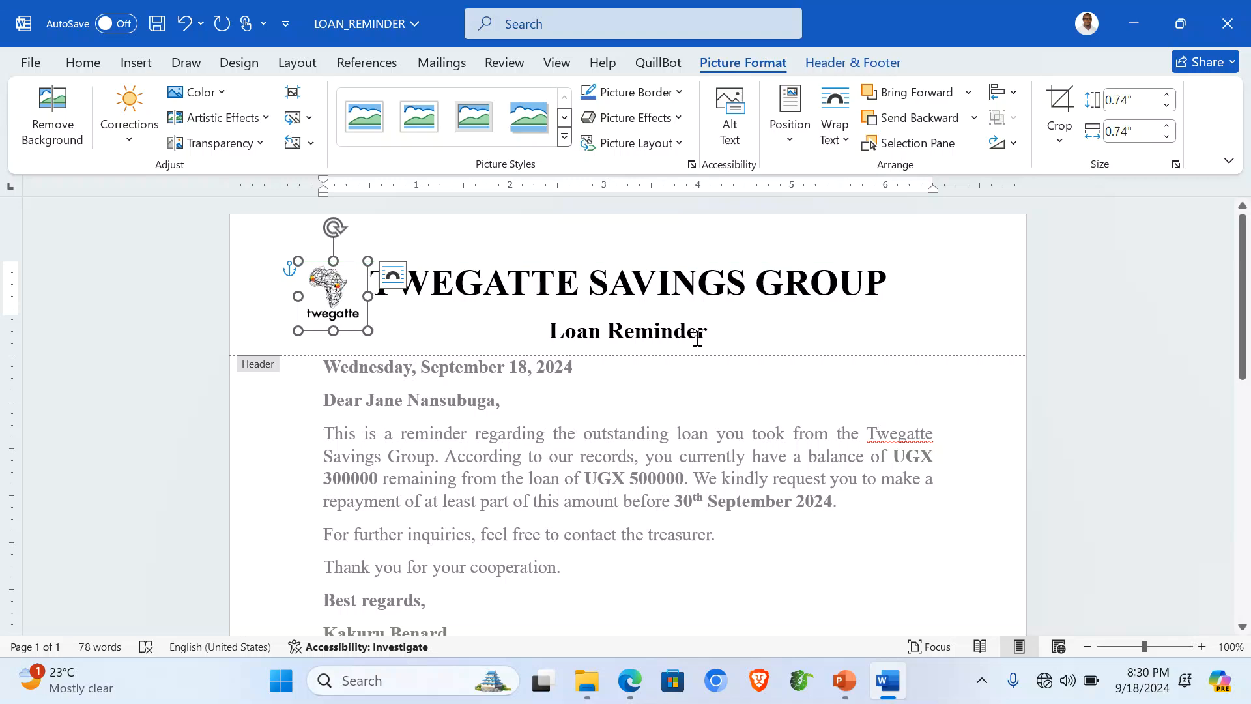
{"action": "left_click", "coordinate": [670, 281]}
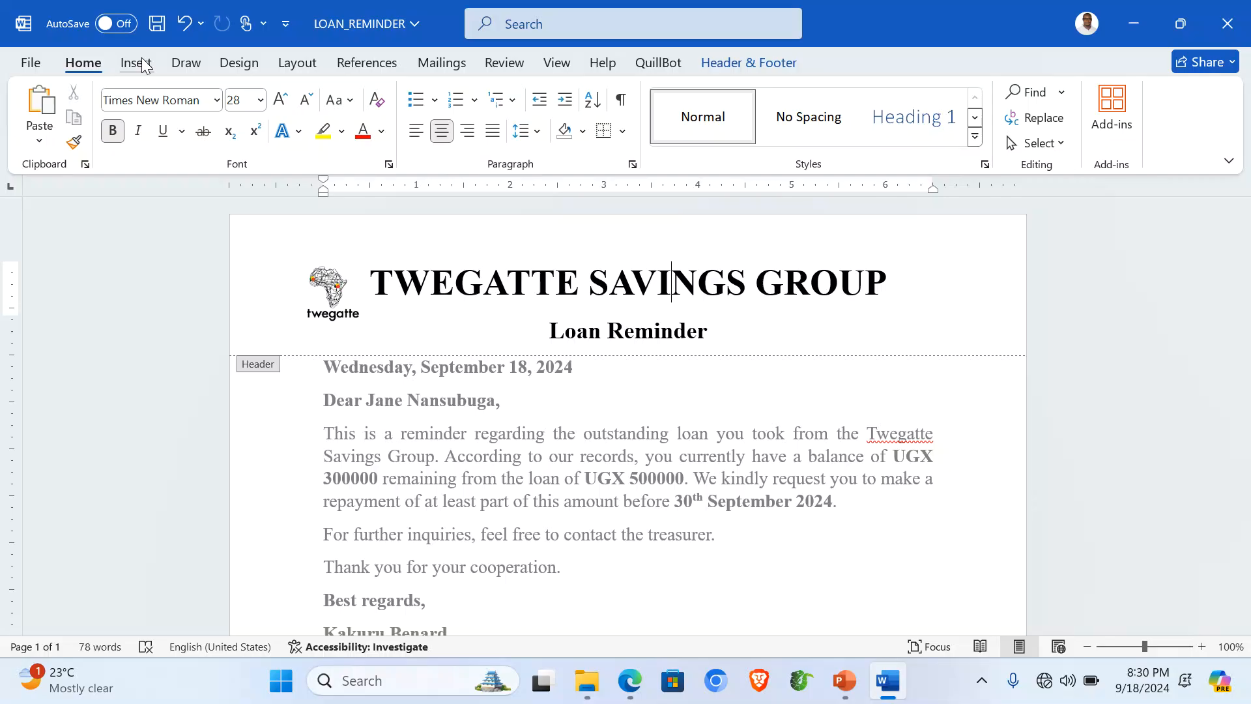
Step: Draw a straight horizontal line across the header under Loan Reminder
{"action": "left_click", "coordinate": [135, 62]}
{"action": "left_click", "coordinate": [280, 92]}
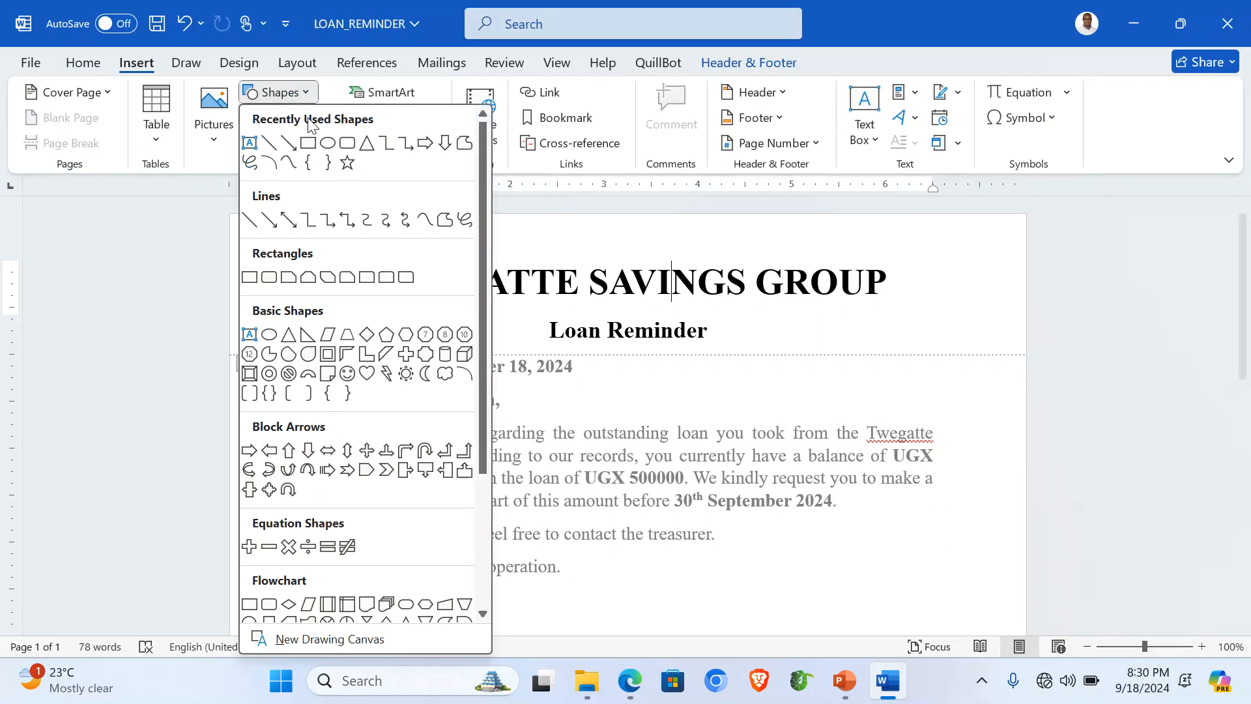
{"action": "left_click", "coordinate": [274, 148]}
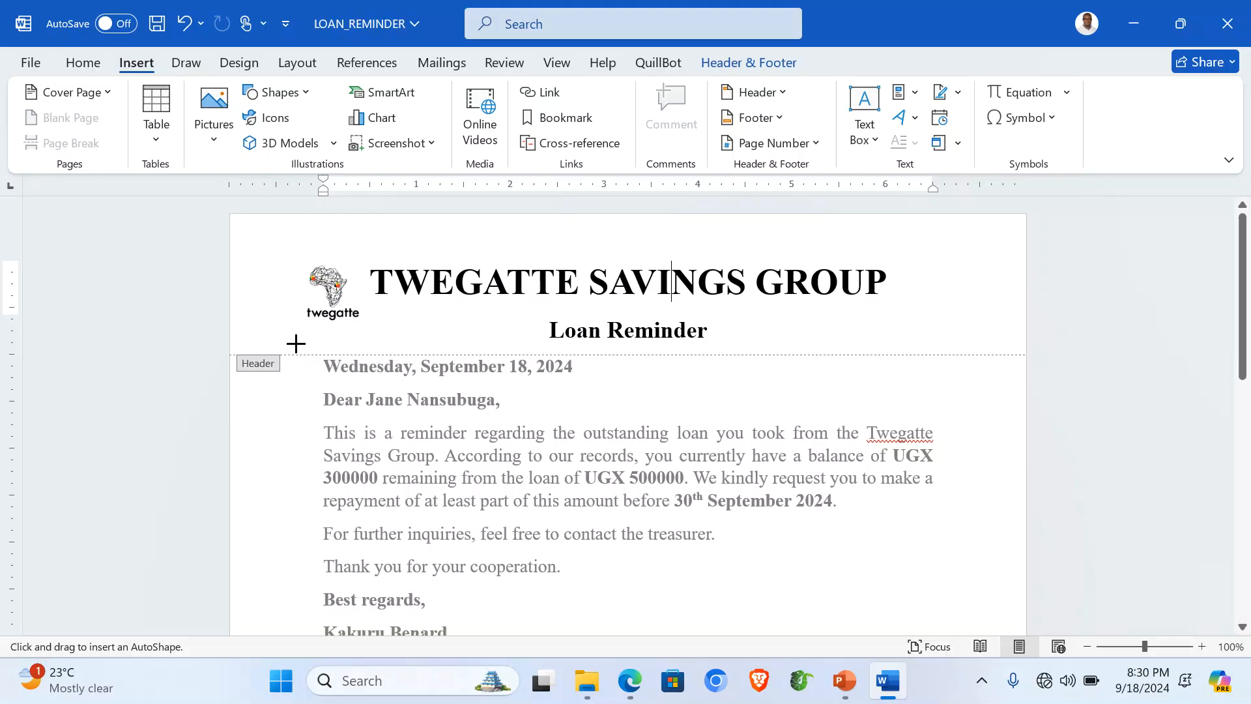
{"action": "left_click_drag", "start_coordinate": [297, 344], "coordinate": [989, 344]}
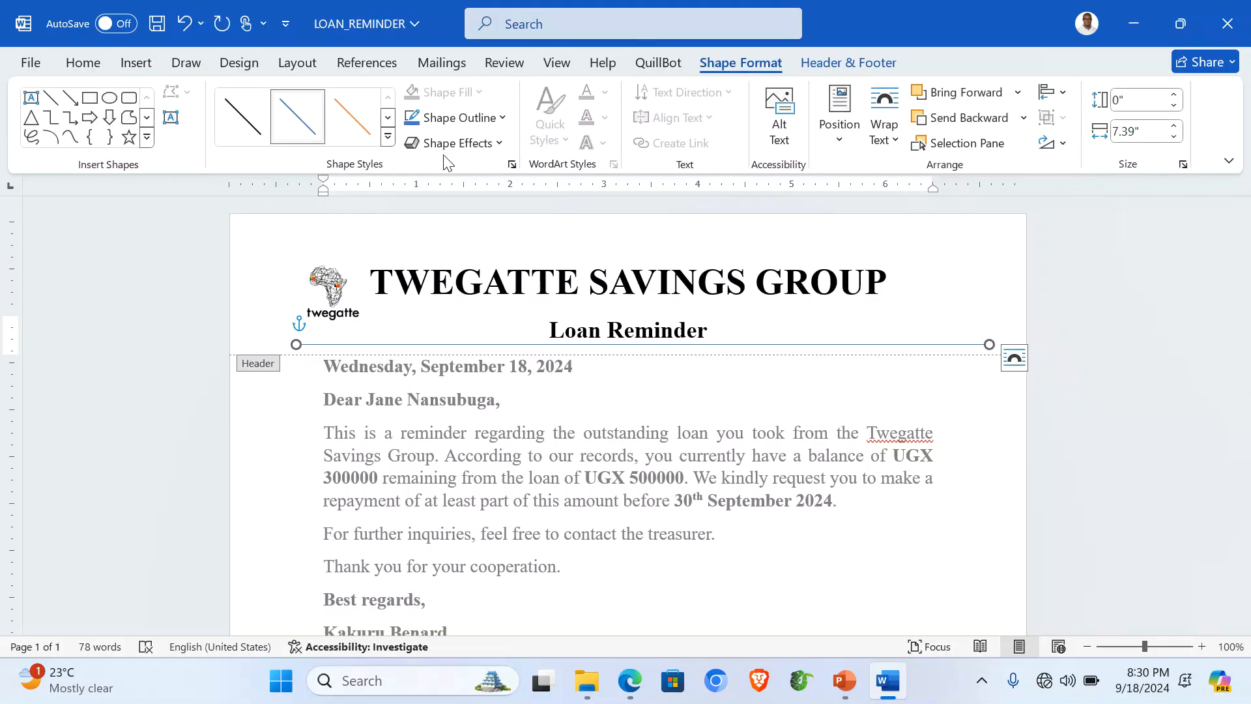
Step: Make the line red and 6 pt thick, then close header editing
{"action": "left_click", "coordinate": [502, 118]}
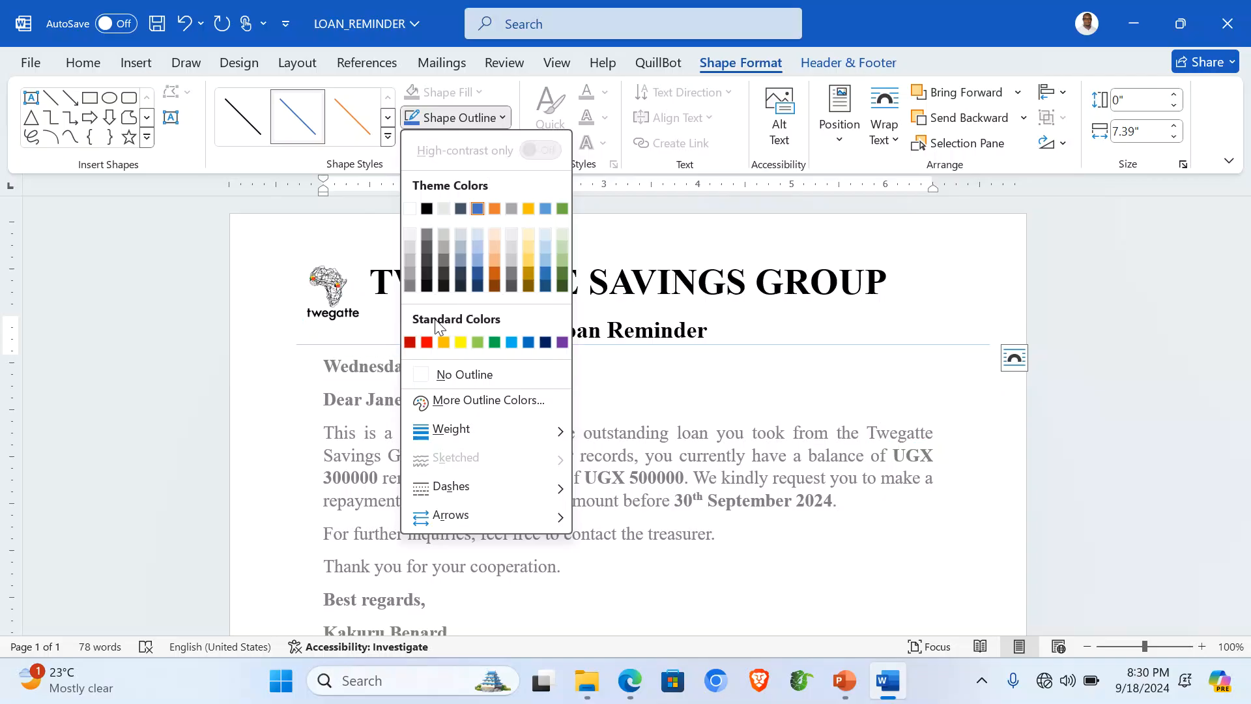
{"action": "left_click", "coordinate": [427, 342]}
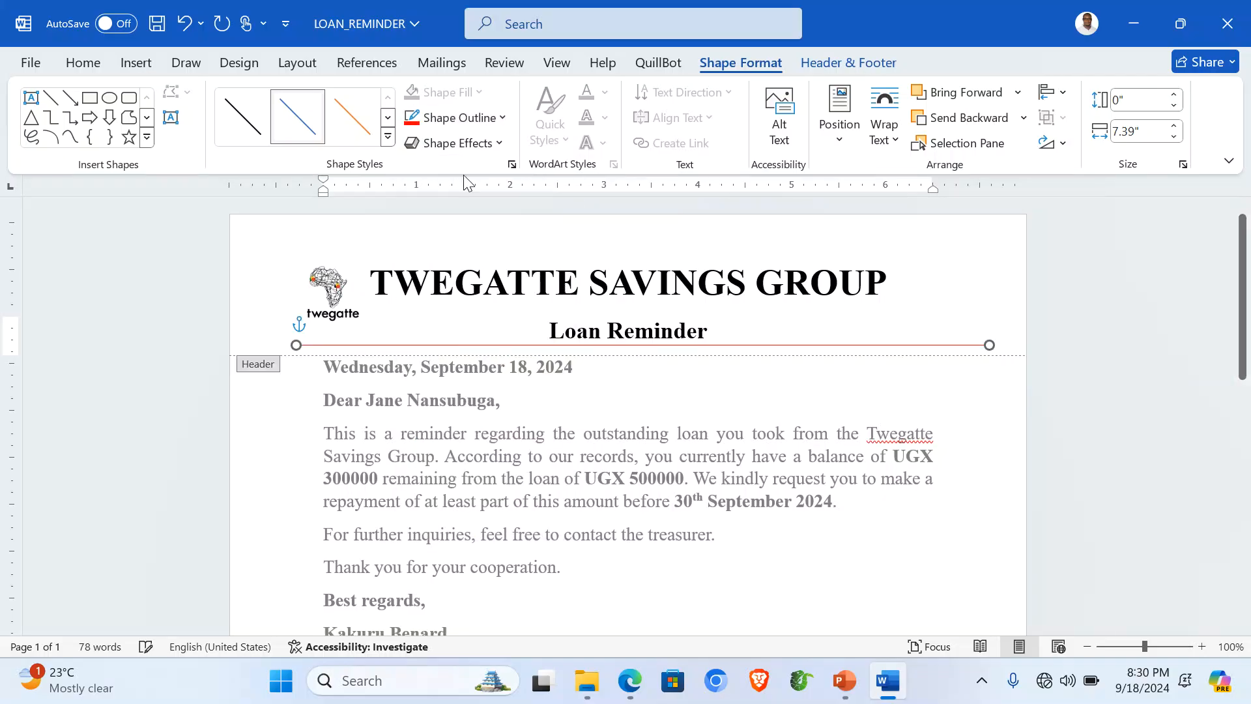
{"action": "left_click", "coordinate": [503, 118]}
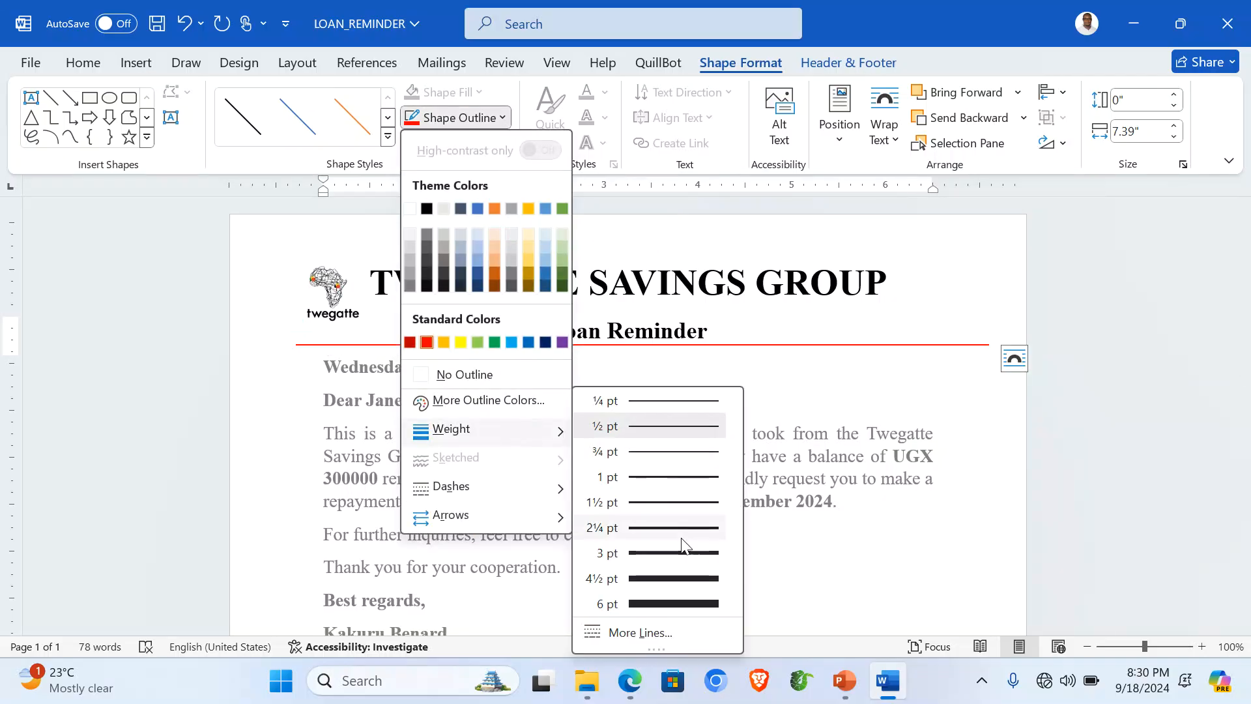
{"action": "left_click", "coordinate": [684, 605]}
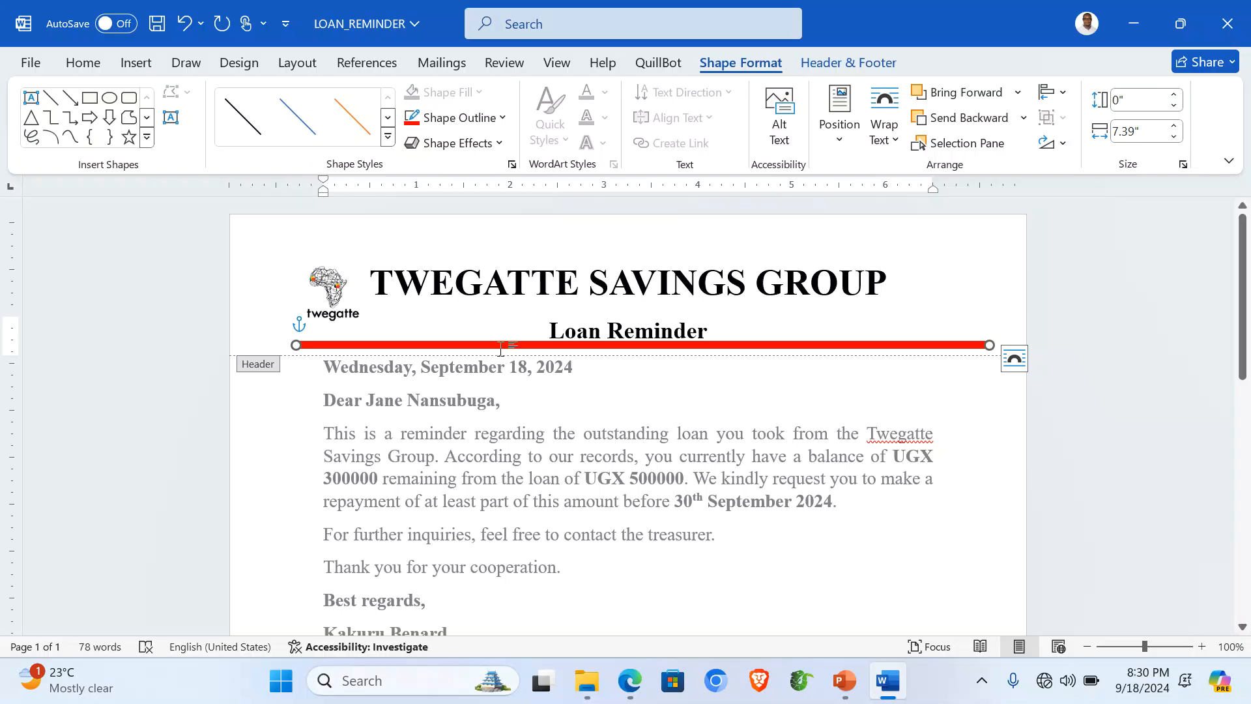
{"action": "left_click_drag", "start_coordinate": [493, 346], "coordinate": [493, 347]}
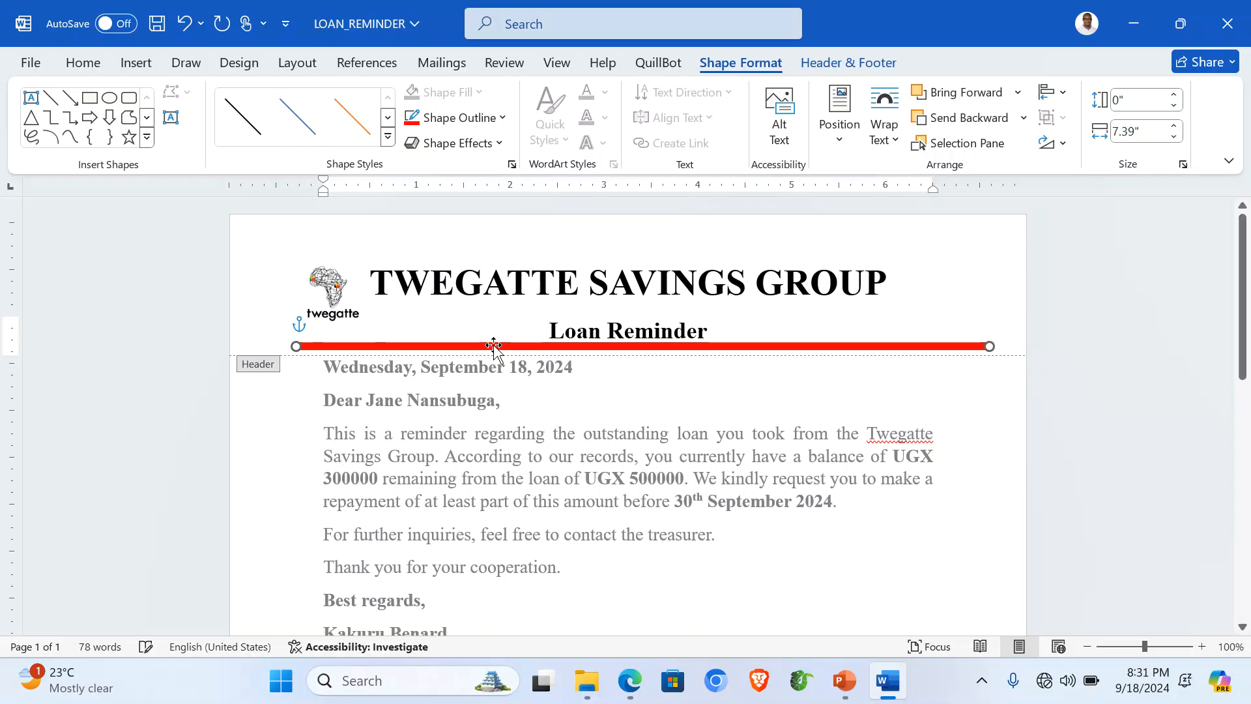
{"action": "double_click", "coordinate": [623, 420]}
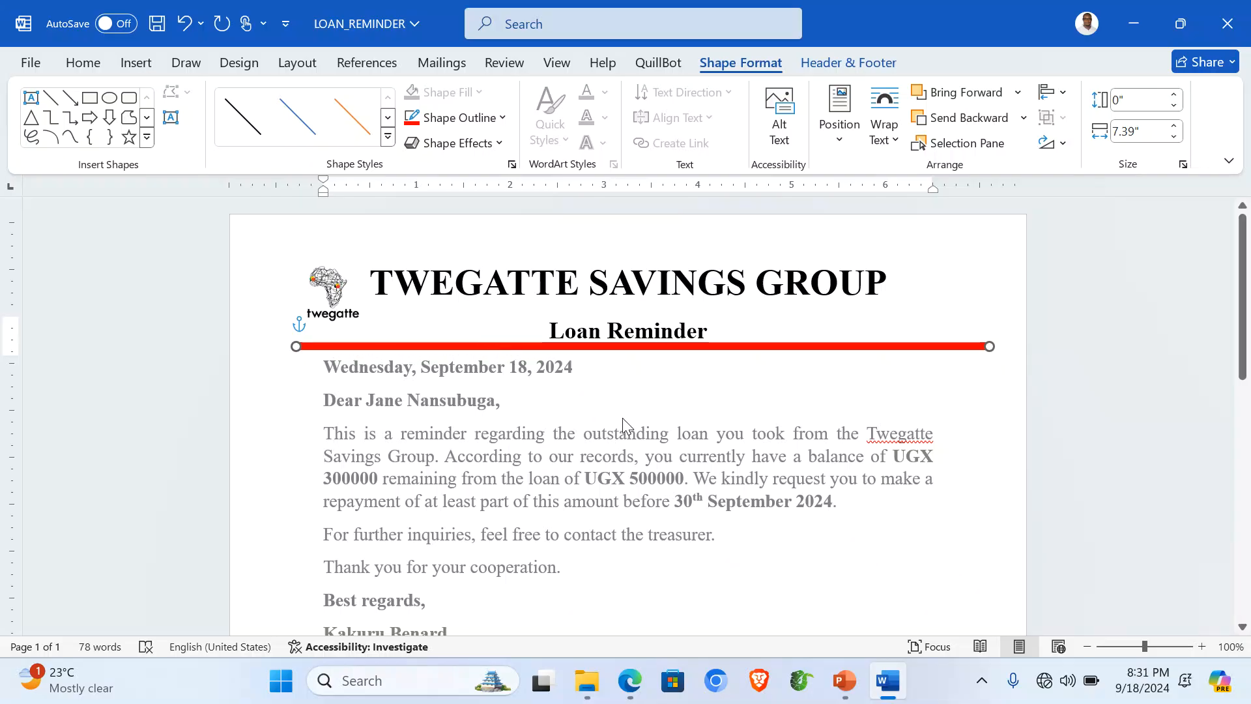
{"action": "scroll", "coordinate": [623, 419], "scroll_direction": "down", "scroll_amount": 5}
{"action": "scroll", "coordinate": [624, 419], "scroll_direction": "up", "scroll_amount": 6}
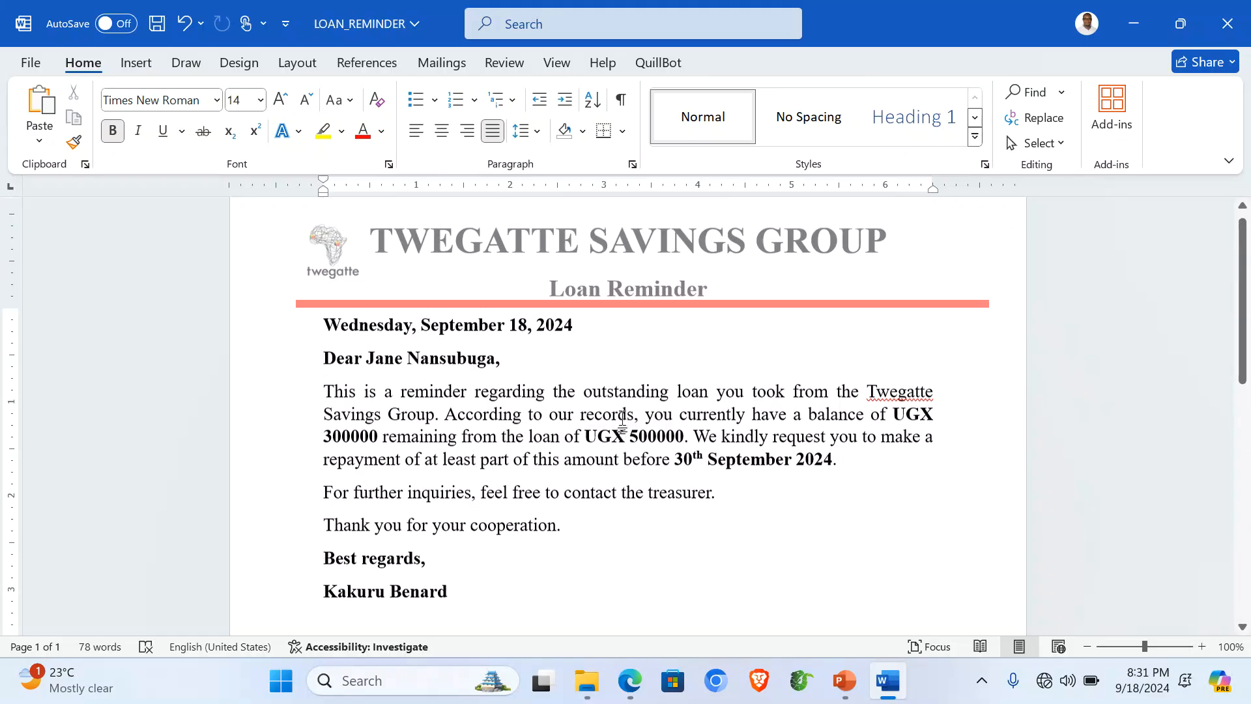
Step: Enter '001 - ' and the author's name in the footer, accepting AutoComplete, then close the footer
{"action": "scroll", "coordinate": [623, 419], "scroll_direction": "down", "scroll_amount": 9}
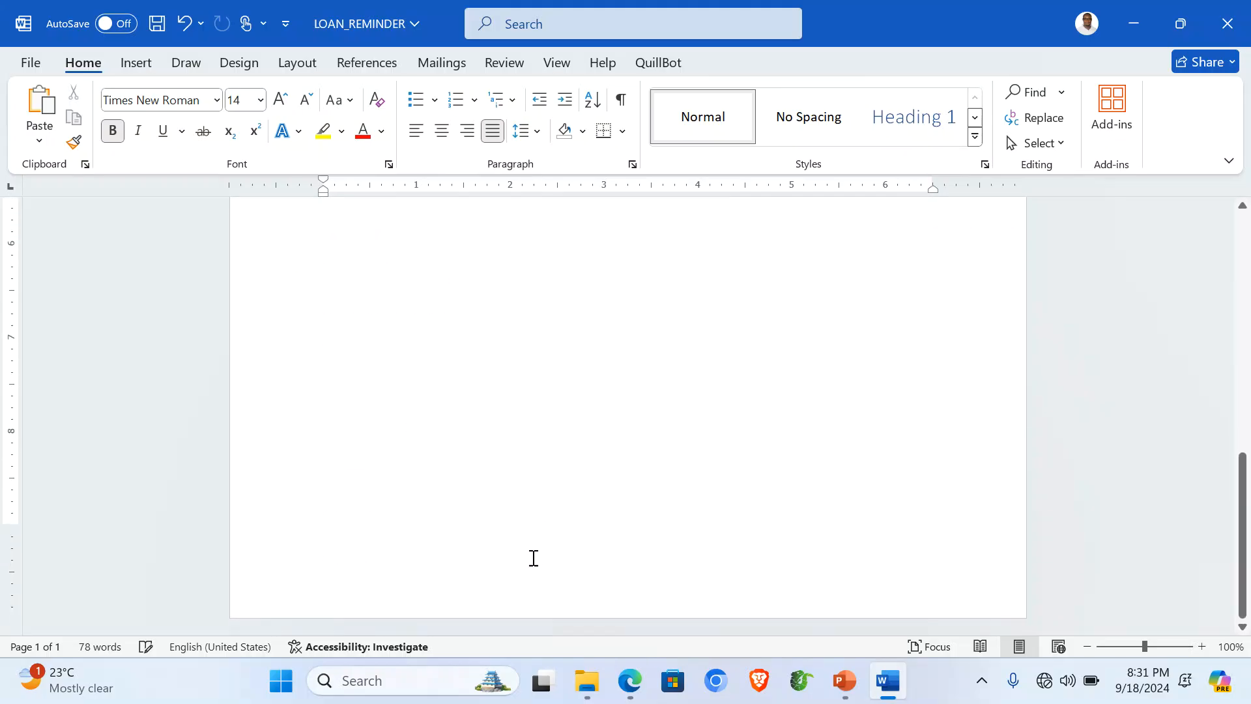
{"action": "double_click", "coordinate": [539, 588]}
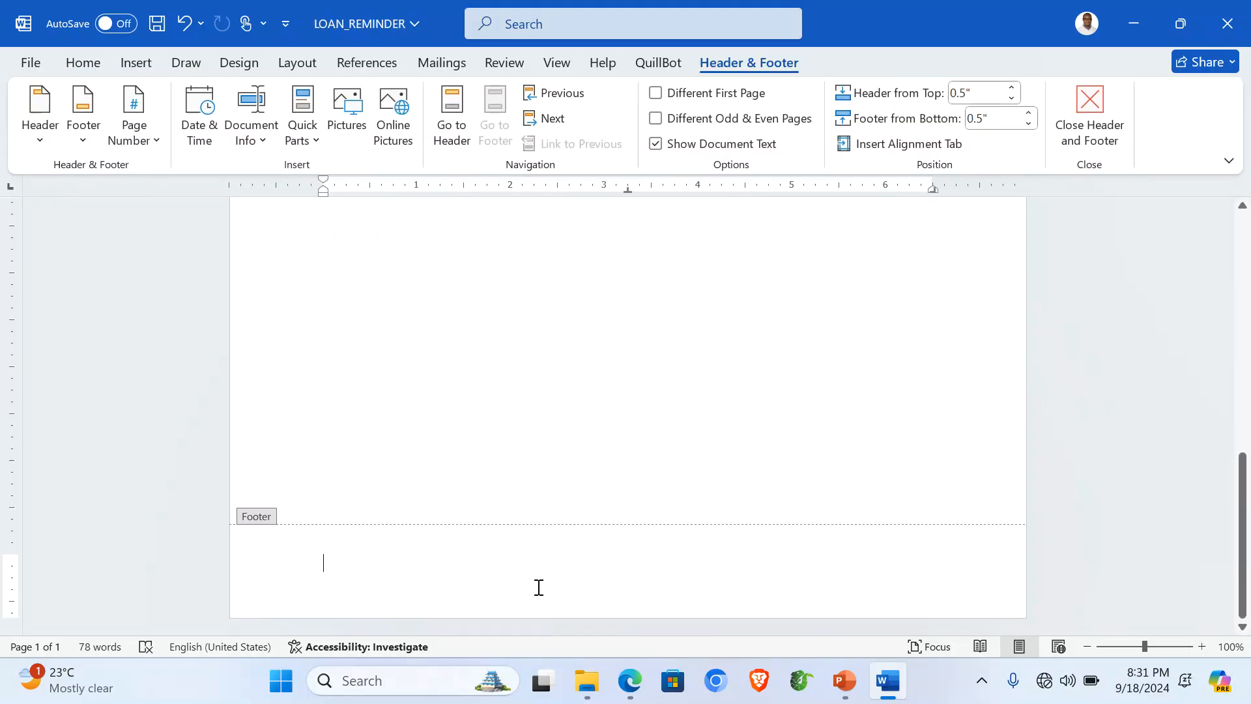
{"action": "type", "text": "00"}
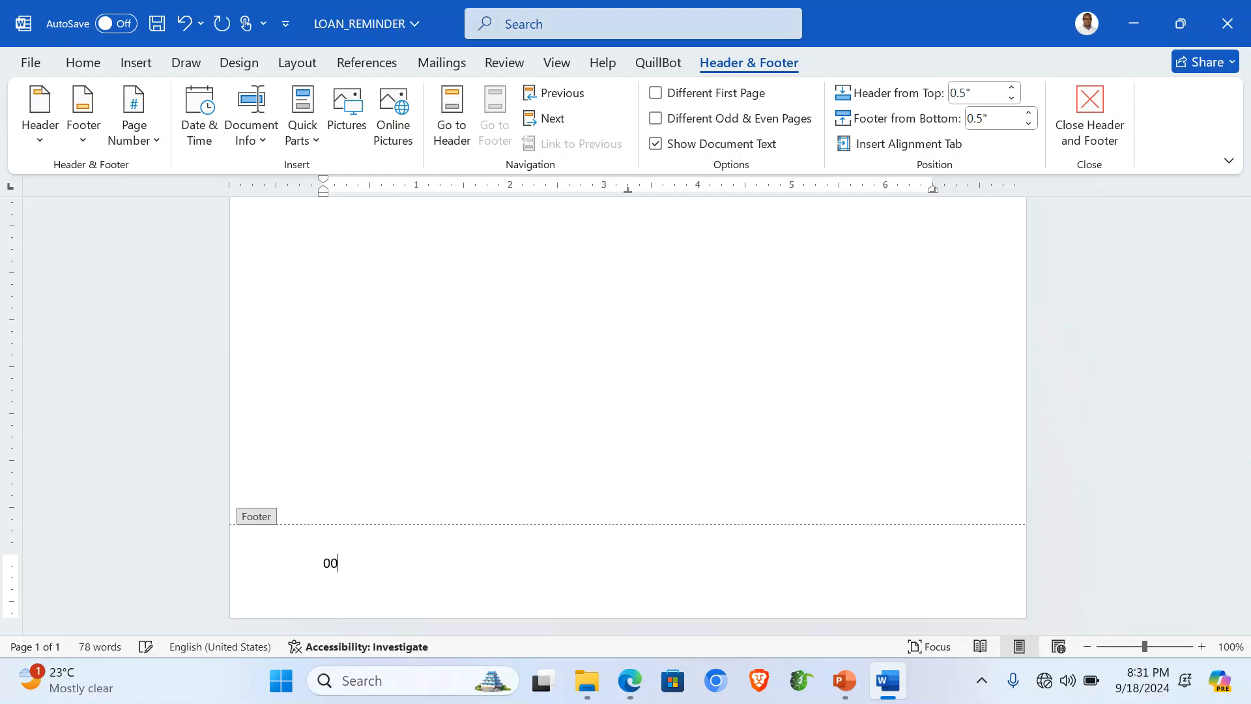
{"action": "type", "text": "ben"}
{"action": "key", "text": "BackSpace"}
{"action": "key", "text": "BackSpace"}
{"action": "key", "text": "BackSpace"}
{"action": "type", "text": "be"}
{"action": "key", "text": "Return"}
{"action": "scroll", "coordinate": [528, 467], "scroll_direction": "up", "scroll_amount": 1}
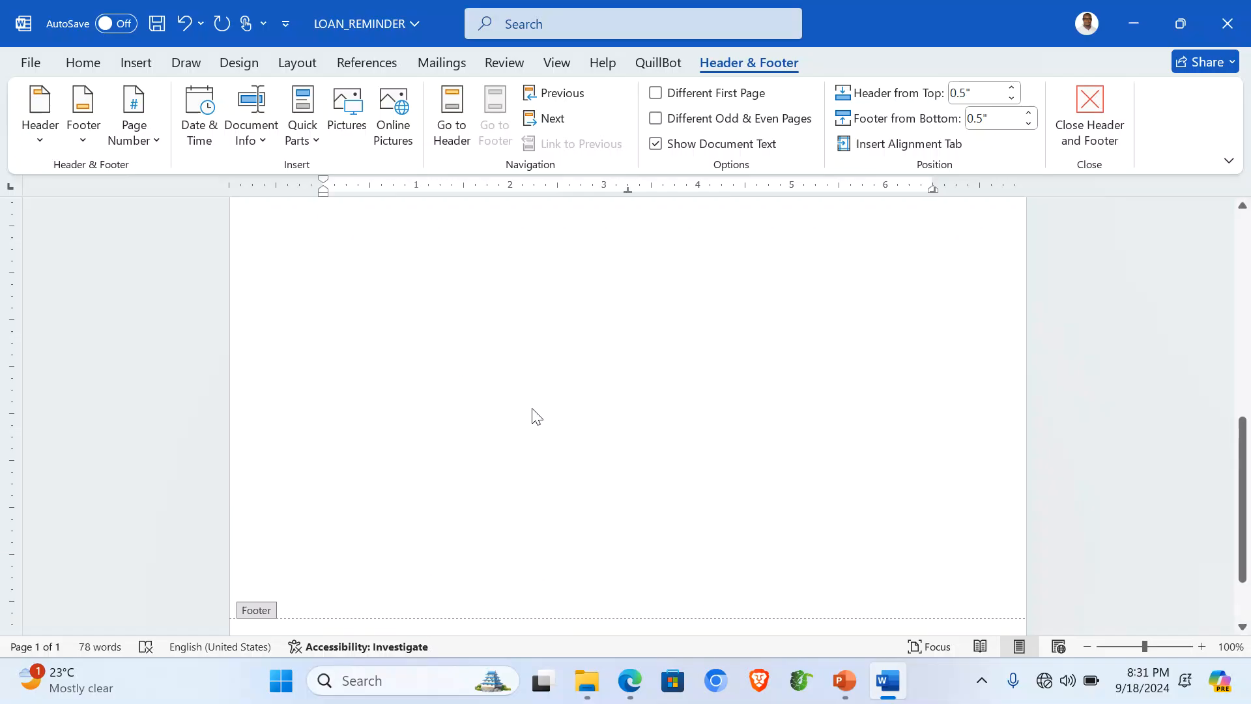
{"action": "double_click", "coordinate": [533, 409]}
{"action": "scroll", "coordinate": [533, 409], "scroll_direction": "up", "scroll_amount": 6}
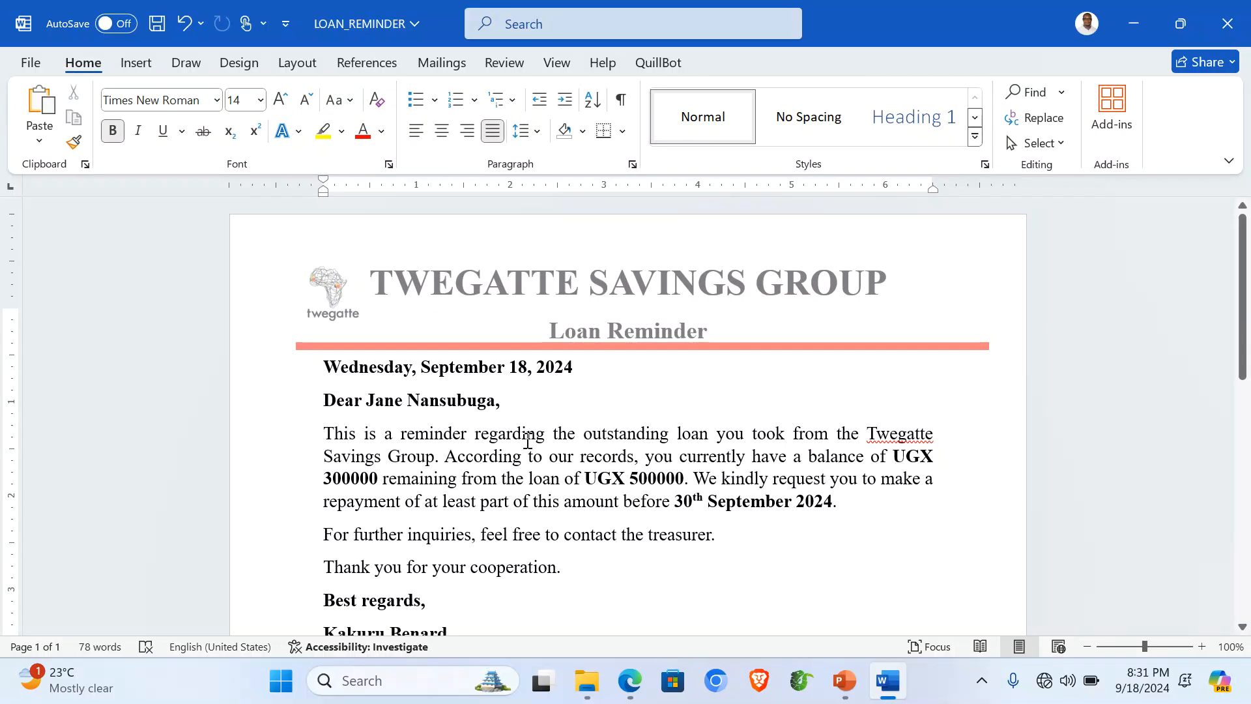
{"action": "scroll", "coordinate": [527, 442], "scroll_direction": "down", "scroll_amount": 1}
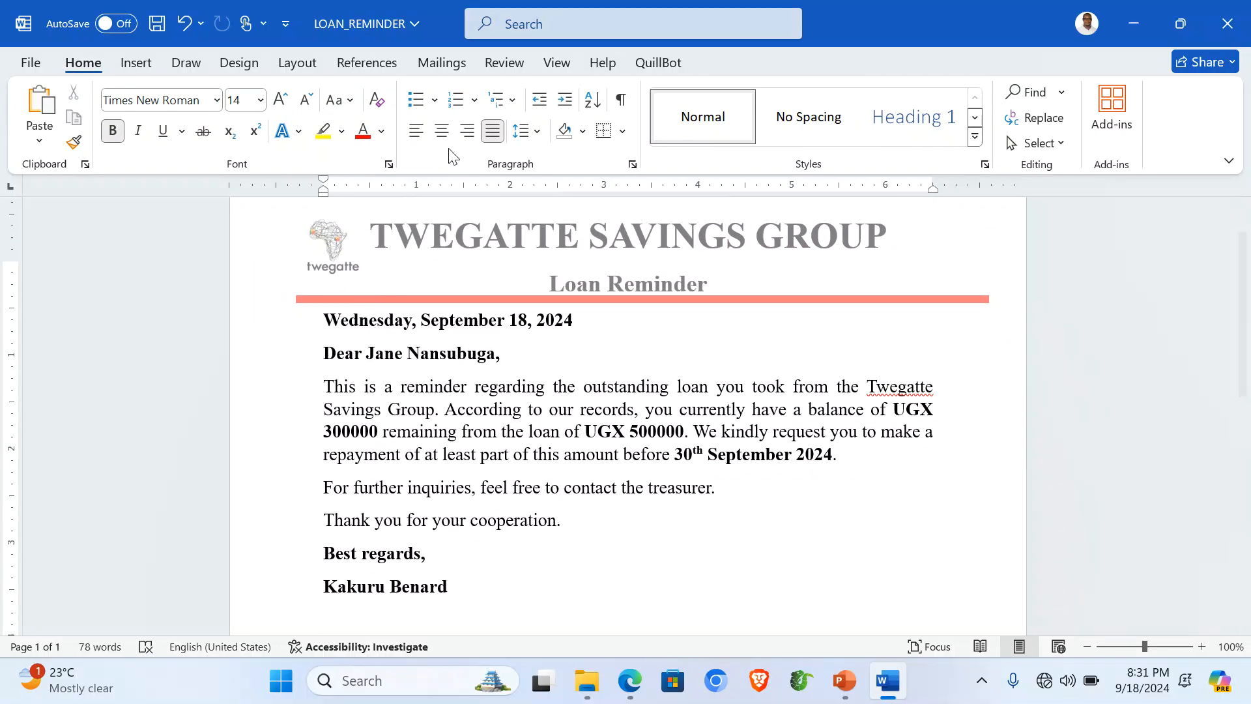
Step: Right-align the date, add blank lines before greeting and body, and apply 1.5 line spacing
{"action": "left_click", "coordinate": [467, 130]}
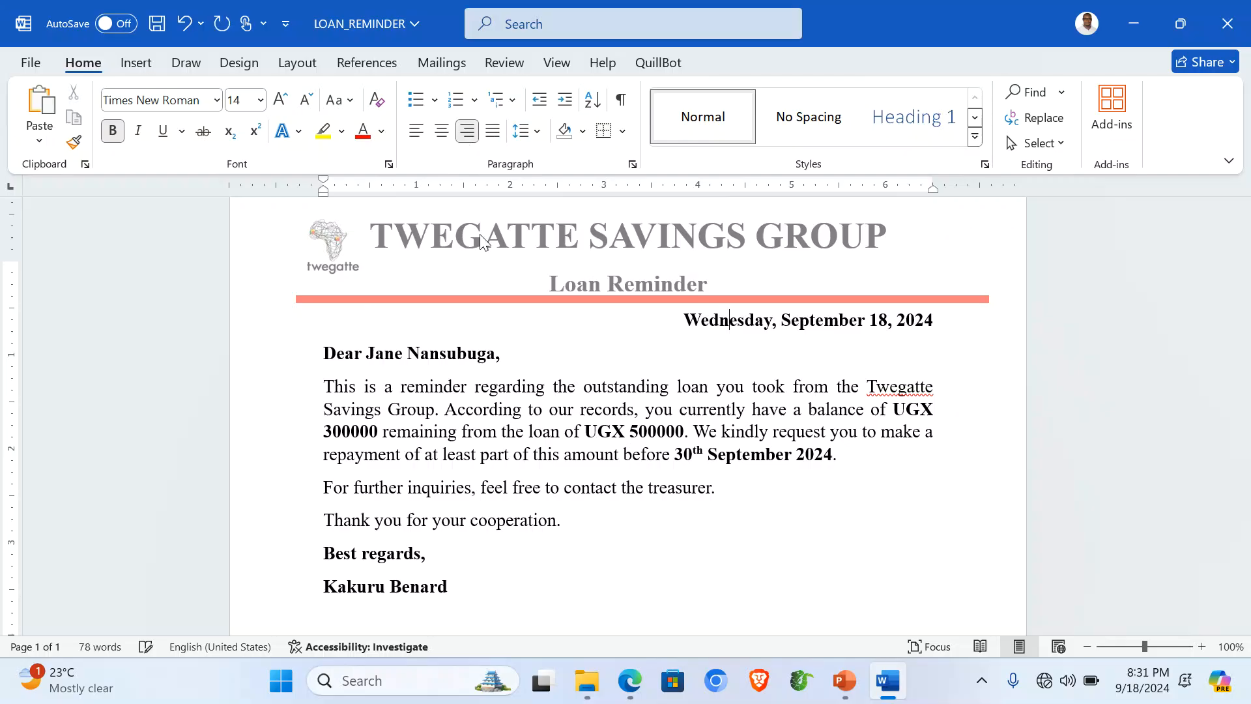
{"action": "left_click", "coordinate": [325, 352]}
{"action": "key", "text": "Return"}
{"action": "left_click", "coordinate": [321, 417]}
{"action": "key", "text": "Return"}
{"action": "scroll", "coordinate": [389, 426], "scroll_direction": "down", "scroll_amount": 3}
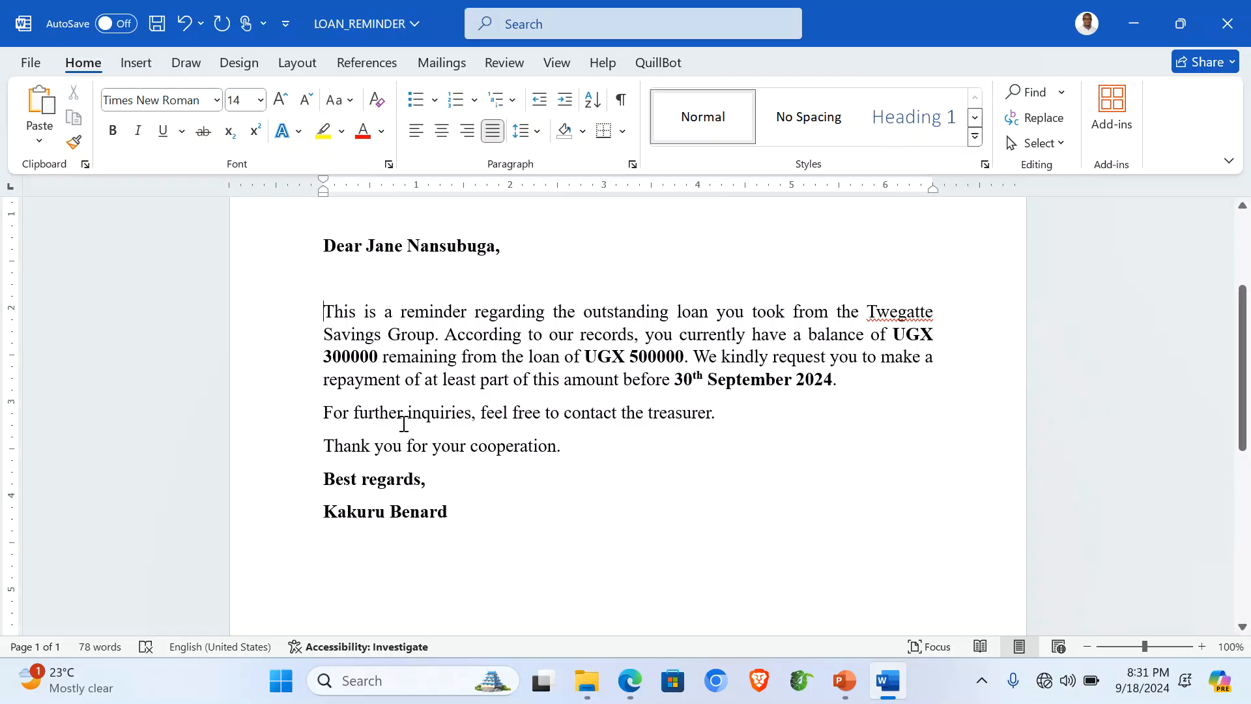
{"action": "left_click_drag", "start_coordinate": [295, 326], "coordinate": [316, 455]}
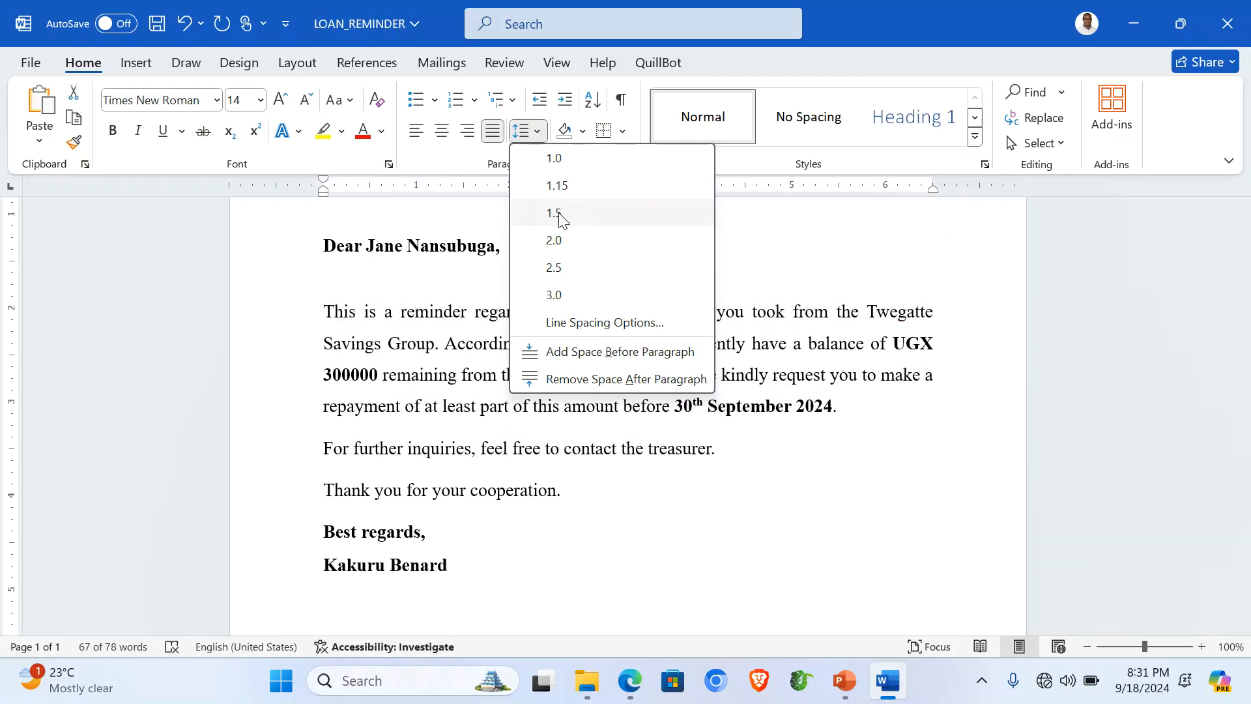
{"action": "left_click", "coordinate": [555, 213]}
{"action": "left_click", "coordinate": [484, 405]}
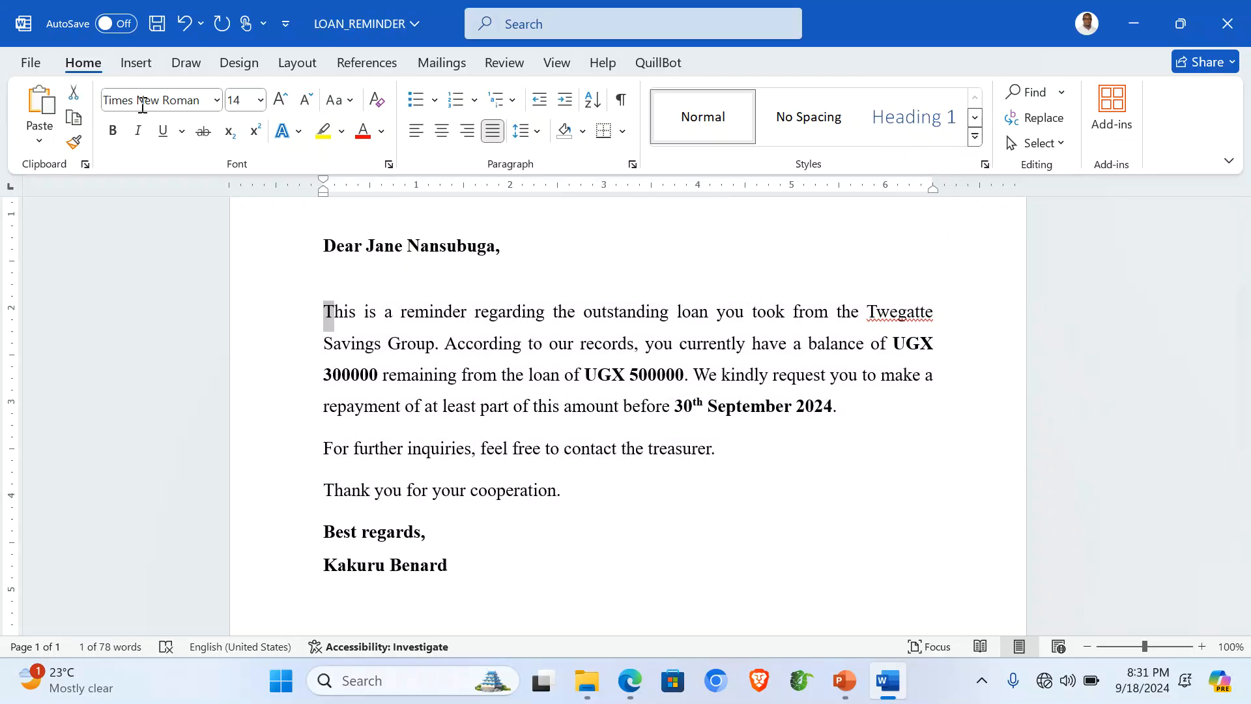
Step: Add a Dropped drop cap spanning two lines to the body paragraph
{"action": "left_click", "coordinate": [135, 62]}
{"action": "left_click", "coordinate": [914, 142]}
{"action": "left_click", "coordinate": [915, 143]}
{"action": "left_click", "coordinate": [914, 143]}
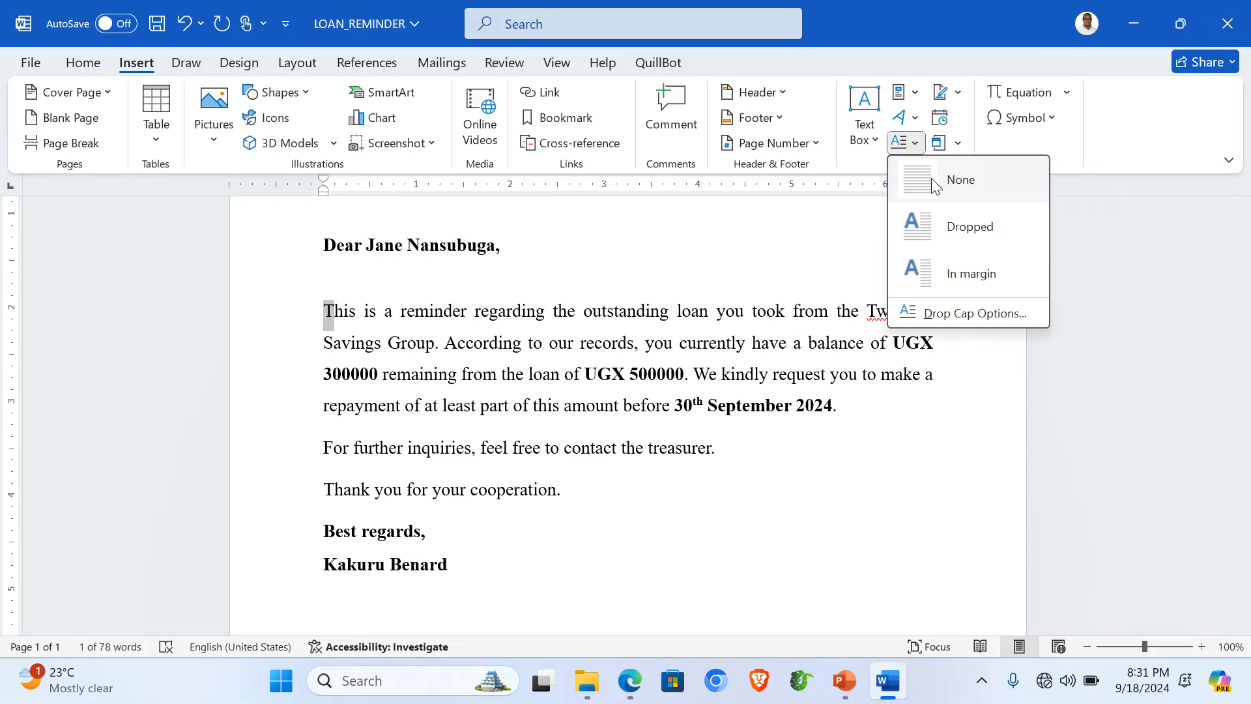
{"action": "left_click", "coordinate": [963, 313]}
{"action": "left_click", "coordinate": [654, 236]}
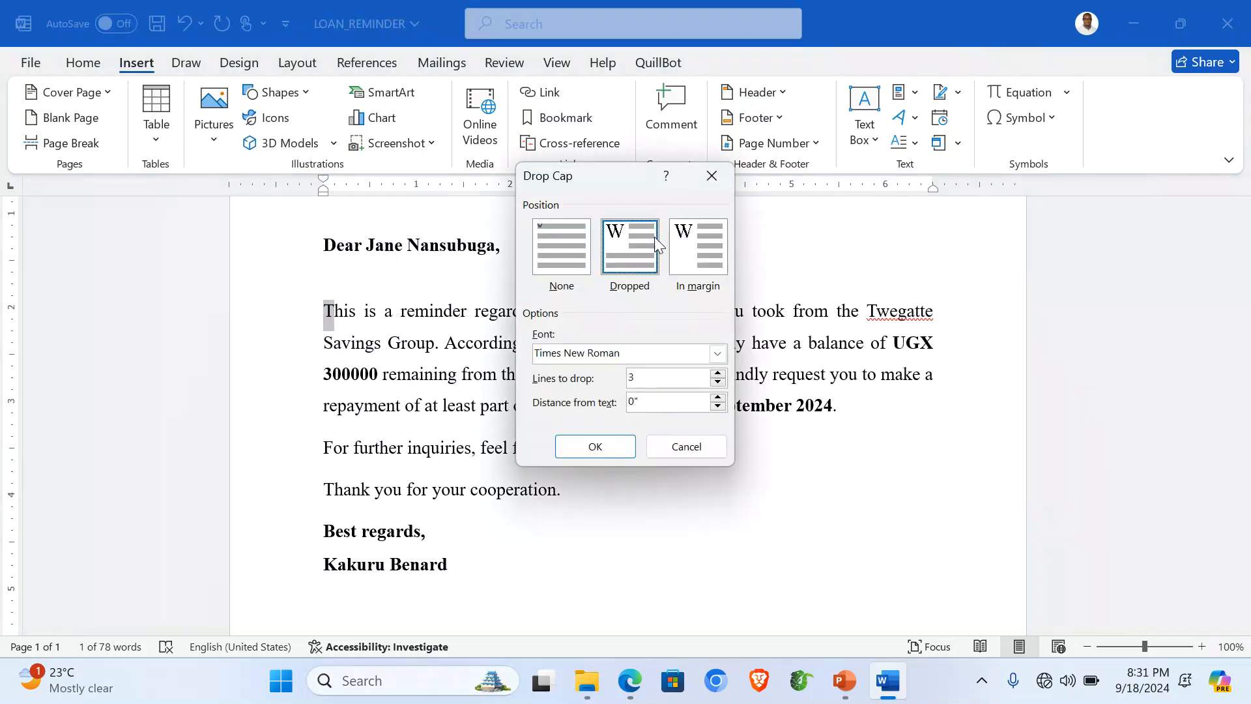
{"action": "left_click", "coordinate": [717, 383]}
{"action": "left_click", "coordinate": [620, 446]}
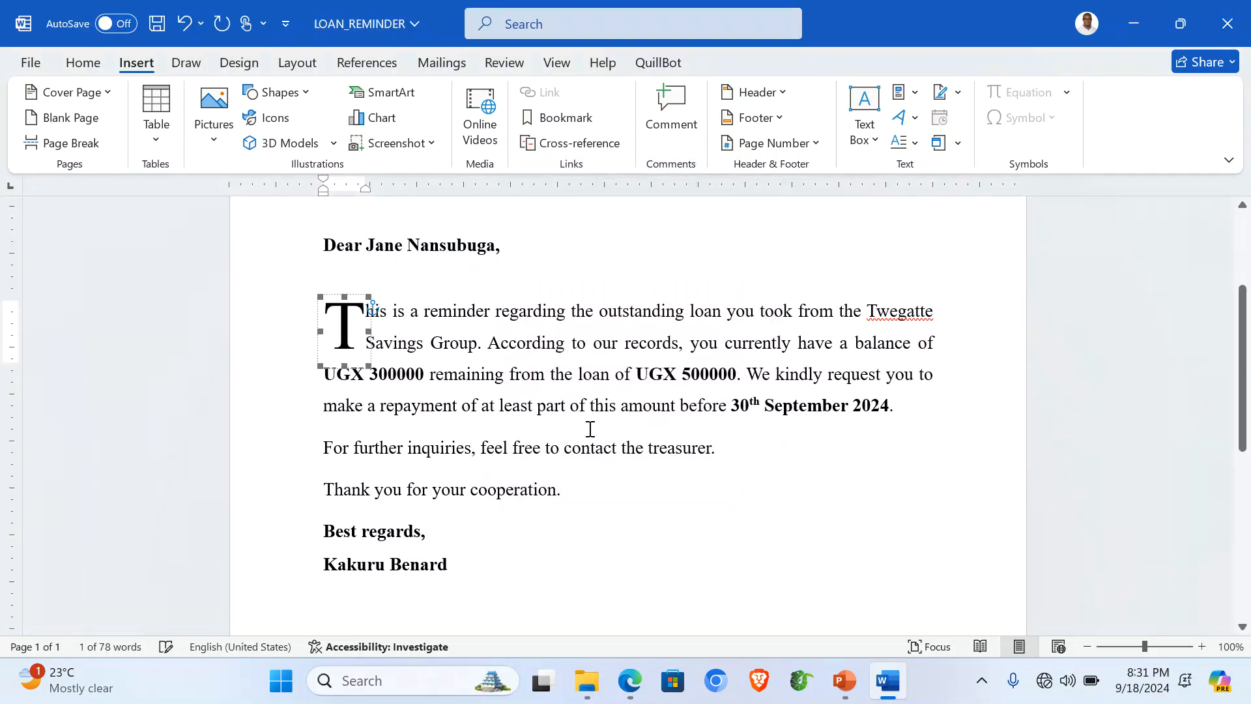
Step: Colour the dropped capital T red
{"action": "left_click", "coordinate": [83, 62]}
{"action": "left_click", "coordinate": [363, 130]}
{"action": "left_click", "coordinate": [521, 405]}
{"action": "scroll", "coordinate": [521, 399], "scroll_direction": "up", "scroll_amount": 2}
{"action": "scroll", "coordinate": [521, 399], "scroll_direction": "up", "scroll_amount": 2}
{"action": "scroll", "coordinate": [519, 396], "scroll_direction": "down", "scroll_amount": 2}
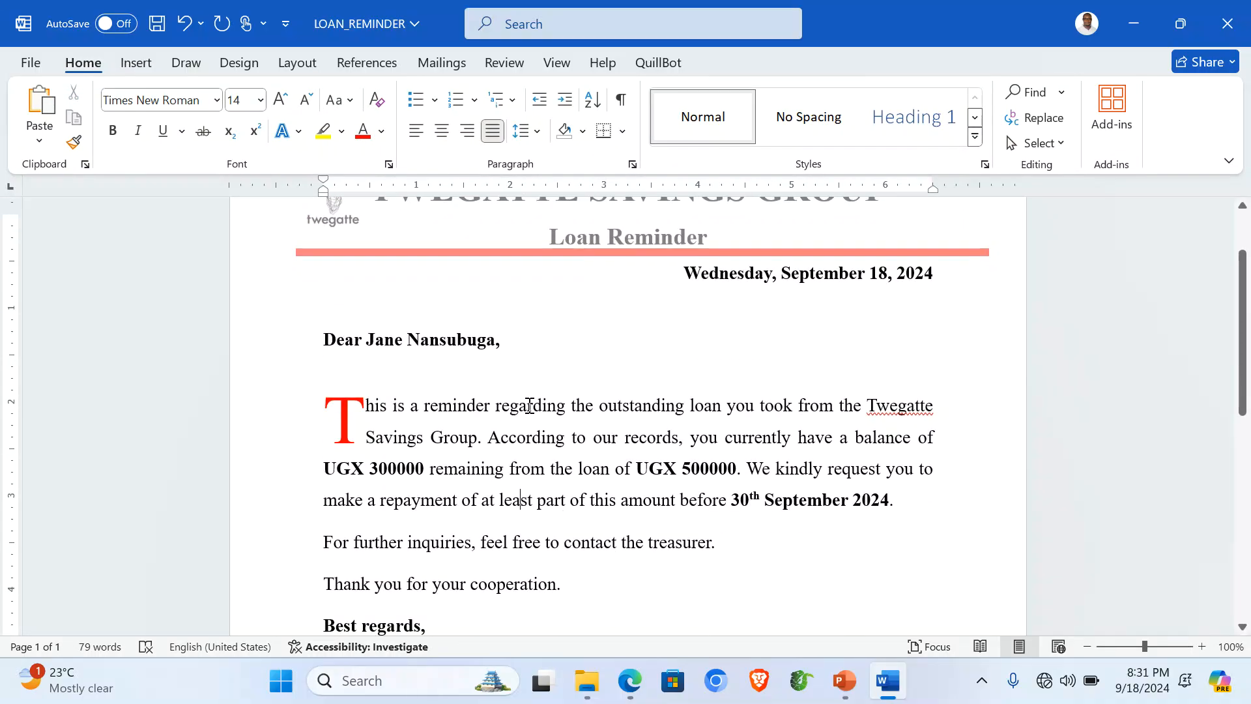
{"action": "left_click", "coordinate": [442, 62]}
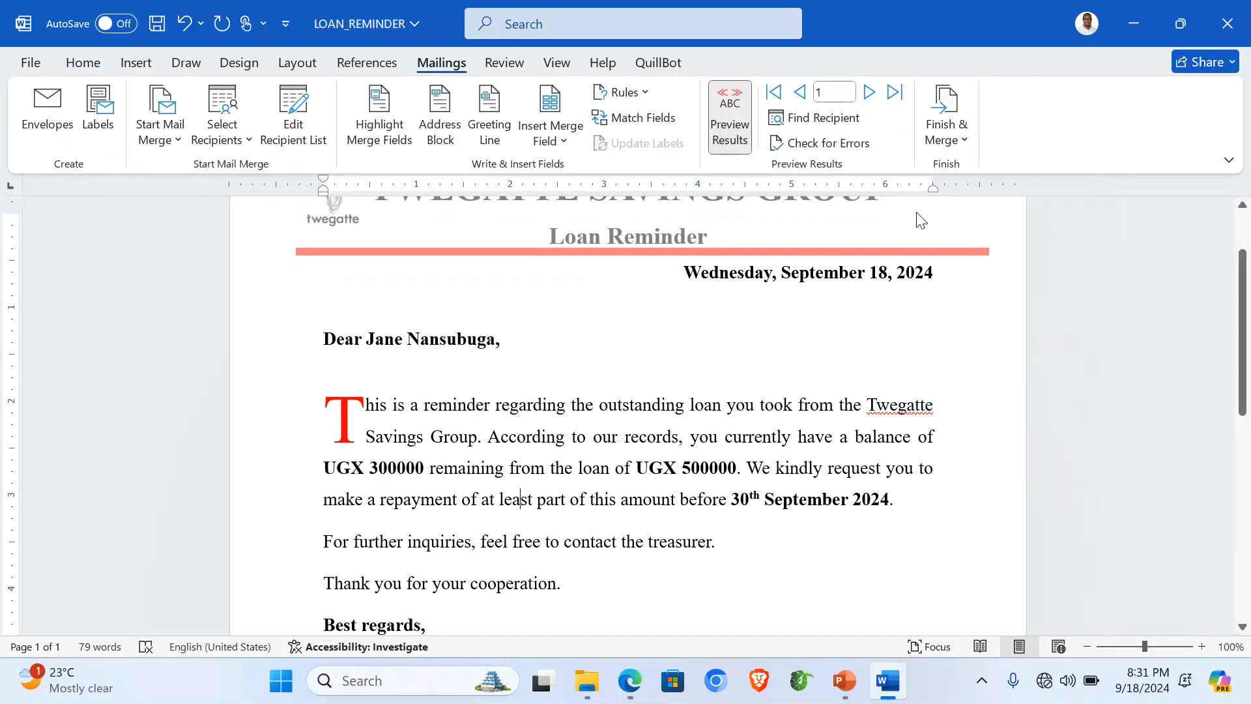
Step: Merge all records into a new editable Letters1 document and scroll through the letters
{"action": "left_click", "coordinate": [963, 143]}
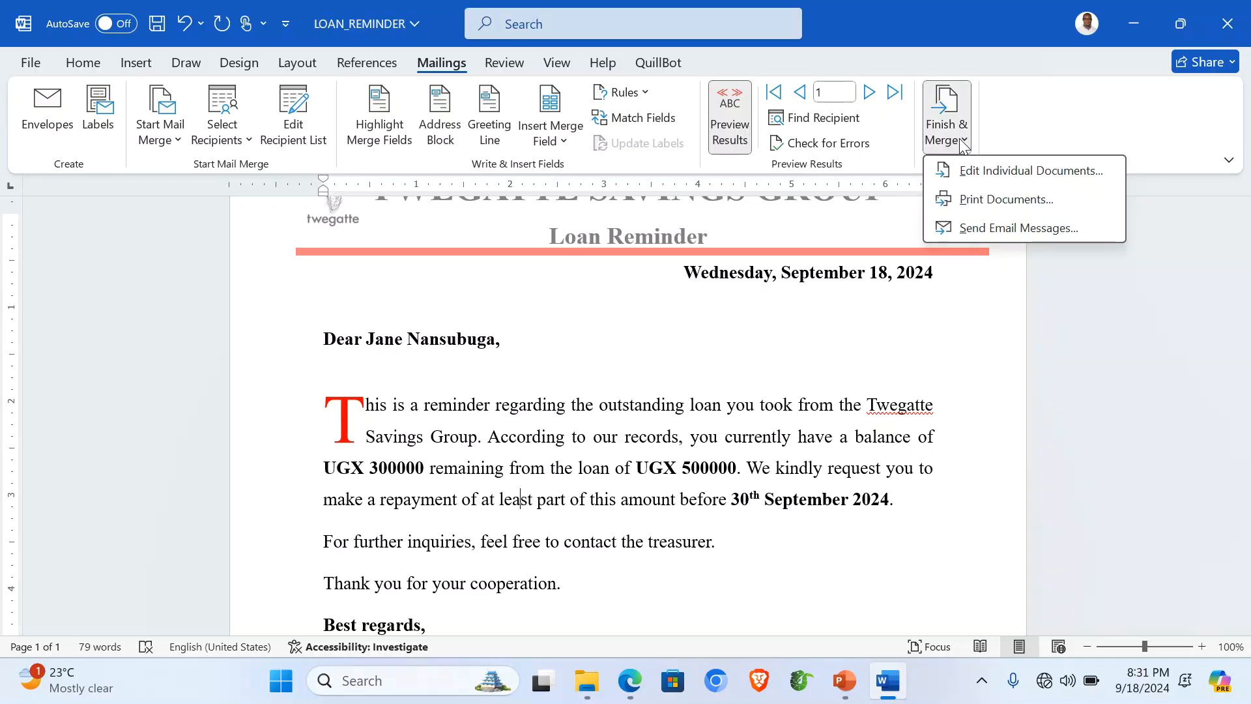
{"action": "left_click", "coordinate": [988, 172]}
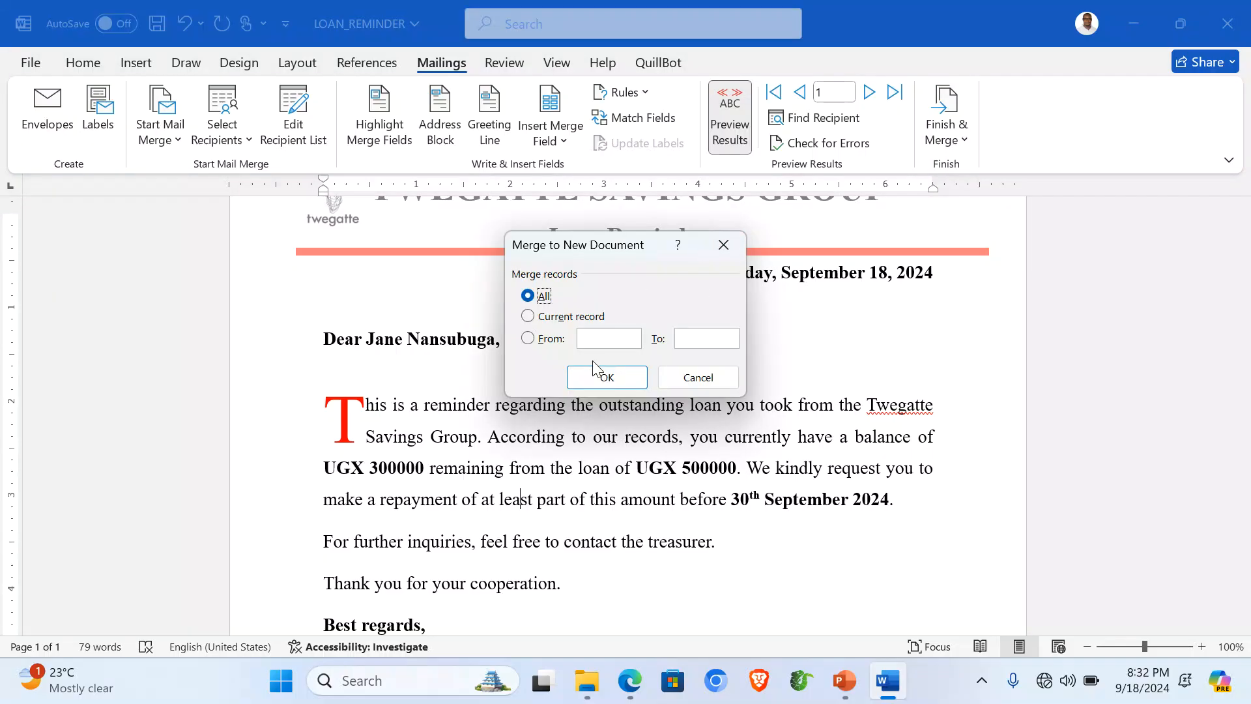
{"action": "left_click", "coordinate": [605, 378]}
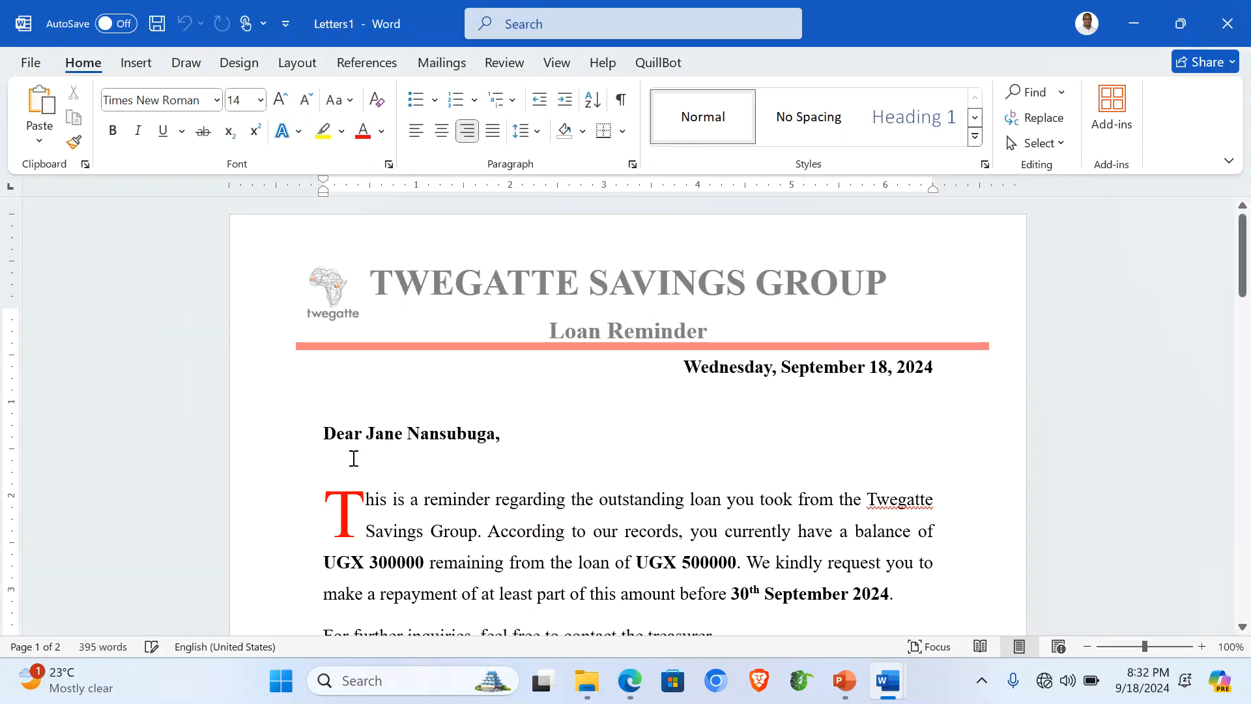
{"action": "scroll", "coordinate": [561, 355], "scroll_direction": "down", "scroll_amount": 15}
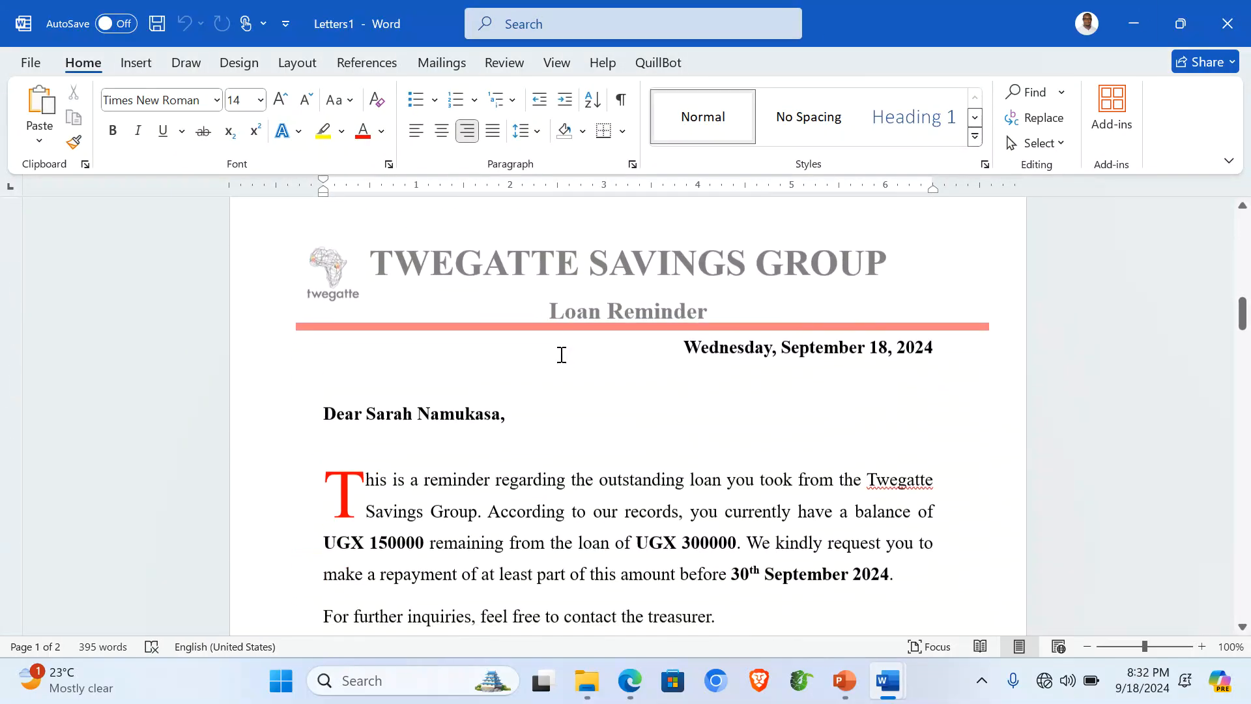
{"action": "scroll", "coordinate": [561, 355], "scroll_direction": "down", "scroll_amount": 10}
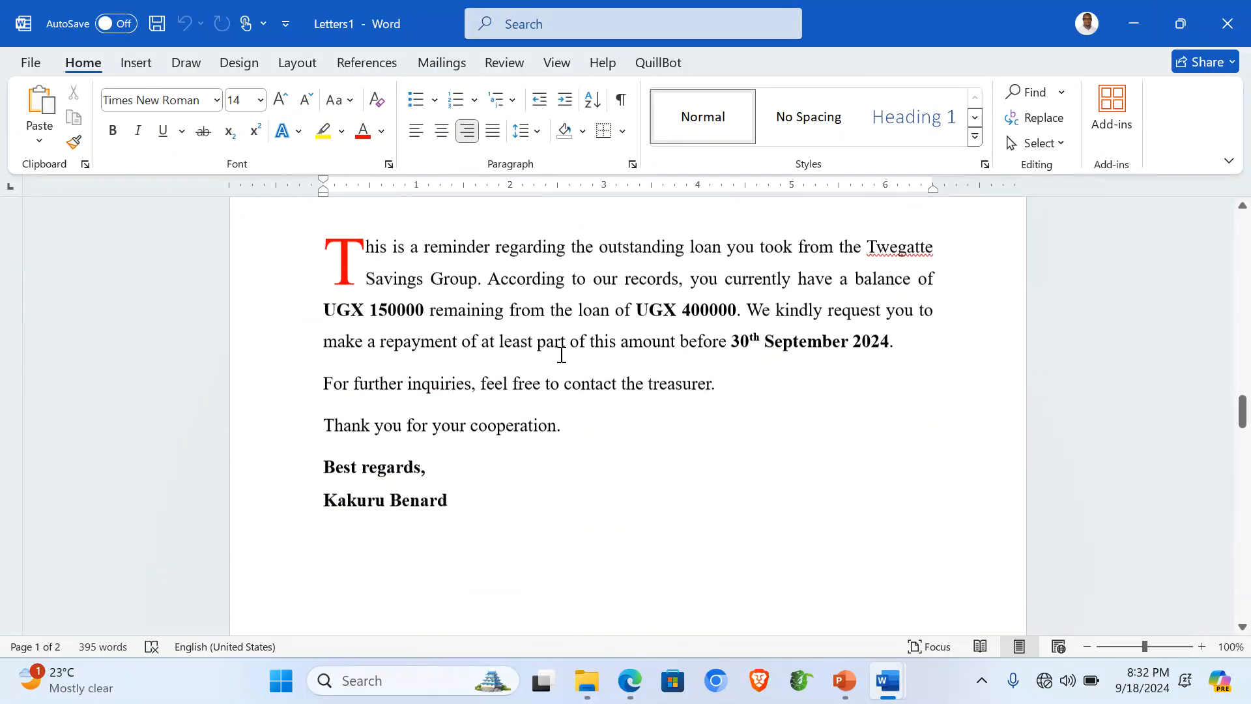
Step: Save the merged letters as LOAN_REMINDER LETTERS in the Desktop ITEM 1 folder
{"action": "key", "text": "ctrl+s"}
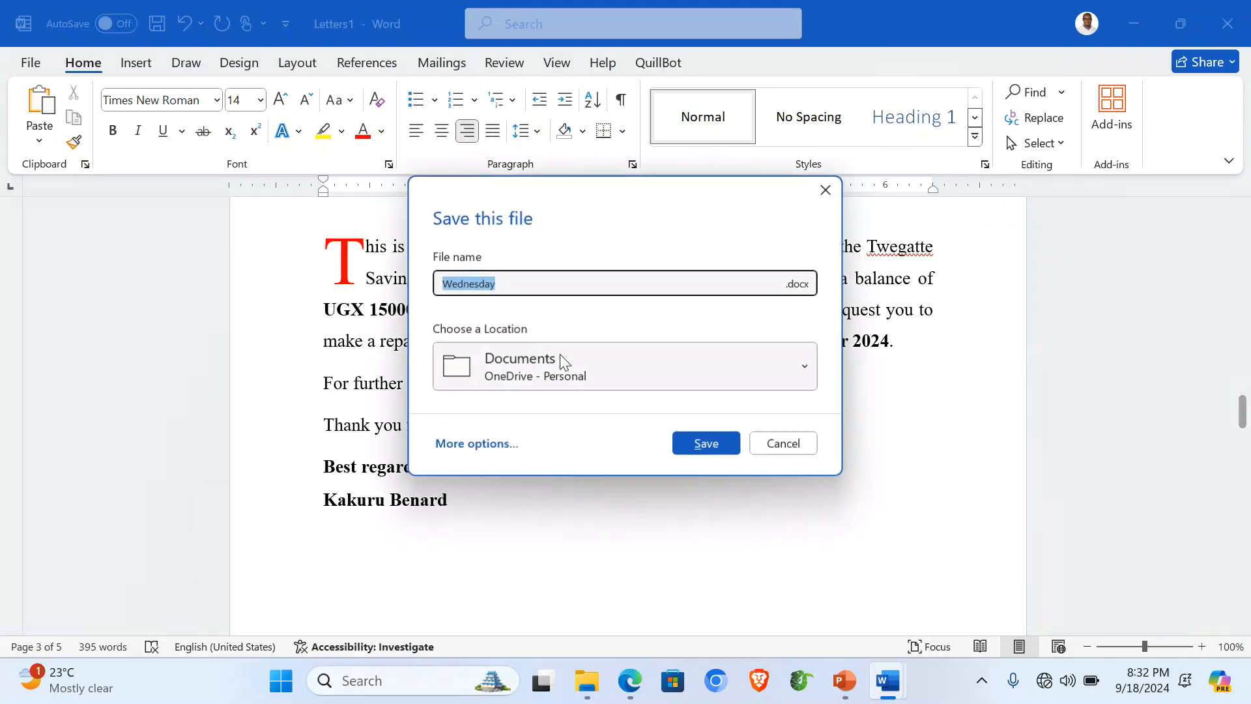
{"action": "left_click", "coordinate": [476, 445]}
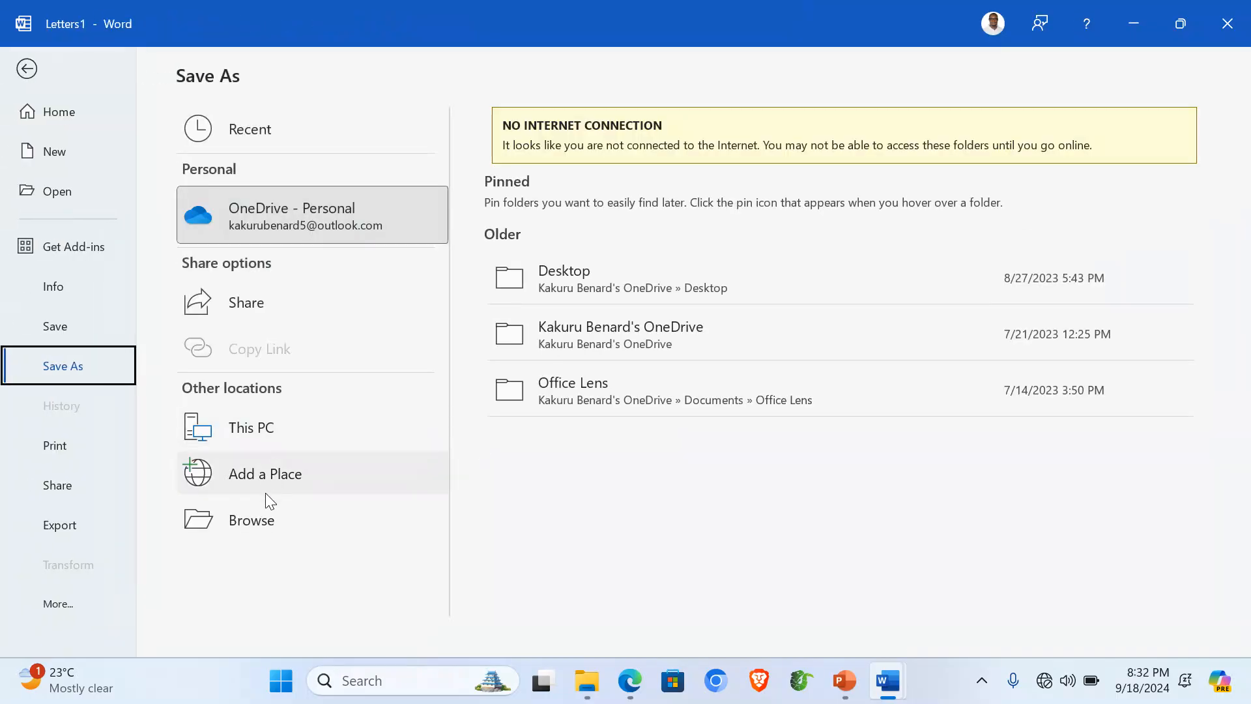
{"action": "left_click", "coordinate": [268, 515]}
{"action": "left_click", "coordinate": [82, 190]}
{"action": "double_click", "coordinate": [286, 239]}
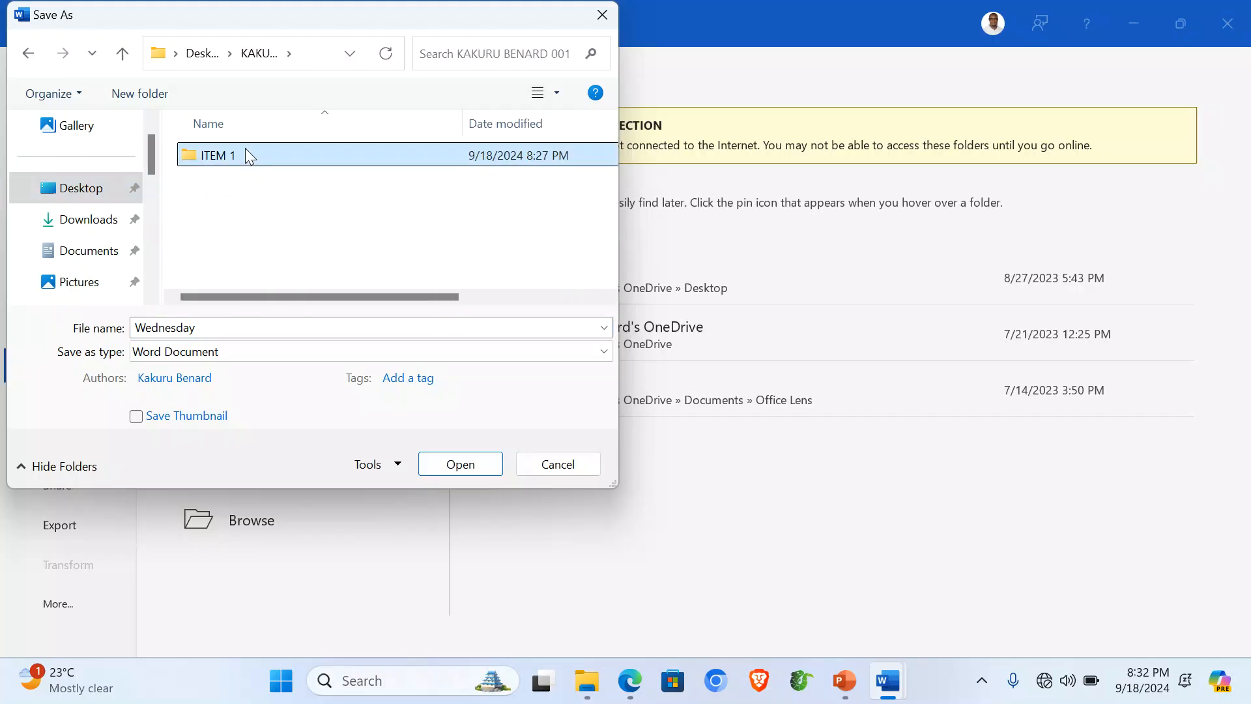
{"action": "double_click", "coordinate": [246, 154]}
{"action": "left_click", "coordinate": [235, 156]}
{"action": "left_click", "coordinate": [253, 329]}
{"action": "left_click", "coordinate": [252, 329]}
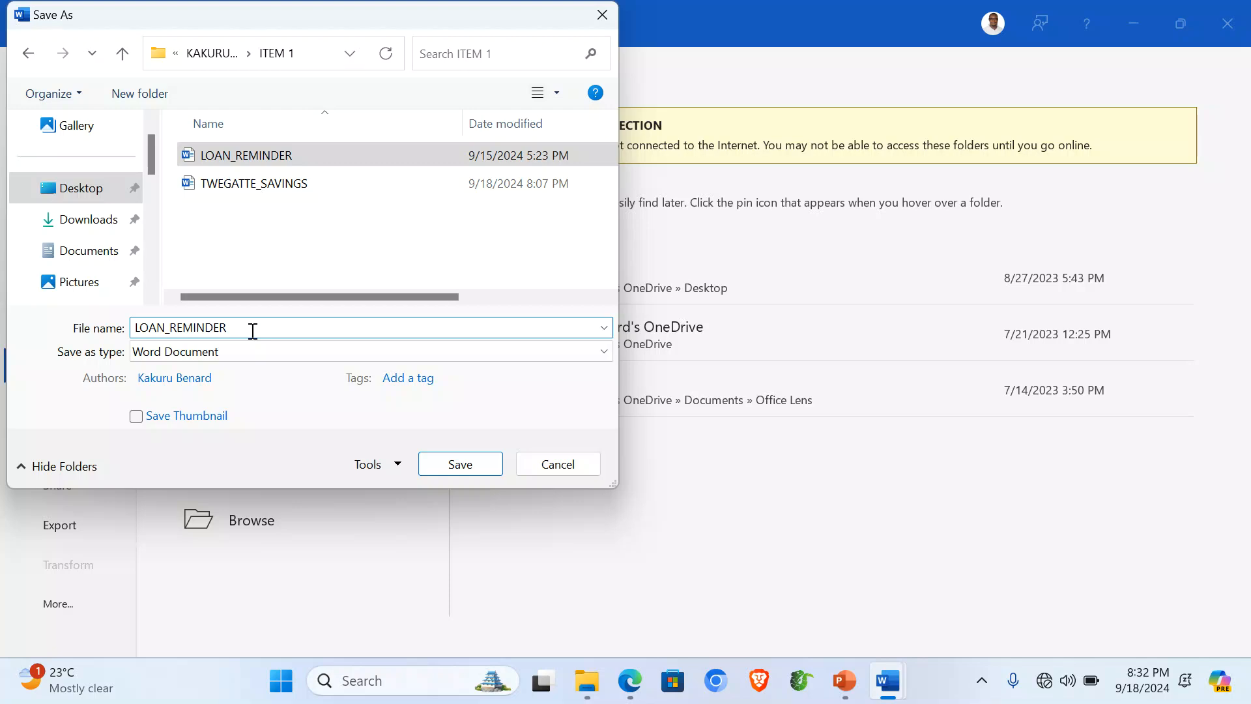
{"action": "type", "text": "LETTERS"}
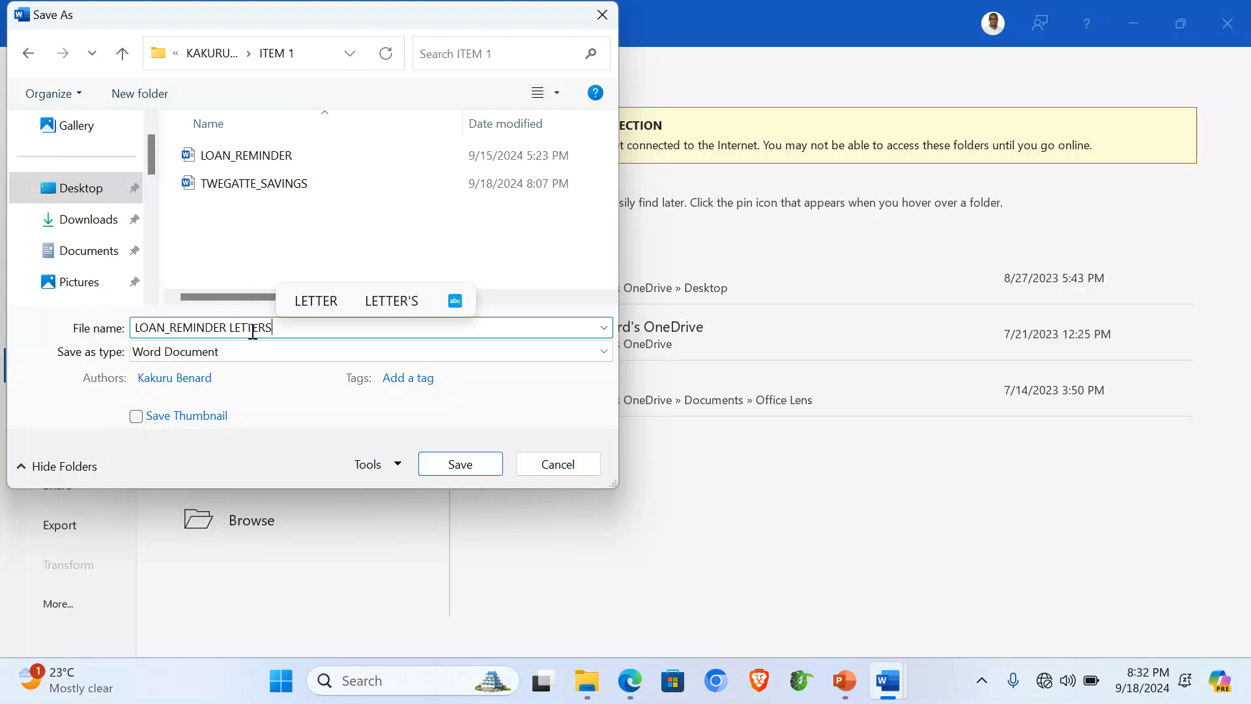
{"action": "left_click", "coordinate": [458, 463]}
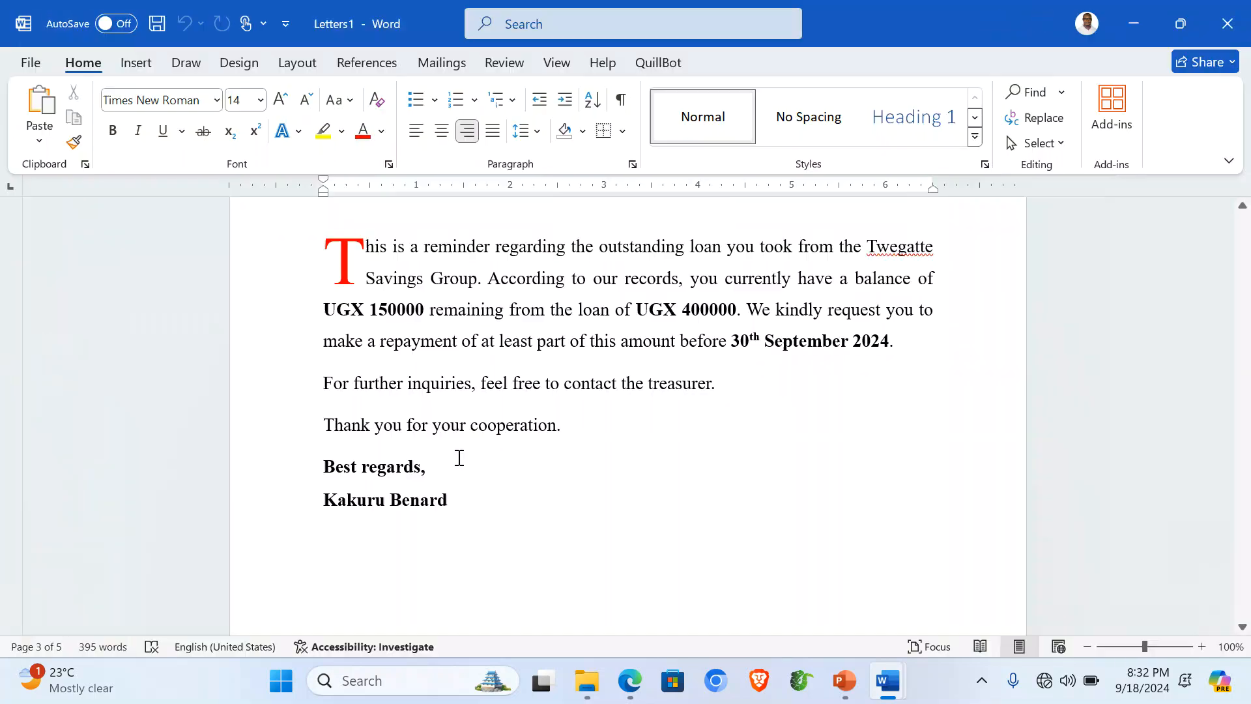
Step: Close both Word documents, discarding changes to the LOAN_REMINDER template
{"action": "left_click", "coordinate": [1228, 10]}
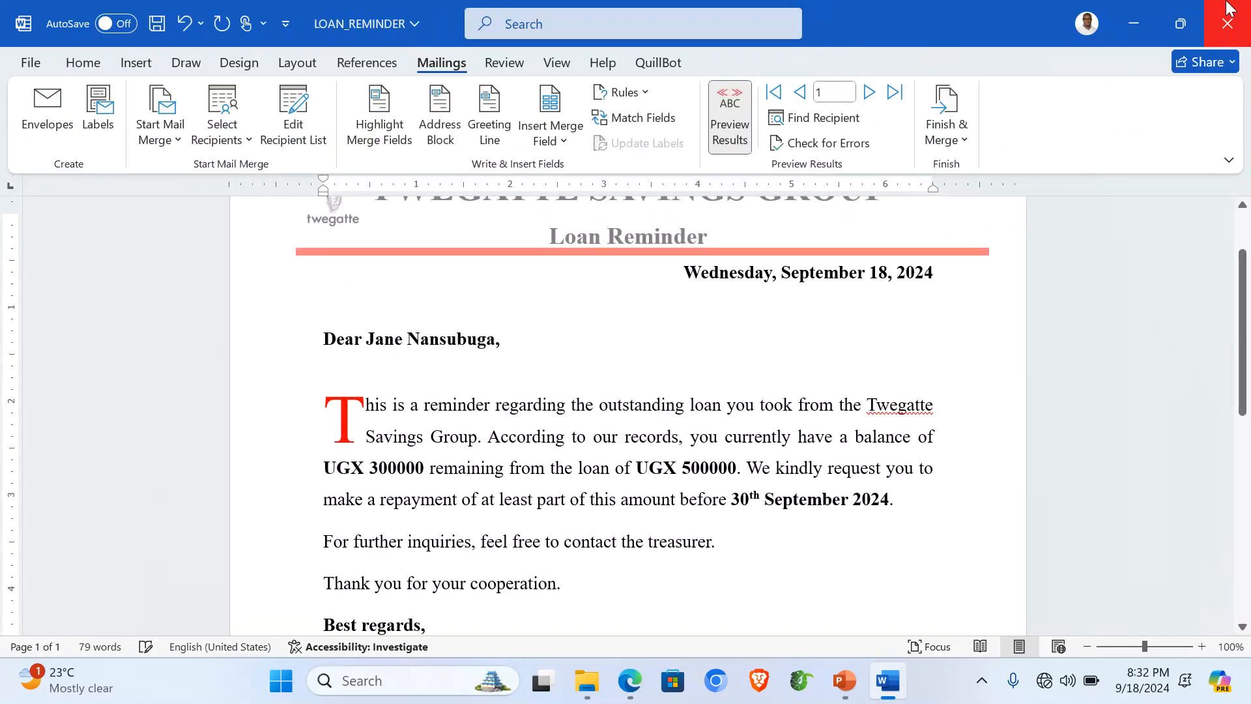
{"action": "left_click", "coordinate": [1237, 13]}
{"action": "left_click", "coordinate": [695, 476]}
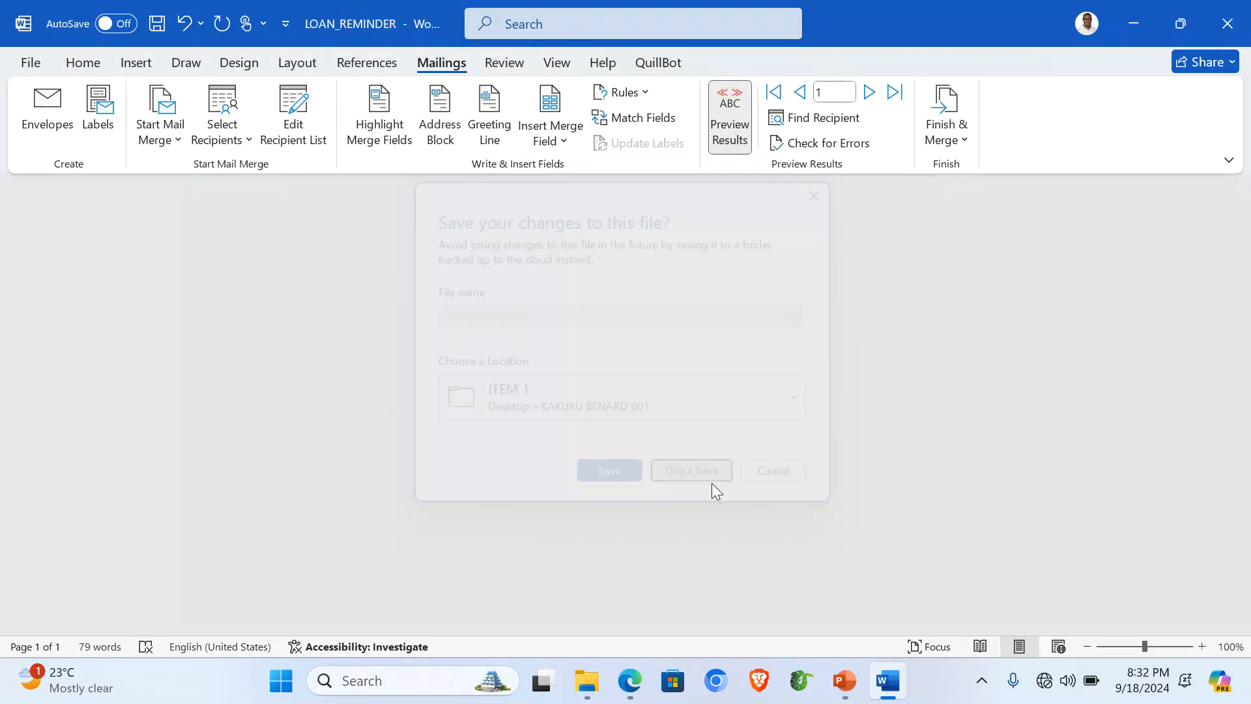
Step: Refresh the ITEM 1 folder listing in File Explorer
{"action": "left_click", "coordinate": [1138, 16]}
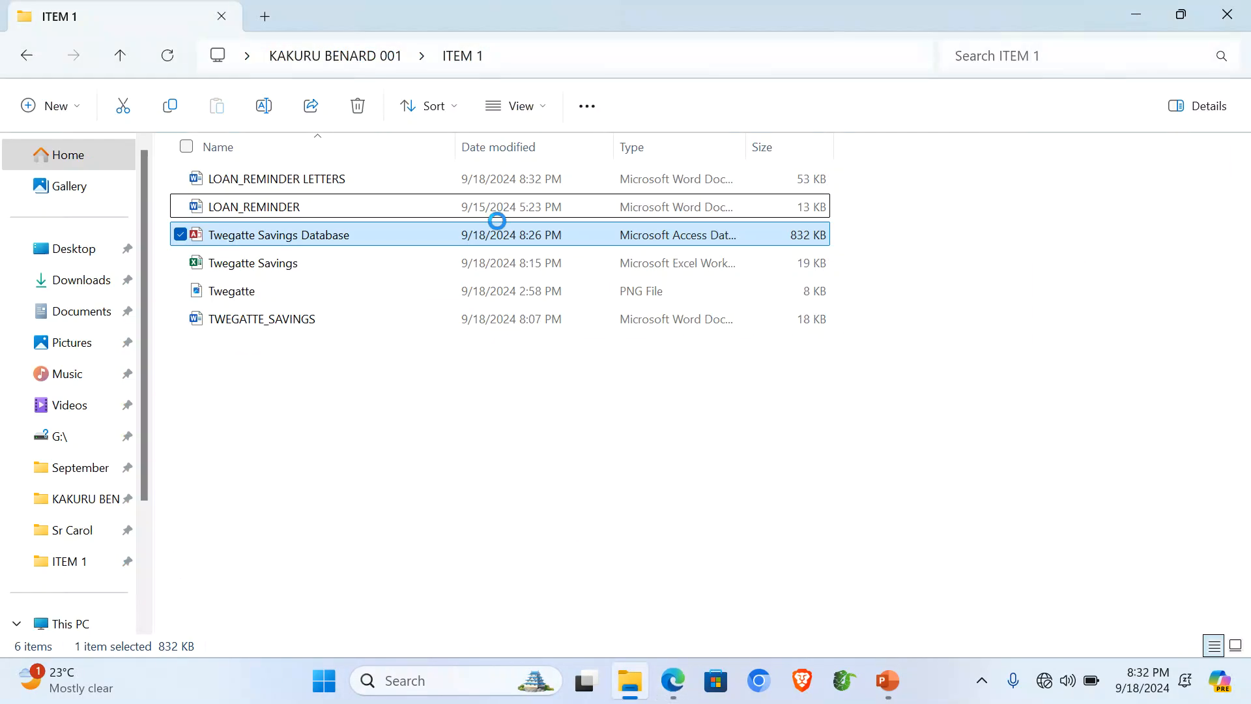
{"action": "left_click", "coordinate": [352, 423]}
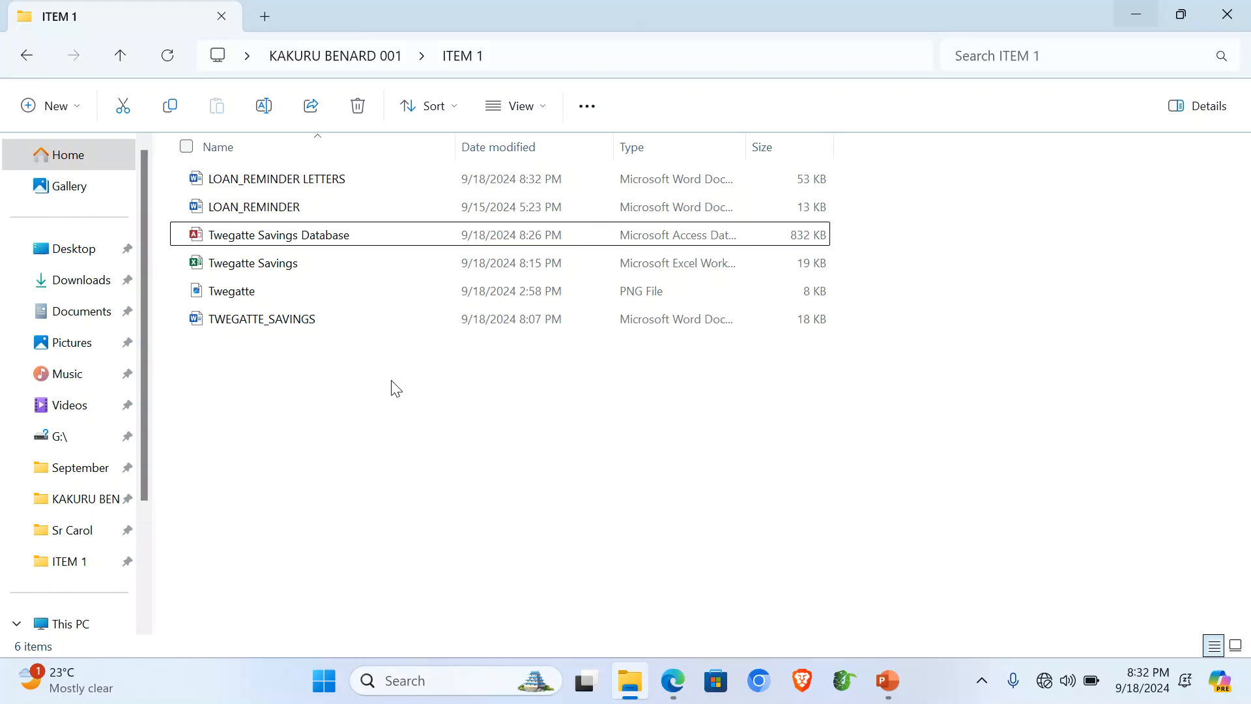
{"action": "right_click", "coordinate": [345, 414]}
{"action": "left_click", "coordinate": [420, 442]}
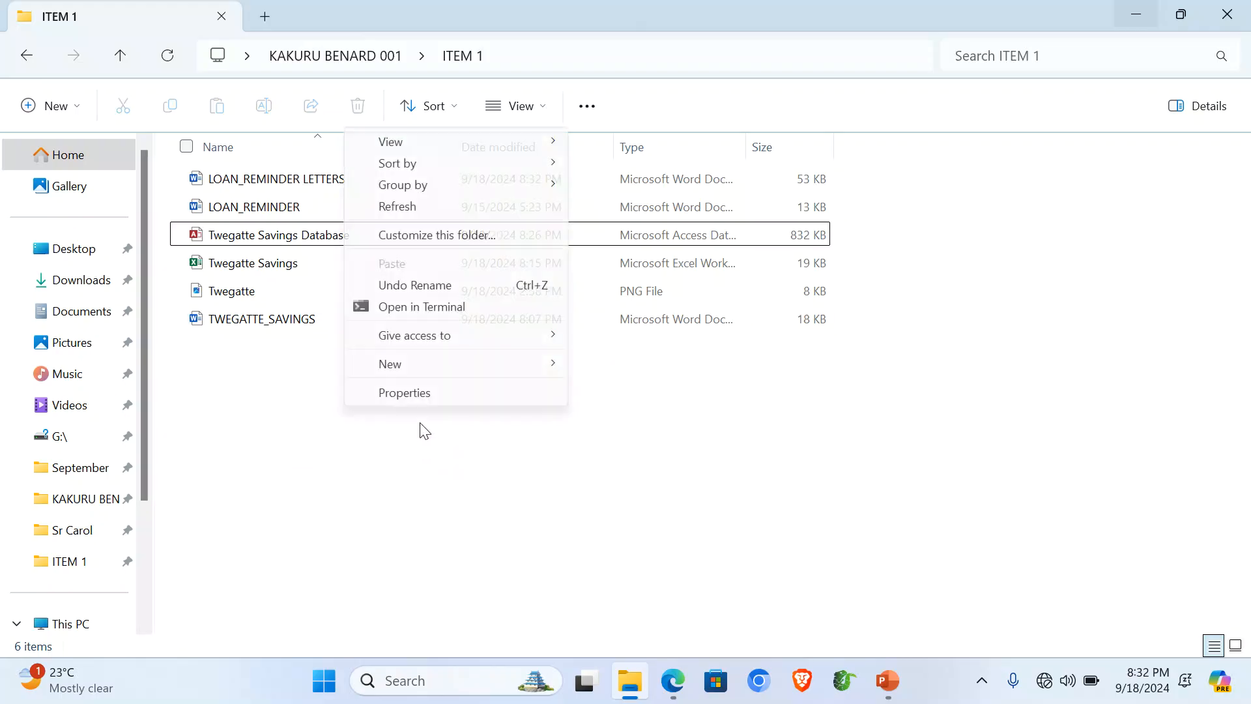
{"action": "left_click", "coordinate": [409, 215]}
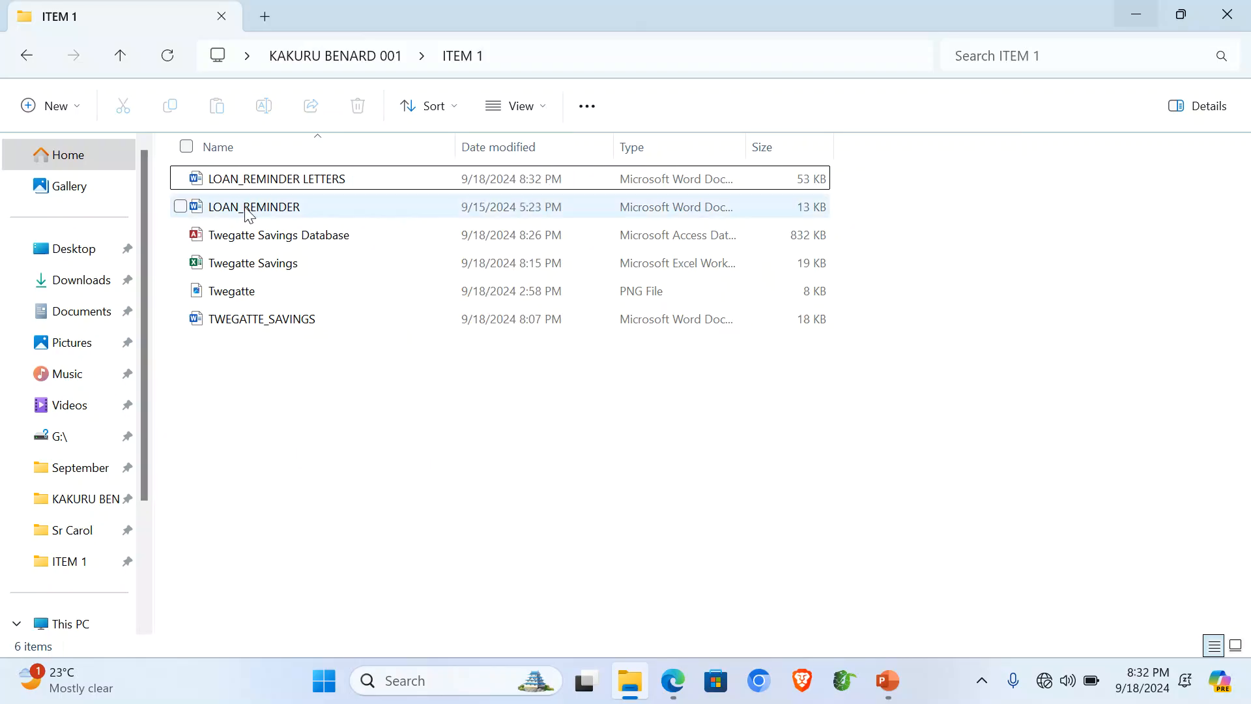
Step: Permanently delete the LOAN_REMINDER file with Shift+Delete, leaving five files
{"action": "left_click", "coordinate": [230, 215]}
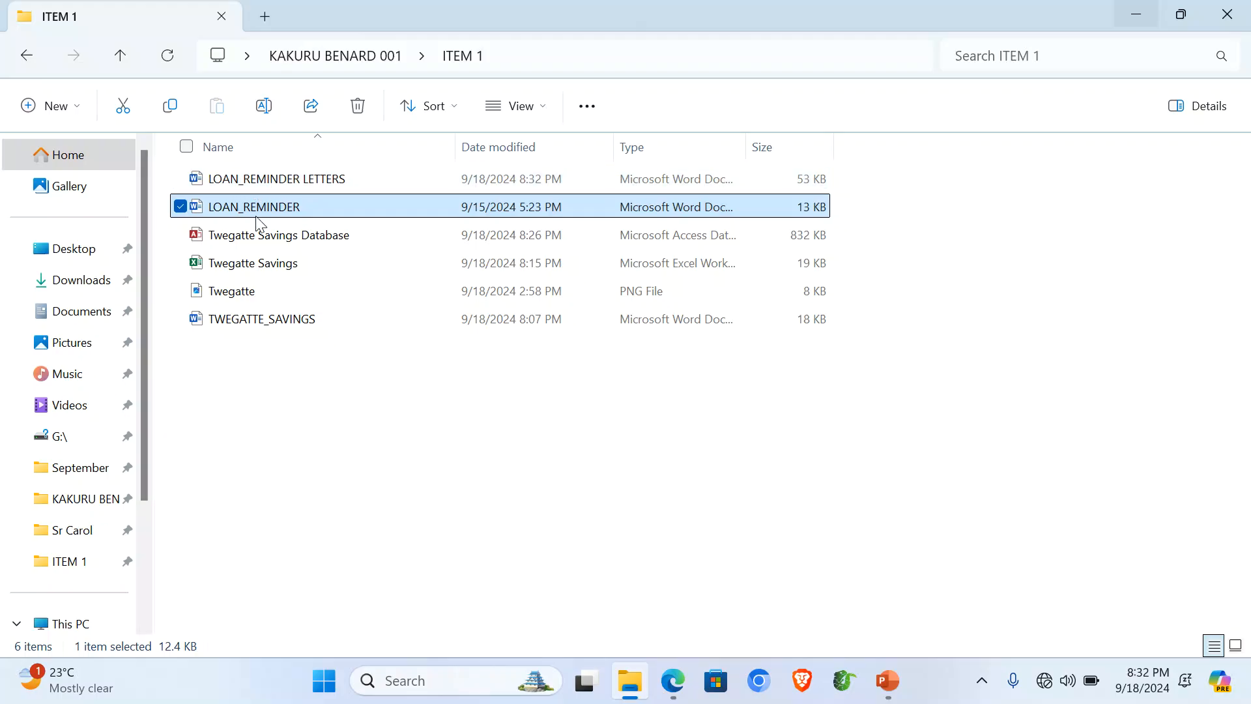
{"action": "key", "text": "shift+Delete"}
{"action": "key", "text": "Return"}
{"action": "left_click_drag", "start_coordinate": [257, 318], "coordinate": [249, 184]}
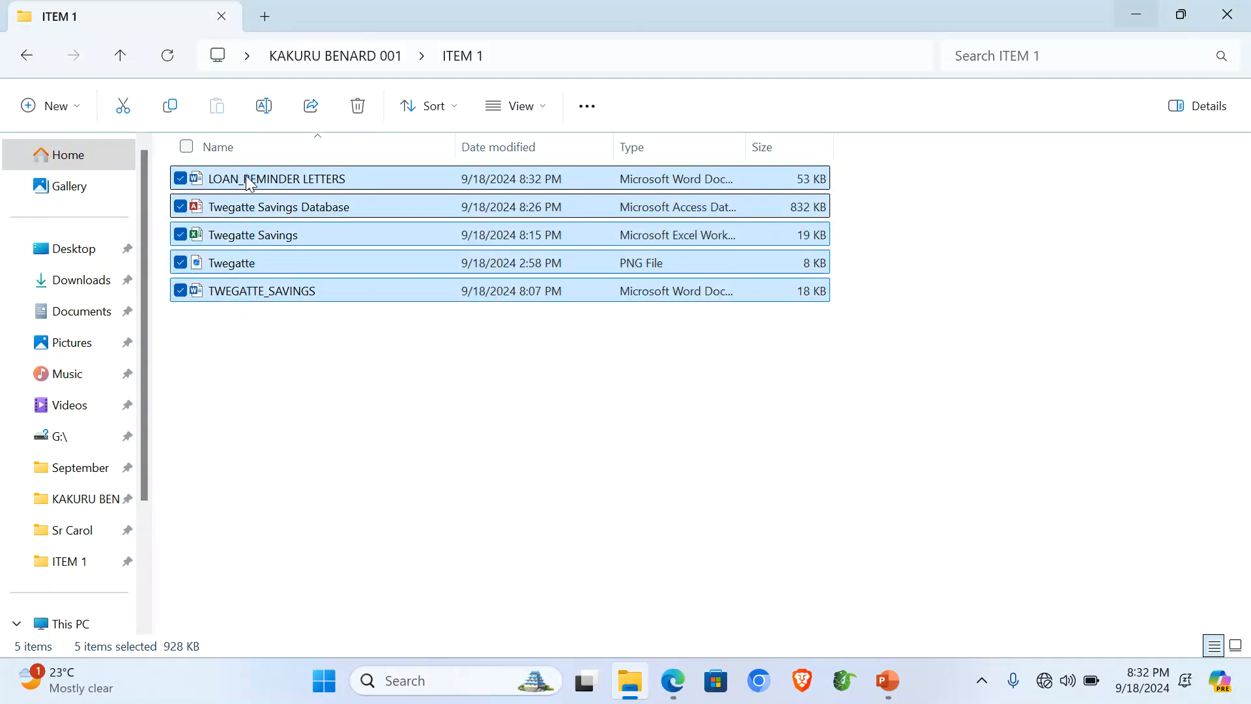
{"action": "left_click", "coordinate": [365, 434]}
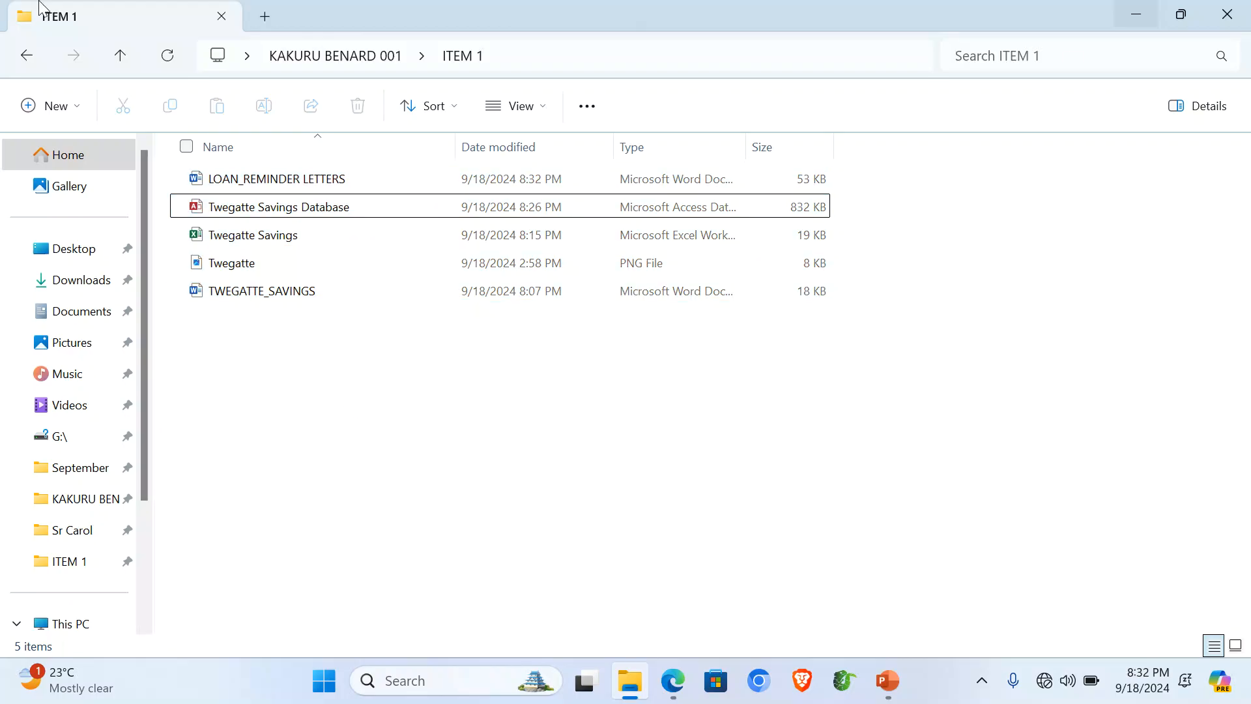
Step: Reread the Task section of 840-2.pdf in Edge, then return to the PowerPoint scoring slide
{"action": "left_click", "coordinate": [887, 681]}
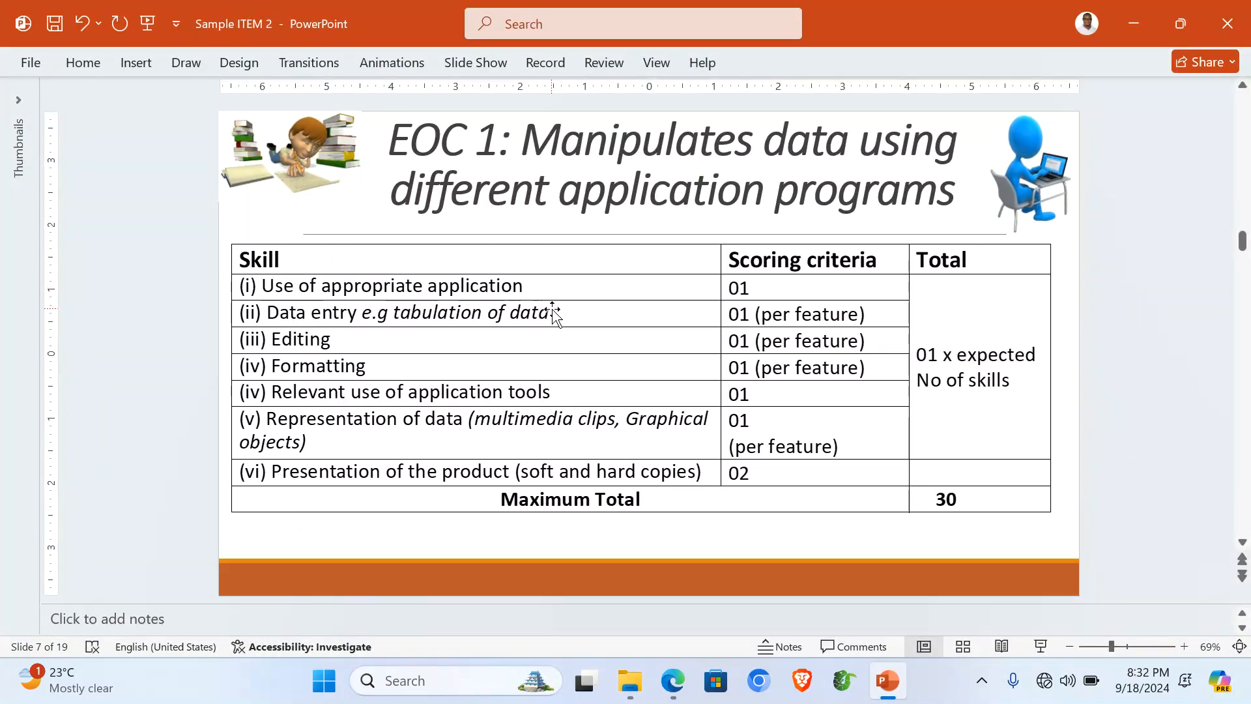
{"action": "left_click", "coordinate": [672, 680]}
{"action": "scroll", "coordinate": [418, 419], "scroll_direction": "up", "scroll_amount": 5}
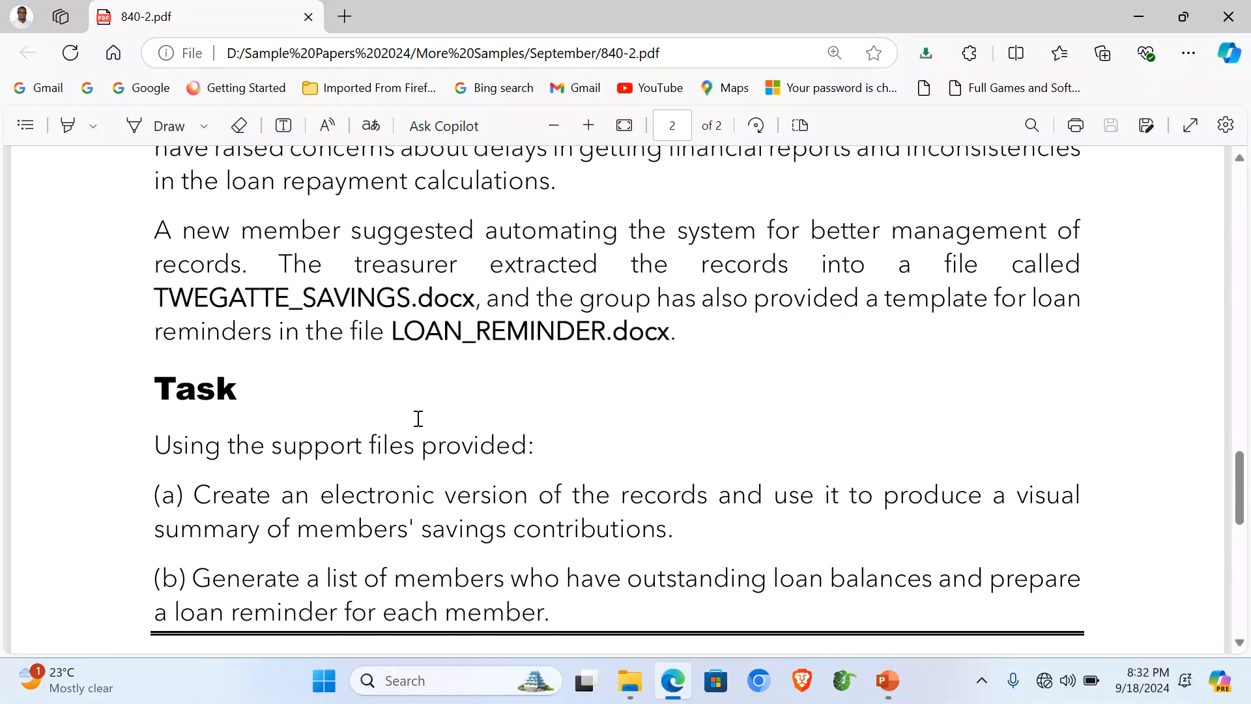
{"action": "scroll", "coordinate": [418, 419], "scroll_direction": "down", "scroll_amount": 6}
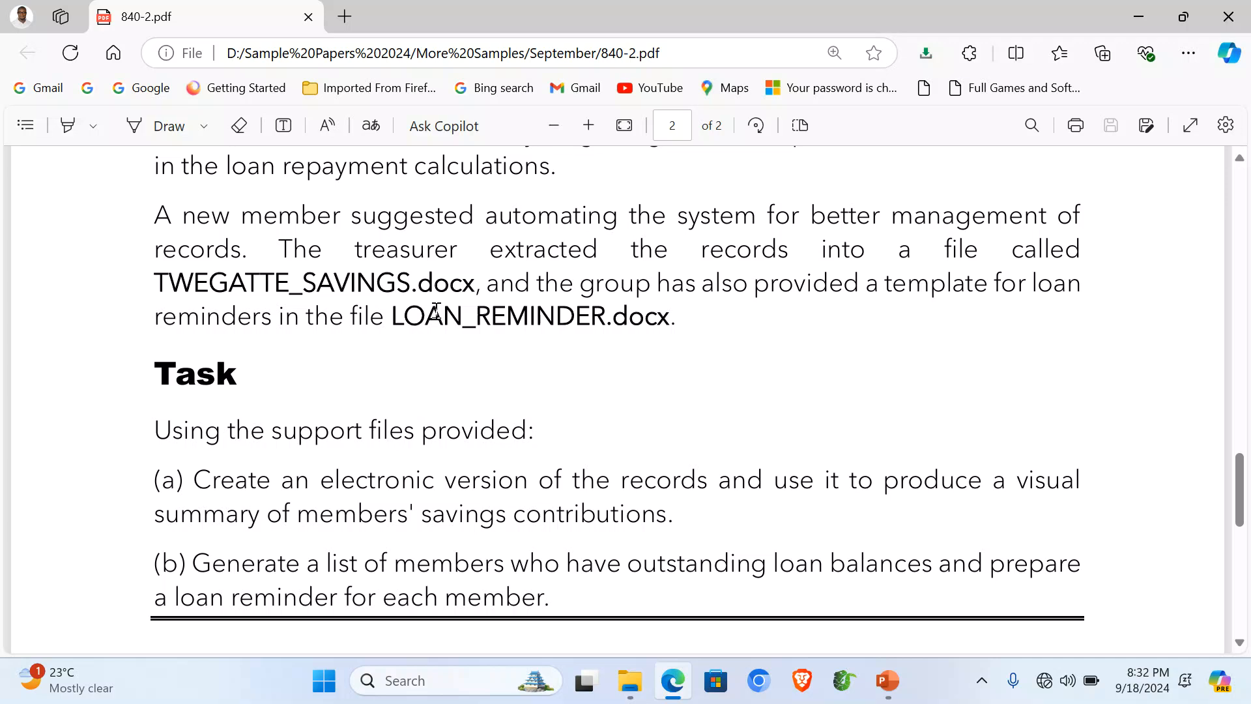
{"action": "left_click", "coordinate": [886, 680]}
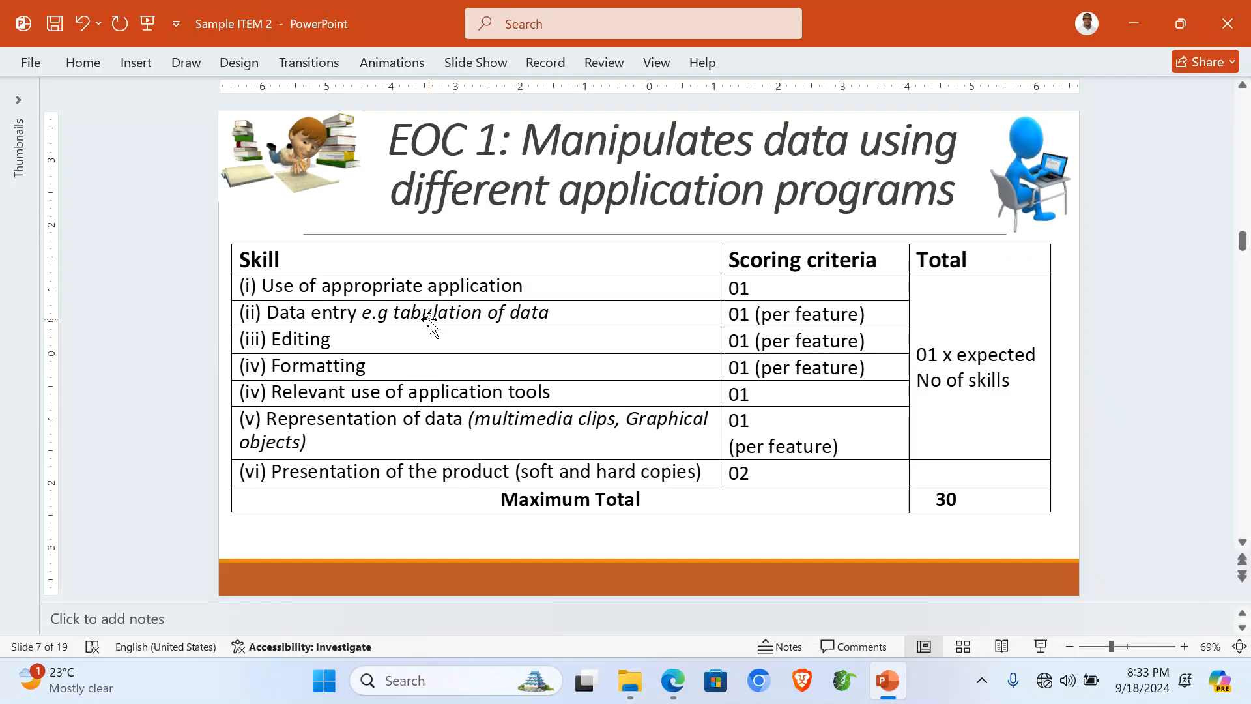
Step: Review the slide 7 scoring criteria table, then bring the ITEM 1 folder forward
{"action": "left_click", "coordinate": [304, 340]}
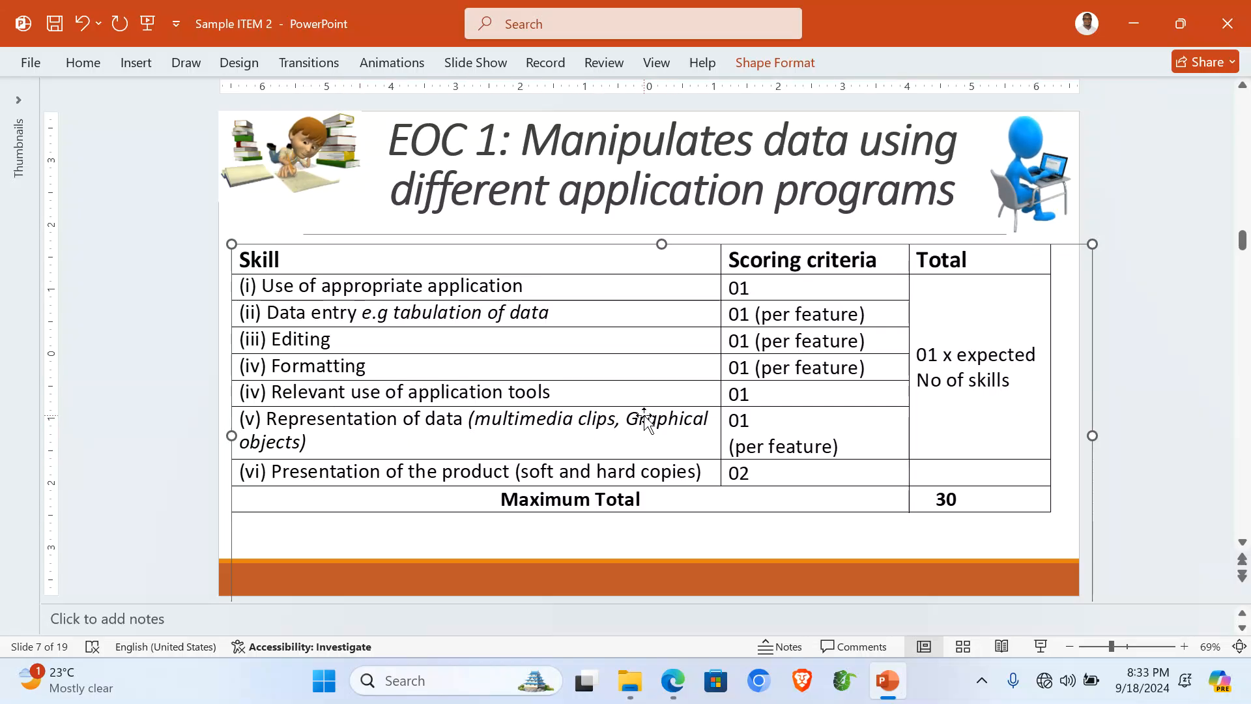
{"action": "left_click", "coordinate": [629, 680]}
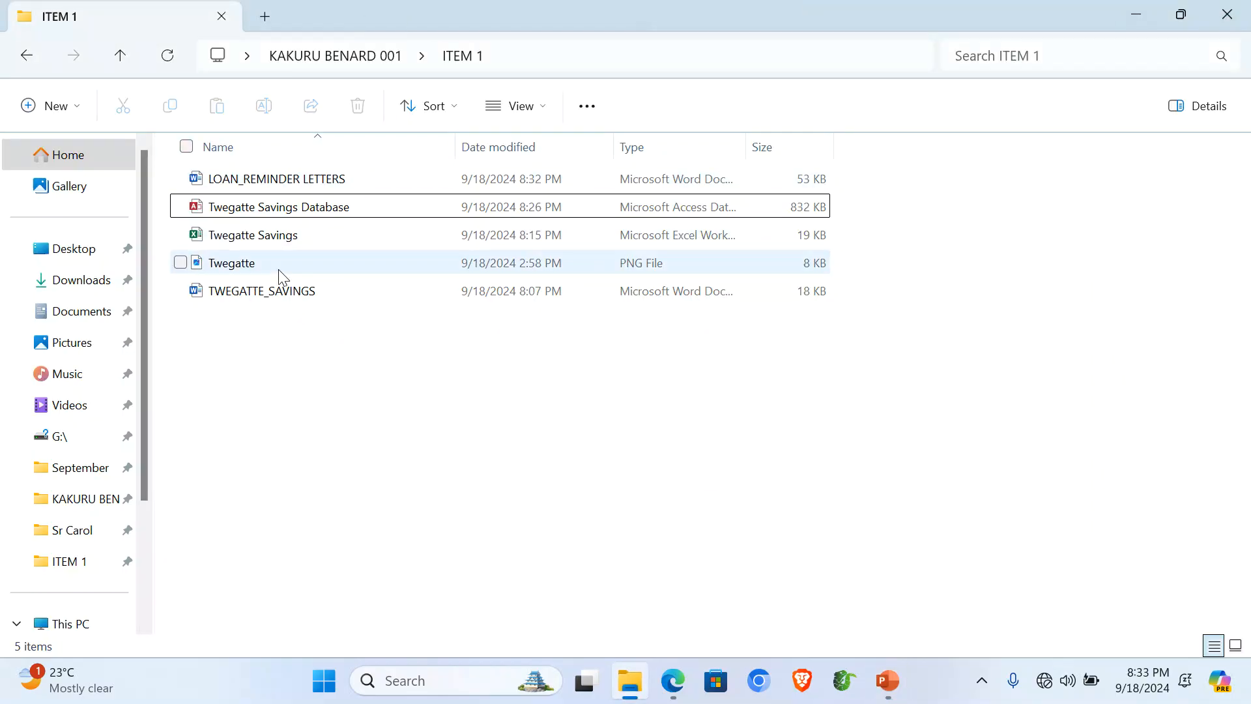
{"action": "double_click", "coordinate": [279, 293]}
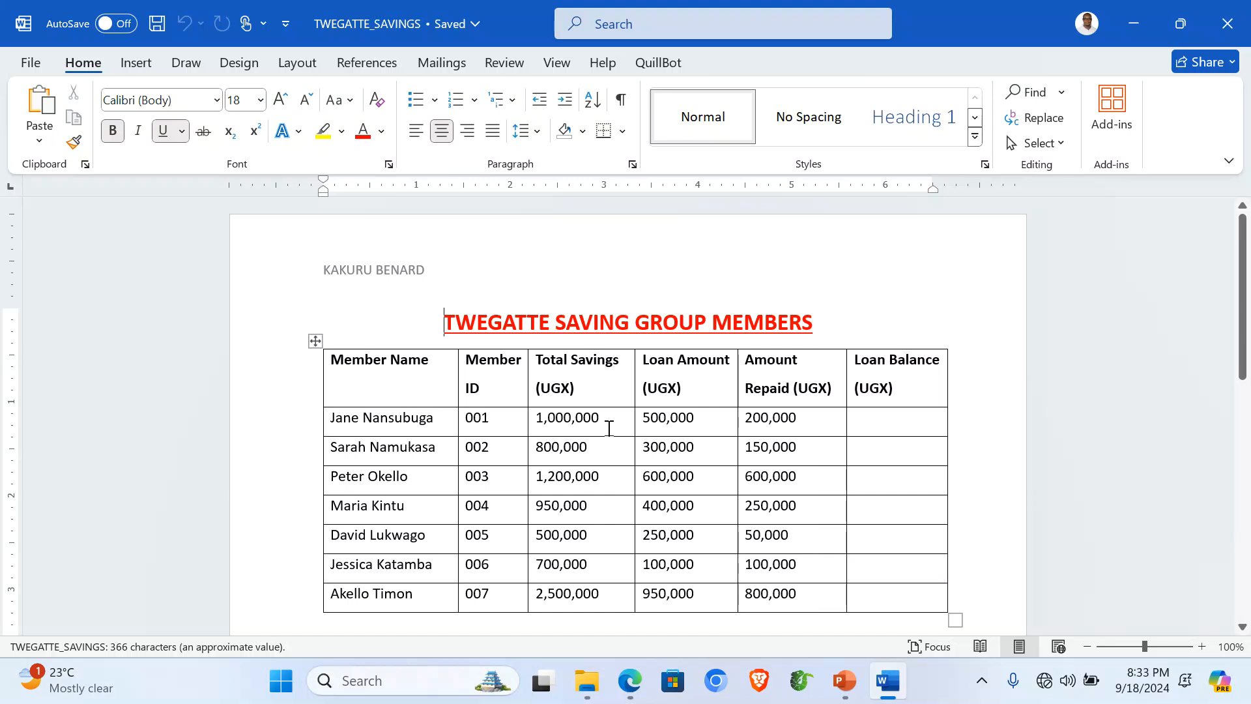
{"action": "scroll", "coordinate": [609, 428], "scroll_direction": "down", "scroll_amount": 8}
{"action": "scroll", "coordinate": [609, 428], "scroll_direction": "up", "scroll_amount": 8}
{"action": "left_click", "coordinate": [1227, 23]}
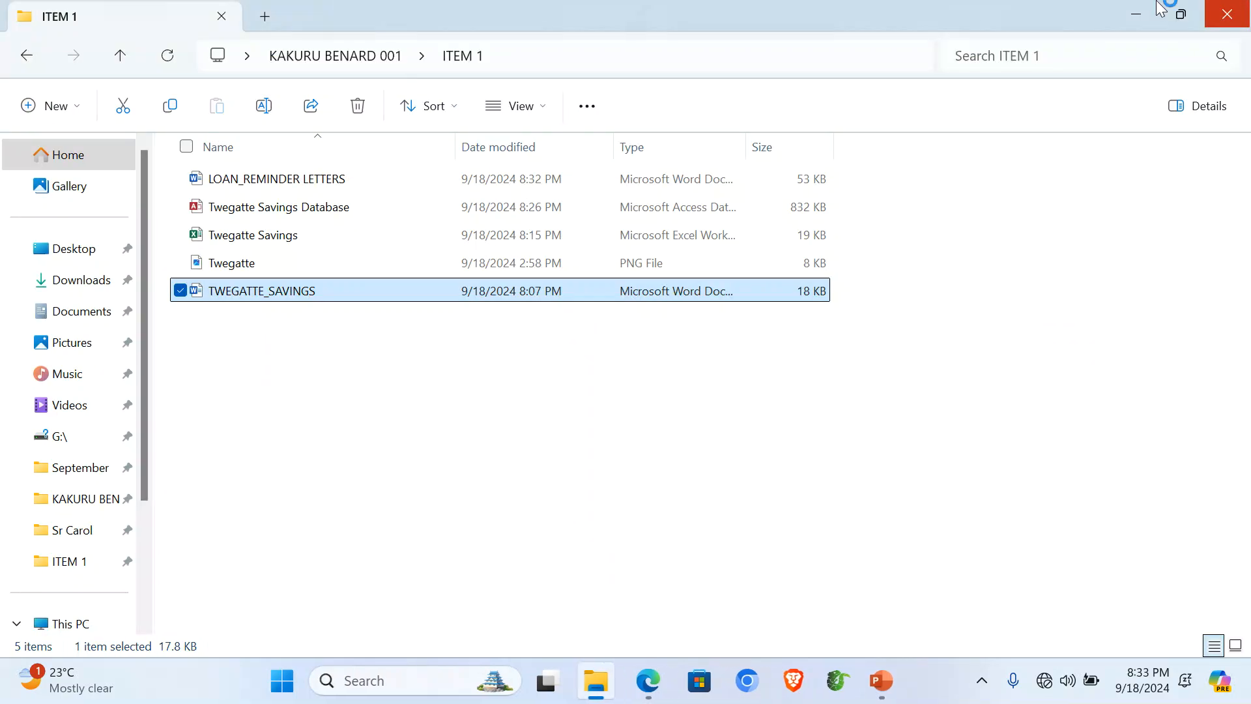
{"action": "double_click", "coordinate": [275, 236]}
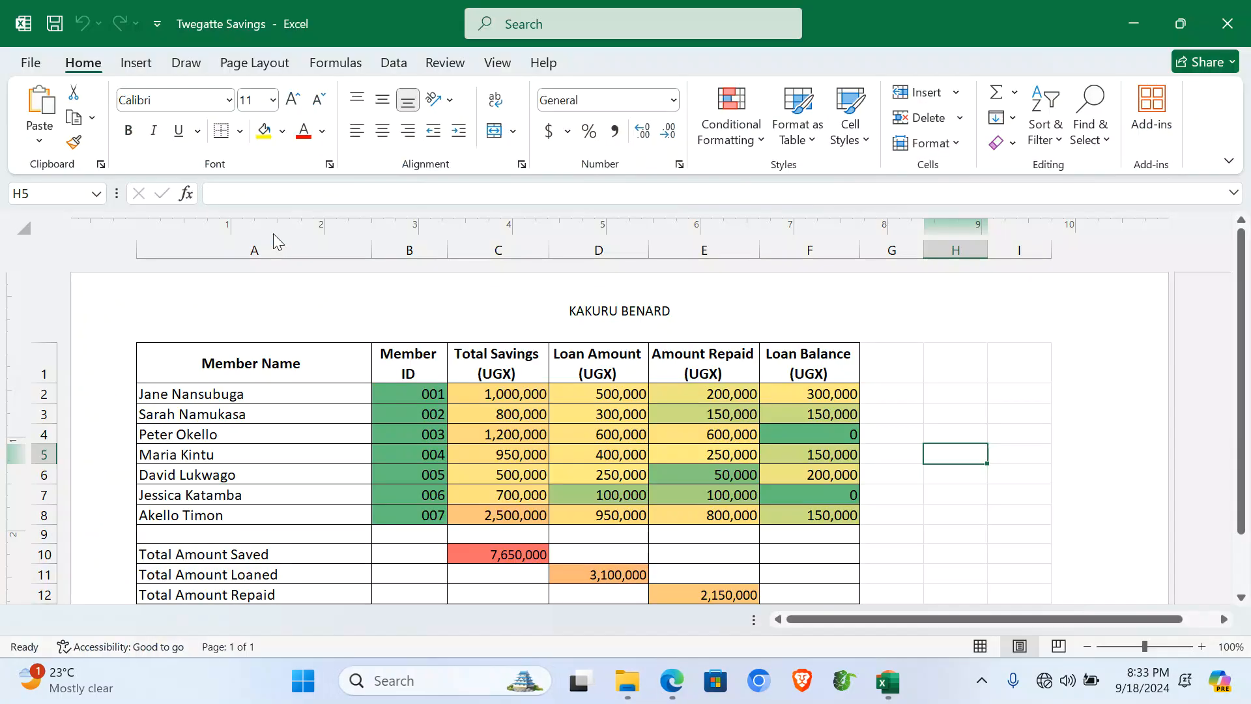
Step: Check the Member IDs on the Original sheet and the F2 formula and totals on Computed
{"action": "left_click", "coordinate": [133, 619]}
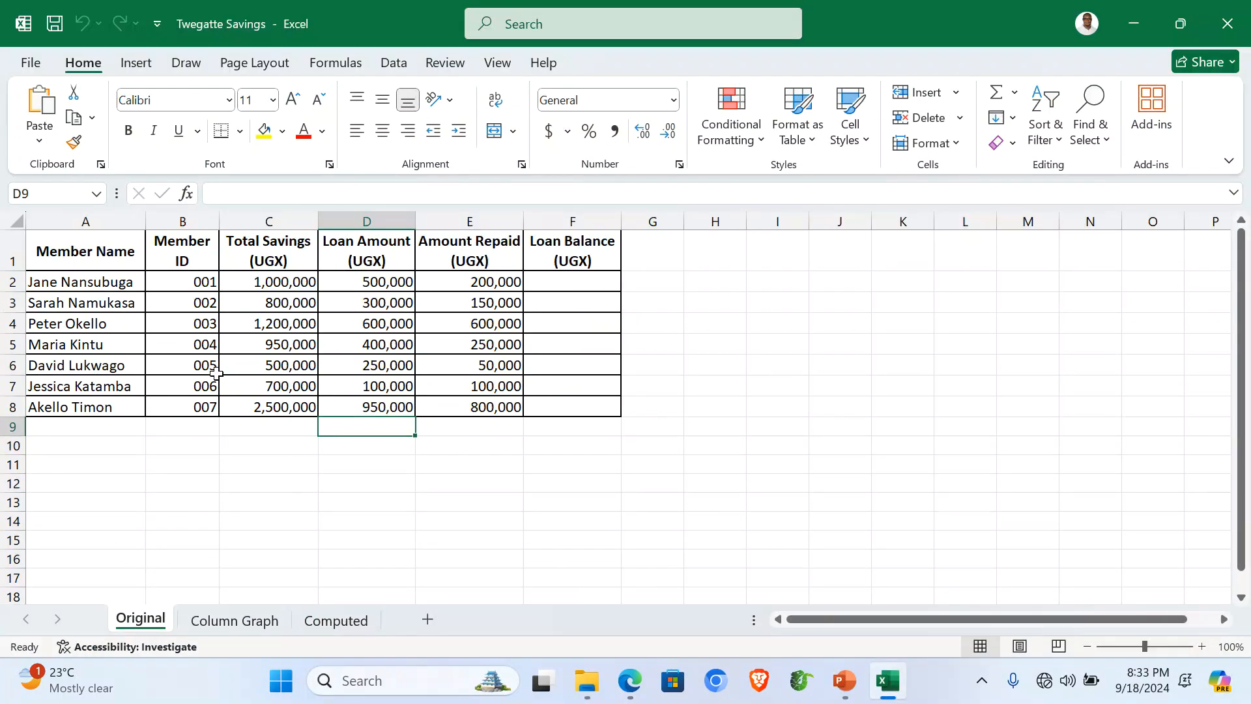
{"action": "left_click_drag", "start_coordinate": [189, 283], "coordinate": [196, 409]}
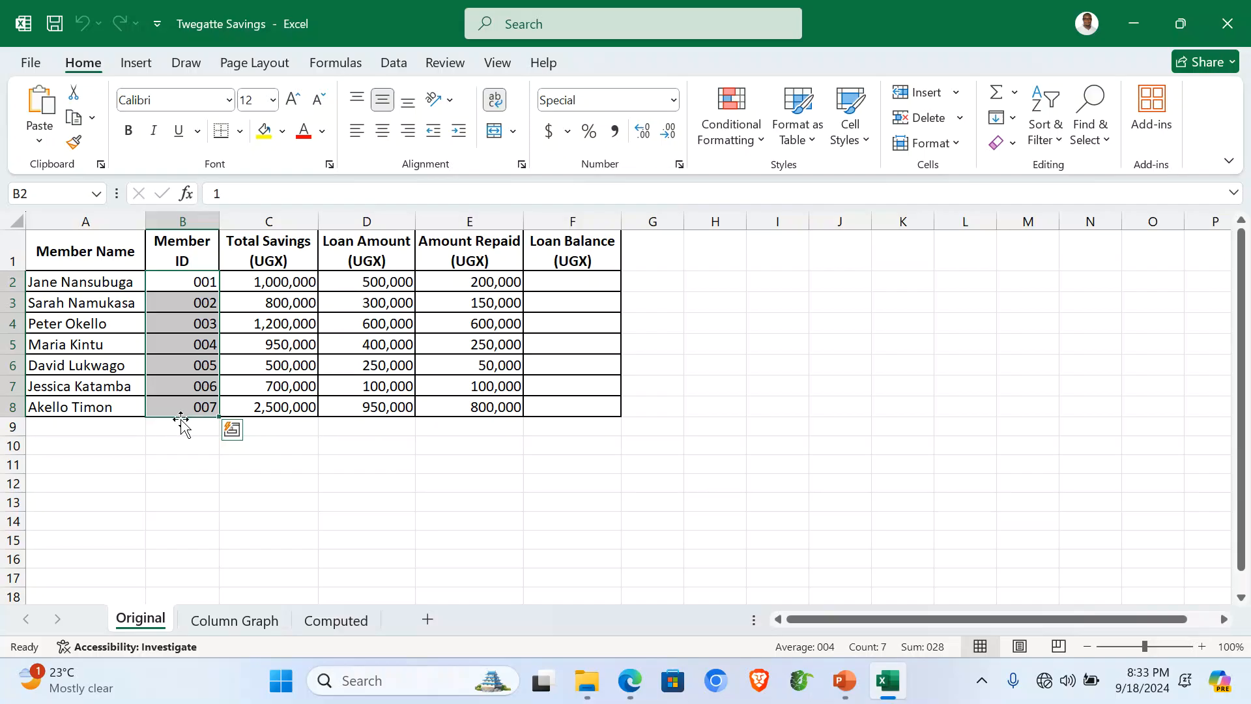
{"action": "left_click", "coordinate": [330, 620]}
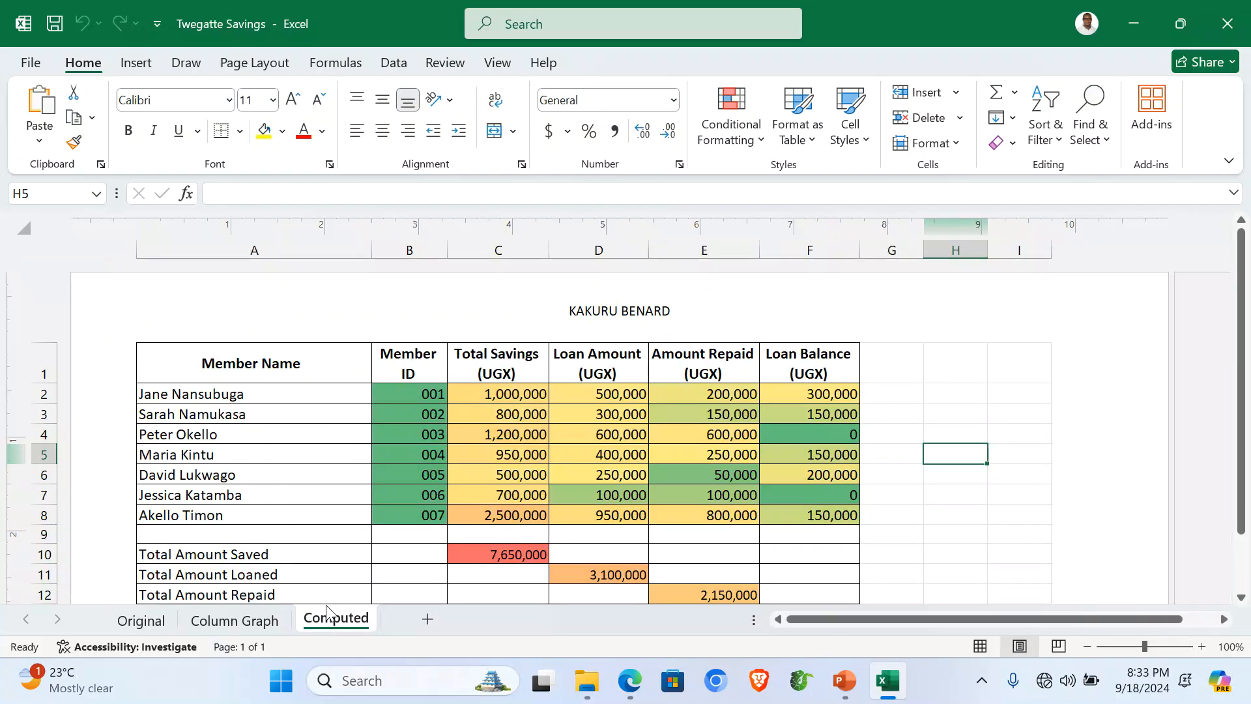
{"action": "left_click", "coordinate": [292, 462]}
{"action": "scroll", "coordinate": [609, 461], "scroll_direction": "down", "scroll_amount": 3}
{"action": "scroll", "coordinate": [701, 417], "scroll_direction": "up", "scroll_amount": 3}
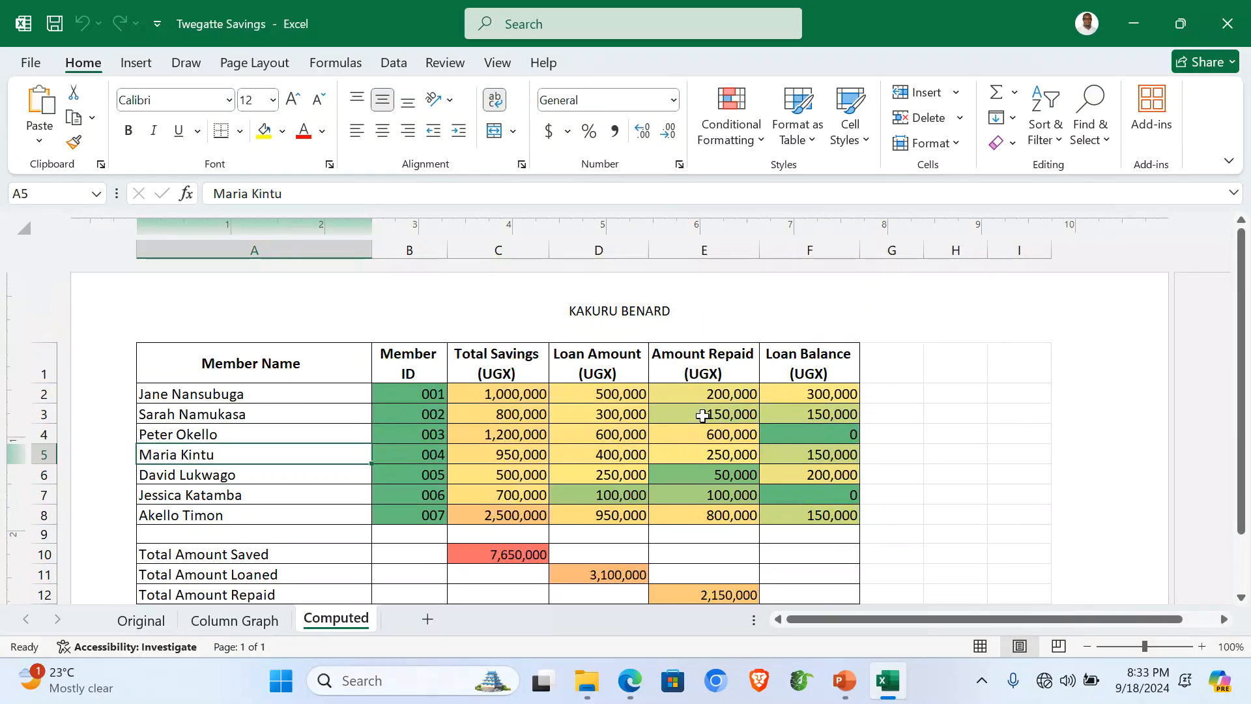
{"action": "left_click", "coordinate": [834, 393]}
{"action": "scroll", "coordinate": [812, 419], "scroll_direction": "down", "scroll_amount": 3}
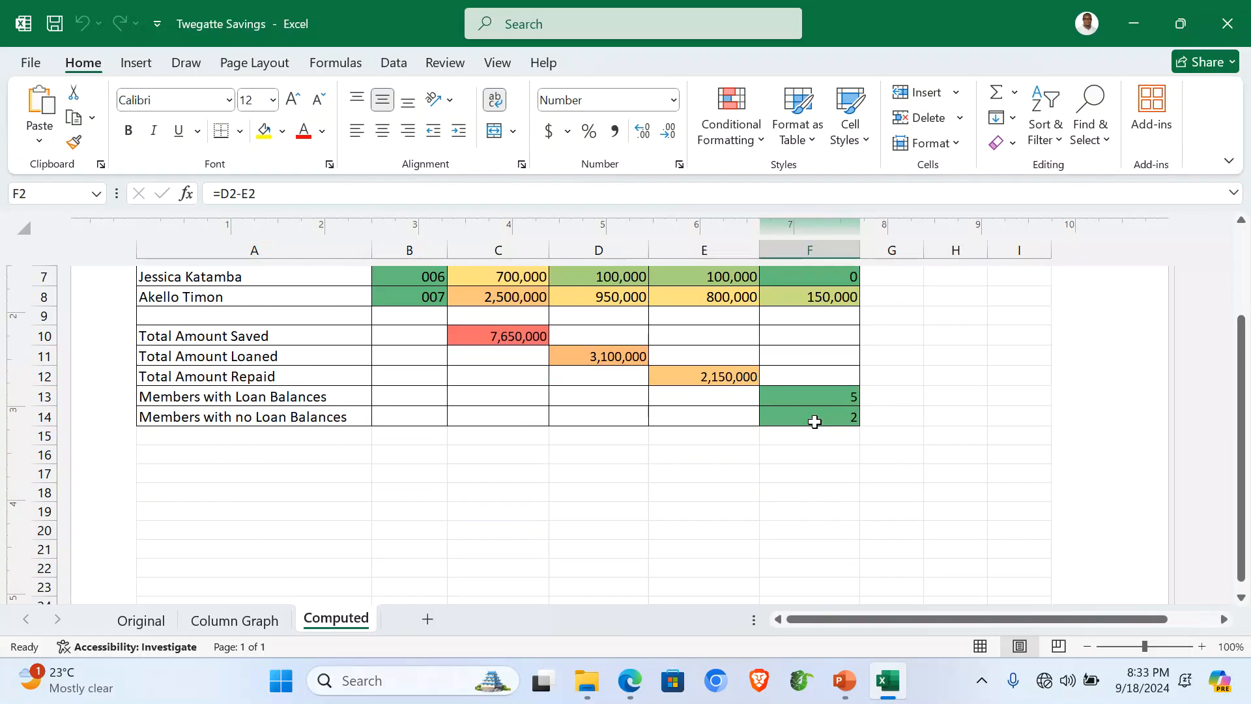
{"action": "left_click_drag", "start_coordinate": [471, 336], "coordinate": [812, 415]}
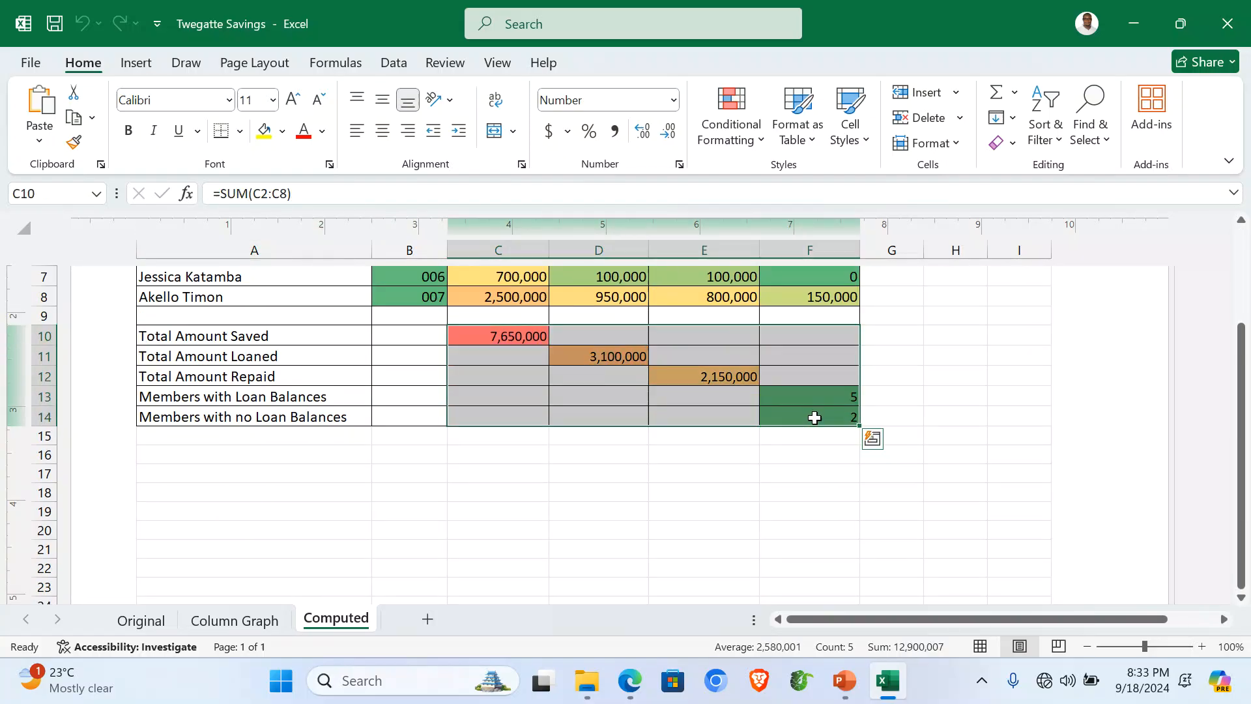
{"action": "left_click", "coordinate": [545, 475]}
{"action": "scroll", "coordinate": [545, 475], "scroll_direction": "up", "scroll_amount": 3}
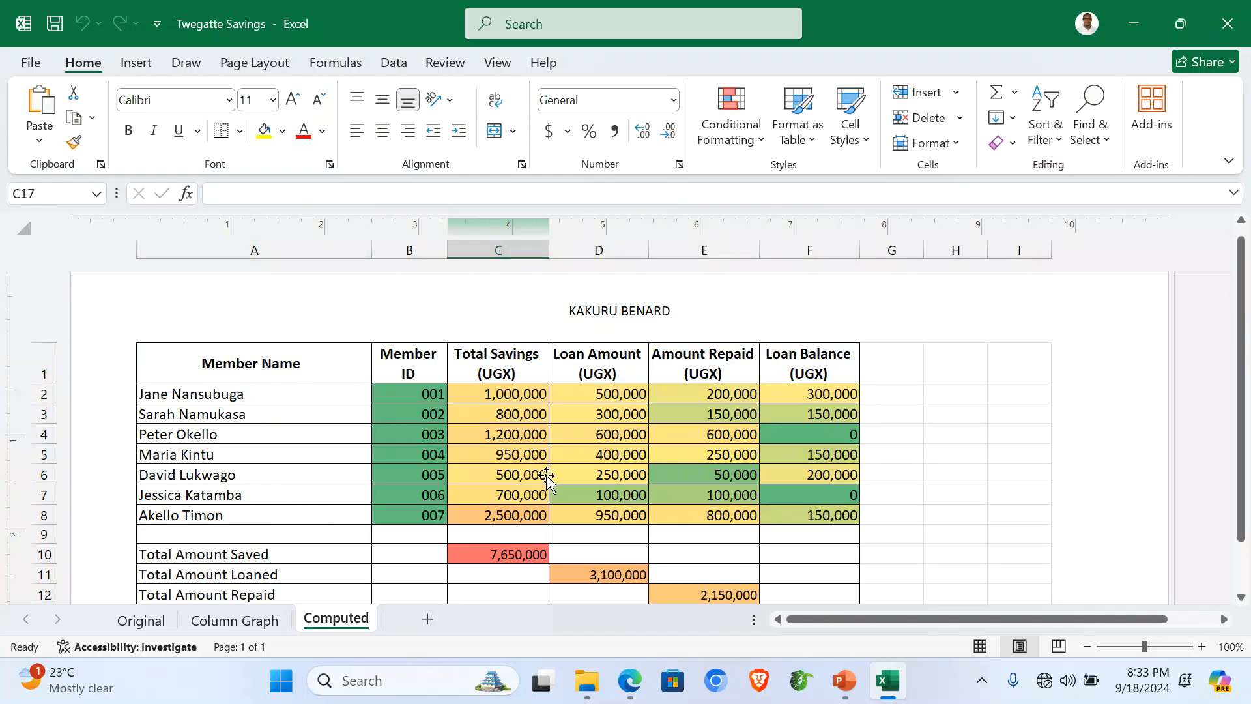
Step: View the Column Graph sheet's savings chart, then close Excel
{"action": "left_click", "coordinate": [236, 620]}
{"action": "left_click", "coordinate": [969, 379]}
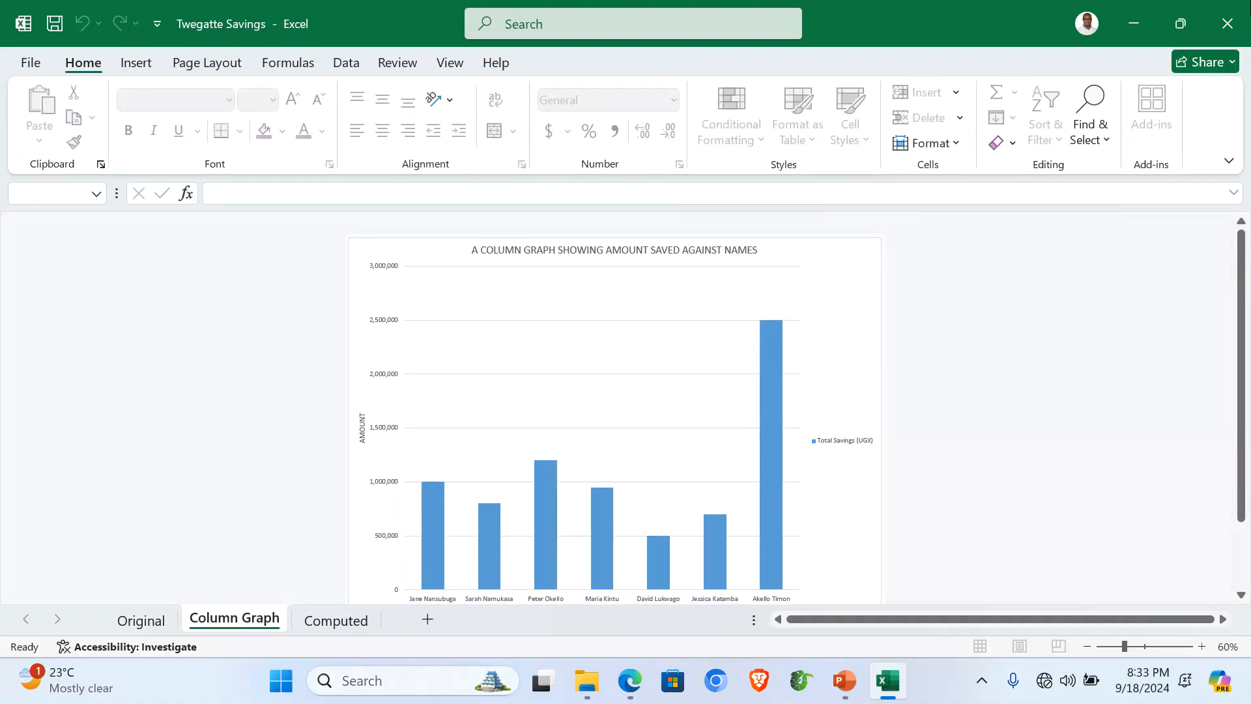
{"action": "left_click", "coordinate": [1239, 7]}
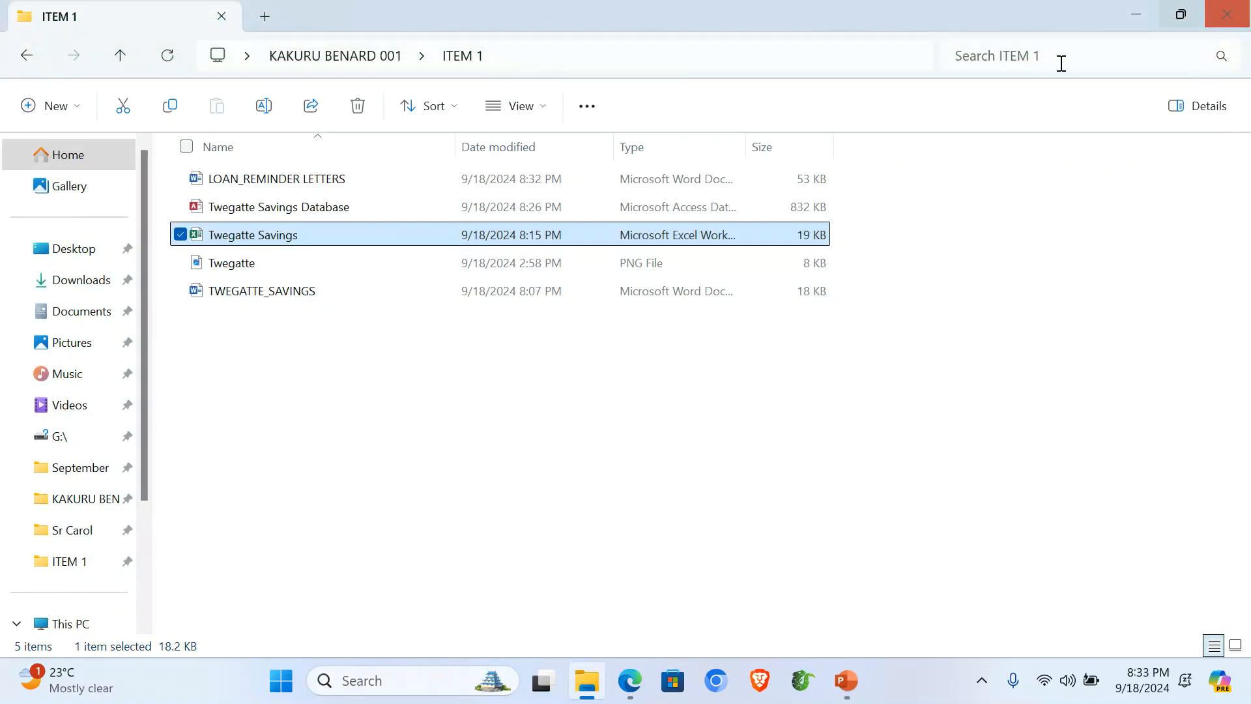
Step: Open the Twegatte Savings Database and check the Savings table and Members With Loan Blc query
{"action": "double_click", "coordinate": [261, 207]}
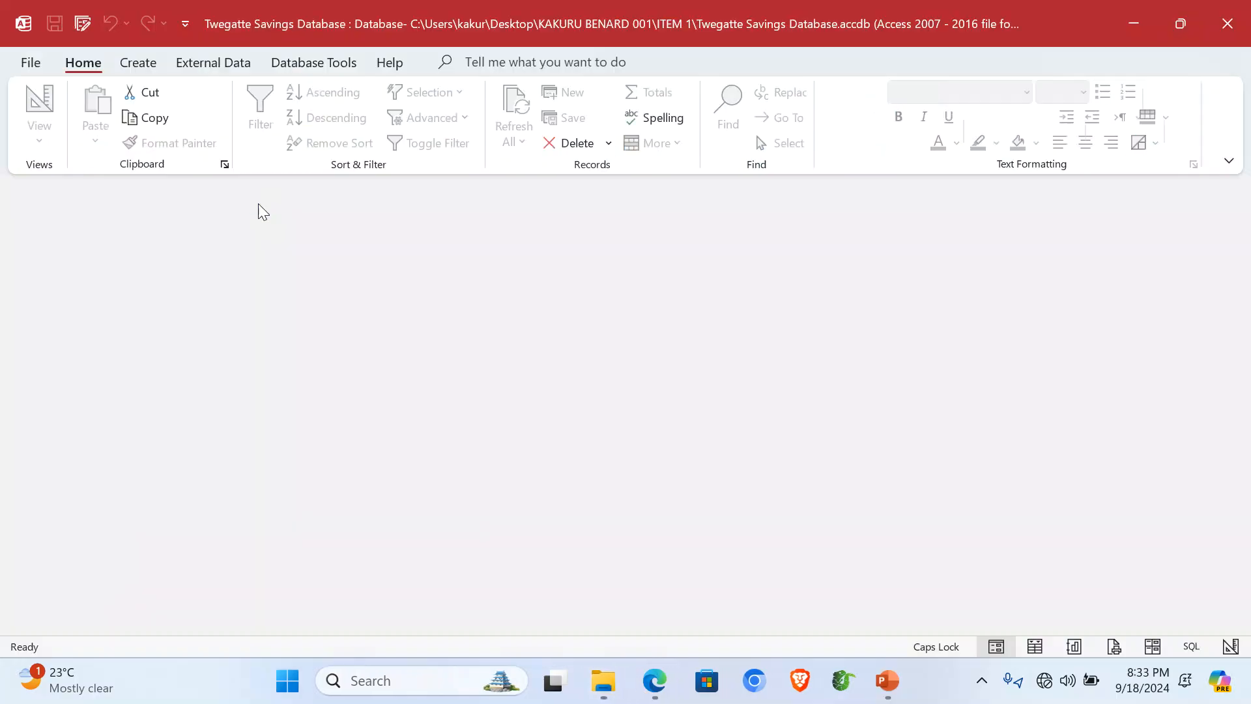
{"action": "double_click", "coordinate": [60, 267]}
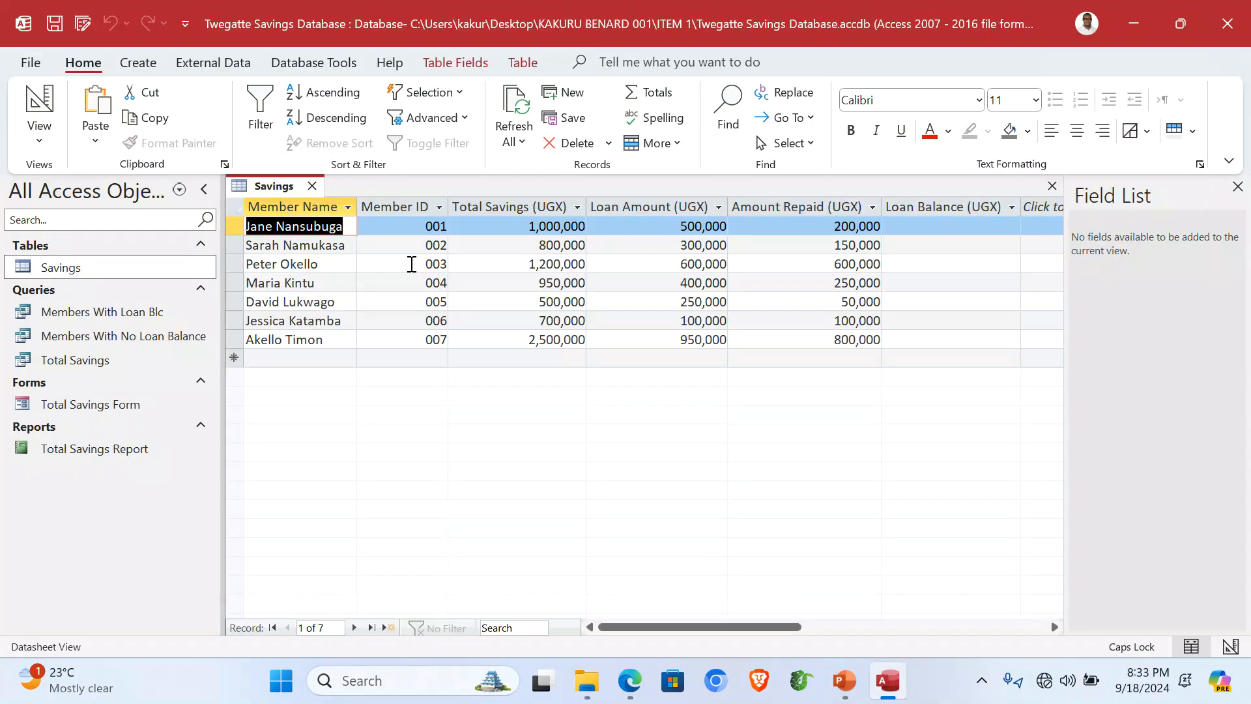
{"action": "left_click", "coordinate": [1051, 186]}
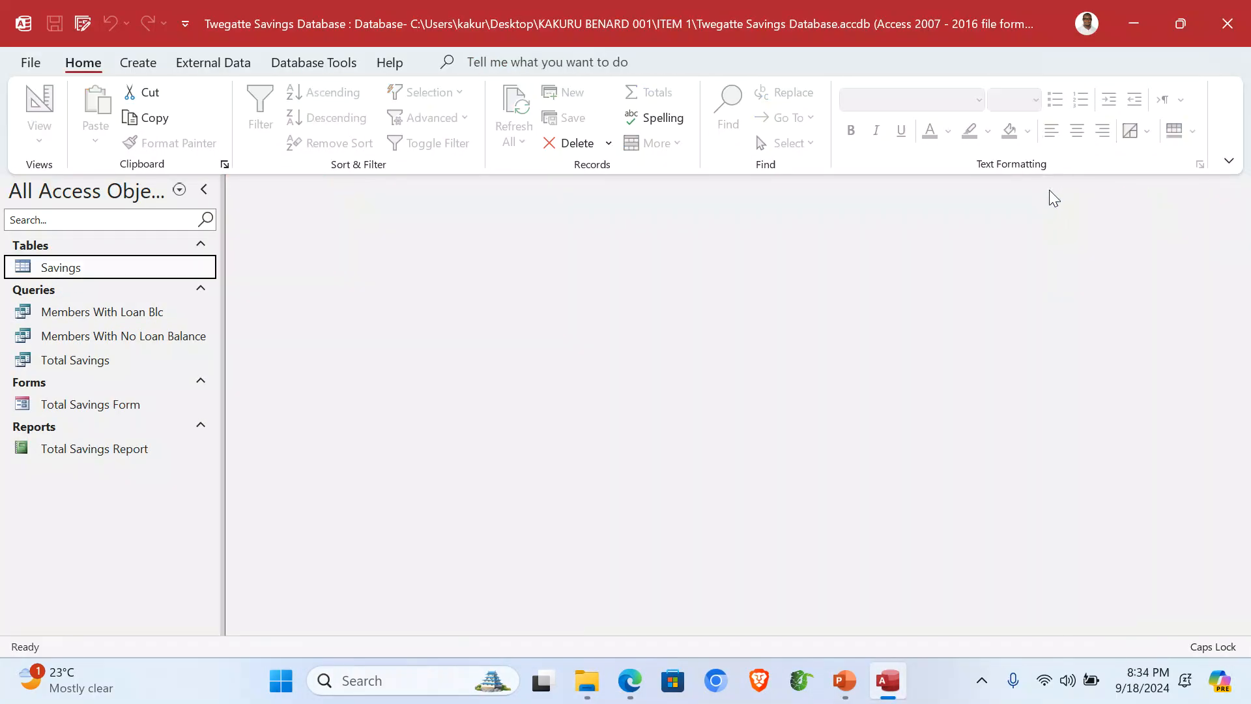
{"action": "double_click", "coordinate": [114, 313]}
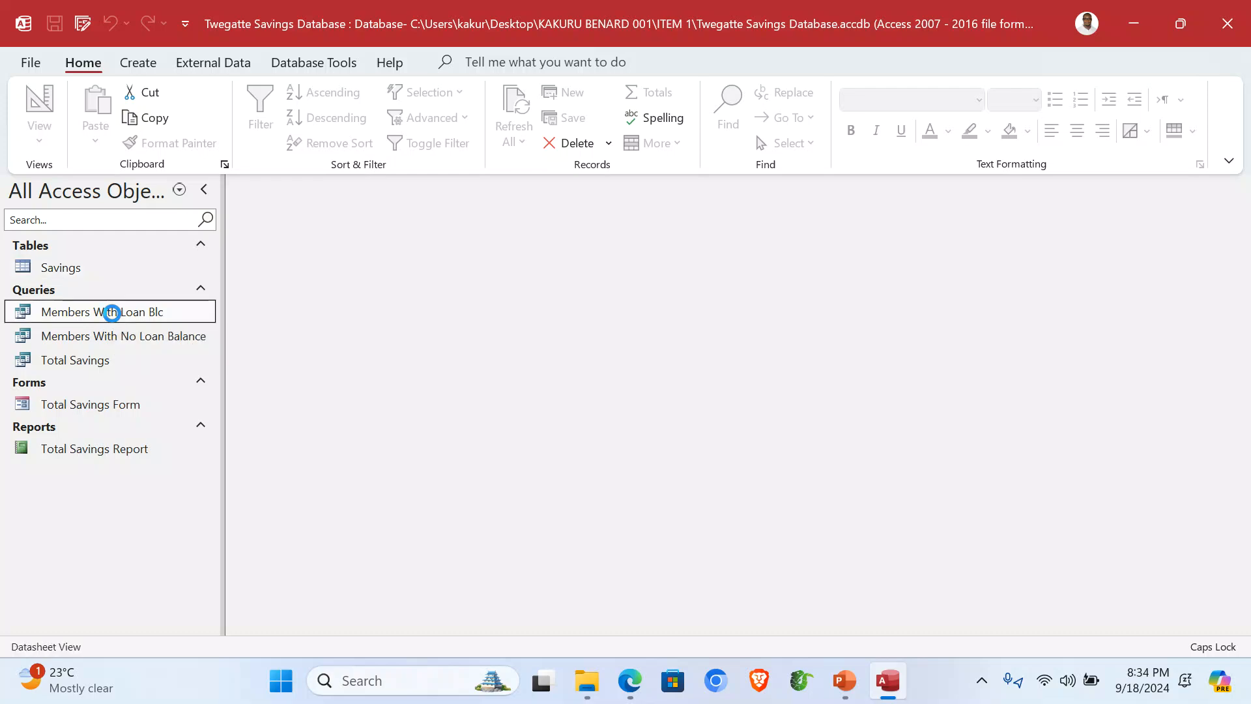
{"action": "left_click", "coordinate": [981, 212]}
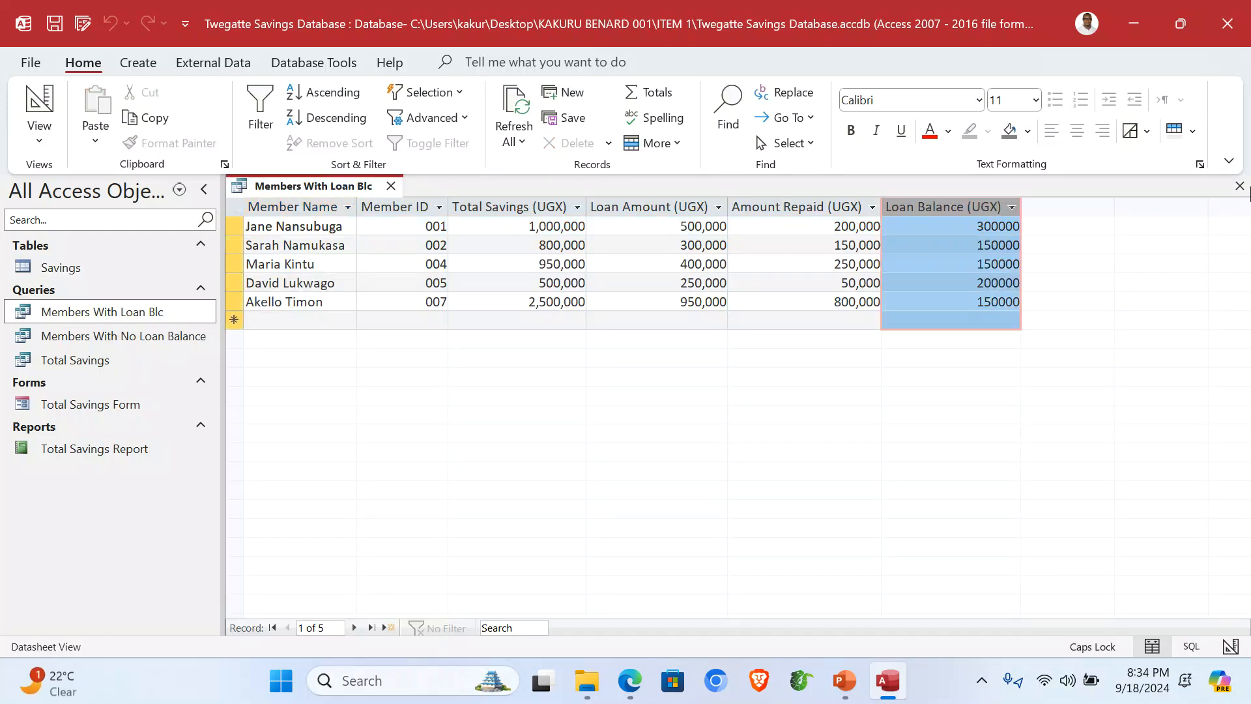
{"action": "left_click", "coordinate": [1239, 187]}
Step: Check the Members With No Loan Balance and Total Savings queries
{"action": "double_click", "coordinate": [136, 336]}
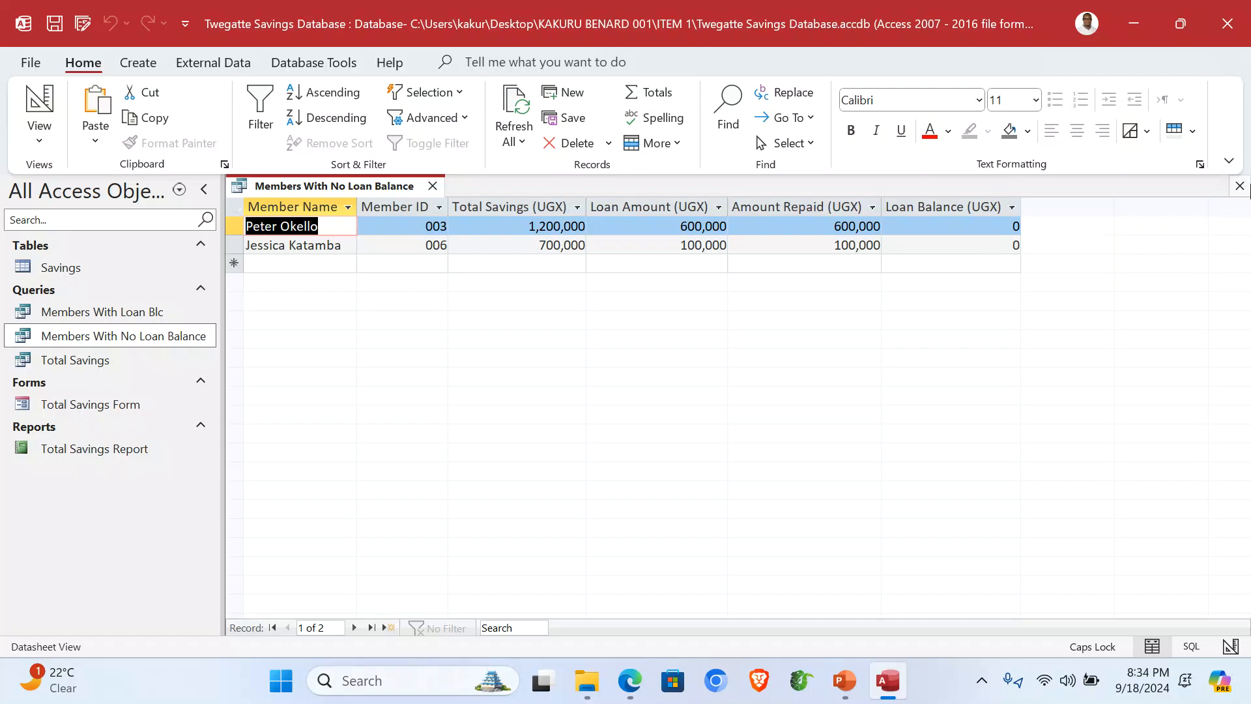
{"action": "left_click", "coordinate": [1239, 186]}
{"action": "double_click", "coordinate": [65, 362]}
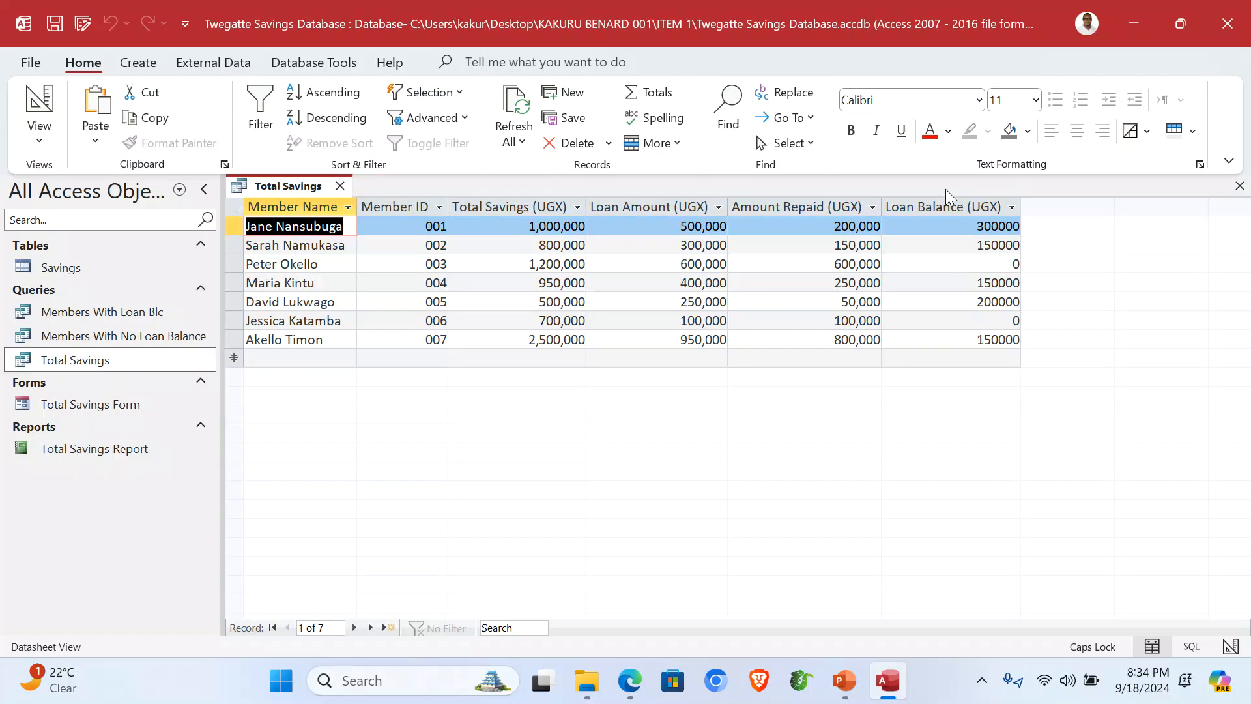
{"action": "left_click", "coordinate": [950, 198]}
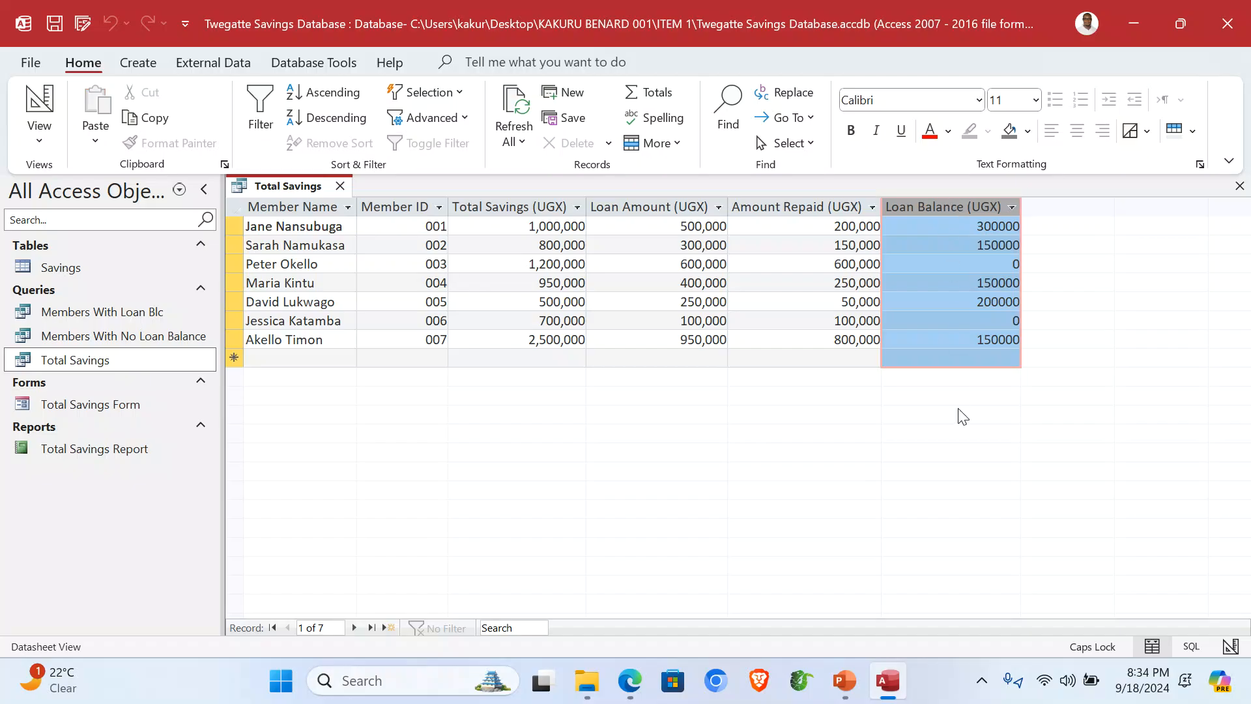
{"action": "left_click", "coordinate": [1239, 186]}
Step: View the Total Savings Form and Total Savings Report, then close Access
{"action": "double_click", "coordinate": [126, 403]}
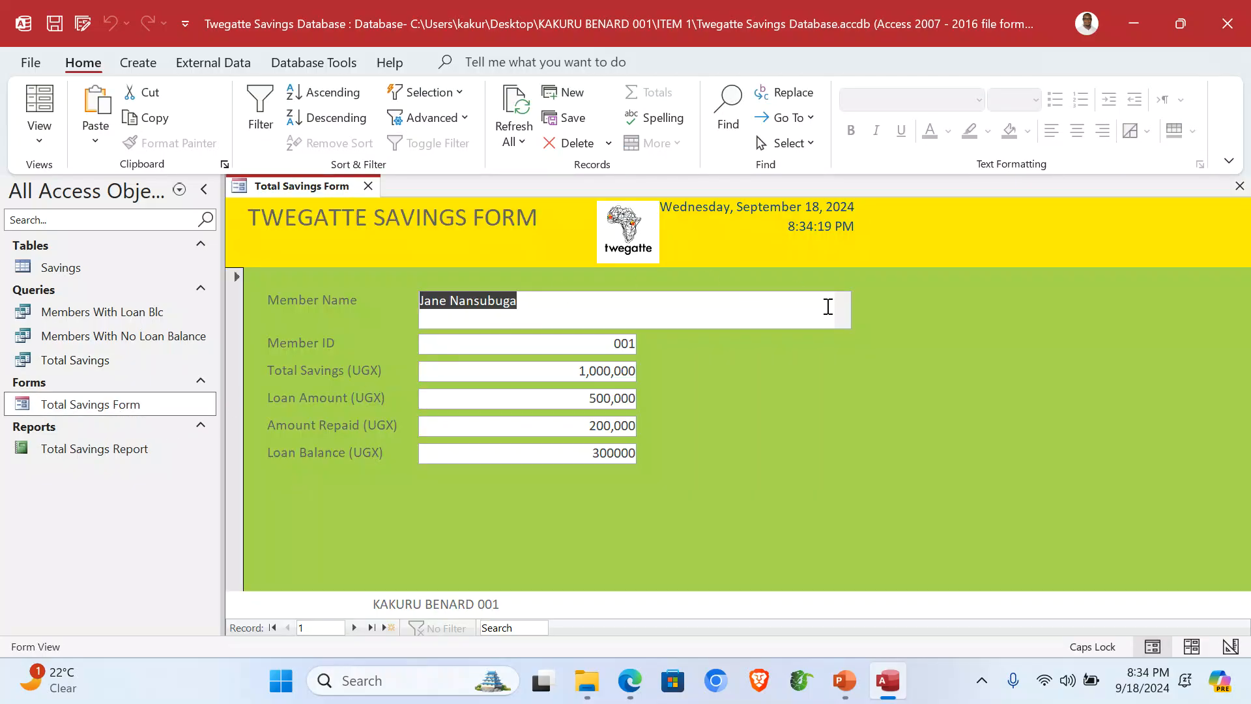
{"action": "double_click", "coordinate": [99, 449]}
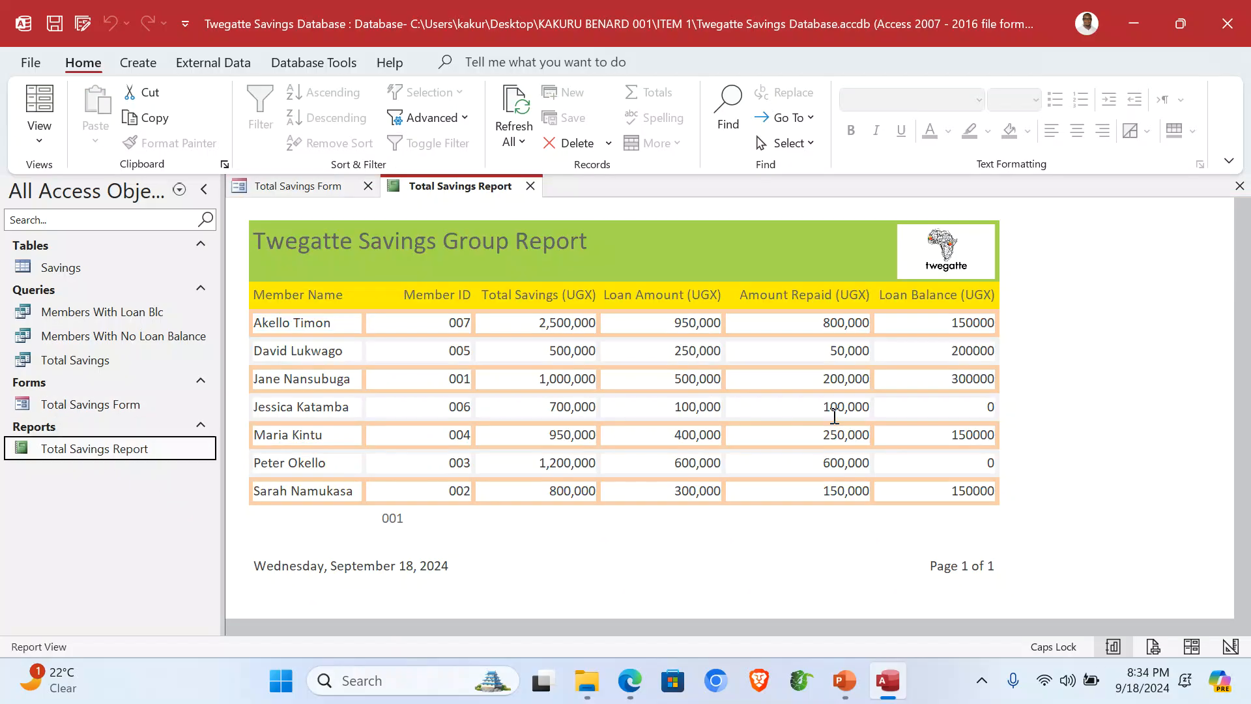
{"action": "left_click", "coordinate": [1228, 23]}
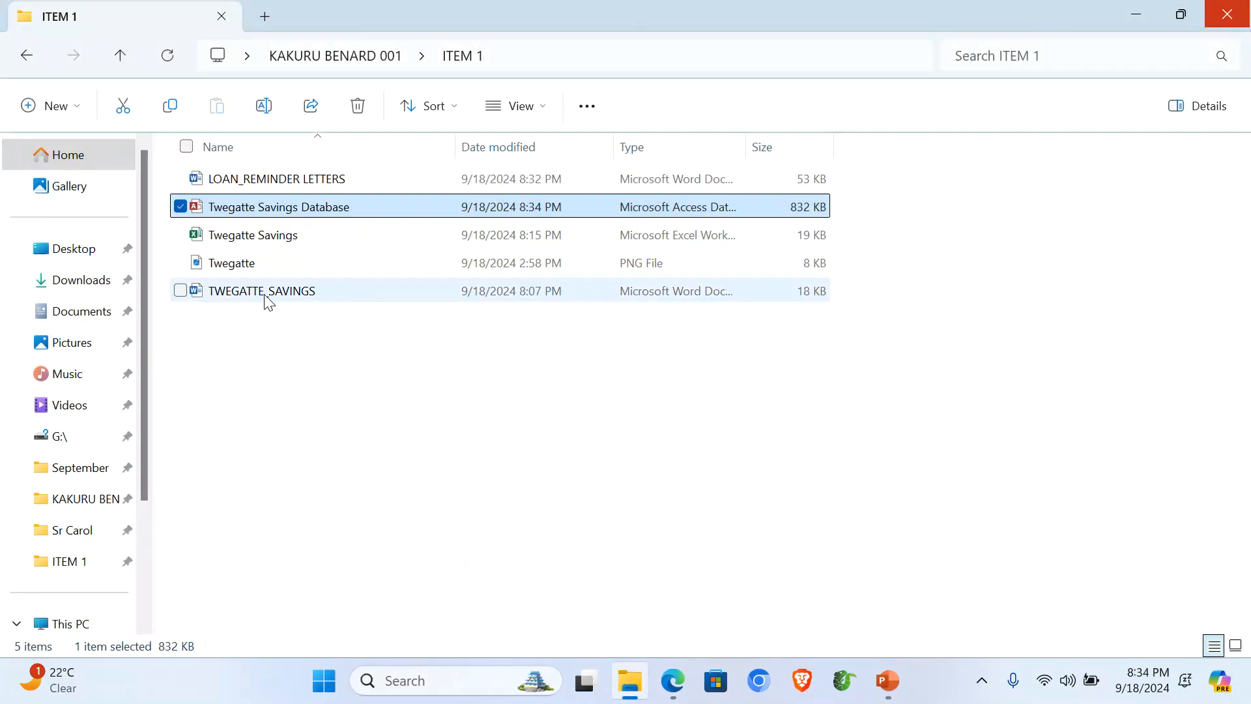
Step: Review the merged LOAN_REMINDER LETTERS in Word, then close it and the ITEM 1 folder
{"action": "double_click", "coordinate": [278, 185]}
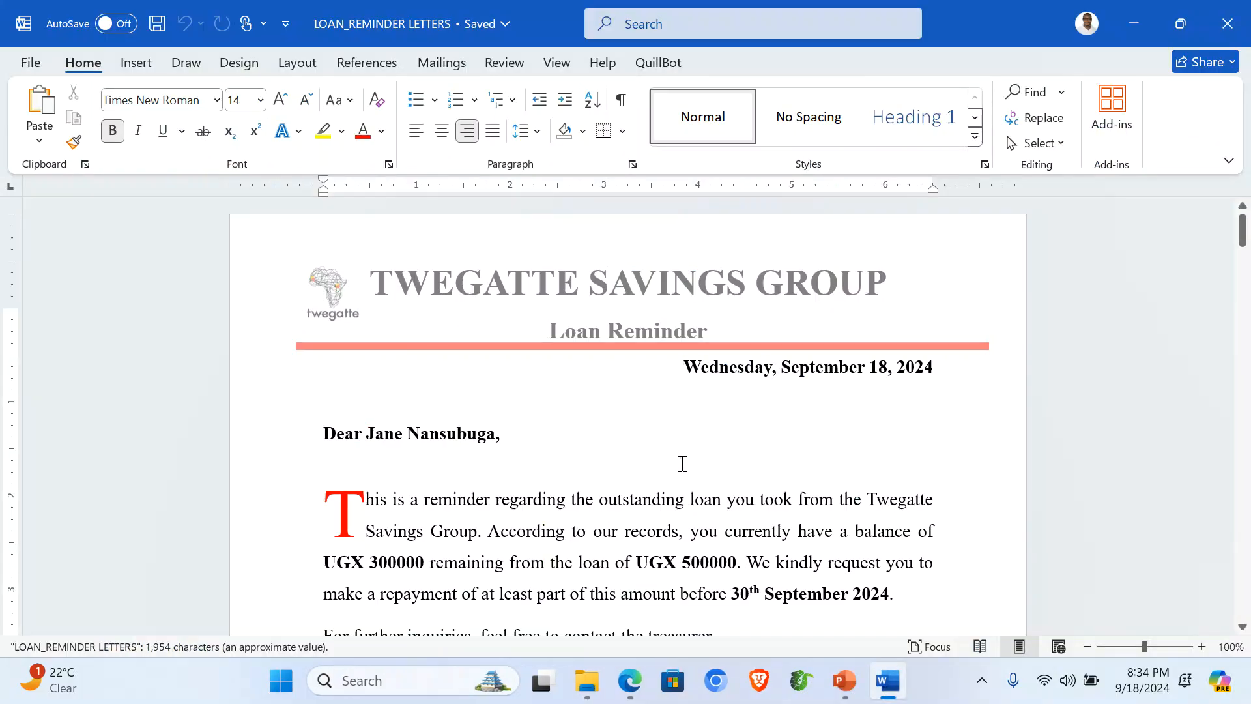
{"action": "scroll", "coordinate": [634, 481], "scroll_direction": "down", "scroll_amount": 2}
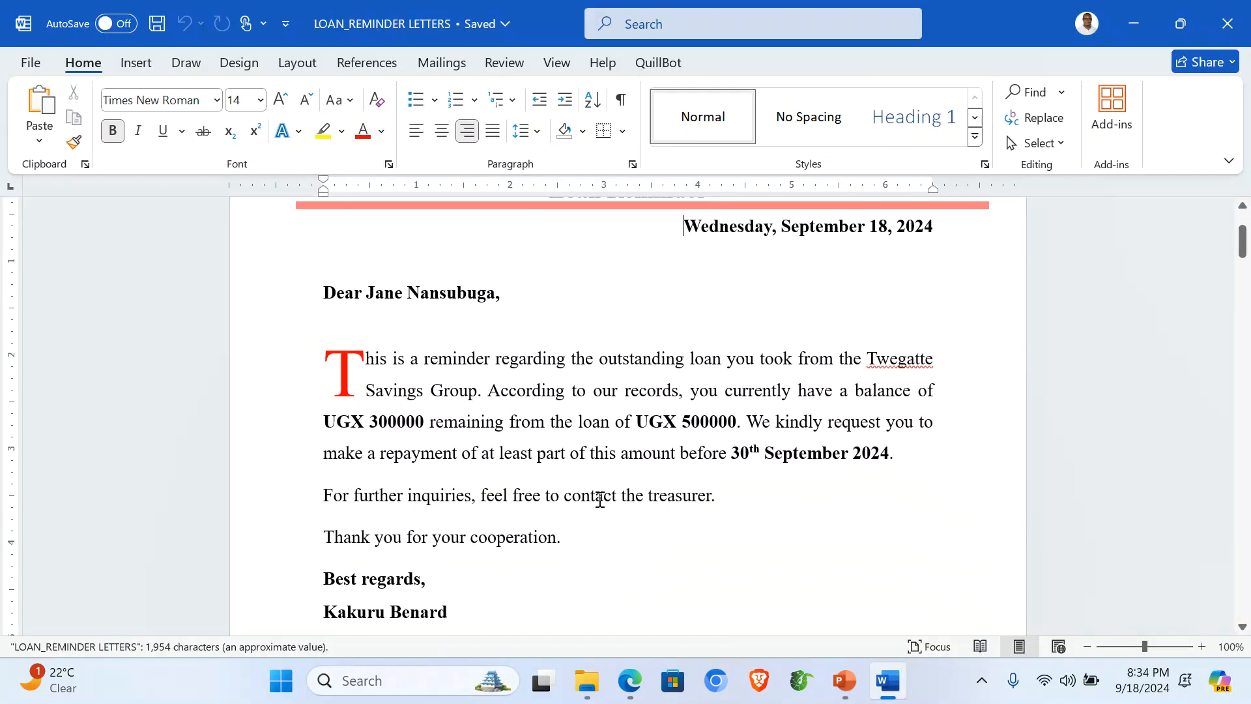
{"action": "left_click", "coordinate": [1227, 23]}
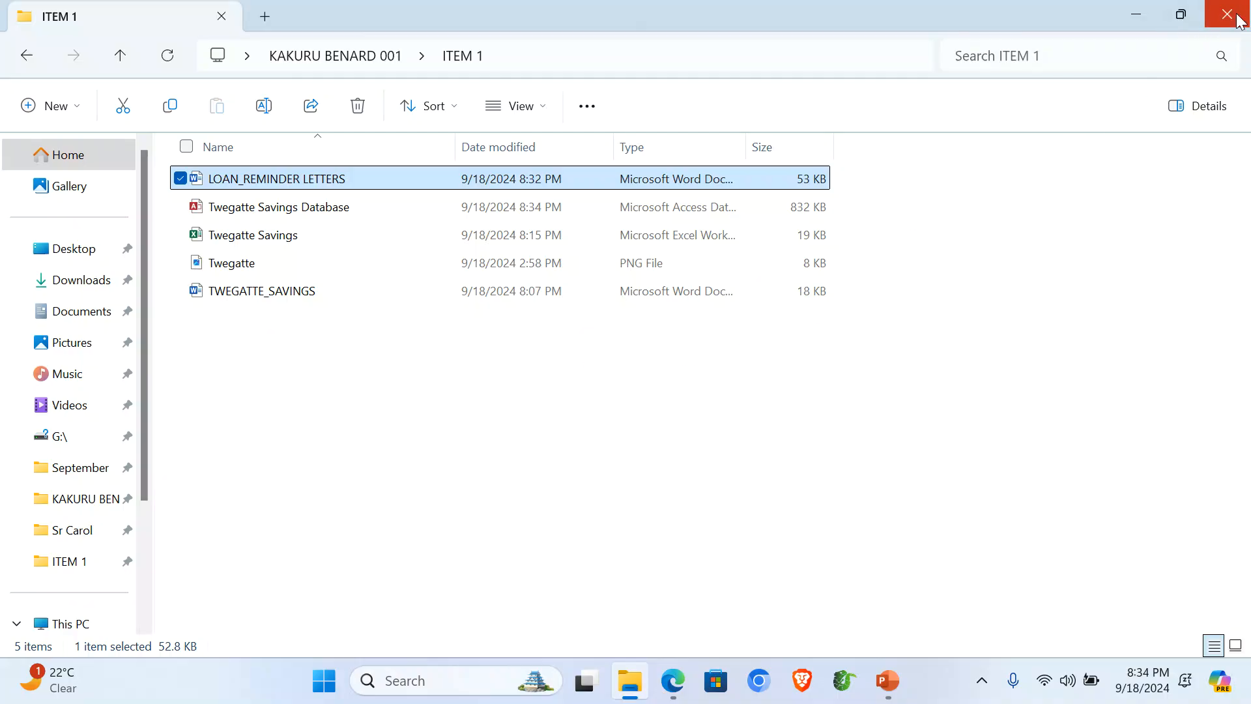
{"action": "left_click", "coordinate": [1238, 19]}
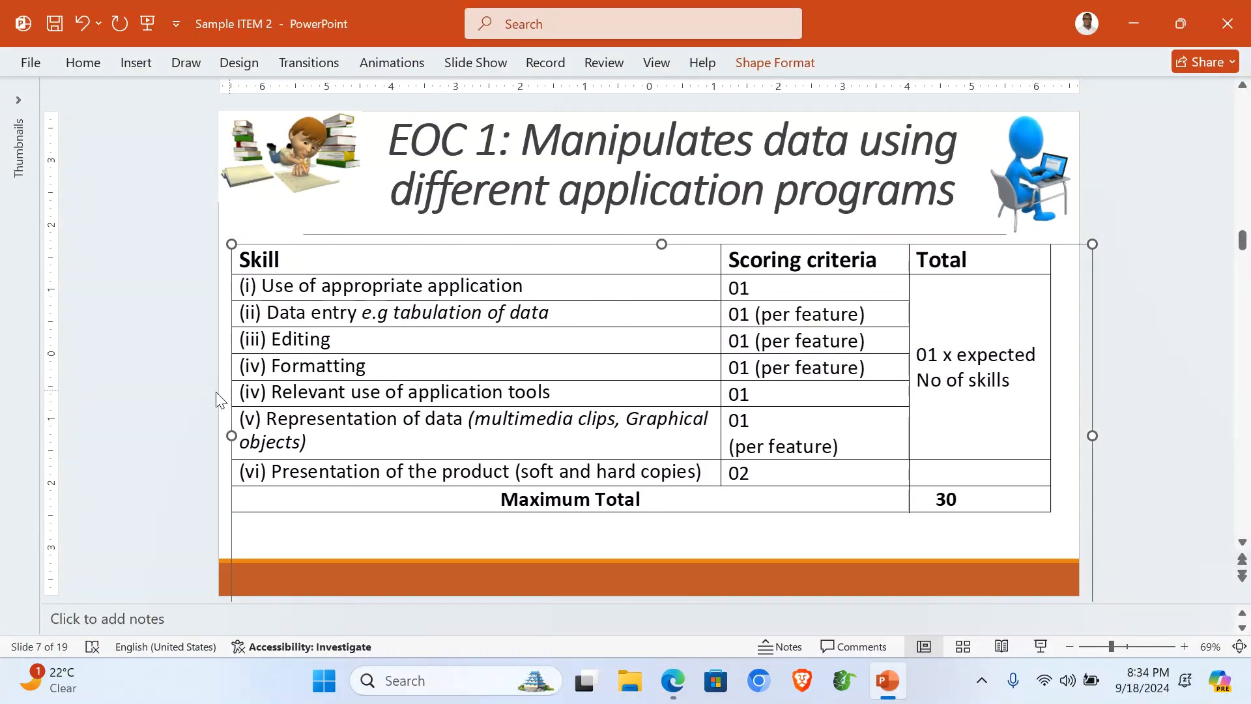
Step: Reread the task PDF in Edge, then go to PowerPoint slide 8 with the EOC 2 scoring table
{"action": "left_click", "coordinate": [673, 695]}
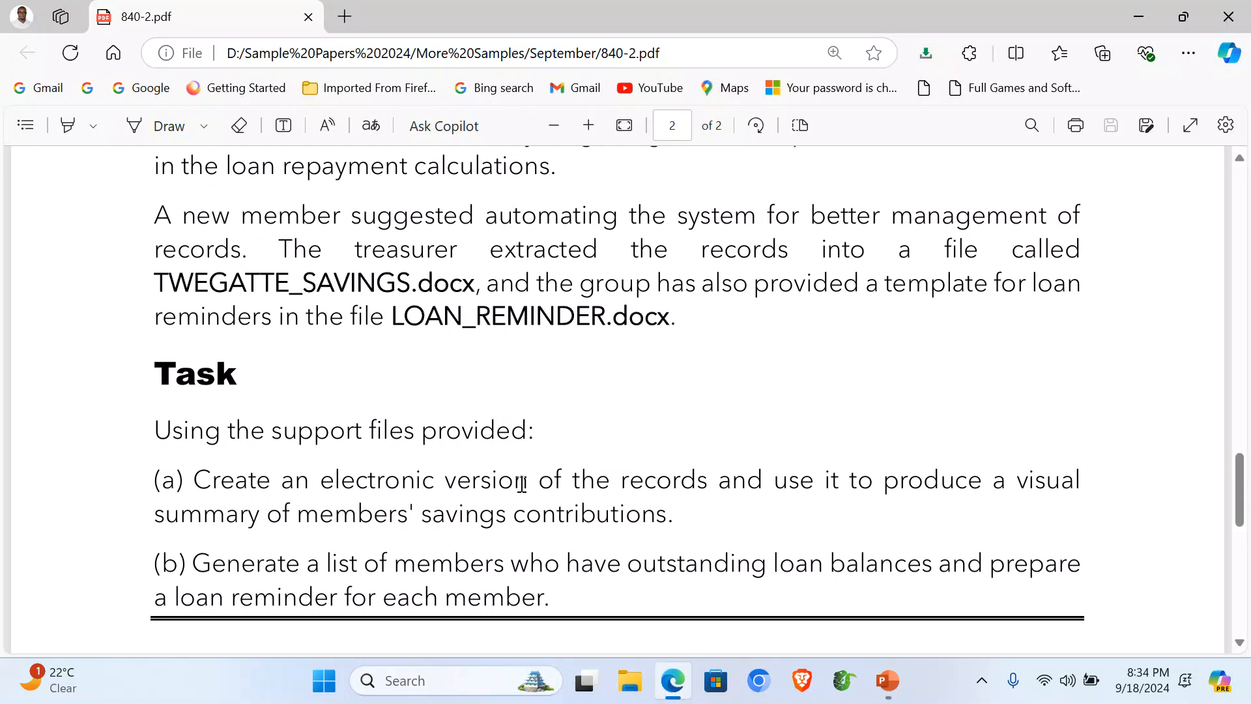
{"action": "scroll", "coordinate": [515, 476], "scroll_direction": "down", "scroll_amount": 5}
{"action": "scroll", "coordinate": [515, 476], "scroll_direction": "down", "scroll_amount": 1}
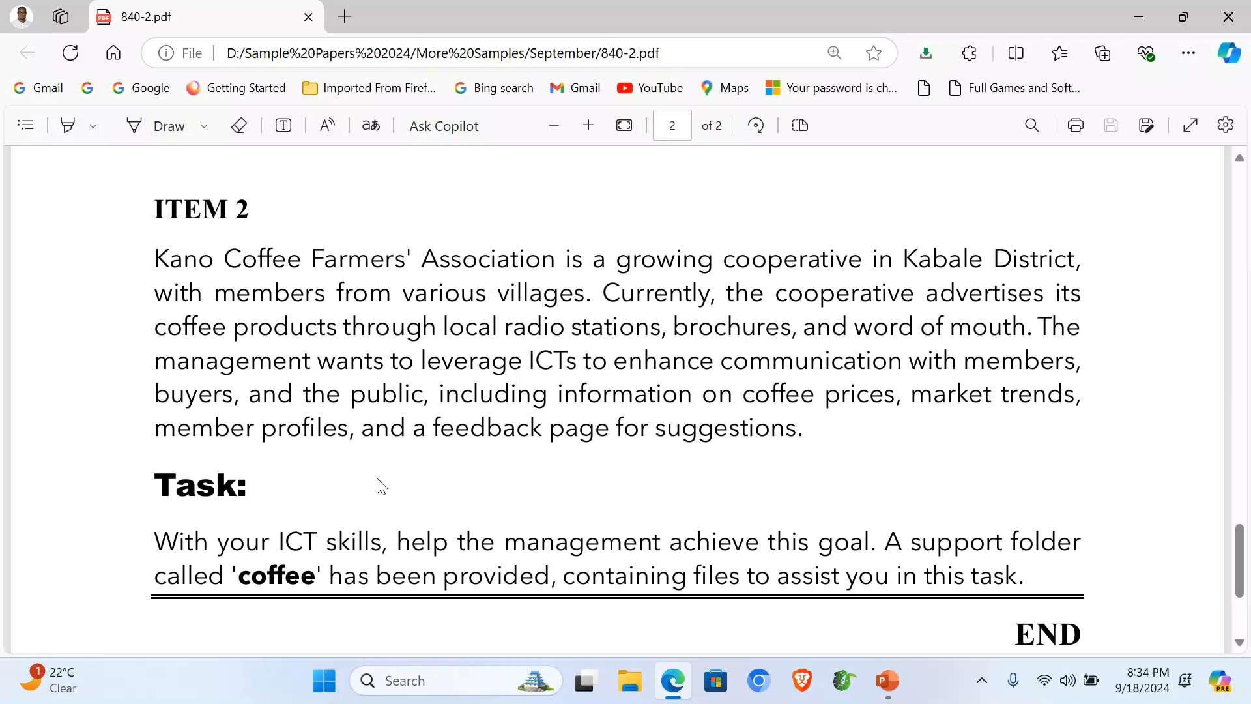
{"action": "left_click", "coordinate": [887, 680]}
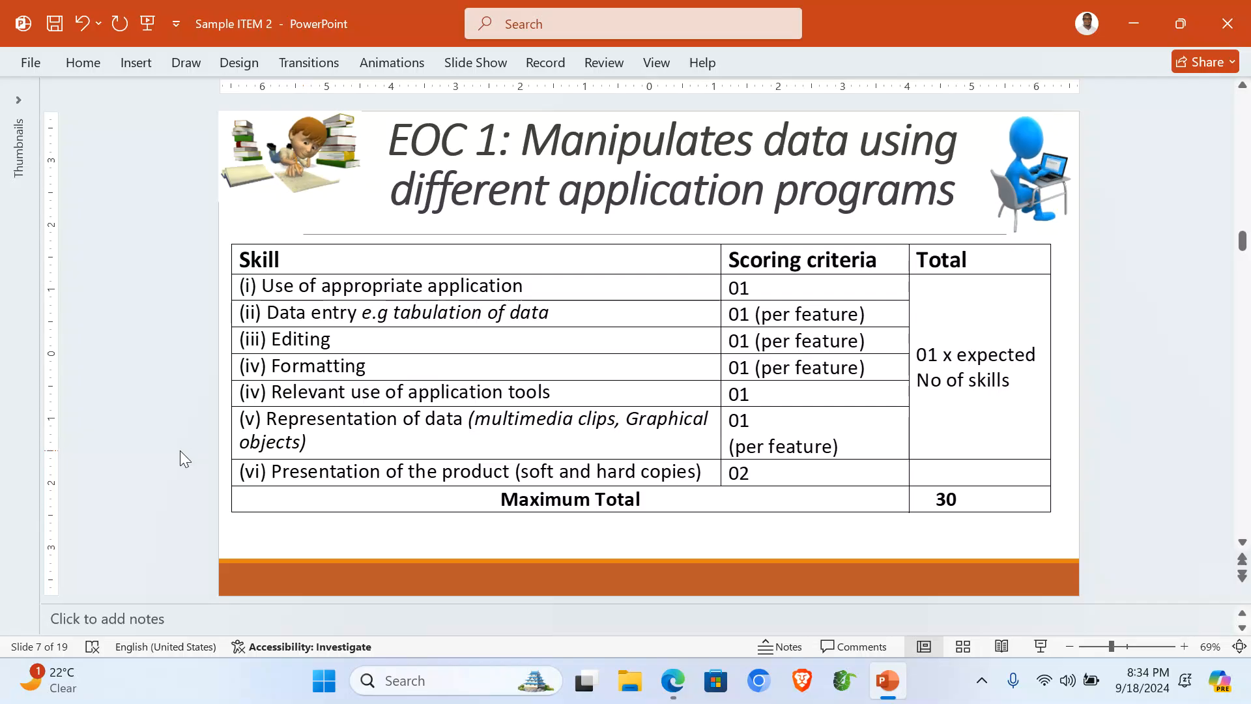
{"action": "scroll", "coordinate": [180, 451], "scroll_direction": "down", "scroll_amount": 1}
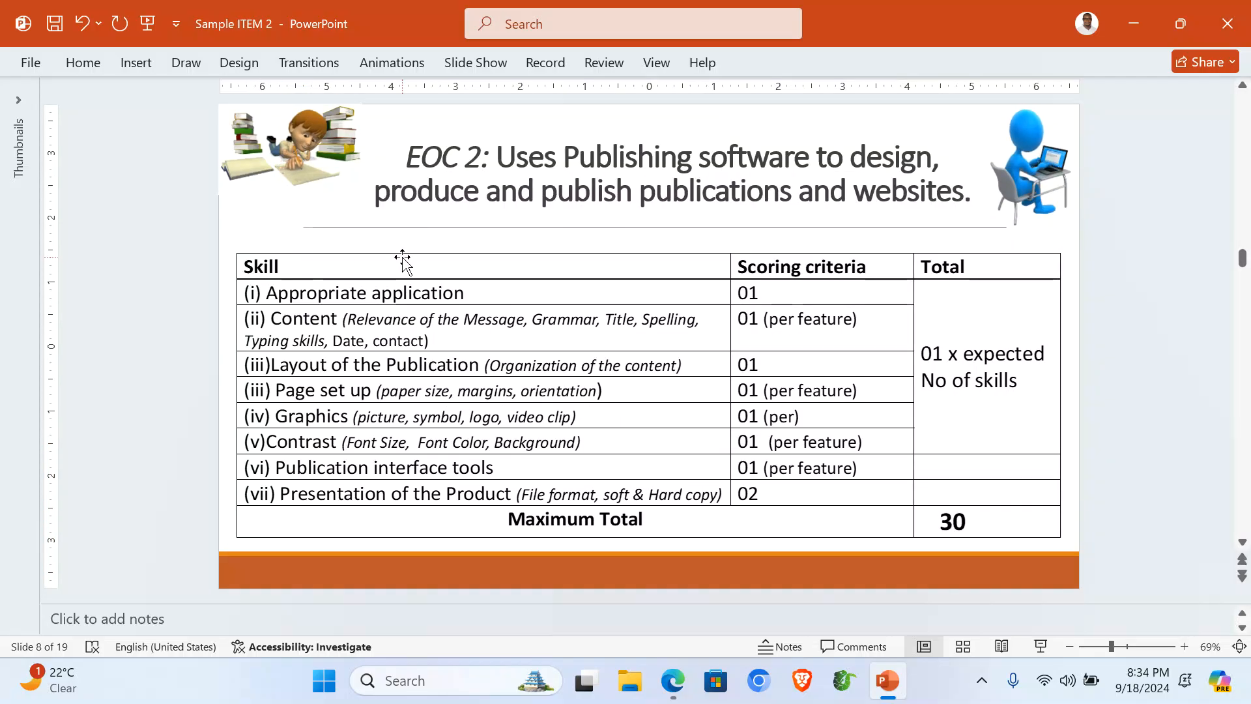
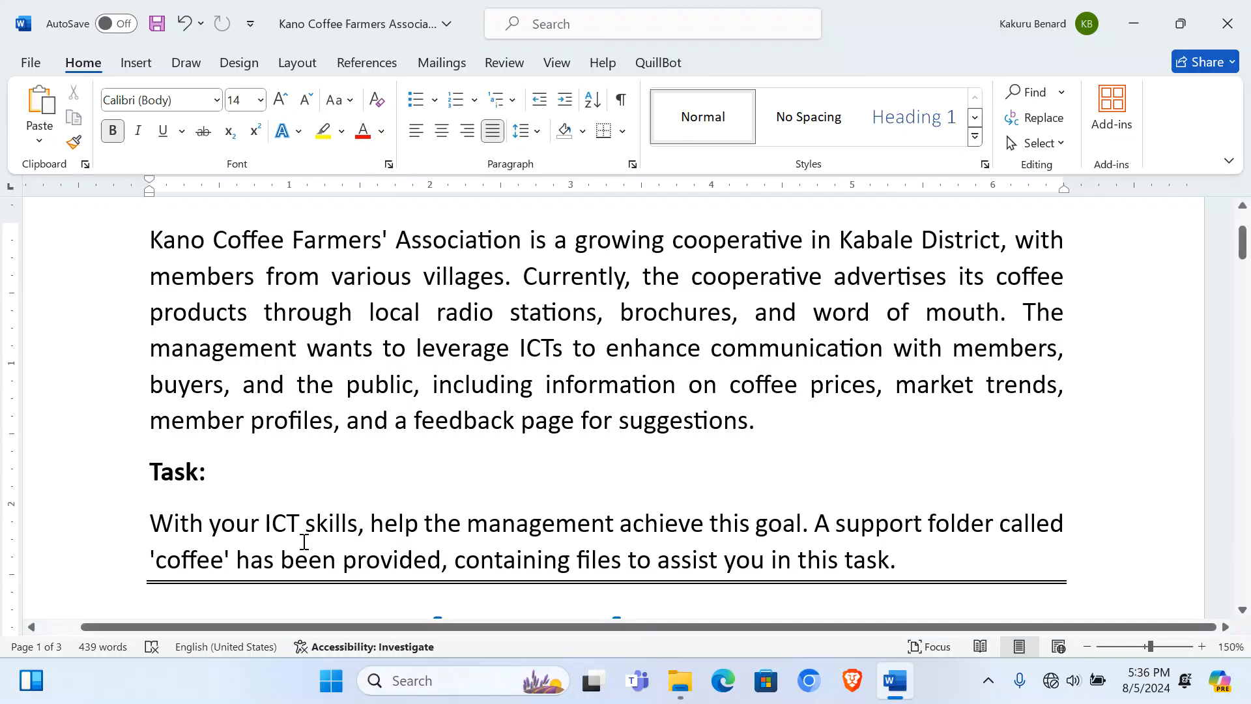
Step: Bold the word 'coffee' in the Kano Coffee Farmers Association task sentence and save the document
{"action": "left_click_drag", "start_coordinate": [224, 559], "coordinate": [157, 551]}
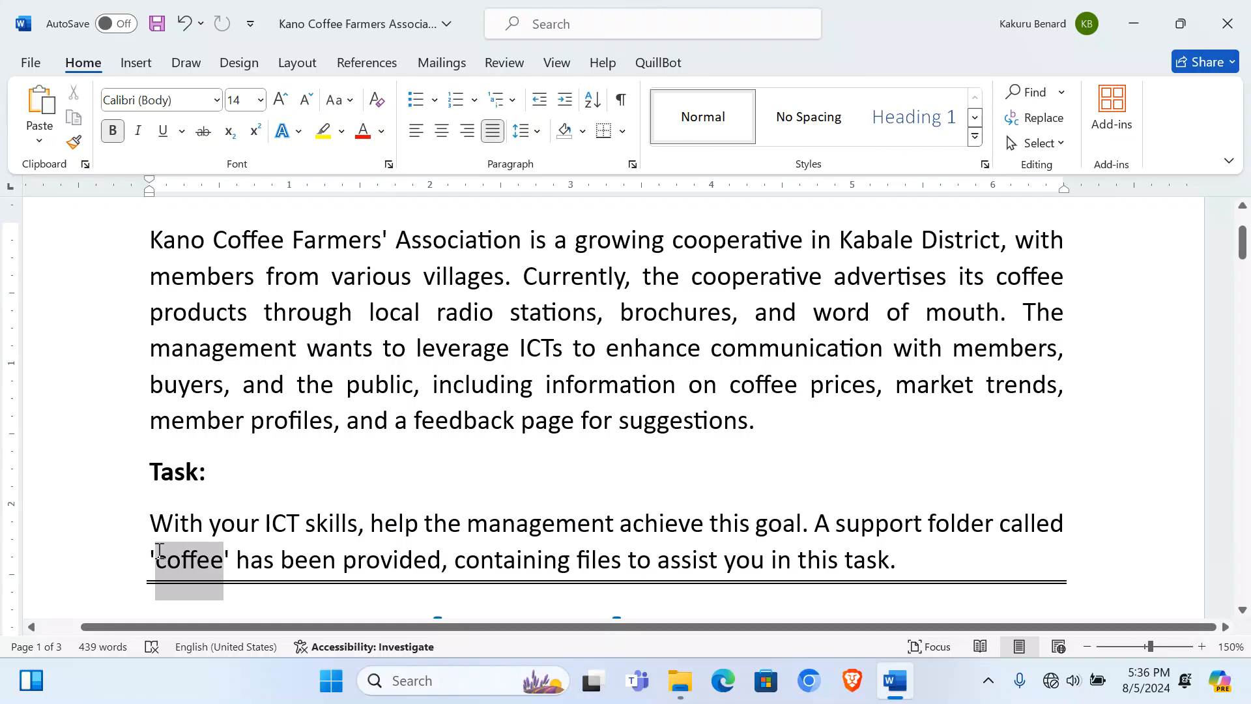
{"action": "key", "text": "ctrl+b"}
{"action": "left_click", "coordinate": [565, 521]}
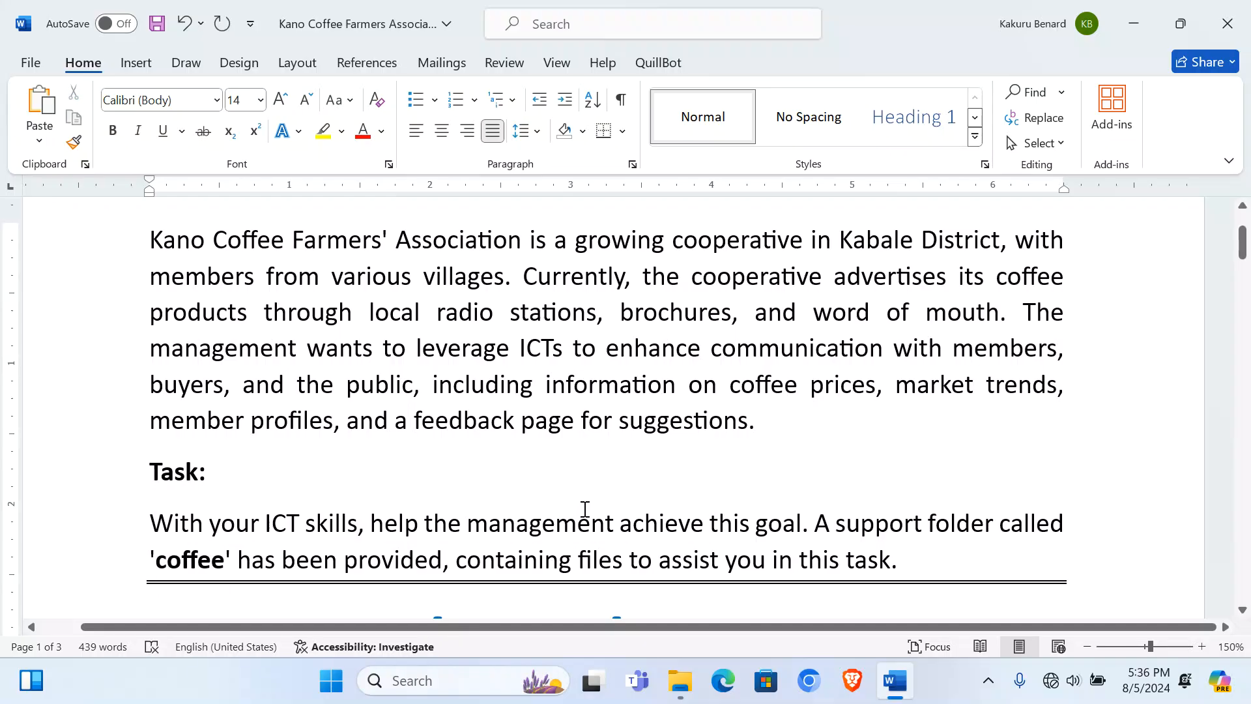
{"action": "key", "text": "ctrl+s"}
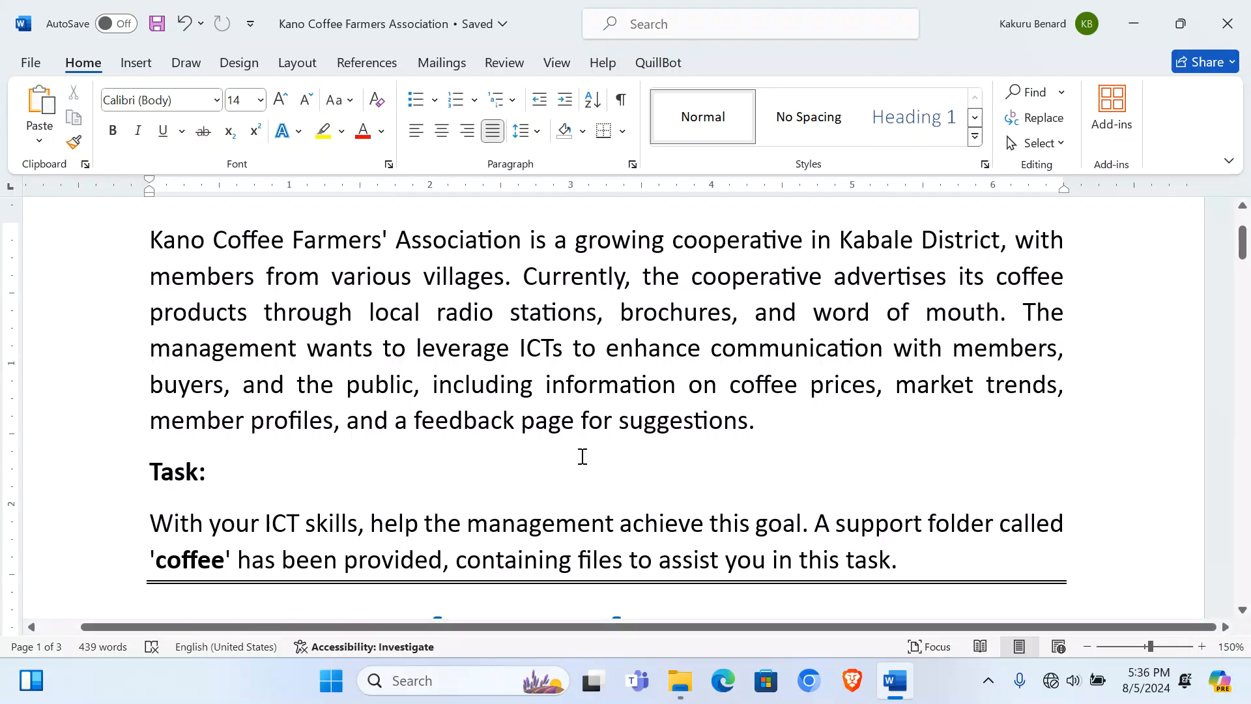
{"action": "left_click", "coordinate": [332, 680]}
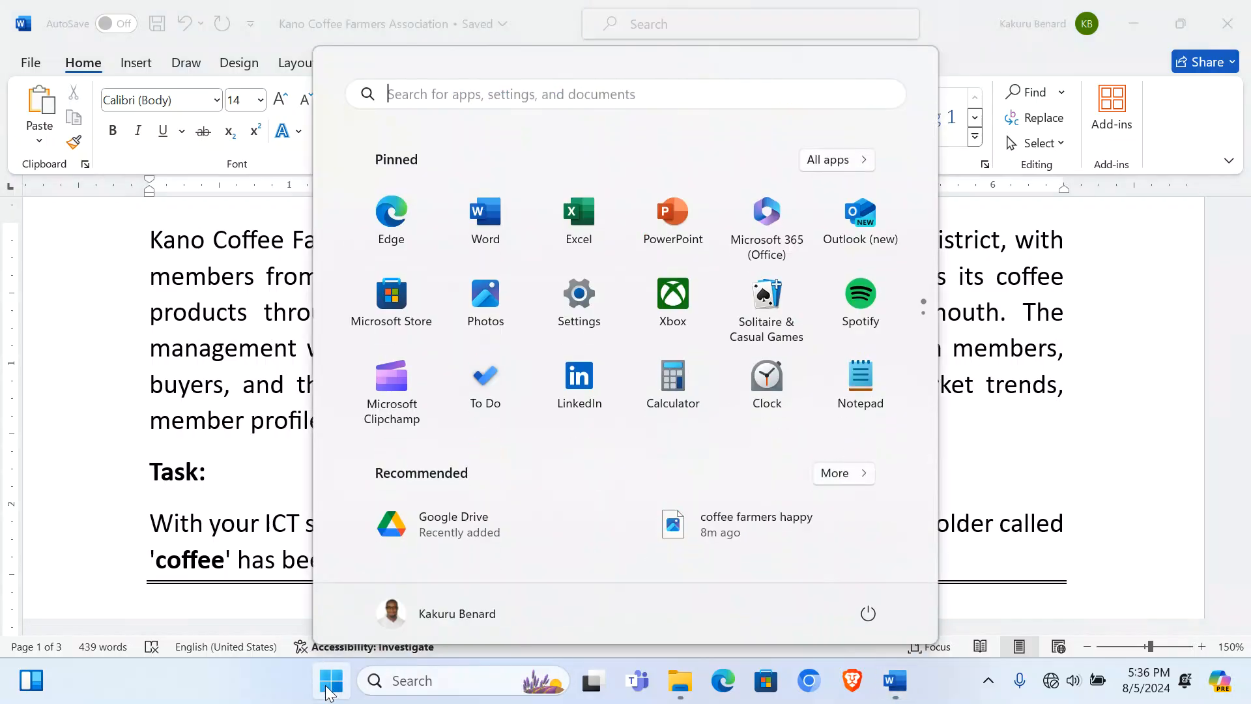
{"action": "type", "text": "xam"}
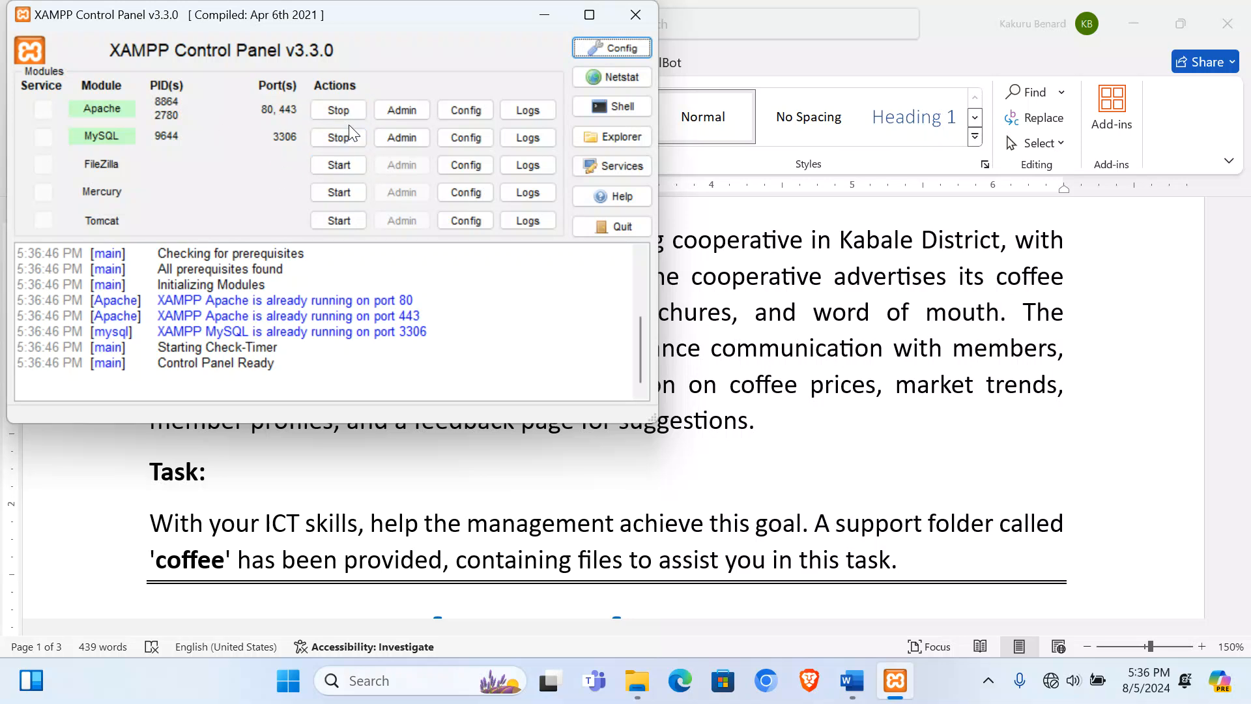
{"action": "left_click", "coordinate": [635, 15]}
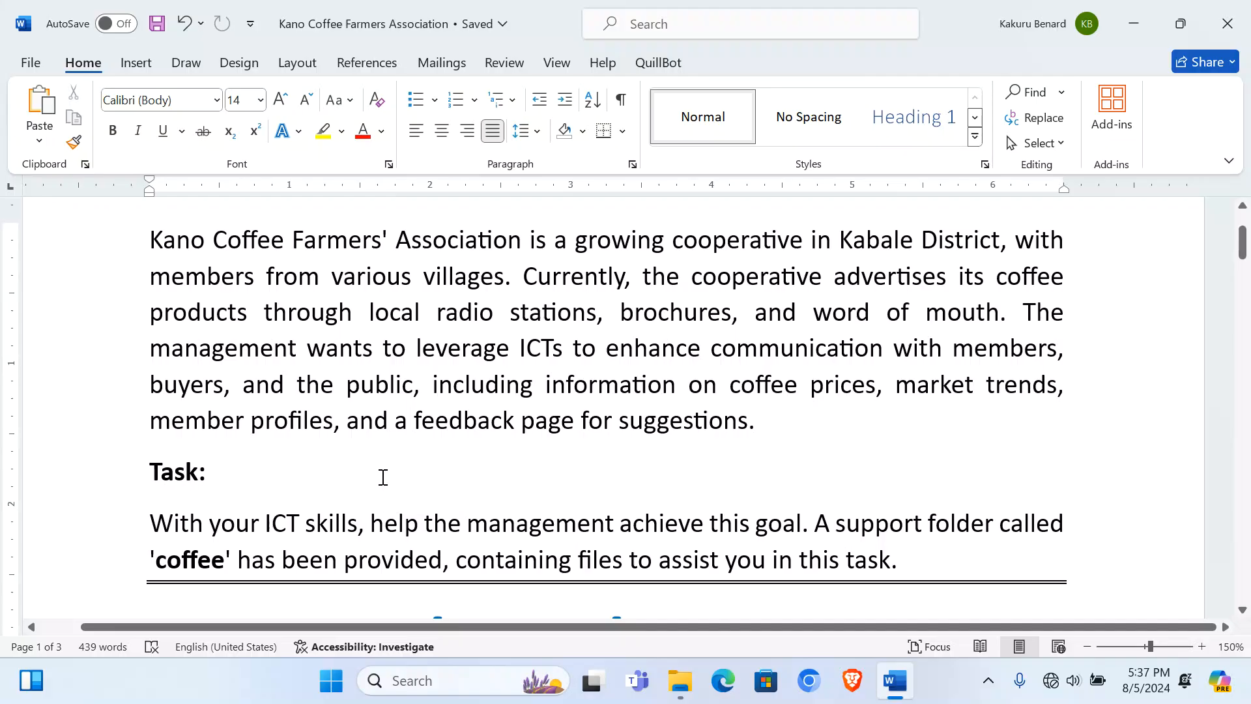
Step: Scroll to the localhost/uneb/wp-admin address and login details, then launch Firefox from the desktop
{"action": "scroll", "coordinate": [383, 477], "scroll_direction": "down", "scroll_amount": 5}
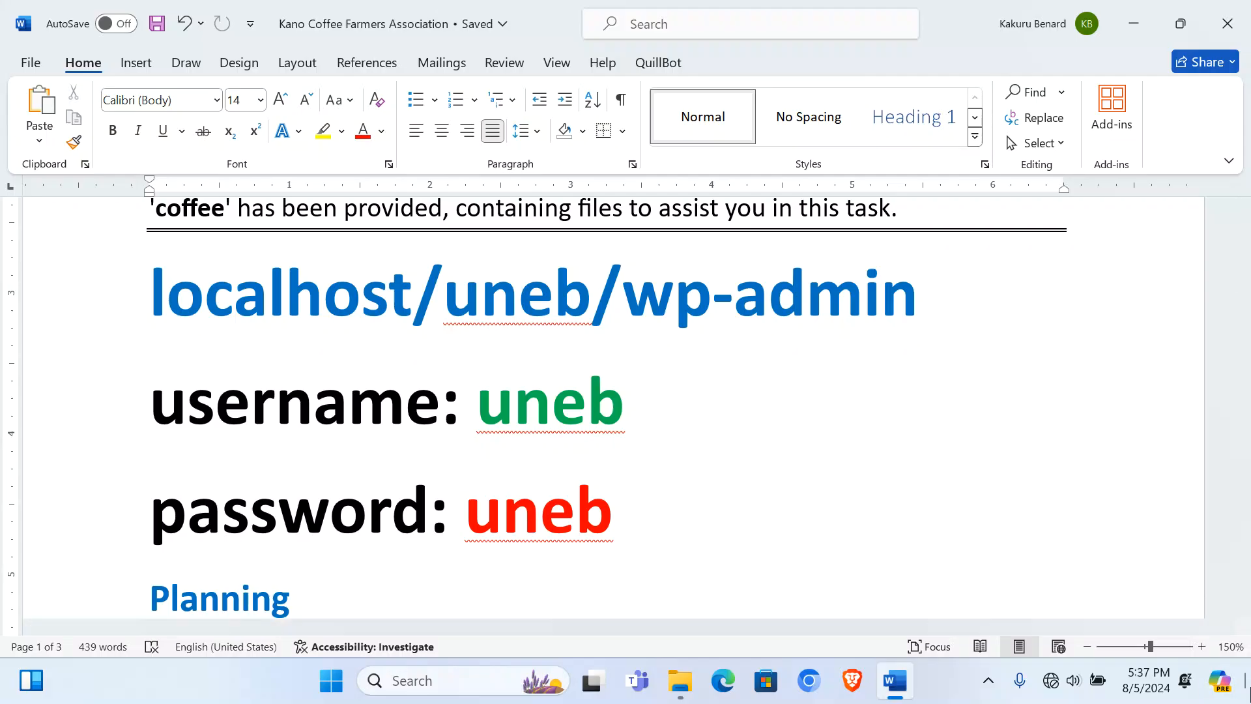
{"action": "left_click", "coordinate": [1246, 683]}
{"action": "double_click", "coordinate": [120, 248]}
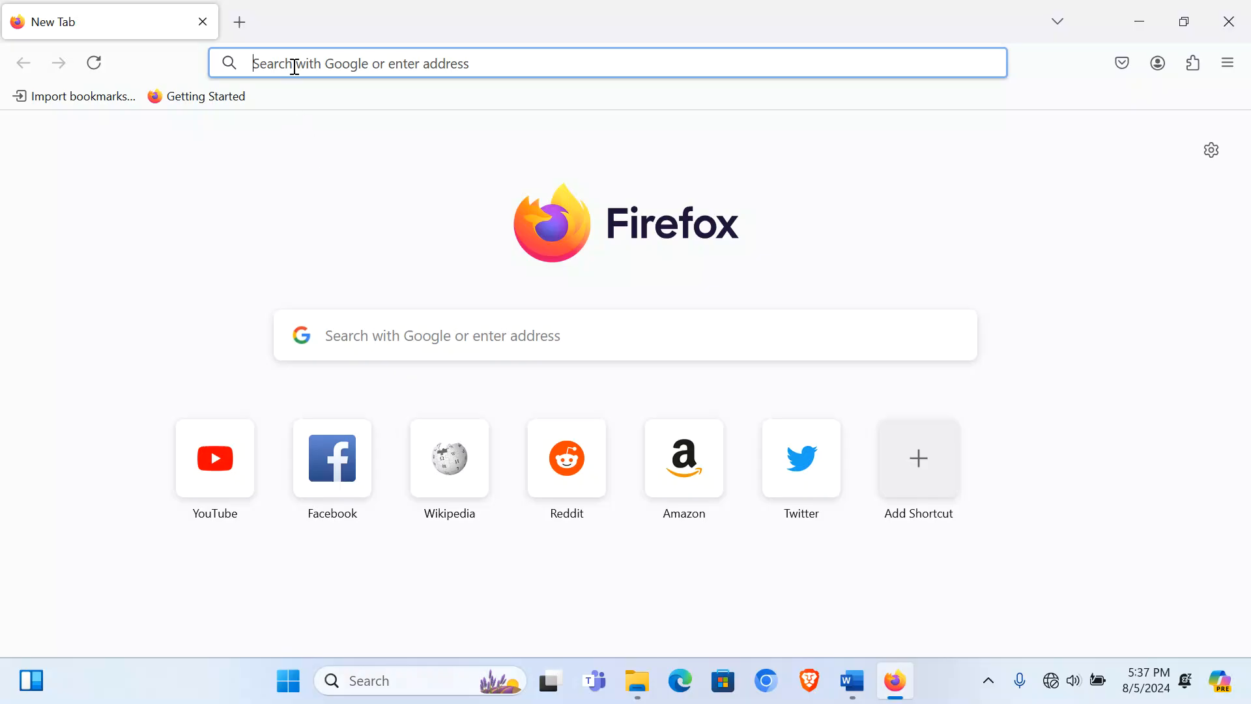
Step: Log in at localhost/uneb/wp-admin with the admin username and password, checking the password first
{"action": "left_click", "coordinate": [294, 65]}
{"action": "type", "text": "loc"}
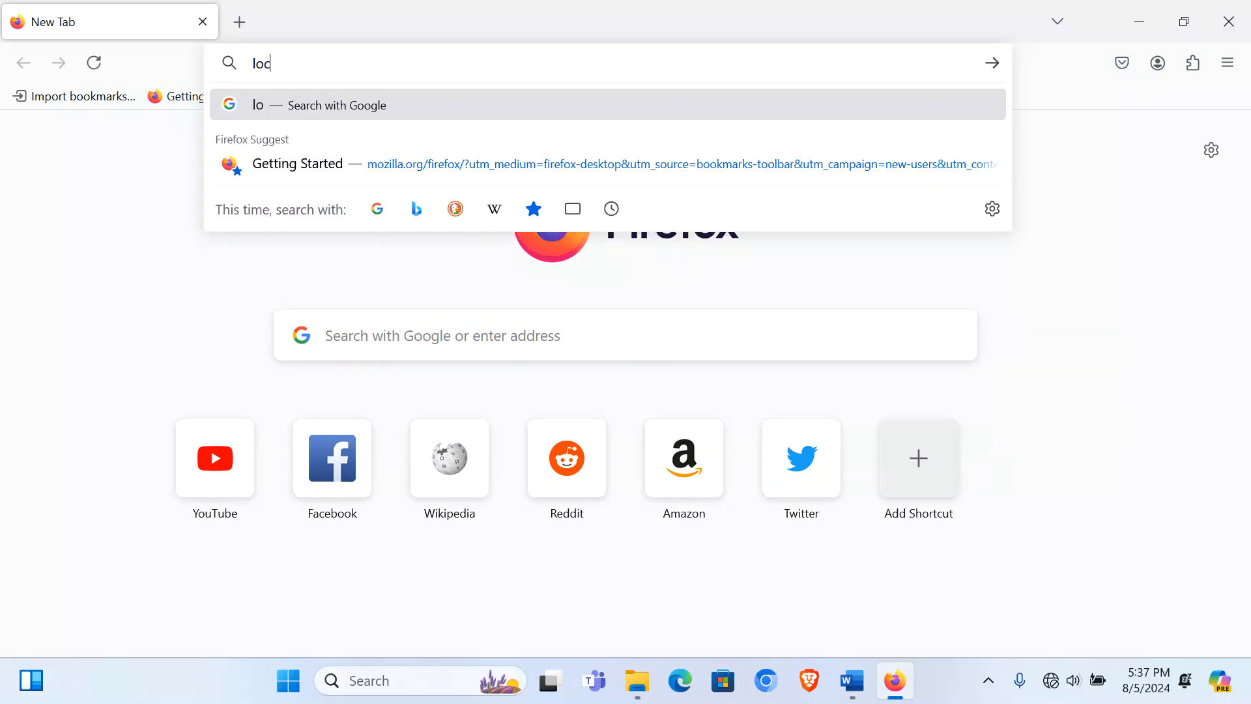
{"action": "type", "text": "alhost"}
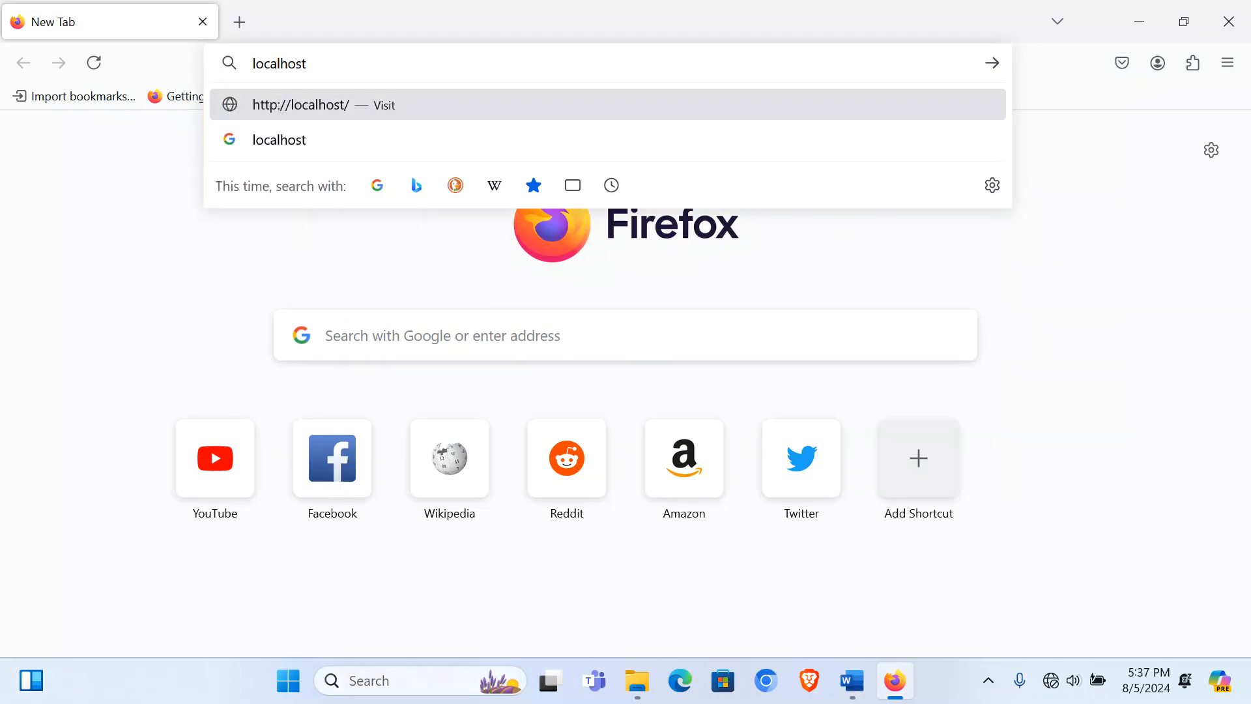
{"action": "type", "text": "/un"}
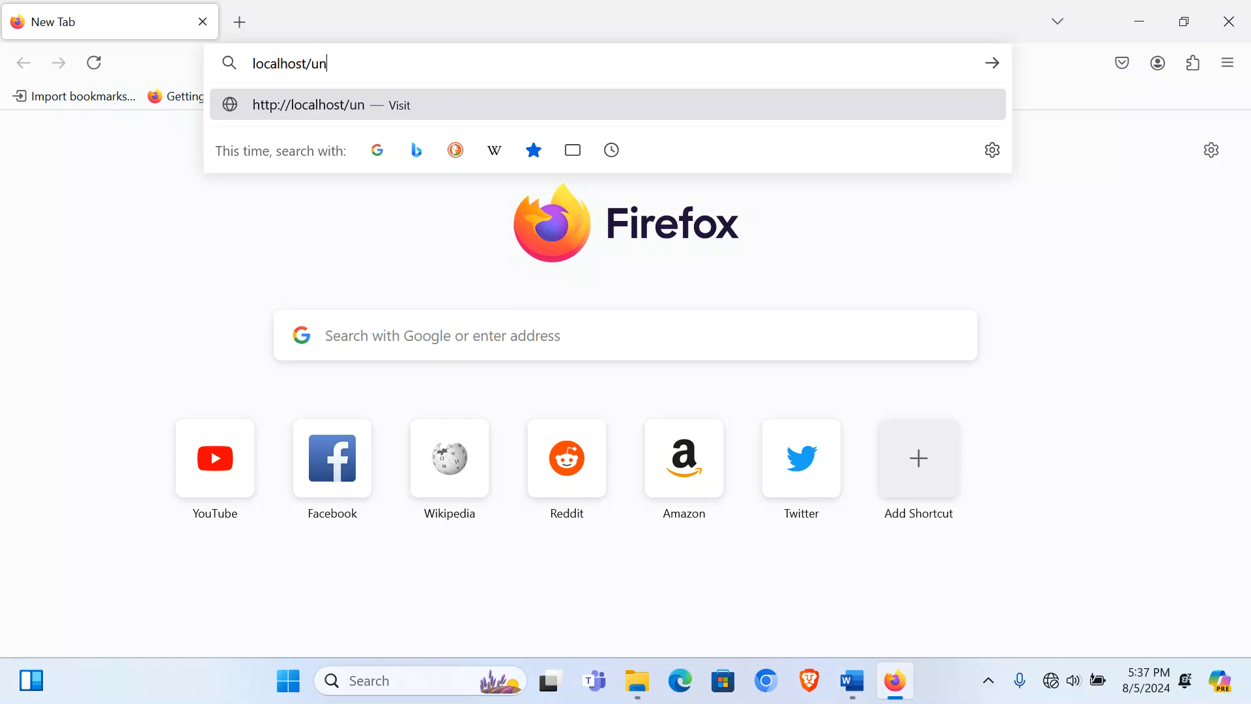
{"action": "type", "text": "eb/wp"}
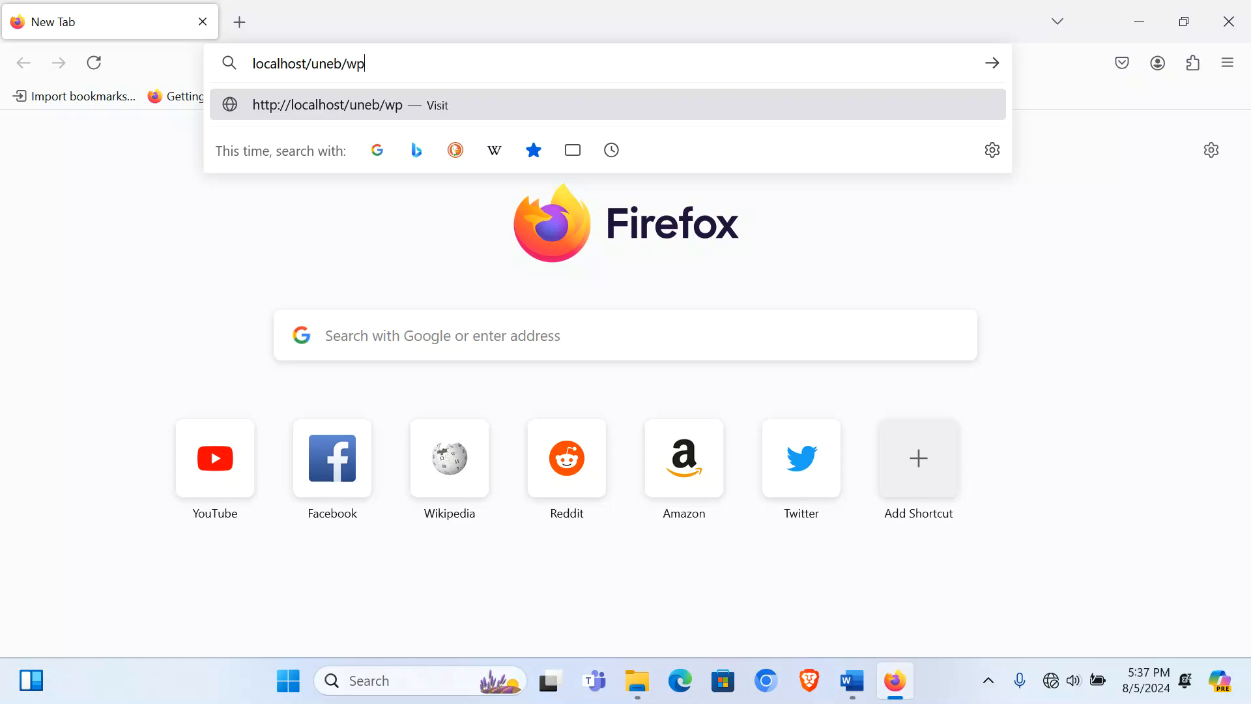
{"action": "type", "text": "-admin"}
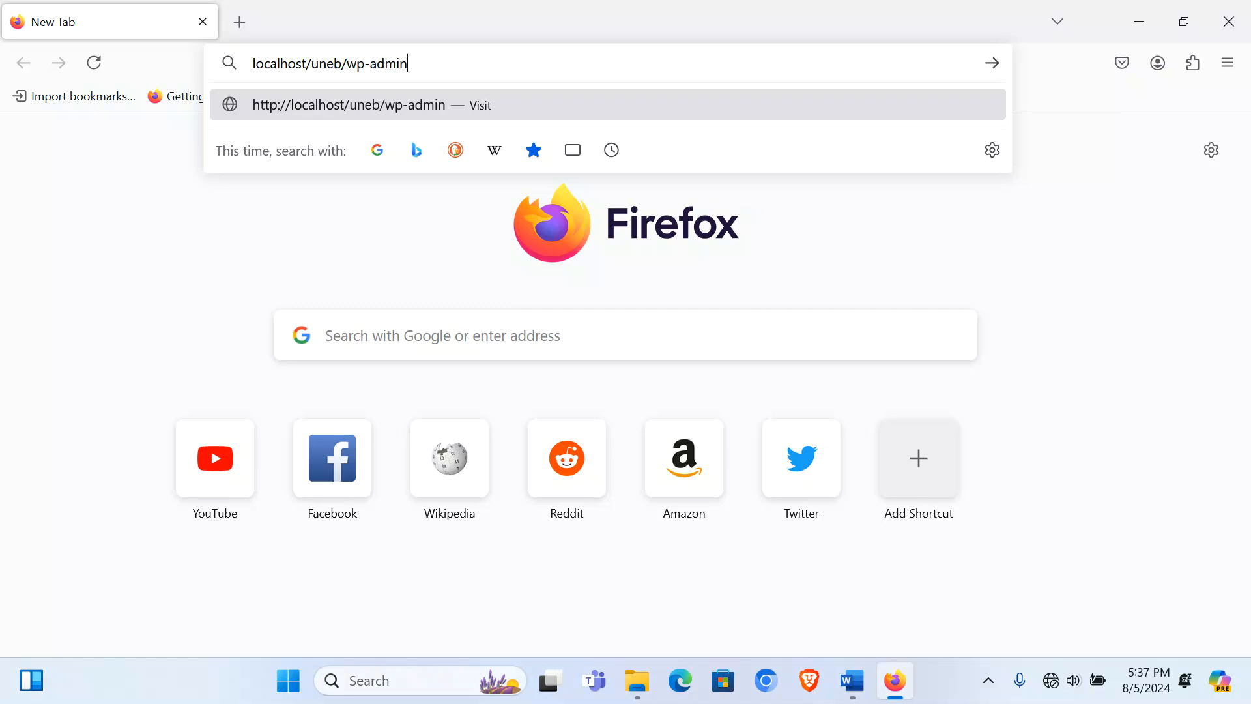
{"action": "key", "text": "Return"}
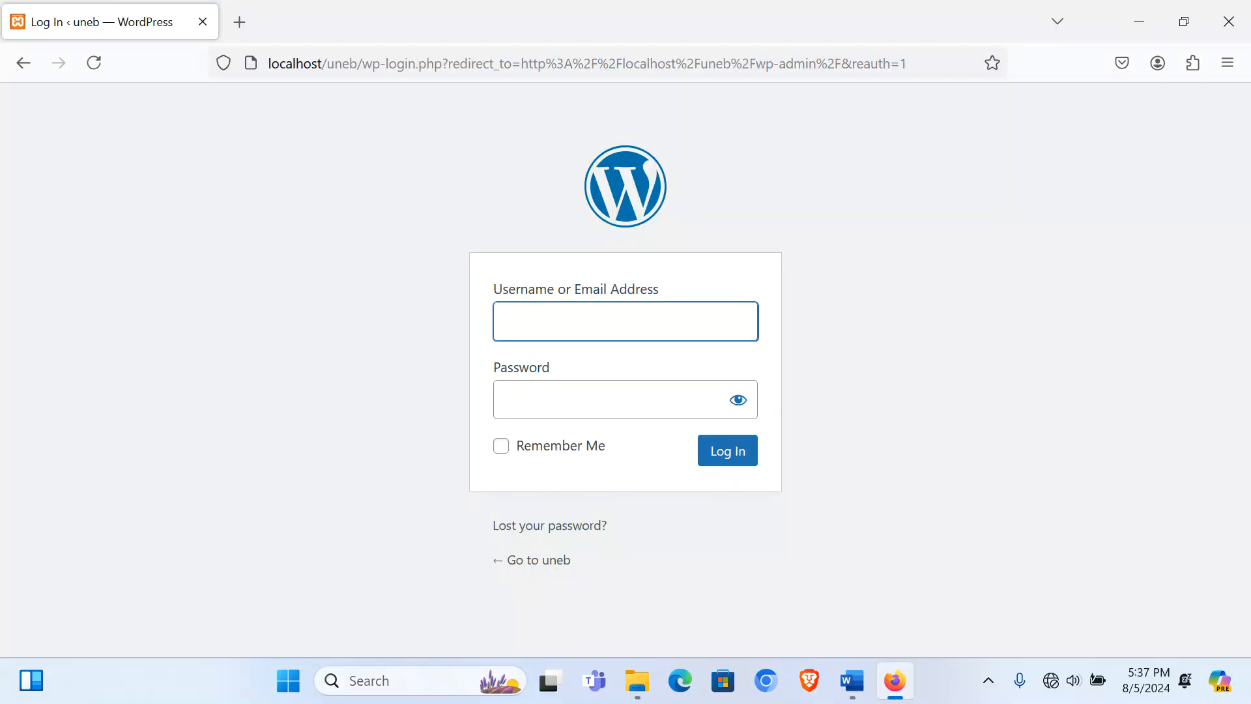
{"action": "type", "text": "uneb"}
{"action": "left_click", "coordinate": [518, 398]}
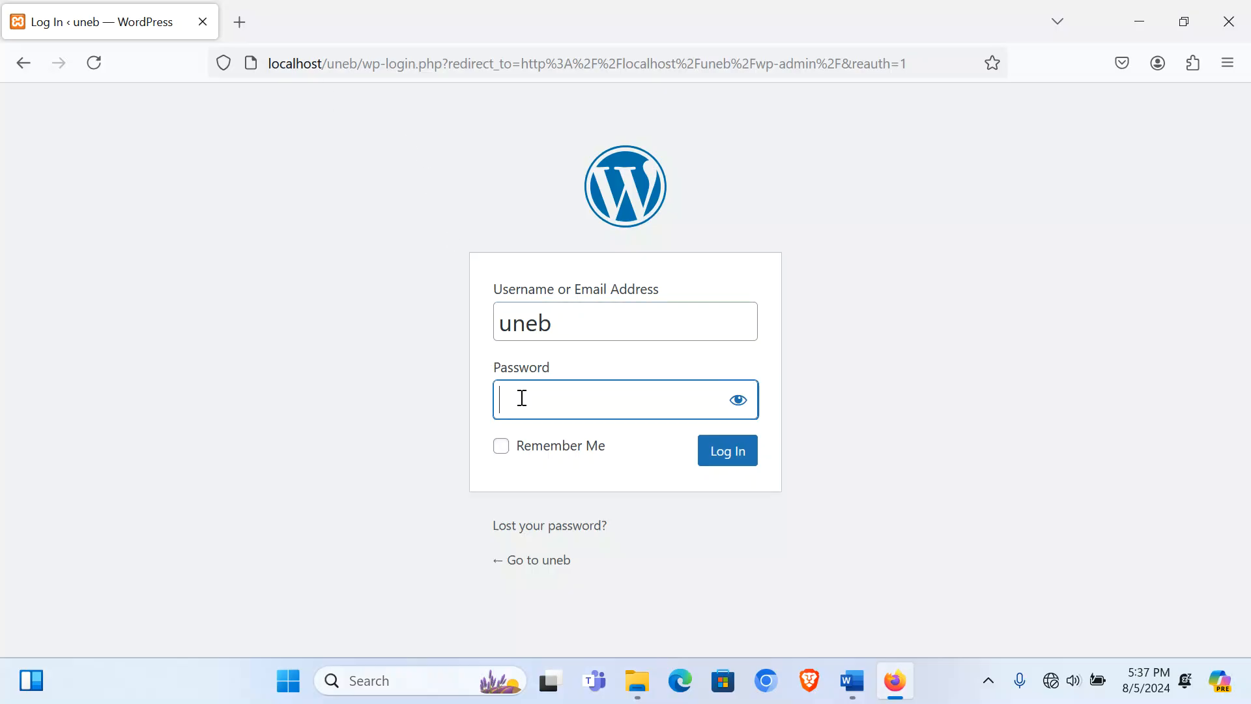
{"action": "type", "text": "••"}
{"action": "key", "text": "BackSpace"}
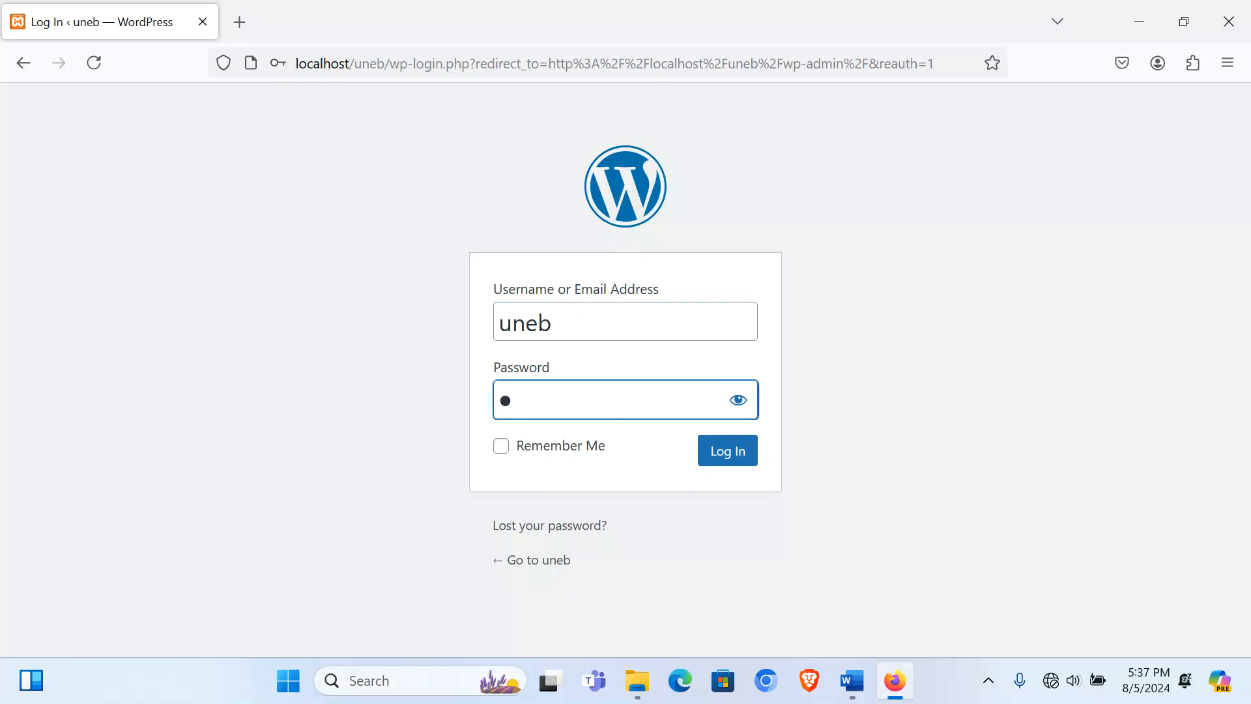
{"action": "type", "text": "neb"}
{"action": "left_click", "coordinate": [742, 402]}
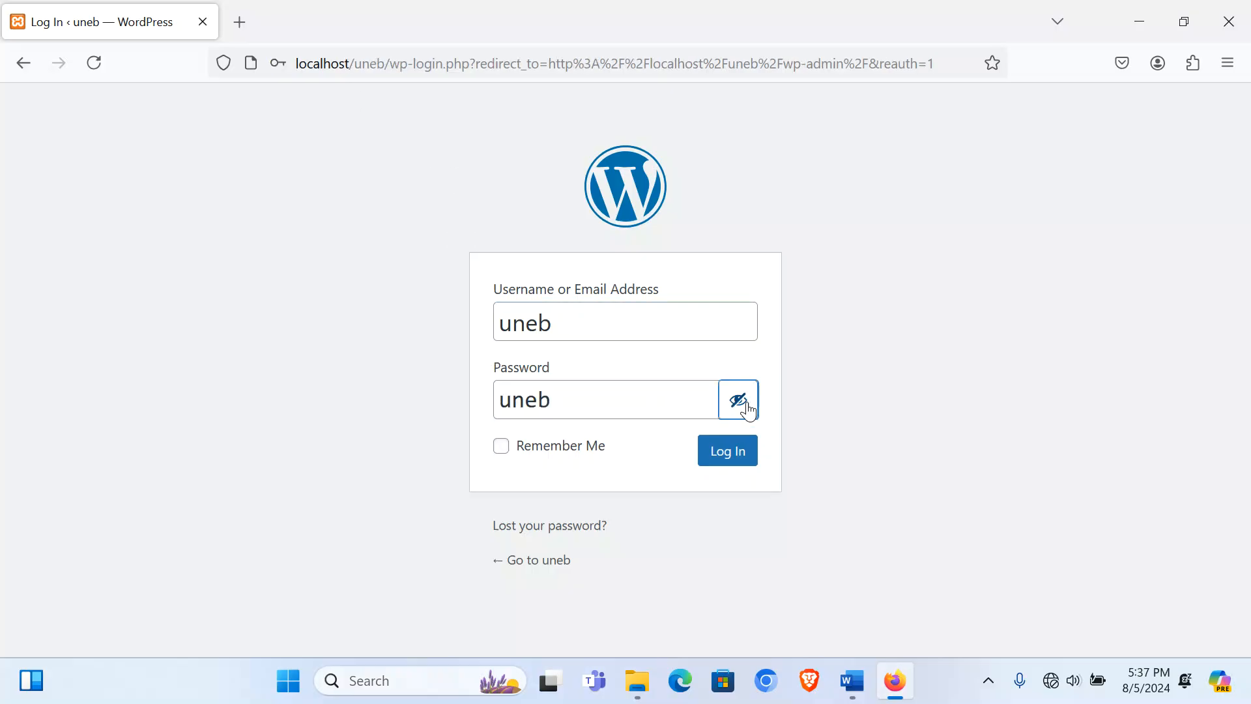
{"action": "left_click", "coordinate": [718, 458]}
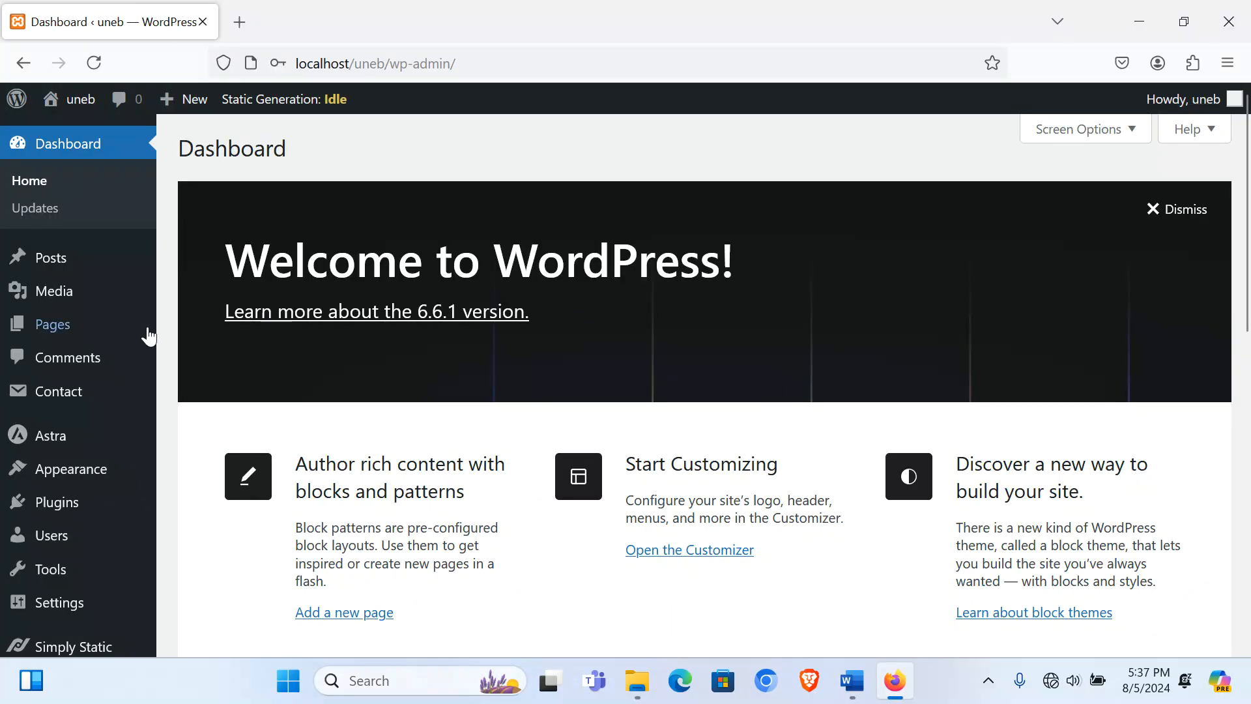
Step: Look over the admin sidebar menu on the Dashboard
{"action": "mouse_move", "coordinate": [63, 397]}
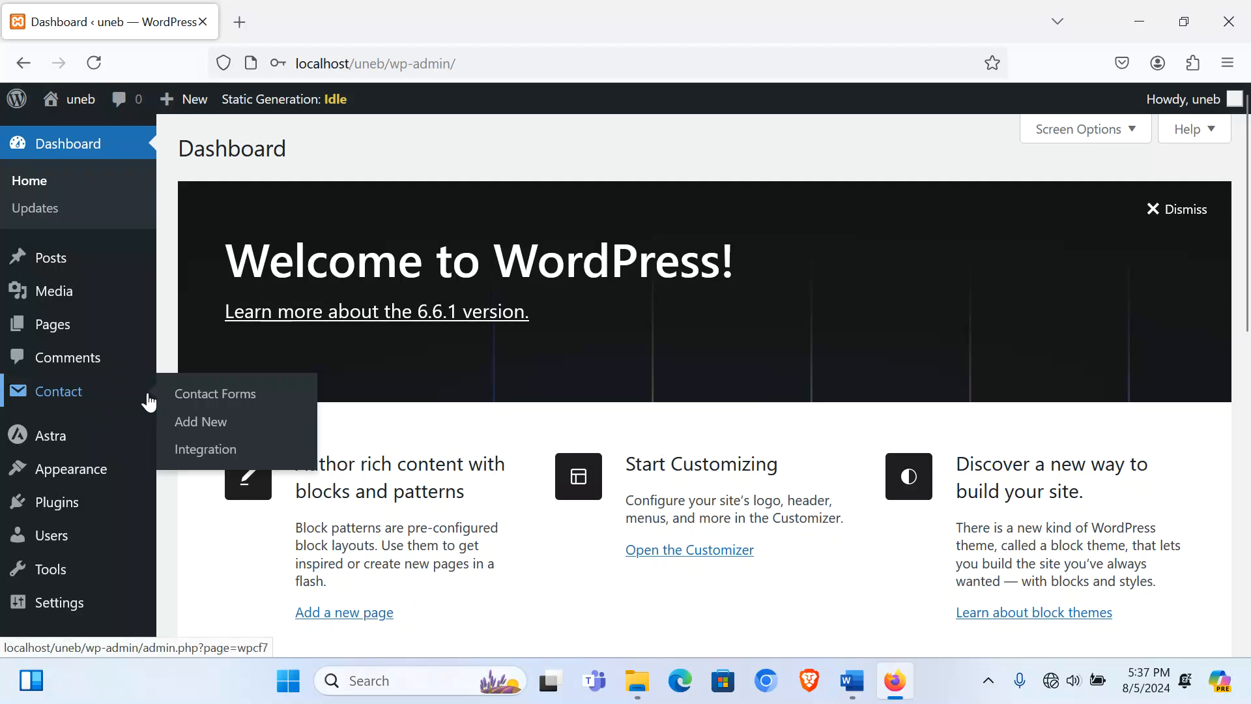
{"action": "scroll", "coordinate": [149, 401], "scroll_direction": "down", "scroll_amount": 3}
{"action": "mouse_move", "coordinate": [56, 462]}
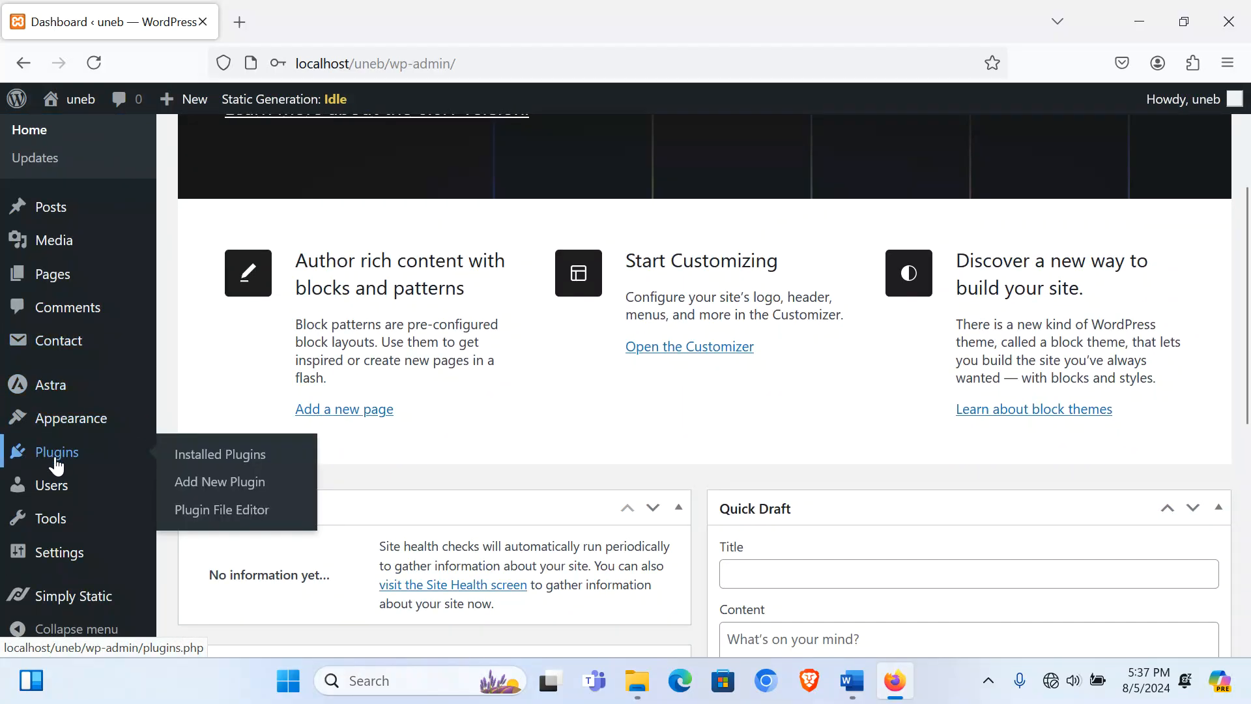
{"action": "mouse_move", "coordinate": [98, 607]}
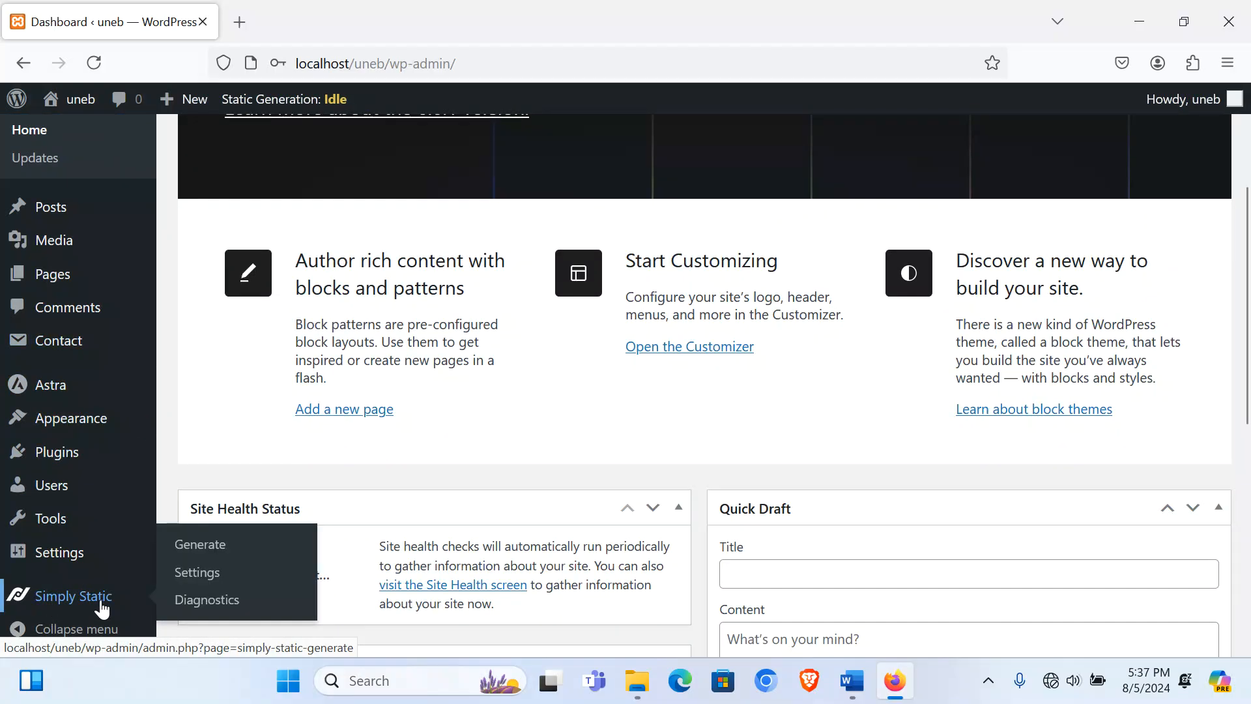
{"action": "mouse_move", "coordinate": [93, 428]}
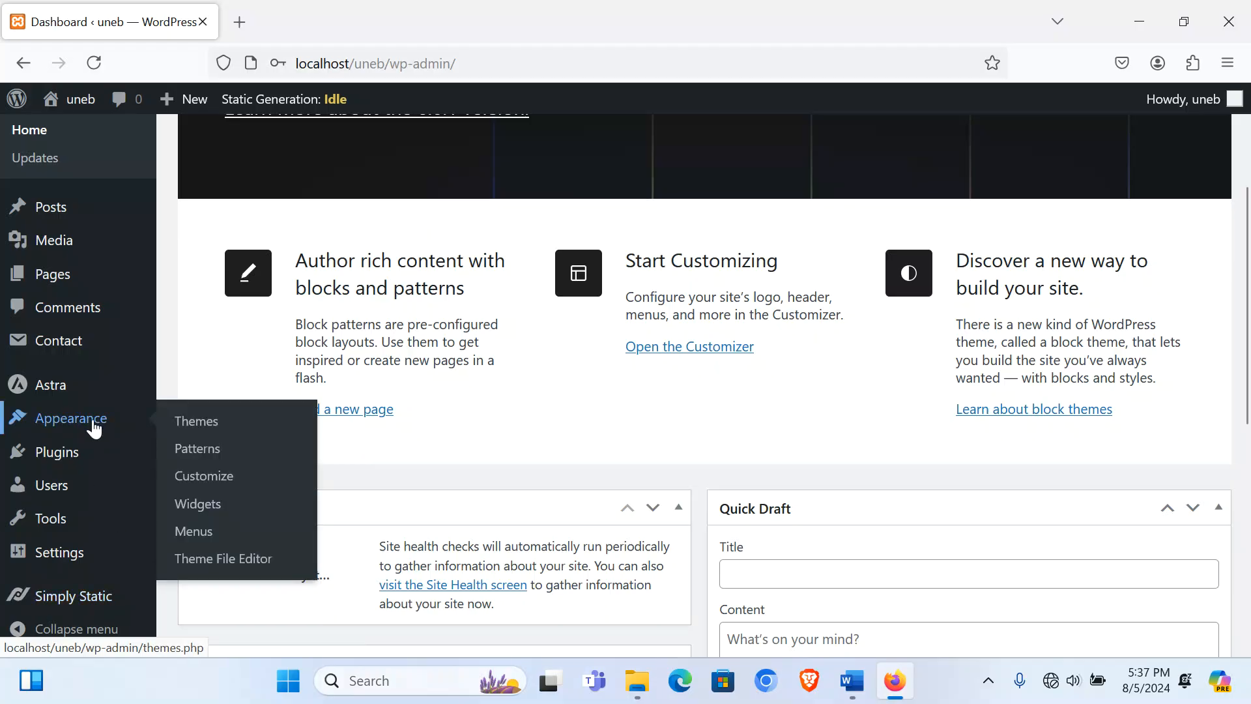
{"action": "scroll", "coordinate": [194, 355], "scroll_direction": "up", "scroll_amount": 3}
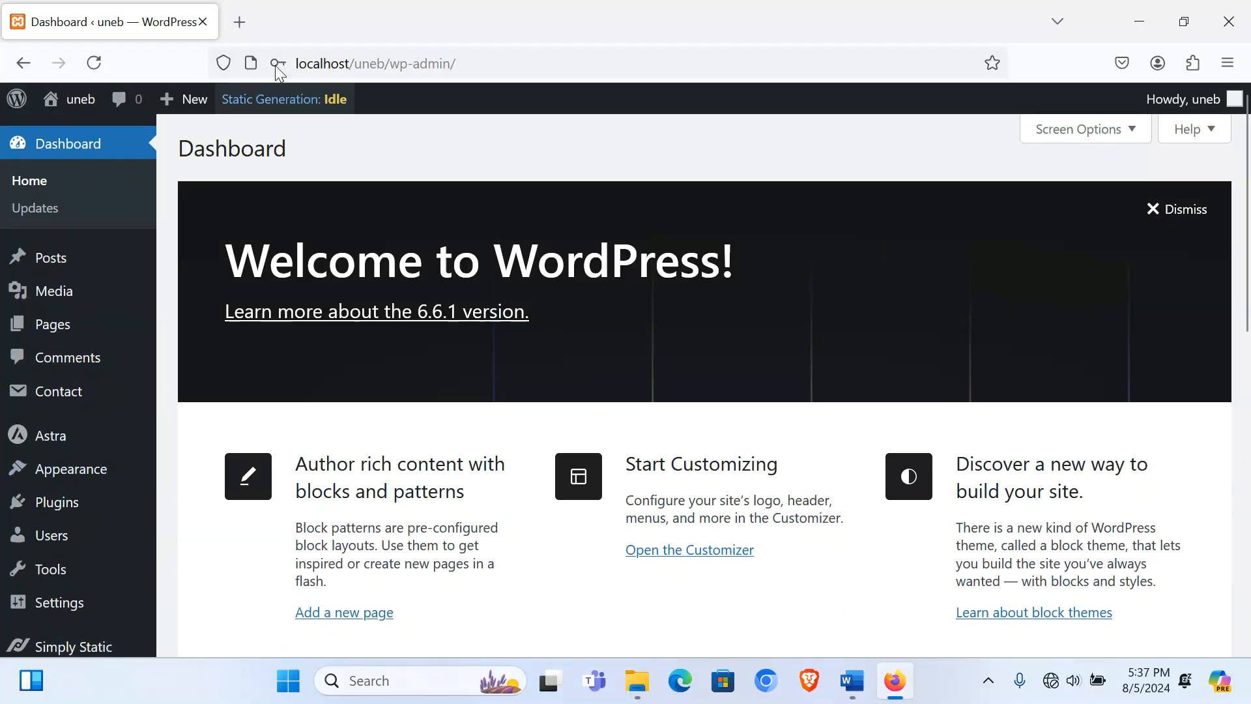
Step: Load localhost/uneb in a new tab to view the near-empty Astra front page, then return to the Dashboard
{"action": "left_click", "coordinate": [240, 21]}
{"action": "type", "text": "l"}
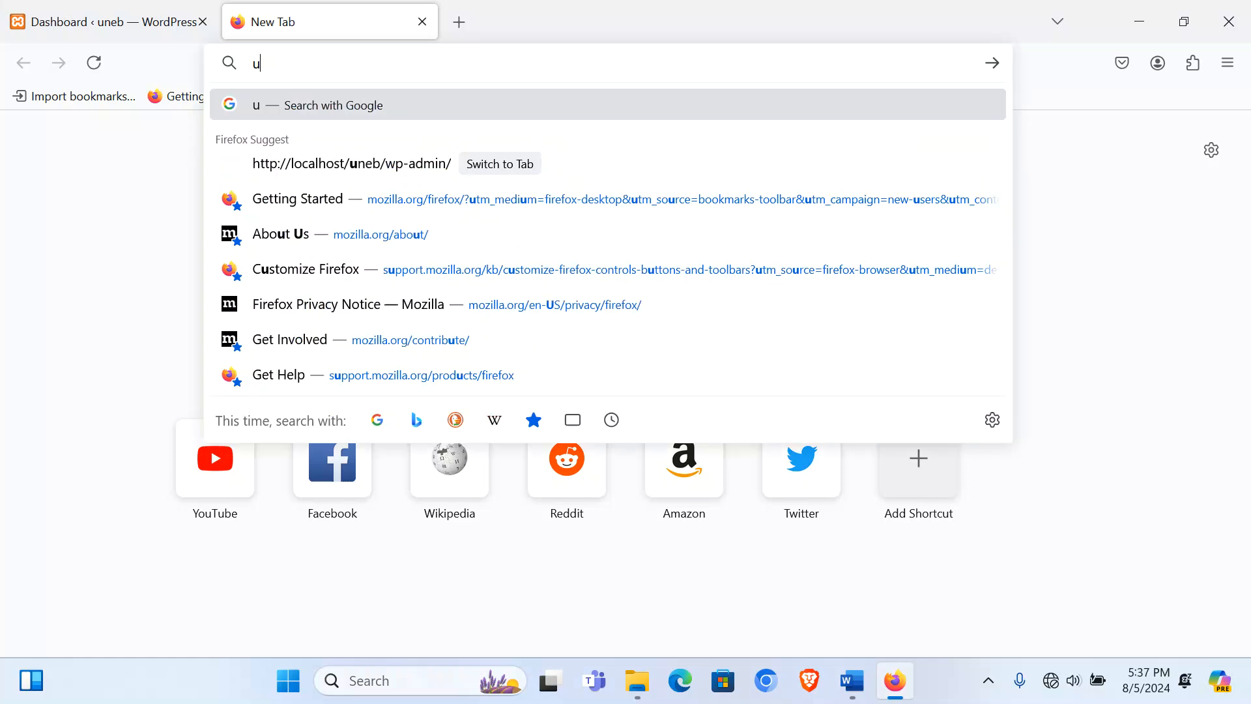
{"action": "key", "text": "BackSpace"}
{"action": "type", "text": "loa"}
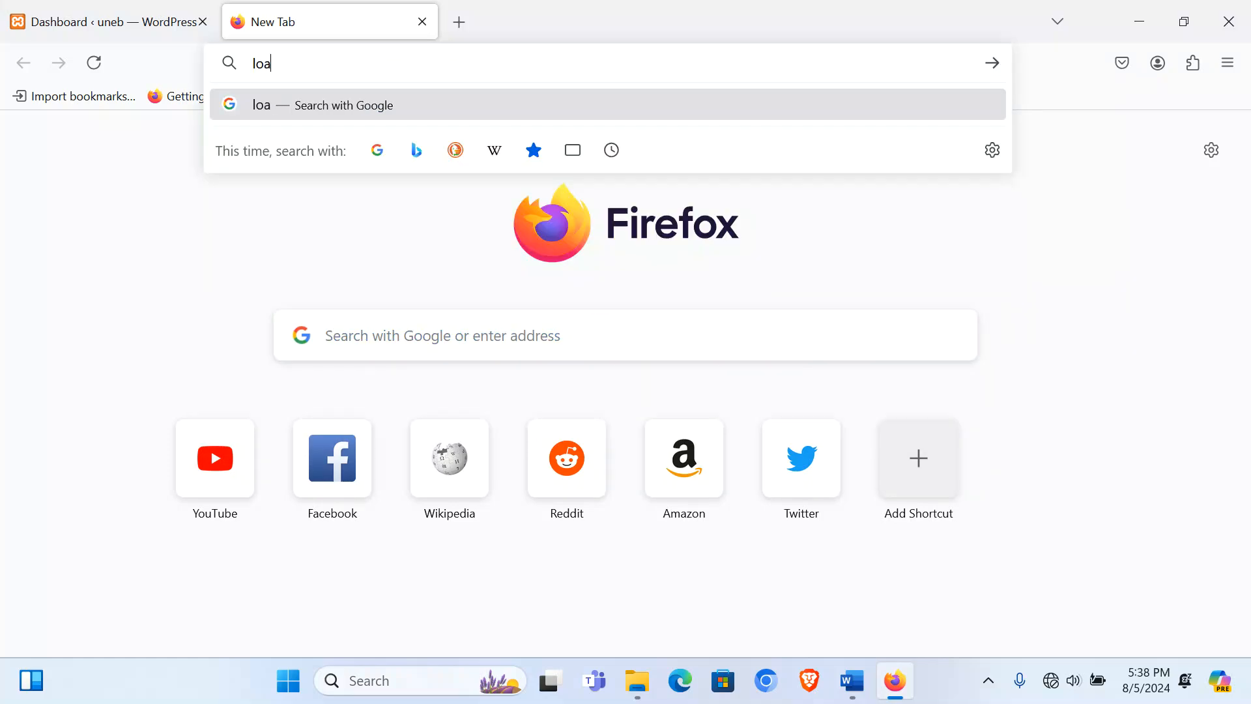
{"action": "key", "text": "BackSpace"}
{"action": "type", "text": "cal/"}
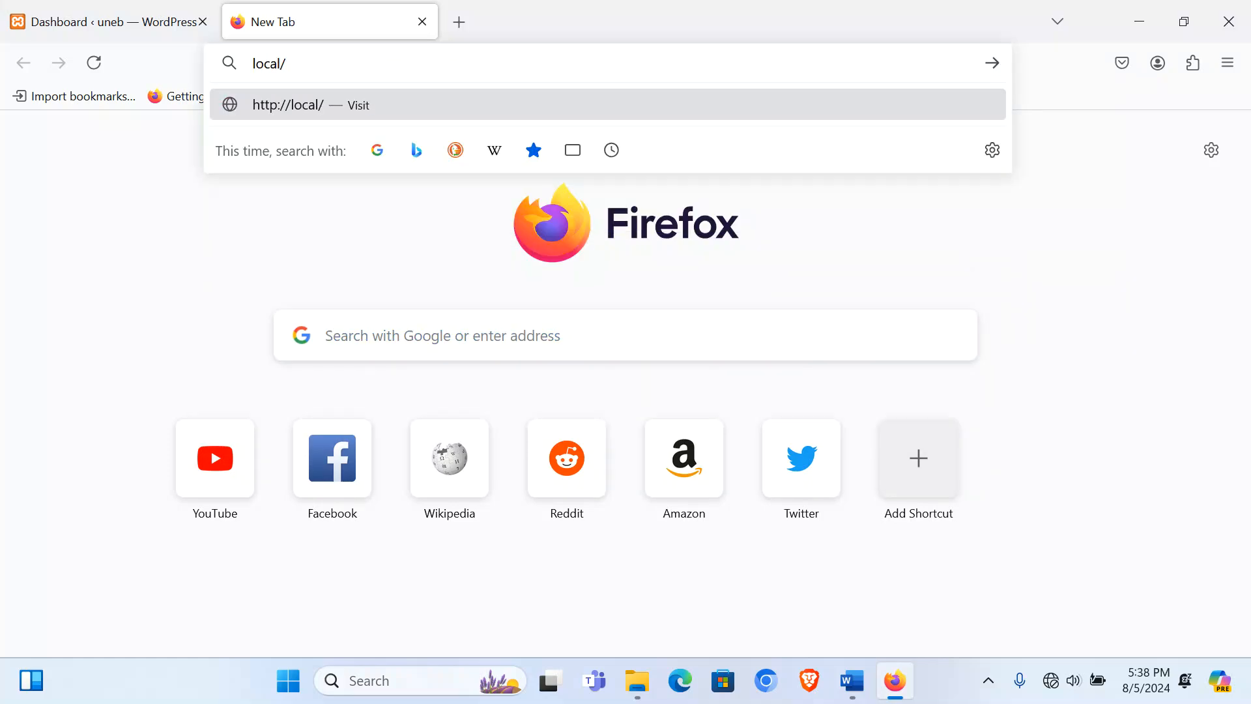
{"action": "key", "text": "BackSpace"}
{"action": "type", "text": "ho"}
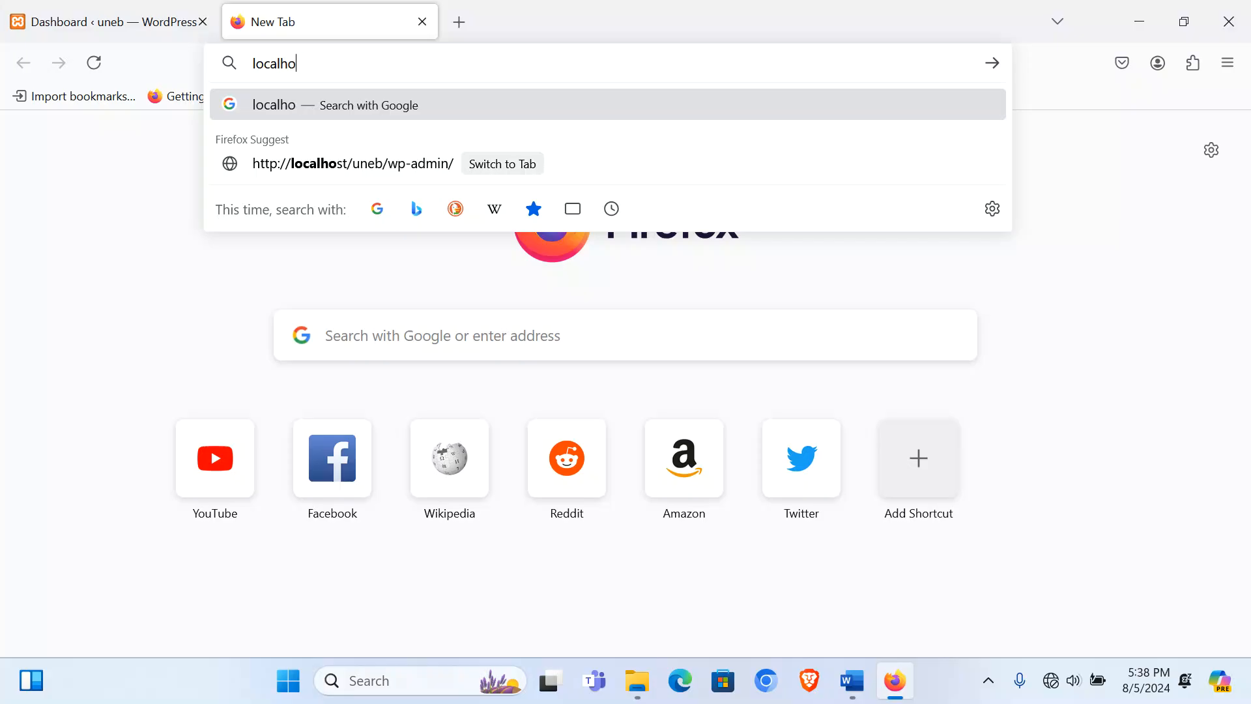
{"action": "type", "text": "st/uneb"}
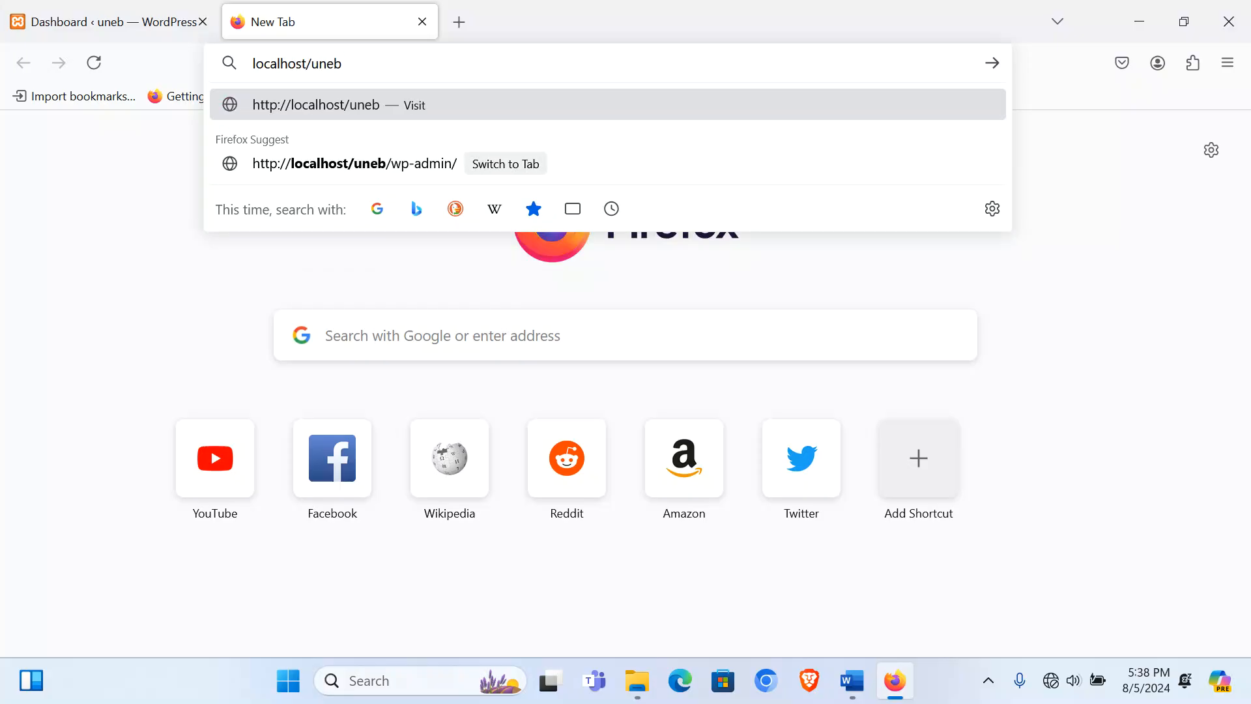
{"action": "key", "text": "Return"}
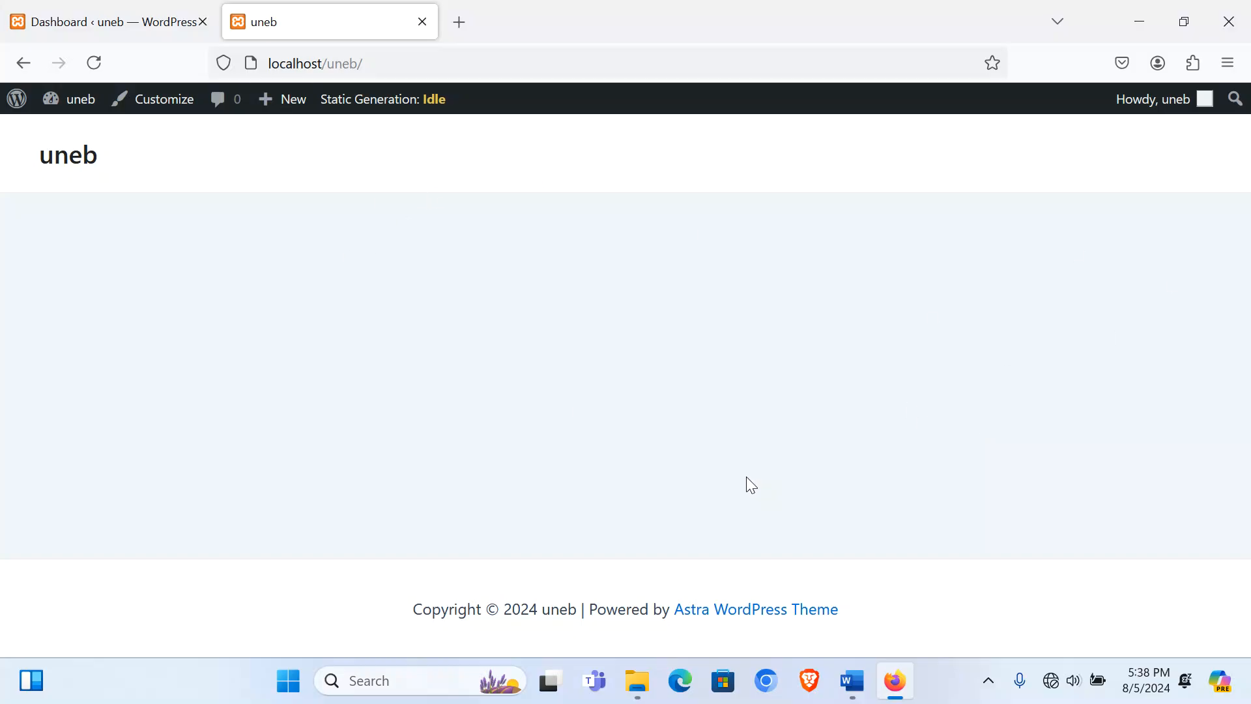
{"action": "left_click", "coordinate": [96, 26]}
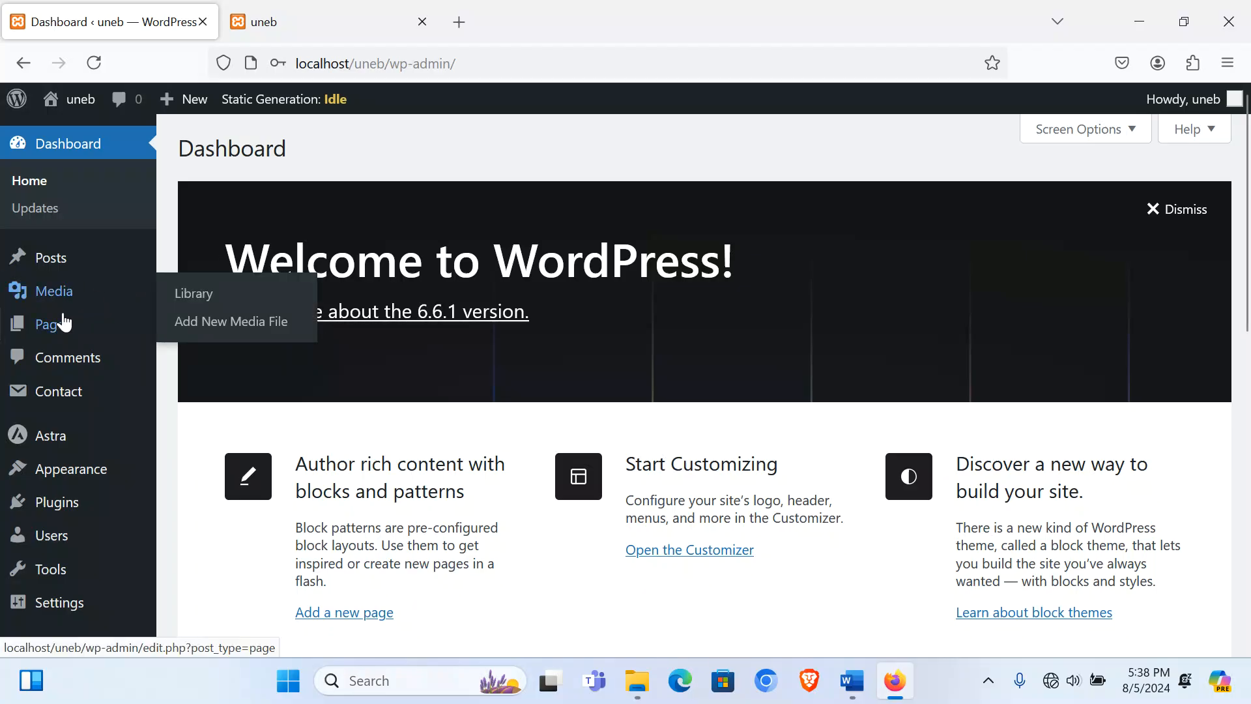
Step: Open Pages > Add New Page in four separate new browser tabs
{"action": "mouse_move", "coordinate": [28, 331]}
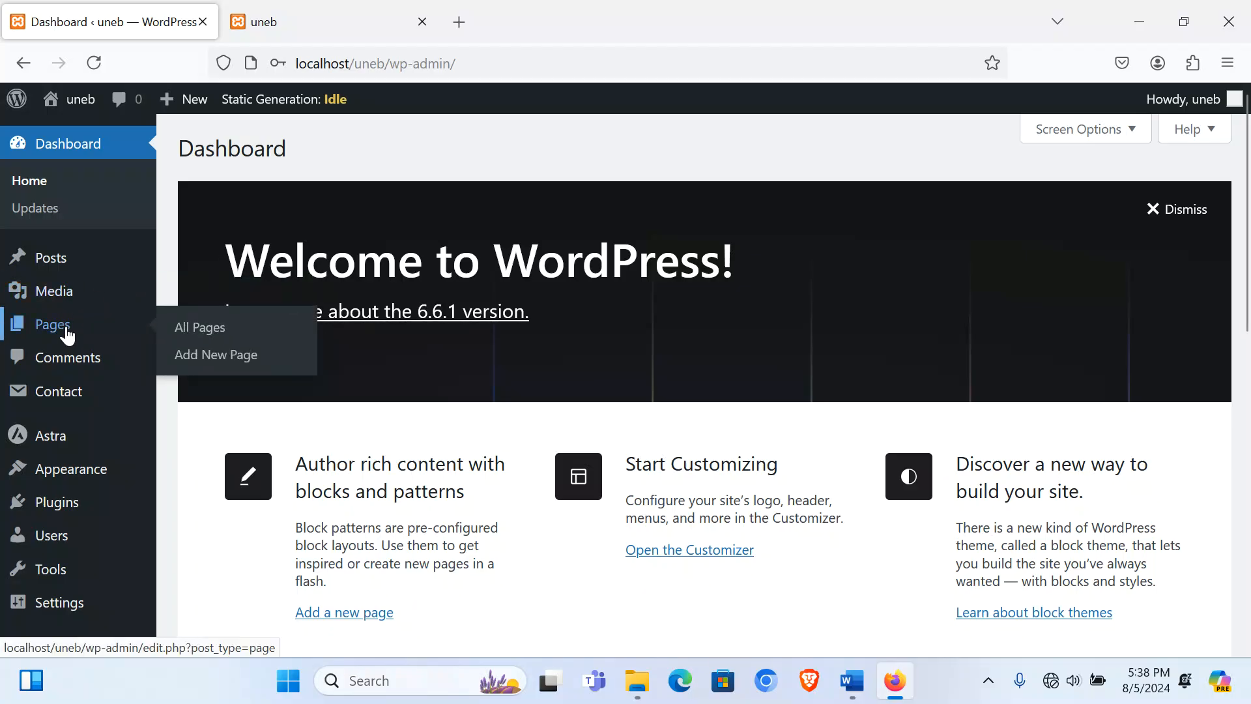
{"action": "right_click", "coordinate": [219, 357]}
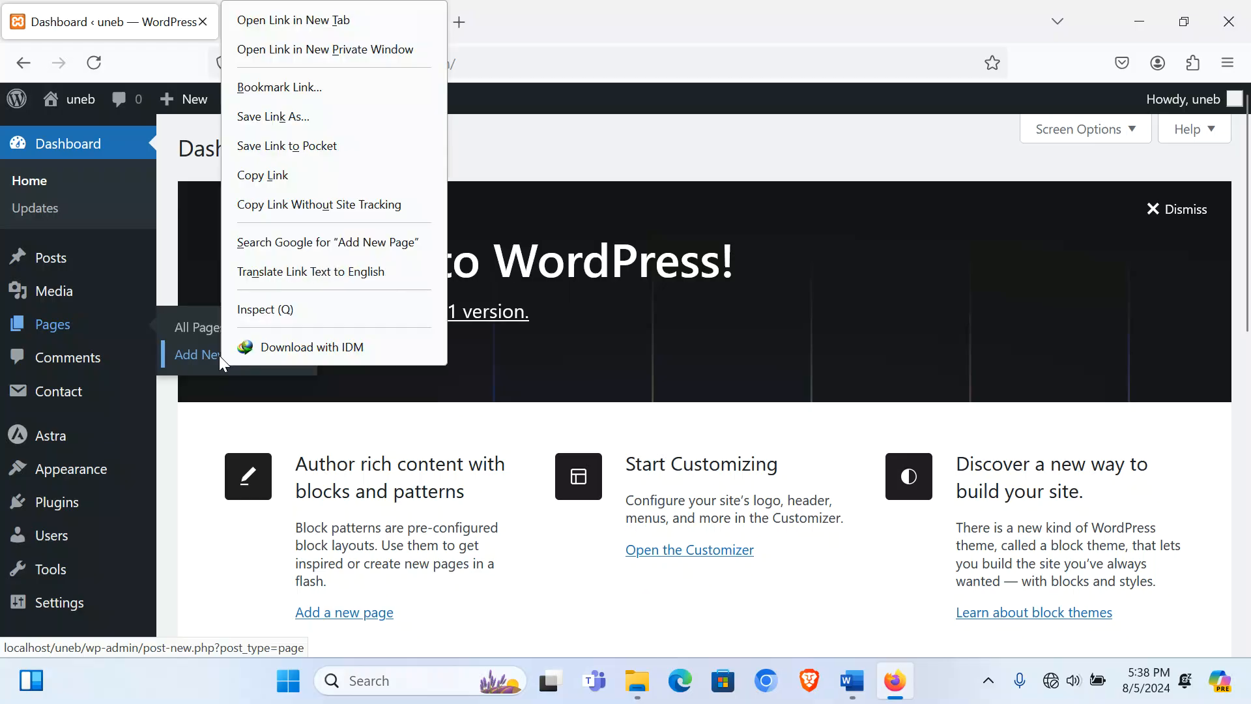
{"action": "left_click", "coordinate": [345, 17]}
{"action": "mouse_move", "coordinate": [67, 330]}
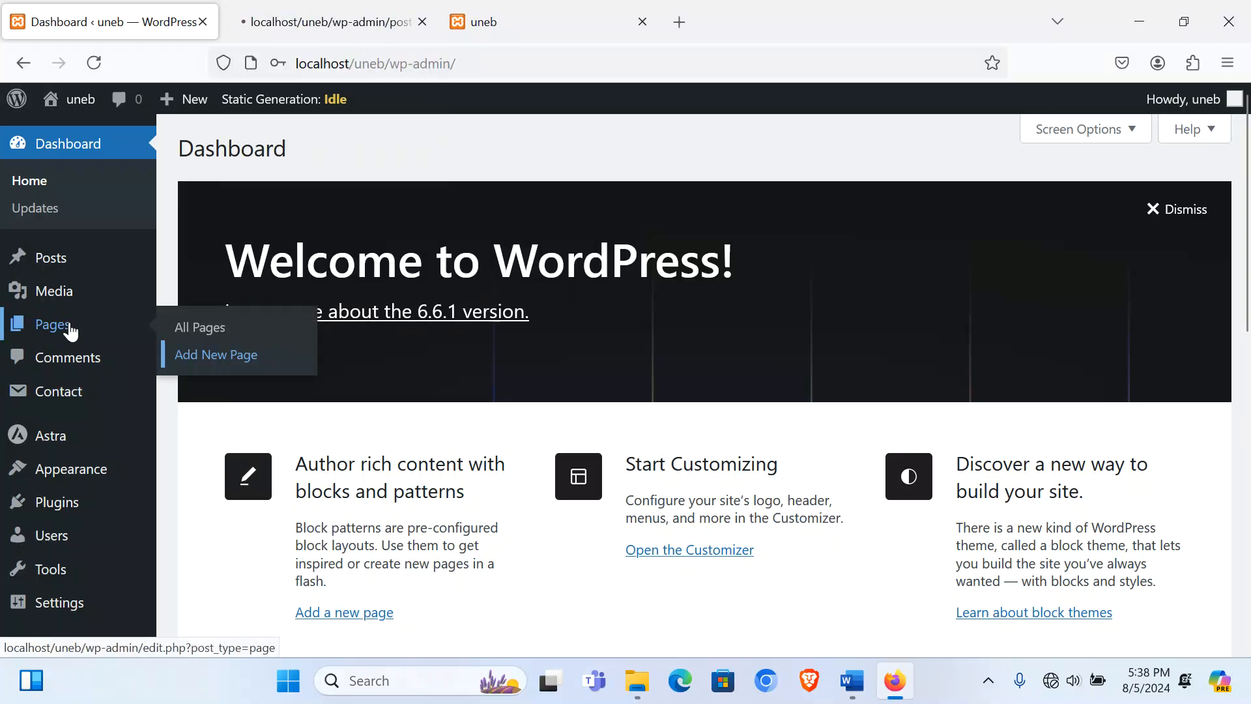
{"action": "right_click", "coordinate": [217, 357]}
{"action": "left_click", "coordinate": [346, 357]}
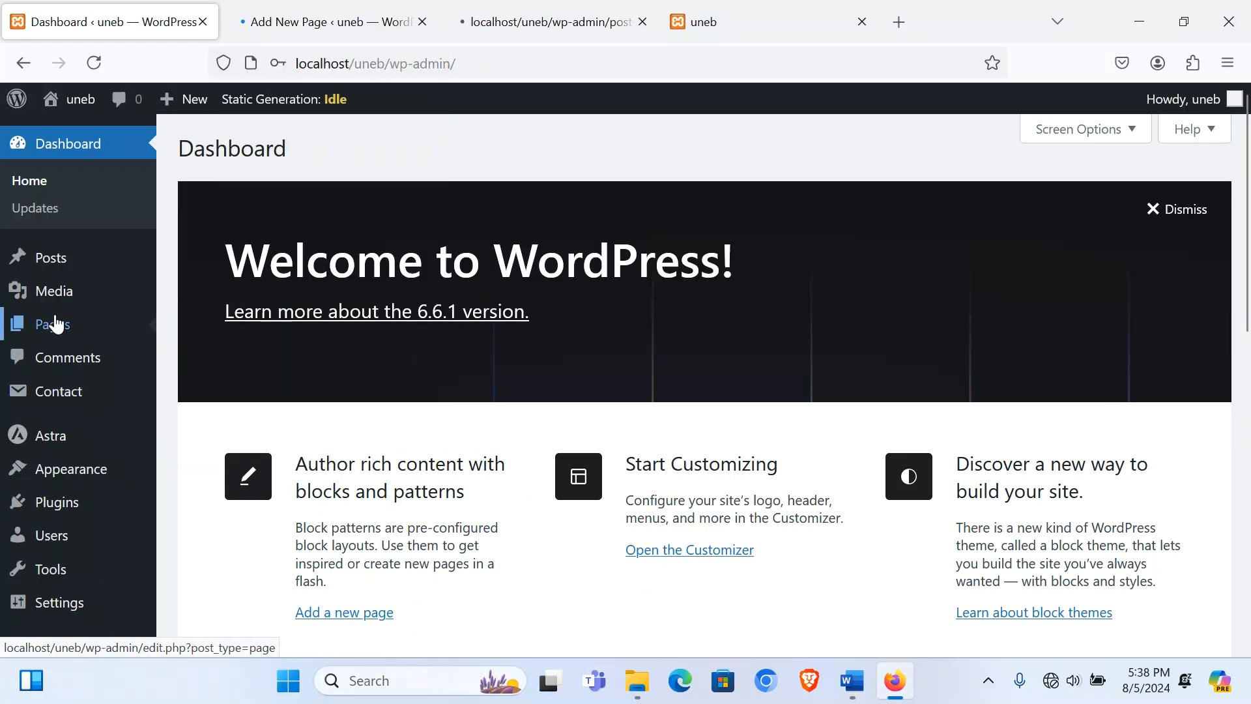
{"action": "right_click", "coordinate": [219, 360]}
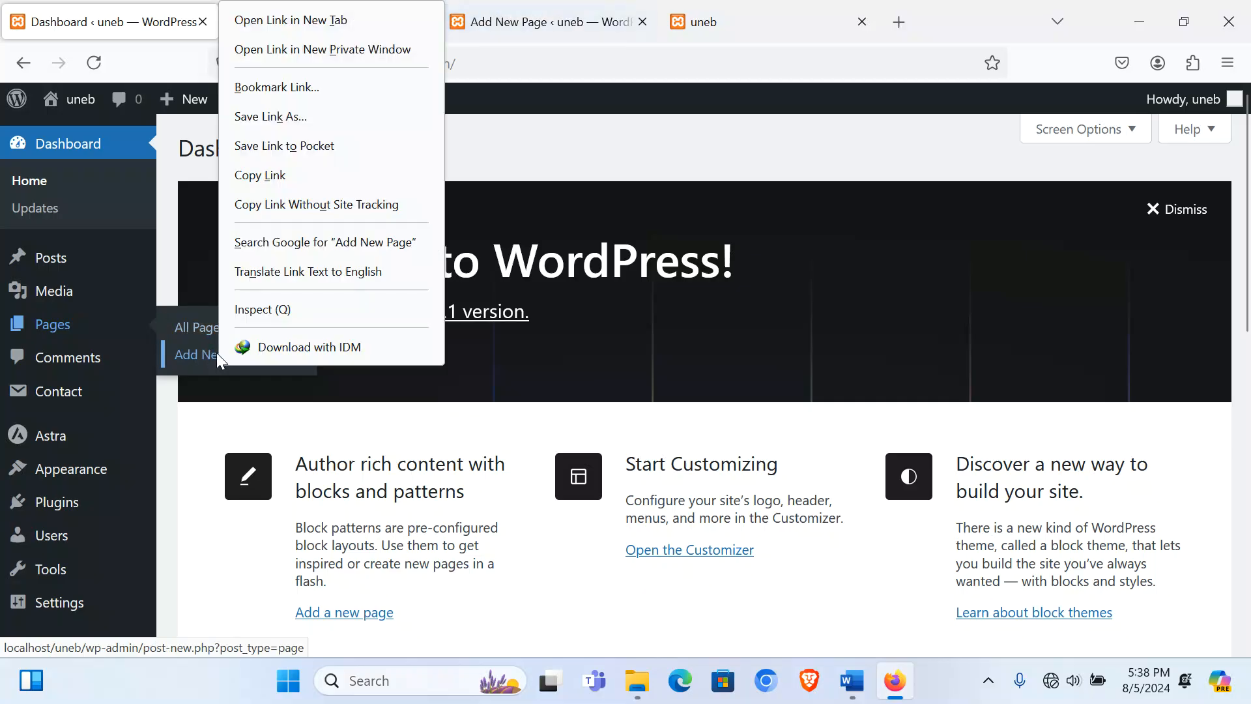
{"action": "left_click", "coordinate": [355, 16]}
{"action": "mouse_move", "coordinate": [54, 333]}
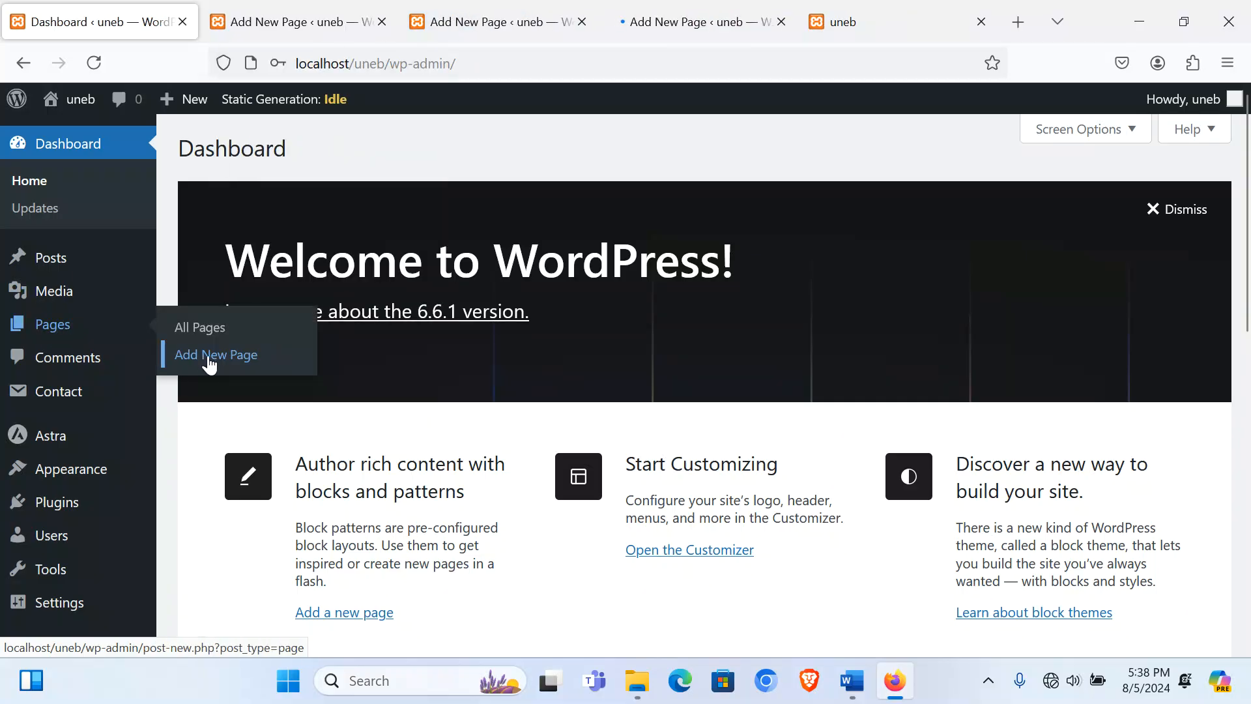
{"action": "right_click", "coordinate": [207, 360]}
{"action": "left_click", "coordinate": [315, 20]}
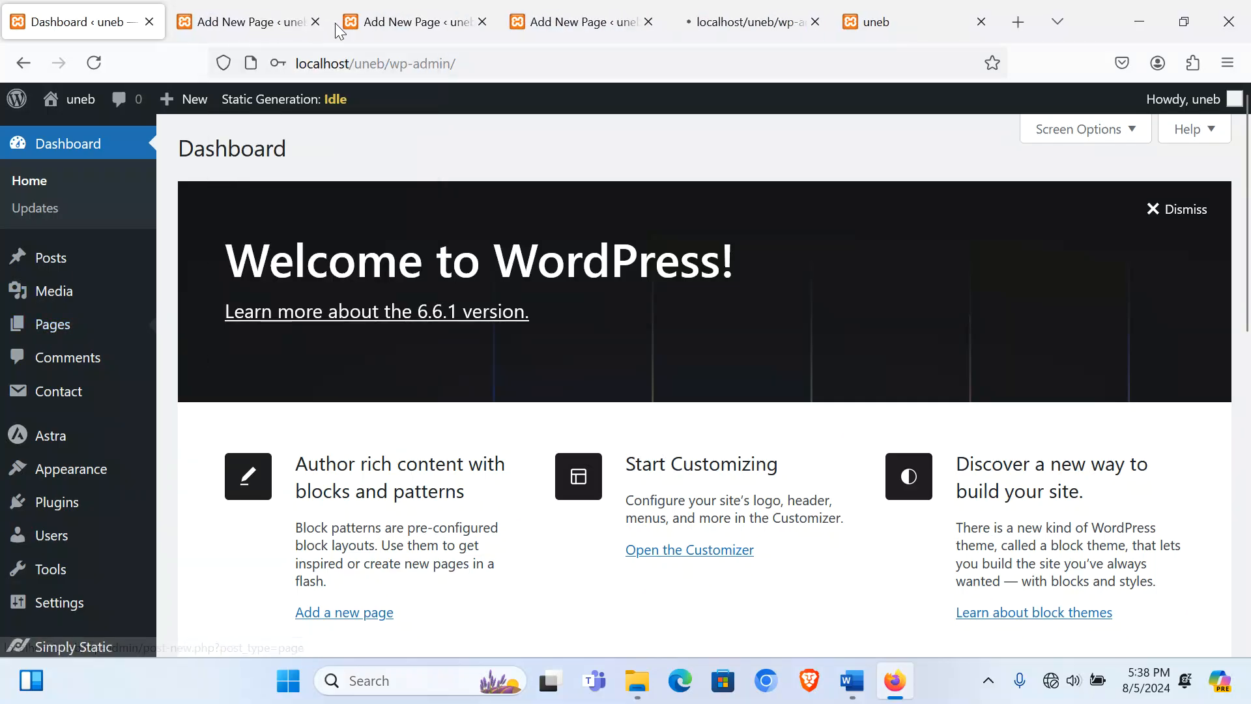
Step: Go through the four new page tabs, dismissing the block editor welcome dialog
{"action": "left_click", "coordinate": [225, 22]}
{"action": "left_click", "coordinate": [430, 21]}
{"action": "left_click", "coordinate": [590, 21]}
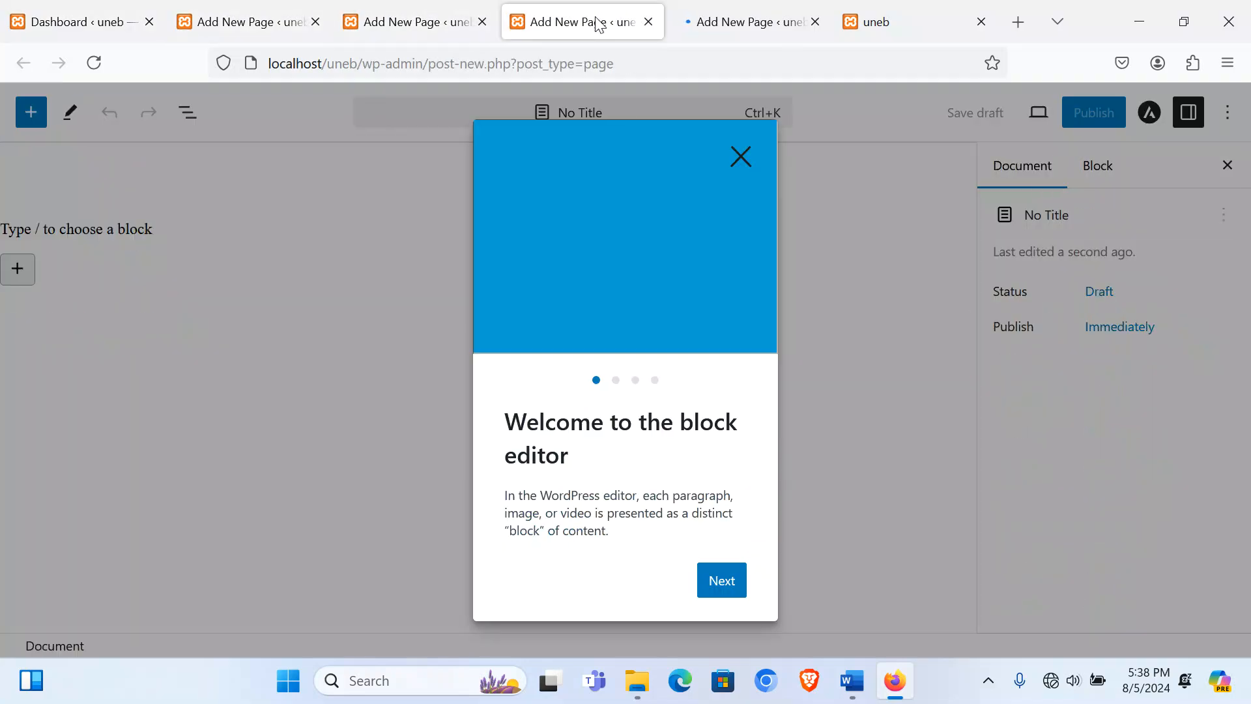
{"action": "left_click", "coordinate": [756, 22]}
{"action": "left_click", "coordinate": [306, 22]}
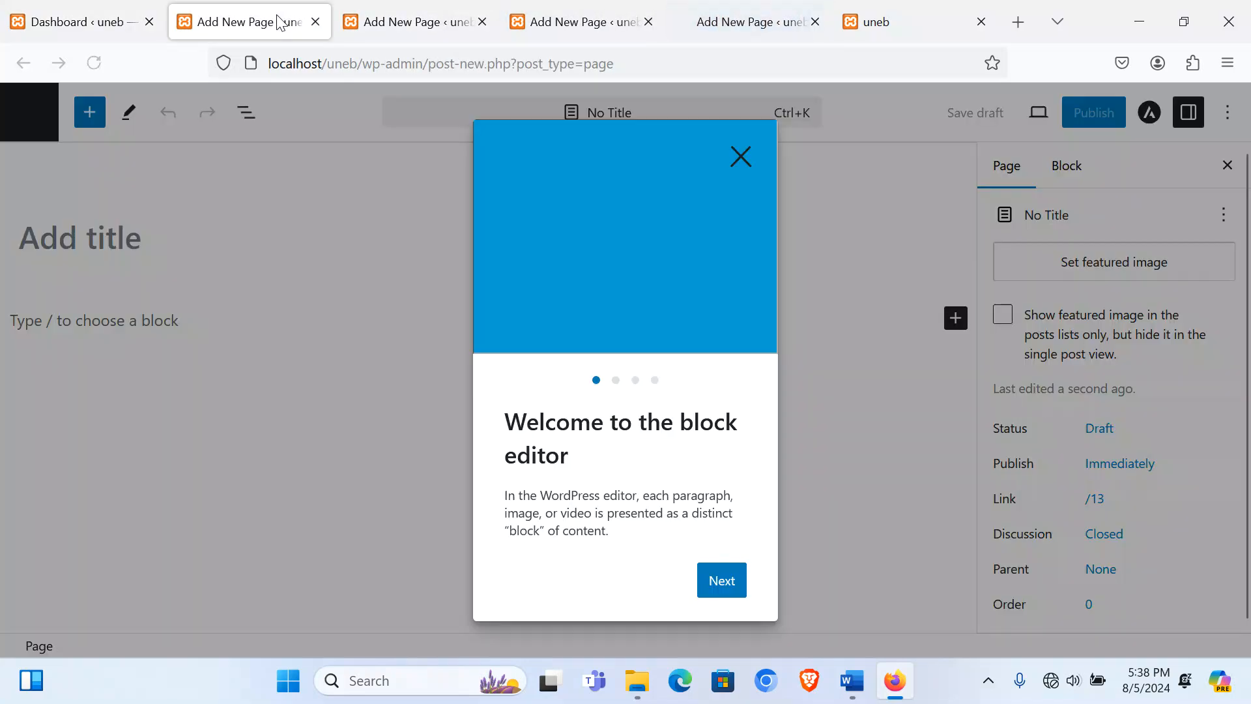
{"action": "left_click", "coordinate": [739, 158]}
{"action": "left_click", "coordinate": [394, 32]}
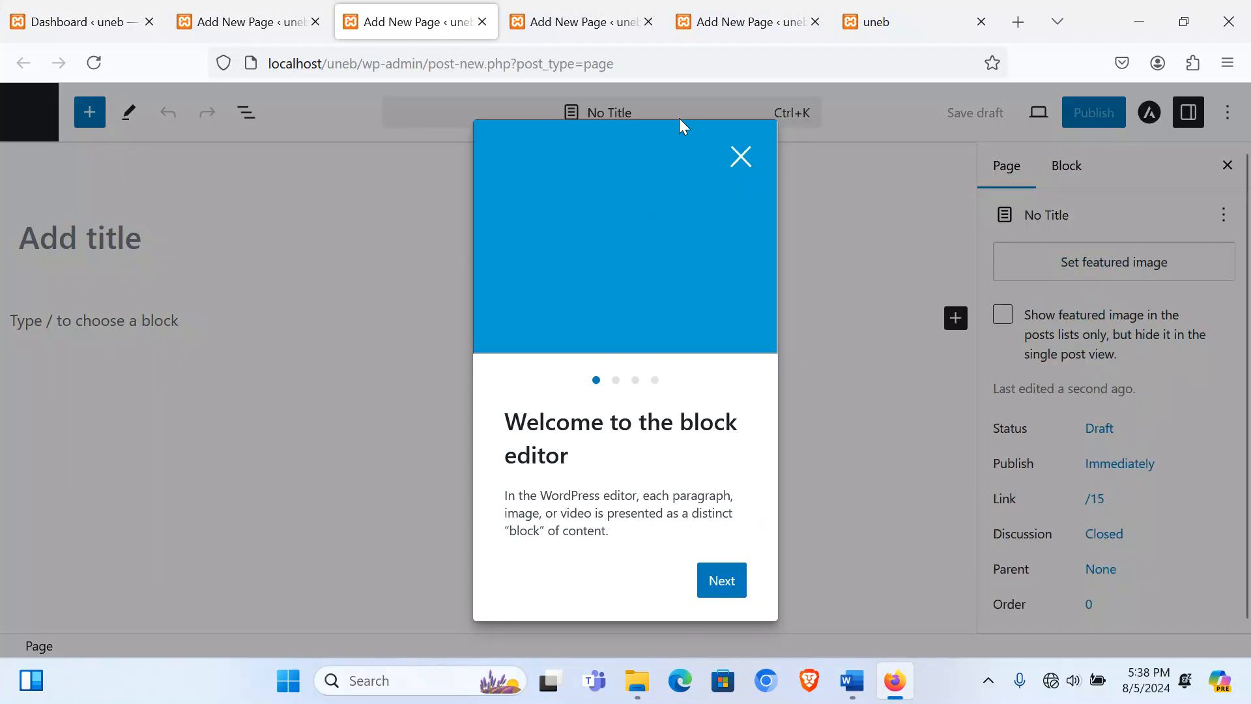
{"action": "left_click", "coordinate": [565, 23]}
{"action": "left_click", "coordinate": [736, 22]}
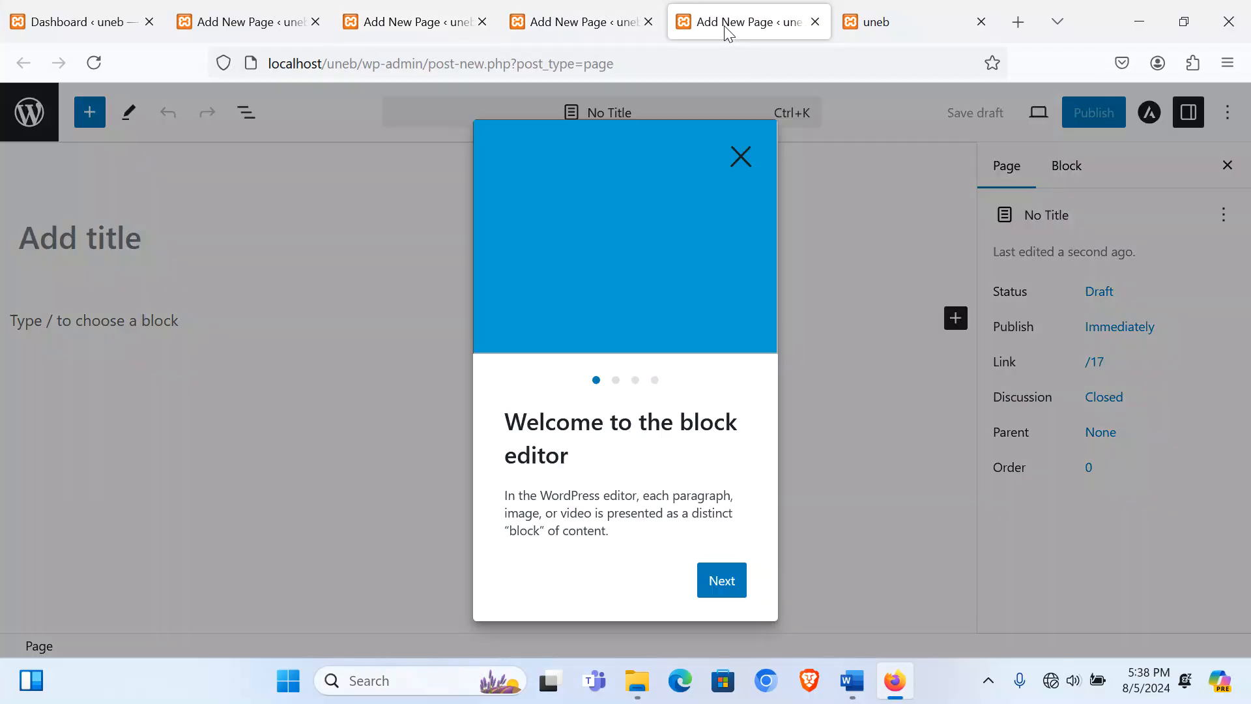
Step: Title the first page HOME PAGE, hide its title, and publish it
{"action": "left_click", "coordinate": [741, 157]}
{"action": "left_click", "coordinate": [320, 12]}
{"action": "left_click", "coordinate": [79, 247]}
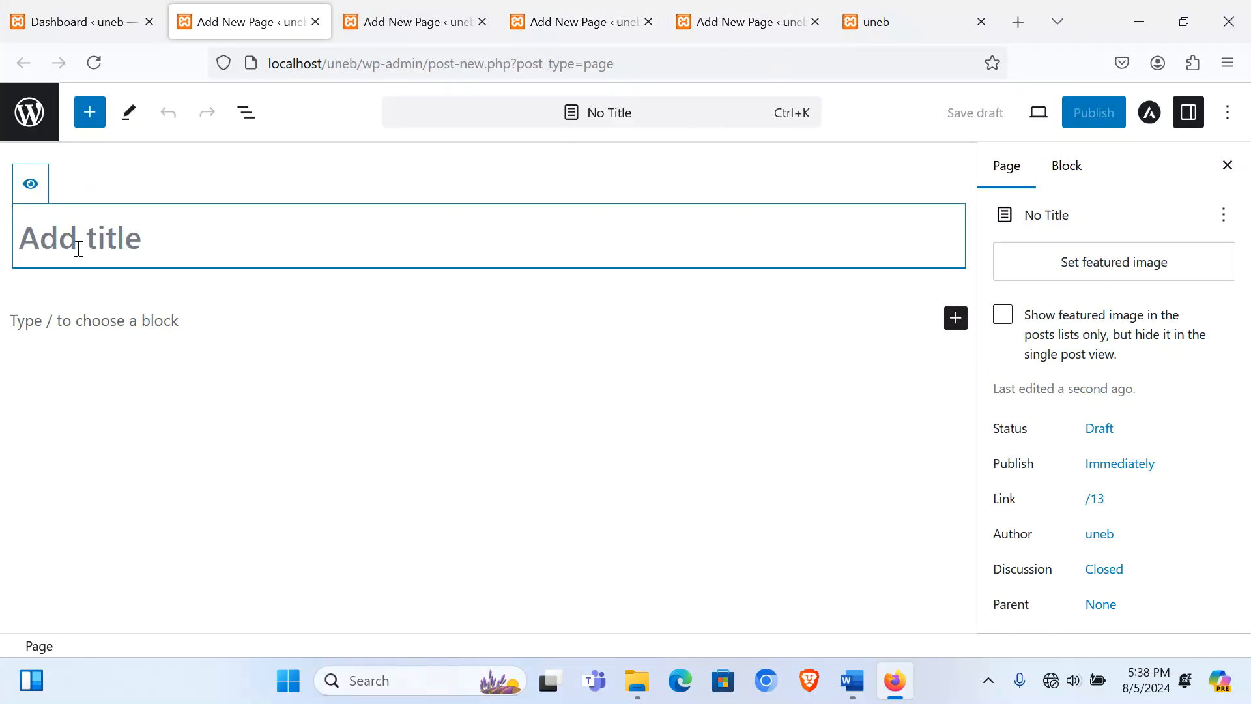
{"action": "type", "text": "HOME "}
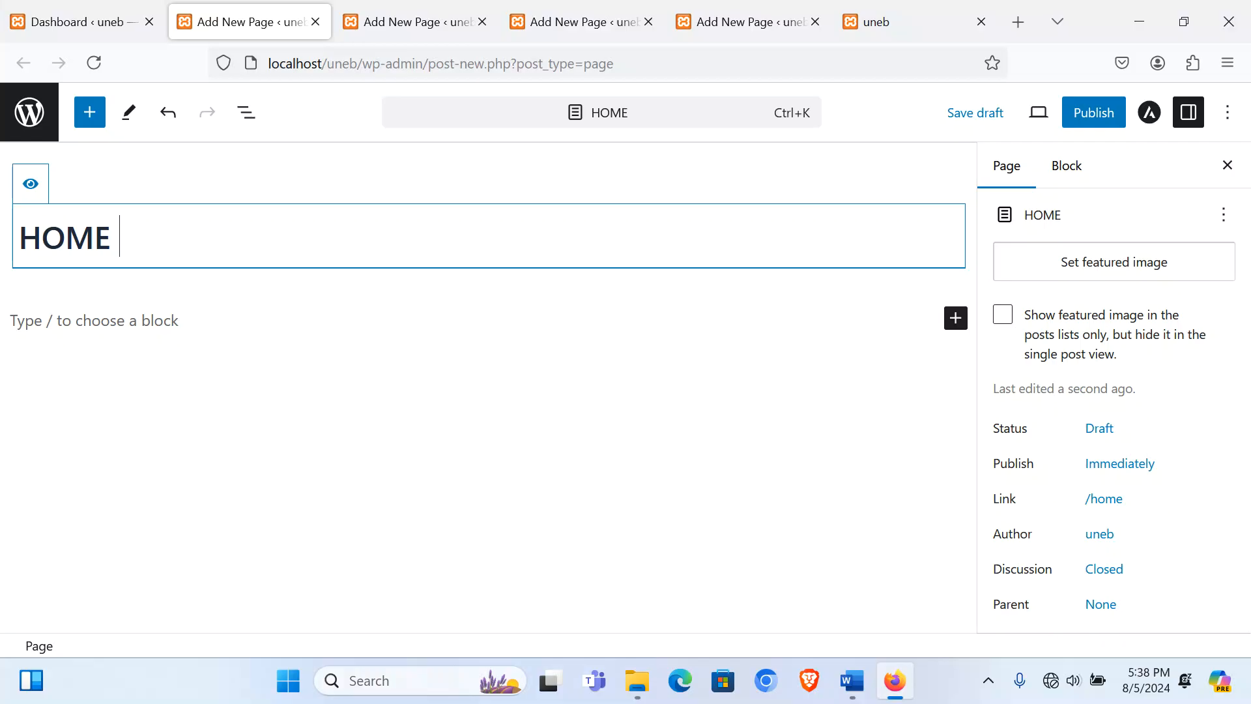
{"action": "type", "text": "PAGE"}
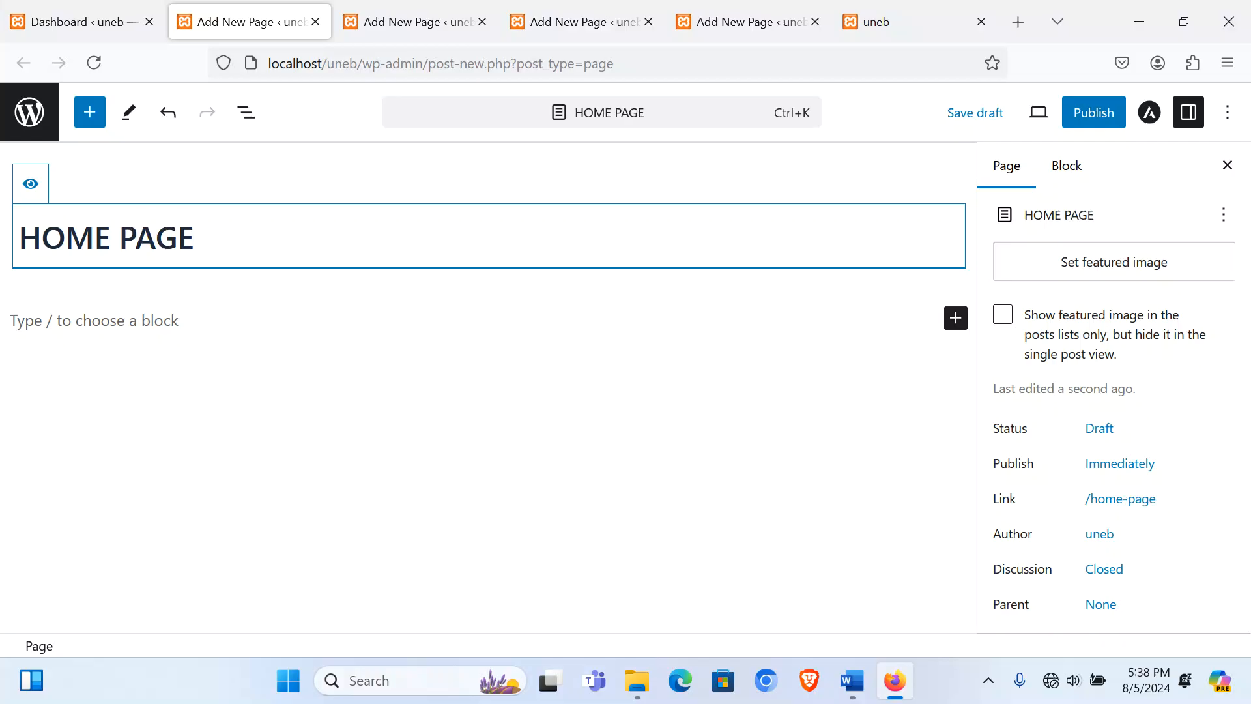
{"action": "left_click", "coordinate": [34, 185]}
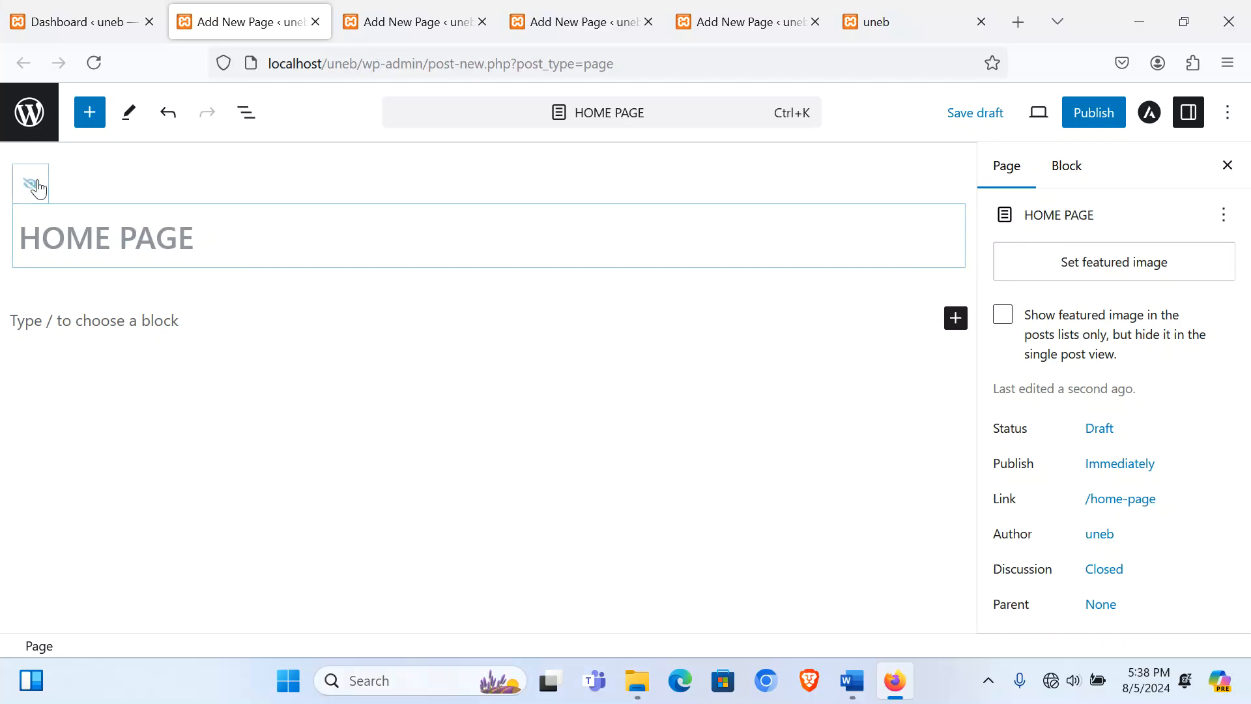
{"action": "left_click", "coordinate": [1076, 120]}
{"action": "left_click", "coordinate": [1073, 122]}
Step: Title the second page ABOUT US, hide its title, and publish it
{"action": "left_click", "coordinate": [424, 21]}
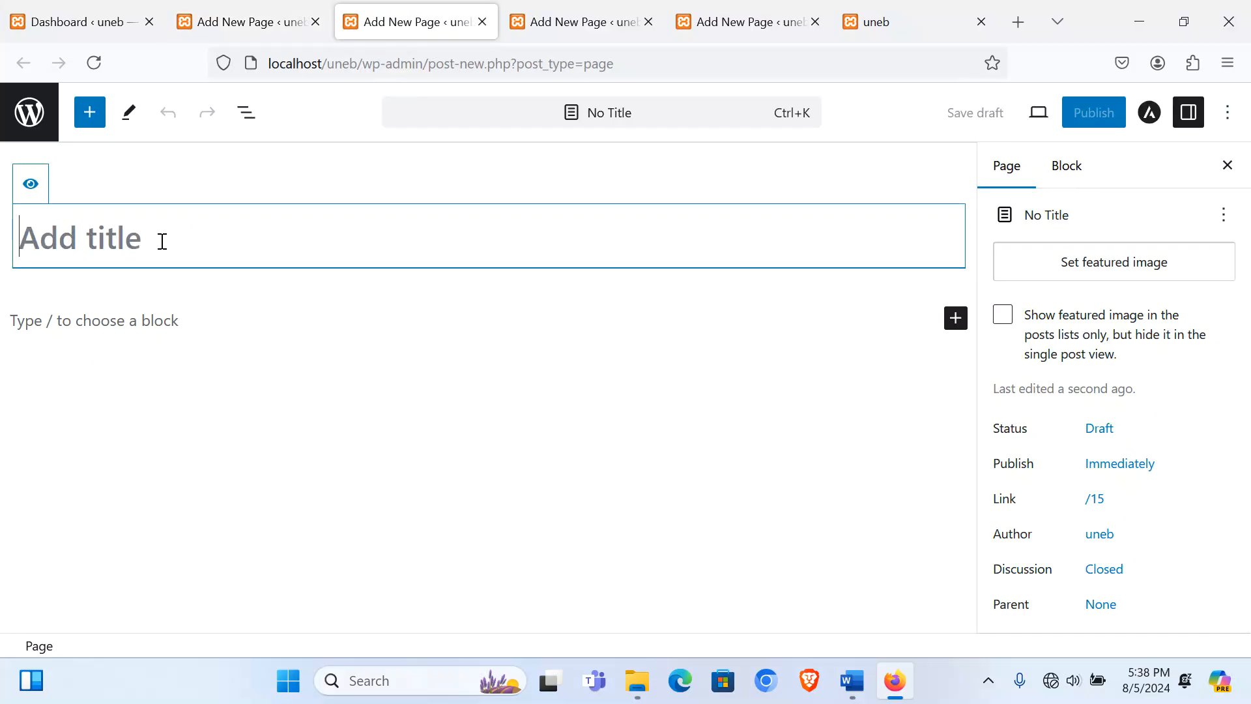
{"action": "type", "text": "ABOUT US"}
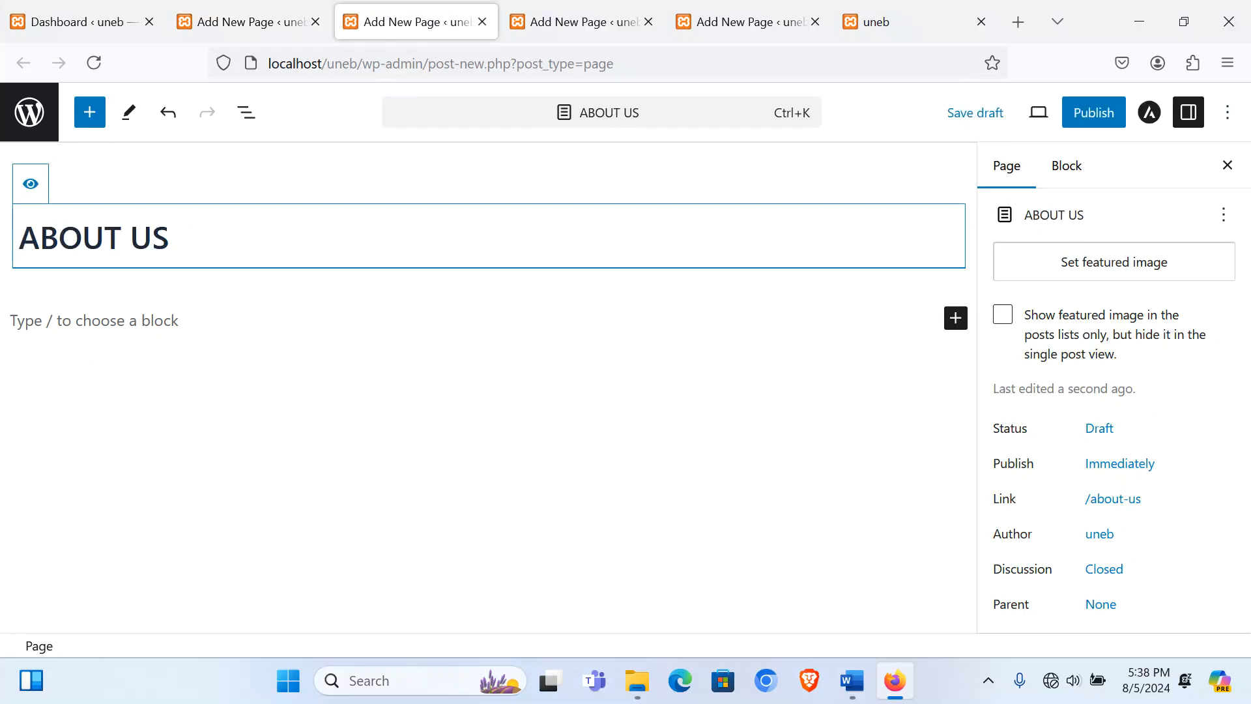
{"action": "left_click", "coordinate": [36, 189]}
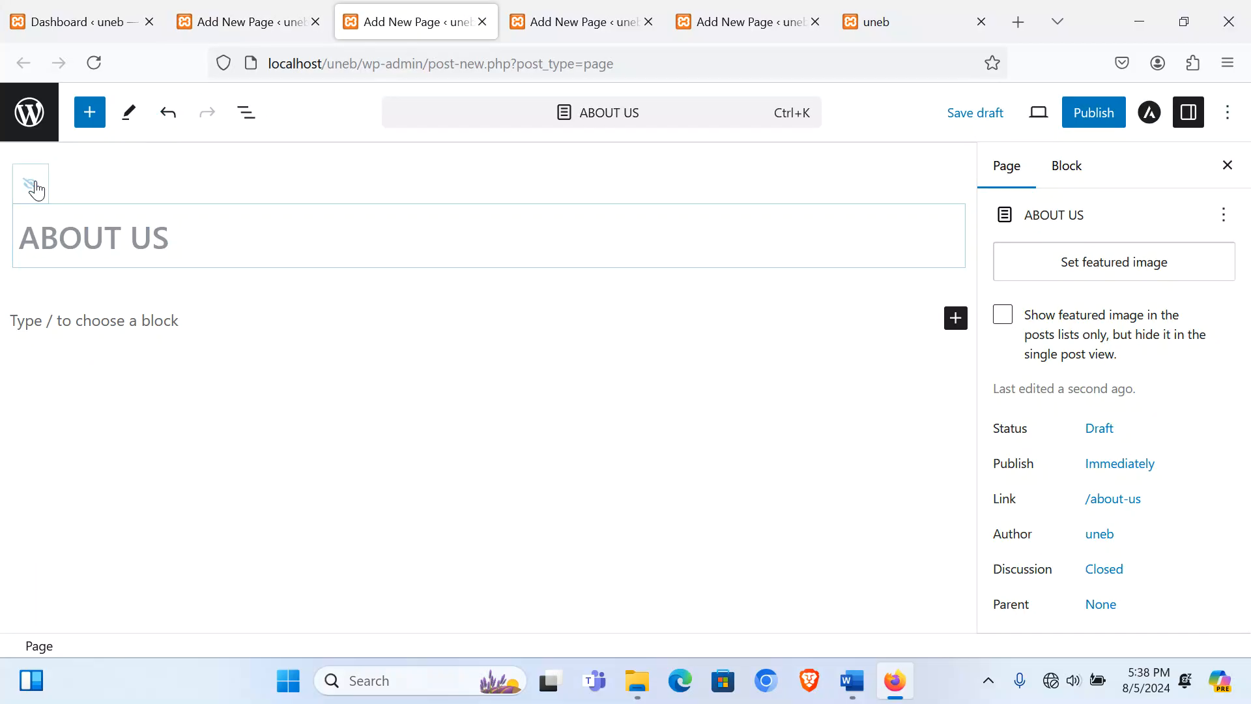
{"action": "left_click", "coordinate": [1101, 115]}
{"action": "left_click", "coordinate": [1086, 117]}
Step: Title the third page GALLERY, hide its title, and publish it
{"action": "left_click", "coordinate": [574, 22]}
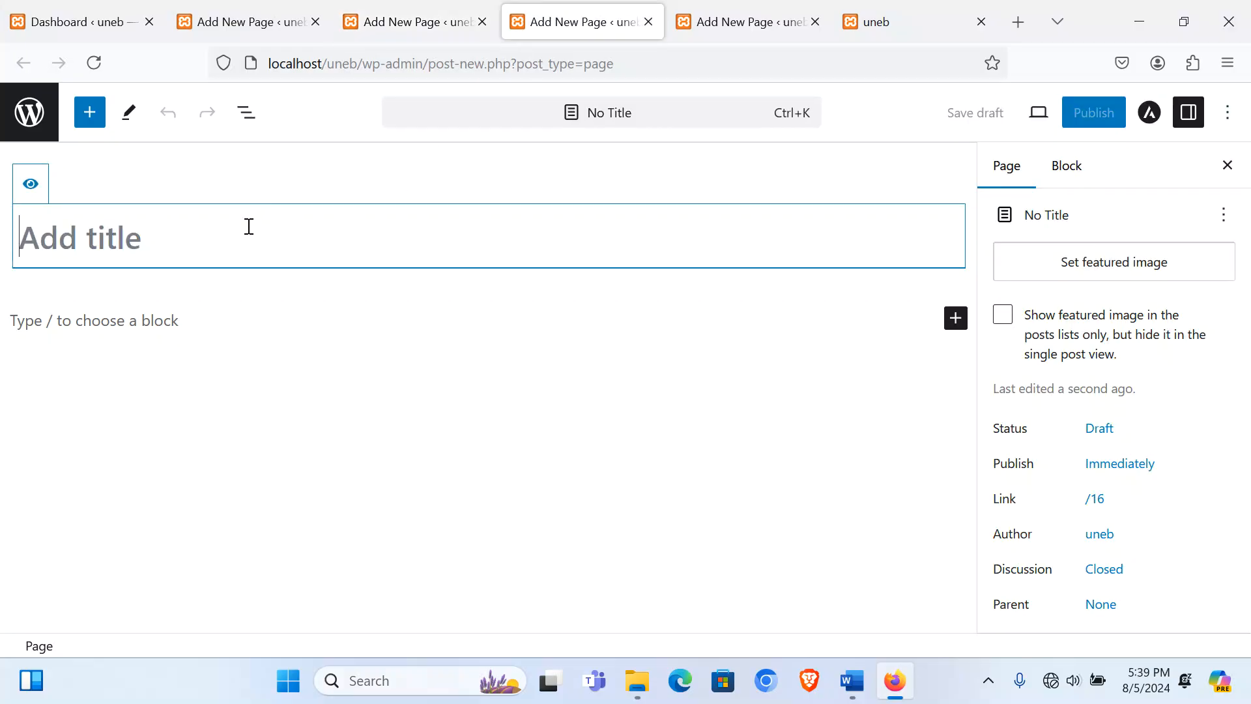
{"action": "type", "text": "GALLERY"}
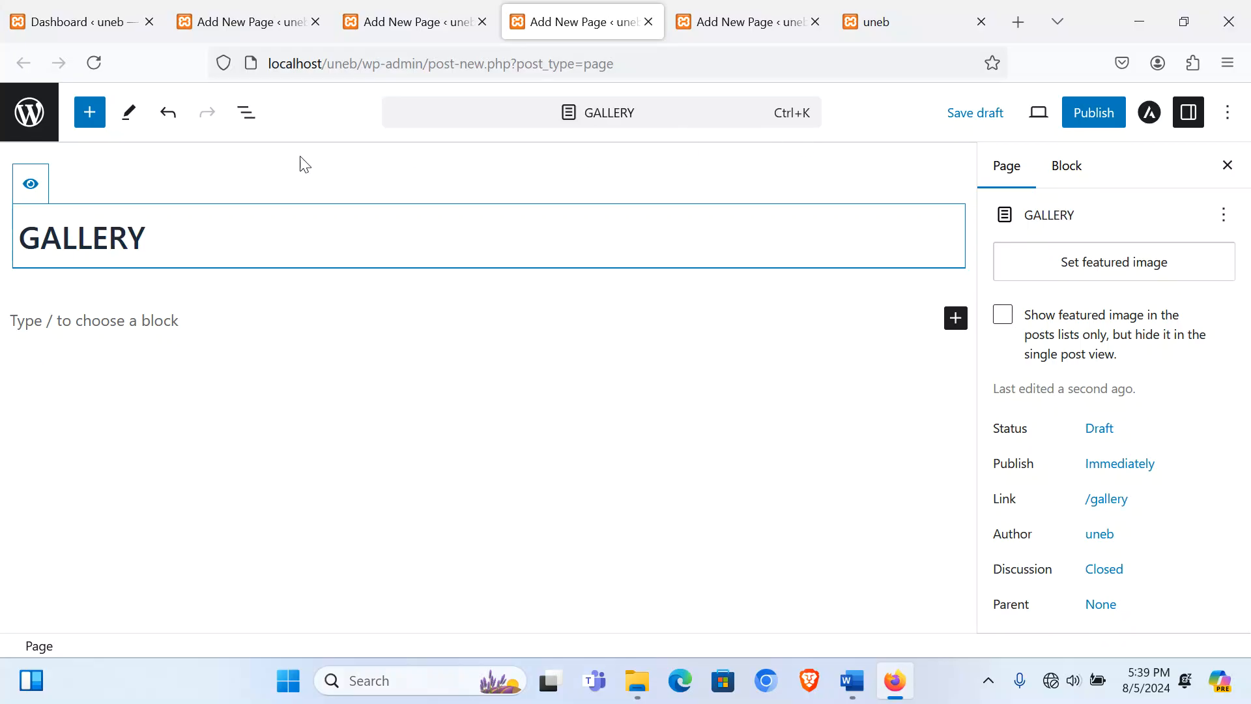
{"action": "left_click", "coordinate": [38, 185]}
{"action": "left_click", "coordinate": [1080, 124]}
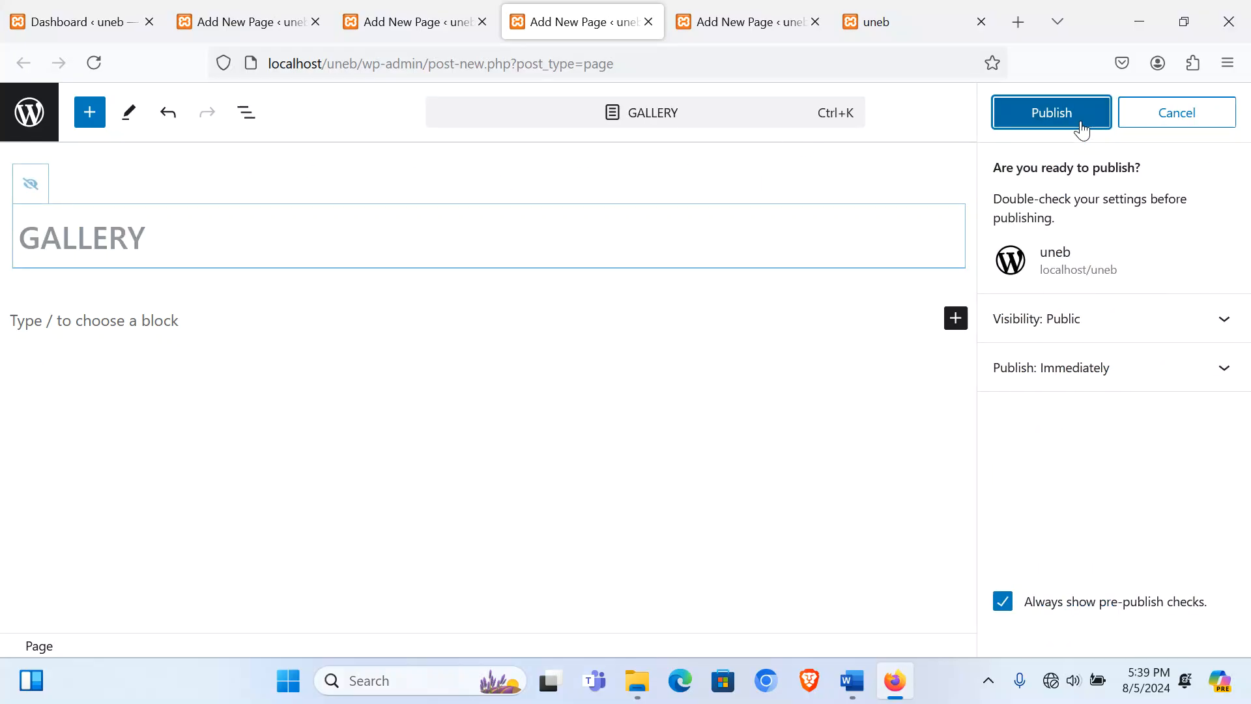
{"action": "left_click", "coordinate": [1049, 117]}
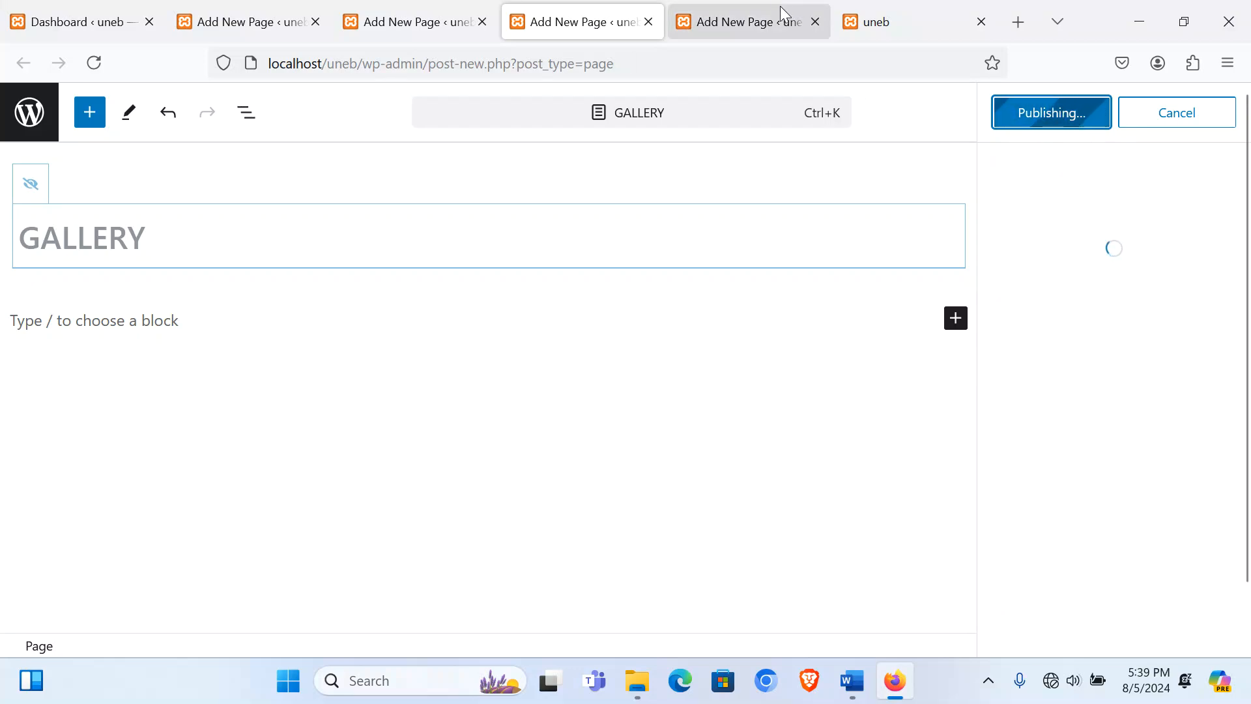
Step: Title the last page CONTACT US and publish it
{"action": "left_click", "coordinate": [742, 22]}
{"action": "type", "text": "CONR"}
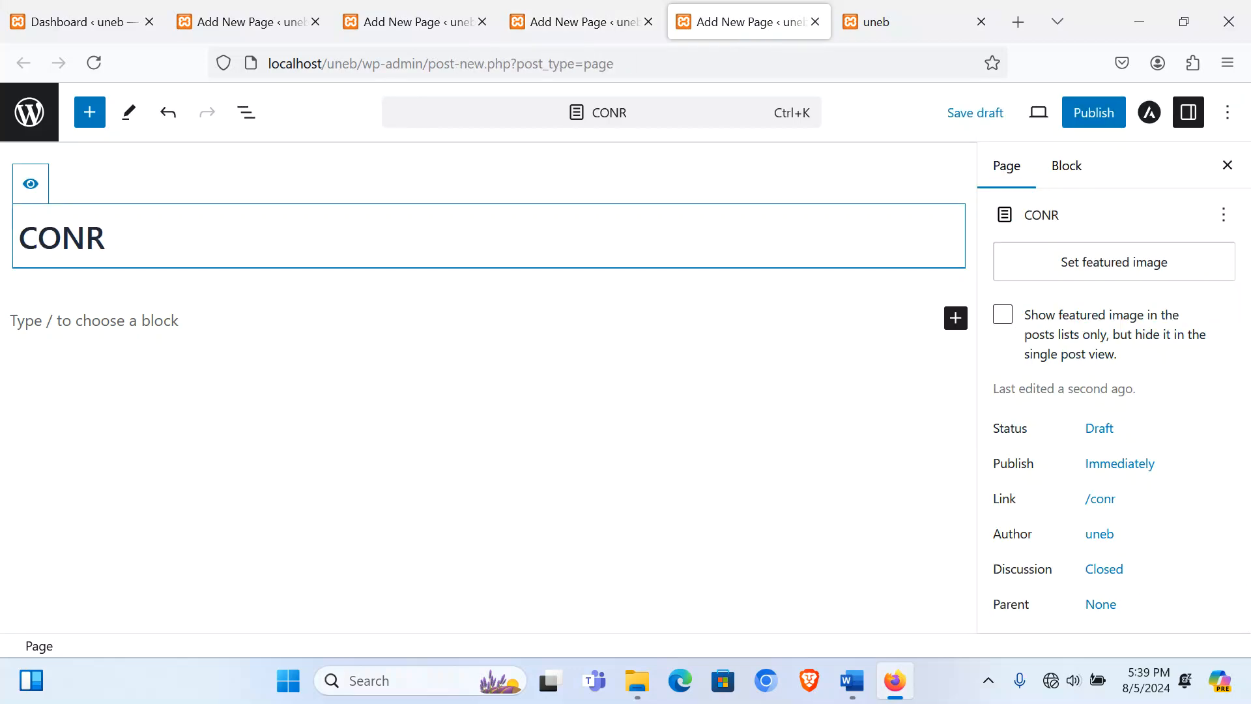
{"action": "key", "text": "BackSpace"}
{"action": "type", "text": "TACT US"}
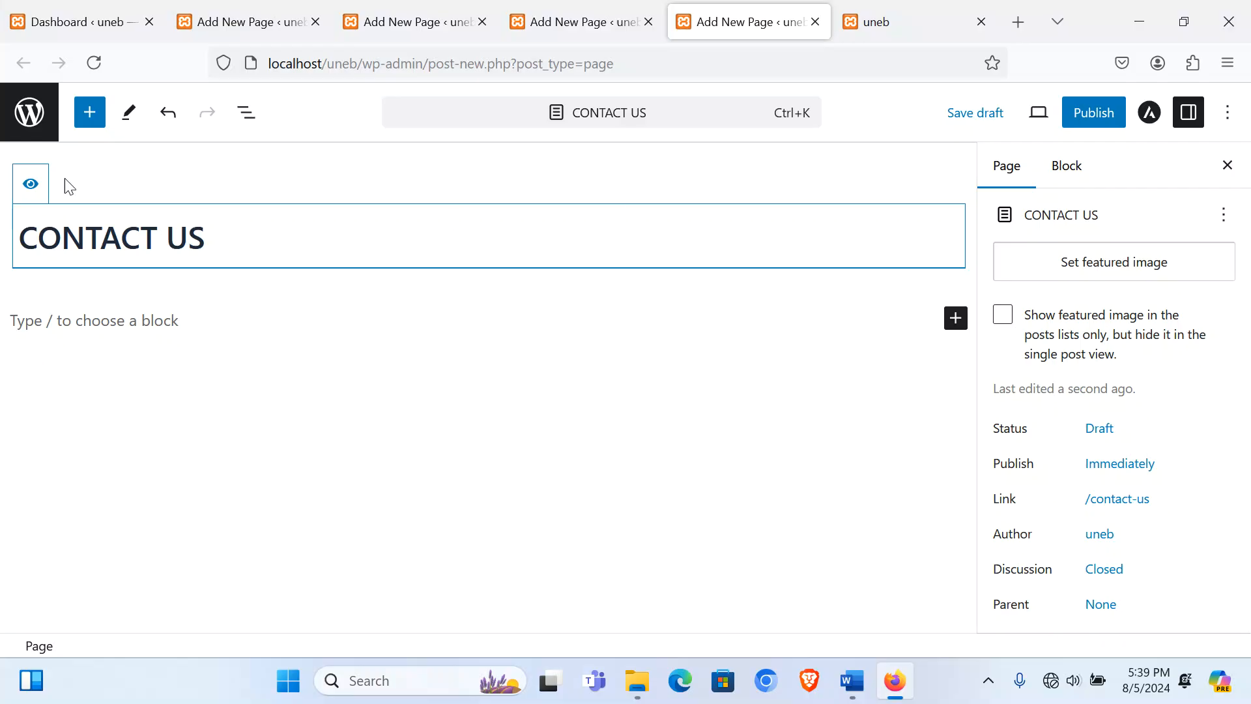
{"action": "left_click", "coordinate": [1092, 112]}
{"action": "left_click", "coordinate": [1092, 112]}
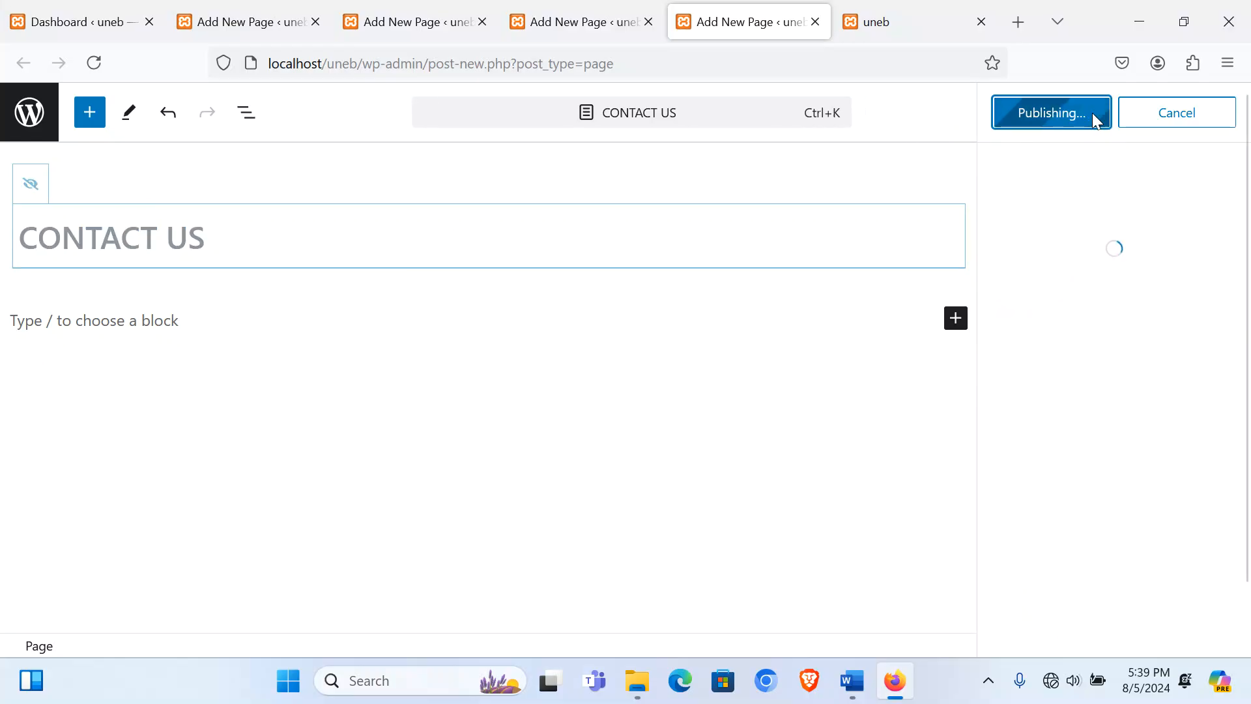
Step: Close the published notices in all four page tabs and return to the Dashboard
{"action": "left_click", "coordinate": [260, 26]}
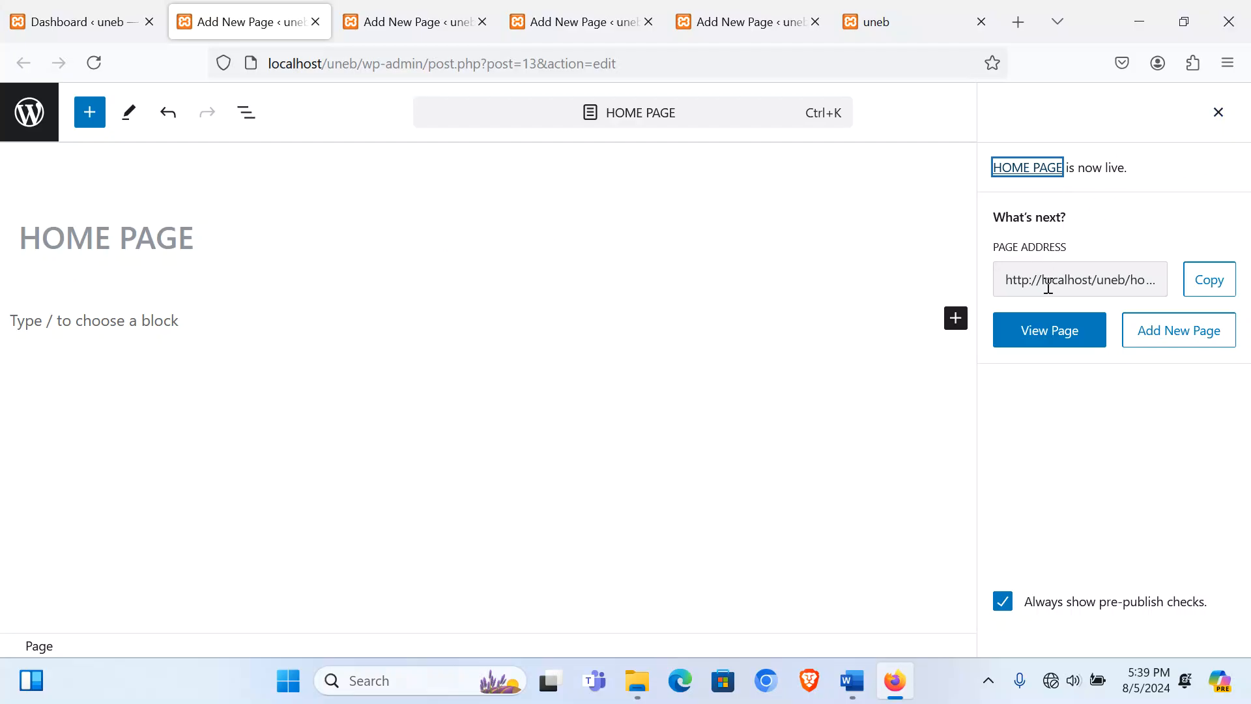
{"action": "left_click", "coordinate": [1217, 113]}
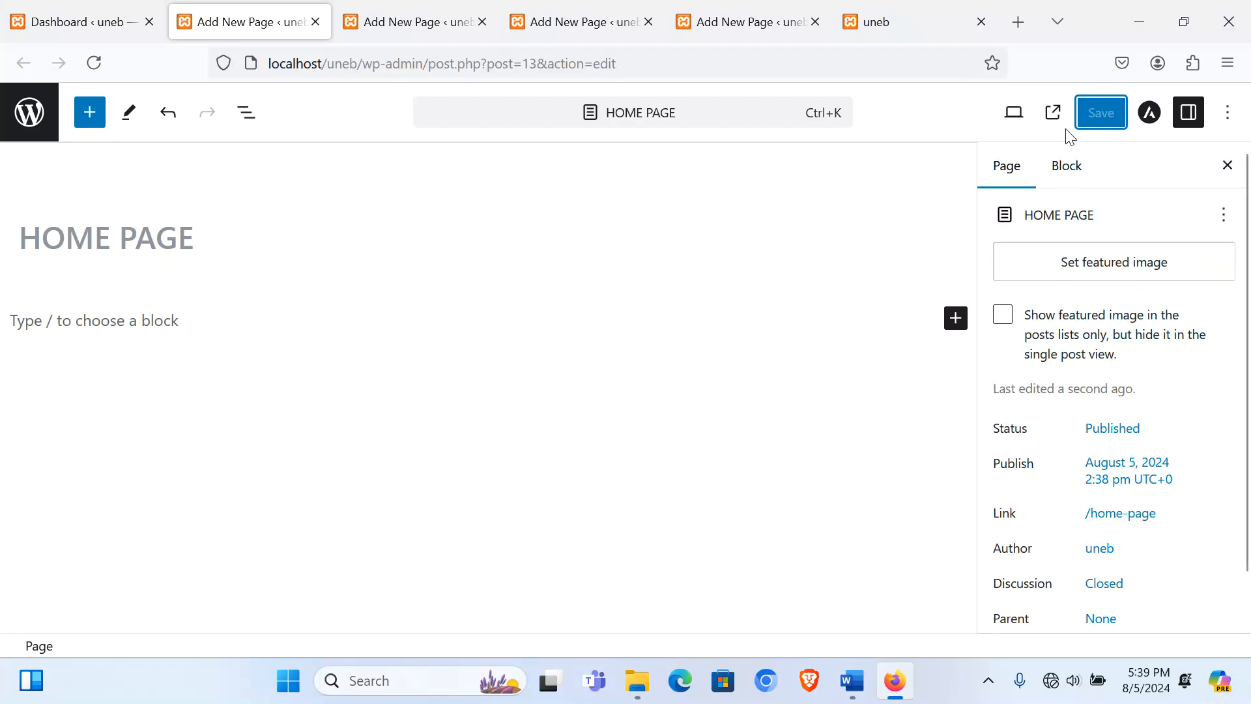
{"action": "left_click", "coordinate": [391, 22]}
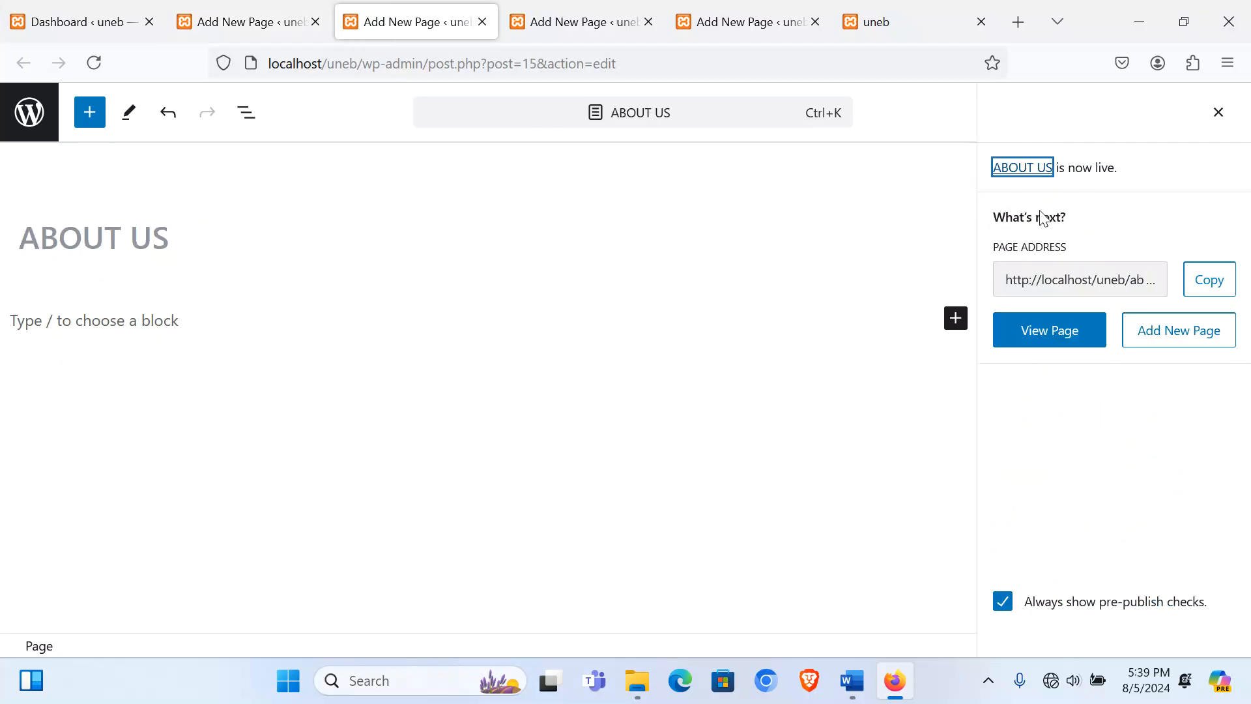
{"action": "left_click", "coordinate": [1215, 113]}
{"action": "left_click", "coordinate": [552, 23]}
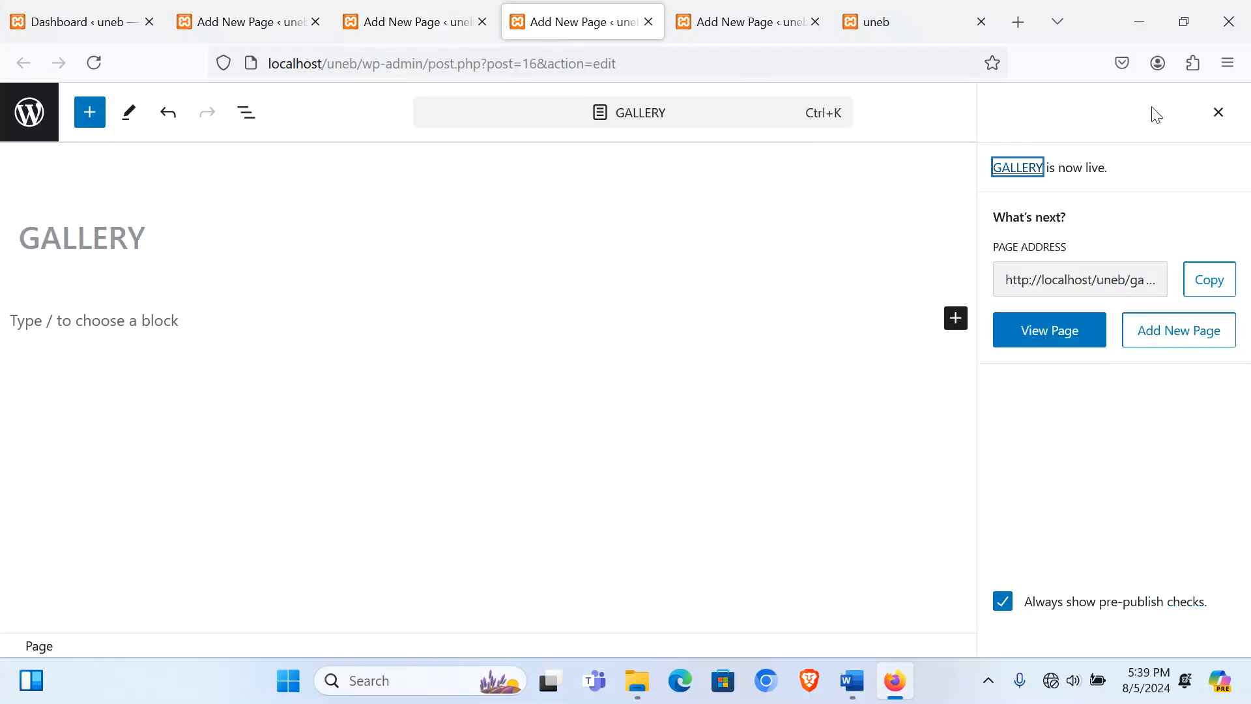
{"action": "left_click", "coordinate": [1217, 112]}
{"action": "left_click", "coordinate": [705, 24]}
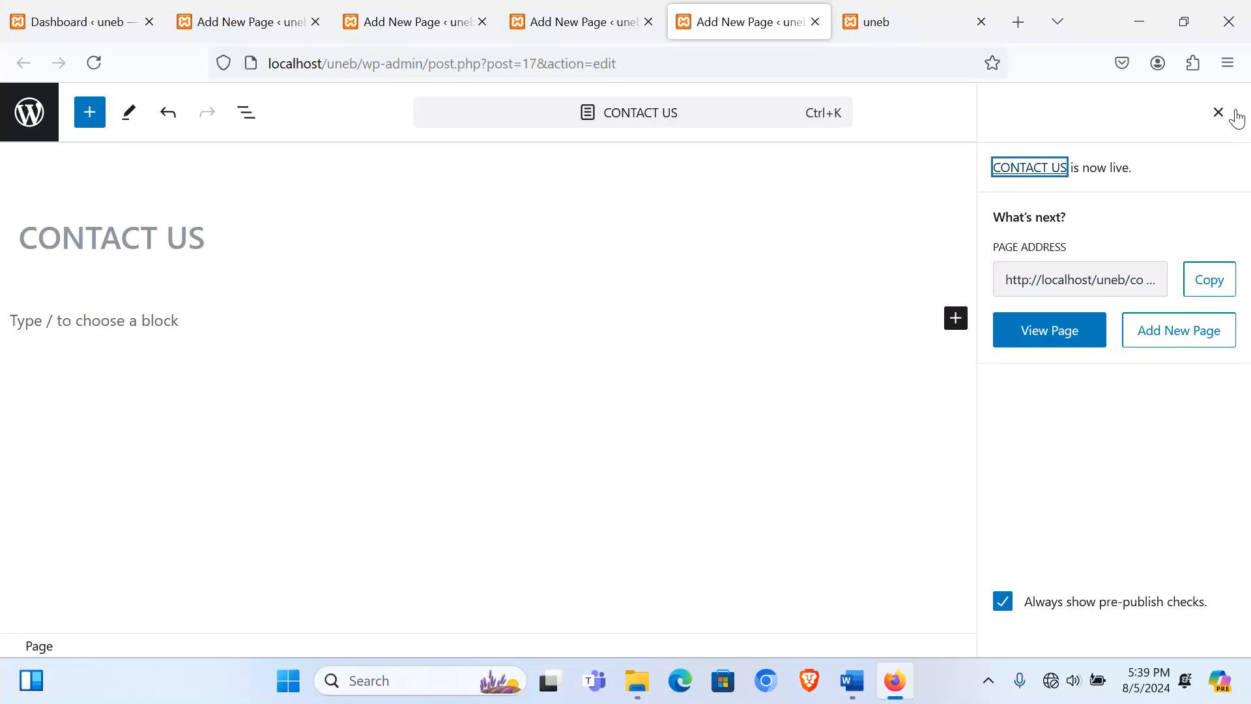
{"action": "left_click", "coordinate": [1217, 113]}
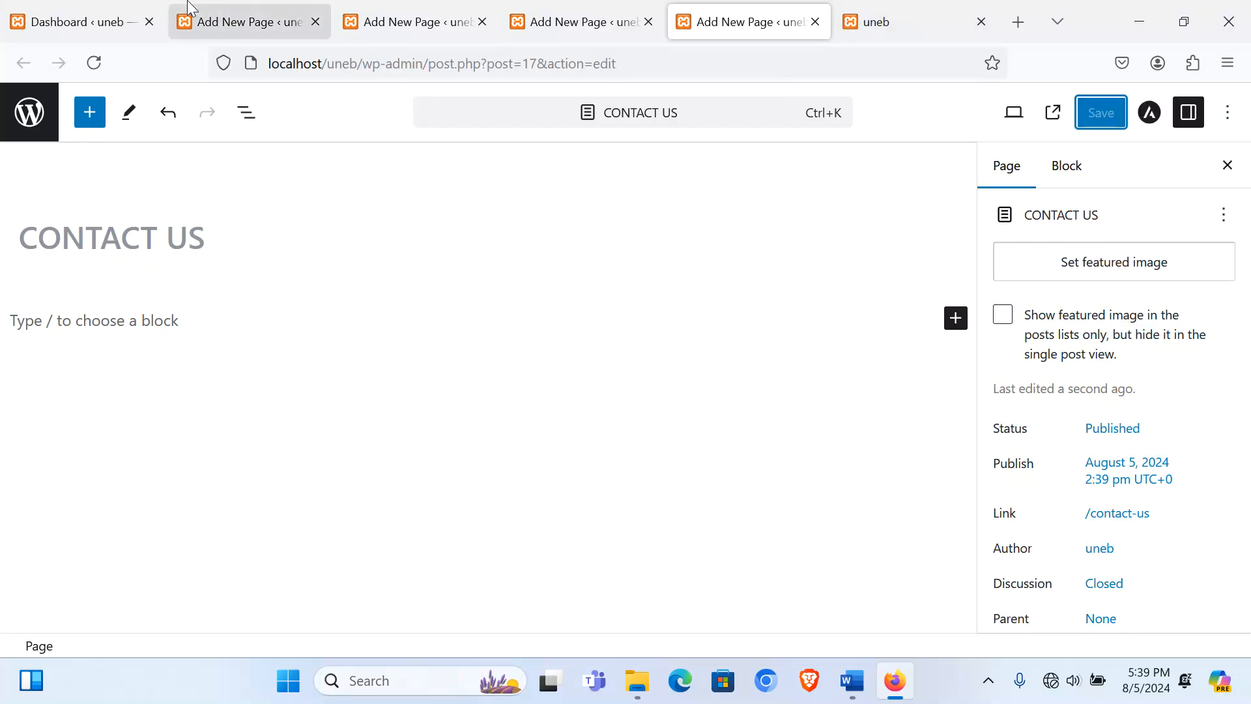
{"action": "left_click", "coordinate": [61, 22]}
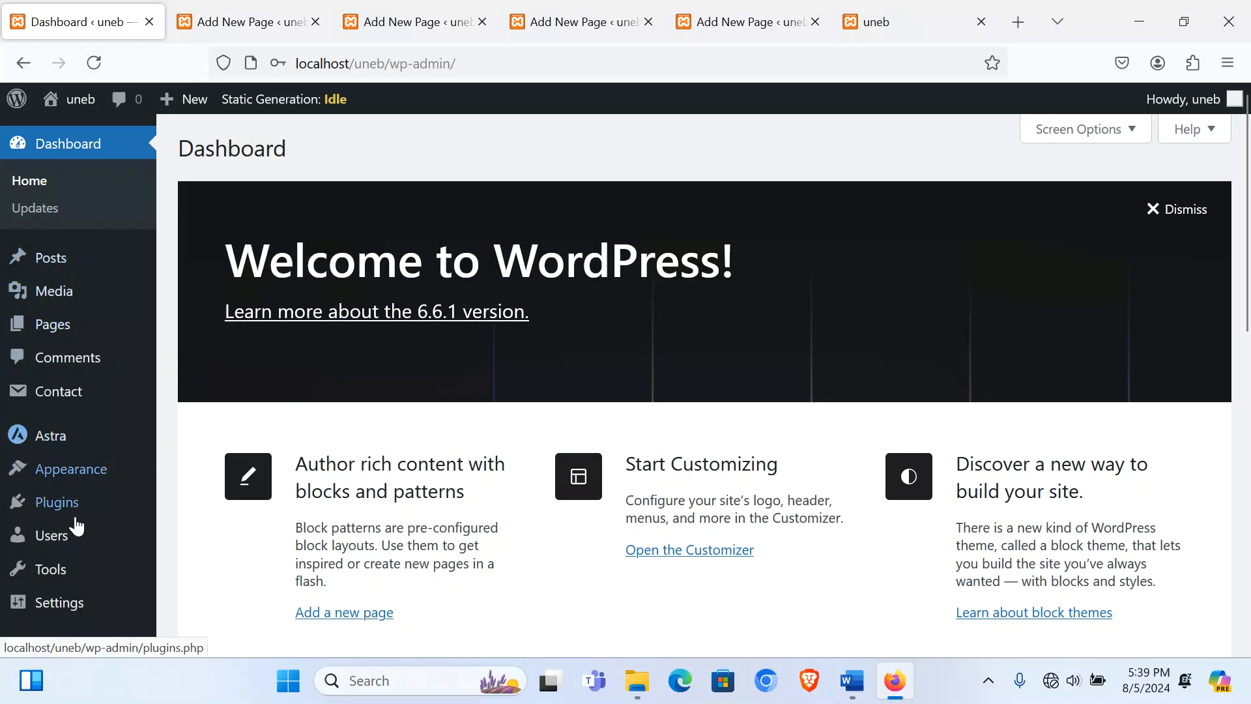
Step: Create a new menu named MAIN assigned to the Primary Menu location
{"action": "mouse_move", "coordinate": [63, 481]}
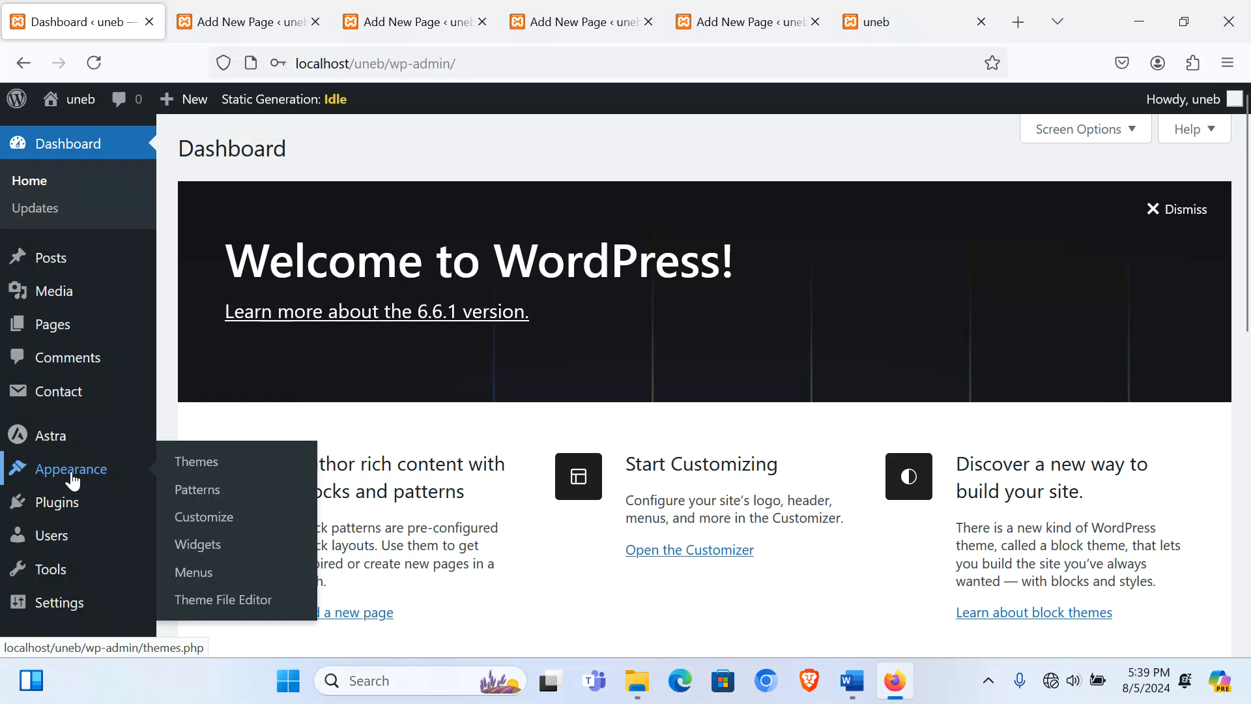
{"action": "left_click", "coordinate": [196, 576]}
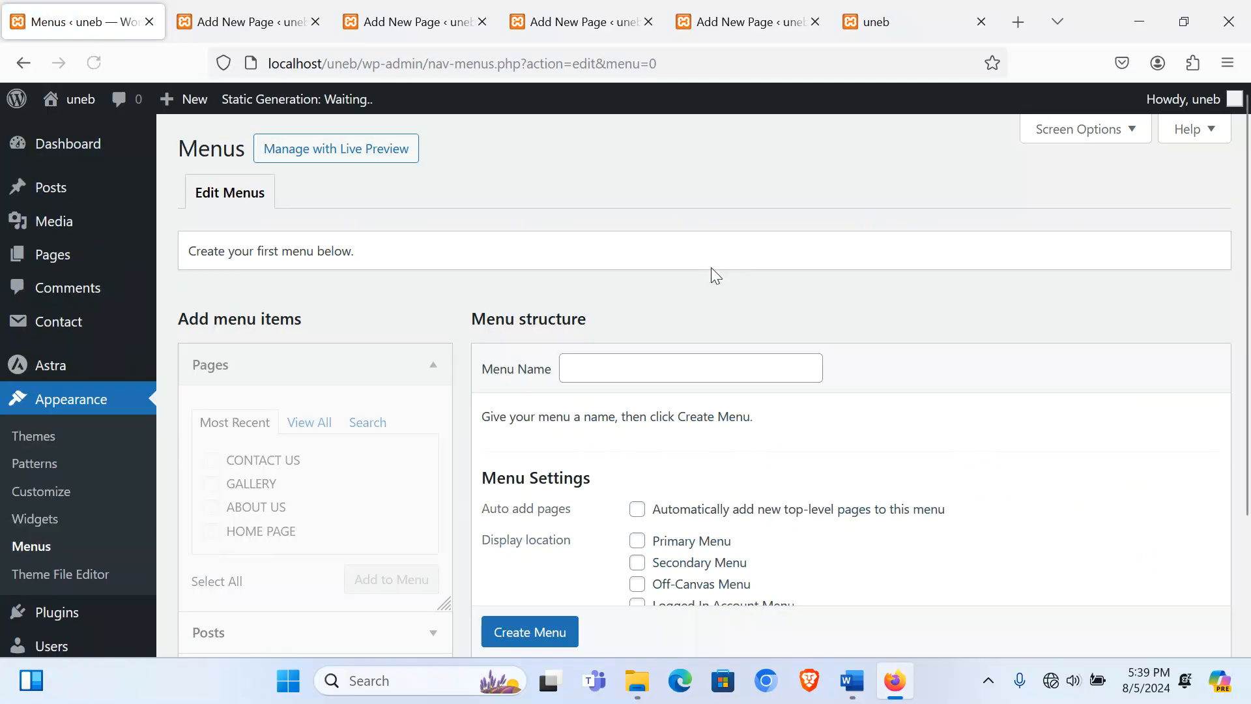
{"action": "left_click", "coordinate": [648, 363]}
{"action": "type", "text": "MAIN"}
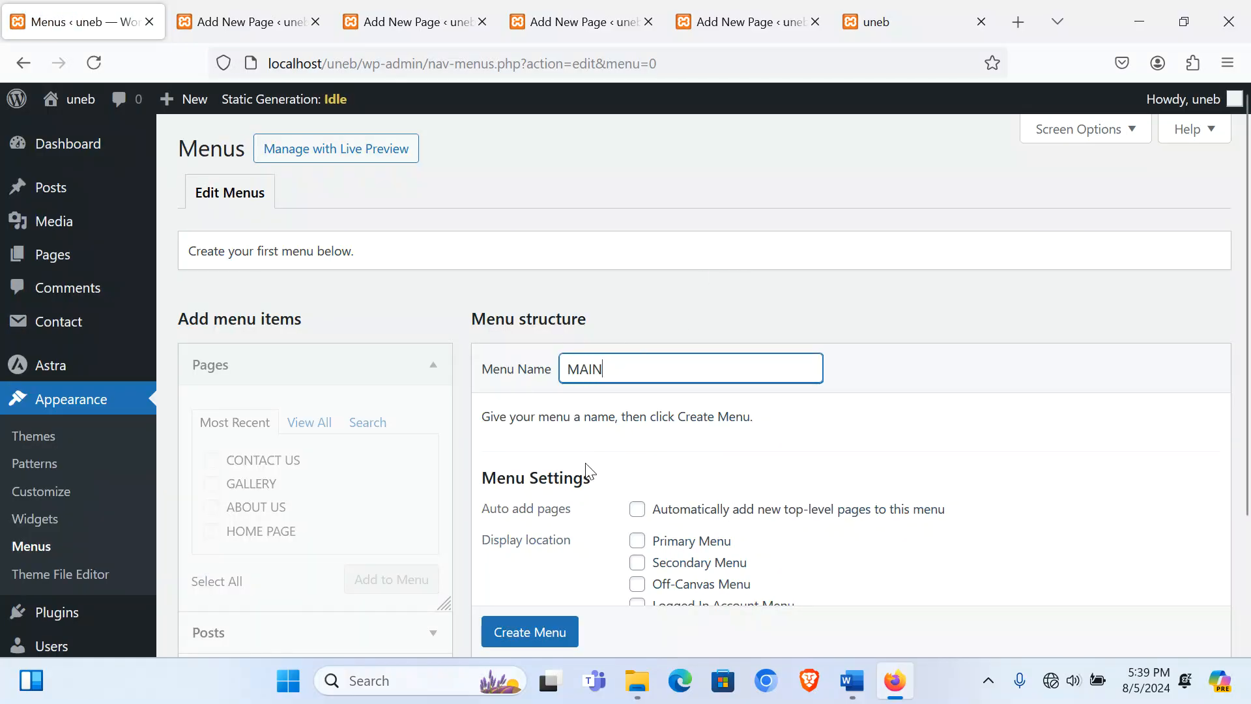
{"action": "left_click", "coordinate": [637, 540]}
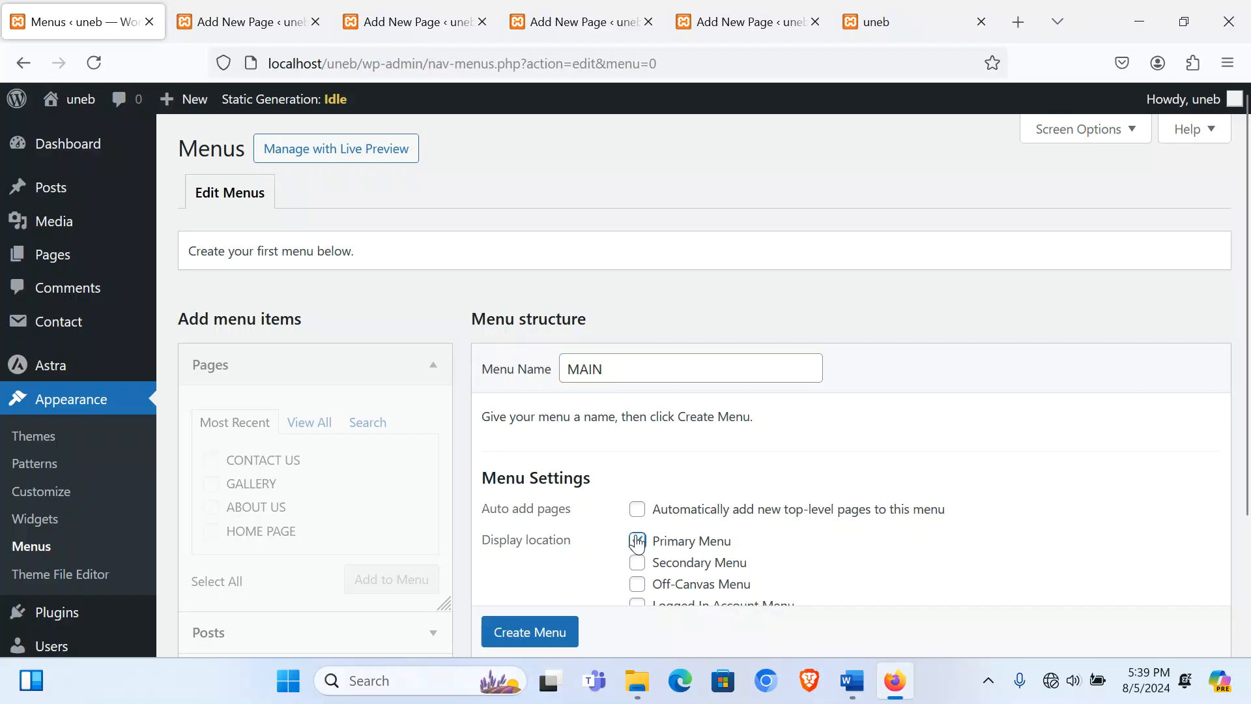
{"action": "scroll", "coordinate": [530, 631], "scroll_direction": "down", "scroll_amount": 1}
{"action": "left_click", "coordinate": [531, 631]}
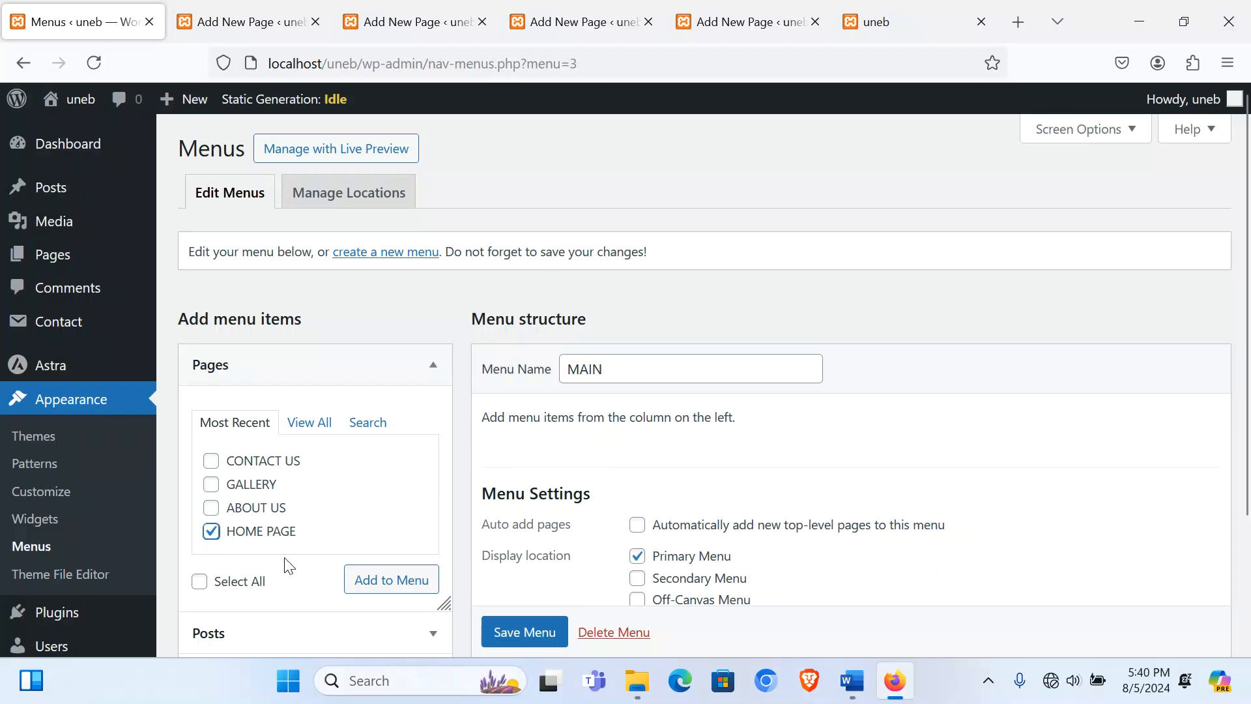
Step: Add HOME PAGE, ABOUT US, GALLERY and CONTACT US to the MAIN menu
{"action": "left_click", "coordinate": [400, 585]}
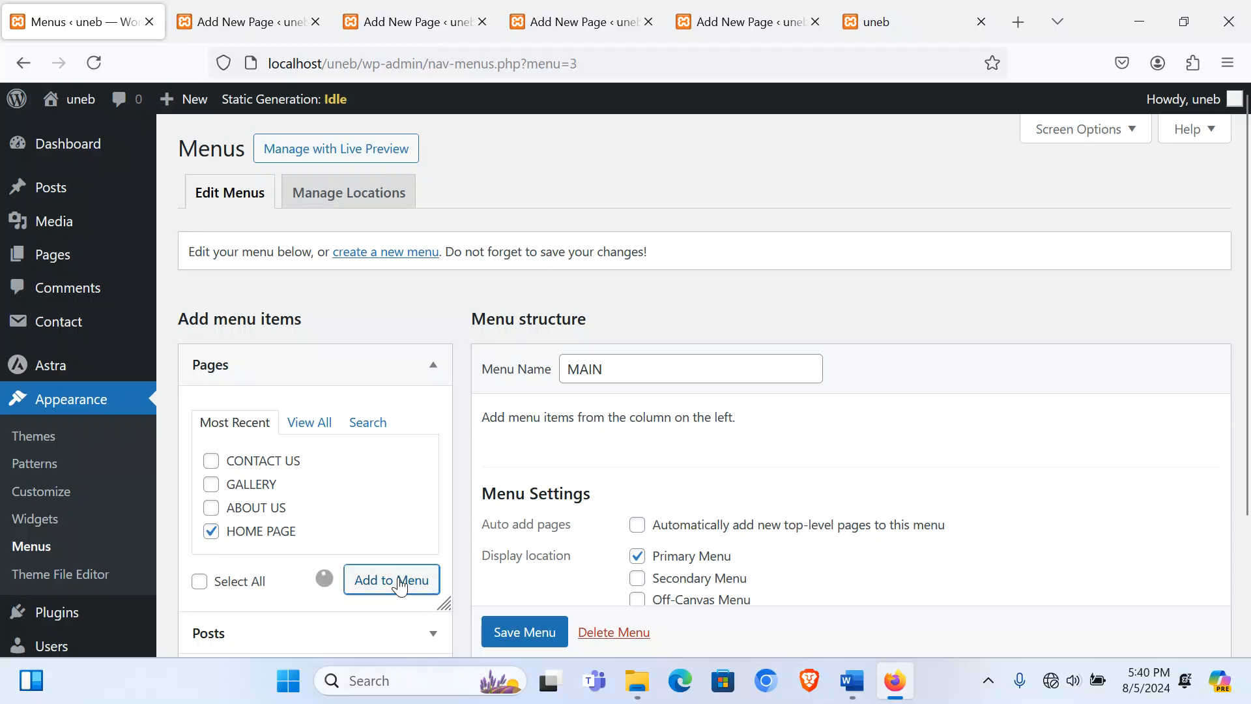
{"action": "left_click", "coordinate": [211, 508]}
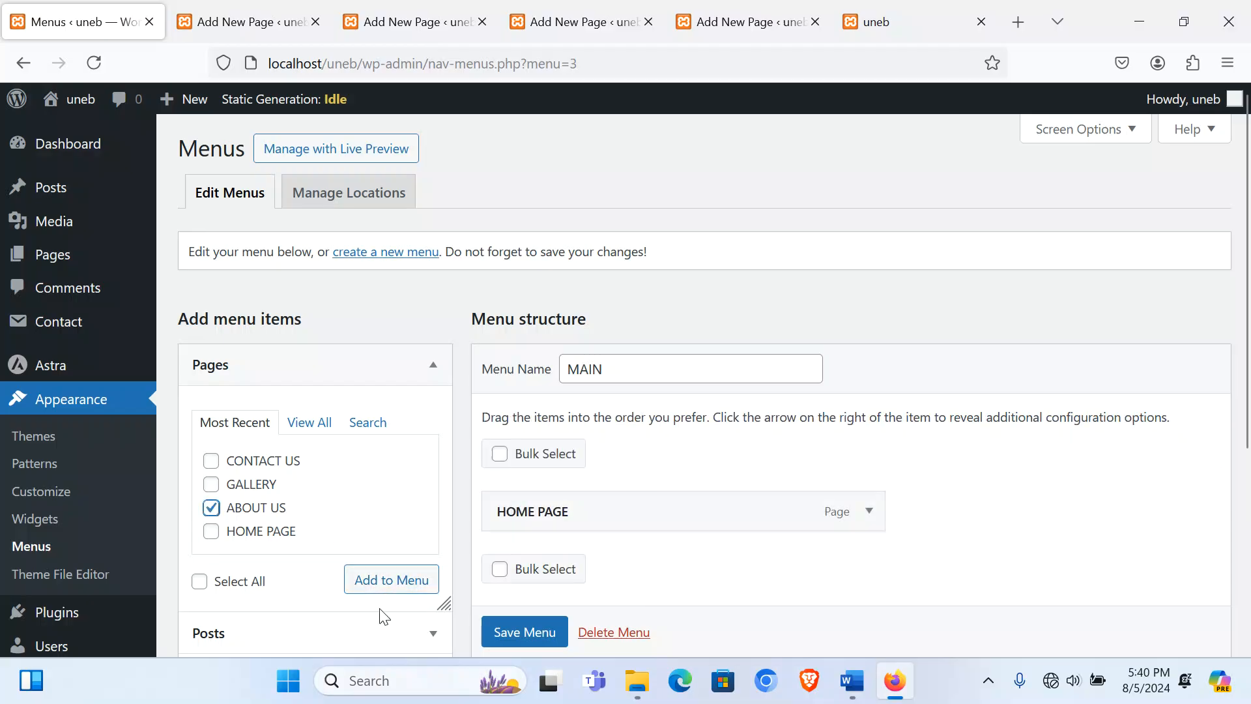
{"action": "left_click", "coordinate": [377, 585]}
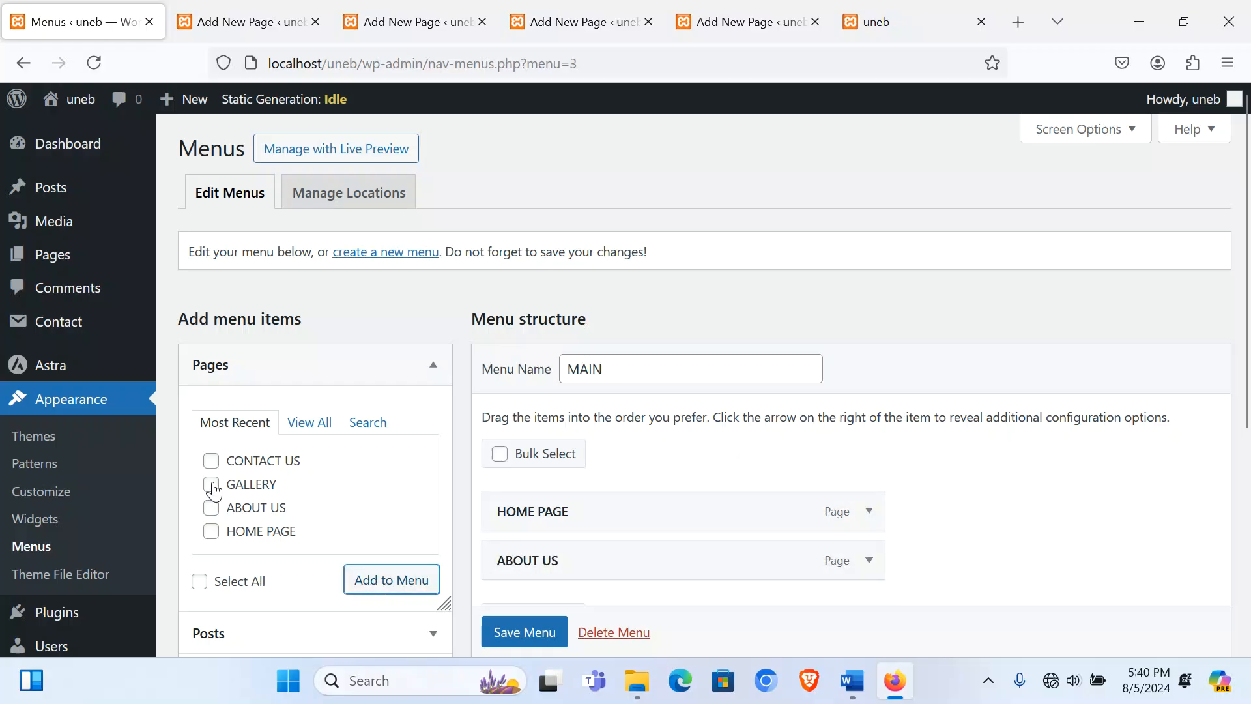
{"action": "left_click", "coordinate": [211, 485]}
{"action": "left_click", "coordinate": [390, 587]}
{"action": "left_click", "coordinate": [211, 461]}
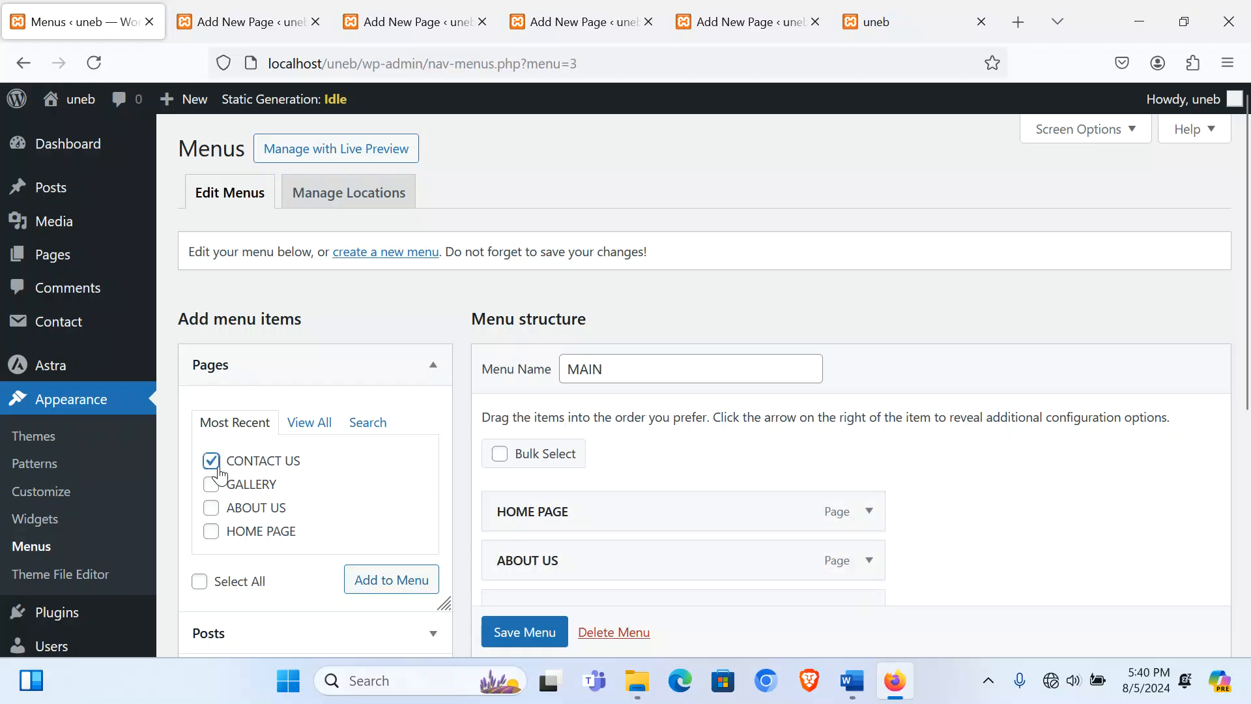
{"action": "left_click", "coordinate": [391, 589]}
Step: Save the MAIN menu and review its saved structure
{"action": "scroll", "coordinate": [769, 429], "scroll_direction": "down", "scroll_amount": 3}
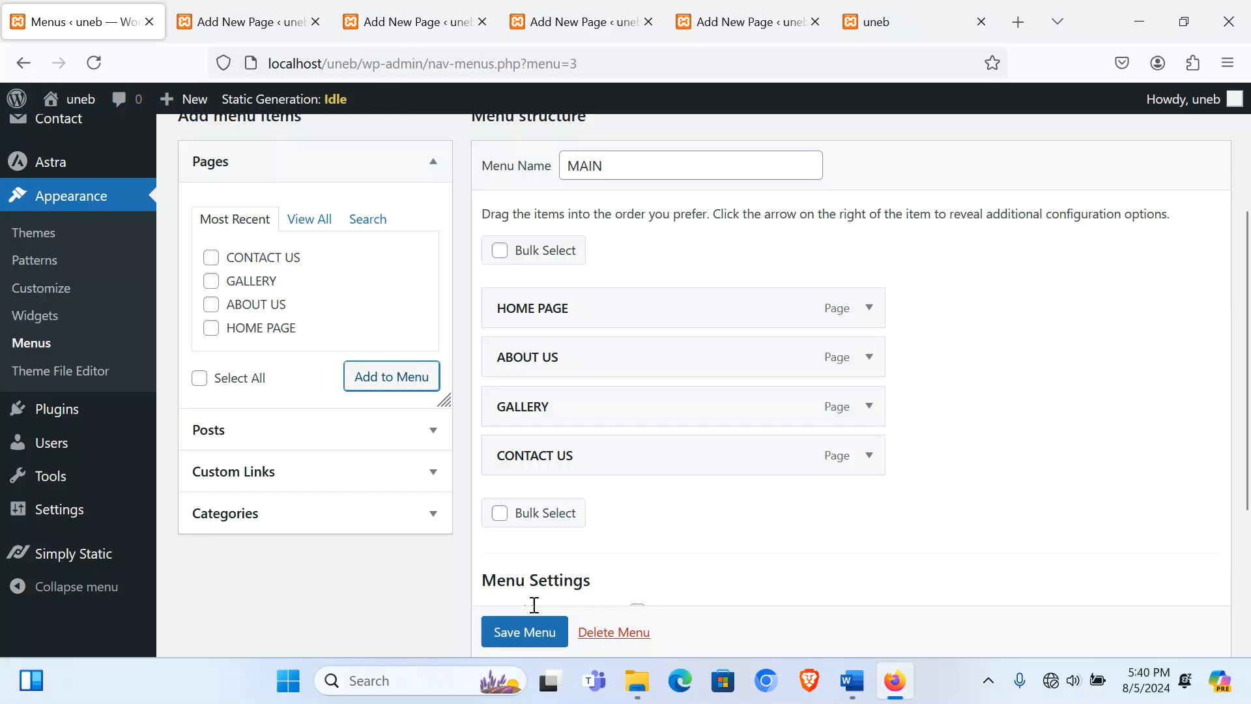
{"action": "left_click", "coordinate": [528, 632]}
{"action": "scroll", "coordinate": [531, 635], "scroll_direction": "down", "scroll_amount": 1}
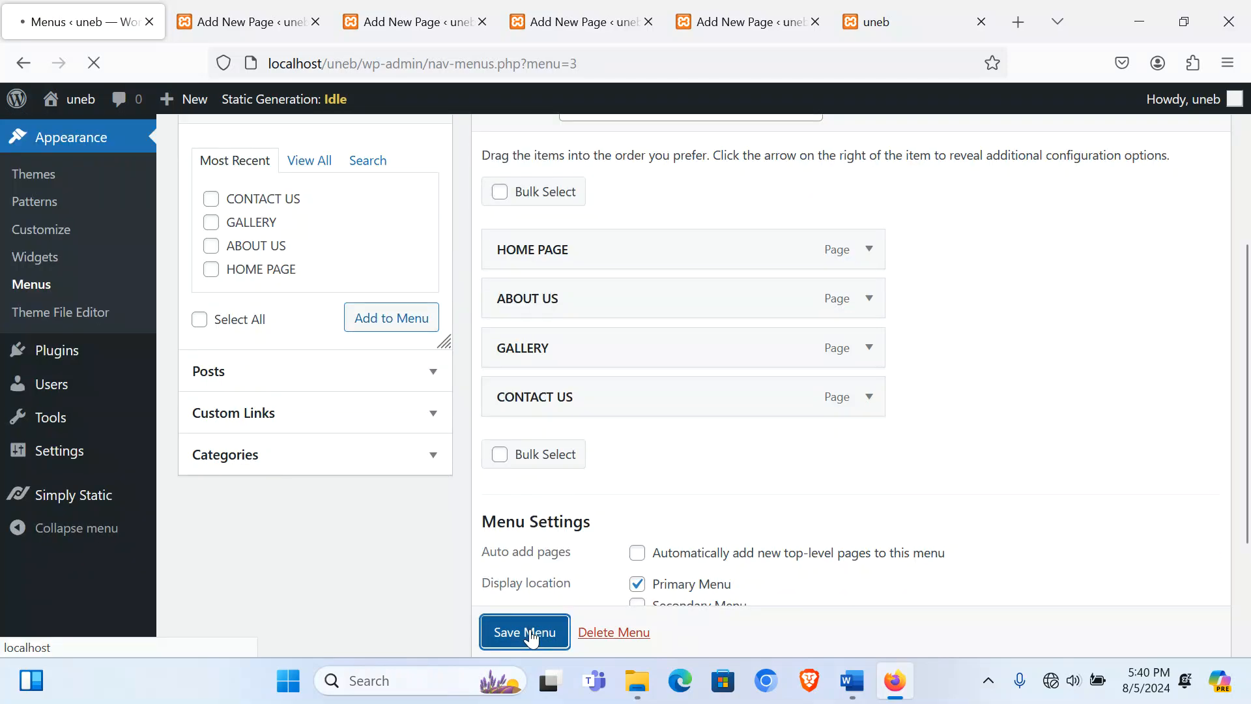
{"action": "scroll", "coordinate": [587, 456], "scroll_direction": "down", "scroll_amount": 6}
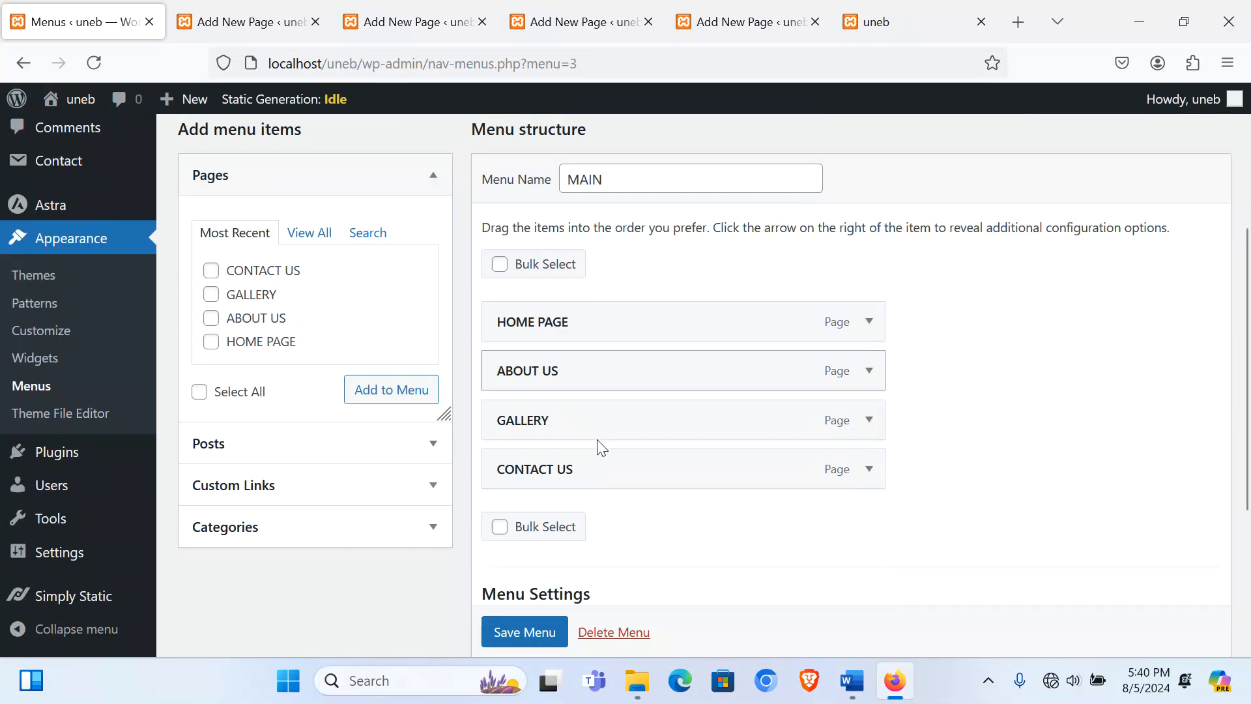
{"action": "scroll", "coordinate": [429, 331], "scroll_direction": "up", "scroll_amount": 7}
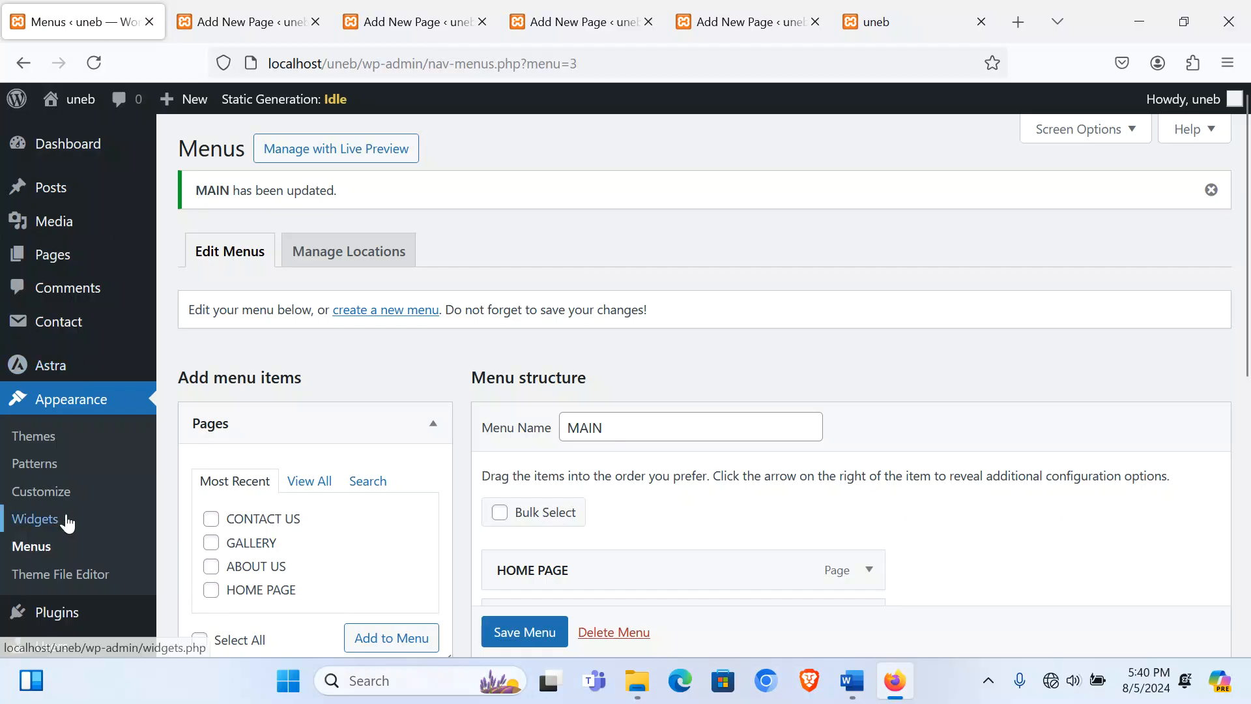
{"action": "scroll", "coordinate": [90, 519], "scroll_direction": "down", "scroll_amount": 6}
{"action": "mouse_move", "coordinate": [74, 557]}
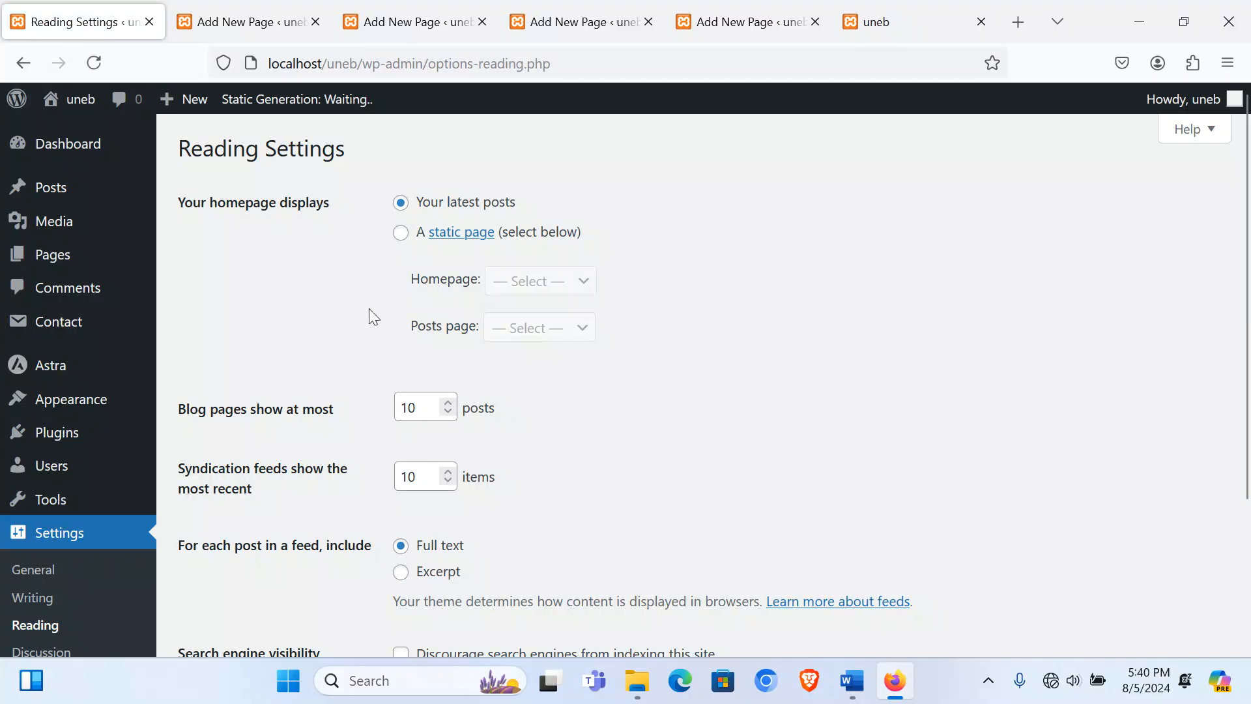
Step: Choose 'A static page' with HOME PAGE as the homepage and save the Reading settings
{"action": "left_click", "coordinate": [401, 235]}
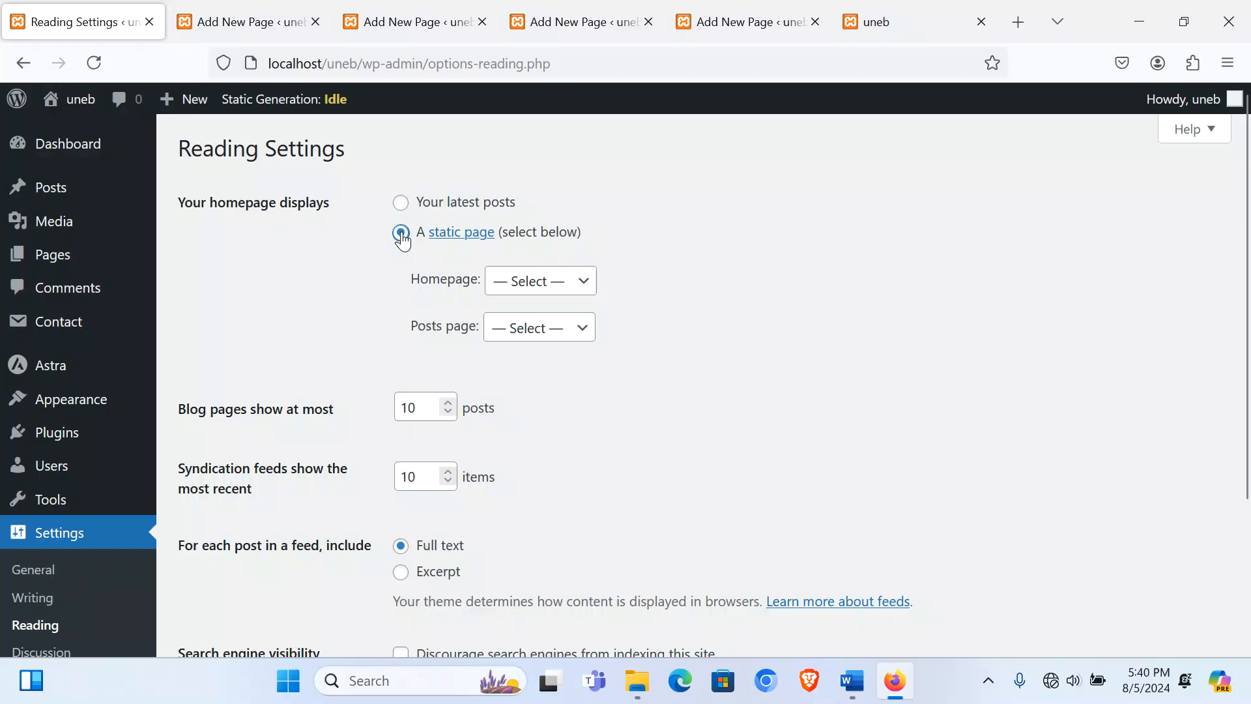
{"action": "left_click", "coordinate": [580, 282]}
{"action": "left_click", "coordinate": [573, 428]}
{"action": "scroll", "coordinate": [564, 430], "scroll_direction": "down", "scroll_amount": 3}
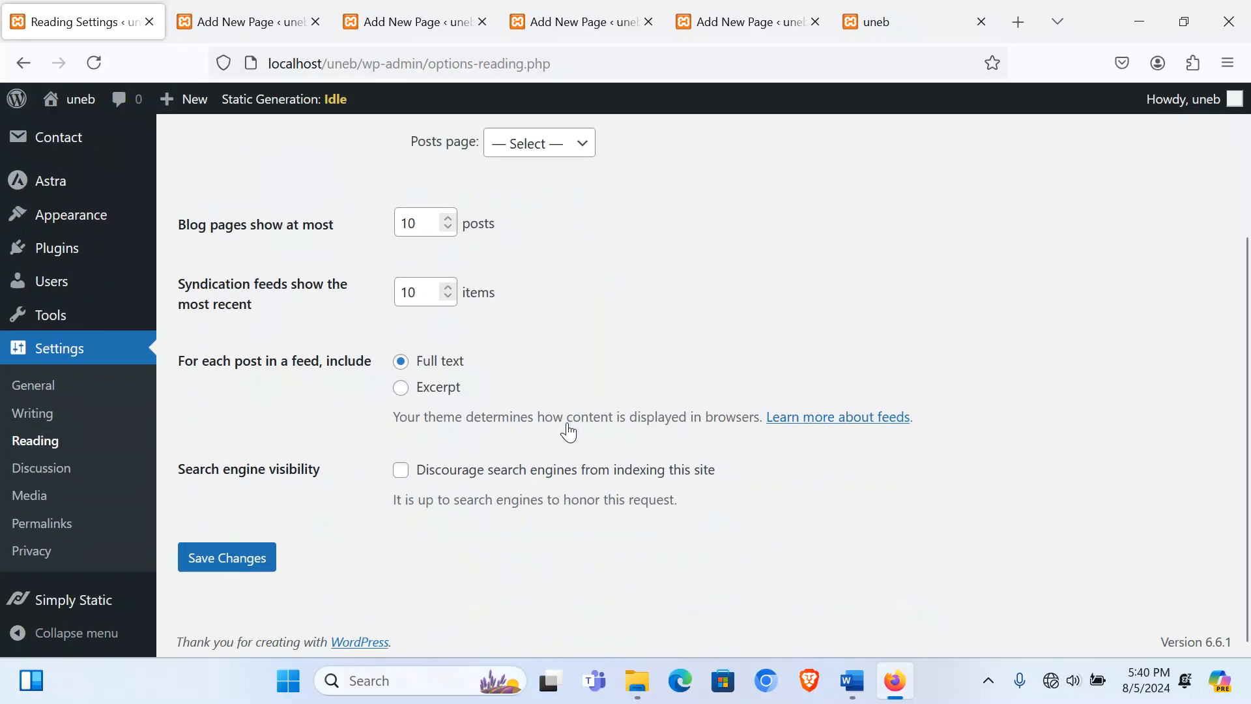
{"action": "left_click", "coordinate": [222, 571]}
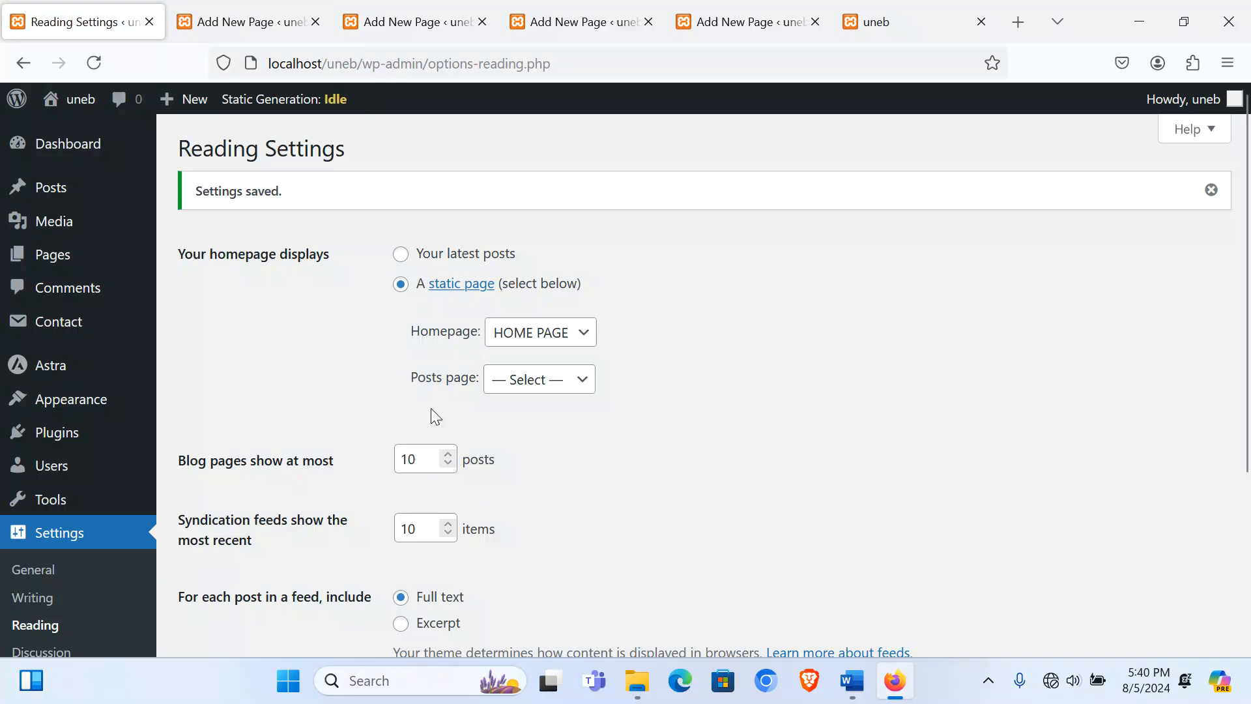
{"action": "mouse_move", "coordinate": [56, 399]}
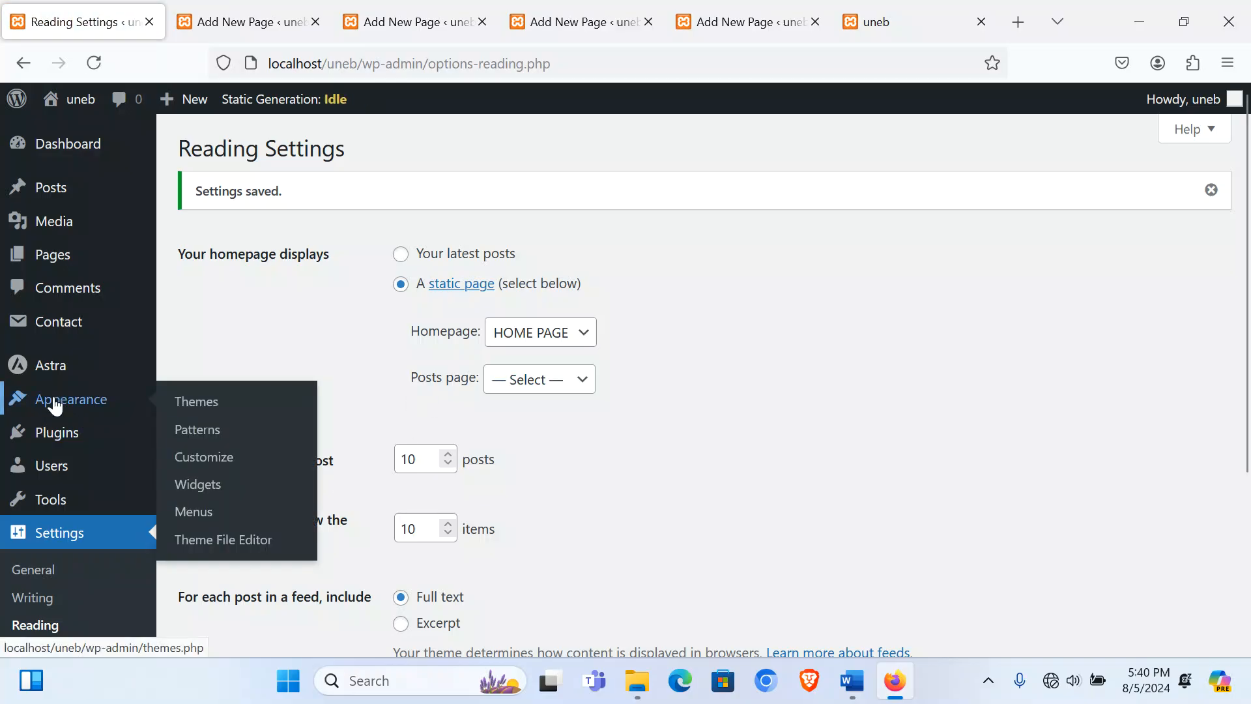
{"action": "left_click", "coordinate": [222, 464]}
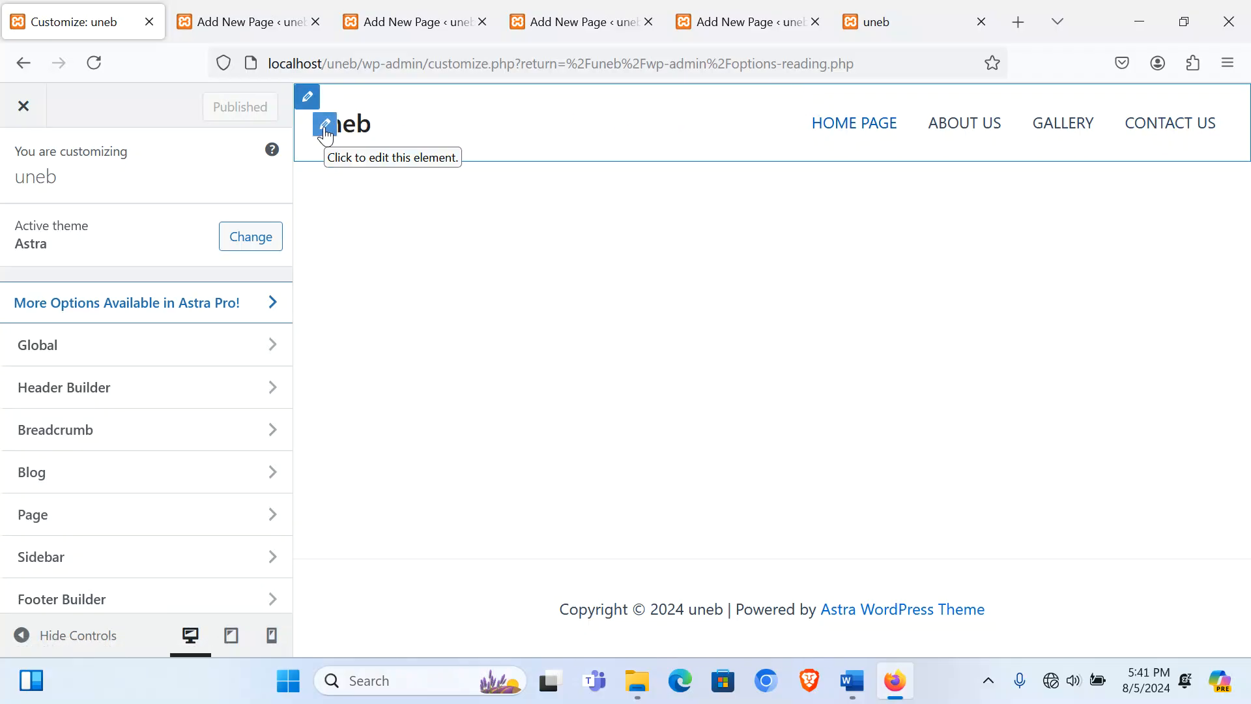
Step: Upload 'coffee logo' from Website Support Files > Coffee and use it uncropped as the header logo
{"action": "left_click", "coordinate": [325, 134]}
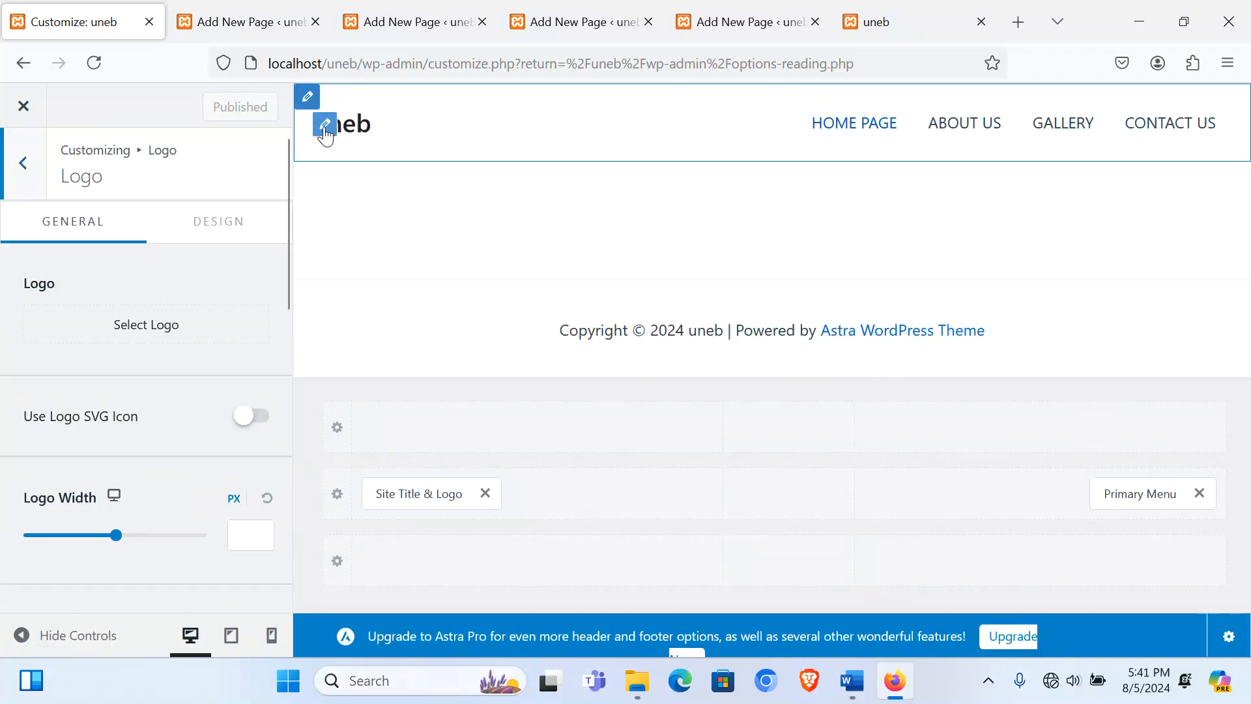
{"action": "left_click", "coordinate": [162, 335]}
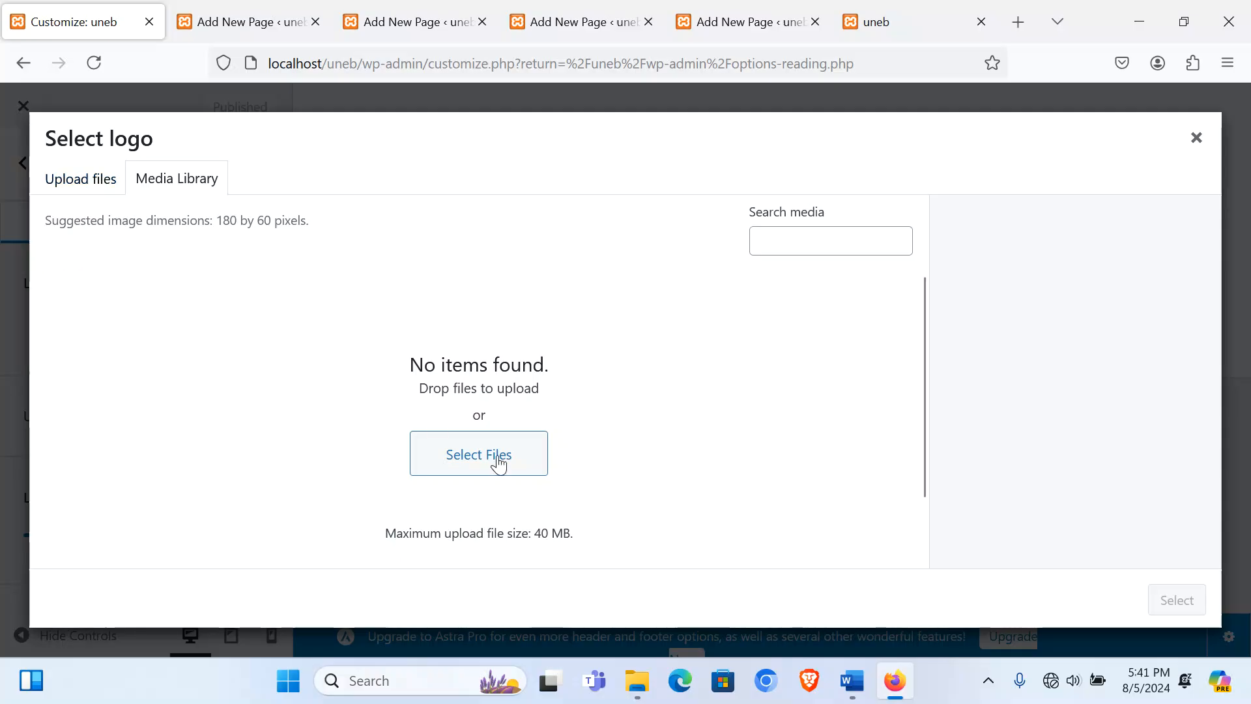
{"action": "left_click", "coordinate": [446, 450]}
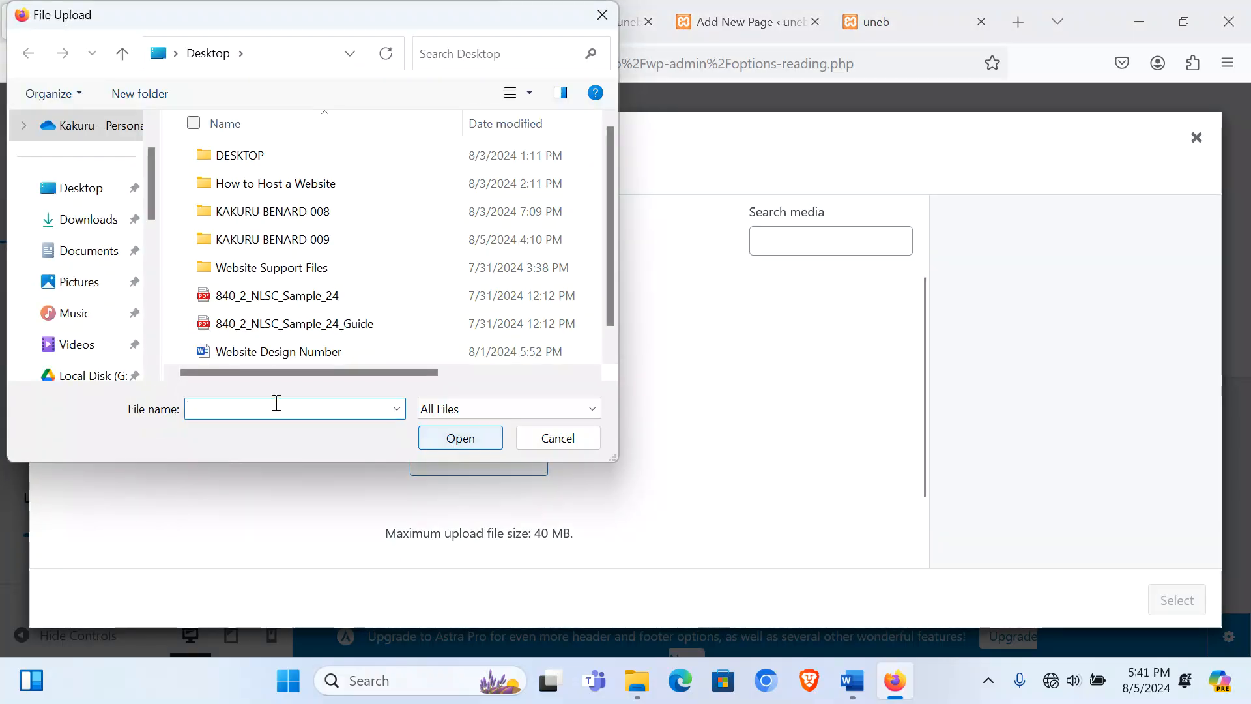
{"action": "double_click", "coordinate": [251, 269]}
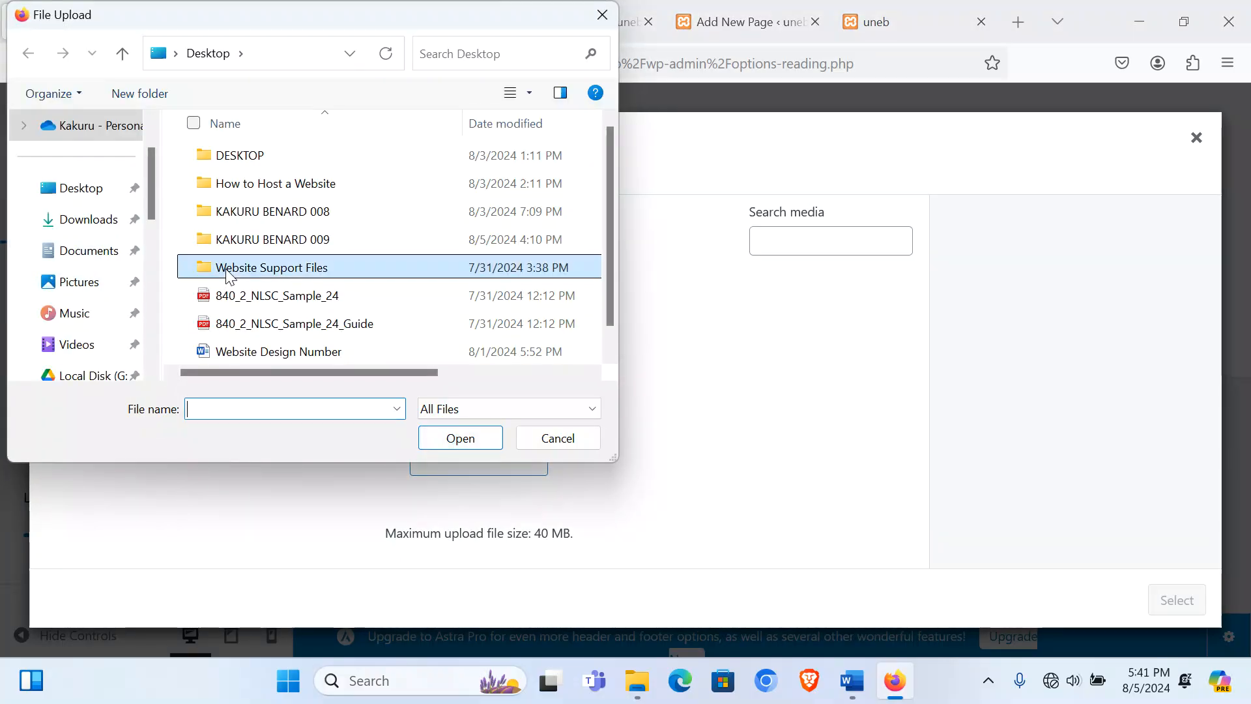
{"action": "double_click", "coordinate": [246, 160]}
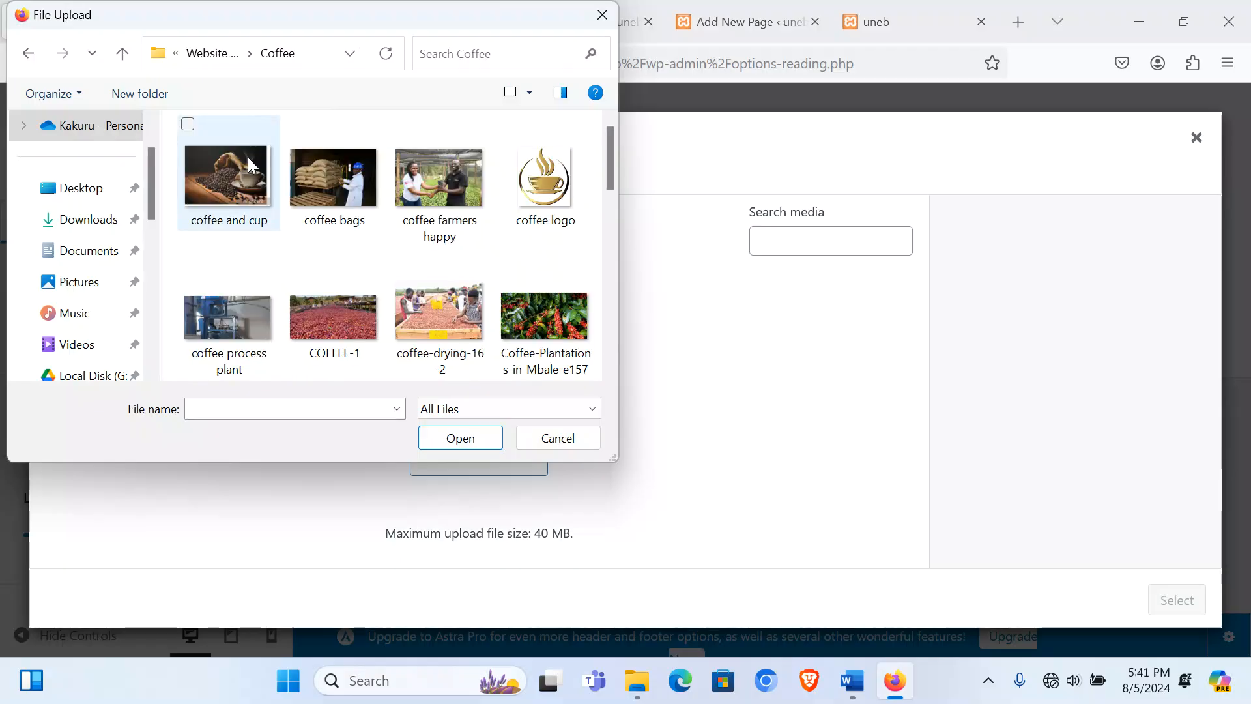
{"action": "left_click_drag", "start_coordinate": [615, 460], "coordinate": [1214, 612]}
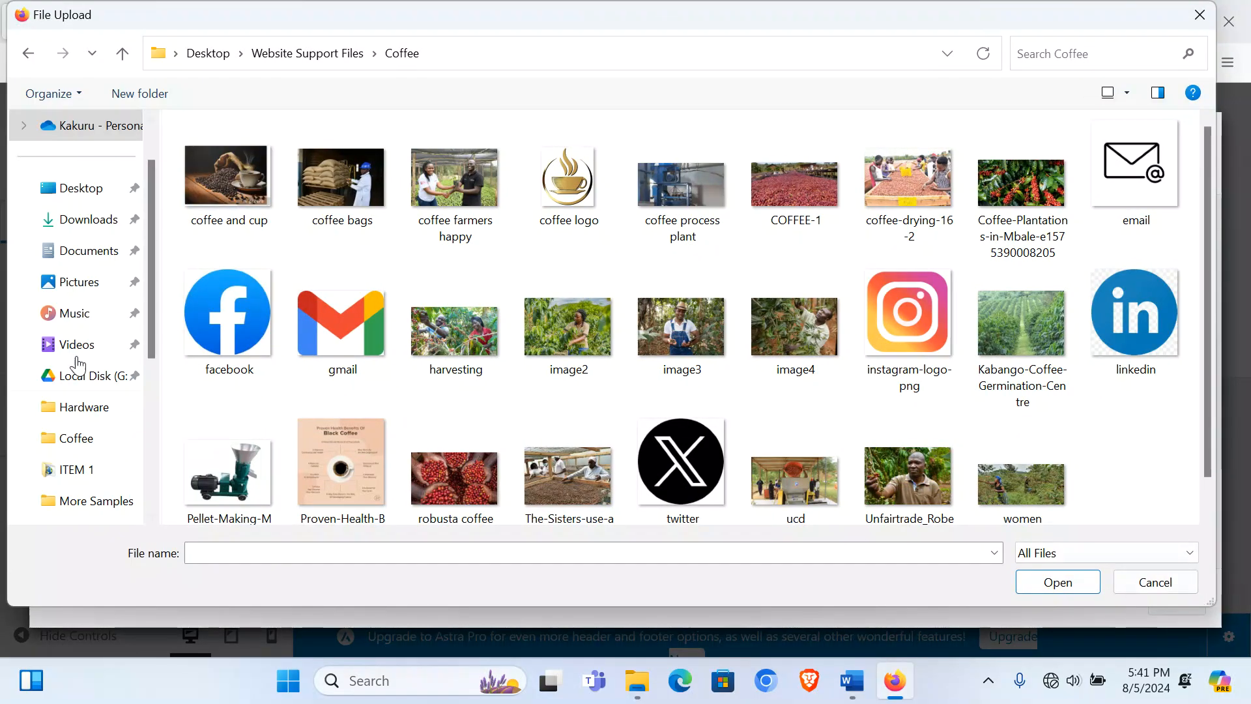
{"action": "double_click", "coordinate": [565, 180]}
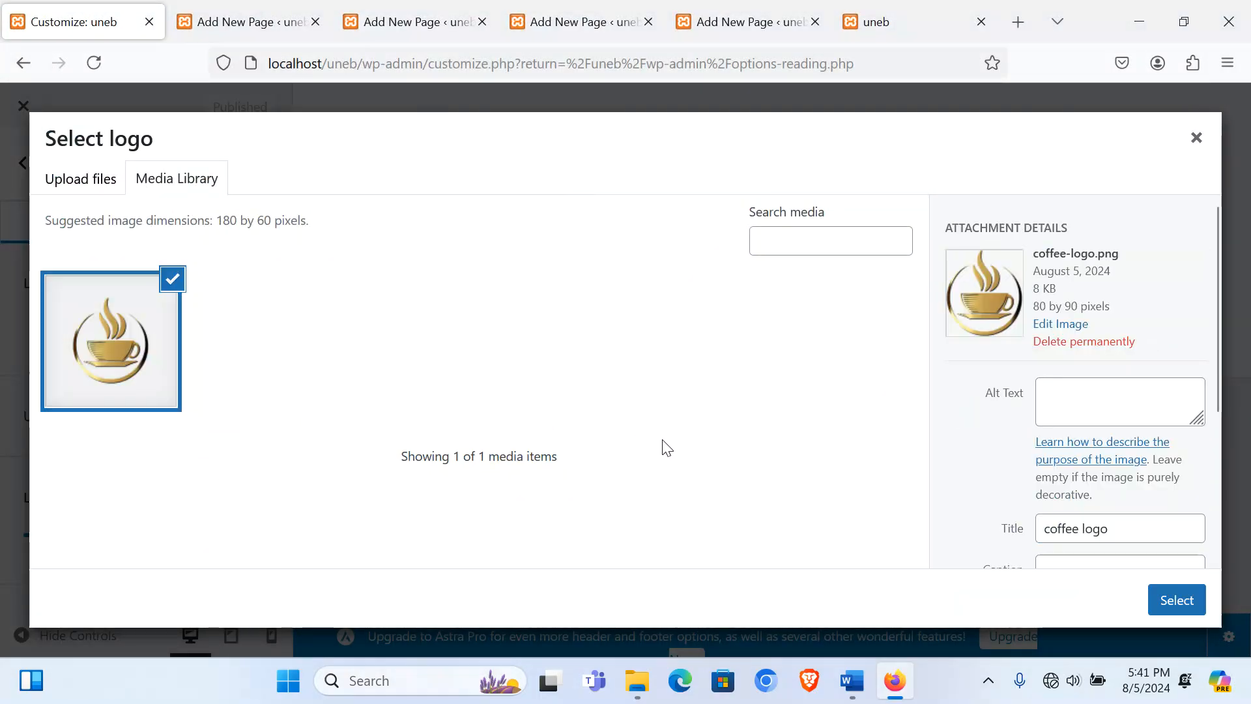
{"action": "left_click", "coordinate": [1170, 600]}
{"action": "left_click", "coordinate": [1065, 605]}
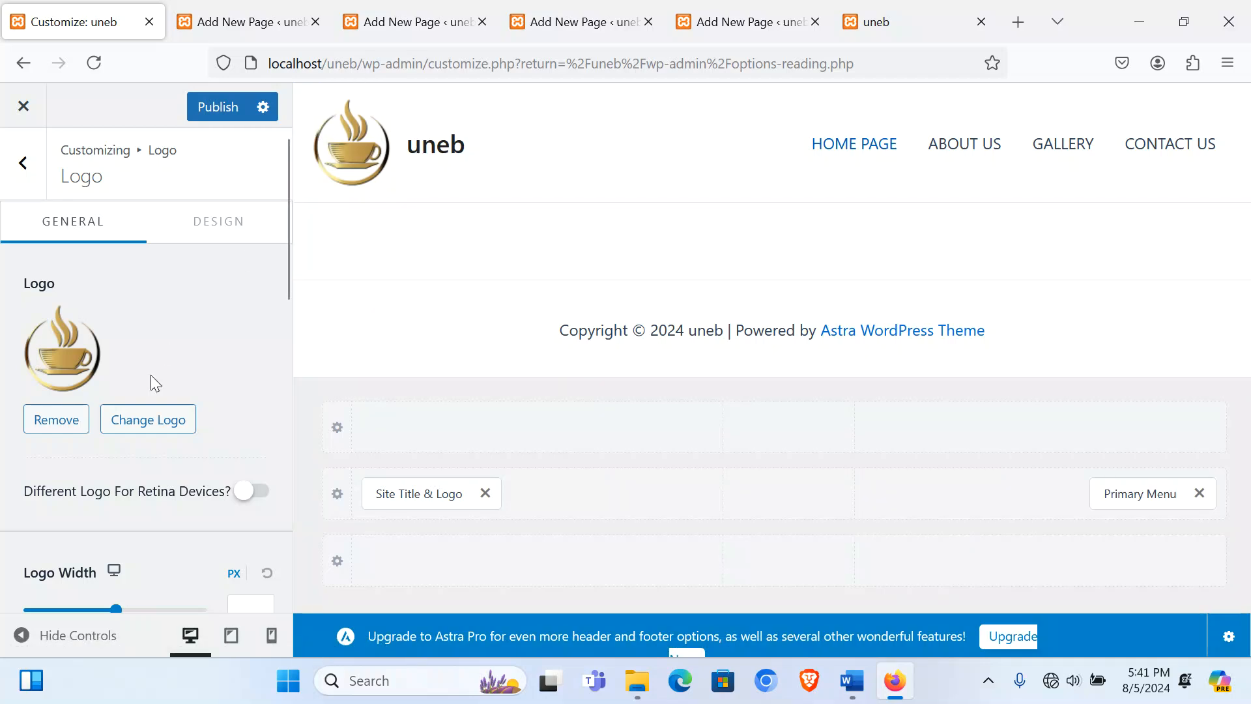
Step: Change the site title to KANO COFFEE FARMERS ASSOCIATION, dropping the word WEBSITE
{"action": "scroll", "coordinate": [150, 374], "scroll_direction": "down", "scroll_amount": 5}
{"action": "left_click", "coordinate": [50, 337]}
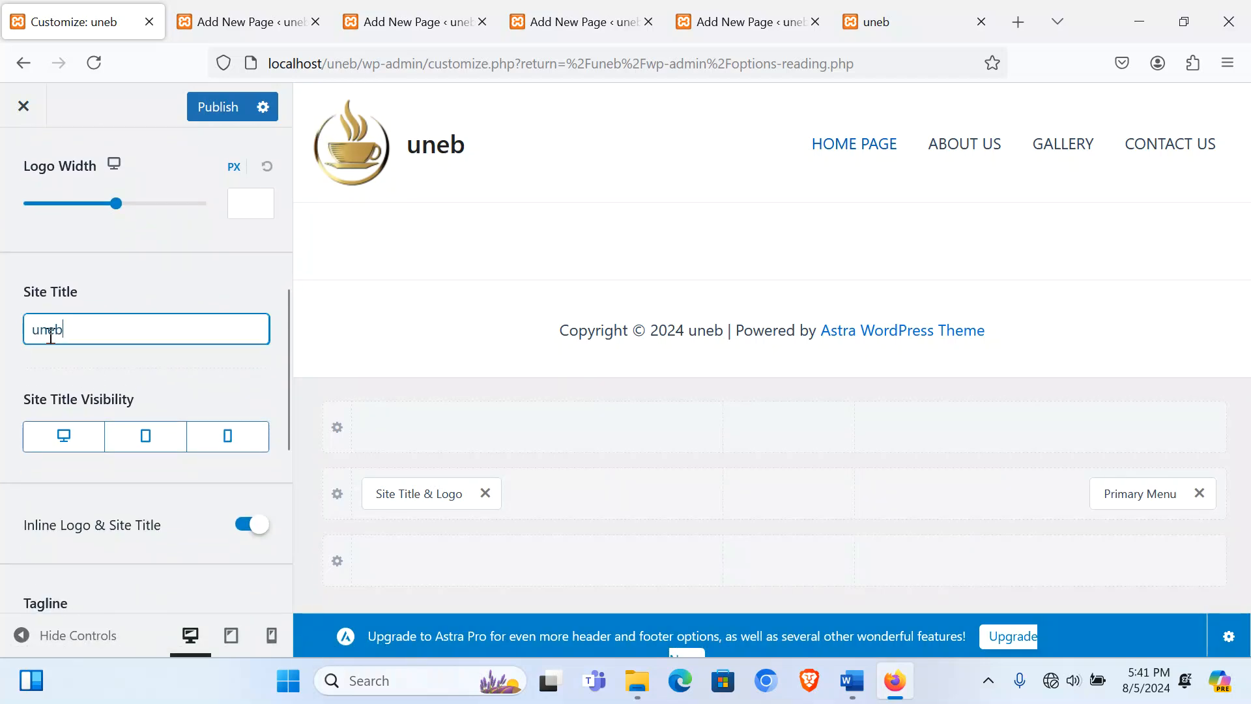
{"action": "left_click_drag", "start_coordinate": [50, 337], "coordinate": [22, 330]}
{"action": "type", "text": "KAK"}
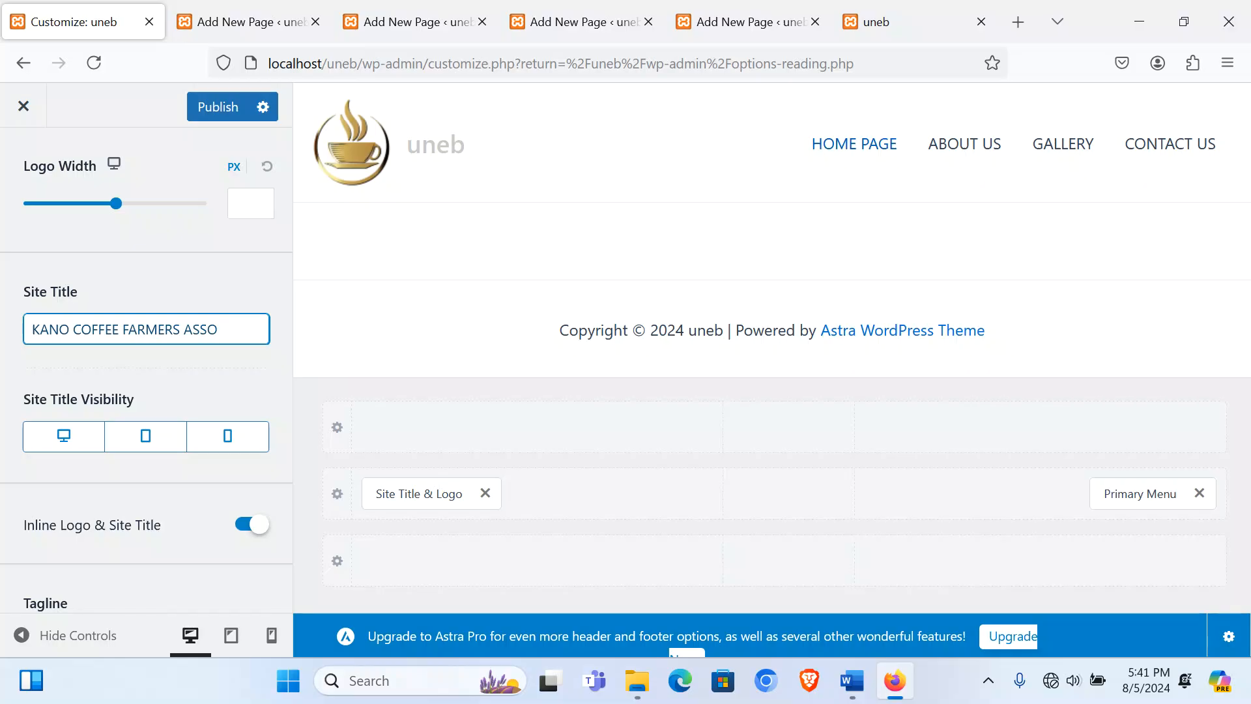
{"action": "type", "text": "ON"}
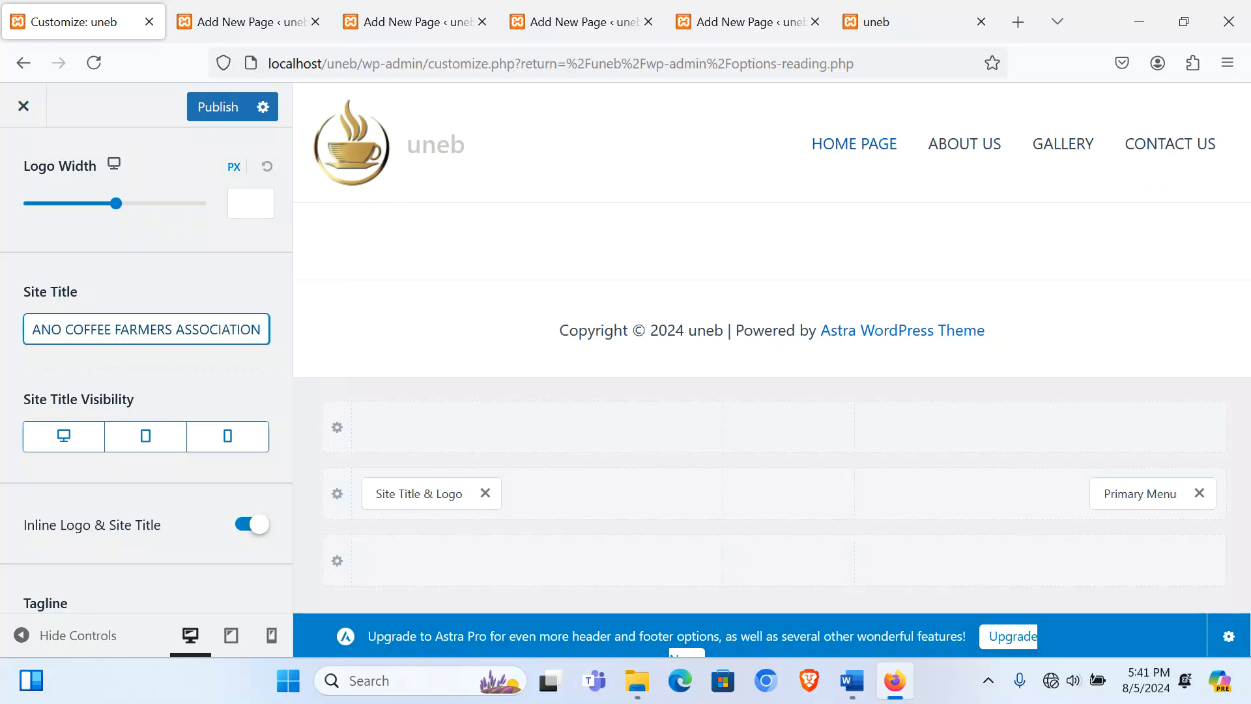
{"action": "type", "text": " WEBSITE"}
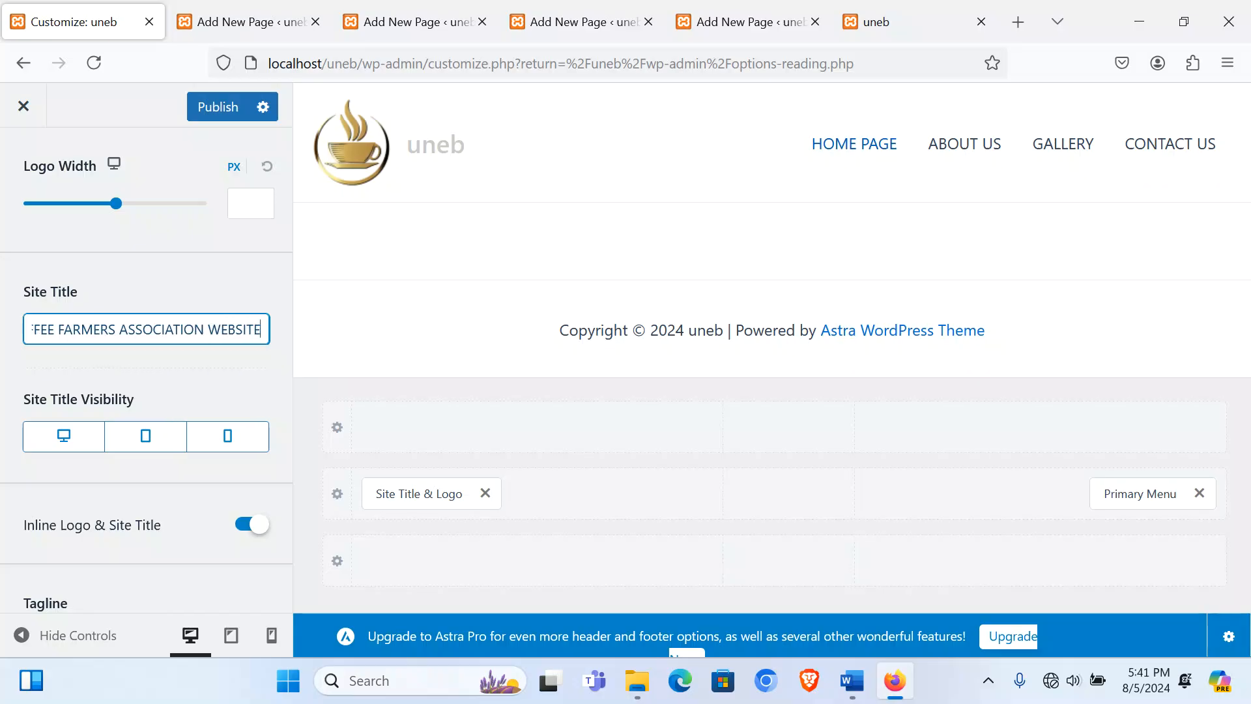
{"action": "scroll", "coordinate": [178, 472], "scroll_direction": "down", "scroll_amount": 3}
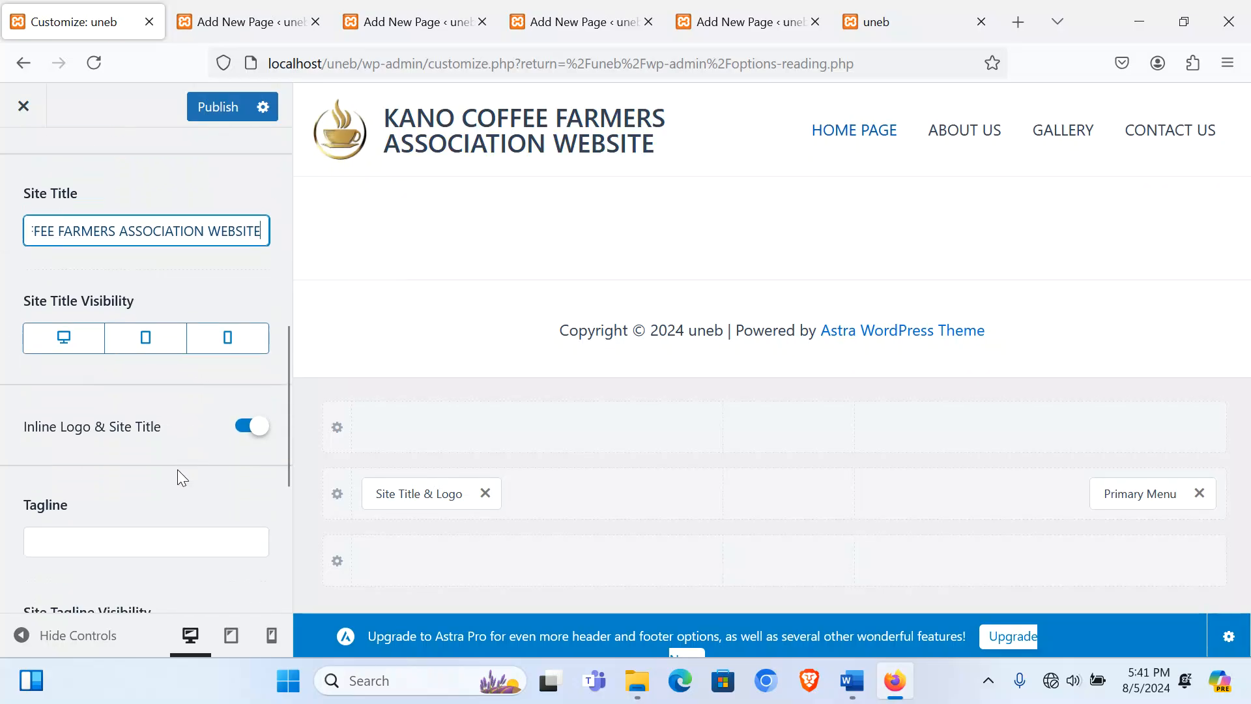
{"action": "scroll", "coordinate": [177, 469], "scroll_direction": "up", "scroll_amount": 6}
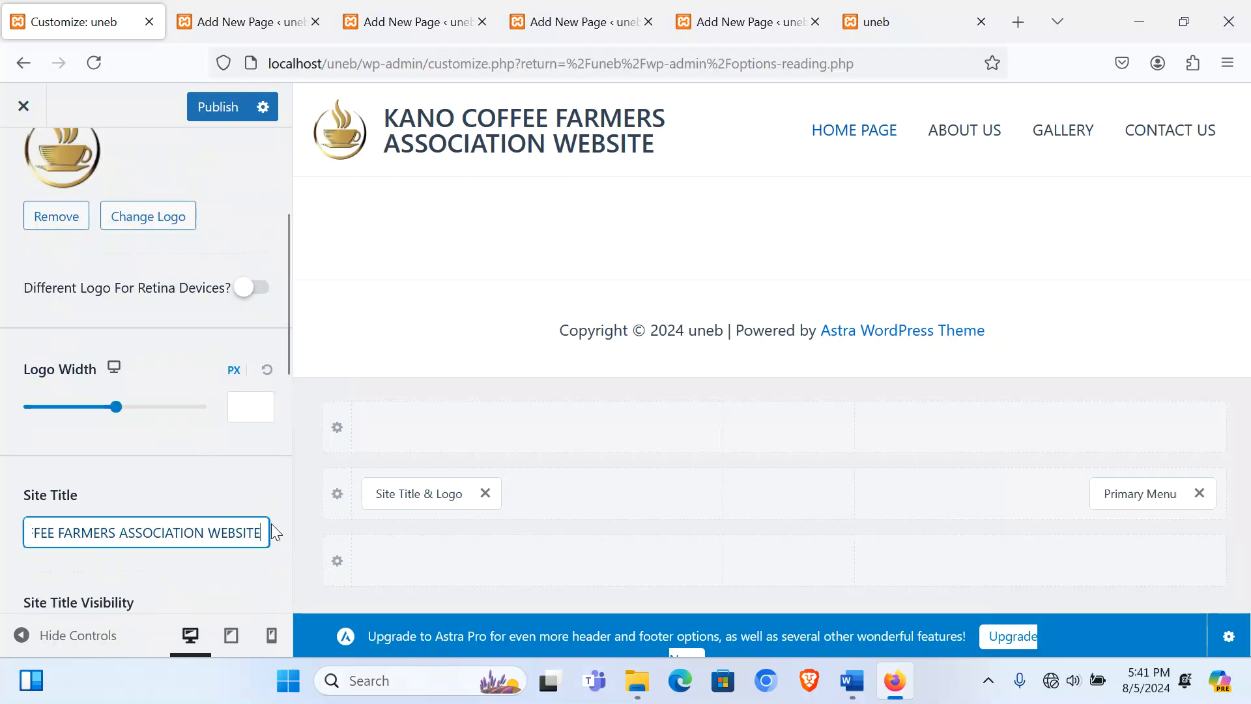
{"action": "left_click_drag", "start_coordinate": [263, 529], "coordinate": [204, 533]}
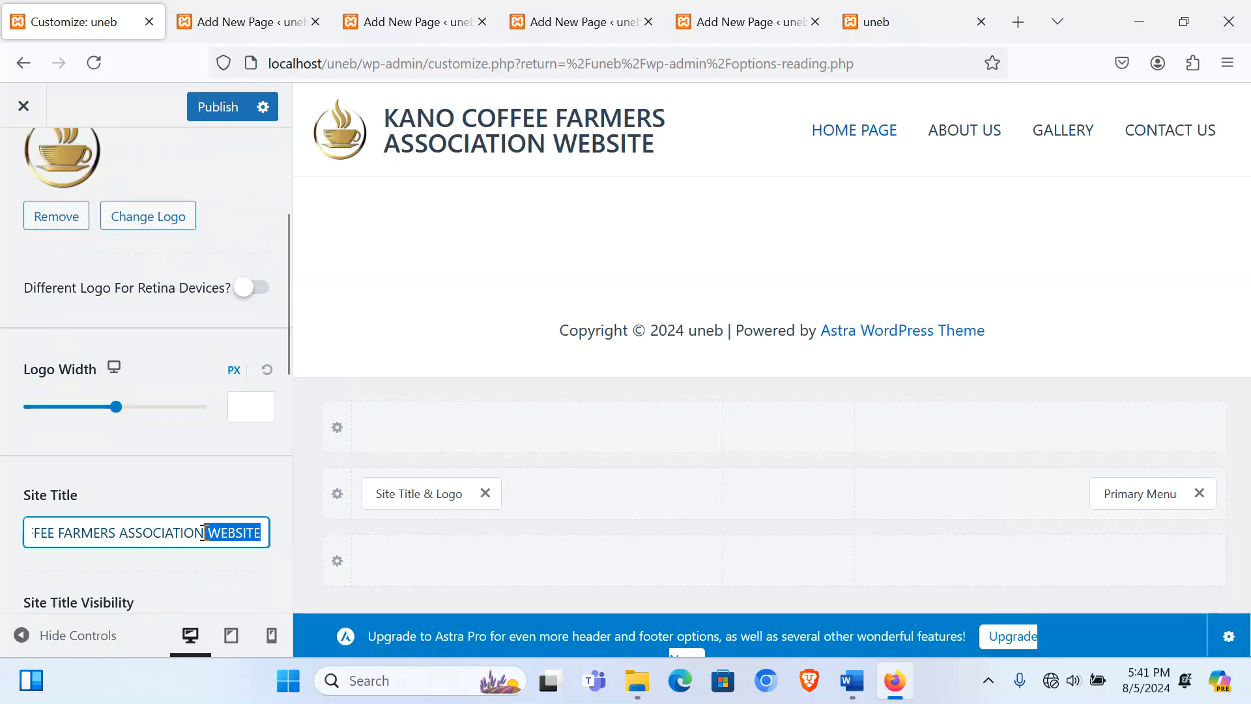
{"action": "key", "text": "BackSpace"}
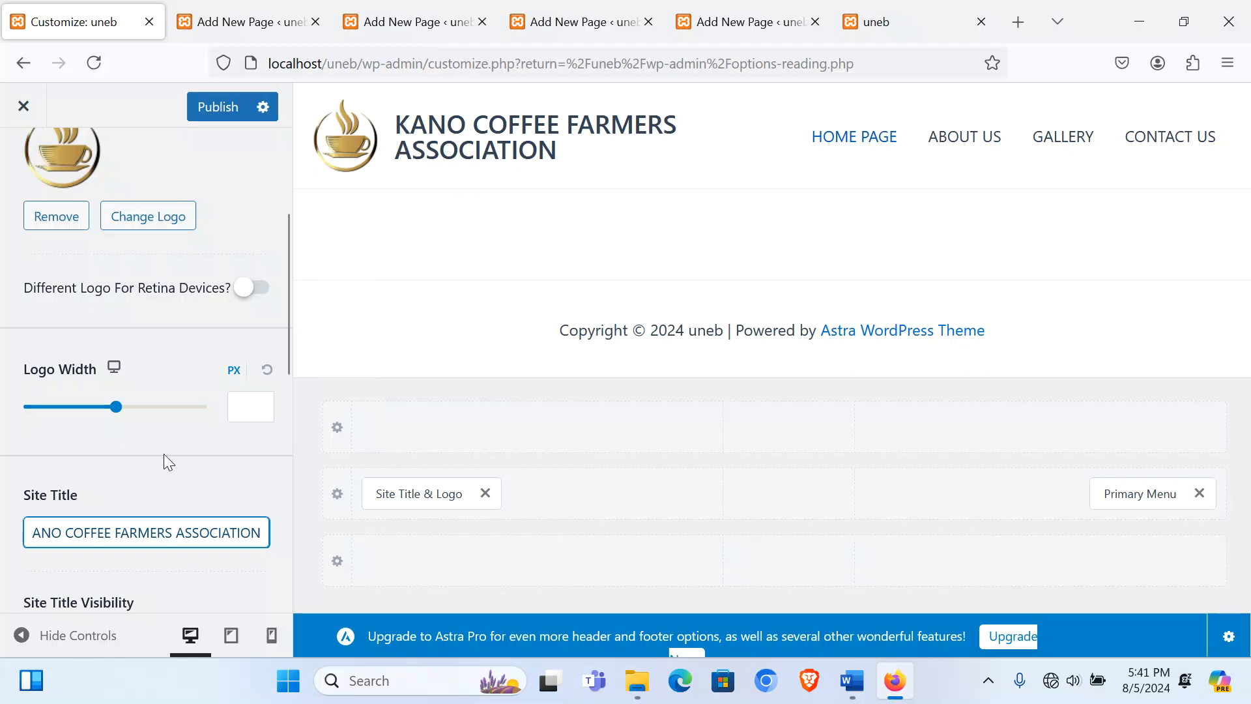
{"action": "scroll", "coordinate": [140, 464], "scroll_direction": "down", "scroll_amount": 5}
Step: Enter the tagline 'Quality Coffee From the Heart Of Ugand' in Site Identity
{"action": "left_click", "coordinate": [83, 544]}
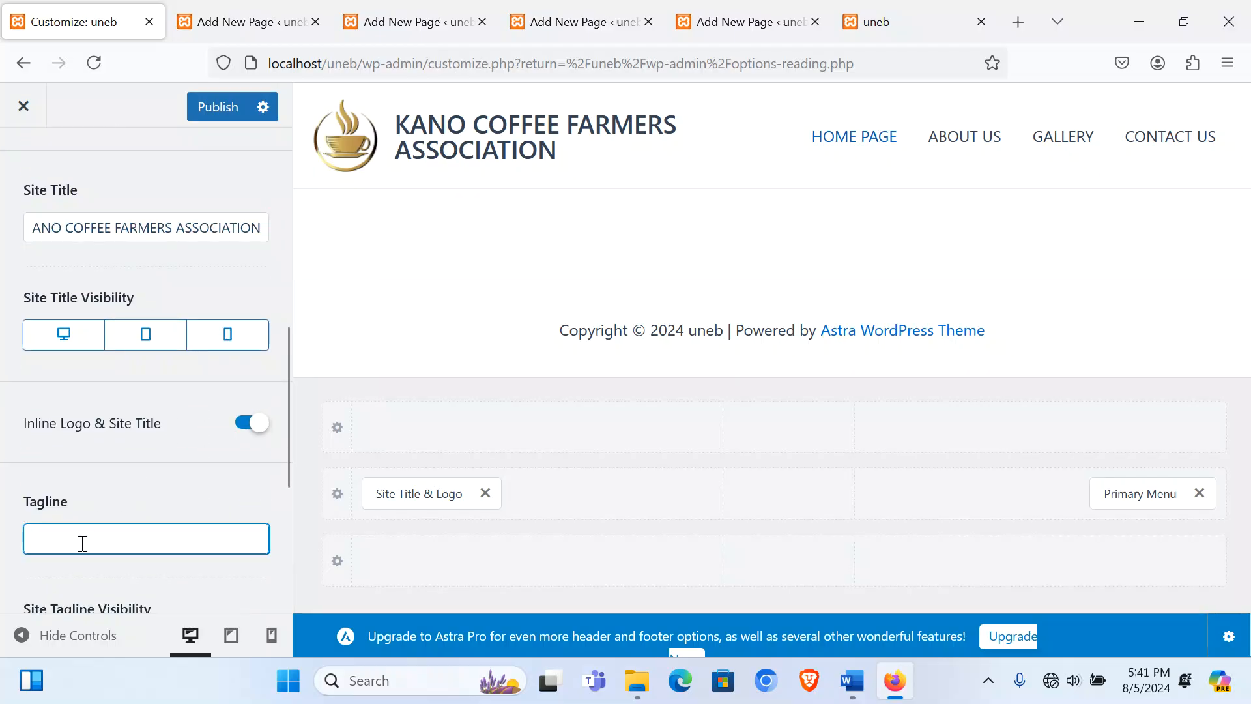
{"action": "type", "text": "Quality Coffee From the H"}
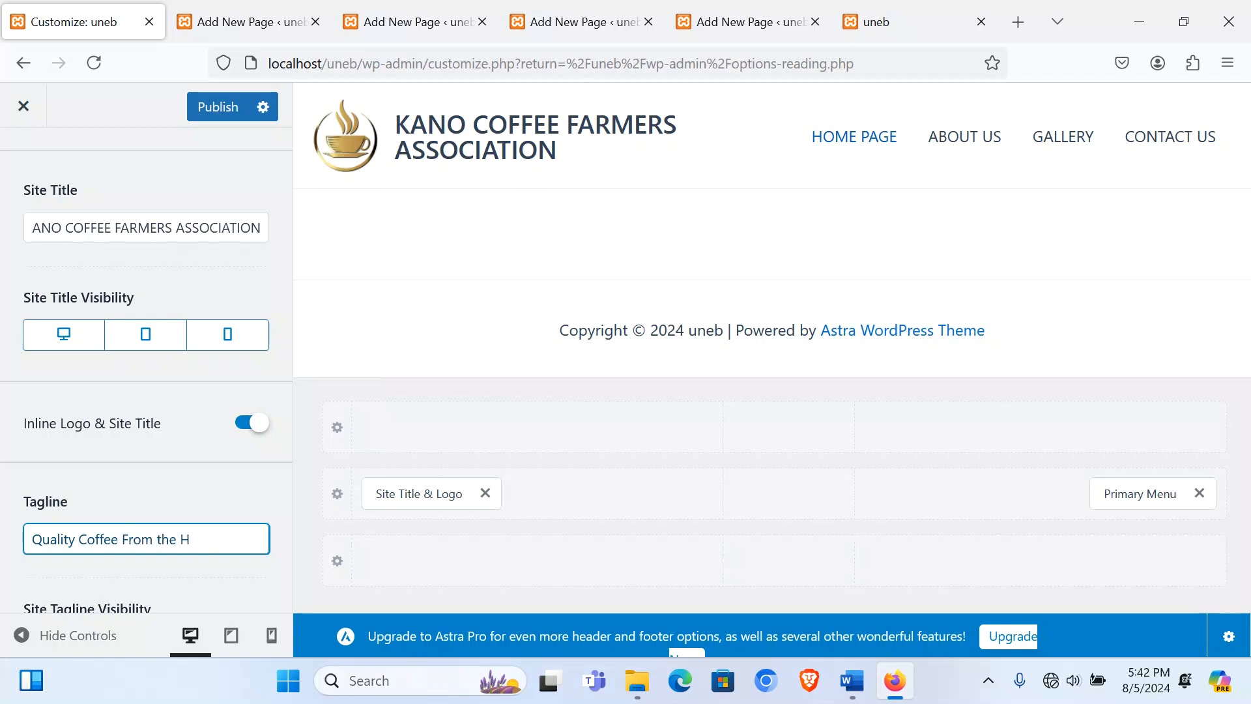
{"action": "type", "text": "ary"}
{"action": "key", "text": "BackSpace"}
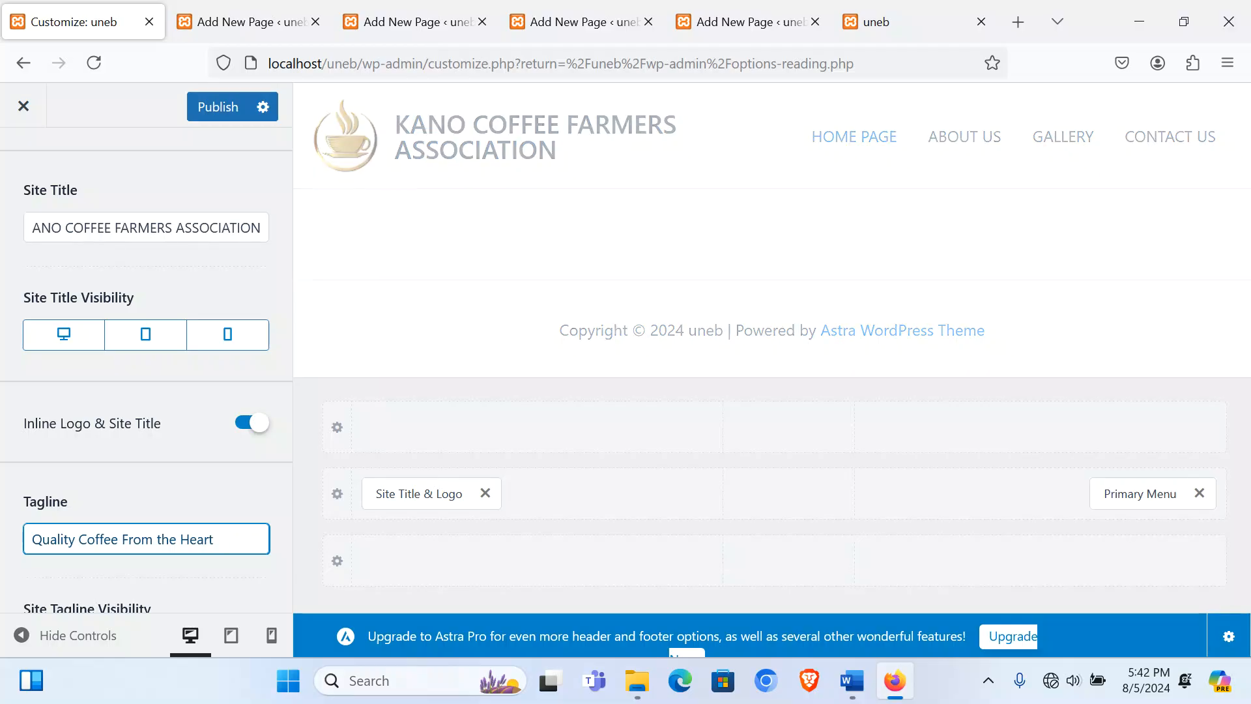
{"action": "type", "text": "OF"}
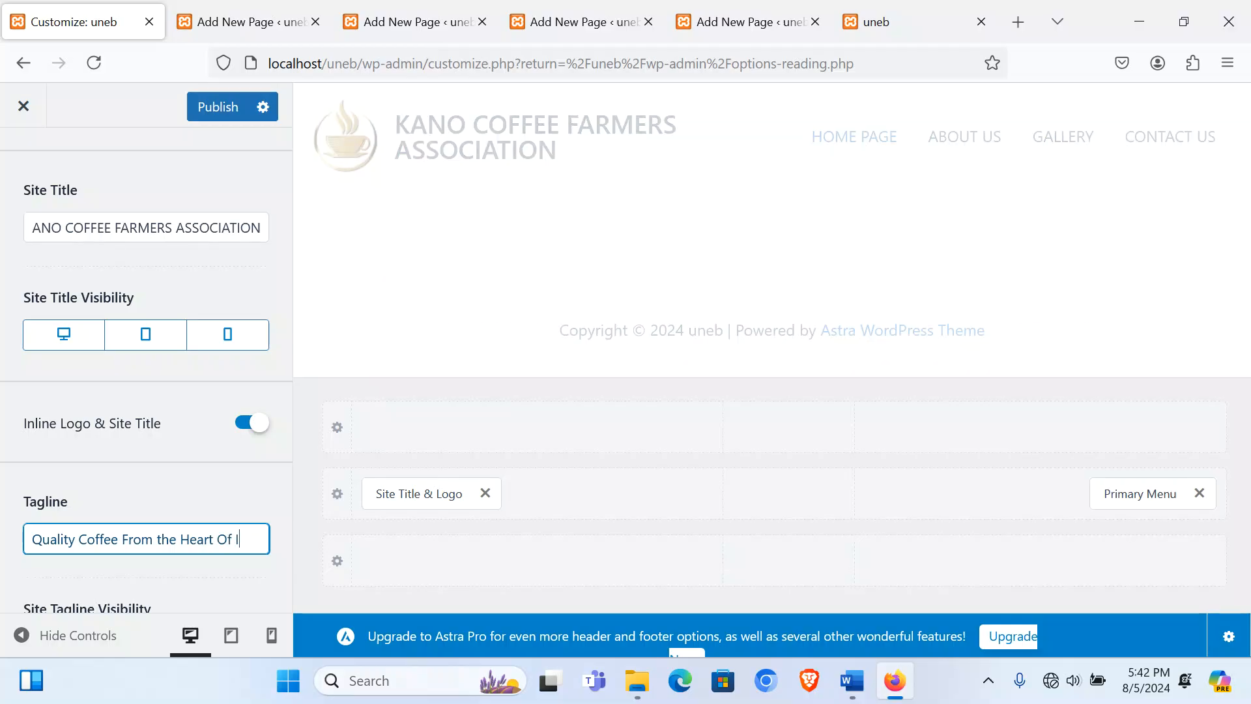
{"action": "type", "text": " Ug"}
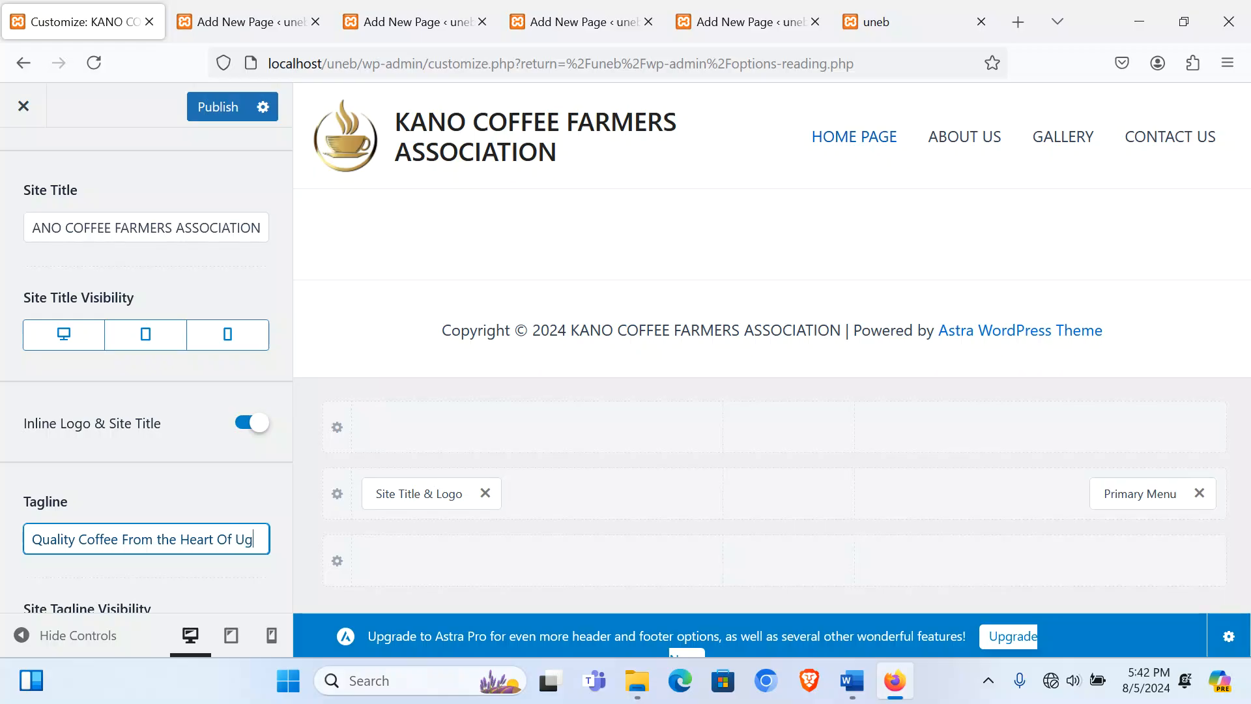
{"action": "type", "text": "and"}
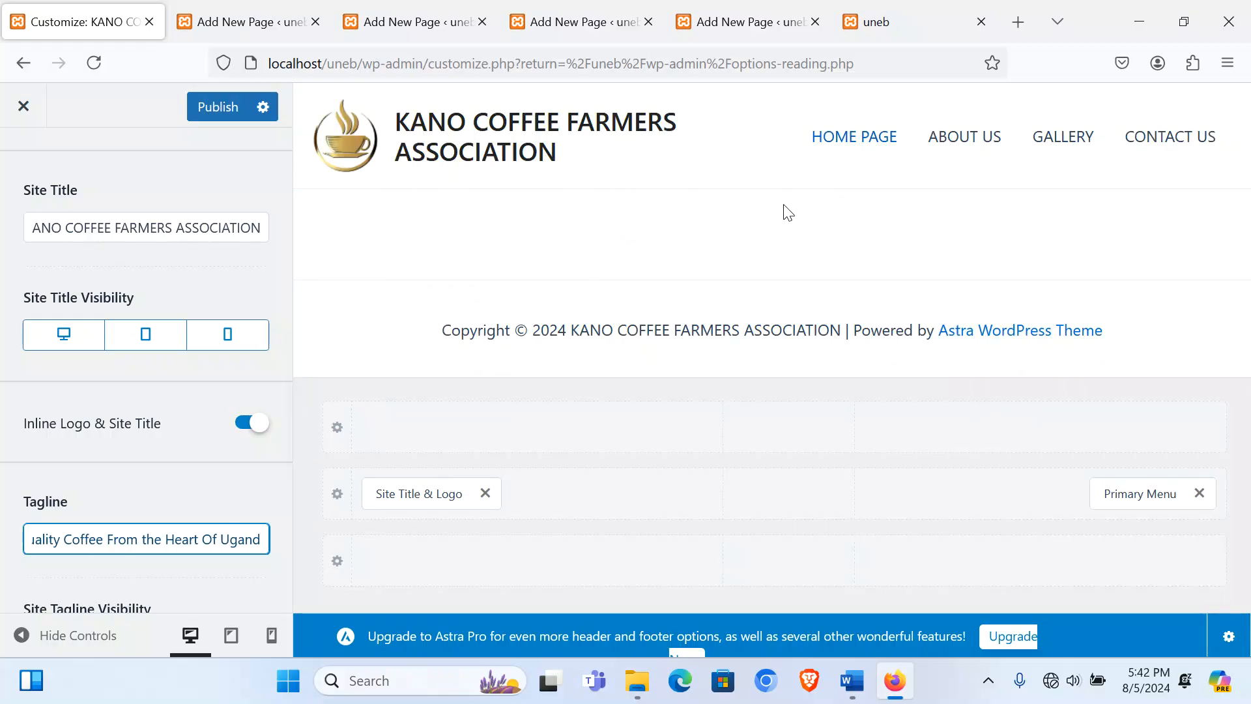
{"action": "left_click", "coordinate": [309, 99]}
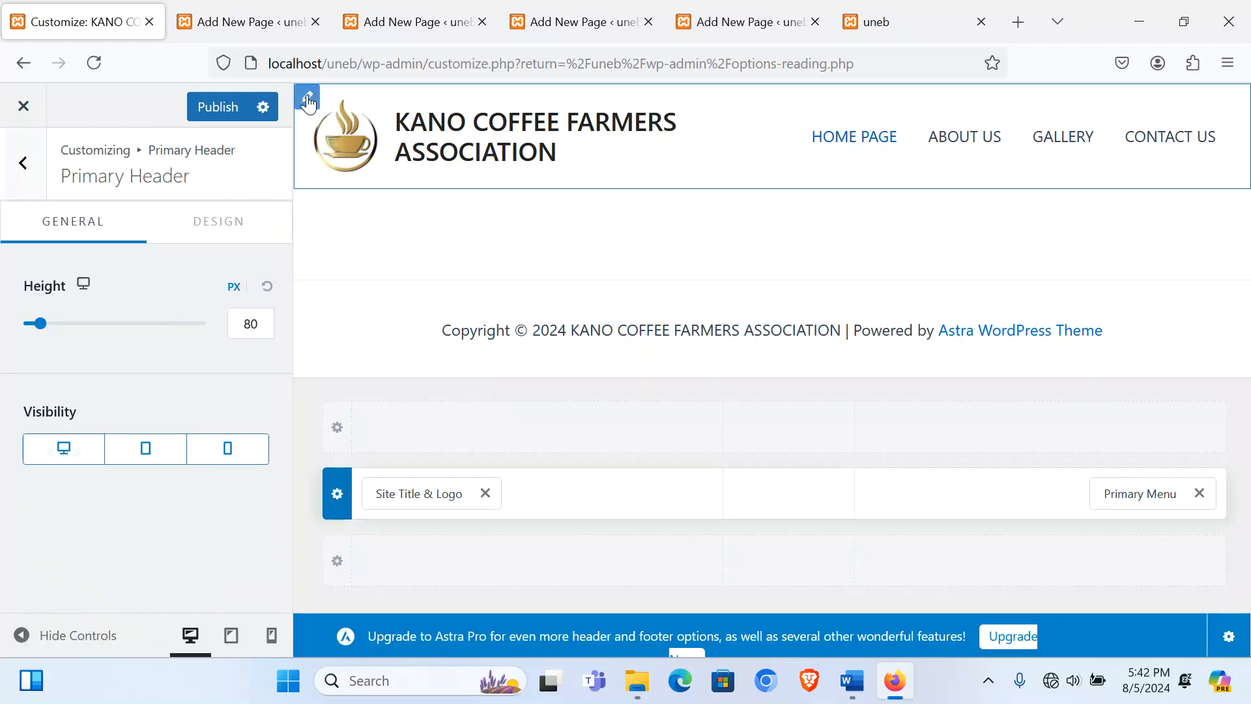
Step: Give the site header a bright green background
{"action": "left_click", "coordinate": [220, 228]}
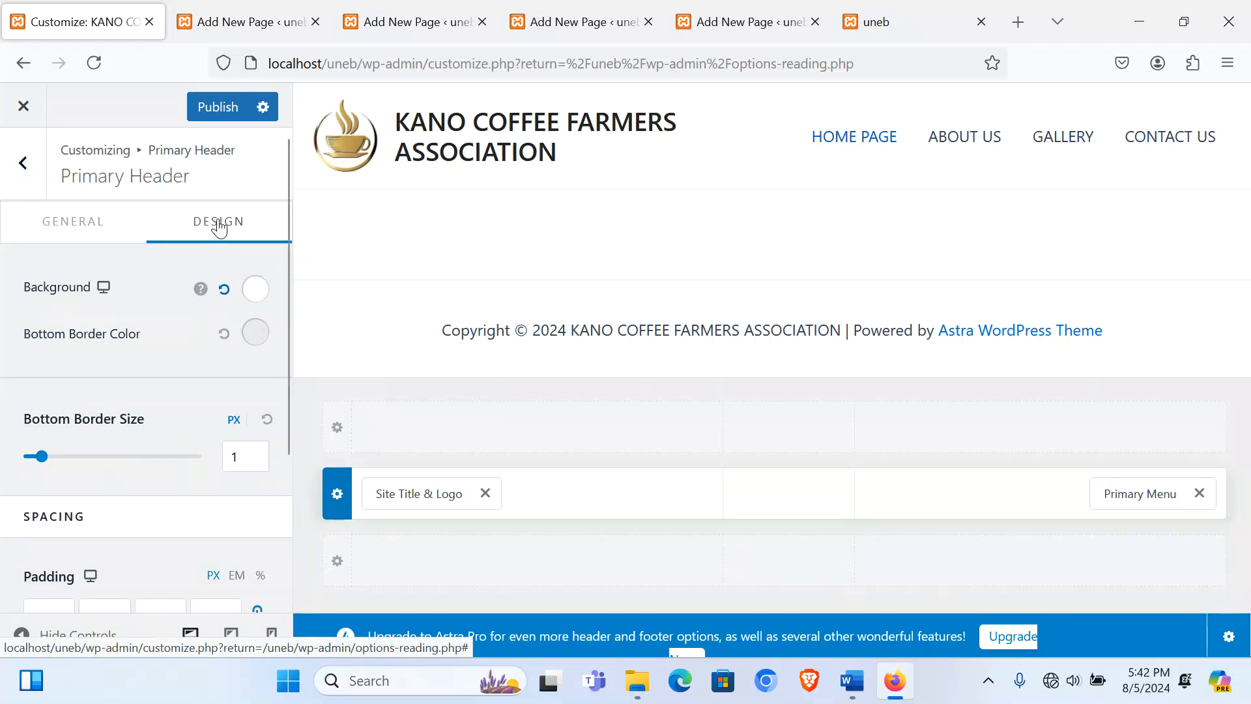
{"action": "left_click", "coordinate": [254, 291]}
{"action": "scroll", "coordinate": [199, 450], "scroll_direction": "down", "scroll_amount": 3}
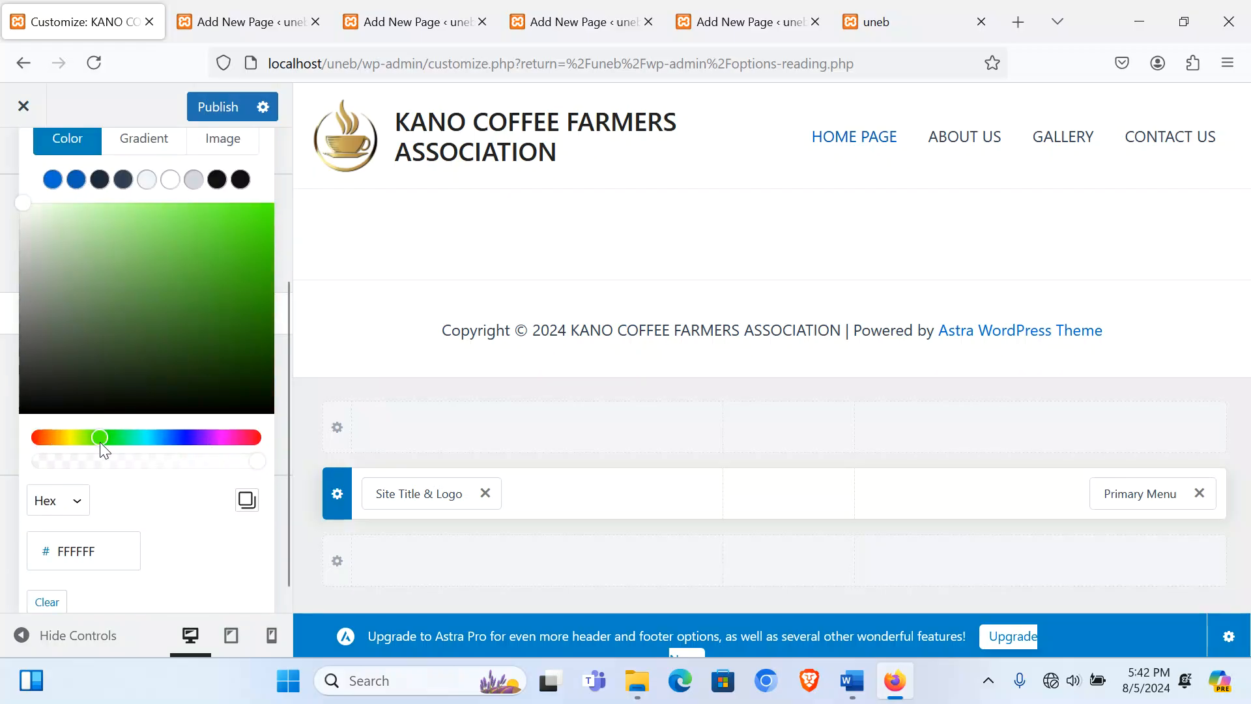
{"action": "left_click_drag", "start_coordinate": [237, 217], "coordinate": [268, 213]}
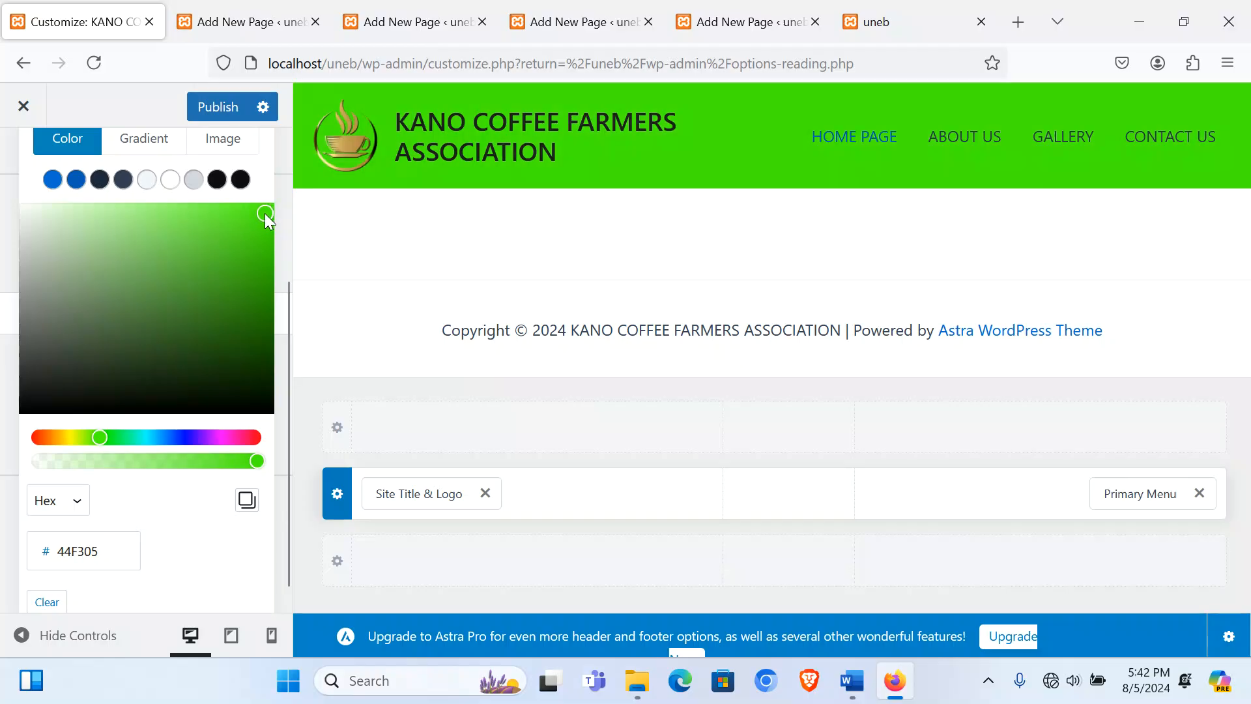
{"action": "scroll", "coordinate": [204, 214], "scroll_direction": "up", "scroll_amount": 3}
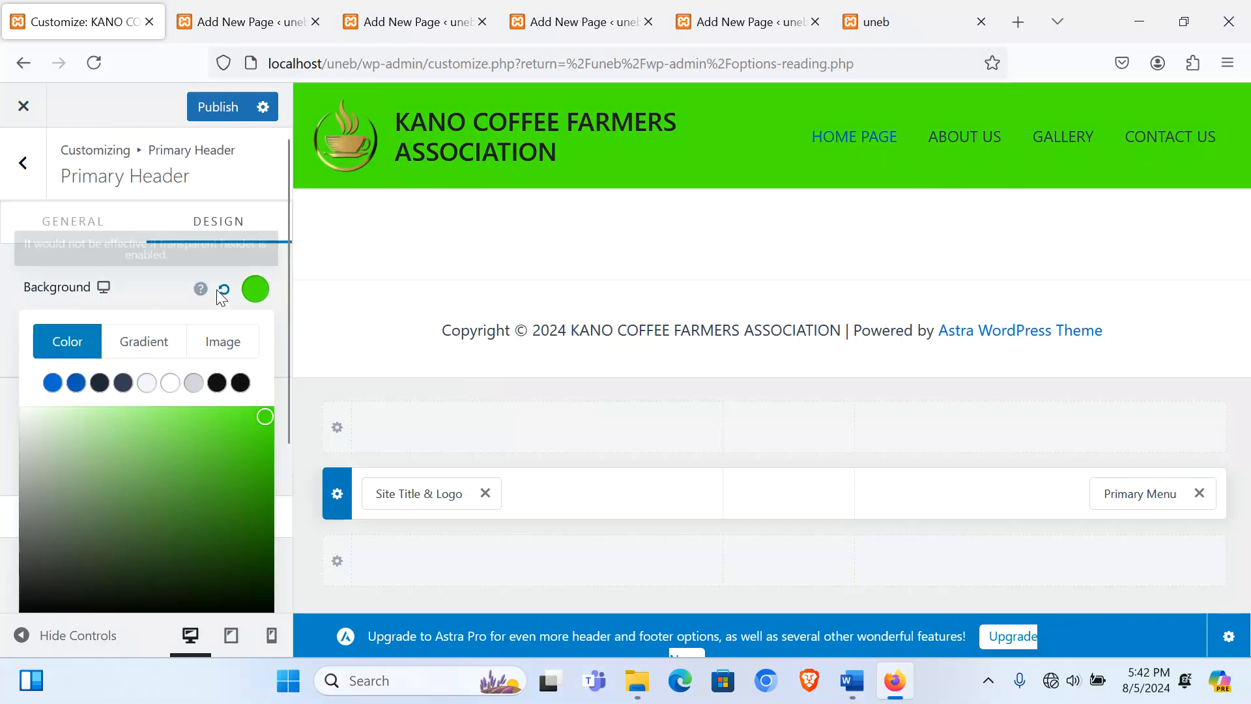
{"action": "left_click", "coordinate": [104, 287]}
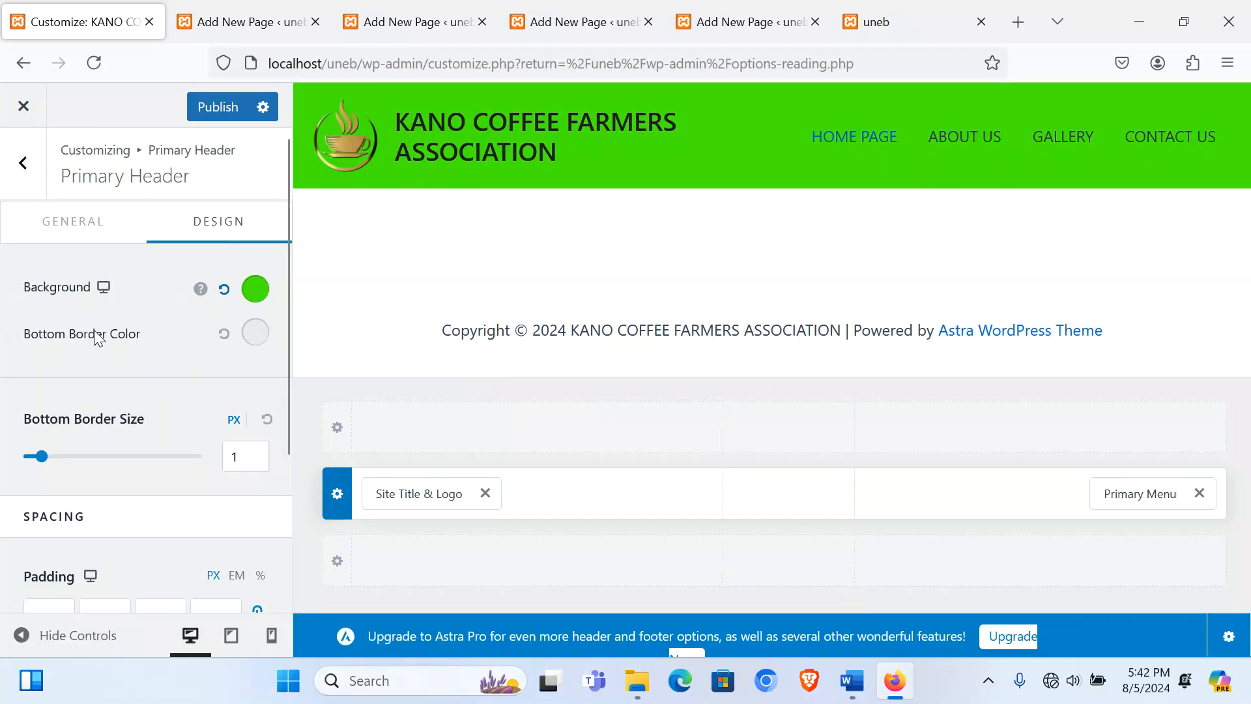
Step: Make the header's bottom border red and 4 px thick
{"action": "left_click", "coordinate": [255, 333]}
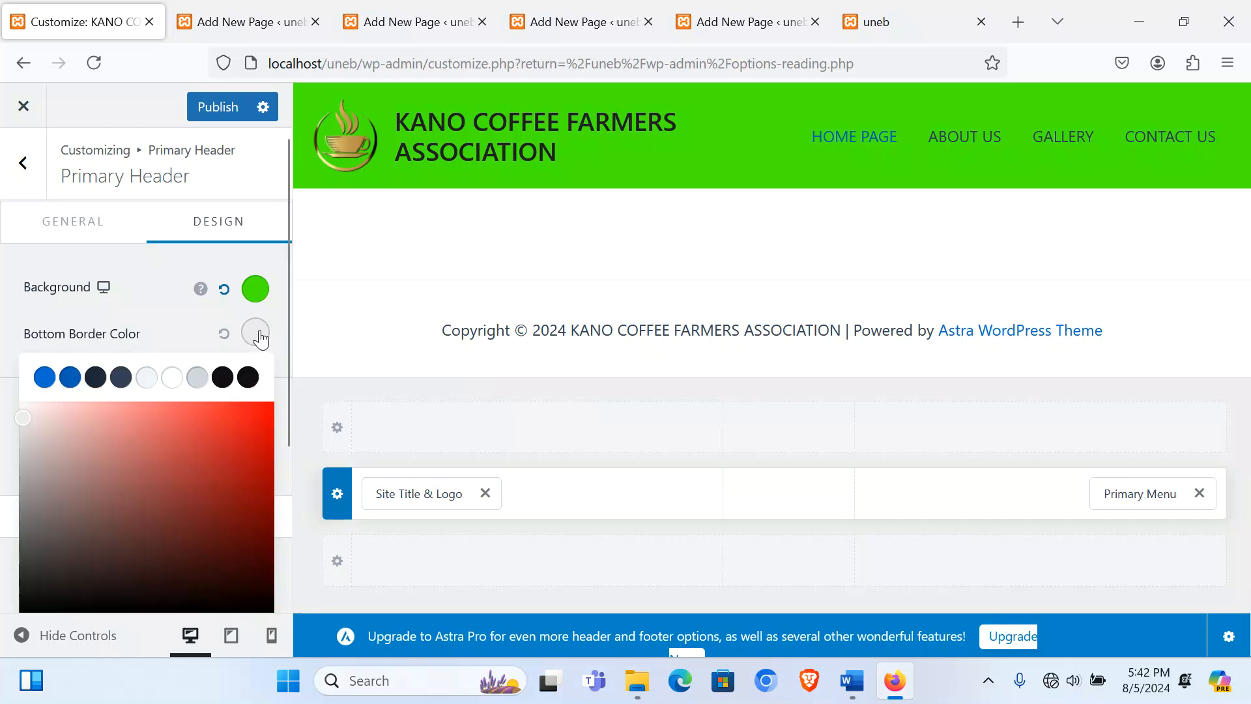
{"action": "scroll", "coordinate": [185, 368], "scroll_direction": "down", "scroll_amount": 2}
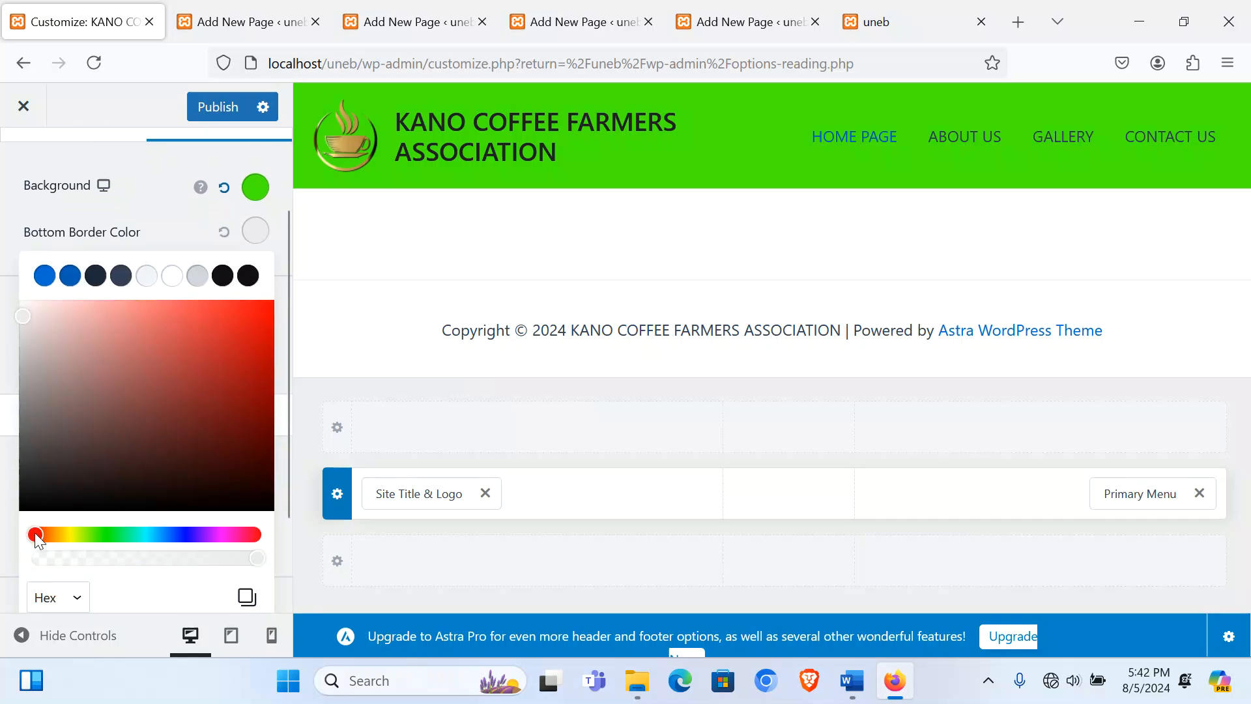
{"action": "left_click", "coordinate": [270, 307]}
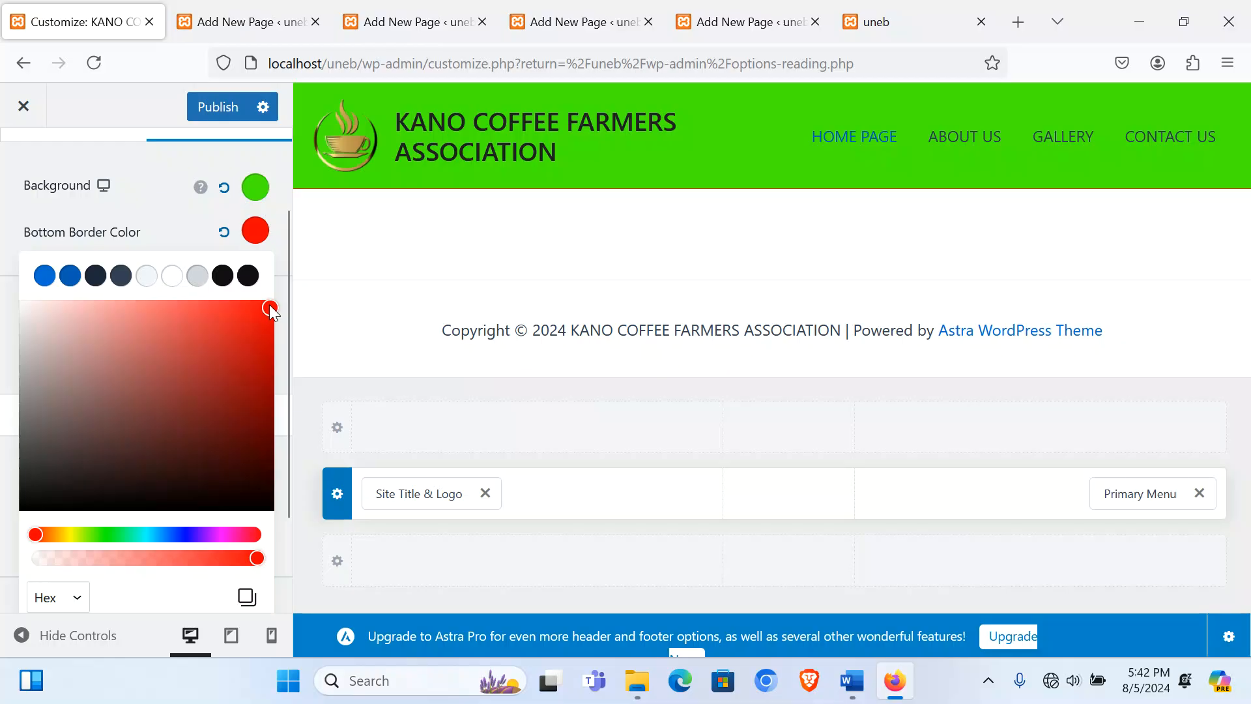
{"action": "left_click", "coordinate": [116, 234]}
{"action": "left_click_drag", "start_coordinate": [42, 355], "coordinate": [91, 357]}
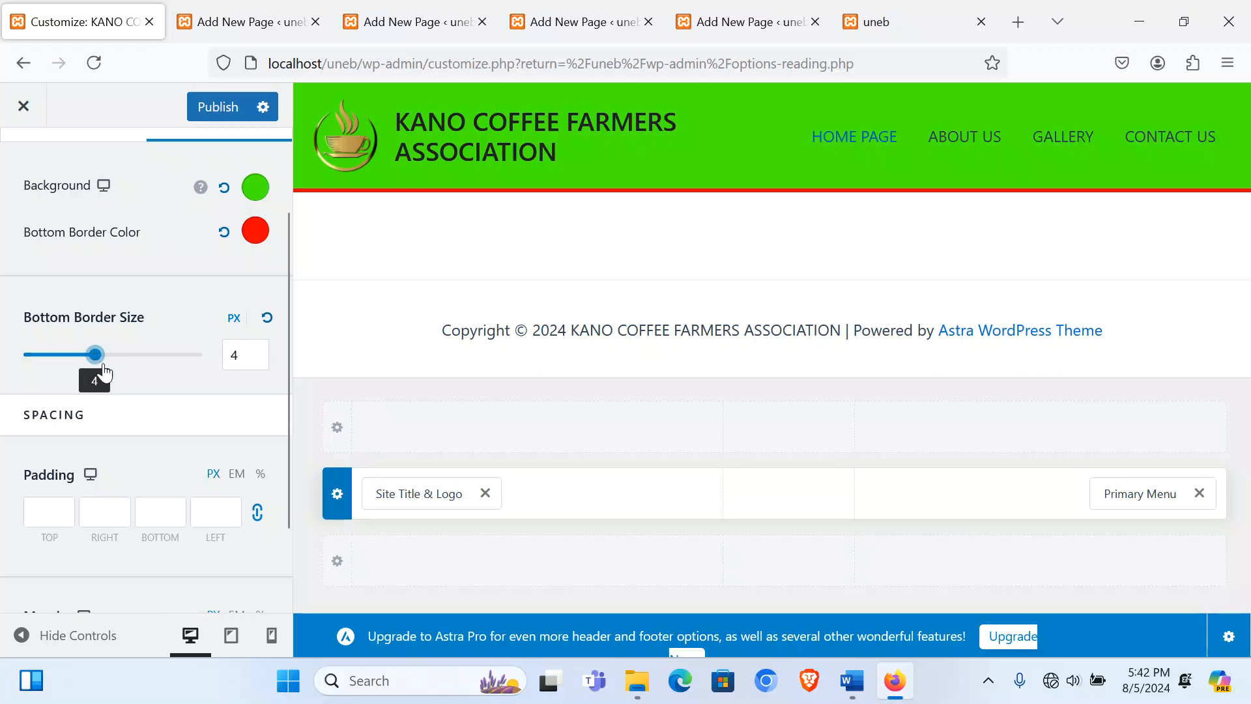
{"action": "scroll", "coordinate": [156, 408], "scroll_direction": "down", "scroll_amount": 2}
{"action": "scroll", "coordinate": [158, 401], "scroll_direction": "up", "scroll_amount": 3}
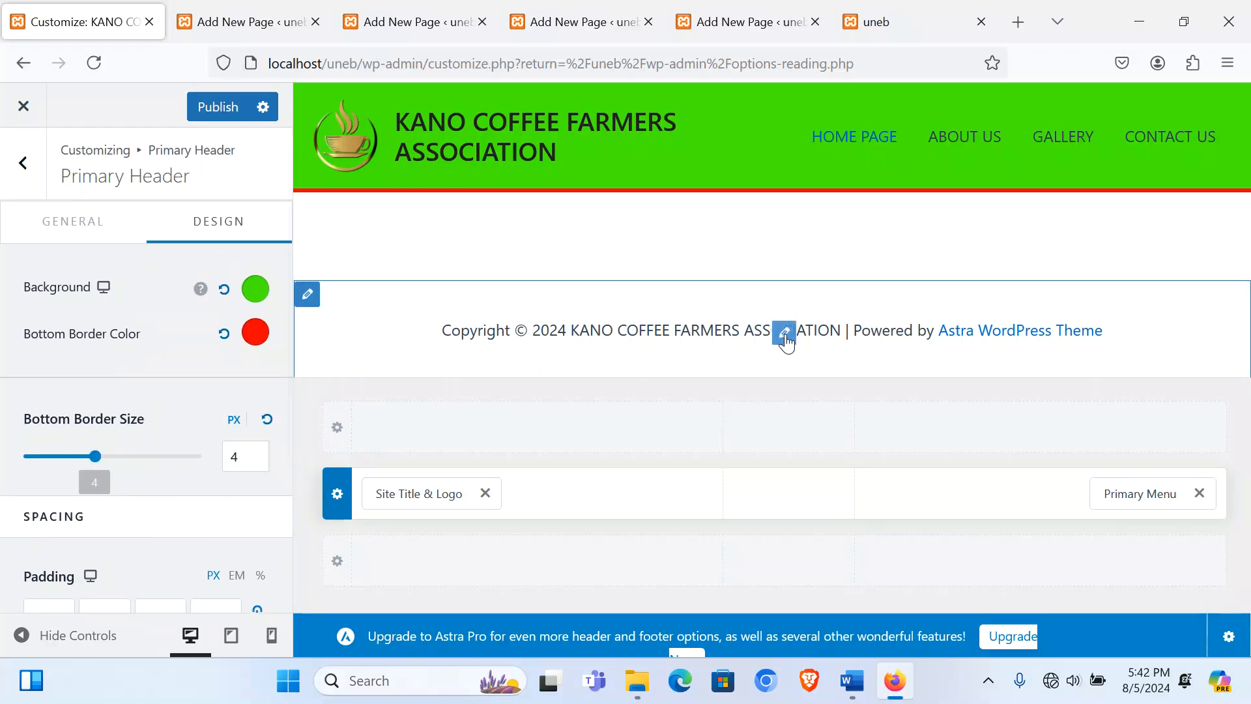
{"action": "left_click", "coordinate": [784, 335]}
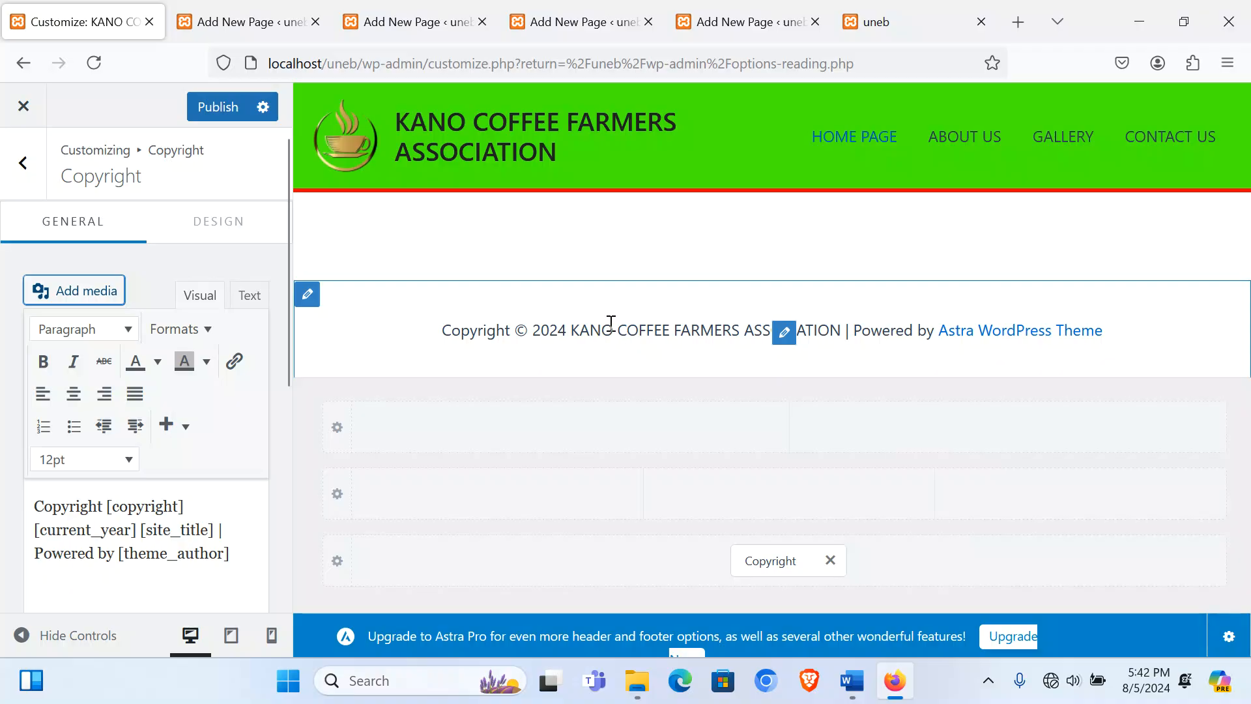
Step: Replace 'Powered by [theme_author]' in the footer copyright with 'Designed by' and the designer's name
{"action": "left_click_drag", "start_coordinate": [225, 555], "coordinate": [124, 554]}
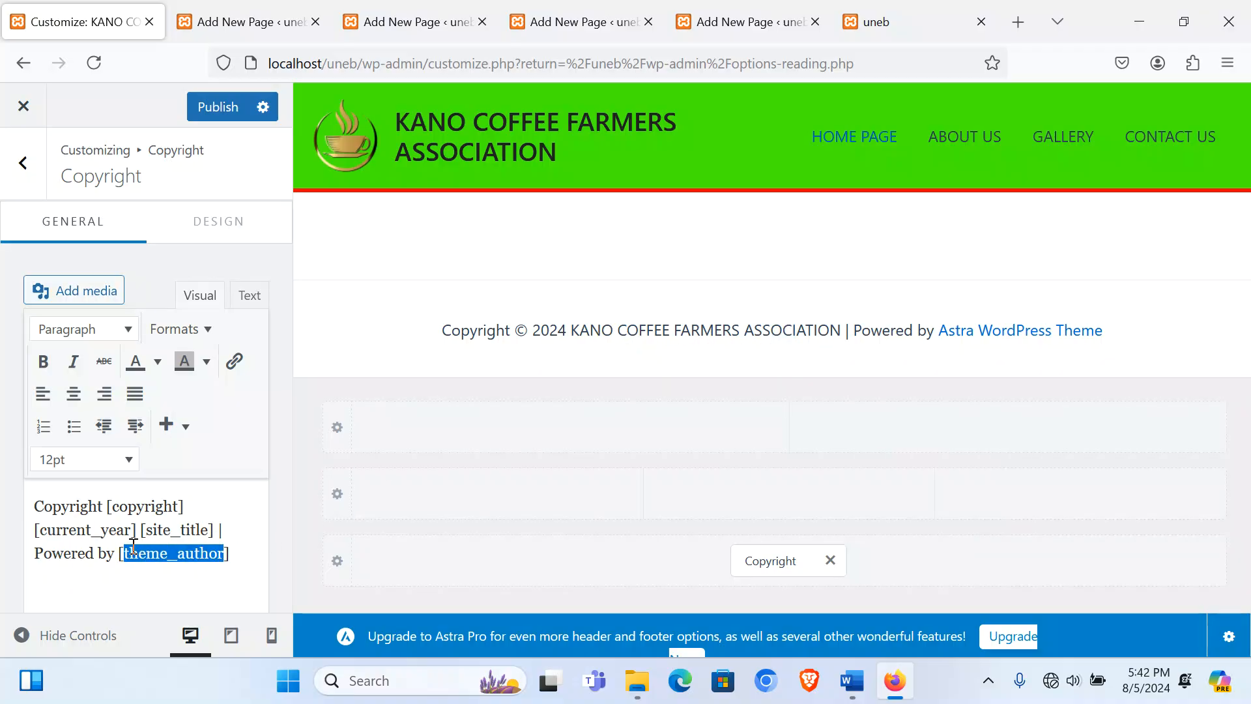
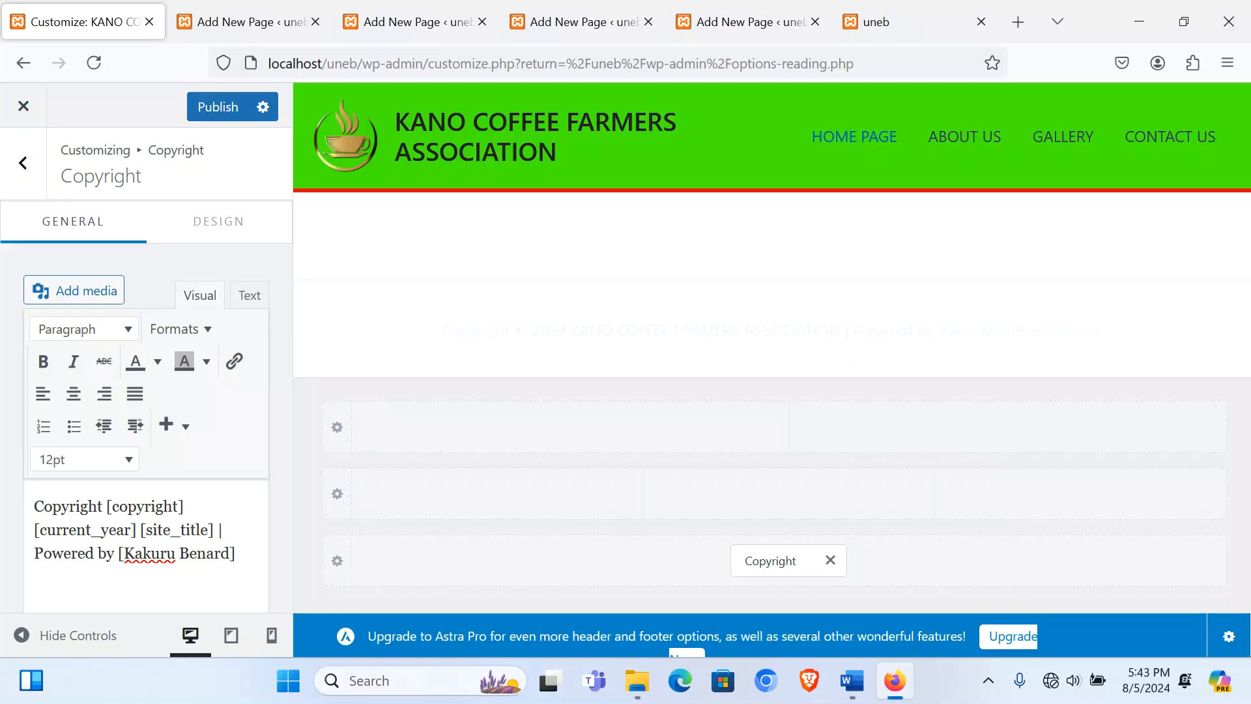
{"action": "left_click_drag", "start_coordinate": [96, 554], "coordinate": [34, 554]}
{"action": "type", "text": "D"}
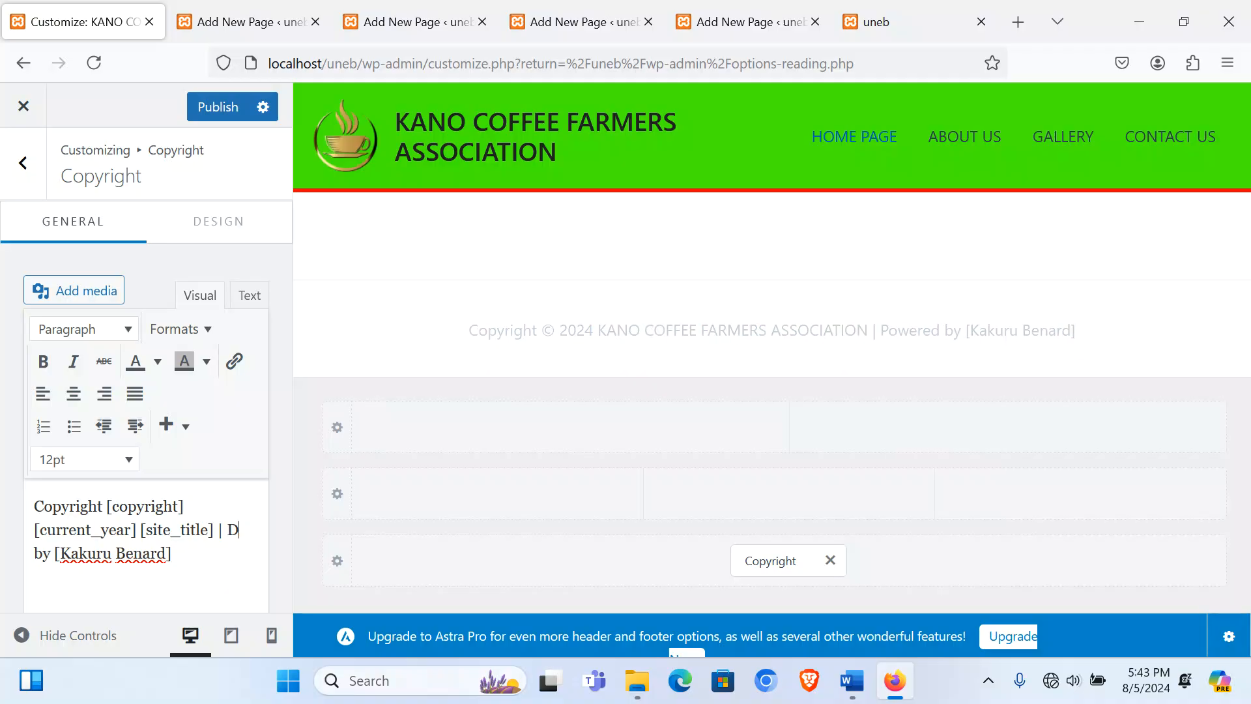
{"action": "type", "text": "esigned"}
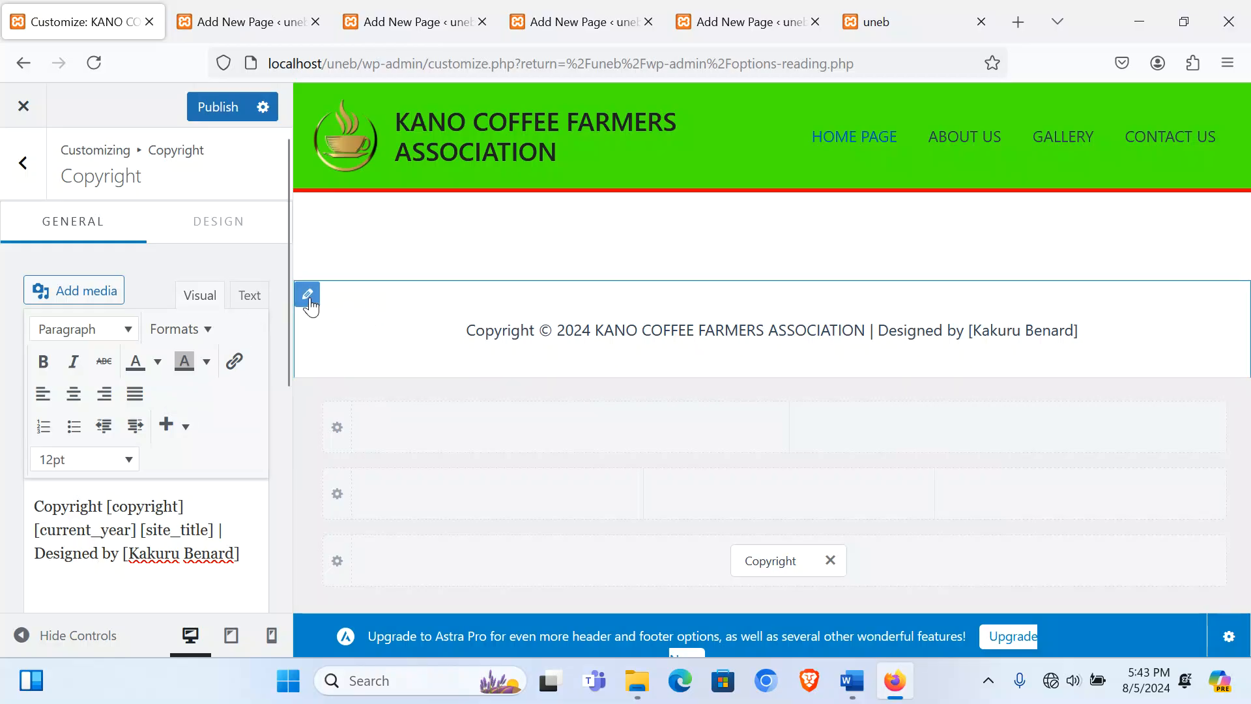
{"action": "left_click", "coordinate": [308, 296]}
Step: Set the below-footer bar background to yellow #F0D104 and publish the customisation
{"action": "left_click", "coordinate": [212, 240]}
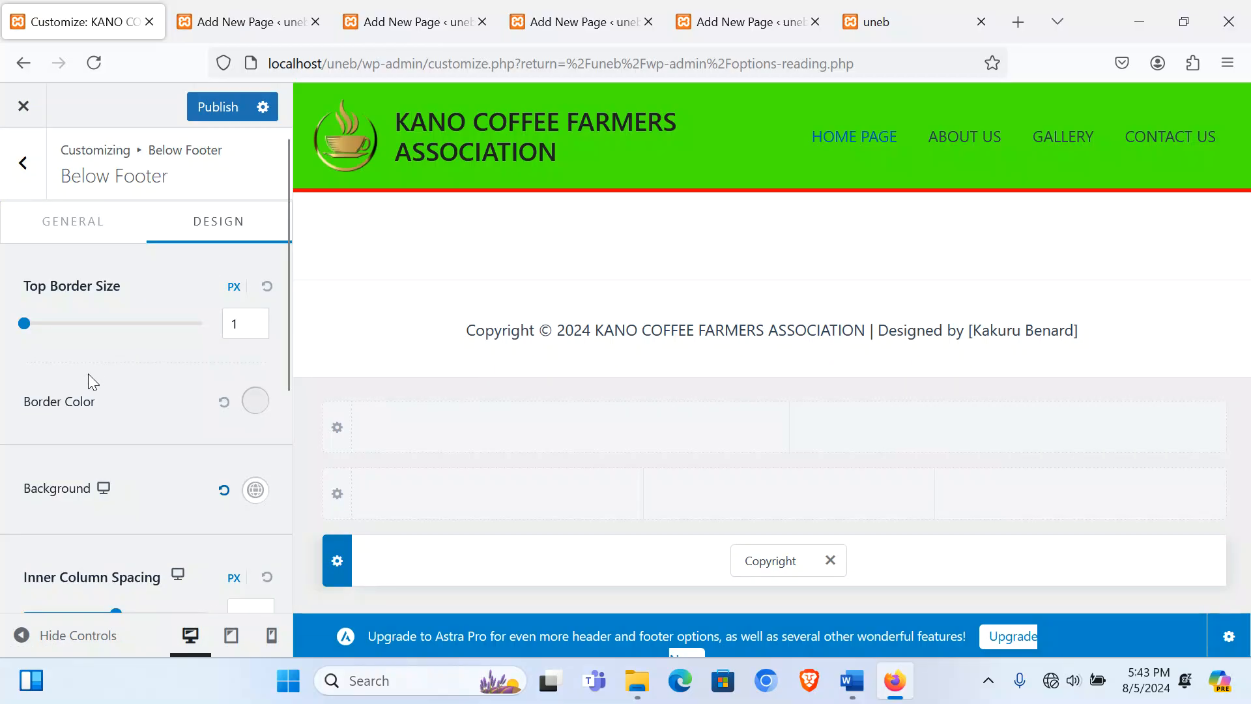
{"action": "scroll", "coordinate": [88, 374], "scroll_direction": "down", "scroll_amount": 2}
{"action": "scroll", "coordinate": [120, 392], "scroll_direction": "down", "scroll_amount": 5}
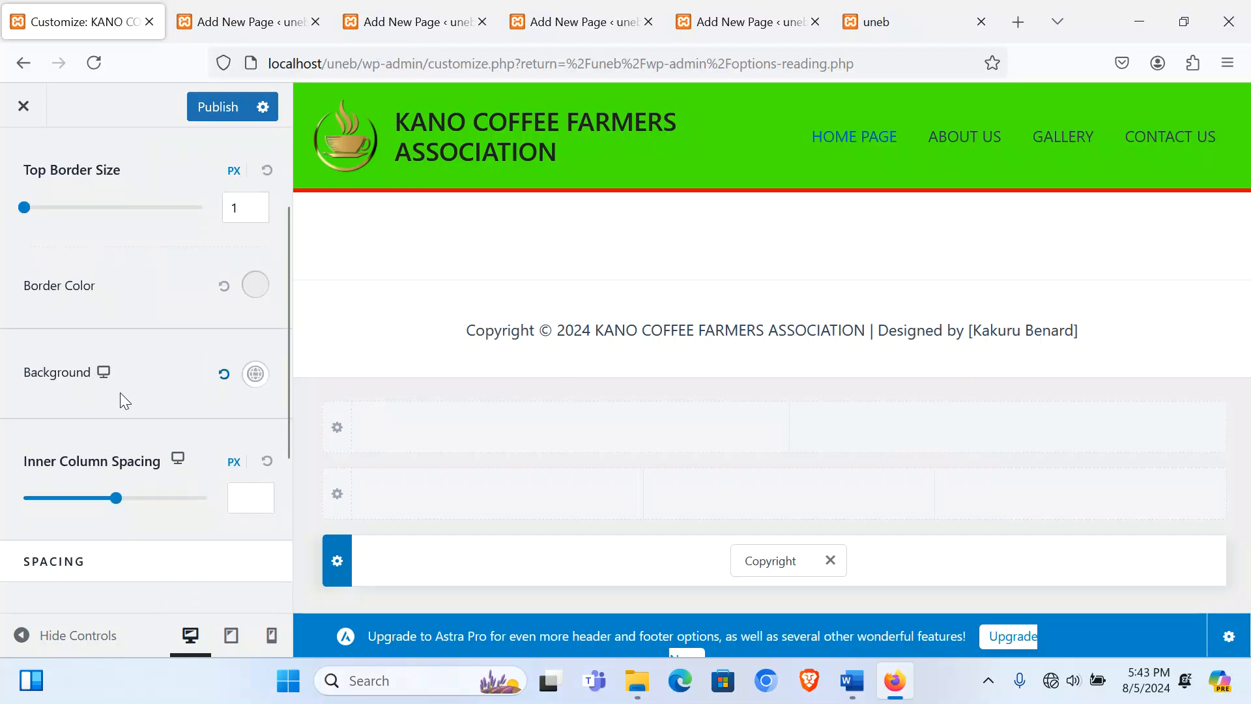
{"action": "scroll", "coordinate": [220, 246], "scroll_direction": "up", "scroll_amount": 2}
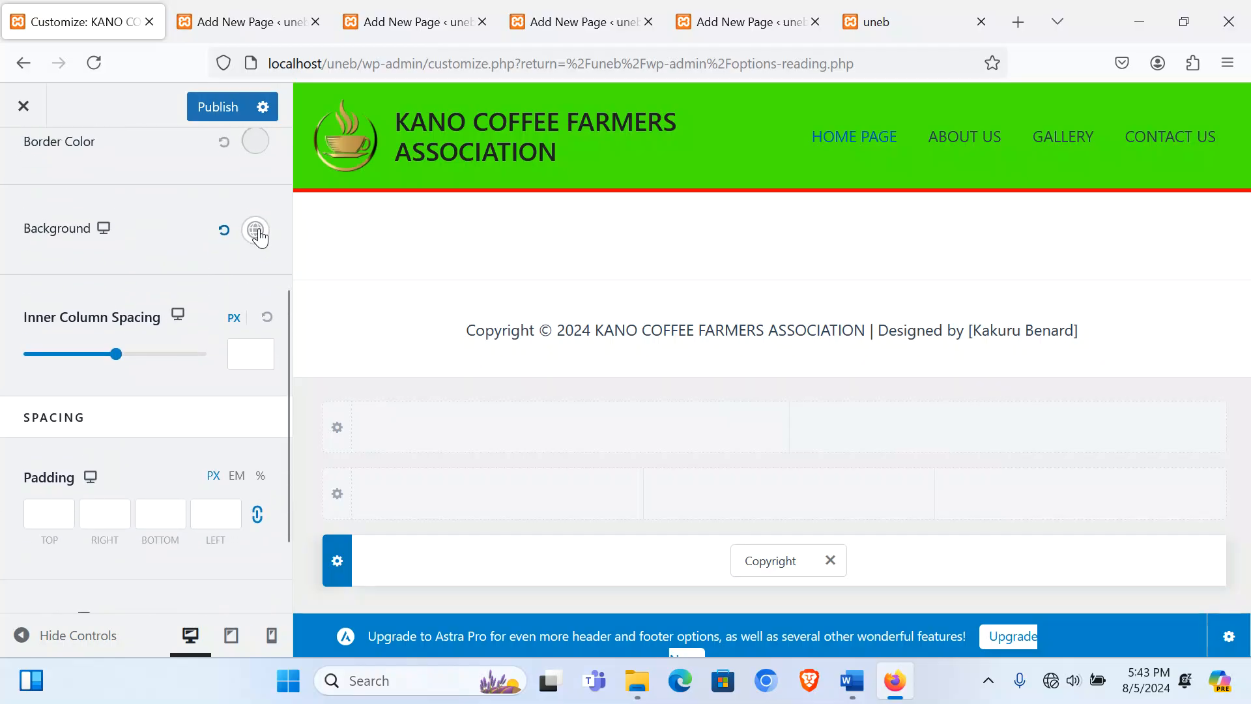
{"action": "left_click", "coordinate": [255, 231]}
{"action": "scroll", "coordinate": [48, 483], "scroll_direction": "down", "scroll_amount": 2}
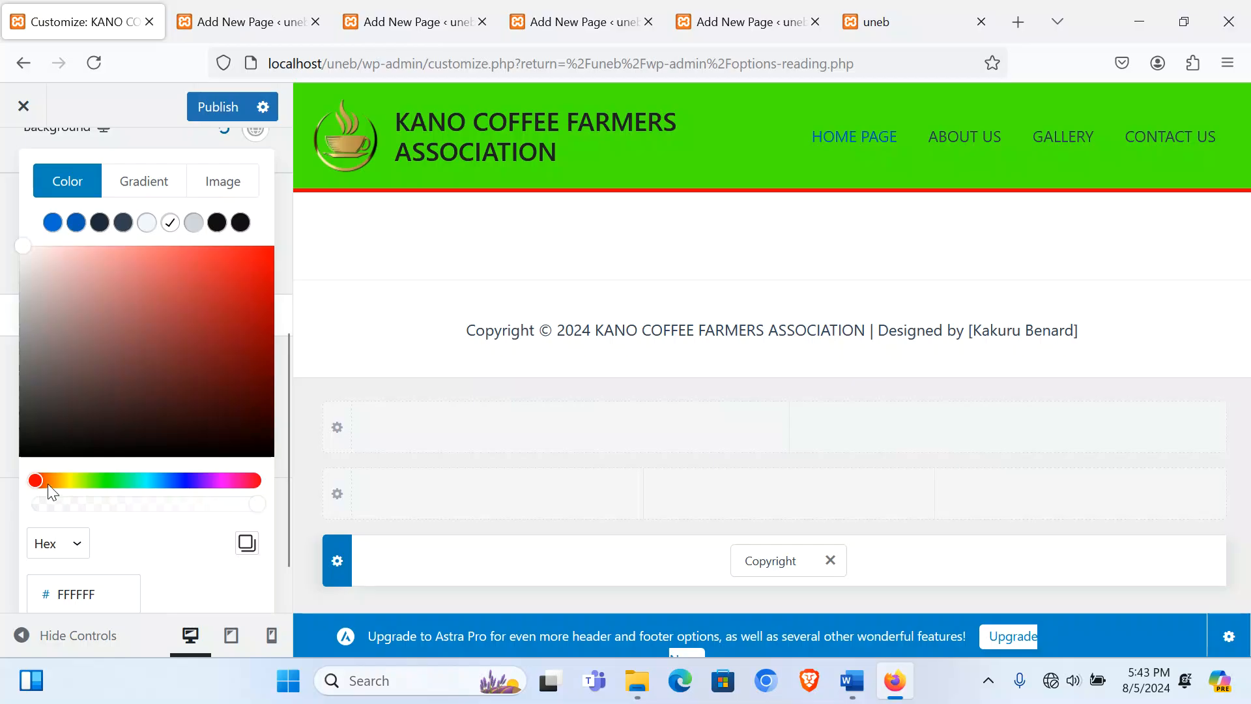
{"action": "left_click_drag", "start_coordinate": [38, 480], "coordinate": [69, 480]}
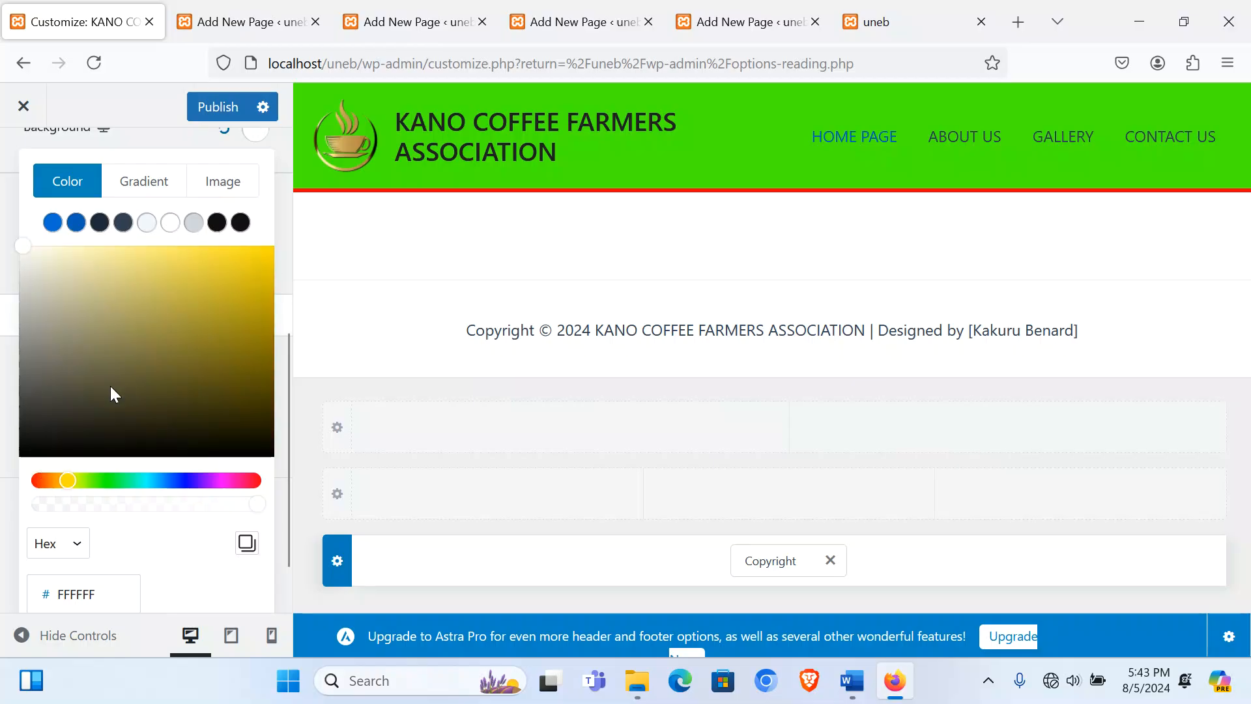
{"action": "left_click", "coordinate": [252, 257]}
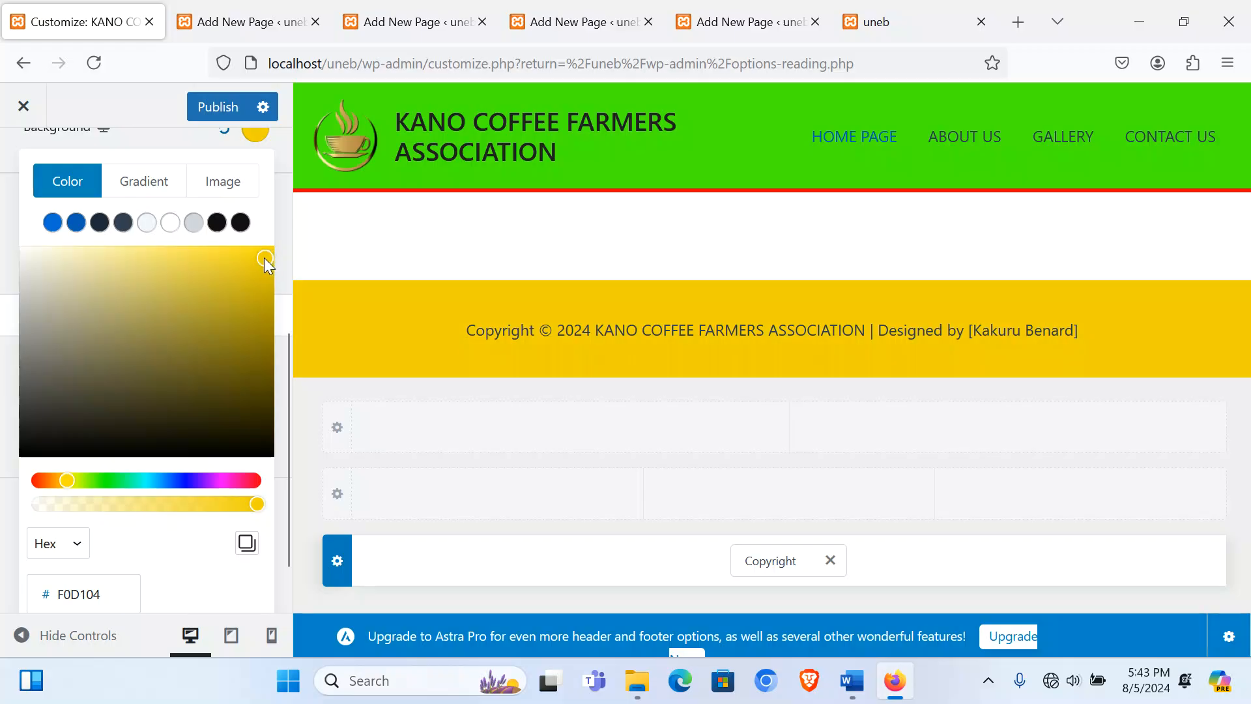
{"action": "scroll", "coordinate": [73, 398], "scroll_direction": "up", "scroll_amount": 5}
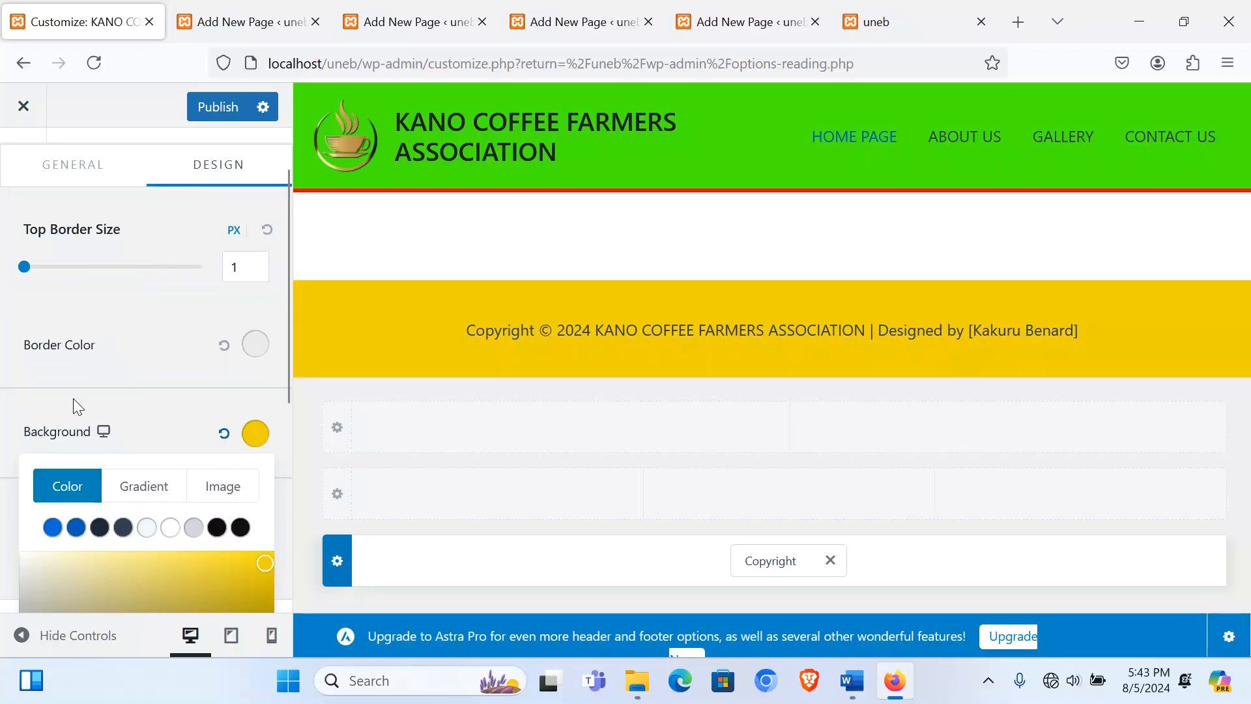
{"action": "left_click", "coordinate": [60, 438]}
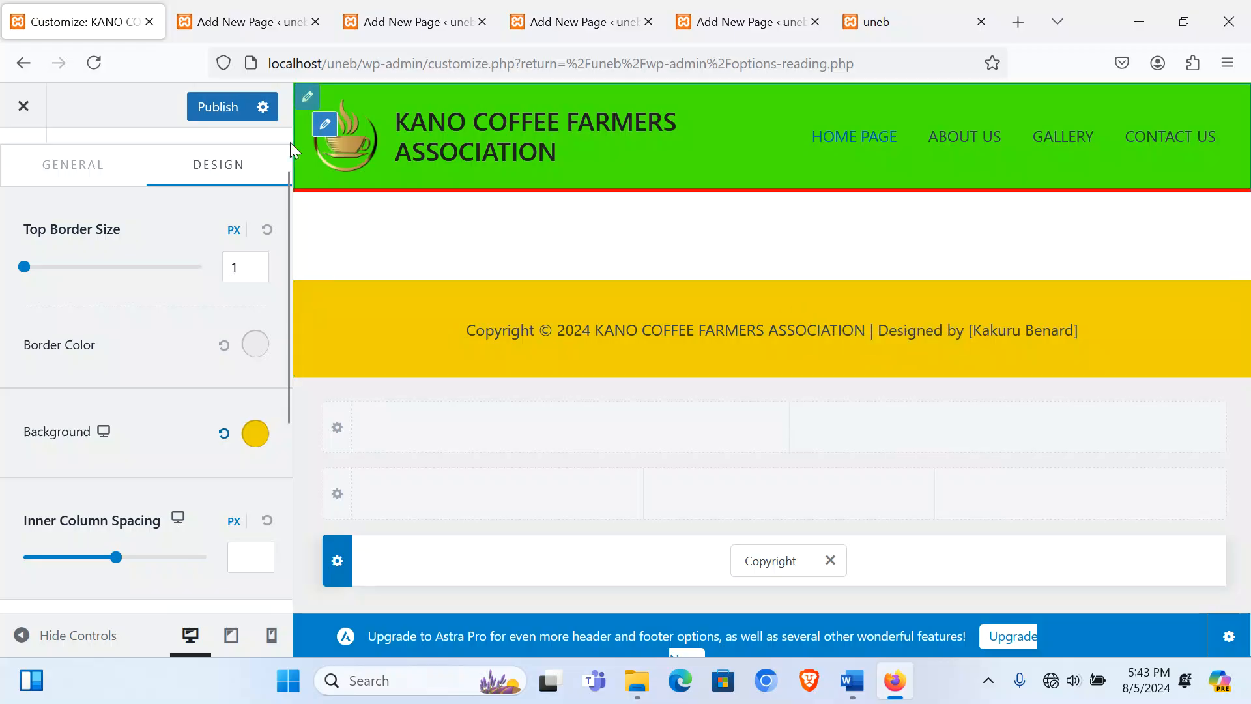
{"action": "left_click", "coordinate": [219, 107]}
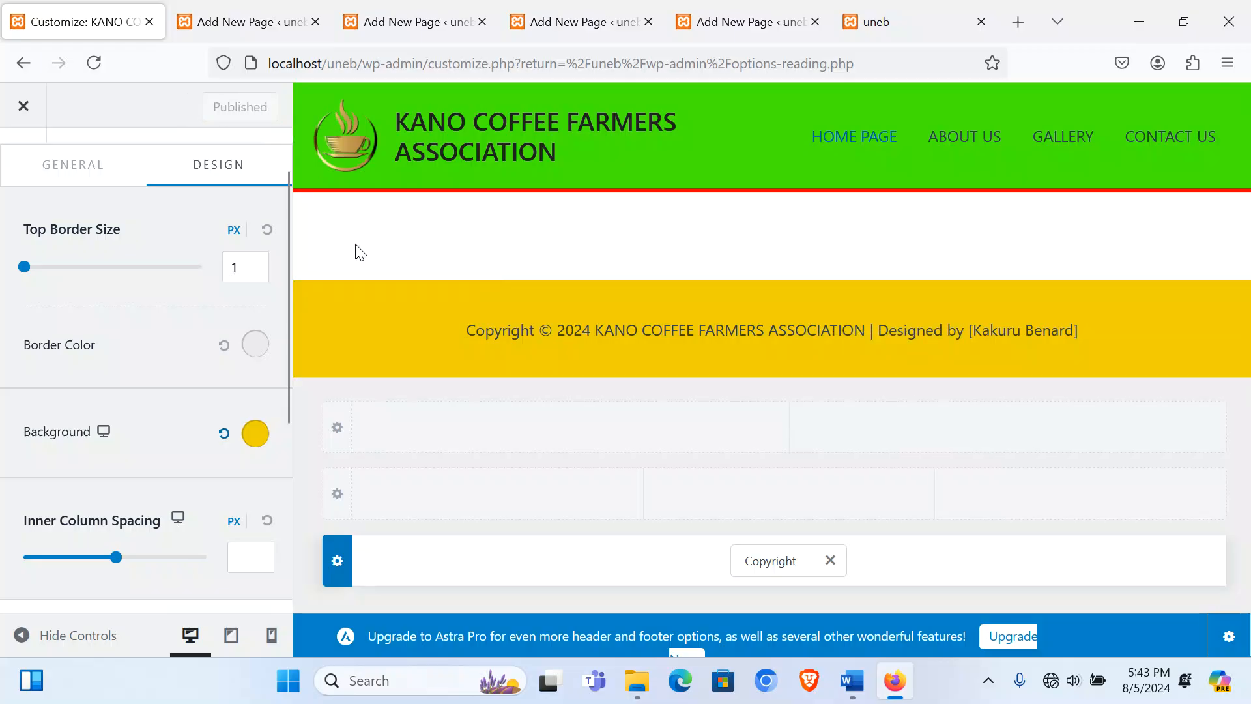
Step: Leave the Customizer and reload the live front page to see the new styling
{"action": "left_click", "coordinate": [24, 116]}
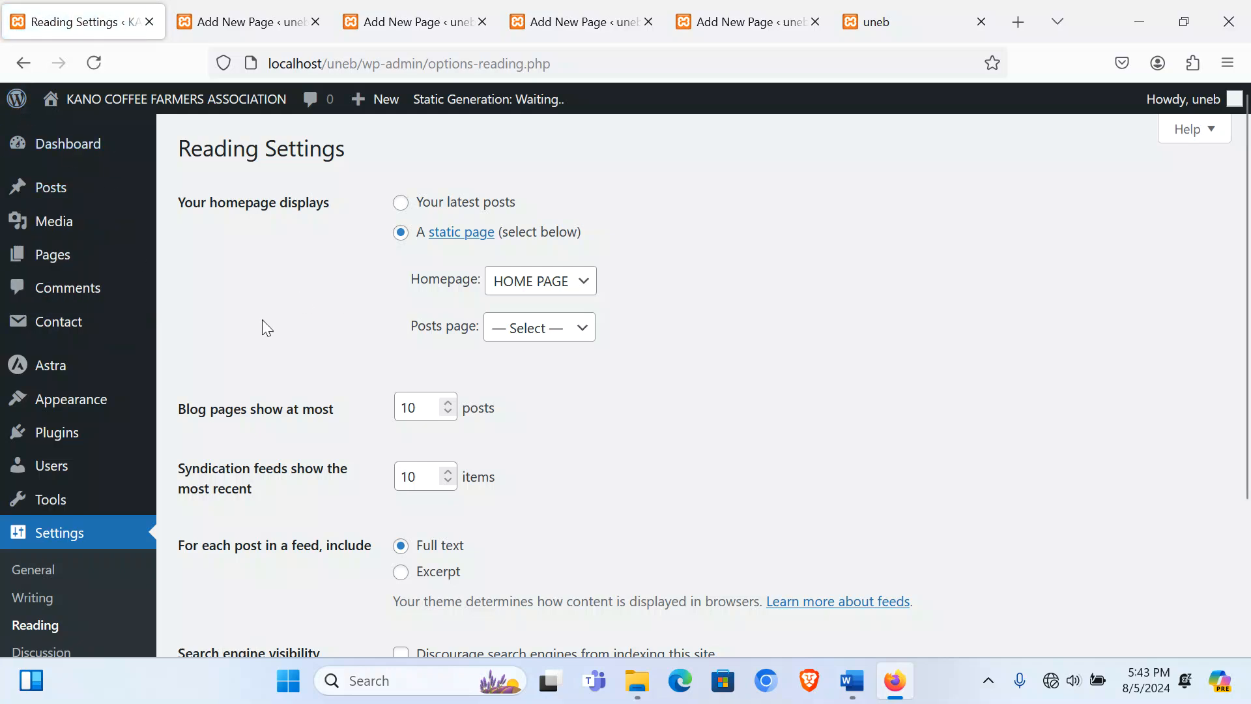
{"action": "left_click", "coordinate": [63, 145]}
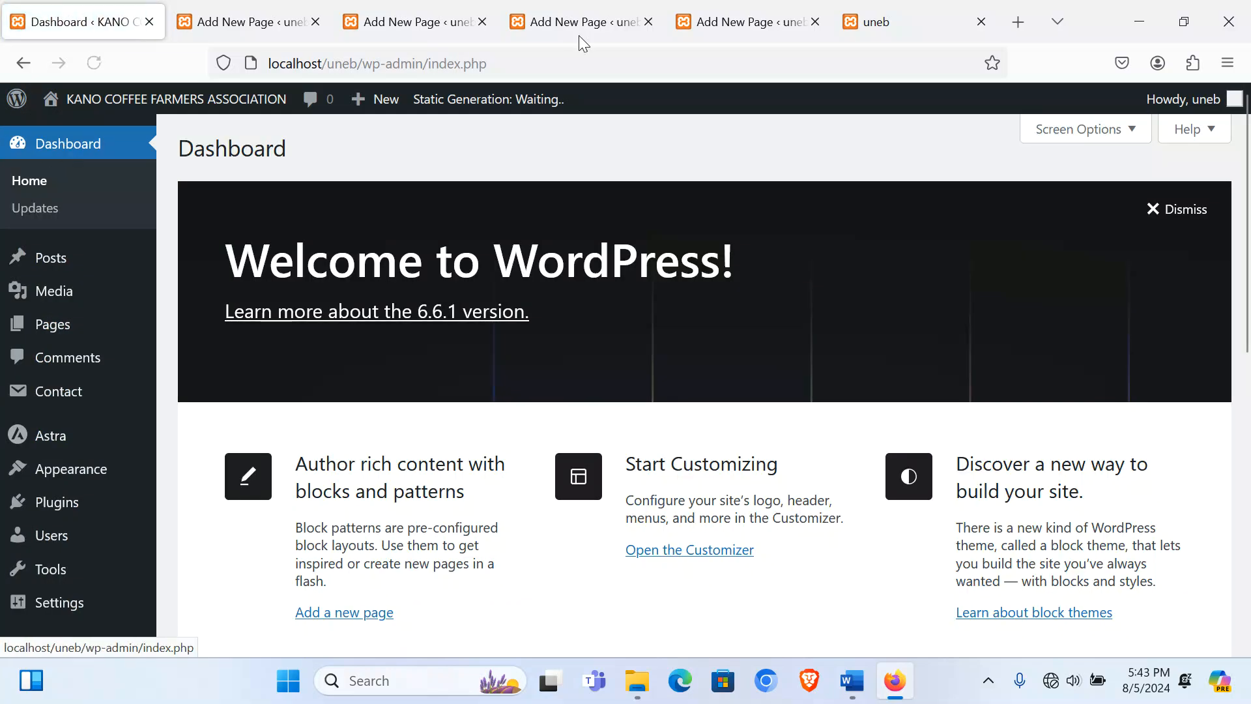
{"action": "left_click", "coordinate": [899, 22]}
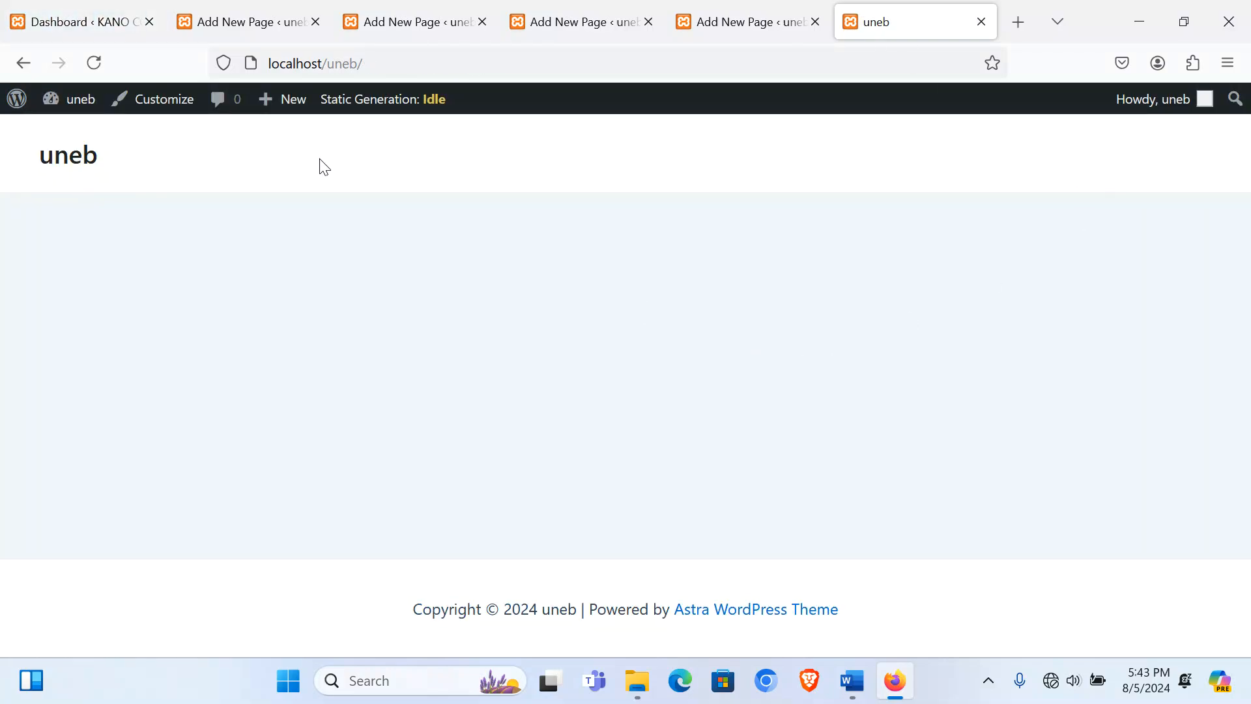
{"action": "left_click", "coordinate": [95, 62]}
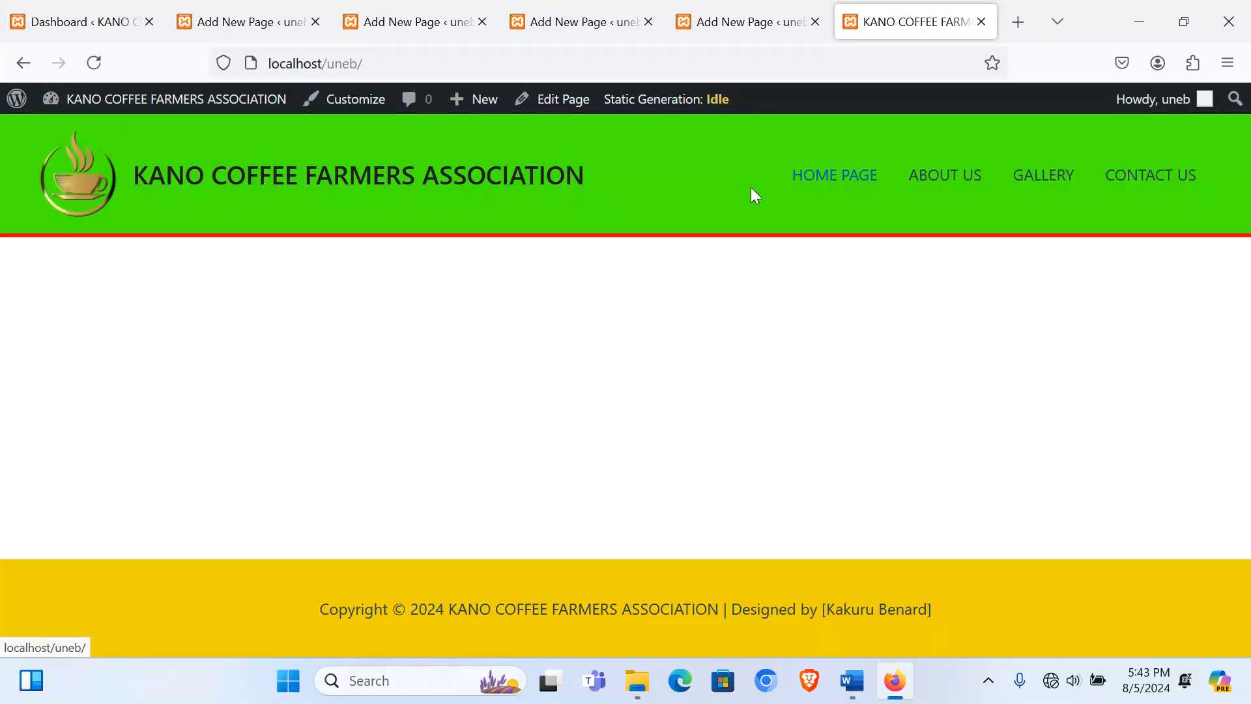
Step: Visit the ABOUT US page from the site menu, then return to the HOME PAGE editor
{"action": "left_click", "coordinate": [1184, 185]}
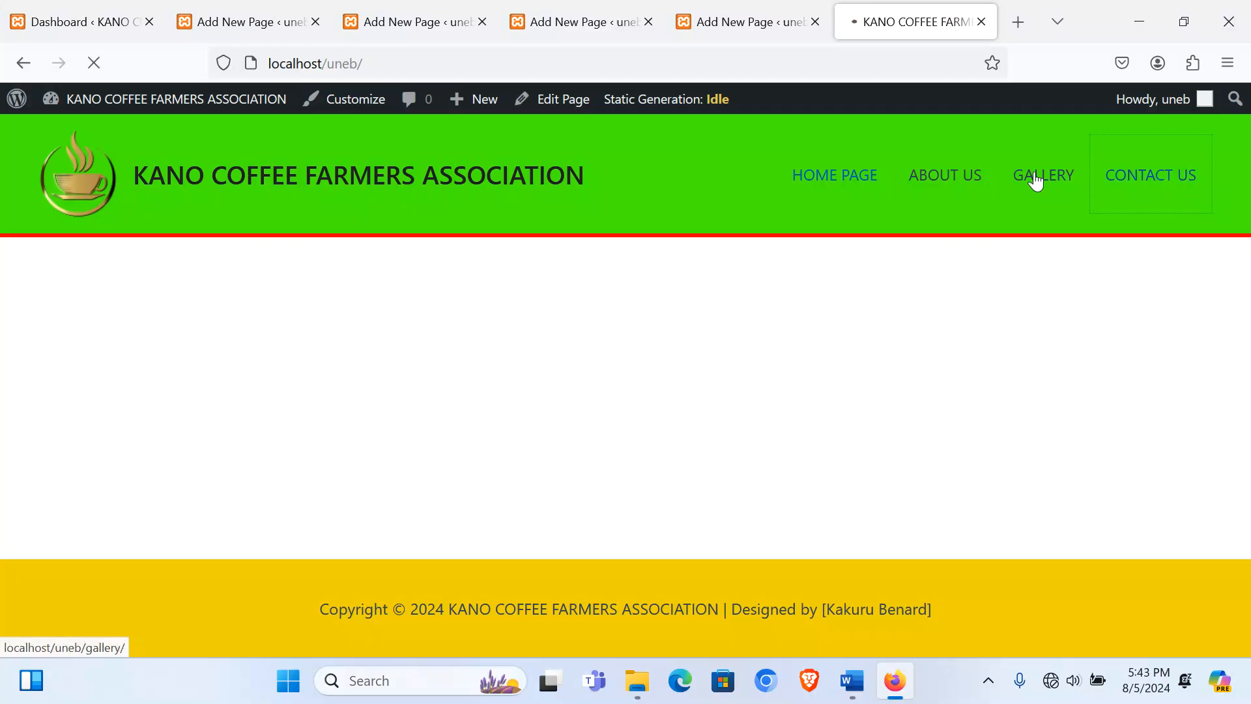
{"action": "left_click", "coordinate": [954, 188]}
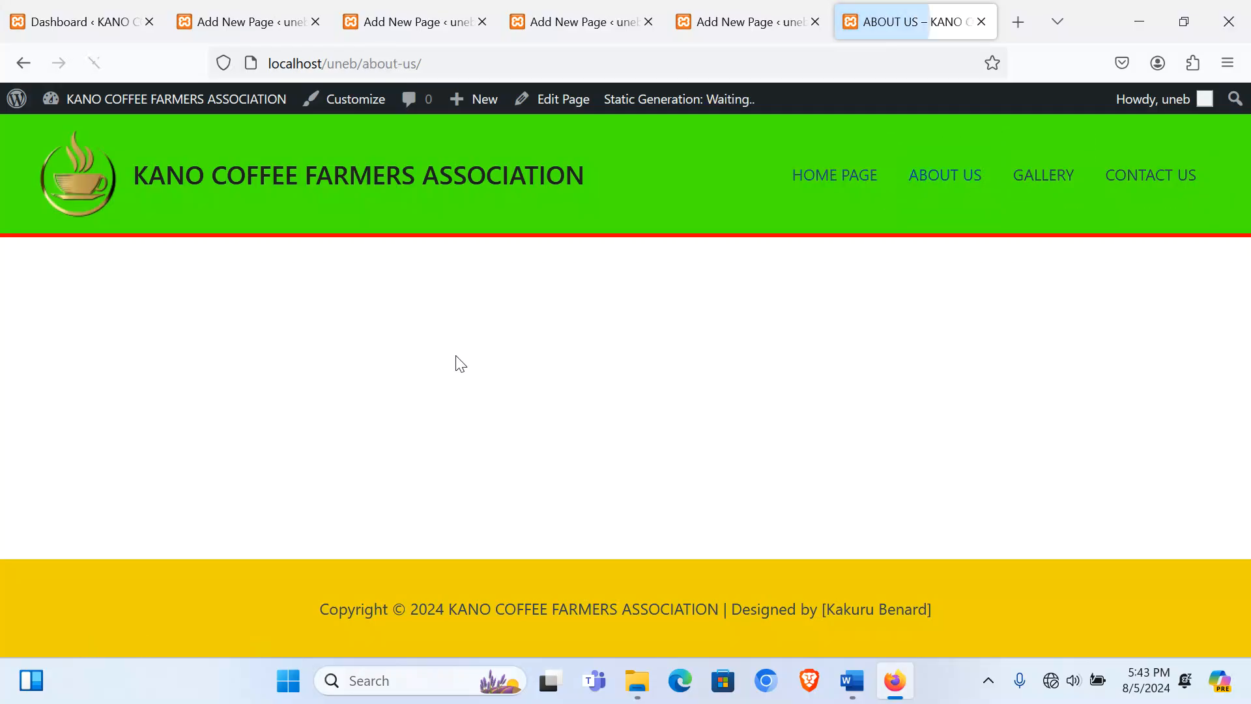
{"action": "left_click", "coordinate": [371, 22]}
{"action": "left_click", "coordinate": [210, 21]}
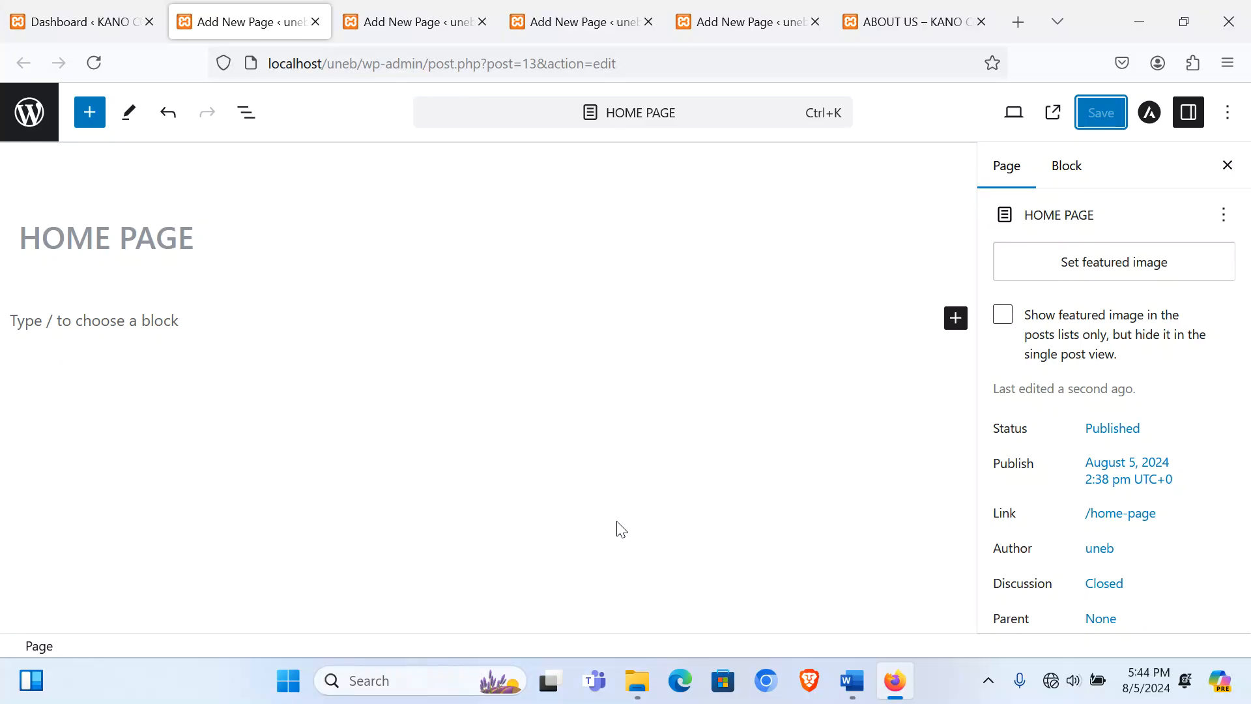
Step: Copy the Word heading 'Quality Coffee from the Heart of Uganda' and return to the WordPress editor
{"action": "left_click", "coordinate": [850, 679]}
{"action": "scroll", "coordinate": [511, 467], "scroll_direction": "down", "scroll_amount": 5}
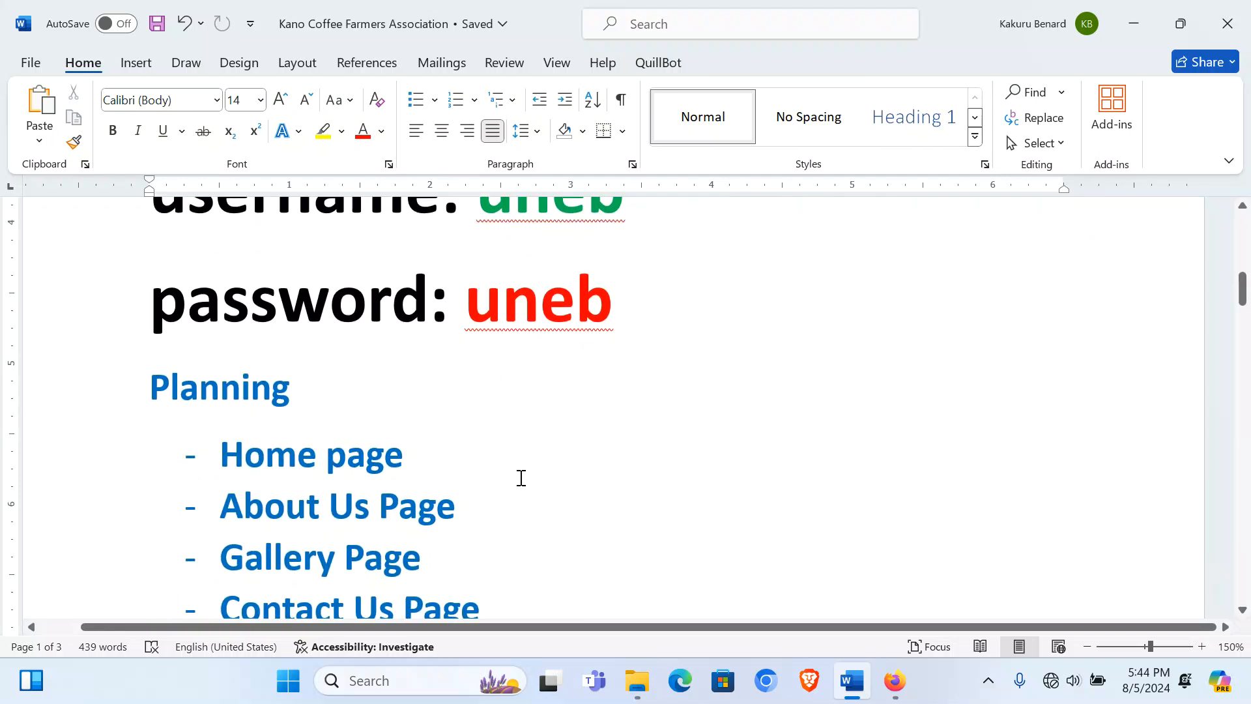
{"action": "scroll", "coordinate": [521, 477], "scroll_direction": "down", "scroll_amount": 10}
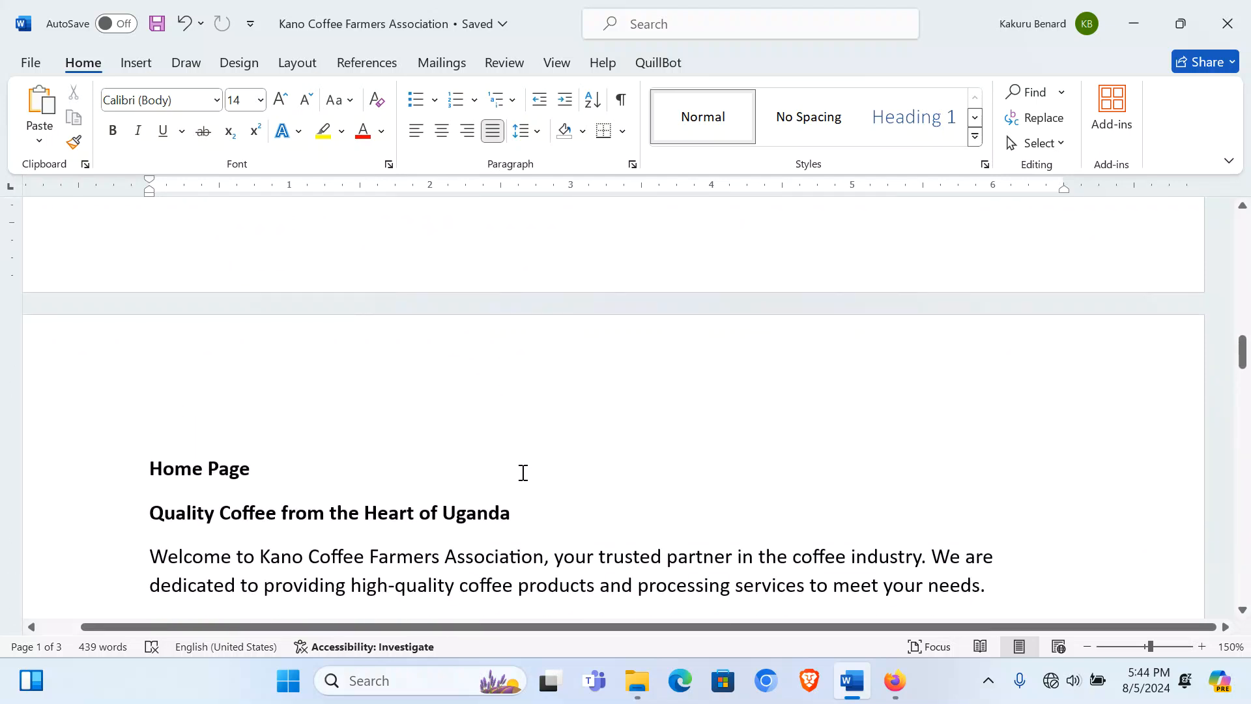
{"action": "scroll", "coordinate": [520, 464], "scroll_direction": "down", "scroll_amount": 1}
{"action": "mouse_move", "coordinate": [510, 443]}
{"action": "left_mouse_down"}
{"action": "mouse_move", "coordinate": [154, 437]}
{"action": "mouse_move", "coordinate": [496, 447]}
{"action": "left_mouse_up"}
{"action": "key", "text": "shift+Left"}
{"action": "key", "text": "ctrl+c"}
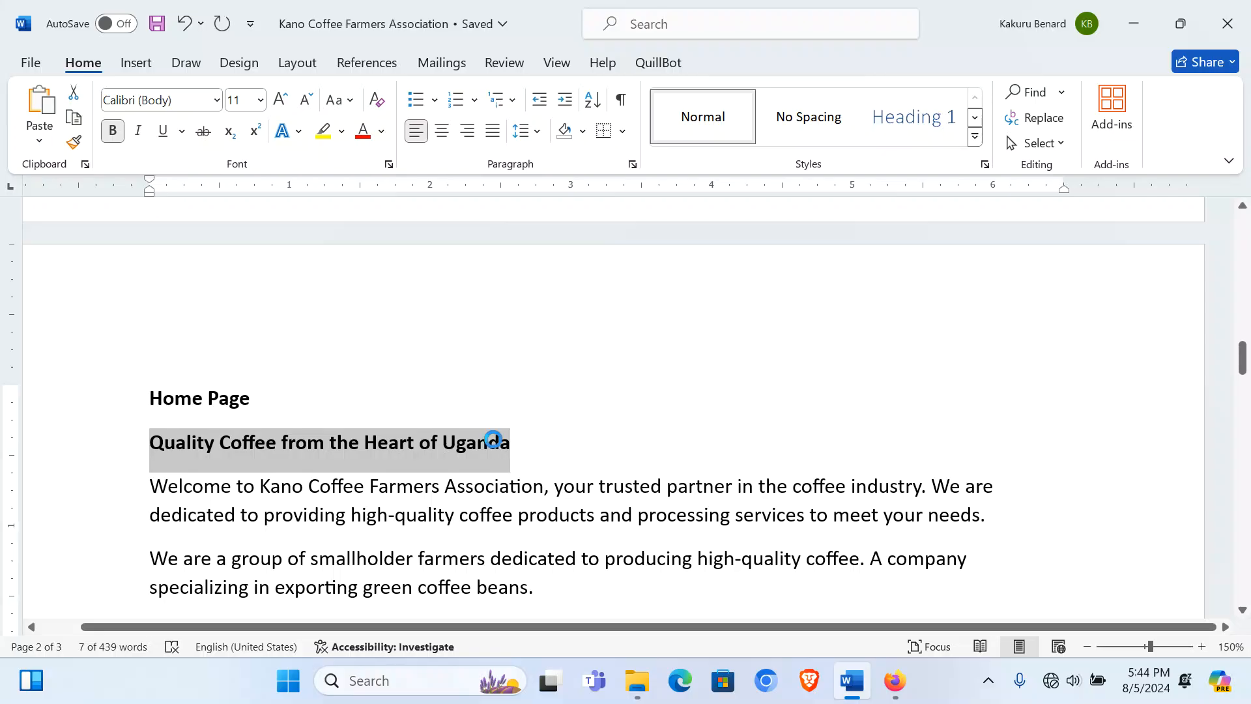
{"action": "left_click", "coordinate": [894, 680]}
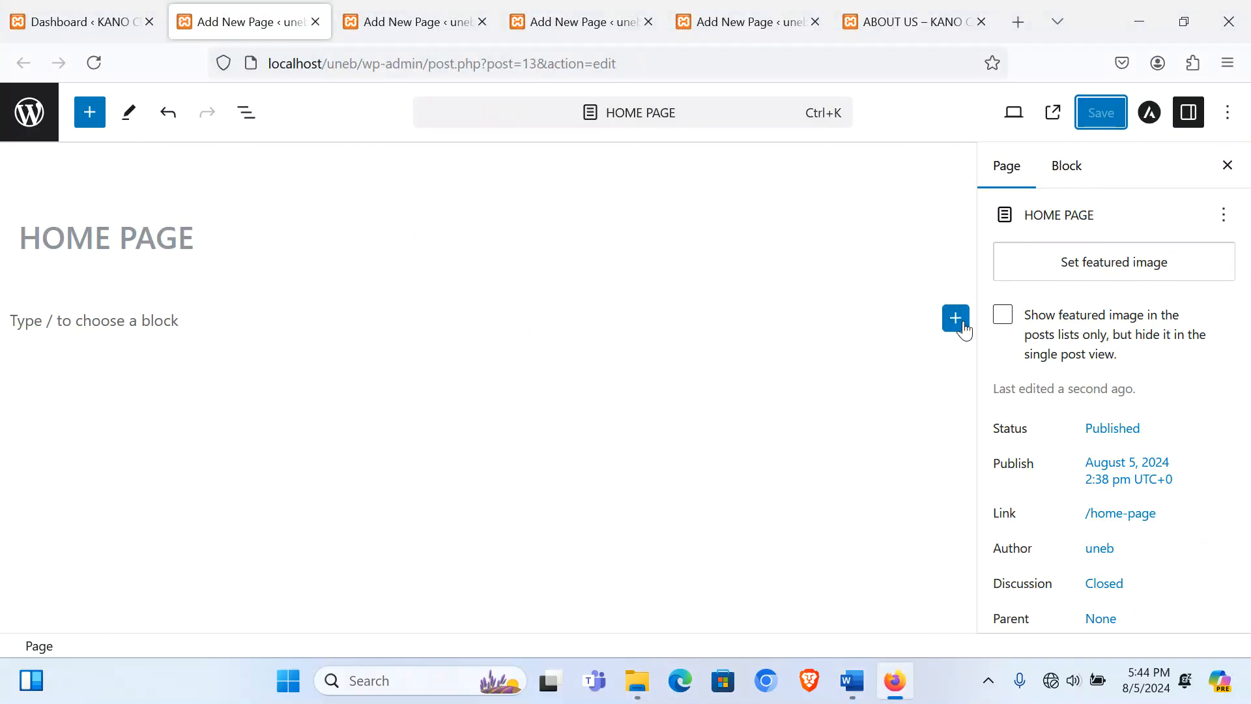
{"action": "left_click", "coordinate": [956, 320]}
Step: Insert a Cover block using the uploaded harvesting photo as its background
{"action": "left_click", "coordinate": [676, 375]}
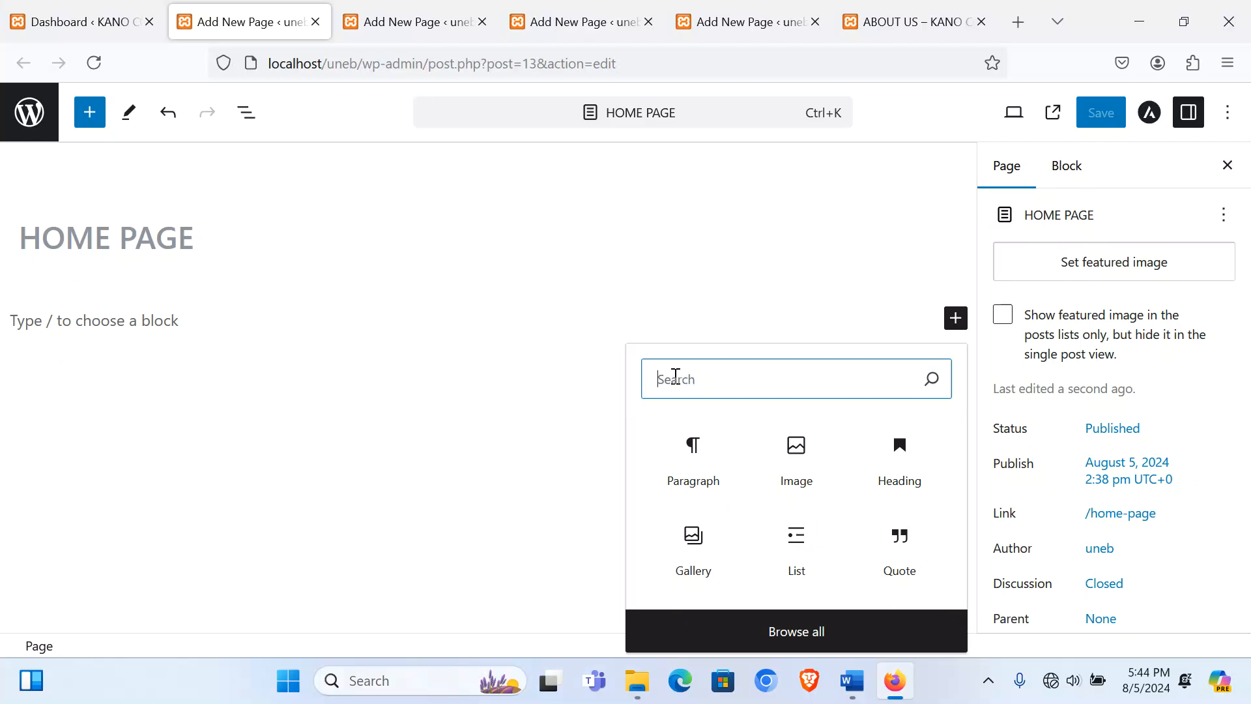
{"action": "type", "text": "cover"}
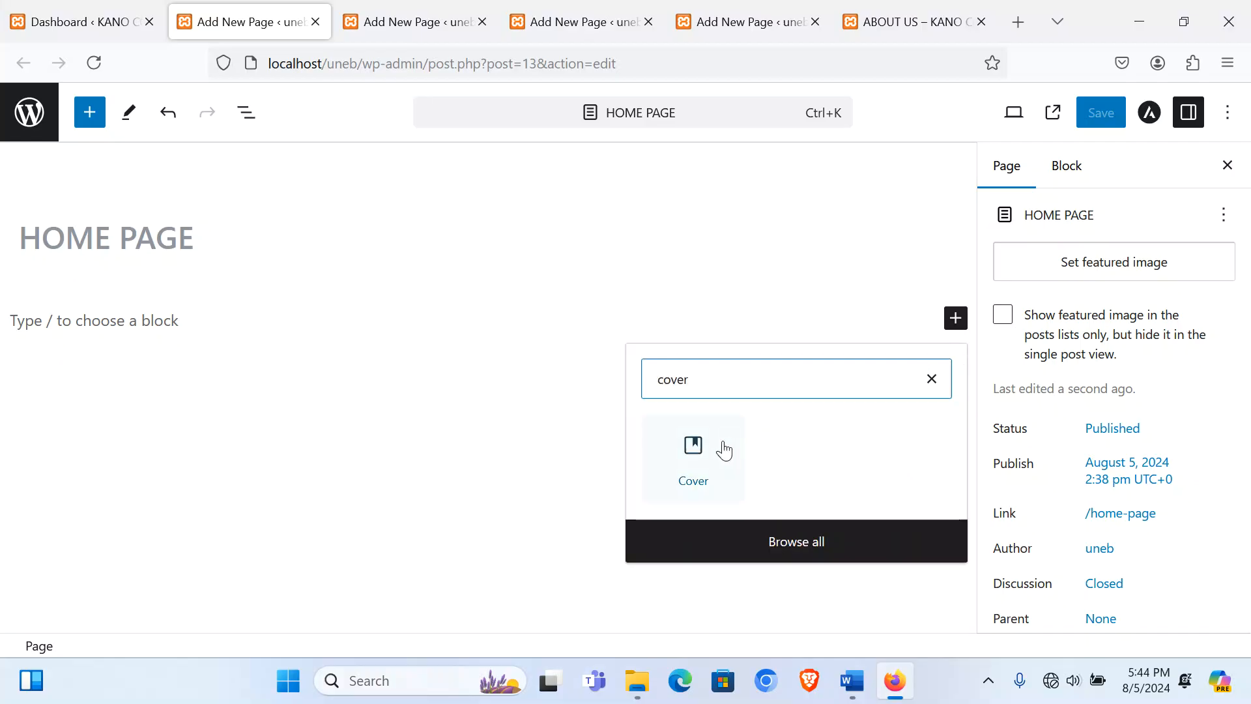
{"action": "left_click", "coordinate": [694, 459]}
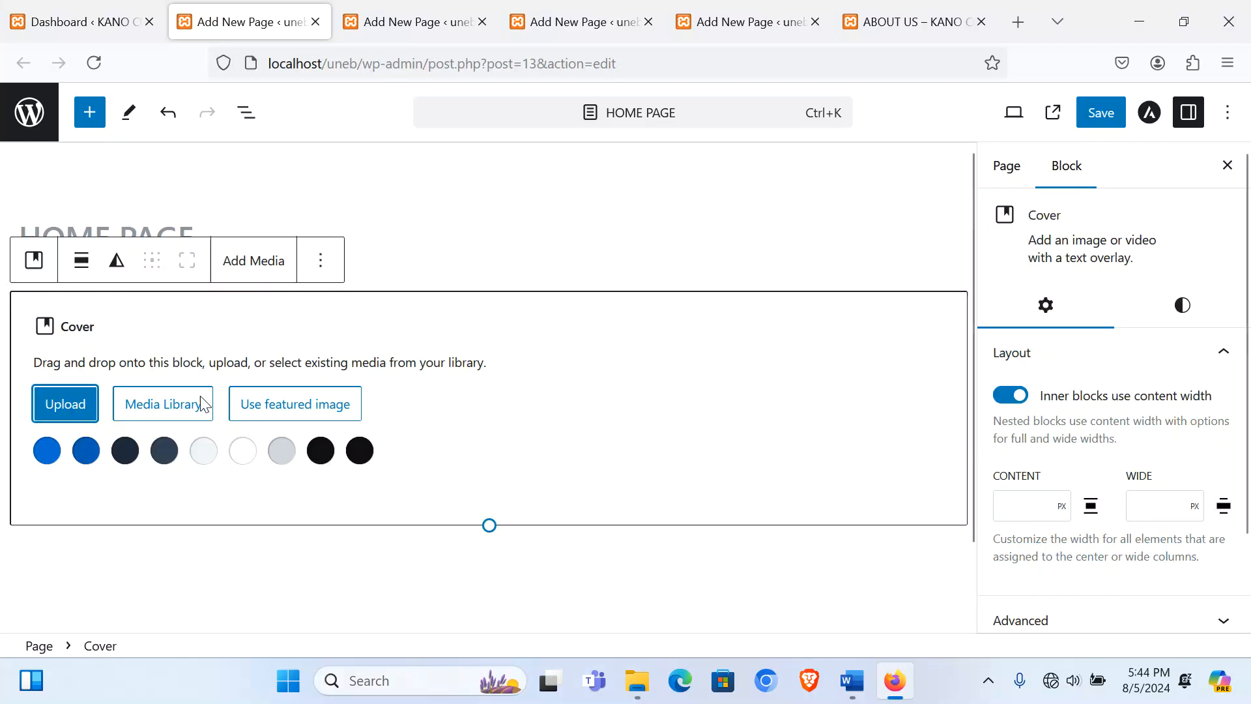
{"action": "left_click", "coordinate": [83, 404]}
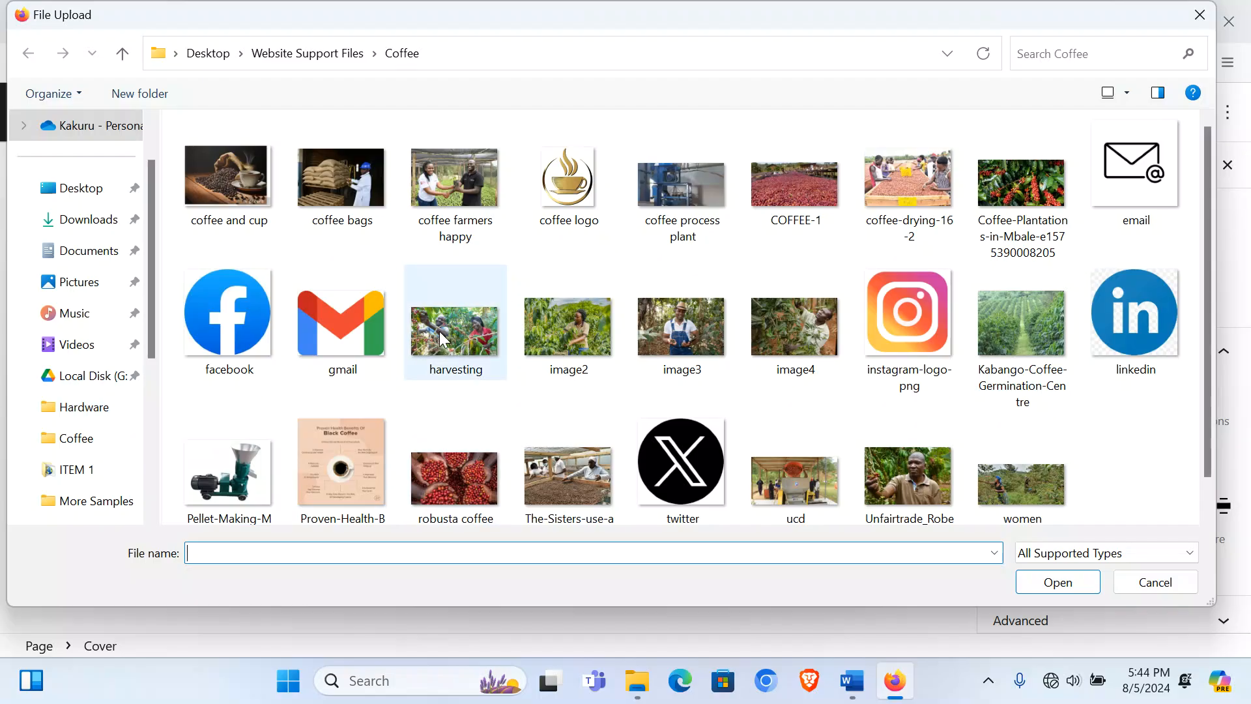
{"action": "double_click", "coordinate": [440, 335]}
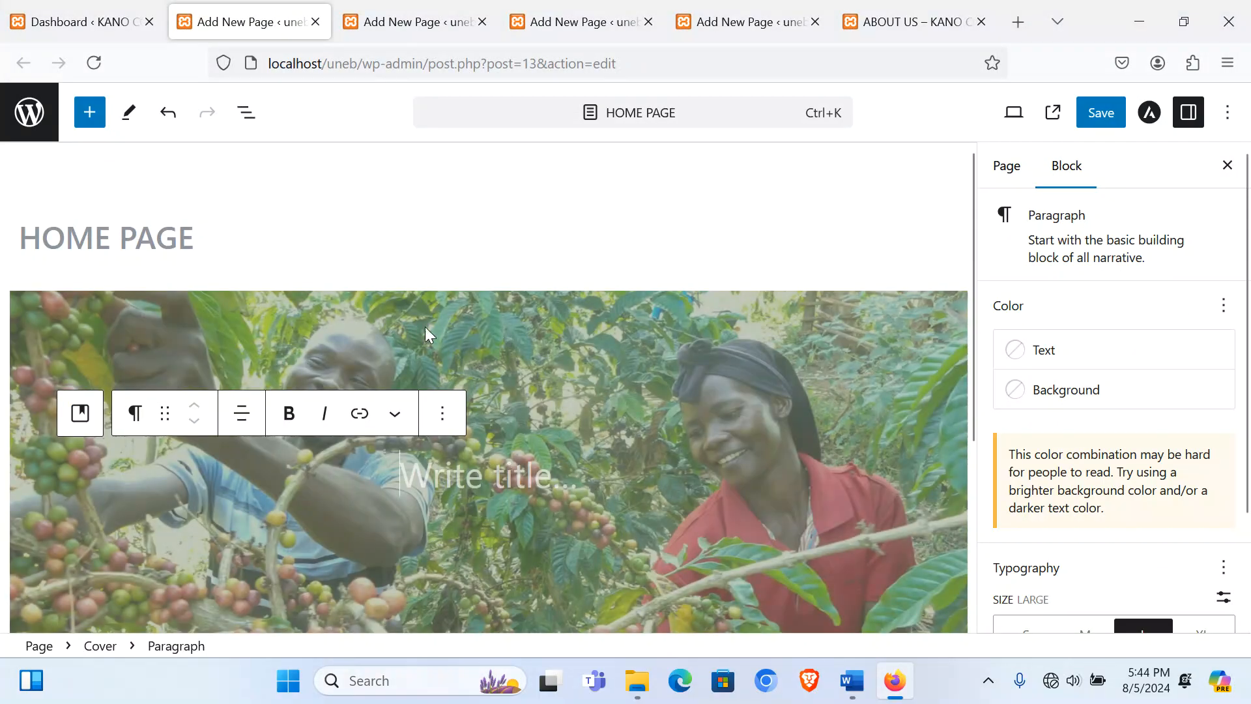
Step: Set the cover block's alignment to Wide width
{"action": "left_click", "coordinate": [406, 323]}
{"action": "left_click", "coordinate": [81, 261]}
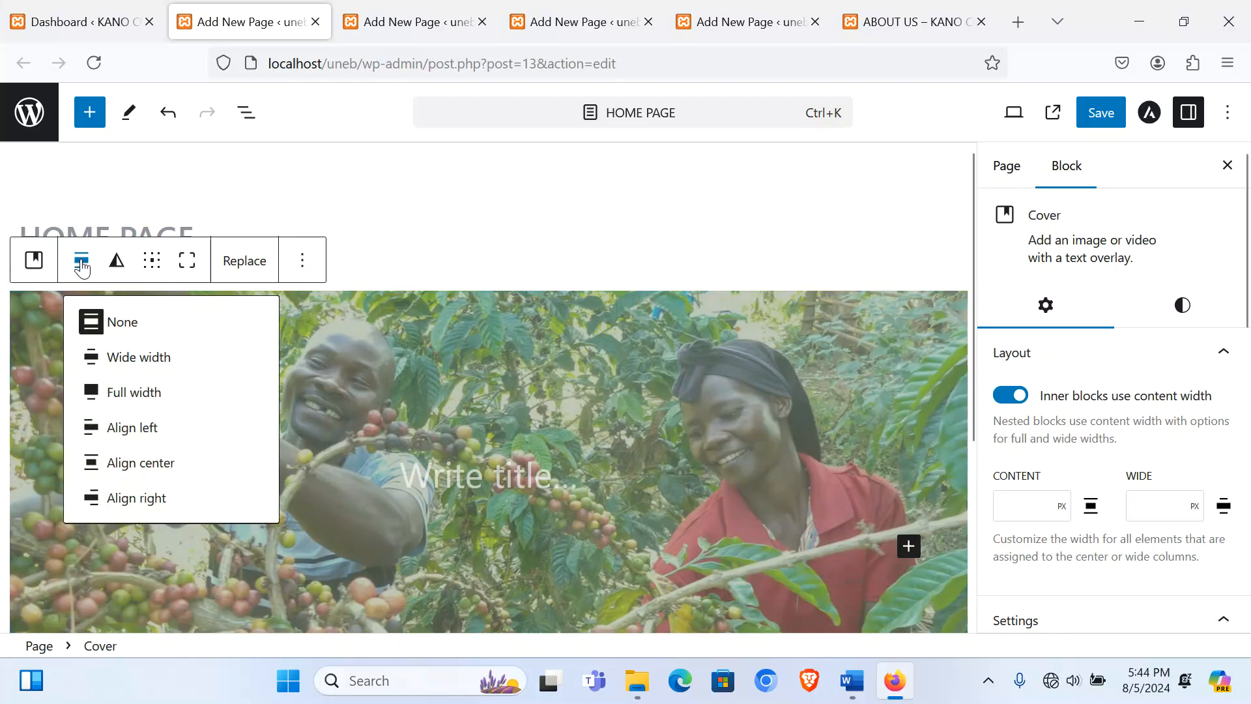
{"action": "left_click", "coordinate": [131, 359]}
{"action": "left_click", "coordinate": [495, 478]}
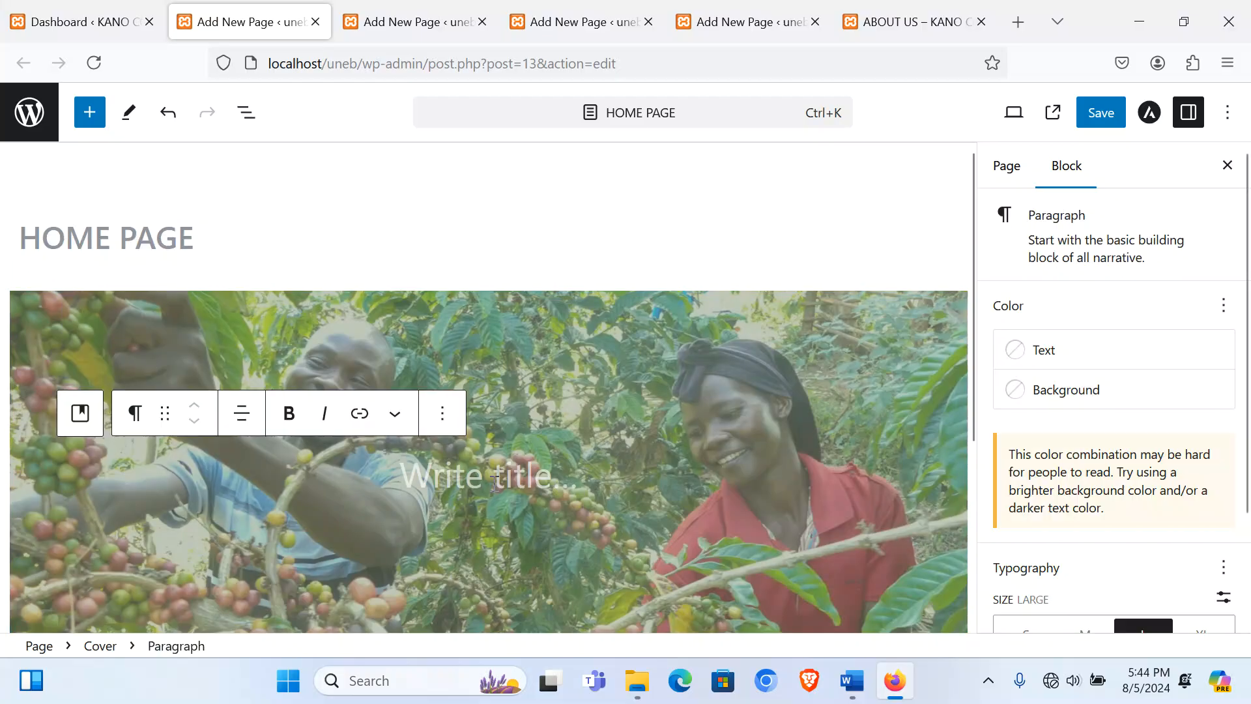
Step: Paste 'Quality Coffee from the Heart of Uganda' in as the cover's title text
{"action": "key", "text": "ctrl+v"}
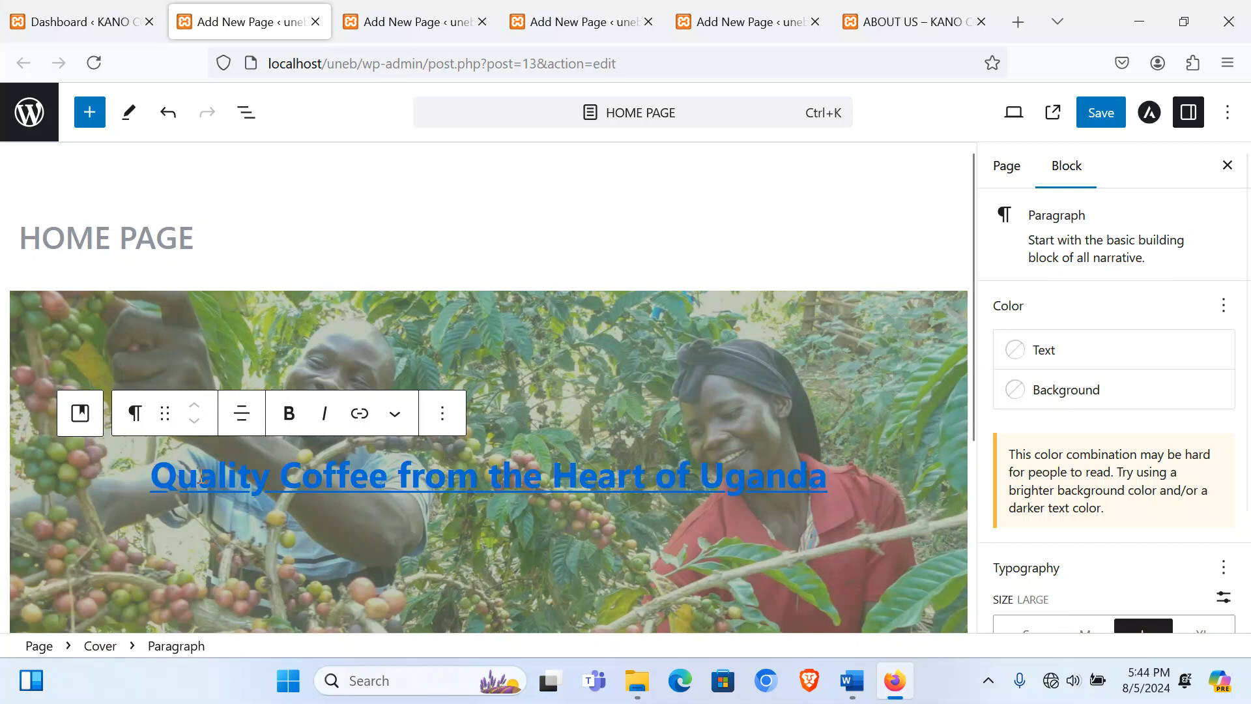
{"action": "left_click", "coordinate": [170, 475]}
{"action": "triple_click", "coordinate": [171, 475]}
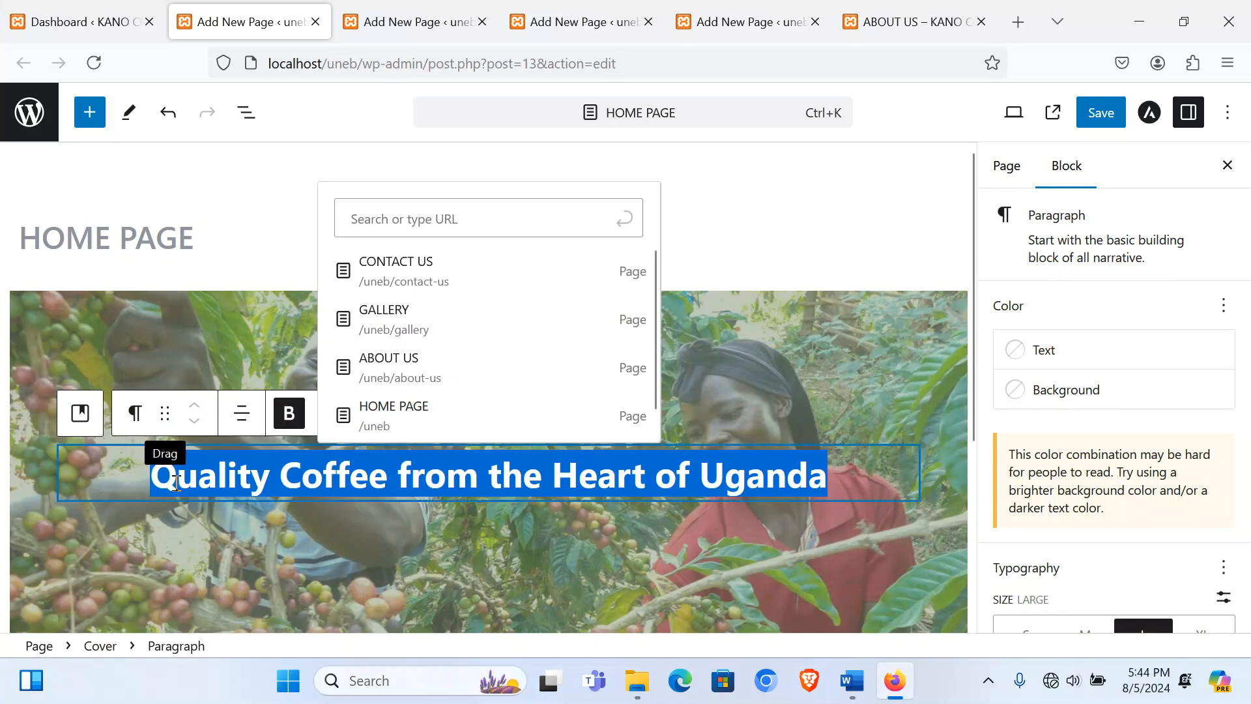
{"action": "left_click", "coordinate": [284, 423]}
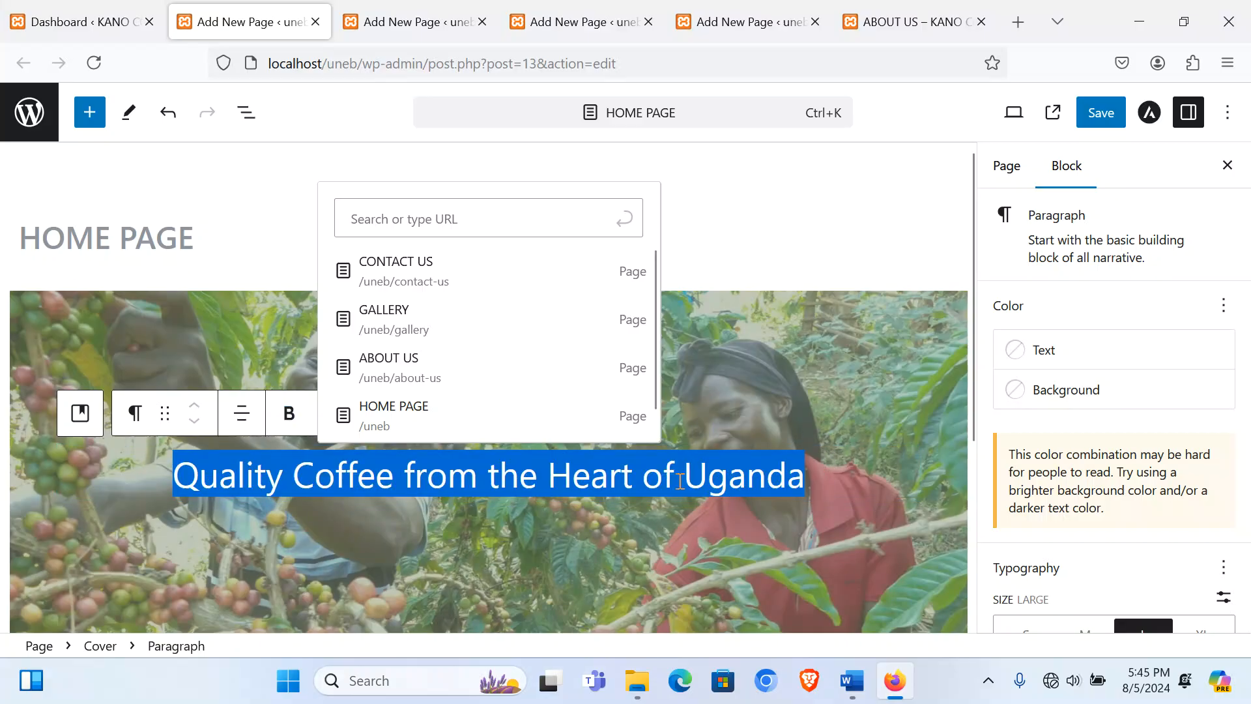
{"action": "left_click", "coordinate": [677, 365]}
{"action": "left_click", "coordinate": [591, 477]}
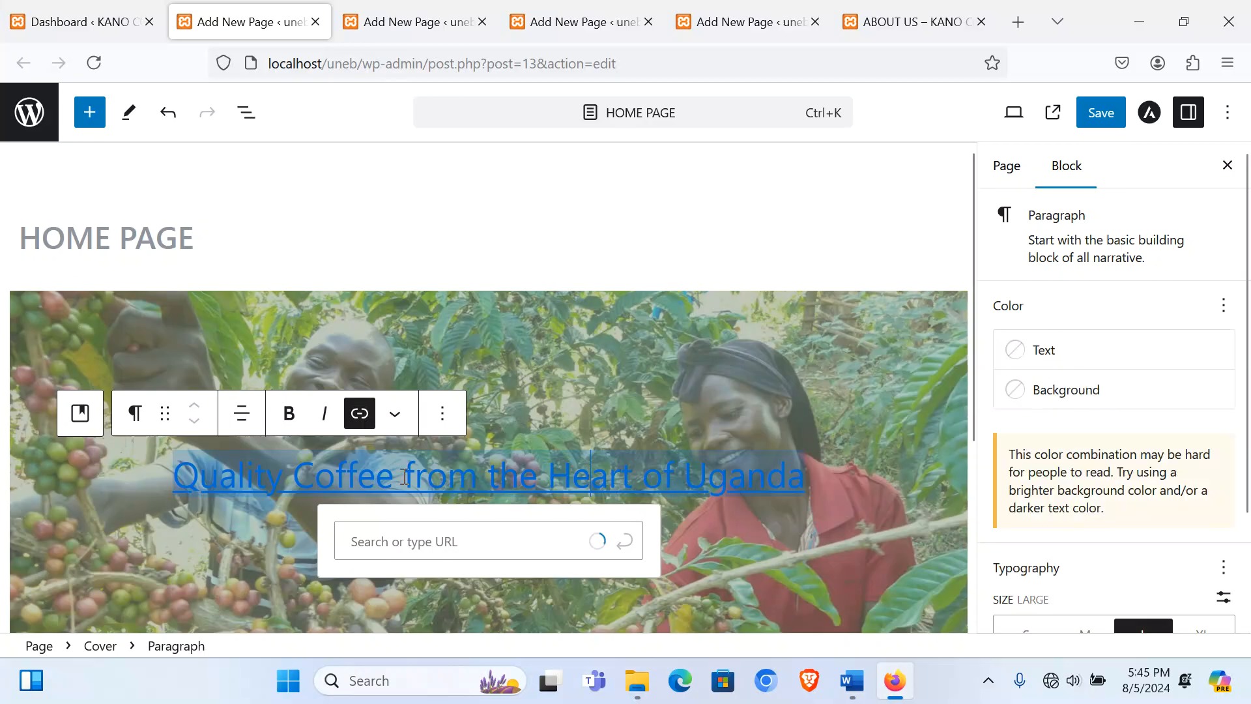
{"action": "left_click_drag", "start_coordinate": [173, 476], "coordinate": [833, 482]}
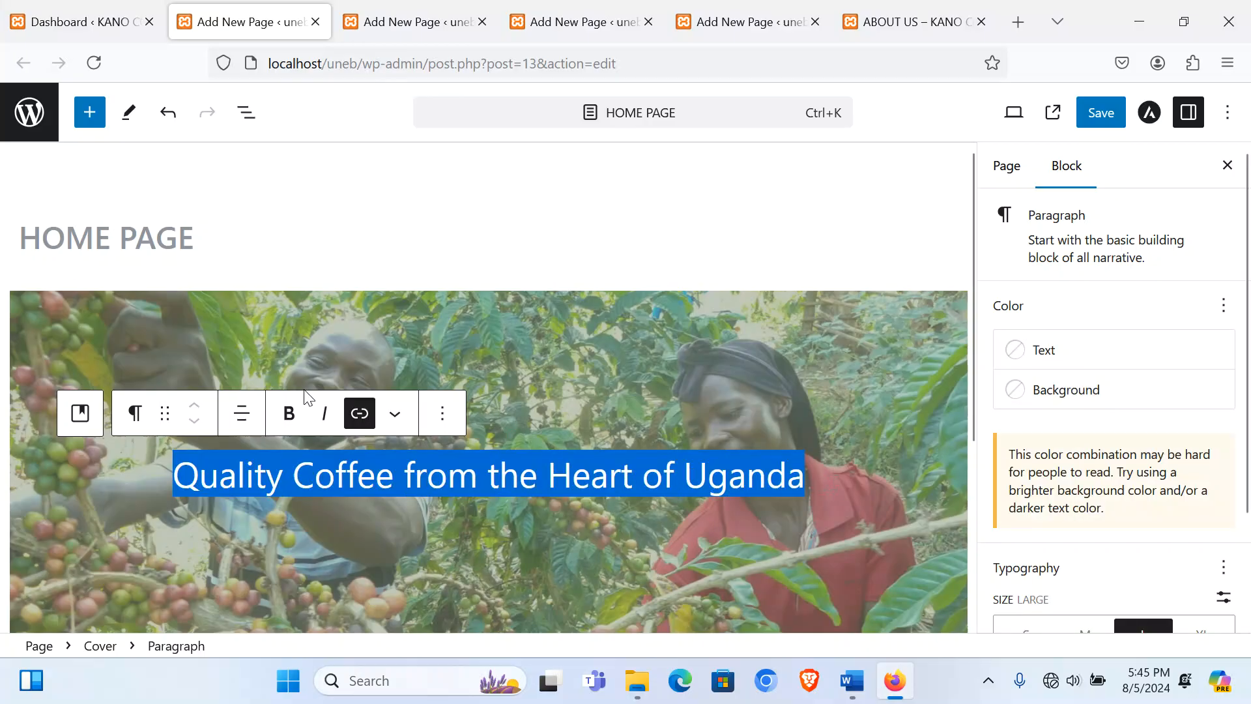
{"action": "left_click", "coordinate": [359, 413]}
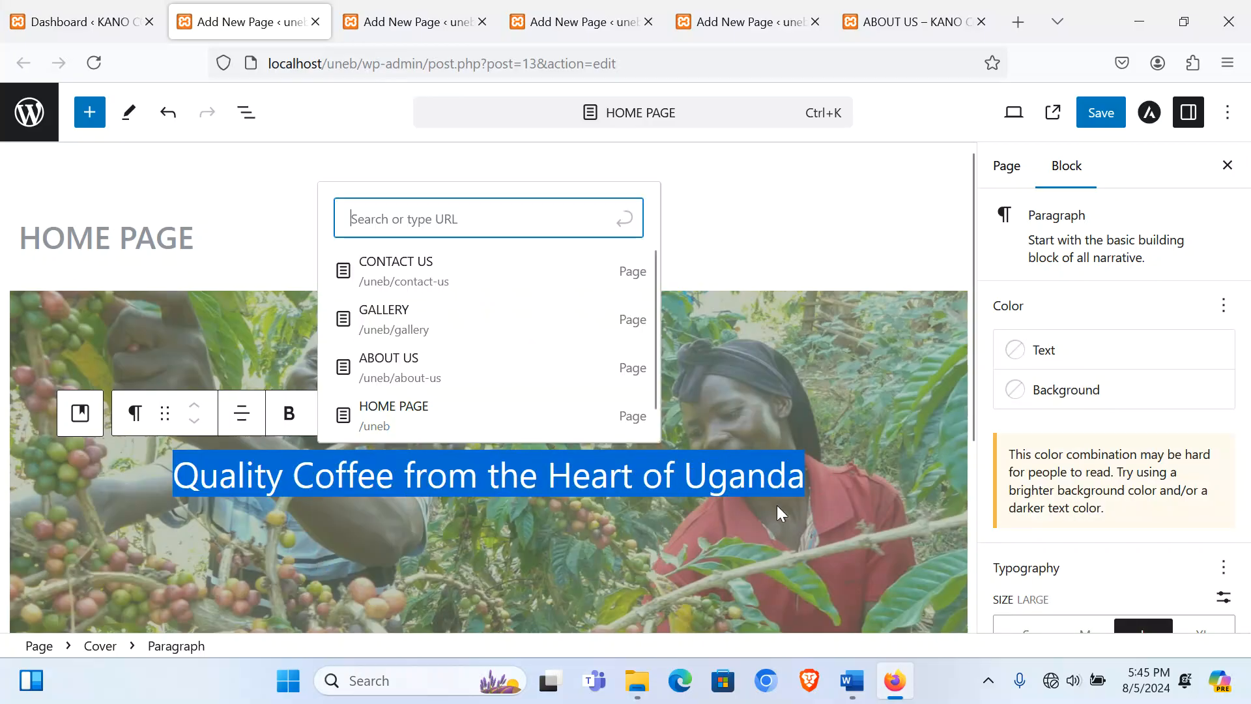
{"action": "left_click", "coordinate": [763, 488]}
{"action": "double_click", "coordinate": [575, 474]}
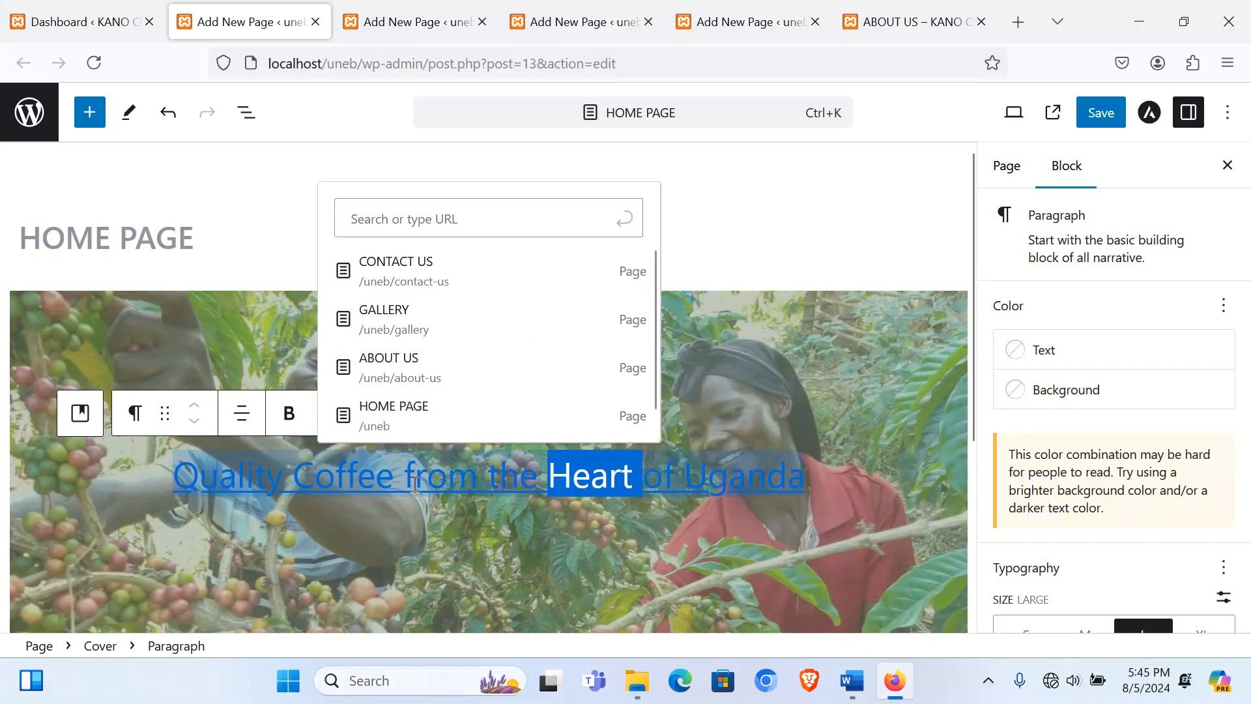
{"action": "triple_click", "coordinate": [415, 483]}
Step: Make the tagline bold, colour it vivid purple, and add an empty paragraph beneath it
{"action": "left_click", "coordinate": [249, 477]}
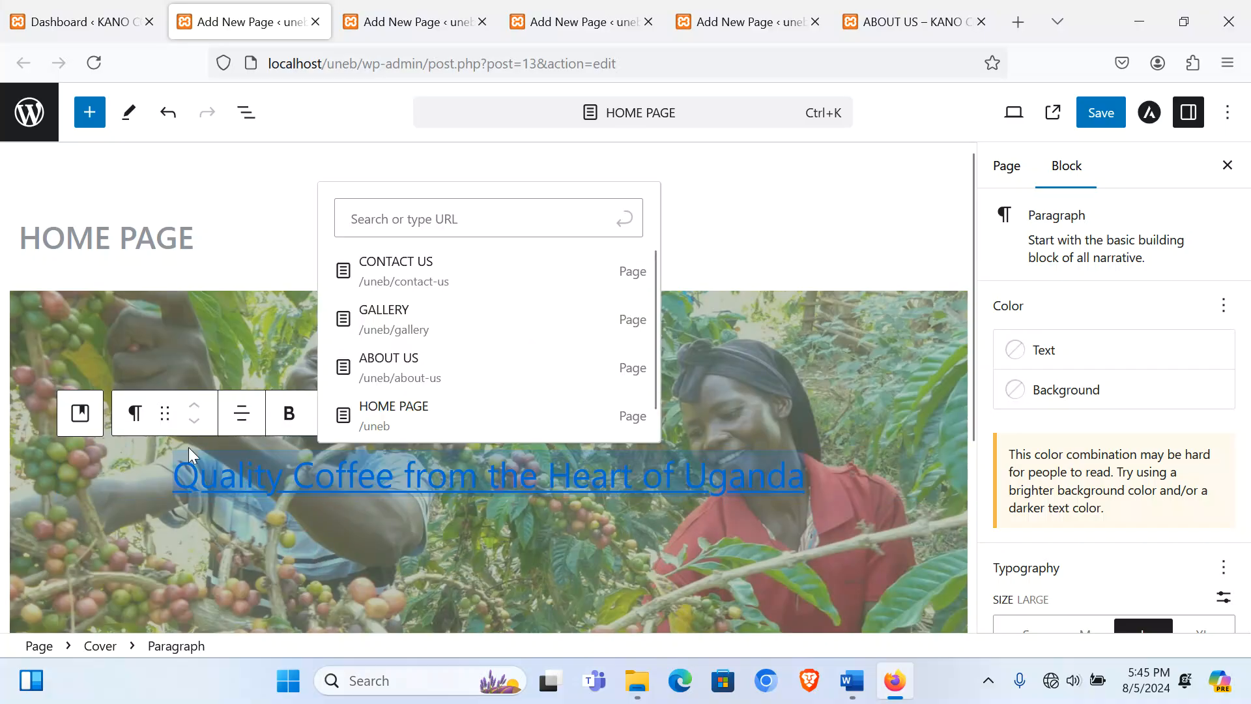
{"action": "left_click_drag", "start_coordinate": [186, 467], "coordinate": [806, 478]}
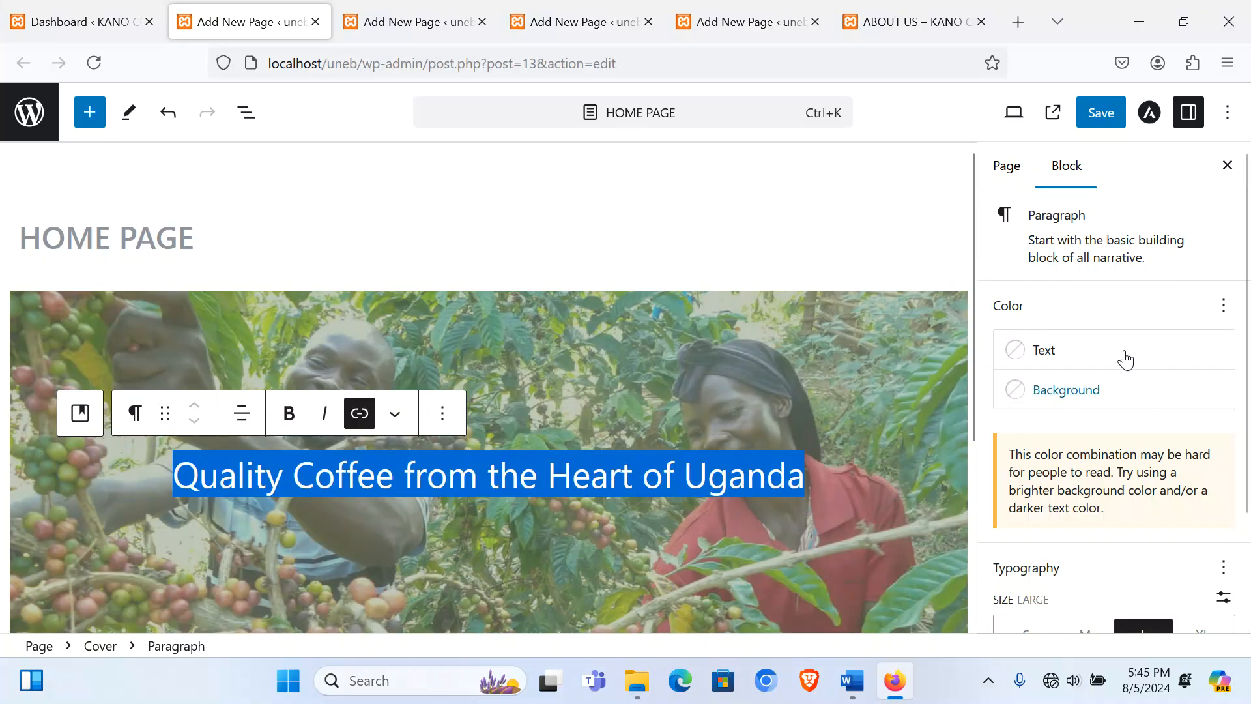
{"action": "left_click", "coordinate": [291, 417]}
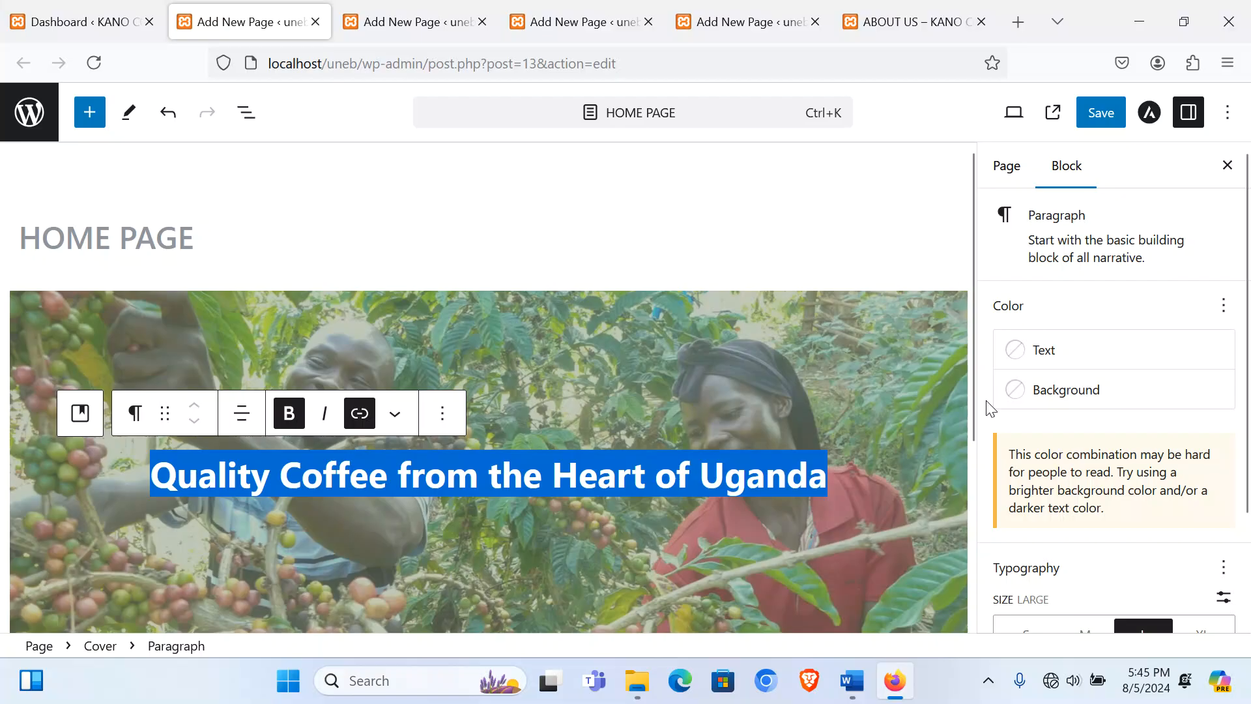
{"action": "left_click", "coordinate": [1051, 356]}
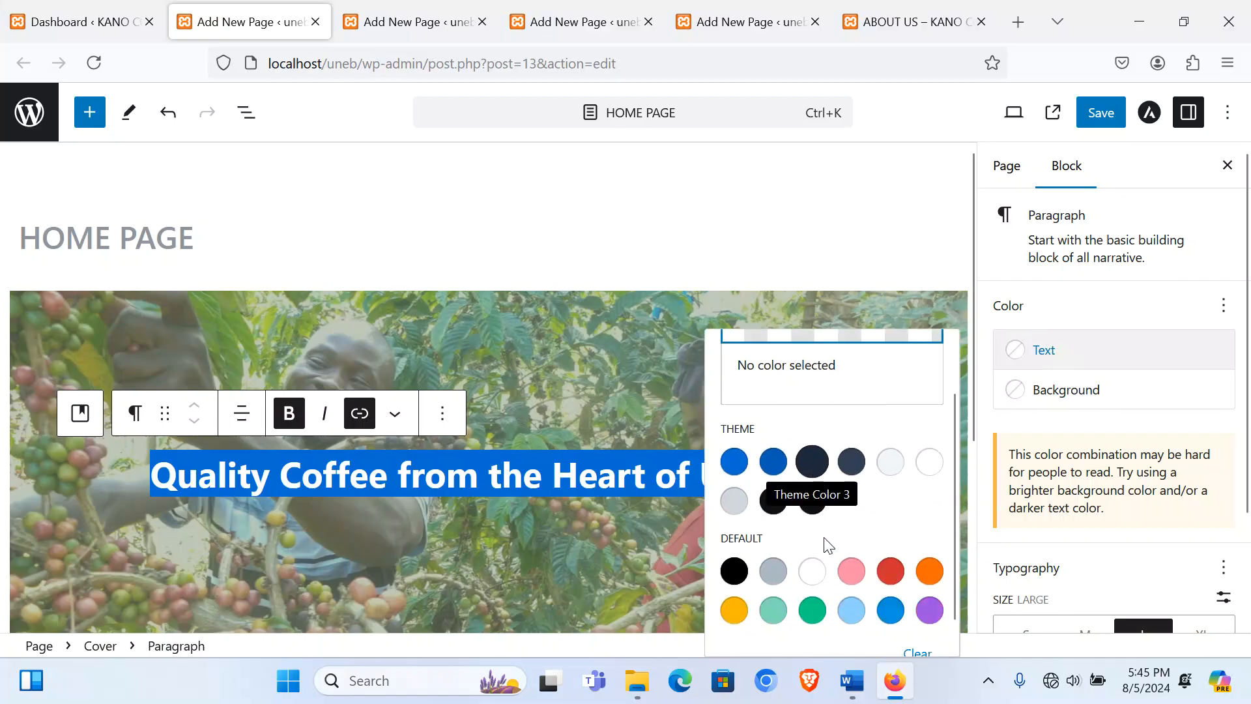
{"action": "scroll", "coordinate": [847, 554], "scroll_direction": "down", "scroll_amount": 1}
{"action": "left_click", "coordinate": [929, 580]}
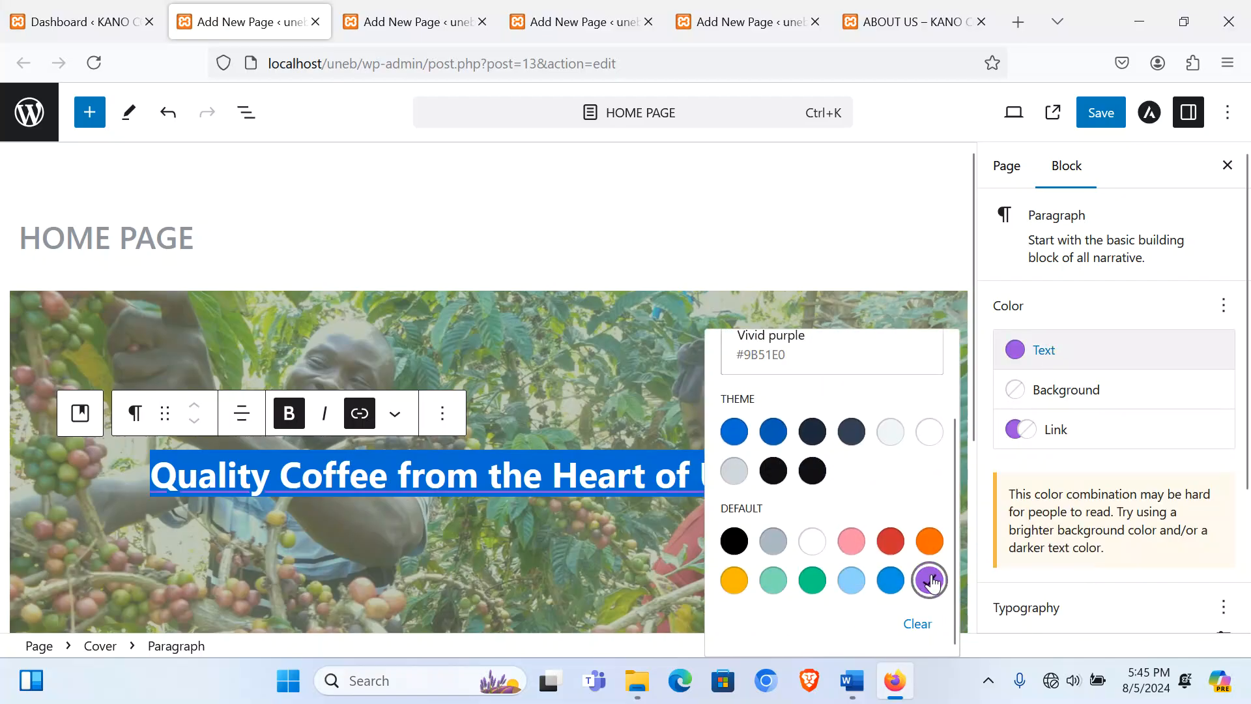
{"action": "left_click", "coordinate": [467, 542]}
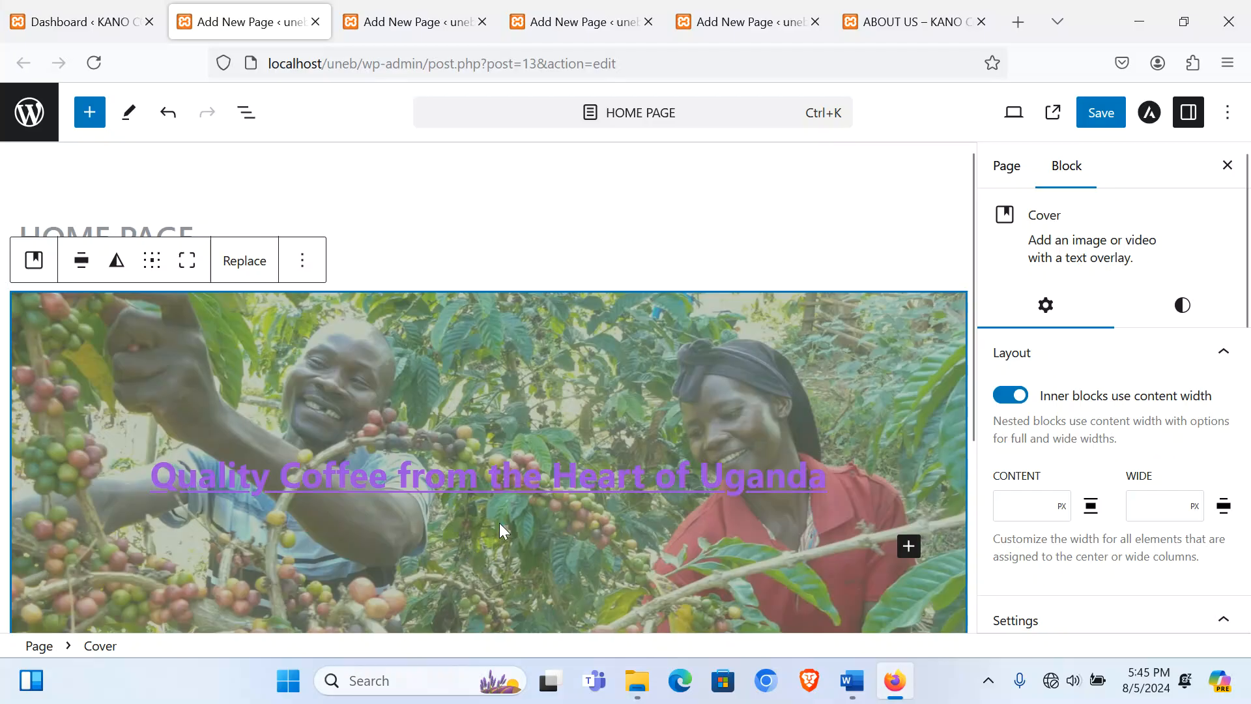
{"action": "scroll", "coordinate": [499, 522], "scroll_direction": "down", "scroll_amount": 2}
{"action": "left_click", "coordinate": [908, 447]}
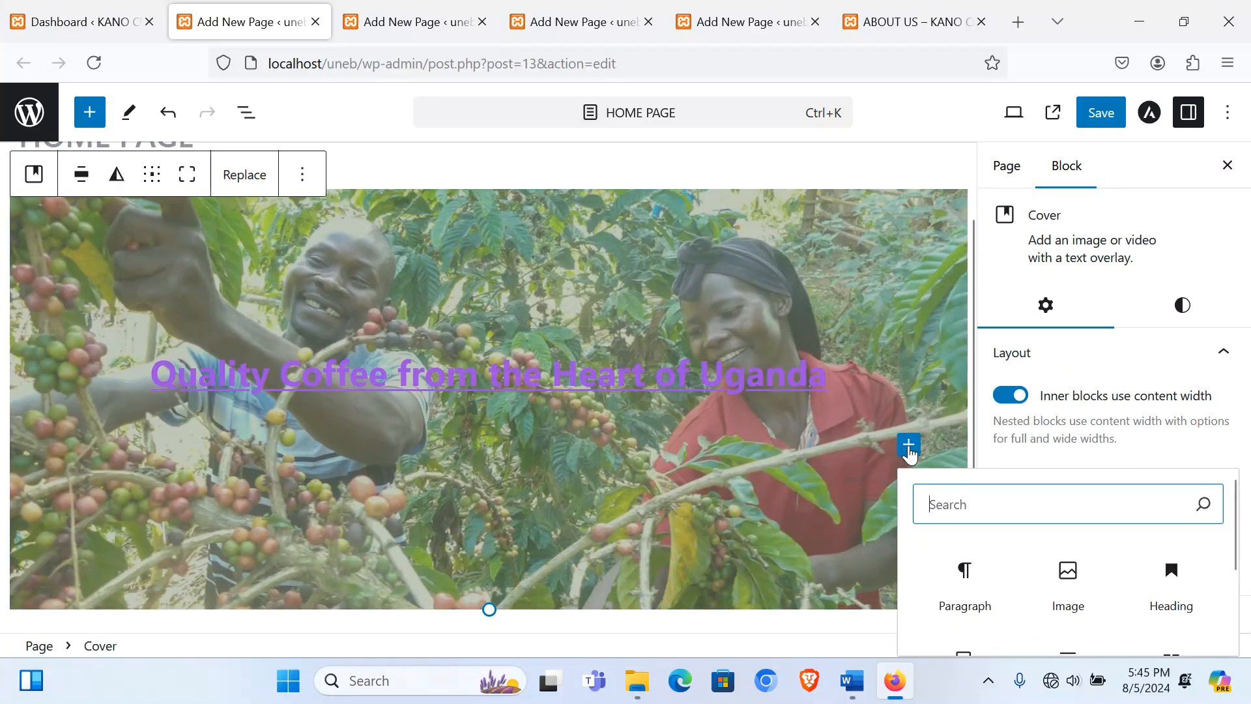
{"action": "left_click", "coordinate": [973, 573]}
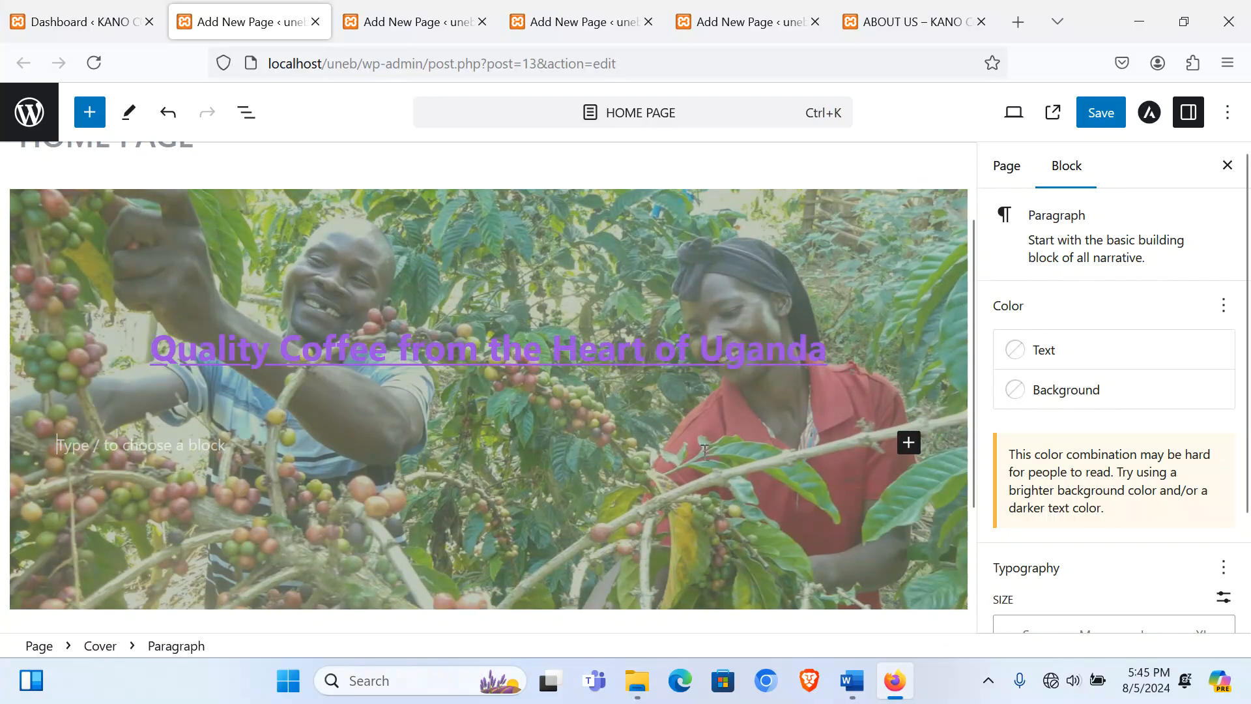
Step: Change the tagline's link and text colours to white
{"action": "left_click", "coordinate": [516, 345]}
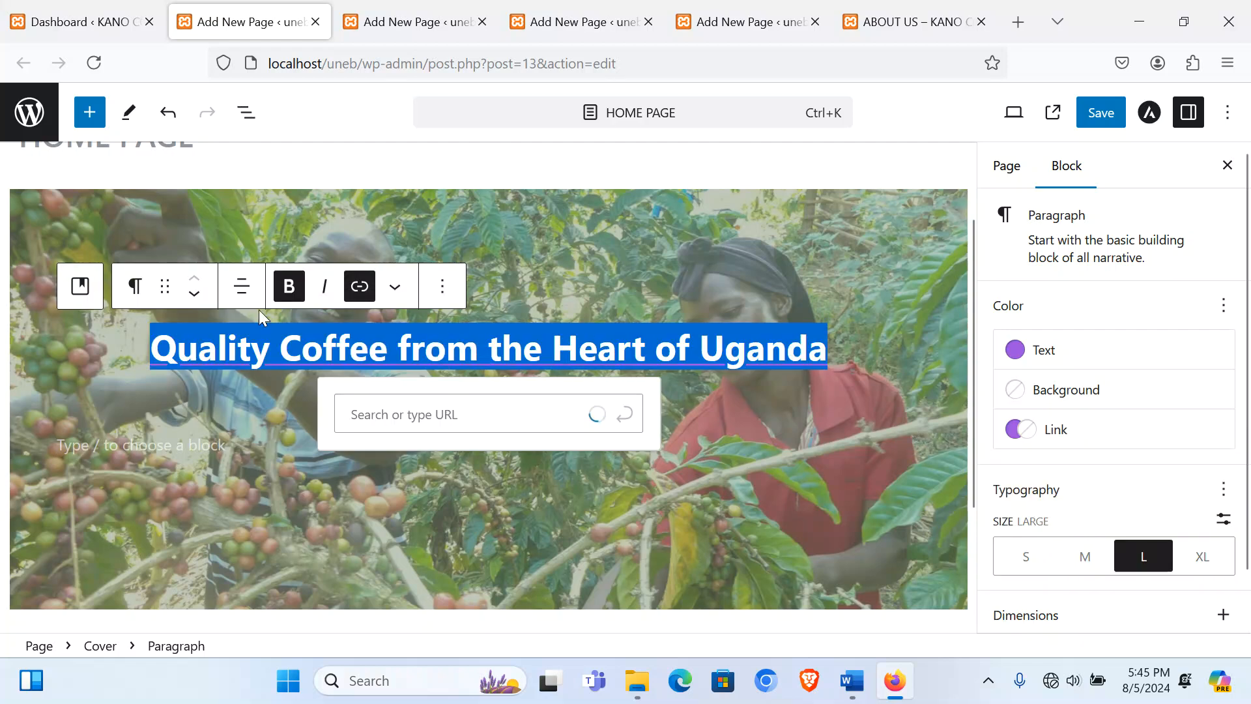
{"action": "left_click", "coordinate": [1050, 440]}
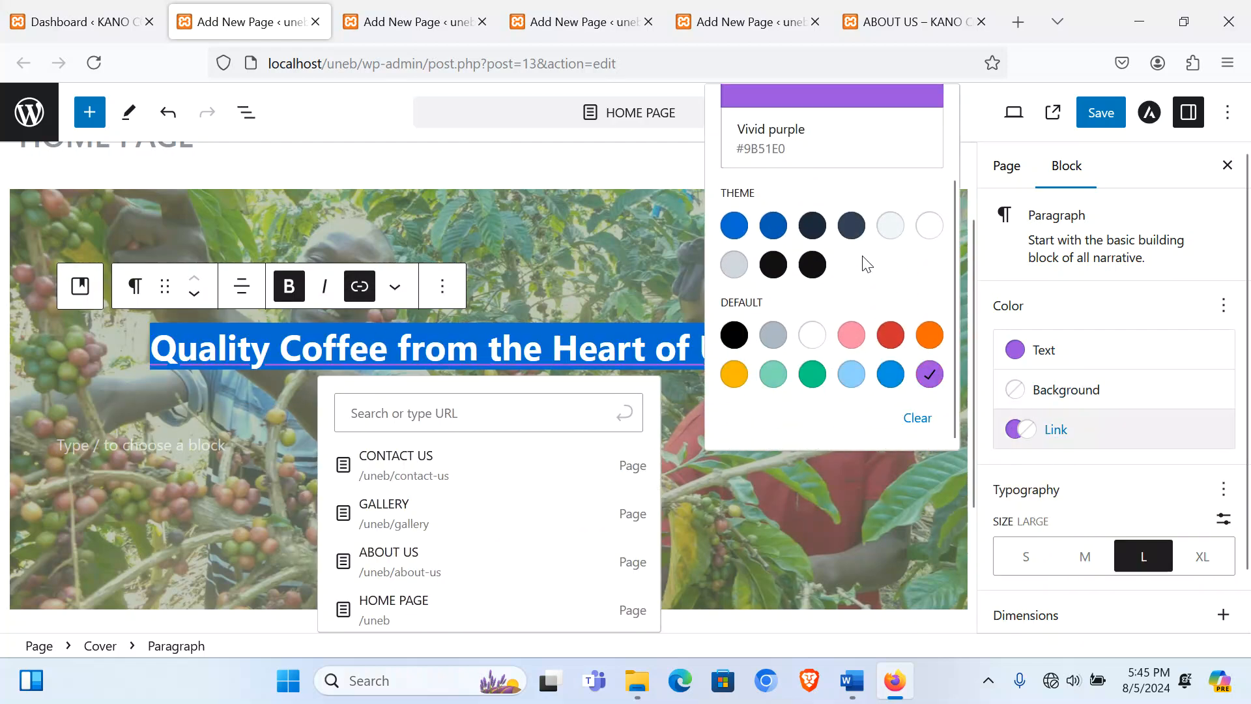
{"action": "left_click", "coordinate": [929, 225]}
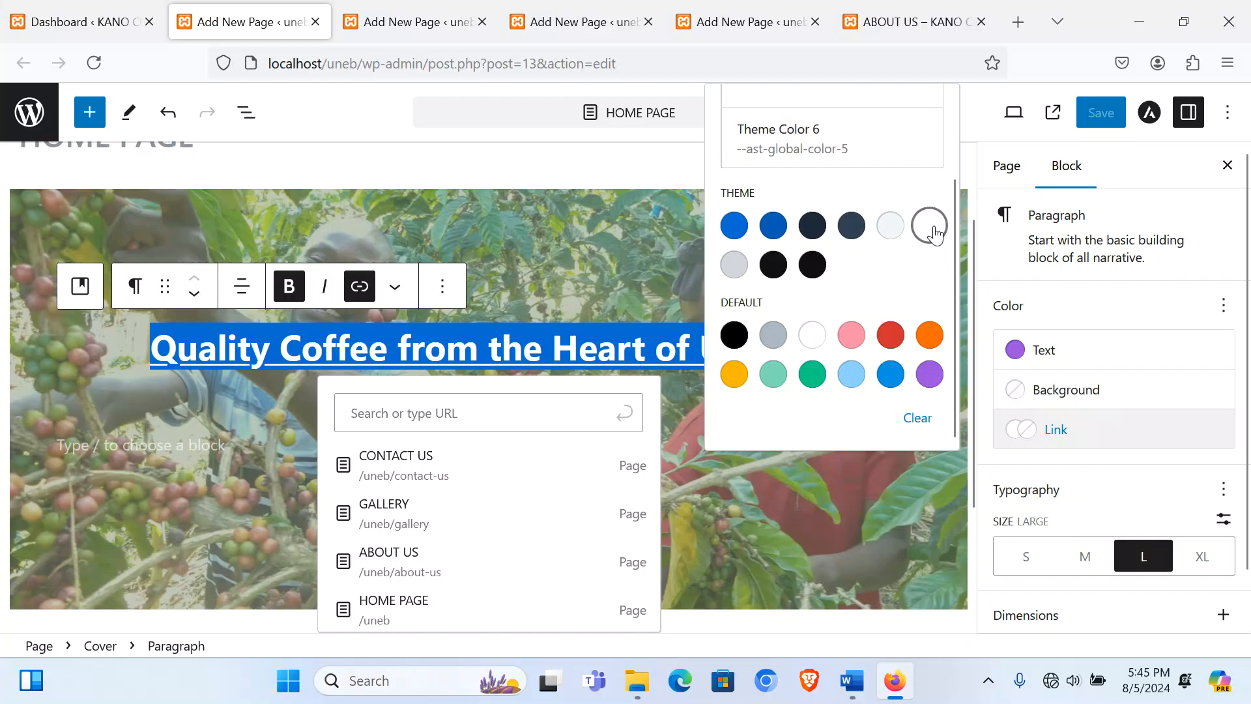
{"action": "left_click", "coordinate": [1064, 344]}
{"action": "scroll", "coordinate": [876, 456], "scroll_direction": "down", "scroll_amount": 3}
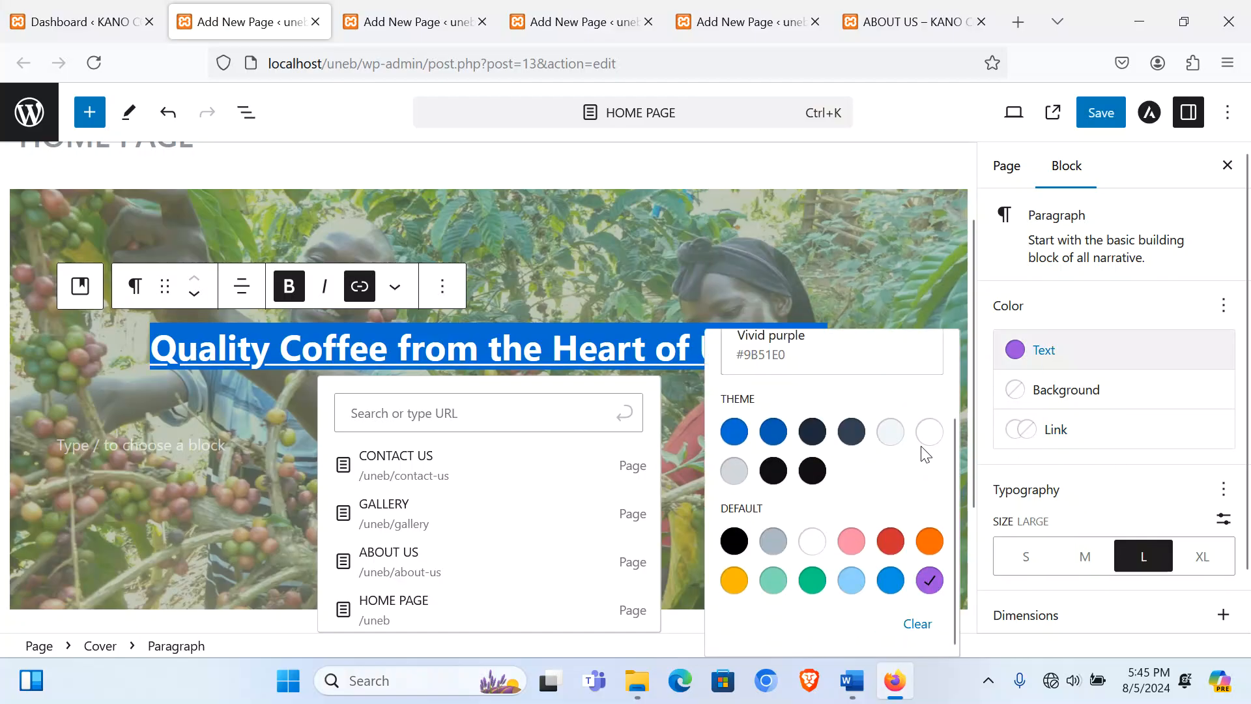
{"action": "left_click", "coordinate": [929, 431]}
{"action": "left_click", "coordinate": [635, 397]}
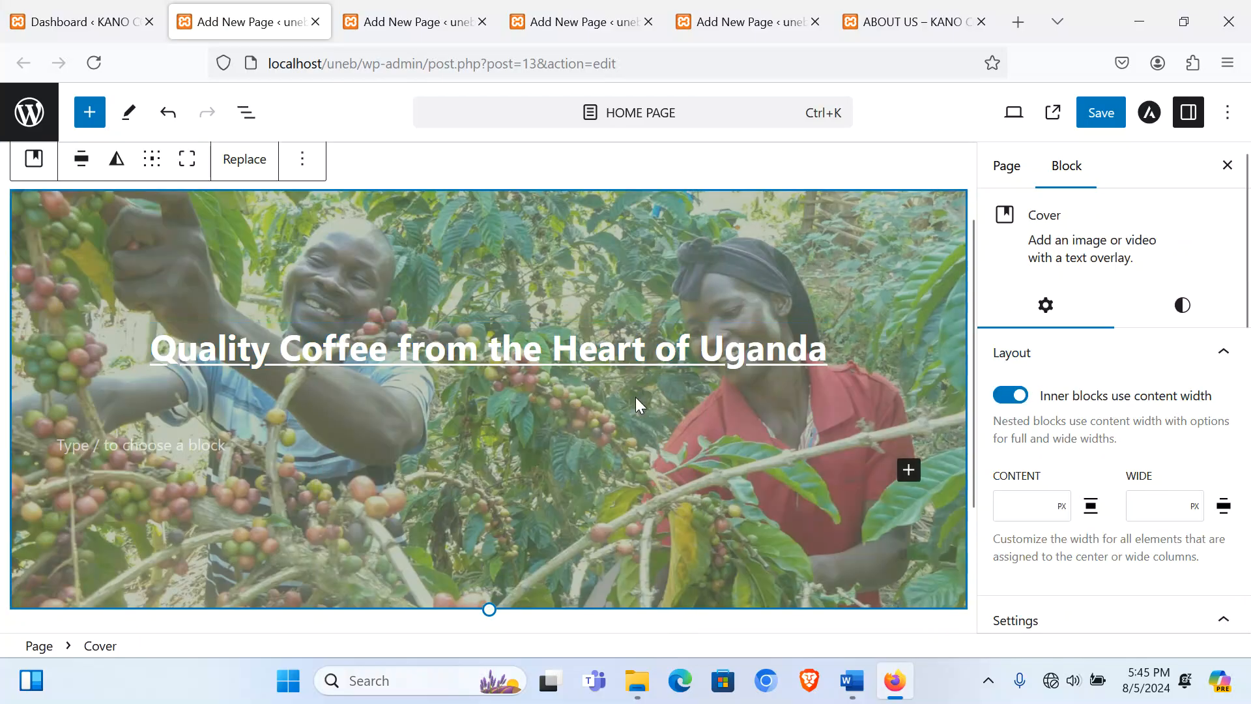
Step: Convert the tagline into an H1 heading
{"action": "left_click", "coordinate": [202, 444]}
{"action": "triple_click", "coordinate": [403, 349]}
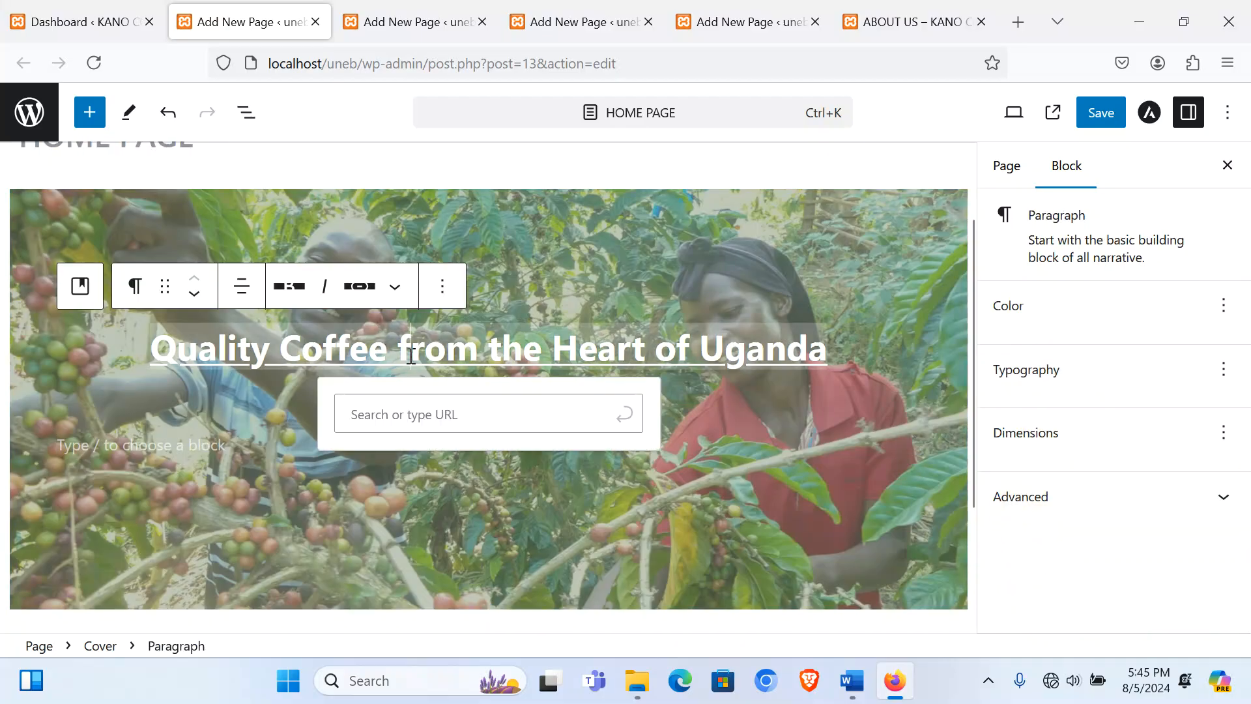
{"action": "left_click", "coordinate": [131, 286]}
{"action": "left_click", "coordinate": [176, 382]}
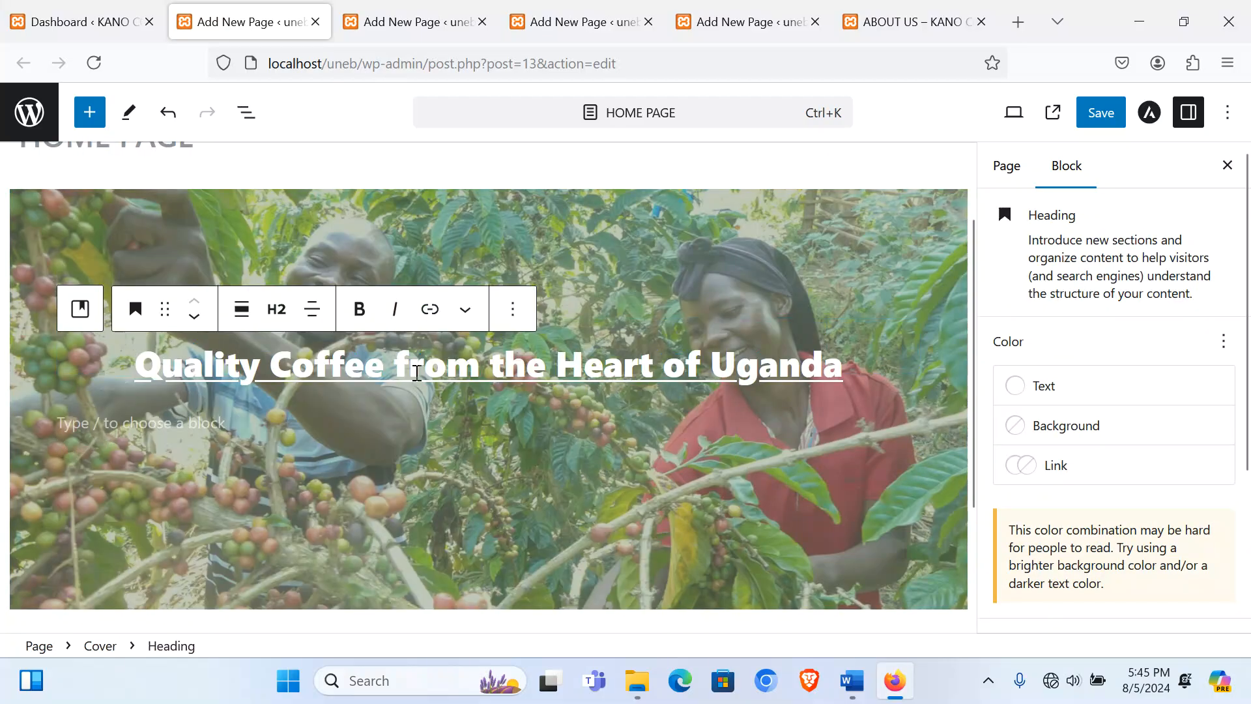
{"action": "triple_click", "coordinate": [417, 373]}
{"action": "left_click", "coordinate": [278, 318]}
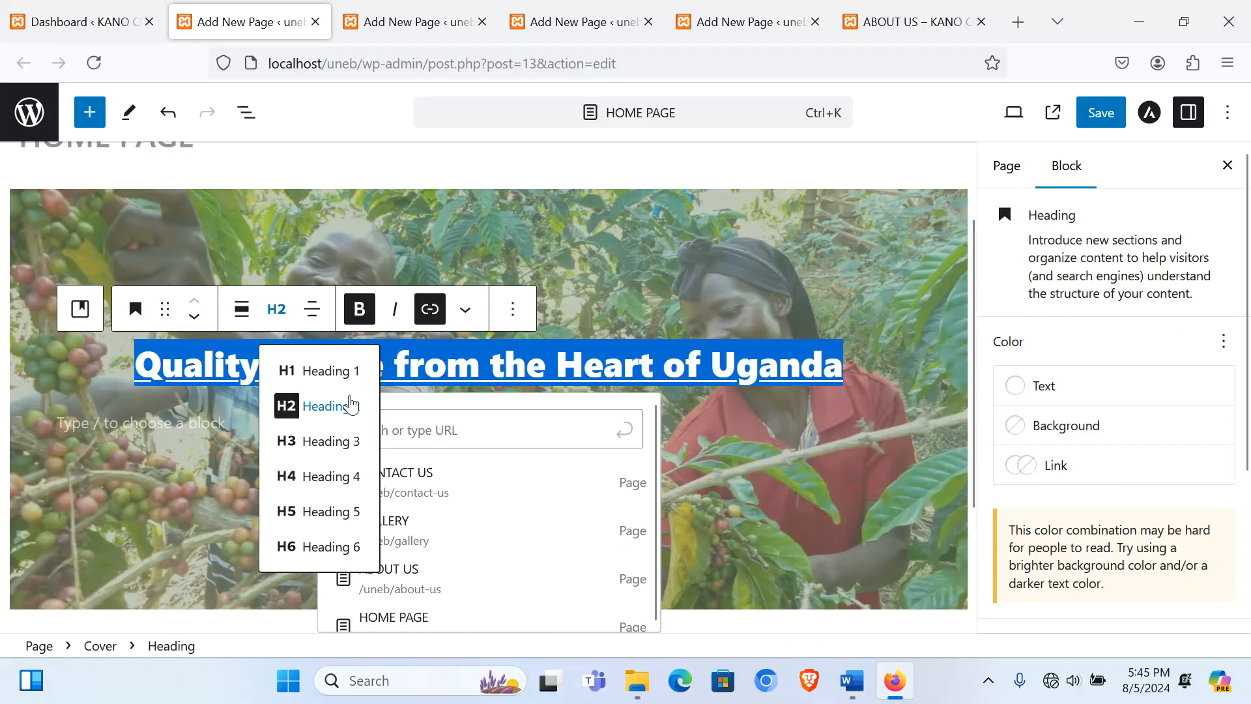
{"action": "left_click", "coordinate": [347, 376]}
{"action": "left_click", "coordinate": [268, 420]}
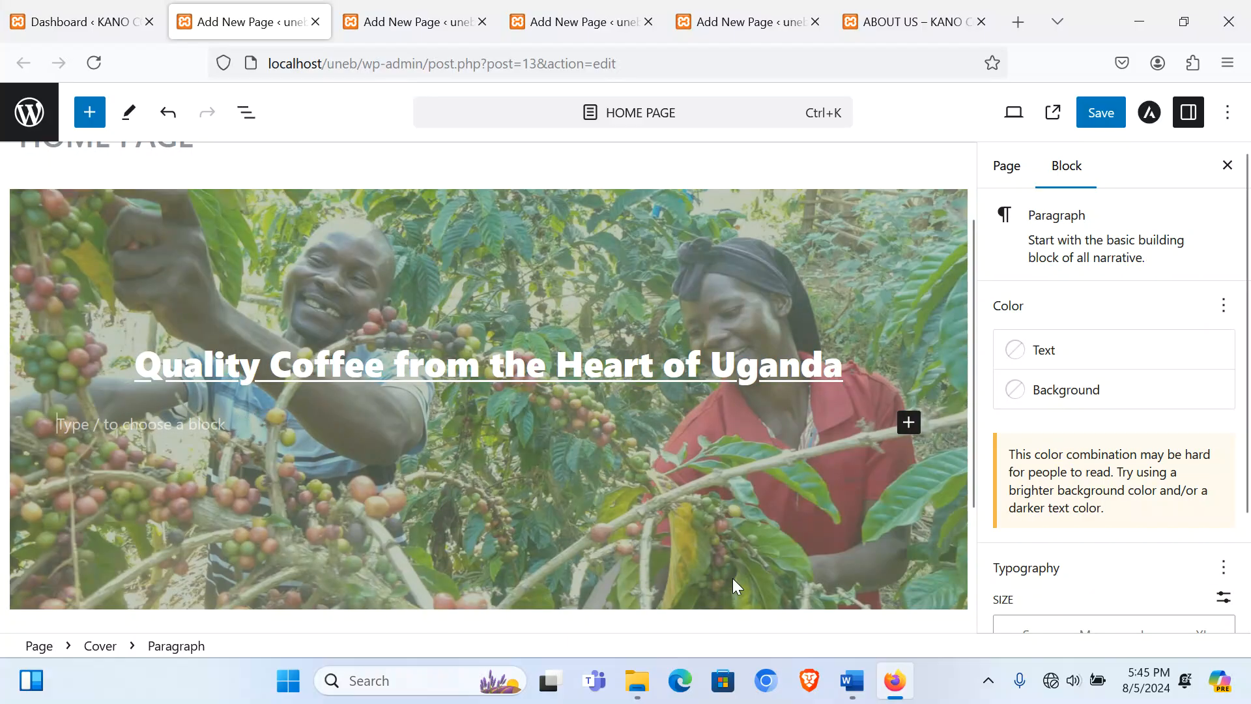
{"action": "left_click", "coordinate": [852, 689]}
Step: Copy the two Welcome paragraphs from the Word document and go back to WordPress
{"action": "scroll", "coordinate": [268, 526], "scroll_direction": "down", "scroll_amount": 2}
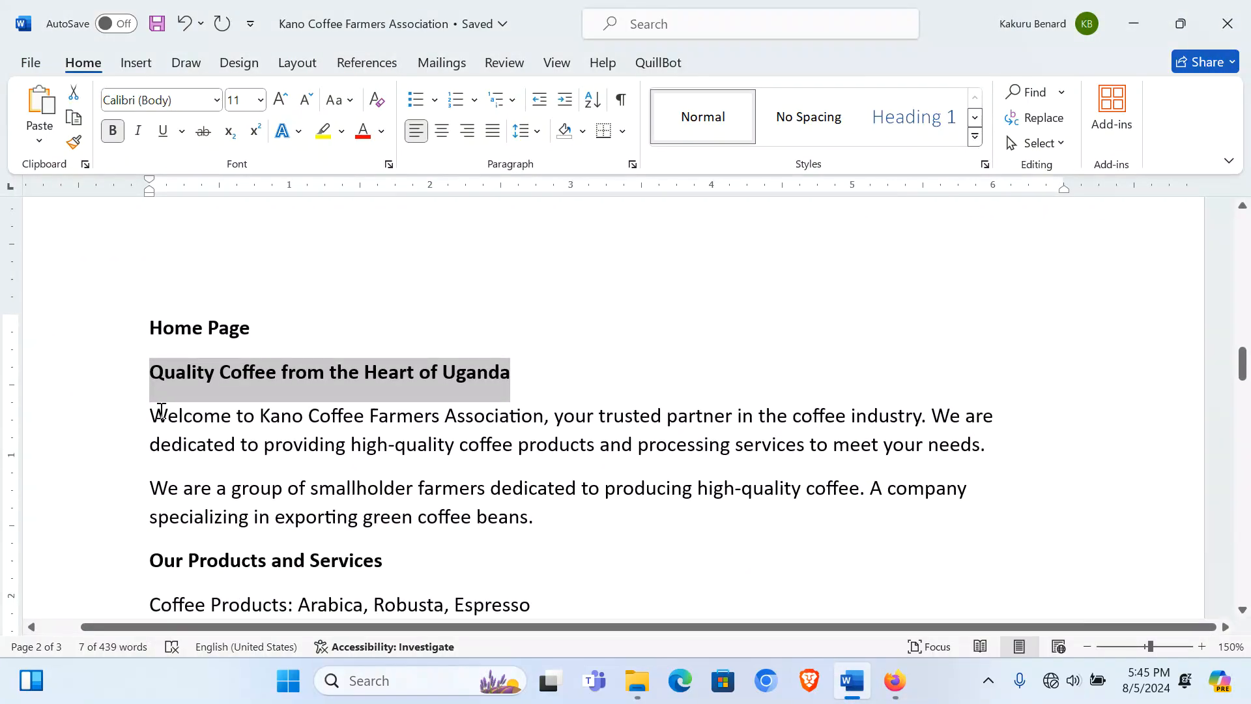
{"action": "left_click_drag", "start_coordinate": [151, 416], "coordinate": [539, 514]}
{"action": "key", "text": "ctrl+c"}
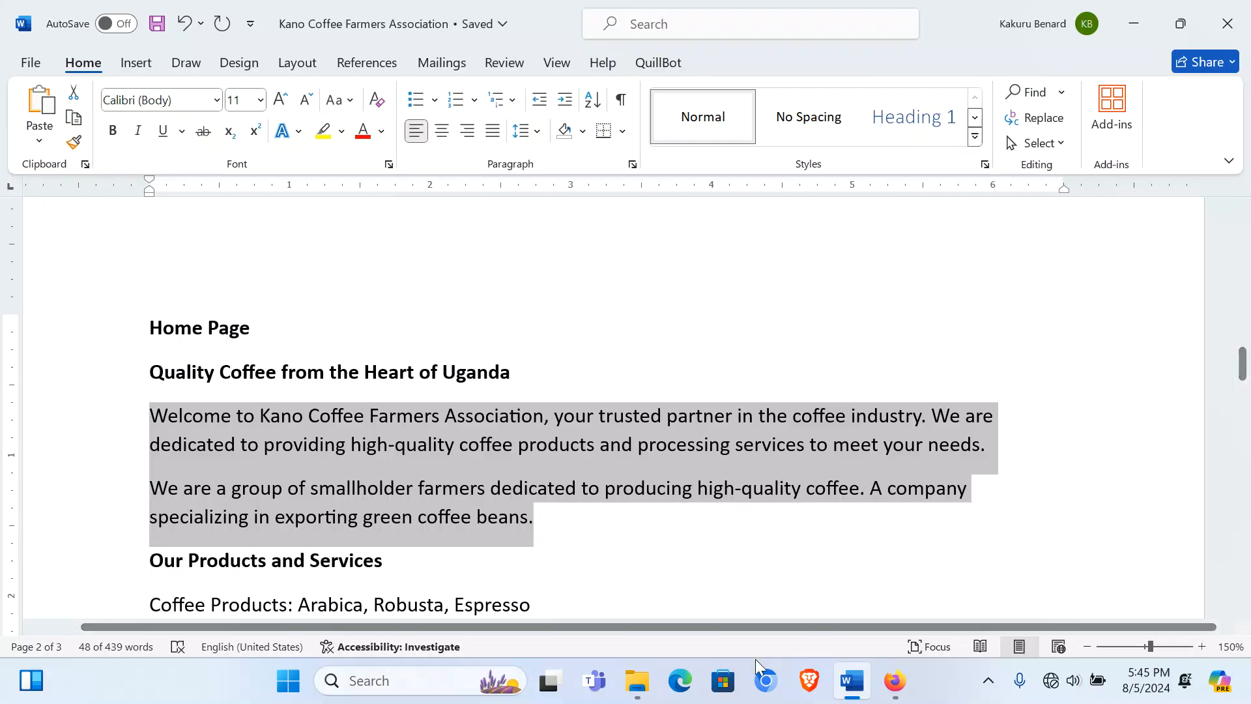
{"action": "left_click", "coordinate": [895, 681]}
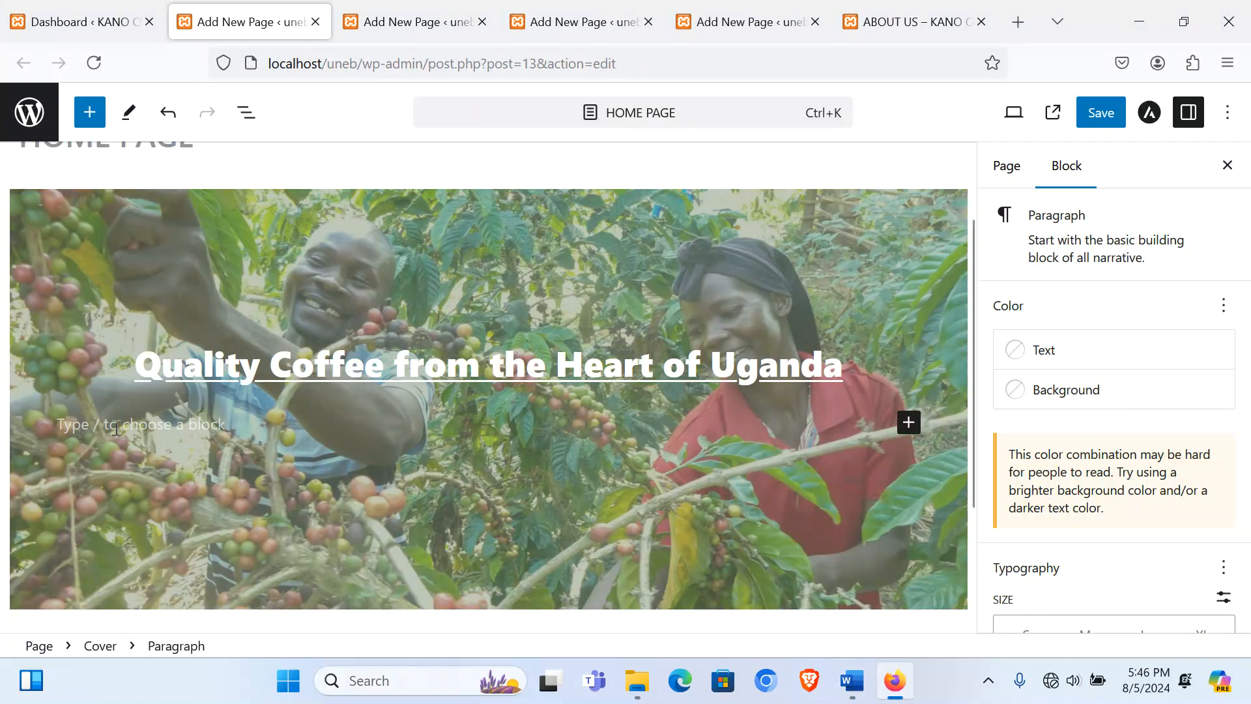
Step: Paste the welcome text, split it before 'We are a group', and centre both paragraphs
{"action": "key", "text": "ctrl+v"}
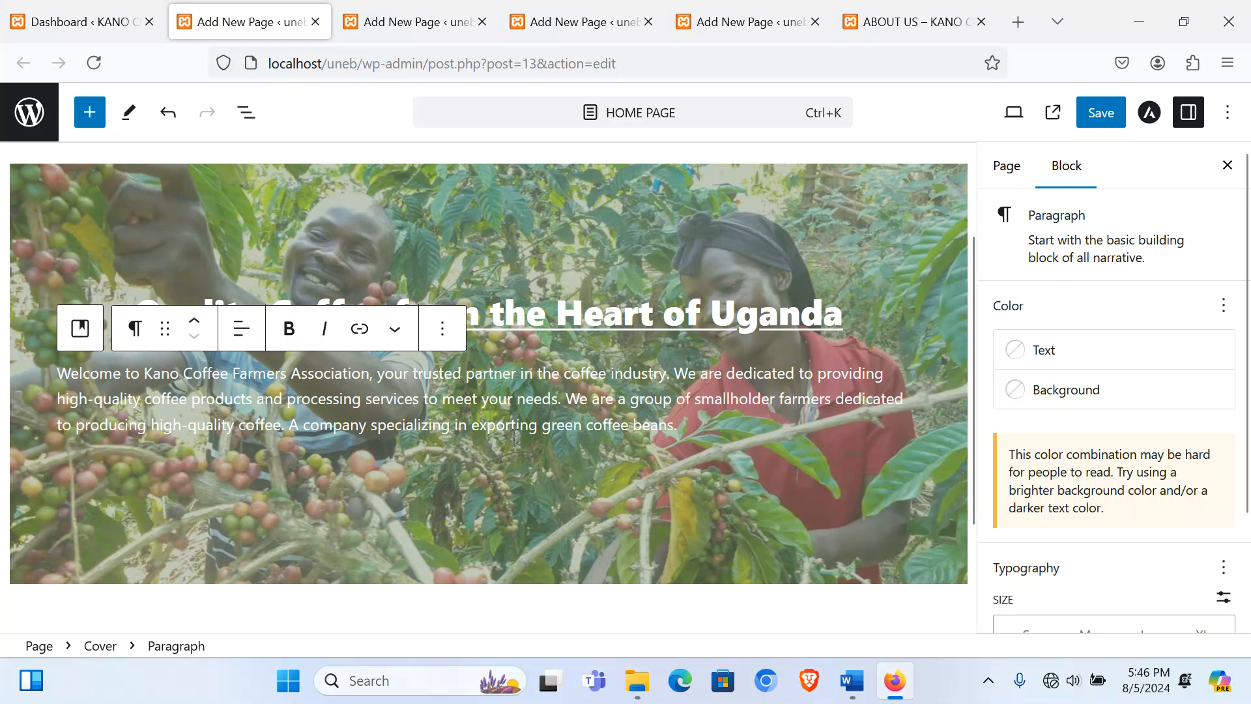
{"action": "left_click", "coordinate": [568, 398]}
{"action": "key", "text": "Return"}
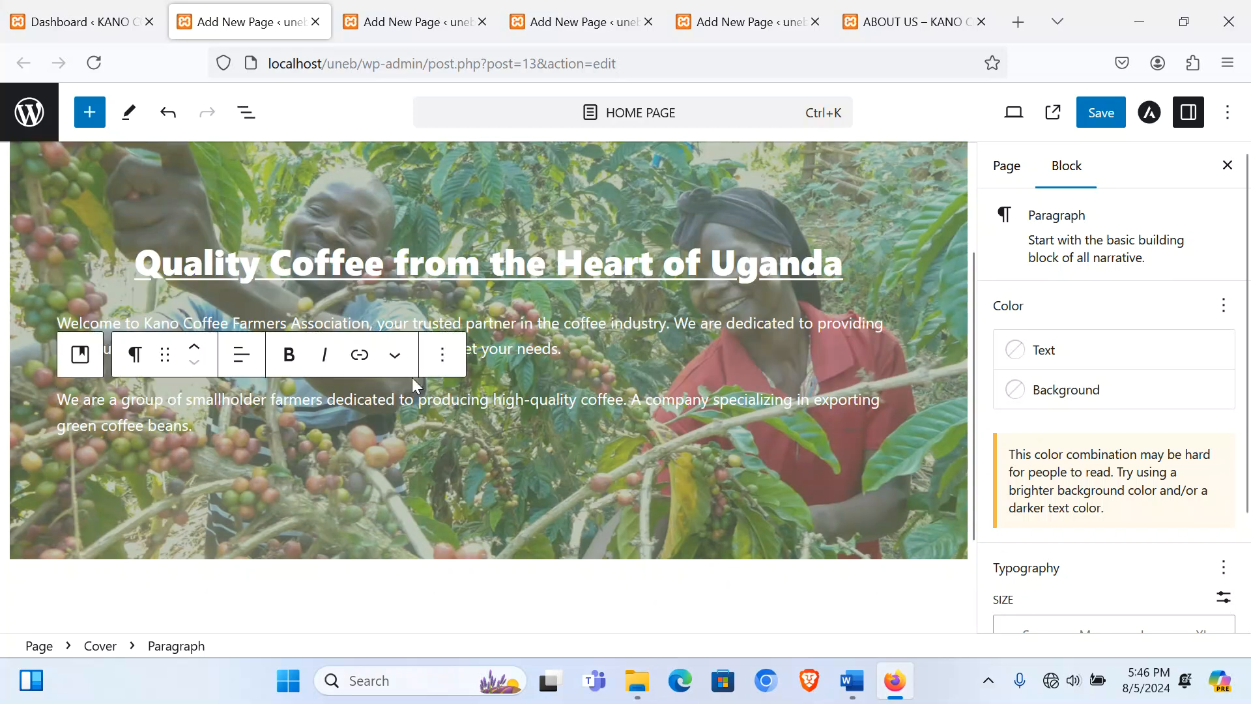
{"action": "left_click_drag", "start_coordinate": [60, 323], "coordinate": [234, 427]}
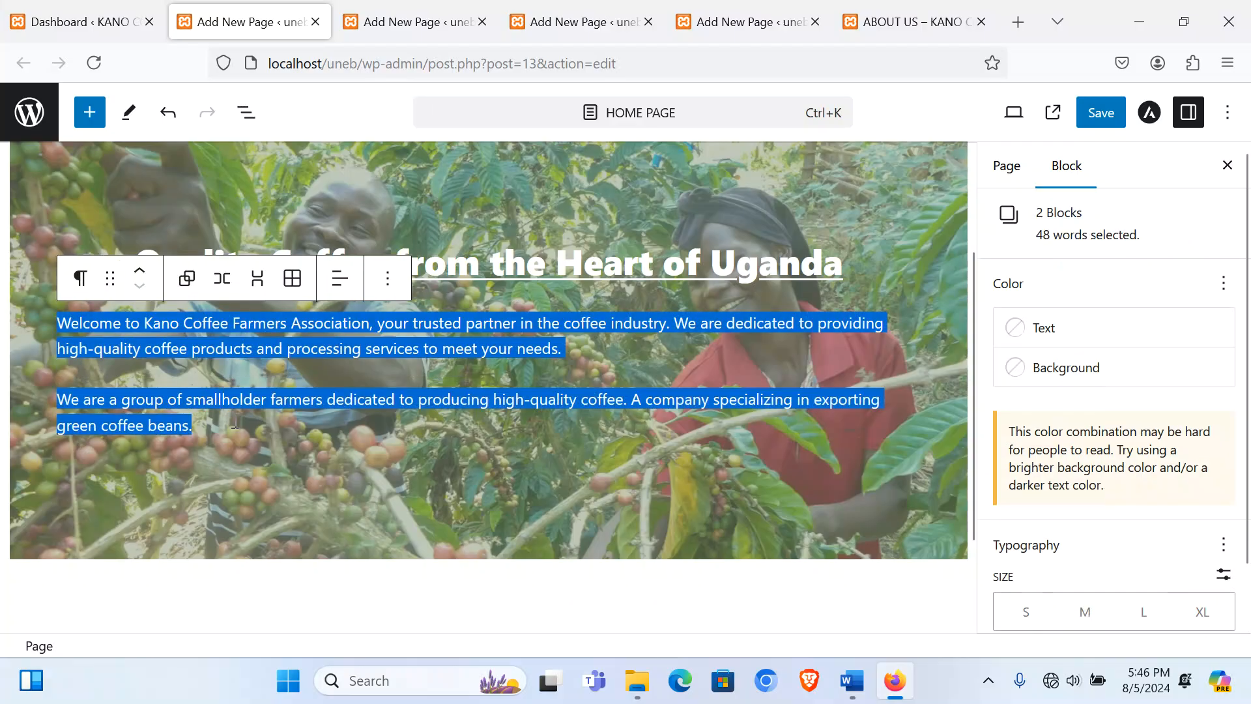
{"action": "left_click", "coordinate": [339, 278]}
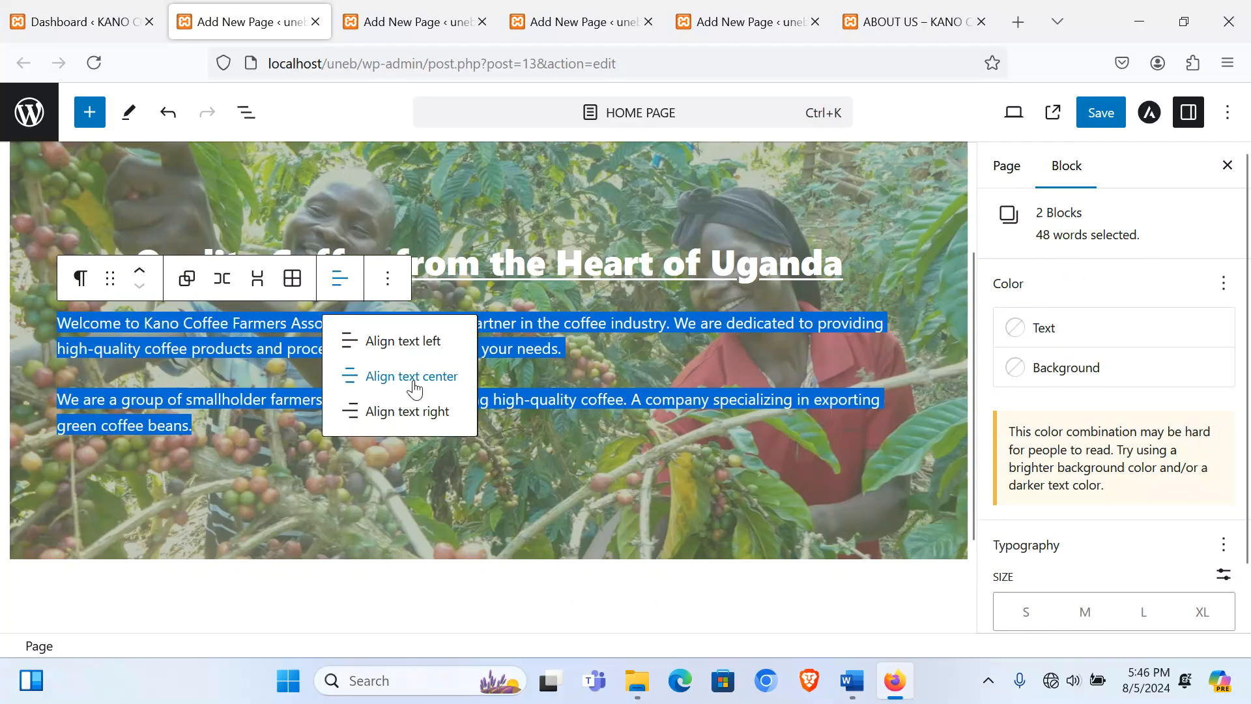
{"action": "left_click", "coordinate": [417, 383]}
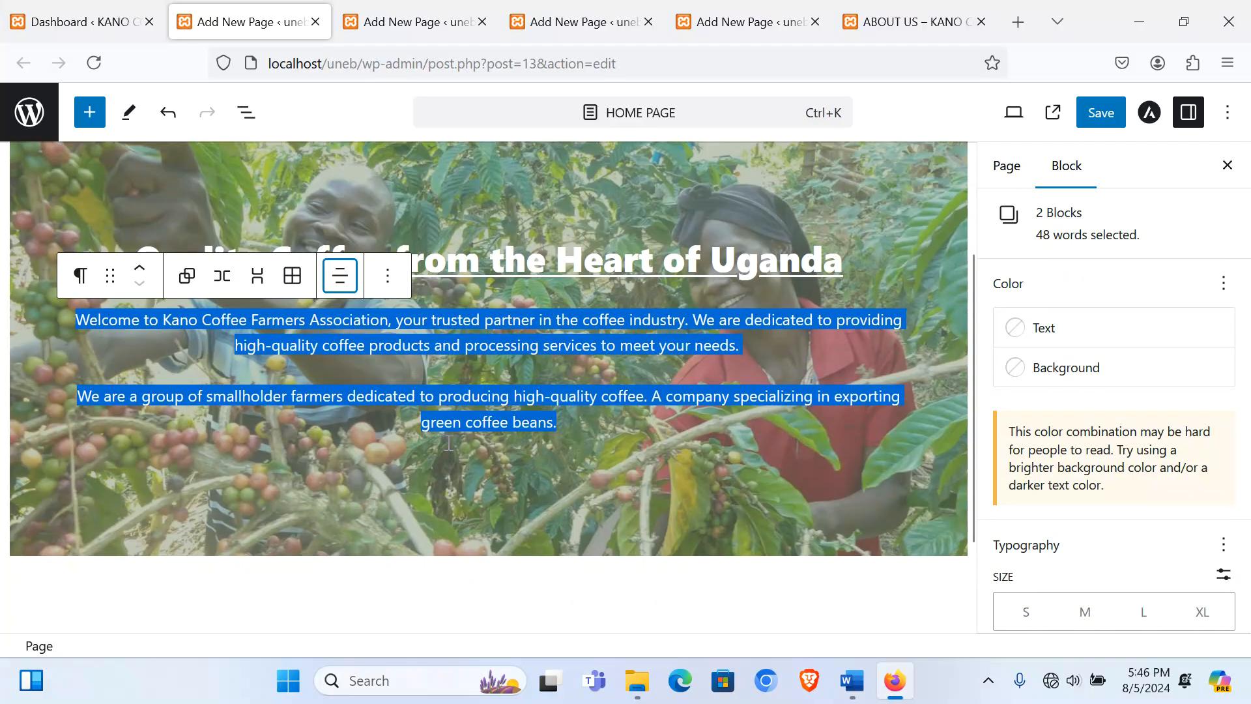
Step: Turn both welcome paragraphs into level 5 headings
{"action": "scroll", "coordinate": [493, 447], "scroll_direction": "down", "scroll_amount": 2}
{"action": "scroll", "coordinate": [398, 411], "scroll_direction": "up", "scroll_amount": 4}
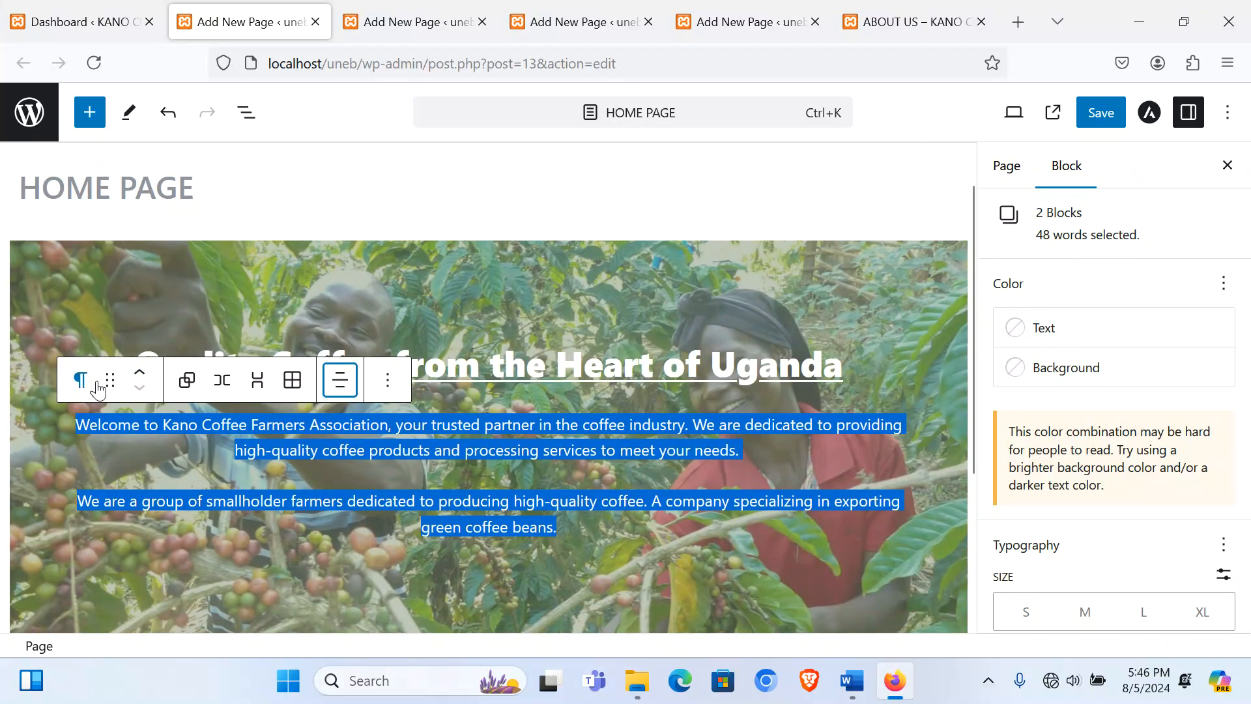
{"action": "left_click", "coordinate": [77, 385]}
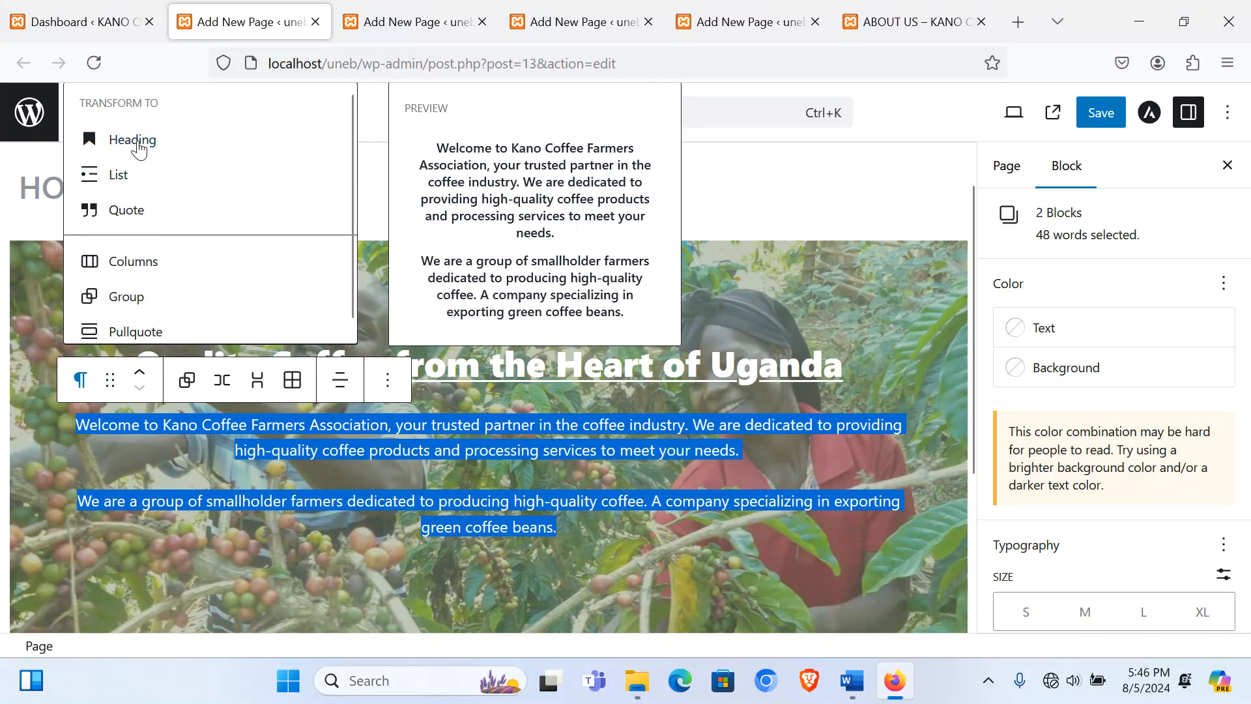
{"action": "left_click", "coordinate": [130, 139]}
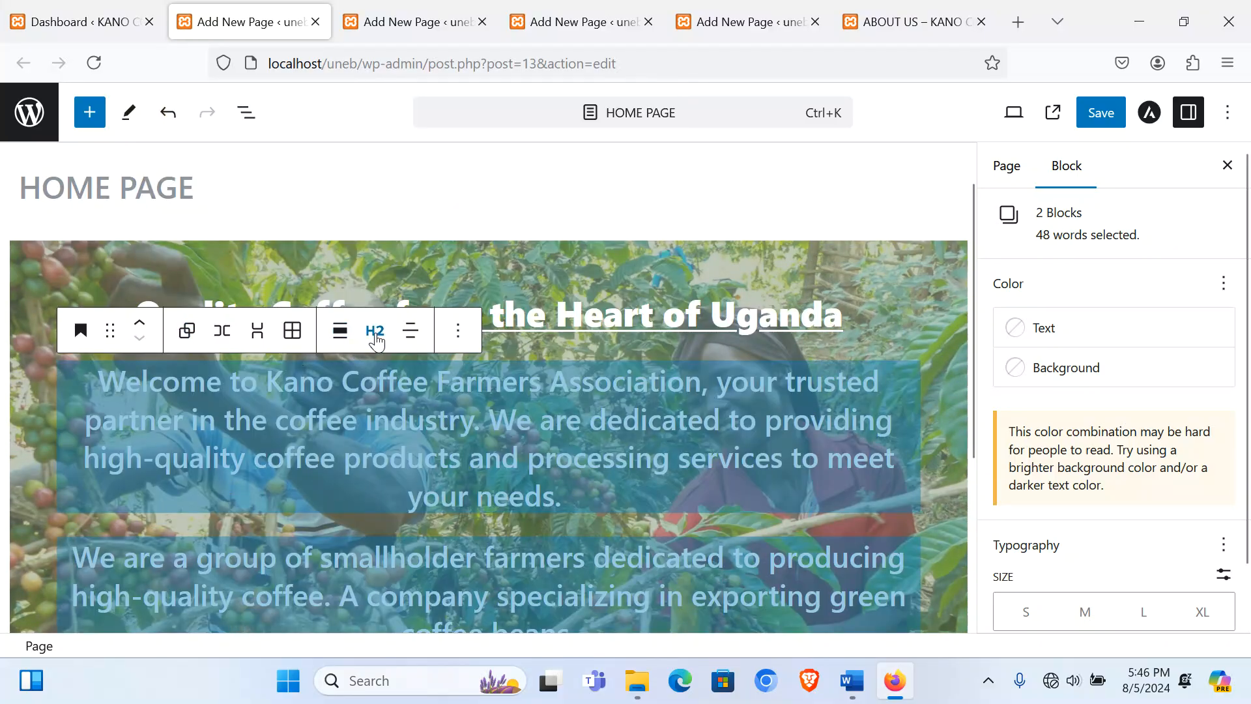
{"action": "left_click", "coordinate": [375, 331]}
{"action": "left_click", "coordinate": [430, 533]}
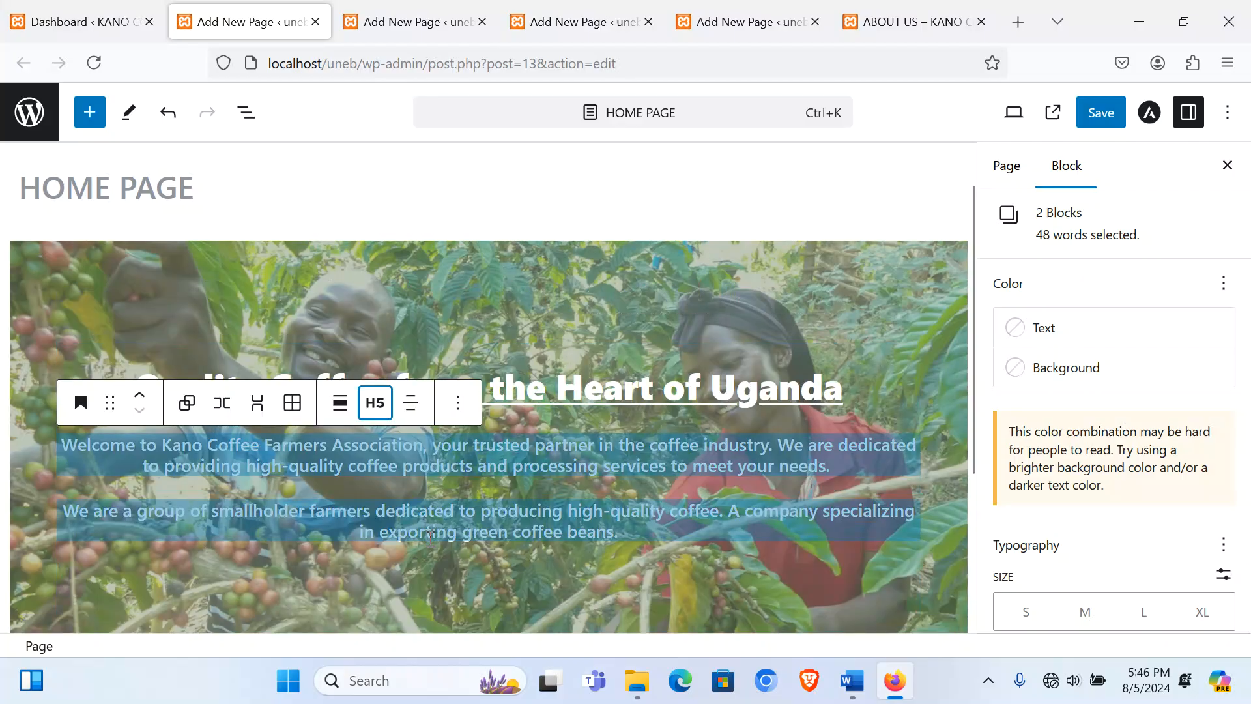
Step: Add an empty block after the intro text and bring up its block types
{"action": "left_click", "coordinate": [338, 555]}
{"action": "scroll", "coordinate": [645, 472], "scroll_direction": "down", "scroll_amount": 3}
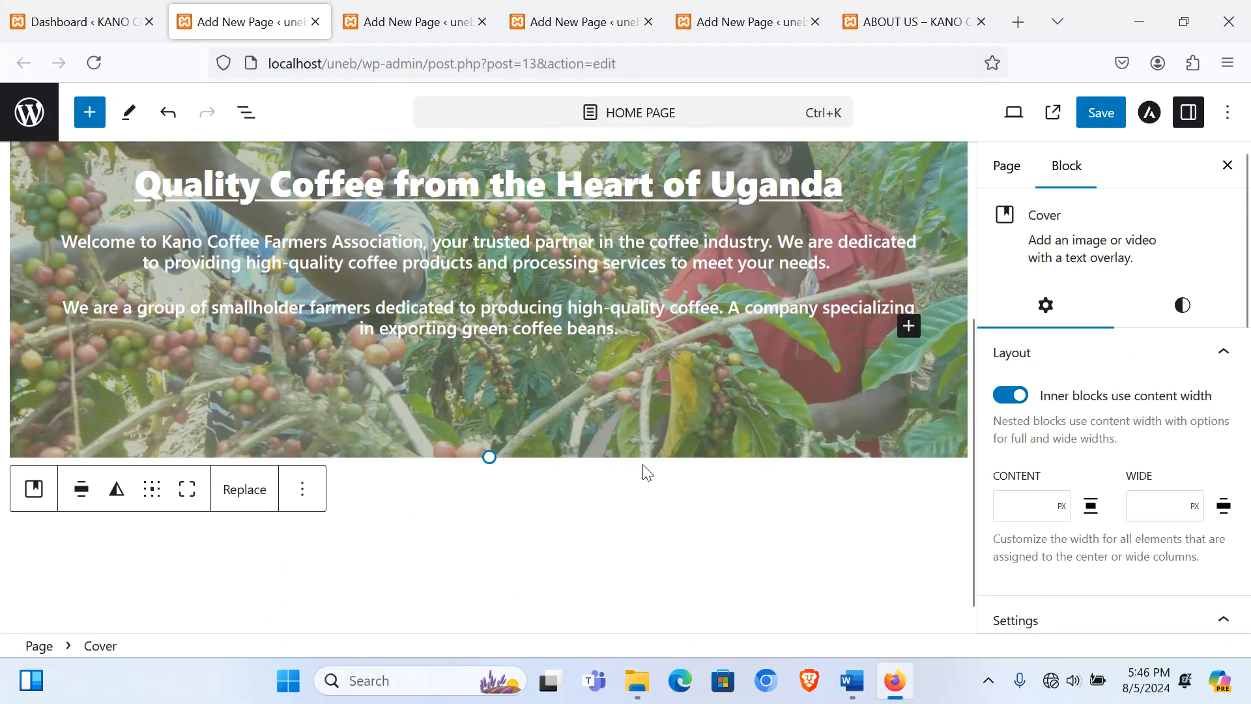
{"action": "scroll", "coordinate": [474, 366], "scroll_direction": "up", "scroll_amount": 2}
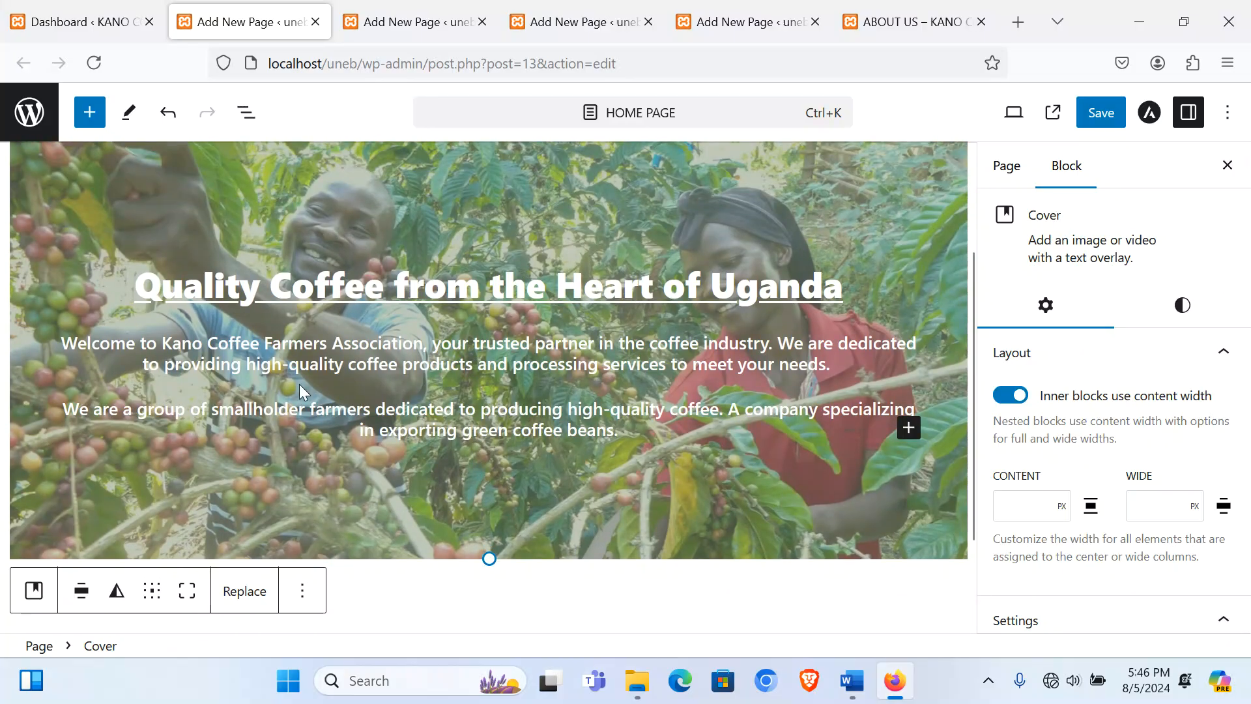
{"action": "left_click", "coordinate": [618, 430]}
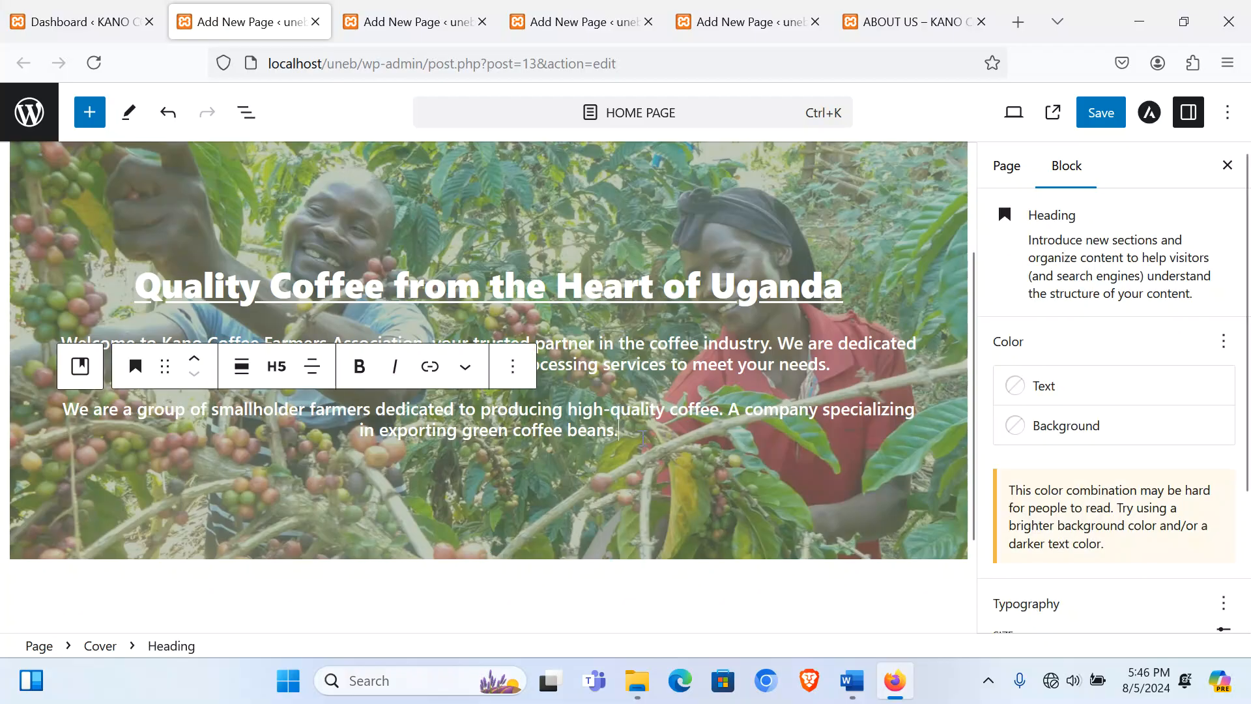
{"action": "key", "text": "Return"}
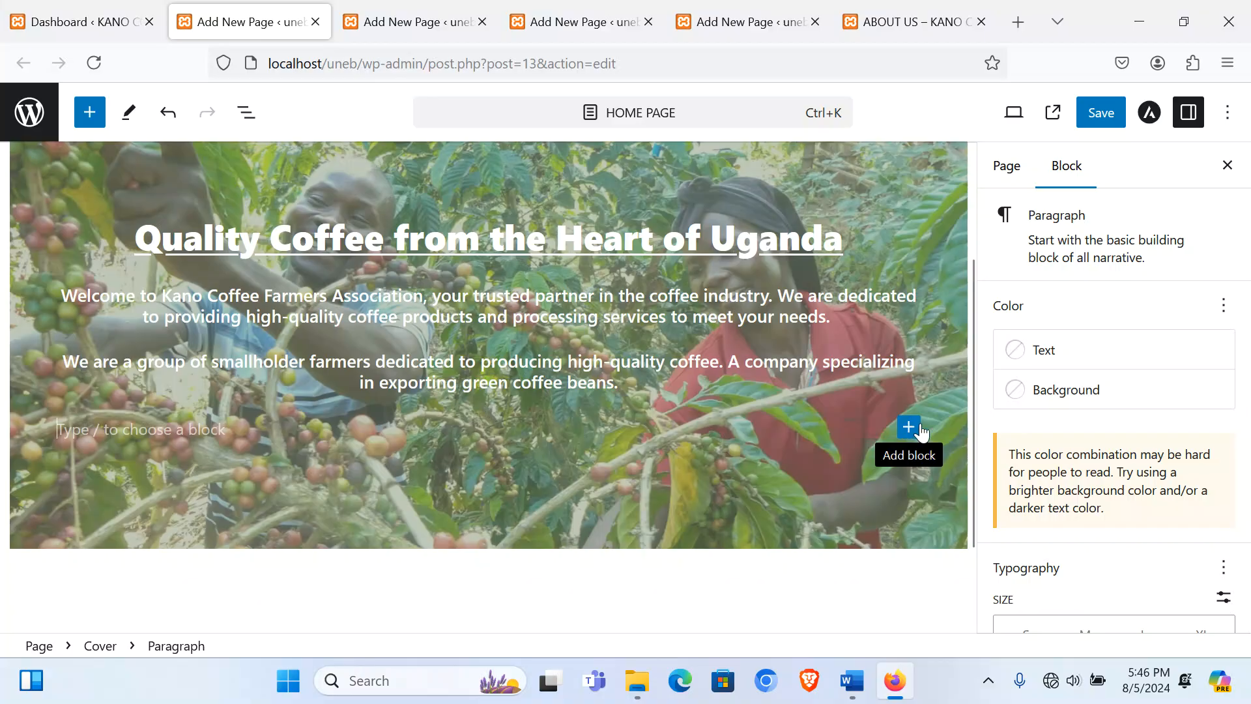
{"action": "left_click", "coordinate": [909, 428]}
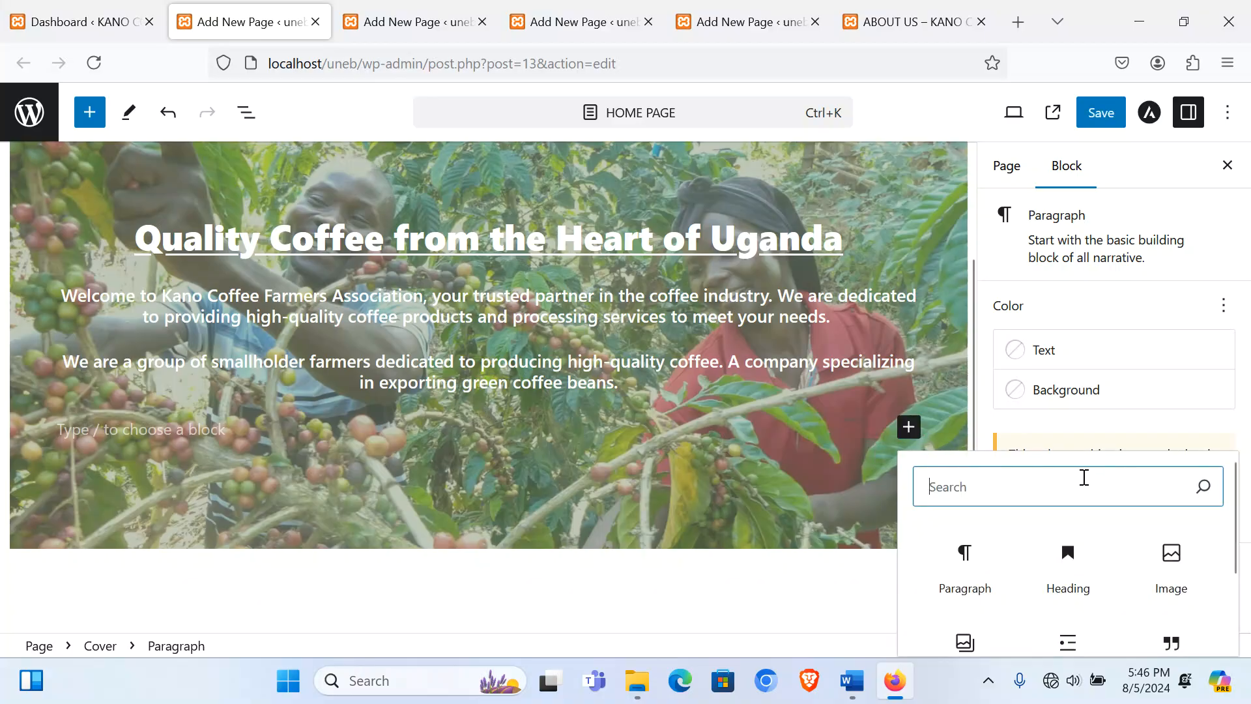
Step: Insert a 50/50 Columns block and put an empty paragraph in the left column
{"action": "type", "text": "colu"}
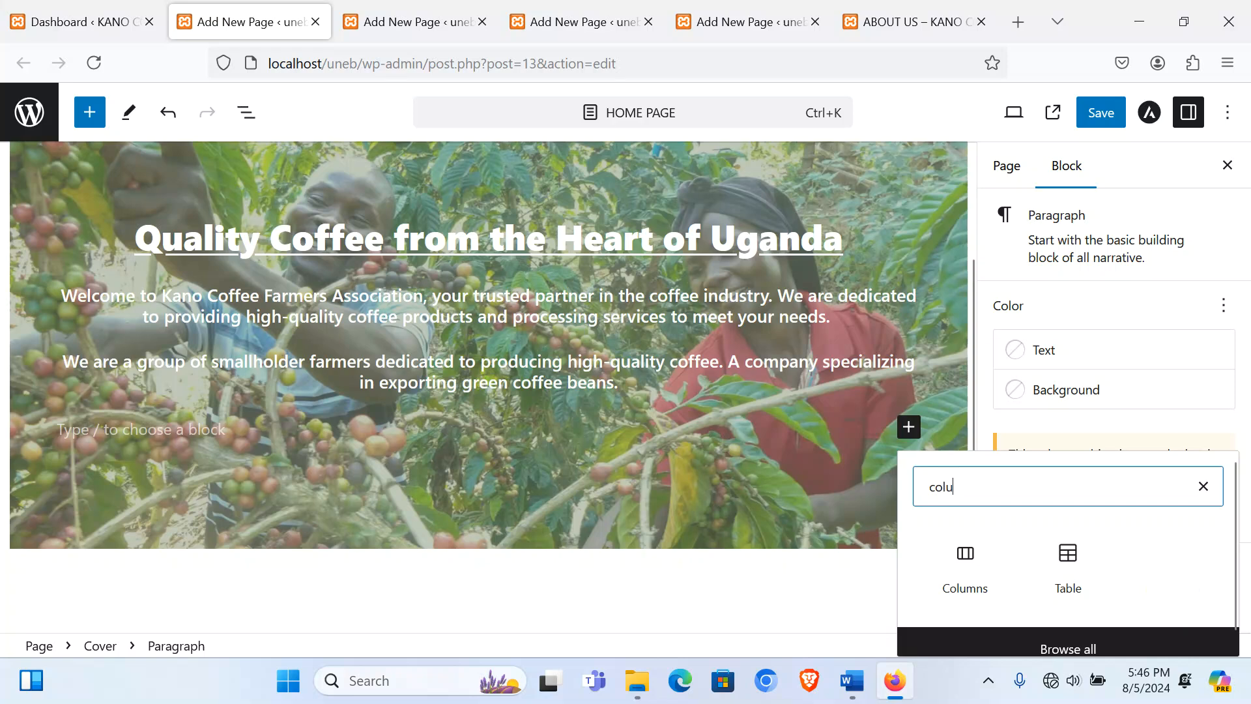
{"action": "type", "text": "mns"}
{"action": "left_click", "coordinate": [971, 561]}
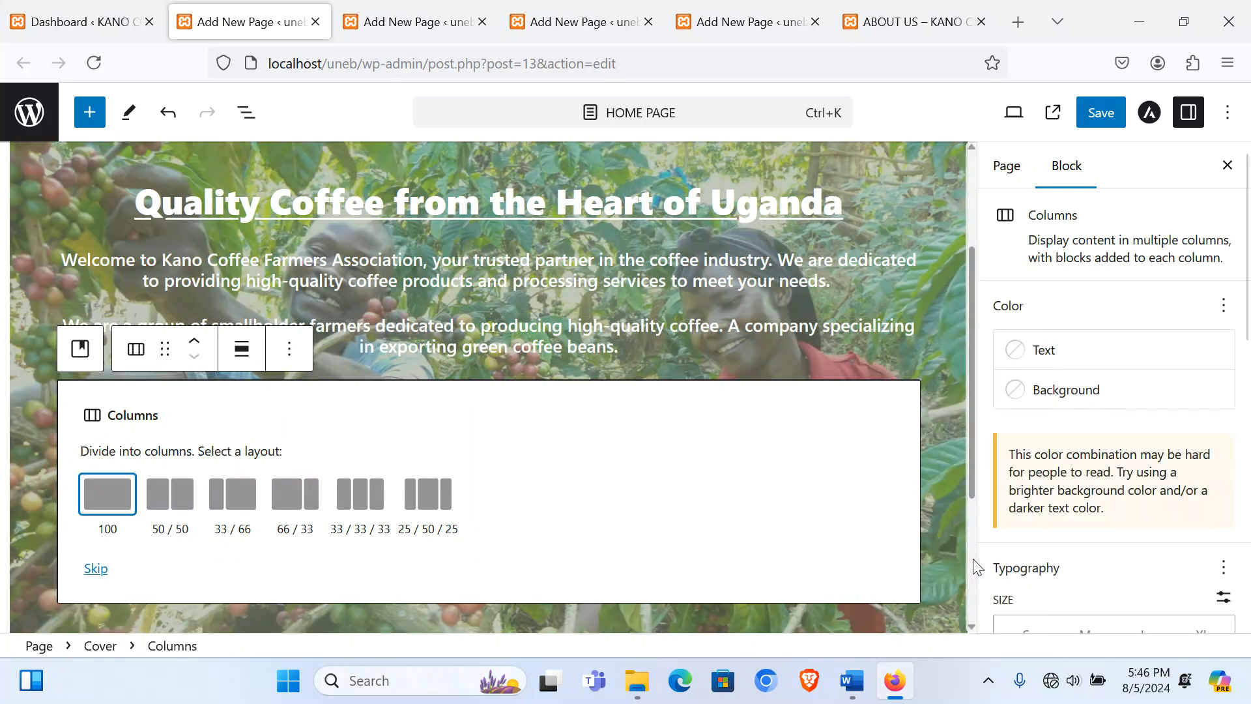
{"action": "left_click", "coordinate": [177, 501]}
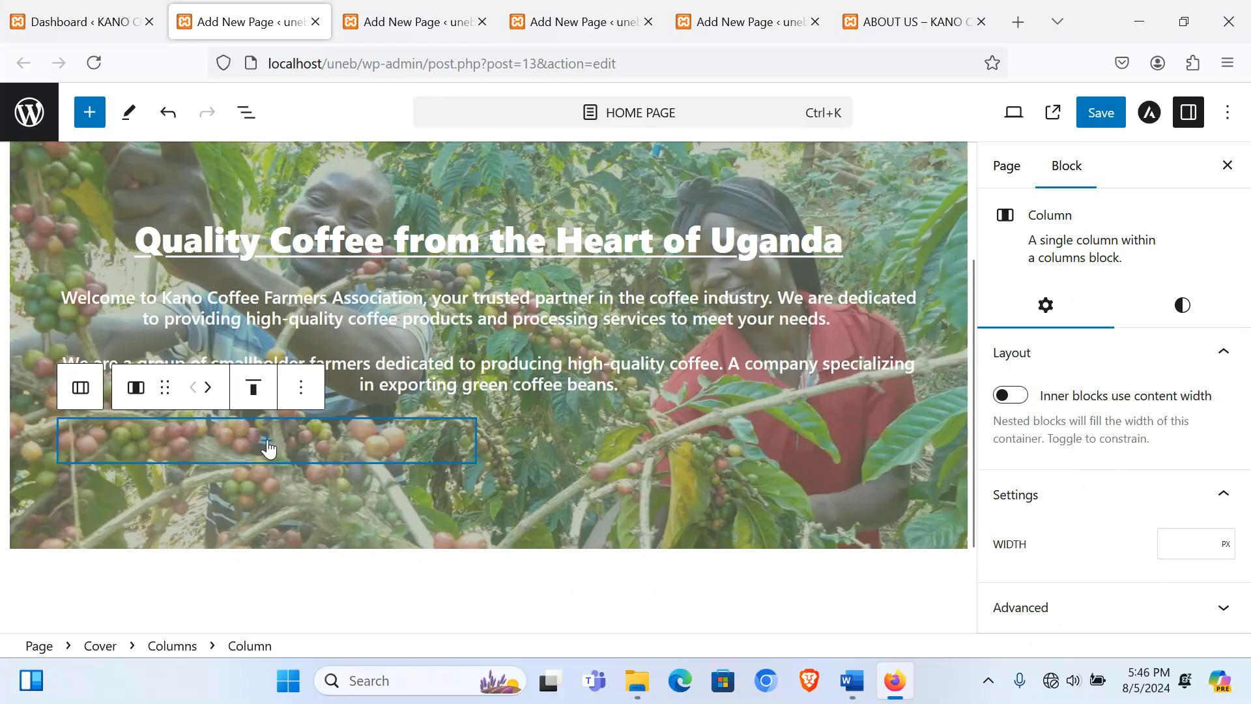
{"action": "left_click", "coordinate": [267, 445]}
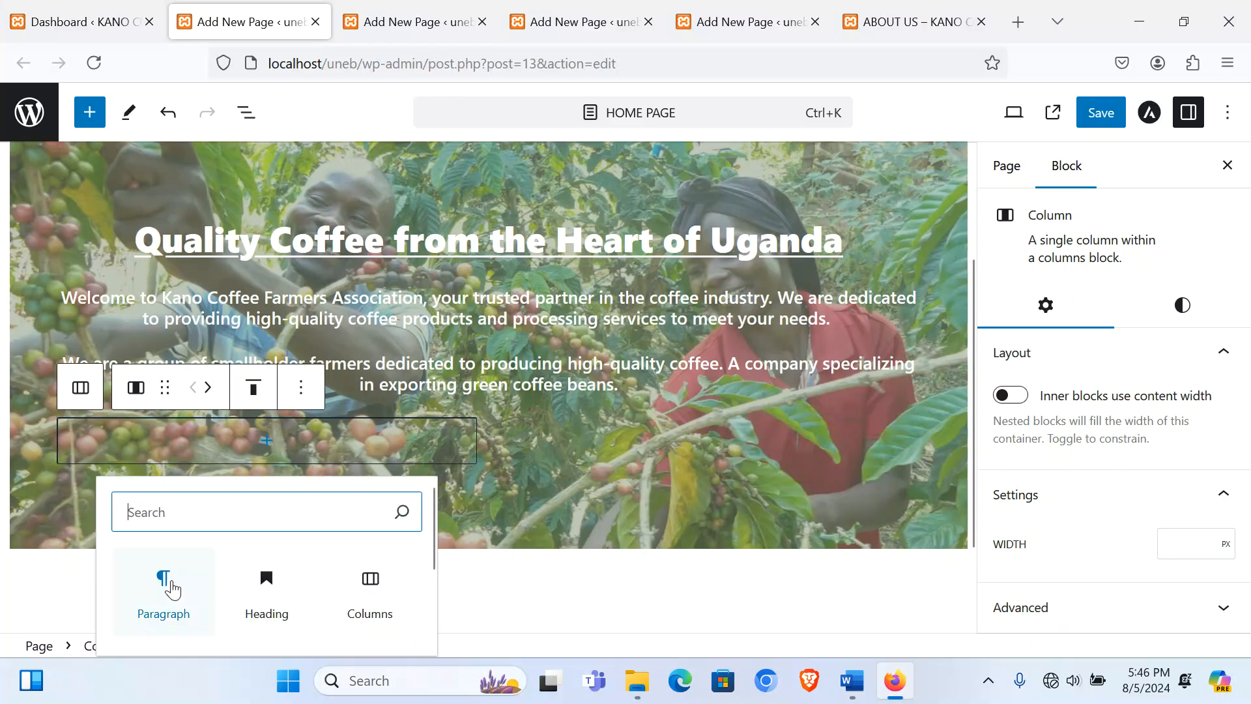
{"action": "left_click", "coordinate": [171, 588]}
Step: Paste the 'Our Products and Services' heading from Word into the cover's left column
{"action": "left_click", "coordinate": [852, 680]}
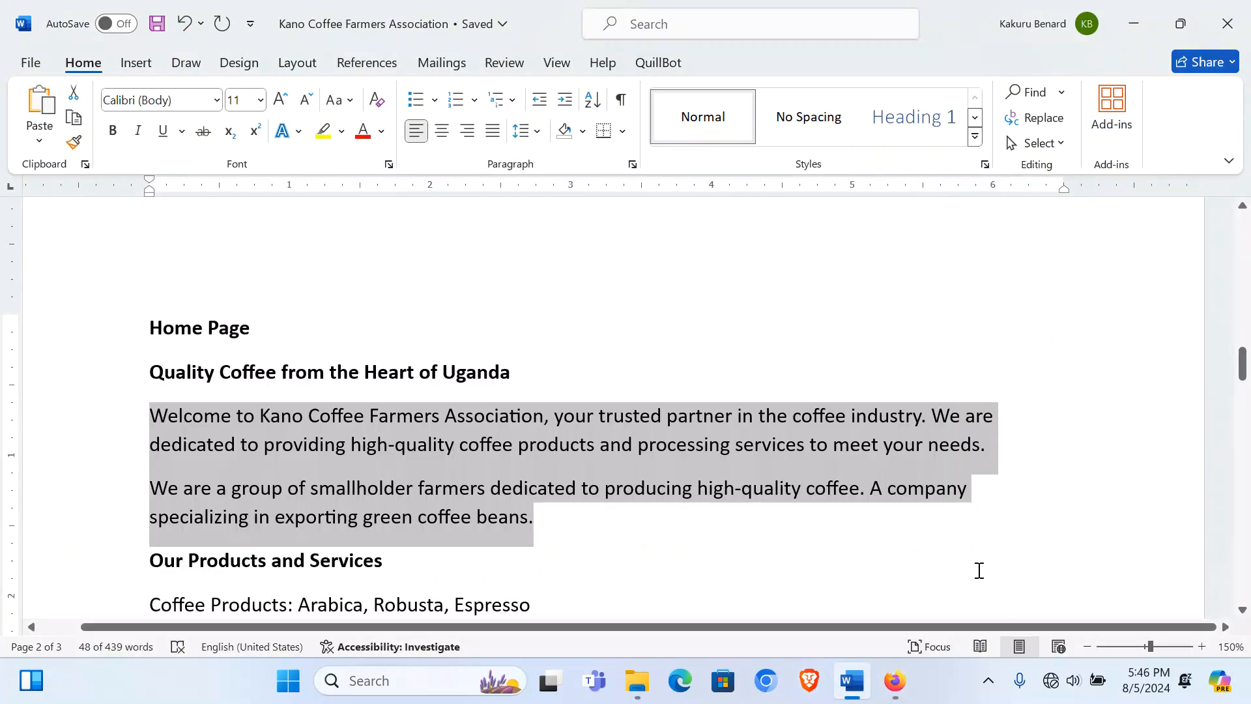
{"action": "scroll", "coordinate": [176, 398], "scroll_direction": "down", "scroll_amount": 2}
{"action": "left_click_drag", "start_coordinate": [156, 427], "coordinate": [394, 425]}
{"action": "key", "text": "ctrl+c"}
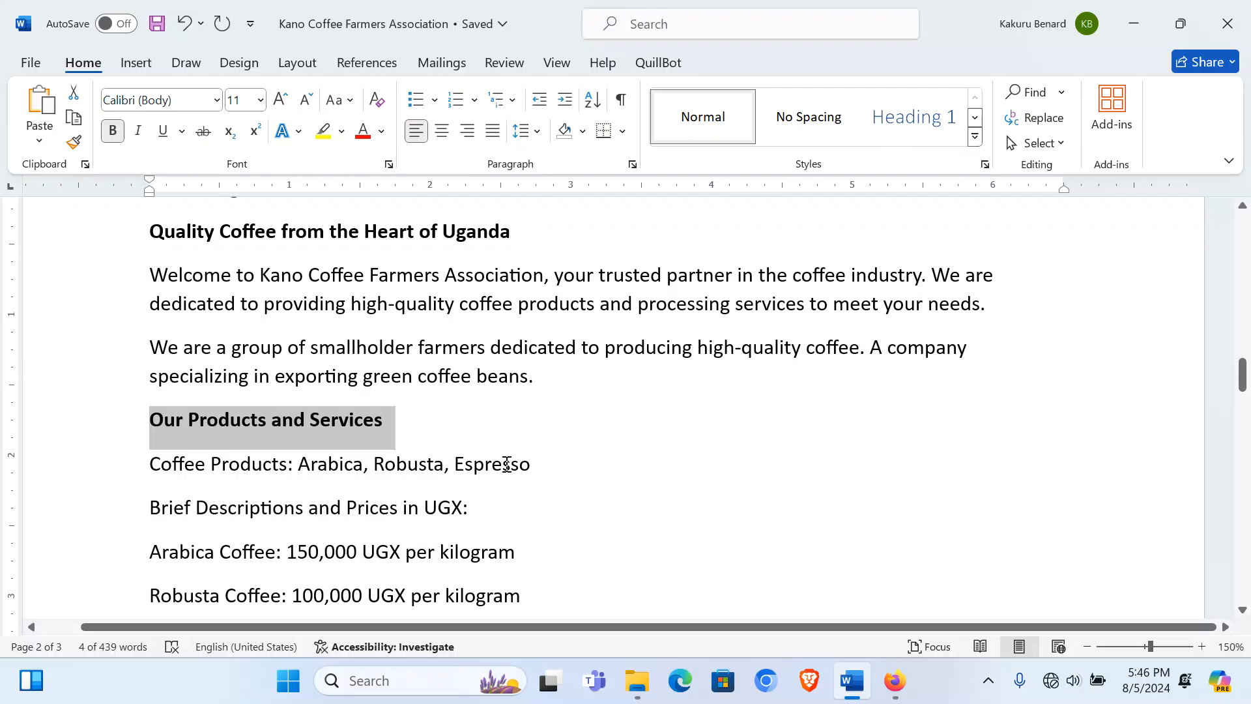
{"action": "left_click", "coordinate": [894, 680]}
{"action": "key", "text": "ctrl+v"}
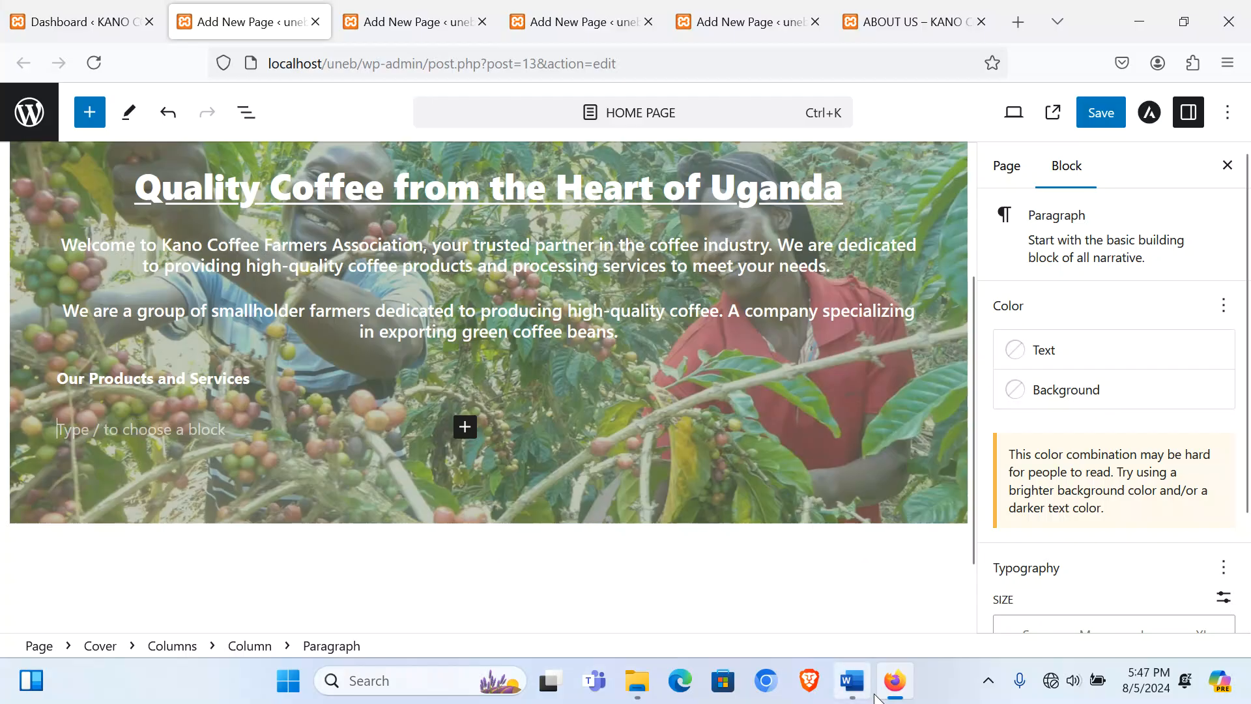
Step: Paste the five coffee product and UGX price lines from Word into the left column
{"action": "left_click", "coordinate": [853, 684]}
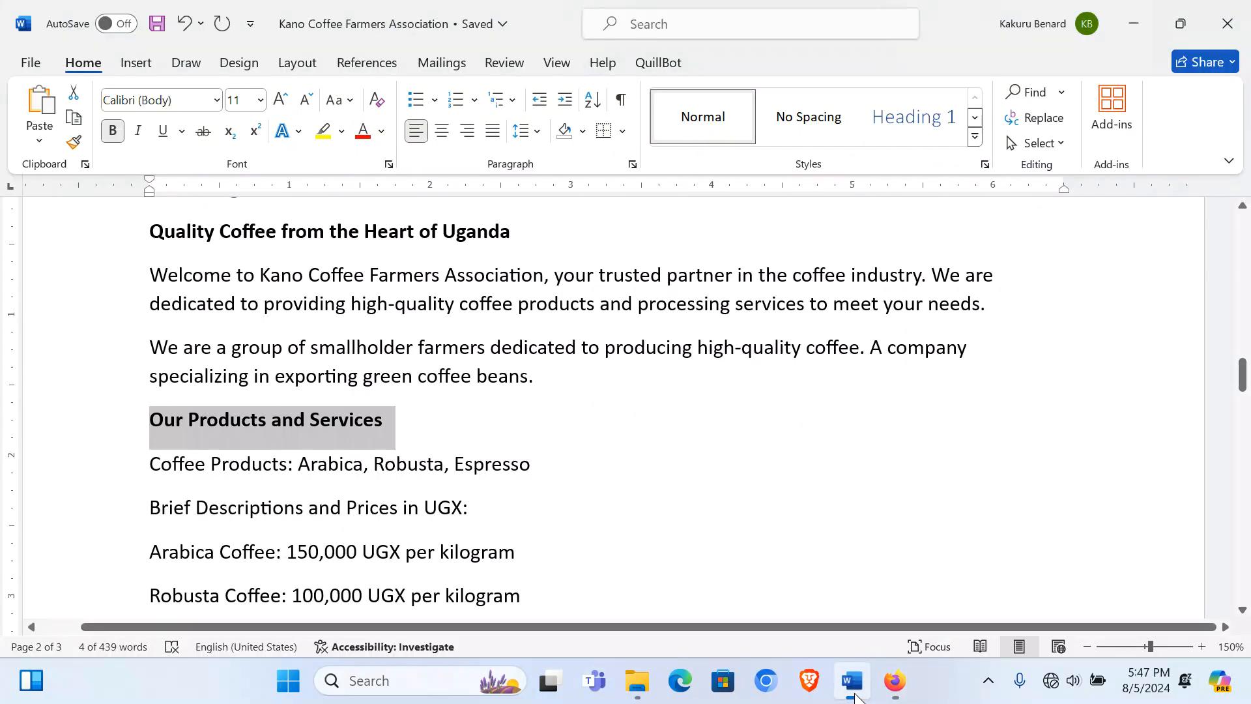
{"action": "scroll", "coordinate": [100, 397], "scroll_direction": "down", "scroll_amount": 2}
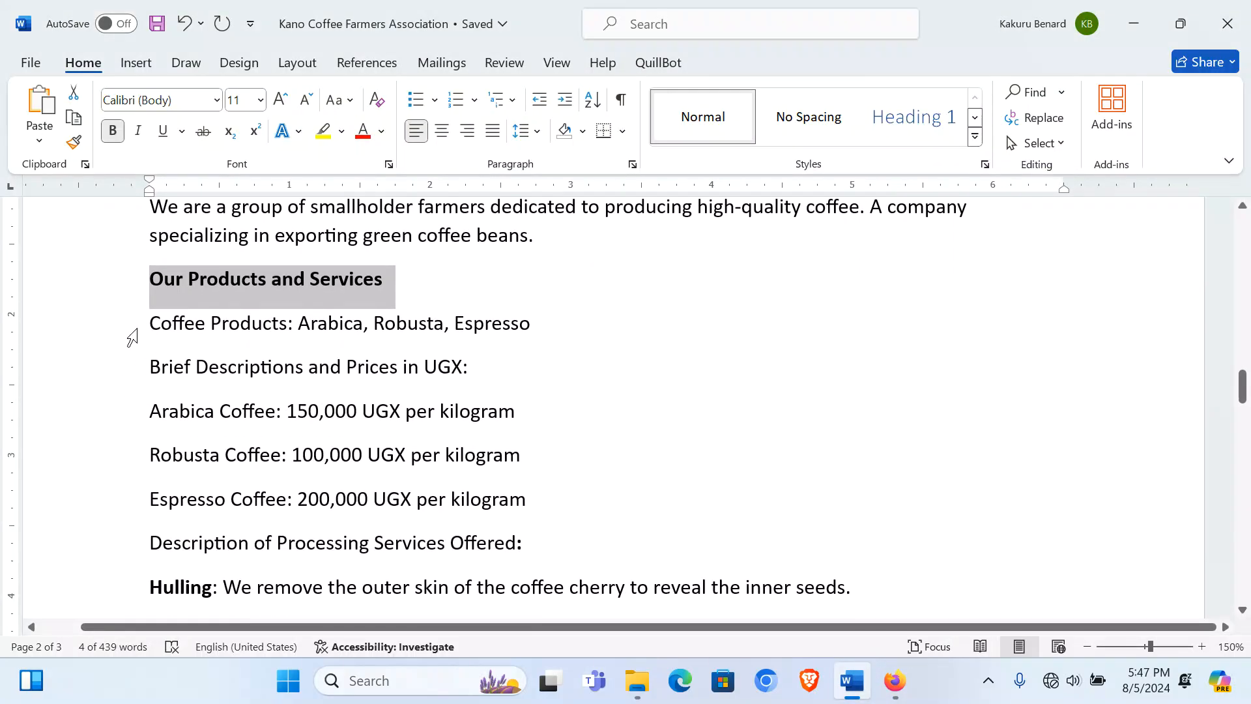
{"action": "left_click_drag", "start_coordinate": [147, 325], "coordinate": [525, 513]}
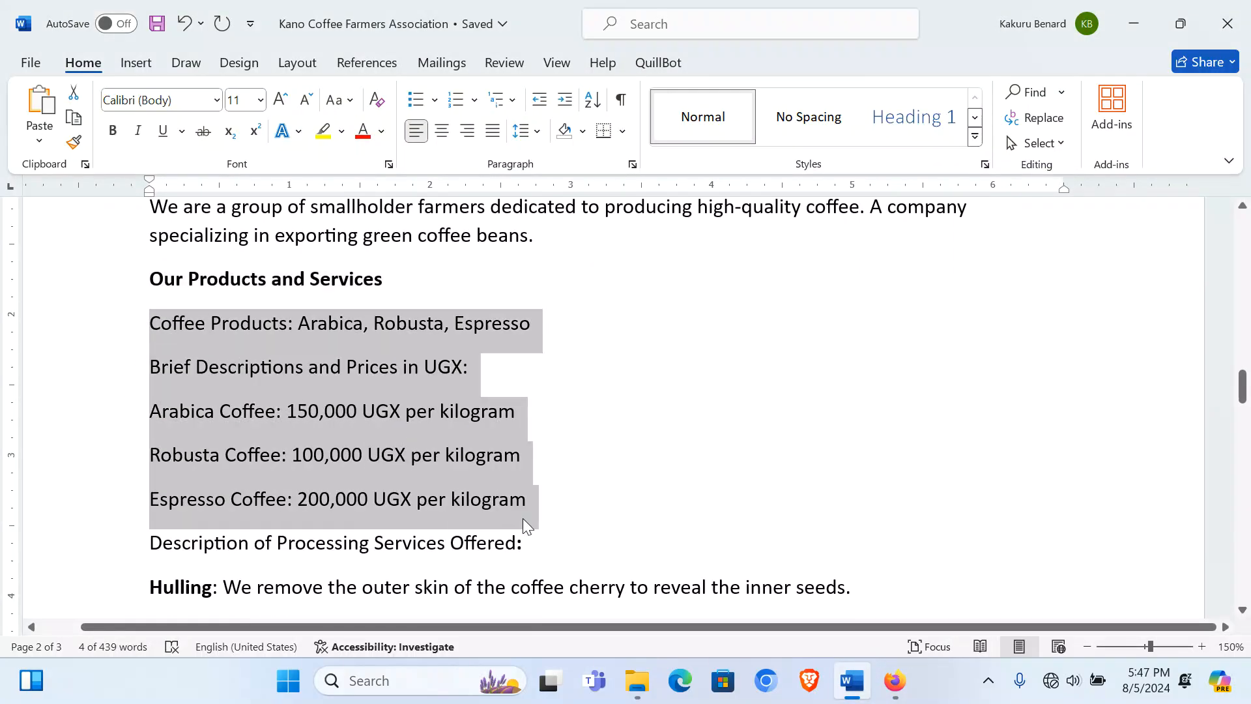
{"action": "left_click", "coordinate": [894, 680]}
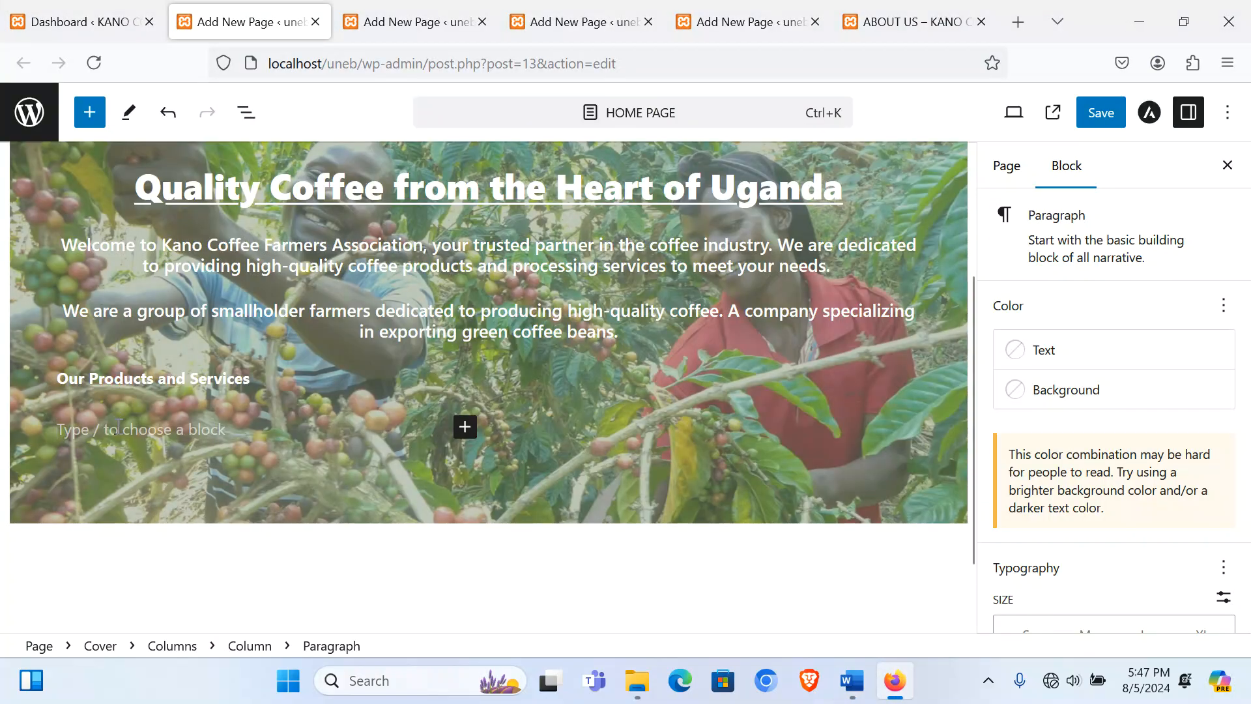
{"action": "type", "text": "Coffee Products: Arabica, Robusta, Espresso Brief Descriptions and Prices in UGX: Arabica Coffee: 150,000 UGX per kilogram Robusta Coffee: 120,000 UGX per kilogram Espresso Coffee: 200,000 UGX per kilogram"}
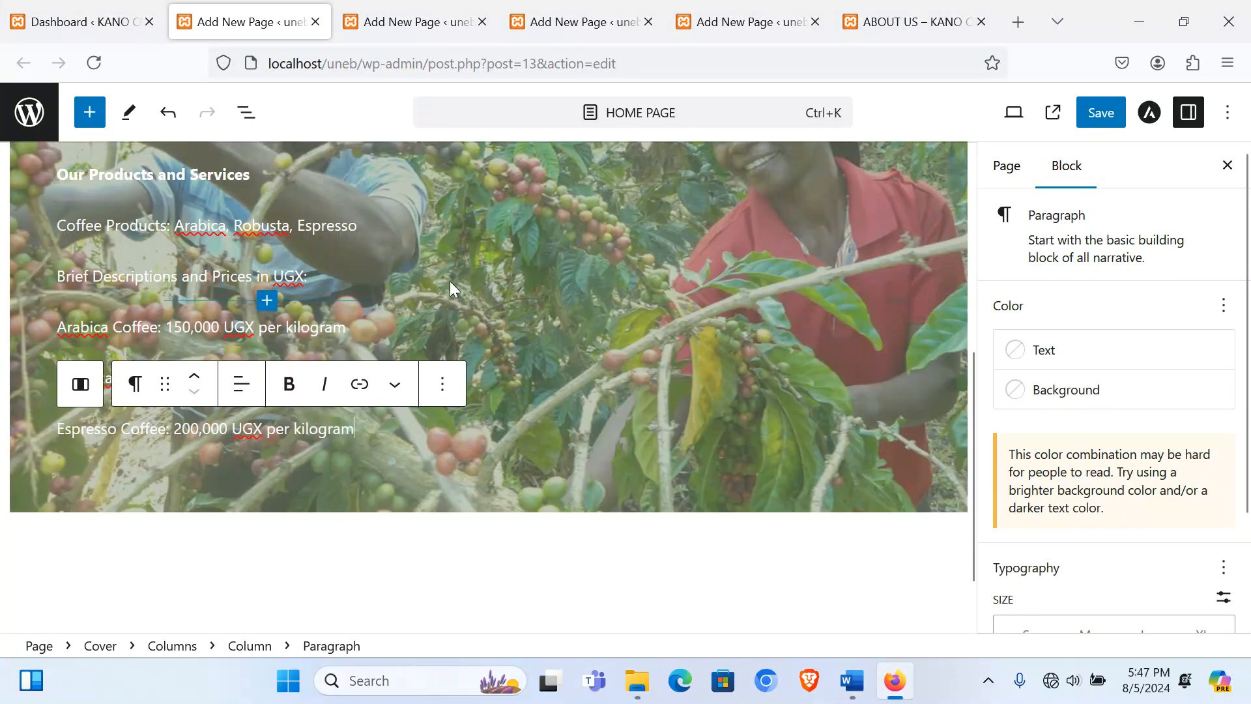
{"action": "scroll", "coordinate": [450, 280], "scroll_direction": "up", "scroll_amount": 3}
Step: Add a paragraph to the right column and paste 'Description of Processing Services Offered' into it
{"action": "left_click", "coordinate": [601, 456]}
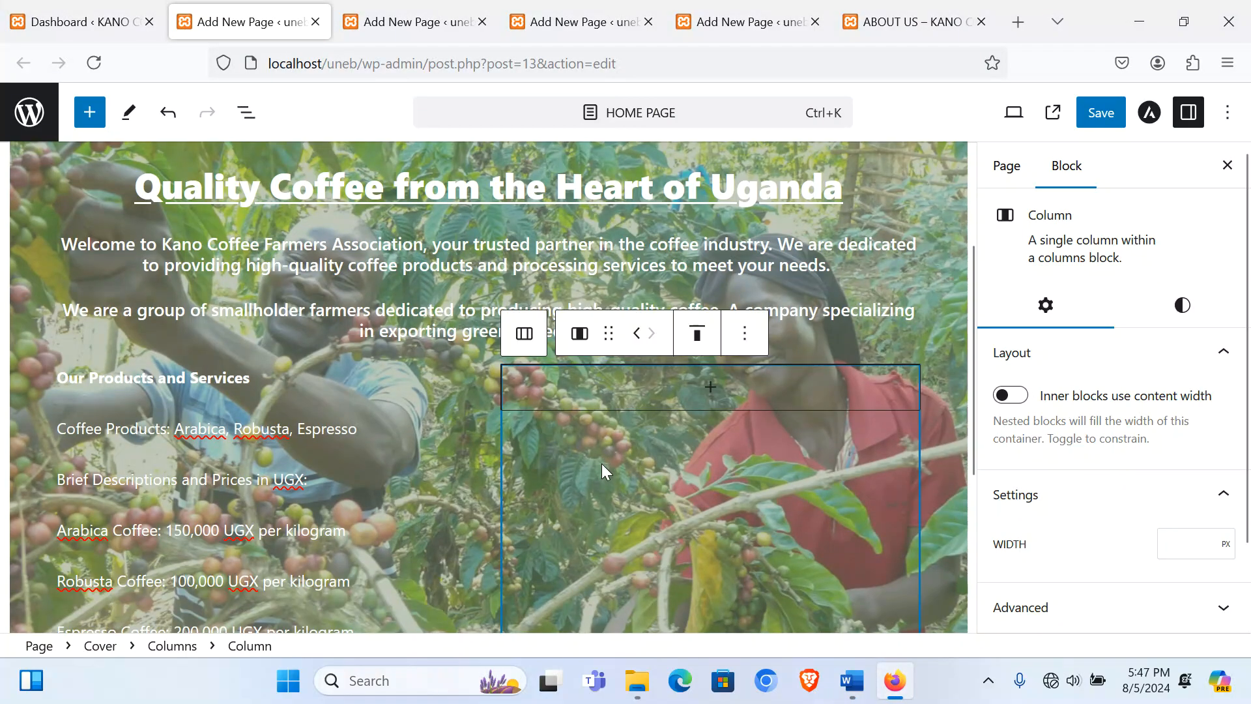
{"action": "left_click", "coordinate": [756, 400]}
{"action": "left_click", "coordinate": [616, 553]}
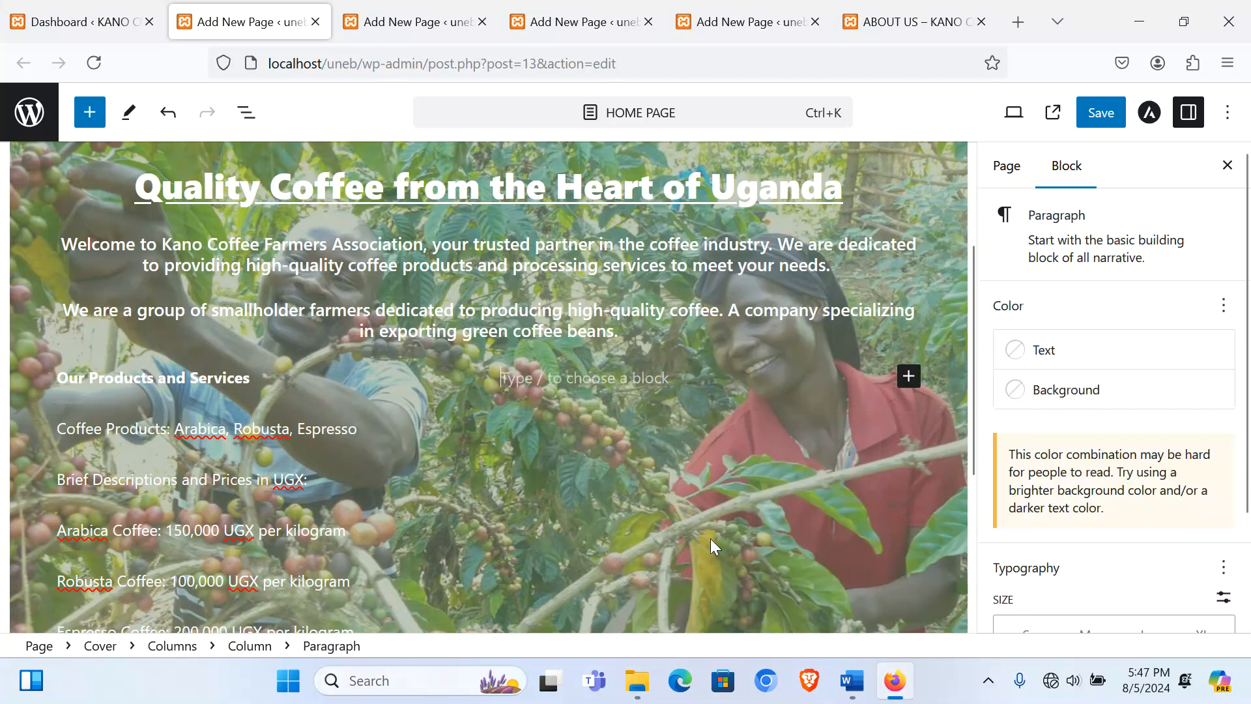
{"action": "left_click", "coordinate": [851, 681]}
{"action": "scroll", "coordinate": [338, 396], "scroll_direction": "down", "scroll_amount": 3}
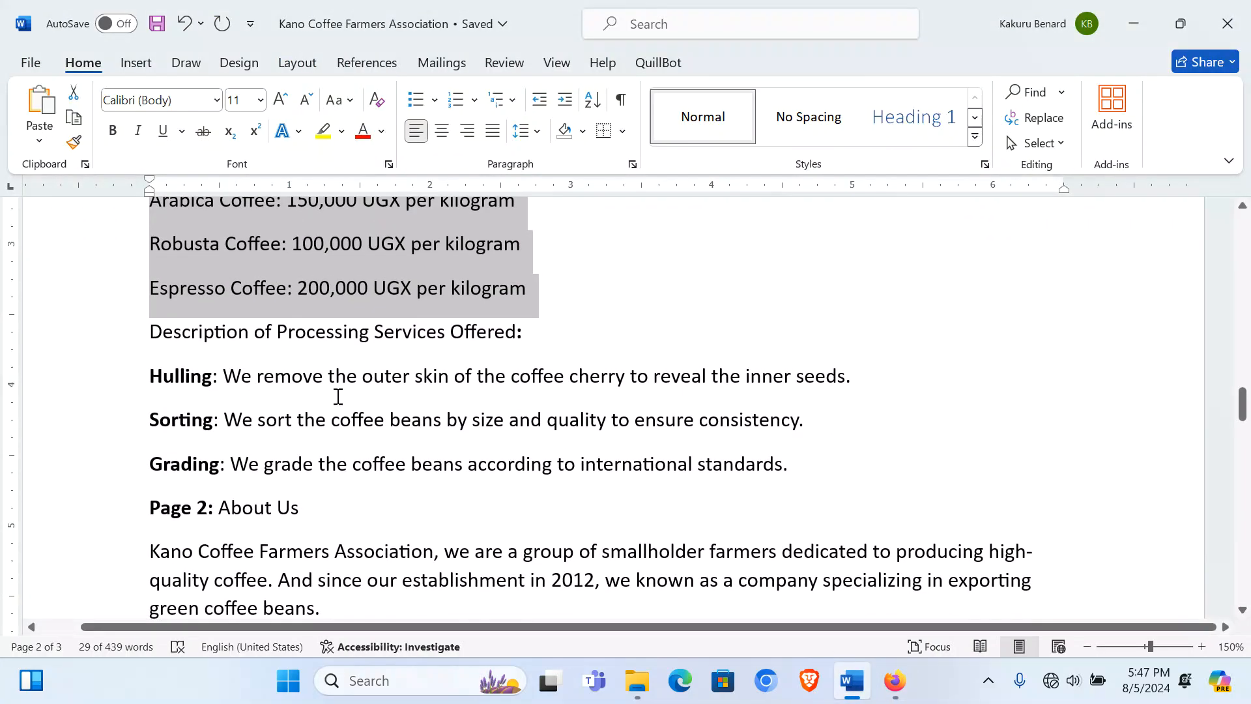
{"action": "left_click", "coordinate": [112, 339]}
{"action": "key", "text": "ctrl+c"}
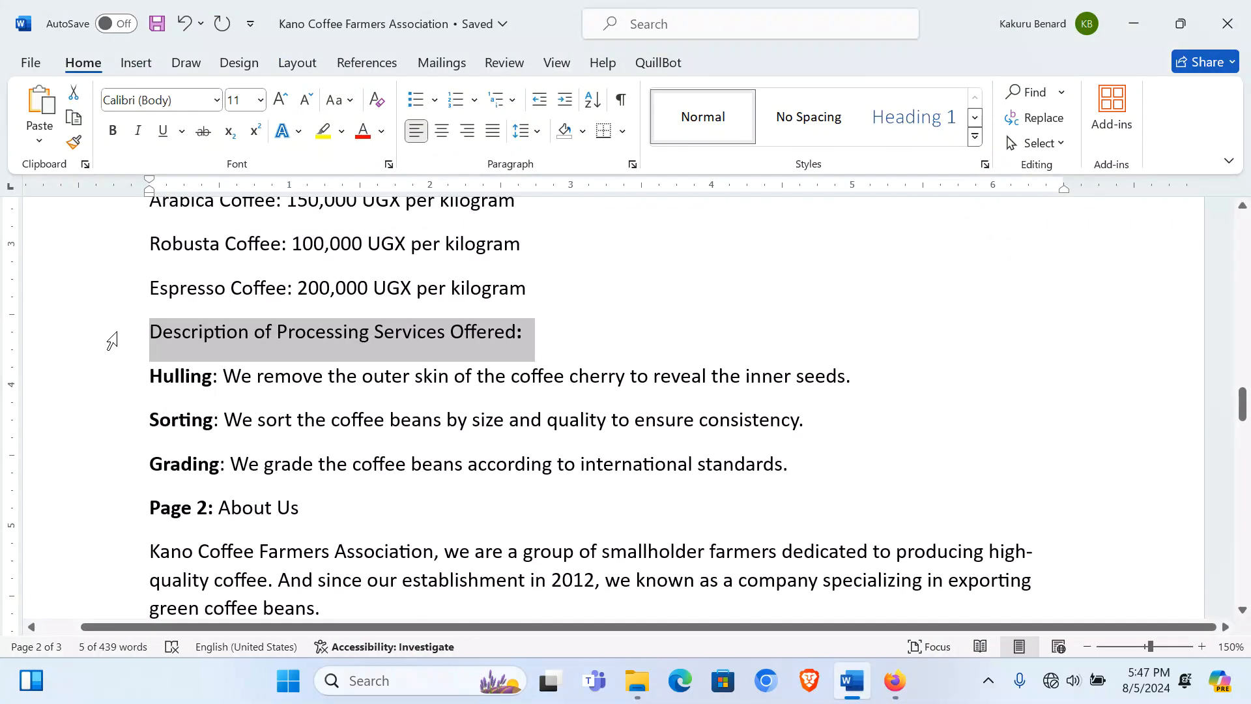
{"action": "left_click", "coordinate": [893, 680]}
{"action": "left_click", "coordinate": [629, 379]}
{"action": "key", "text": "ctrl+v"}
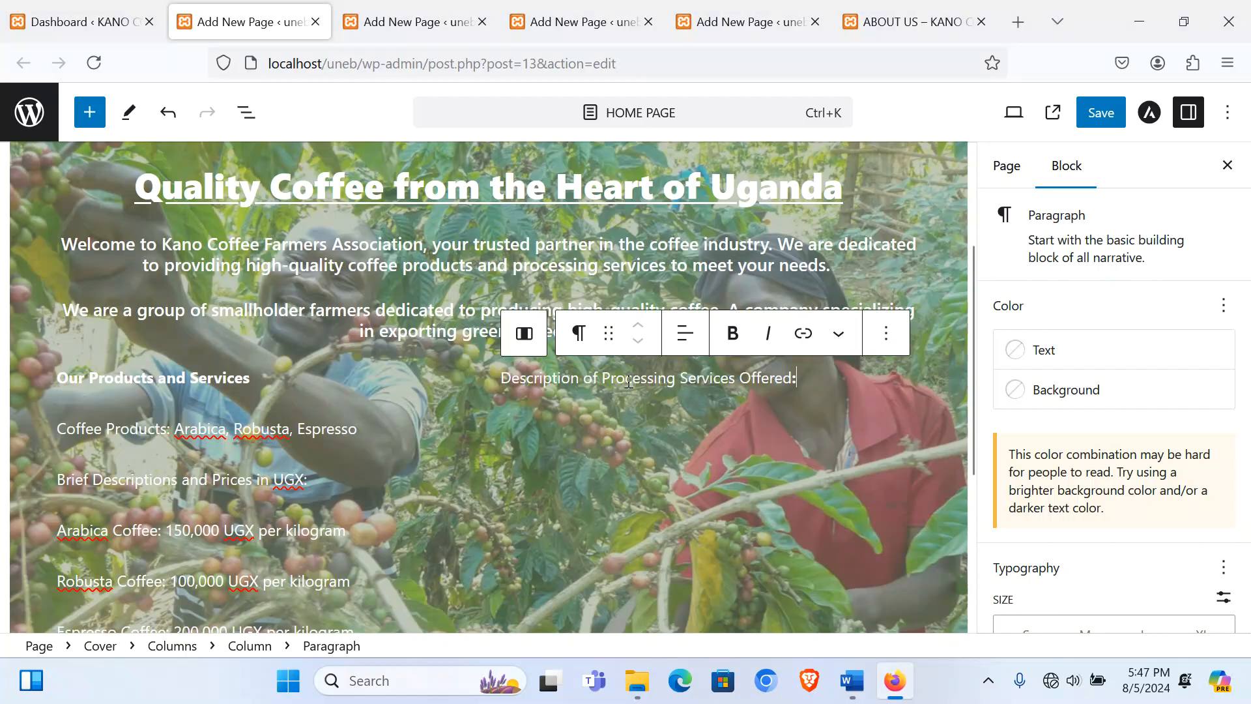
{"action": "key", "text": "Return"}
Step: Paste the Hulling, Sorting and Grading paragraphs from Word into the right column
{"action": "left_click", "coordinate": [852, 681]}
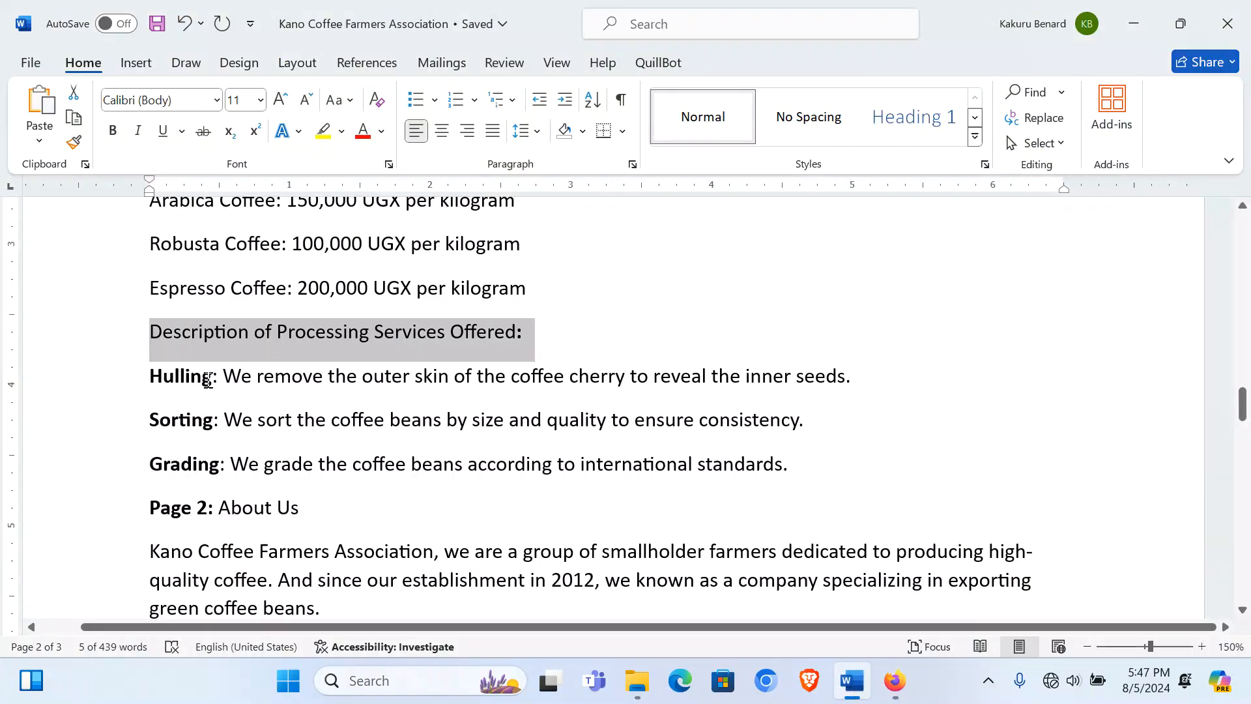
{"action": "scroll", "coordinate": [207, 379], "scroll_direction": "down", "scroll_amount": 1}
{"action": "left_click_drag", "start_coordinate": [104, 310], "coordinate": [139, 432]}
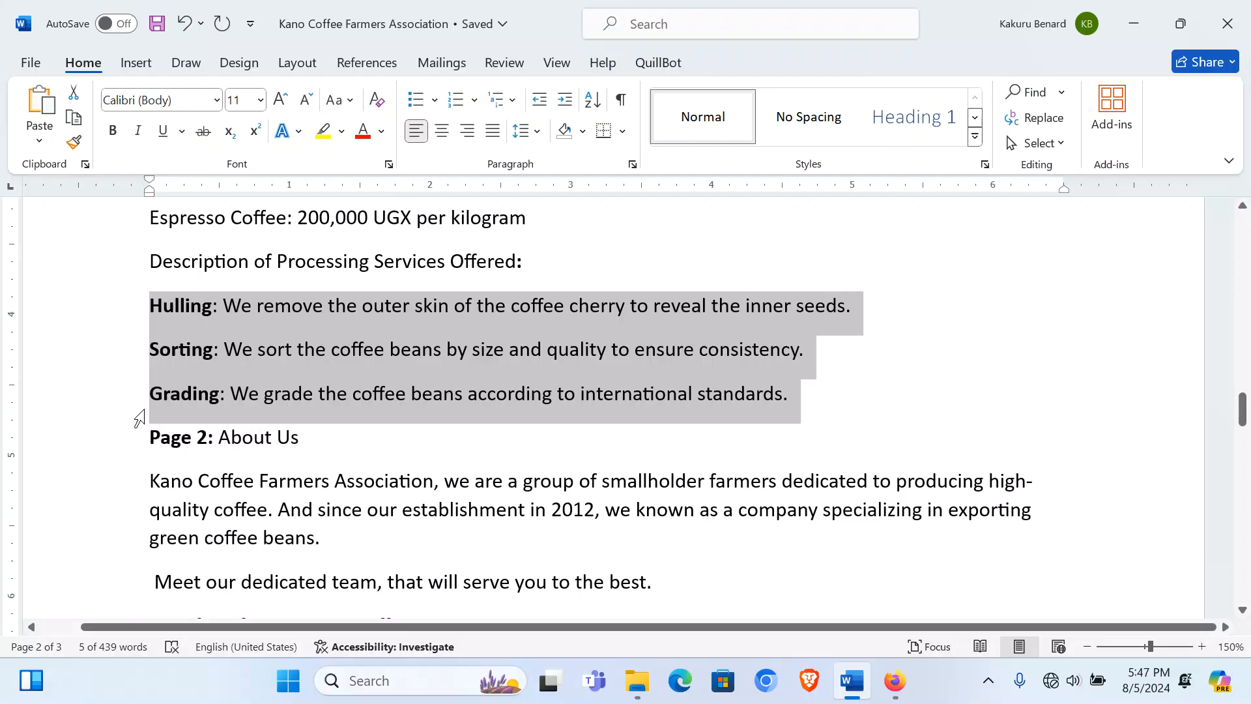
{"action": "left_click", "coordinate": [894, 680]}
{"action": "key", "text": "ctrl+v"}
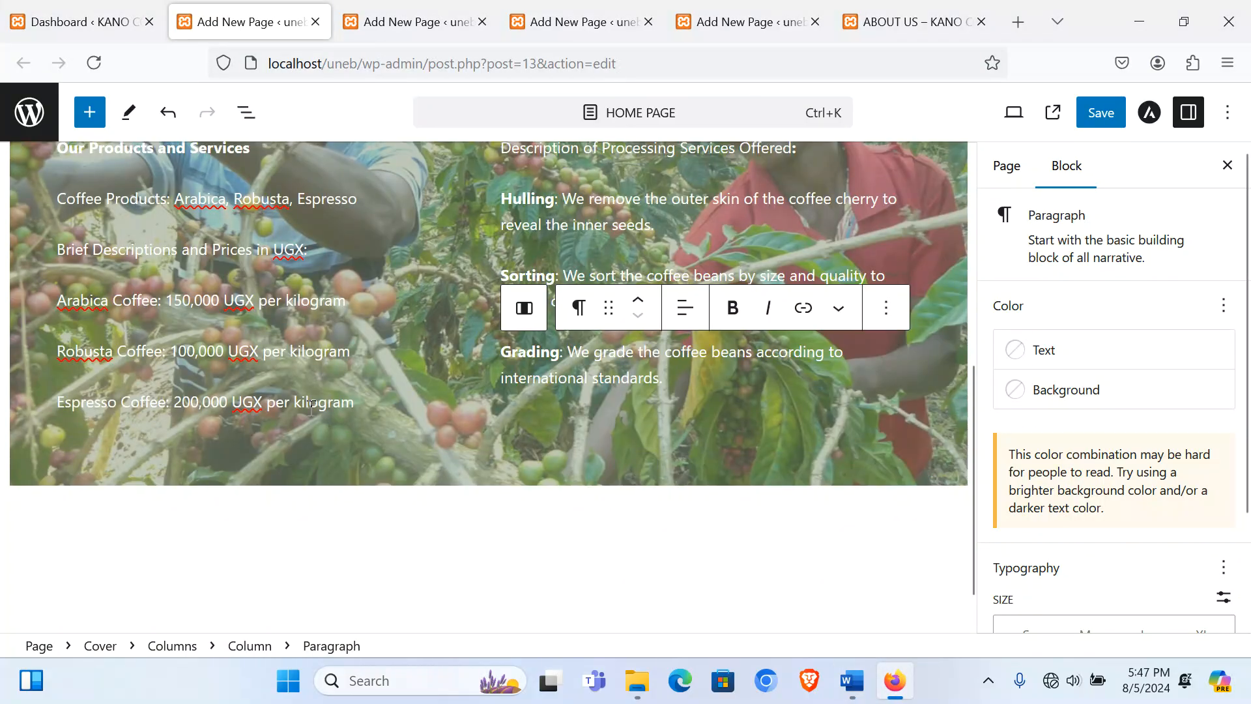
Step: Select the left Column block holding the products and prices list
{"action": "scroll", "coordinate": [397, 479], "scroll_direction": "up", "scroll_amount": 5}
{"action": "scroll", "coordinate": [239, 464], "scroll_direction": "down", "scroll_amount": 3}
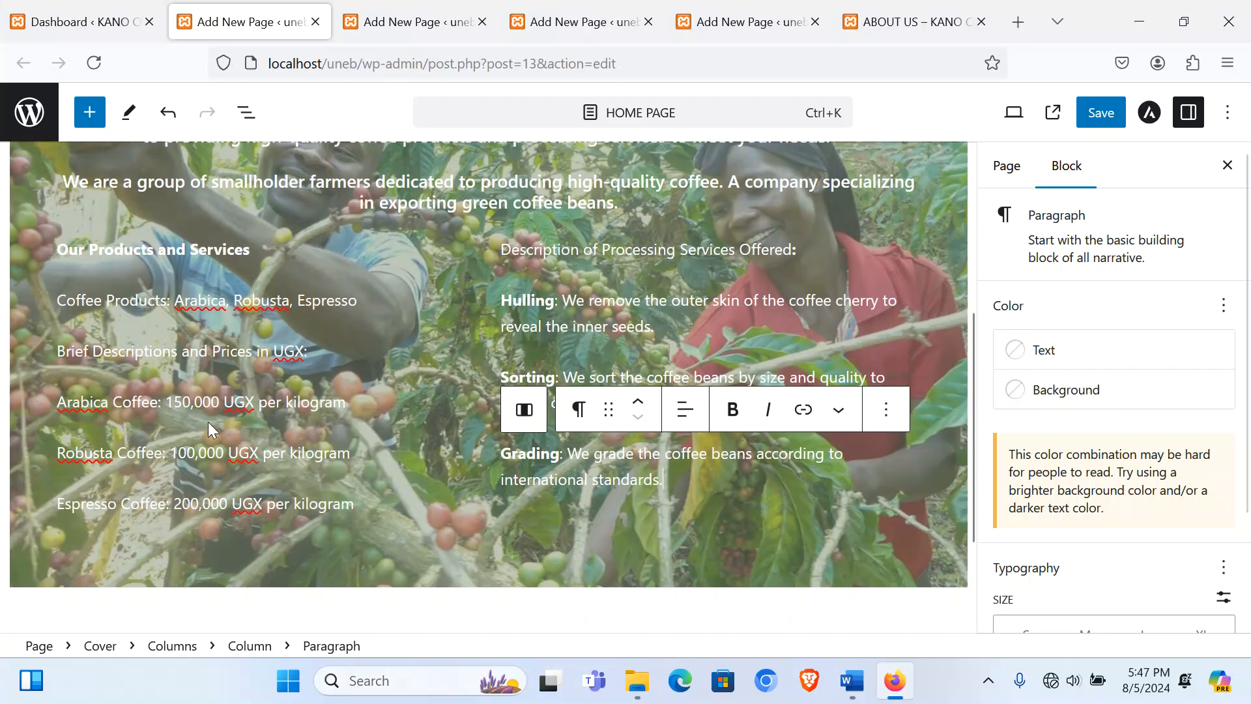
{"action": "left_click", "coordinate": [119, 301]}
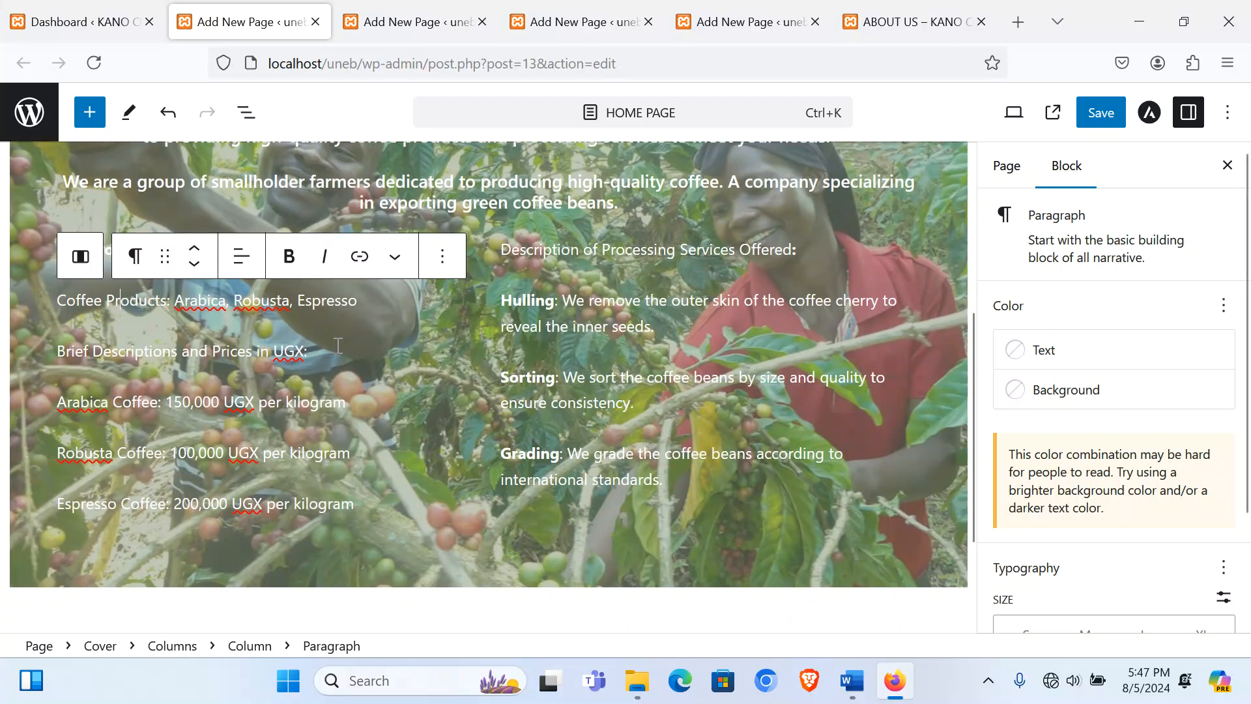
{"action": "left_click", "coordinate": [406, 339]}
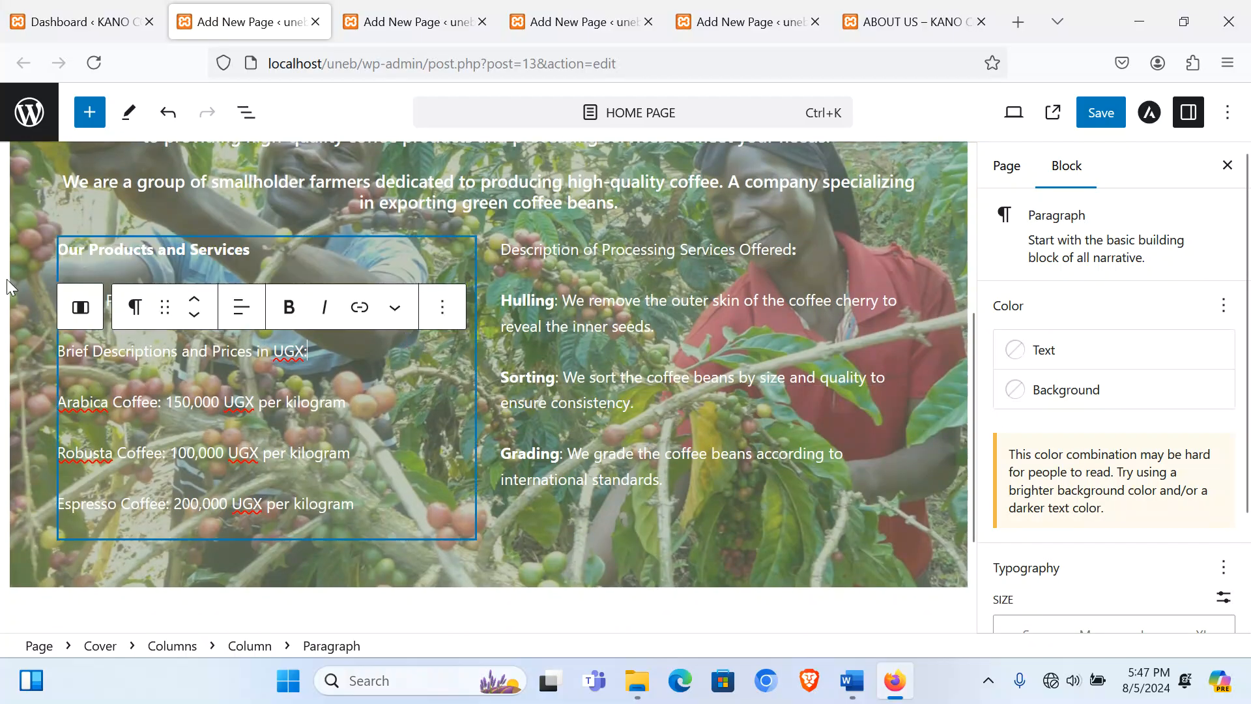
{"action": "left_click", "coordinate": [78, 252]}
{"action": "left_click", "coordinate": [40, 249]}
{"action": "left_click", "coordinate": [86, 279]}
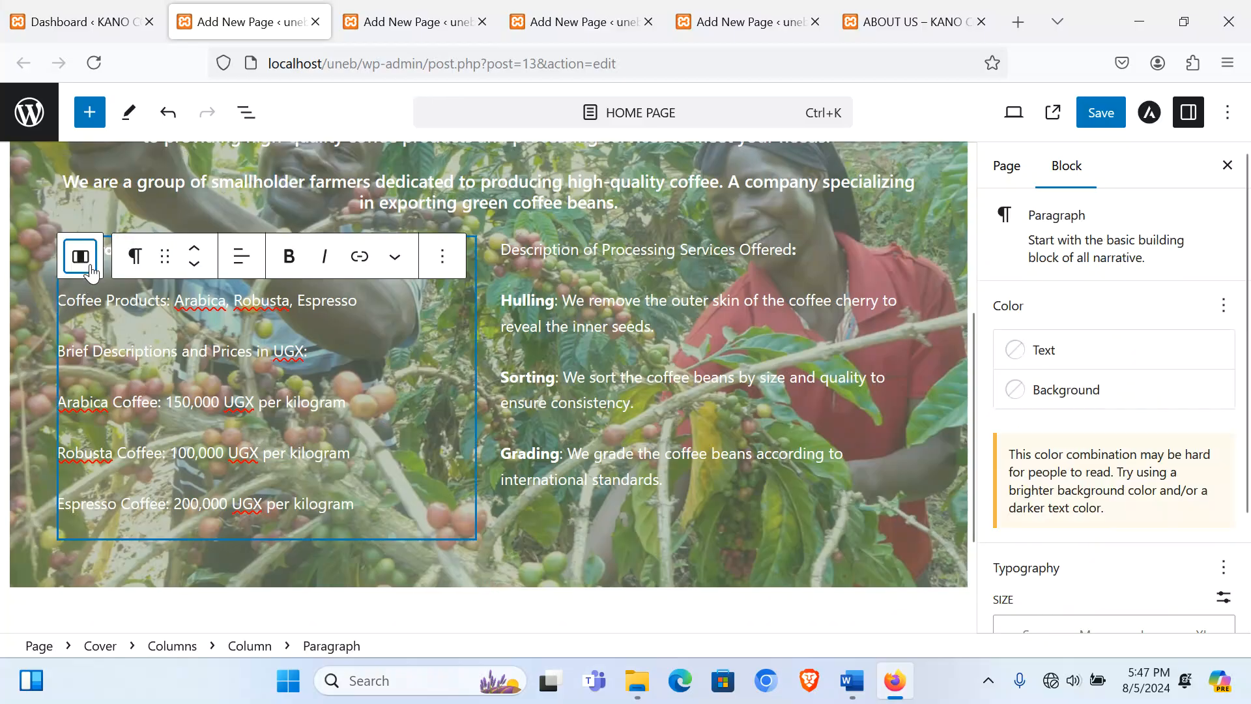
{"action": "left_click", "coordinate": [89, 267]}
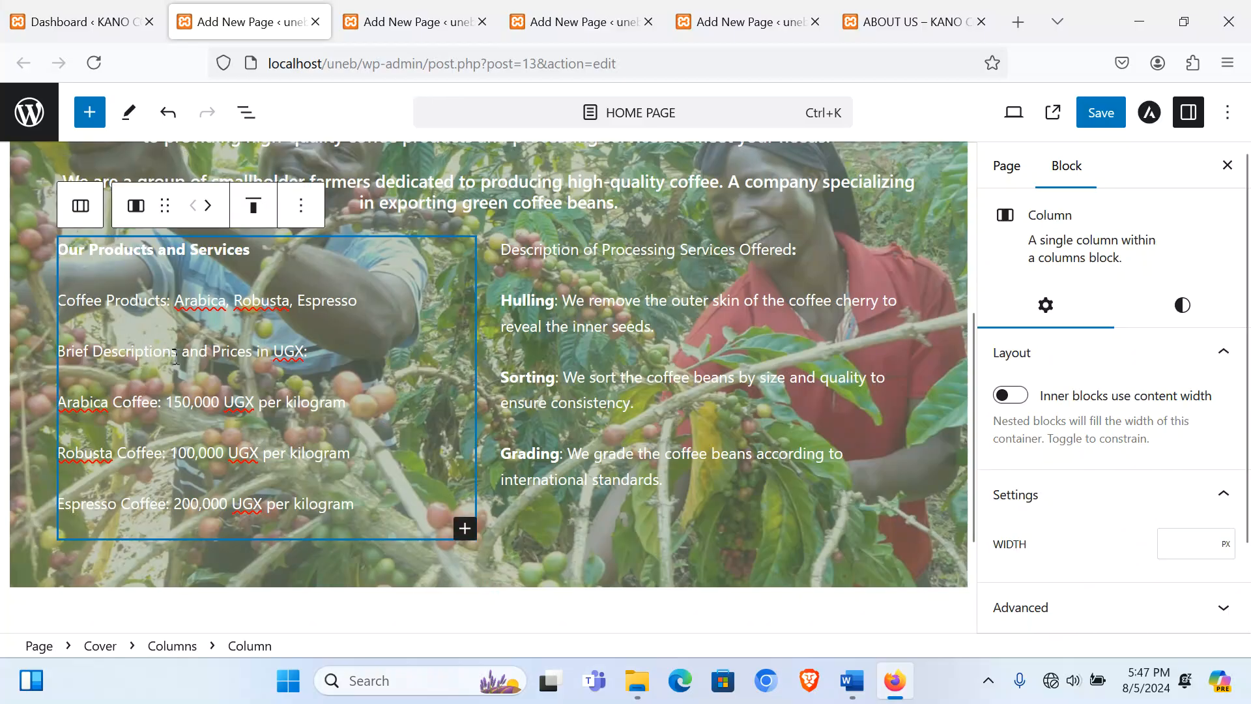
{"action": "left_click", "coordinate": [267, 337]}
{"action": "left_click", "coordinate": [342, 247]}
{"action": "left_click", "coordinate": [49, 255]}
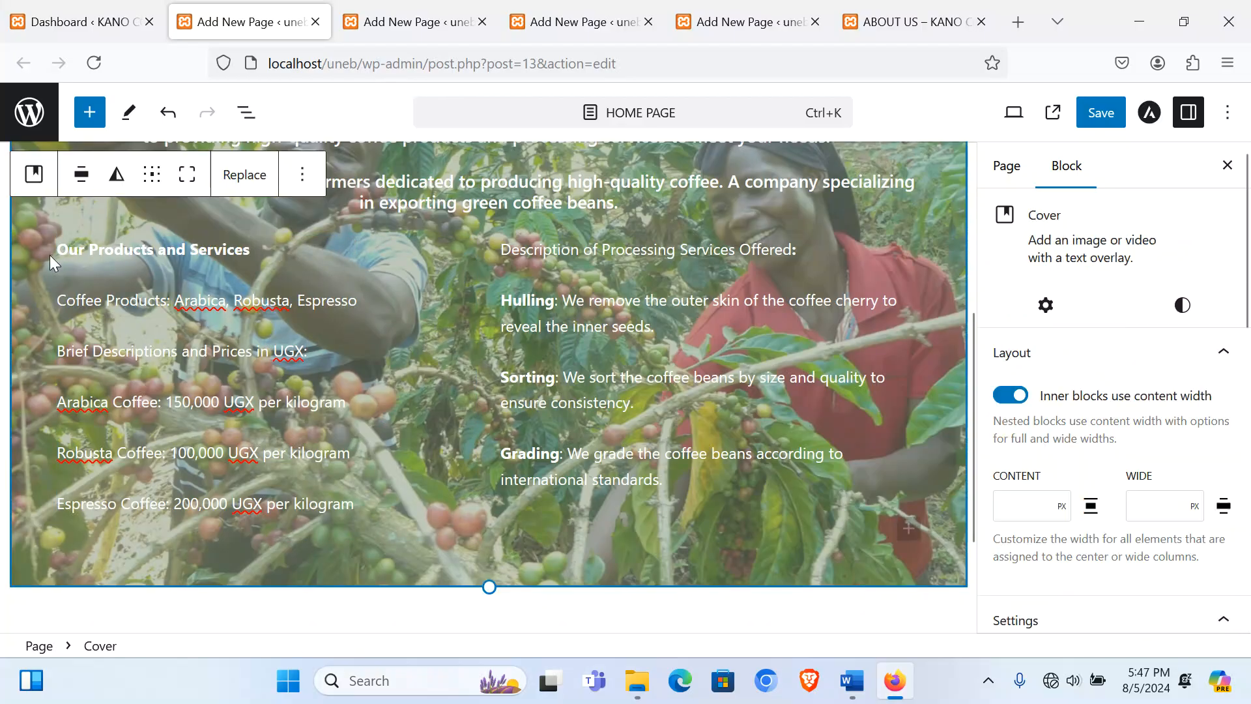
{"action": "left_click", "coordinate": [81, 287]}
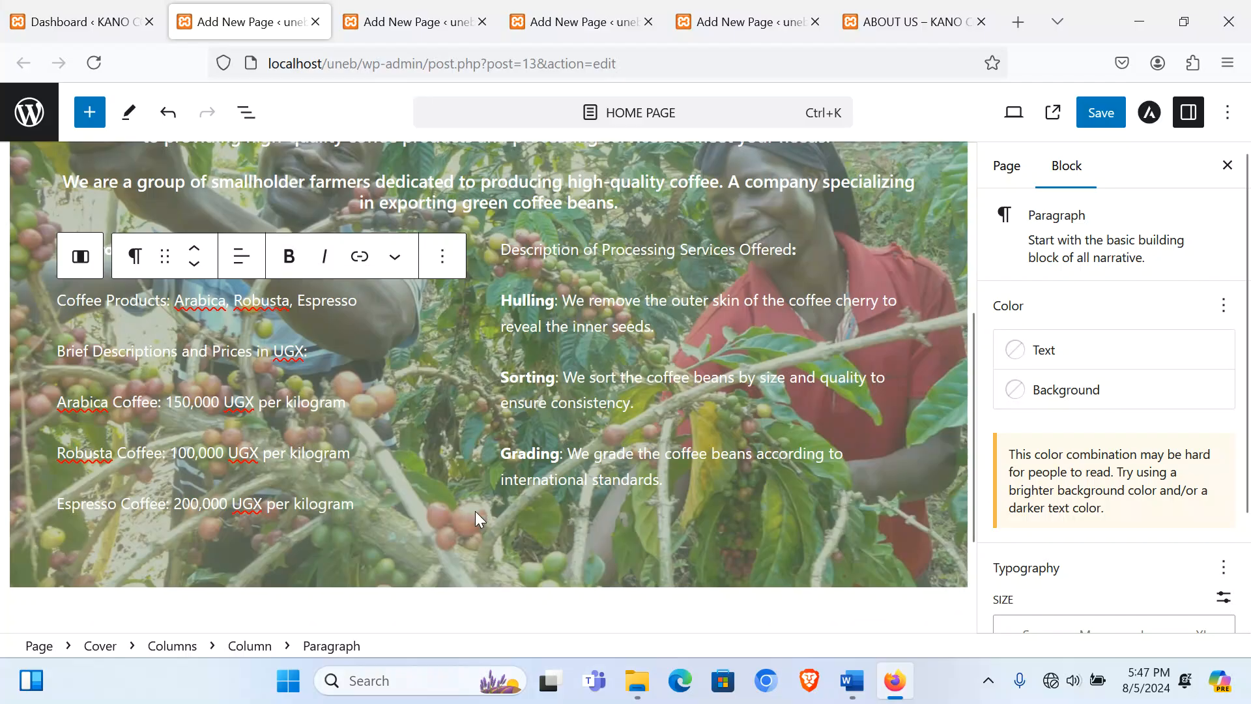
{"action": "left_click", "coordinate": [356, 532]}
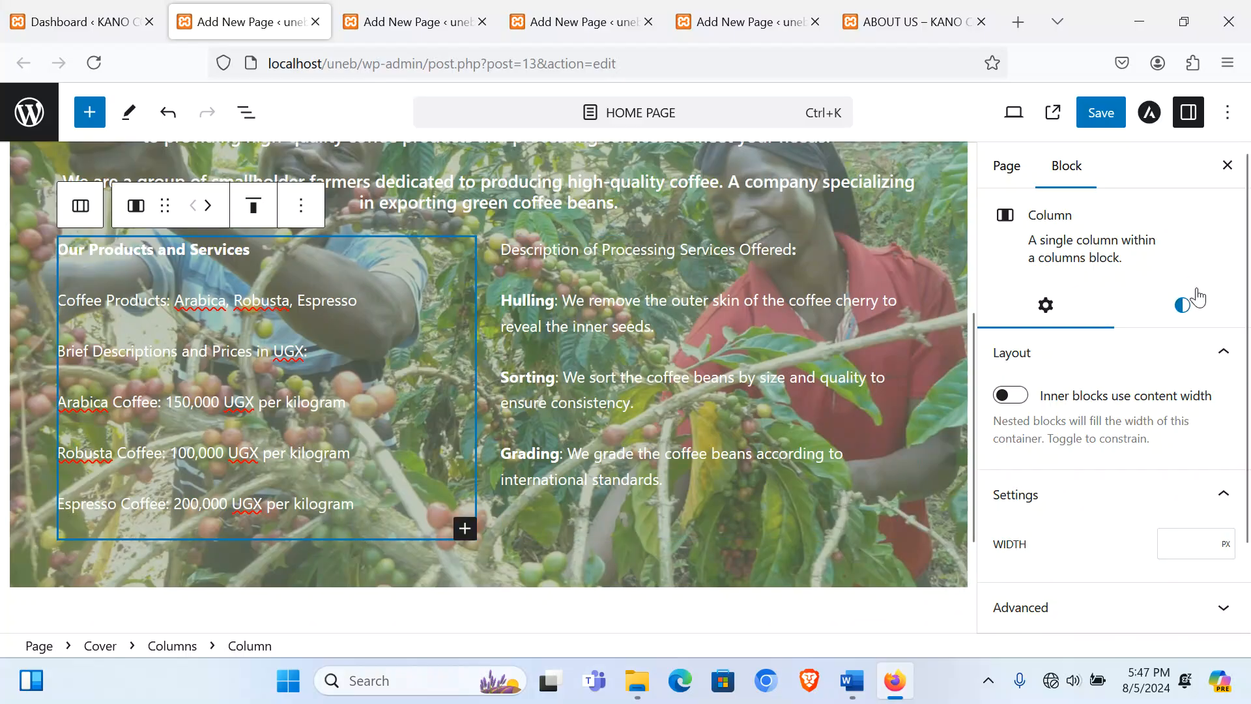
Step: Give the left column a Light green cyan background, after briefly trying White and Pale cyan blue
{"action": "left_click", "coordinate": [1180, 309]}
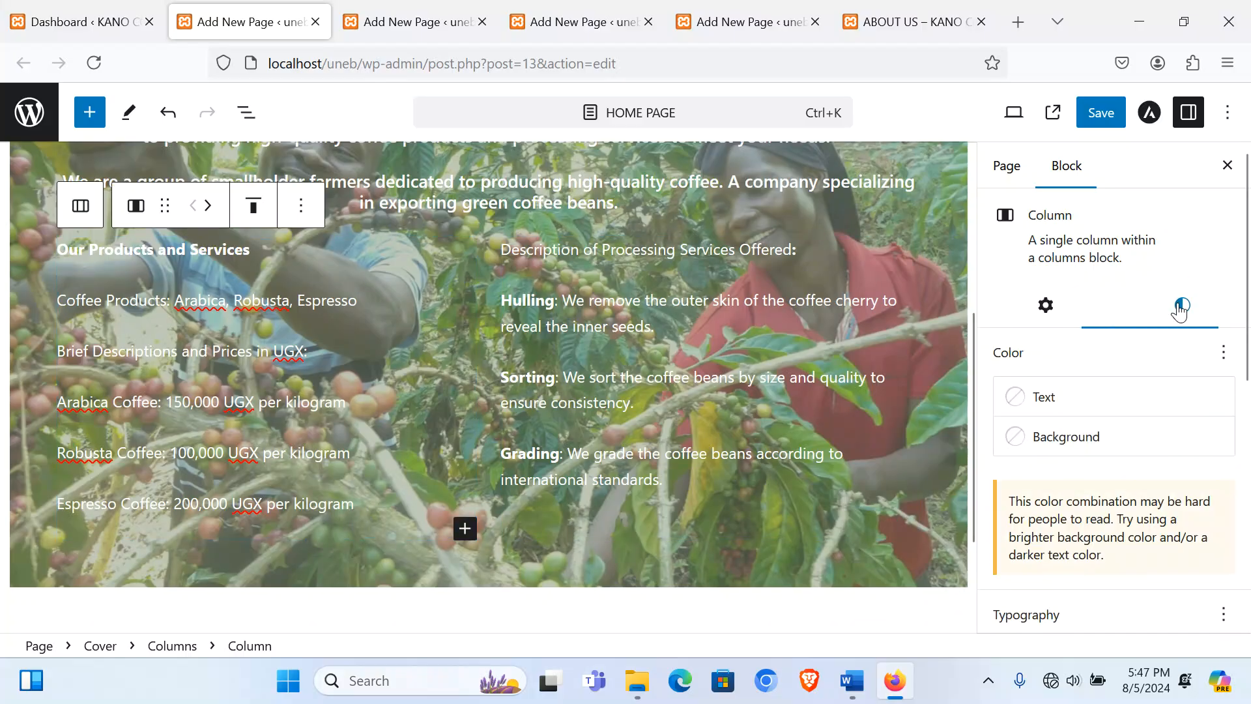
{"action": "left_click", "coordinate": [1081, 437]}
{"action": "scroll", "coordinate": [805, 274], "scroll_direction": "down", "scroll_amount": 3}
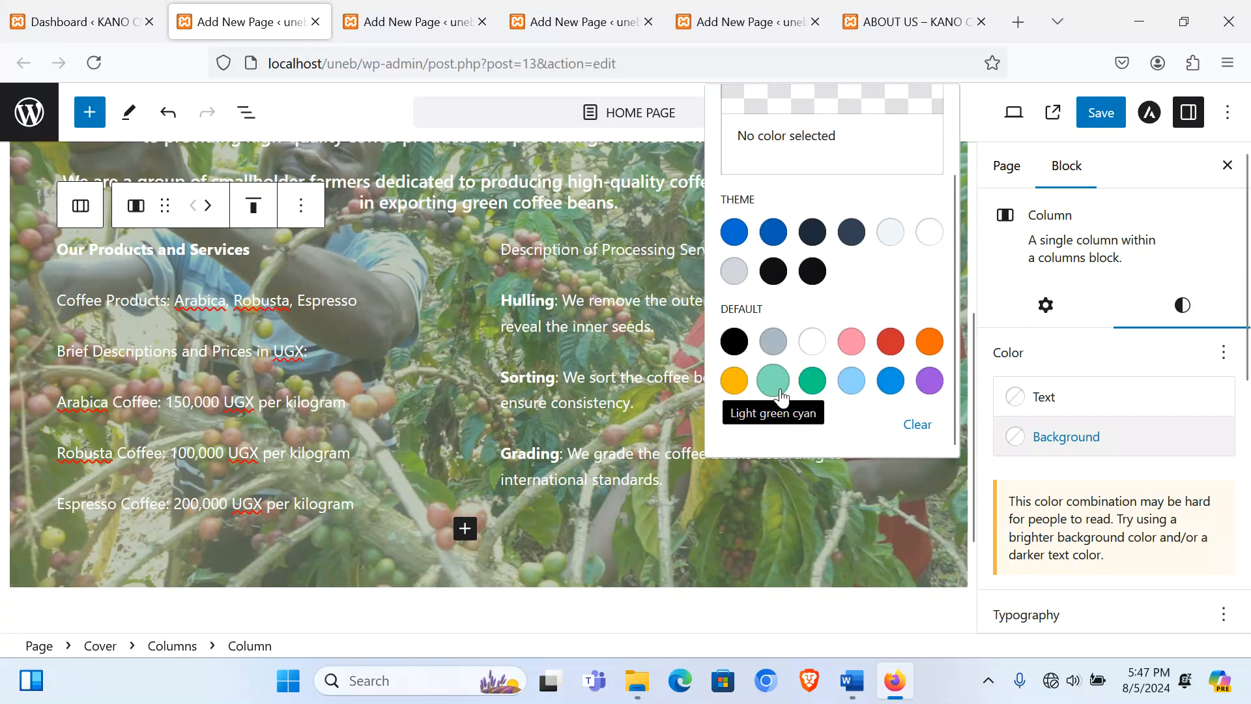
{"action": "left_click", "coordinate": [773, 380]}
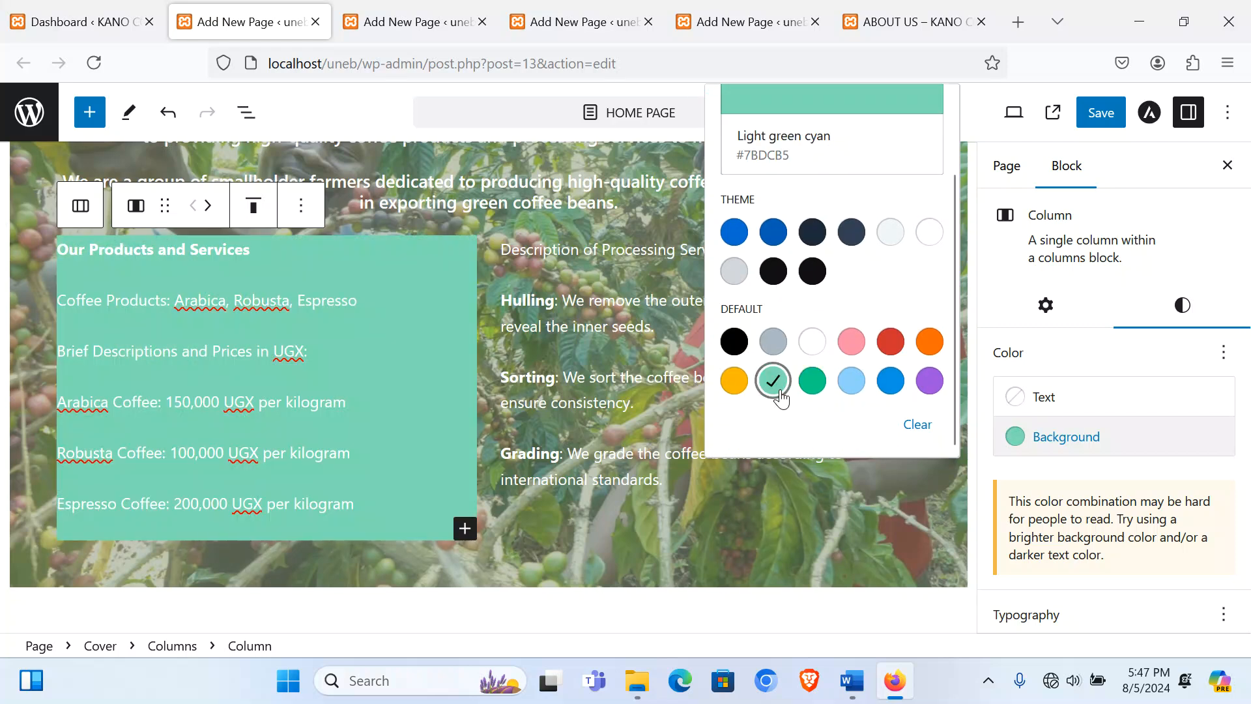
{"action": "left_click", "coordinate": [812, 340]}
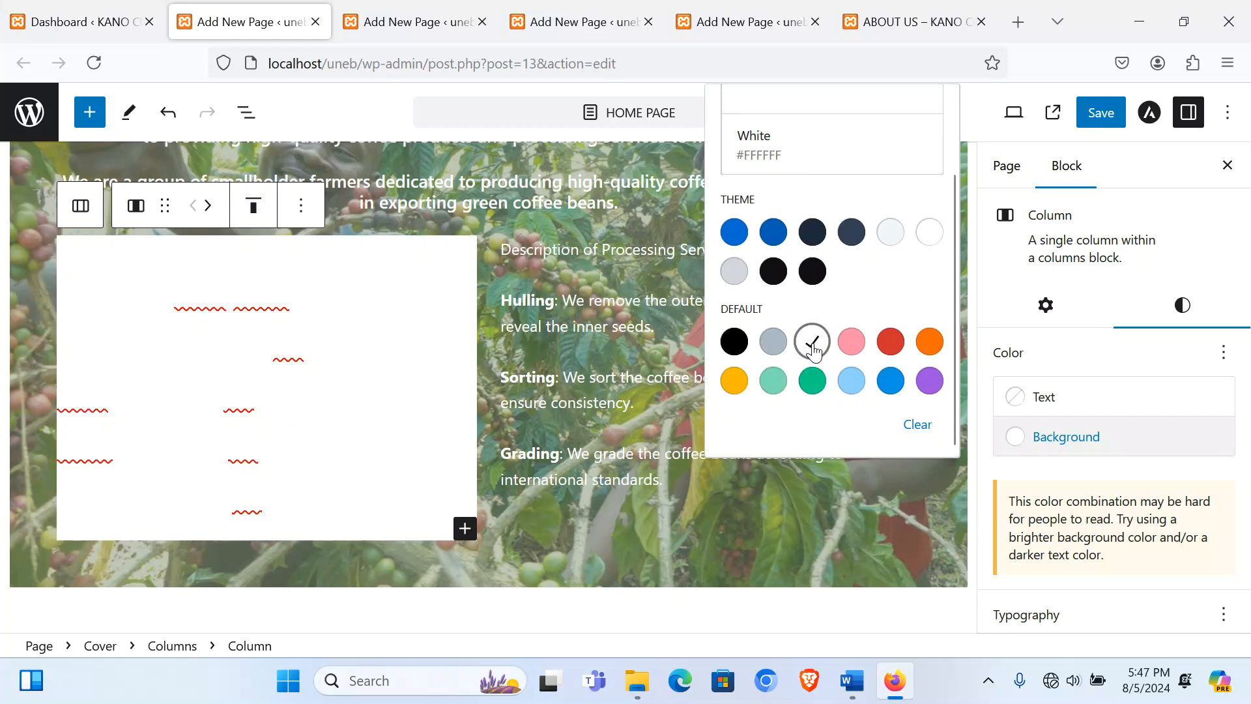
{"action": "left_click", "coordinate": [851, 383]}
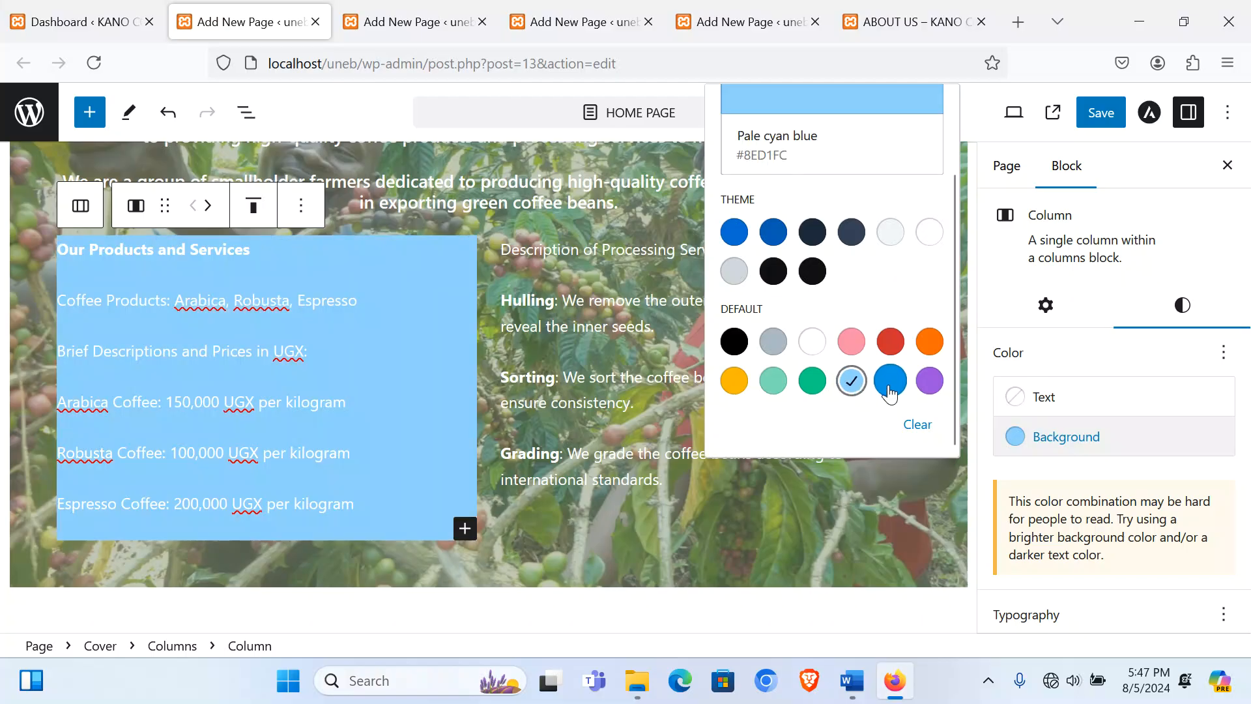
{"action": "left_click", "coordinate": [773, 381]}
{"action": "left_click", "coordinate": [752, 491]}
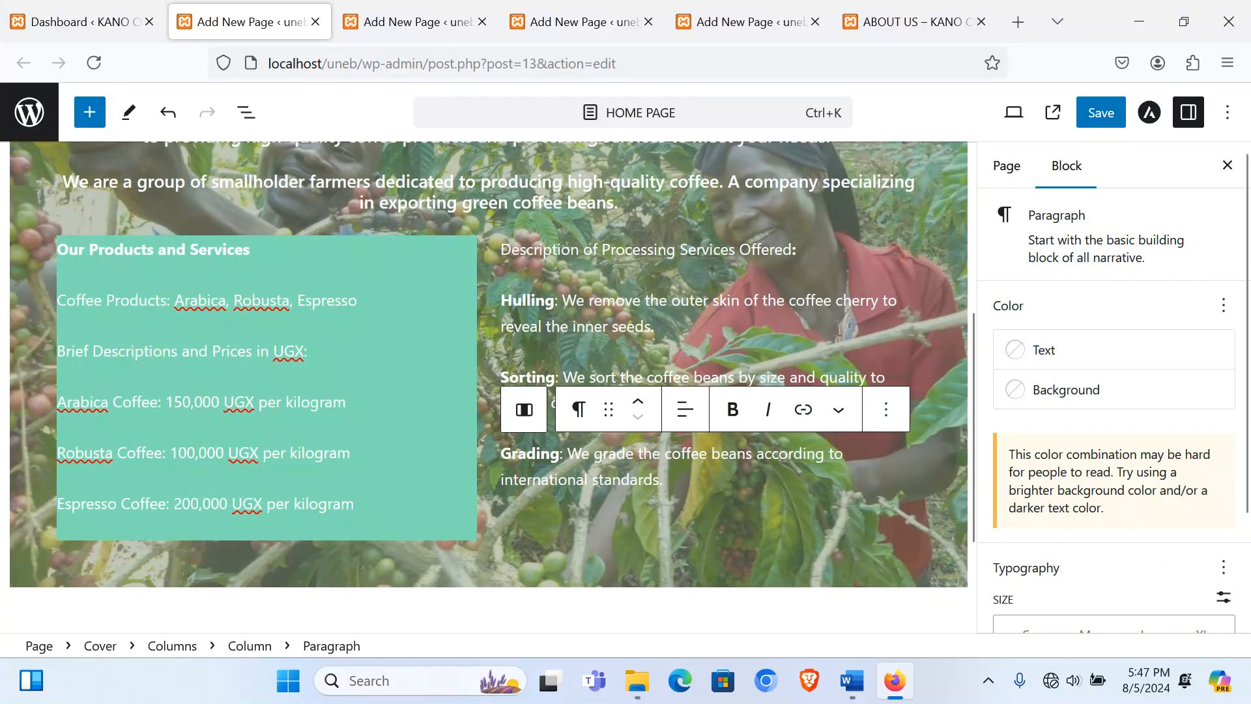
{"action": "left_click", "coordinate": [822, 301]}
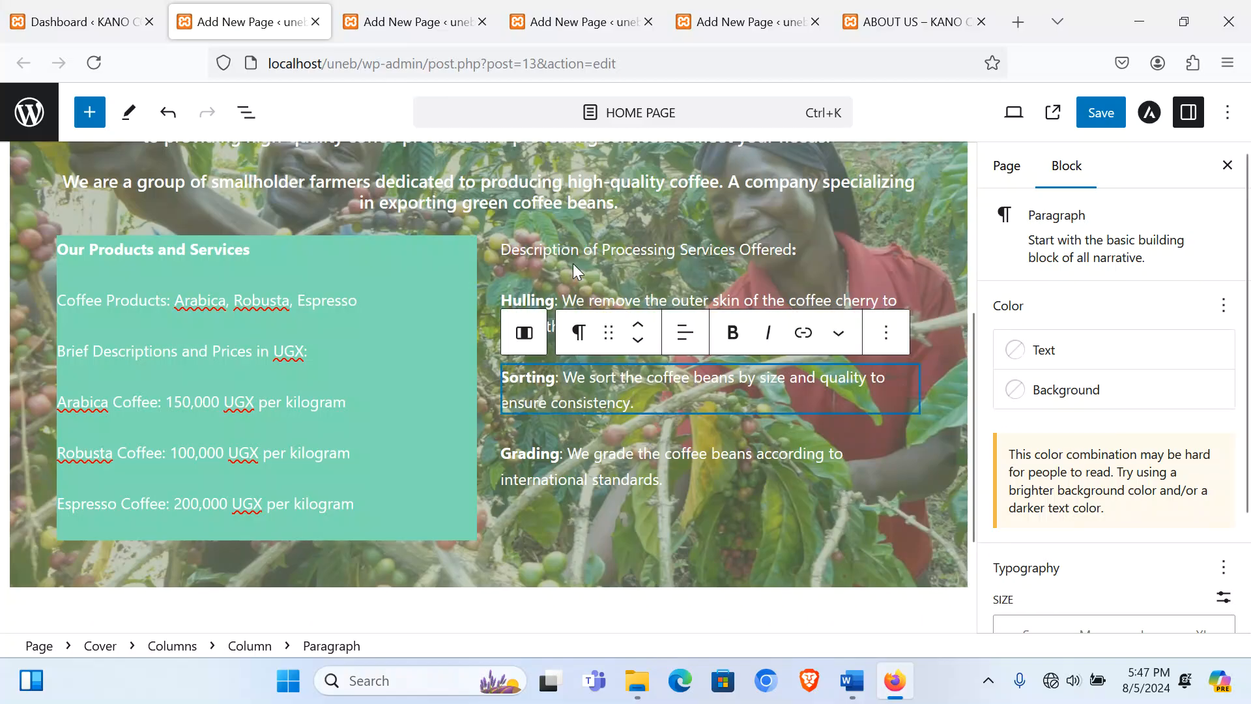
{"action": "left_click", "coordinate": [522, 232]}
{"action": "left_click", "coordinate": [508, 267]}
Step: Set the right processing-services column's background to Pale cyan blue
{"action": "left_click", "coordinate": [490, 310]}
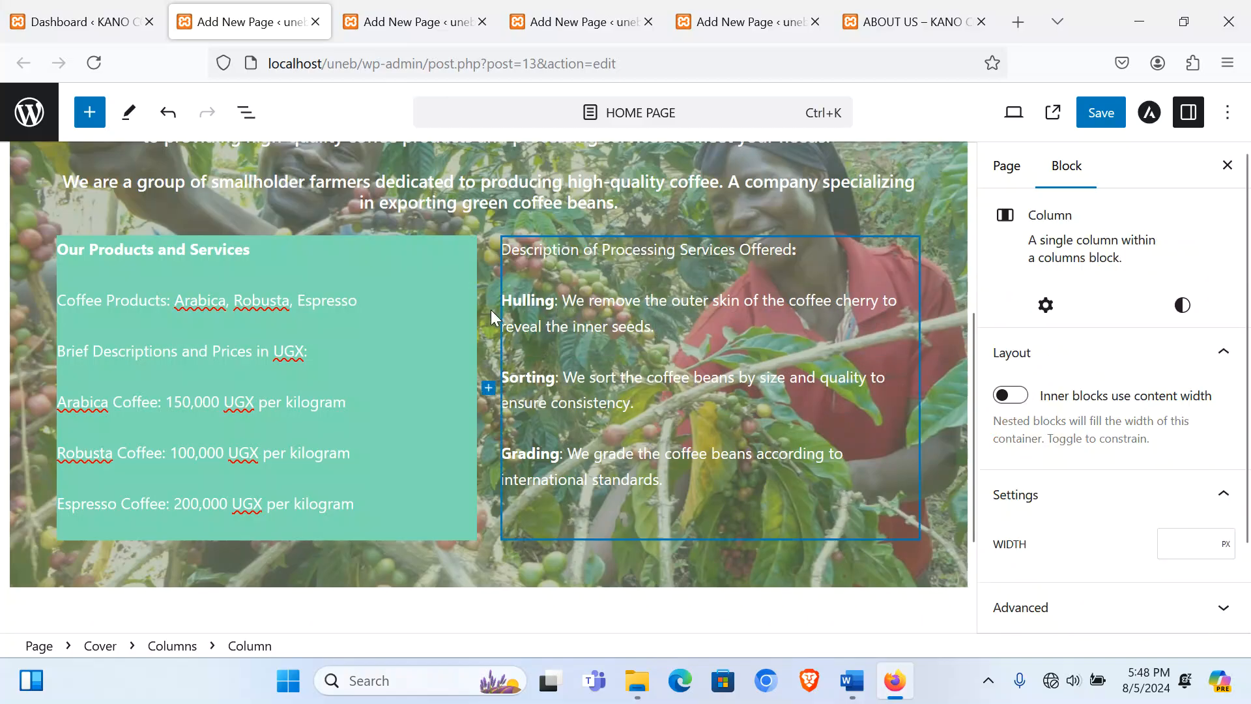
{"action": "left_click", "coordinate": [1192, 310]}
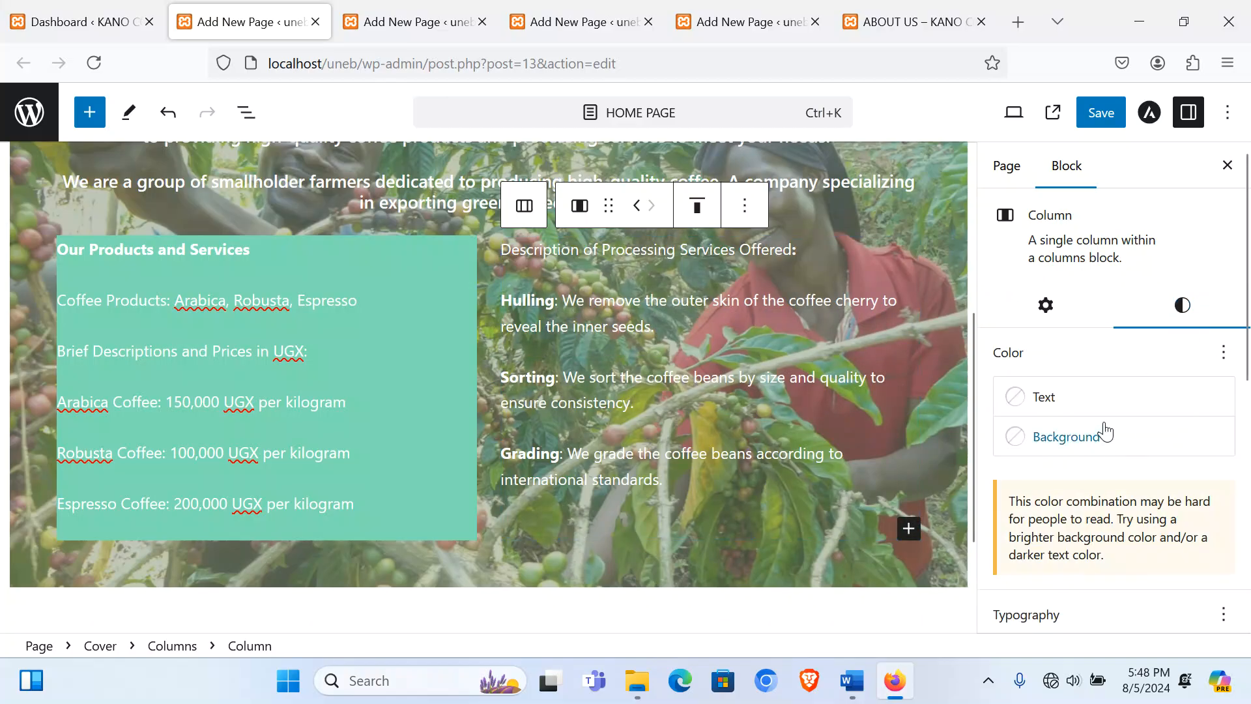
{"action": "left_click", "coordinate": [1104, 437]}
{"action": "scroll", "coordinate": [860, 342], "scroll_direction": "down", "scroll_amount": 2}
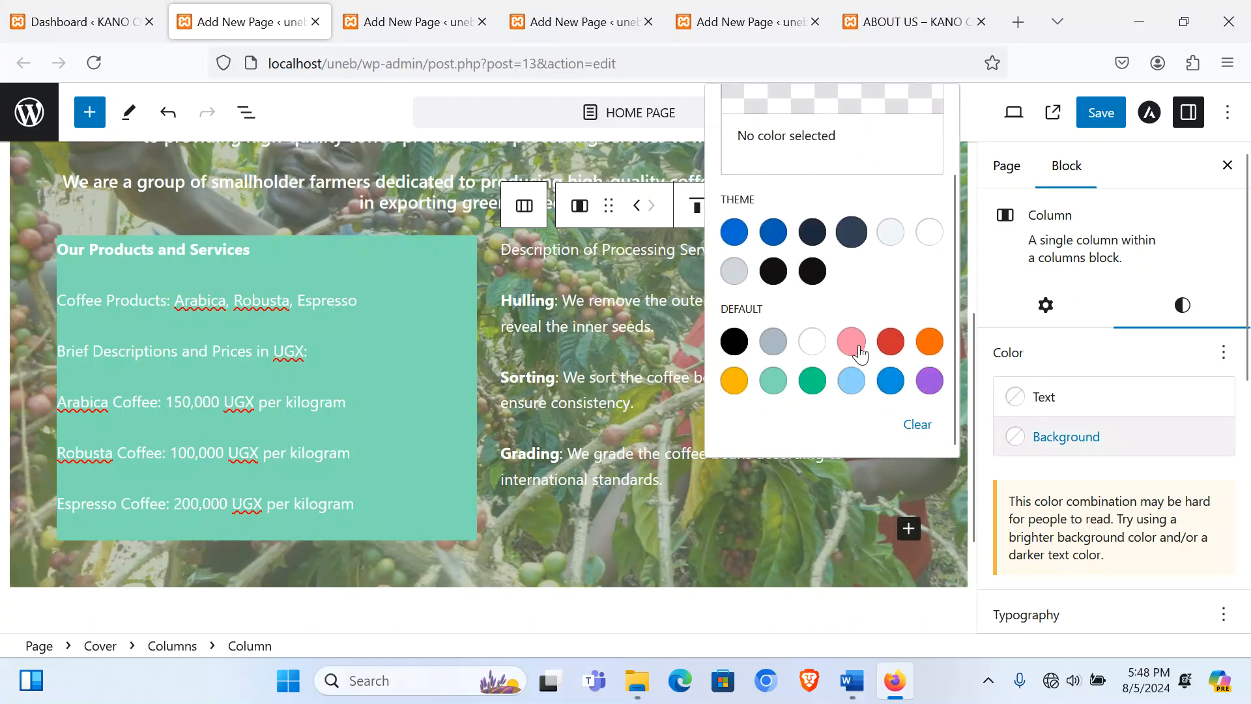
{"action": "left_click", "coordinate": [815, 383]}
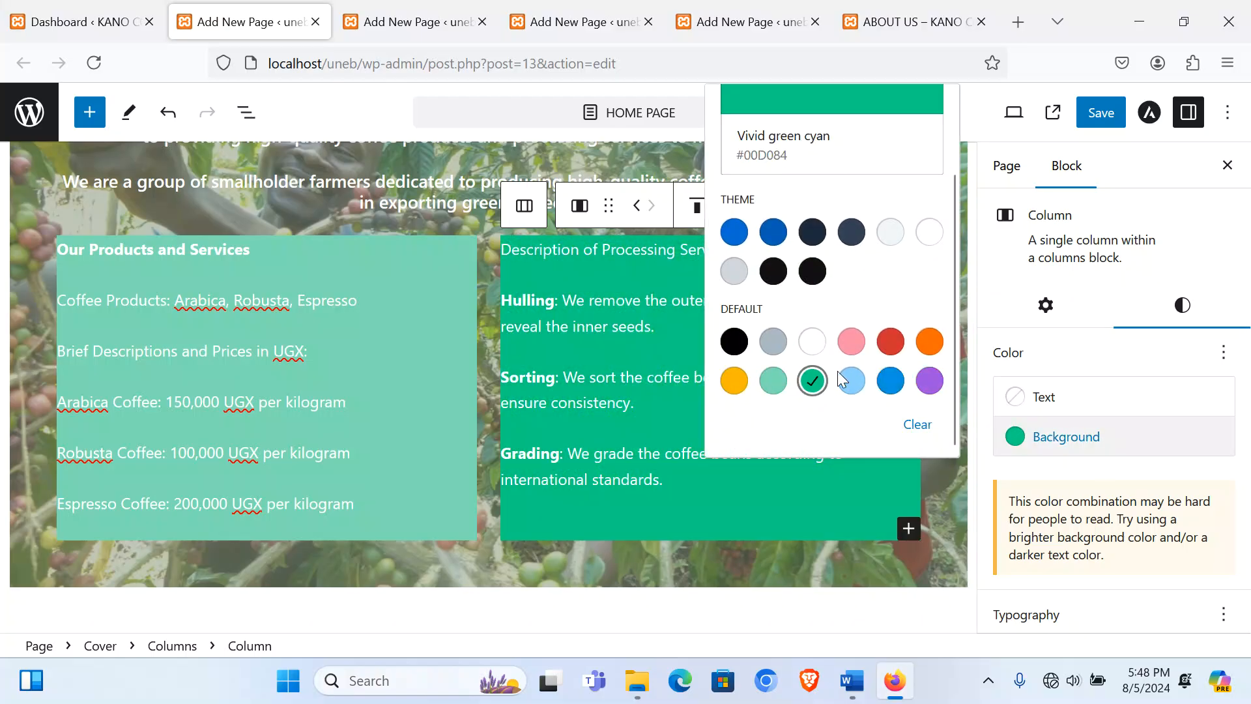
{"action": "left_click", "coordinate": [850, 389]}
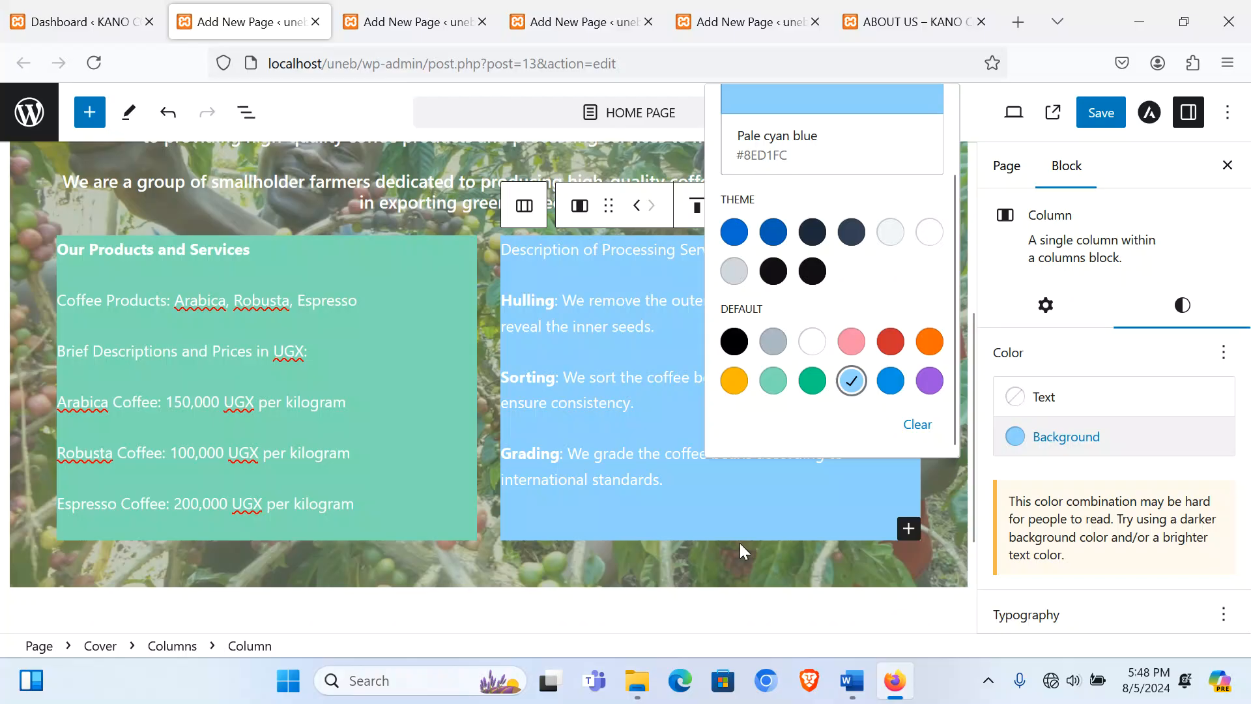
{"action": "left_click", "coordinate": [595, 435]}
Step: Set the Hulling paragraph's font size to medium (M)
{"action": "scroll", "coordinate": [566, 364], "scroll_direction": "up", "scroll_amount": 3}
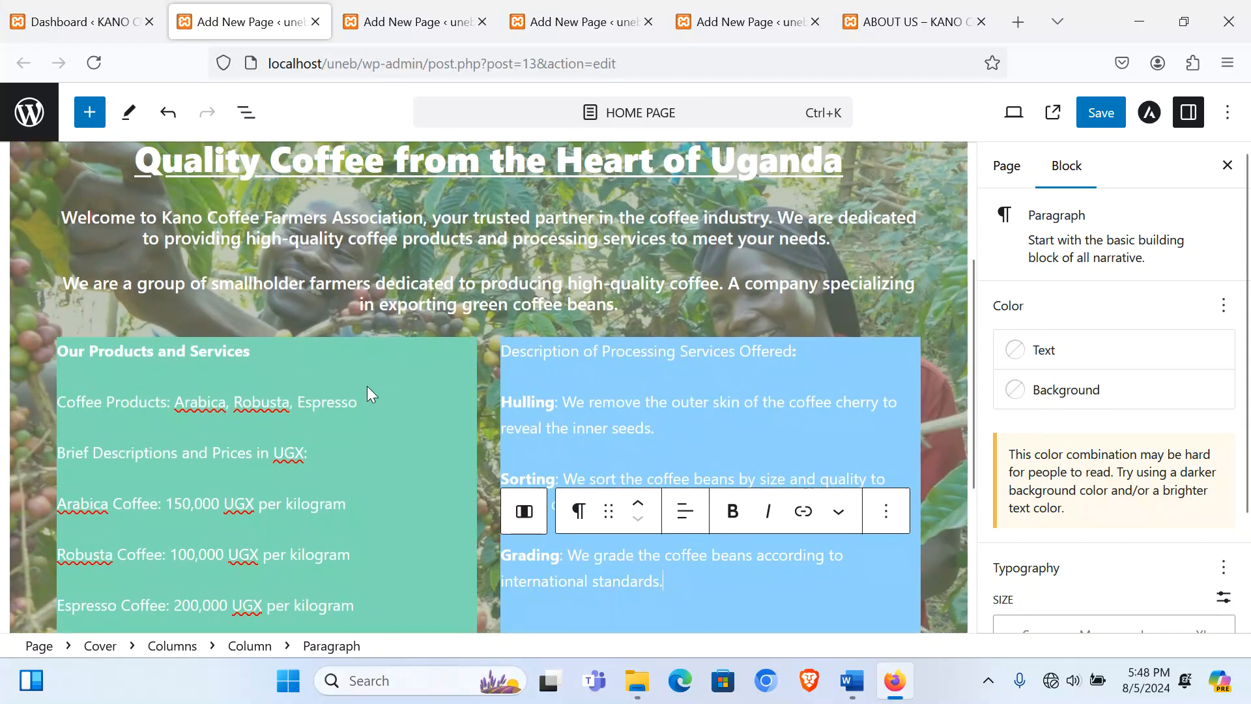
{"action": "scroll", "coordinate": [1043, 482], "scroll_direction": "down", "scroll_amount": 2}
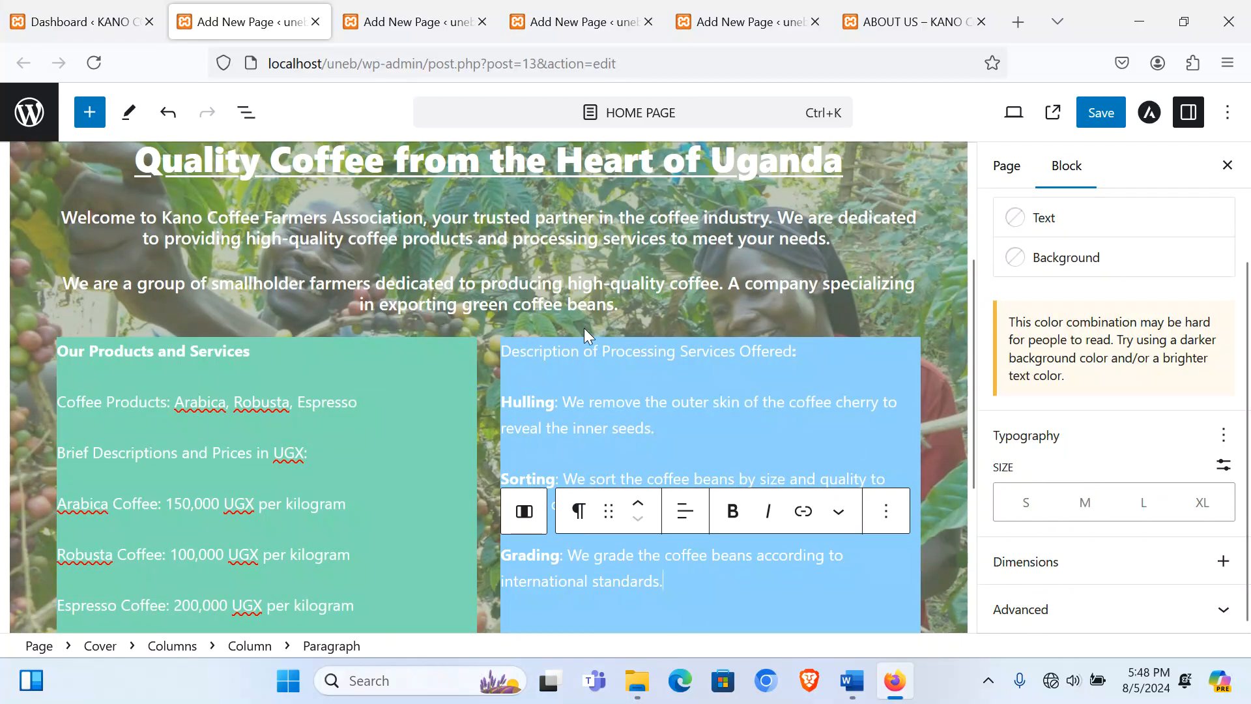
{"action": "left_click", "coordinate": [779, 430]}
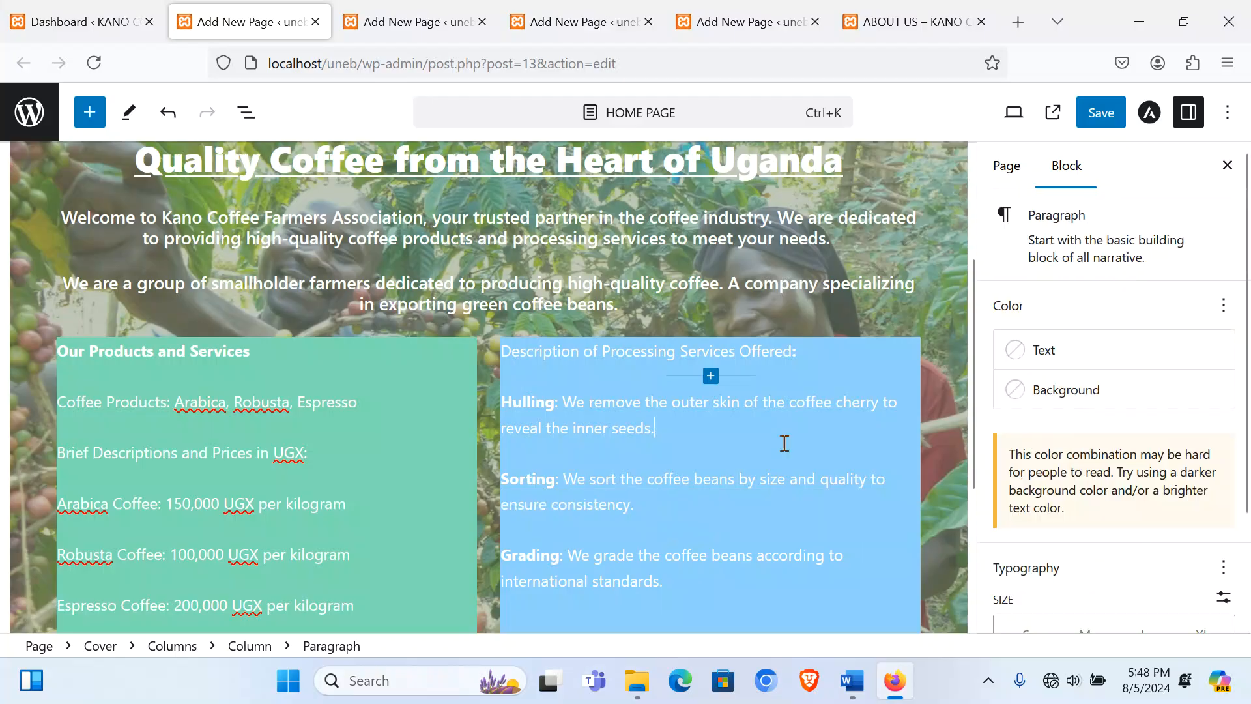
{"action": "scroll", "coordinate": [1041, 546], "scroll_direction": "down", "scroll_amount": 2}
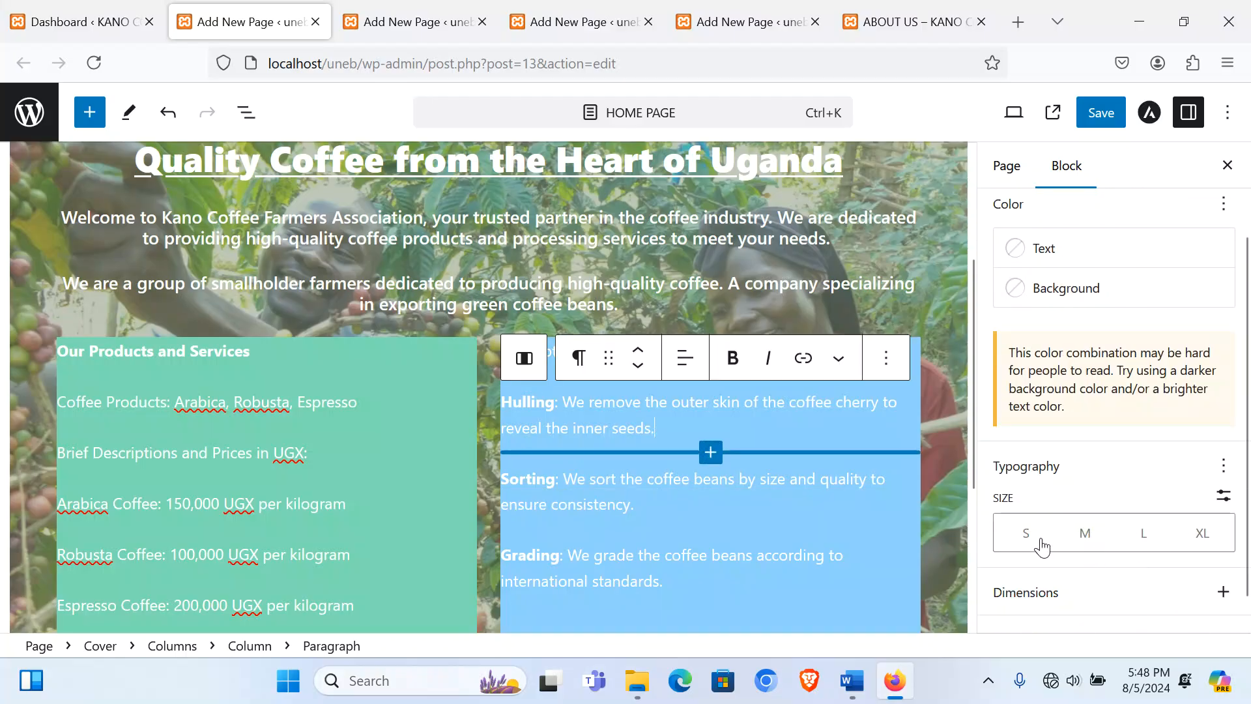
{"action": "left_click", "coordinate": [1084, 536]}
{"action": "scroll", "coordinate": [818, 524], "scroll_direction": "down", "scroll_amount": 3}
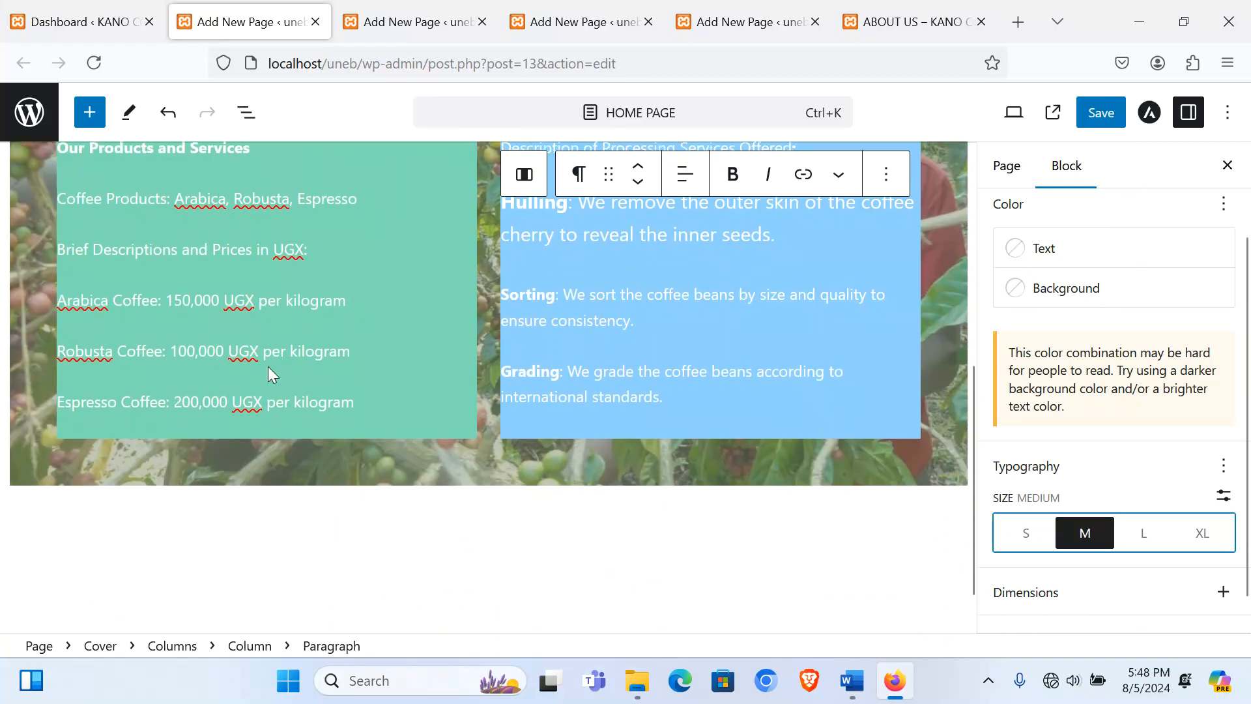
{"action": "left_click", "coordinate": [382, 426]}
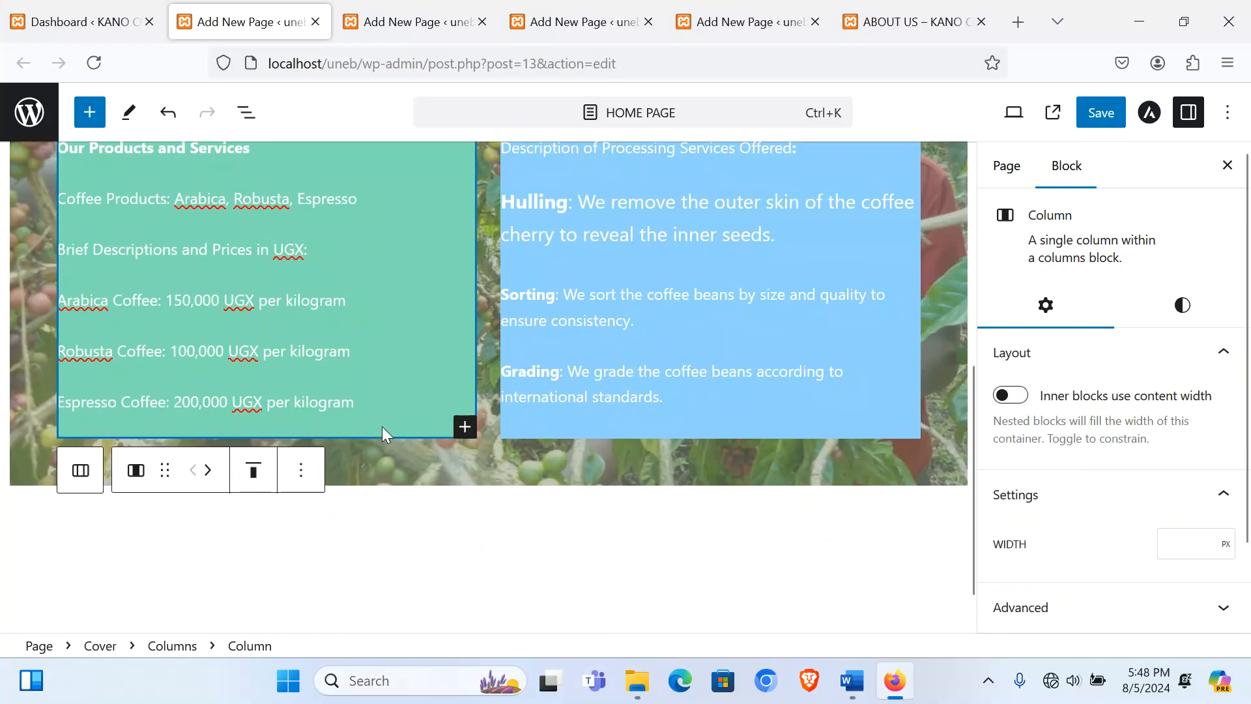
{"action": "left_click", "coordinate": [1181, 311]}
{"action": "scroll", "coordinate": [1153, 351], "scroll_direction": "down", "scroll_amount": 6}
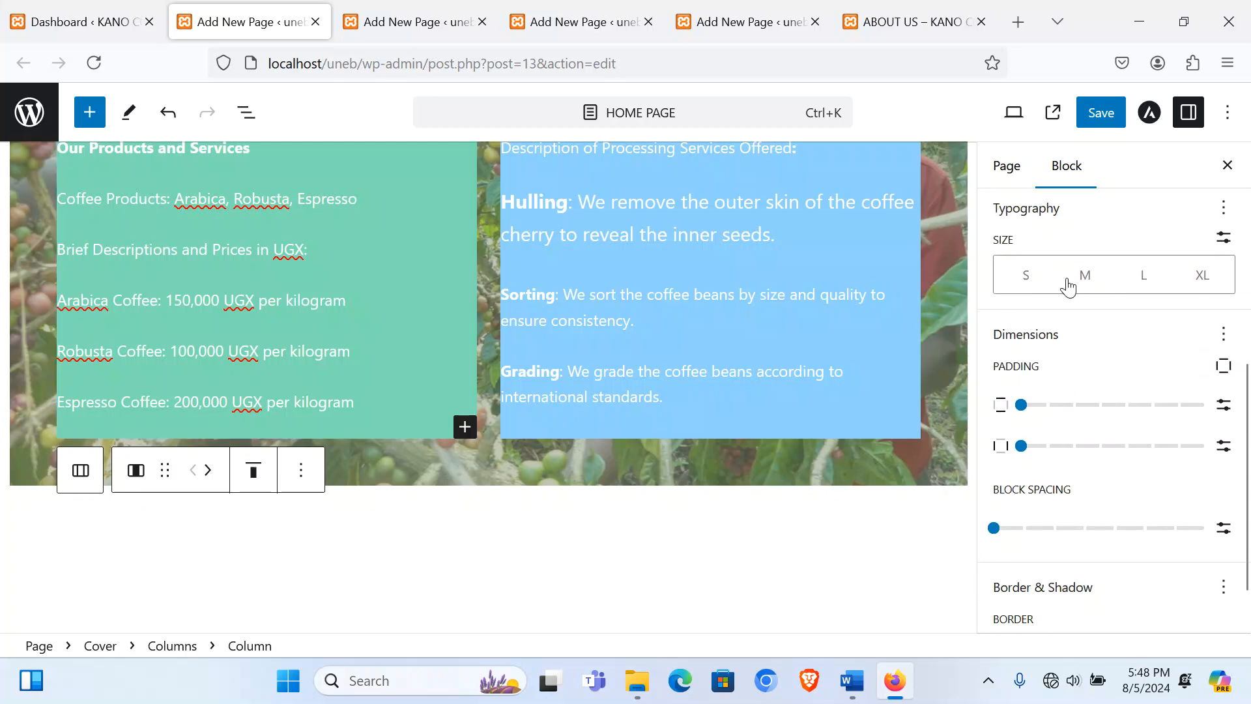
Step: Make the left column text medium size and turn 'Our Products and Services' into a heading
{"action": "left_click", "coordinate": [1084, 274]}
{"action": "scroll", "coordinate": [602, 451], "scroll_direction": "up", "scroll_amount": 5}
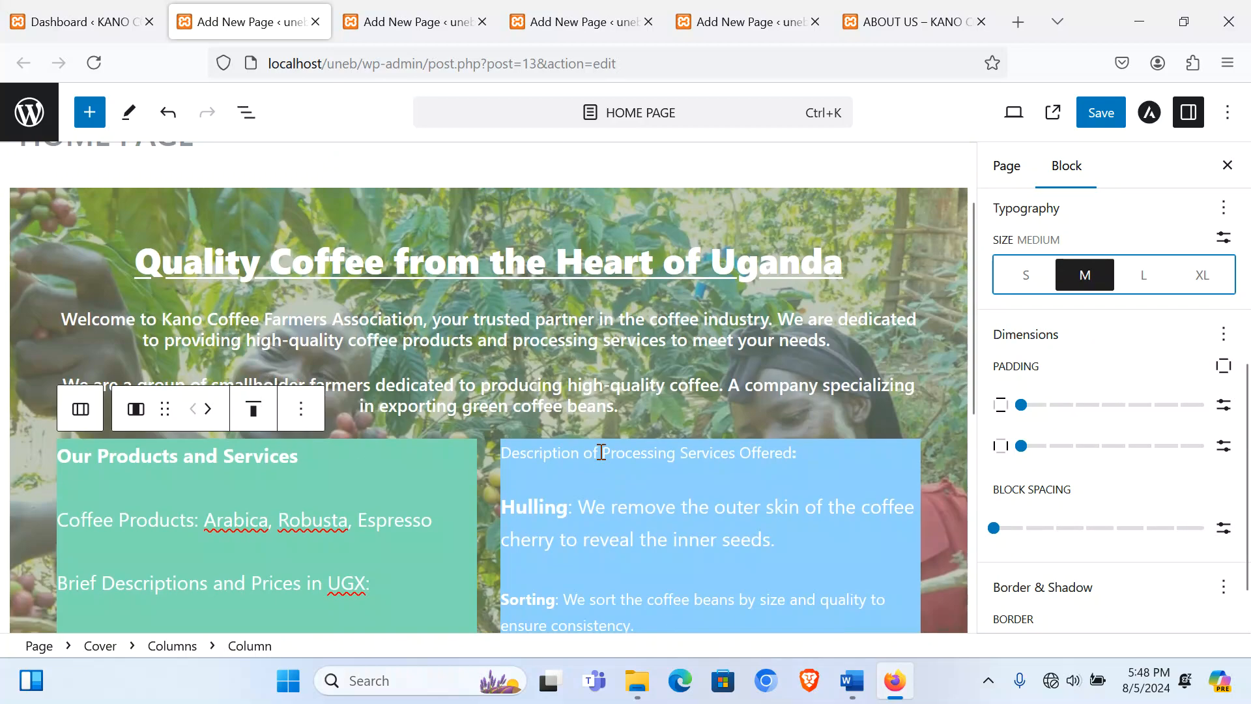
{"action": "triple_click", "coordinate": [222, 457]}
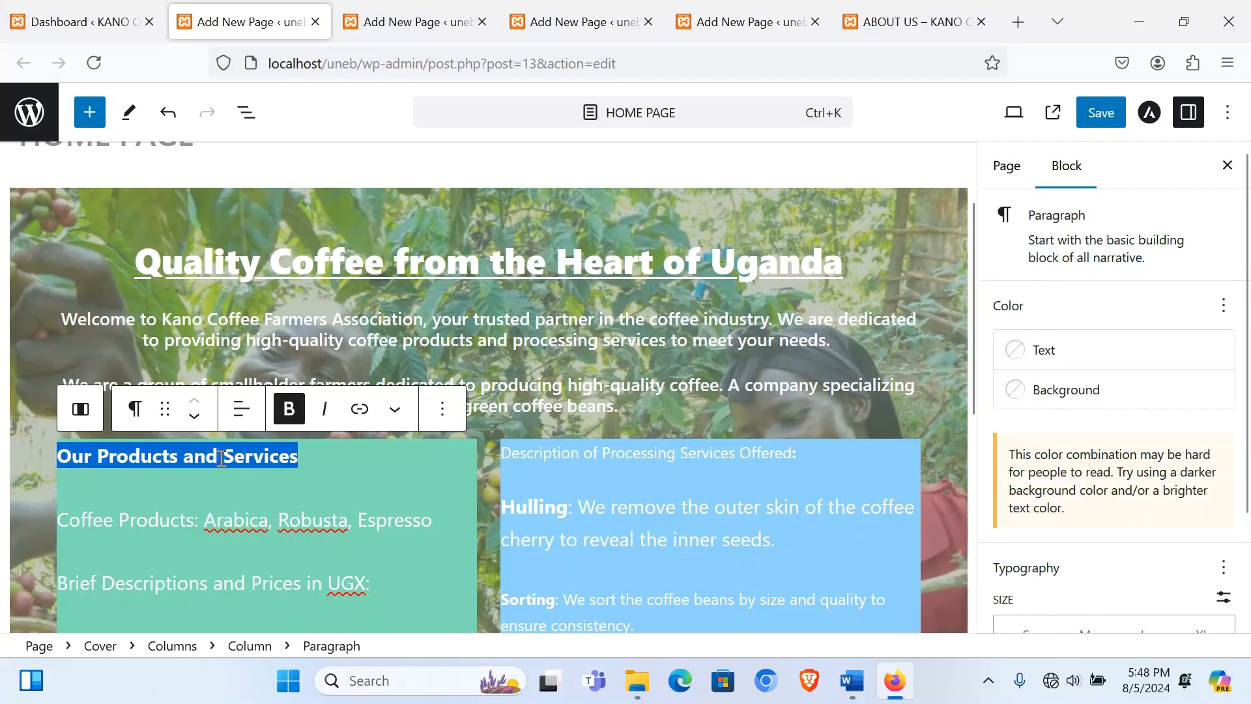
{"action": "left_click", "coordinate": [137, 408]}
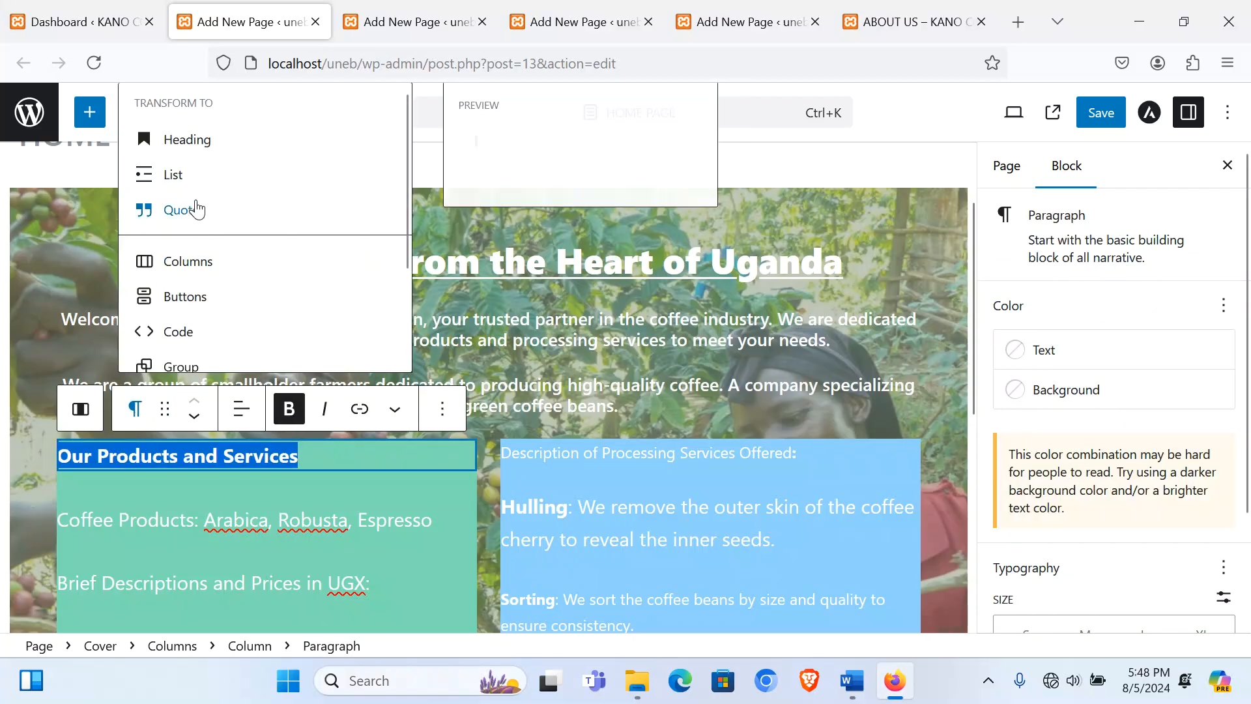
{"action": "left_click", "coordinate": [198, 151]}
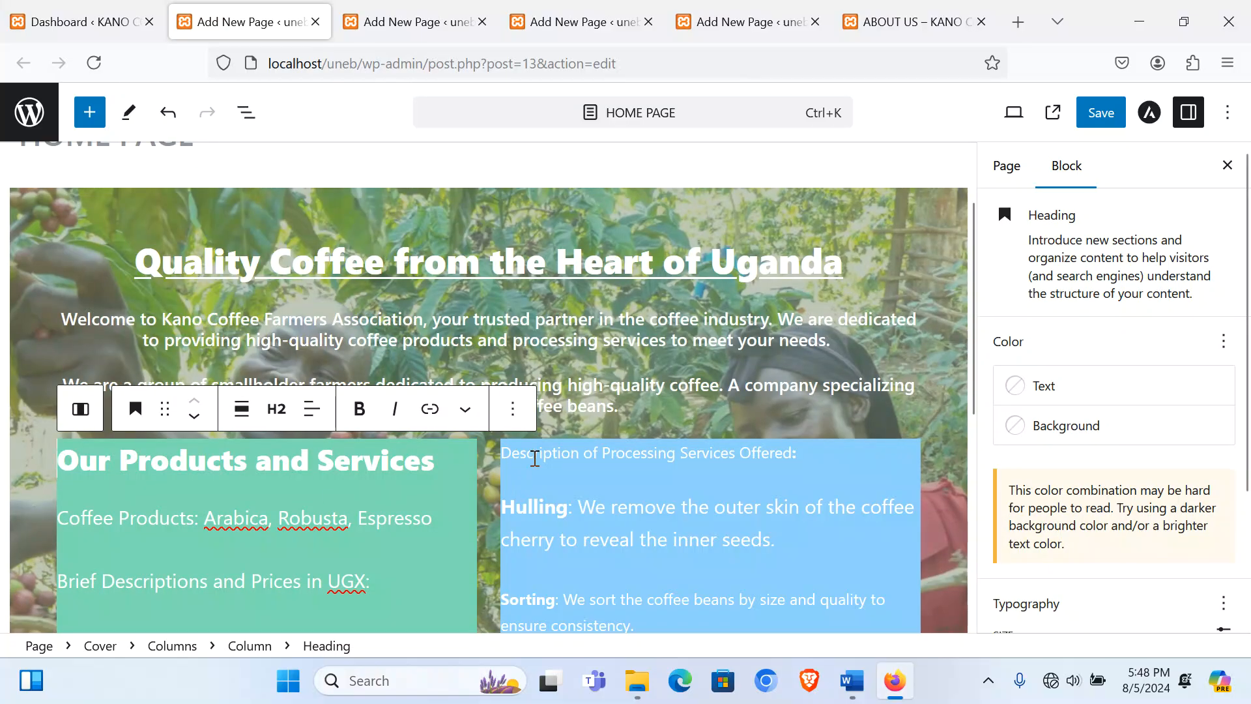
Step: Turn 'Description of Processing Services Offered' into a bold, centred heading
{"action": "triple_click", "coordinate": [534, 458]}
{"action": "left_click", "coordinate": [577, 409]}
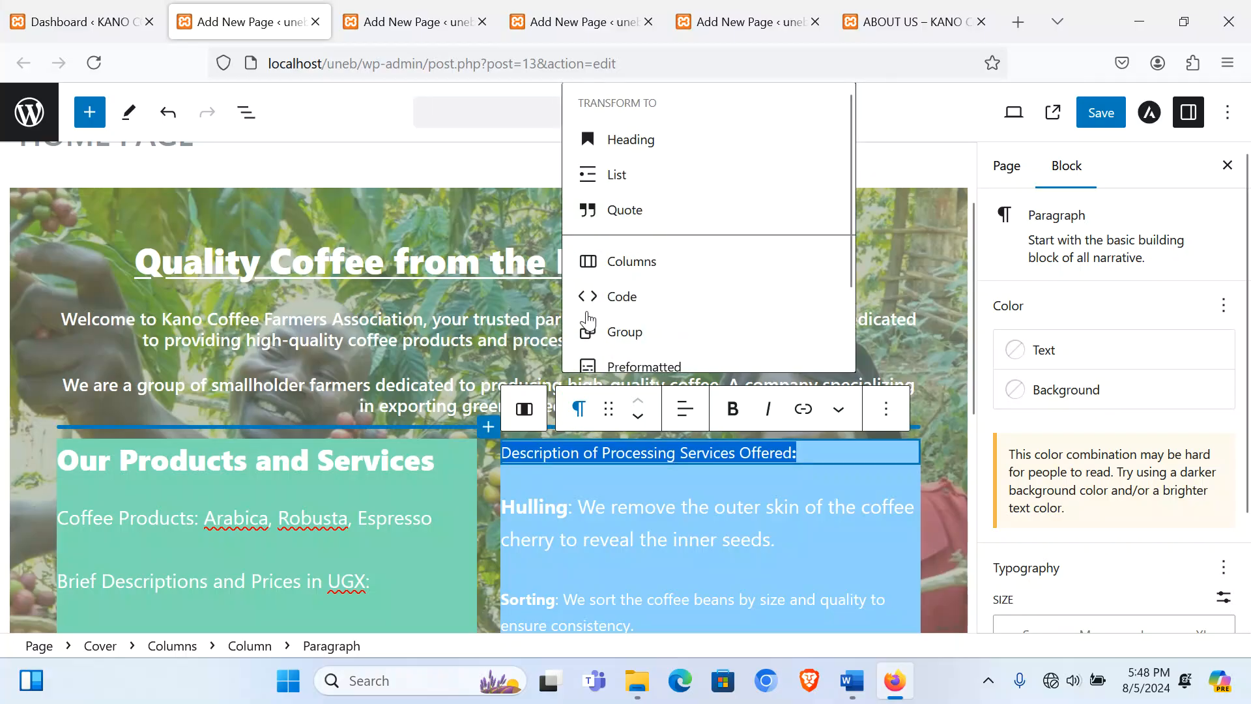
{"action": "left_click", "coordinate": [637, 147]}
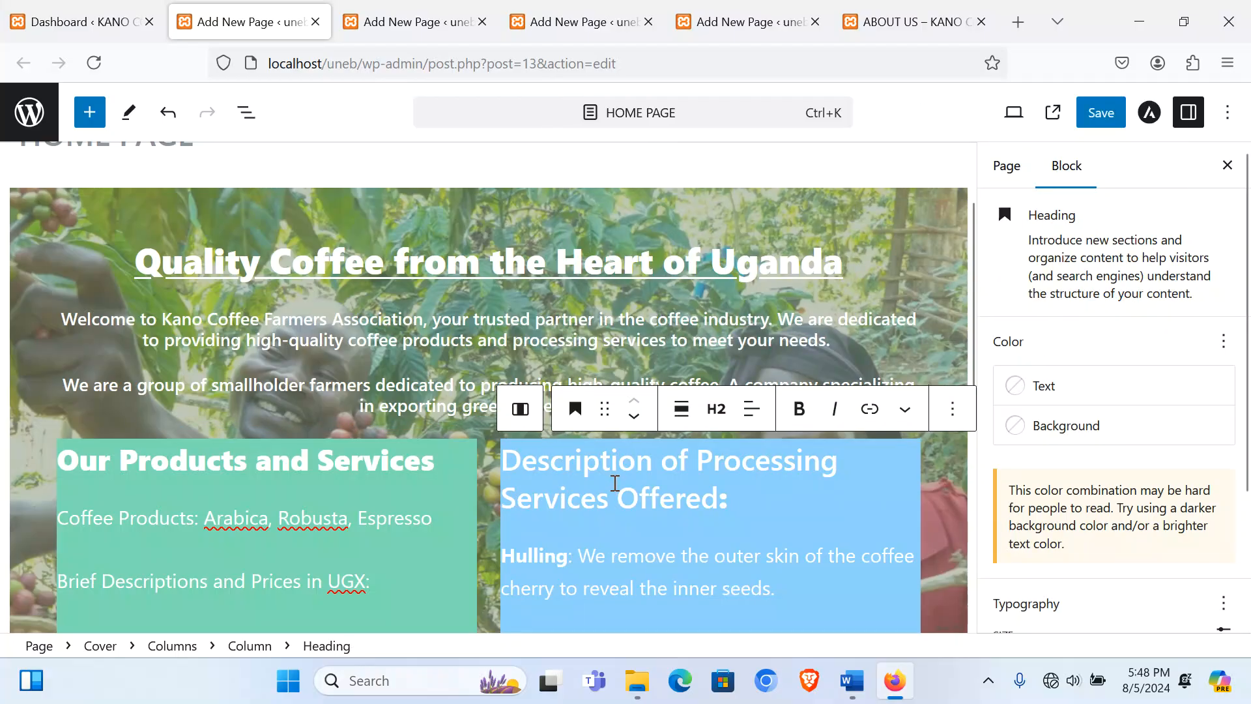
{"action": "triple_click", "coordinate": [615, 483]}
{"action": "left_click", "coordinate": [800, 407]}
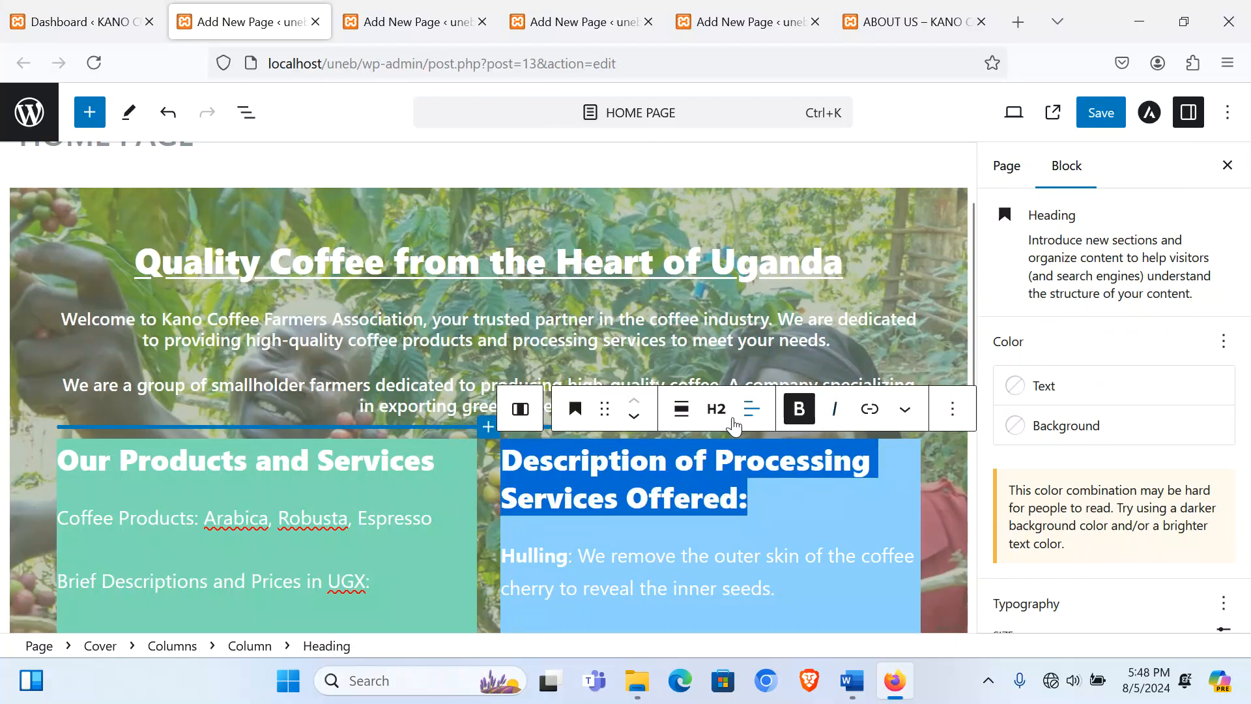
{"action": "left_click", "coordinate": [752, 408]}
{"action": "left_click", "coordinate": [810, 505]}
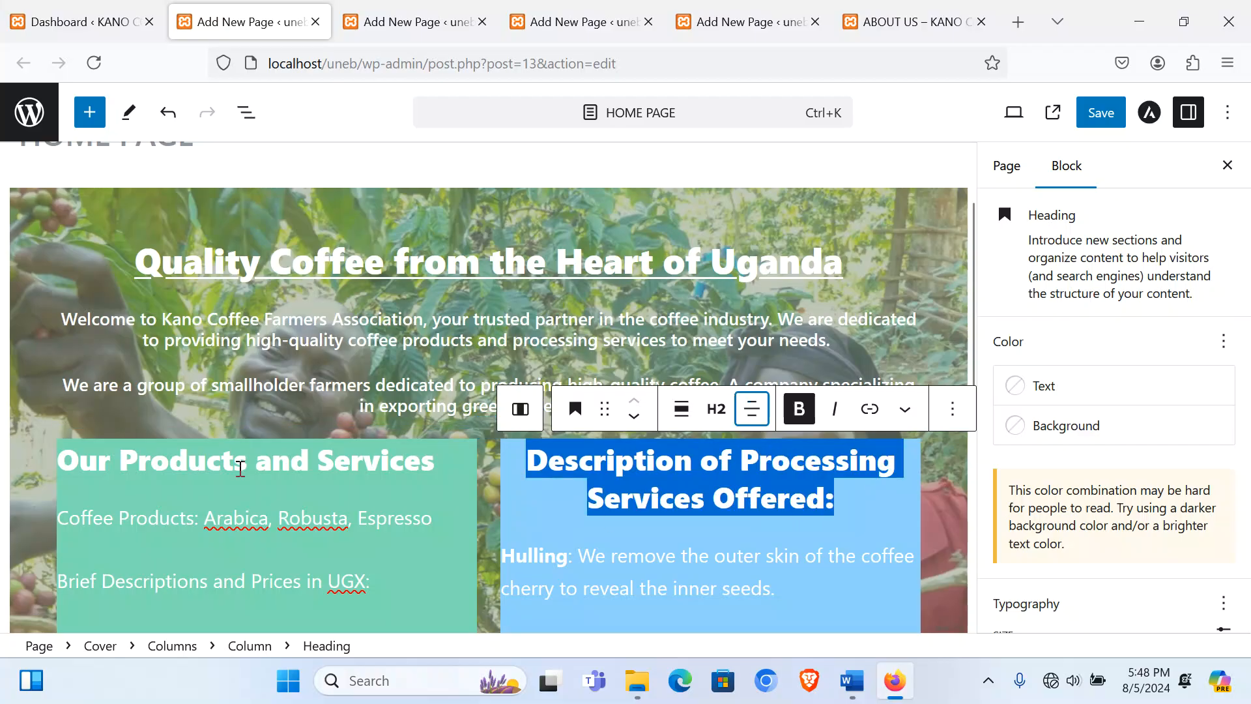
Step: Centre the 'Our Products and Services' heading
{"action": "triple_click", "coordinate": [241, 468]}
{"action": "left_click", "coordinate": [312, 409]}
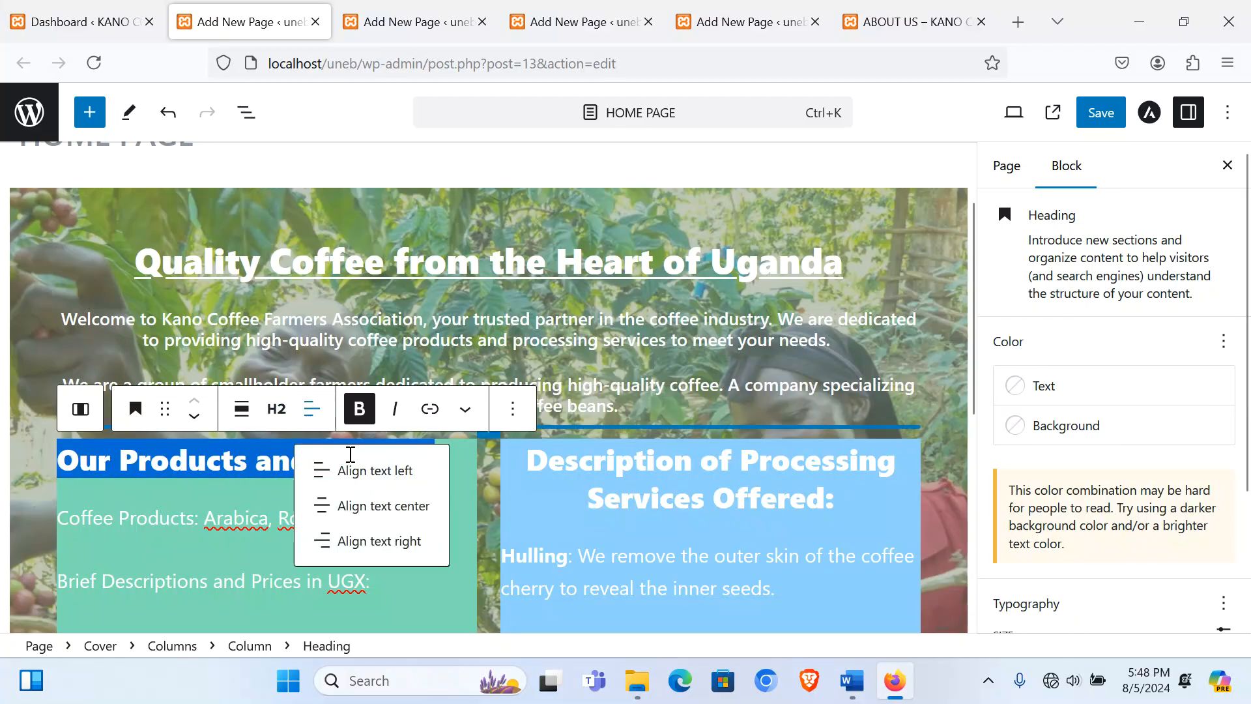
{"action": "left_click", "coordinate": [377, 506]}
{"action": "left_click", "coordinate": [617, 345]}
{"action": "scroll", "coordinate": [679, 413], "scroll_direction": "down", "scroll_amount": 5}
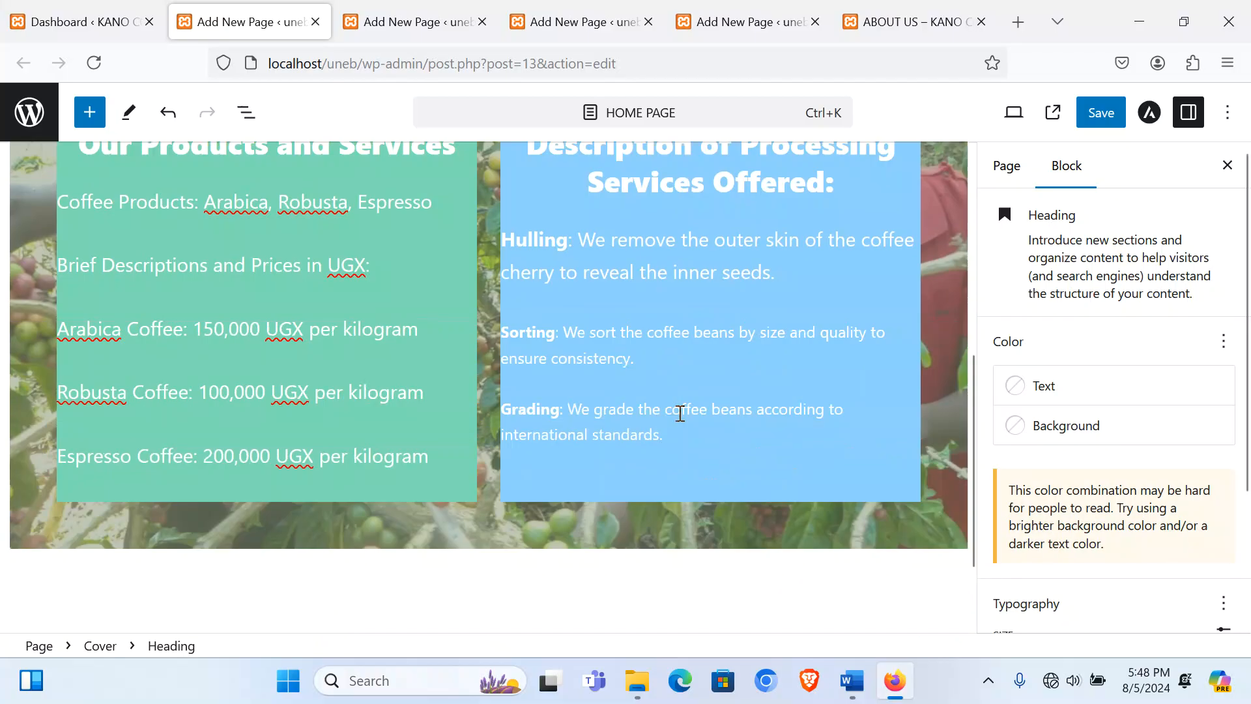
{"action": "scroll", "coordinate": [680, 412], "scroll_direction": "up", "scroll_amount": 3}
{"action": "scroll", "coordinate": [681, 417], "scroll_direction": "down", "scroll_amount": 6}
{"action": "scroll", "coordinate": [683, 422], "scroll_direction": "up", "scroll_amount": 4}
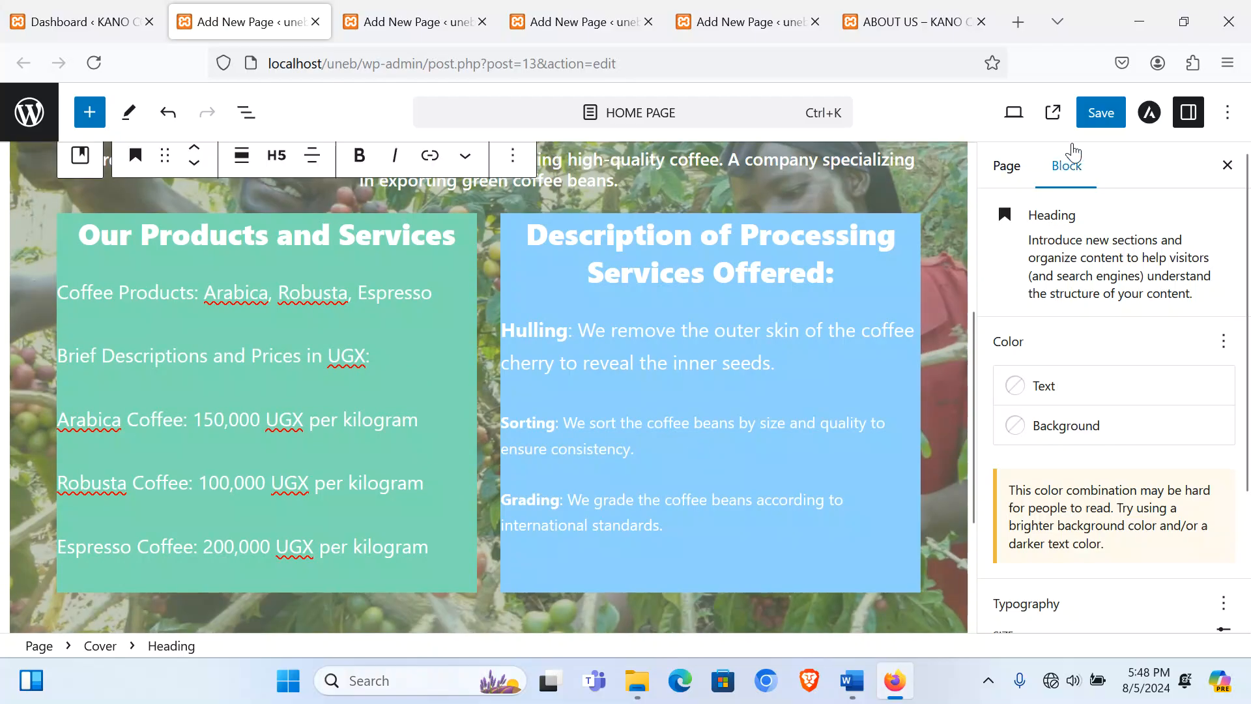
Step: Save the Home Page and add an empty paragraph below the cover
{"action": "left_click", "coordinate": [1087, 113]}
{"action": "scroll", "coordinate": [556, 547], "scroll_direction": "down", "scroll_amount": 3}
{"action": "scroll", "coordinate": [557, 545], "scroll_direction": "up", "scroll_amount": 6}
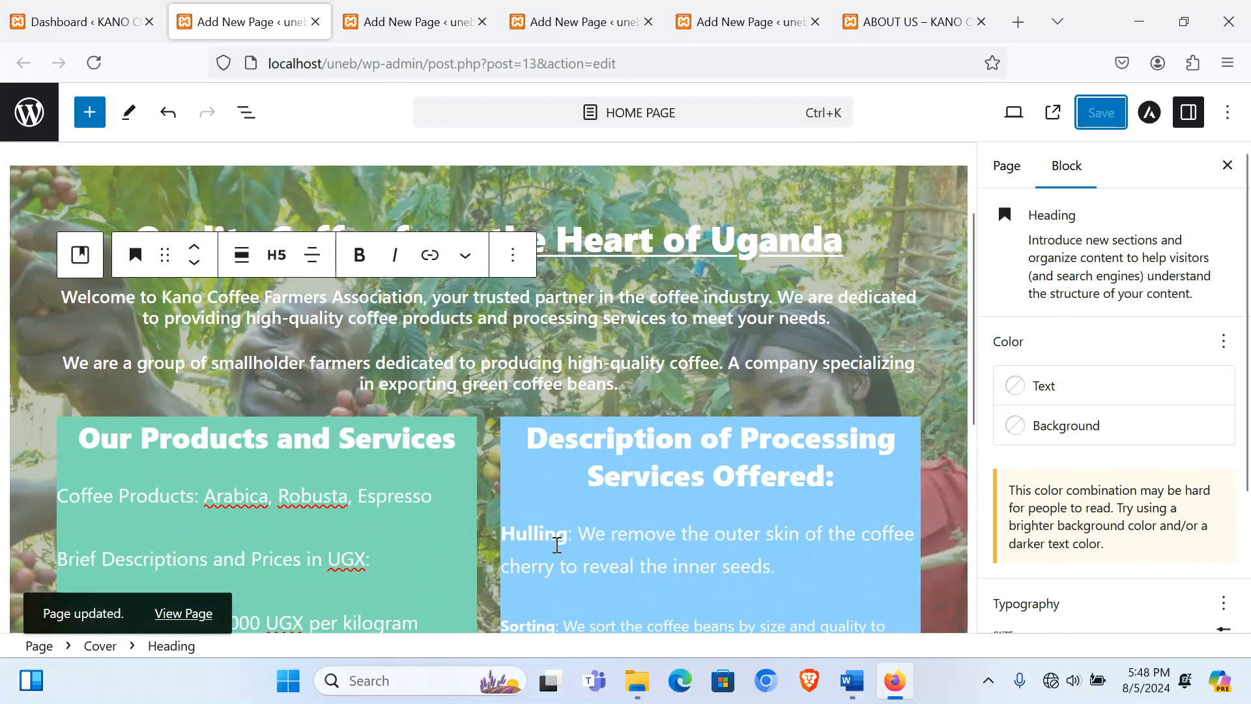
{"action": "scroll", "coordinate": [557, 544], "scroll_direction": "down", "scroll_amount": 5}
{"action": "left_click", "coordinate": [377, 575]}
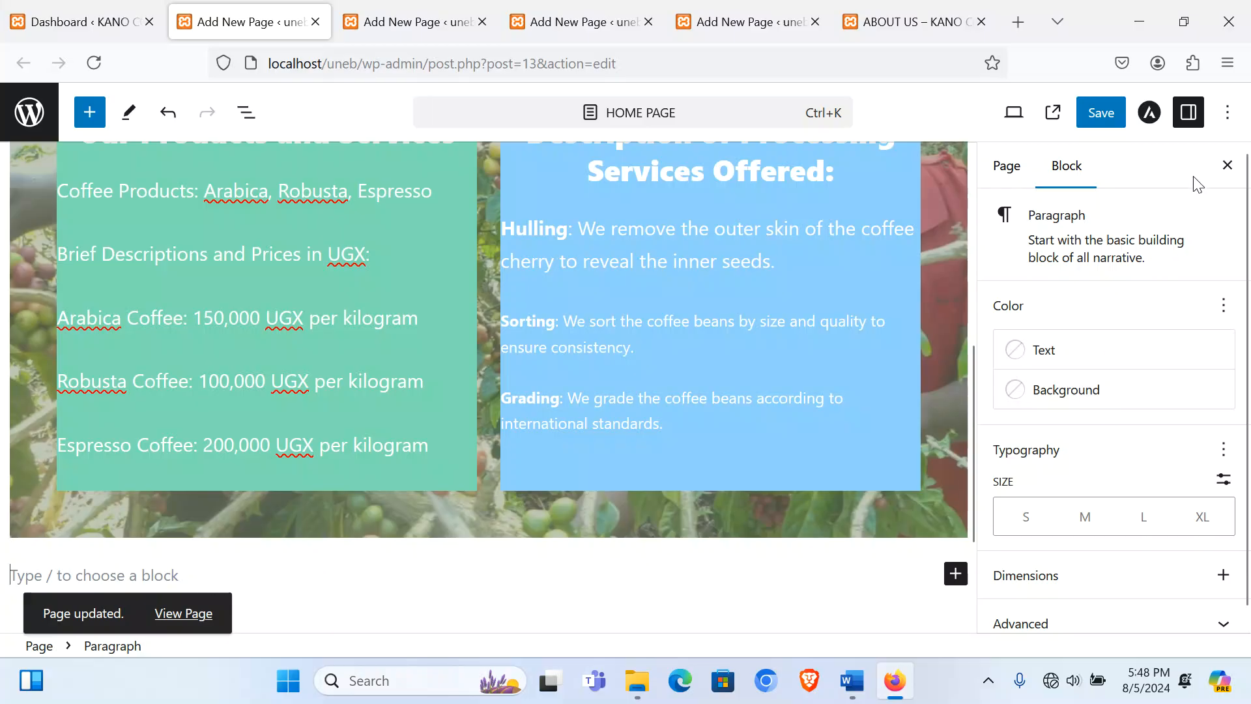
Step: In the code editor, remove the stray space so the marquee reads 'Welcome to Kano Coffee Farmers Website'
{"action": "left_click", "coordinate": [1230, 118]}
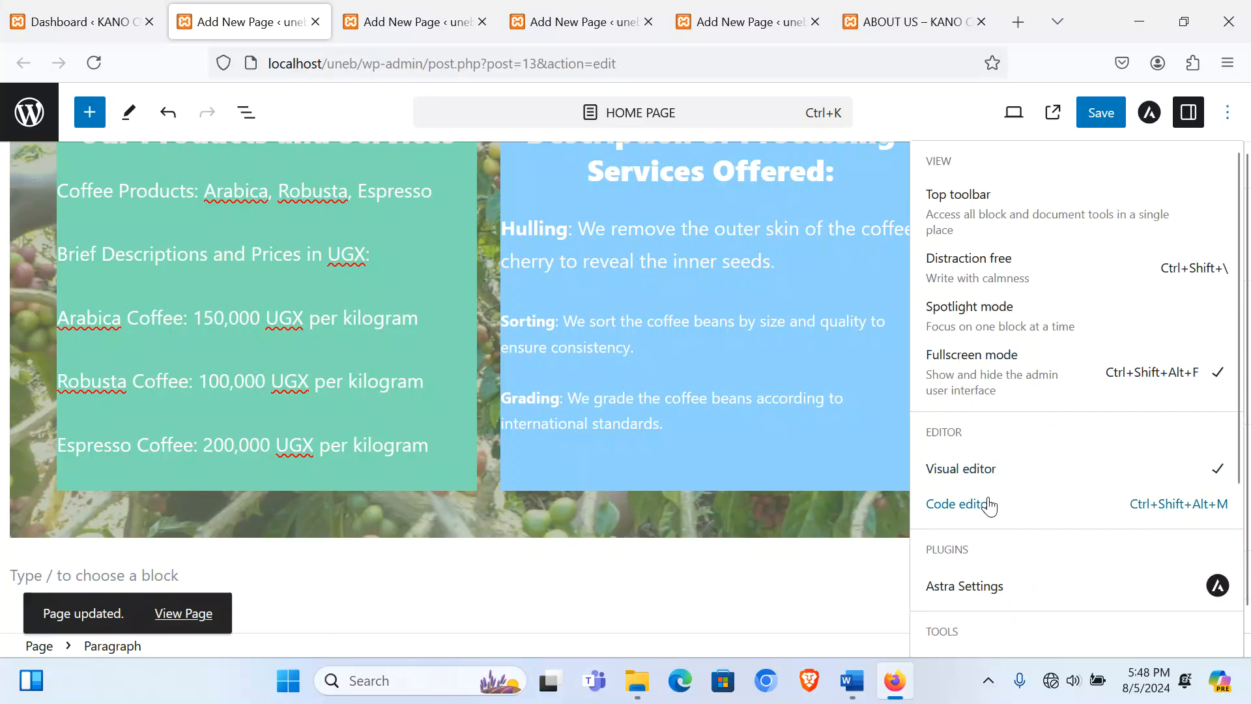
{"action": "left_click", "coordinate": [994, 505]}
{"action": "scroll", "coordinate": [277, 489], "scroll_direction": "down", "scroll_amount": 15}
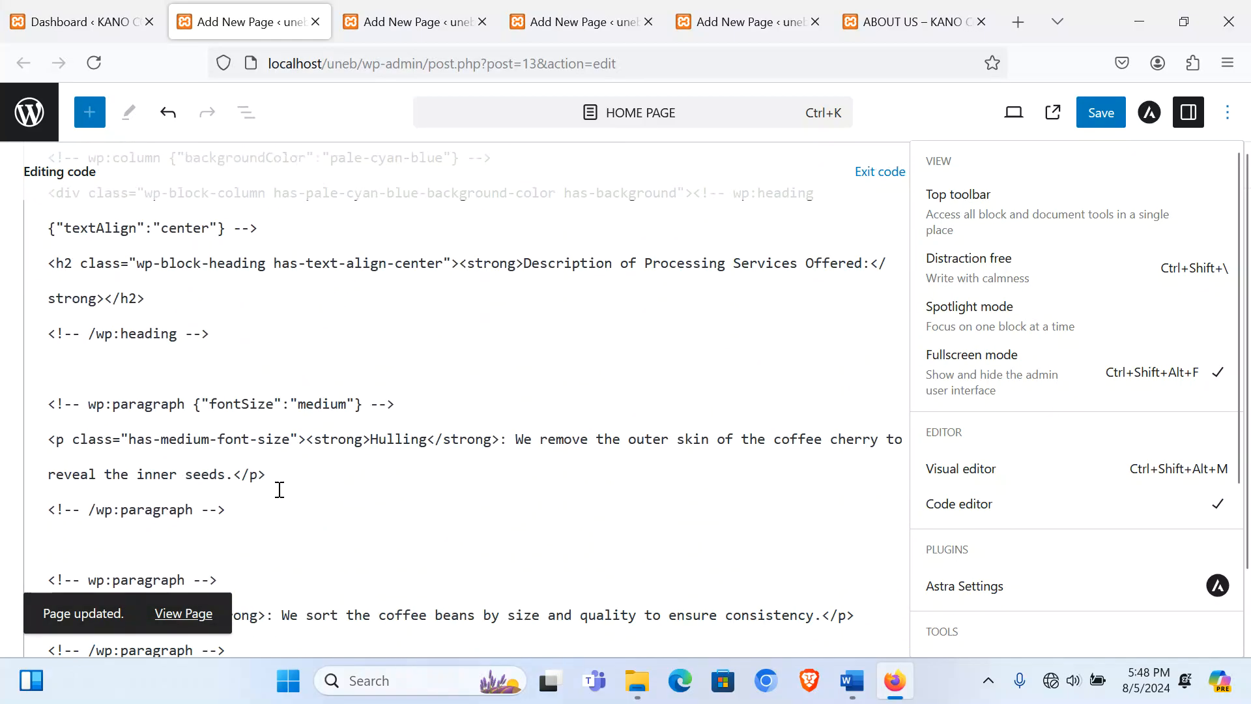
{"action": "scroll", "coordinate": [280, 489], "scroll_direction": "down", "scroll_amount": 1}
{"action": "left_click", "coordinate": [75, 482]}
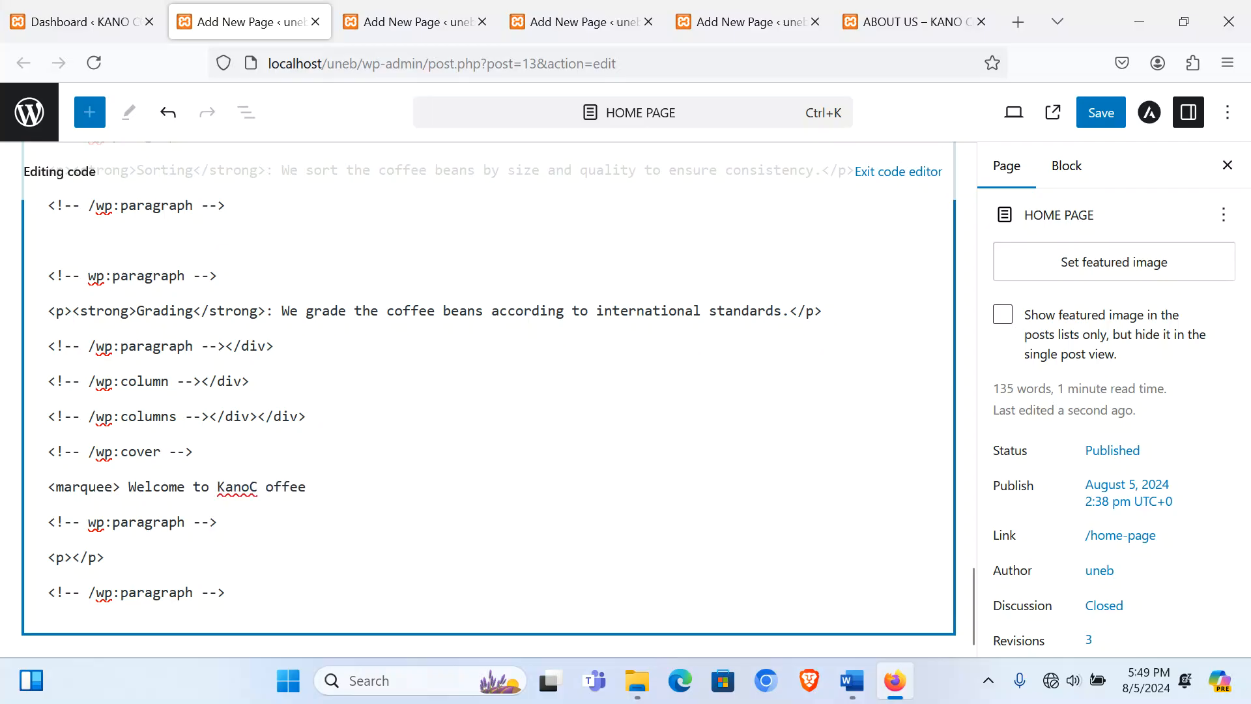
{"action": "key", "text": "BackSpace"}
{"action": "key", "text": "Left"}
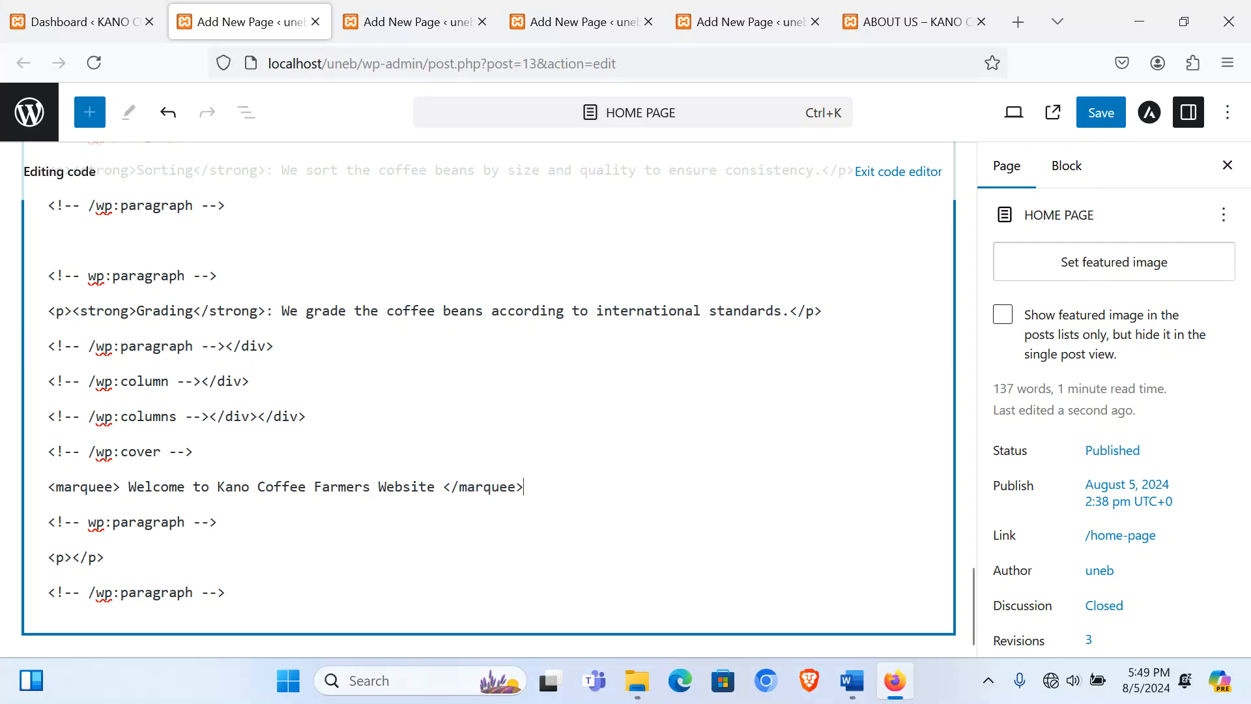
Step: Exit the code editor and save the updated Home Page
{"action": "left_click", "coordinate": [898, 171]}
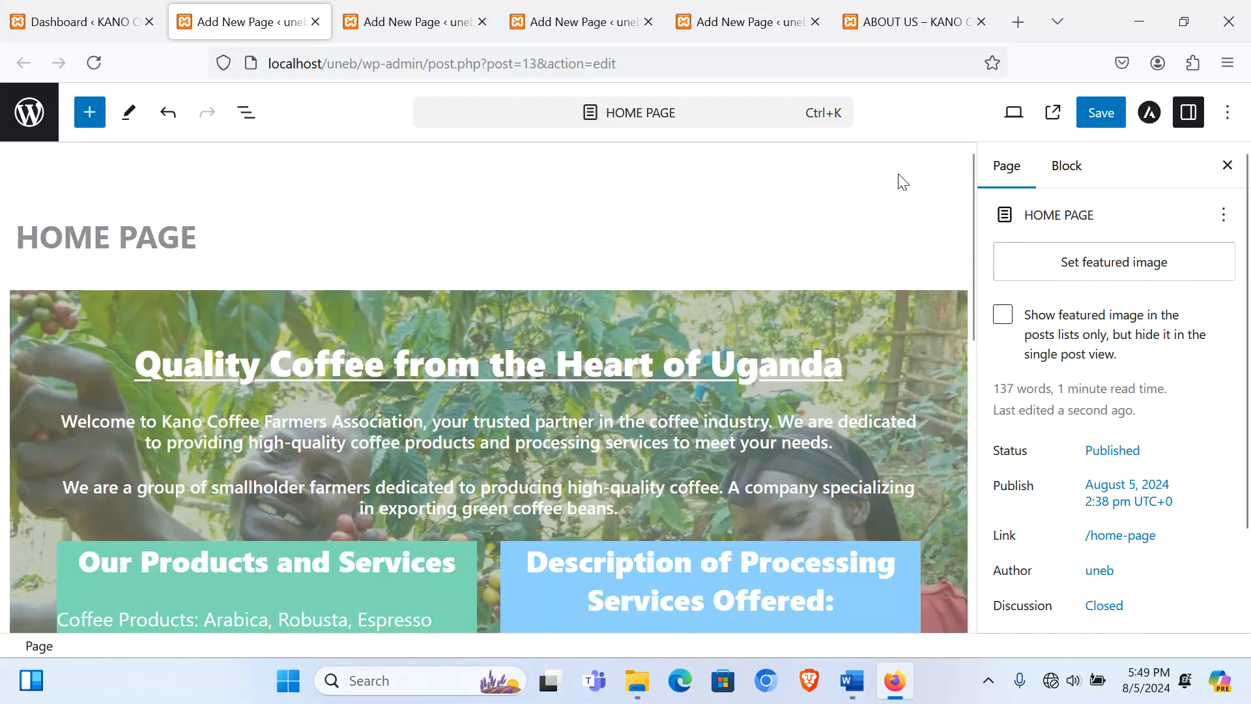
{"action": "scroll", "coordinate": [647, 449], "scroll_direction": "down", "scroll_amount": 5}
{"action": "scroll", "coordinate": [647, 450], "scroll_direction": "up", "scroll_amount": 5}
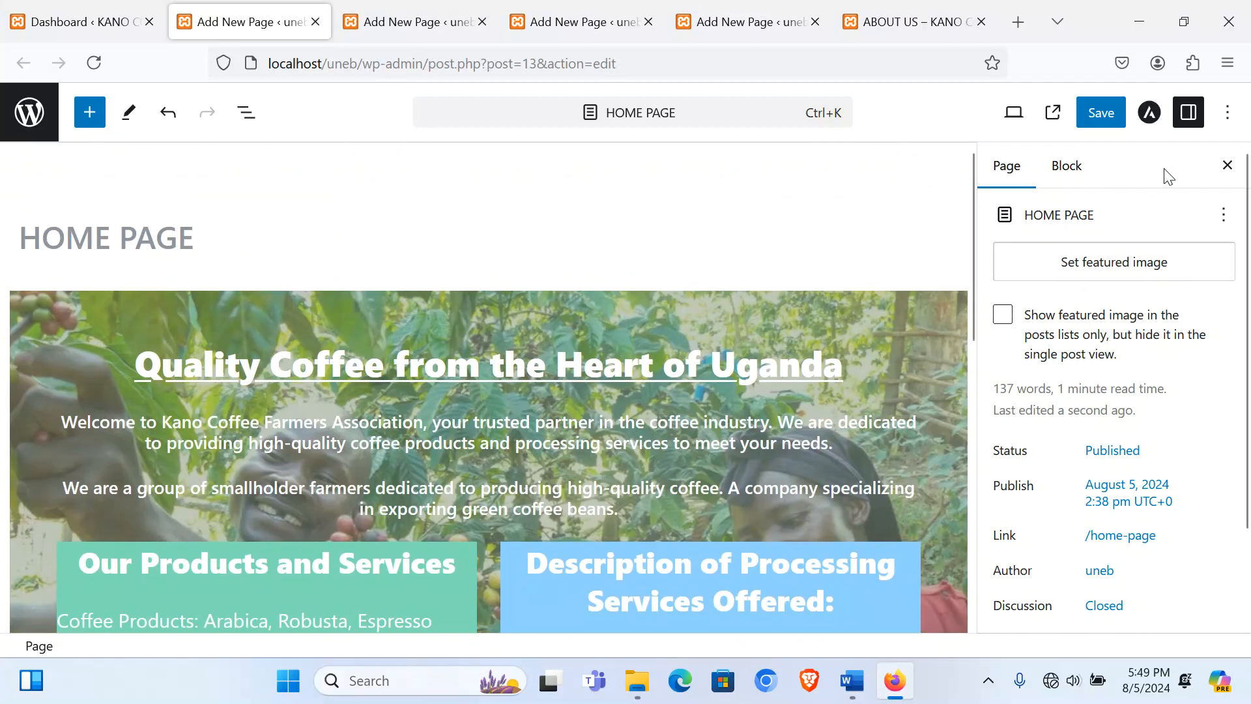
{"action": "left_click", "coordinate": [1101, 112]}
Step: View the live Home Page's scrolling welcome marquee, then the still-blank live About Us page
{"action": "mouse_move", "coordinate": [694, 463]}
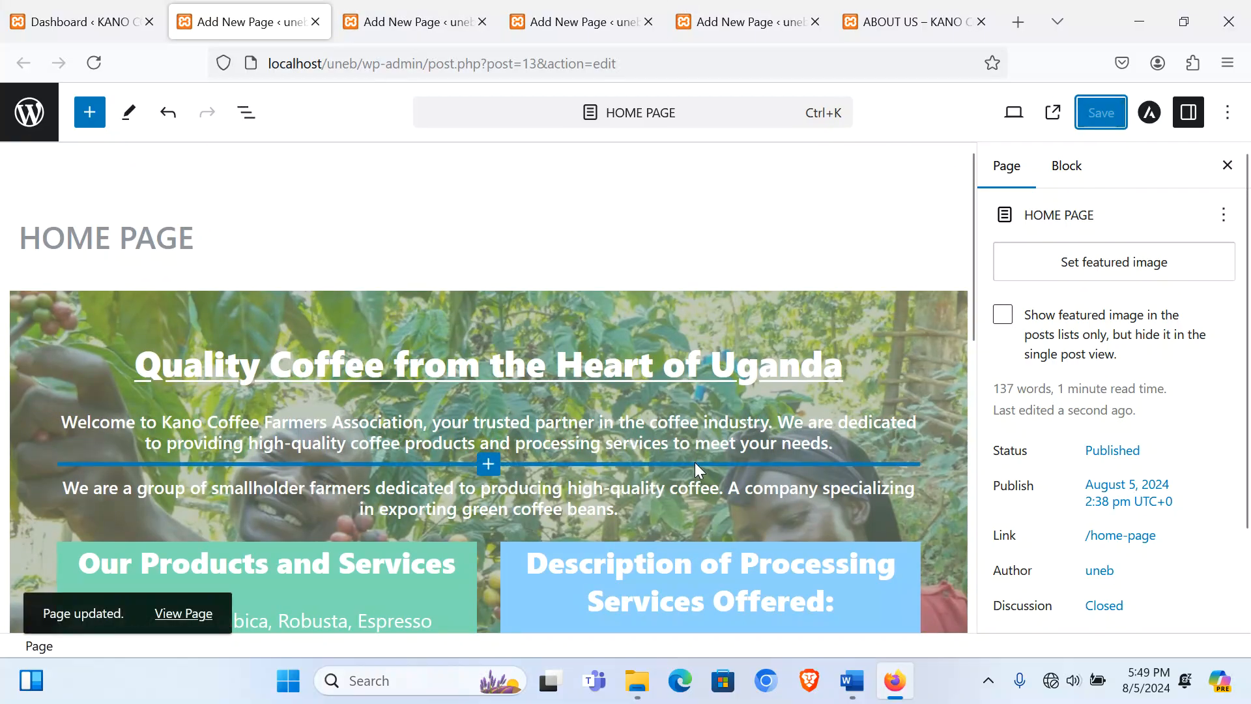
{"action": "left_click", "coordinate": [925, 21]}
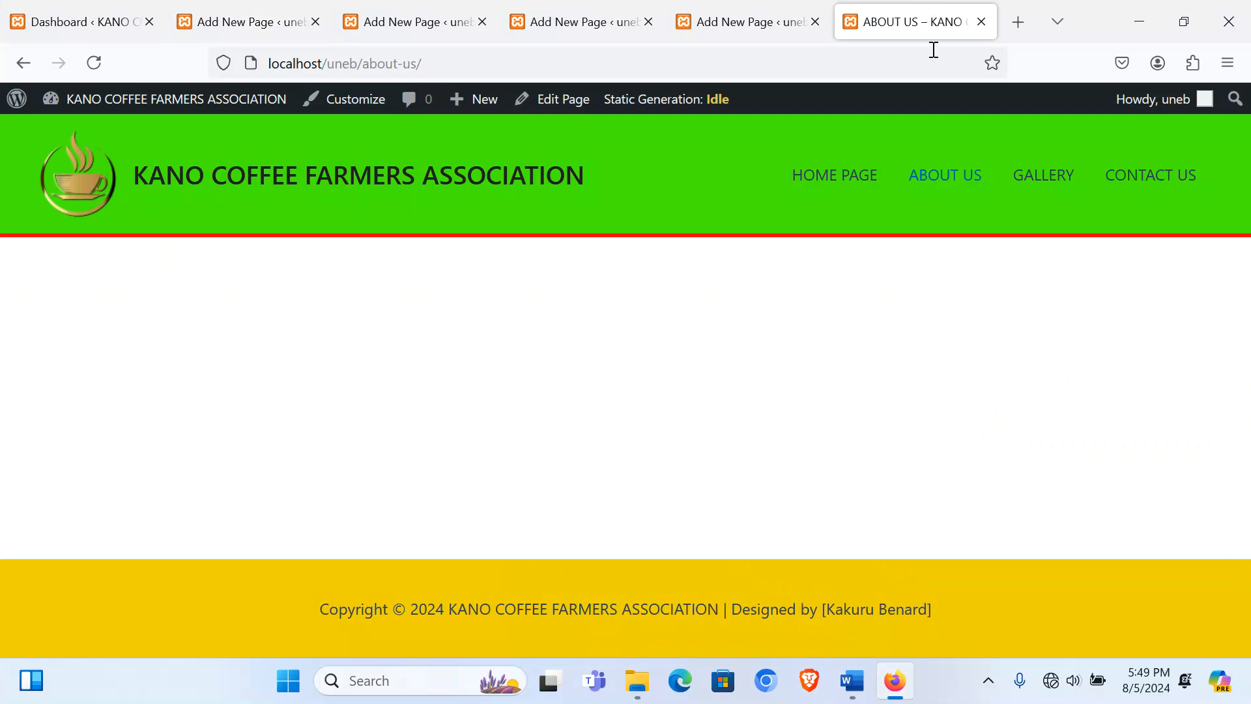
{"action": "left_click", "coordinate": [831, 174]}
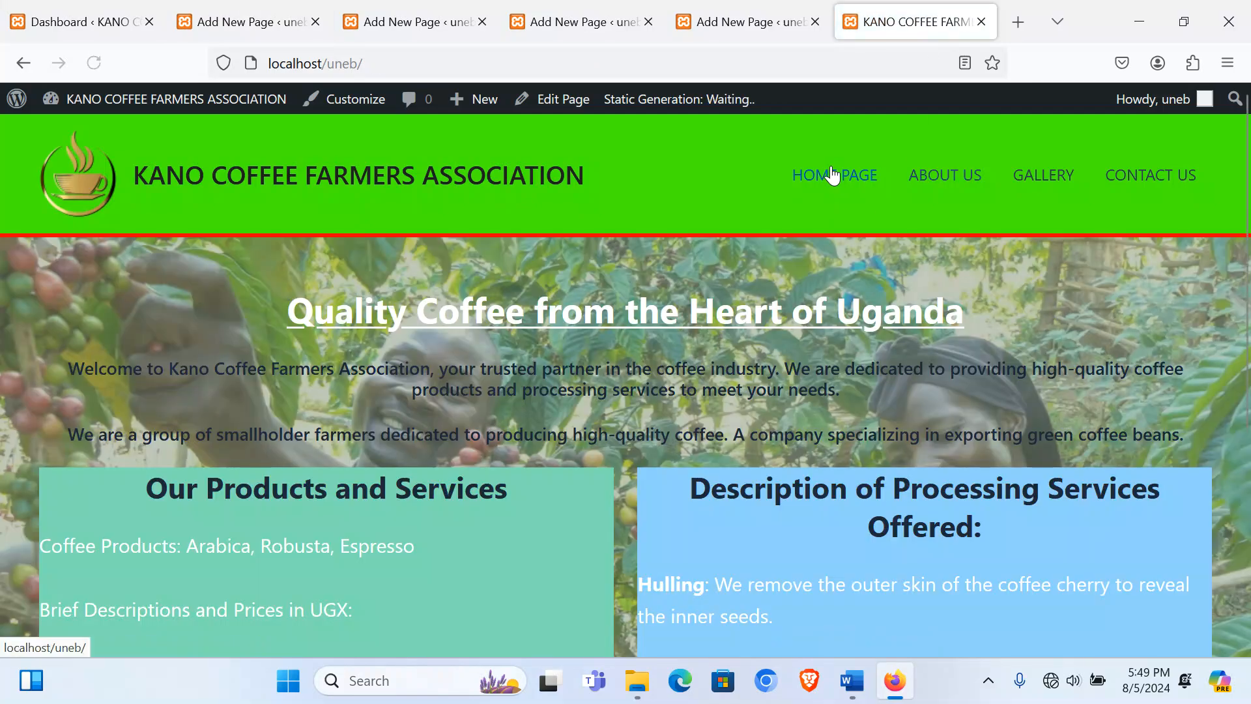
{"action": "scroll", "coordinate": [558, 423], "scroll_direction": "down", "scroll_amount": 2}
{"action": "scroll", "coordinate": [556, 421], "scroll_direction": "down", "scroll_amount": 4}
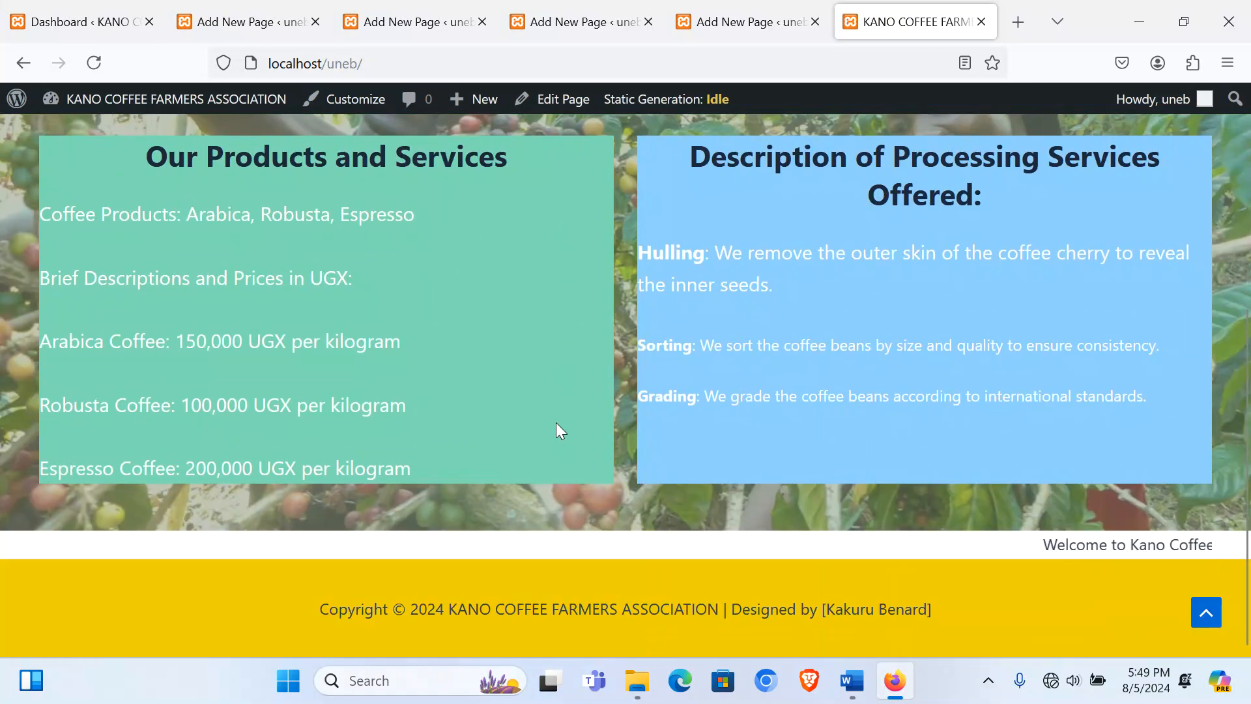
{"action": "scroll", "coordinate": [556, 422], "scroll_direction": "up", "scroll_amount": 6}
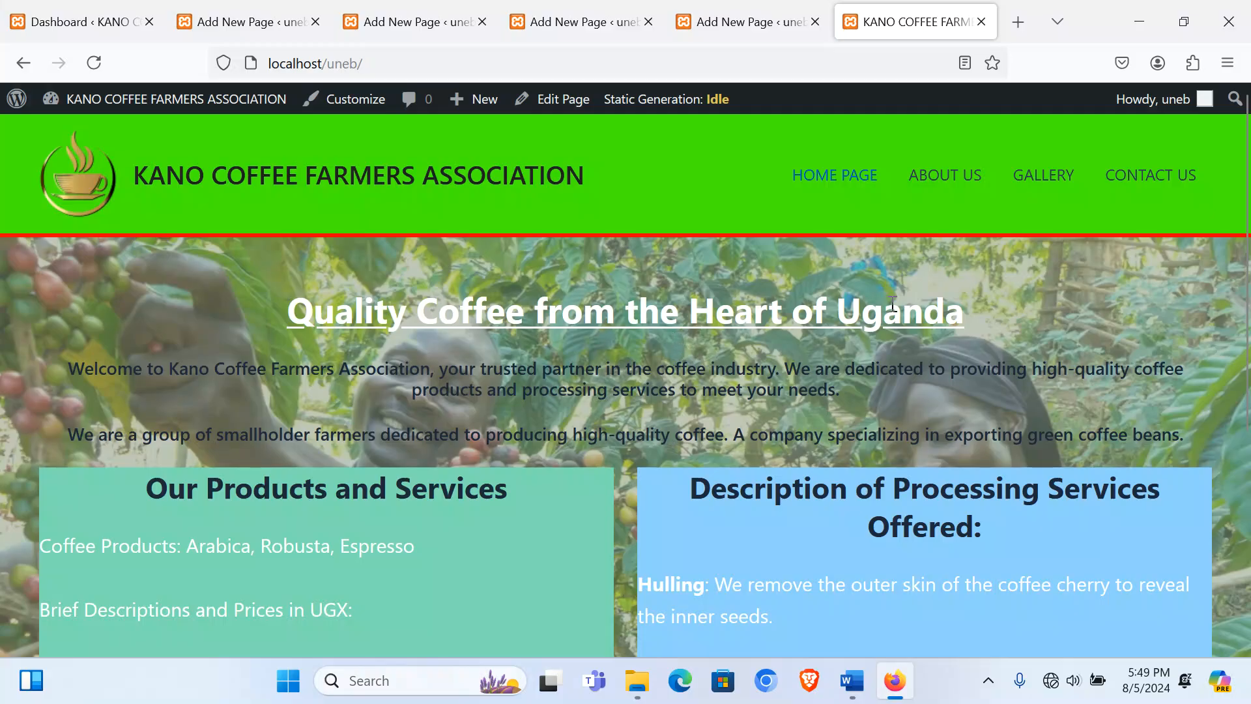
{"action": "scroll", "coordinate": [429, 337], "scroll_direction": "down", "scroll_amount": 3}
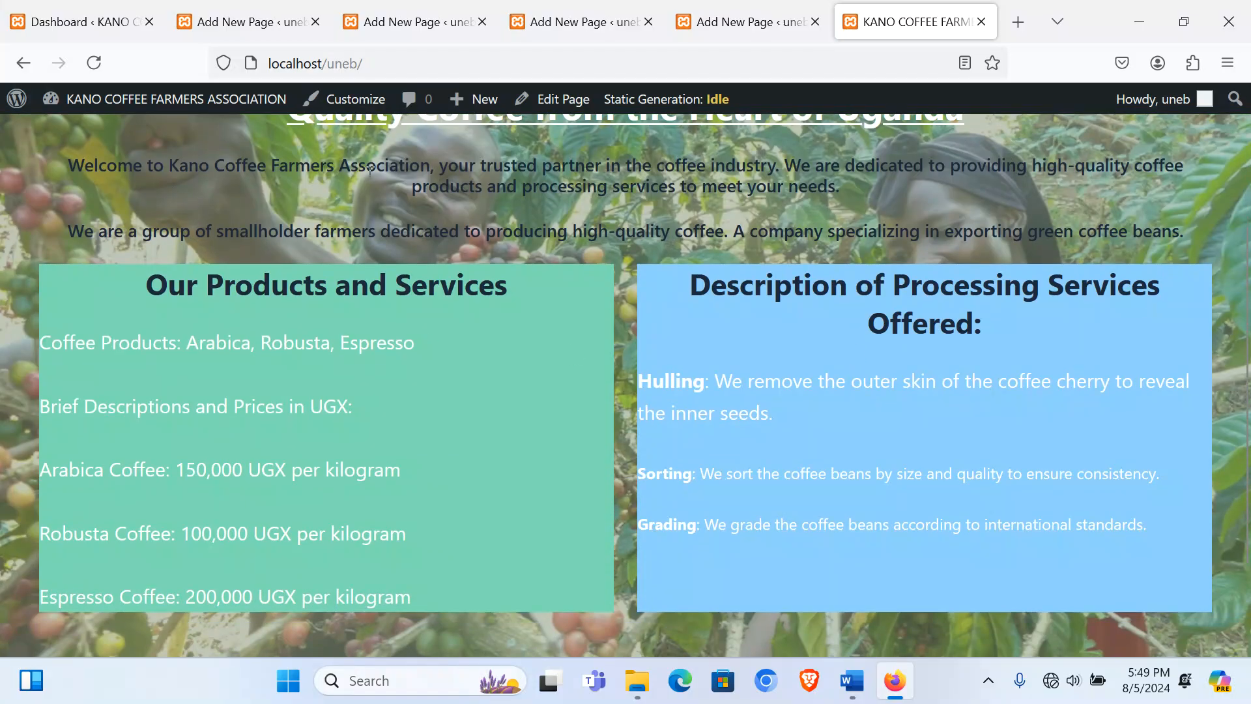
{"action": "scroll", "coordinate": [796, 472], "scroll_direction": "down", "scroll_amount": 1}
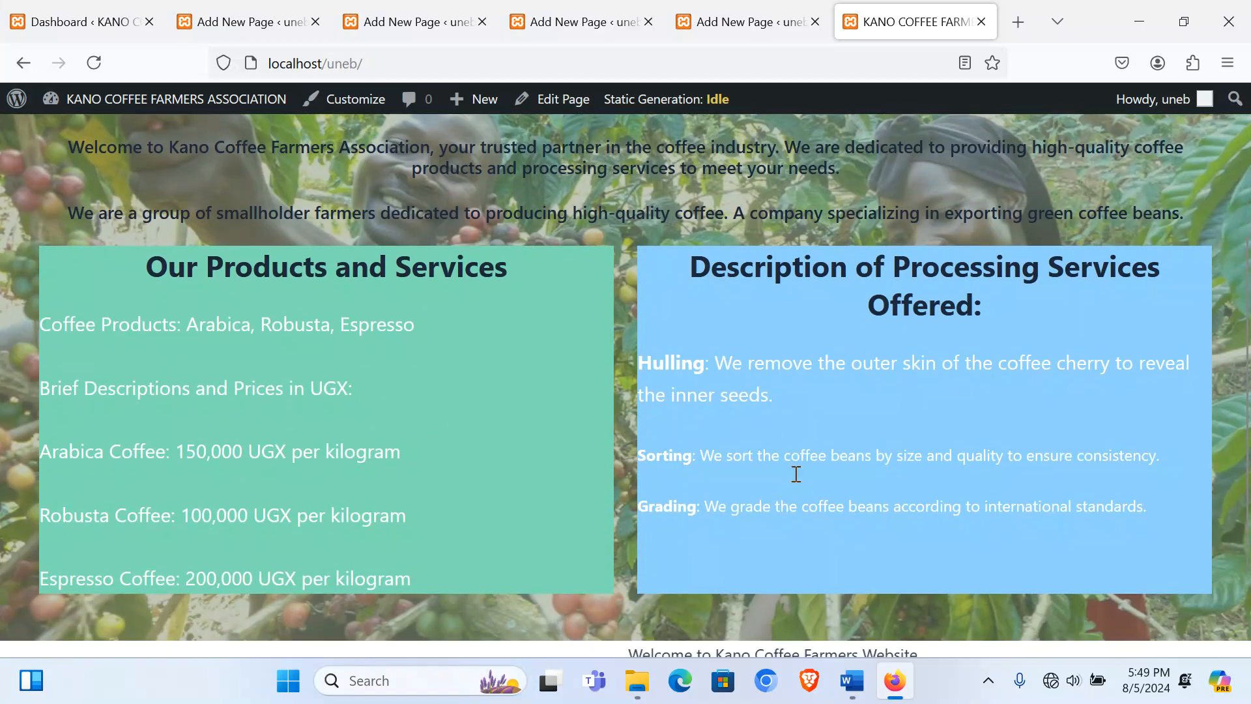
{"action": "scroll", "coordinate": [795, 473], "scroll_direction": "up", "scroll_amount": 4}
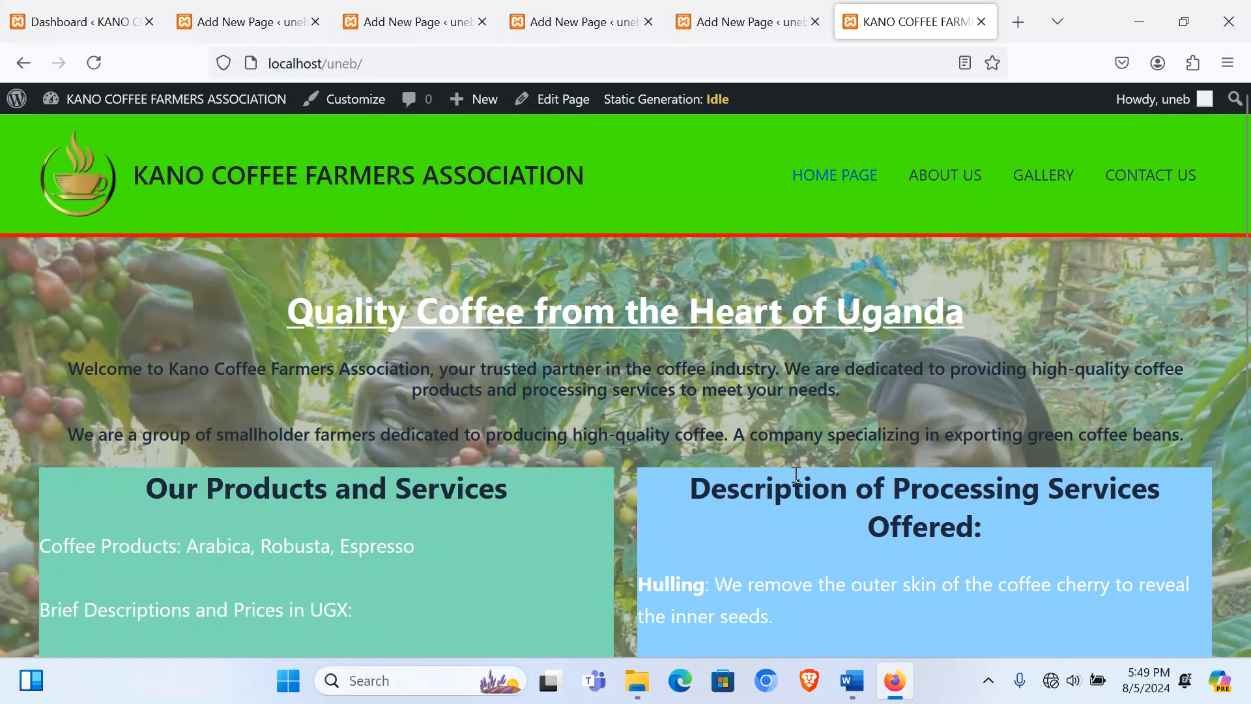
{"action": "left_click", "coordinate": [954, 175]}
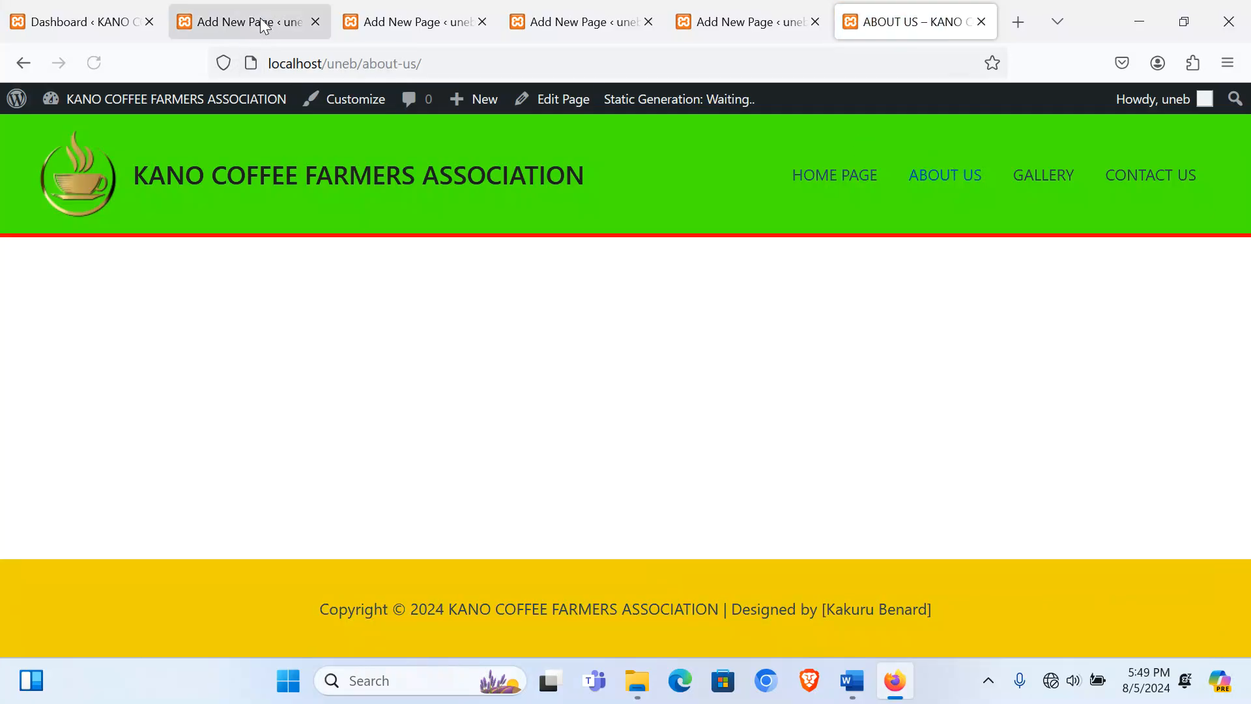
{"action": "left_click", "coordinate": [214, 22]}
Step: Start a paragraph on the About Us page and select the Kano Coffee Farmers Association intro in Word
{"action": "left_click", "coordinate": [378, 31]}
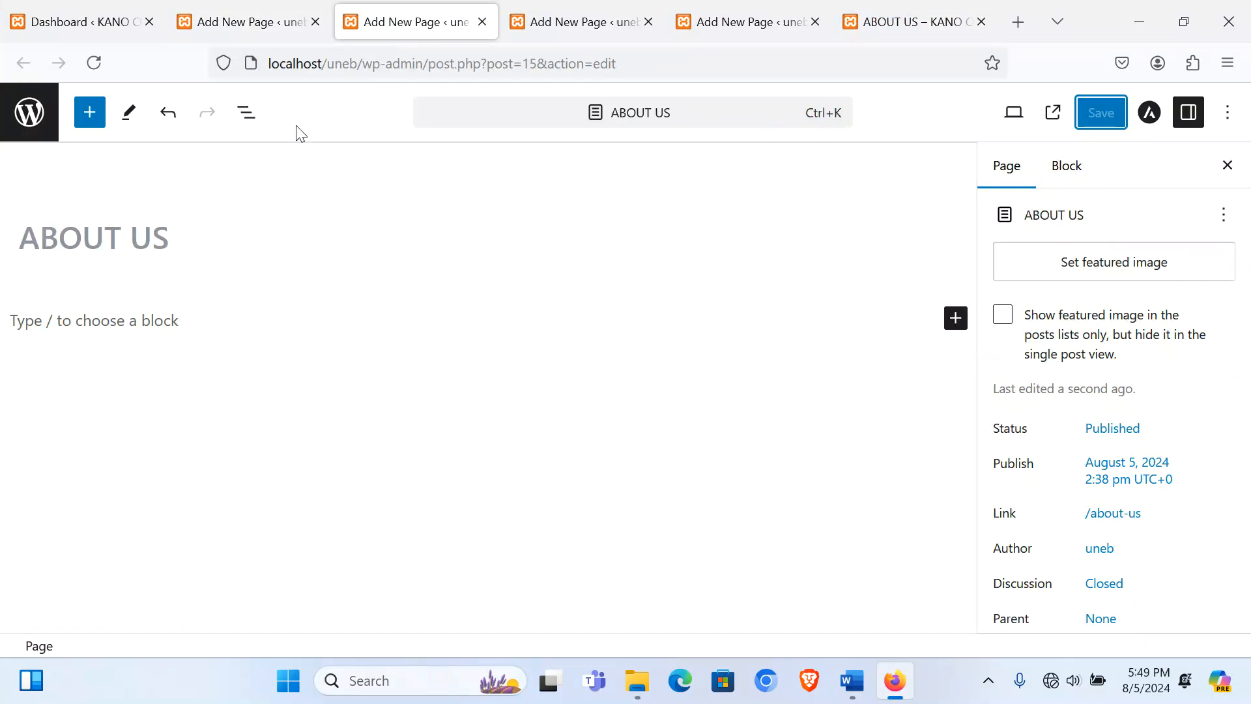
{"action": "left_click", "coordinate": [87, 325]}
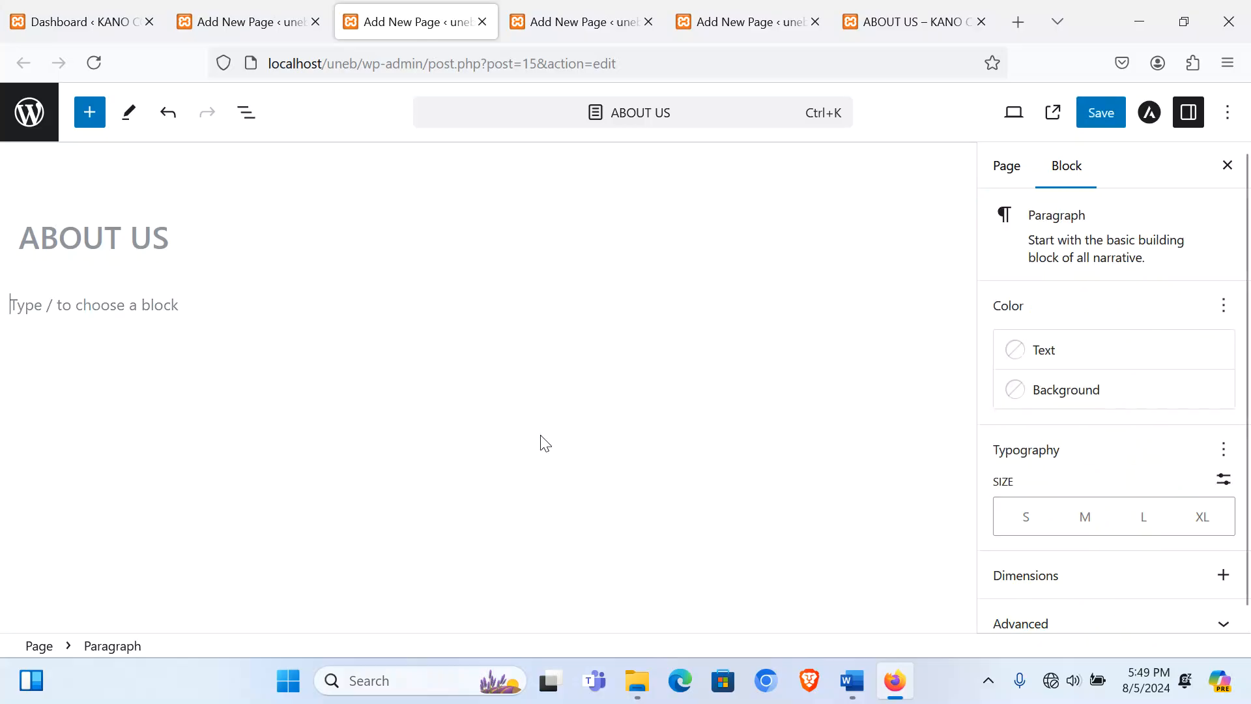
{"action": "left_click", "coordinate": [852, 680]}
{"action": "scroll", "coordinate": [436, 428], "scroll_direction": "down", "scroll_amount": 3}
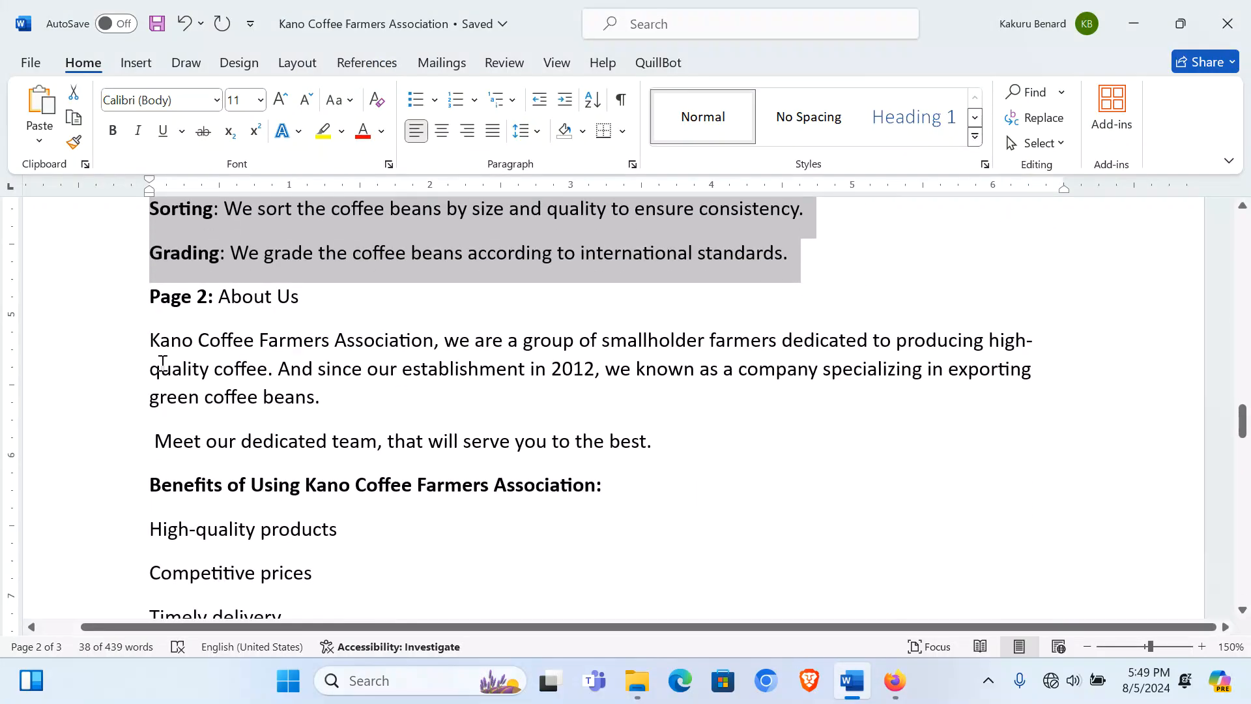
{"action": "left_click_drag", "start_coordinate": [152, 342], "coordinate": [326, 393]}
{"action": "key", "text": "ctrl+c"}
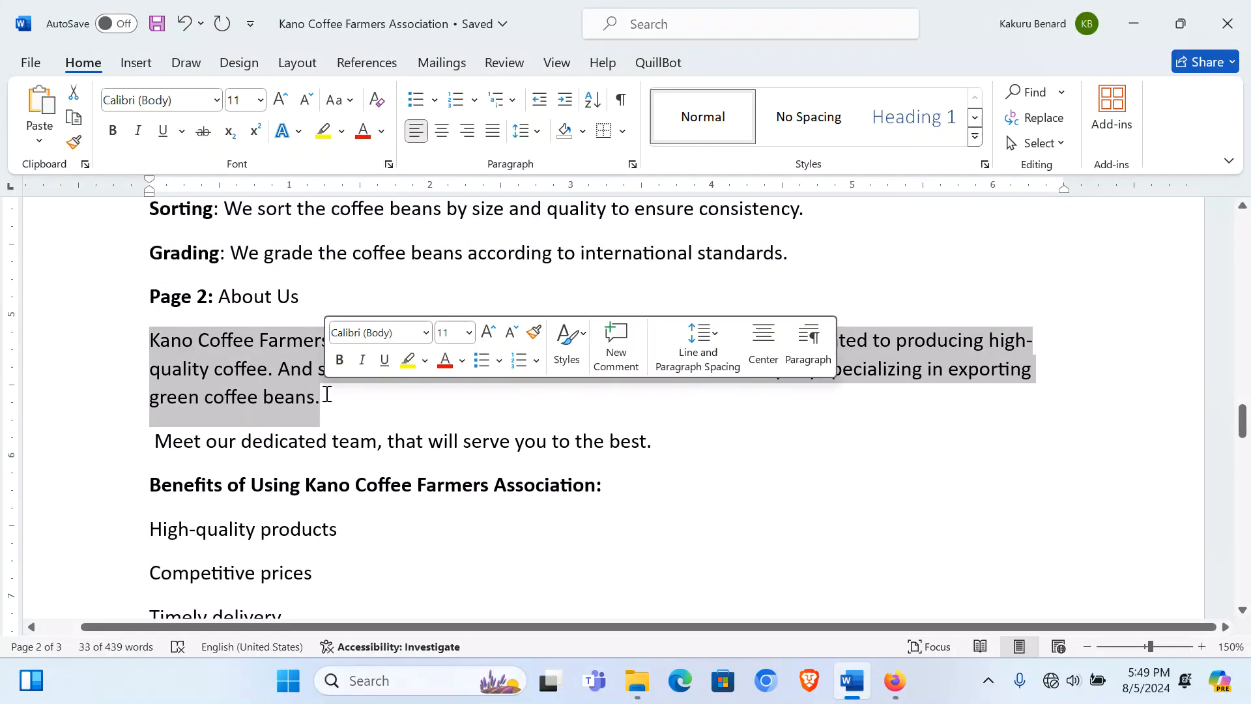
Step: Paste the Kano Coffee Farmers Association intro into the About Us page and centre it
{"action": "left_click", "coordinate": [895, 681]}
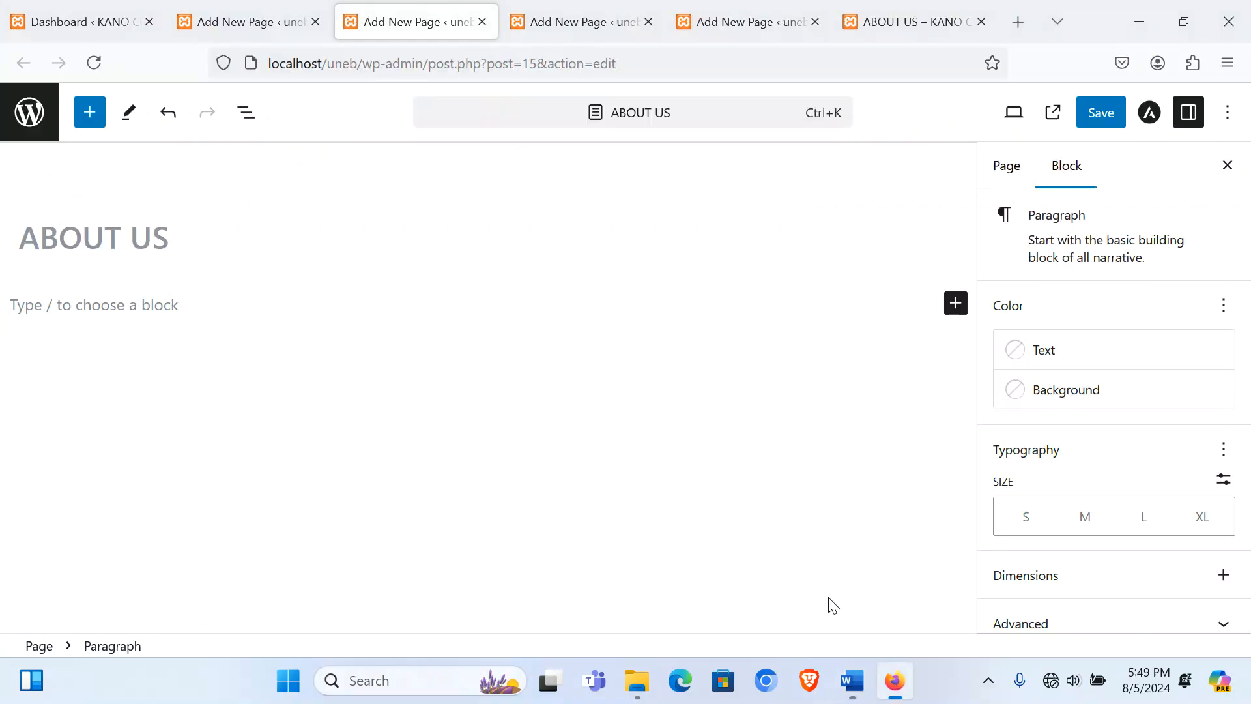
{"action": "key", "text": "ctrl+v"}
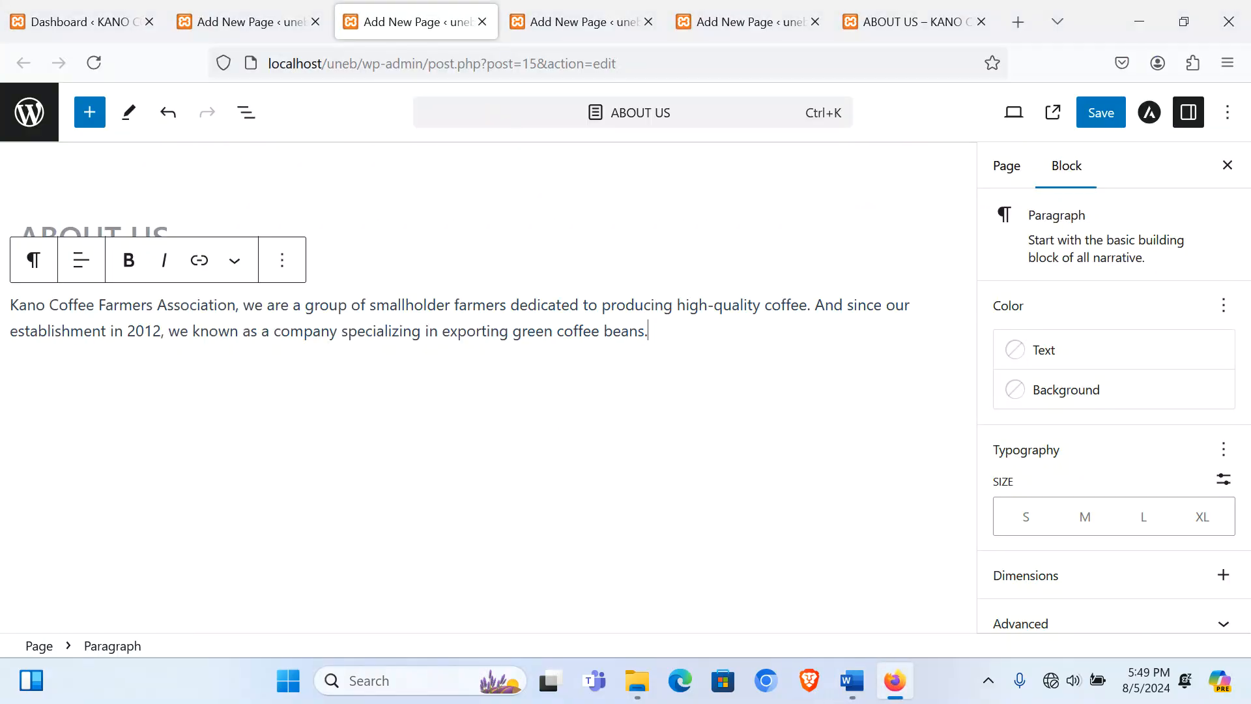
{"action": "left_click", "coordinate": [81, 260]}
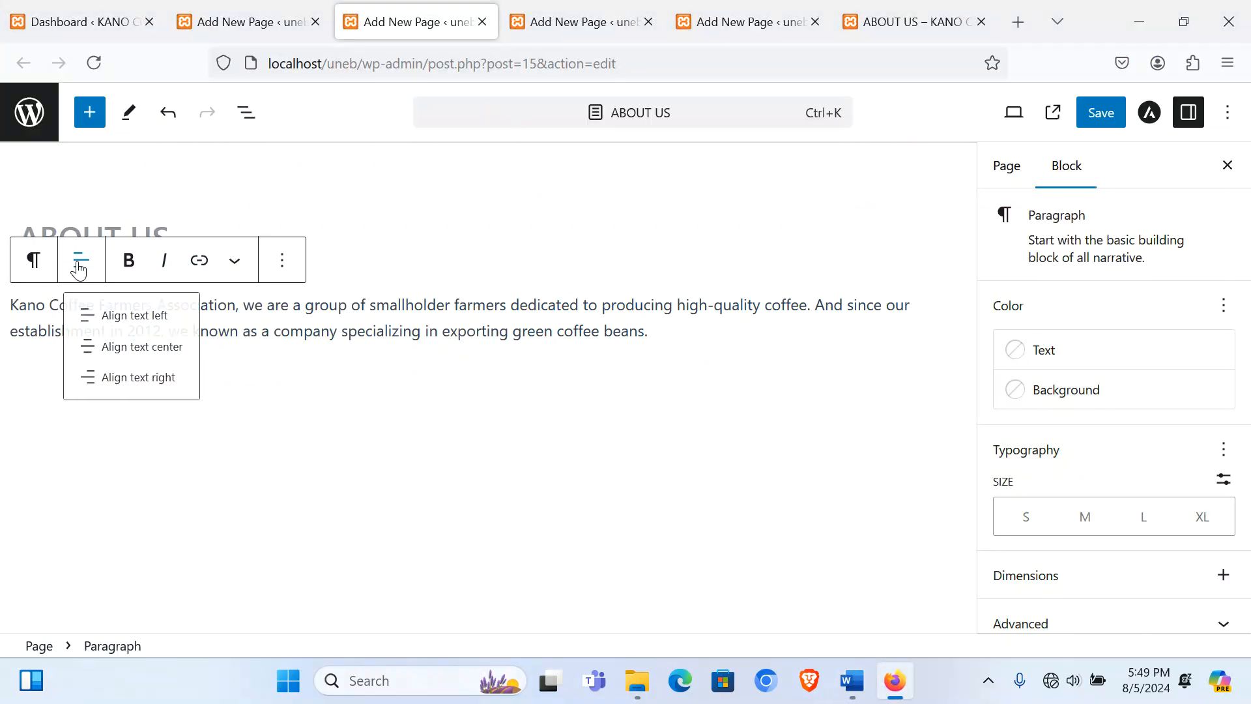
{"action": "left_click", "coordinate": [163, 358]}
{"action": "key", "text": "Return"}
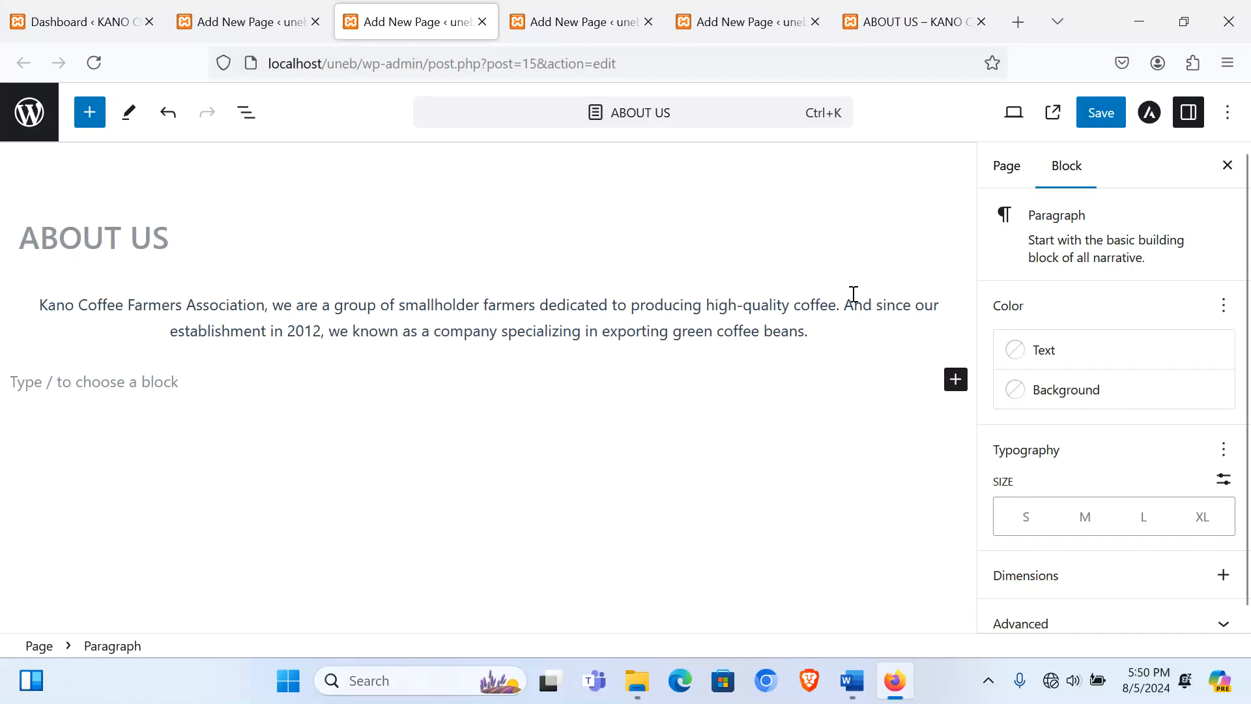
Step: Insert a Separator below the intro and set its style to Wide Line
{"action": "left_click", "coordinate": [955, 383]}
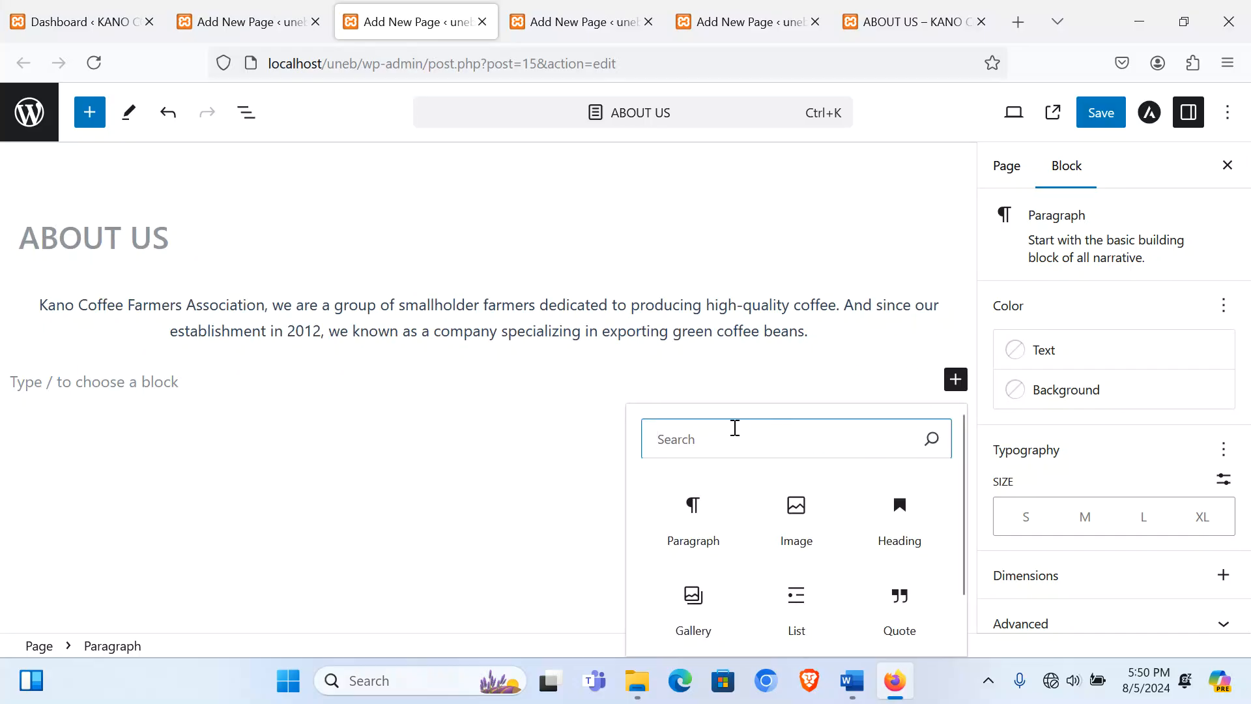
{"action": "type", "text": "sep"}
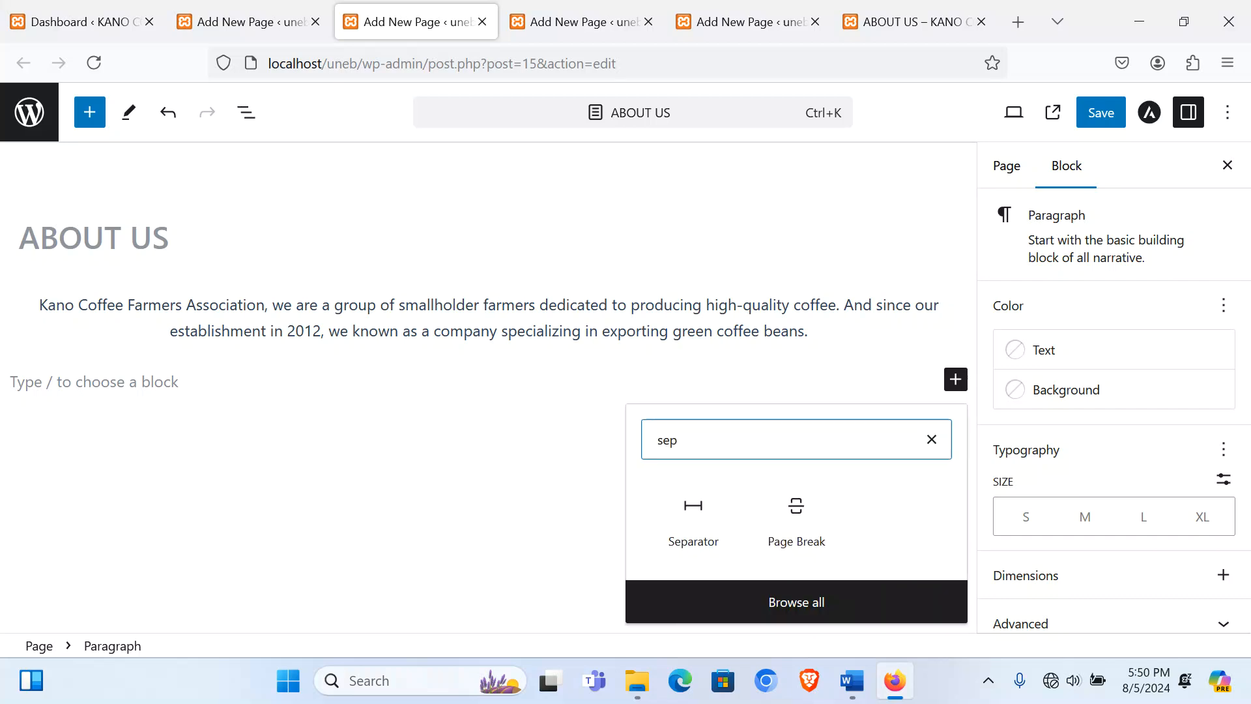
{"action": "left_click", "coordinate": [701, 514]}
{"action": "left_click", "coordinate": [463, 339]}
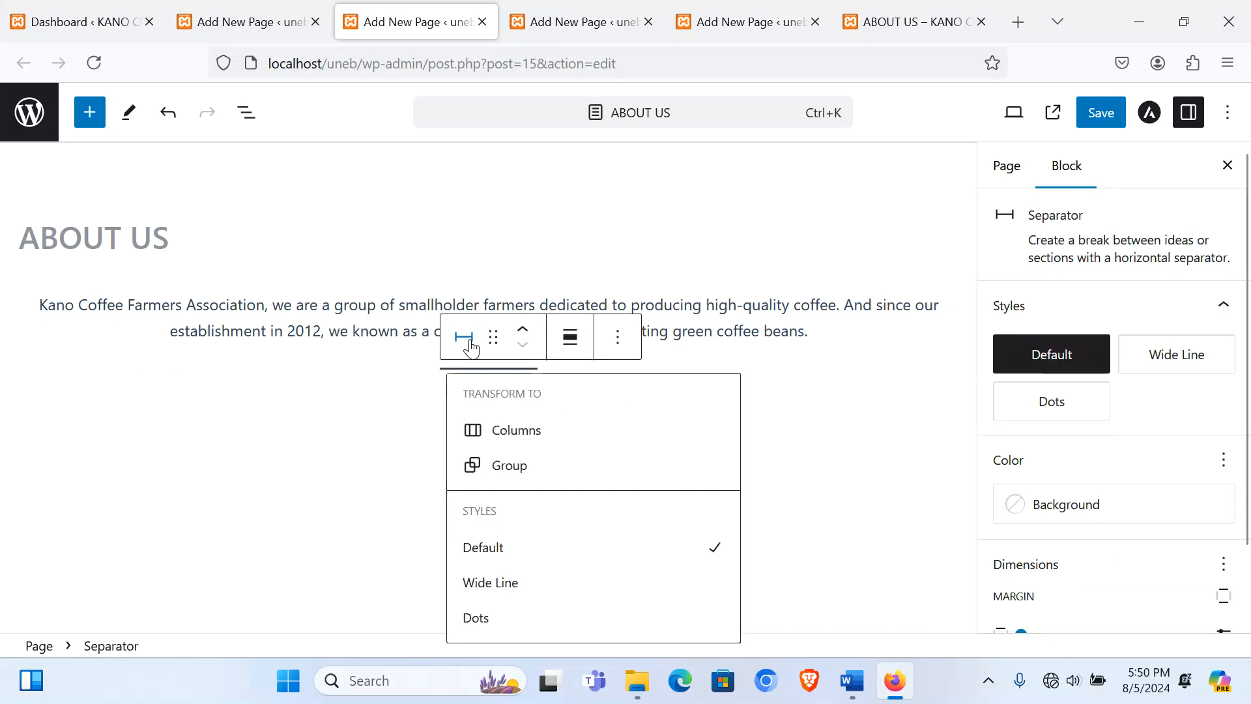
{"action": "left_click", "coordinate": [516, 590]}
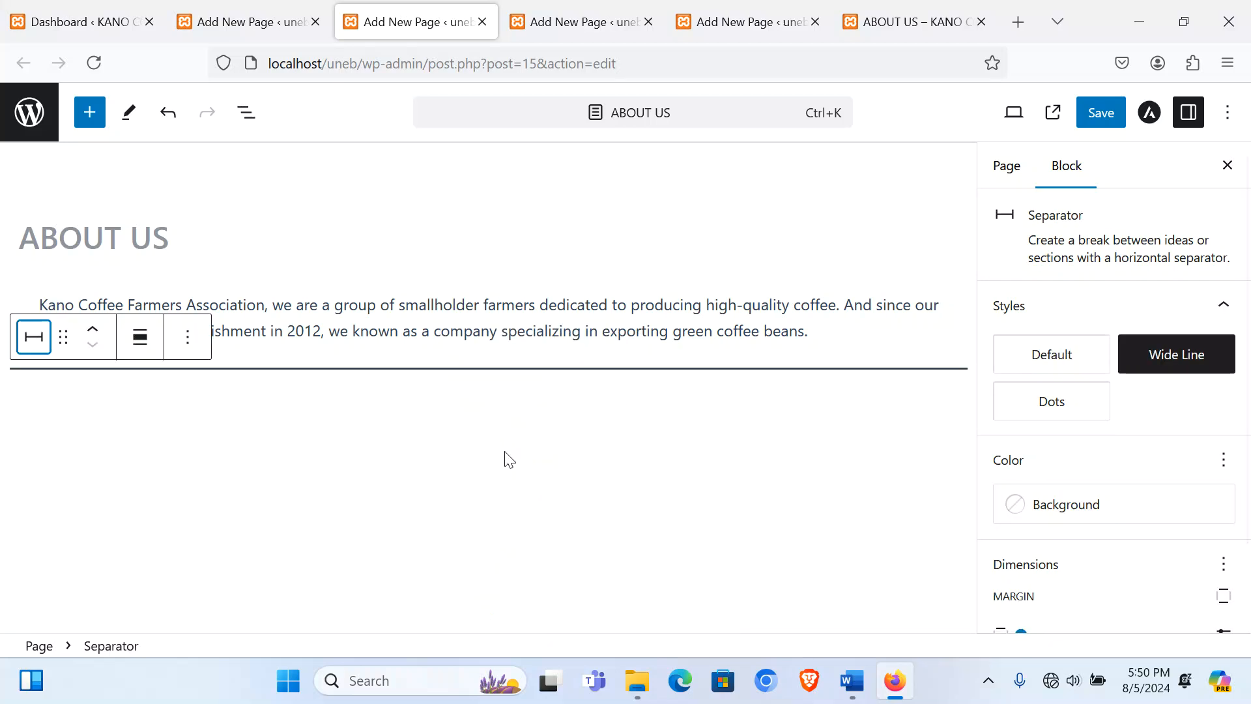
{"action": "left_click", "coordinate": [274, 430]}
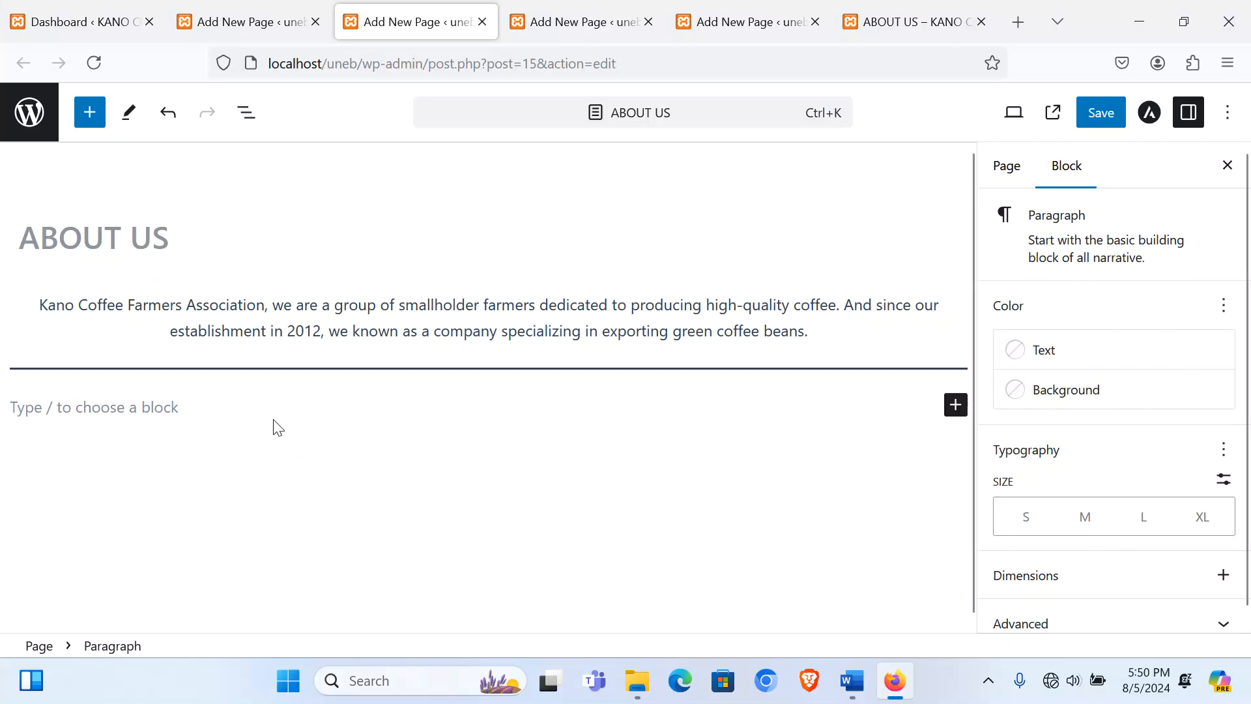
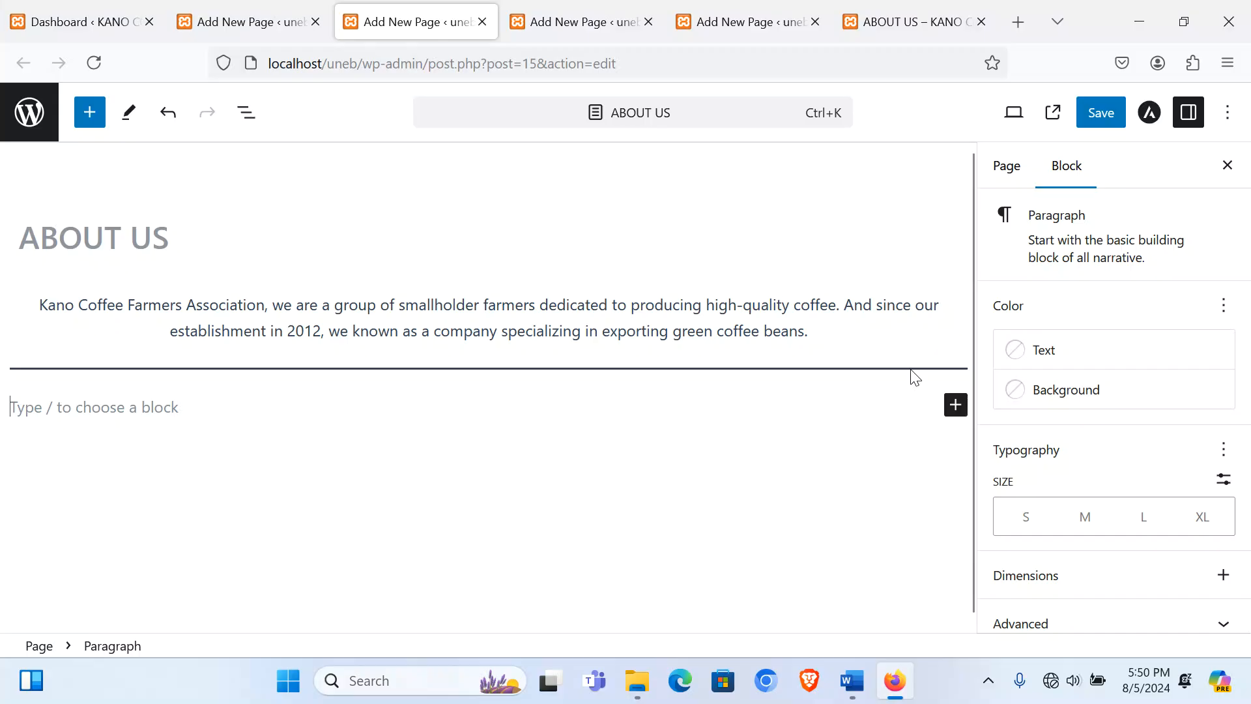
Step: Insert a Columns block with a 33/33/33 layout below the separator
{"action": "left_click", "coordinate": [955, 405]}
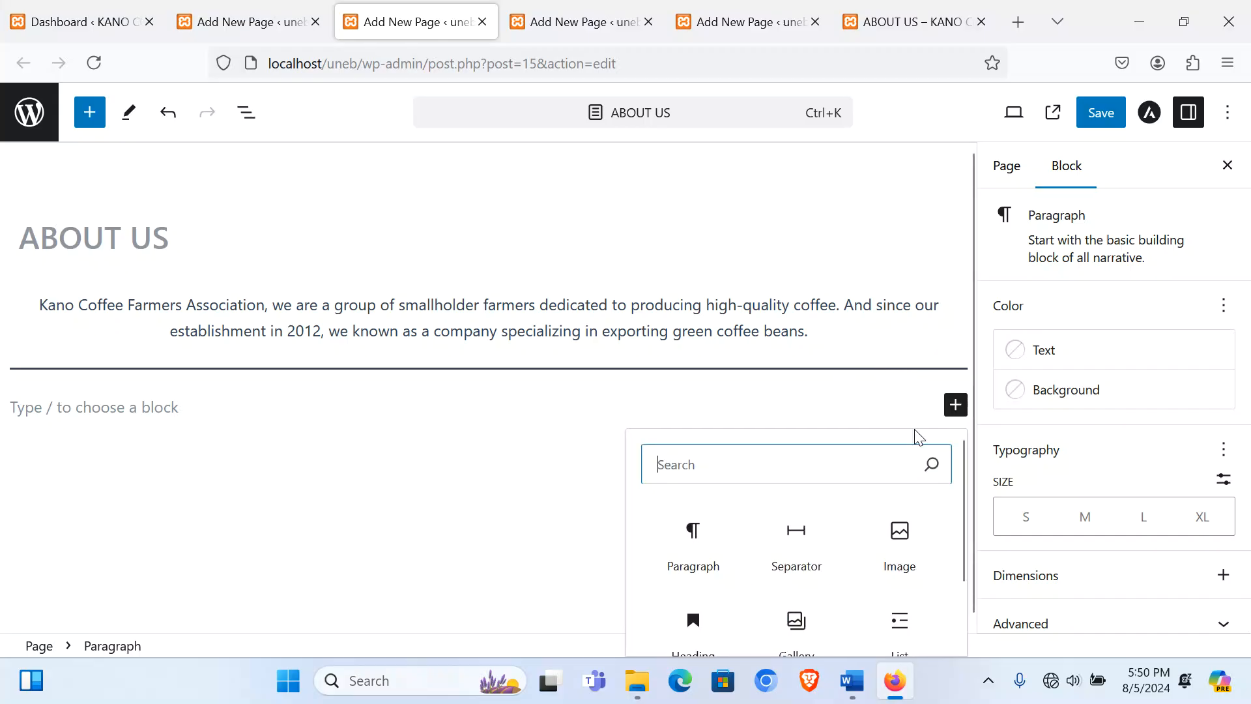
{"action": "scroll", "coordinate": [830, 544], "scroll_direction": "down", "scroll_amount": 2}
{"action": "type", "text": "c"}
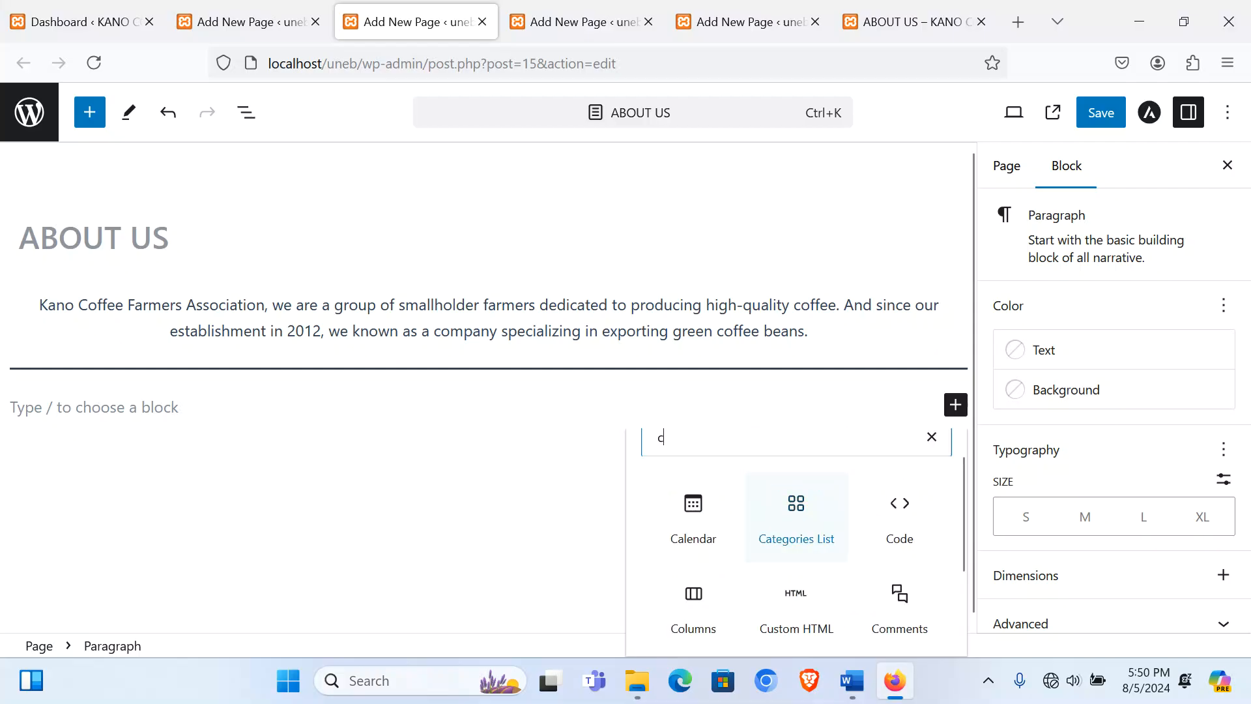
{"action": "type", "text": "o"}
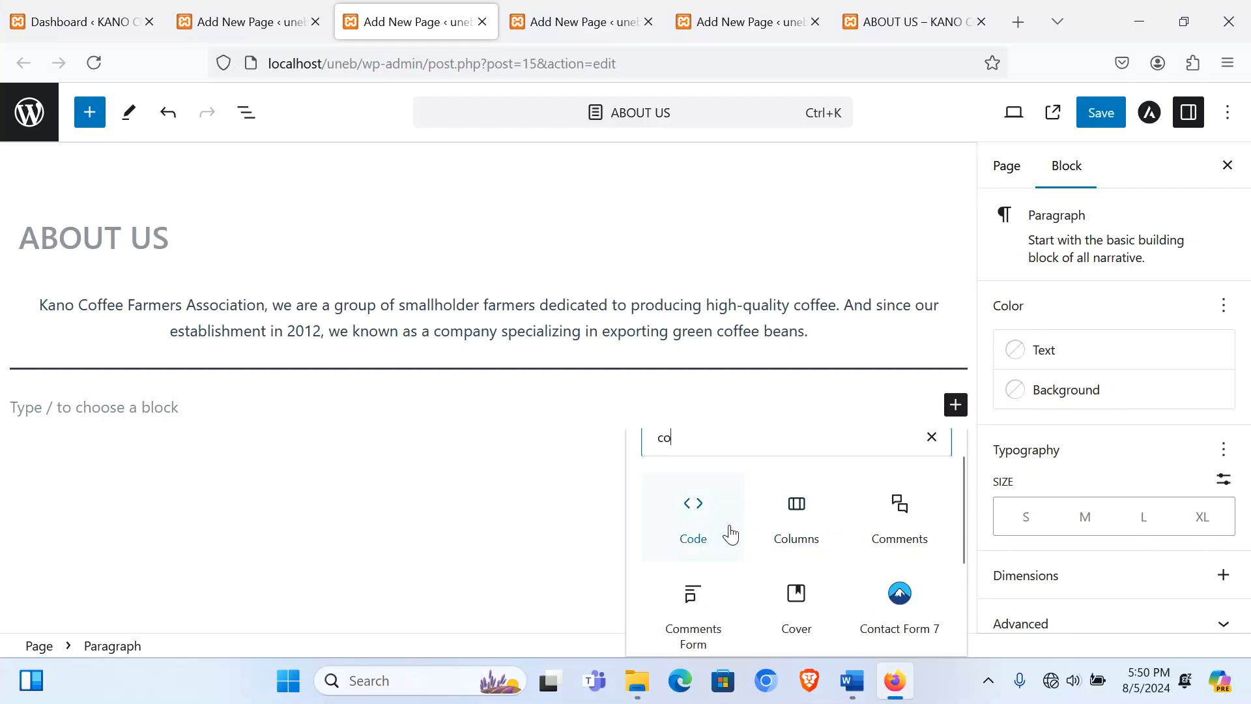
{"action": "left_click", "coordinate": [792, 529]}
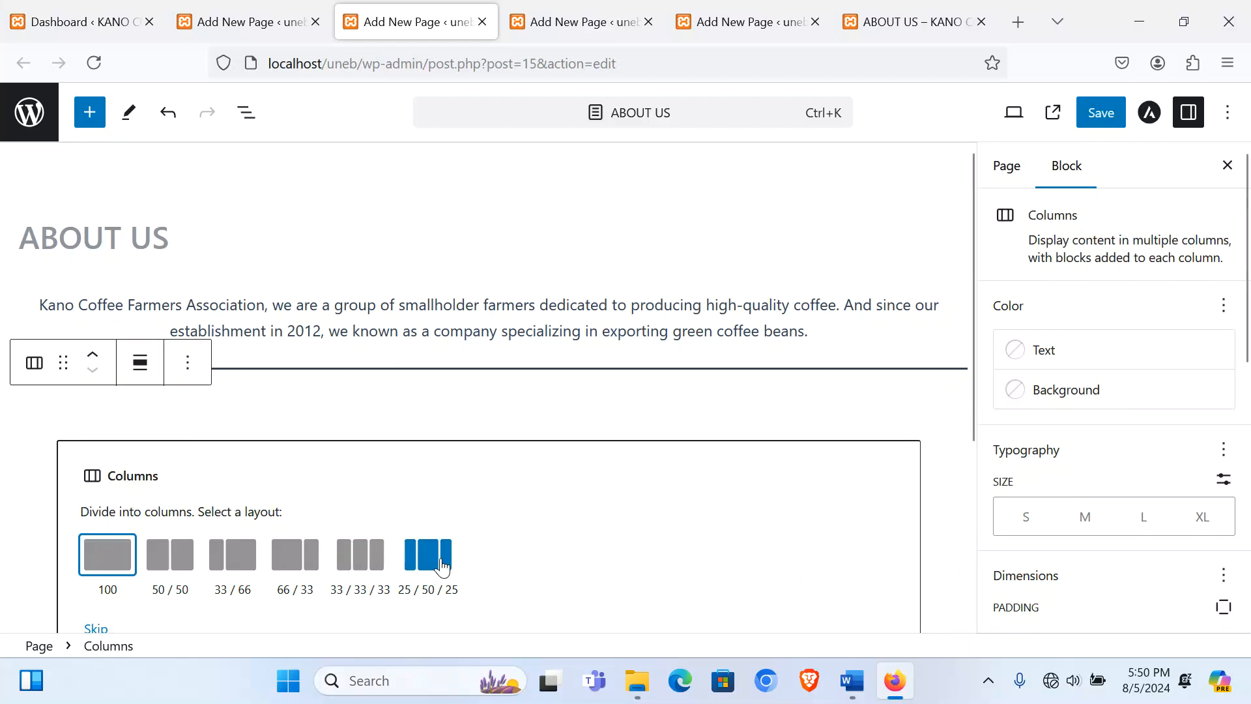
{"action": "left_click", "coordinate": [364, 563]}
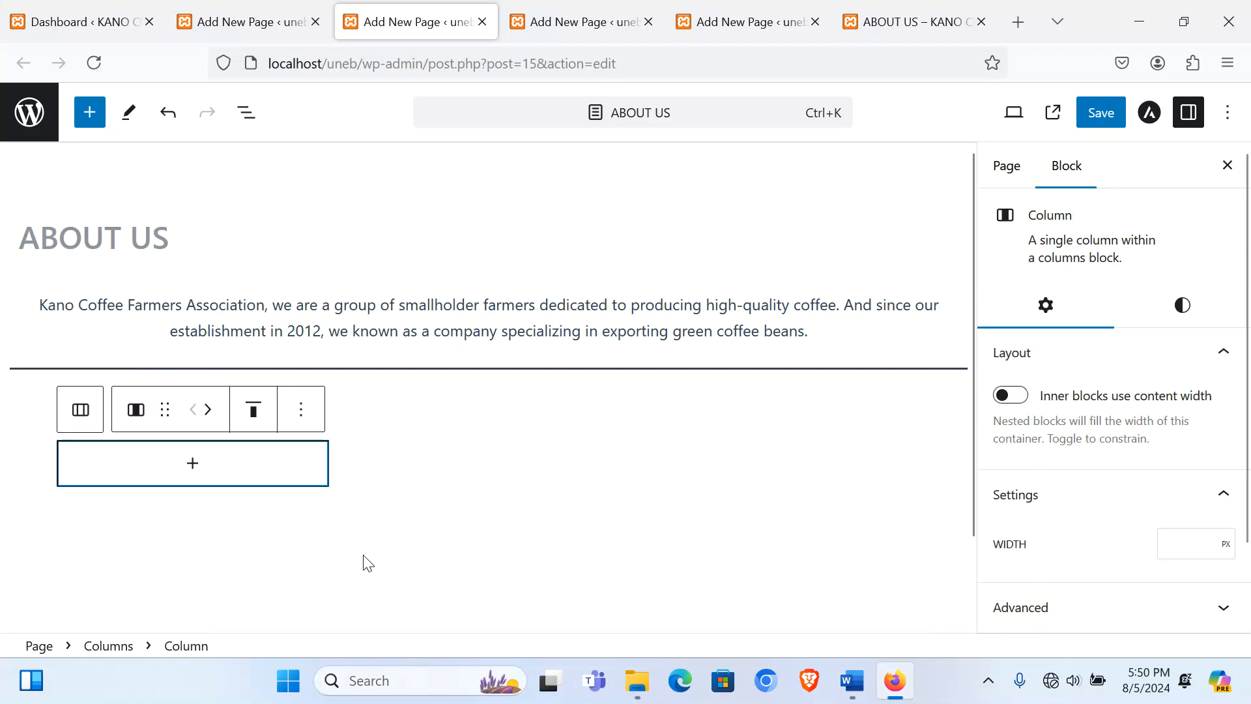
Step: Upload image3 into the first column, crop it to Standard 4:3, and caption it 'Executive Director'
{"action": "left_click", "coordinate": [195, 468]}
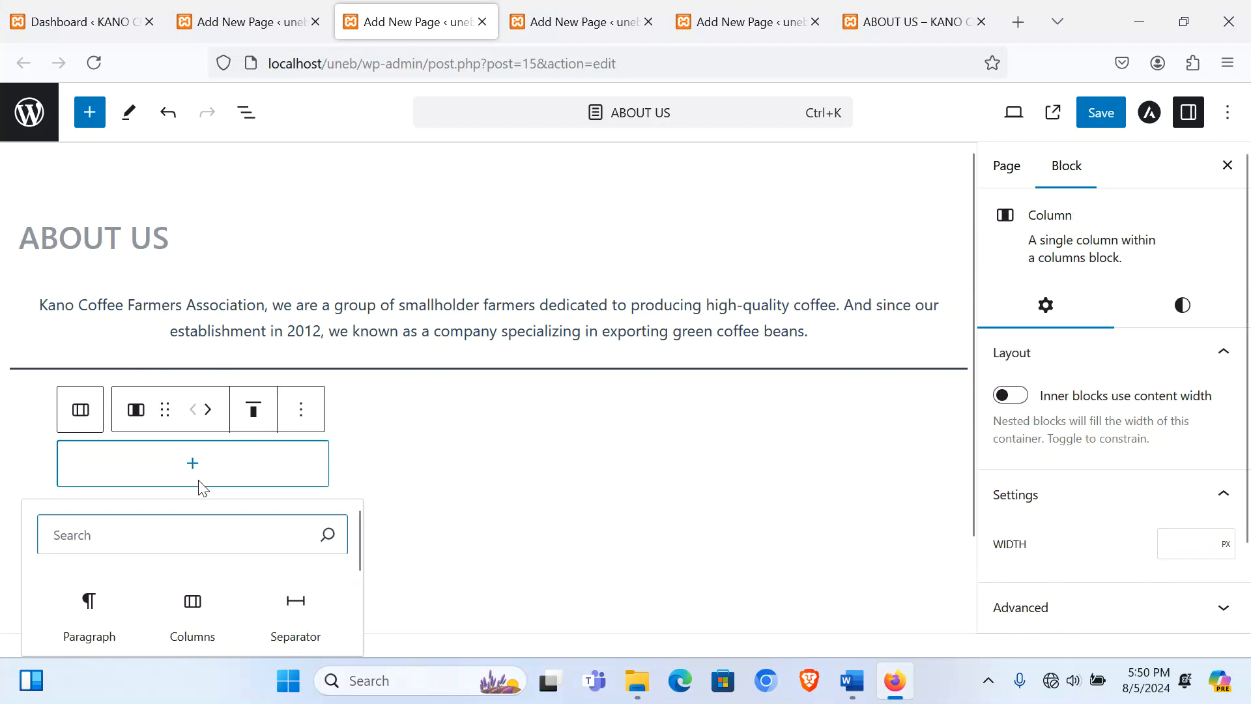
{"action": "left_click", "coordinate": [91, 596]}
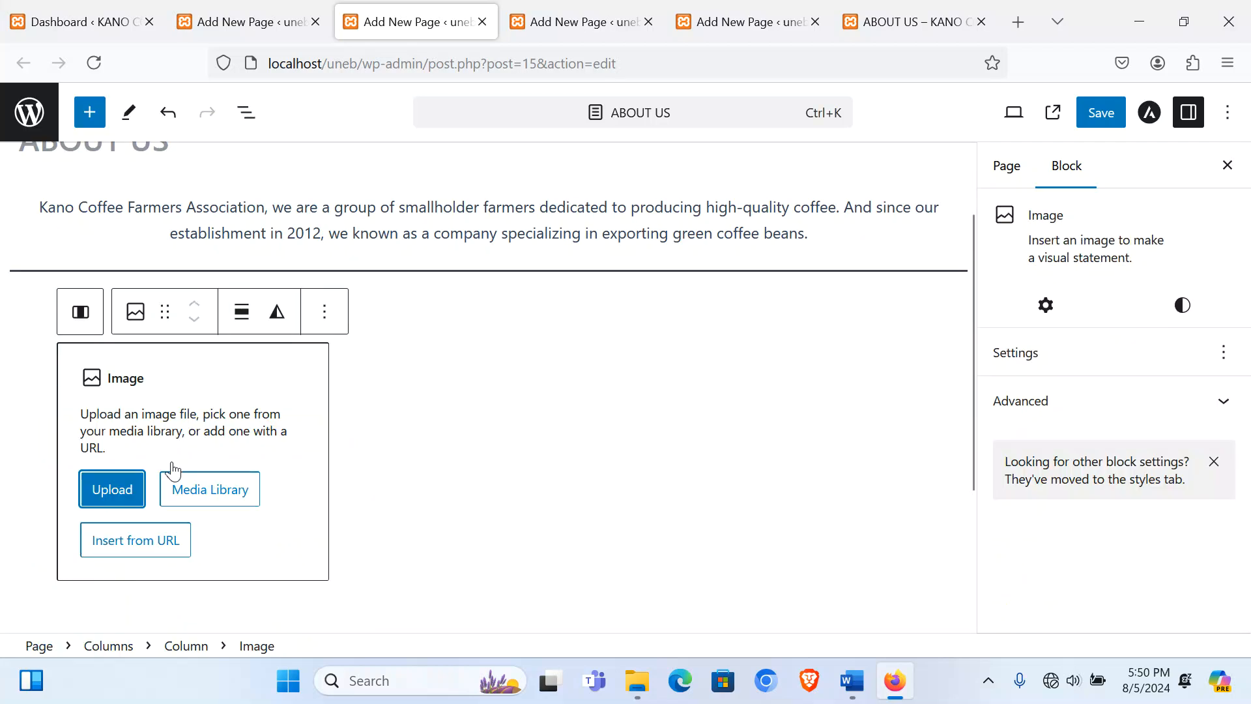
{"action": "left_click", "coordinate": [189, 422]}
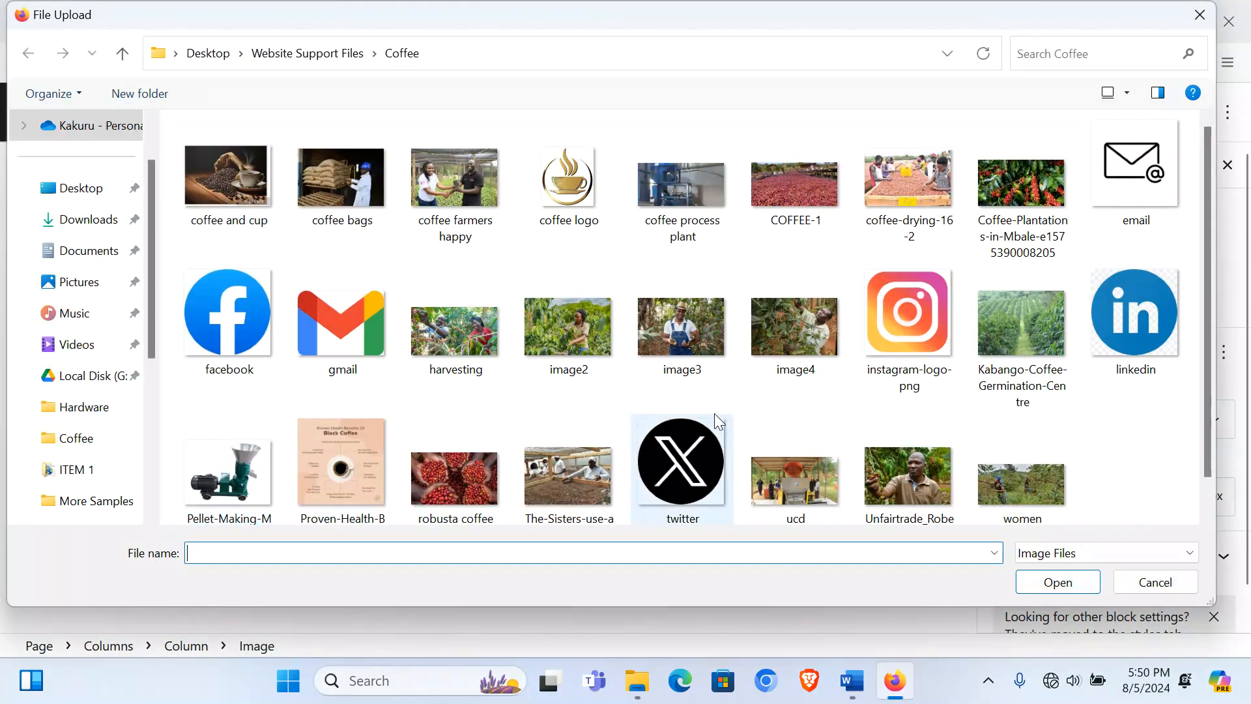
{"action": "double_click", "coordinate": [703, 341]}
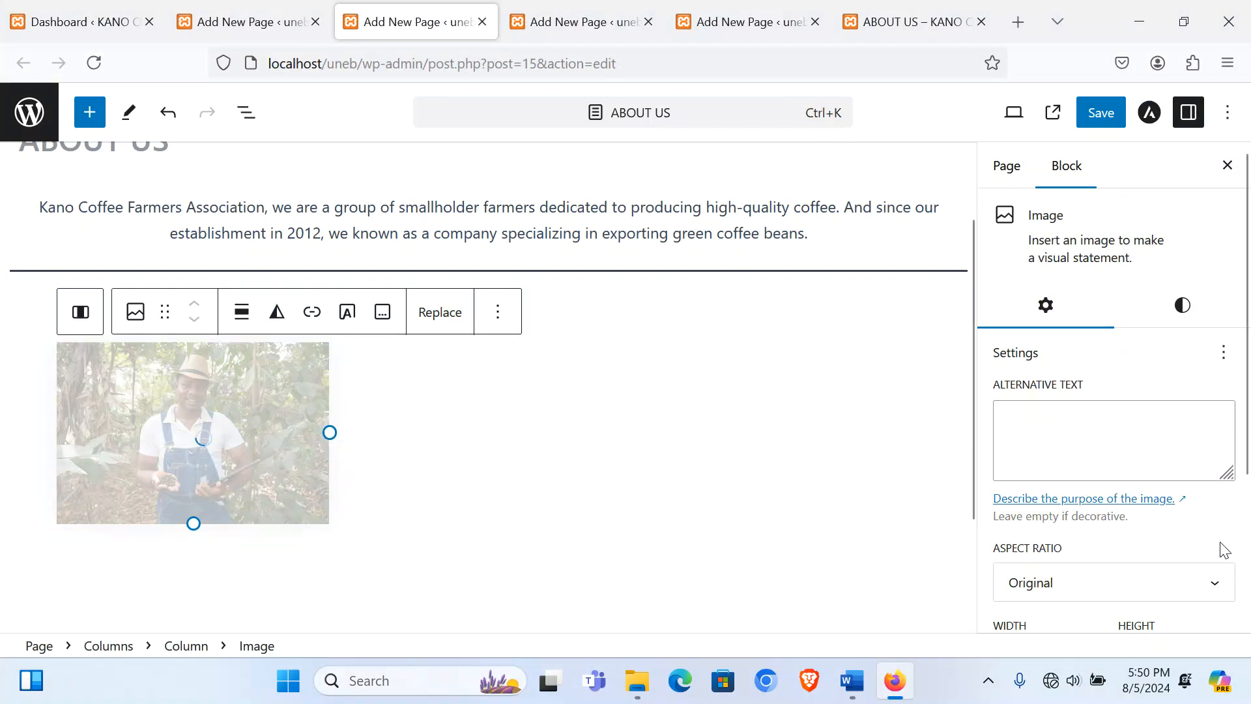
{"action": "left_click", "coordinate": [1072, 583]}
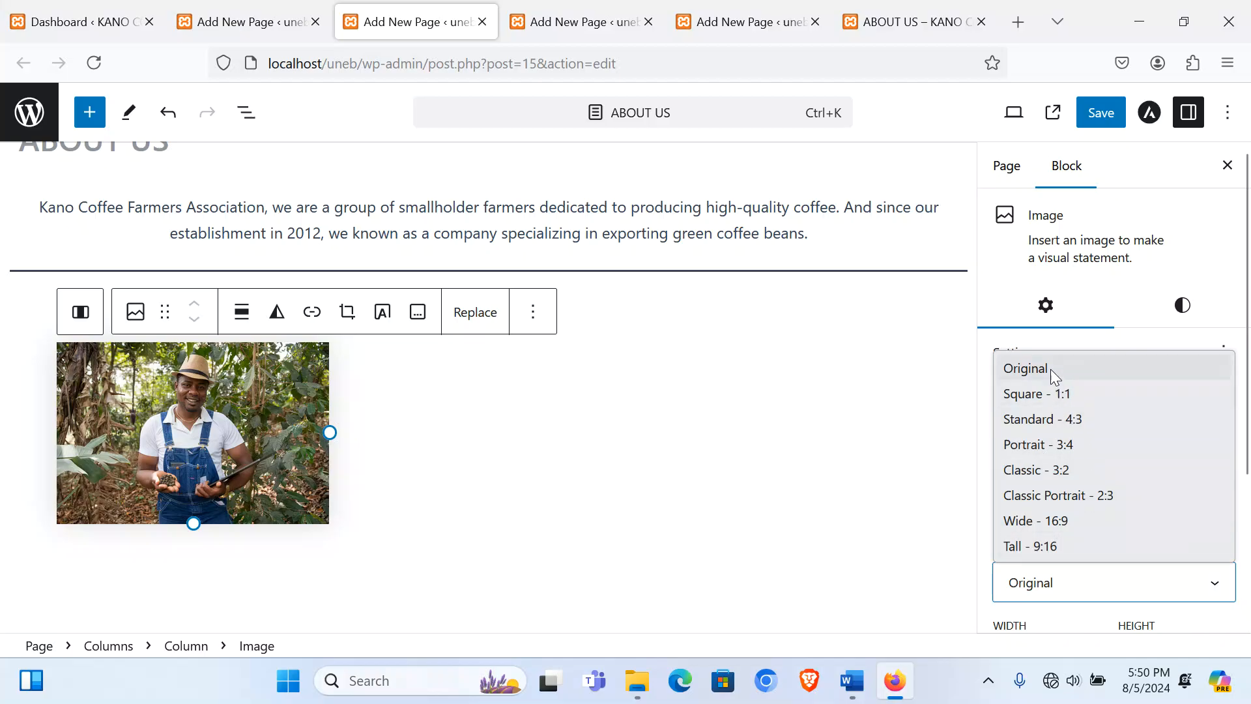
{"action": "left_click", "coordinate": [1062, 420]}
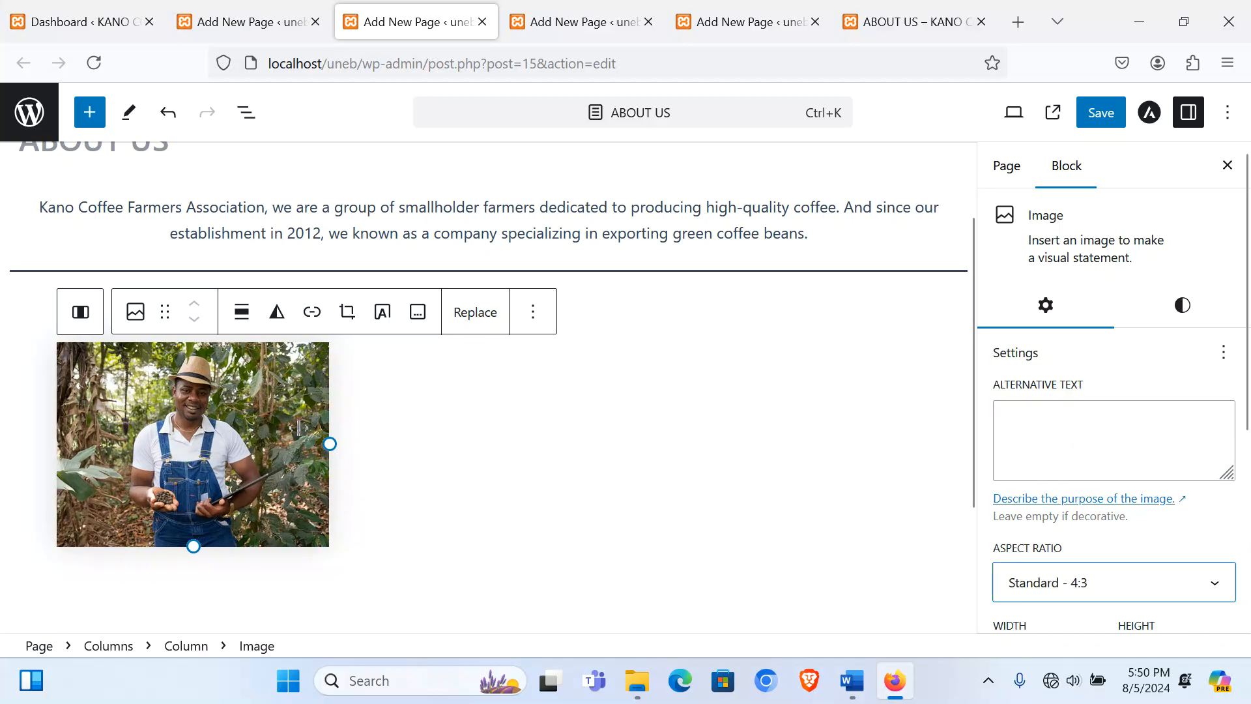
{"action": "left_click", "coordinate": [417, 312]}
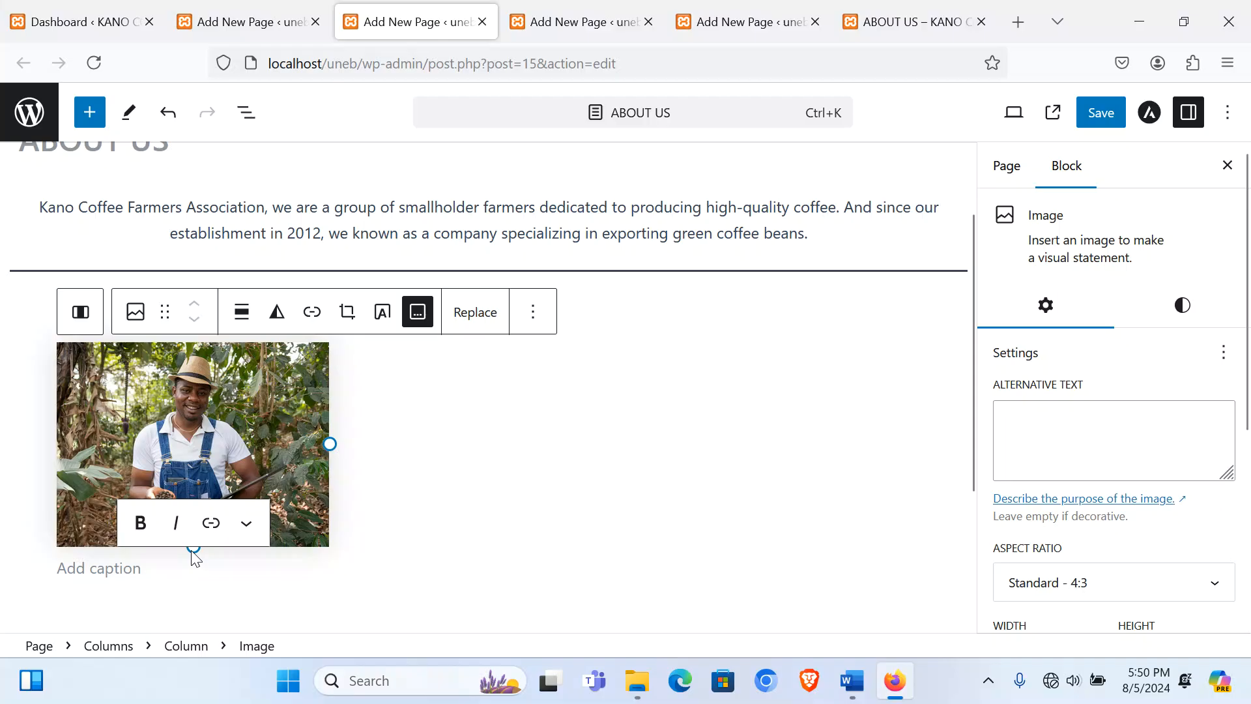
{"action": "type", "text": "Exce"}
{"action": "key", "text": "BackSpace"}
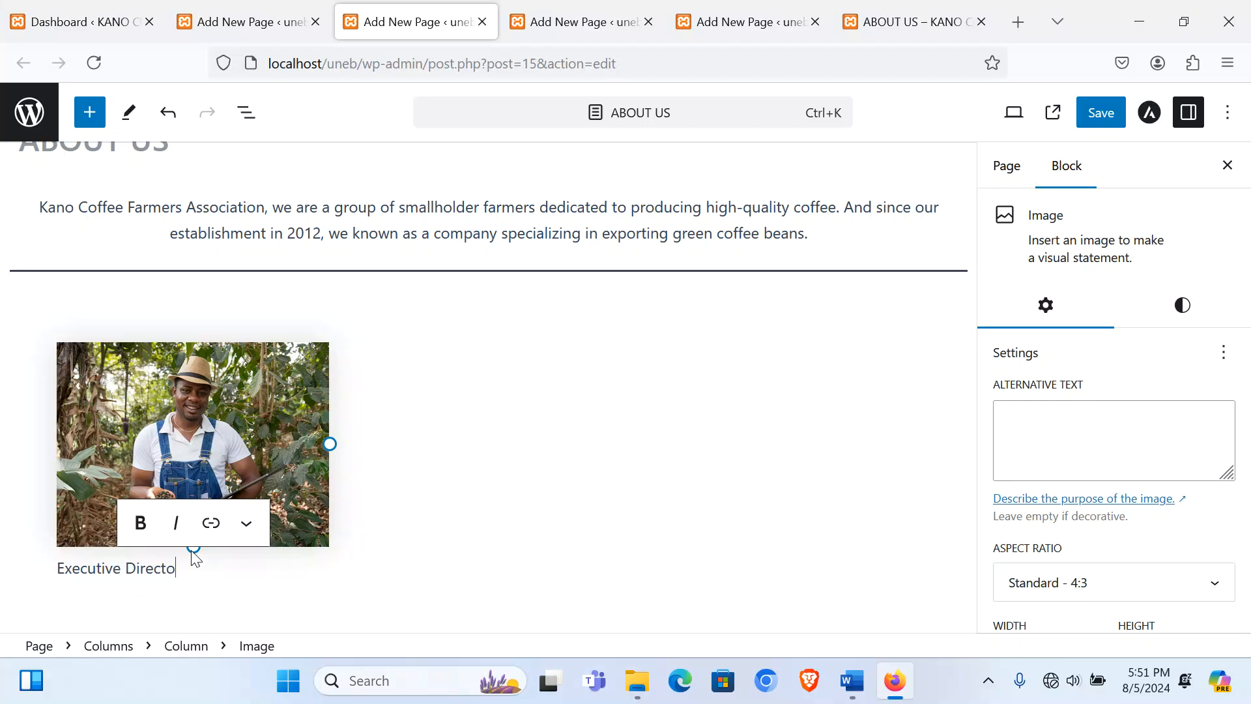
{"action": "left_click", "coordinate": [467, 380]}
Step: Upload image2 into the second column, crop it to 4:3, and caption it 'Operations Manager'
{"action": "left_click", "coordinate": [478, 369]}
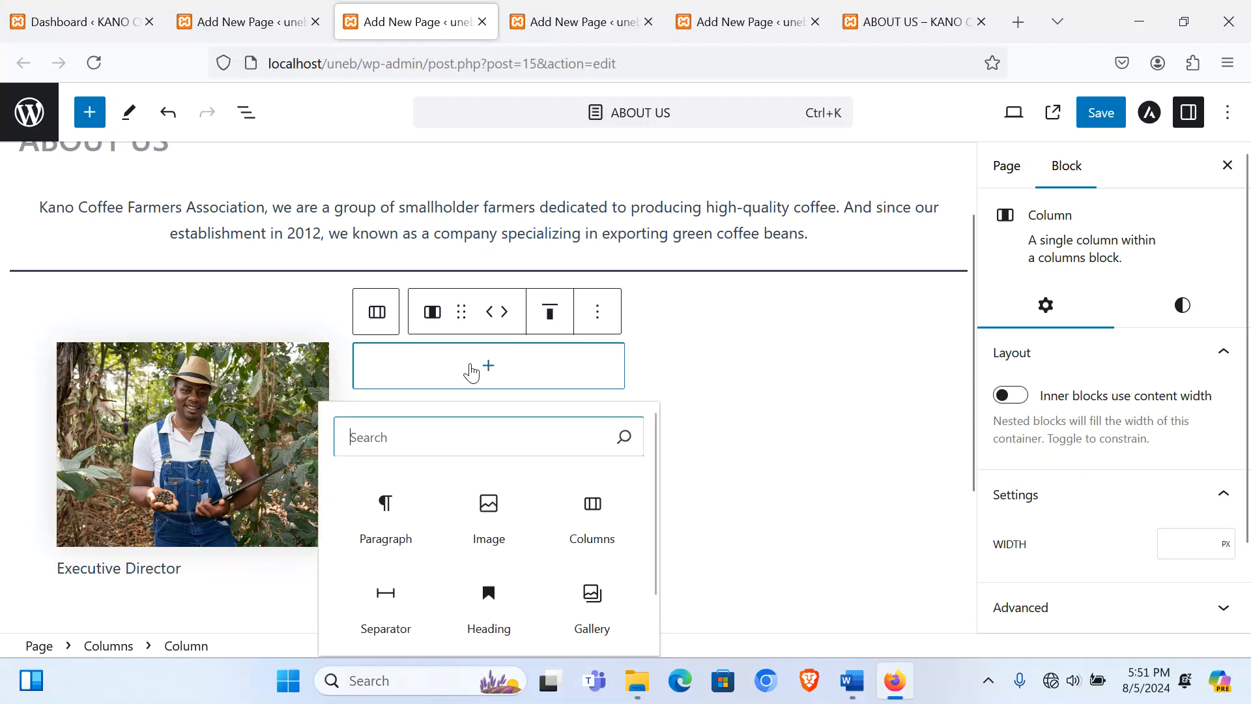
{"action": "left_click", "coordinate": [490, 523]}
{"action": "left_click", "coordinate": [476, 422]}
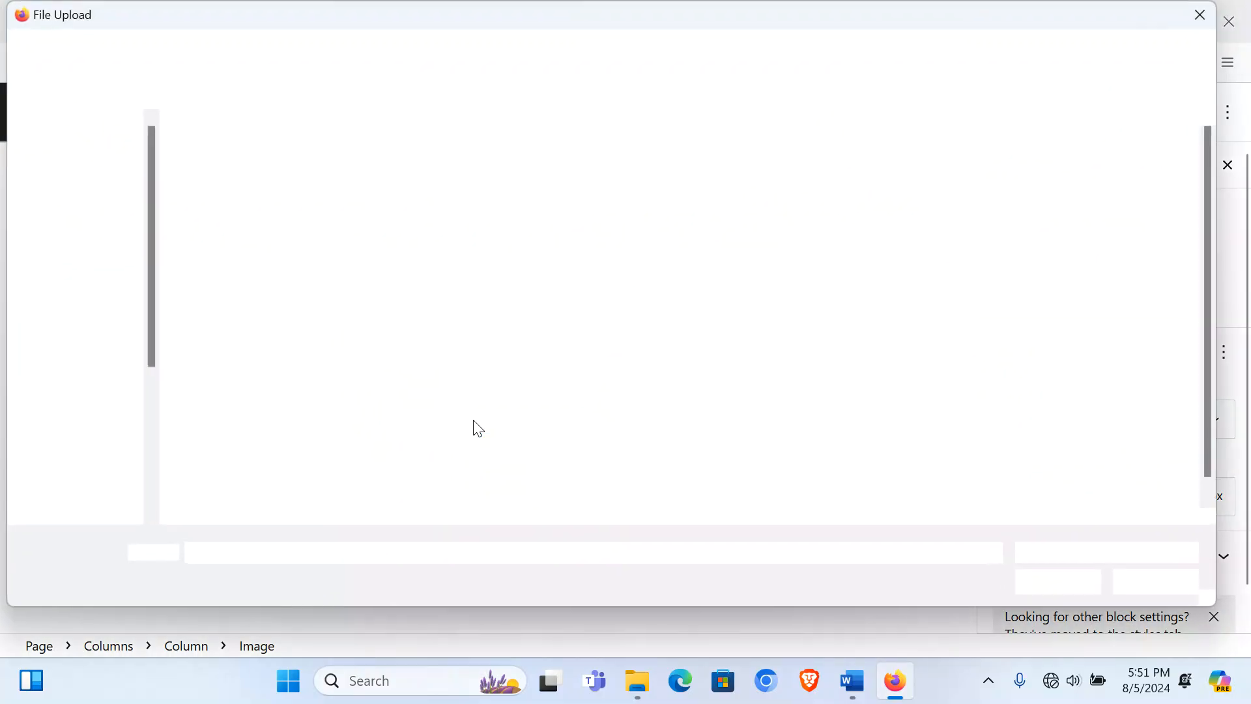
{"action": "double_click", "coordinate": [556, 339]}
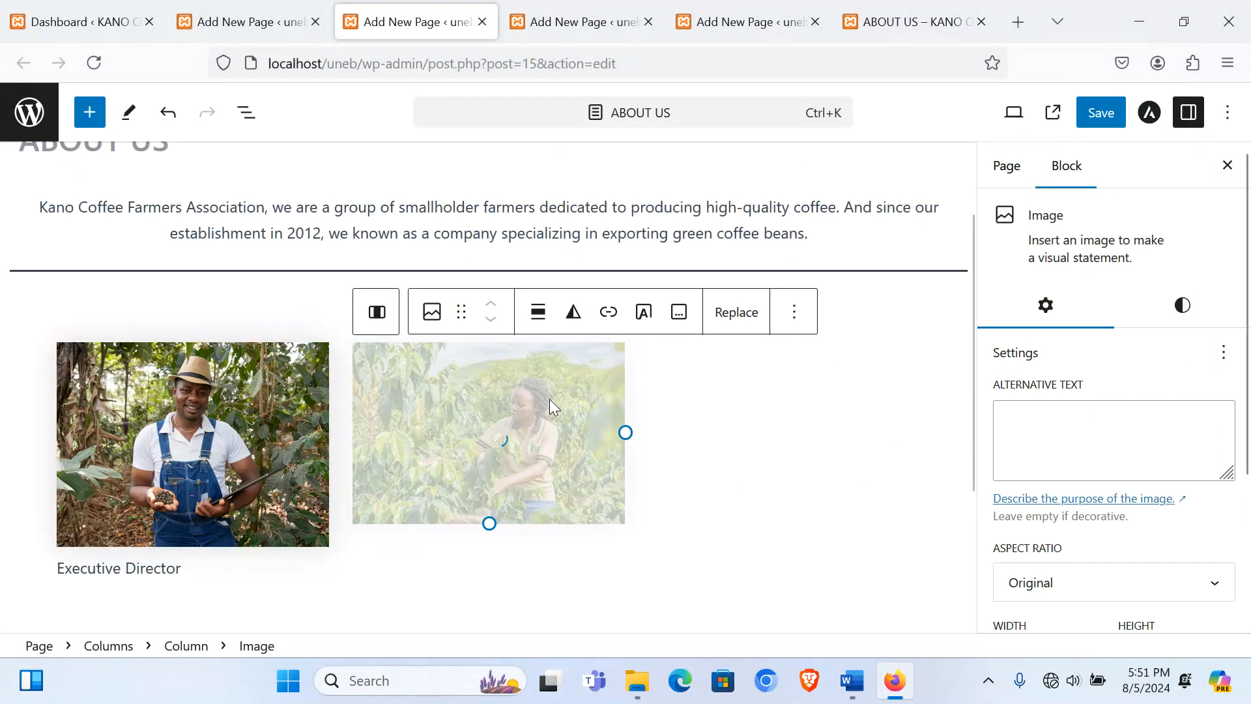
{"action": "left_click", "coordinate": [1104, 586]}
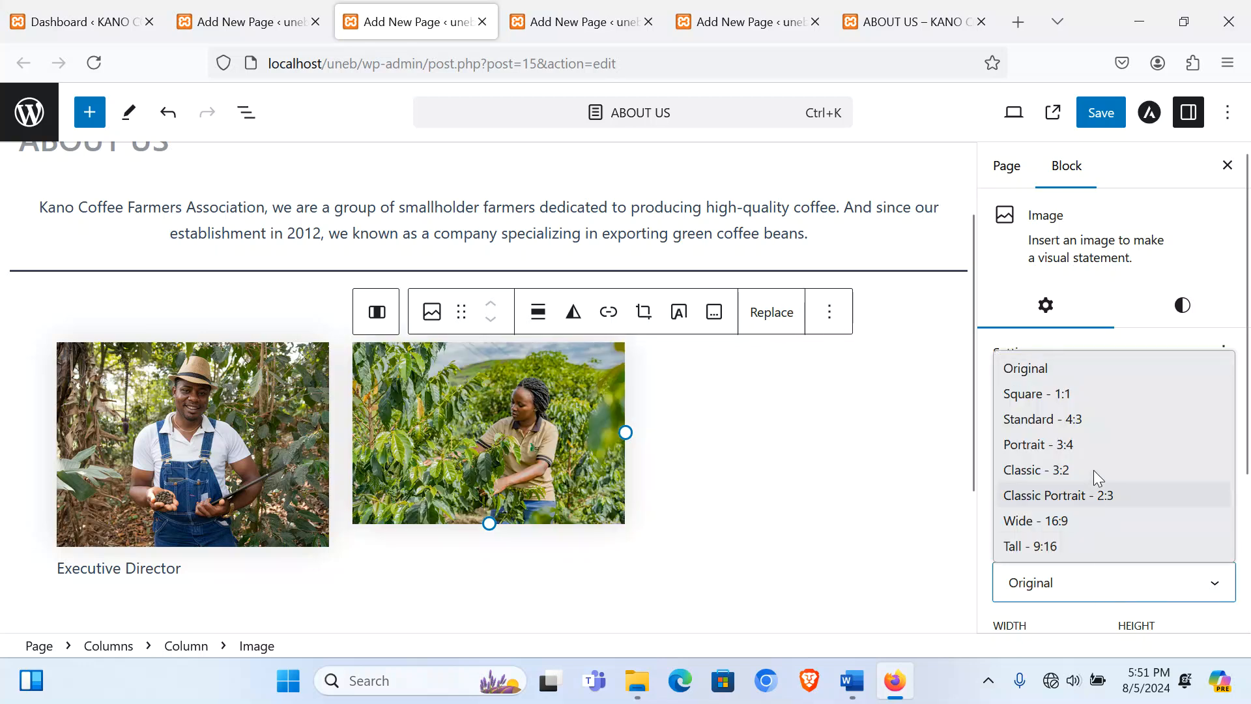
{"action": "left_click", "coordinate": [1090, 420]}
{"action": "left_click", "coordinate": [714, 313]}
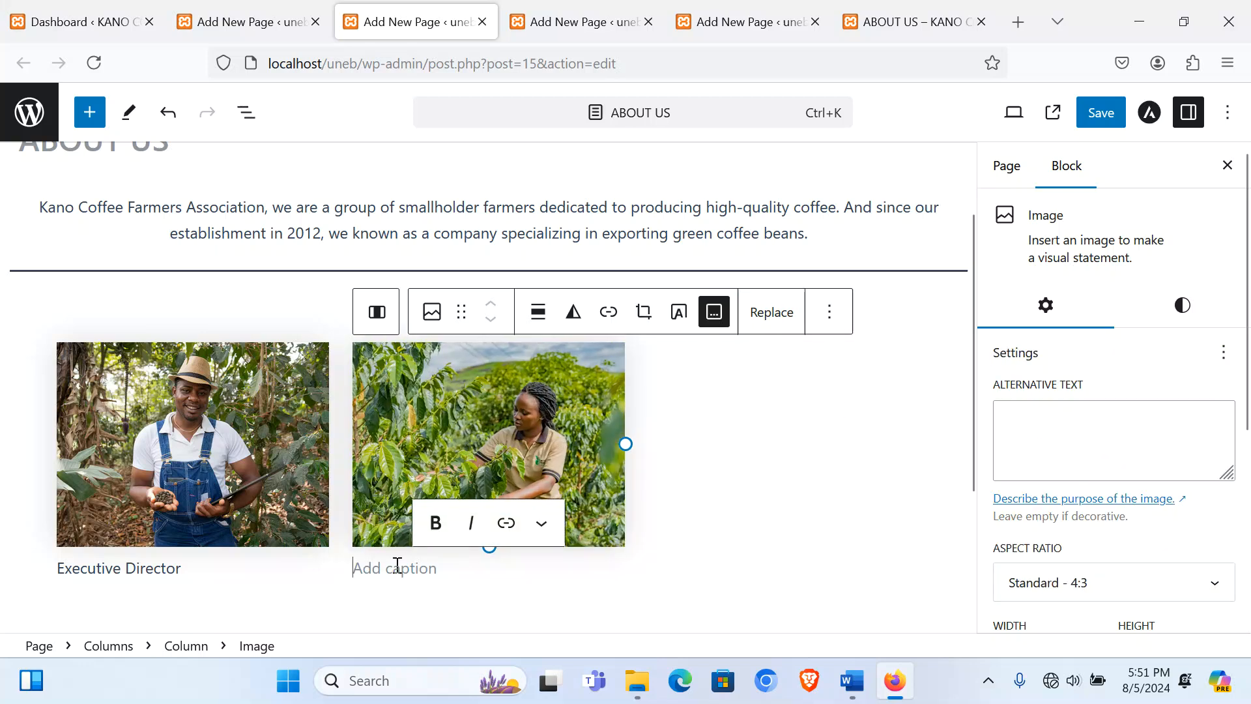
{"action": "type", "text": "Opera"}
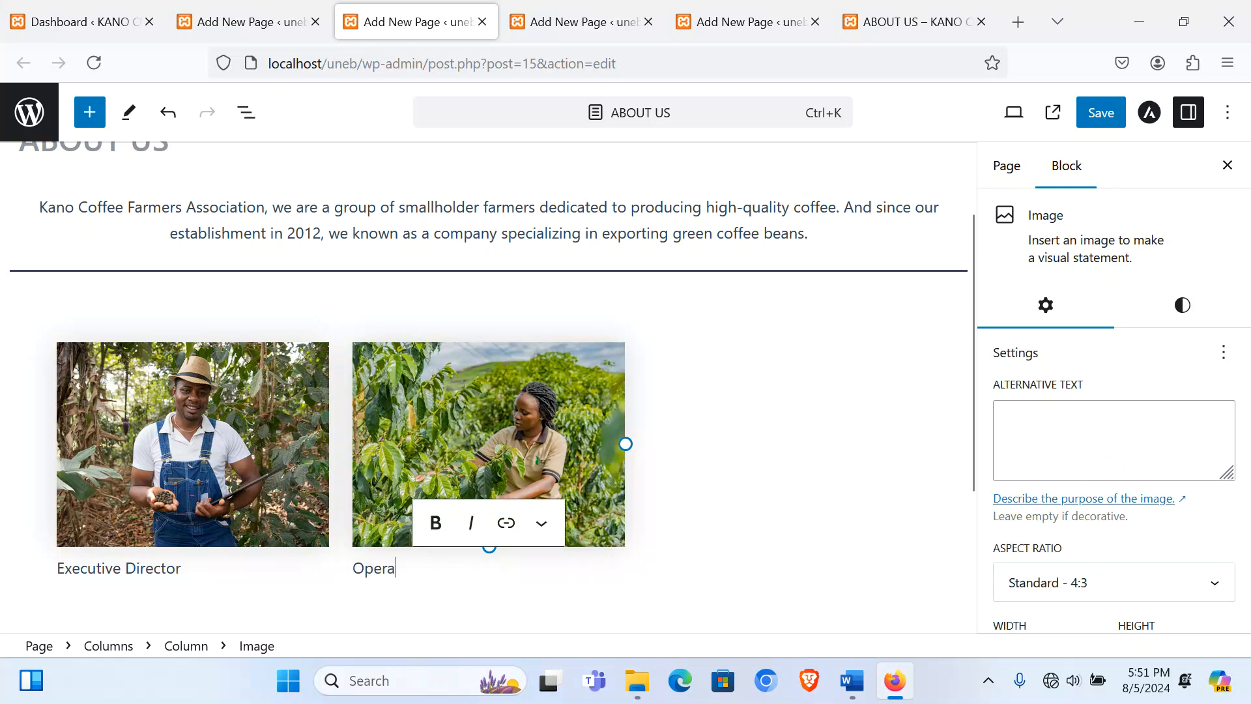
{"action": "type", "text": "tions Manager"}
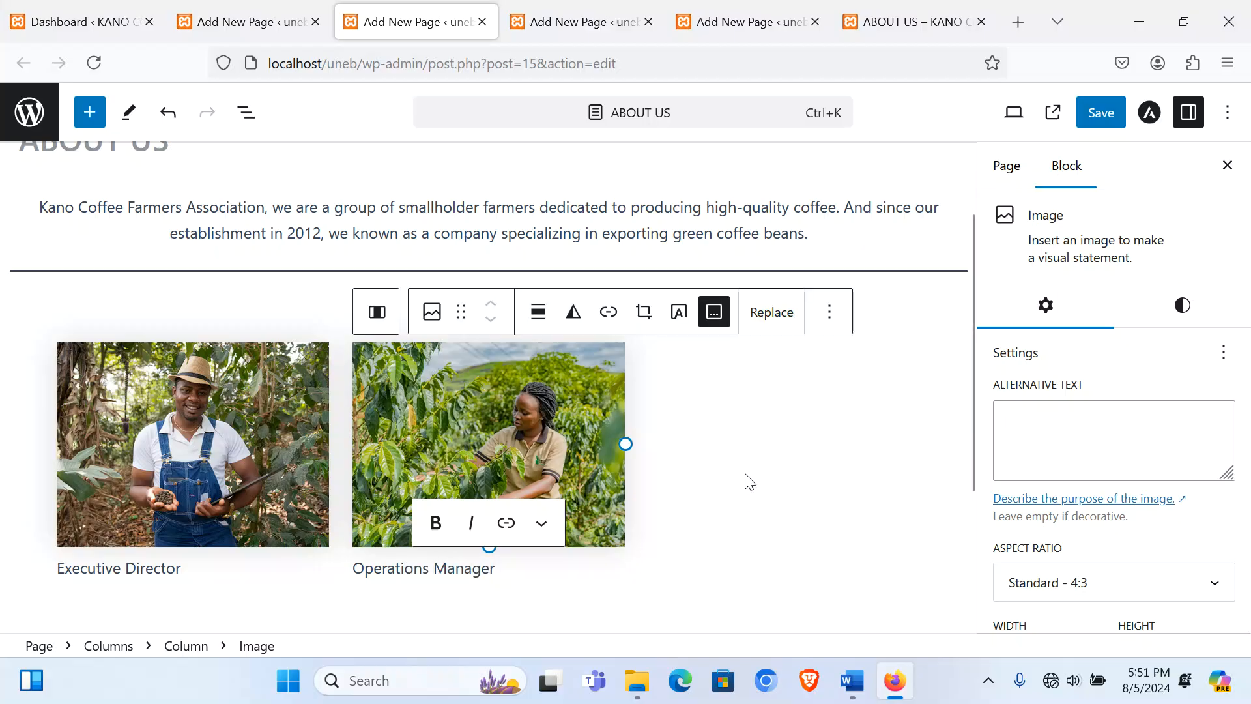
Step: Upload the coffee bags photo into the third column, crop it to 4:3, and caption it 'Sale Executive'
{"action": "left_click", "coordinate": [745, 391]}
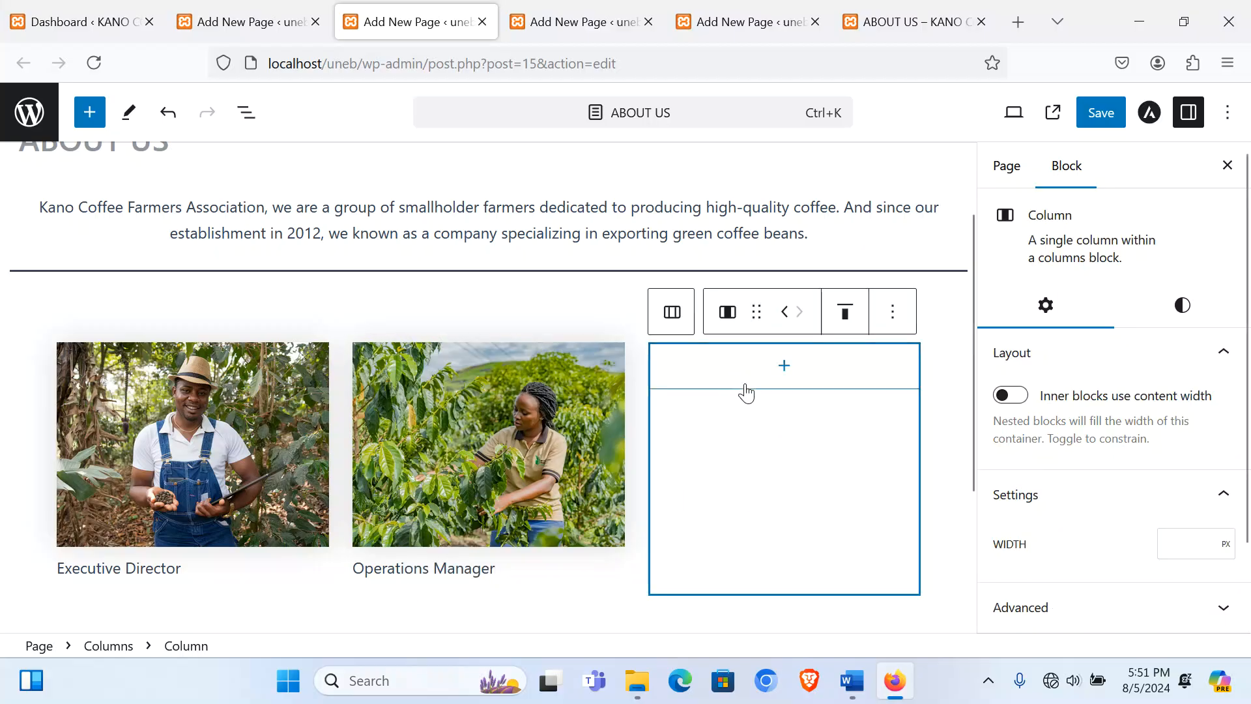
{"action": "left_click", "coordinate": [762, 380]}
{"action": "left_click", "coordinate": [779, 511]}
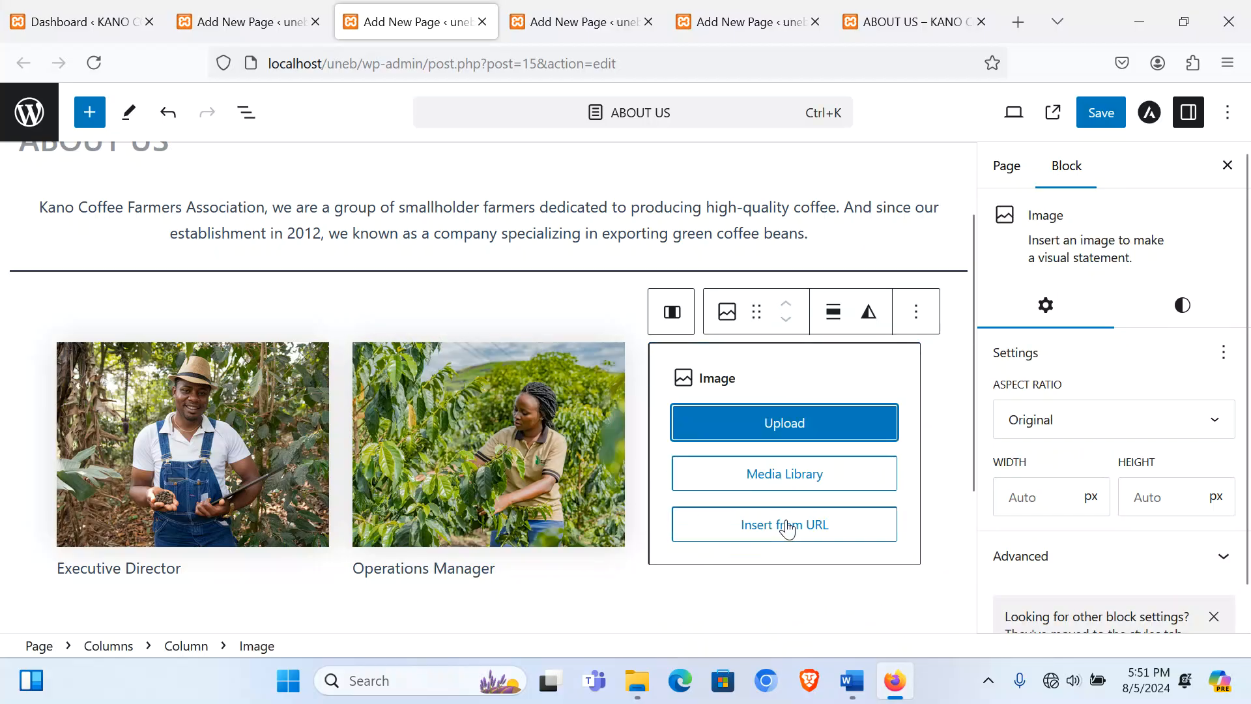
{"action": "left_click", "coordinate": [769, 419]}
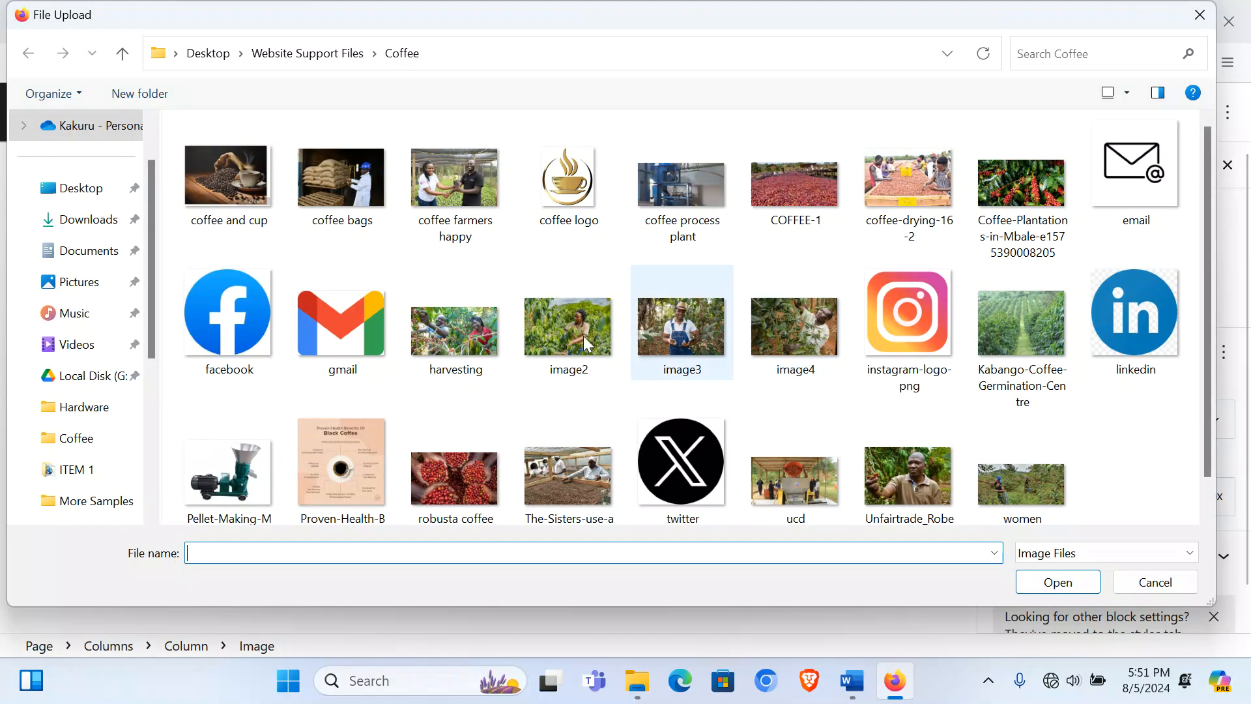
{"action": "double_click", "coordinate": [365, 175]}
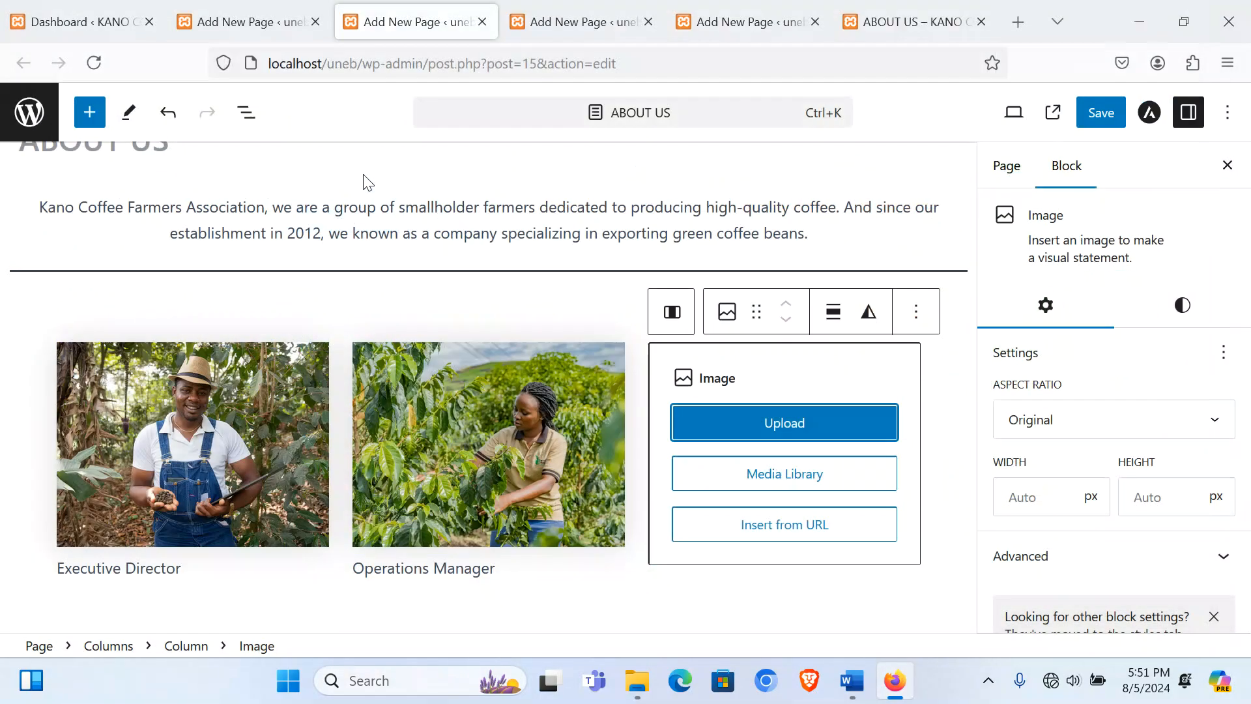
{"action": "left_click", "coordinate": [1028, 573]}
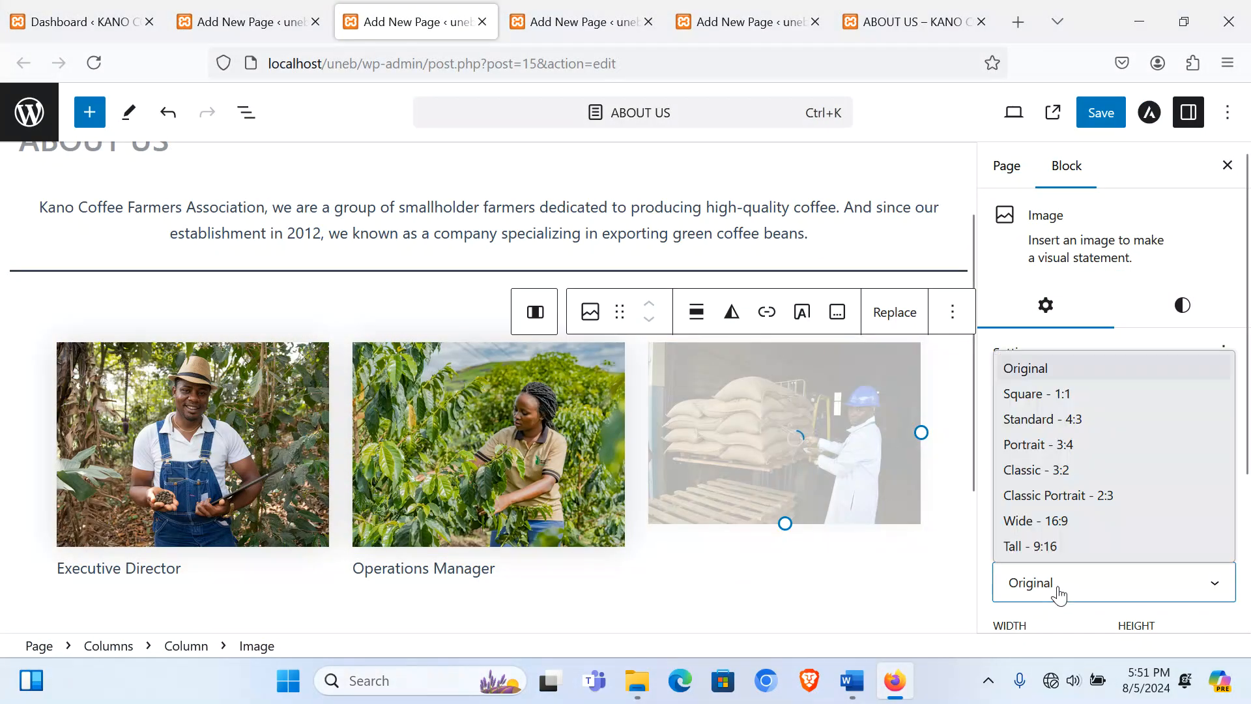
{"action": "left_click", "coordinate": [1068, 419]}
{"action": "left_click", "coordinate": [837, 312]}
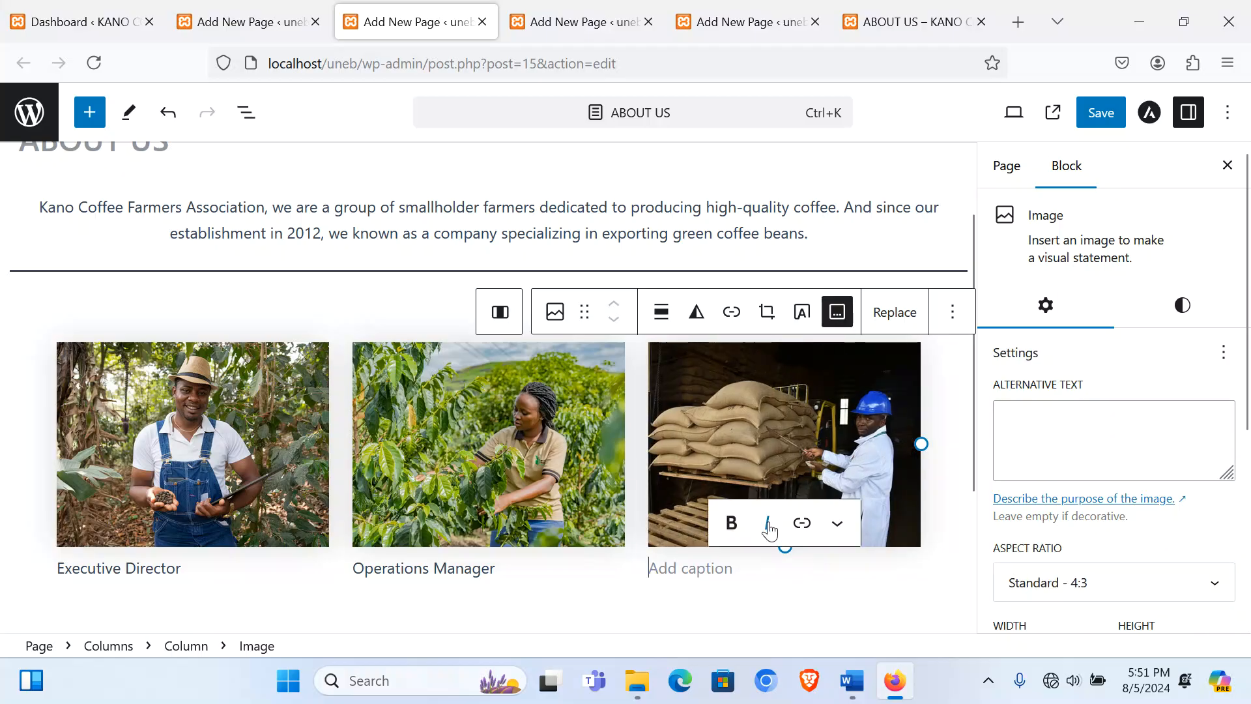
{"action": "type", "text": "Sale E"}
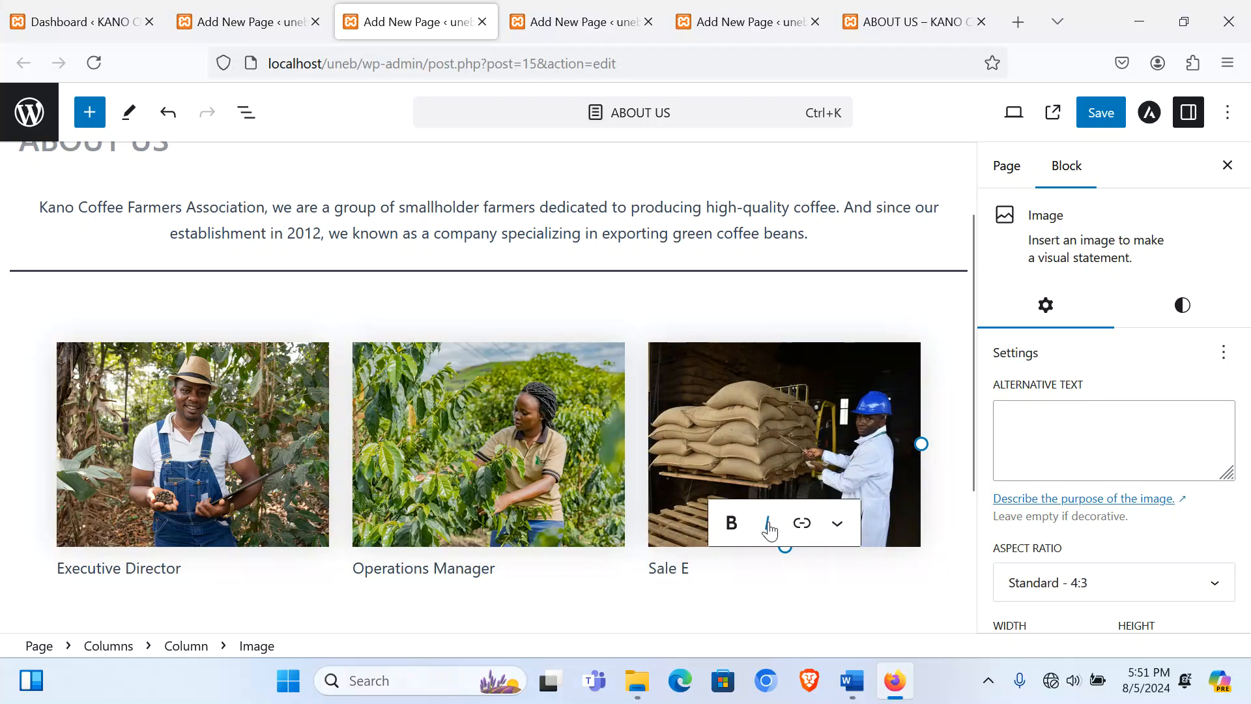
{"action": "type", "text": "xecut"}
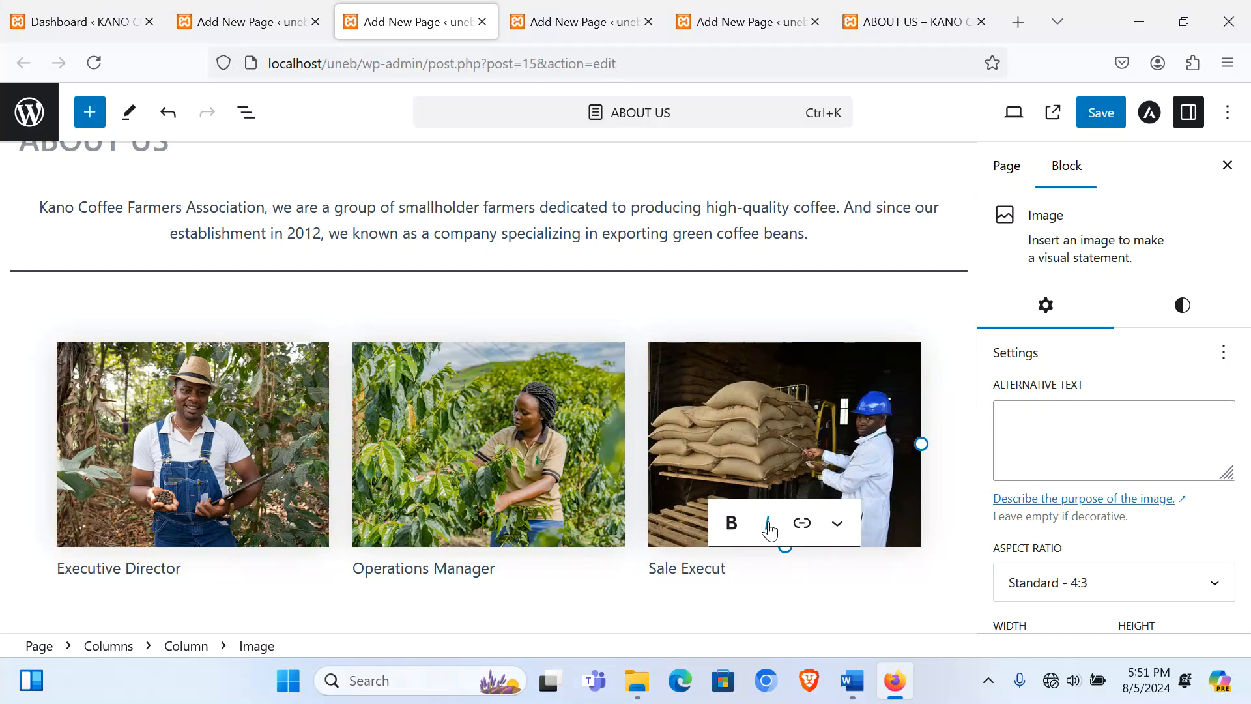
{"action": "type", "text": "ive"}
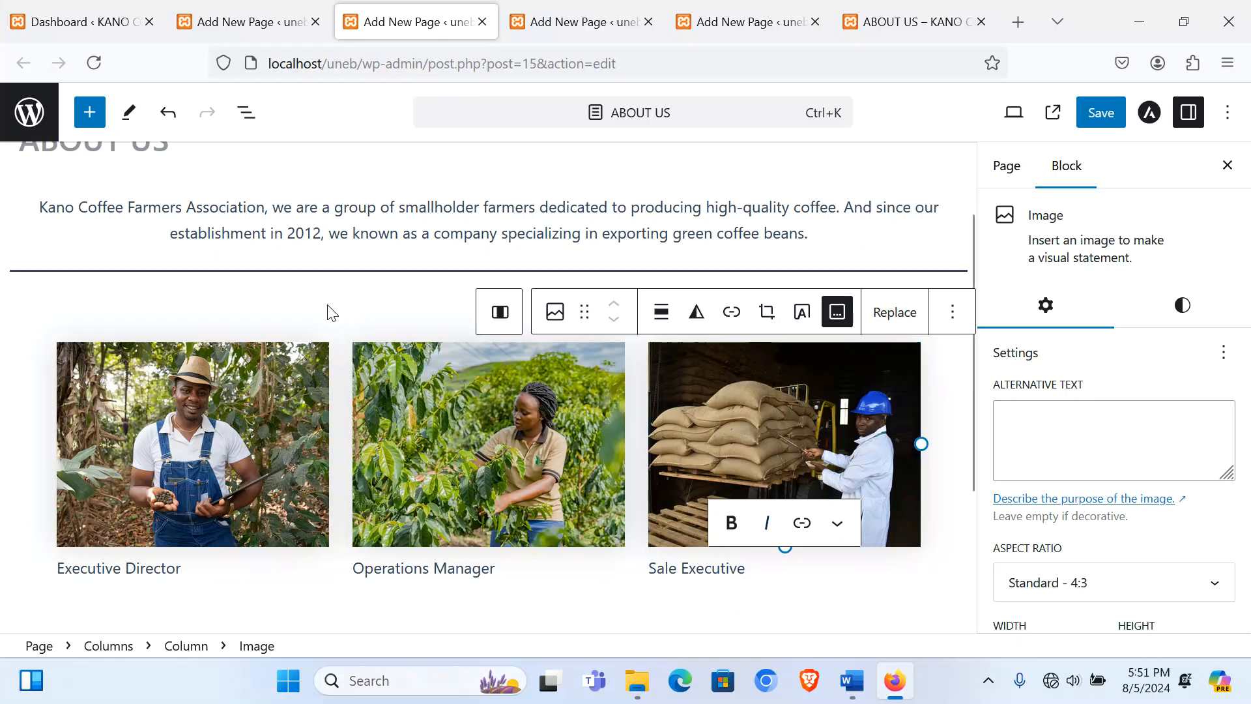
{"action": "left_click", "coordinate": [329, 310]}
{"action": "scroll", "coordinate": [461, 514], "scroll_direction": "down", "scroll_amount": 1}
{"action": "scroll", "coordinate": [461, 514], "scroll_direction": "down", "scroll_amount": 3}
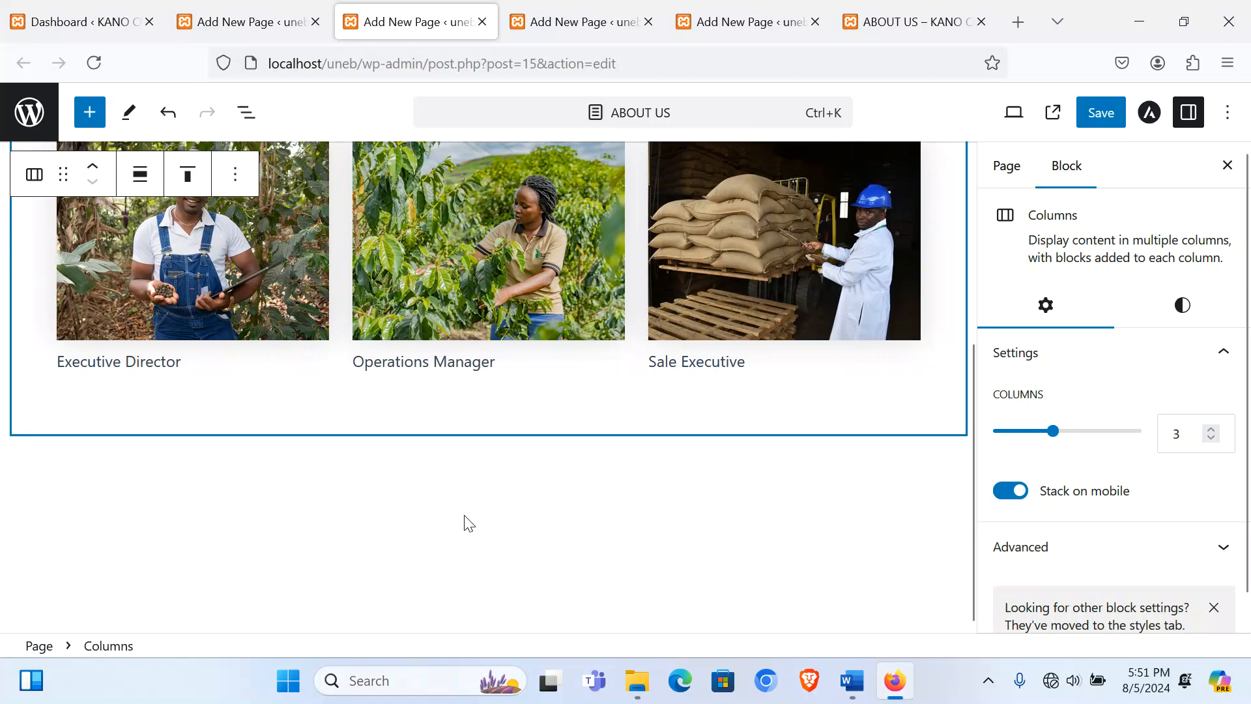
Step: Insert a new 33/33/33 Columns block below the team photo row
{"action": "left_click", "coordinate": [287, 500]}
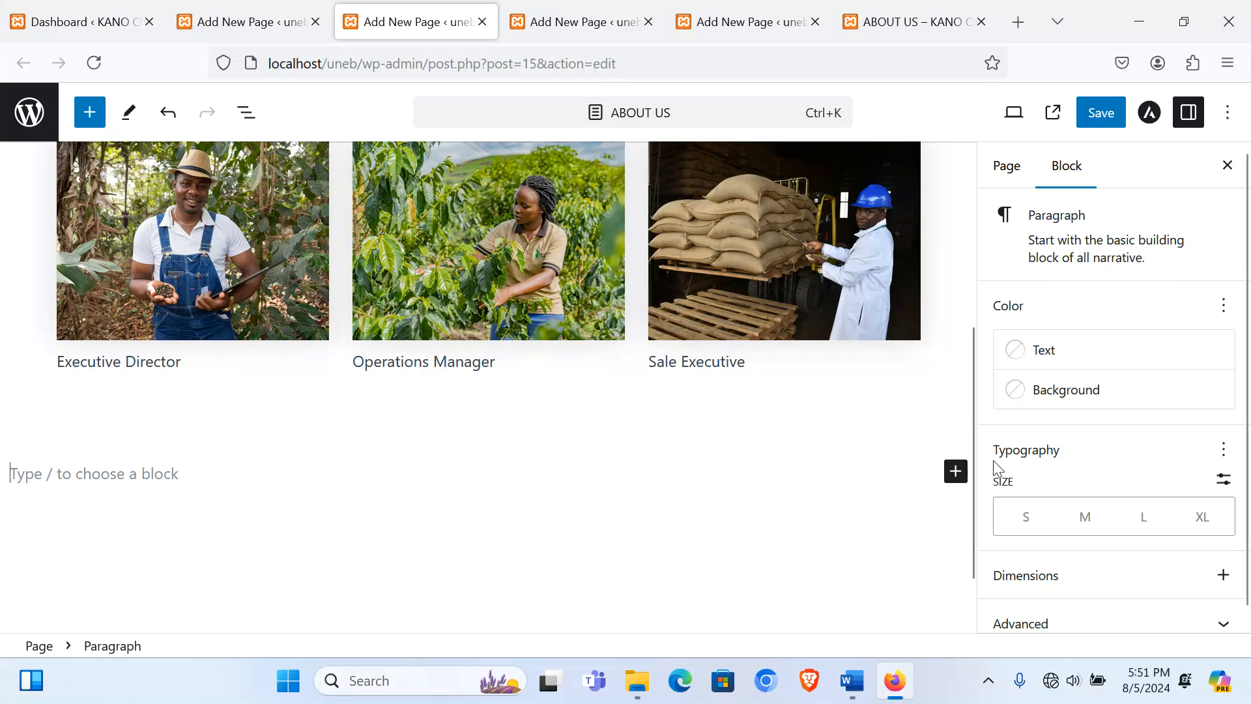
{"action": "left_click", "coordinate": [955, 471]}
{"action": "left_click", "coordinate": [903, 637]}
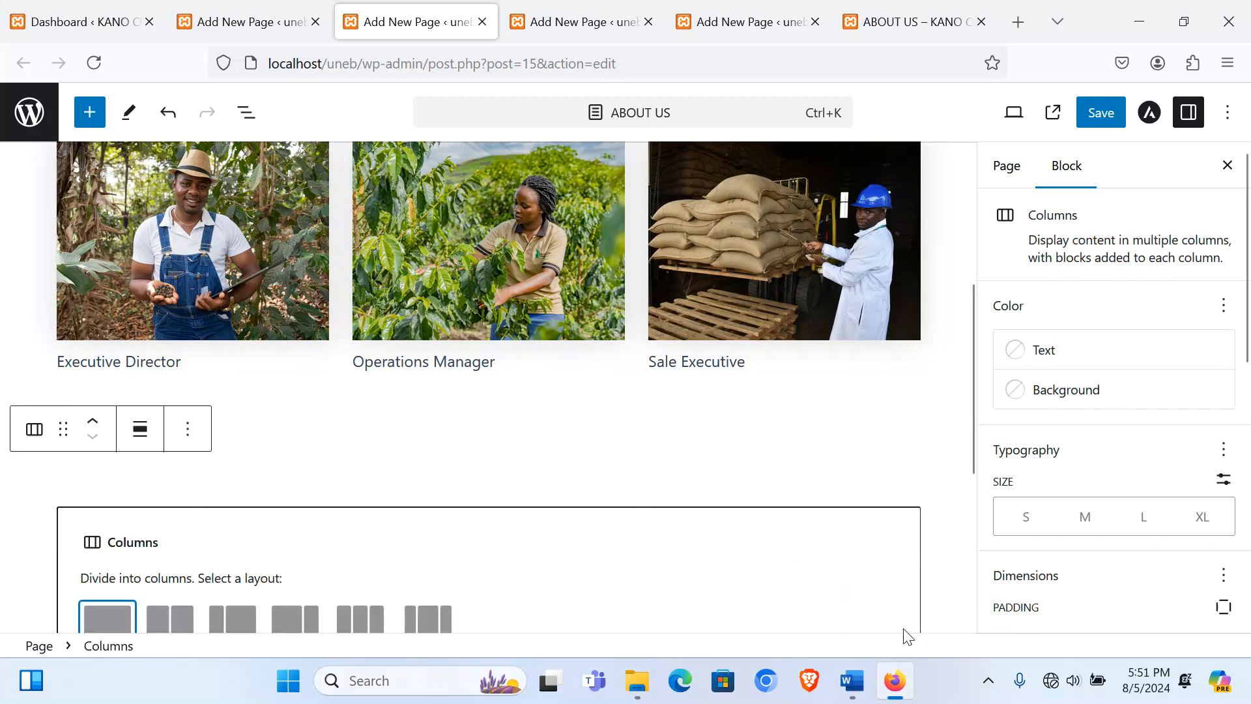
{"action": "scroll", "coordinate": [410, 570], "scroll_direction": "down", "scroll_amount": 2}
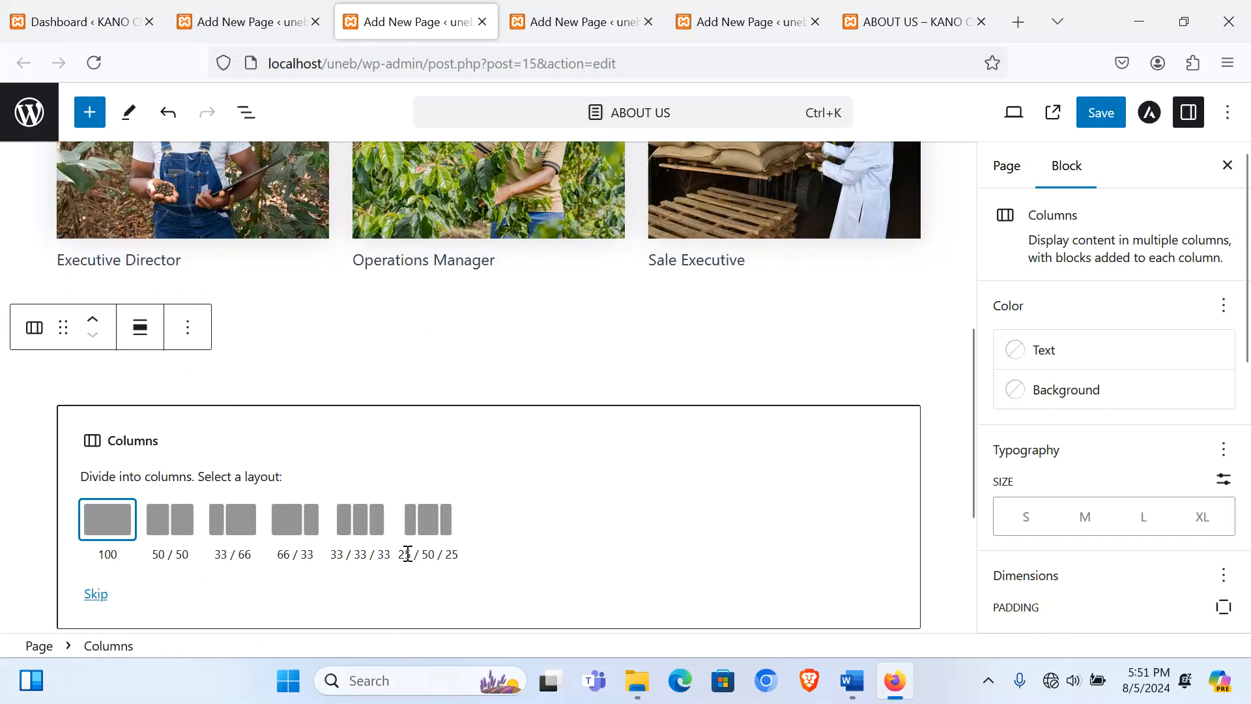
{"action": "left_click", "coordinate": [371, 523]}
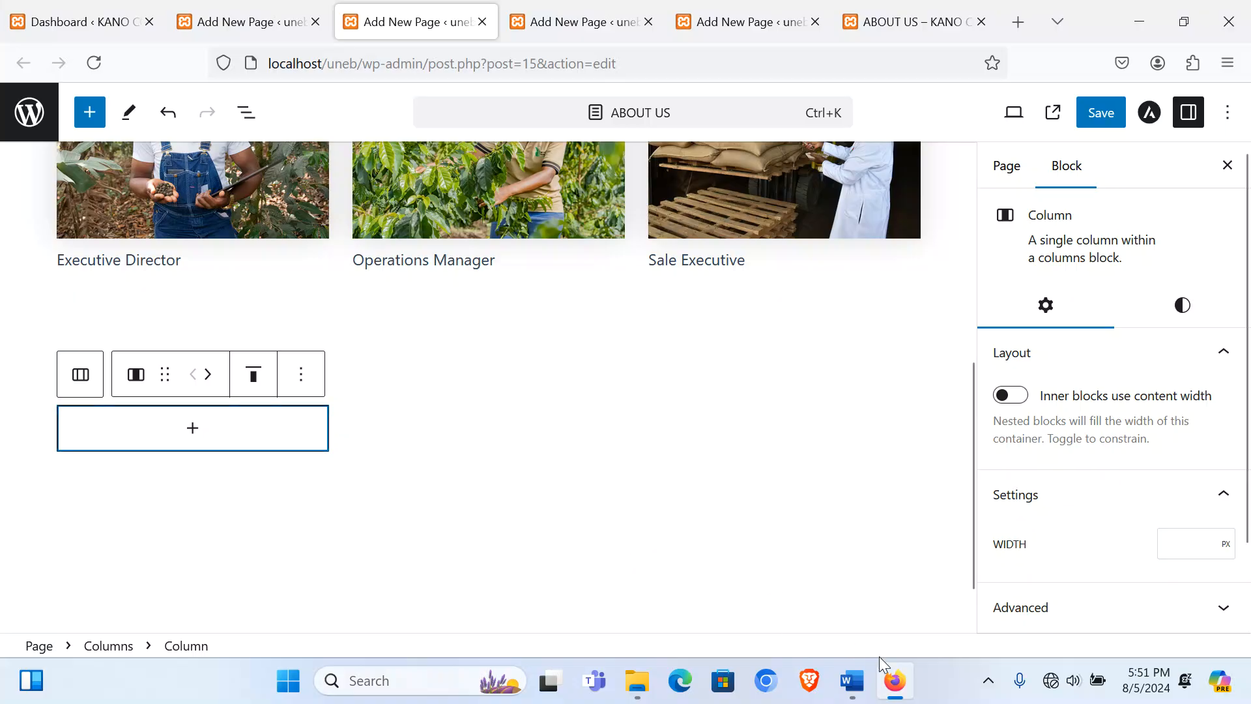
Step: Copy the 'Benefits of Using Kano Coffee Farmers Association' heading from the Word document
{"action": "left_click", "coordinate": [850, 695]}
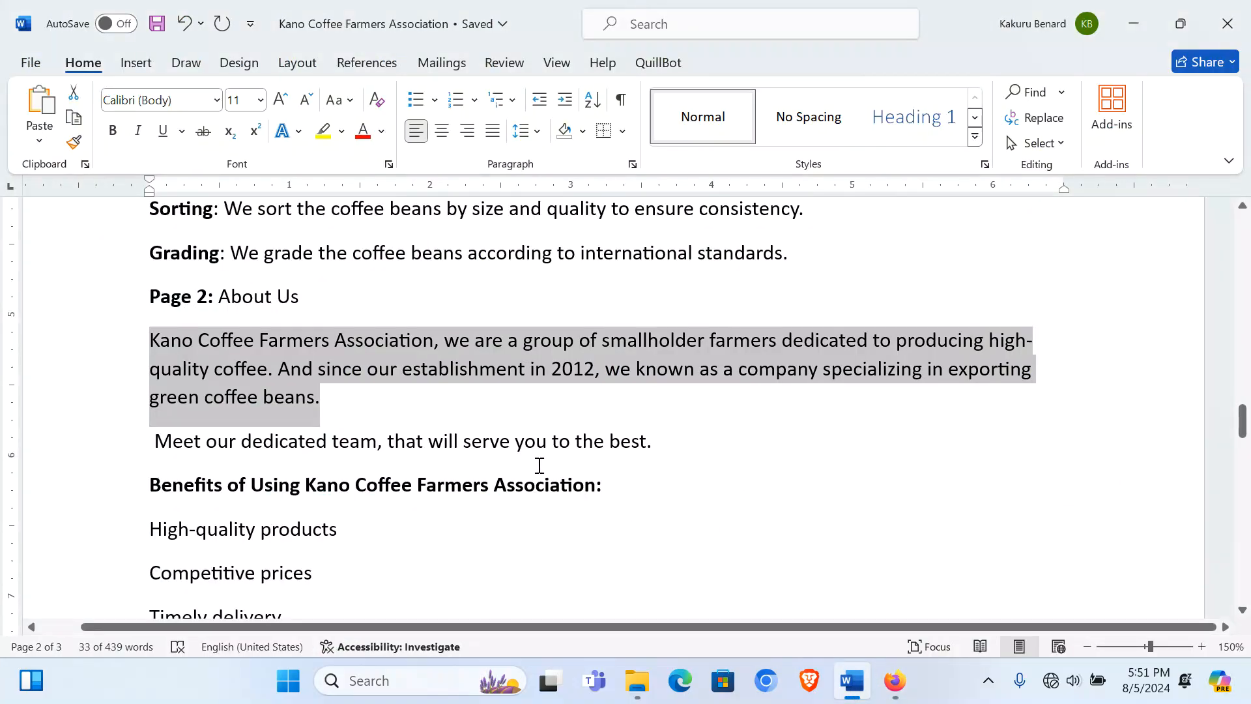
{"action": "scroll", "coordinate": [539, 465], "scroll_direction": "down", "scroll_amount": 3}
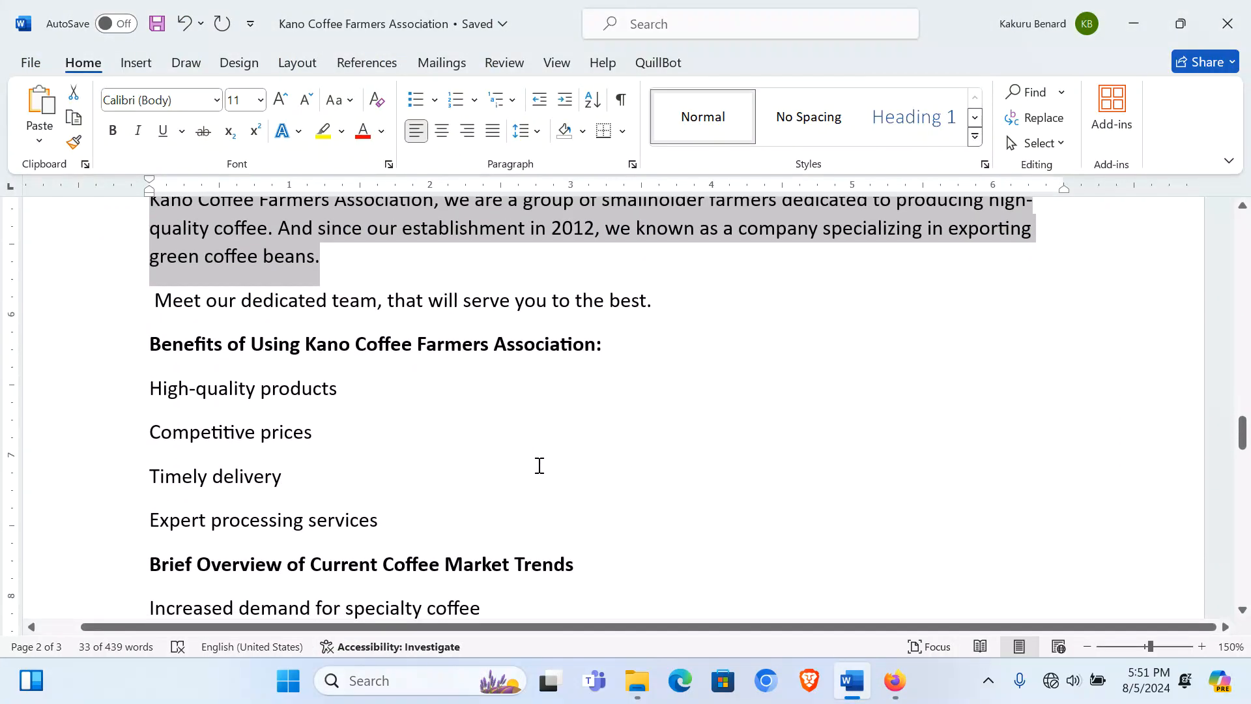
{"action": "left_click_drag", "start_coordinate": [154, 341], "coordinate": [560, 346]}
{"action": "key", "text": "ctrl+c"}
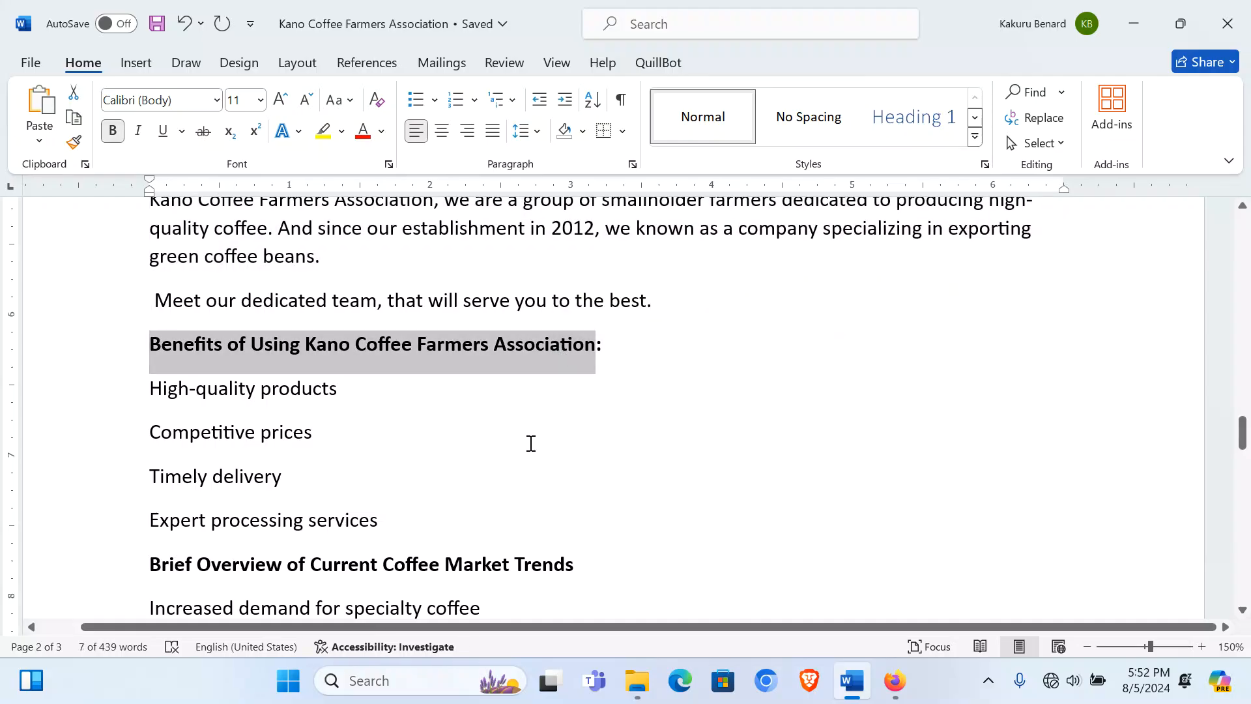
{"action": "left_click", "coordinate": [895, 680]}
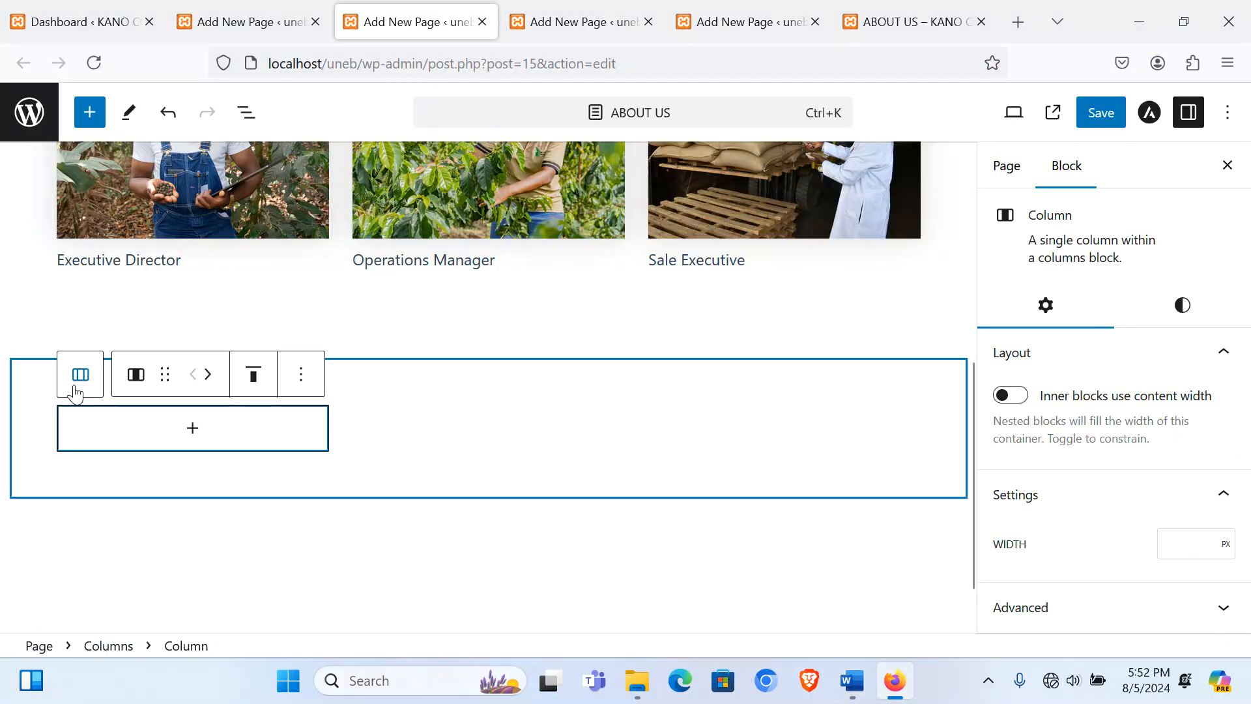
Step: Paste the Benefits heading into a new paragraph in the first column
{"action": "left_click", "coordinate": [194, 431]}
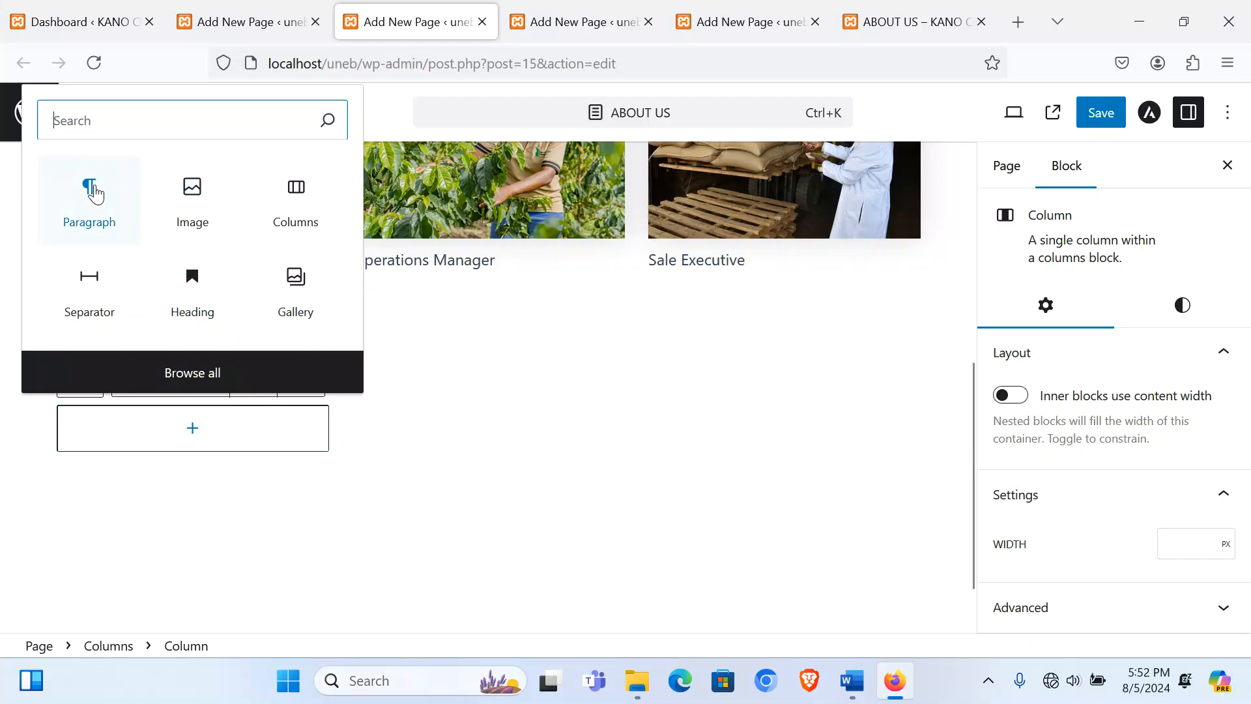
{"action": "left_click", "coordinate": [90, 196]}
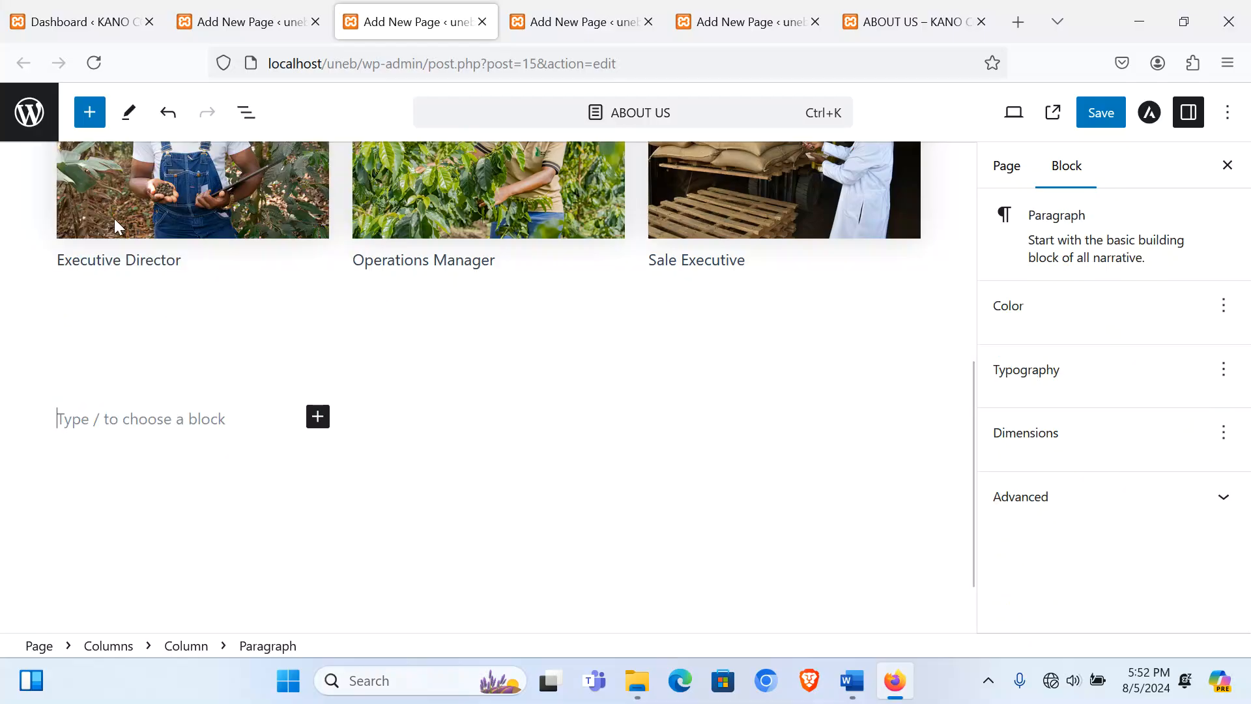
{"action": "key", "text": "ctrl+v"}
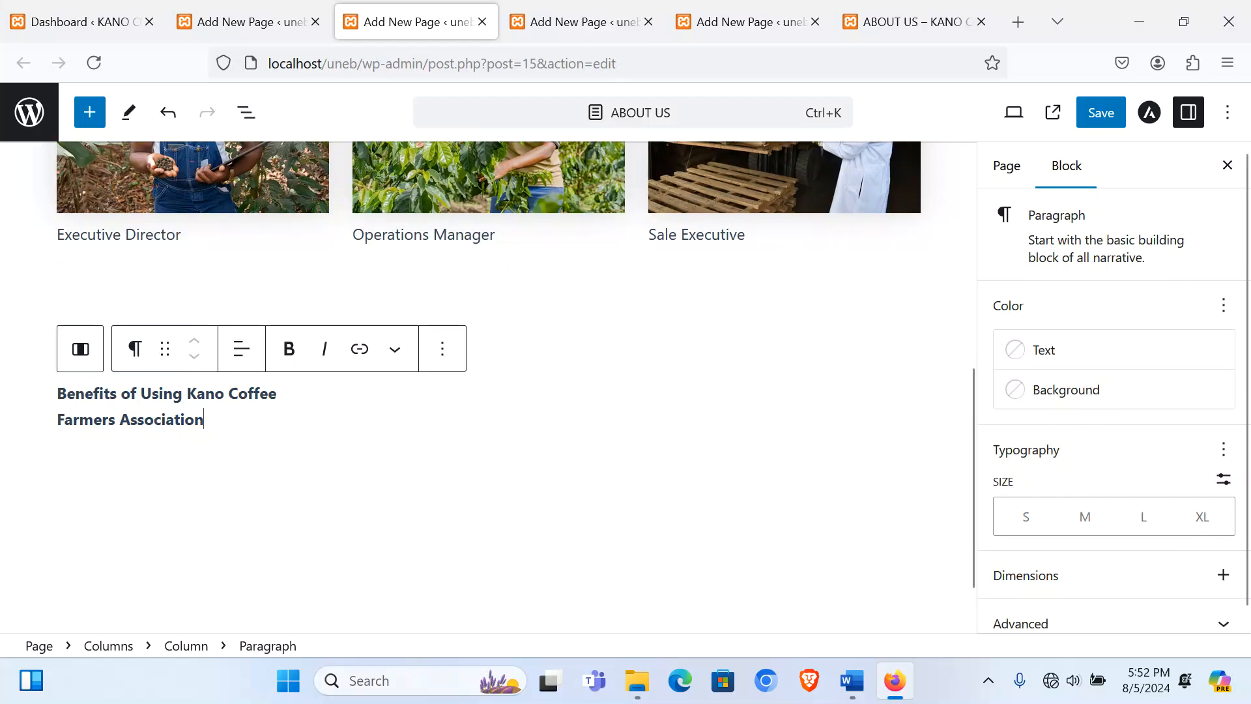
{"action": "key", "text": "Return"}
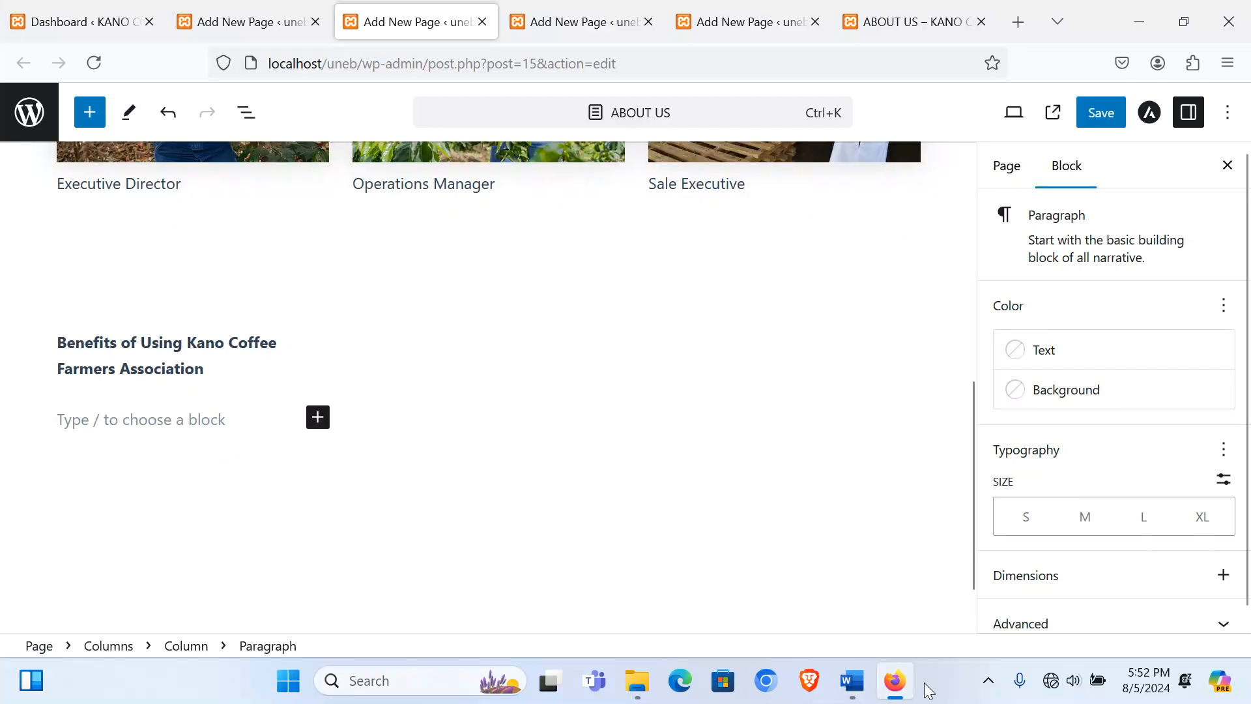
Step: Copy the four benefit lines from Word and paste them under the Benefits heading
{"action": "left_click", "coordinate": [861, 691]}
{"action": "scroll", "coordinate": [382, 433], "scroll_direction": "down", "scroll_amount": 1}
{"action": "scroll", "coordinate": [195, 391], "scroll_direction": "up", "scroll_amount": 1}
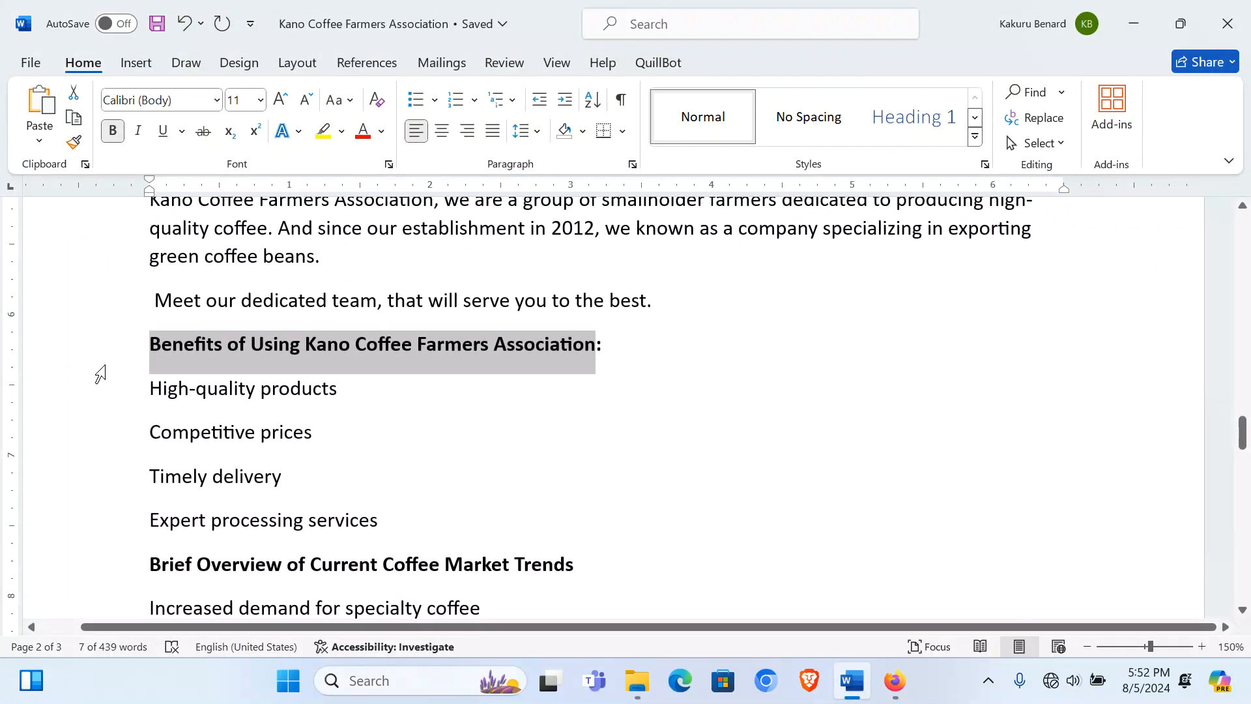
{"action": "left_click_drag", "start_coordinate": [116, 402], "coordinate": [151, 528]}
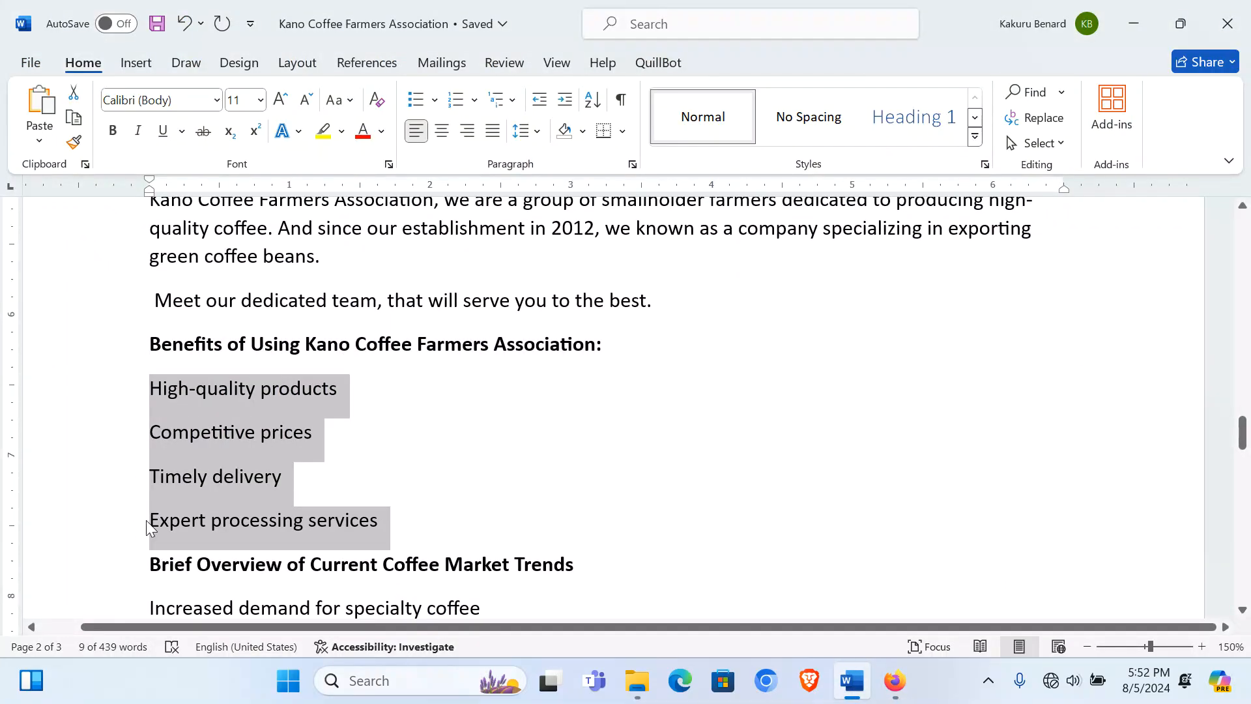
{"action": "left_click", "coordinate": [894, 681]}
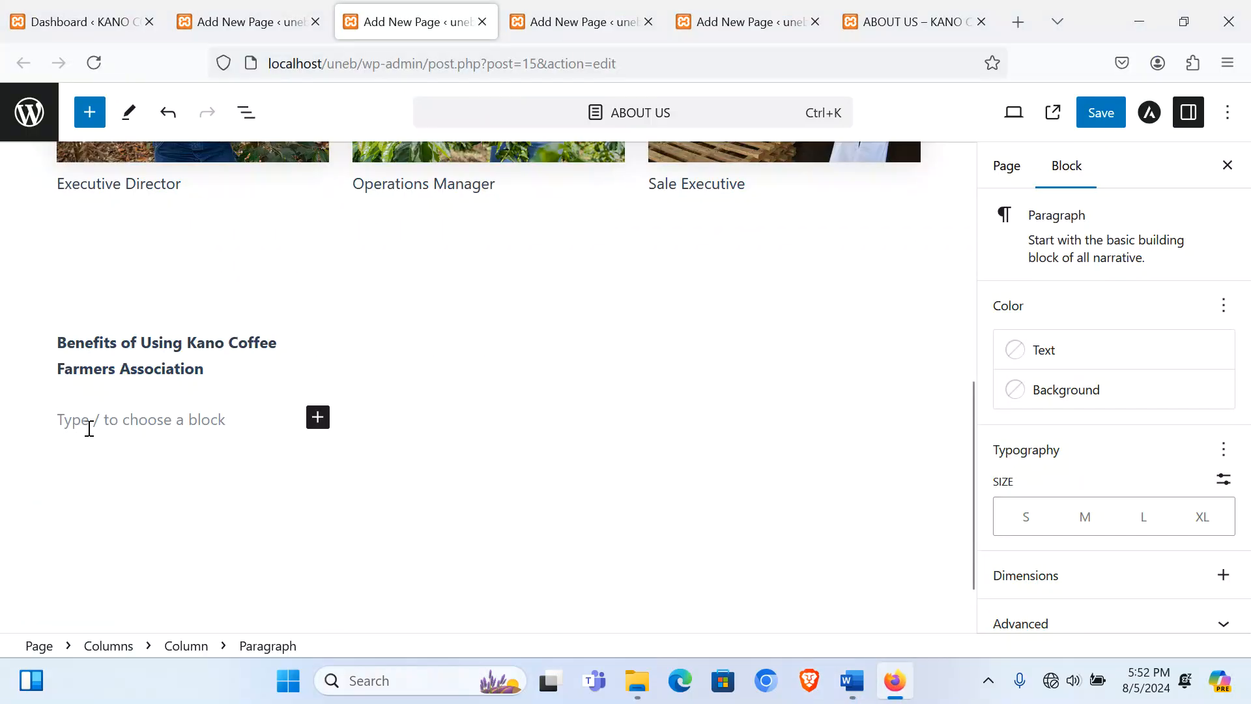
{"action": "type", "text": "High-quality products Competitive prices Expert processing services"}
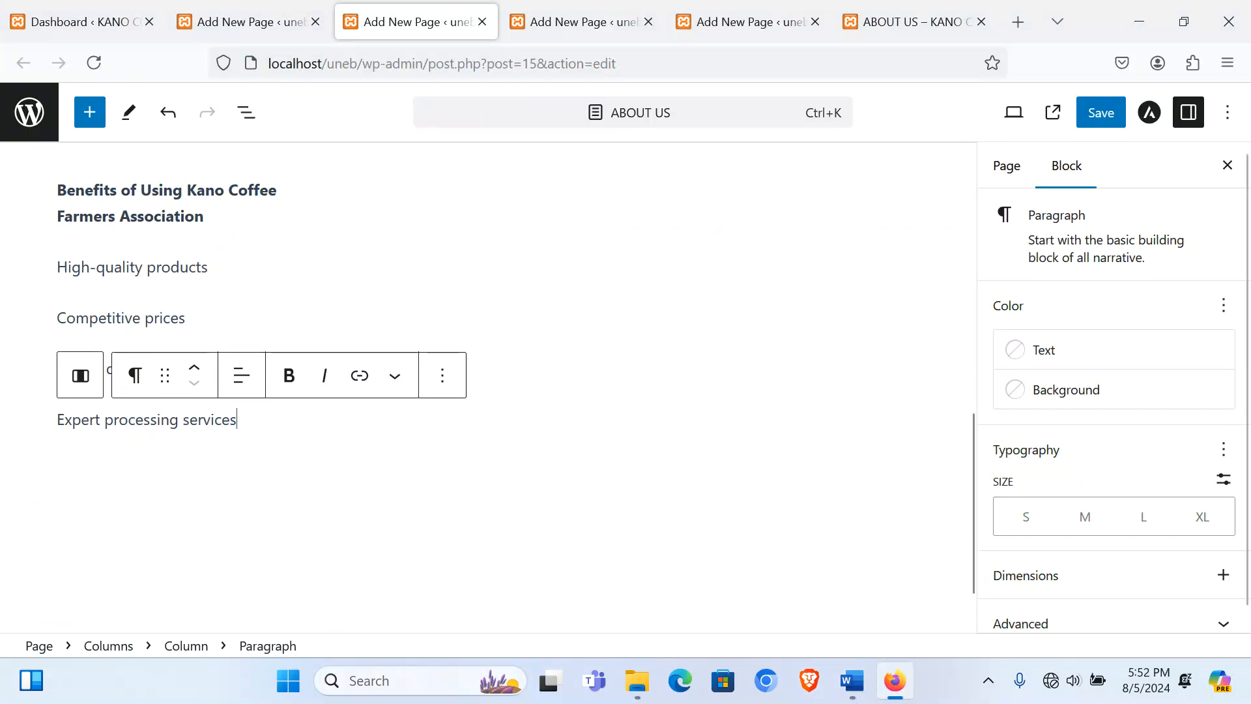
Step: Copy the 'Brief Overview of Current Coffee Market Trends' heading from Word
{"action": "left_click", "coordinate": [853, 680]}
{"action": "scroll", "coordinate": [339, 408], "scroll_direction": "down", "scroll_amount": 2}
{"action": "left_click", "coordinate": [120, 436]}
{"action": "key", "text": "ctrl+c"}
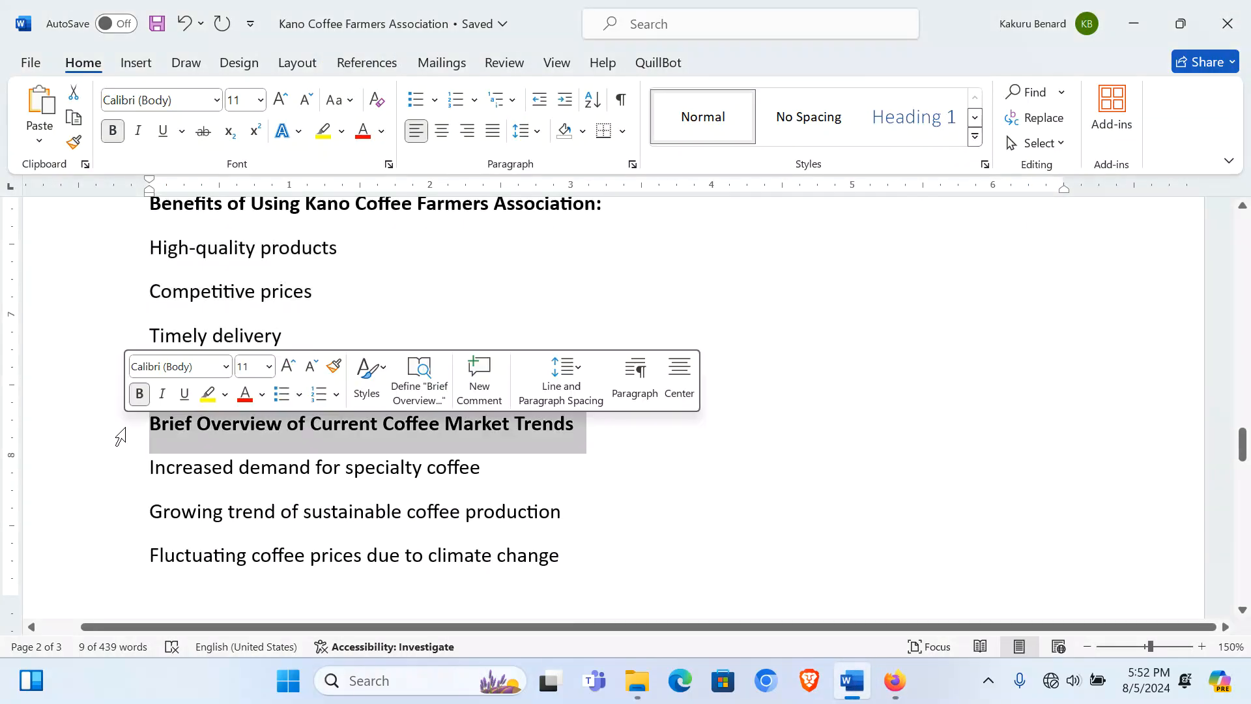
{"action": "left_click", "coordinate": [894, 681]}
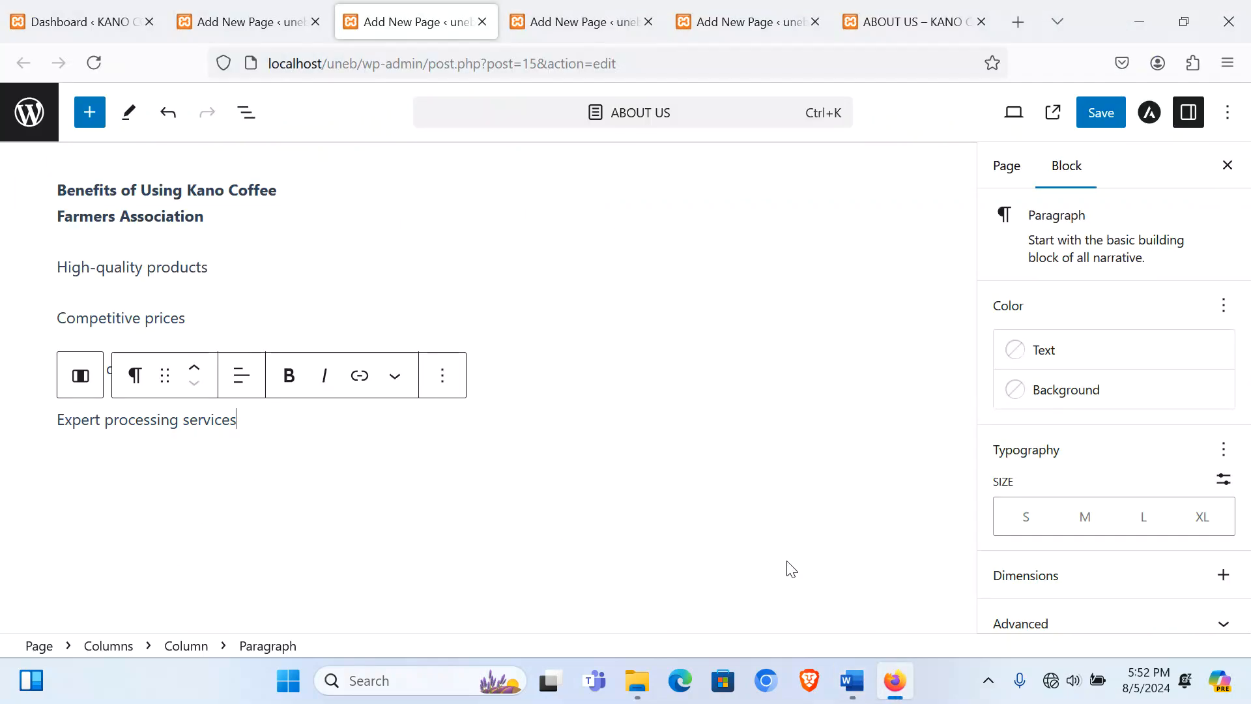
{"action": "left_click", "coordinate": [531, 396]}
Step: Fill the second column with the Brief Overview heading and its three market trend lines
{"action": "left_click", "coordinate": [489, 204]}
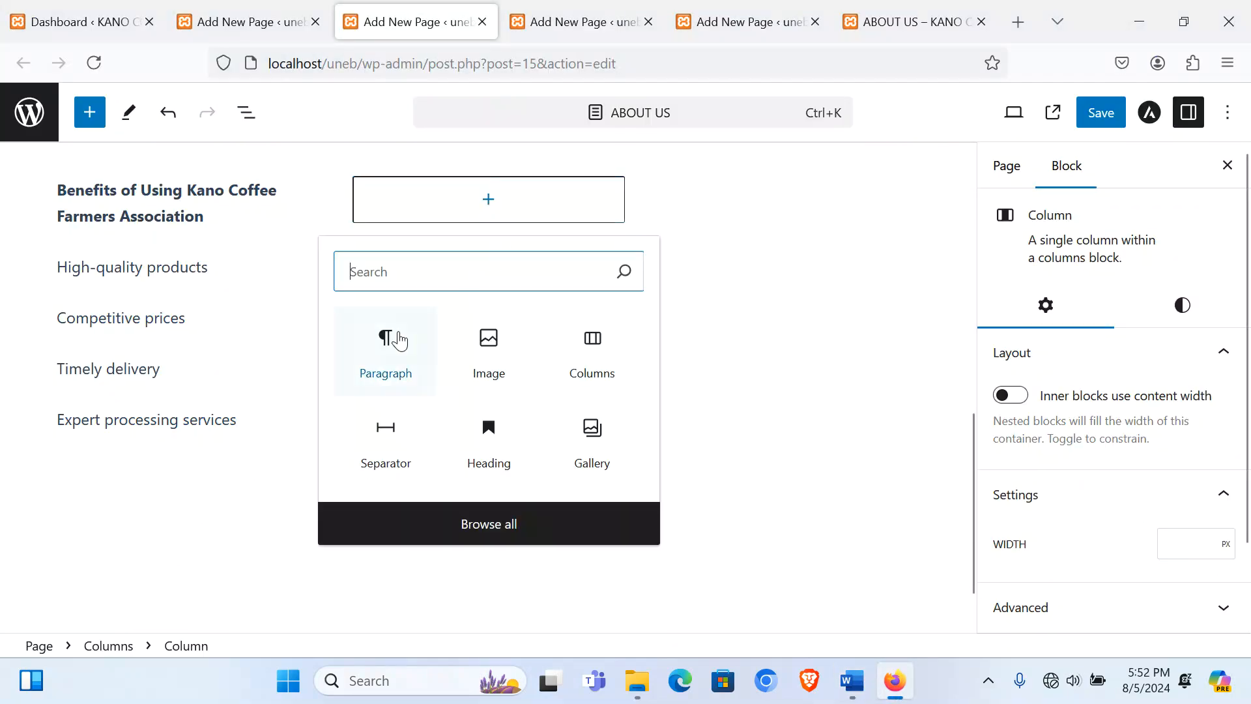
{"action": "left_click", "coordinate": [385, 342]}
{"action": "key", "text": "ctrl+v"}
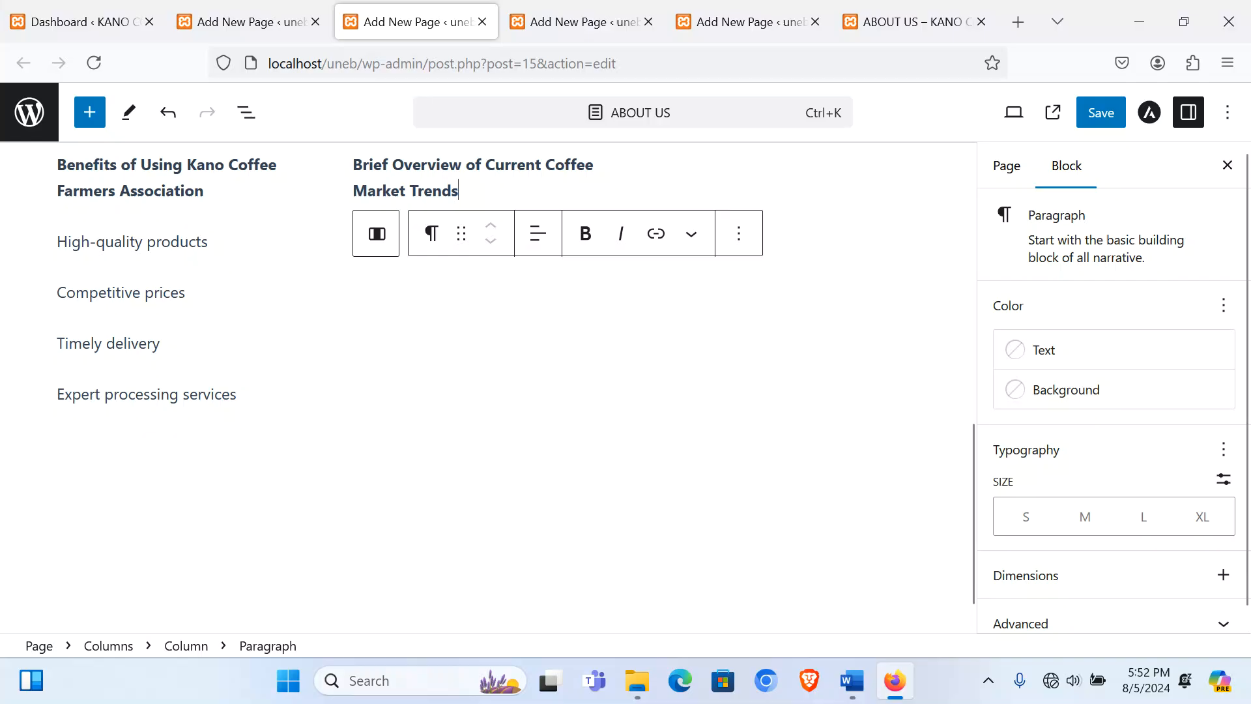
{"action": "key", "text": "Return"}
{"action": "left_click", "coordinate": [851, 680]}
{"action": "scroll", "coordinate": [188, 366], "scroll_direction": "down", "scroll_amount": 3}
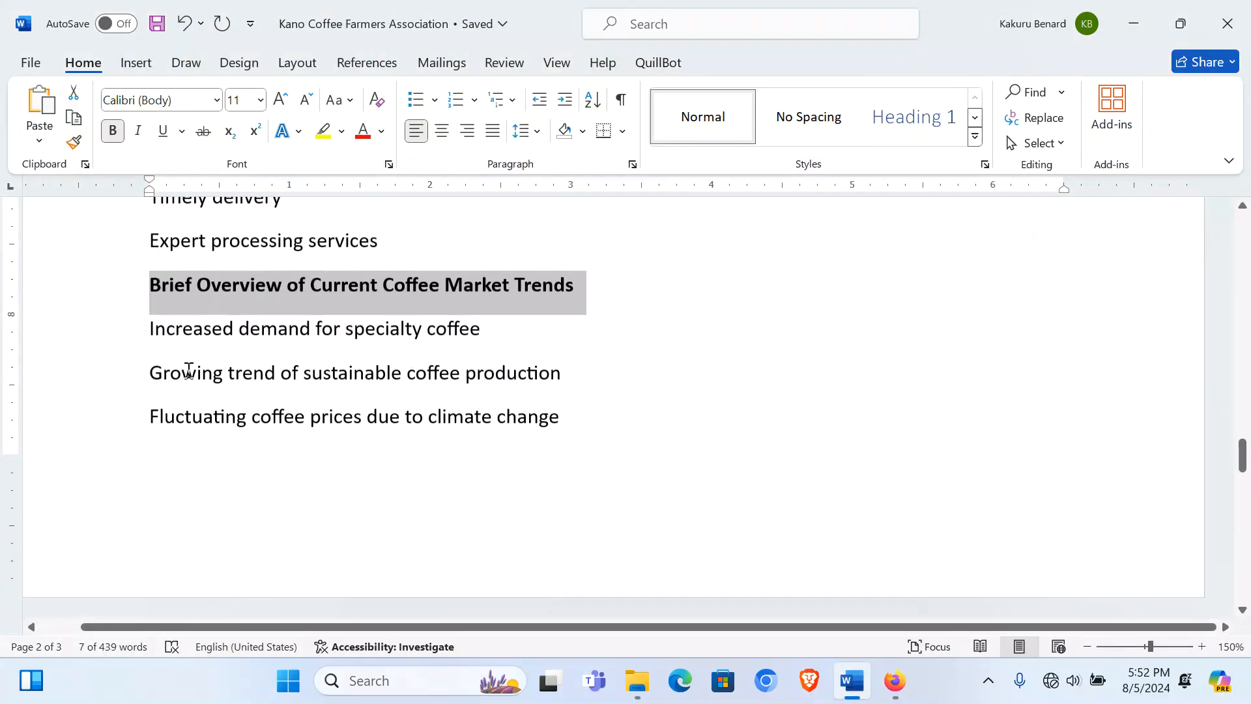
{"action": "left_click_drag", "start_coordinate": [123, 335], "coordinate": [137, 452]}
{"action": "key", "text": "ctrl+c"}
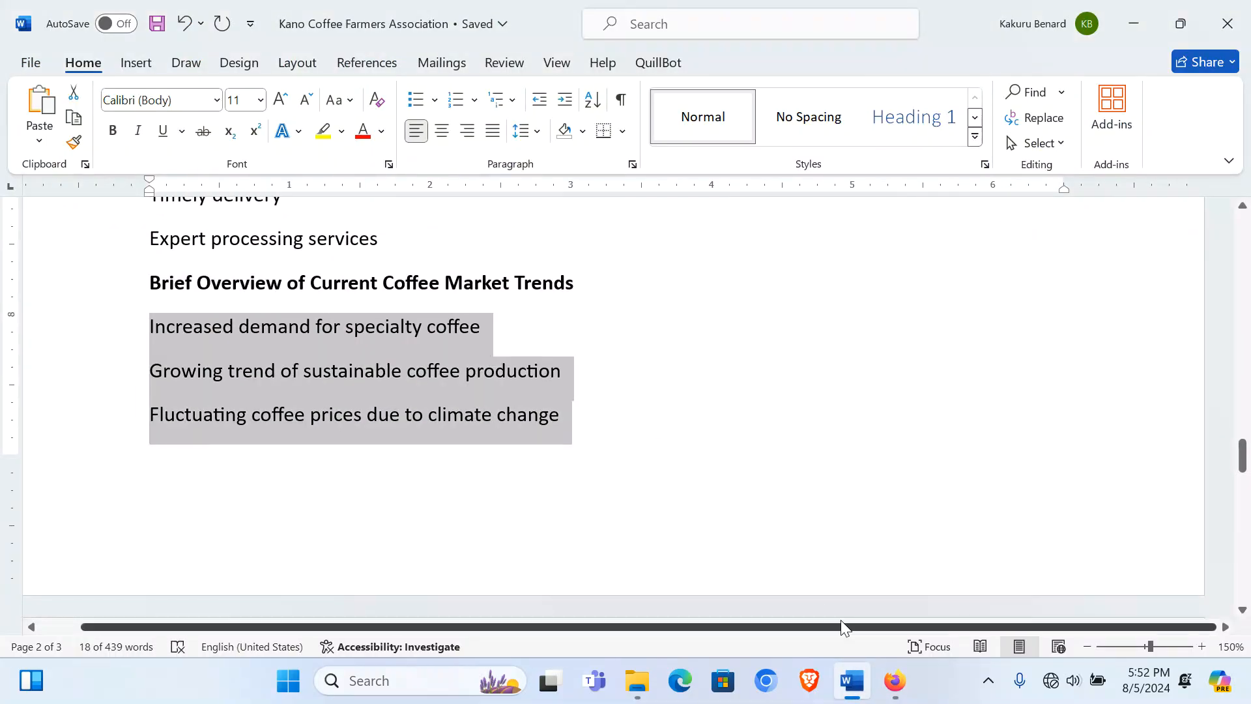
{"action": "left_click", "coordinate": [894, 681]}
{"action": "key", "text": "ctrl+v"}
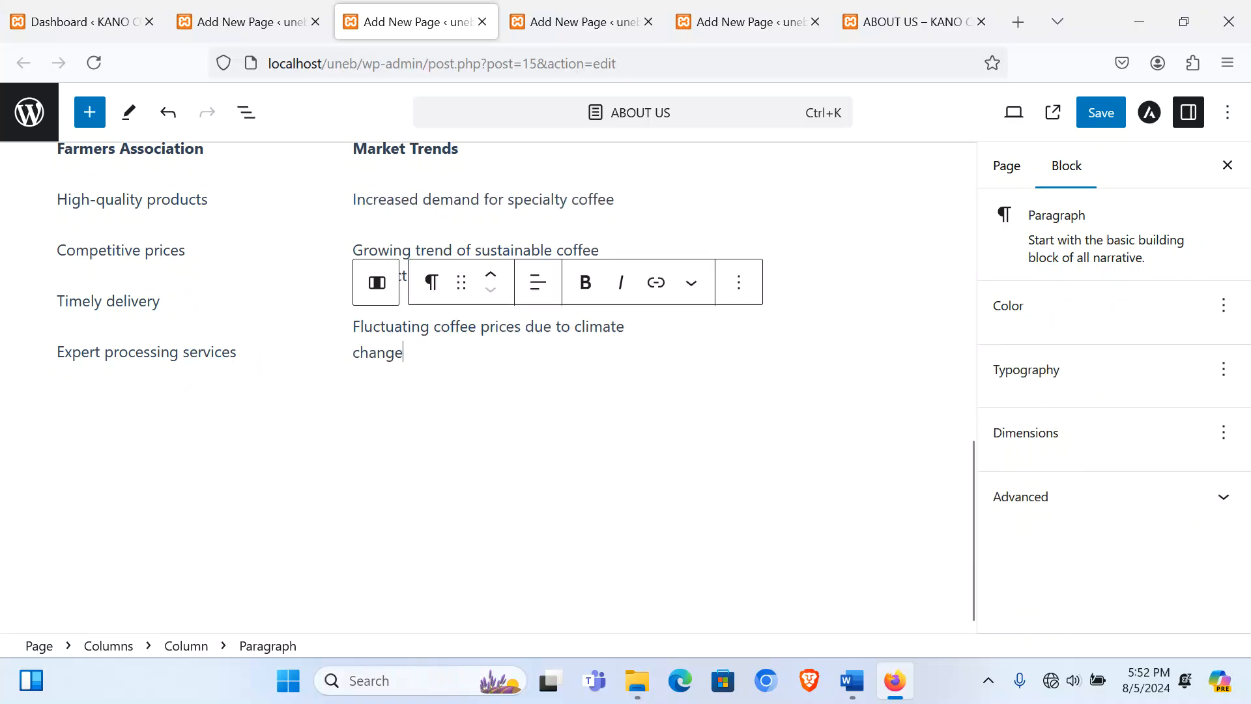
Step: Paste the 'Insights into Future Market Directions' heading into a paragraph in the third column
{"action": "scroll", "coordinate": [707, 261], "scroll_direction": "up", "scroll_amount": 2}
{"action": "left_click", "coordinate": [756, 236]}
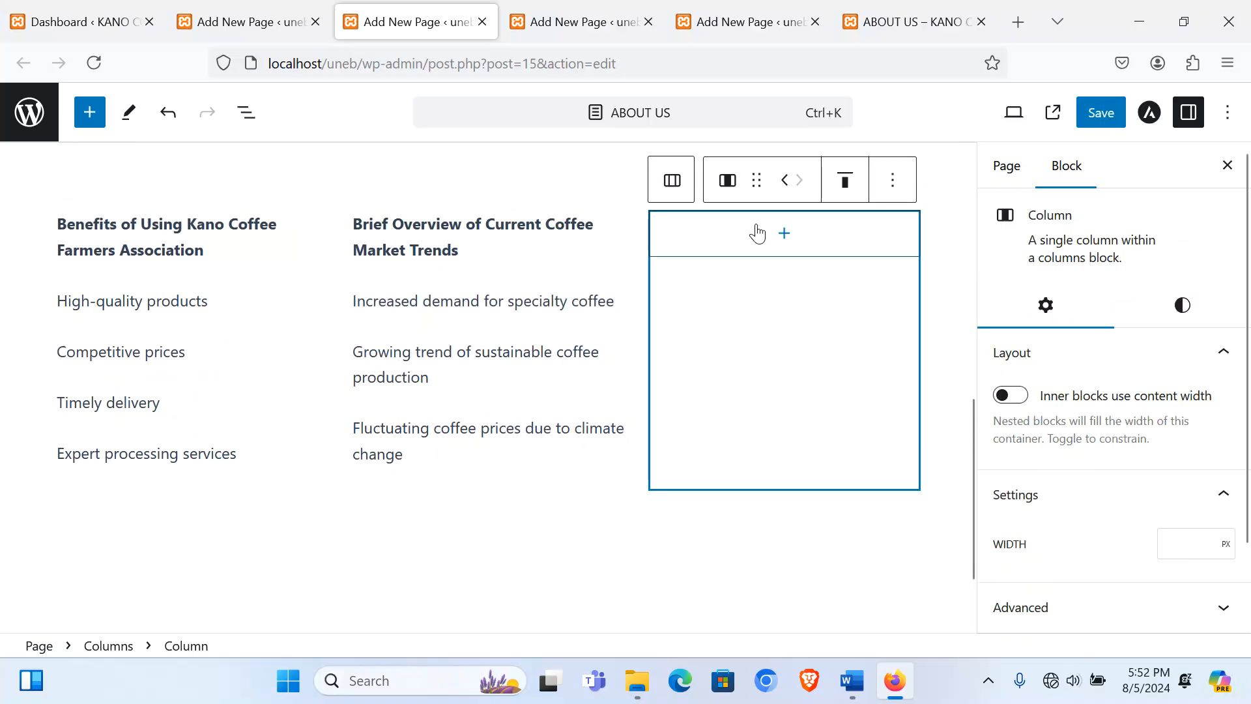
{"action": "left_click", "coordinate": [782, 235]}
{"action": "left_click", "coordinate": [691, 388]}
{"action": "left_click", "coordinate": [852, 680]}
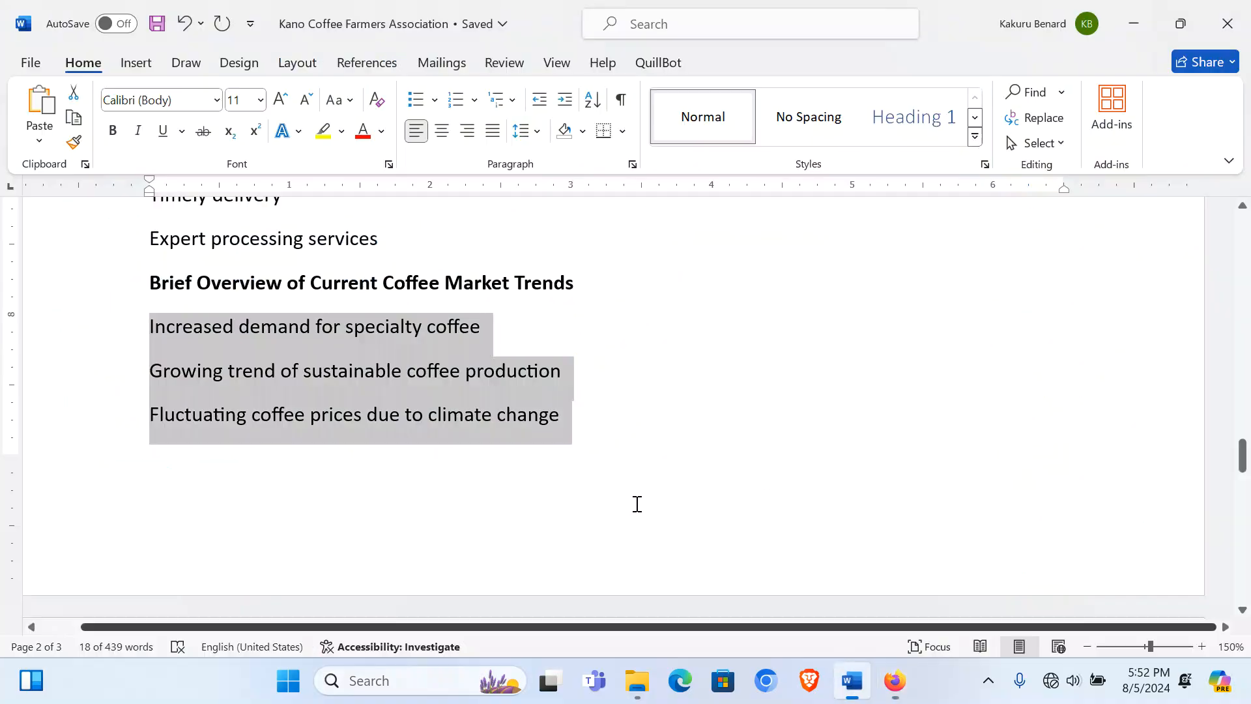
{"action": "scroll", "coordinate": [637, 505], "scroll_direction": "down", "scroll_amount": 10}
{"action": "left_click", "coordinate": [106, 298]}
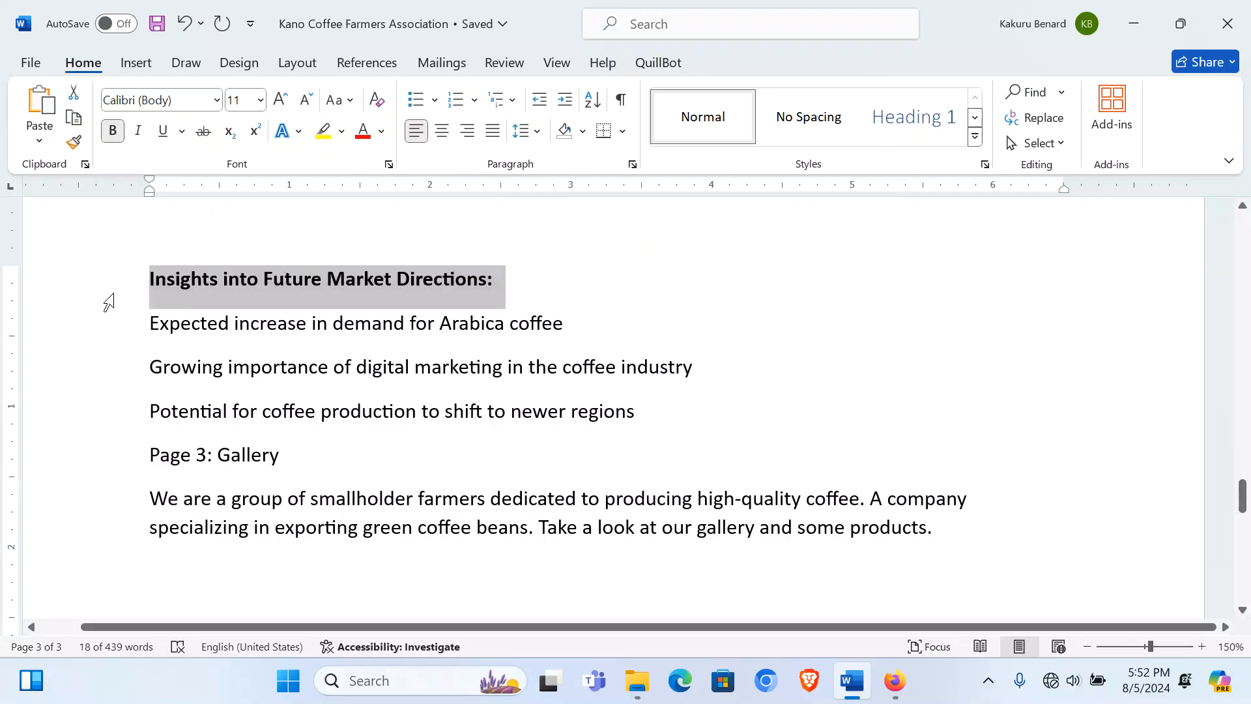
{"action": "left_click", "coordinate": [895, 681]}
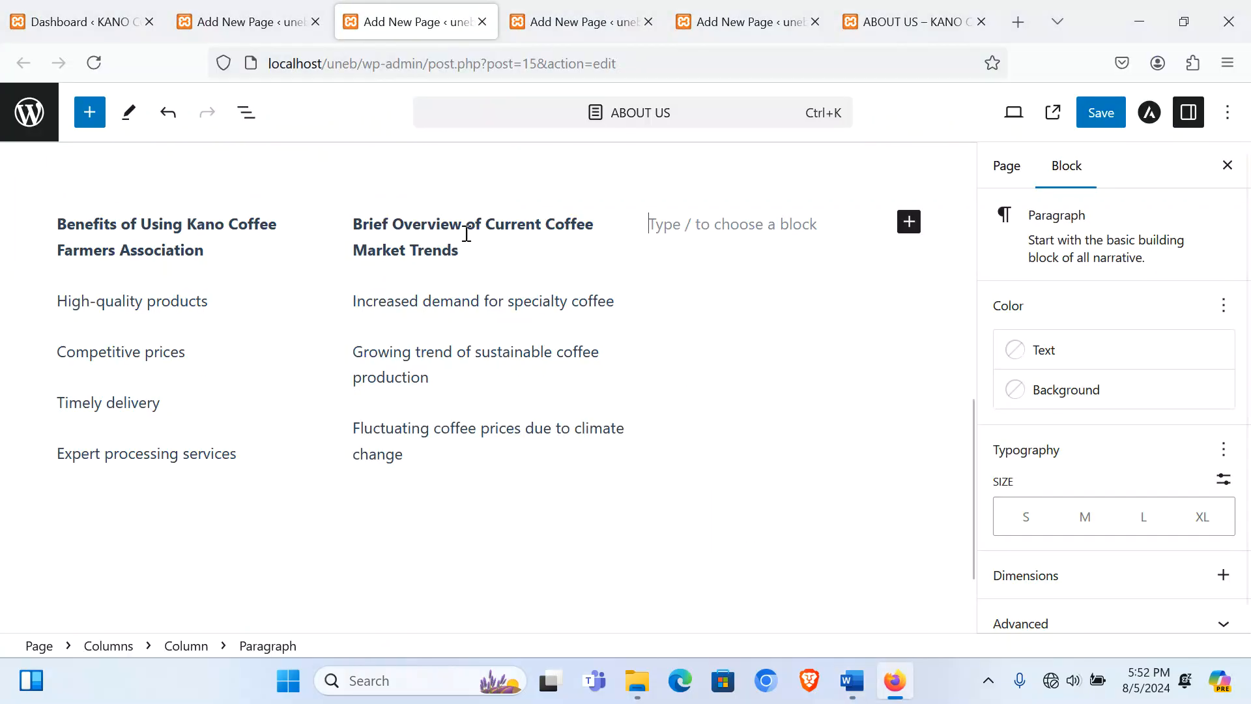
{"action": "scroll", "coordinate": [775, 220], "scroll_direction": "up", "scroll_amount": 3}
{"action": "key", "text": "ctrl+v"}
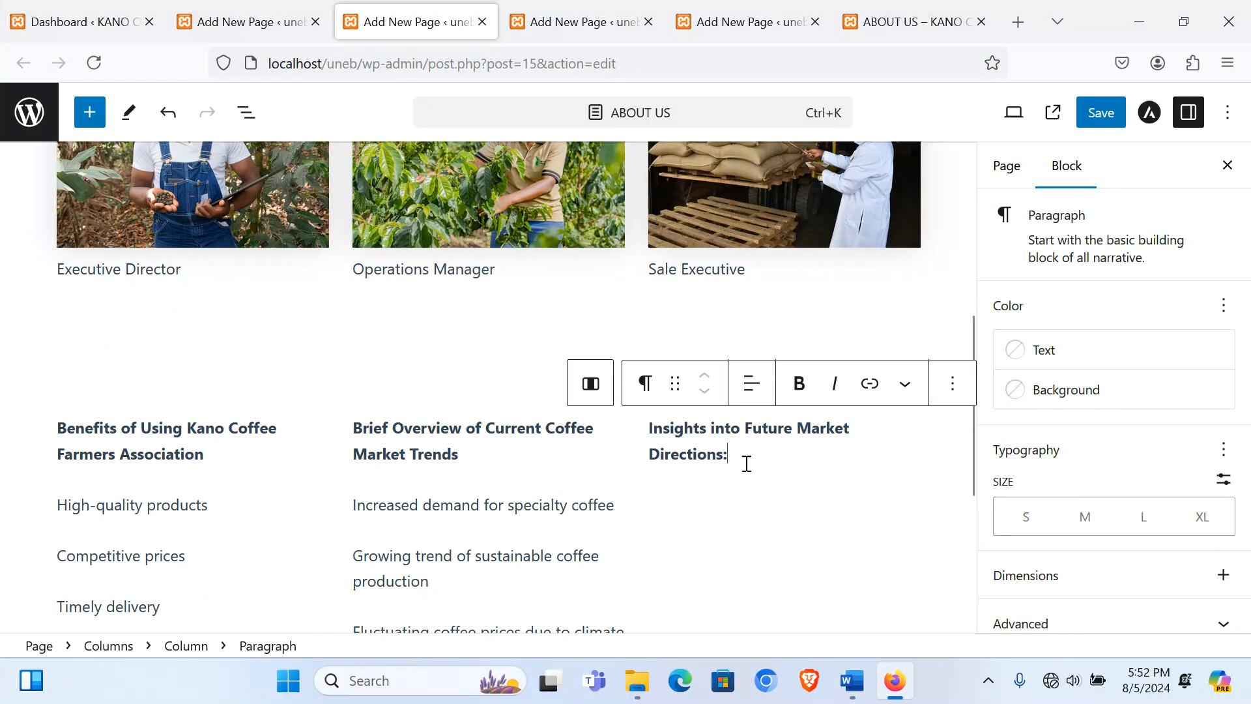
{"action": "key", "text": "Return"}
Step: Paste the three market-direction points from Word under the third column's heading
{"action": "left_click", "coordinate": [852, 681]}
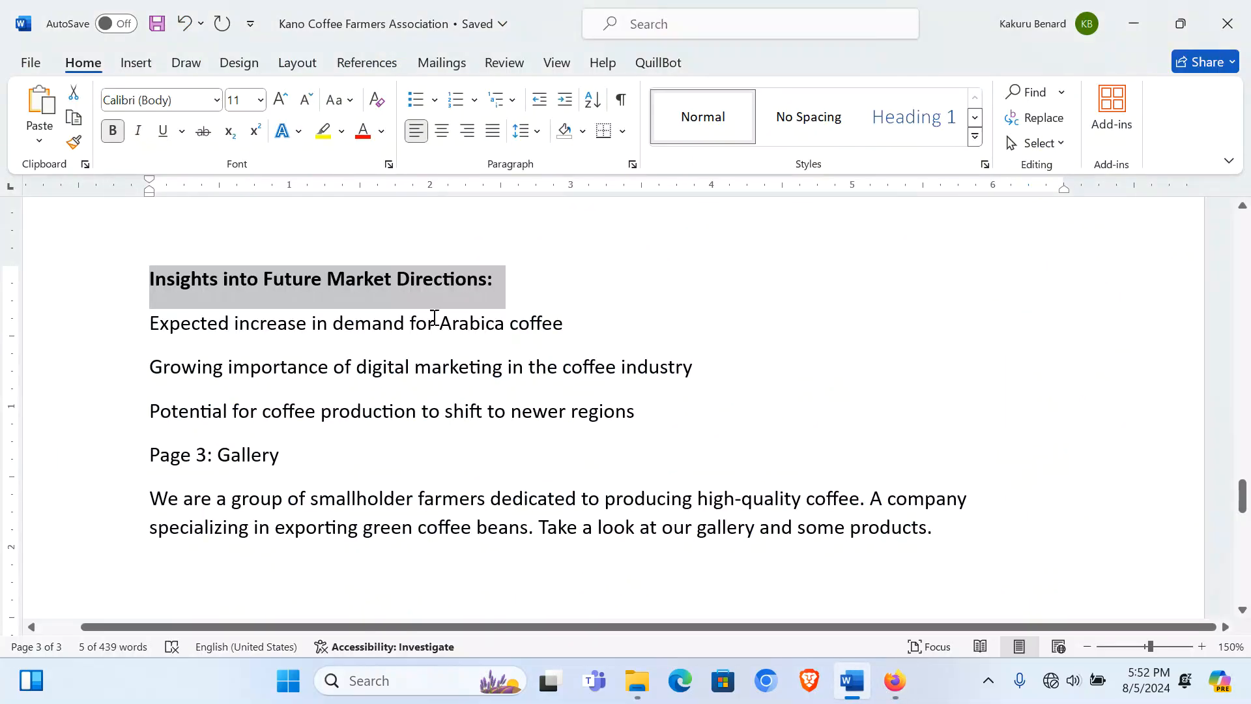
{"action": "left_click_drag", "start_coordinate": [100, 336], "coordinate": [110, 420]}
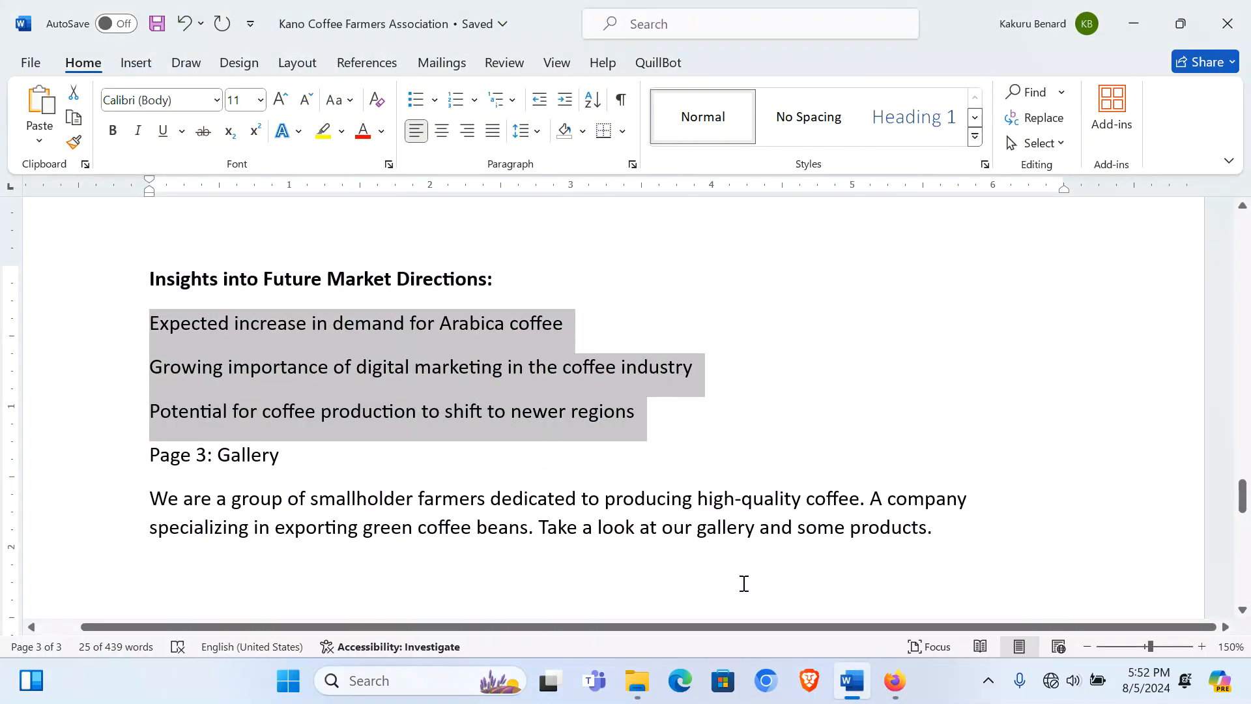
{"action": "left_click", "coordinate": [895, 681]}
{"action": "key", "text": "ctrl+v"}
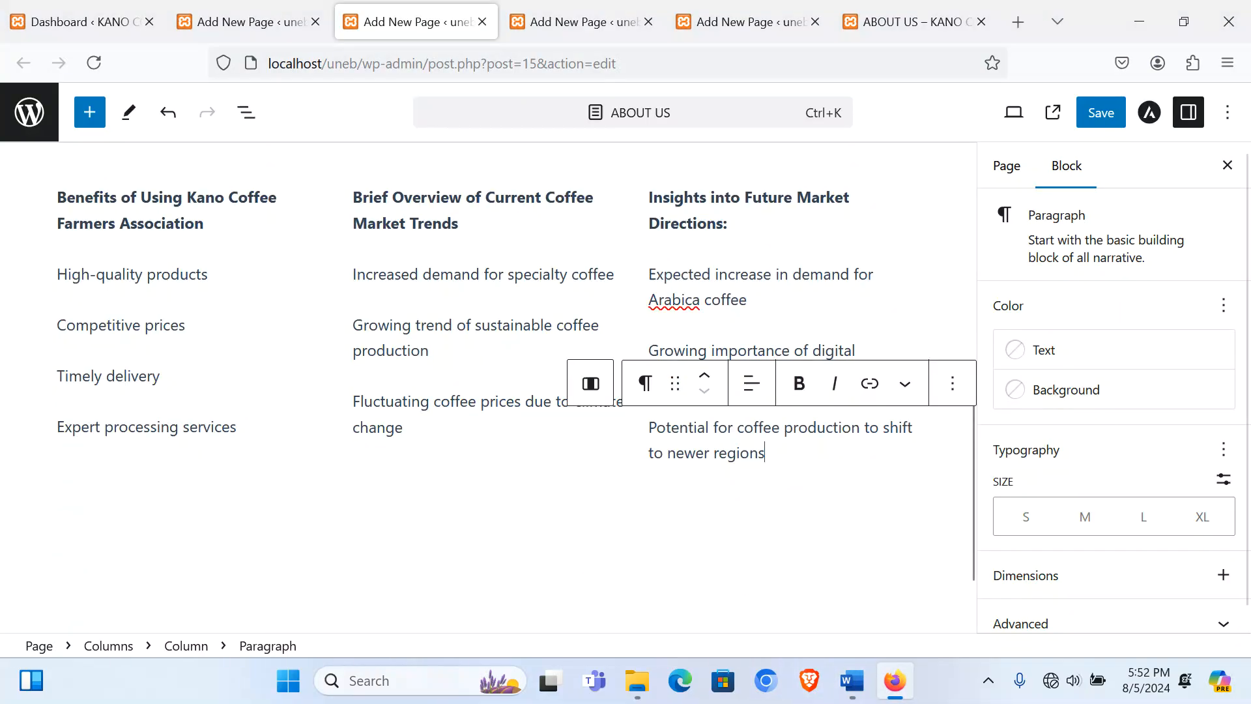
{"action": "scroll", "coordinate": [204, 332], "scroll_direction": "up", "scroll_amount": 3}
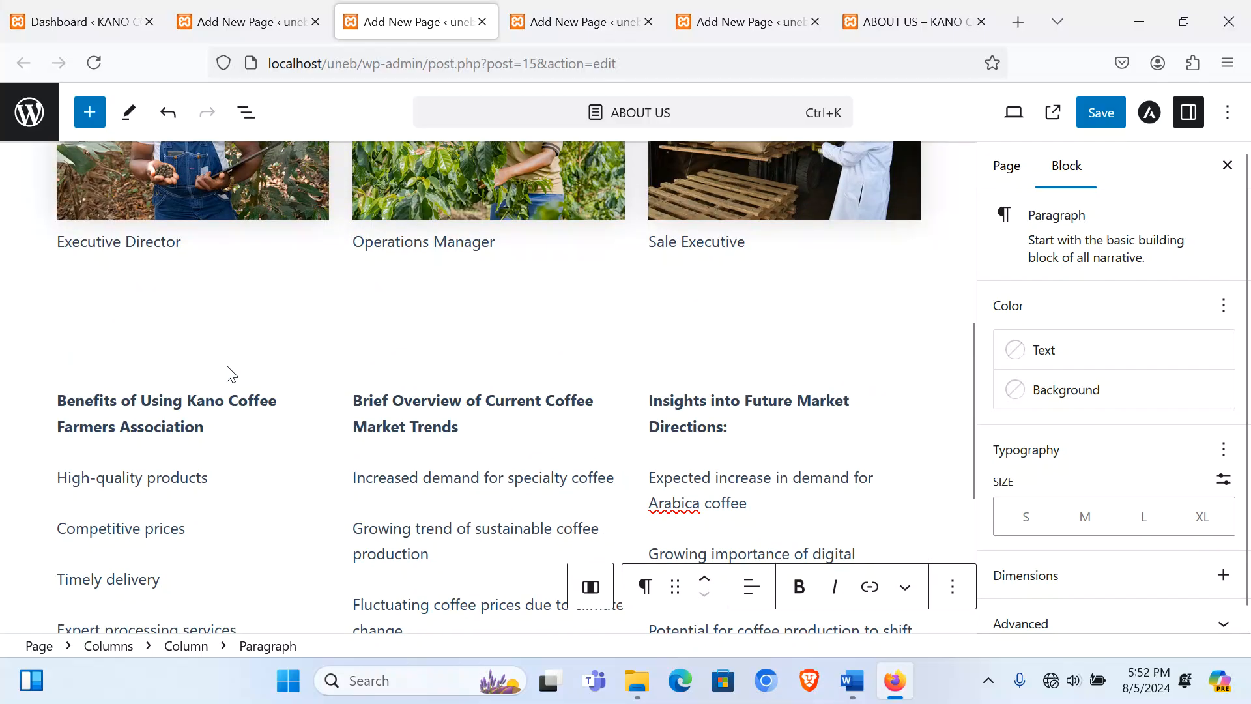
{"action": "left_click", "coordinate": [228, 373]}
Step: Set the Columns block background to Luminous vivid amber
{"action": "scroll", "coordinate": [227, 374], "scroll_direction": "down", "scroll_amount": 3}
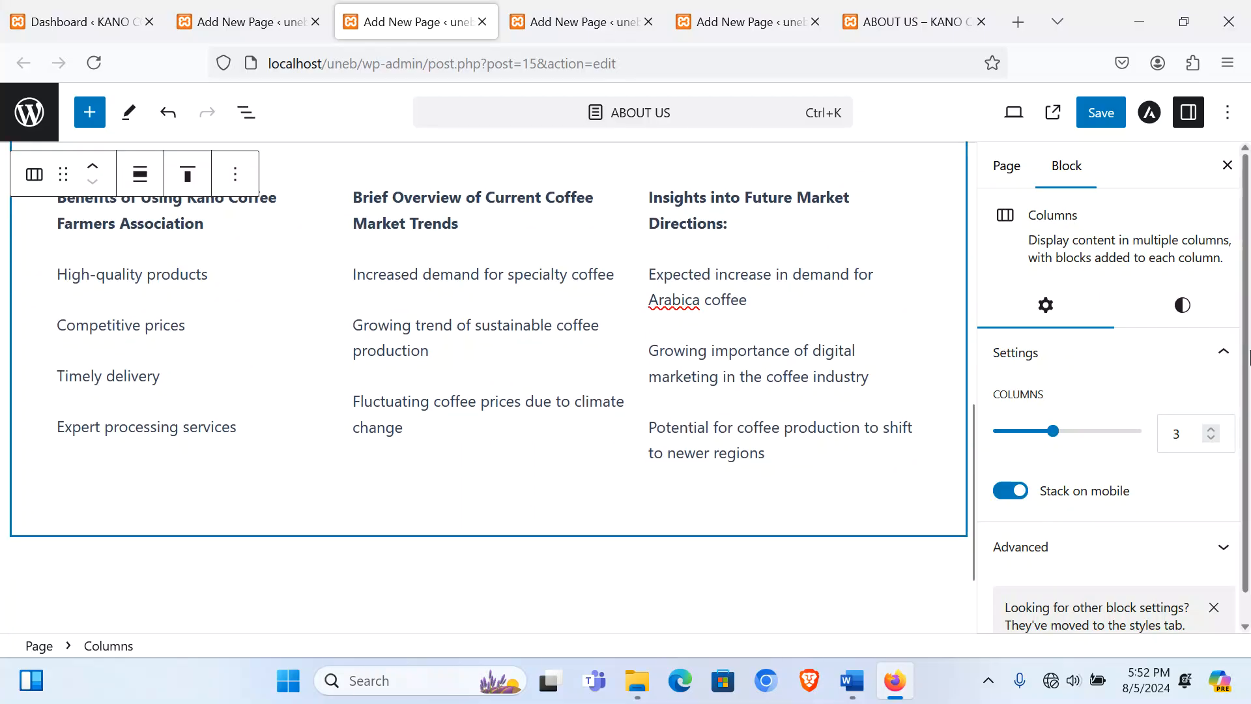
{"action": "left_click", "coordinate": [1185, 309]}
{"action": "left_click", "coordinate": [1101, 436]}
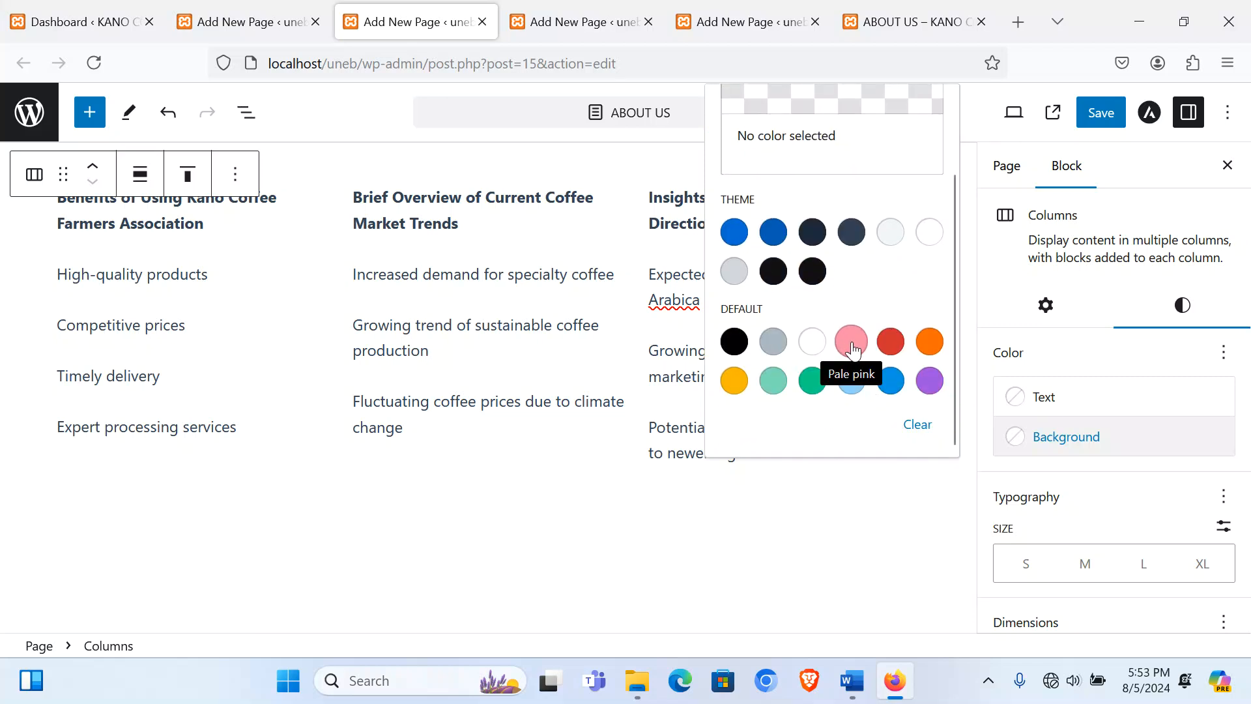
{"action": "left_click", "coordinate": [852, 342]}
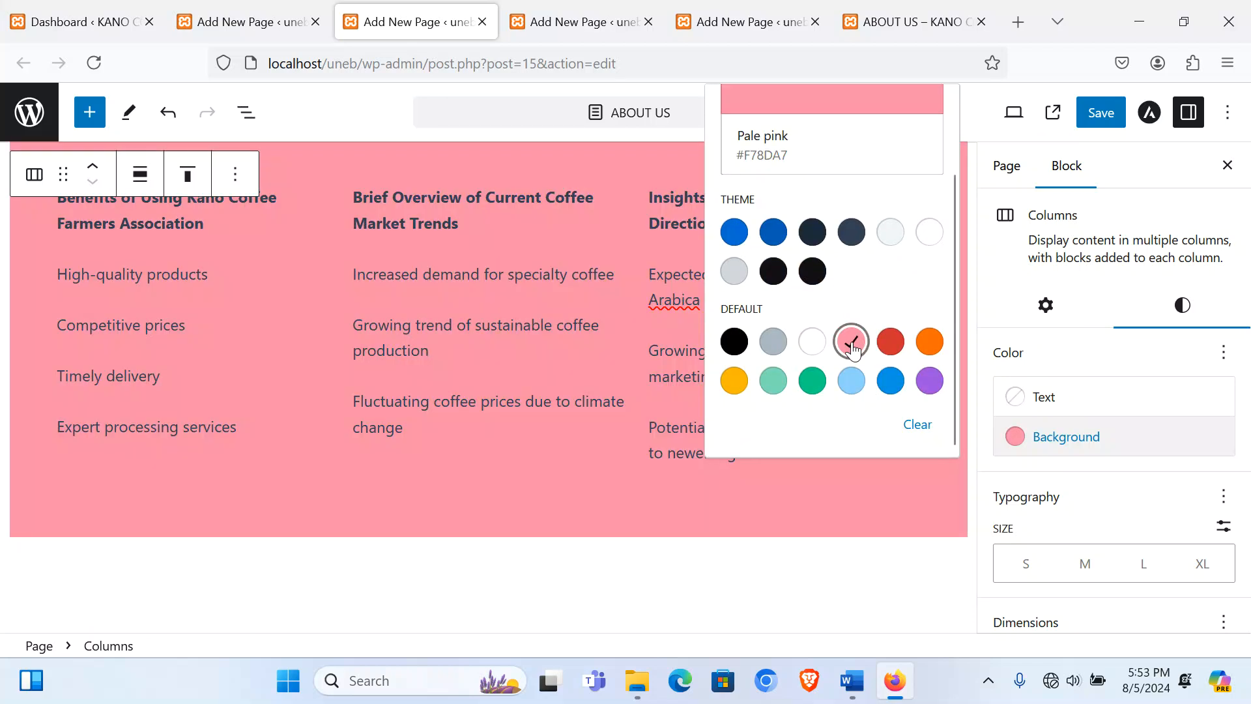
{"action": "left_click", "coordinate": [770, 384]}
{"action": "left_click", "coordinate": [734, 381]}
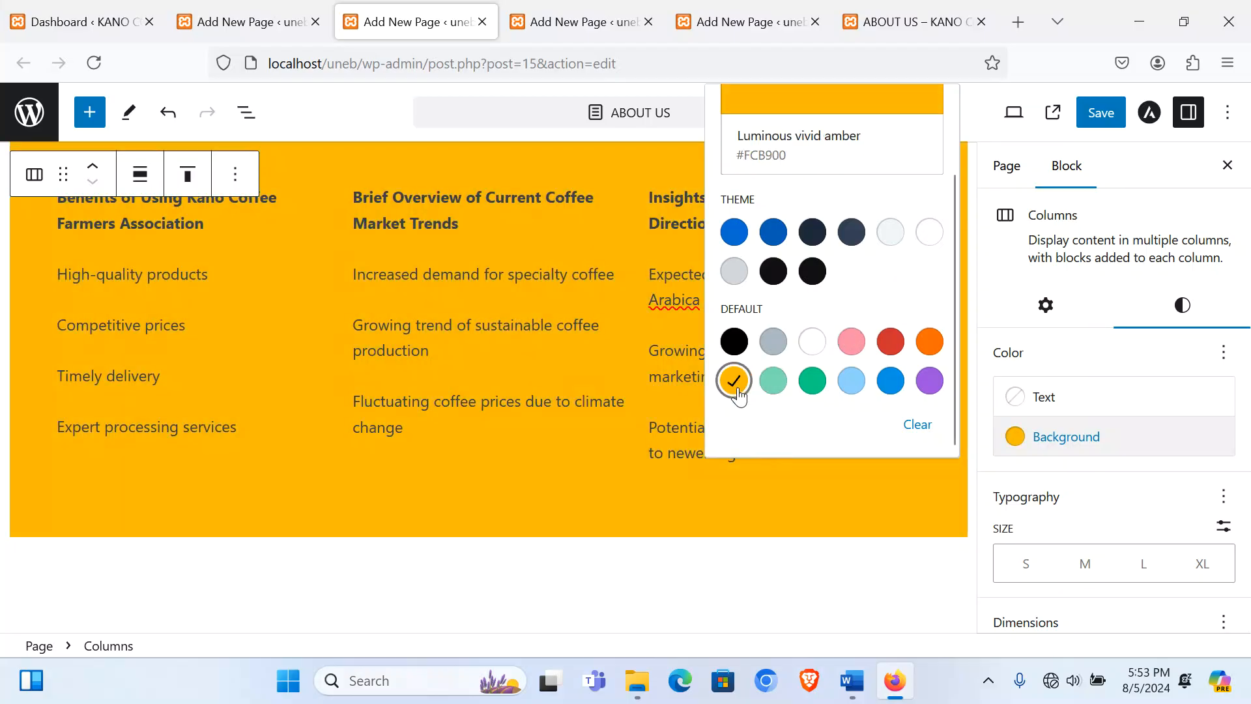
{"action": "scroll", "coordinate": [319, 440], "scroll_direction": "up", "scroll_amount": 2}
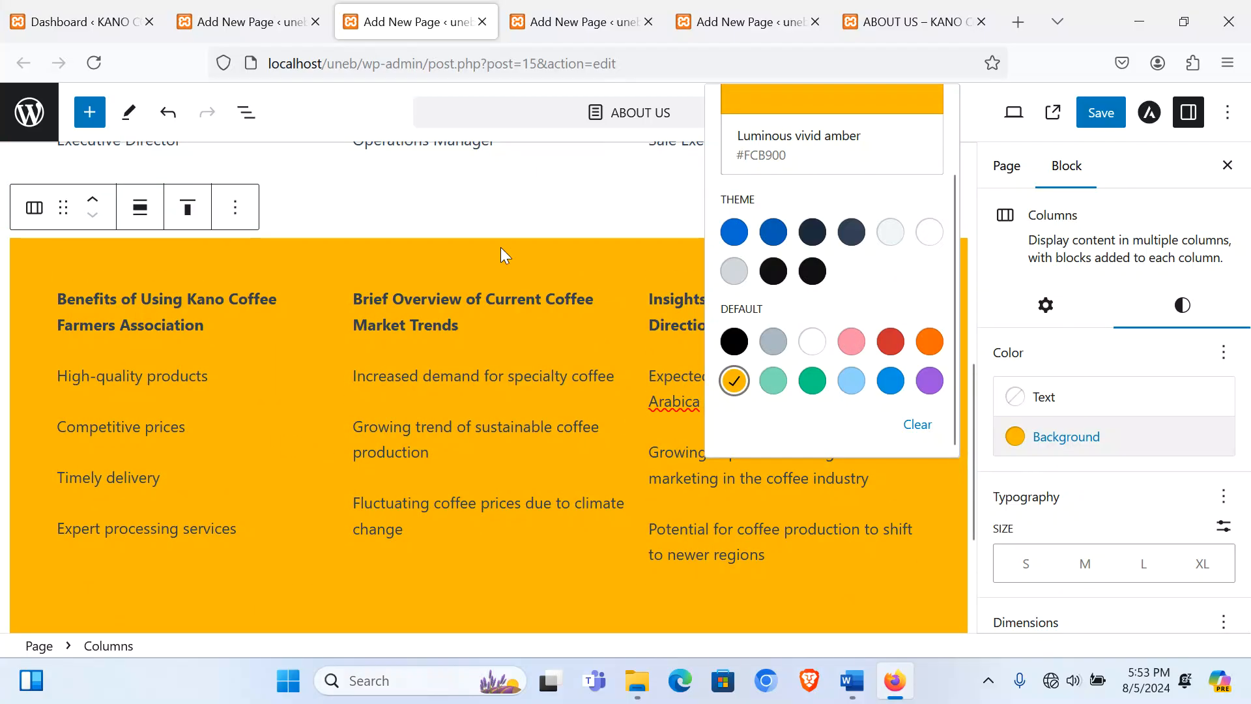
{"action": "left_click", "coordinate": [501, 249]}
Step: Set the Columns block alignment to Wide width
{"action": "left_click", "coordinate": [141, 209]}
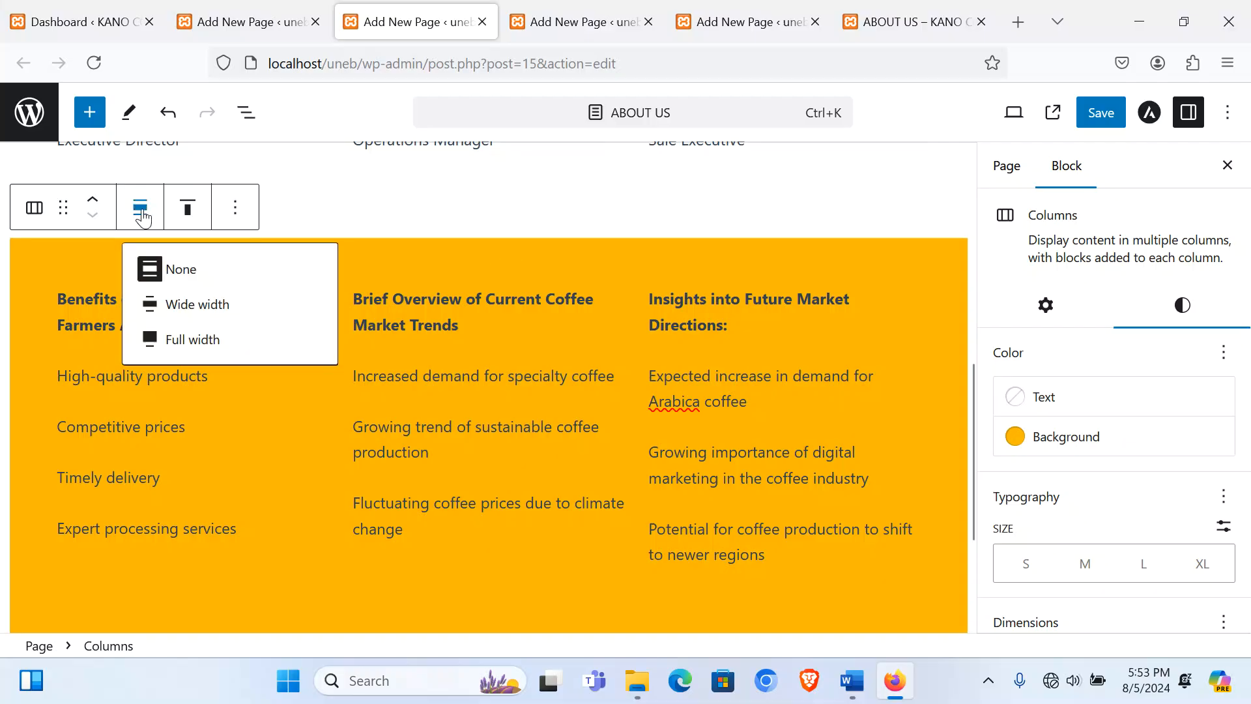
{"action": "left_click", "coordinate": [197, 304]}
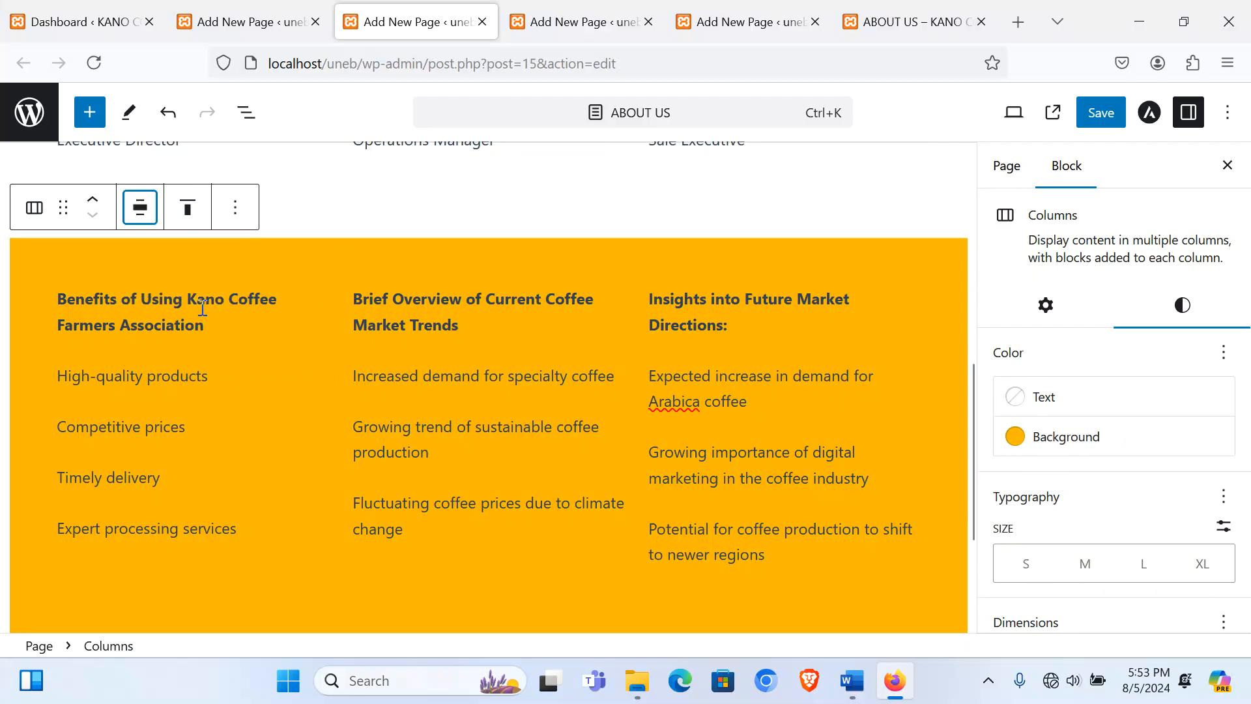
{"action": "left_click", "coordinate": [128, 376]}
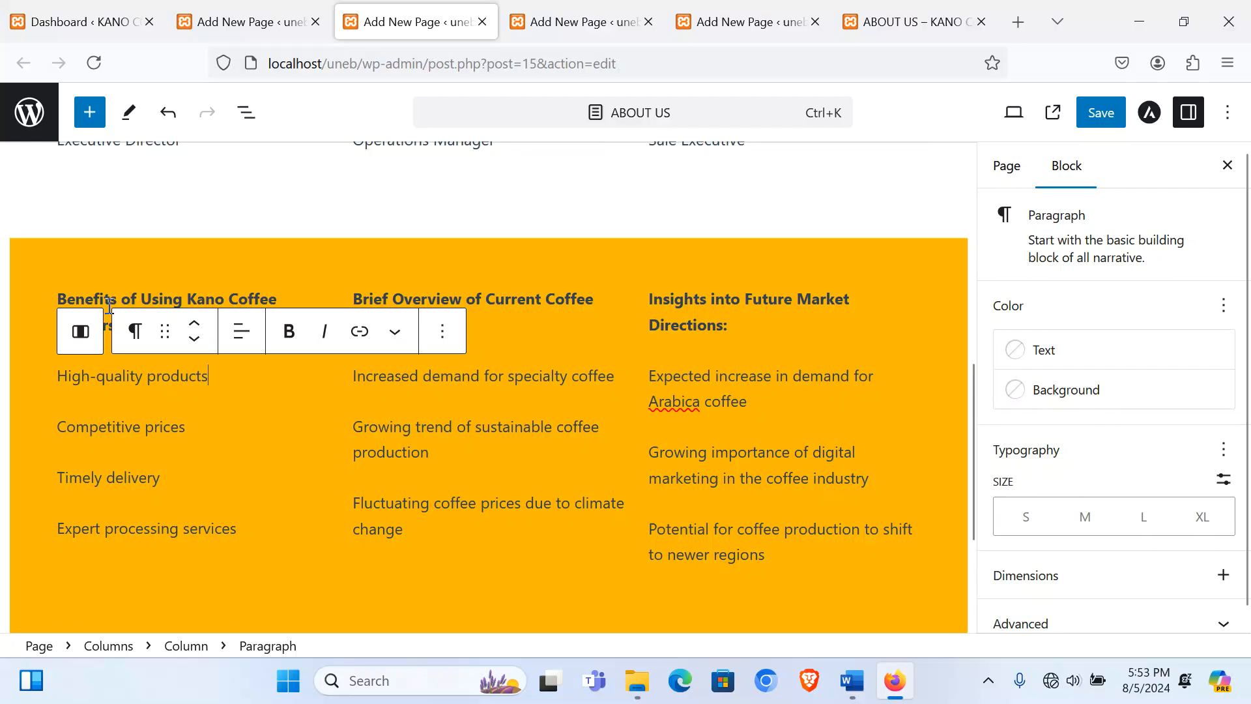
{"action": "left_click", "coordinate": [100, 282]}
{"action": "left_click", "coordinate": [94, 305]}
{"action": "left_click", "coordinate": [43, 311]}
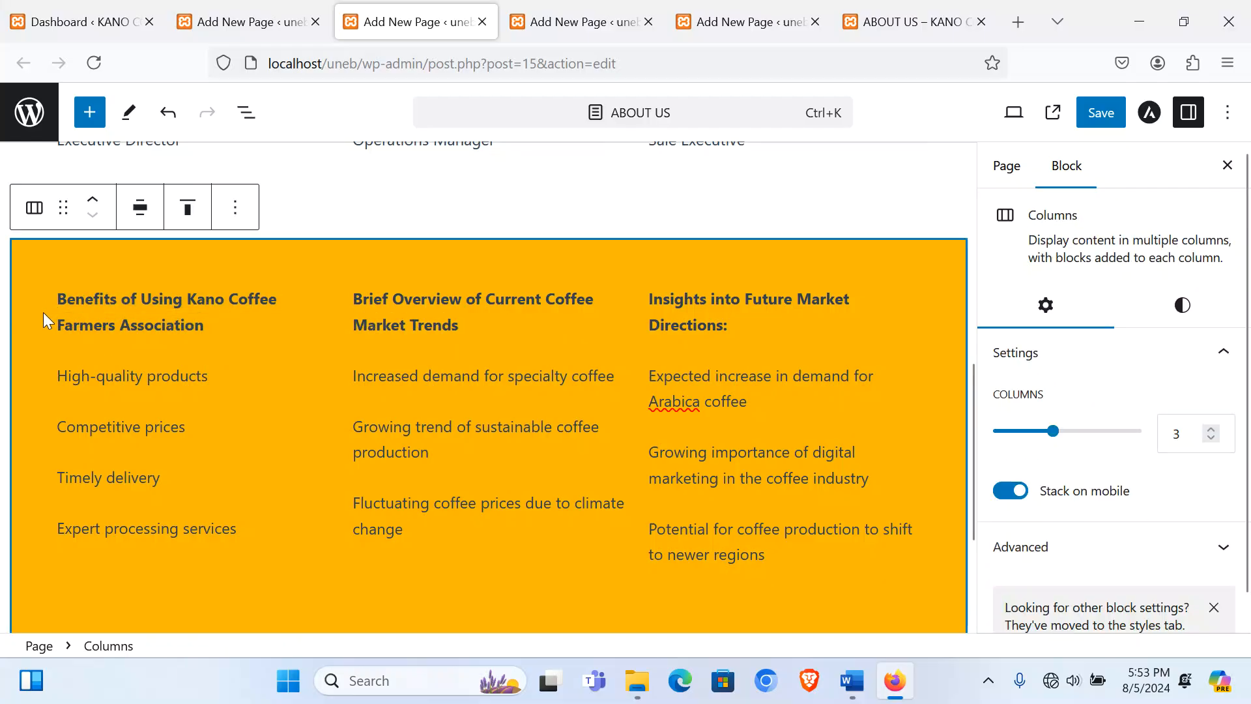
{"action": "left_click", "coordinate": [84, 428]}
Step: Give the first column a lavender gradient background
{"action": "left_click", "coordinate": [267, 559]}
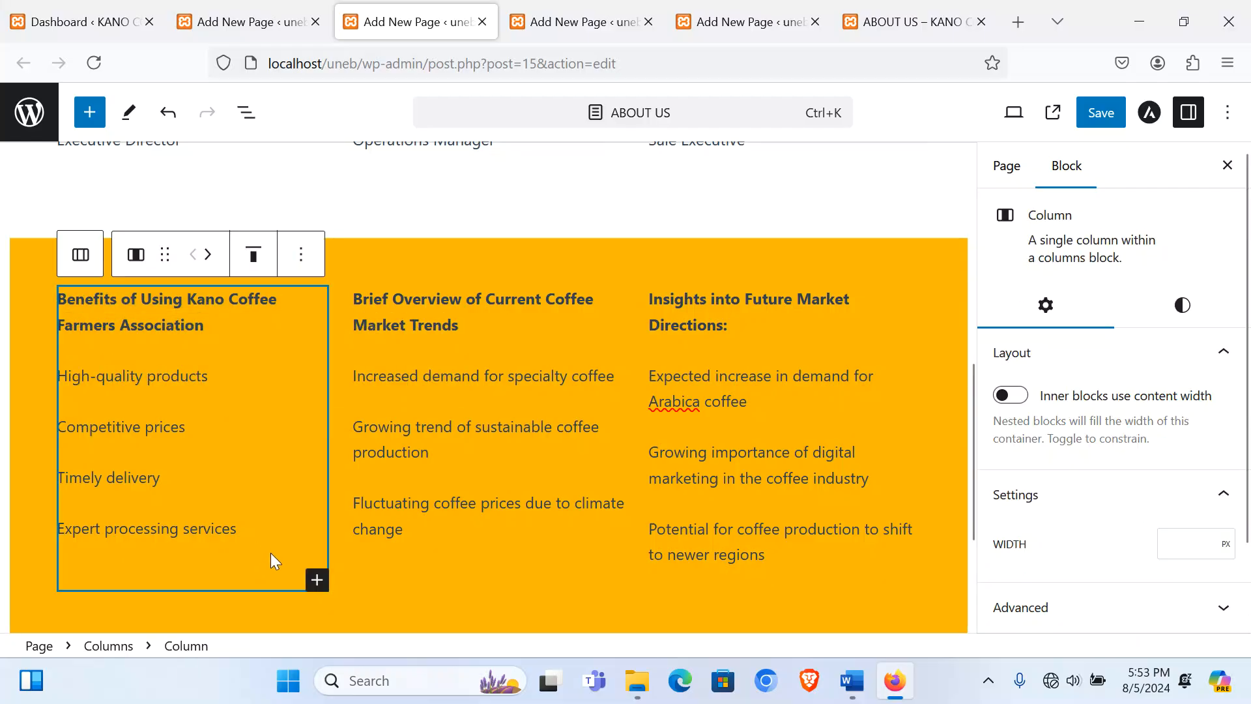
{"action": "left_click", "coordinate": [1183, 306]}
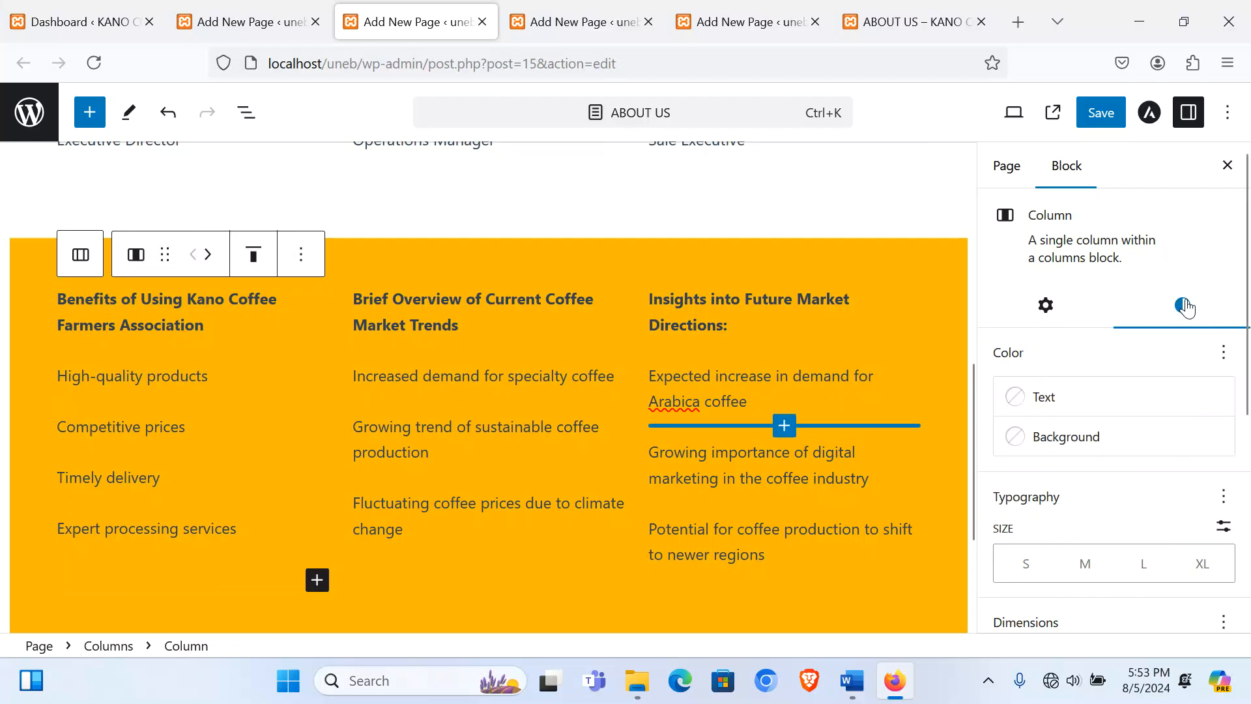
{"action": "left_click", "coordinate": [1083, 436]}
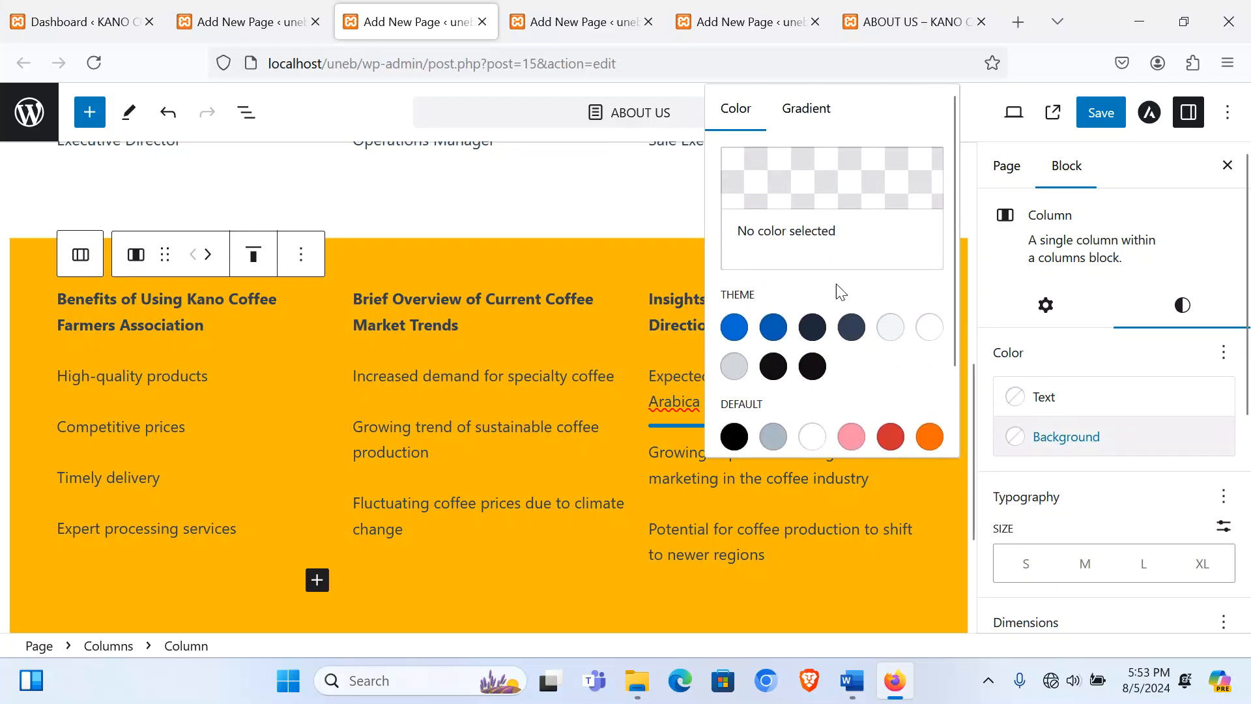
{"action": "left_click", "coordinate": [806, 108]}
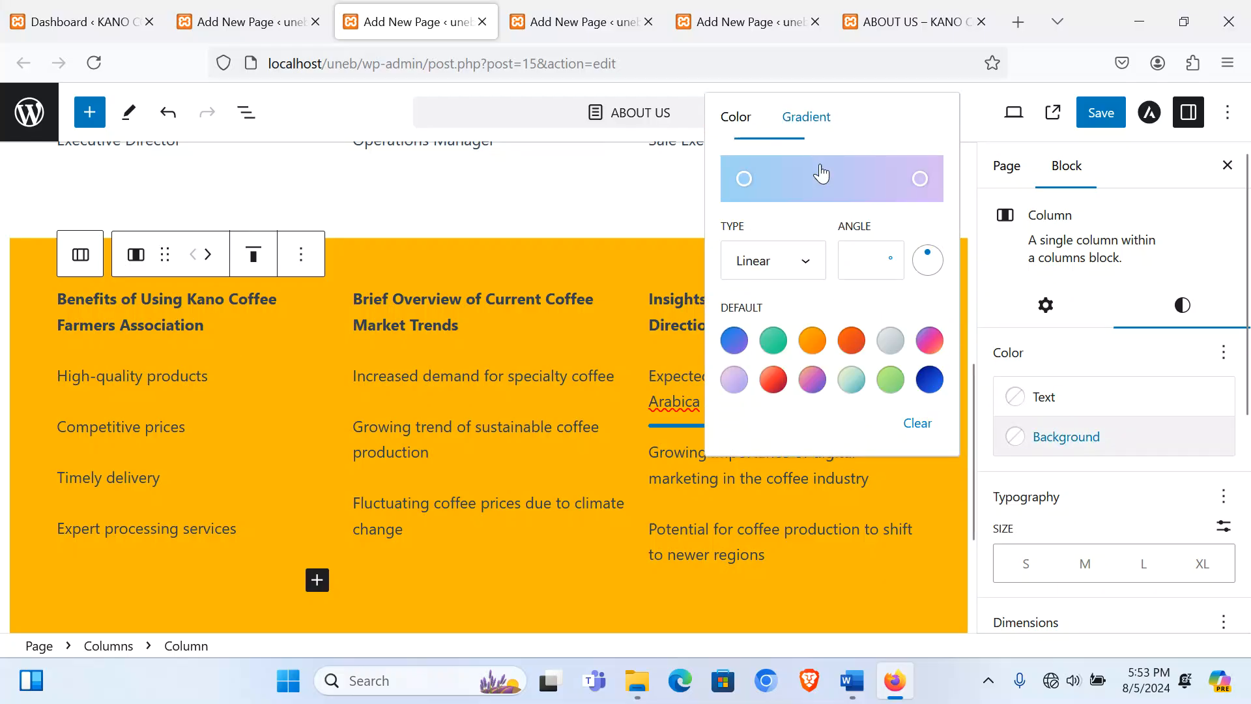
{"action": "left_click", "coordinate": [735, 382]}
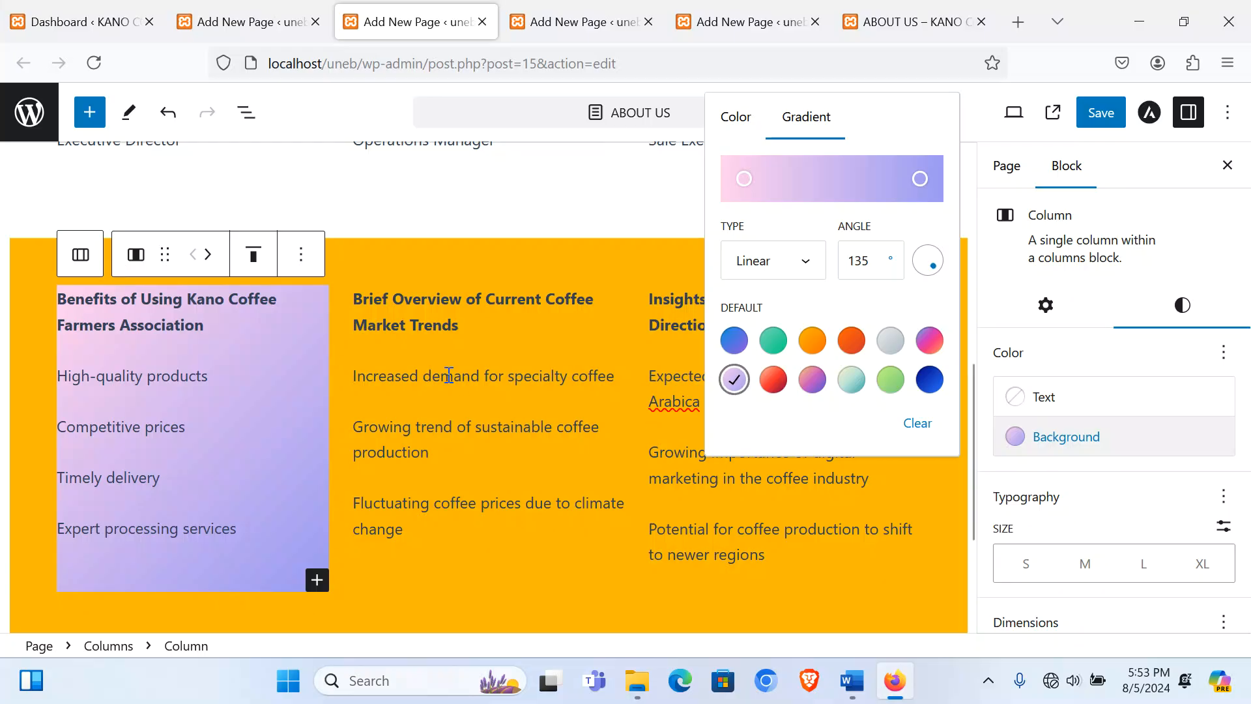
{"action": "left_click", "coordinate": [346, 298]}
{"action": "triple_click", "coordinate": [346, 299]}
{"action": "left_click", "coordinate": [346, 299]}
Step: Give the second column a teal gradient background
{"action": "left_click", "coordinate": [347, 298]}
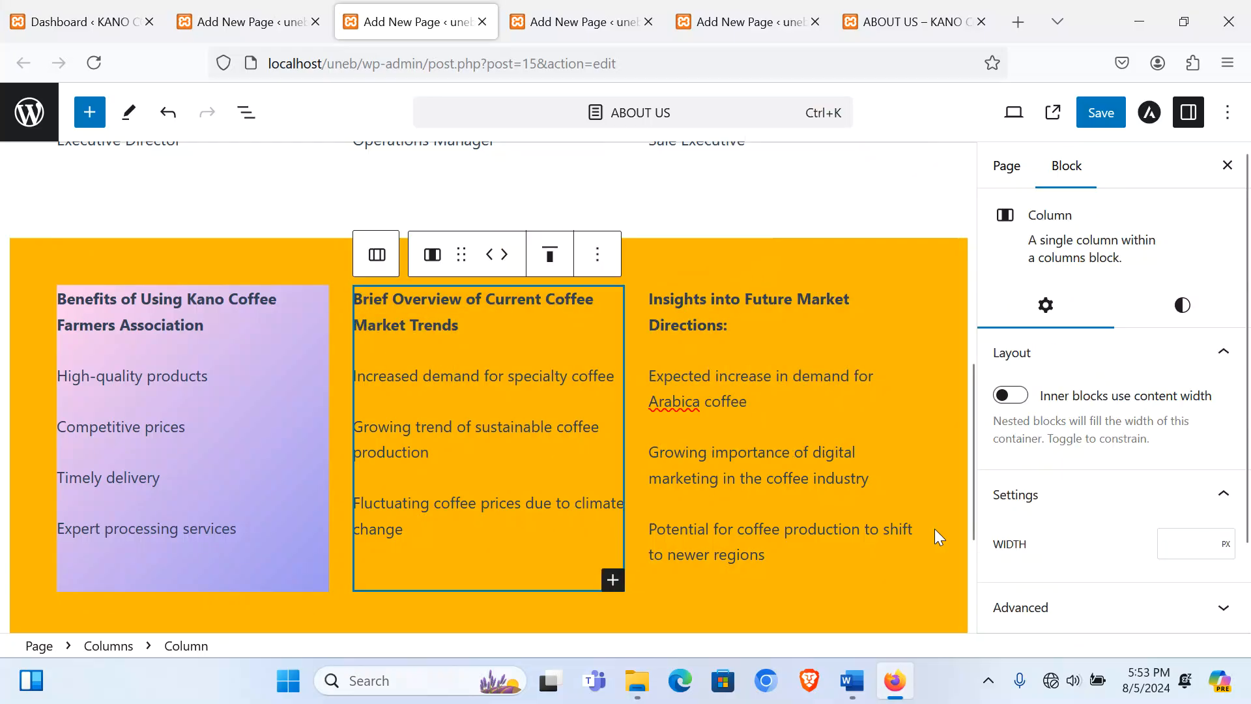
{"action": "left_click", "coordinate": [1182, 304]}
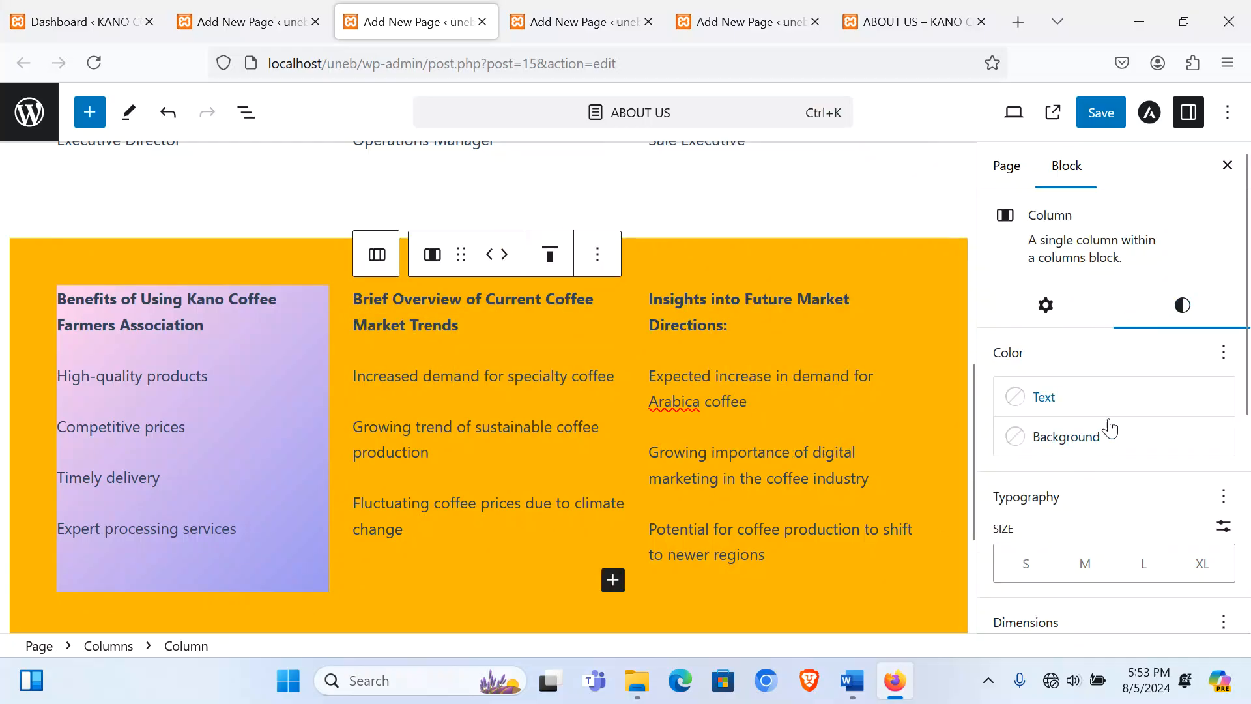
{"action": "left_click", "coordinate": [1099, 440]}
{"action": "left_click", "coordinate": [829, 120]}
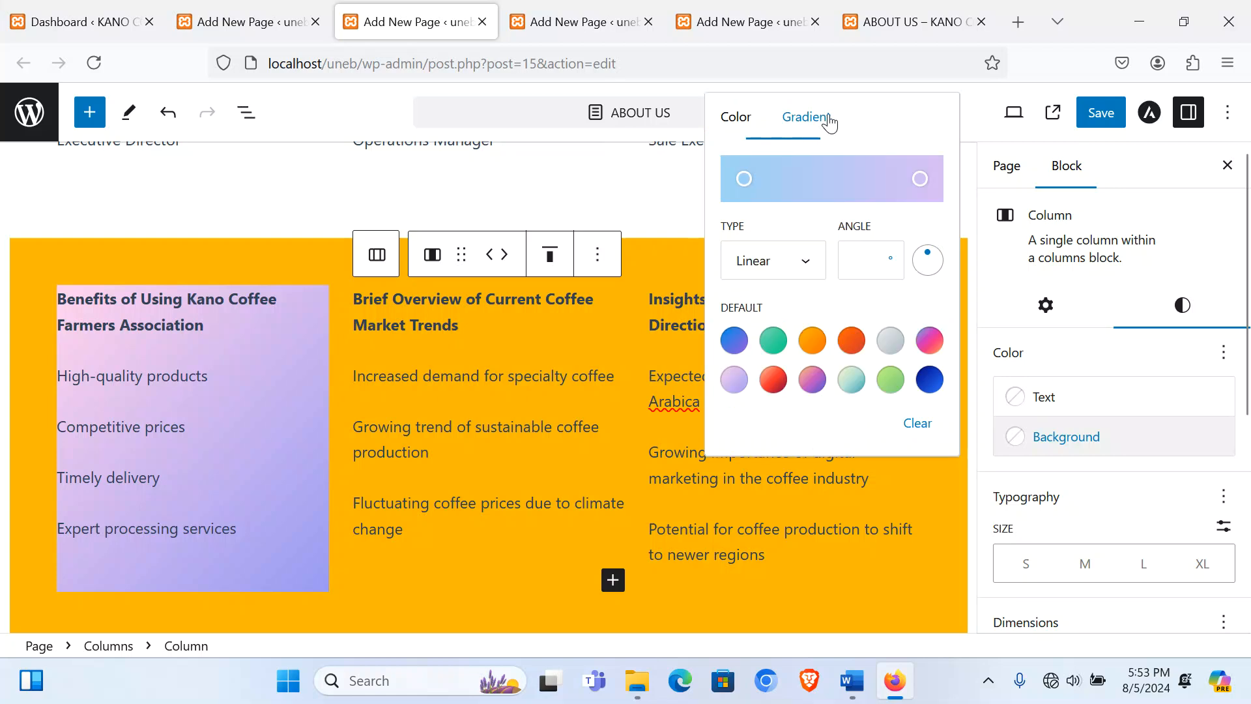
{"action": "left_click", "coordinate": [852, 382]}
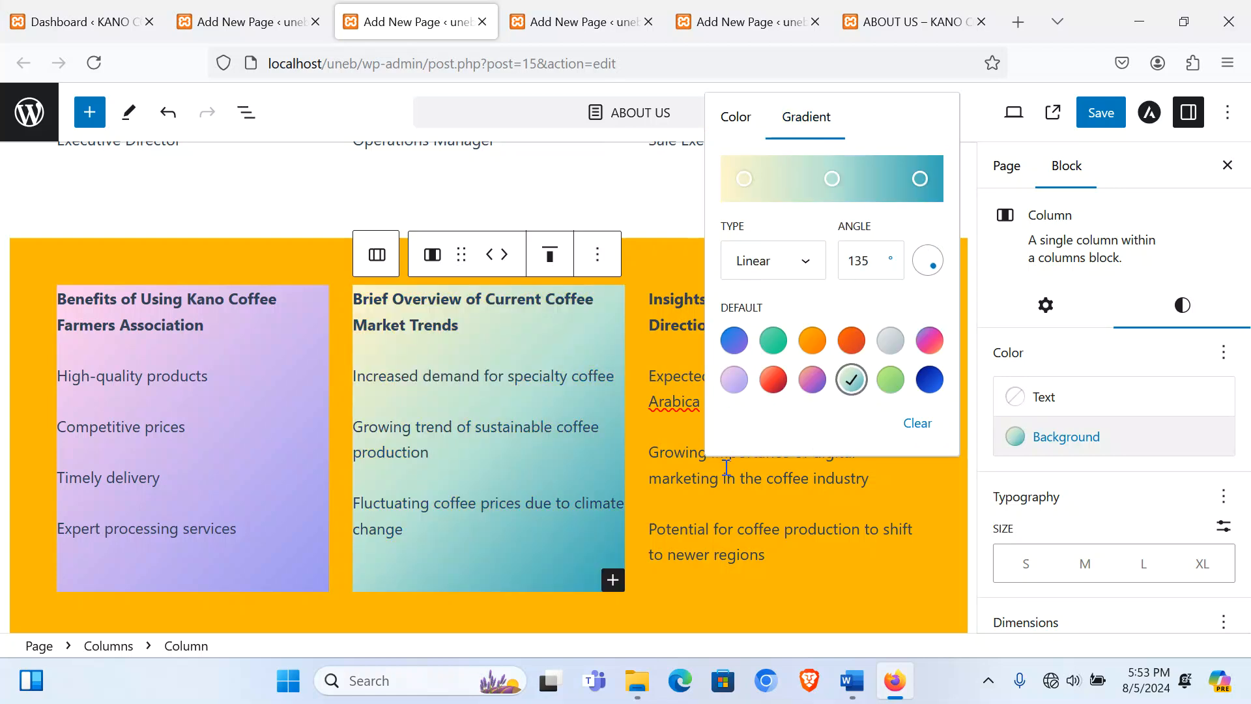
{"action": "left_click", "coordinate": [652, 369]}
Step: Give the third column a green gradient background
{"action": "left_click", "coordinate": [640, 294]}
{"action": "left_click", "coordinate": [637, 290]}
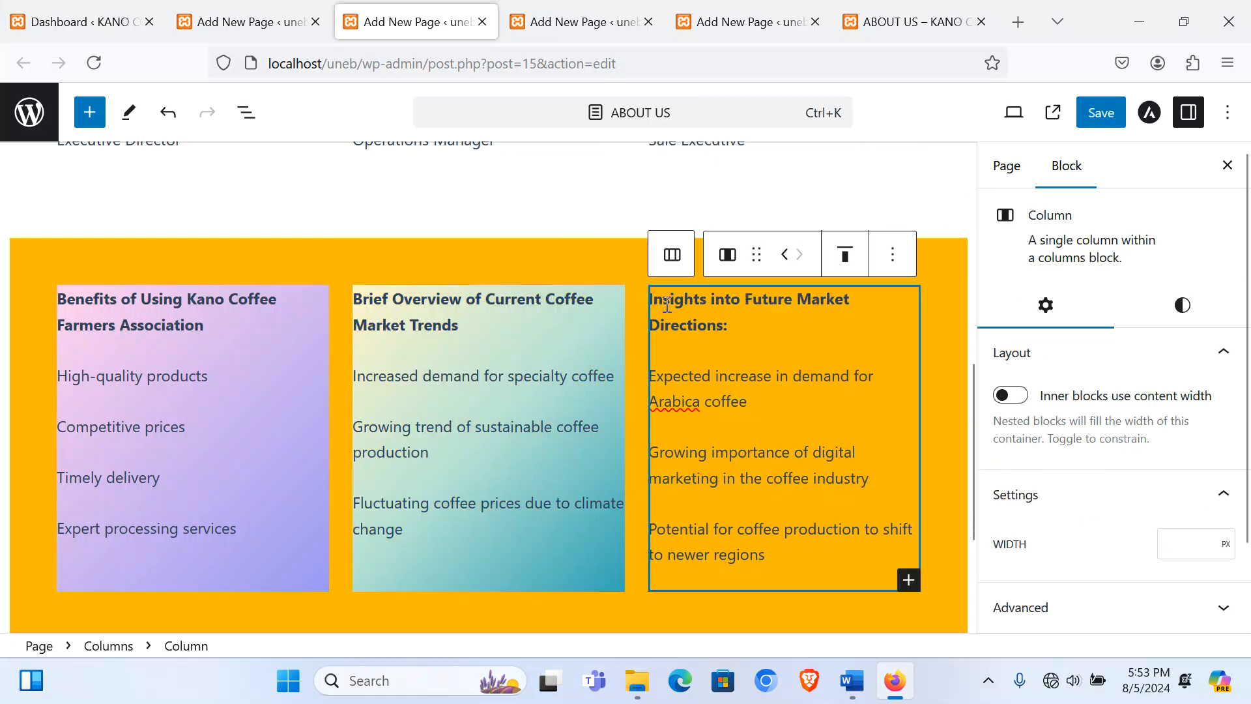
{"action": "left_click", "coordinate": [1182, 304]}
{"action": "left_click", "coordinate": [1091, 441]}
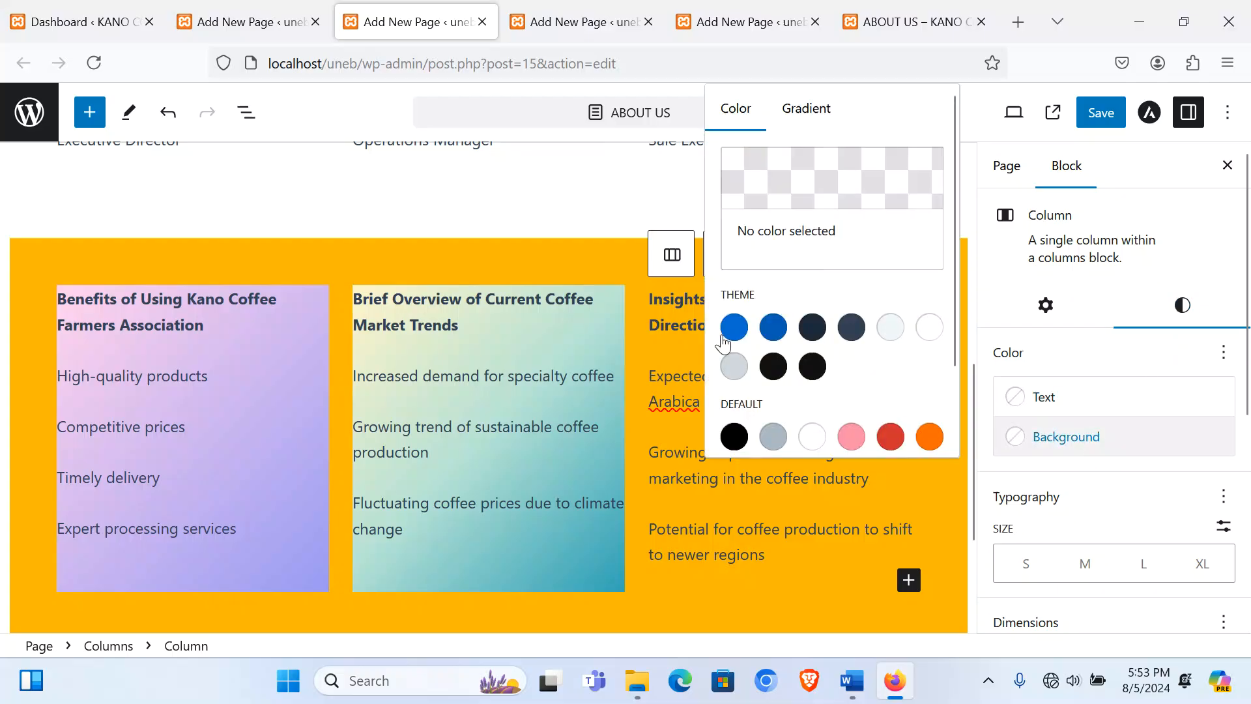
{"action": "left_click", "coordinate": [807, 120]}
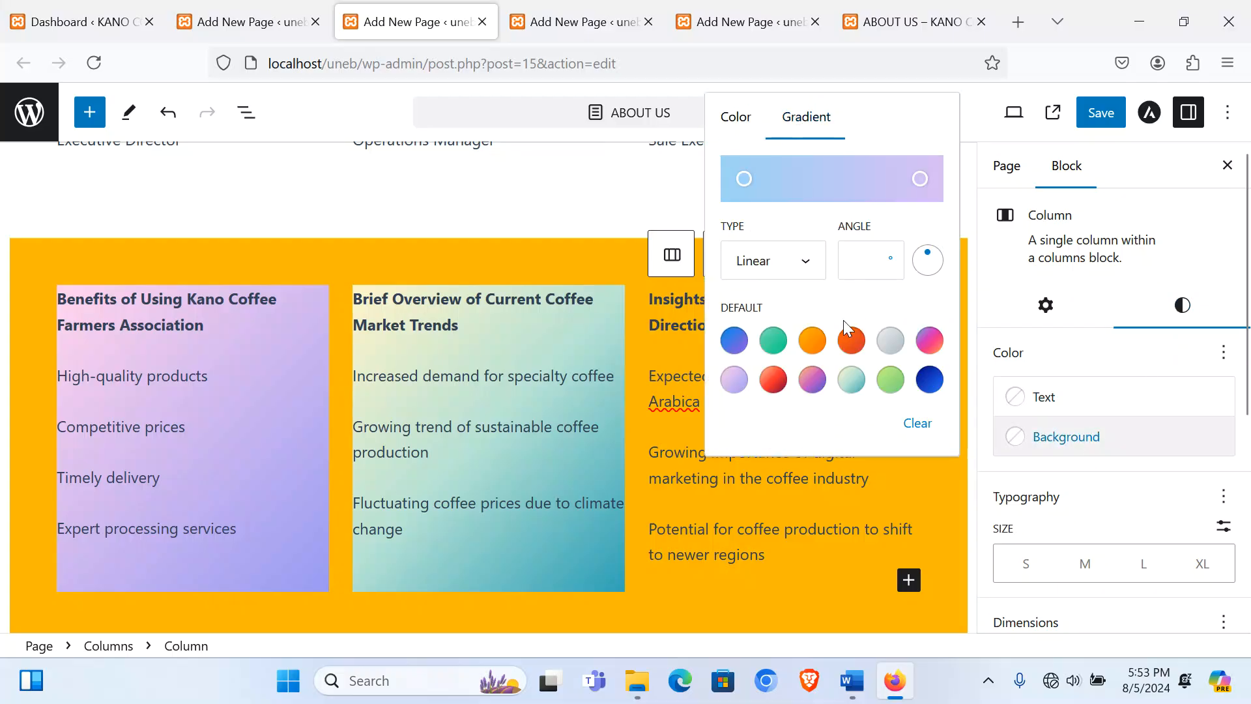
{"action": "left_click", "coordinate": [898, 390]}
{"action": "left_click", "coordinate": [703, 550]}
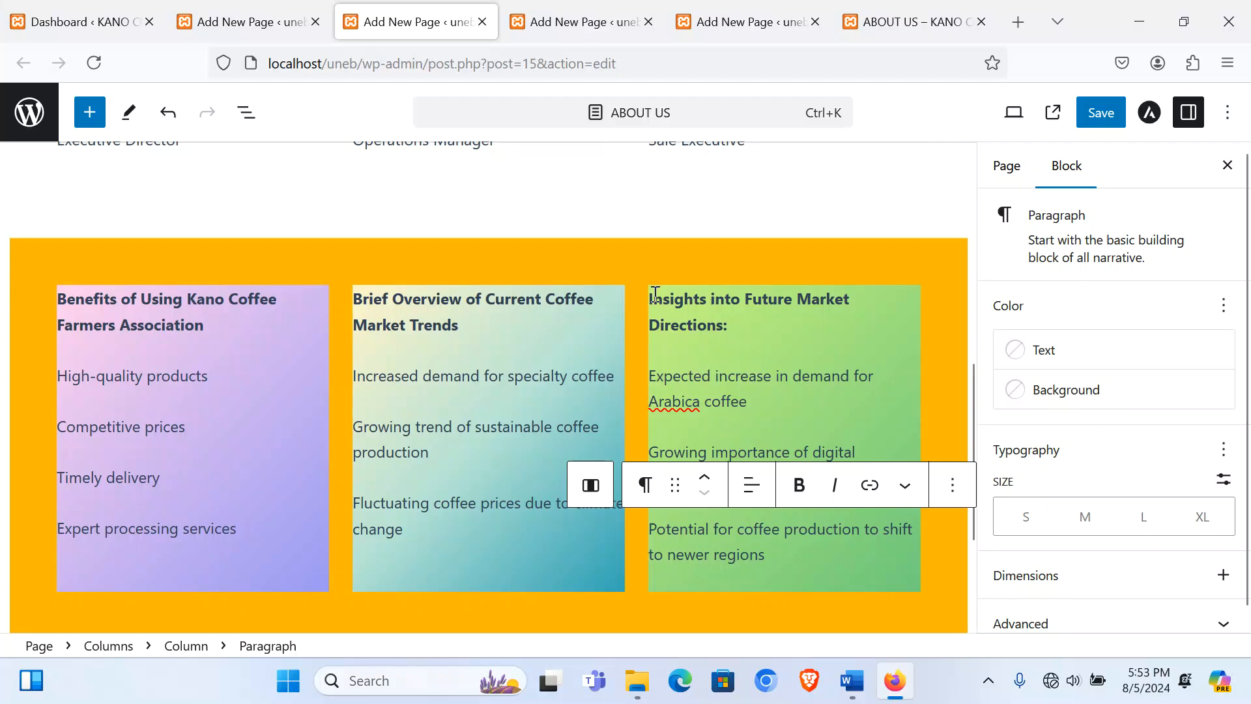
{"action": "triple_click", "coordinate": [886, 313]}
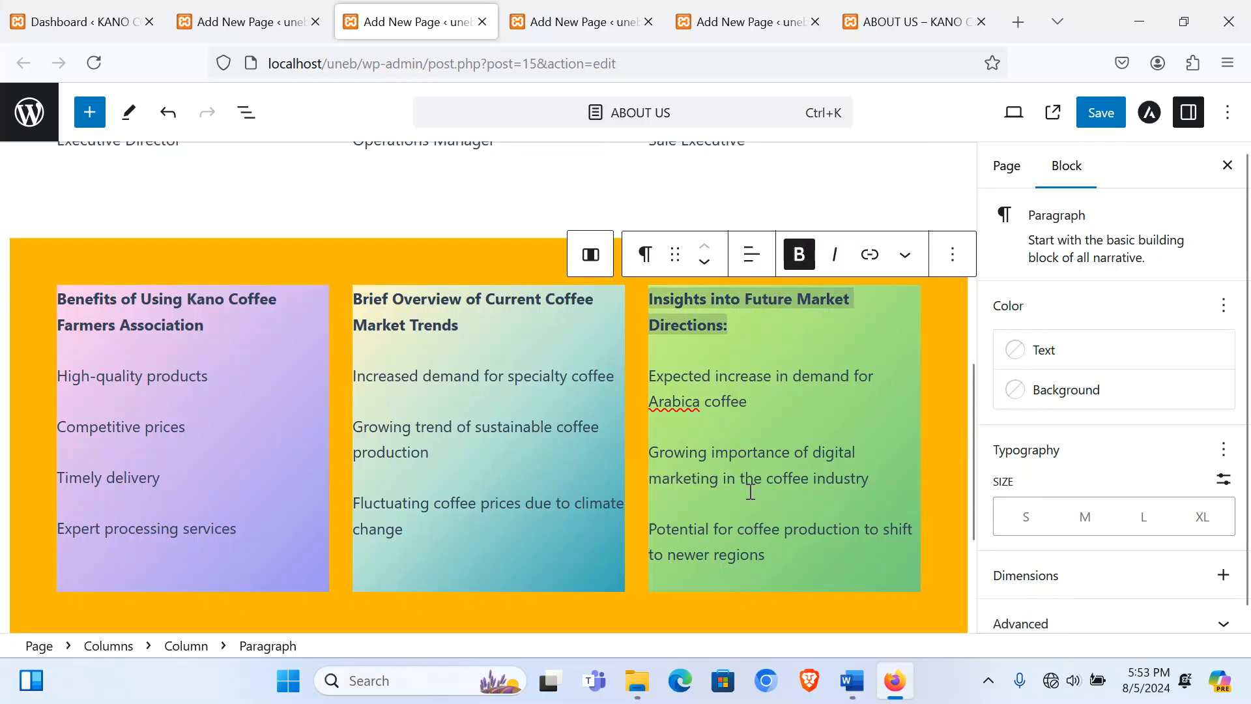
{"action": "left_click", "coordinate": [671, 588]}
{"action": "scroll", "coordinate": [1131, 536], "scroll_direction": "down", "scroll_amount": 2}
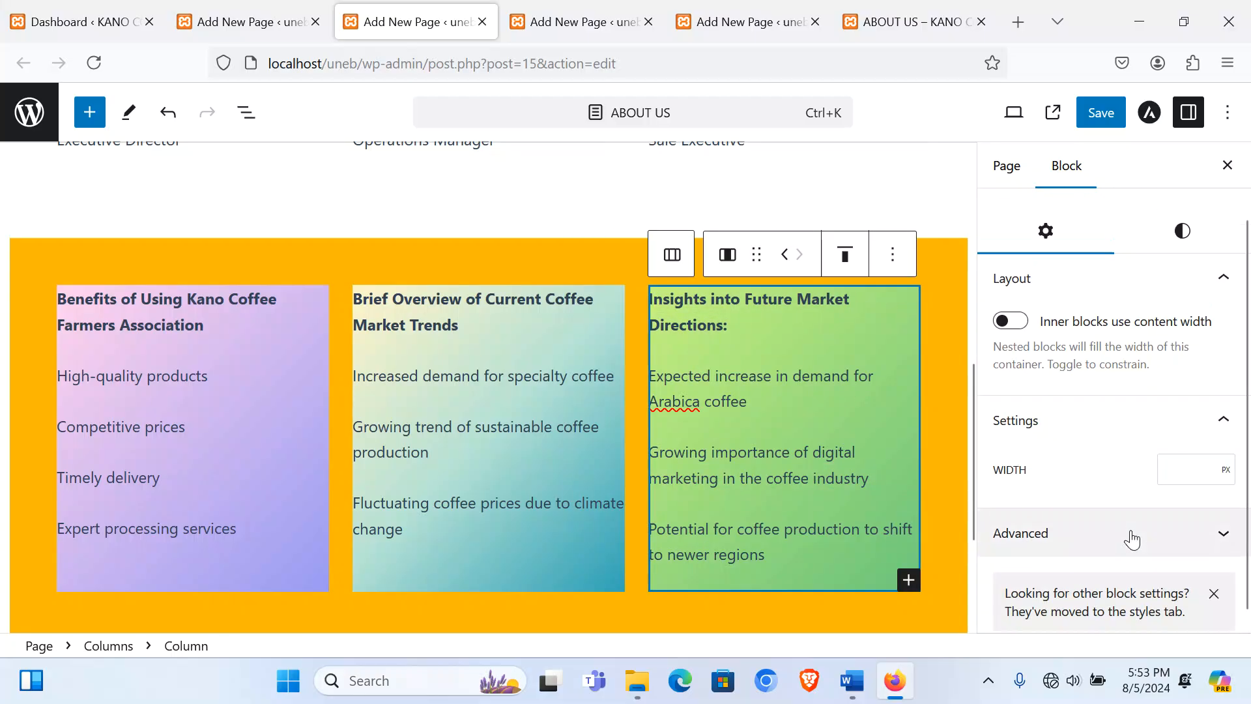
Step: Set the third column's text size to small (S), after briefly trying medium
{"action": "scroll", "coordinate": [1131, 521], "scroll_direction": "up", "scroll_amount": 2}
{"action": "left_click", "coordinate": [1182, 306]}
{"action": "scroll", "coordinate": [1126, 475], "scroll_direction": "down", "scroll_amount": 3}
{"action": "scroll", "coordinate": [1129, 477], "scroll_direction": "up", "scroll_amount": 3}
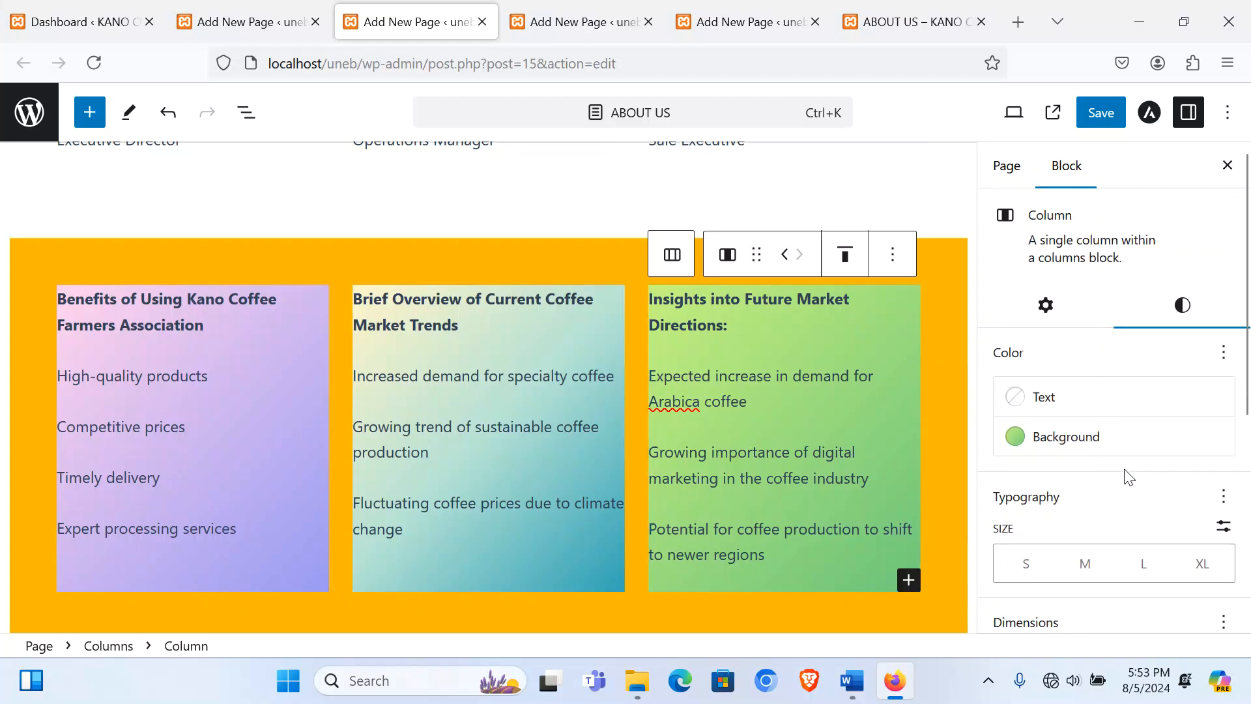
{"action": "scroll", "coordinate": [1130, 399], "scroll_direction": "down", "scroll_amount": 2}
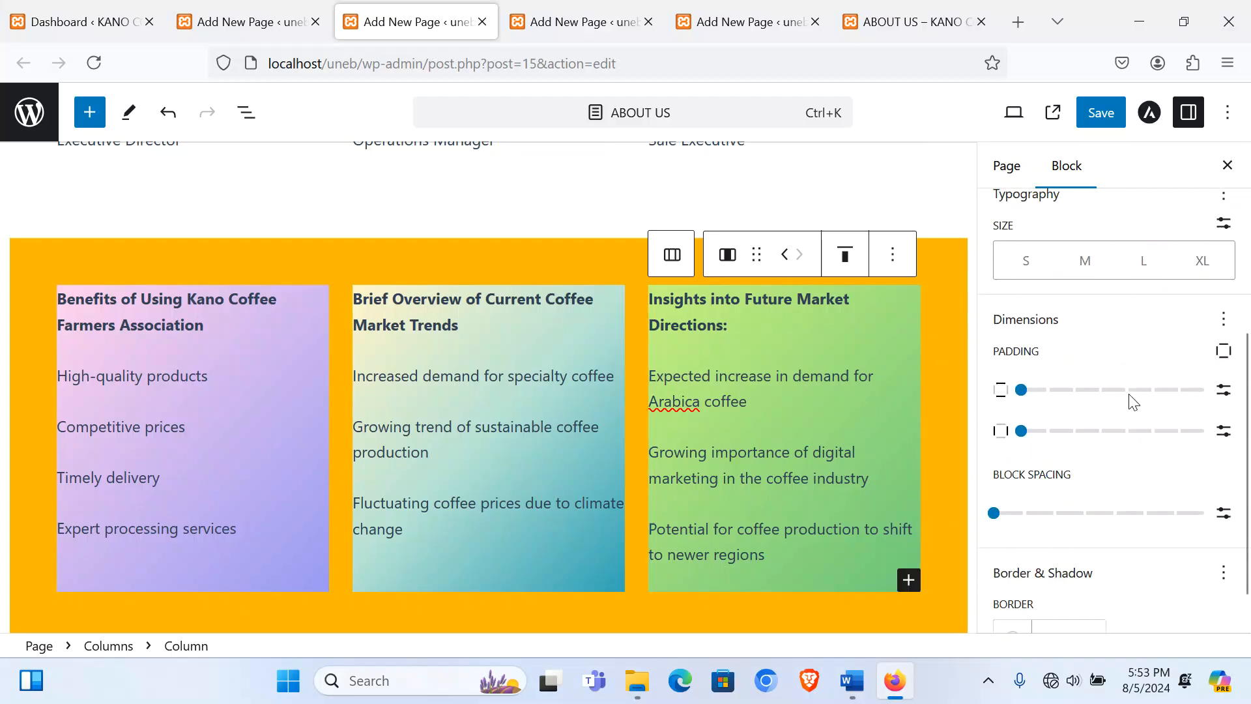
{"action": "scroll", "coordinate": [1075, 384], "scroll_direction": "up", "scroll_amount": 1}
{"action": "left_click", "coordinate": [1028, 421]}
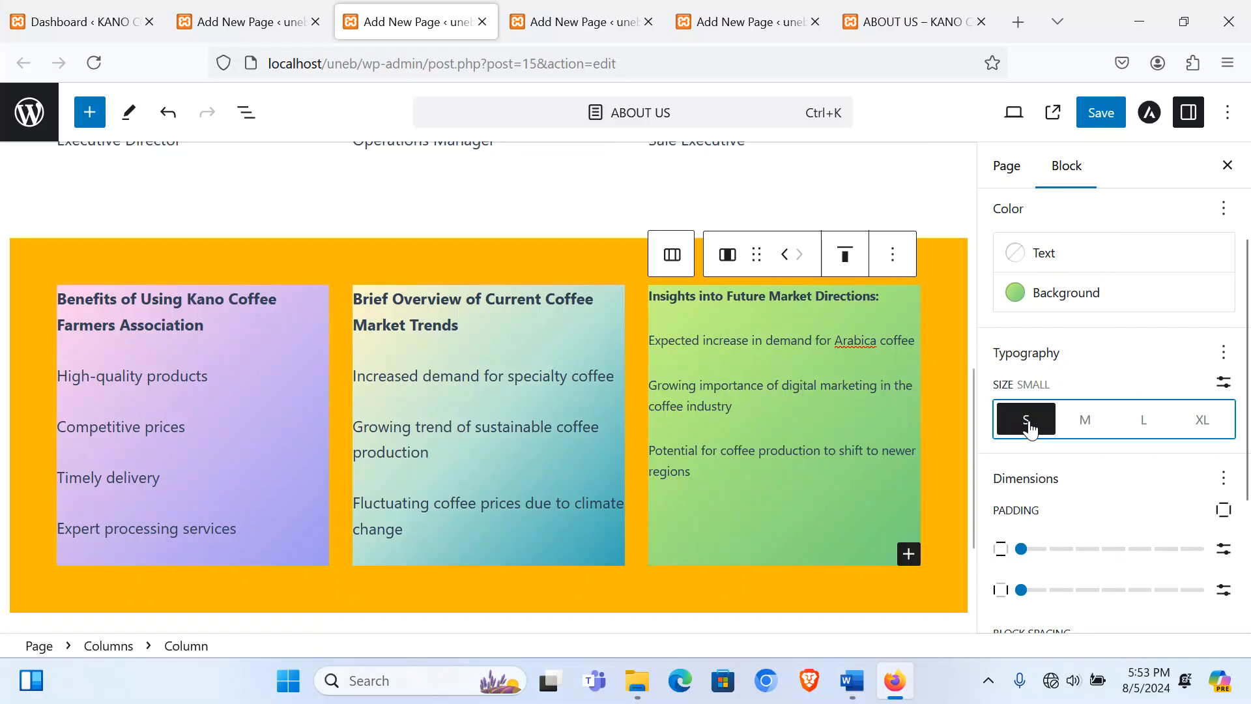
{"action": "left_click", "coordinate": [1084, 433]}
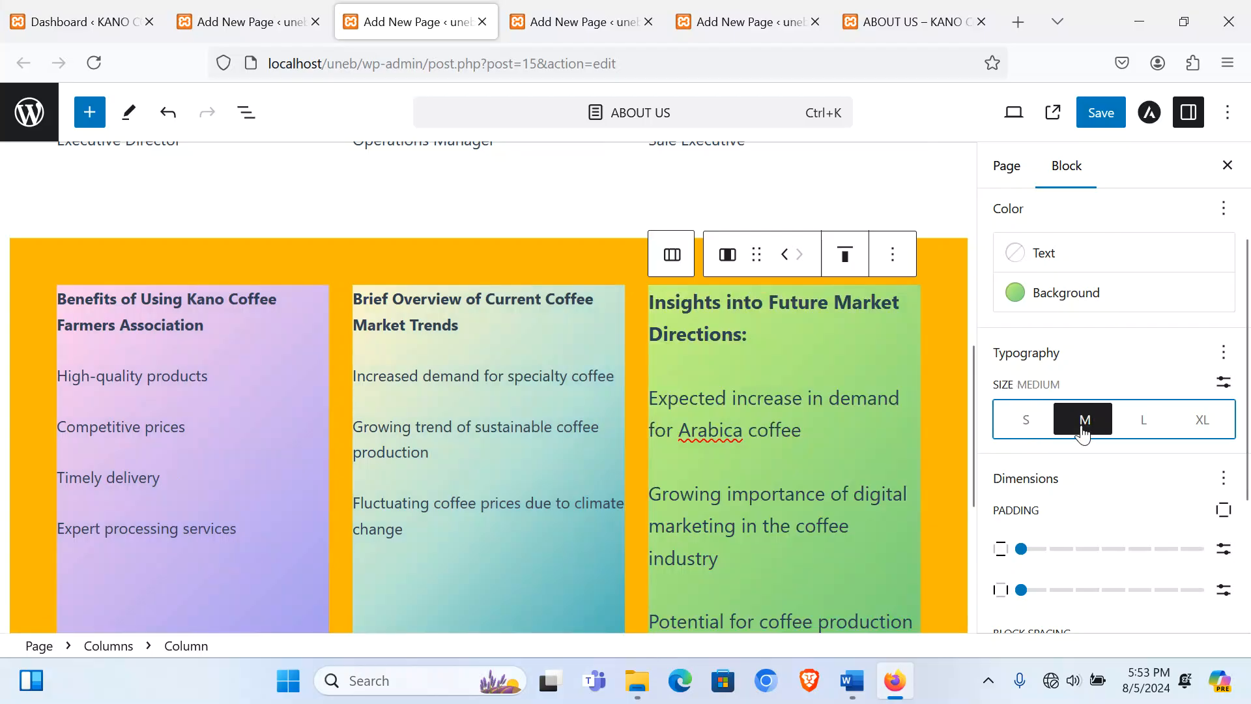
{"action": "left_click", "coordinate": [1023, 422]}
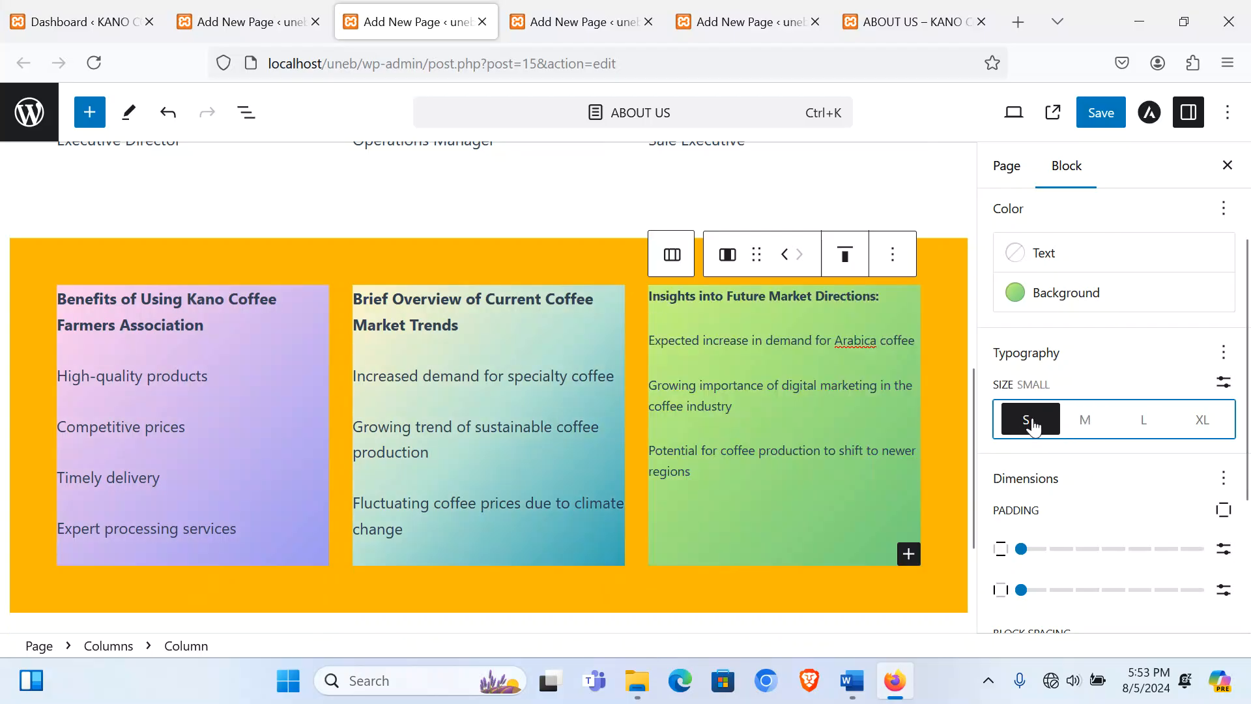
Step: Make the whole three-column section's text and the Benefits heading small
{"action": "left_click", "coordinate": [369, 290]}
{"action": "left_click", "coordinate": [362, 283]}
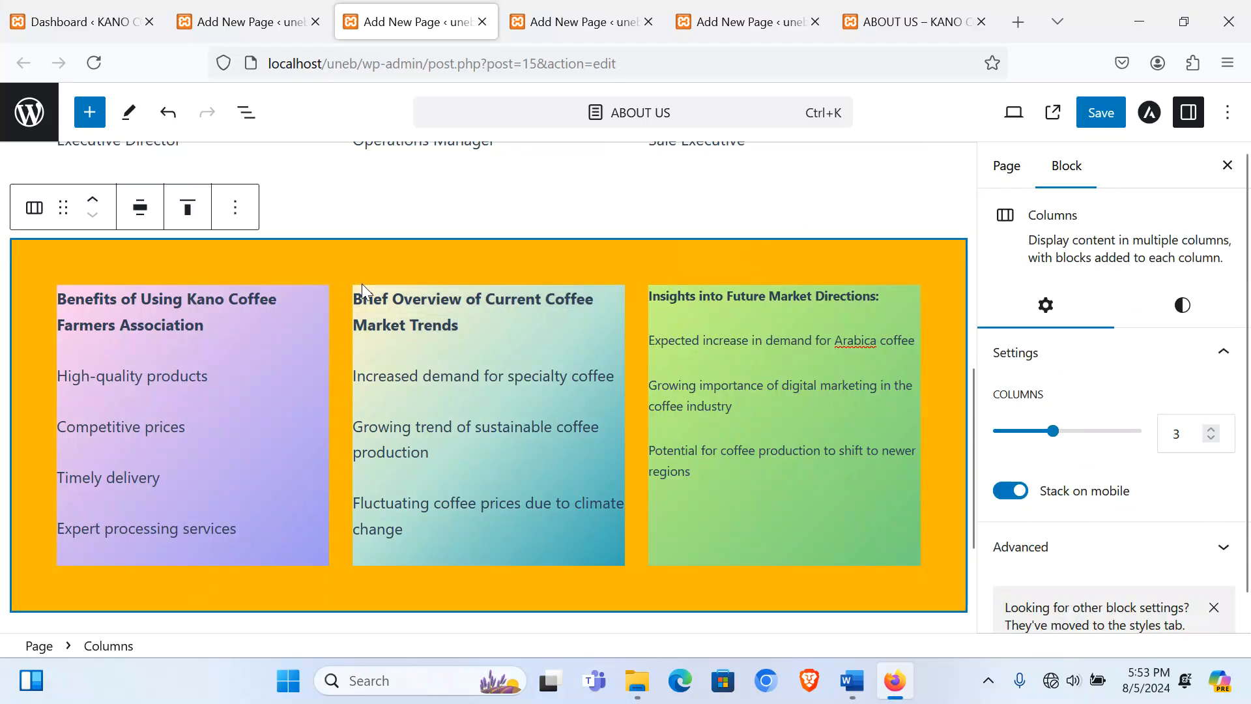
{"action": "left_click", "coordinate": [1183, 301]}
{"action": "scroll", "coordinate": [1156, 482], "scroll_direction": "down", "scroll_amount": 3}
{"action": "left_click", "coordinate": [1026, 362]}
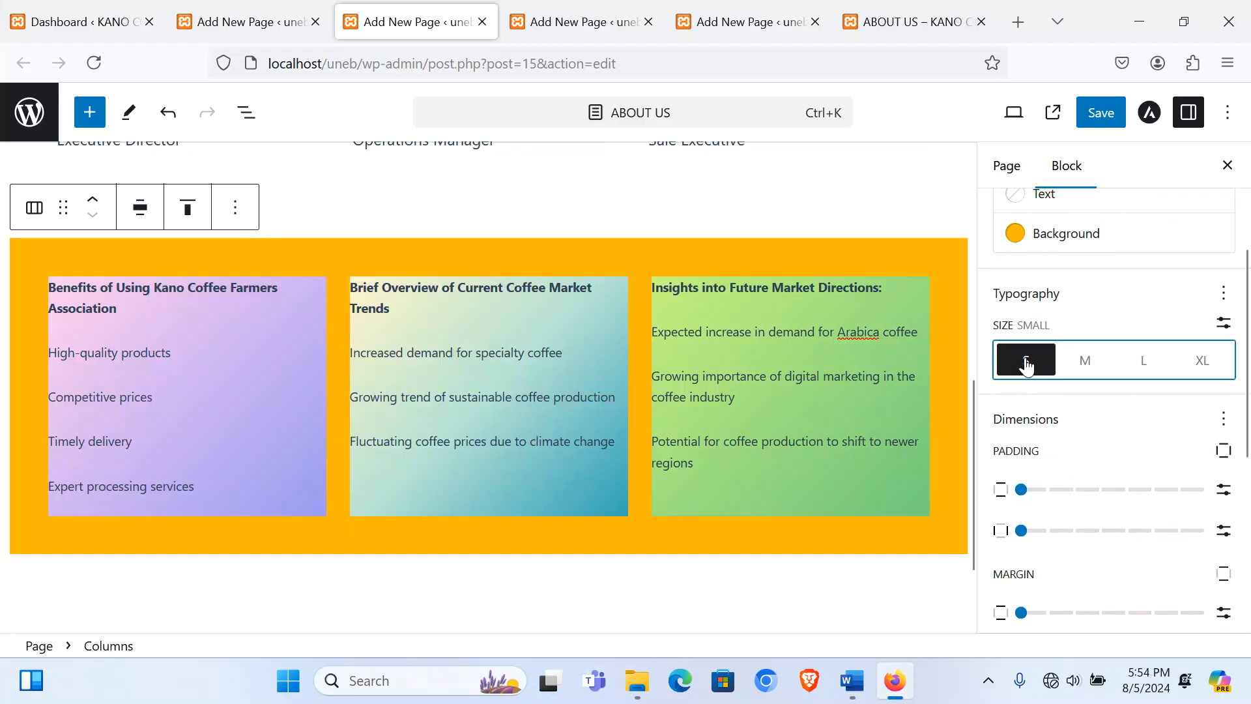
{"action": "left_click", "coordinate": [81, 313]}
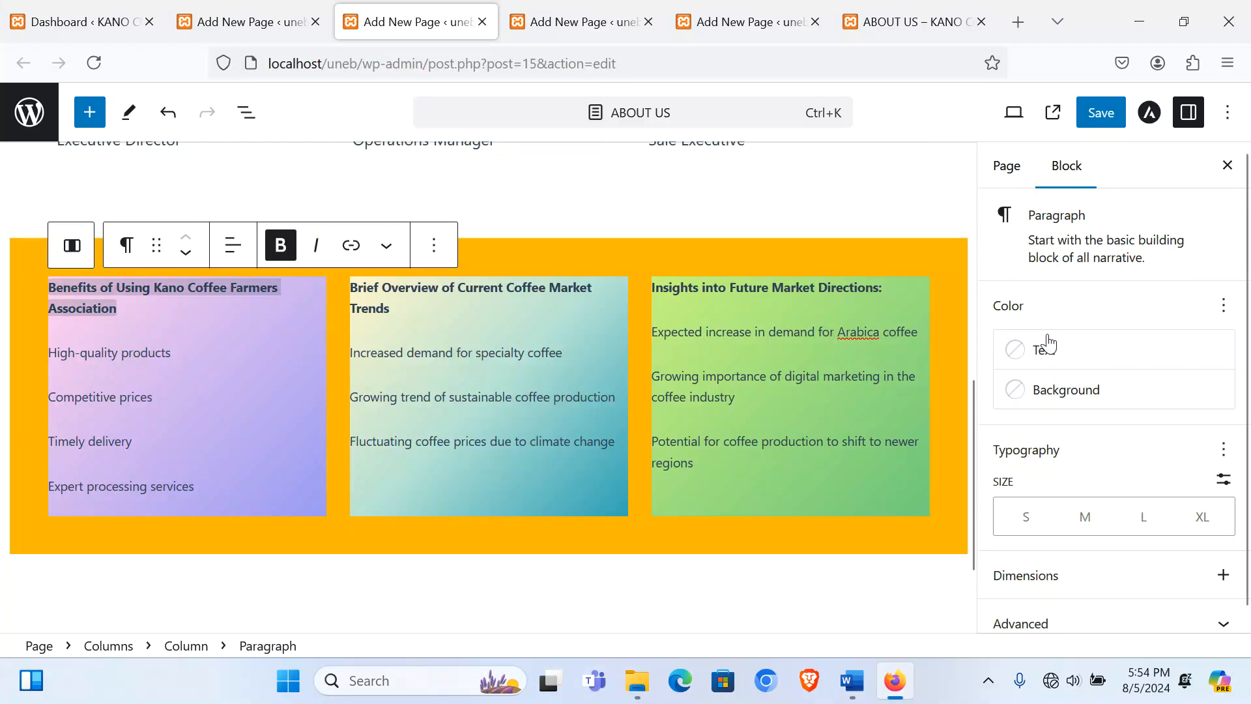
{"action": "scroll", "coordinate": [1089, 455], "scroll_direction": "down", "scroll_amount": 1}
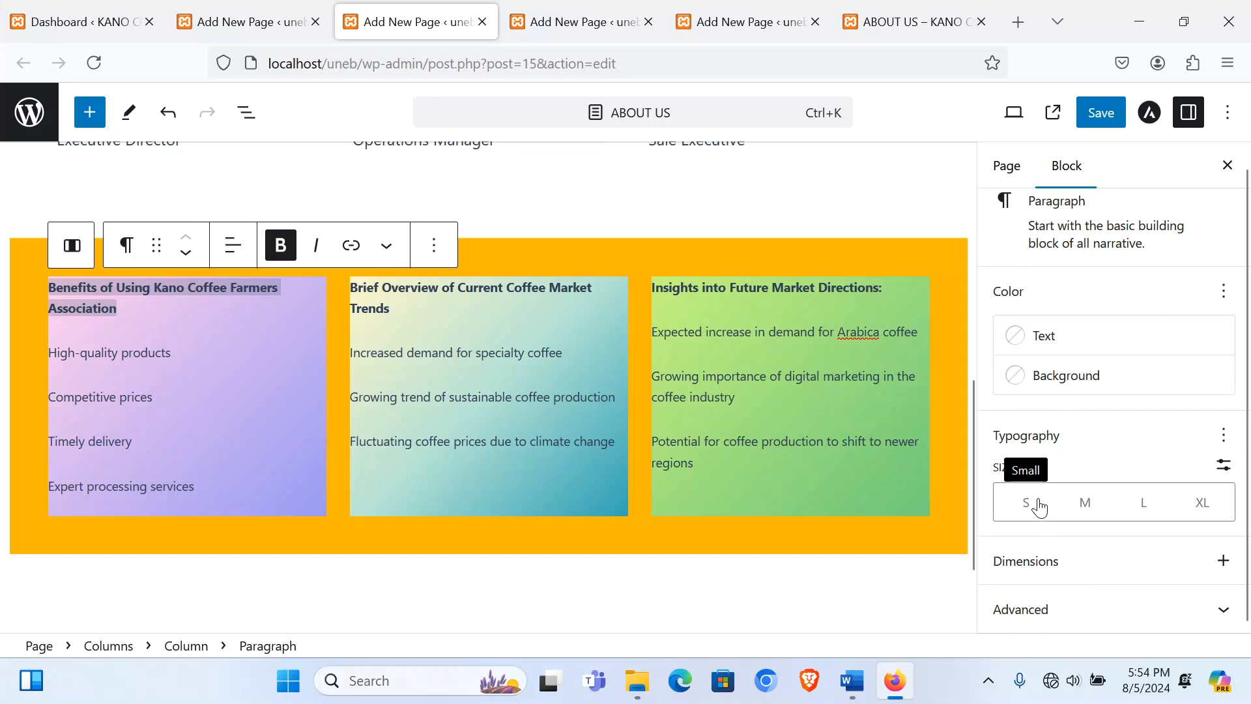
{"action": "left_click", "coordinate": [1032, 502]}
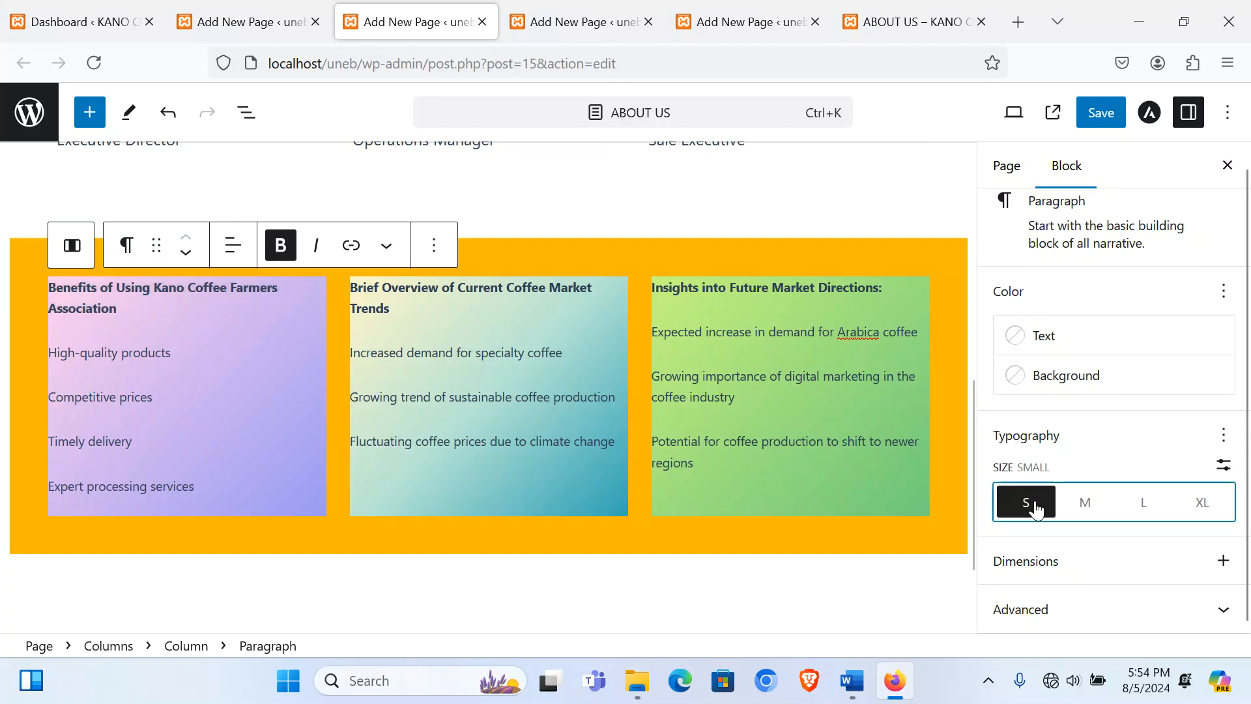
Step: Reselect the orange three-column section, then switch to the Home Page editor
{"action": "left_click", "coordinate": [454, 545]}
{"action": "scroll", "coordinate": [517, 518], "scroll_direction": "up", "scroll_amount": 8}
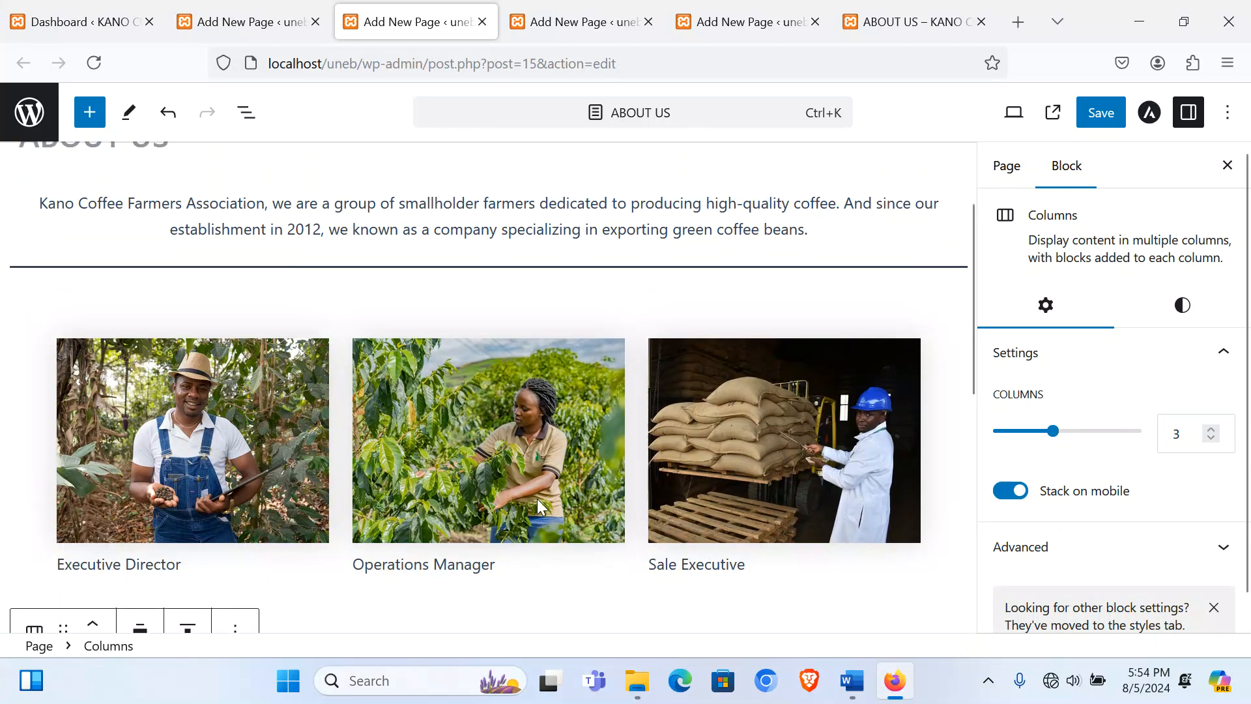
{"action": "scroll", "coordinate": [459, 501], "scroll_direction": "down", "scroll_amount": 8}
{"action": "scroll", "coordinate": [455, 494], "scroll_direction": "up", "scroll_amount": 3}
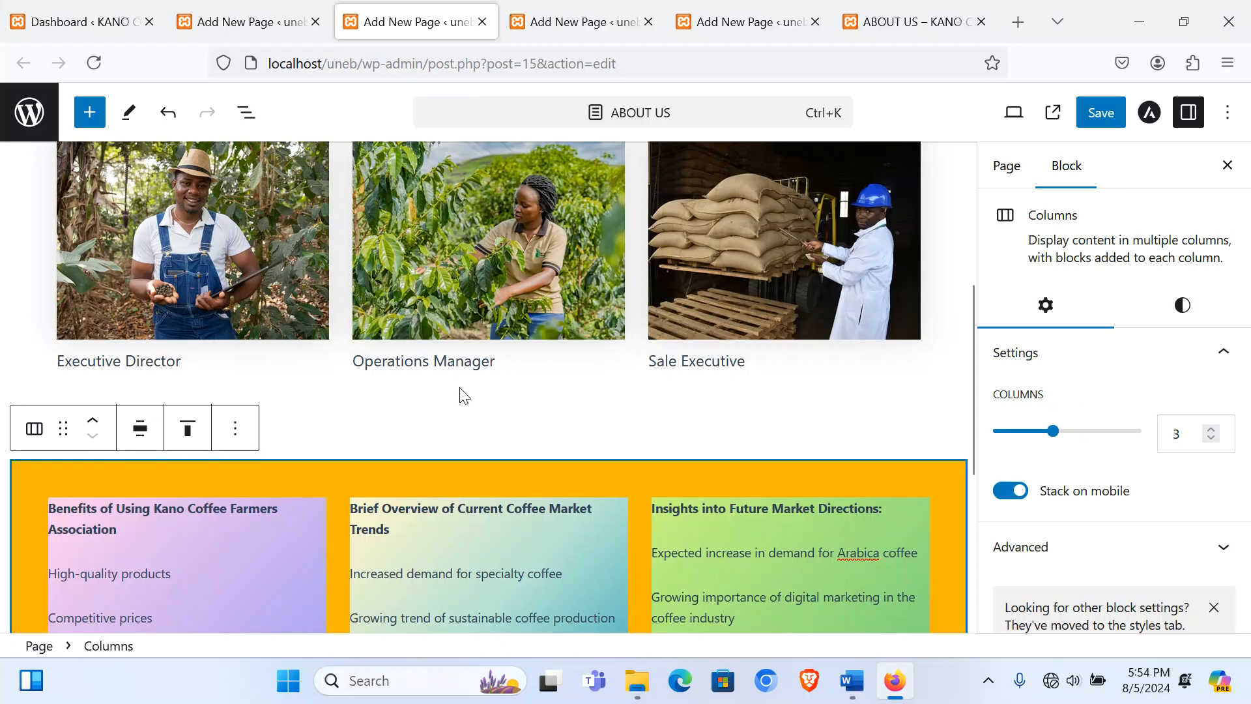
{"action": "scroll", "coordinate": [461, 393], "scroll_direction": "up", "scroll_amount": 2}
{"action": "left_click", "coordinate": [684, 551]}
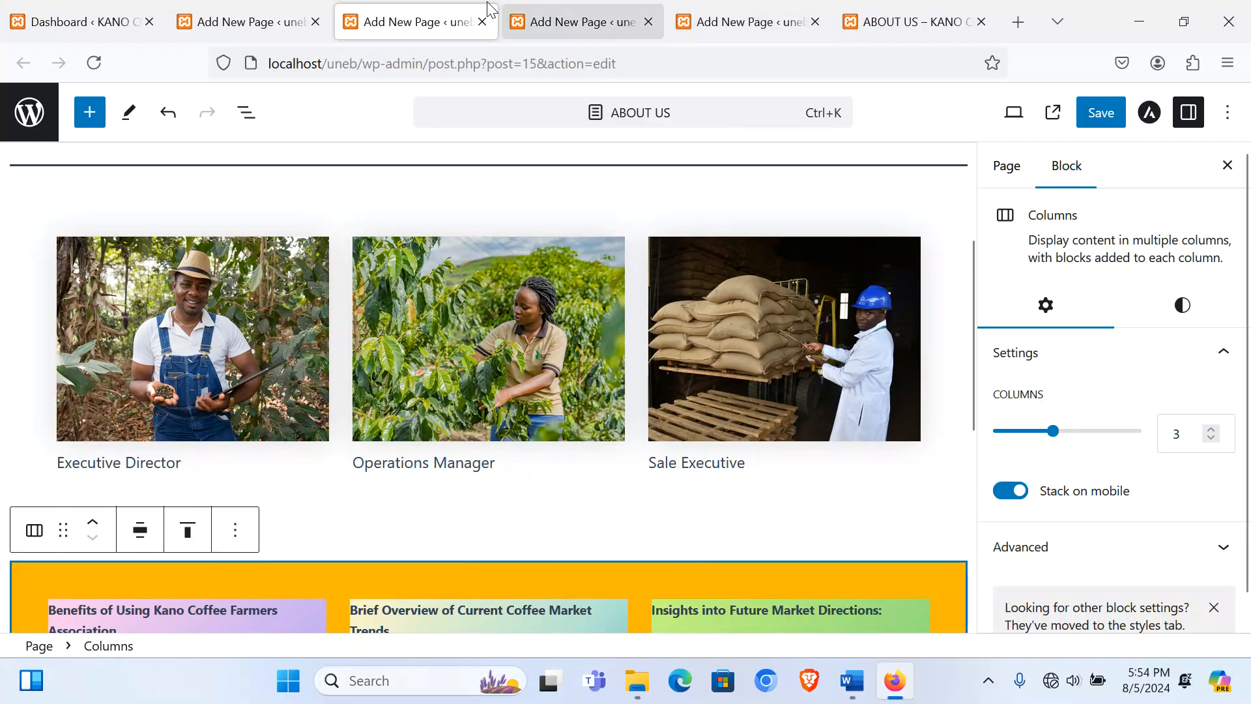
{"action": "left_click", "coordinate": [257, 27]}
Step: Copy the 'Welcome to Kano Coffee Farmers Website' marquee line from the Home Page code editor
{"action": "scroll", "coordinate": [557, 518], "scroll_direction": "down", "scroll_amount": 10}
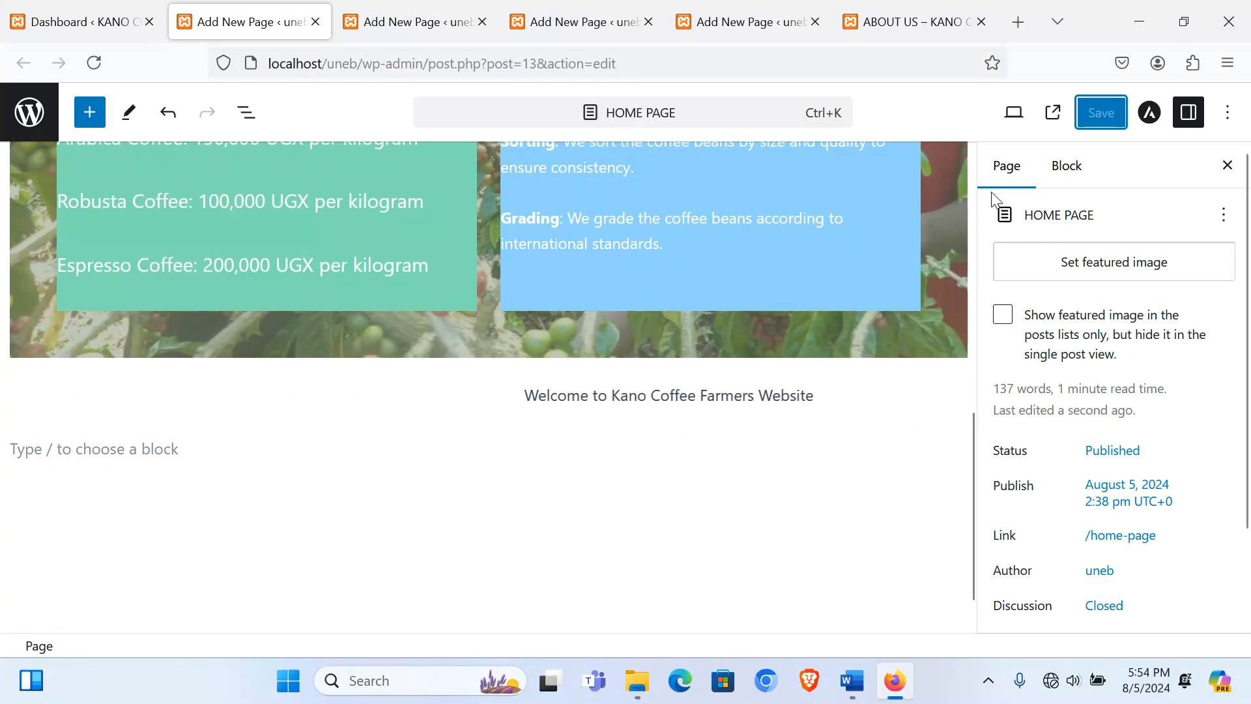
{"action": "left_click", "coordinate": [1227, 112]}
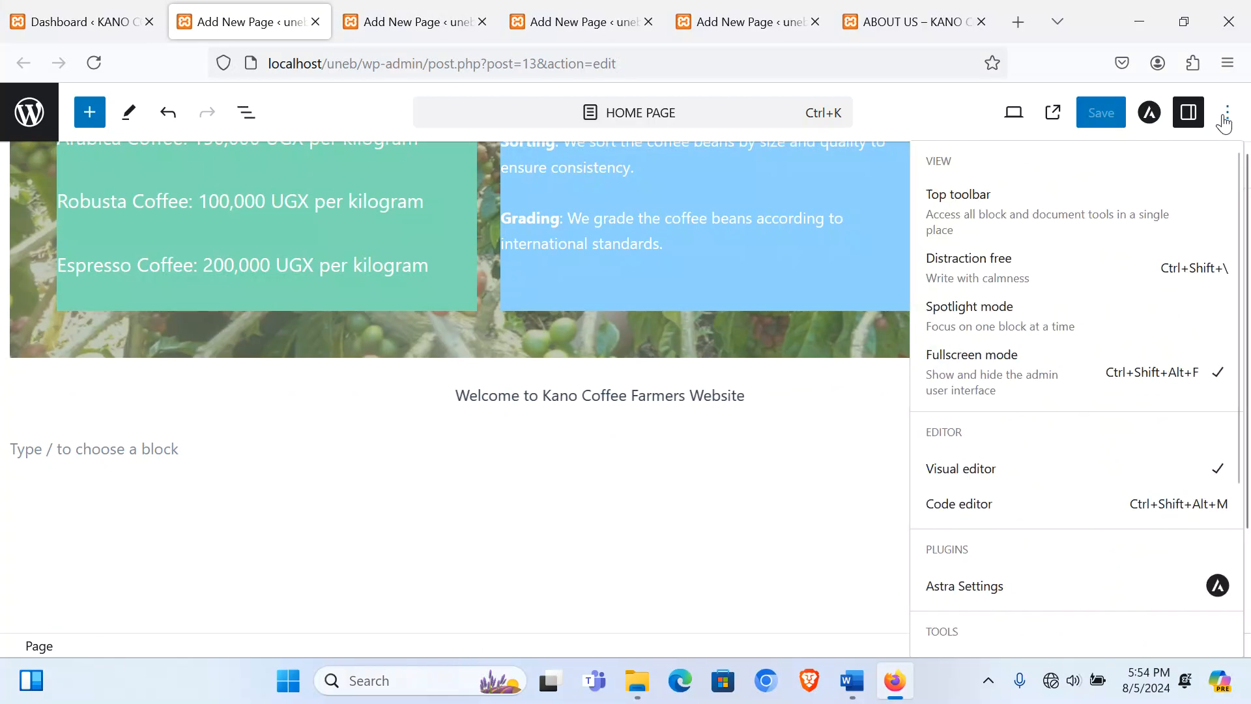
{"action": "left_click", "coordinate": [963, 507]}
{"action": "scroll", "coordinate": [299, 521], "scroll_direction": "down", "scroll_amount": 15}
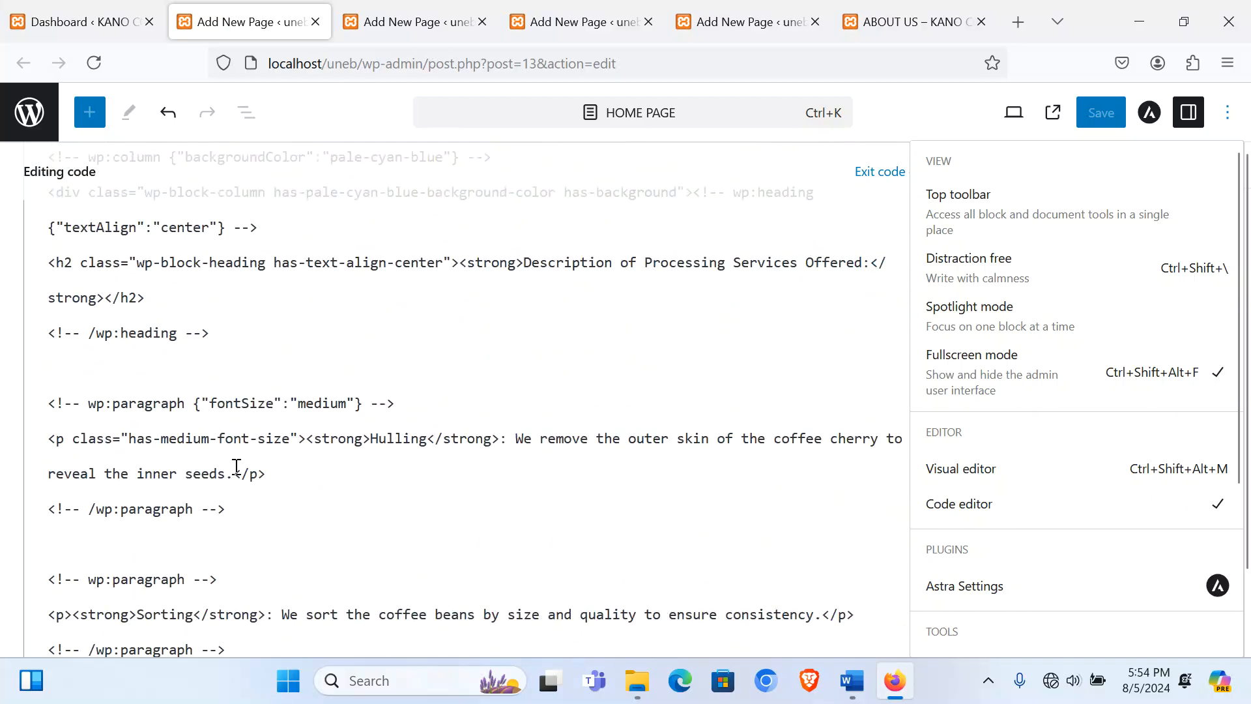
{"action": "double_click", "coordinate": [227, 481]}
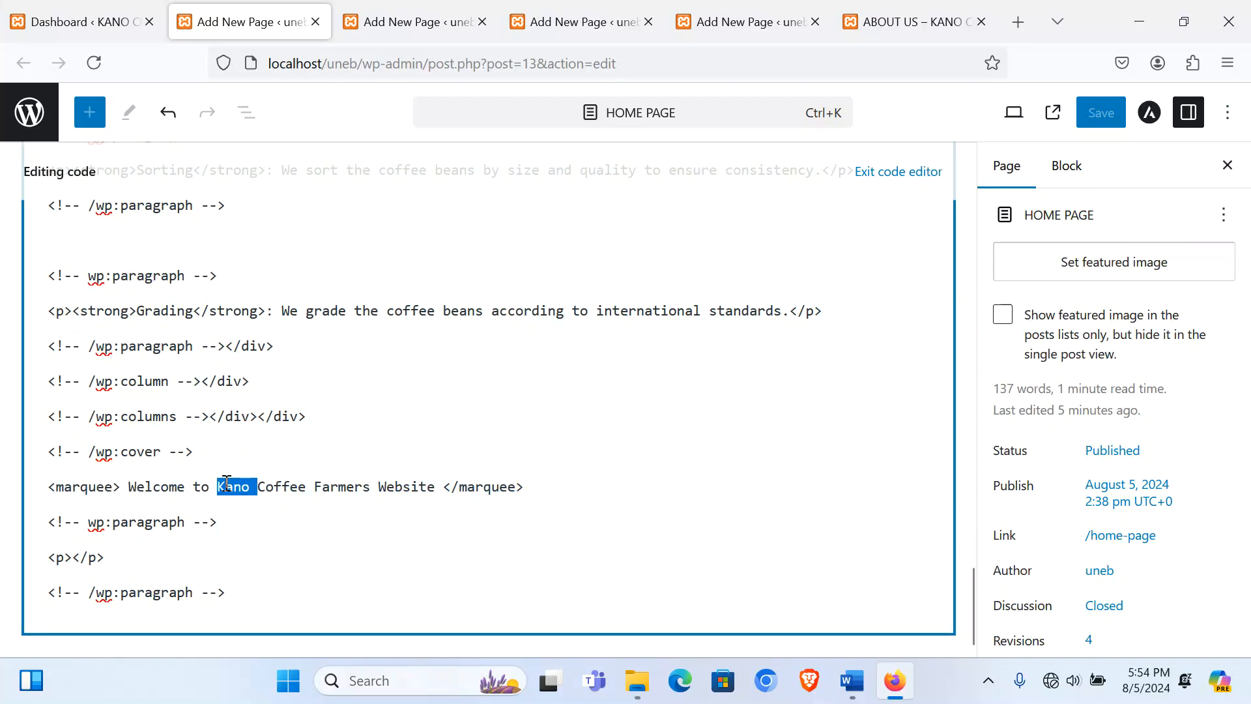
{"action": "triple_click", "coordinate": [226, 481]}
{"action": "key", "text": "ctrl+c"}
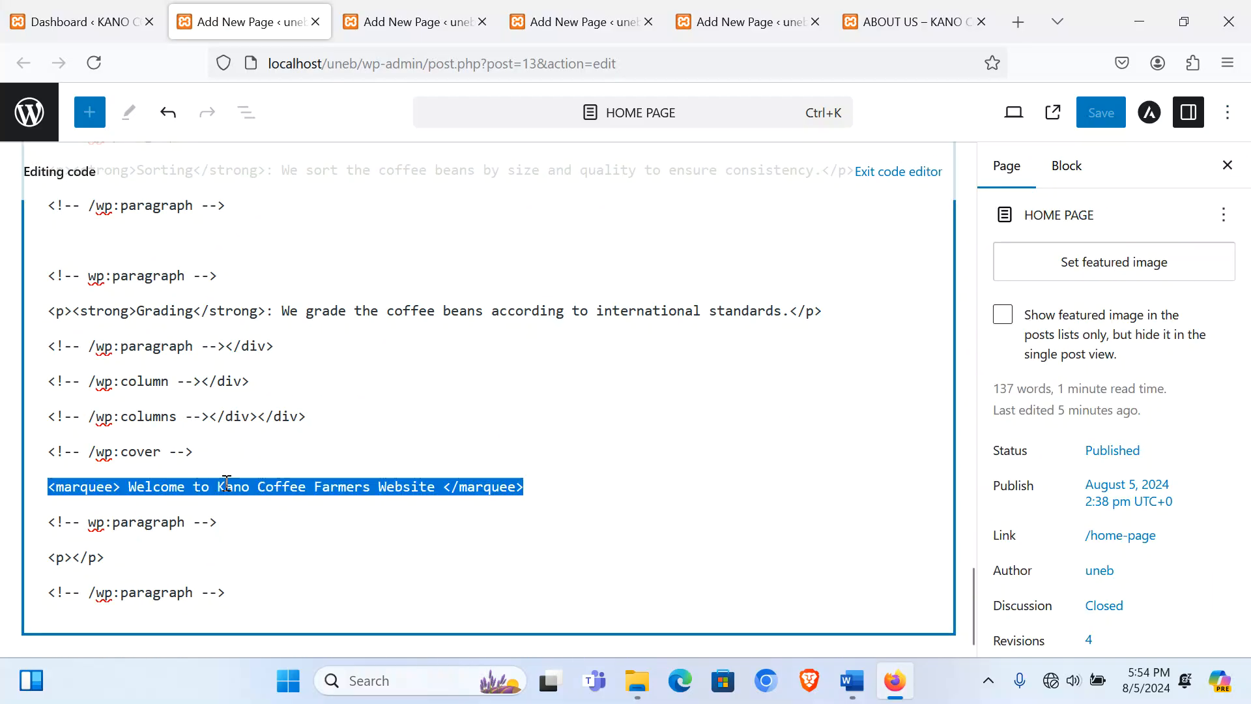
{"action": "left_click", "coordinate": [879, 182]}
Step: Paste the marquee below the About Us columns code, save, and reload the live page
{"action": "left_click", "coordinate": [399, 27]}
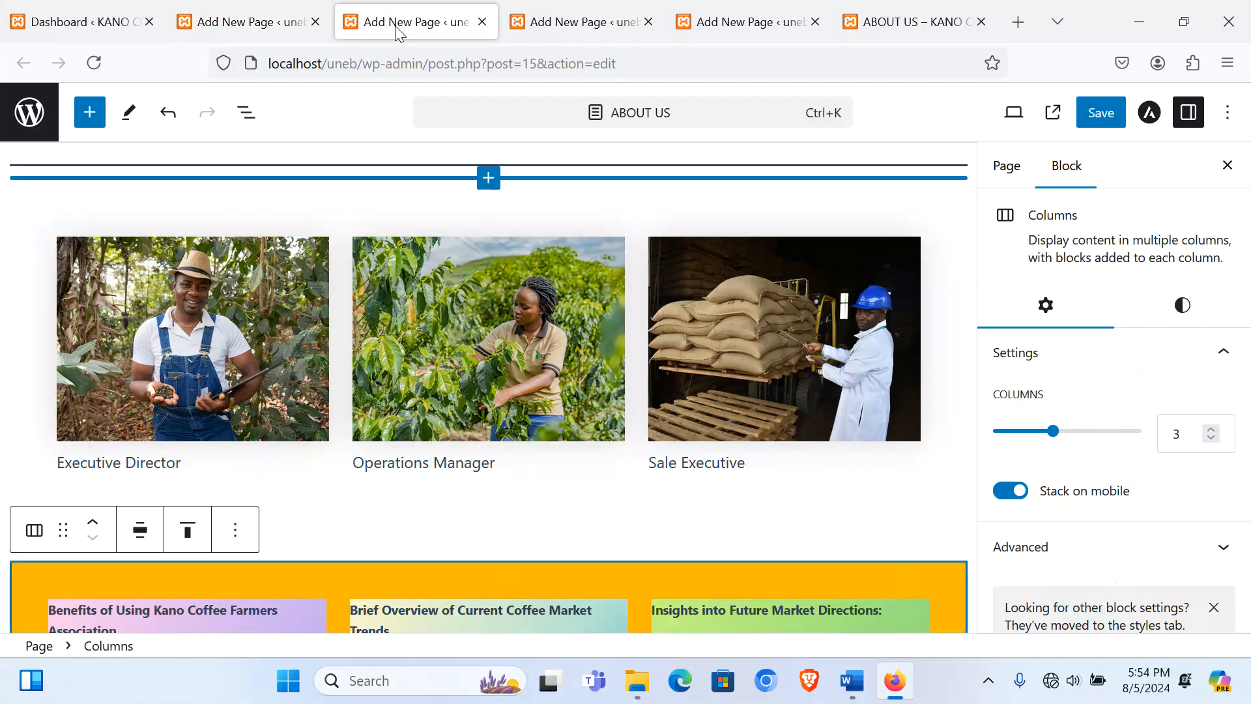
{"action": "left_click", "coordinate": [1233, 121]}
{"action": "left_click", "coordinate": [975, 506]}
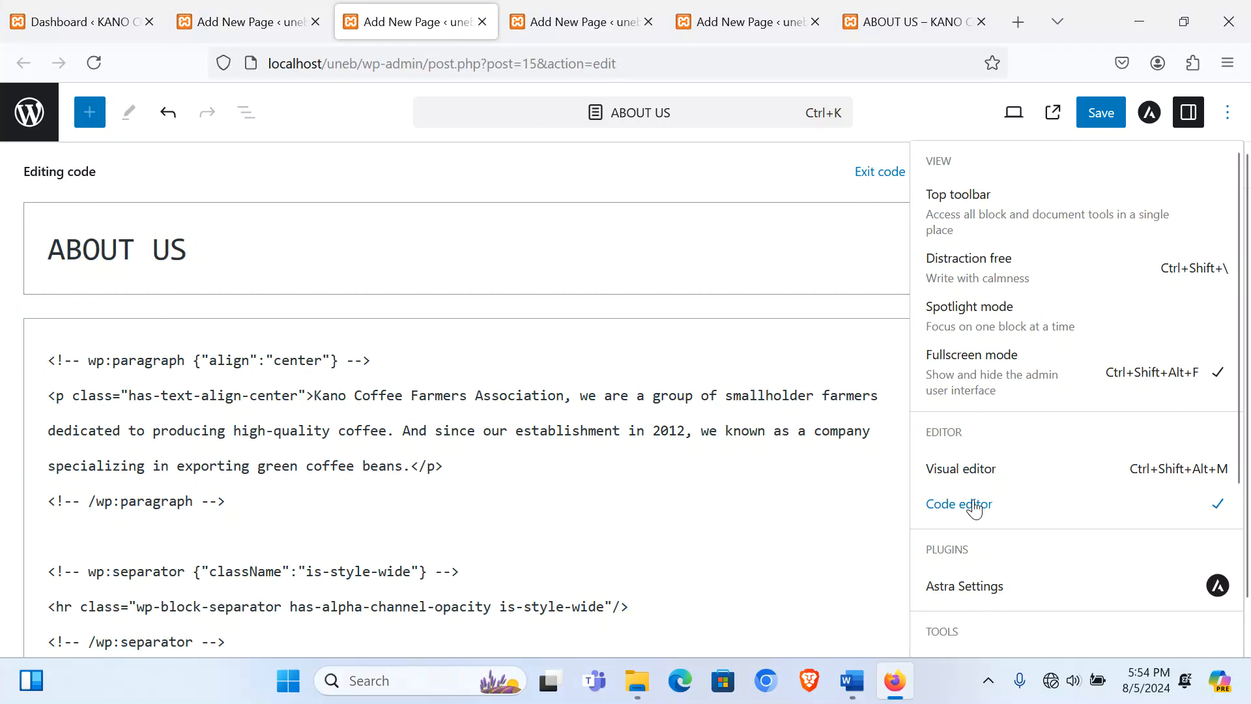
{"action": "scroll", "coordinate": [261, 513], "scroll_direction": "down", "scroll_amount": 15}
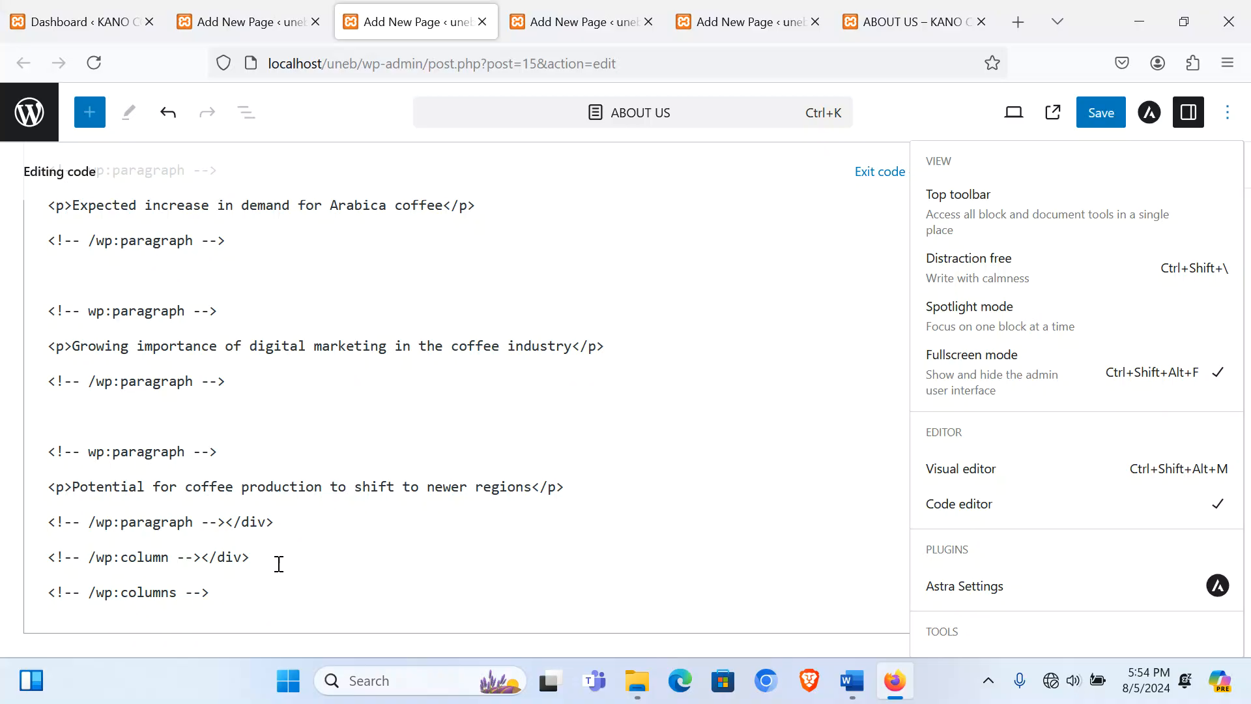
{"action": "left_click", "coordinate": [270, 591]}
{"action": "key", "text": "Return"}
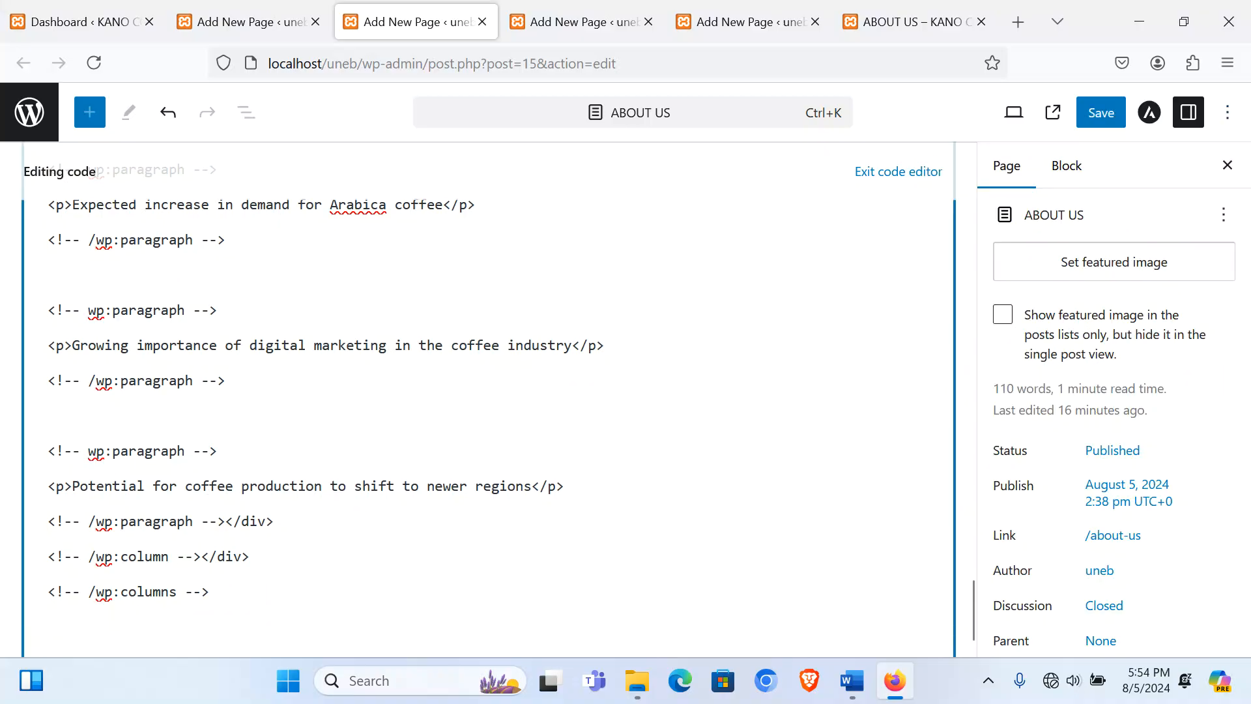
{"action": "key", "text": "ctrl+v"}
{"action": "left_click", "coordinate": [1103, 118]}
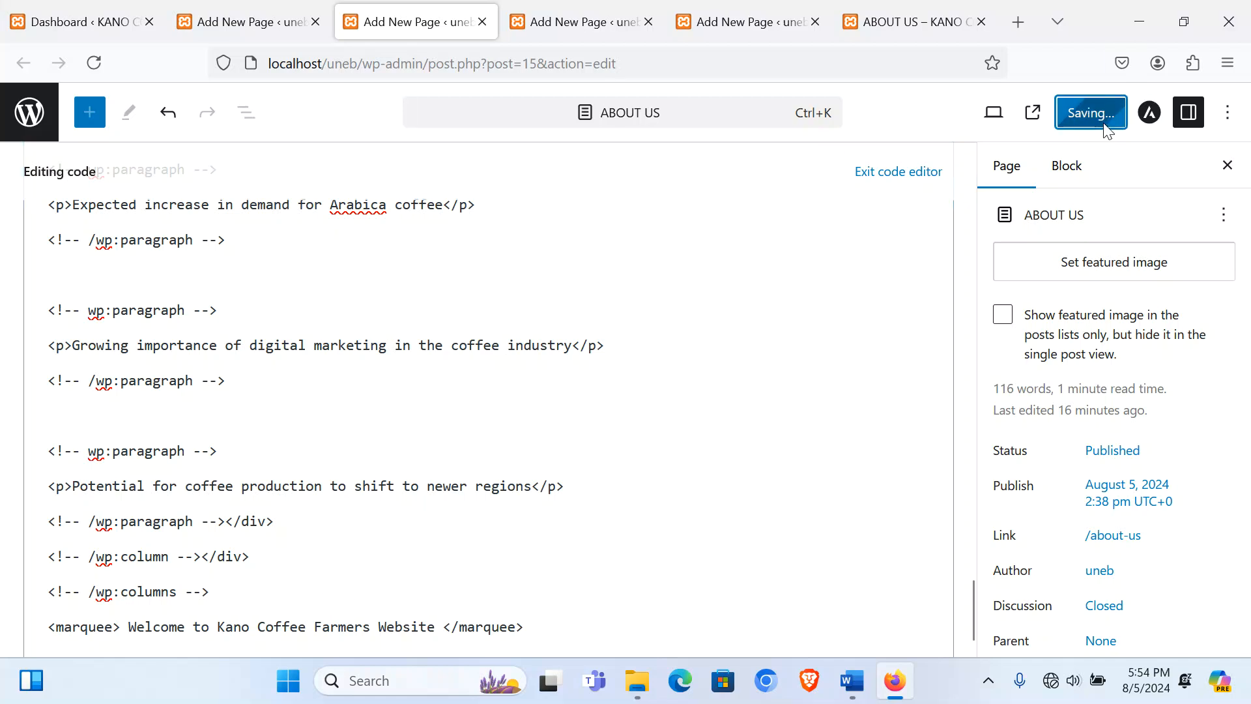
{"action": "left_click", "coordinate": [925, 172]}
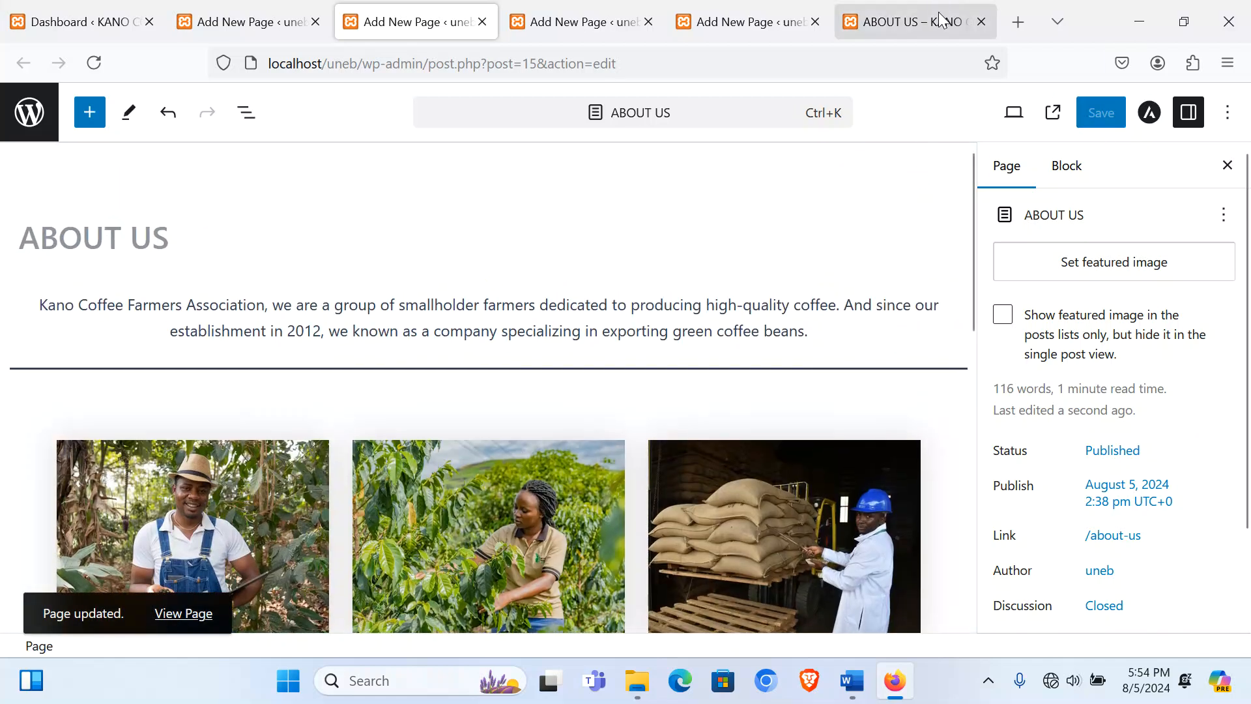
{"action": "left_click", "coordinate": [912, 22]}
{"action": "left_click", "coordinate": [960, 187]}
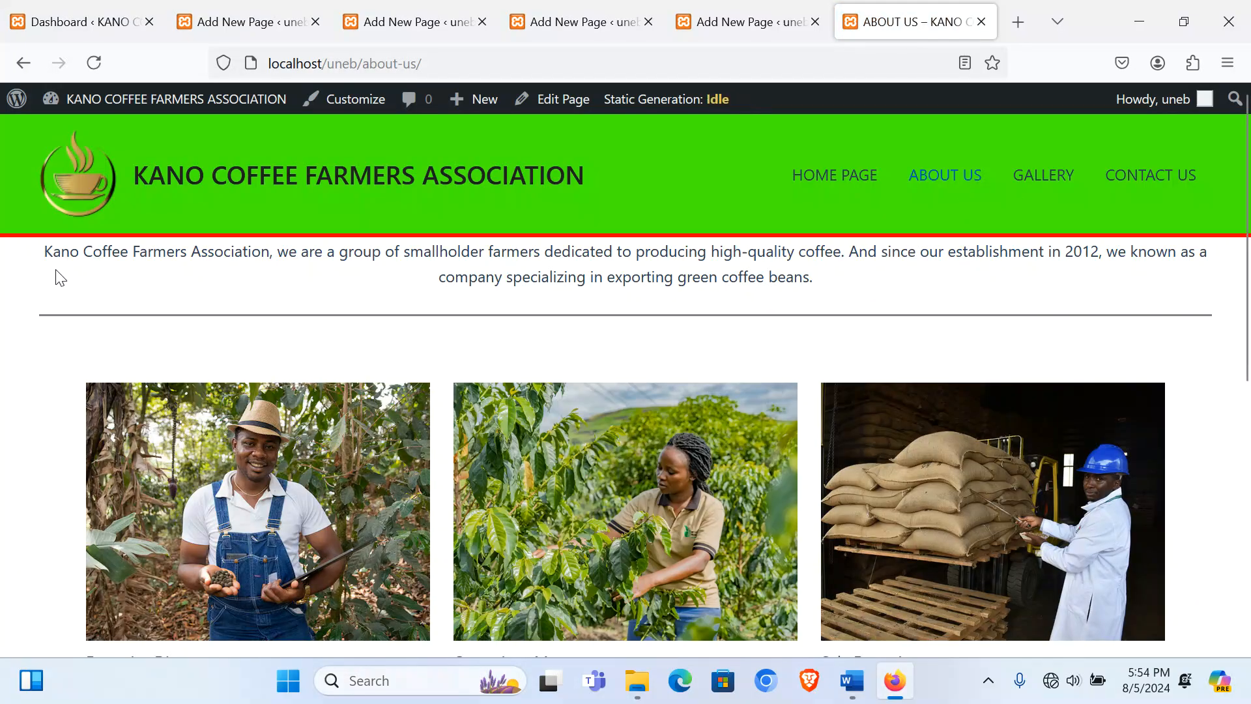
Step: Check the live About Us page down to the welcome marquee, then move to the Gallery editor
{"action": "scroll", "coordinate": [783, 297], "scroll_direction": "down", "scroll_amount": 5}
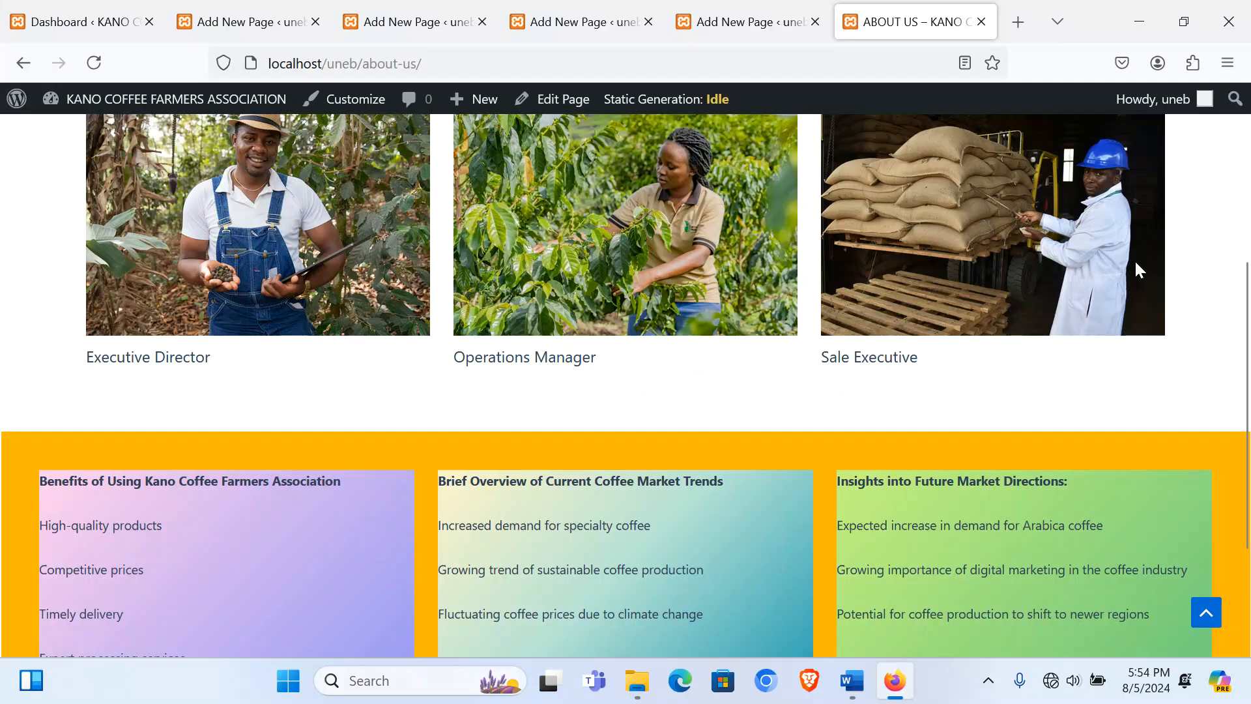
{"action": "scroll", "coordinate": [588, 397], "scroll_direction": "down", "scroll_amount": 3}
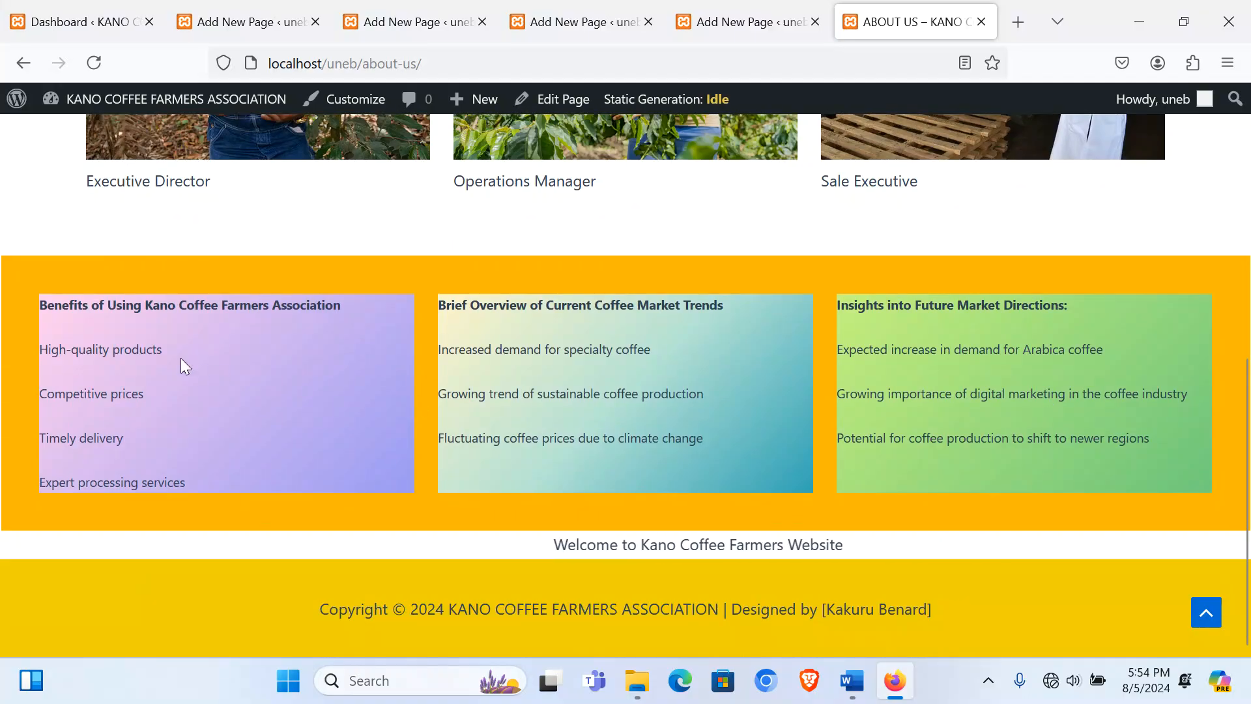
{"action": "scroll", "coordinate": [935, 365], "scroll_direction": "up", "scroll_amount": 5}
{"action": "scroll", "coordinate": [933, 359], "scroll_direction": "up", "scroll_amount": 3}
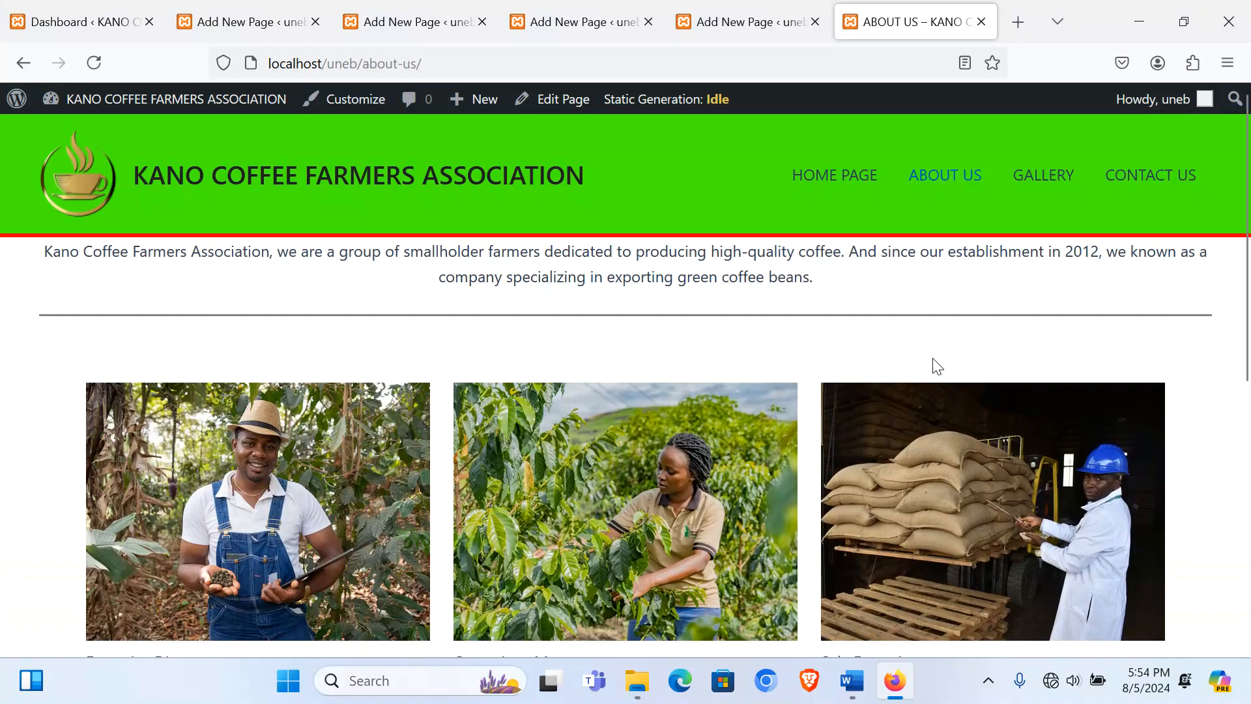
{"action": "scroll", "coordinate": [933, 358], "scroll_direction": "down", "scroll_amount": 8}
{"action": "scroll", "coordinate": [933, 359], "scroll_direction": "up", "scroll_amount": 8}
{"action": "left_click", "coordinate": [531, 20]}
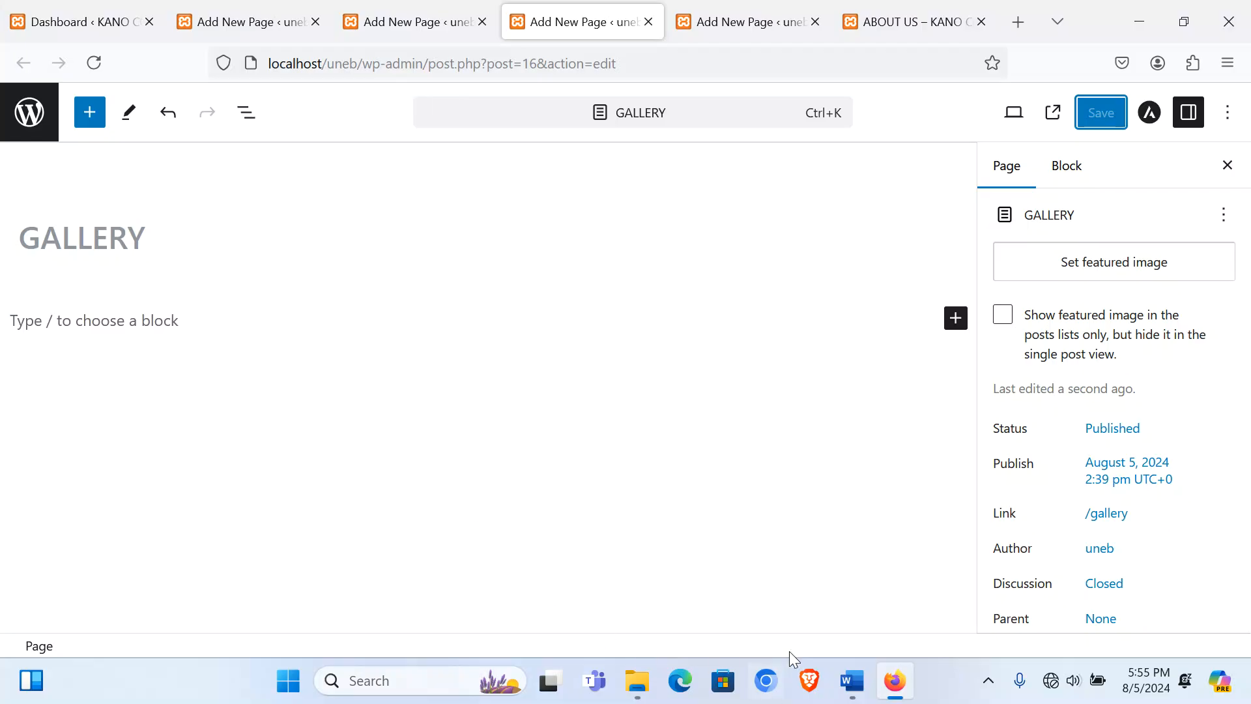
Step: Copy the Gallery introduction paragraph from Word and paste it into the empty Gallery page body
{"action": "left_click", "coordinate": [852, 682]}
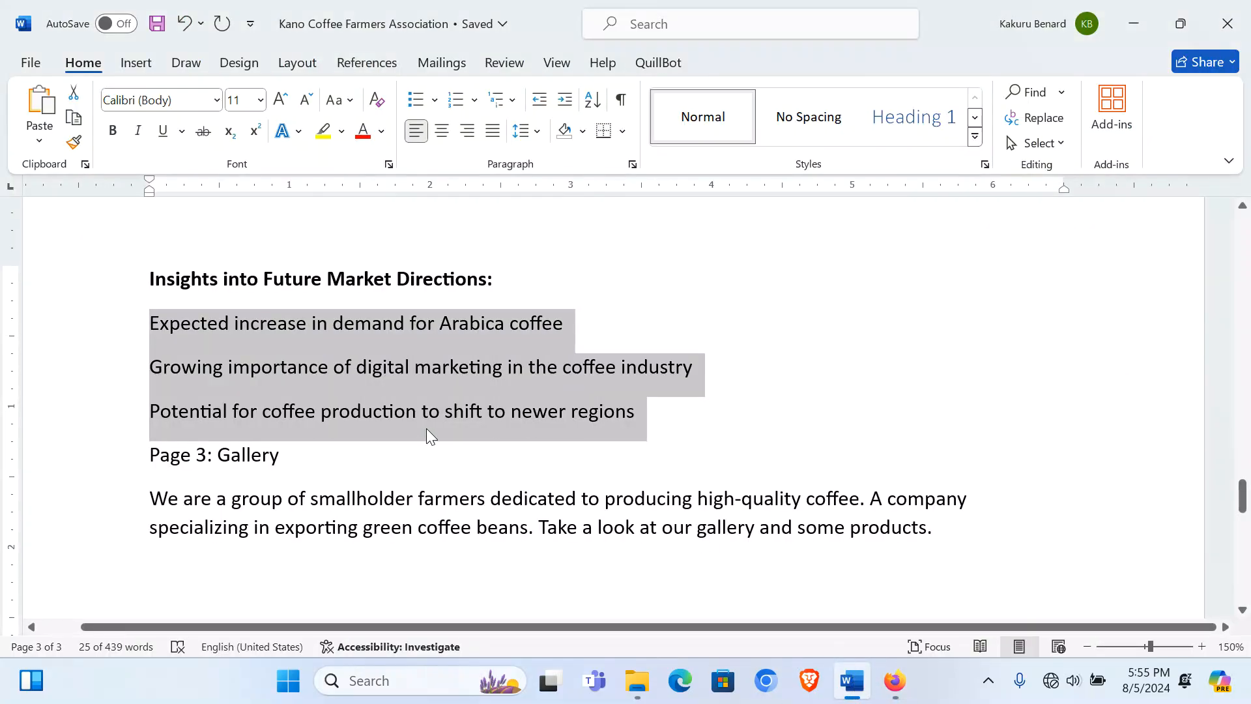
{"action": "left_click_drag", "start_coordinate": [157, 503], "coordinate": [909, 523]}
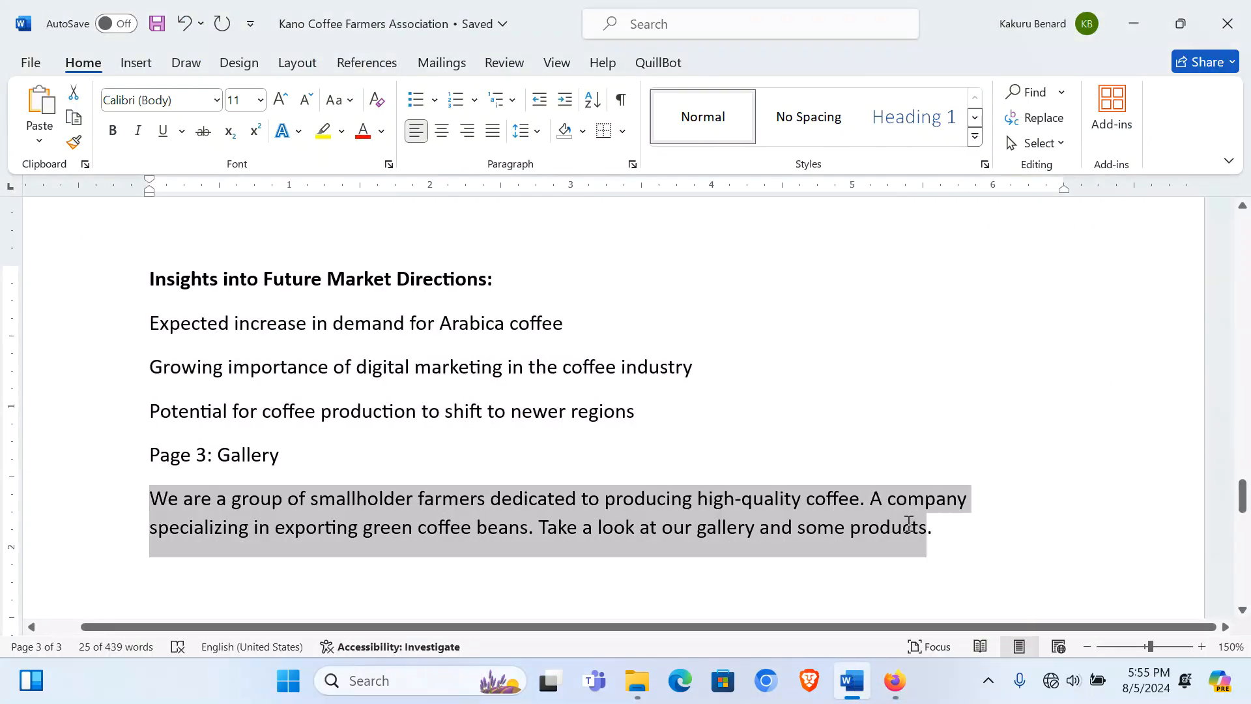
{"action": "key", "text": "ctrl+c"}
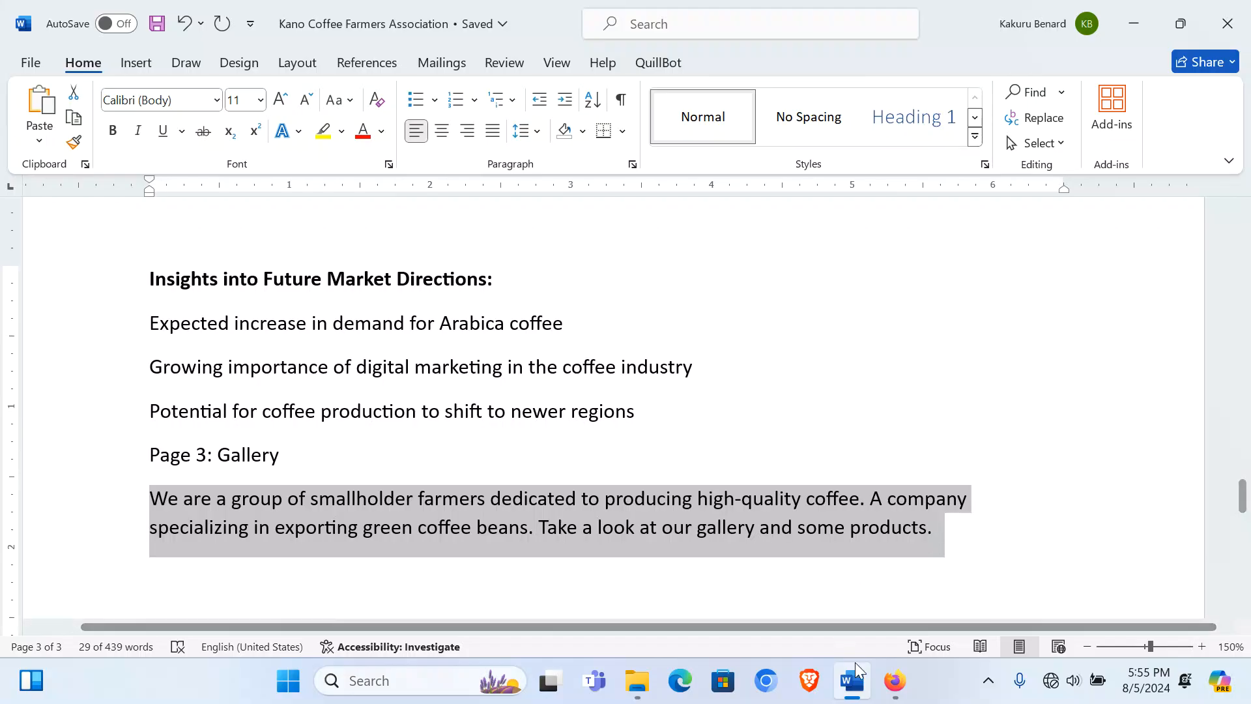
{"action": "left_click", "coordinate": [896, 681]}
{"action": "left_click", "coordinate": [137, 319]}
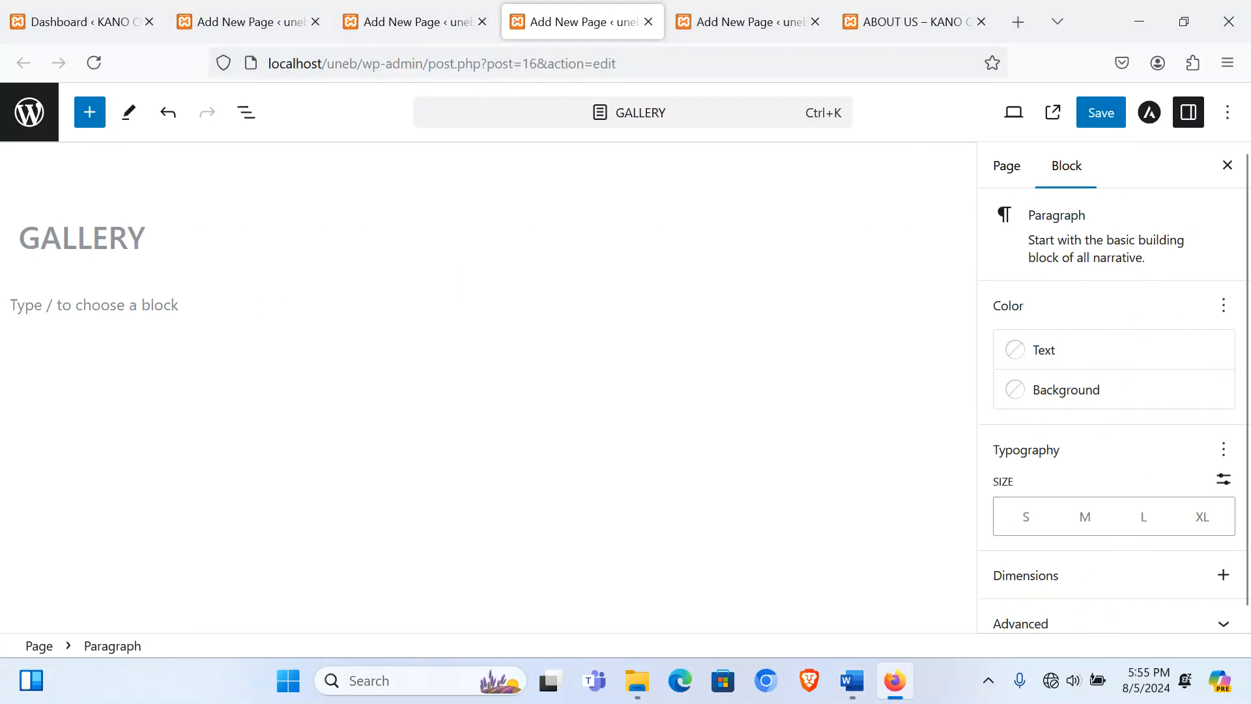
{"action": "key", "text": "ctrl+v"}
Step: Center-align the Gallery introduction paragraph and make all of it bold
{"action": "left_click", "coordinate": [89, 262]}
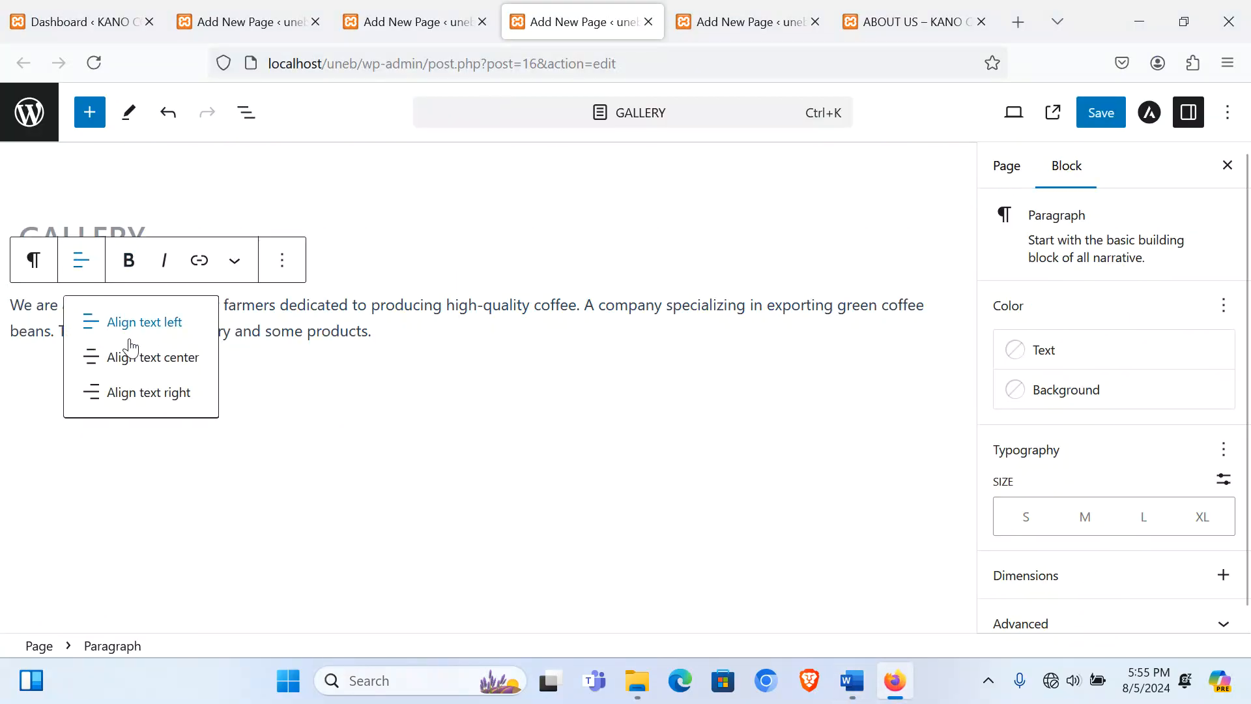
{"action": "left_click", "coordinate": [145, 365]}
{"action": "left_click", "coordinate": [135, 267]}
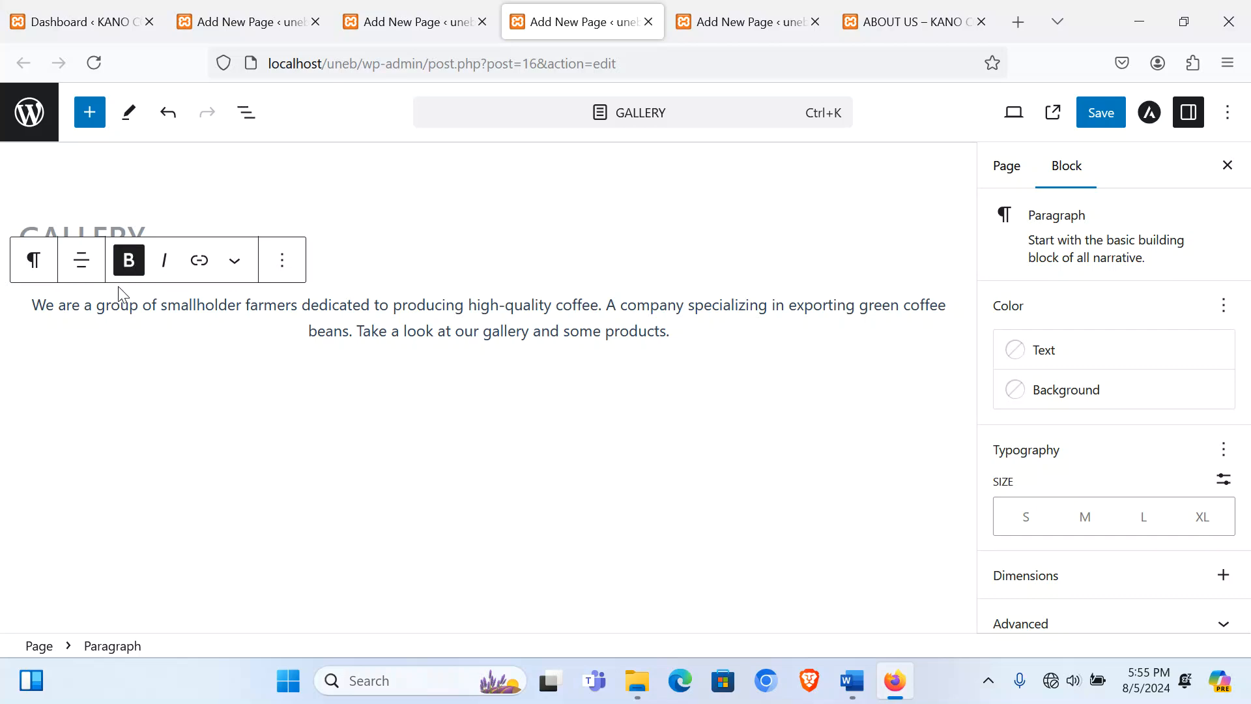
{"action": "triple_click", "coordinate": [92, 304]}
{"action": "left_click", "coordinate": [133, 272]}
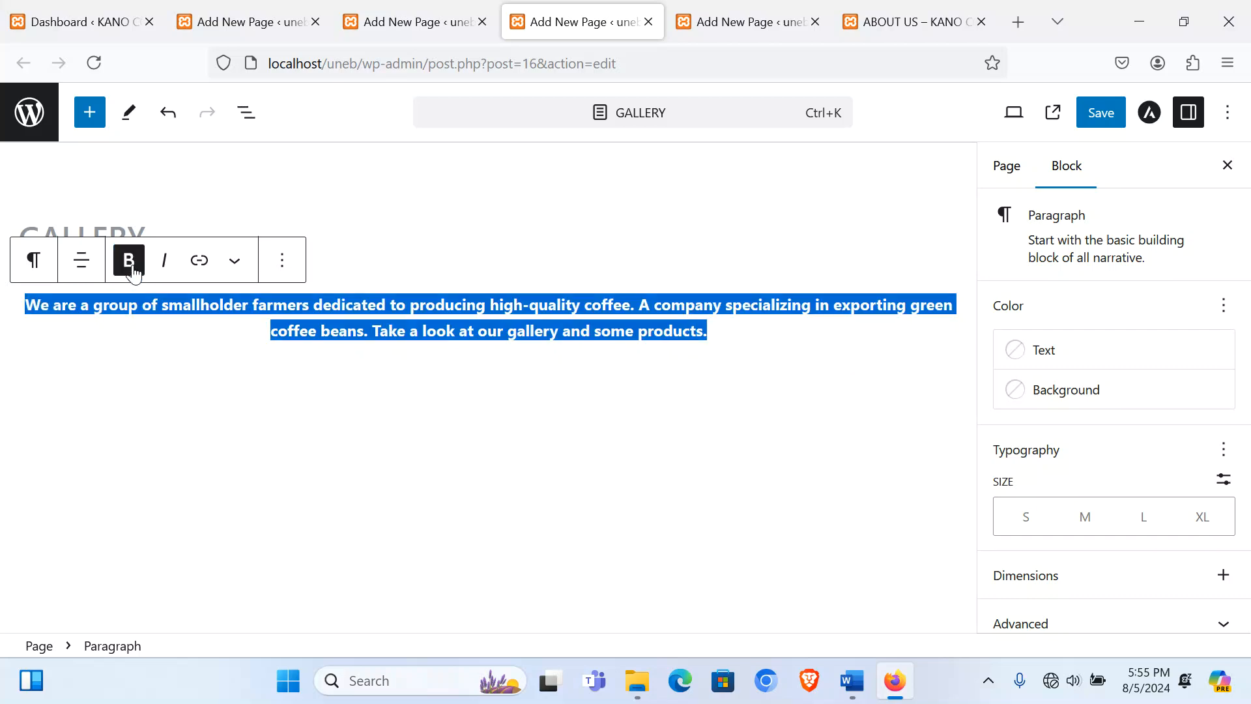
Step: Insert a separator below the paragraph and set its style to Wide Line
{"action": "left_click", "coordinate": [730, 331]}
{"action": "key", "text": "Return"}
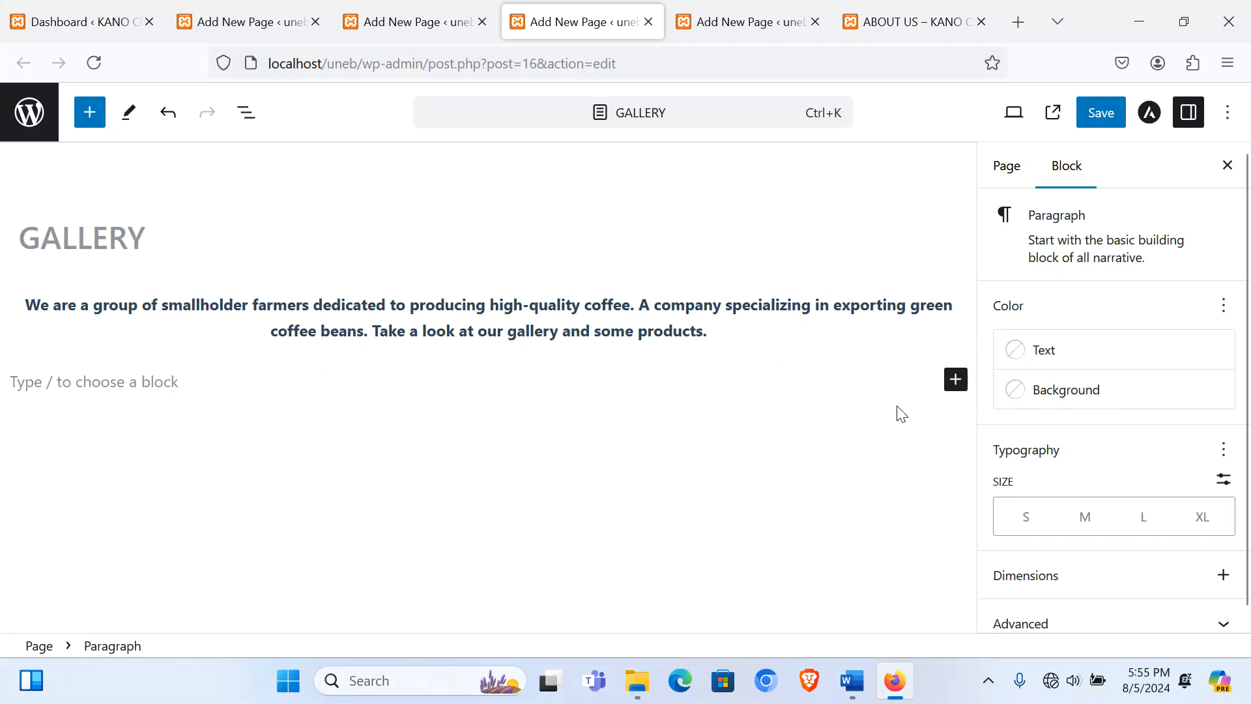
{"action": "left_click", "coordinate": [955, 380]}
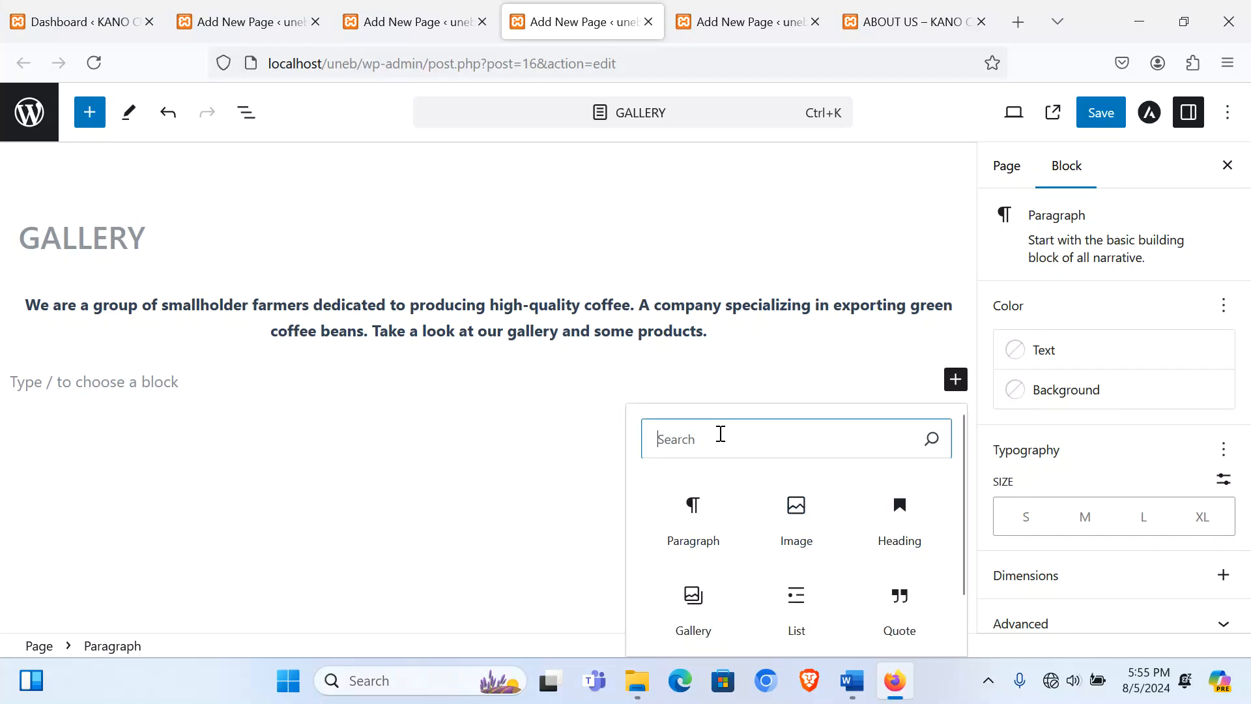
{"action": "type", "text": "se"}
{"action": "key", "text": "Return"}
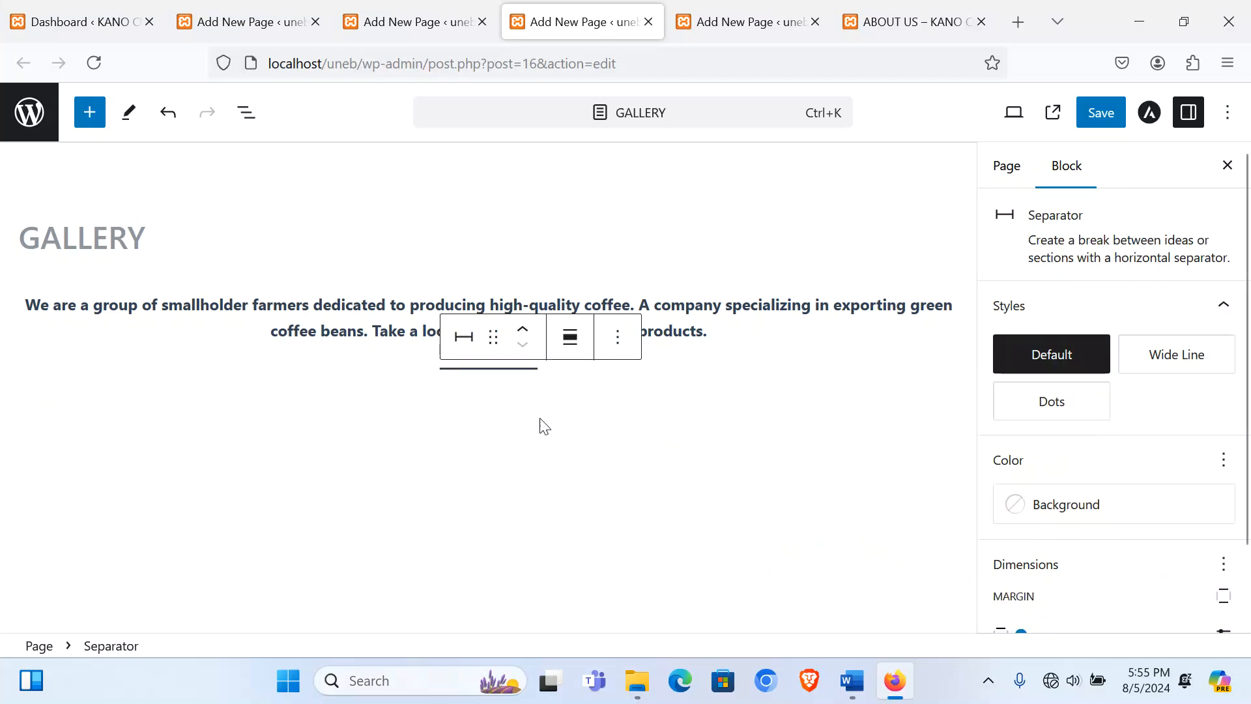
{"action": "left_click", "coordinate": [462, 340]}
{"action": "left_click", "coordinate": [516, 580]}
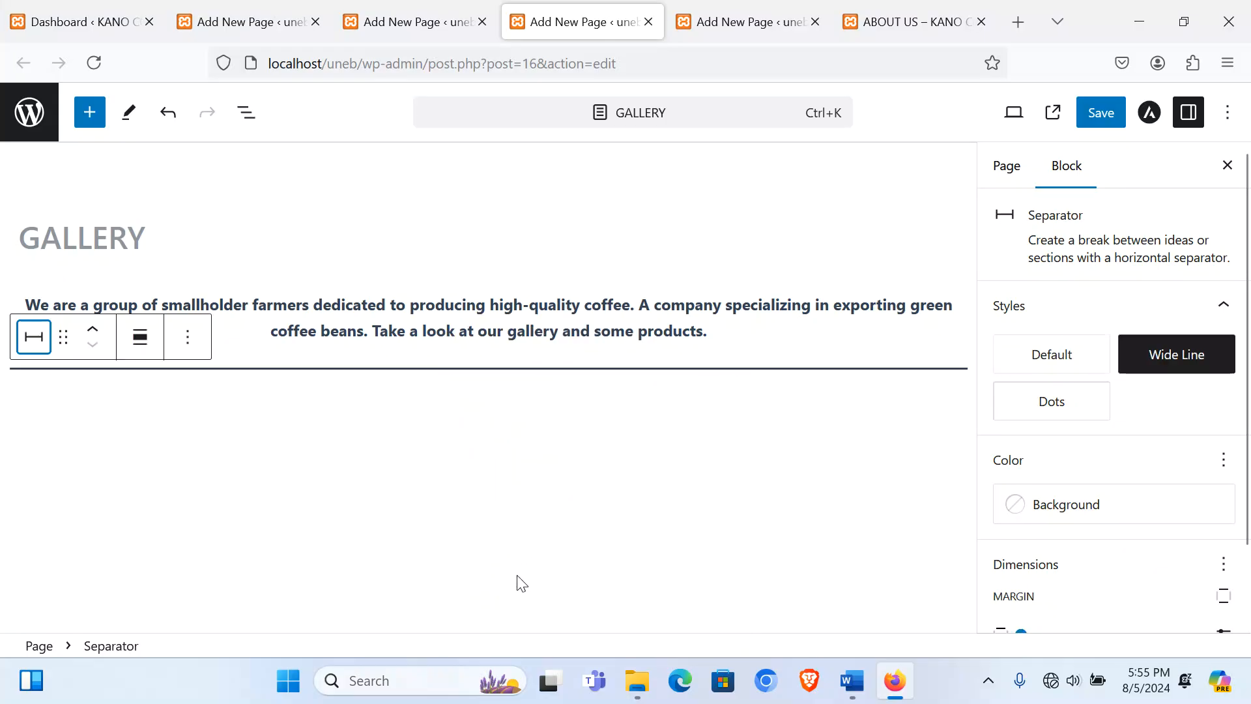
Step: Add a new empty block below the separator and browse the block inserter
{"action": "left_click", "coordinate": [287, 408]}
{"action": "left_click", "coordinate": [955, 405]}
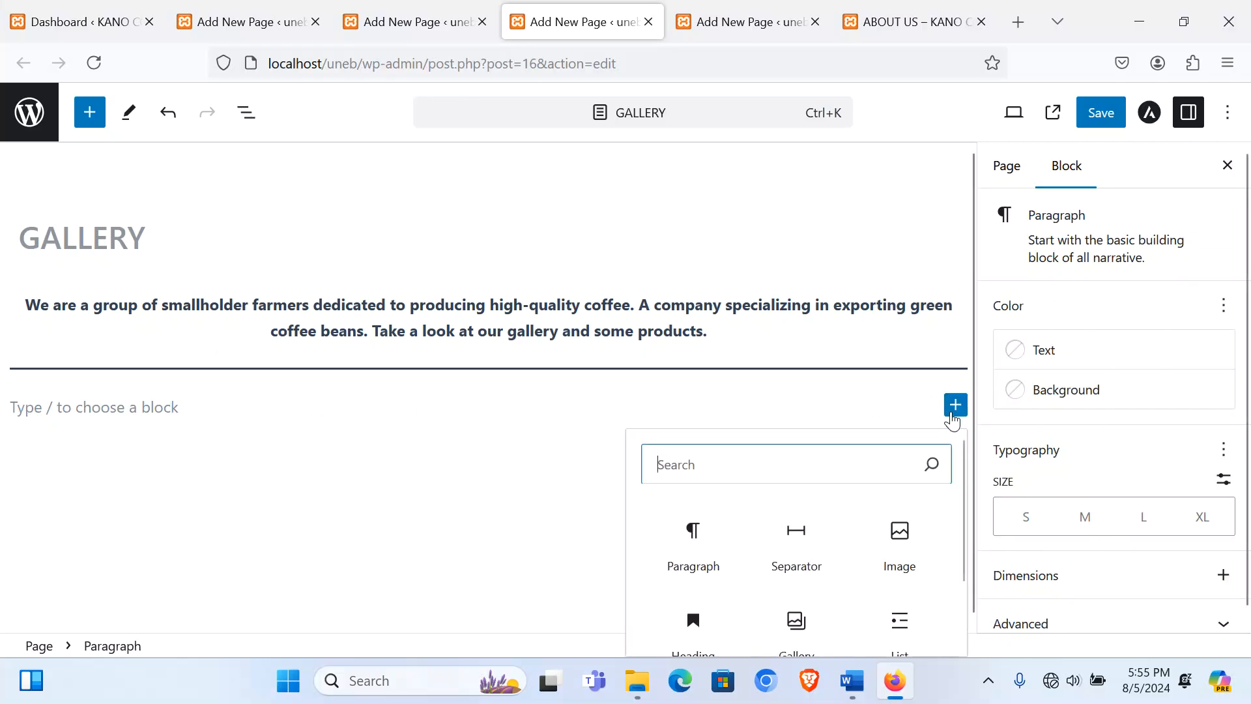
{"action": "scroll", "coordinate": [844, 568], "scroll_direction": "down", "scroll_amount": 2}
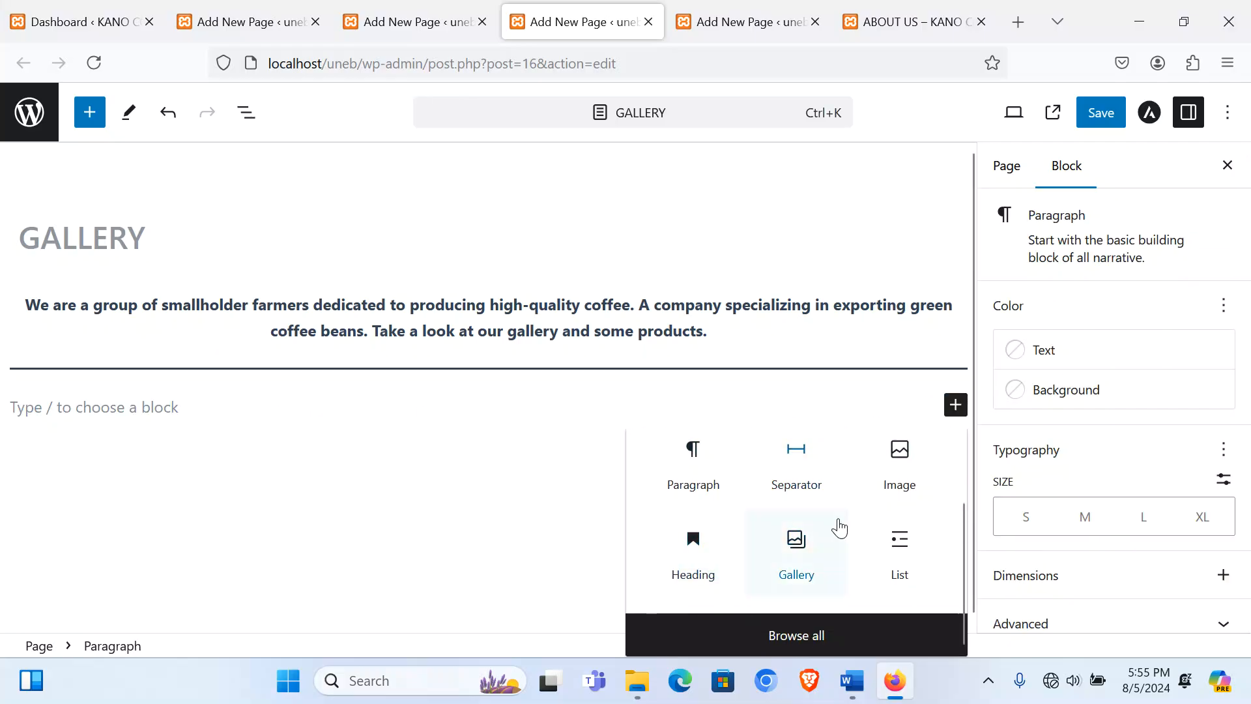
{"action": "scroll", "coordinate": [734, 437], "scroll_direction": "up", "scroll_amount": 2}
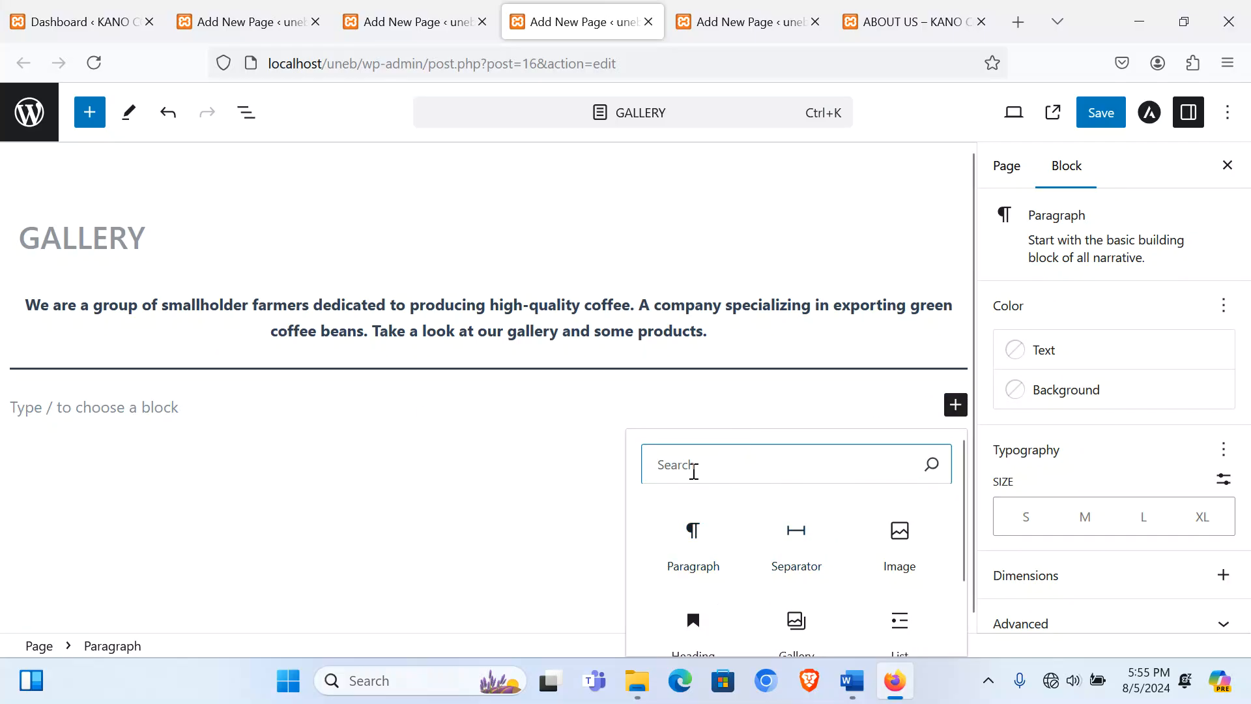
Step: Insert a three-equal-column block with the harvesting photo, cropped to Standard 4:3, in column one
{"action": "type", "text": "co"}
{"action": "left_click", "coordinate": [795, 540]}
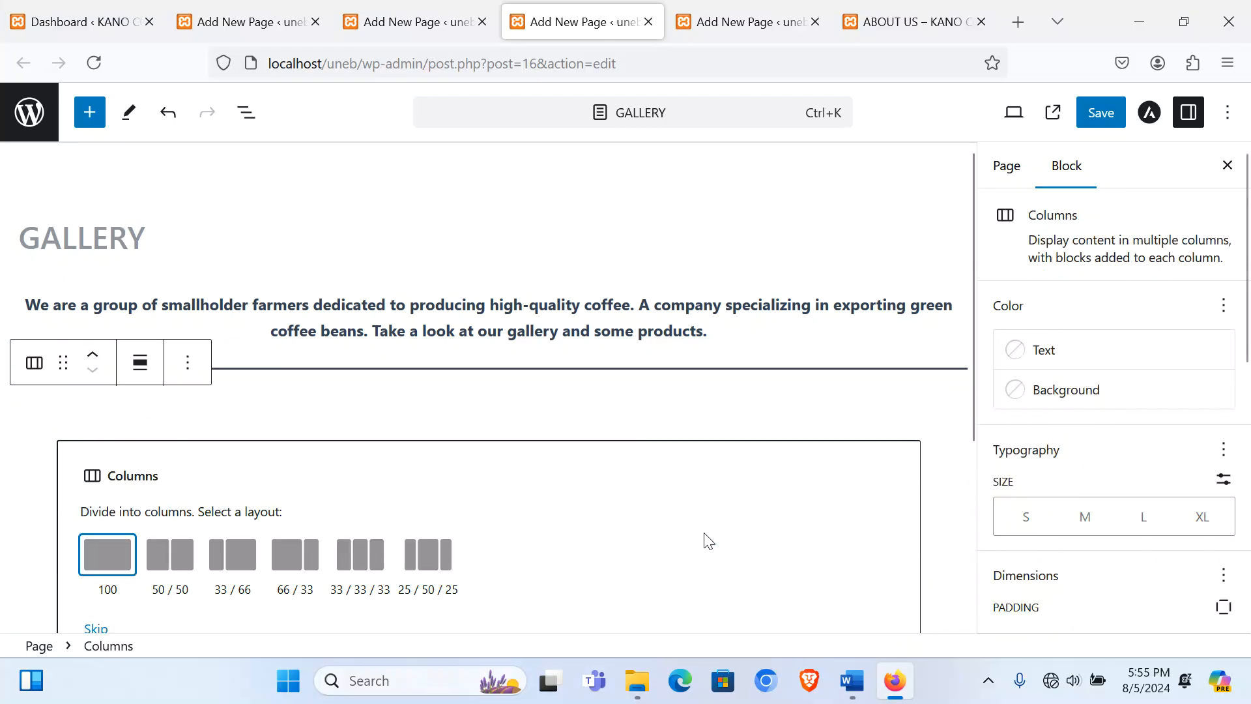
{"action": "left_click", "coordinate": [362, 568]}
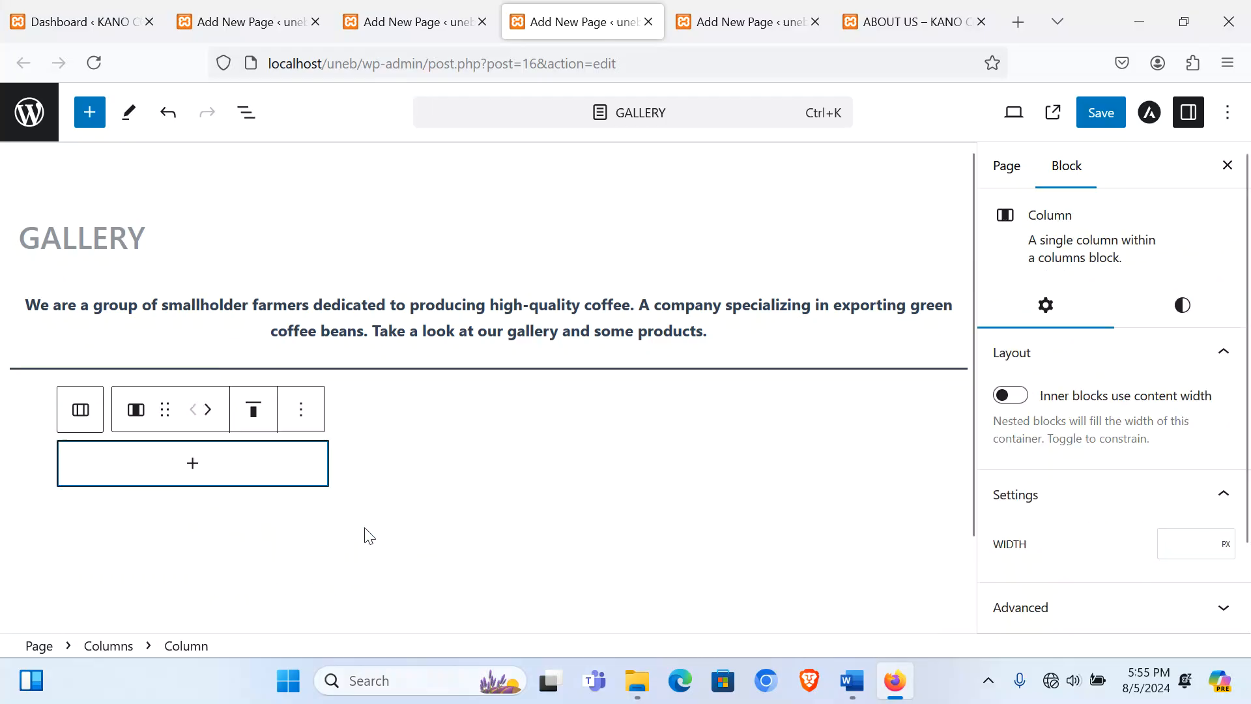
{"action": "left_click", "coordinate": [213, 467]}
{"action": "scroll", "coordinate": [225, 533], "scroll_direction": "down", "scroll_amount": 2}
{"action": "scroll", "coordinate": [206, 551], "scroll_direction": "up", "scroll_amount": 2}
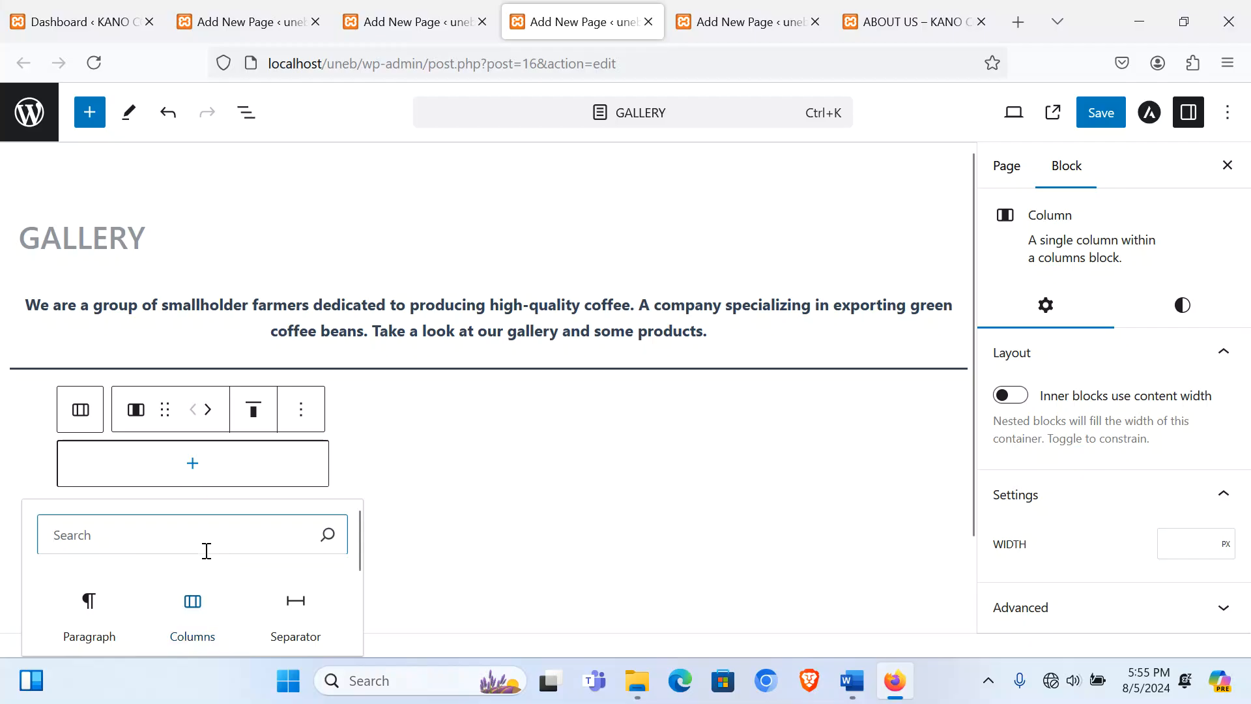
{"action": "scroll", "coordinate": [206, 551], "scroll_direction": "down", "scroll_amount": 2}
{"action": "left_click", "coordinate": [86, 602]}
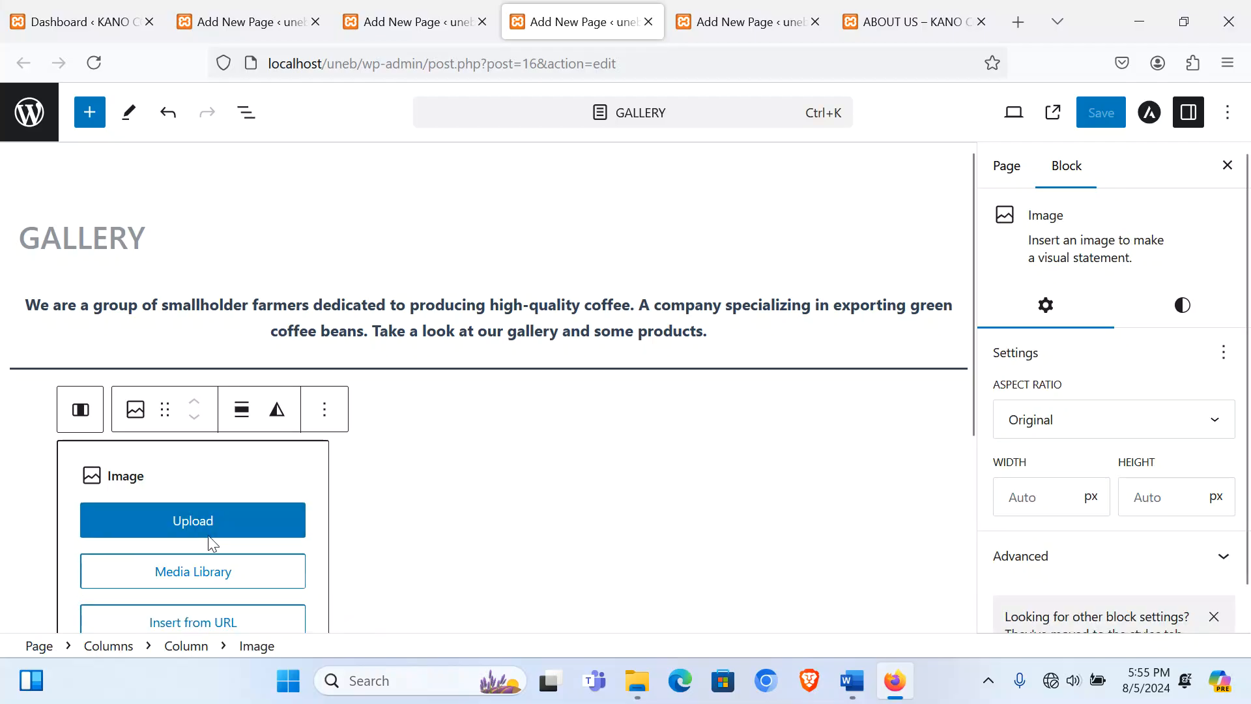
{"action": "left_click", "coordinate": [208, 540]}
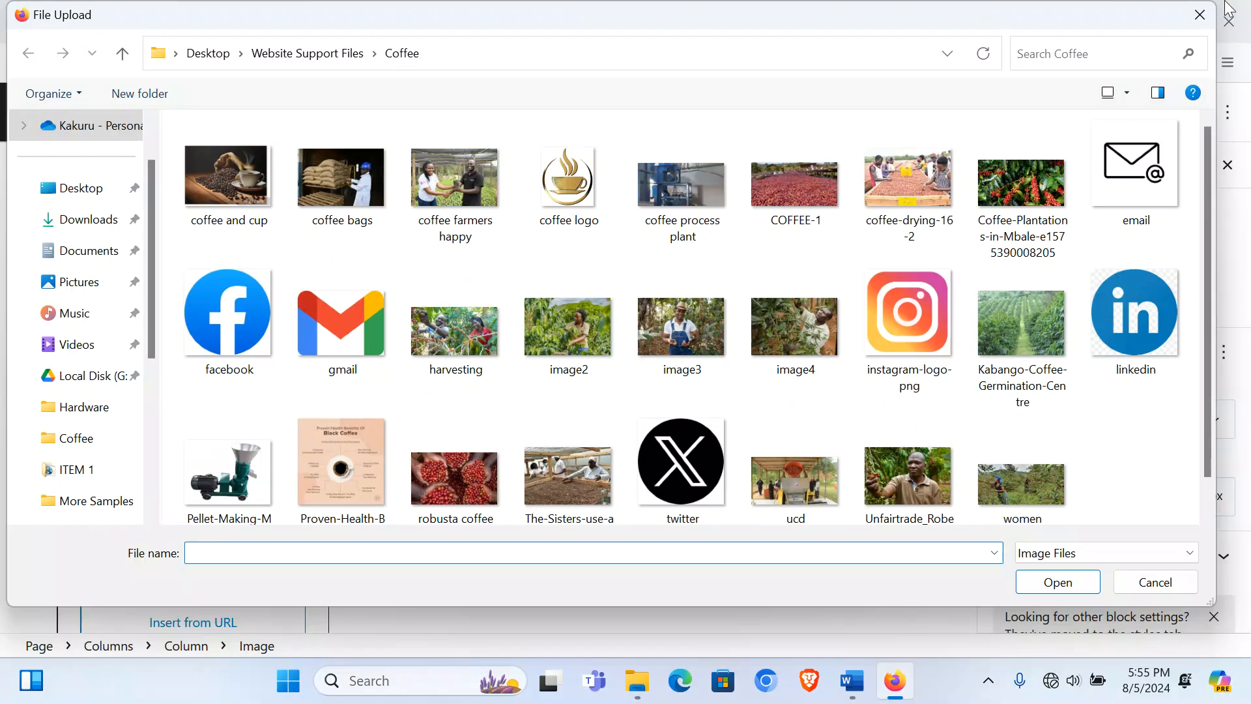
{"action": "double_click", "coordinate": [448, 338]}
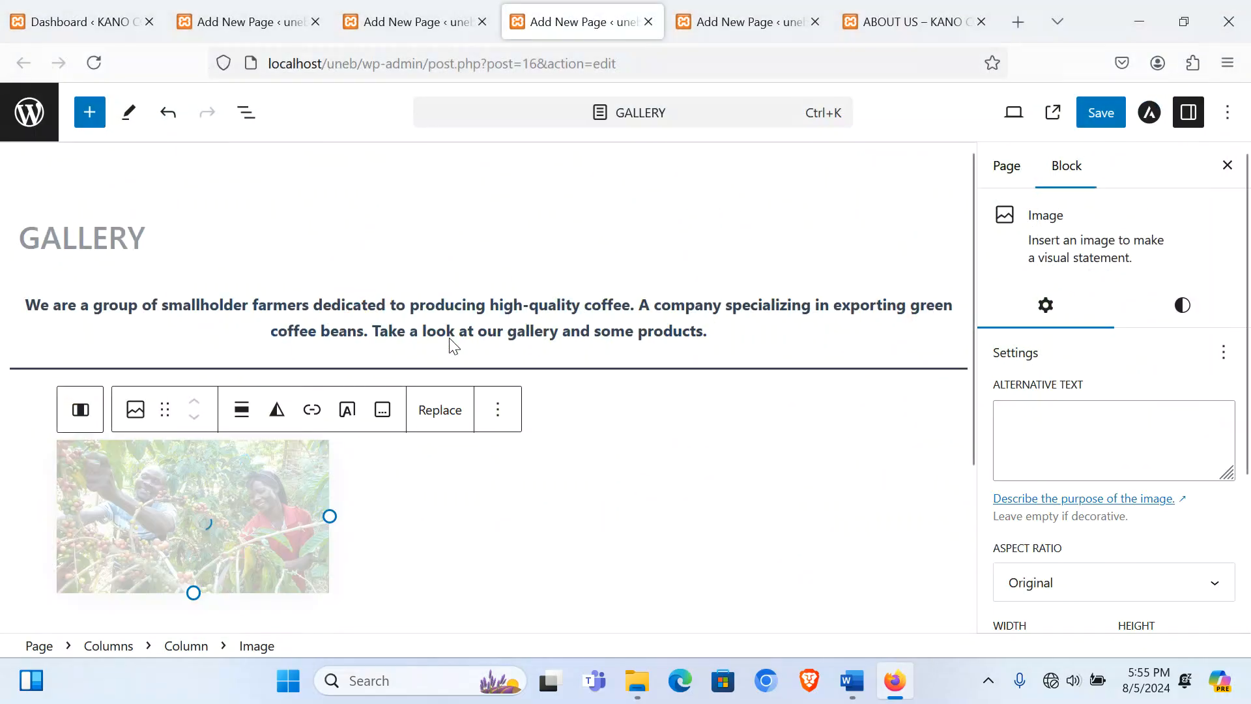
{"action": "left_click", "coordinate": [1105, 586]}
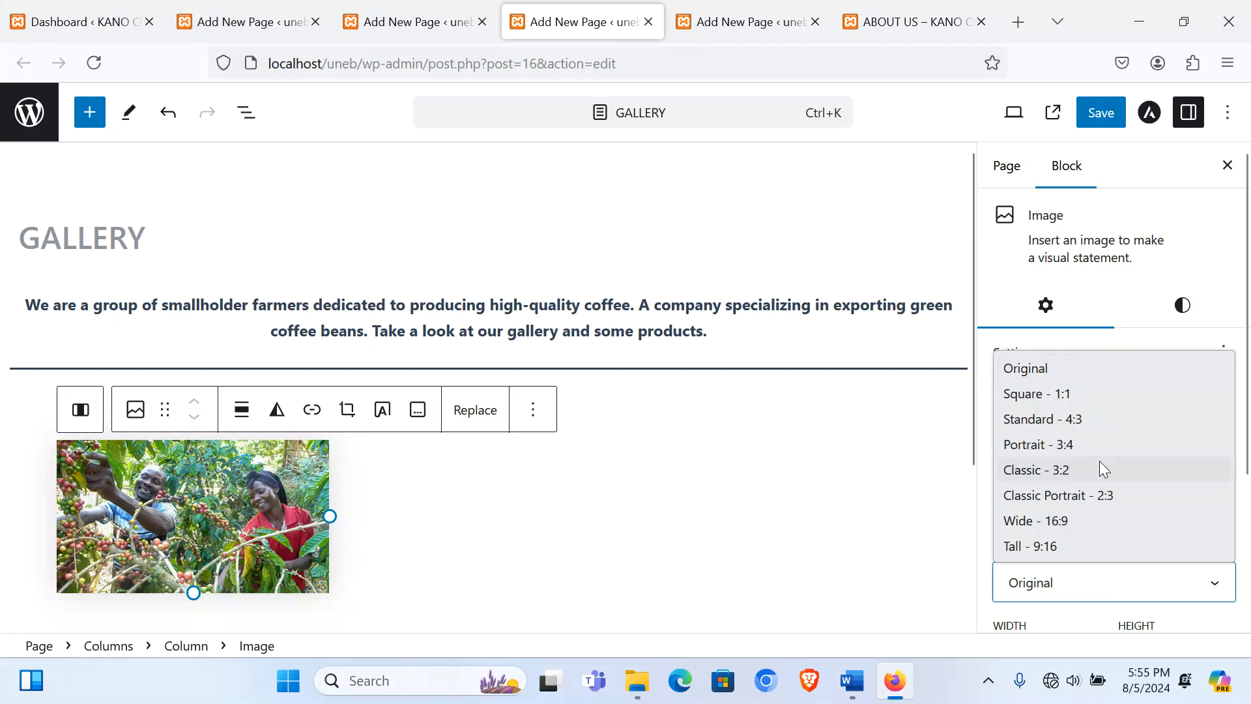
{"action": "left_click", "coordinate": [1050, 419]}
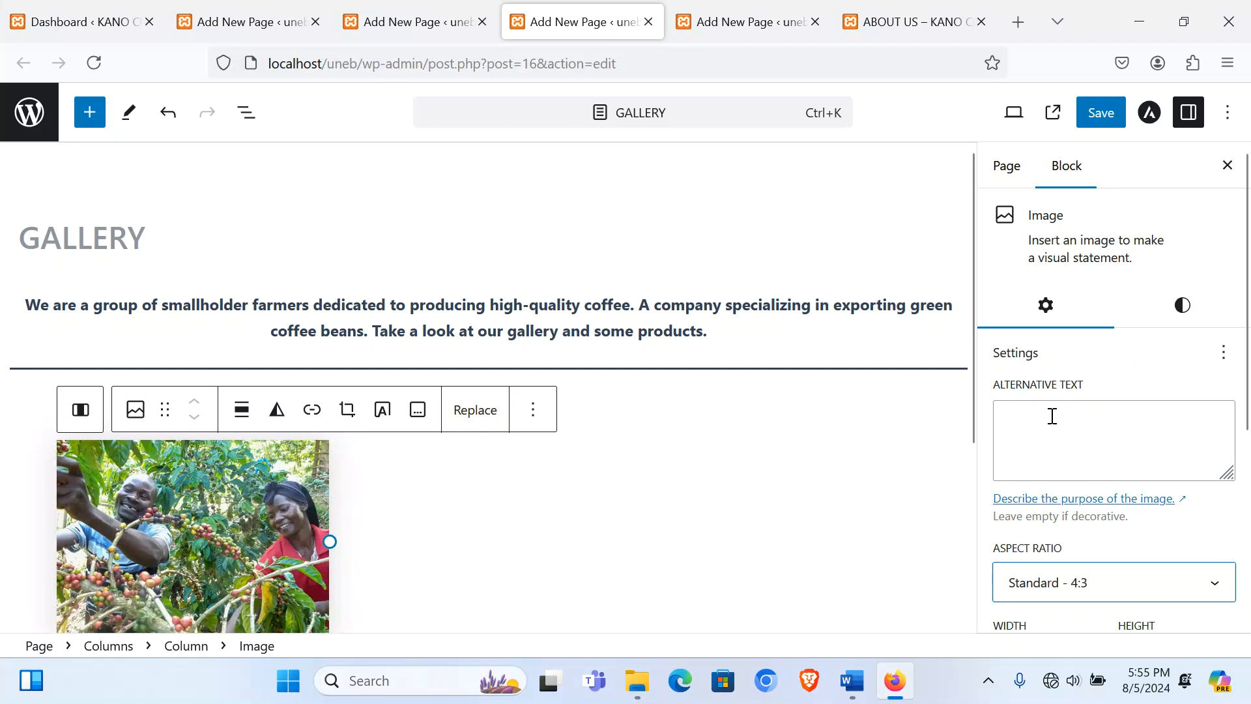
Step: Put the COFFEE-1 photo in the second column, cropped to Standard 4:3
{"action": "left_click", "coordinate": [502, 509]}
{"action": "left_click", "coordinate": [473, 468]}
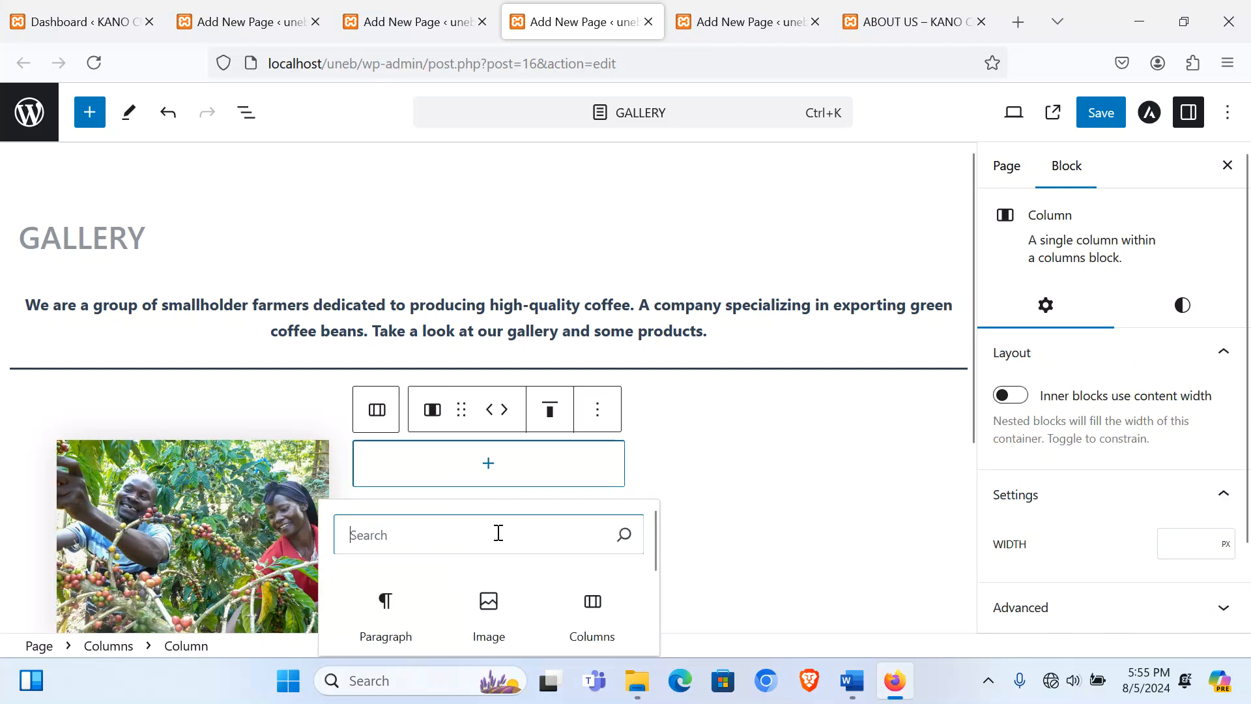
{"action": "left_click", "coordinate": [489, 601]}
{"action": "left_click", "coordinate": [478, 511]}
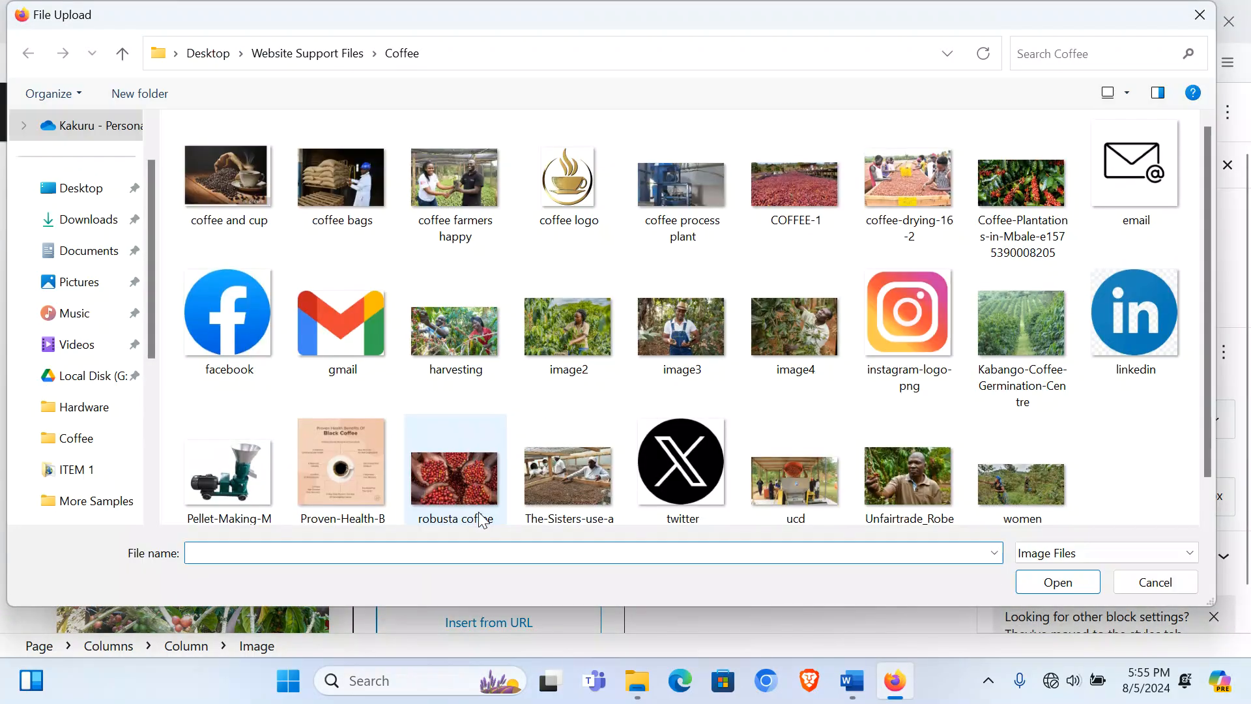
{"action": "double_click", "coordinate": [788, 170]}
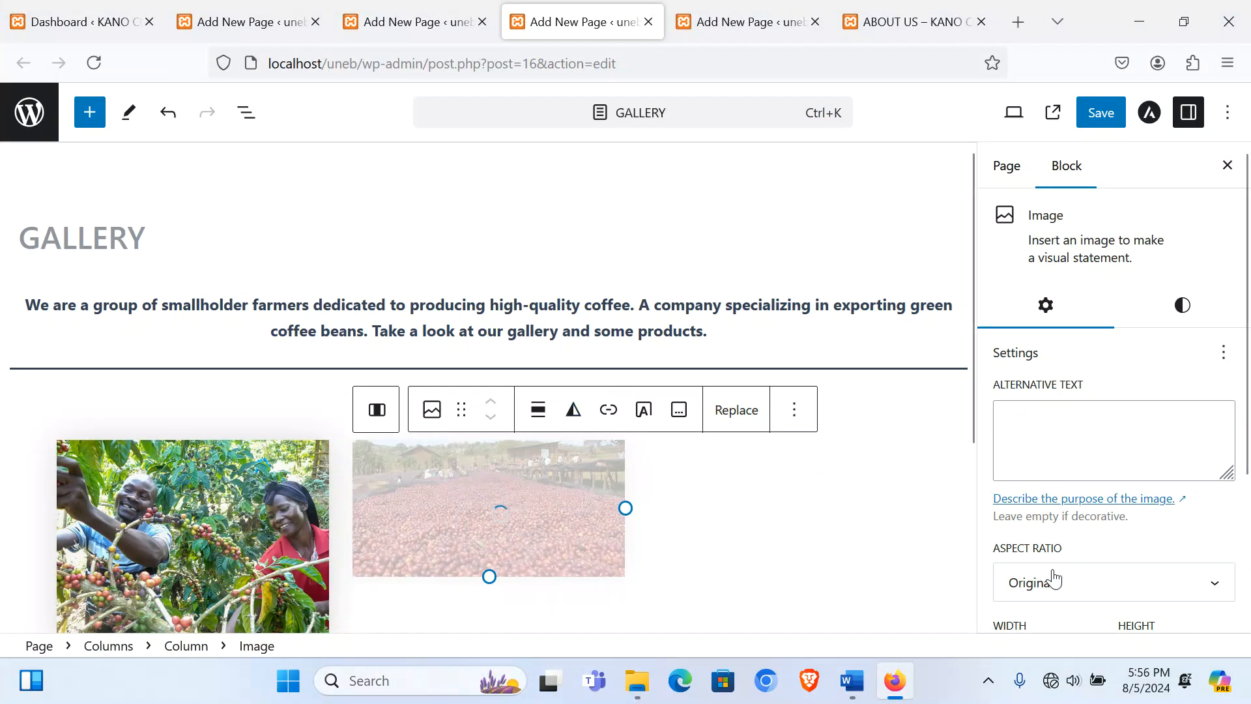
{"action": "left_click", "coordinate": [1053, 580]}
{"action": "left_click", "coordinate": [1050, 417]}
Step: Put the coffee-drying-16-2 photo in the third column, cropped to Standard 4:3
{"action": "left_click", "coordinate": [796, 519]}
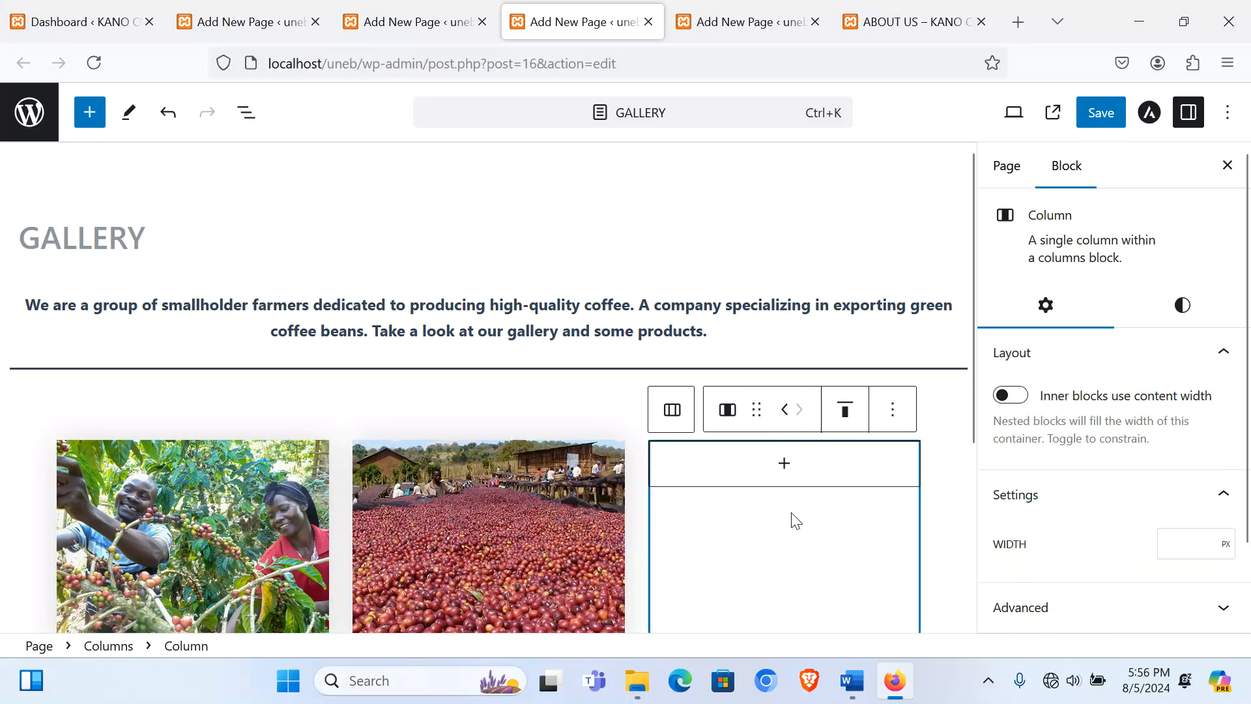
{"action": "left_click", "coordinate": [785, 473]}
{"action": "left_click", "coordinate": [784, 598]}
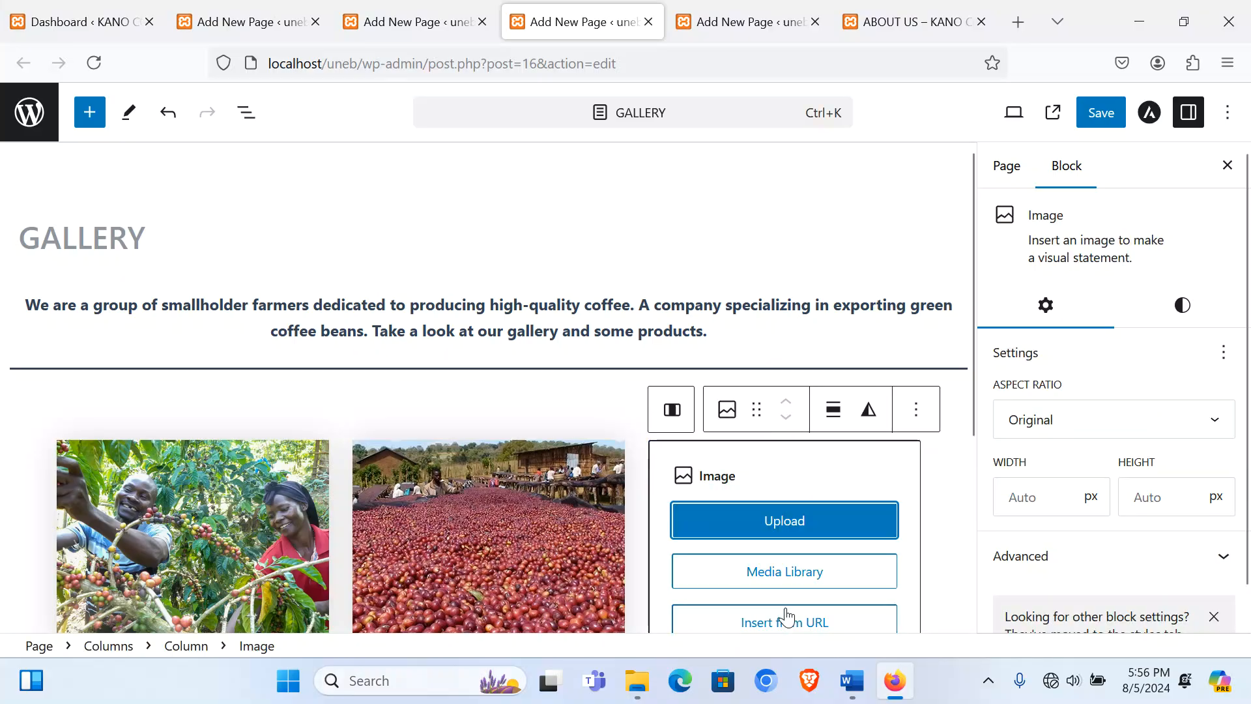
{"action": "left_click", "coordinate": [806, 526]}
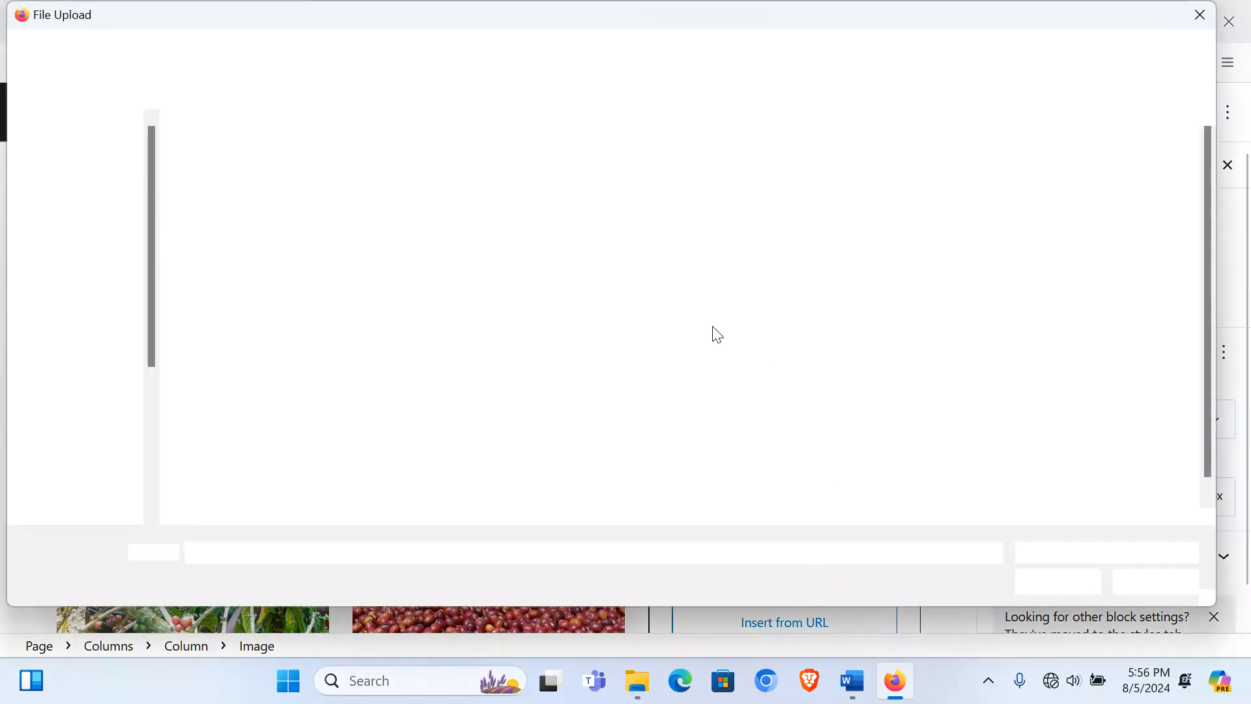
{"action": "double_click", "coordinate": [886, 177]}
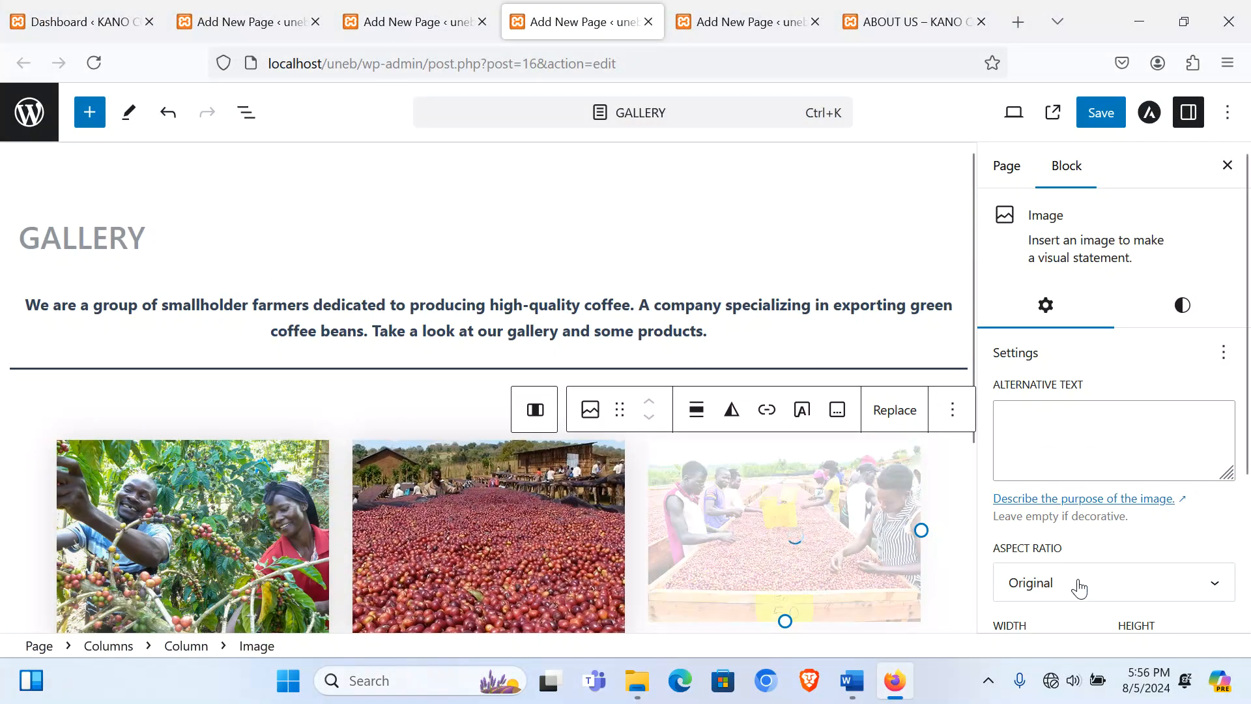
{"action": "left_click", "coordinate": [1078, 582]}
{"action": "left_click", "coordinate": [1073, 418]}
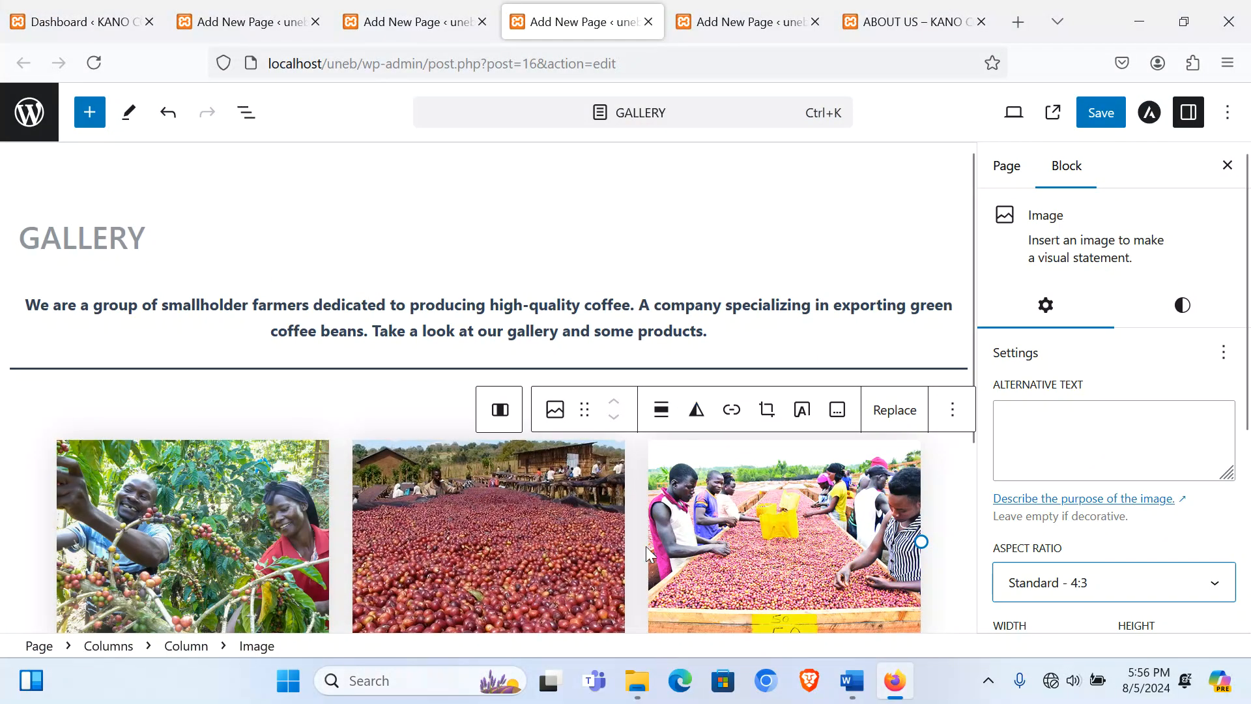
{"action": "scroll", "coordinate": [430, 293], "scroll_direction": "down", "scroll_amount": 4}
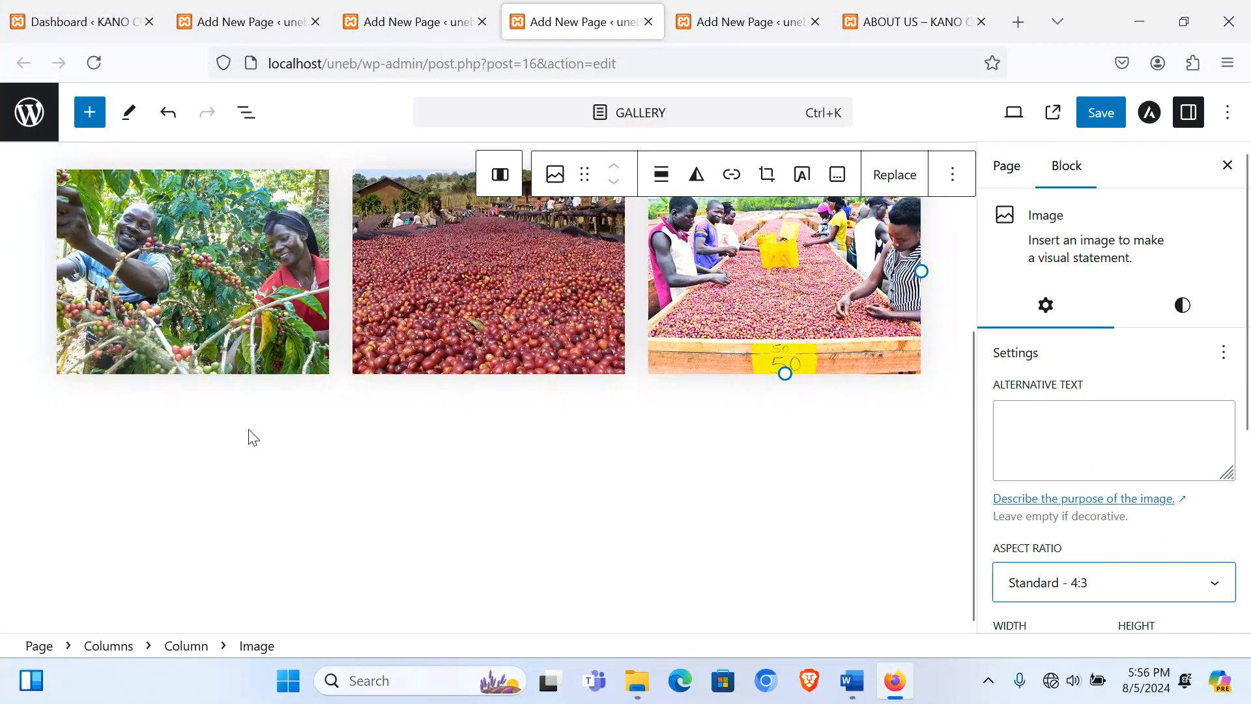
{"action": "left_click", "coordinate": [212, 426]}
Step: Insert a Wide Line separator below the first photo row
{"action": "left_click", "coordinate": [782, 503]}
{"action": "left_click", "coordinate": [828, 469]}
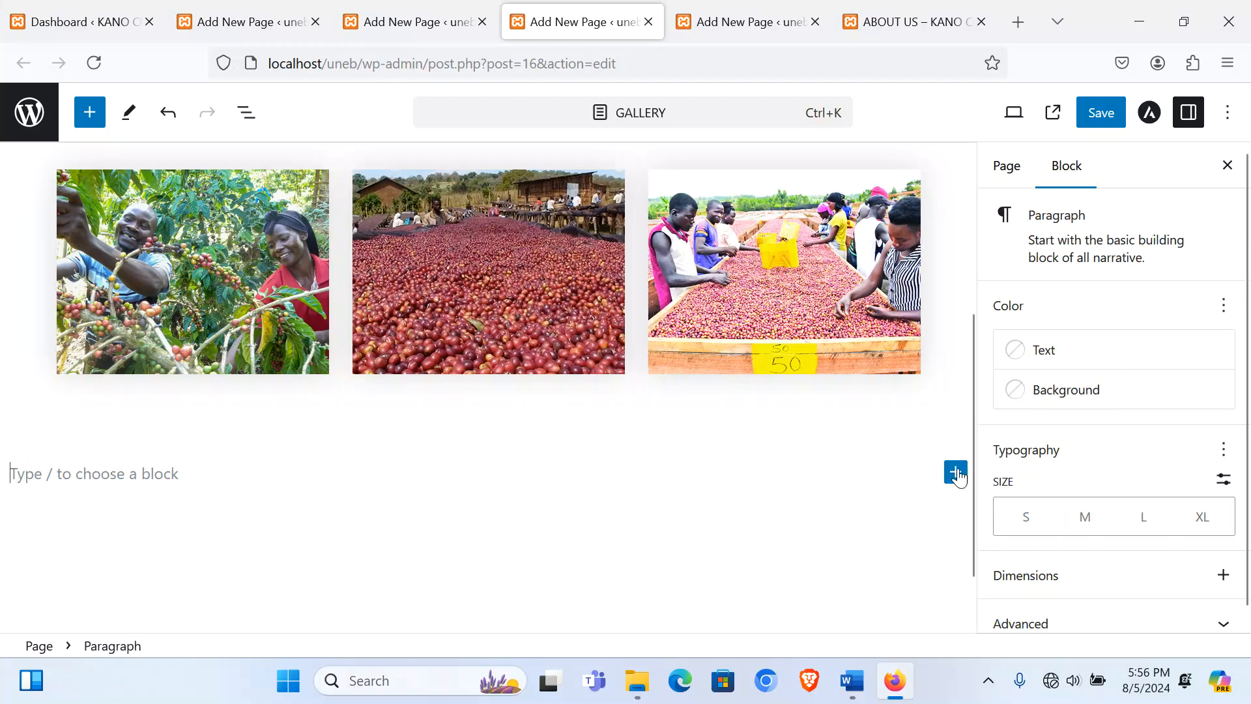
{"action": "left_click", "coordinate": [956, 473]}
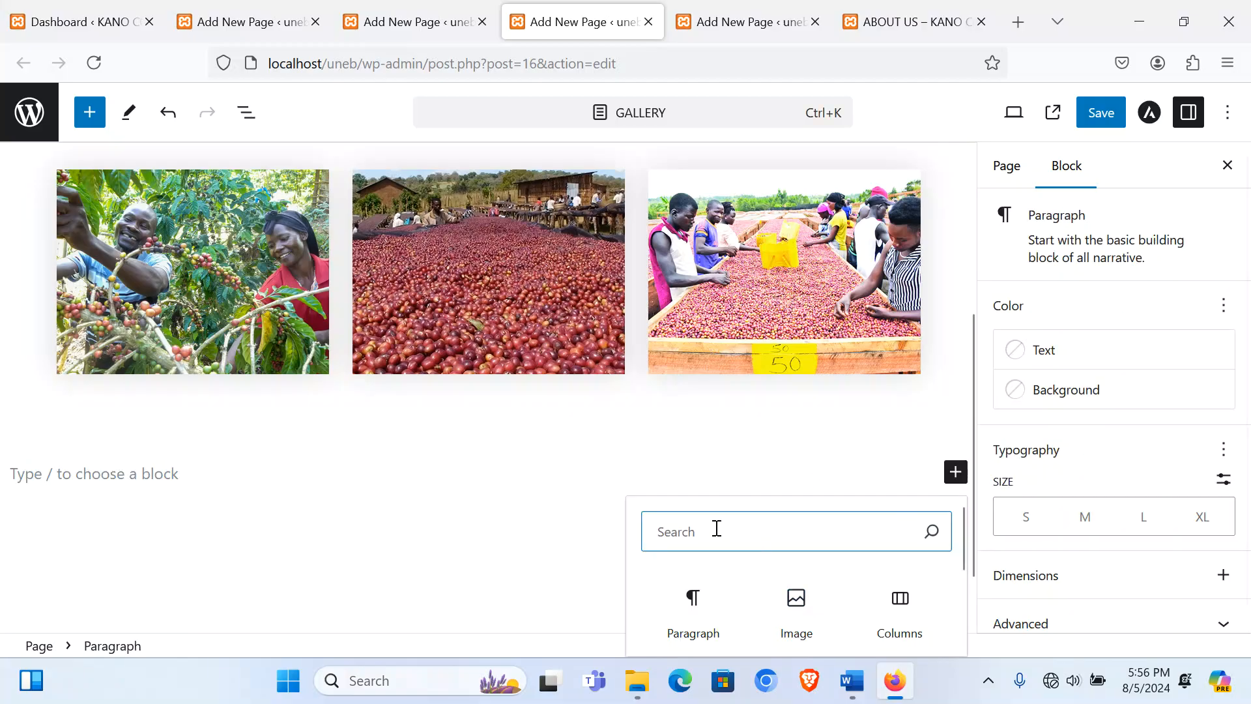
{"action": "type", "text": "se"}
{"action": "left_click", "coordinate": [693, 596]}
{"action": "left_click", "coordinate": [463, 425]}
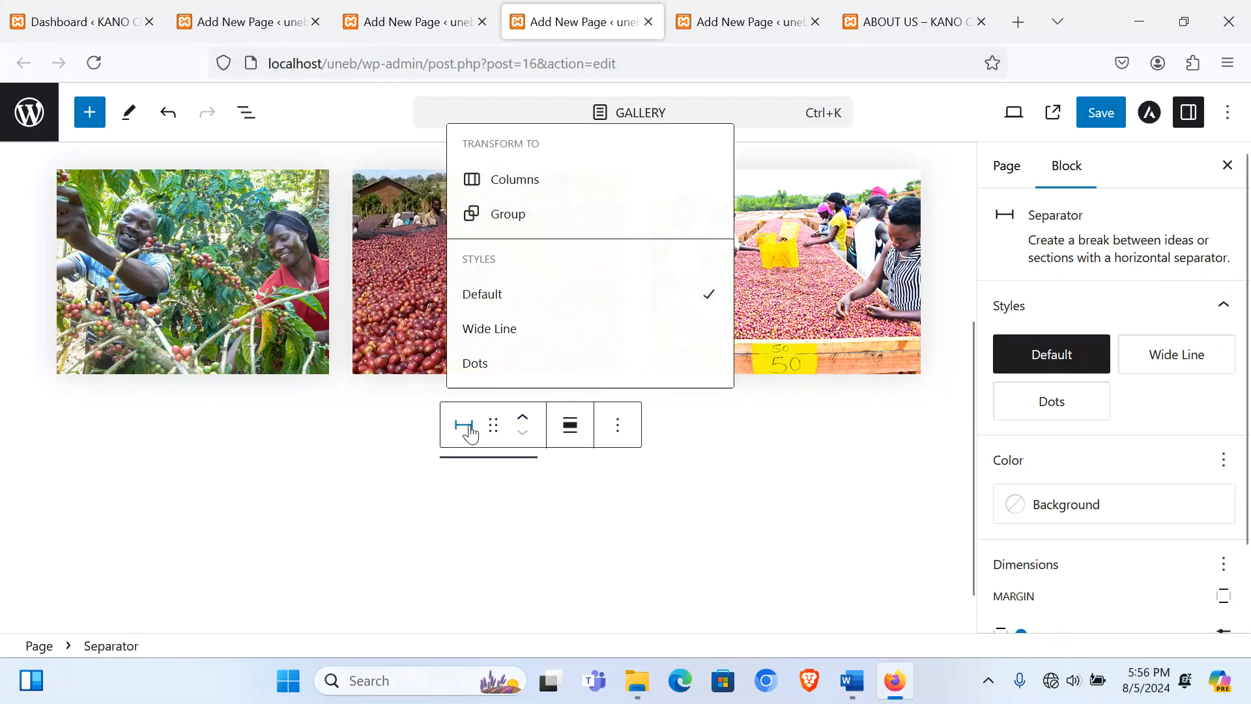
{"action": "left_click", "coordinate": [485, 330]}
Step: Add a three-equal-column Columns block below the separator, discarding a stray image block
{"action": "left_click", "coordinate": [303, 505]}
{"action": "left_click", "coordinate": [956, 493]}
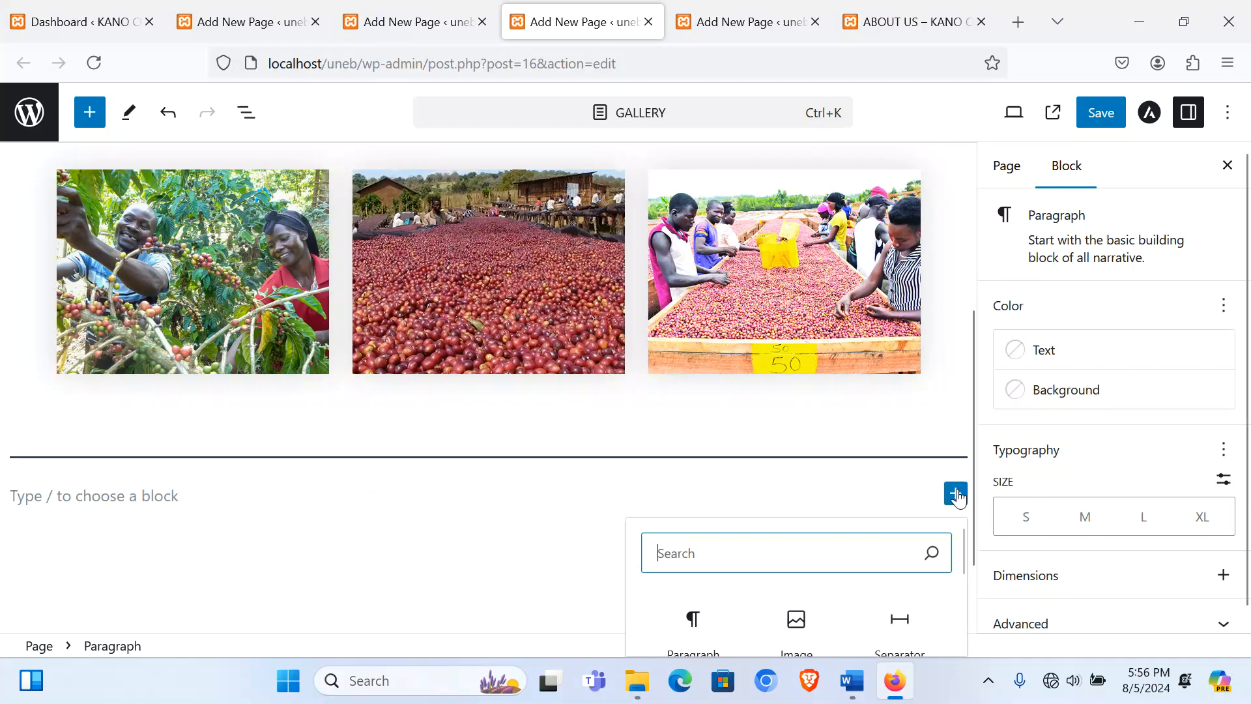
{"action": "left_click", "coordinate": [806, 619]}
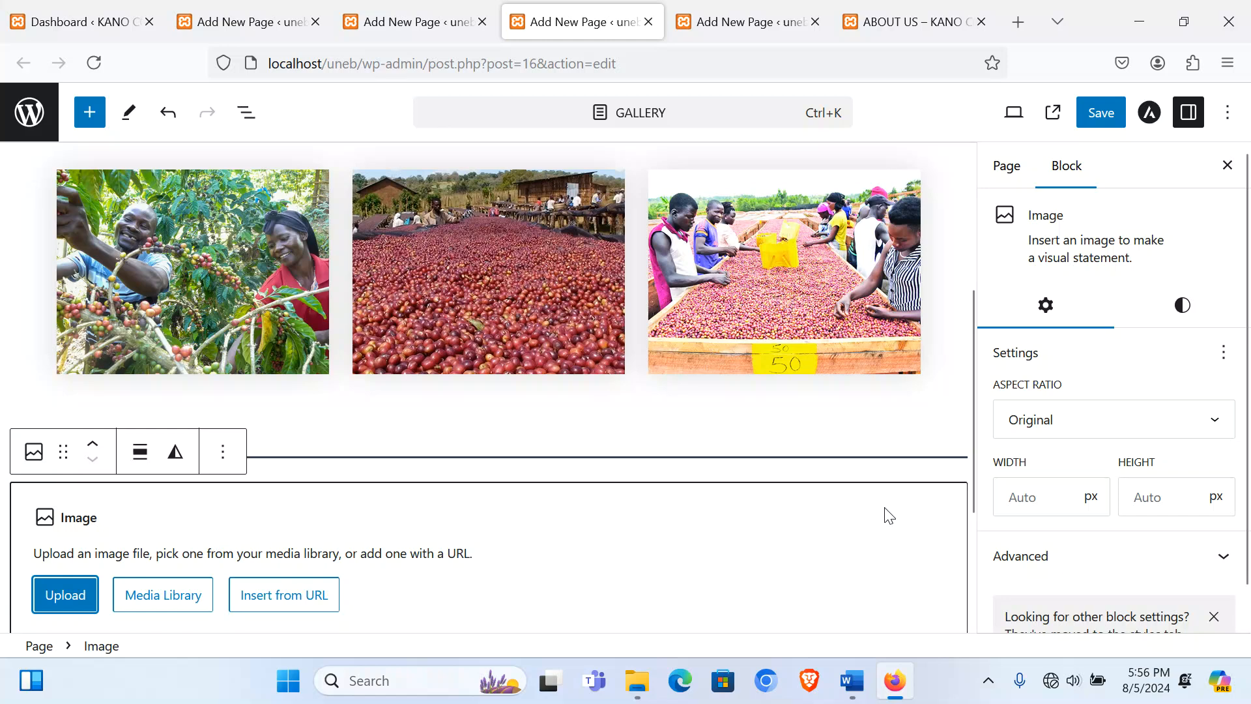
{"action": "key", "text": "BackSpace"}
{"action": "left_click", "coordinate": [609, 521]}
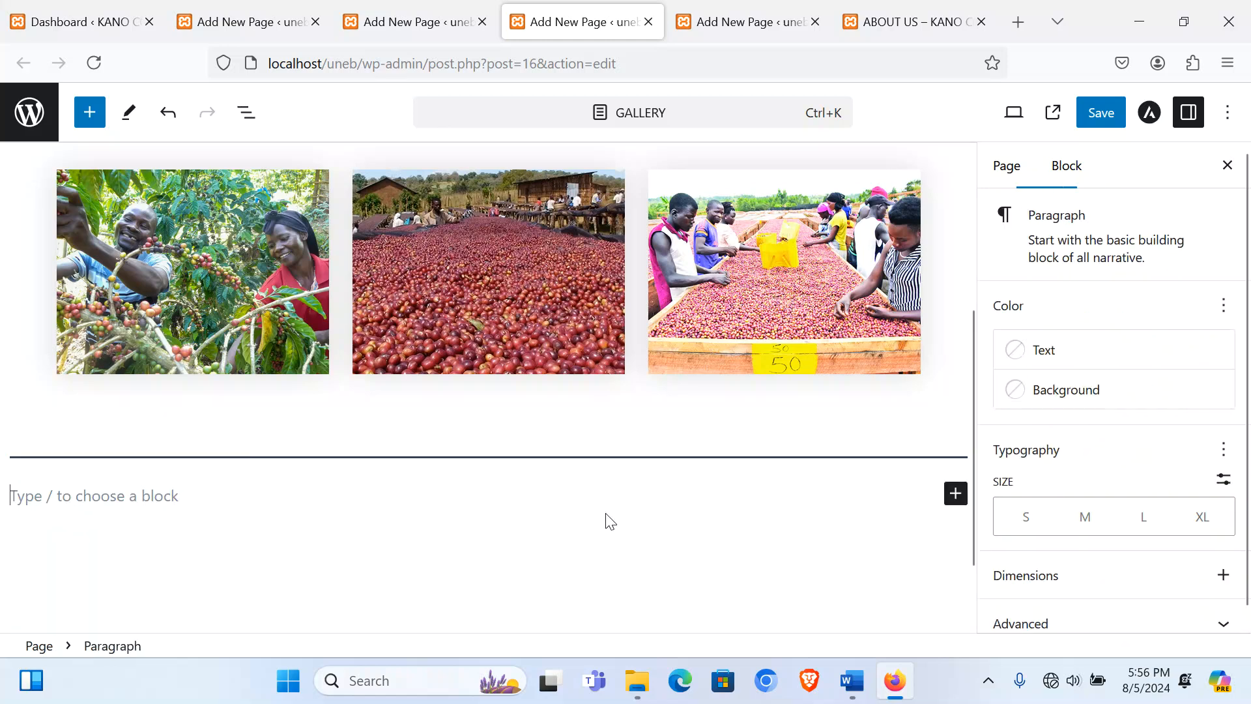
{"action": "left_click", "coordinate": [955, 494]}
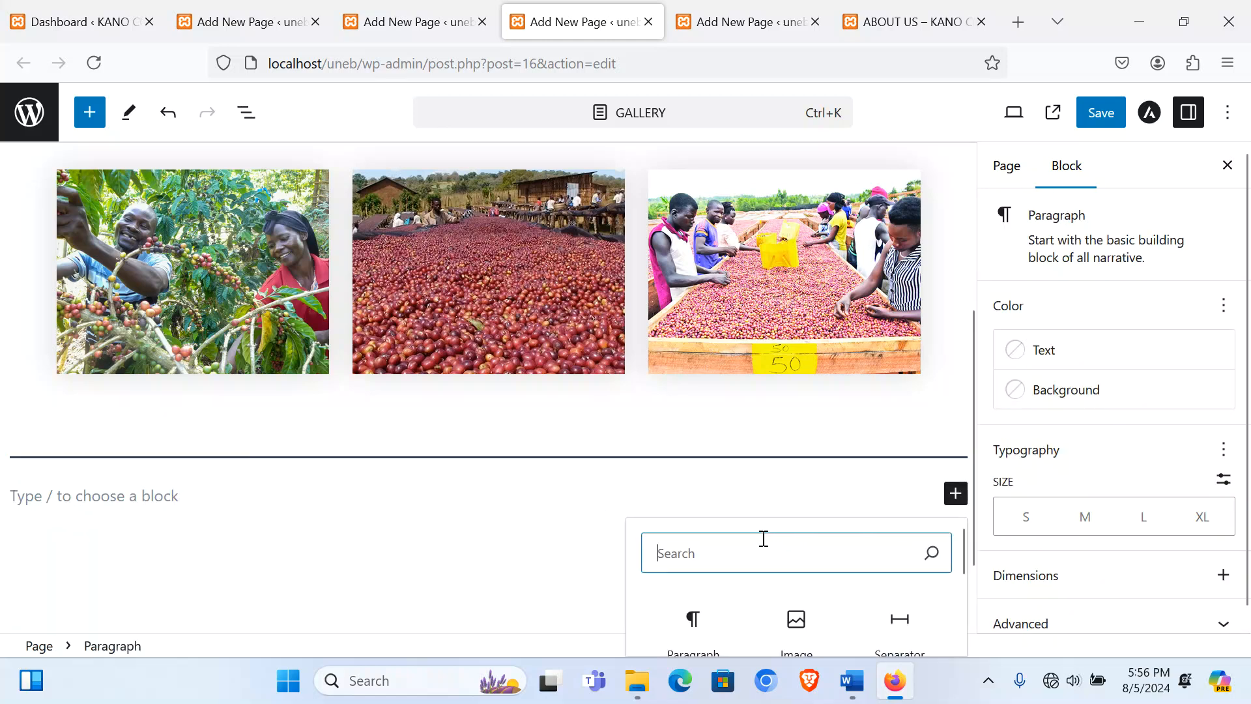
{"action": "type", "text": "col"}
{"action": "left_click", "coordinate": [700, 619]}
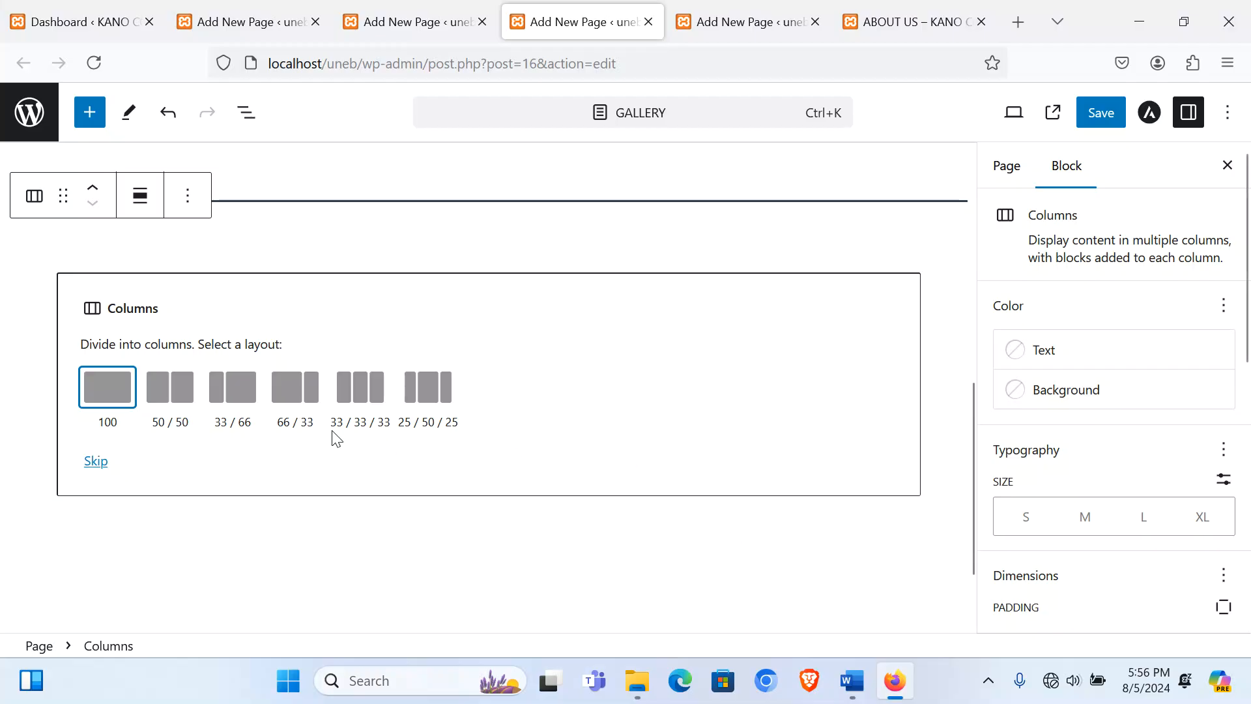
{"action": "left_click", "coordinate": [358, 394]}
Step: Upload the coffee process plant photo into the first column, cropped to Standard 4:3
{"action": "left_click", "coordinate": [218, 425]}
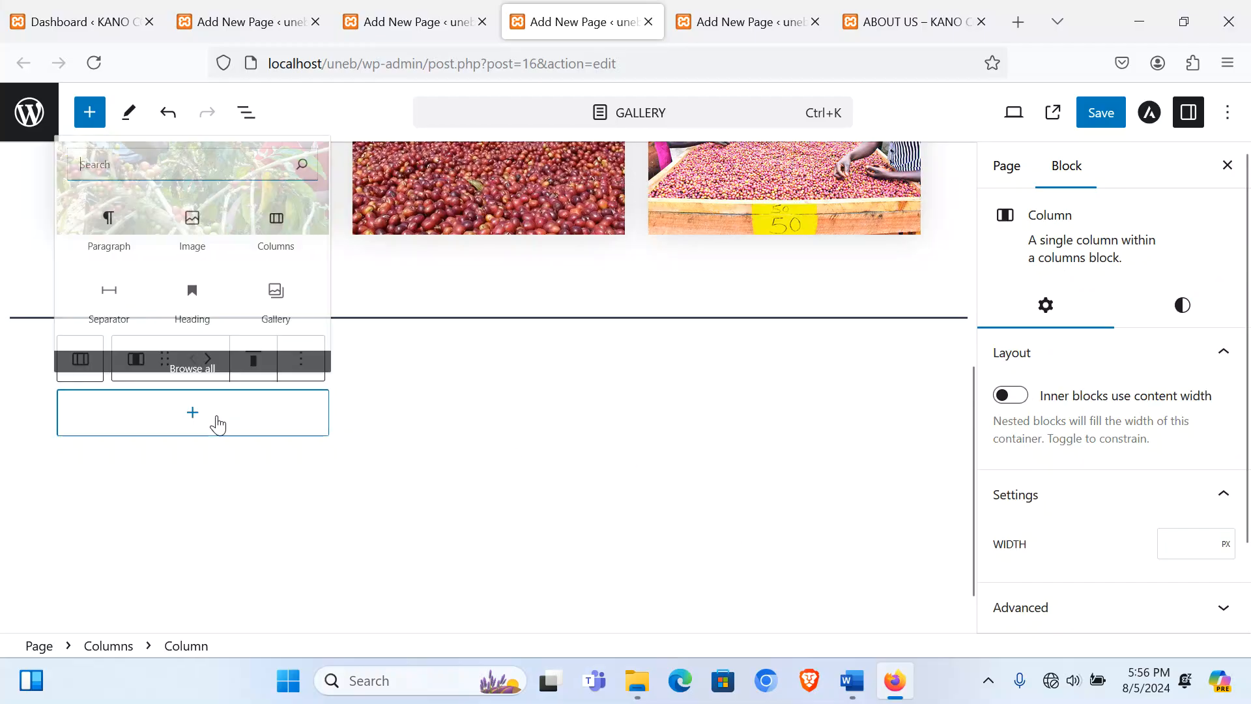
{"action": "left_click", "coordinate": [193, 221]}
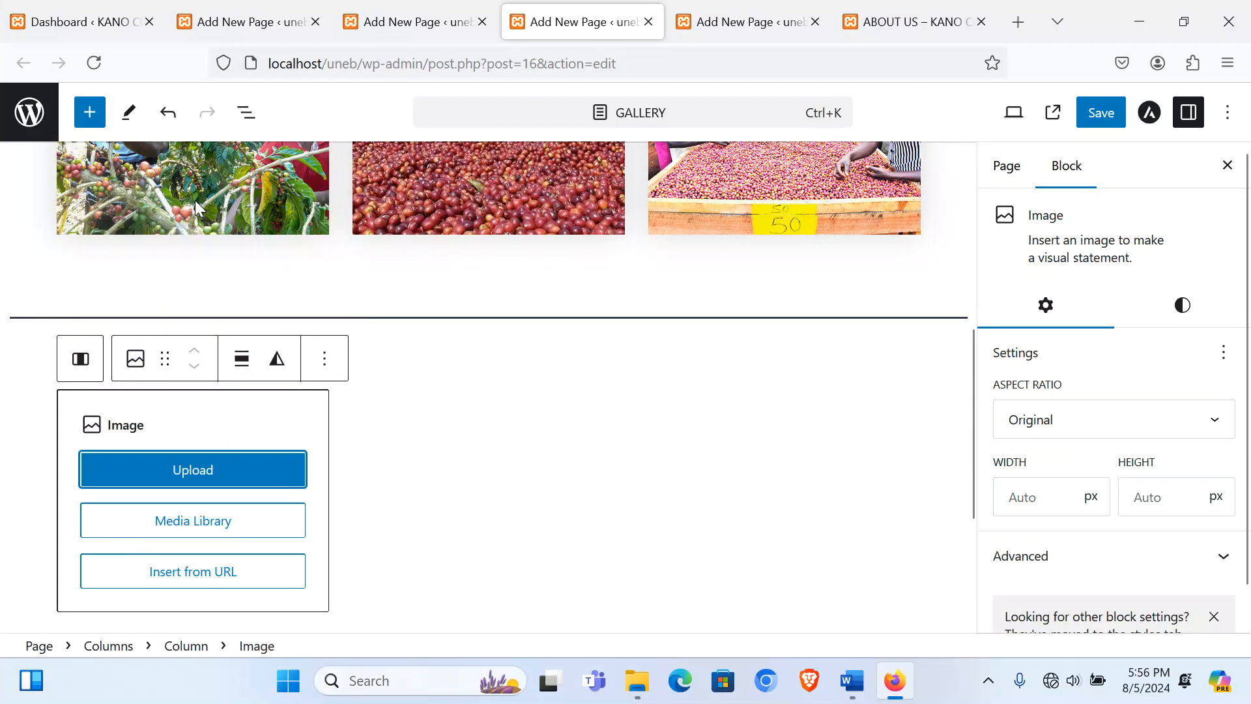
{"action": "left_click", "coordinate": [171, 467]}
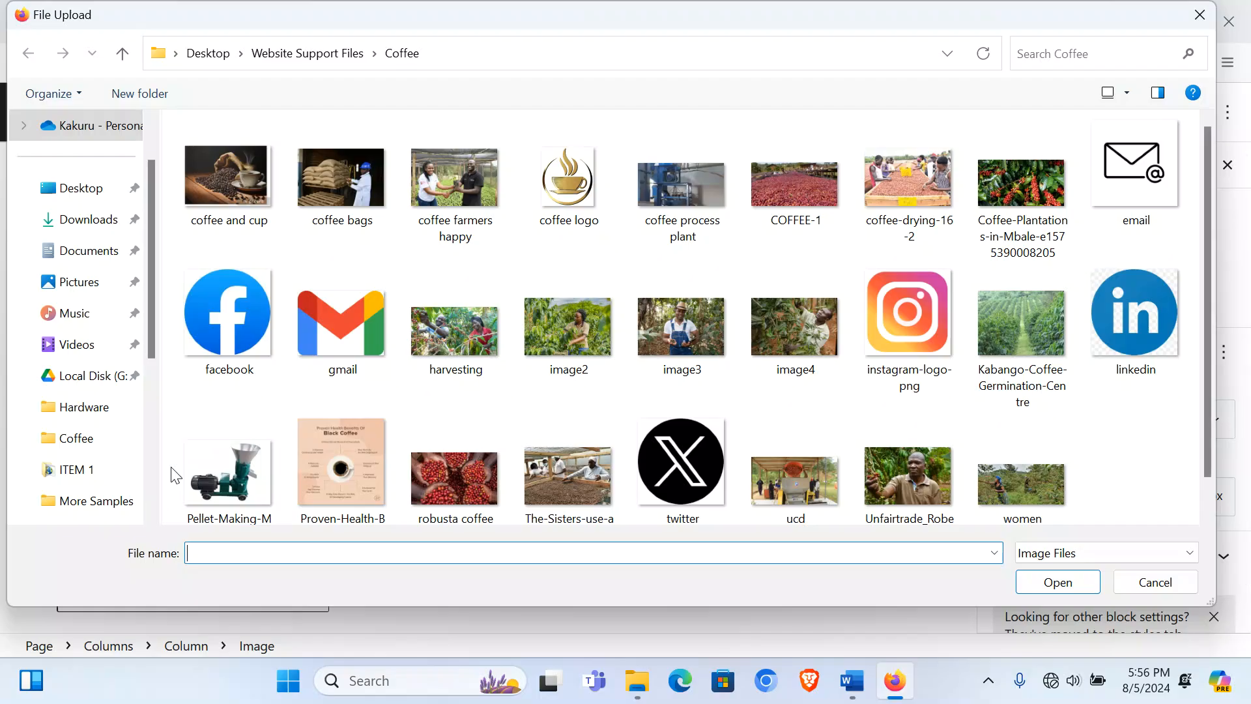
{"action": "double_click", "coordinate": [668, 185]}
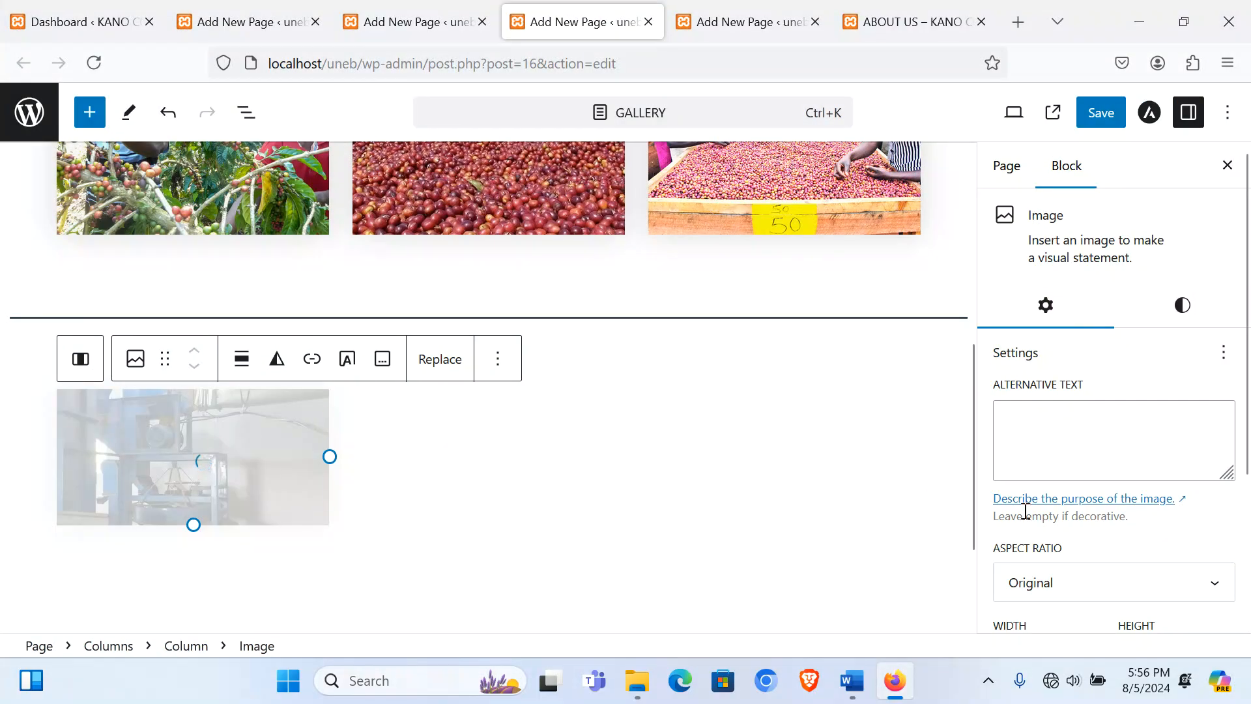
{"action": "left_click", "coordinate": [1076, 583]}
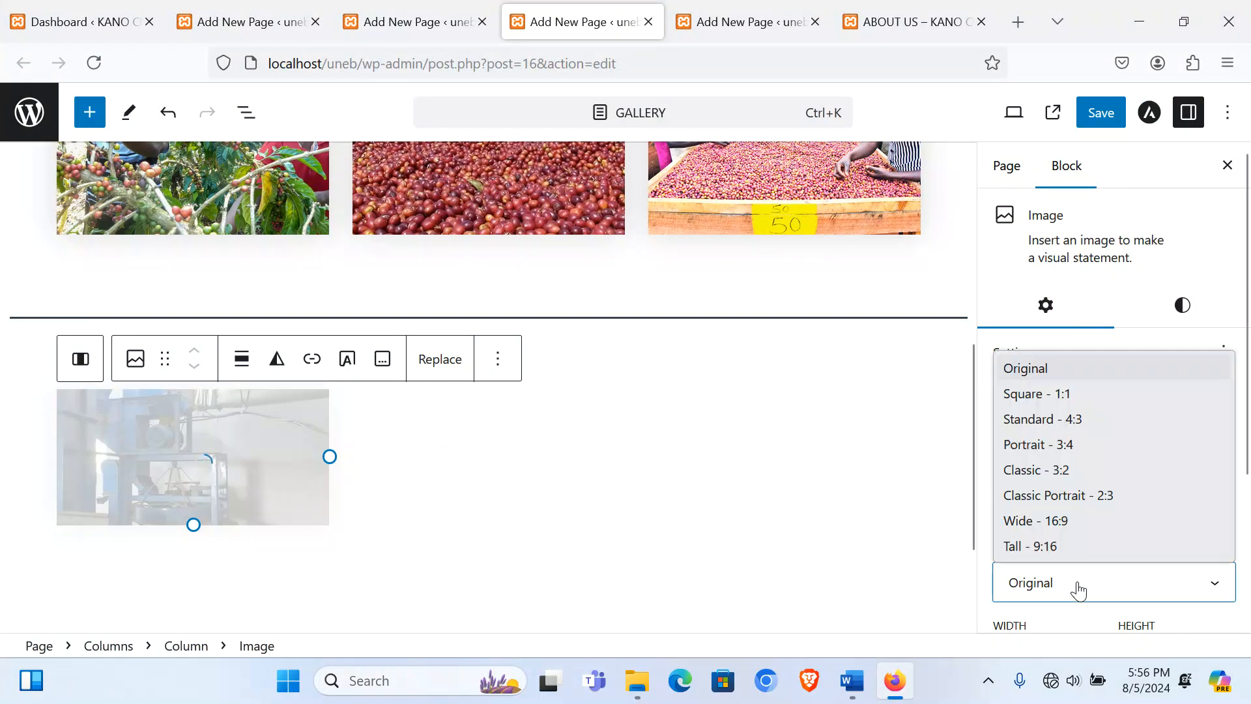
{"action": "left_click", "coordinate": [1076, 420]}
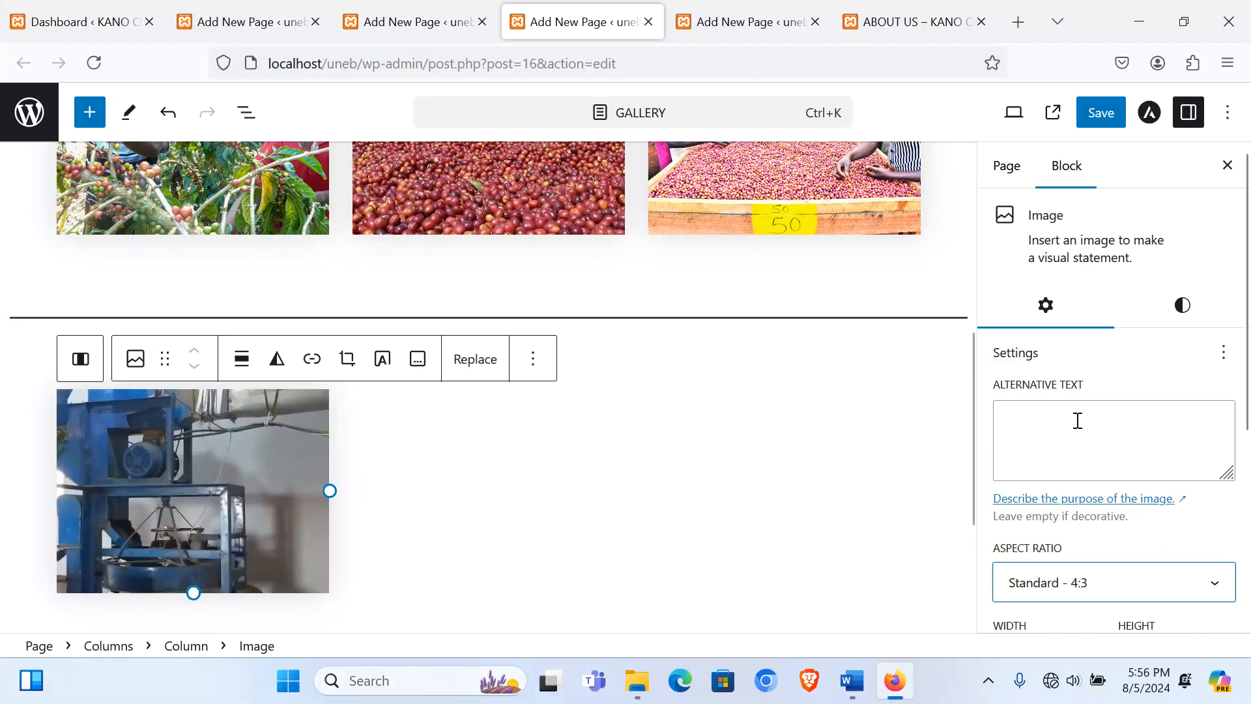
Step: Upload the ucd pulping machine photo into the second column, cropped to Standard 4:3
{"action": "left_click", "coordinate": [470, 495]}
{"action": "left_click", "coordinate": [488, 412]}
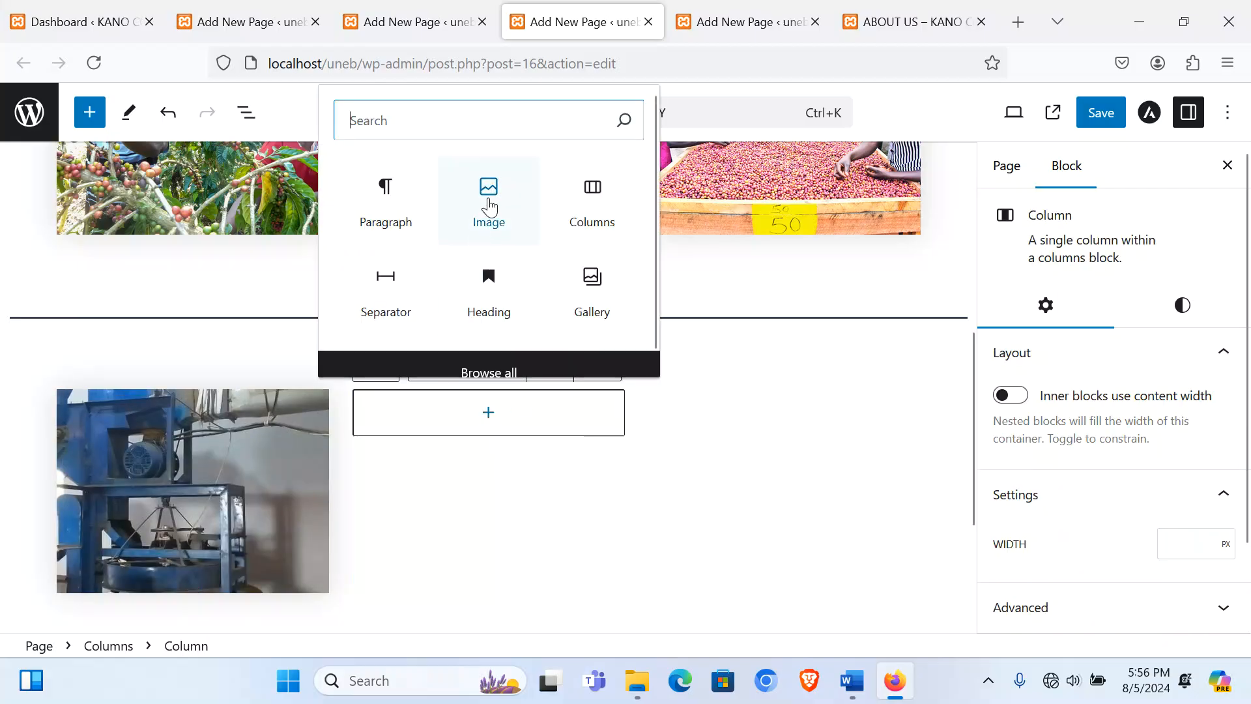
{"action": "left_click", "coordinate": [489, 201]}
{"action": "left_click", "coordinate": [485, 469]}
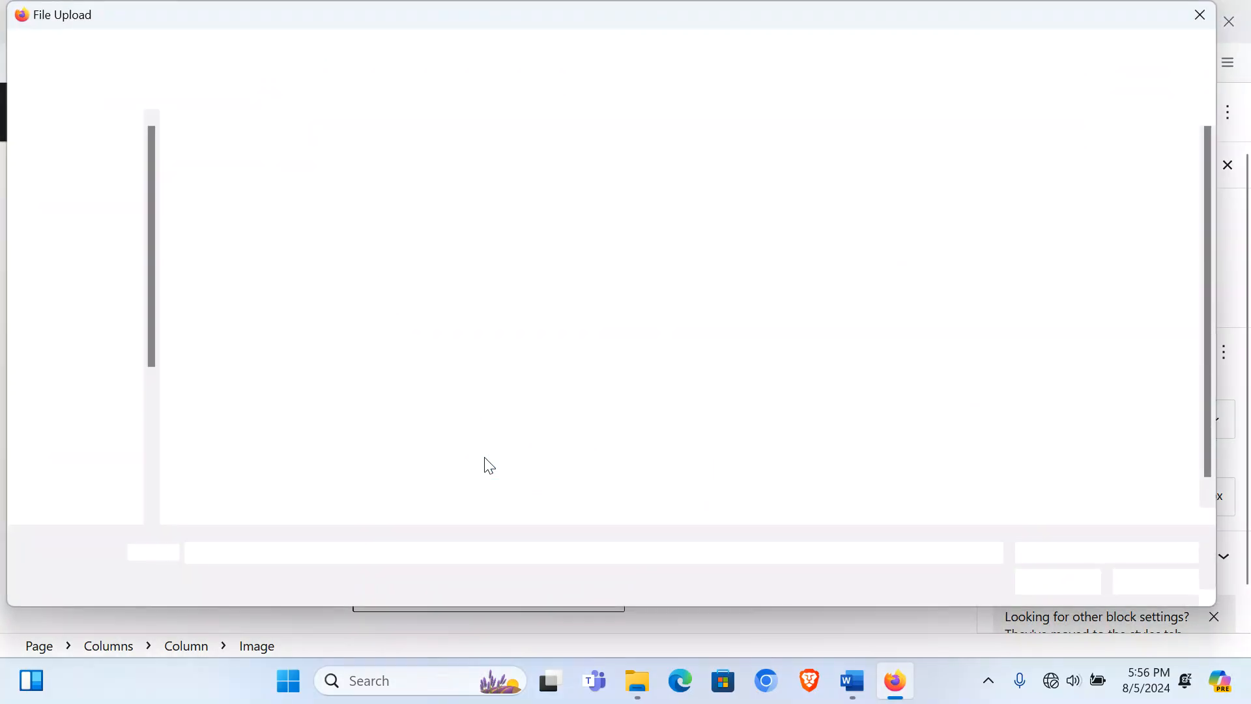
{"action": "double_click", "coordinate": [808, 483]}
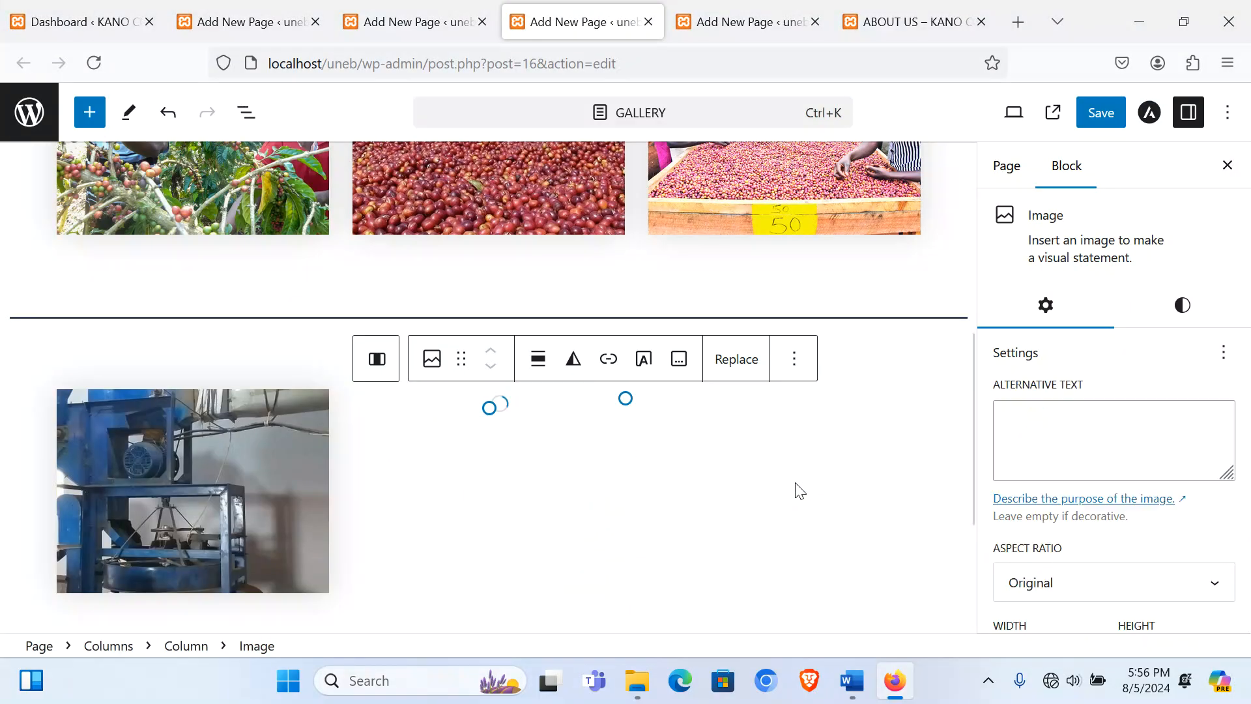
{"action": "left_click", "coordinate": [1098, 581]}
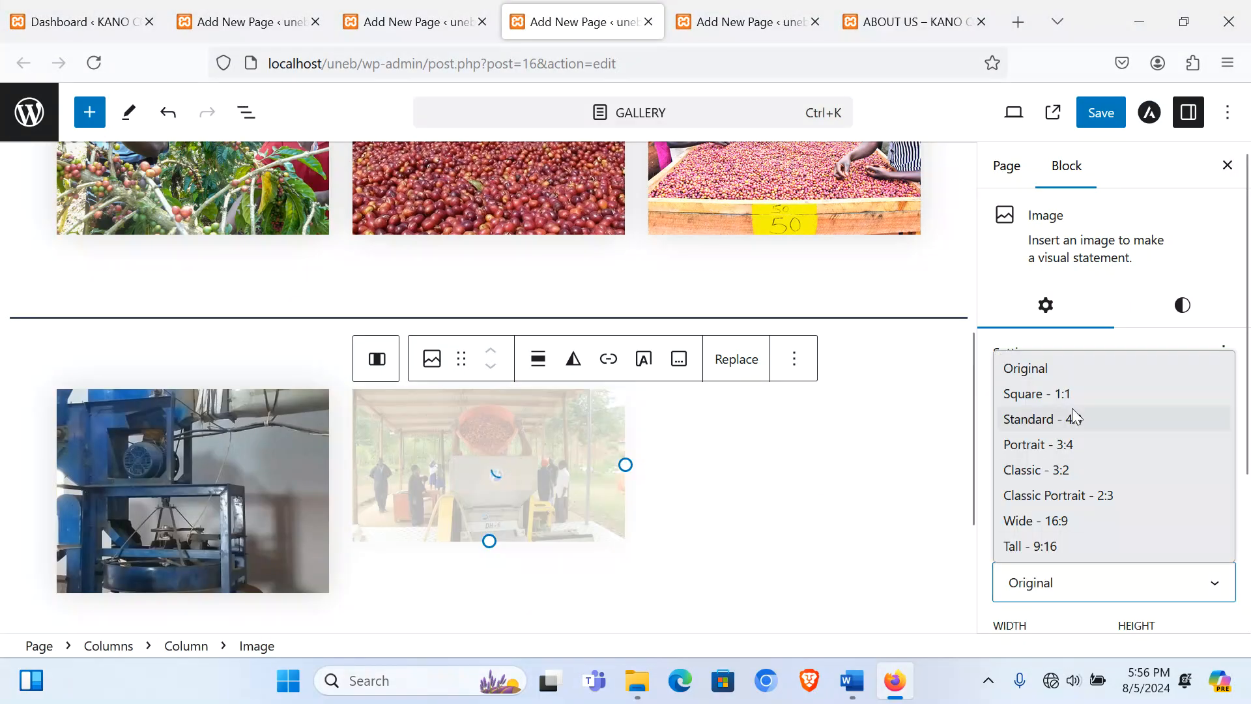
{"action": "left_click", "coordinate": [1073, 413]}
Step: Upload the coffee and cup photo into the third column and add an empty paragraph below the row
{"action": "left_click", "coordinate": [766, 483]}
{"action": "left_click", "coordinate": [782, 413]}
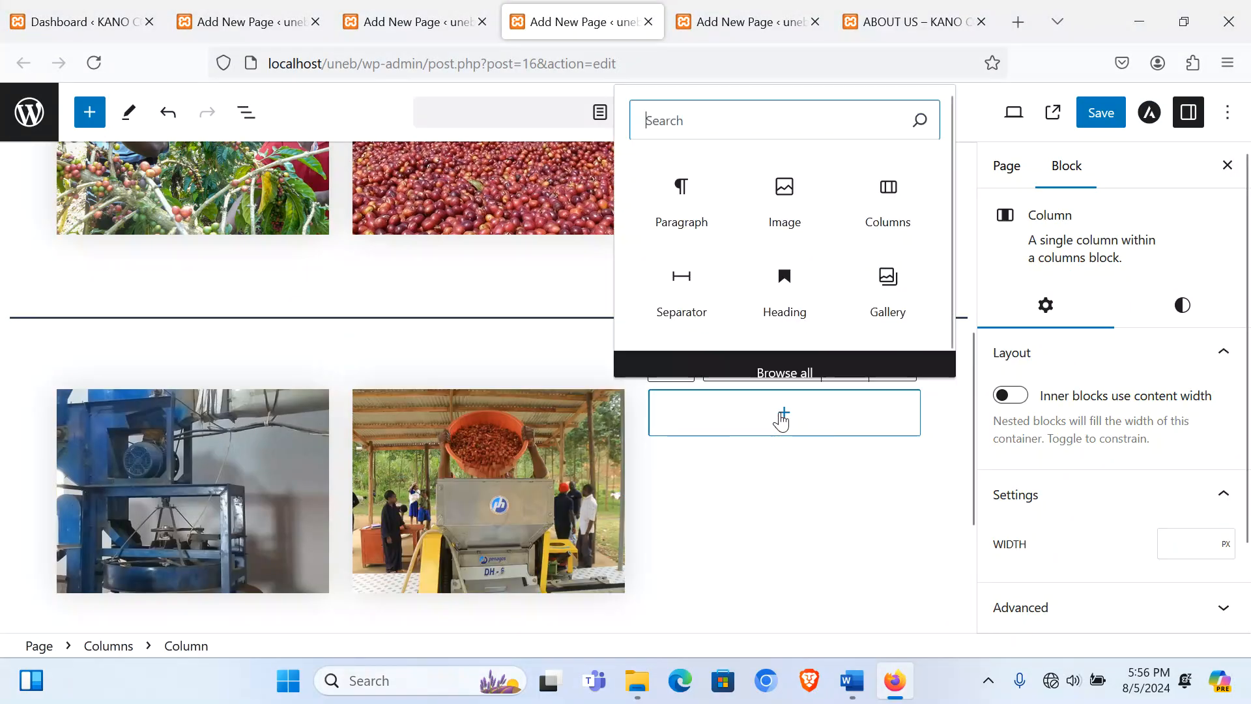
{"action": "left_click", "coordinate": [790, 222]}
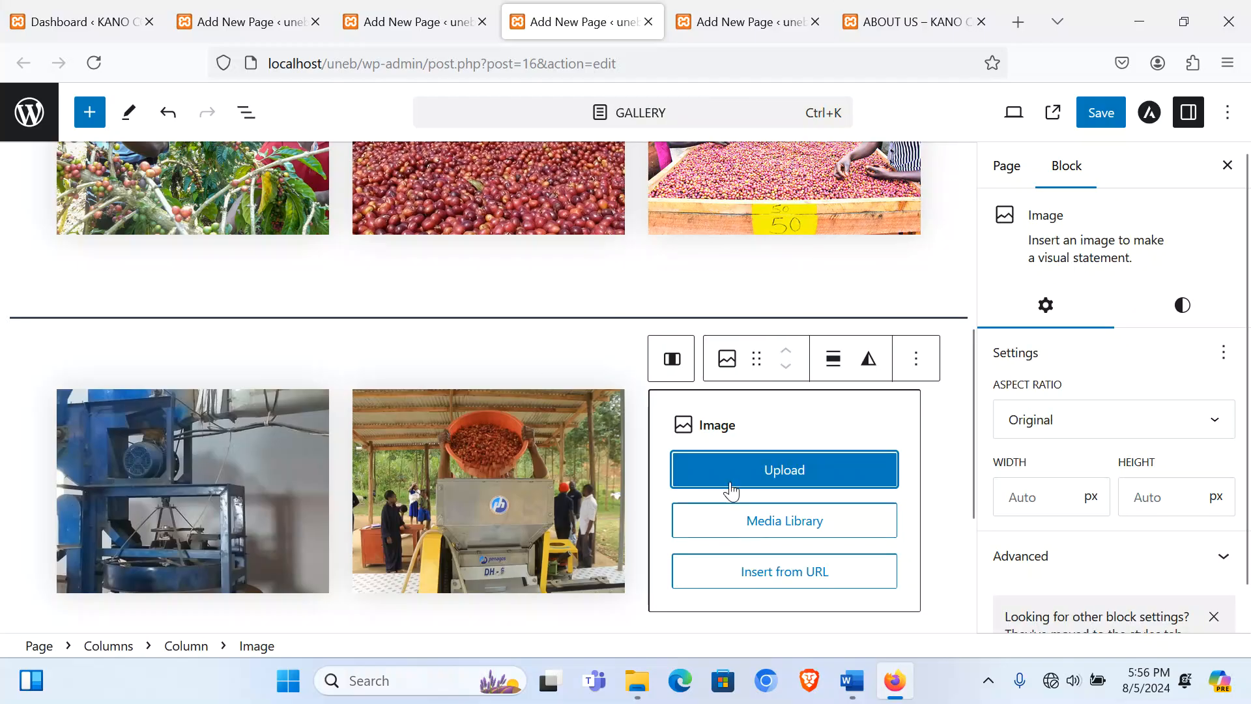
{"action": "left_click", "coordinate": [733, 459]}
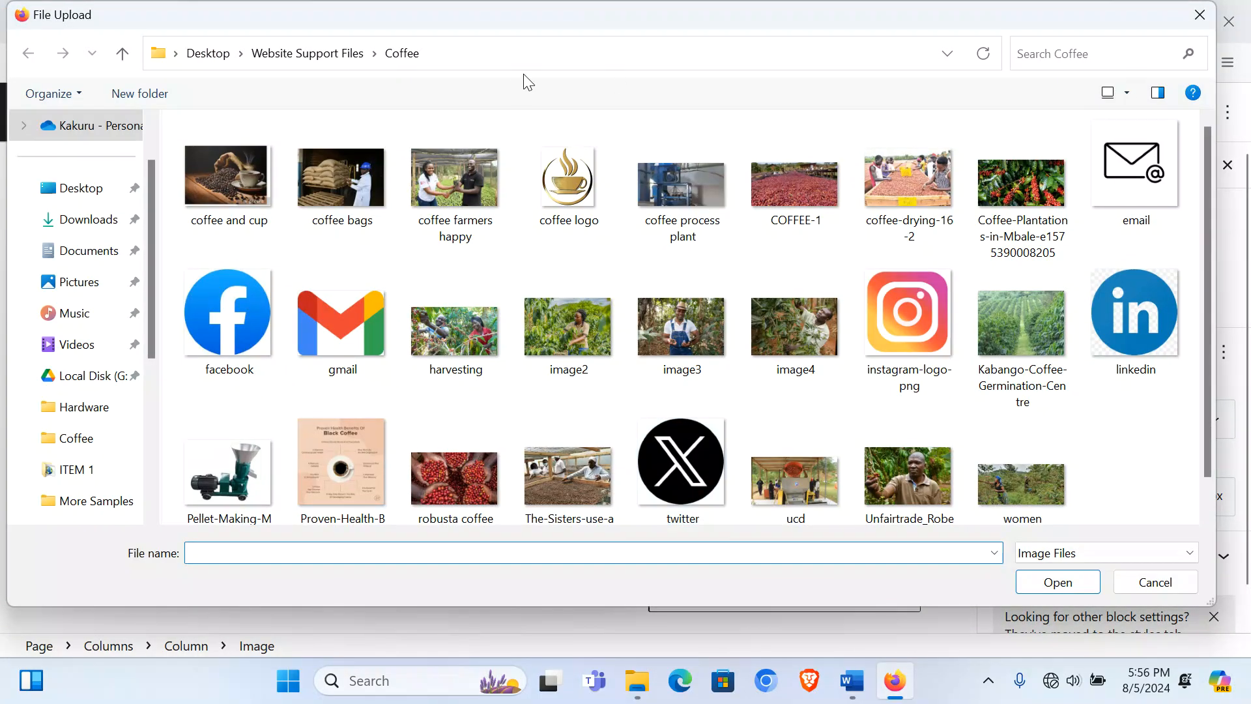
{"action": "double_click", "coordinate": [206, 197]}
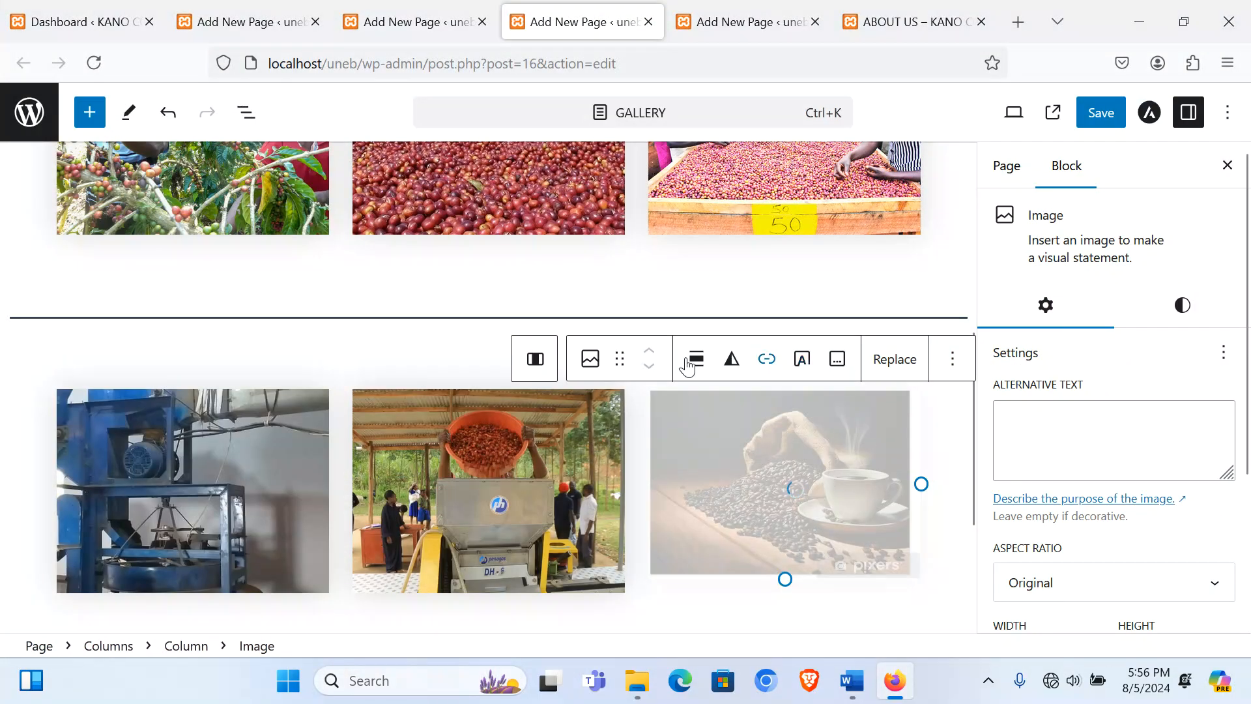
{"action": "left_click", "coordinate": [1083, 583]}
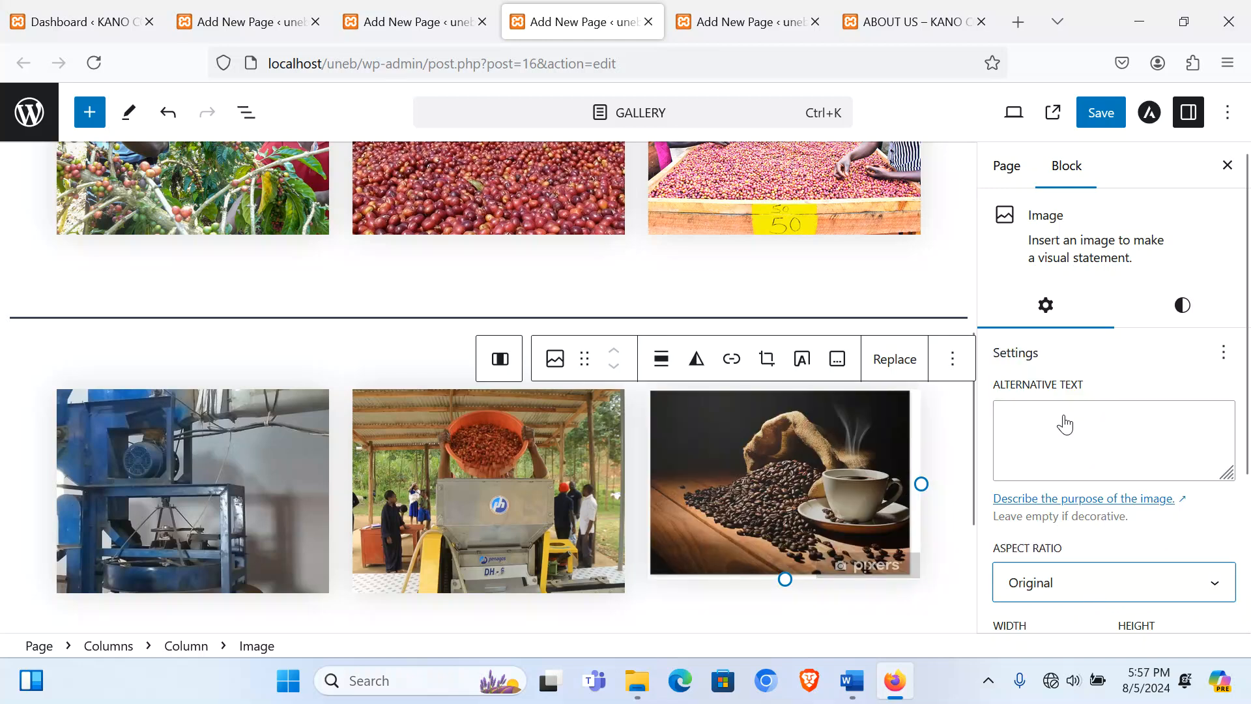
{"action": "scroll", "coordinate": [853, 443], "scroll_direction": "down", "scroll_amount": 3}
{"action": "left_click", "coordinate": [664, 435]}
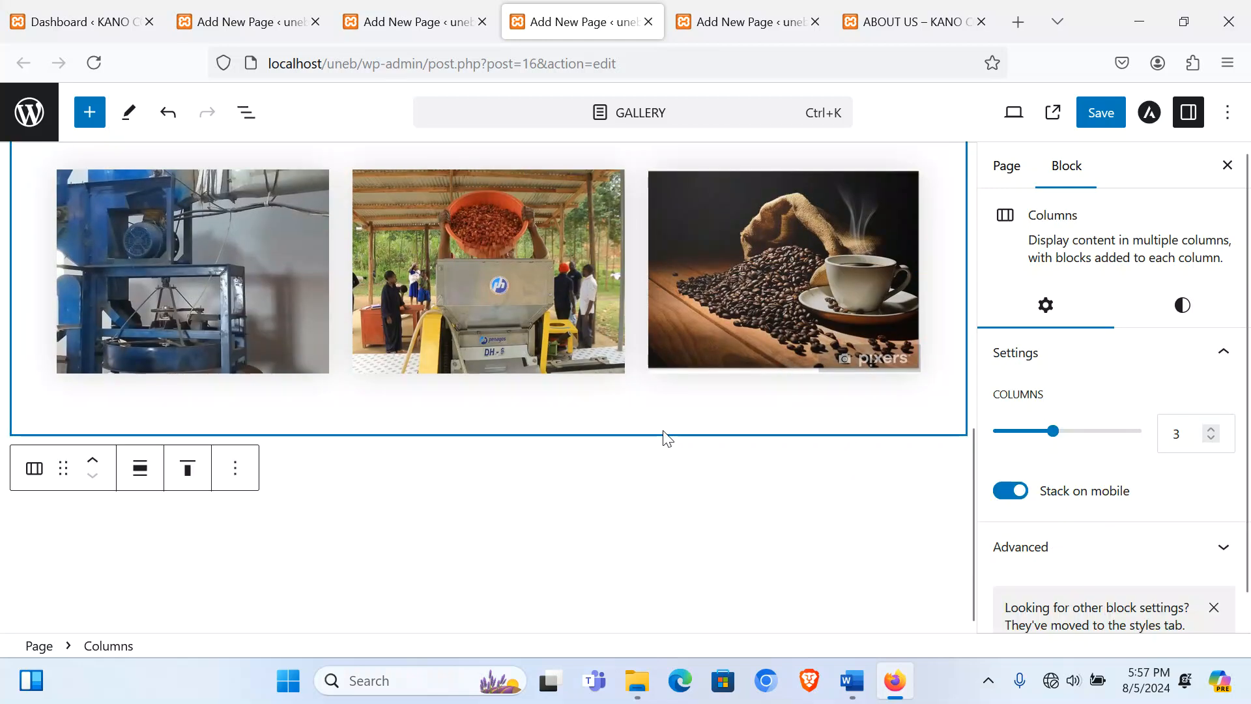
{"action": "left_click", "coordinate": [738, 468]}
Step: Insert a Wide Line separator below the second photo row
{"action": "left_click", "coordinate": [954, 472]}
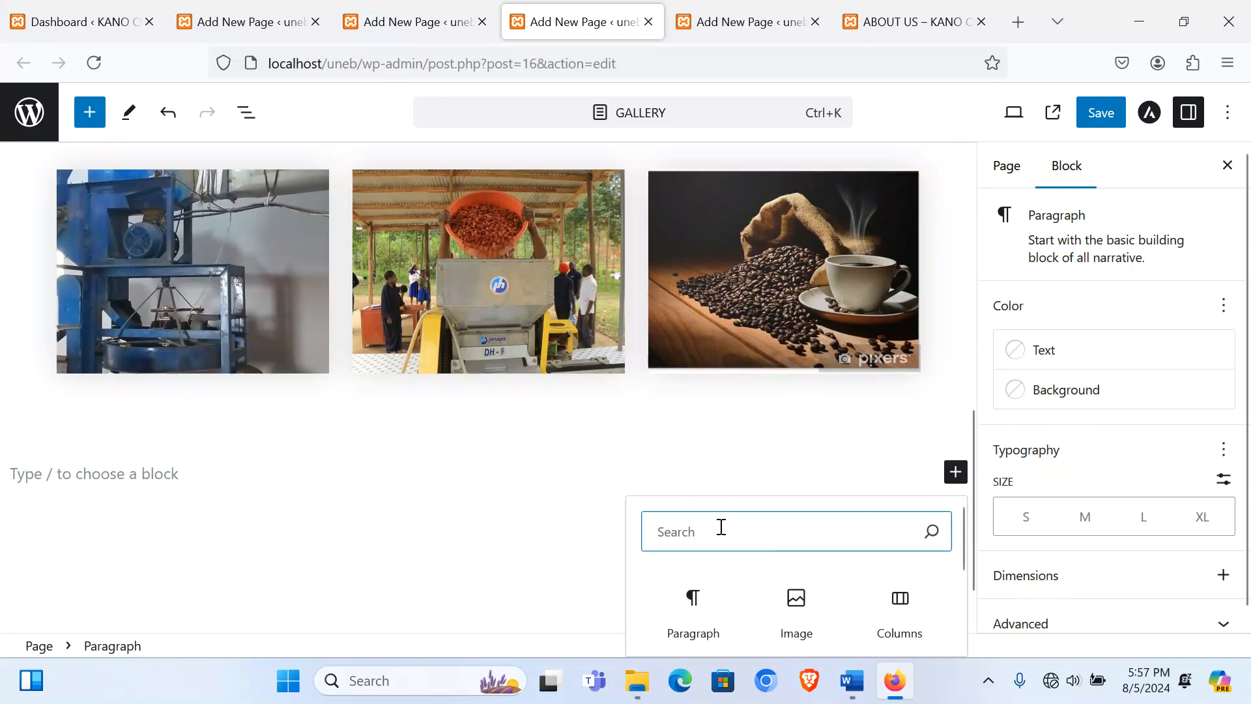
{"action": "type", "text": "c"}
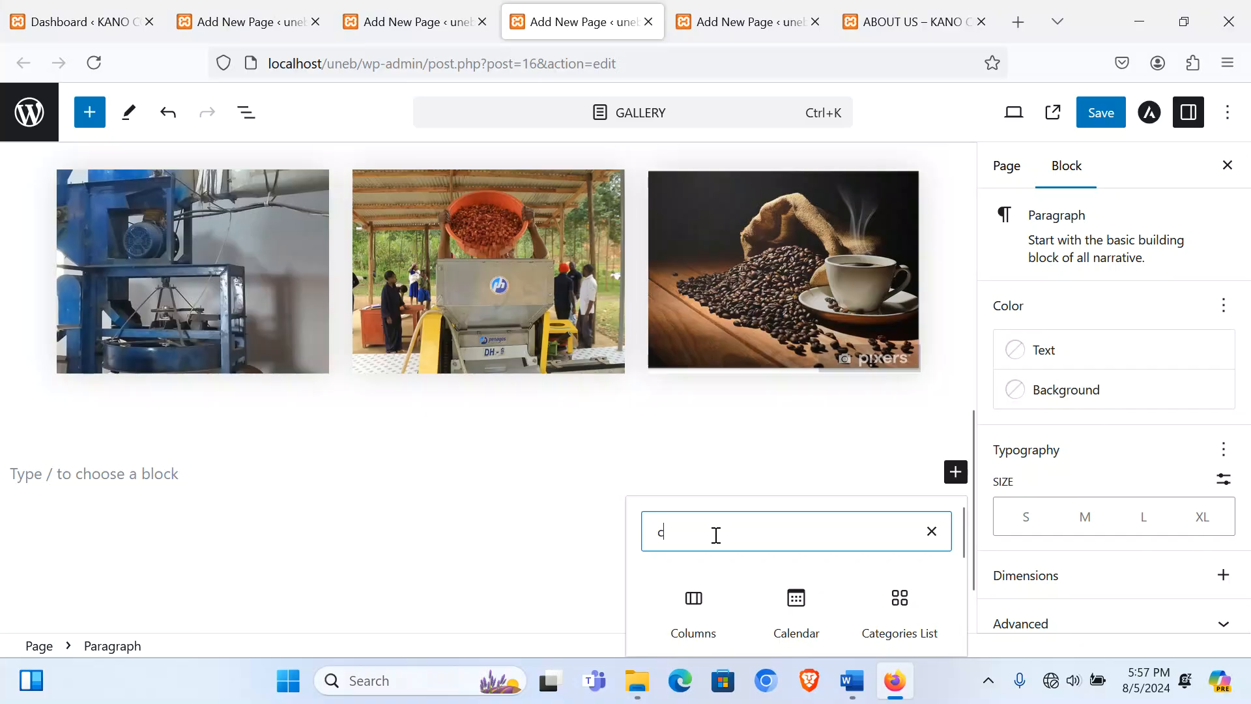
{"action": "key", "text": "BackSpace"}
{"action": "type", "text": "se"}
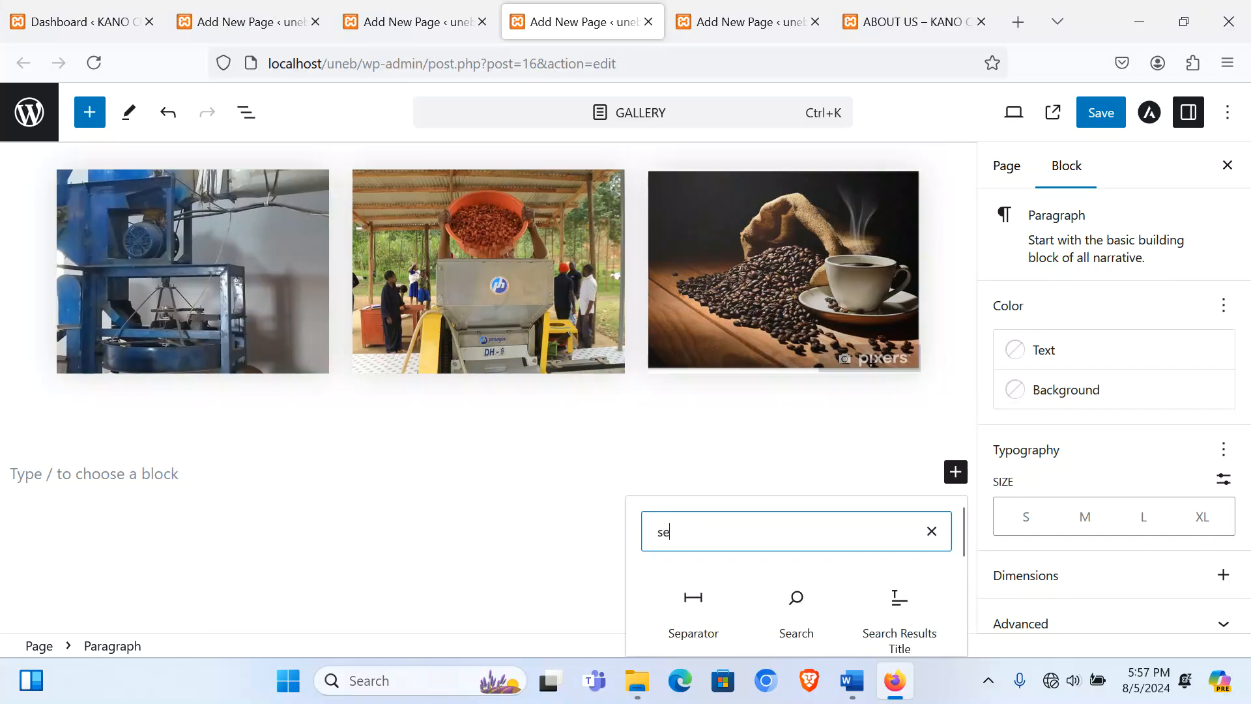
{"action": "left_click", "coordinate": [717, 595]}
{"action": "left_click", "coordinate": [464, 426]}
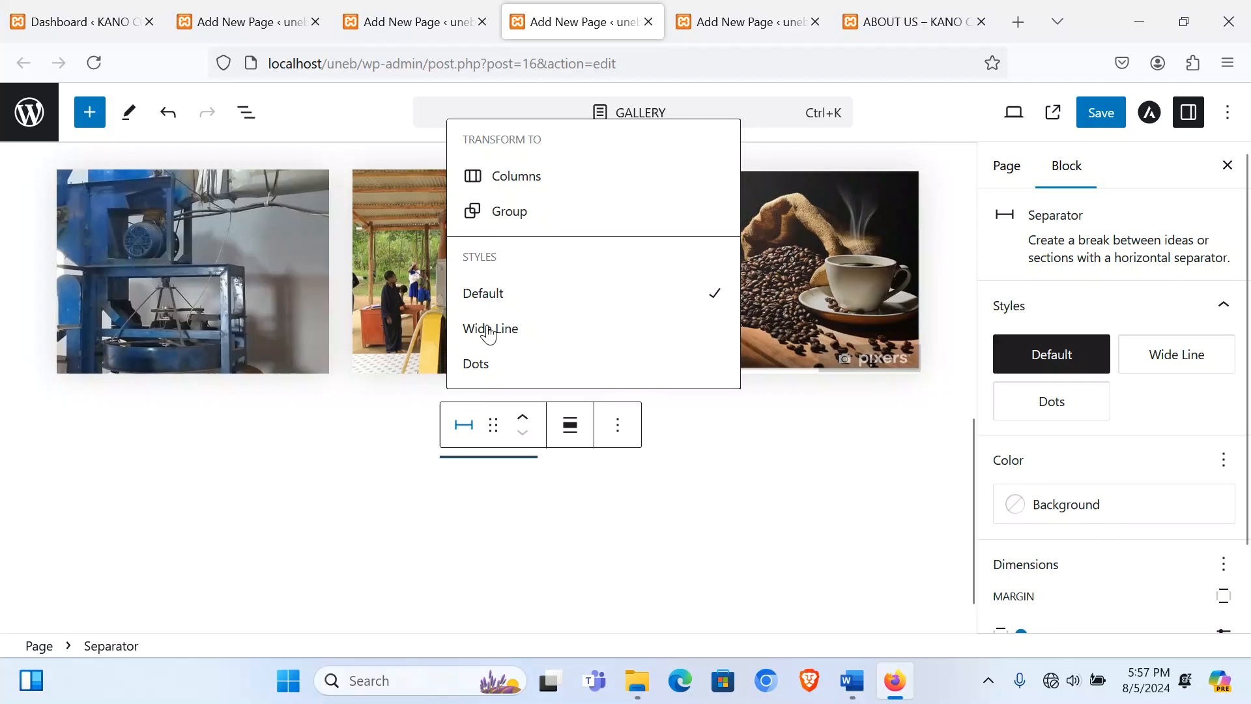
{"action": "left_click", "coordinate": [514, 336]}
Step: Add a Columns block below the separator split into three equal 33/33/33 columns
{"action": "left_click", "coordinate": [344, 495]}
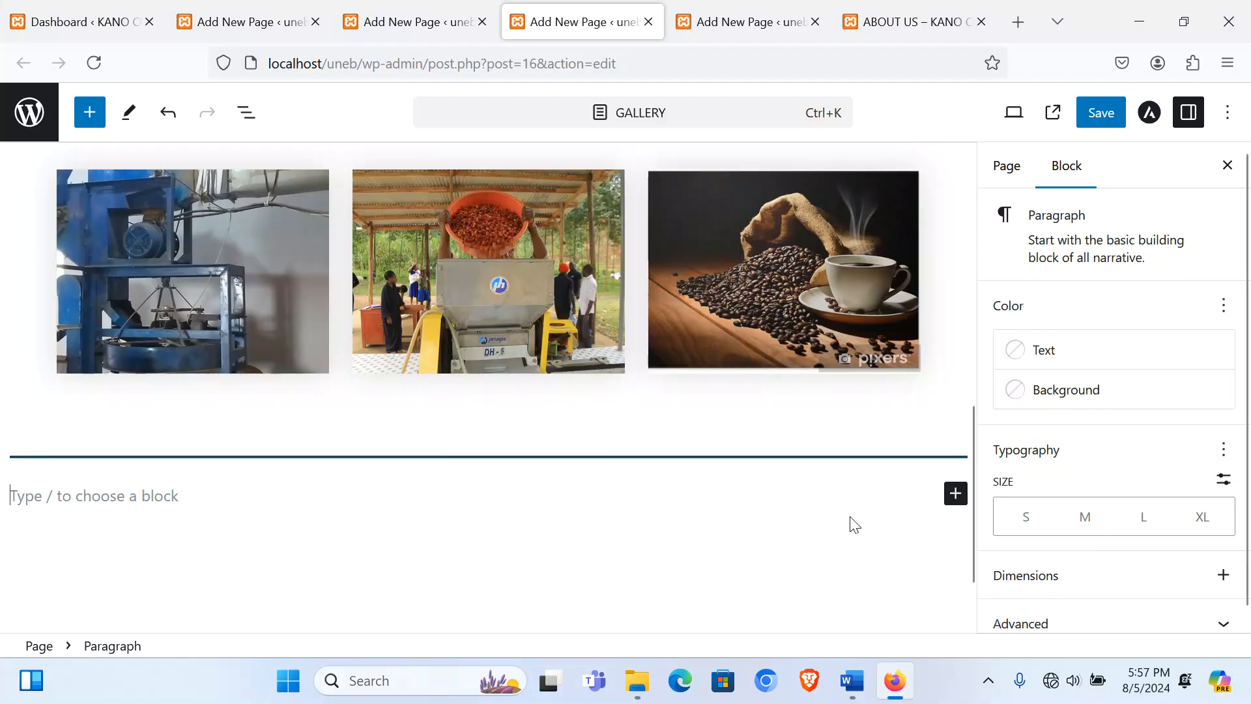
{"action": "left_click", "coordinate": [953, 496]}
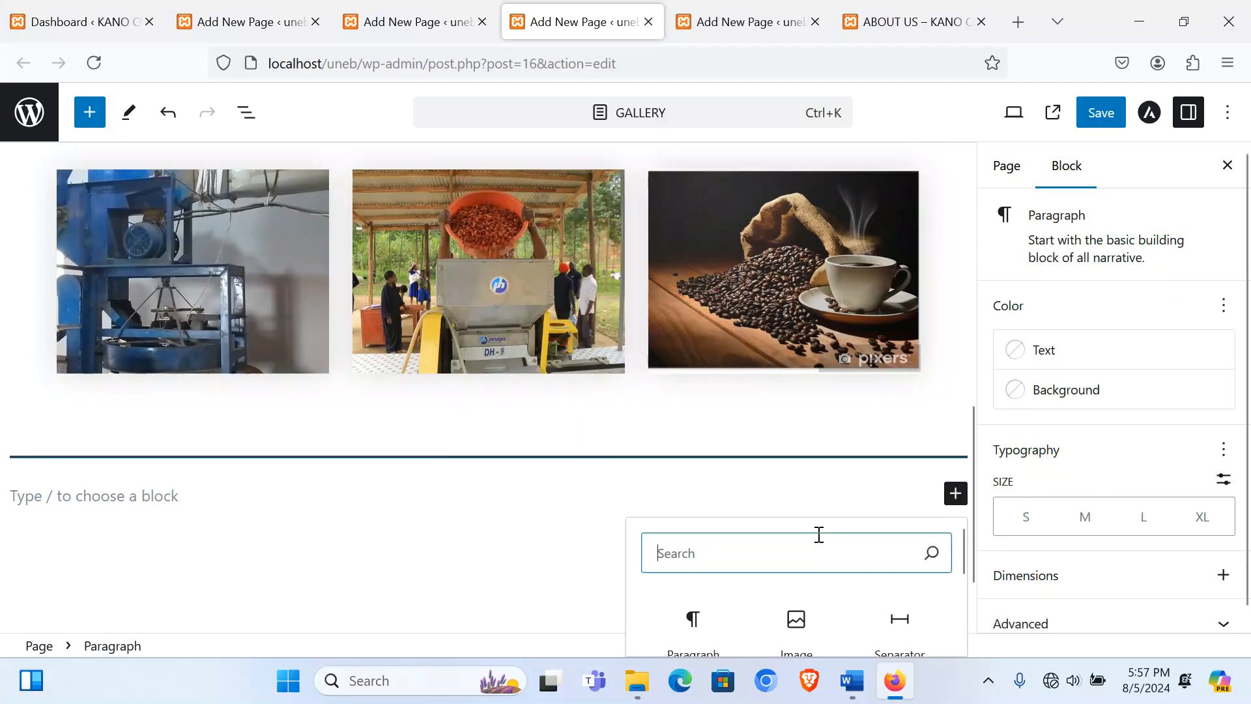
{"action": "type", "text": "co"}
{"action": "left_click", "coordinate": [703, 612]}
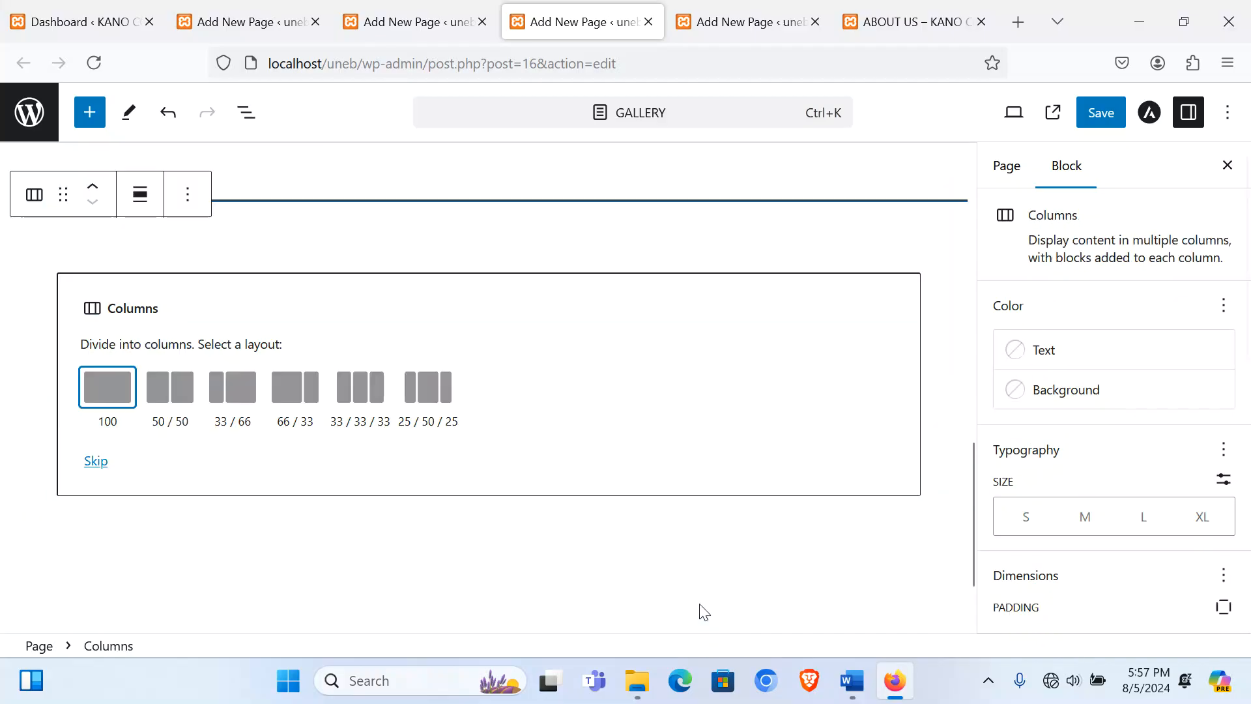
{"action": "left_click", "coordinate": [360, 409]}
Step: Upload the Kabango-Coffee-Germination-Centre plantation photo into the first column, cropped to 4:3
{"action": "left_click", "coordinate": [189, 413]}
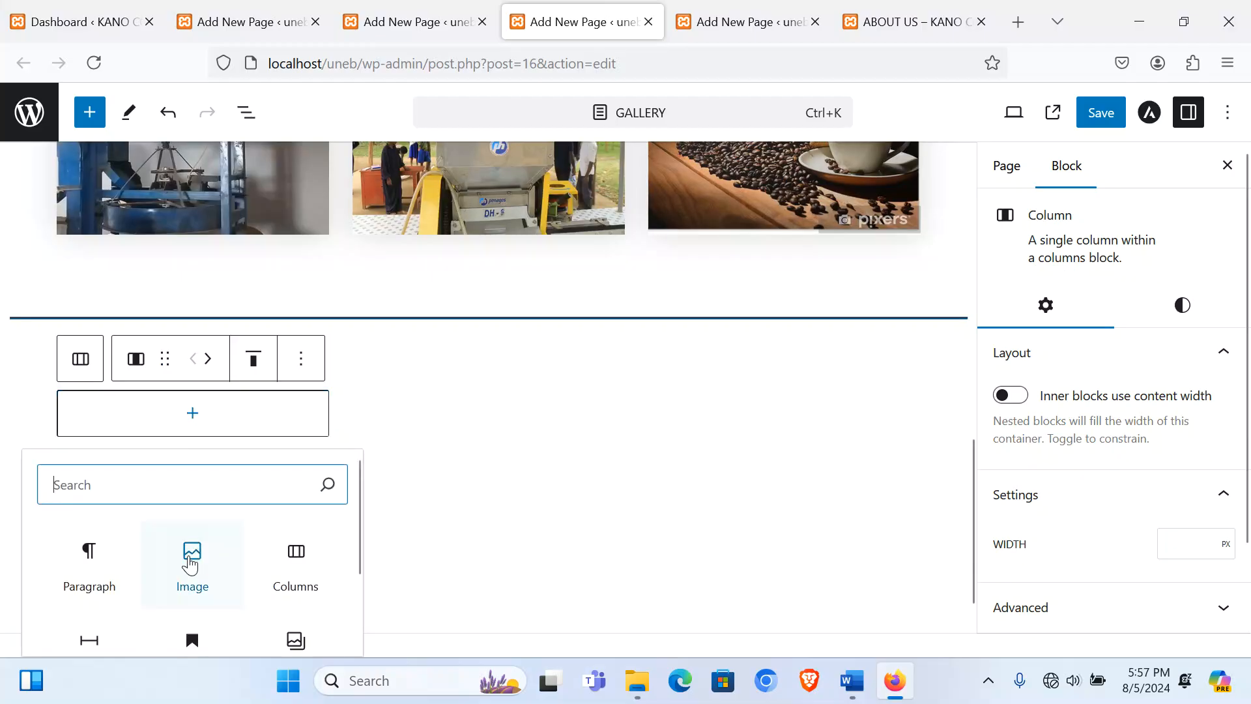
{"action": "left_click", "coordinate": [189, 553]}
{"action": "left_click", "coordinate": [183, 472]}
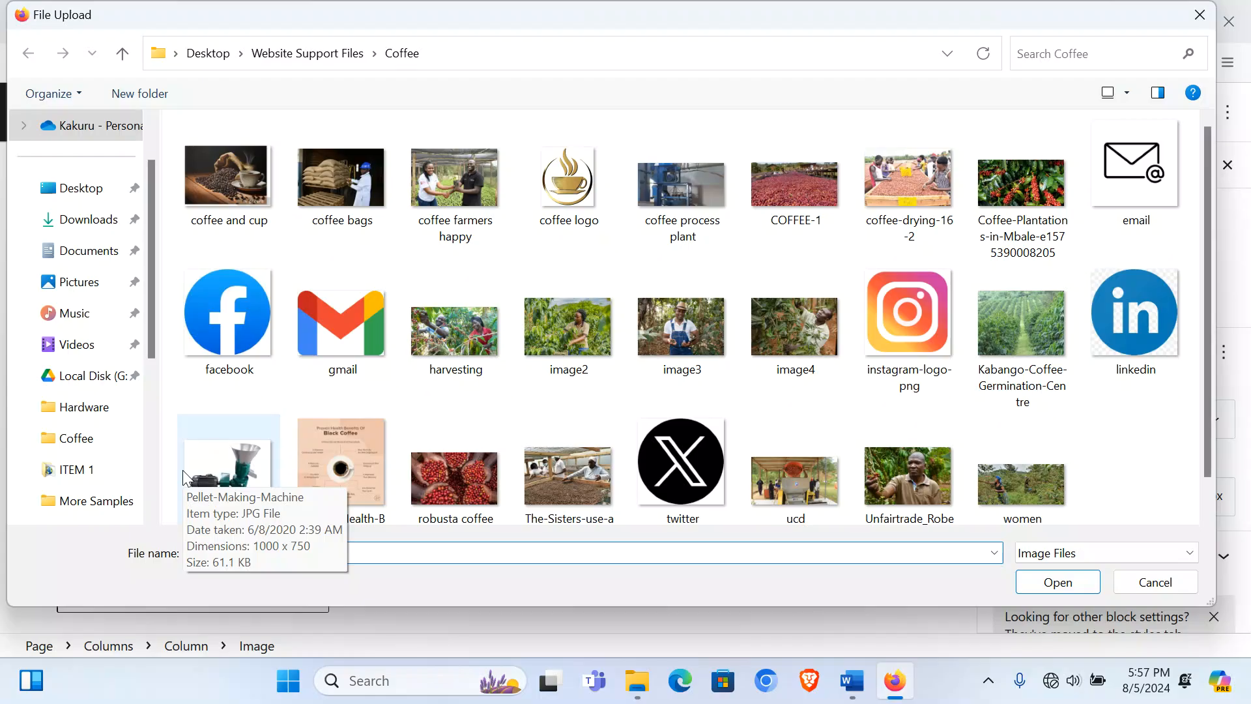
{"action": "double_click", "coordinate": [1019, 327]}
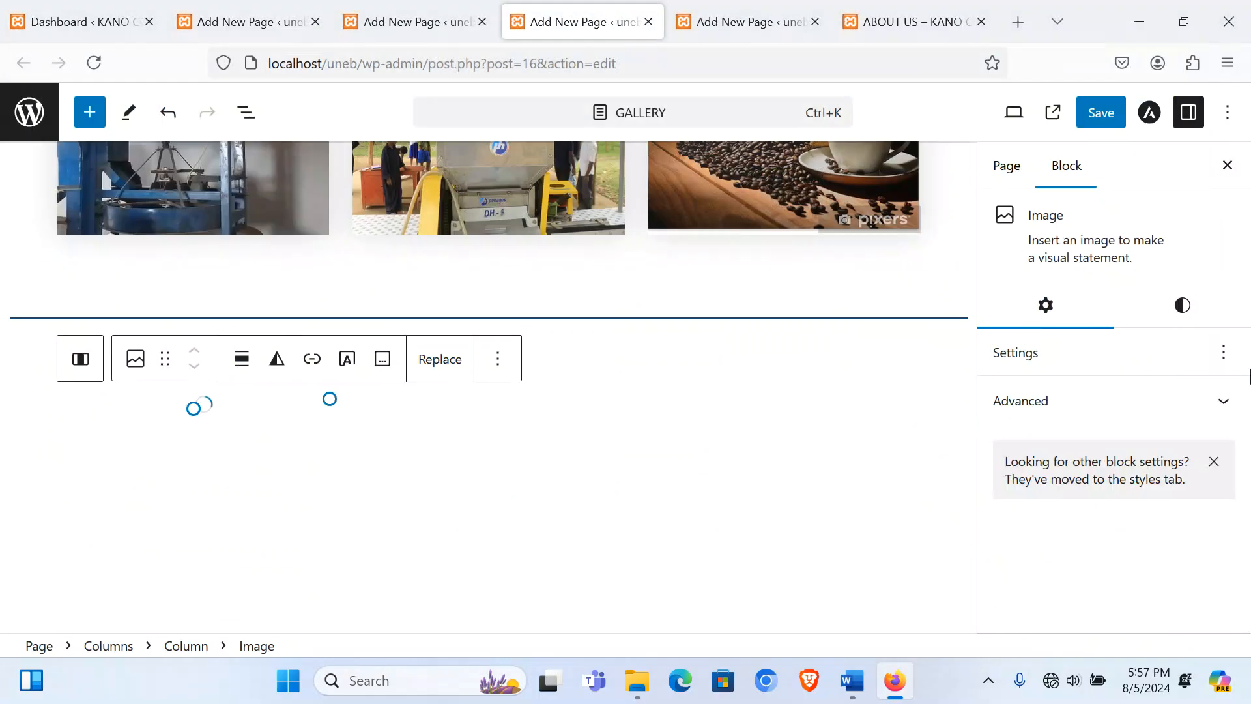
{"action": "left_click", "coordinate": [1087, 591]}
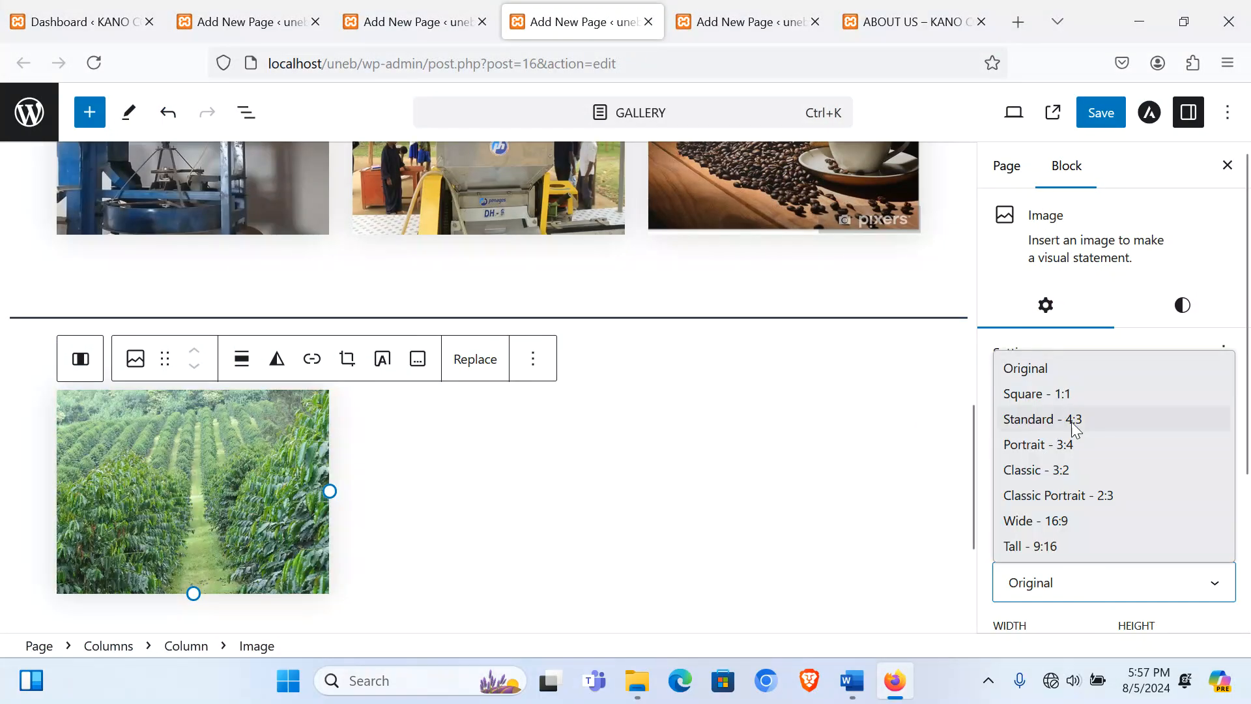
{"action": "left_click", "coordinate": [1072, 419]}
Step: Upload image4, the coffee-picking photo, into the second column, cropped to 4:3
{"action": "left_click", "coordinate": [447, 486]}
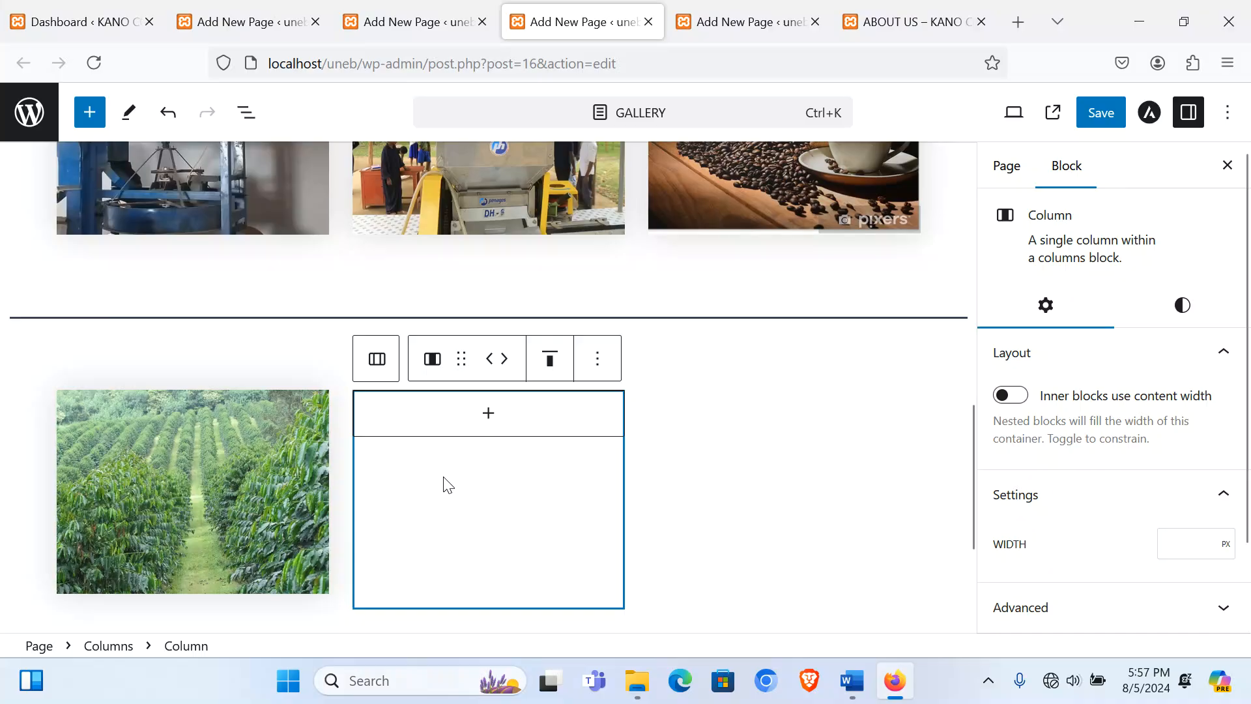
{"action": "left_click", "coordinate": [490, 427]}
{"action": "left_click", "coordinate": [494, 551]}
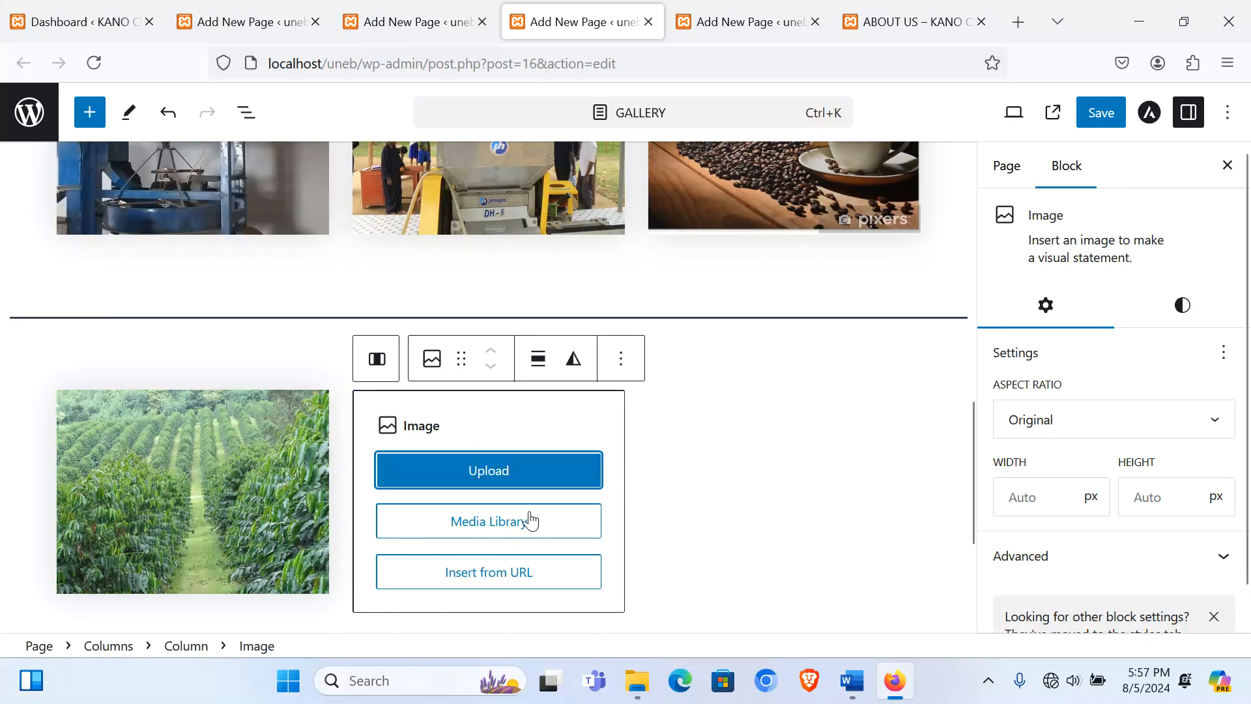
{"action": "left_click", "coordinate": [521, 481]}
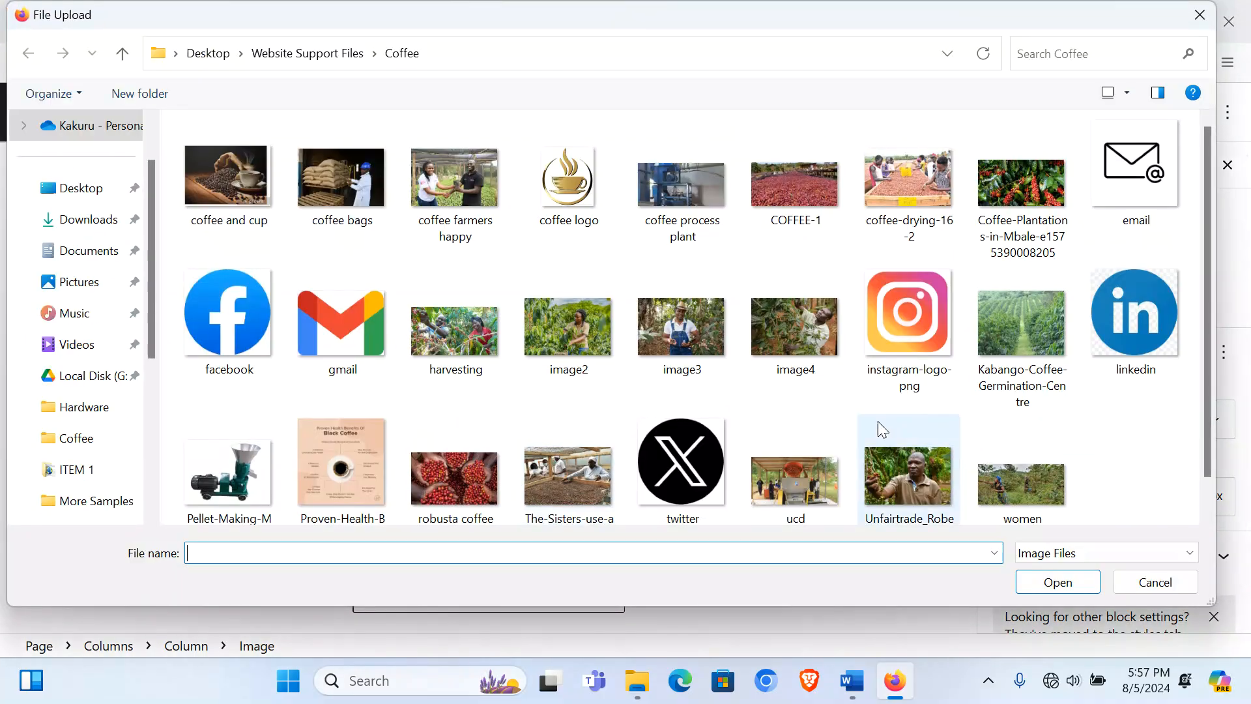
{"action": "double_click", "coordinate": [784, 319]}
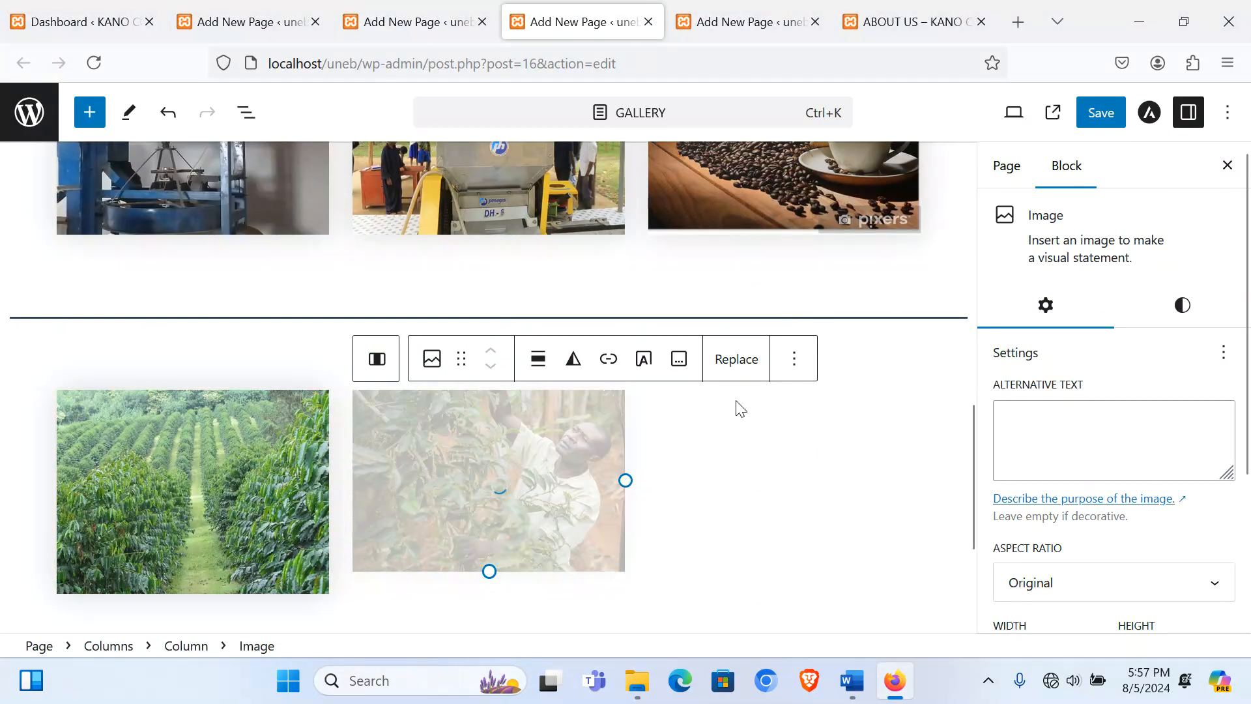
{"action": "left_click", "coordinate": [1148, 582]}
{"action": "left_click", "coordinate": [1068, 420]}
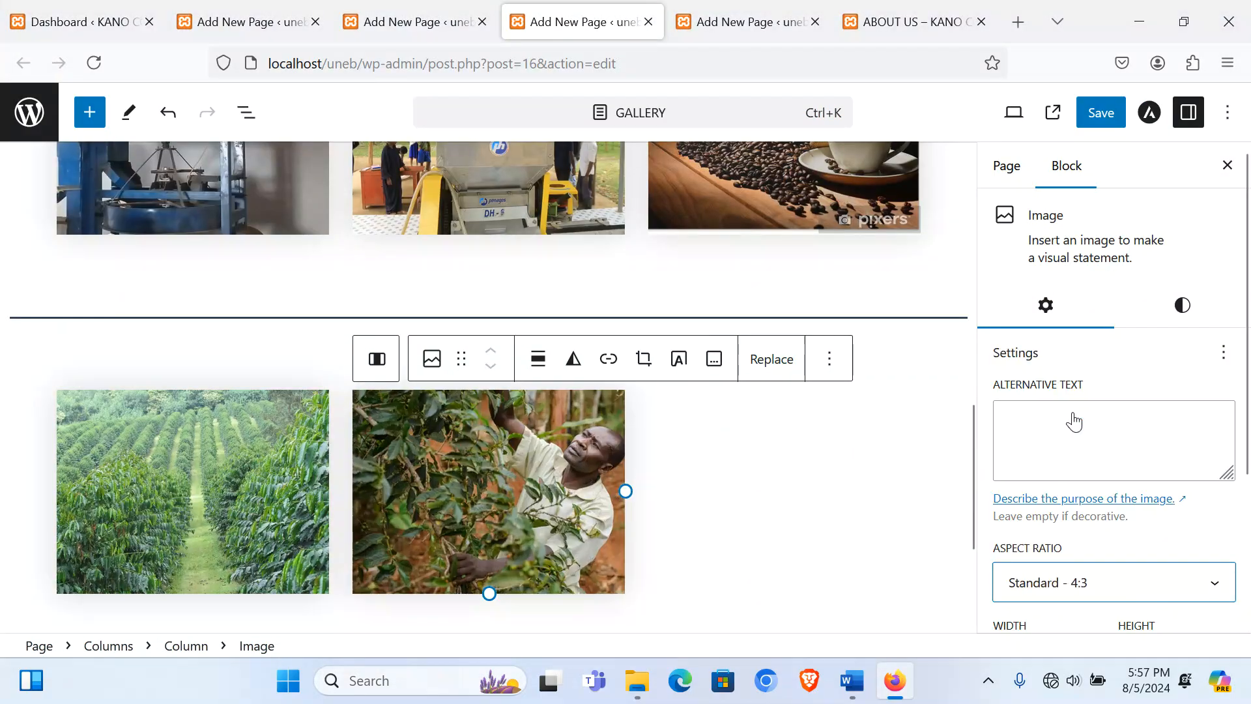
Step: Upload the sisters solar-drier coffee photo into the third column, cropped to 4:3
{"action": "left_click", "coordinate": [708, 517]}
{"action": "left_click", "coordinate": [784, 433]}
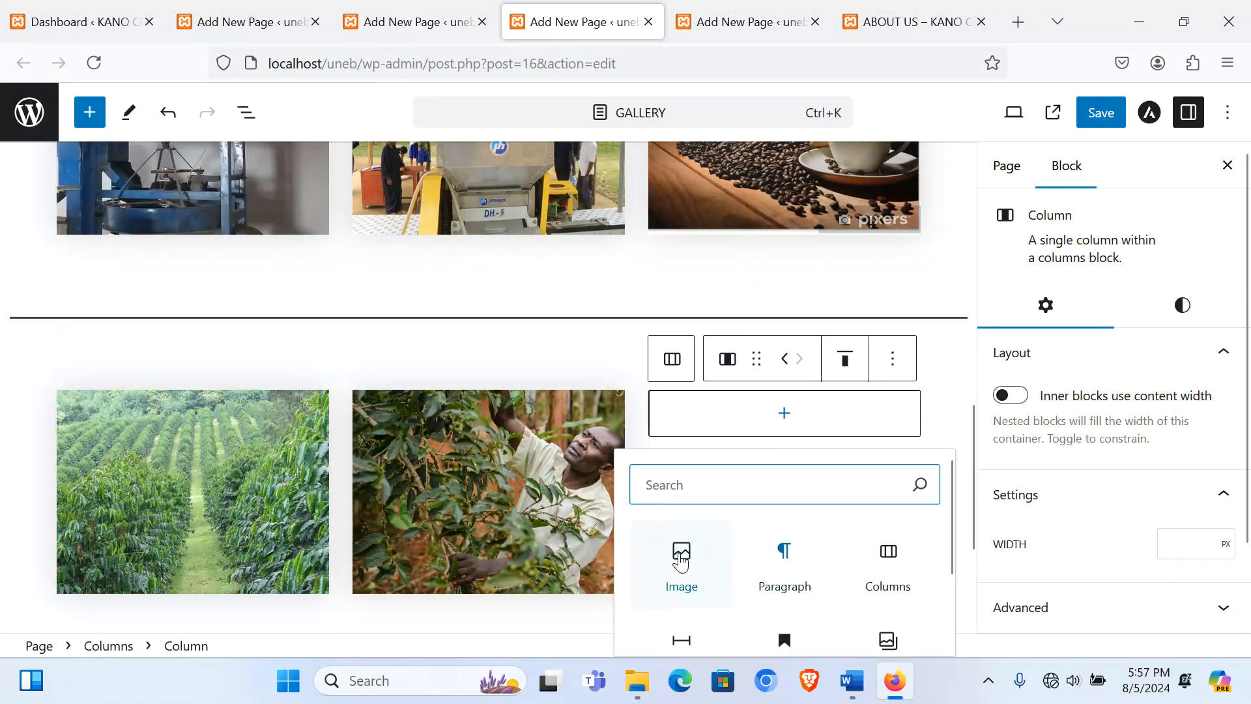
{"action": "left_click", "coordinate": [678, 557]}
{"action": "left_click", "coordinate": [766, 482]}
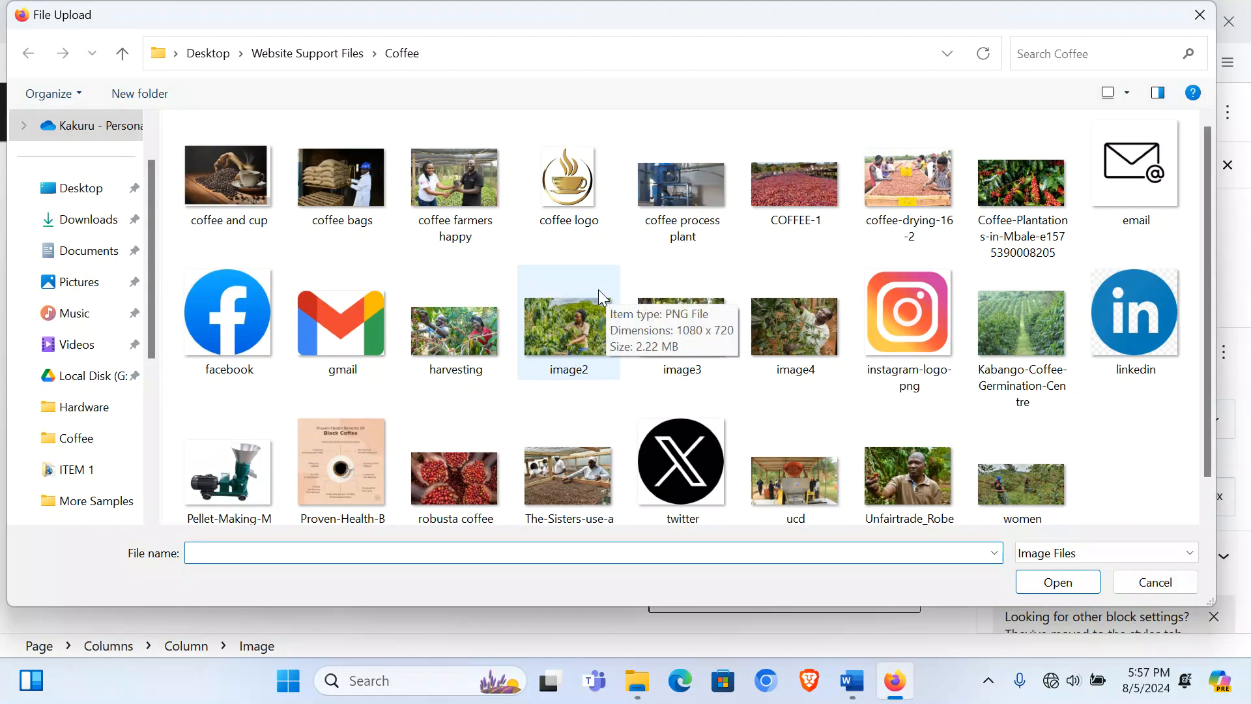
{"action": "scroll", "coordinate": [938, 340], "scroll_direction": "down", "scroll_amount": 1}
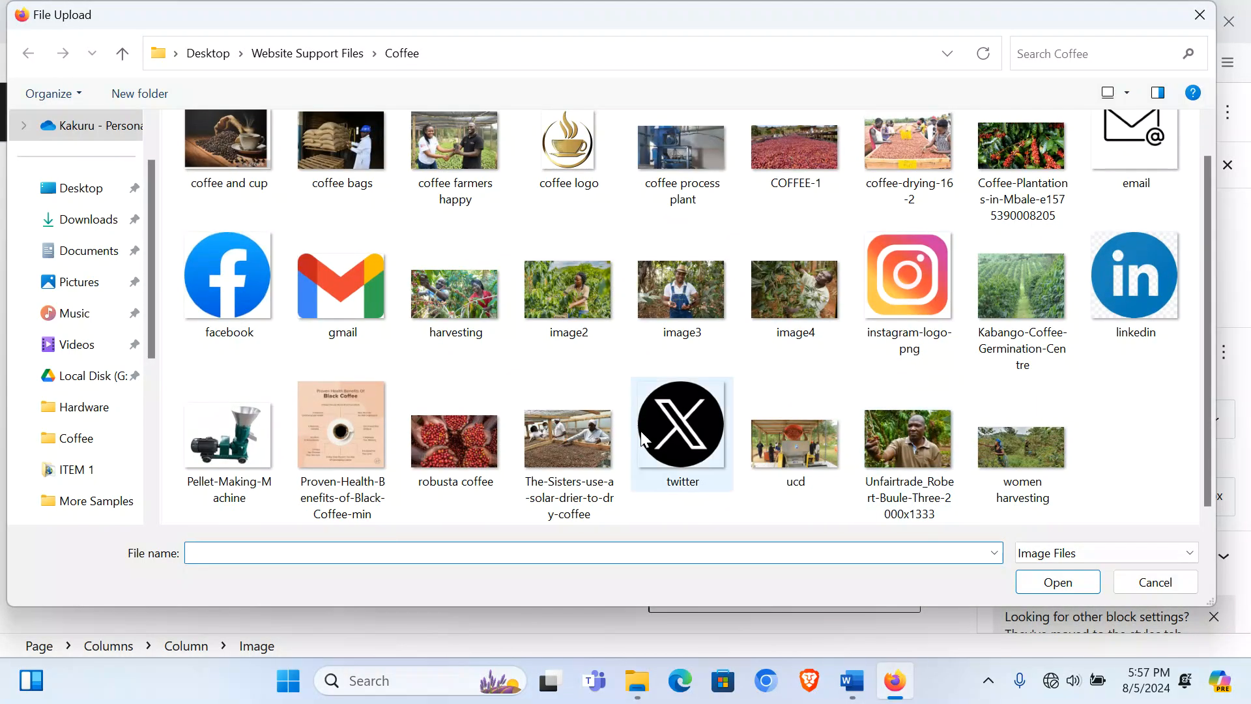
{"action": "double_click", "coordinate": [597, 435]}
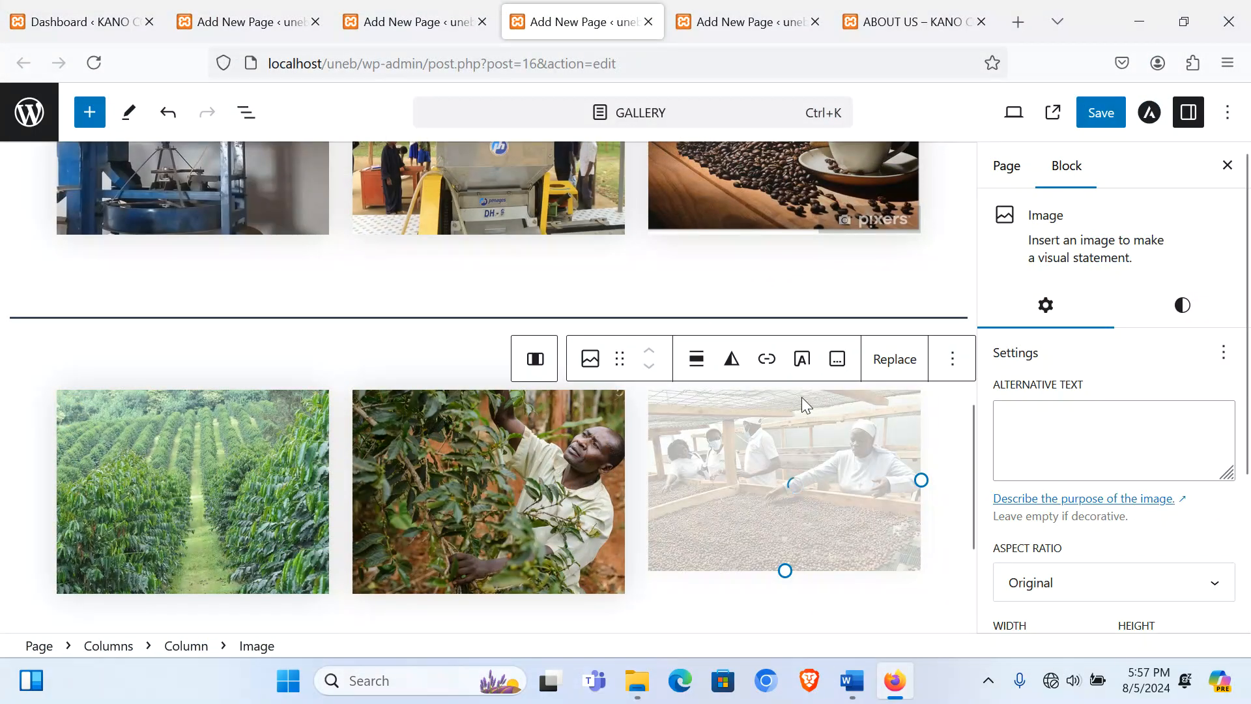
{"action": "left_click", "coordinate": [1082, 588]}
{"action": "left_click", "coordinate": [1061, 419]}
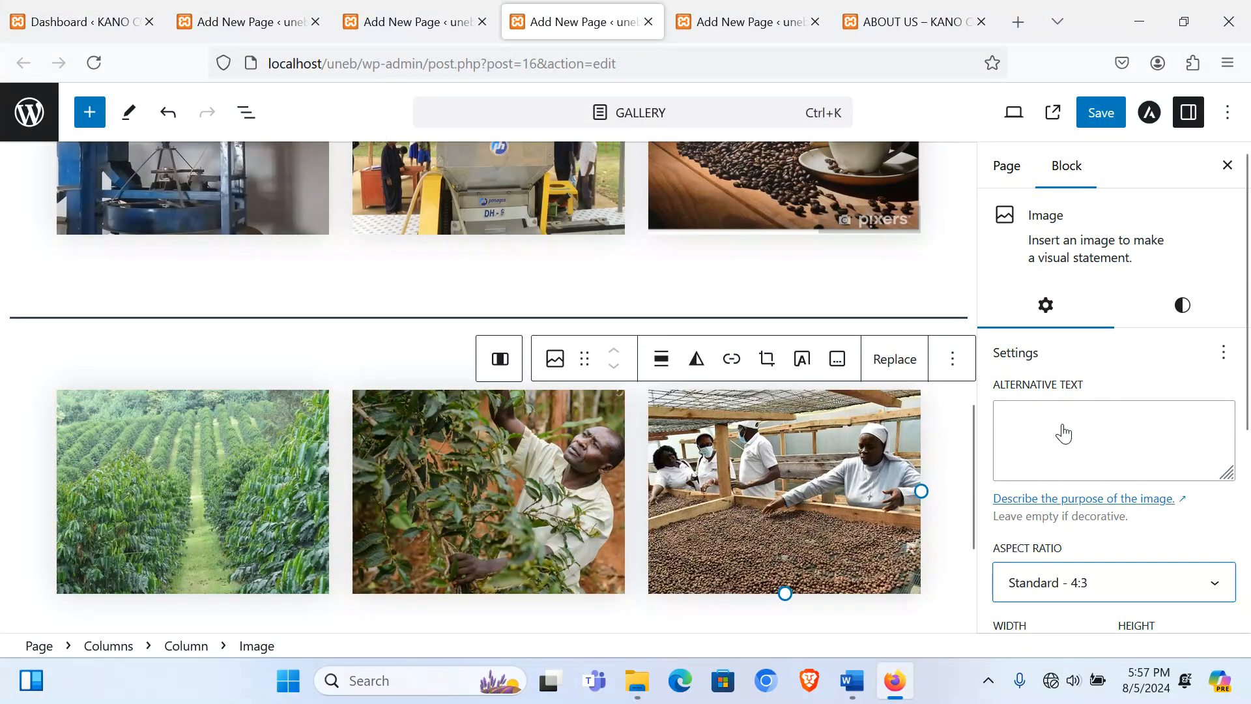
Step: Add an empty paragraph after the photo row and switch to the About Us page editor
{"action": "scroll", "coordinate": [485, 489], "scroll_direction": "down", "scroll_amount": 3}
{"action": "left_click", "coordinate": [391, 470]}
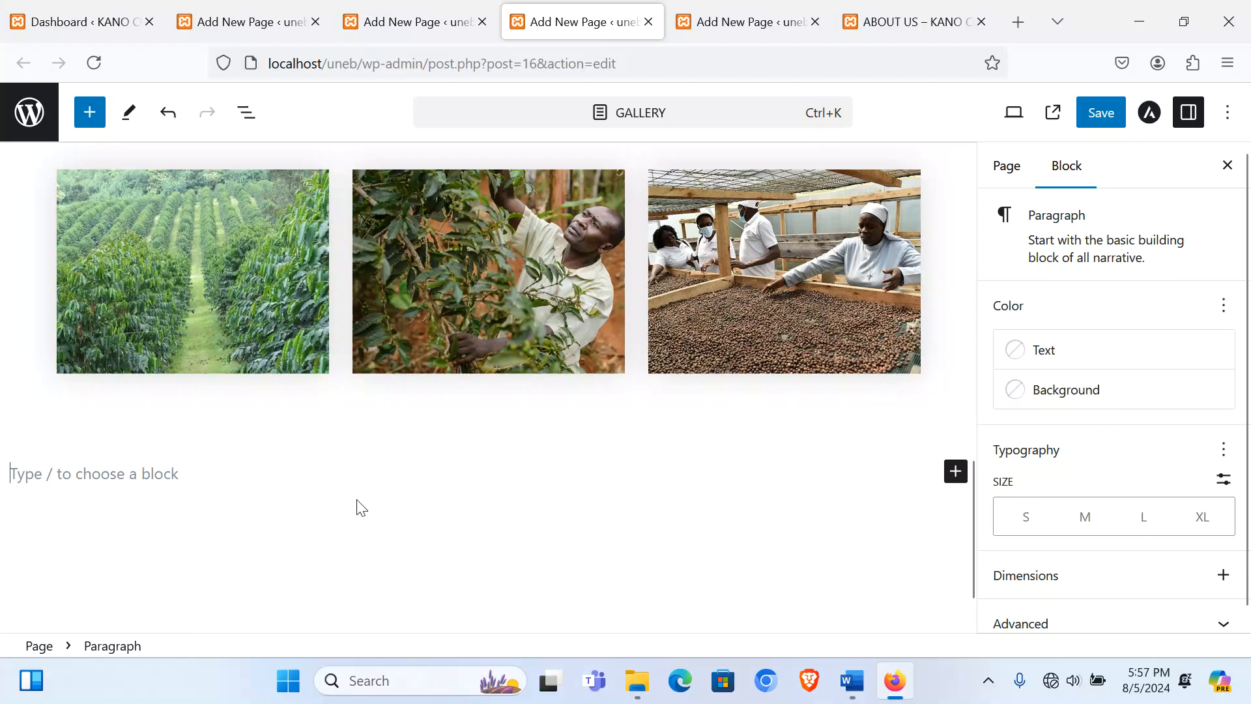
{"action": "scroll", "coordinate": [352, 509], "scroll_direction": "up", "scroll_amount": 15}
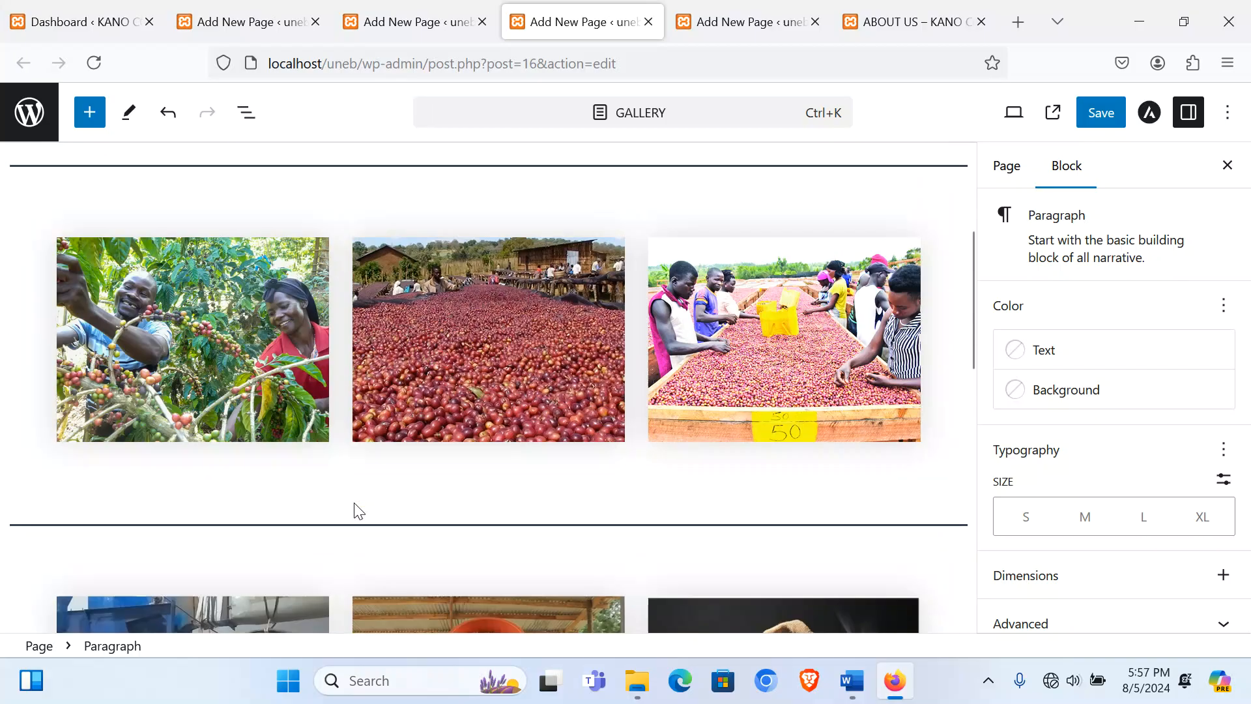
{"action": "scroll", "coordinate": [443, 508], "scroll_direction": "down", "scroll_amount": 5}
{"action": "scroll", "coordinate": [476, 478], "scroll_direction": "up", "scroll_amount": 2}
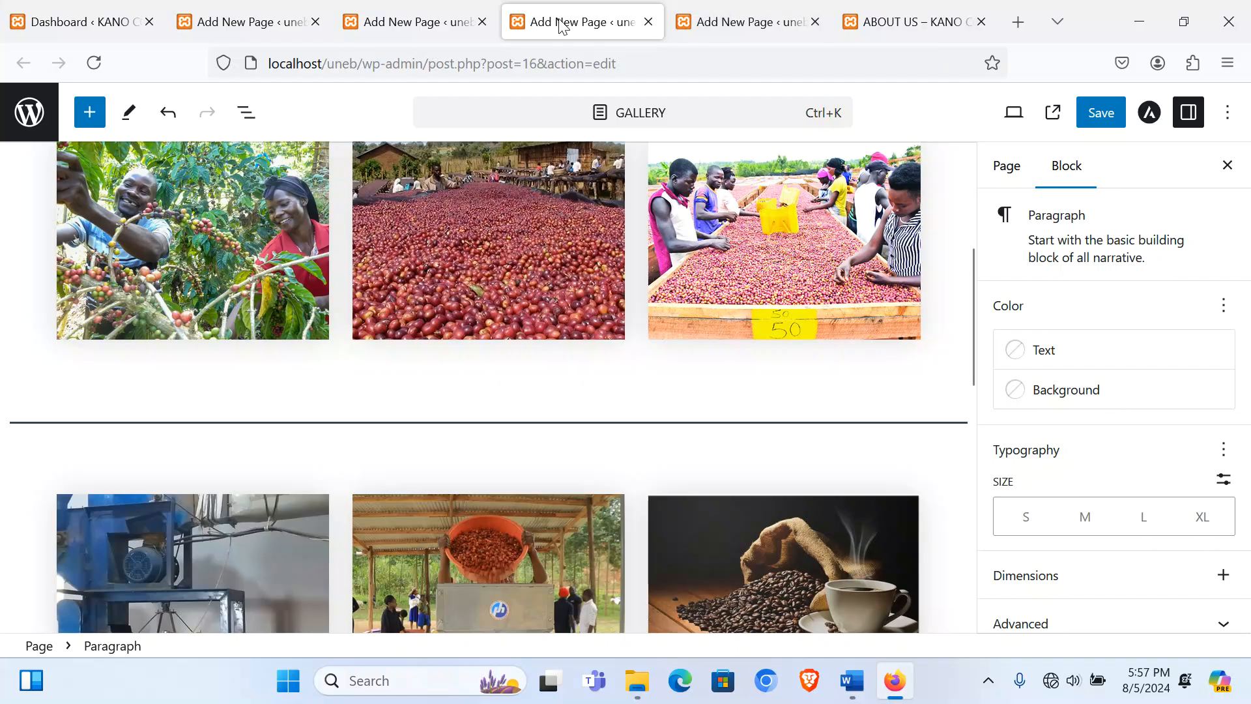
{"action": "left_click", "coordinate": [449, 24]}
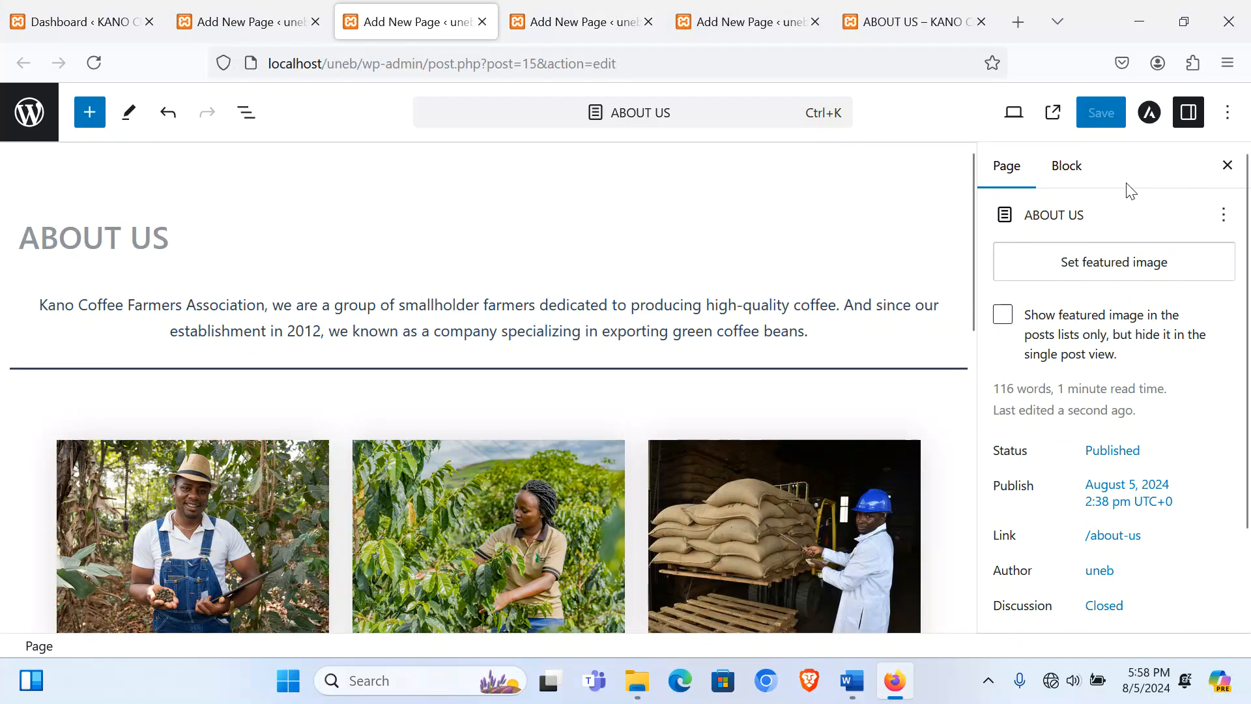
Step: Select the marquee welcome line in the About Us page's code view, then return to visual view
{"action": "left_click", "coordinate": [1227, 113]}
{"action": "left_click", "coordinate": [962, 517]}
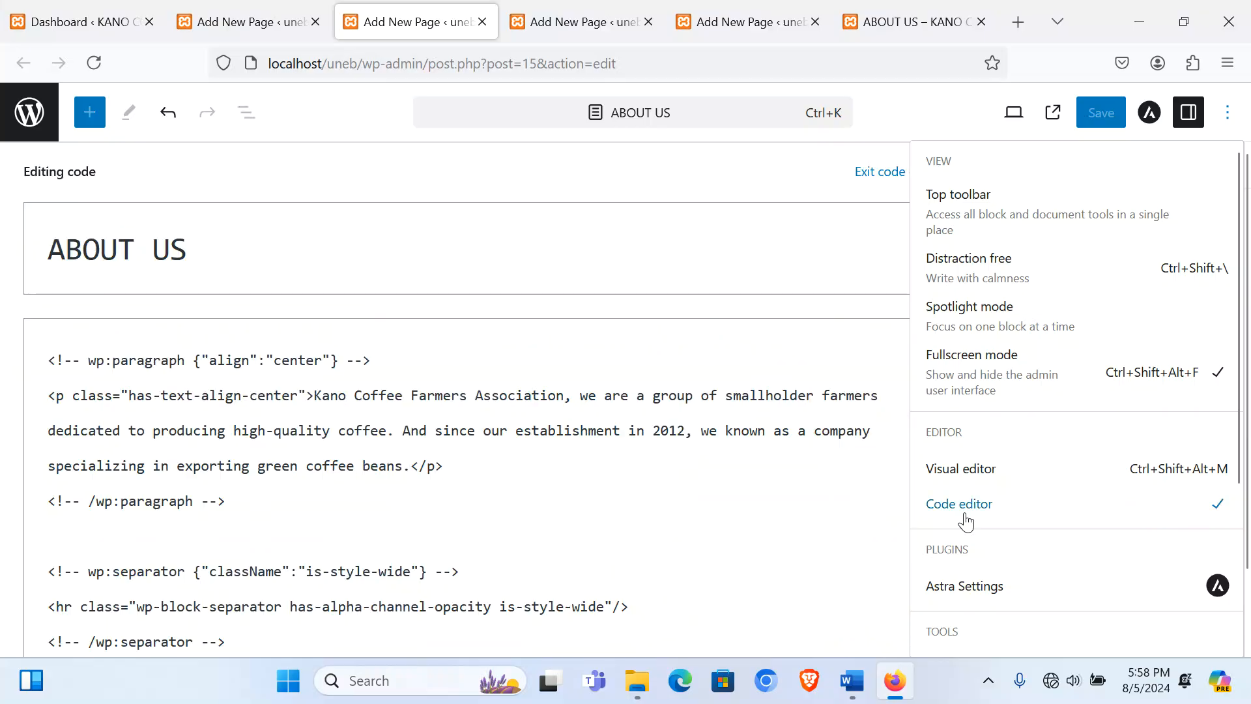
{"action": "scroll", "coordinate": [461, 489], "scroll_direction": "down", "scroll_amount": 15}
{"action": "scroll", "coordinate": [404, 483], "scroll_direction": "down", "scroll_amount": 5}
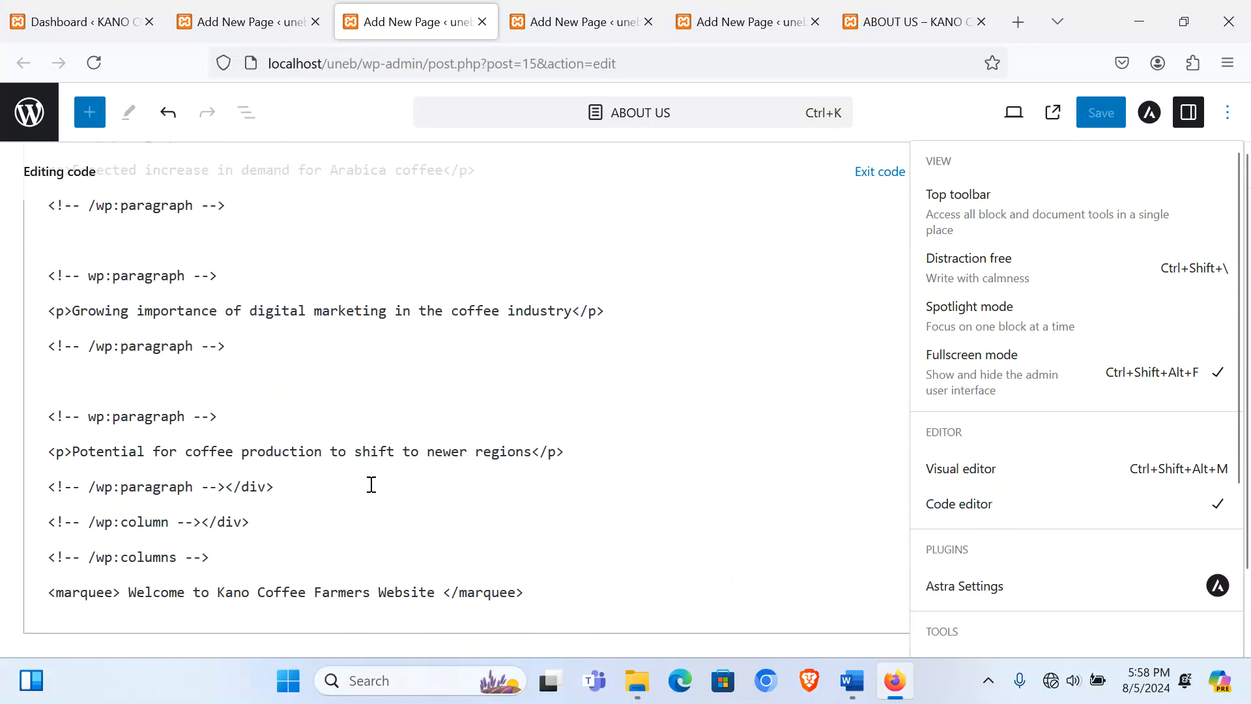
{"action": "triple_click", "coordinate": [318, 594]}
{"action": "key", "text": "ctrl+c"}
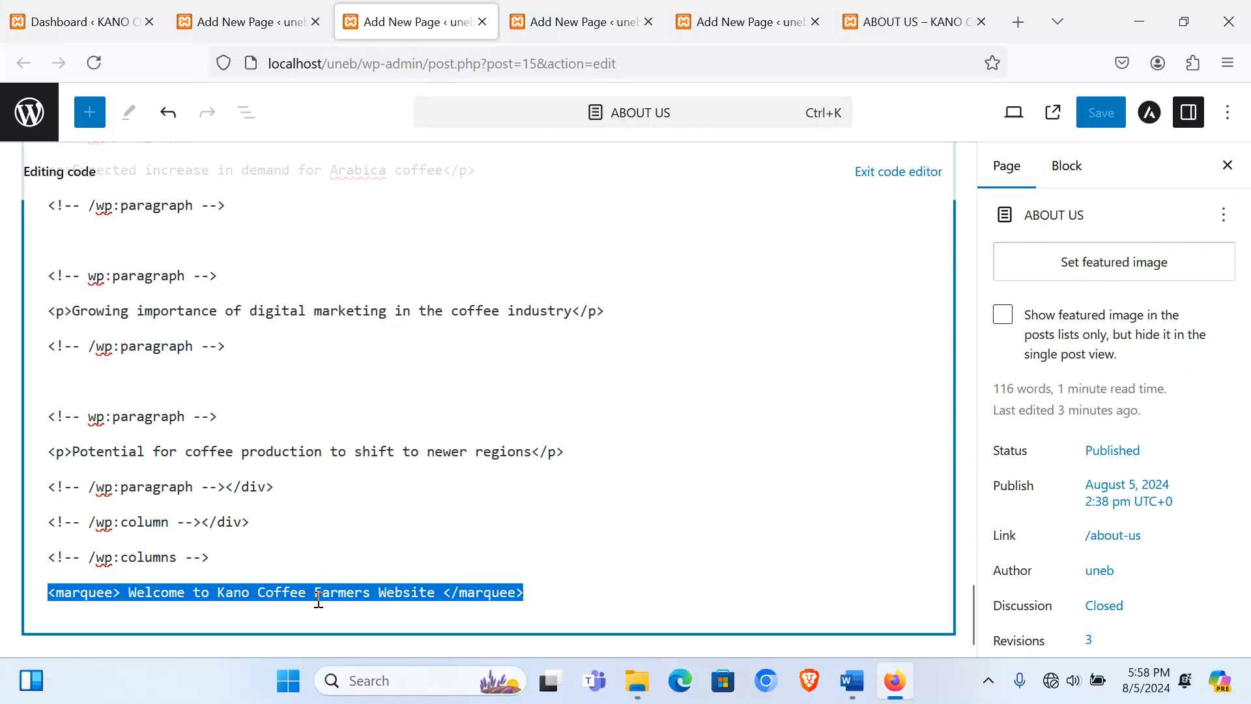
{"action": "left_click", "coordinate": [892, 172]}
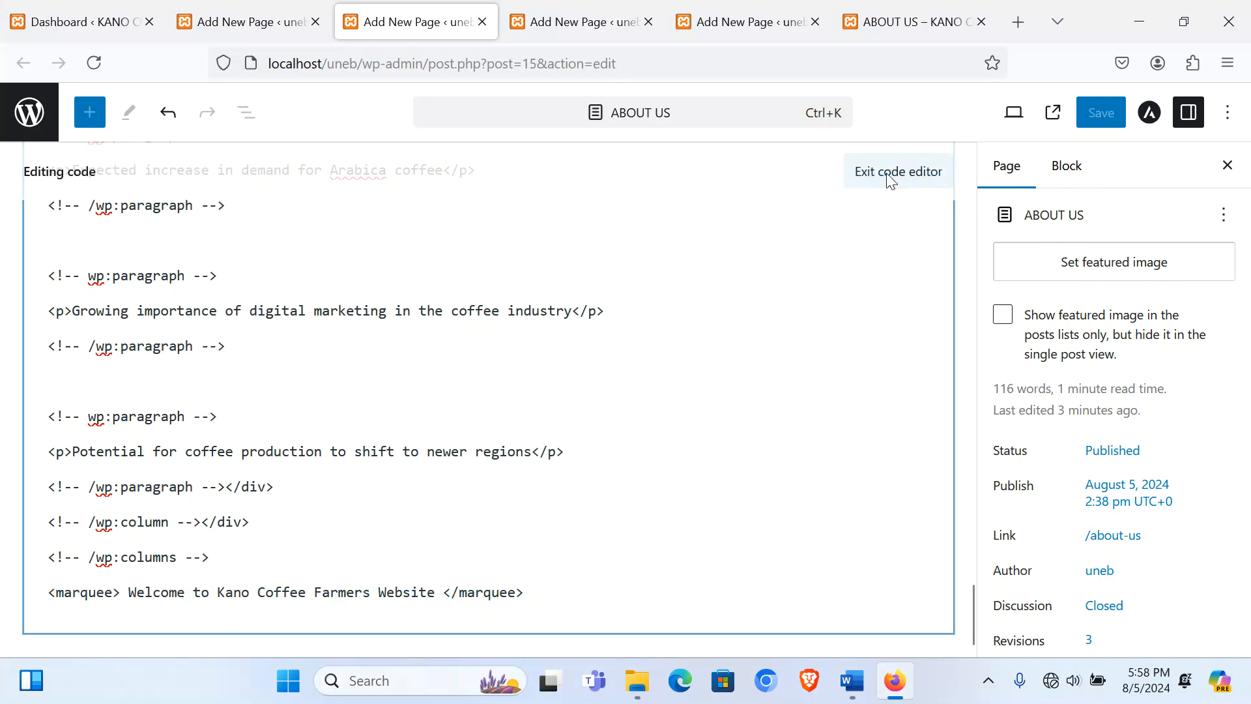
Step: In the Gallery page's code view, paste the marquee welcome line on a new last line
{"action": "left_click", "coordinate": [590, 23]}
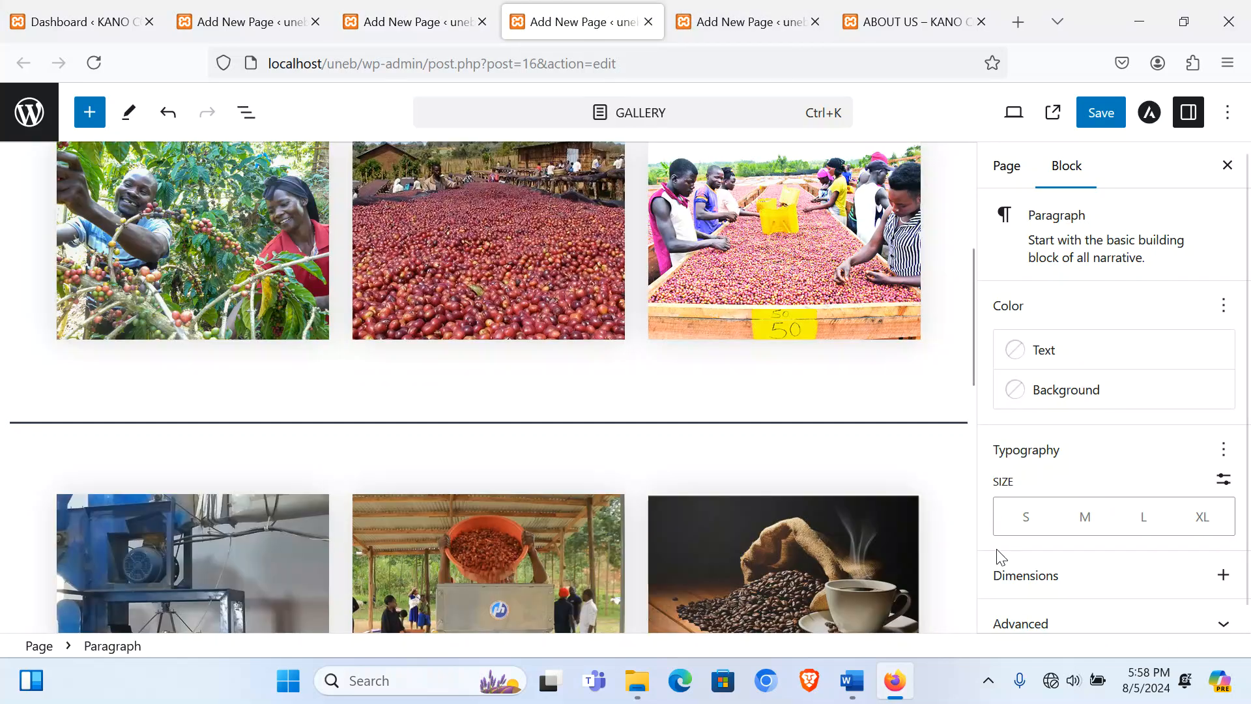
{"action": "scroll", "coordinate": [998, 558], "scroll_direction": "down", "scroll_amount": 1}
{"action": "left_click", "coordinate": [1227, 114]}
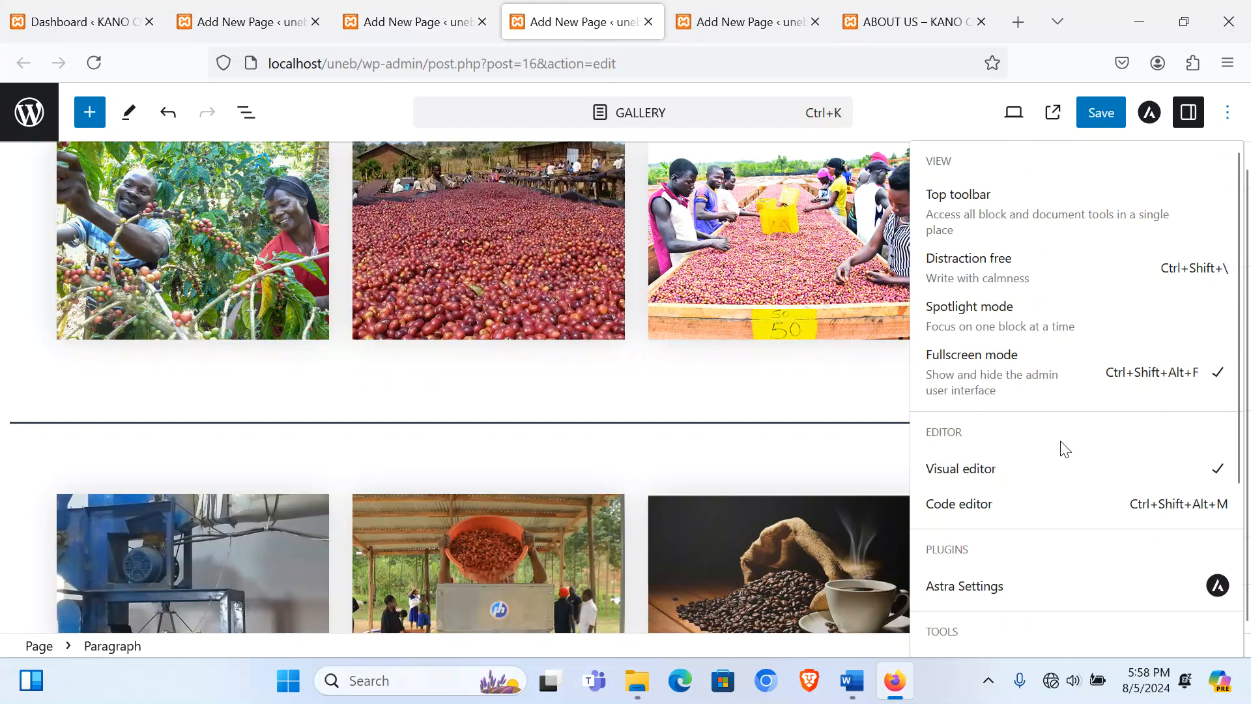
{"action": "left_click", "coordinate": [959, 504]}
{"action": "scroll", "coordinate": [410, 502], "scroll_direction": "down", "scroll_amount": 10}
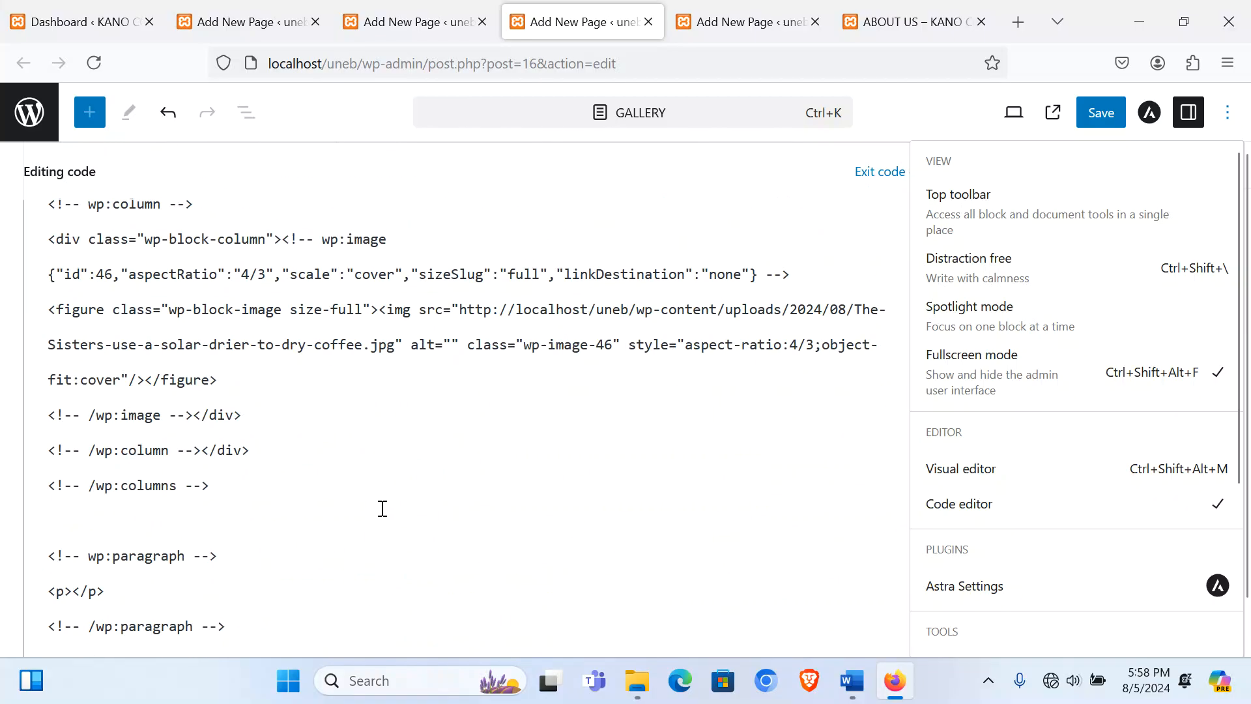
{"action": "scroll", "coordinate": [383, 508], "scroll_direction": "down", "scroll_amount": 1}
{"action": "left_click", "coordinate": [246, 591]}
{"action": "key", "text": "Return"}
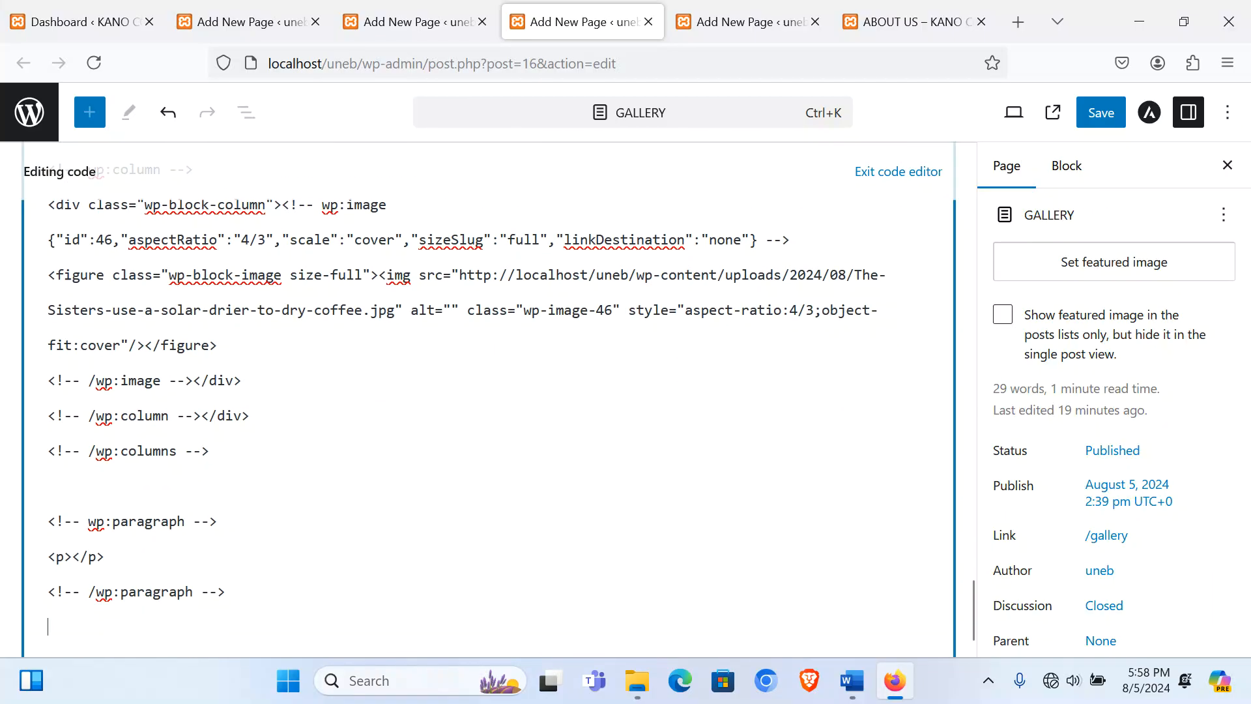
{"action": "key", "text": "ctrl+v"}
Step: Save the Gallery page, delete the empty paragraph block, and save it again
{"action": "left_click", "coordinate": [901, 171]}
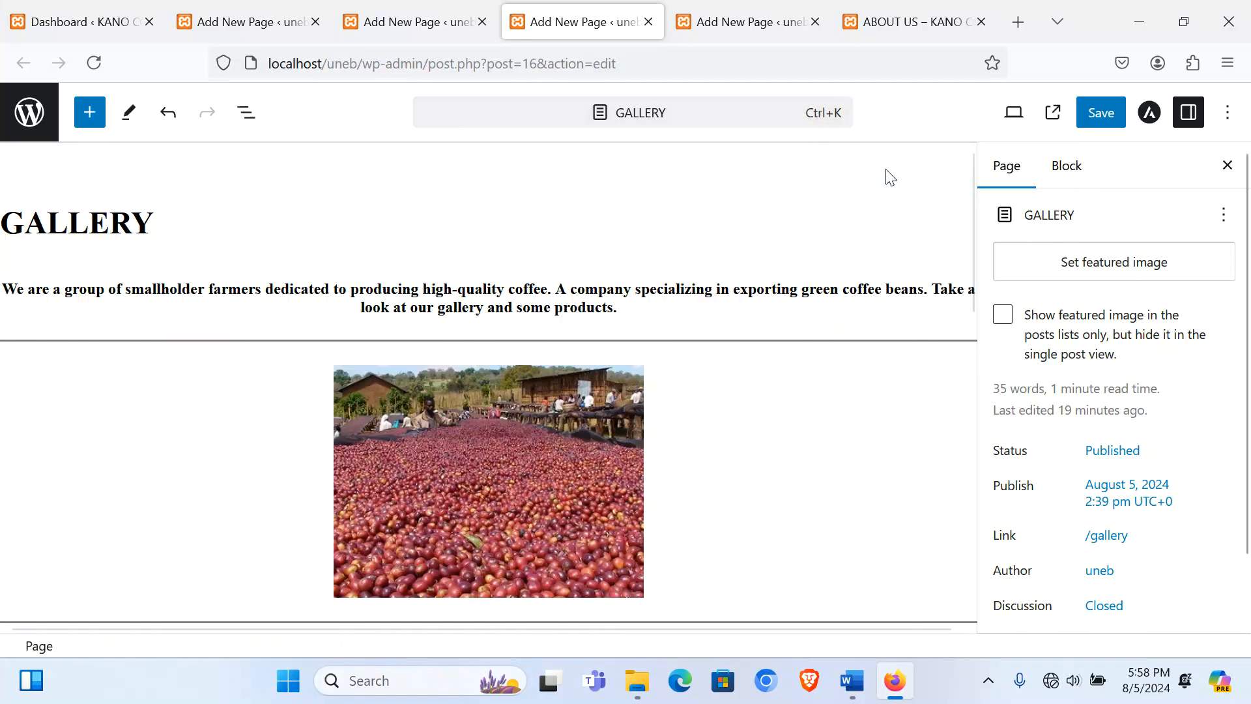
{"action": "left_click", "coordinate": [1099, 117]}
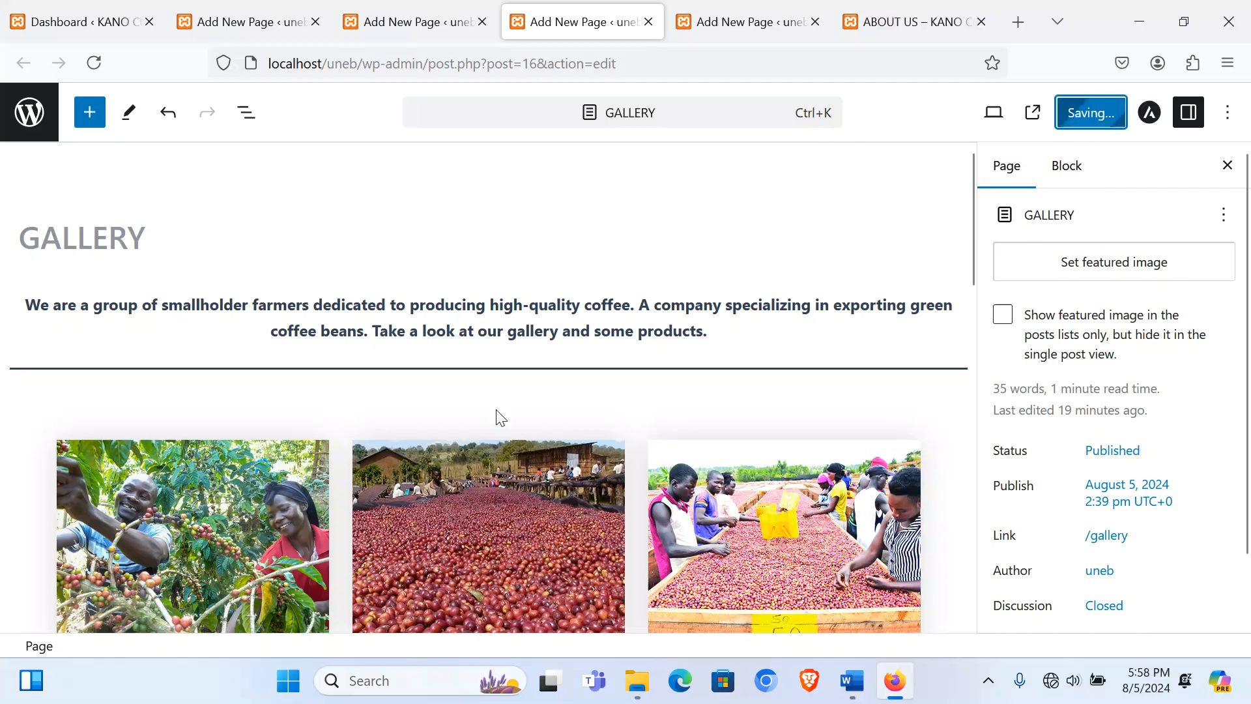
{"action": "scroll", "coordinate": [566, 404], "scroll_direction": "down", "scroll_amount": 10}
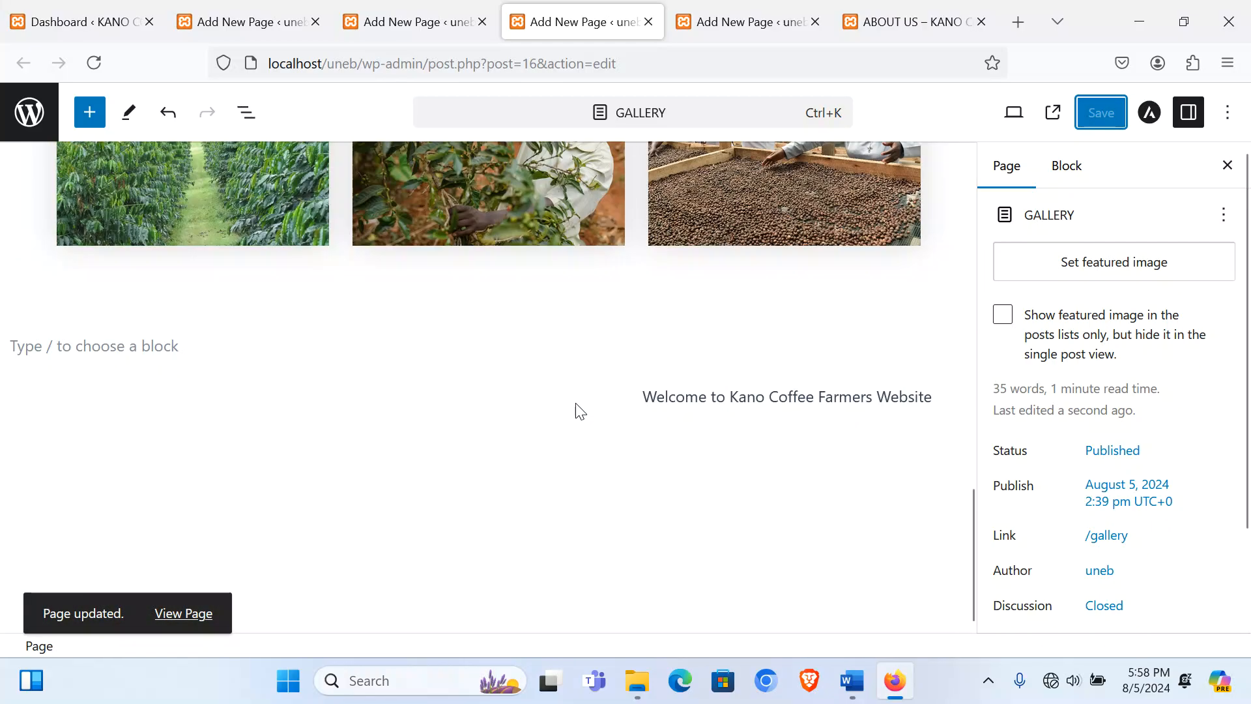
{"action": "left_click", "coordinate": [469, 391]}
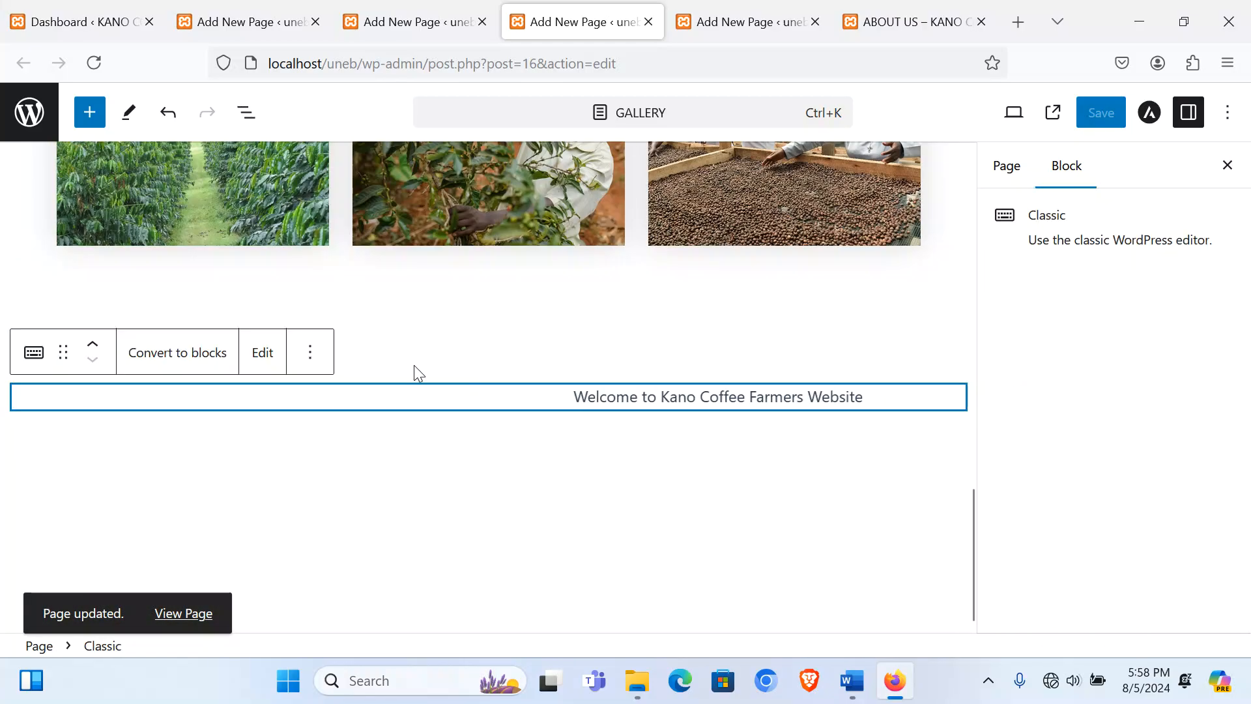
{"action": "left_click", "coordinate": [467, 348]}
{"action": "key", "text": "BackSpace"}
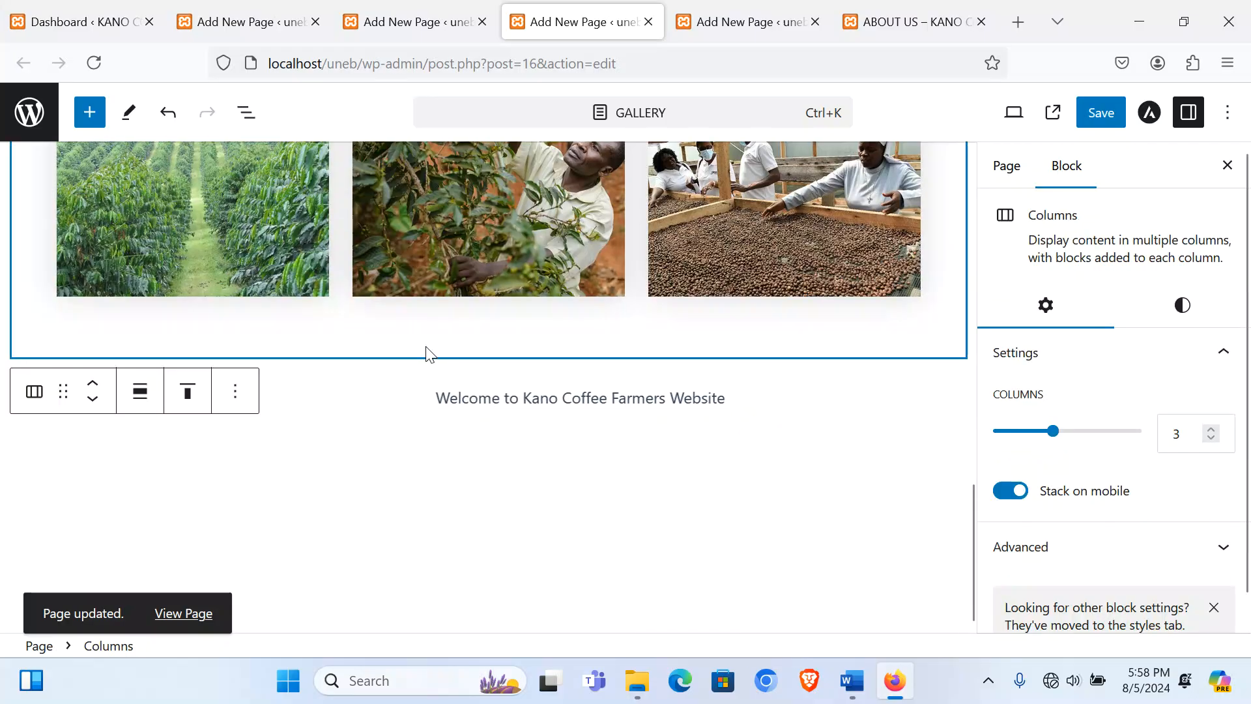
{"action": "left_click", "coordinate": [1093, 107]}
Step: View the published Gallery page and scroll through its content
{"action": "scroll", "coordinate": [488, 463], "scroll_direction": "up", "scroll_amount": 4}
{"action": "scroll", "coordinate": [487, 464], "scroll_direction": "up", "scroll_amount": 6}
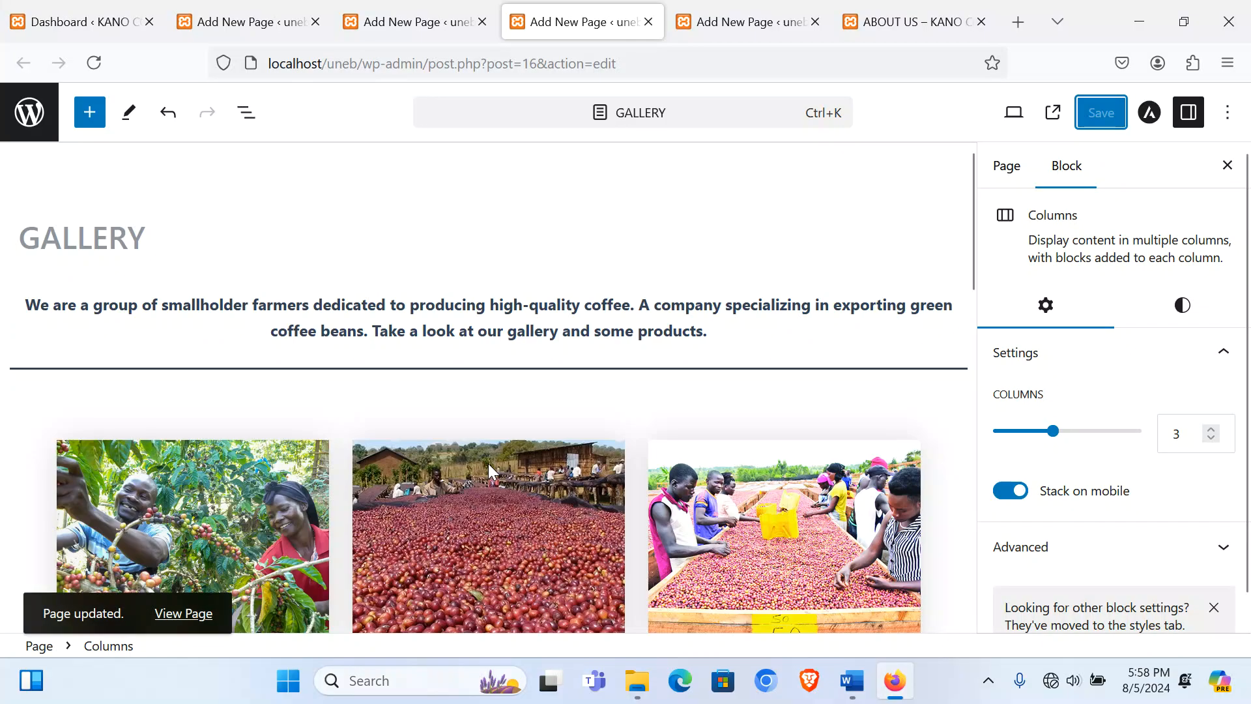
{"action": "left_click", "coordinate": [924, 18]}
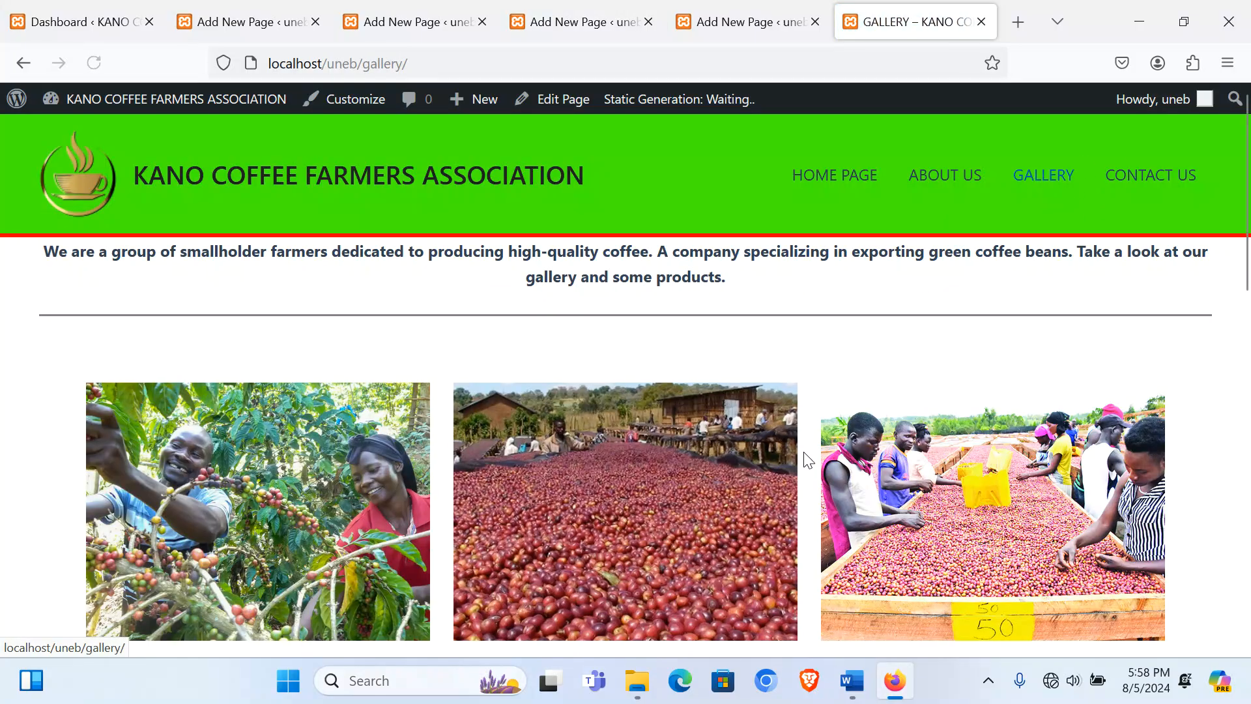
{"action": "scroll", "coordinate": [880, 430], "scroll_direction": "down", "scroll_amount": 5}
{"action": "scroll", "coordinate": [881, 430], "scroll_direction": "down", "scroll_amount": 6}
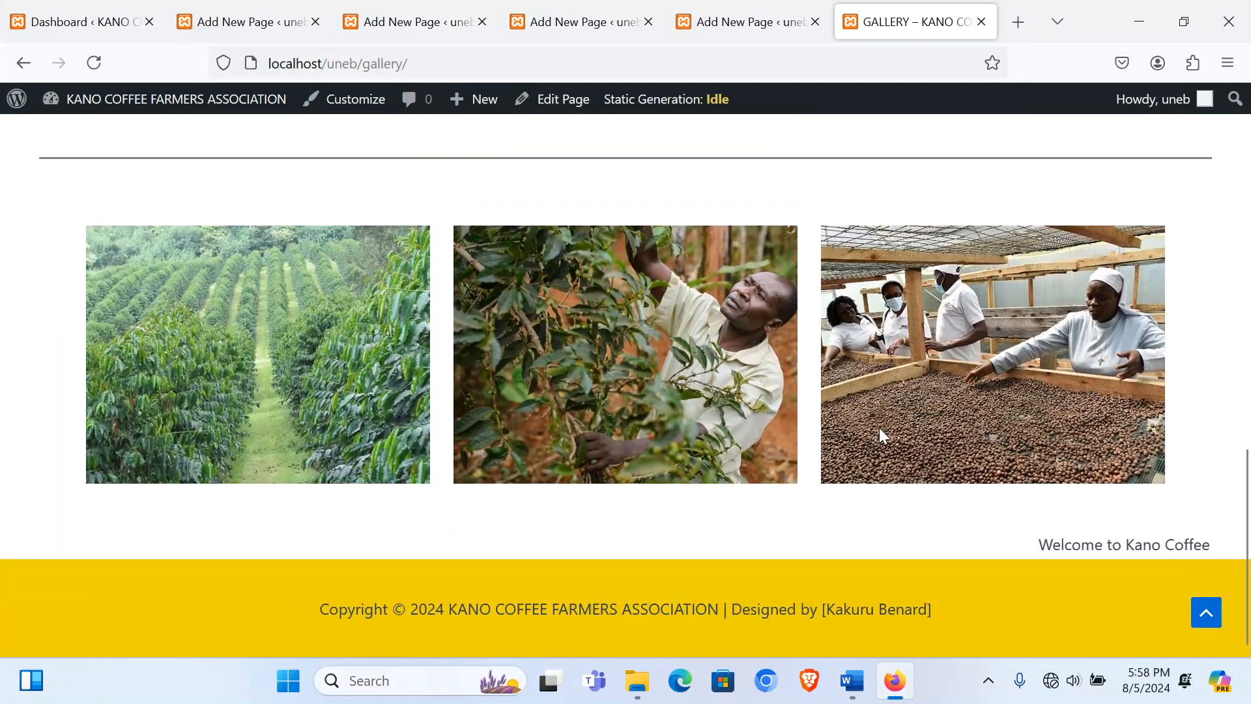
{"action": "scroll", "coordinate": [882, 435], "scroll_direction": "up", "scroll_amount": 6}
{"action": "scroll", "coordinate": [881, 427], "scroll_direction": "up", "scroll_amount": 5}
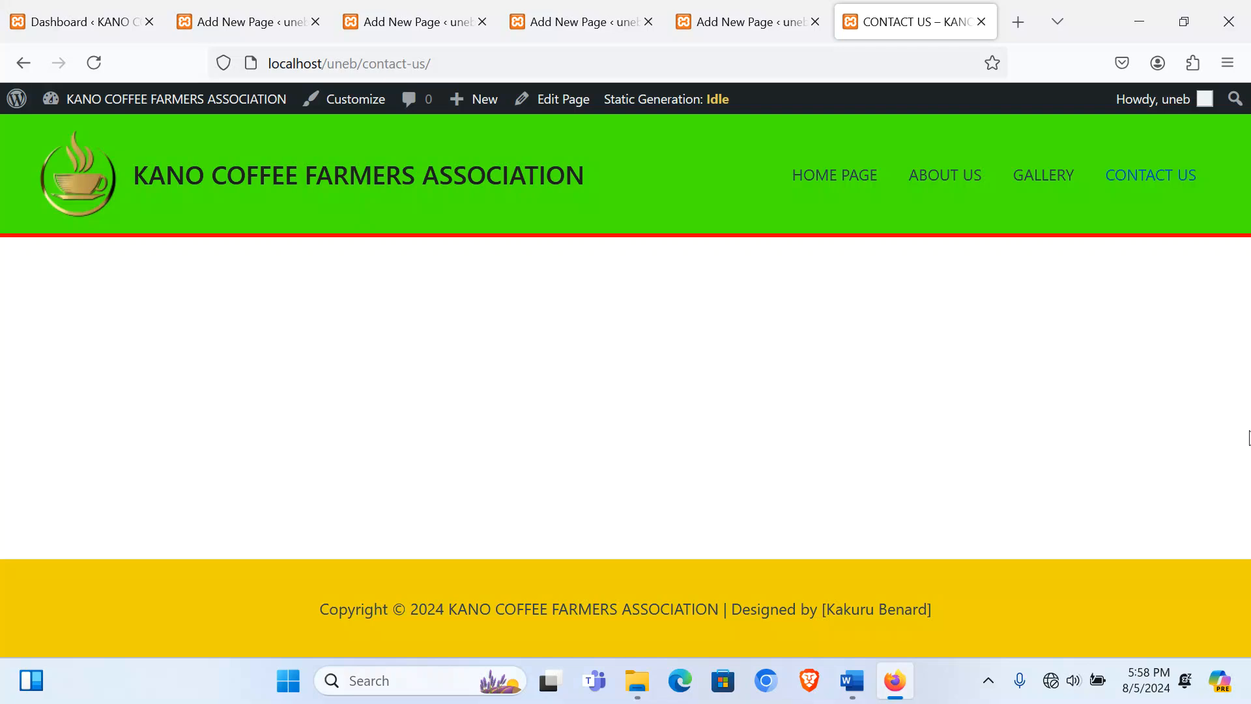
Step: Open the Contact Us page editor via the dashboard and live Contact Us page
{"action": "left_click", "coordinate": [254, 21]}
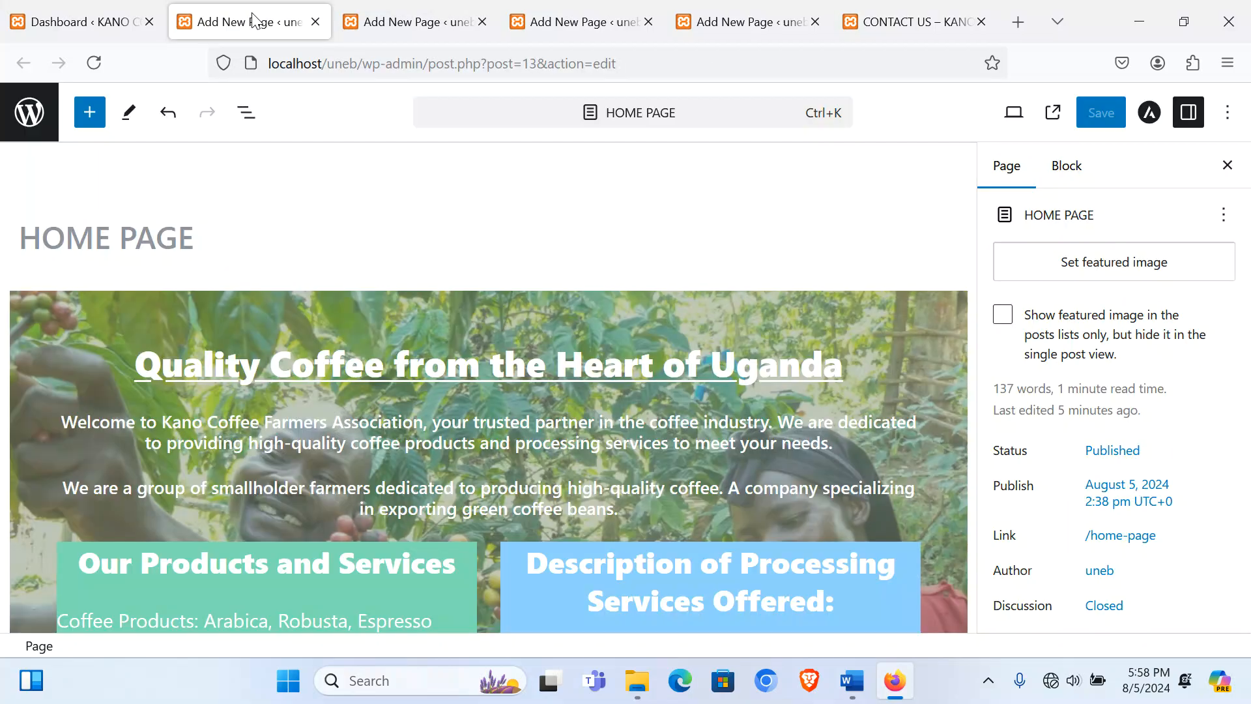
{"action": "left_click", "coordinate": [97, 18]}
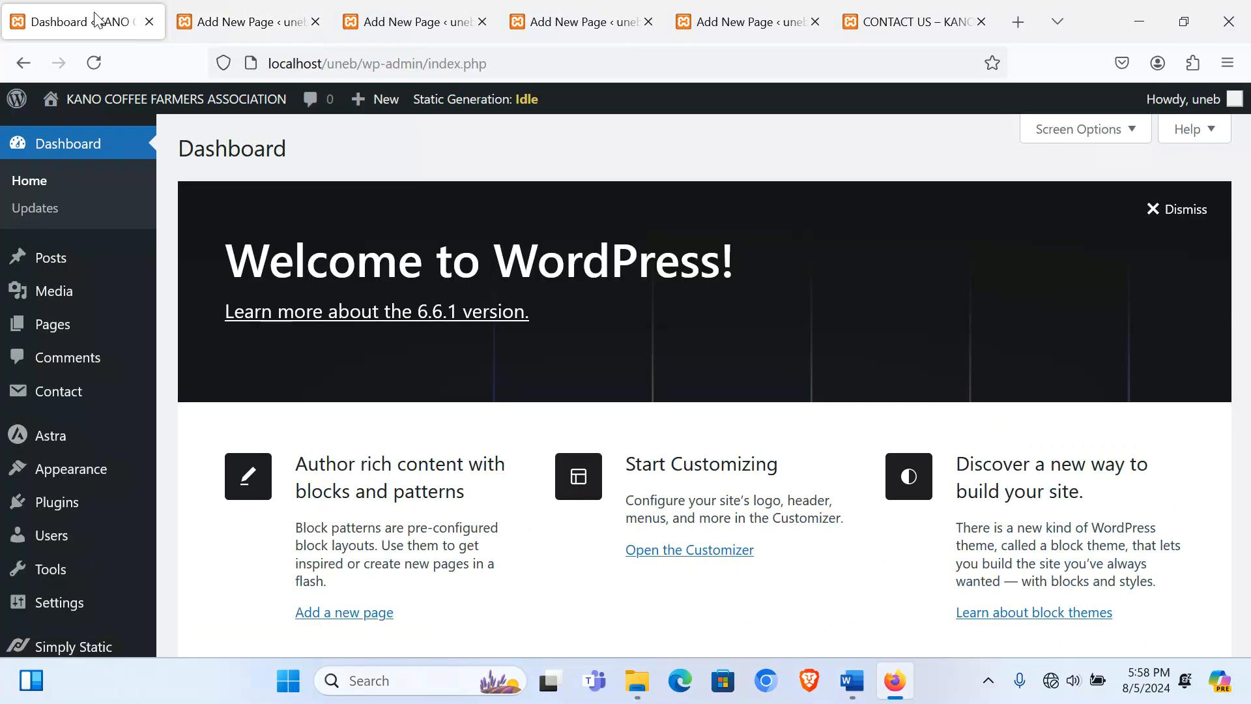
{"action": "left_click", "coordinate": [916, 22]}
{"action": "left_click", "coordinate": [766, 28]}
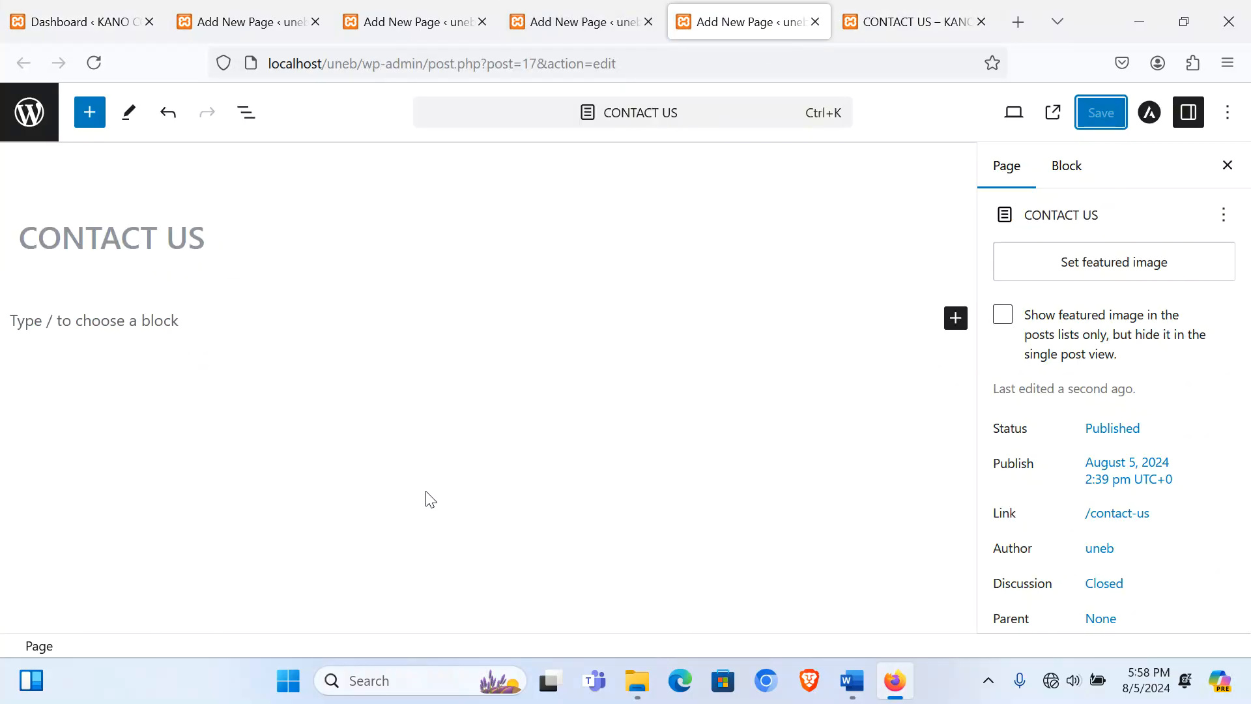
Step: In Word, select only the first Contact Us contact-details paragraph, then return to WordPress
{"action": "left_click", "coordinate": [845, 672]}
{"action": "scroll", "coordinate": [625, 430], "scroll_direction": "down", "scroll_amount": 5}
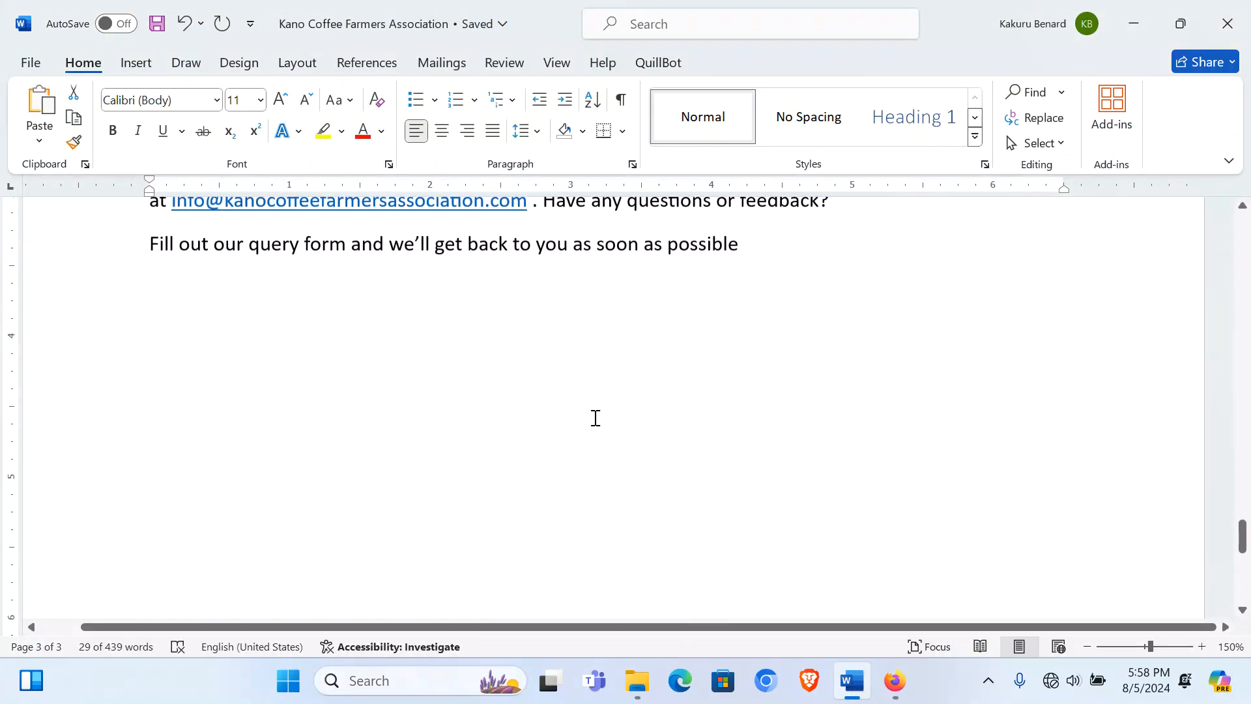
{"action": "scroll", "coordinate": [318, 285], "scroll_direction": "up", "scroll_amount": 1}
{"action": "left_click_drag", "start_coordinate": [148, 306], "coordinate": [735, 386]}
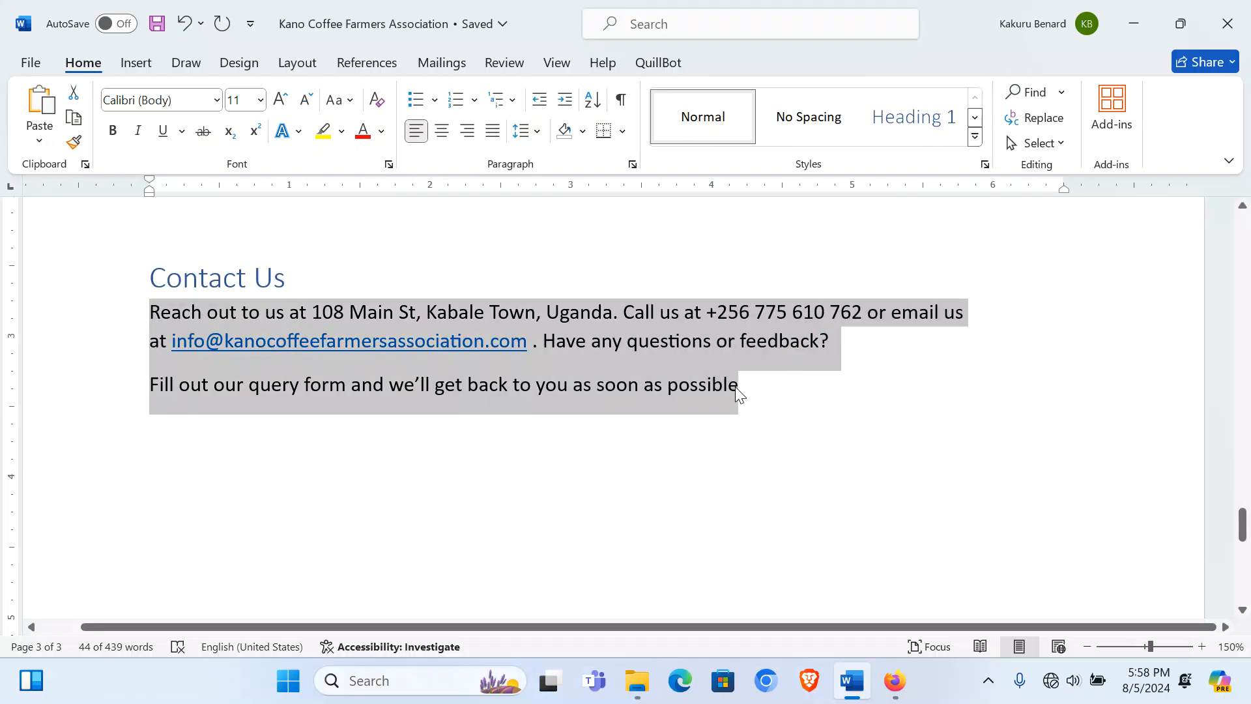
{"action": "left_click", "coordinate": [198, 332]}
{"action": "double_click", "coordinate": [112, 348]}
{"action": "key", "text": "ctrl+c"}
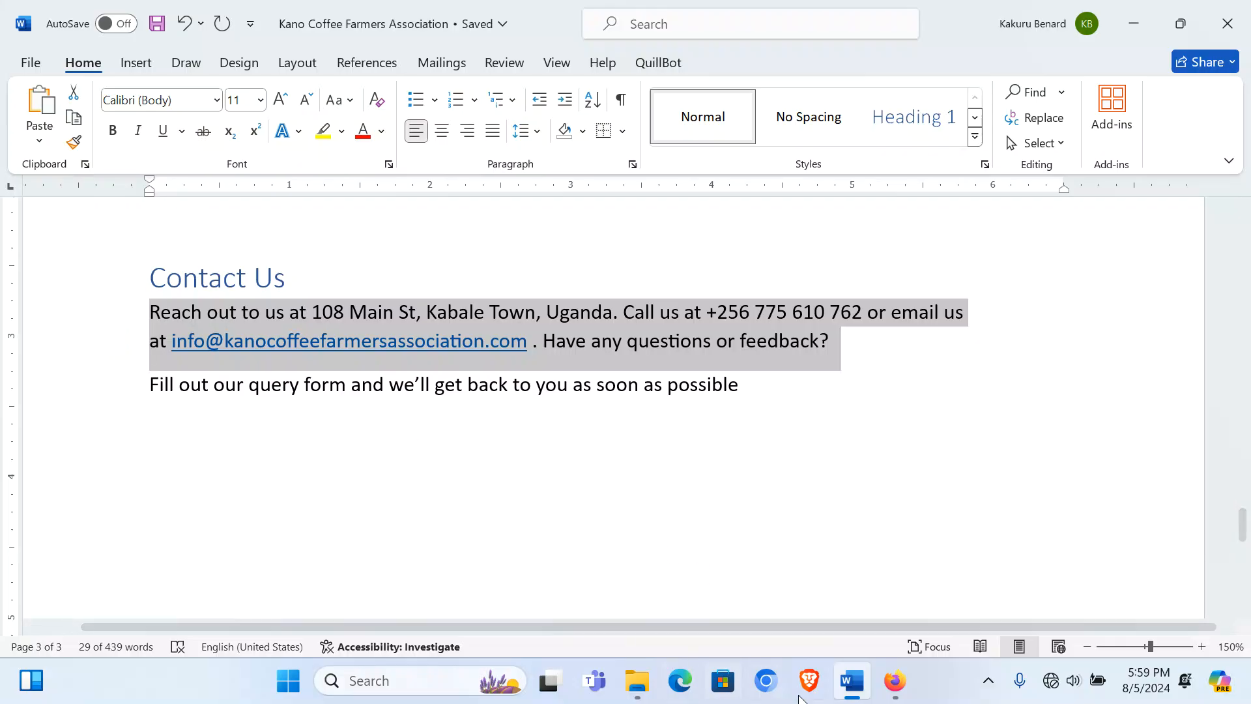
{"action": "left_click", "coordinate": [894, 680]}
Step: Paste the contact details paragraph, center-align and bold it, then start an empty block below
{"action": "left_click", "coordinate": [114, 325]}
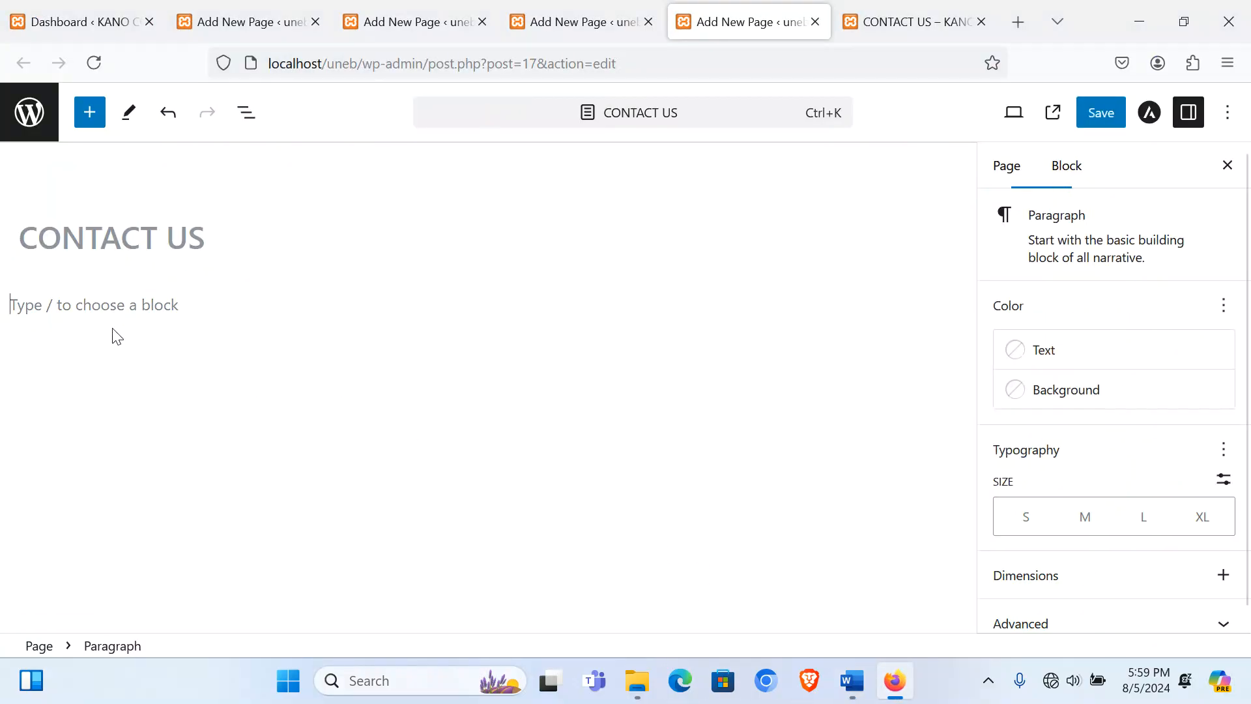
{"action": "key", "text": "ctrl+v"}
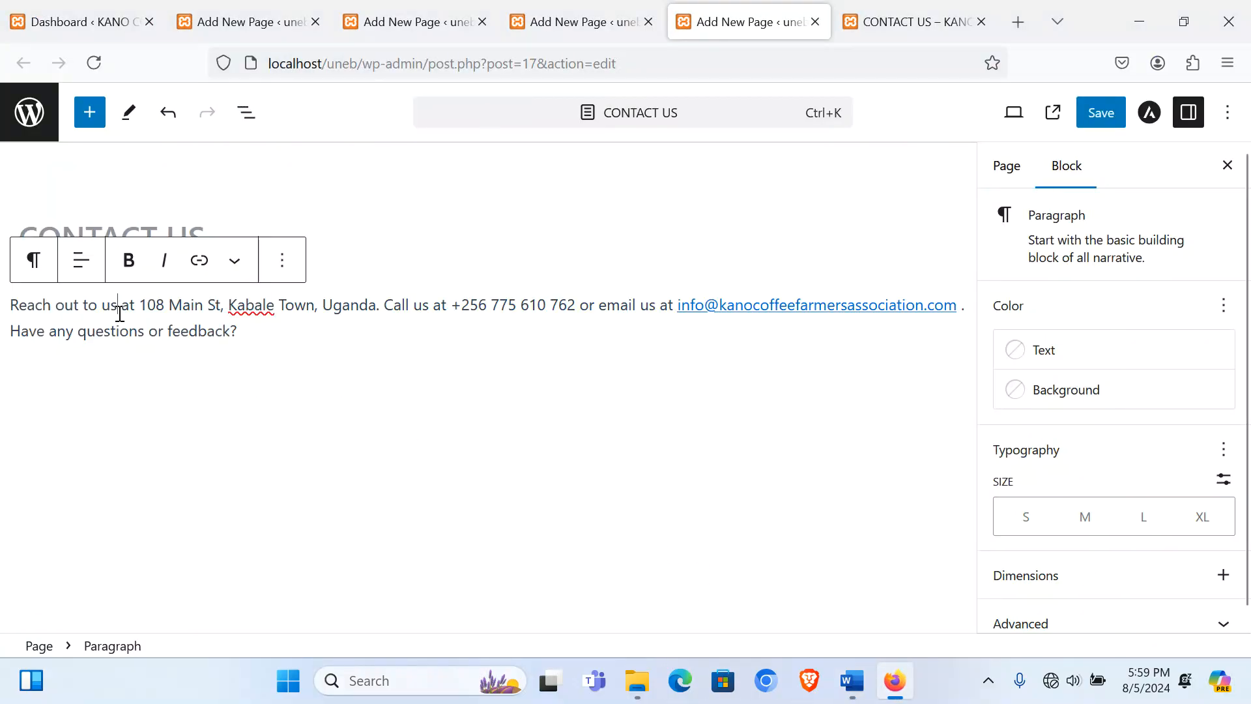
{"action": "left_click", "coordinate": [82, 261]}
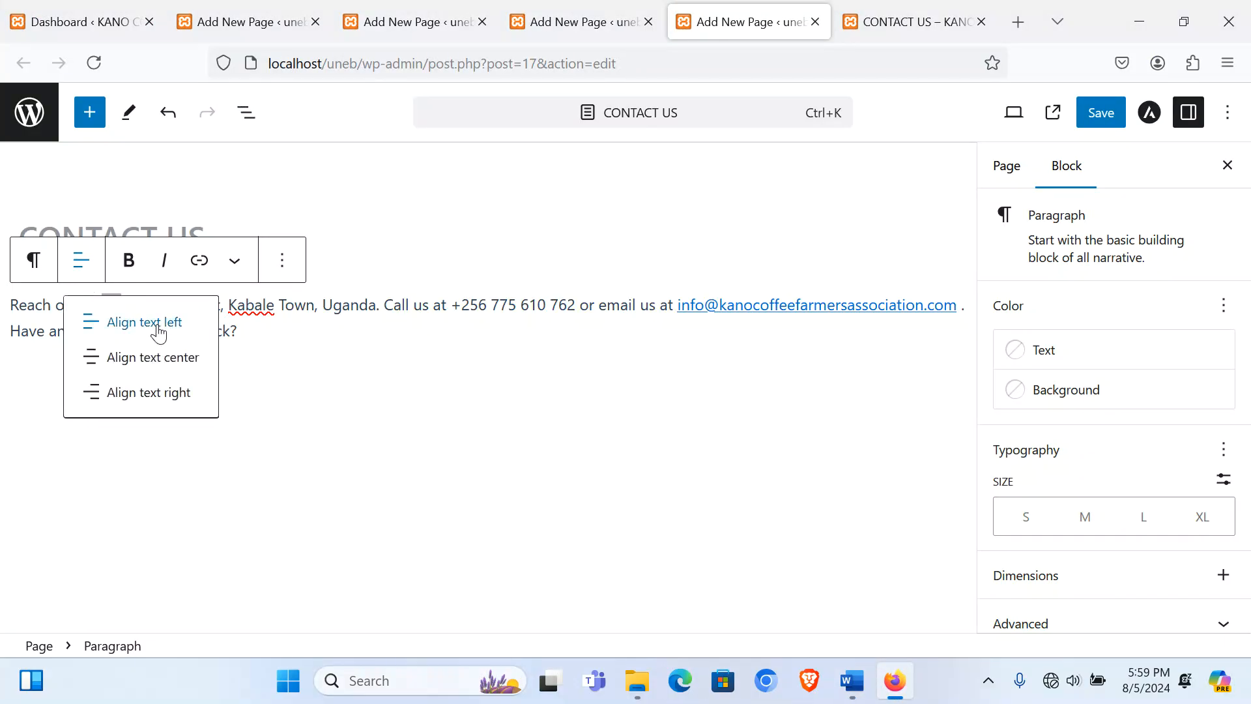
{"action": "triple_click", "coordinate": [298, 309]}
{"action": "left_click", "coordinate": [128, 260]}
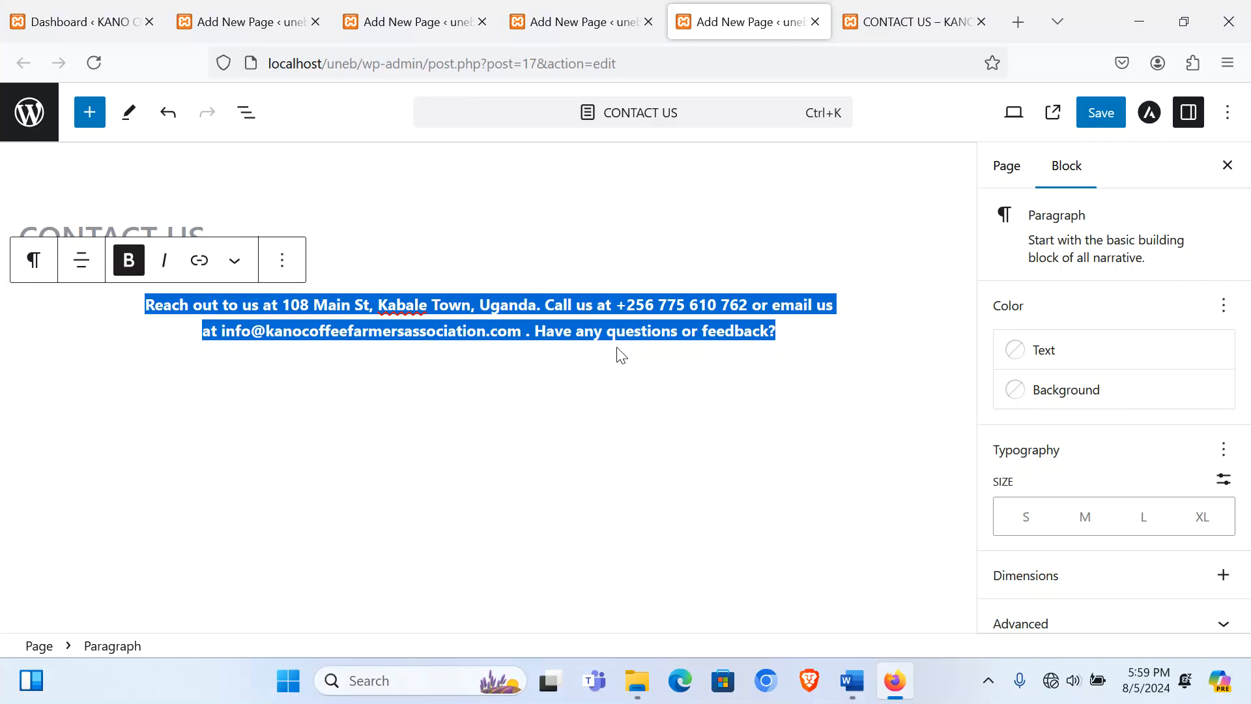
{"action": "left_click", "coordinate": [787, 333]}
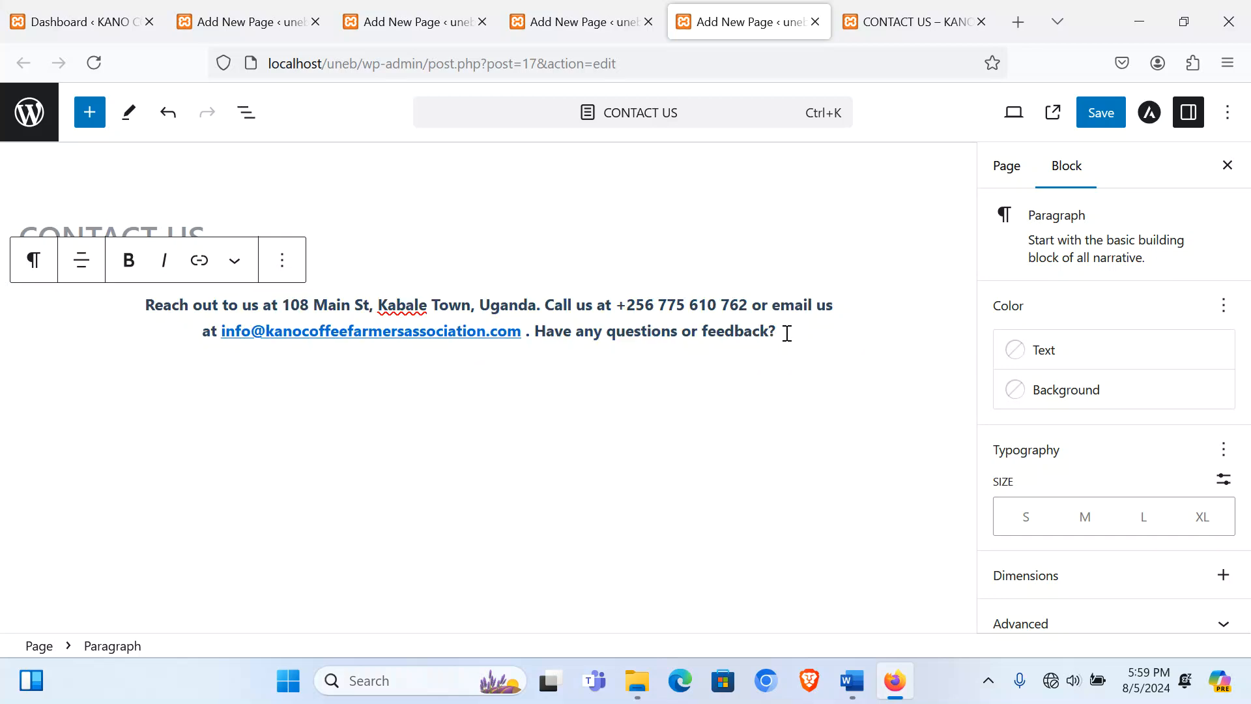
{"action": "key", "text": "Return"}
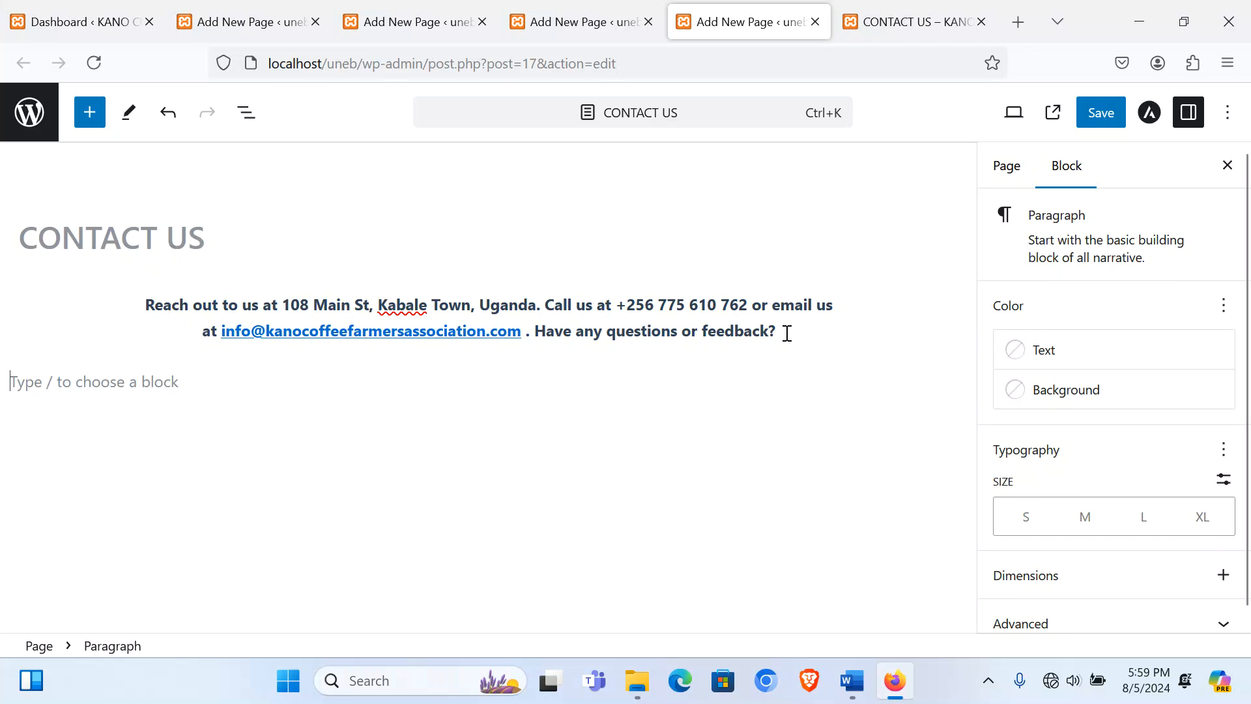
Step: Insert a Separator styled as Wide Line below the contact paragraph, followed by an empty paragraph
{"action": "left_click", "coordinate": [954, 381]}
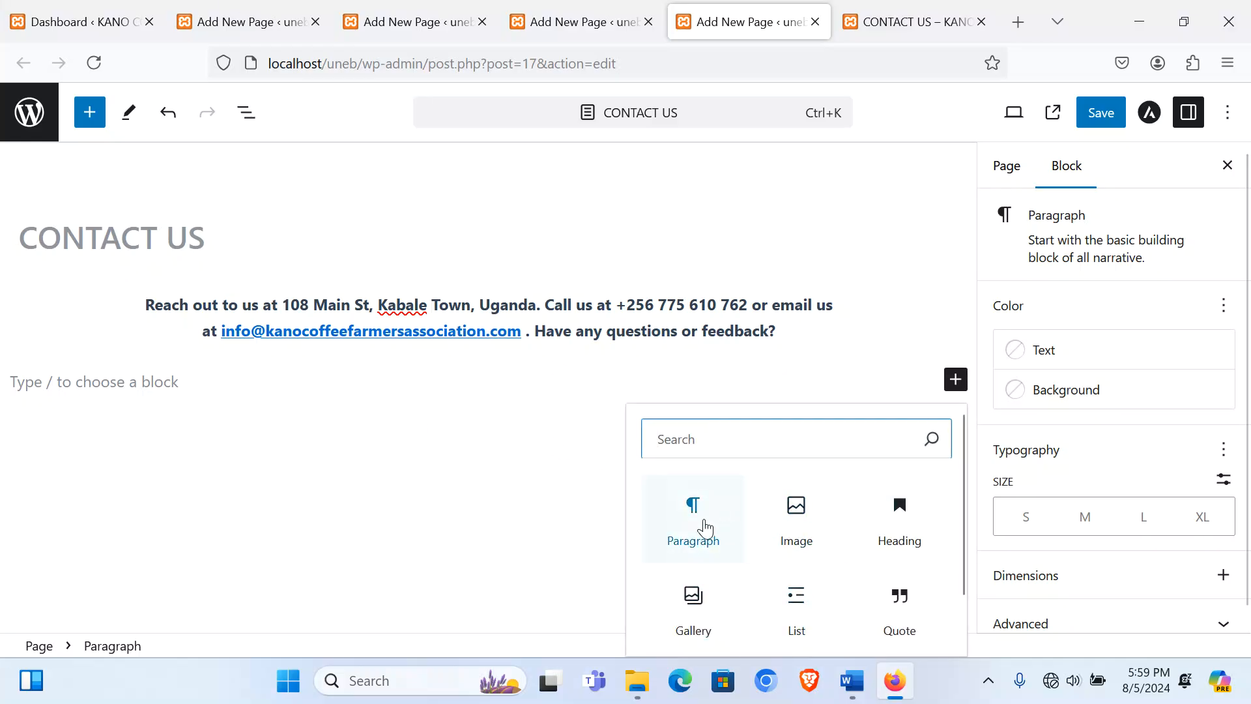
{"action": "scroll", "coordinate": [701, 525], "scroll_direction": "down", "scroll_amount": 2}
{"action": "triple_click", "coordinate": [42, 326]}
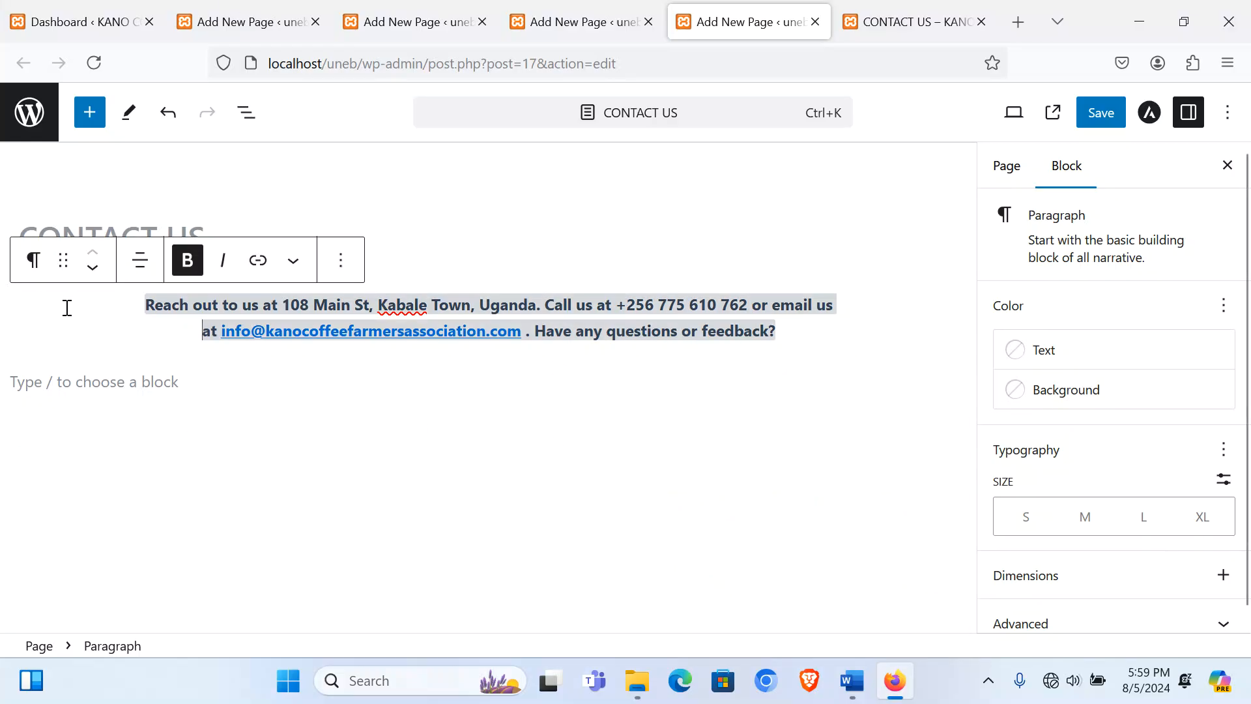
{"action": "left_click", "coordinate": [82, 385]}
{"action": "left_click", "coordinate": [950, 385]}
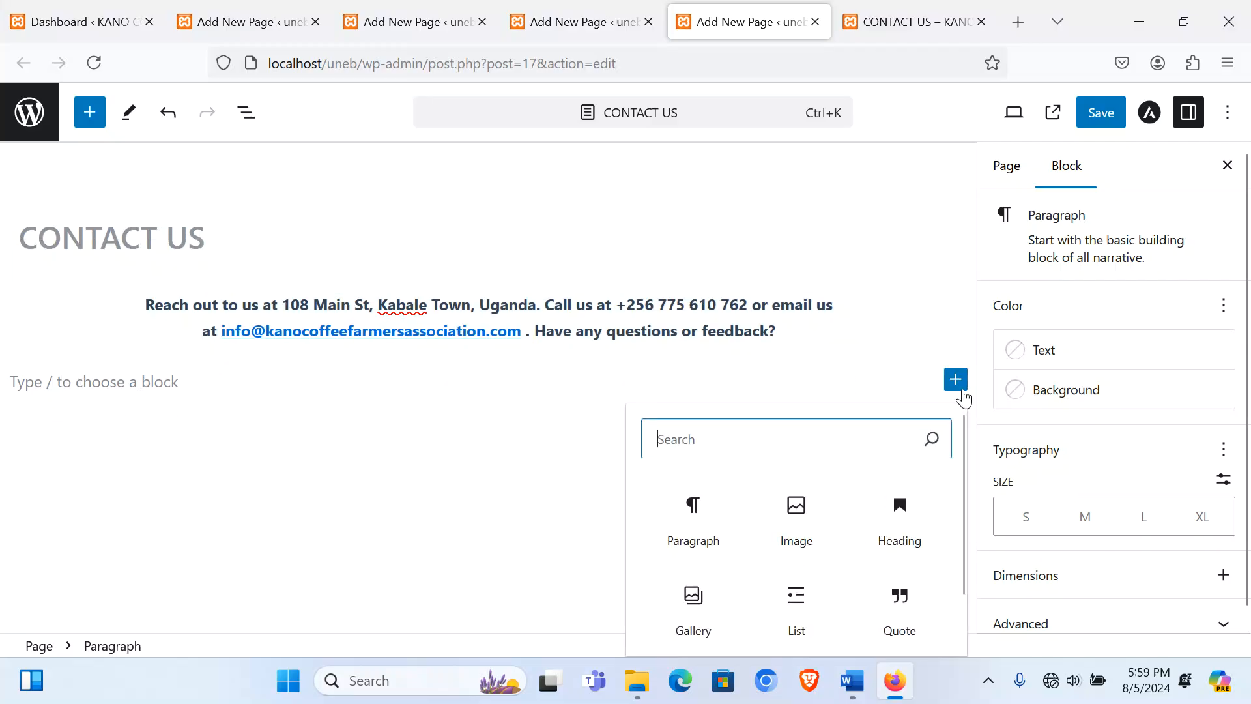
{"action": "scroll", "coordinate": [837, 530], "scroll_direction": "down", "scroll_amount": 1}
{"action": "scroll", "coordinate": [687, 441], "scroll_direction": "up", "scroll_amount": 1}
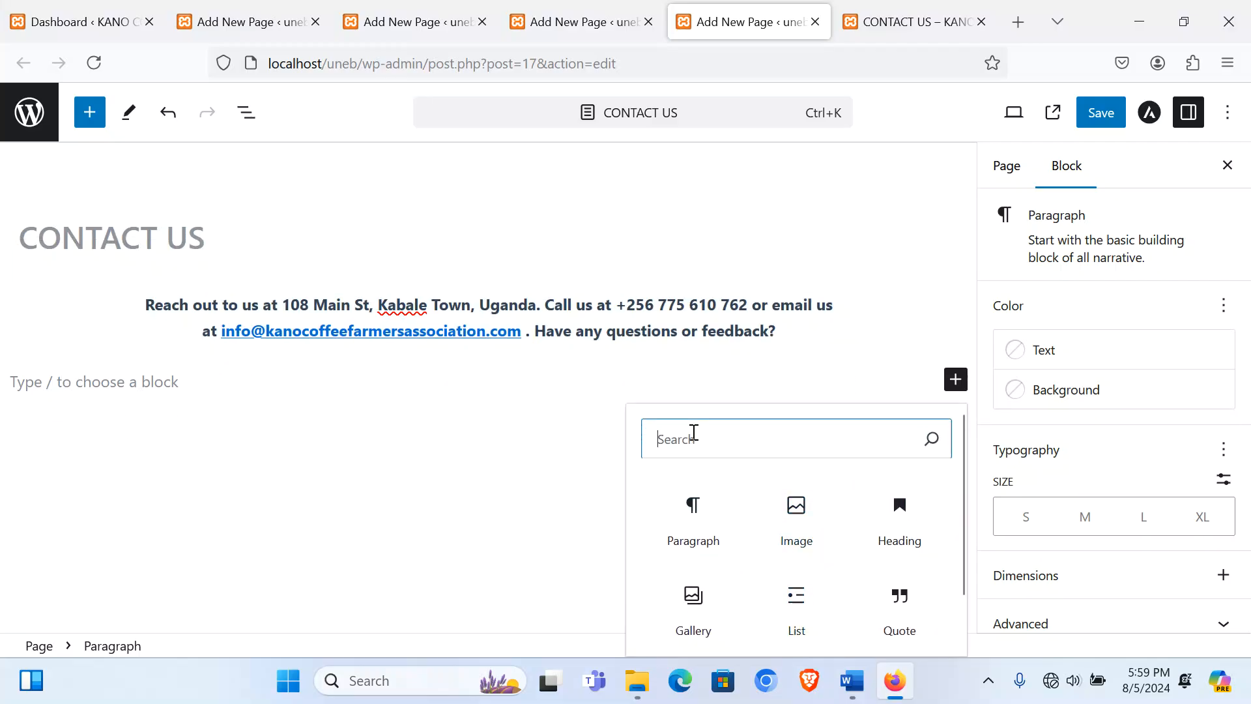
{"action": "type", "text": "se"}
{"action": "left_click", "coordinate": [690, 516]}
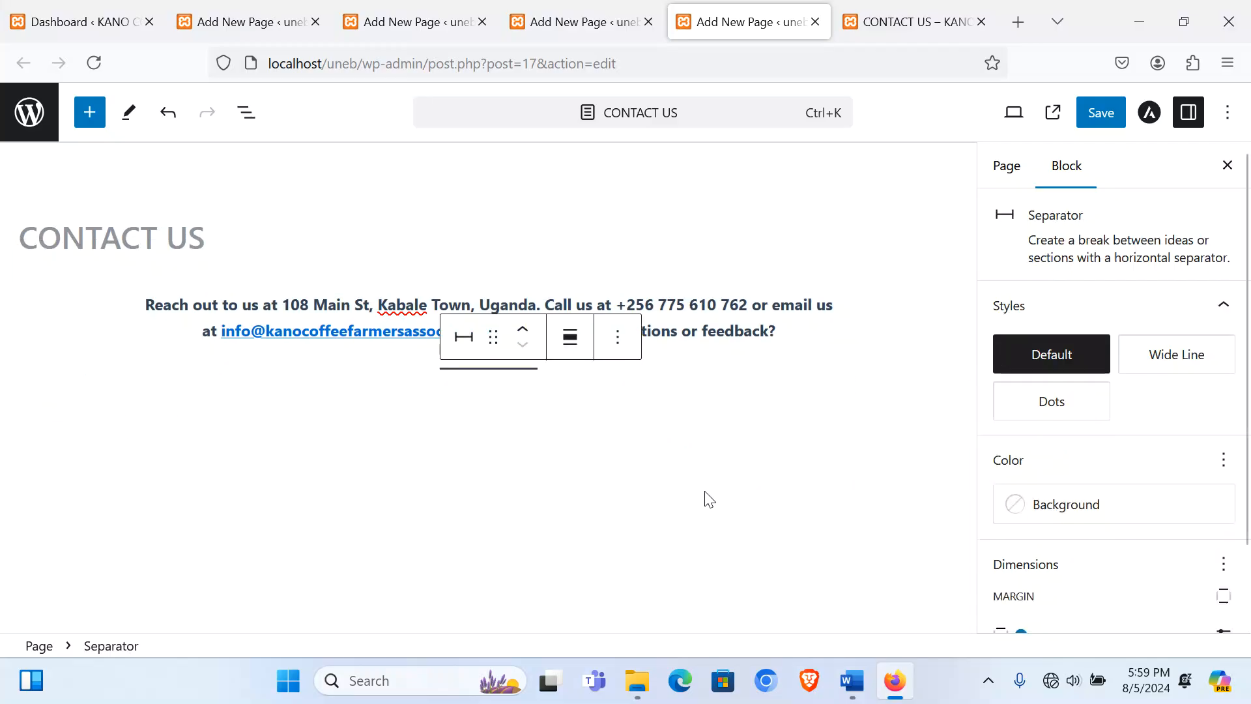
{"action": "left_click", "coordinate": [463, 337]}
{"action": "left_click", "coordinate": [519, 576]}
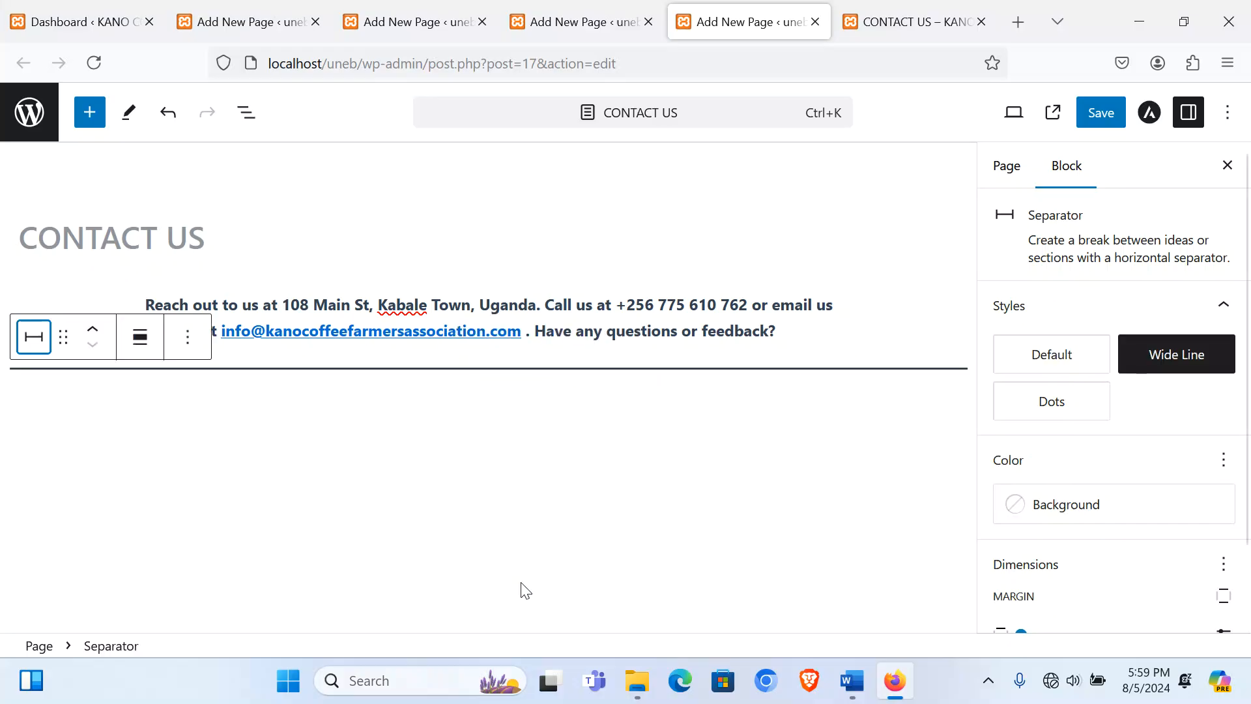
{"action": "left_click", "coordinate": [432, 438]}
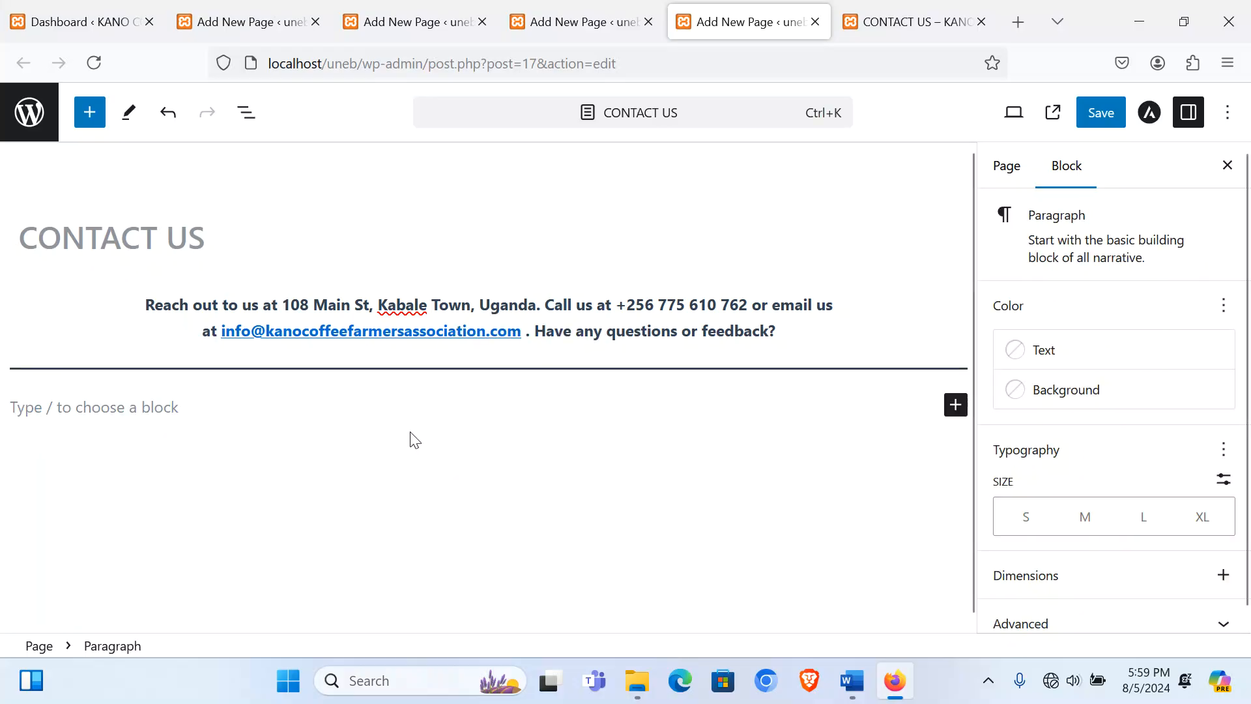
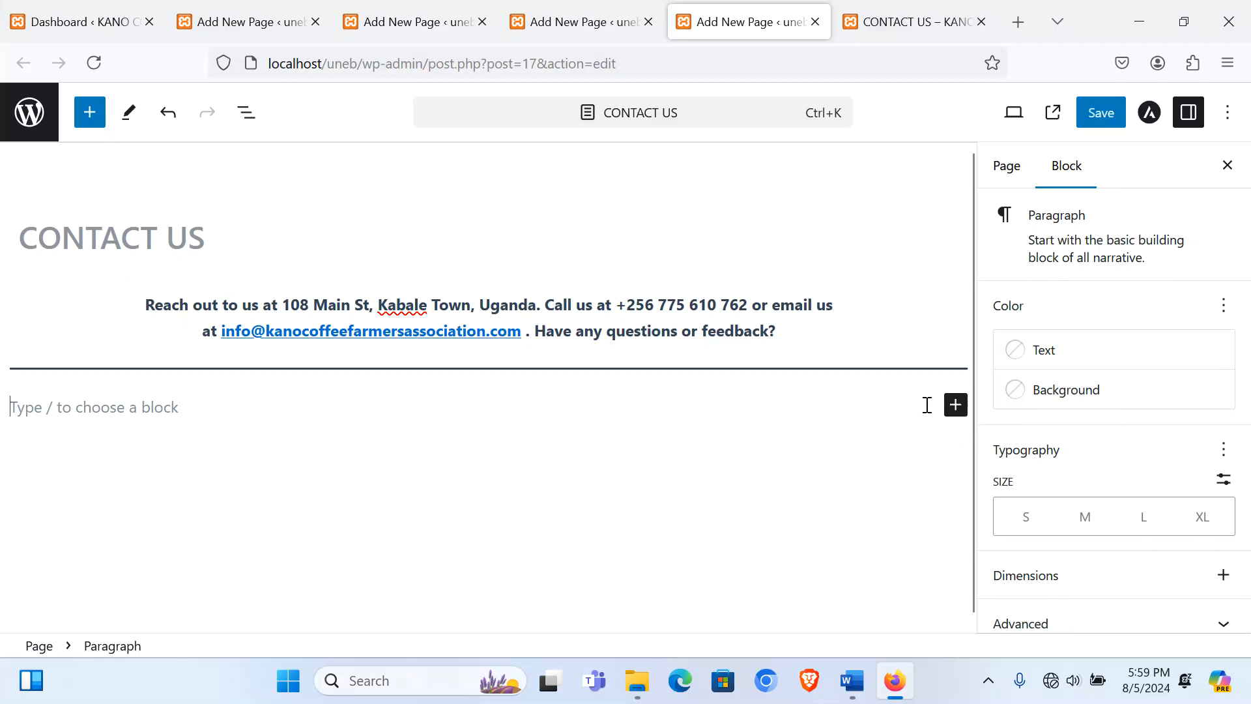
Step: In Word, select the 'Fill out our query form…' line and undo the accidental paste over it
{"action": "left_click", "coordinate": [851, 692]}
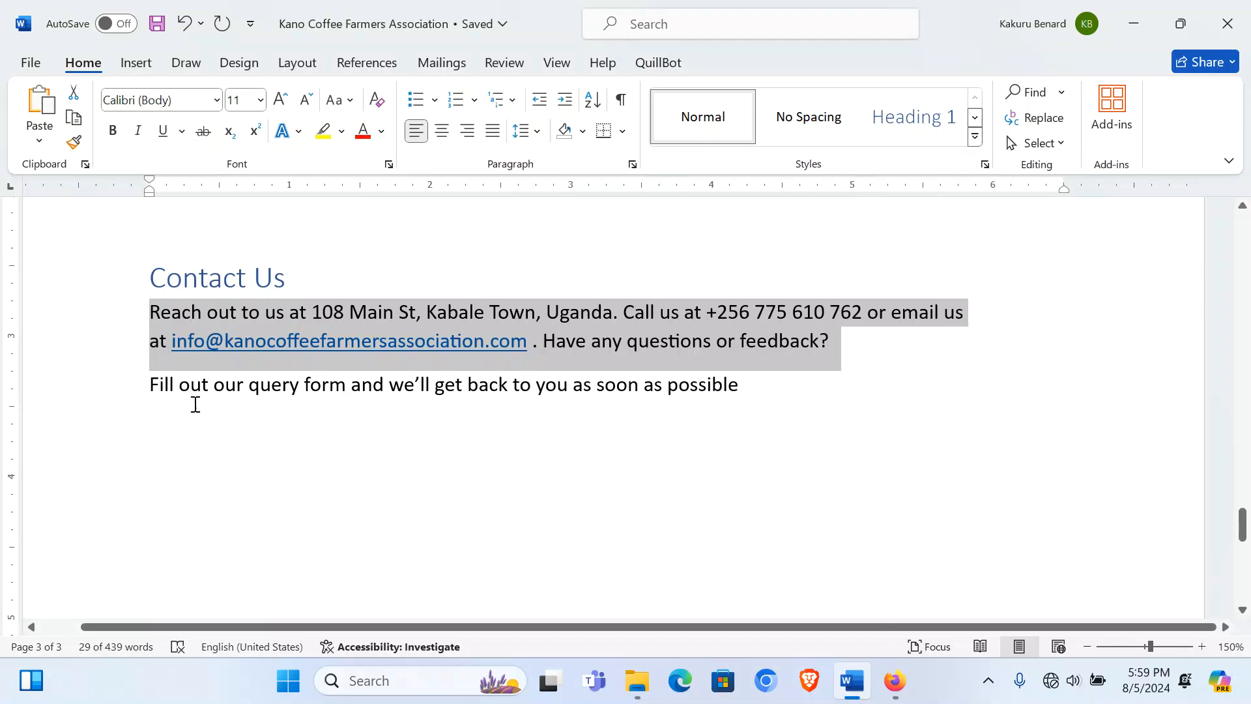
{"action": "left_click", "coordinate": [113, 392]}
{"action": "key", "text": "ctrl+v"}
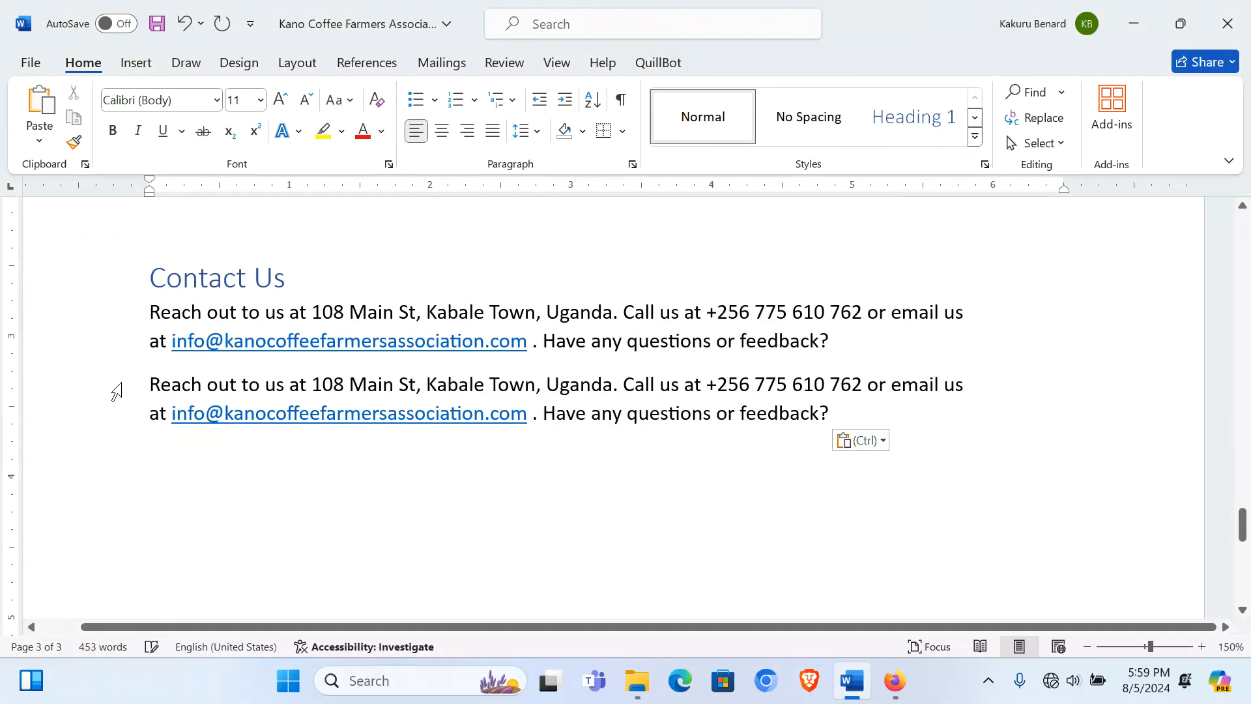
{"action": "key", "text": "ctrl+z"}
{"action": "key", "text": "ctrl+c"}
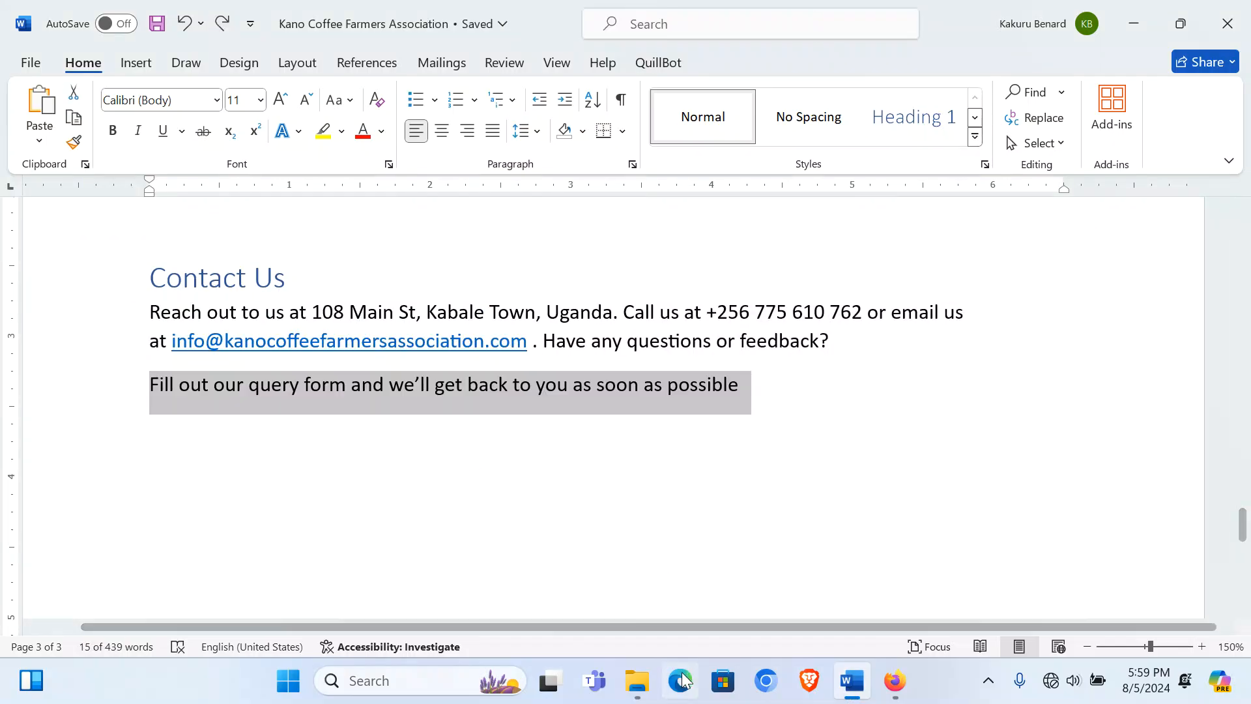
Step: Paste 'Fill out our query form and we'll get back to you…' as a bold, centred paragraph, then start a new line
{"action": "left_click", "coordinate": [893, 692]}
{"action": "key", "text": "ctrl+v"}
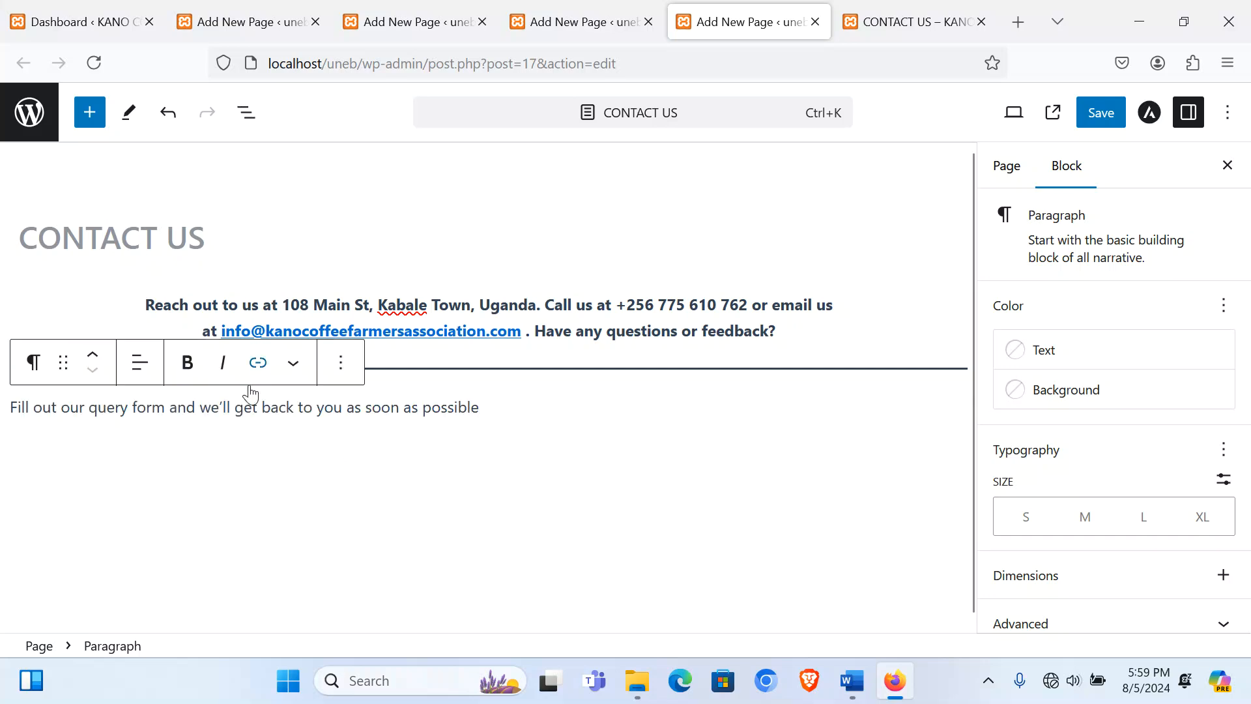
{"action": "triple_click", "coordinate": [262, 411]}
{"action": "left_click", "coordinate": [187, 362]}
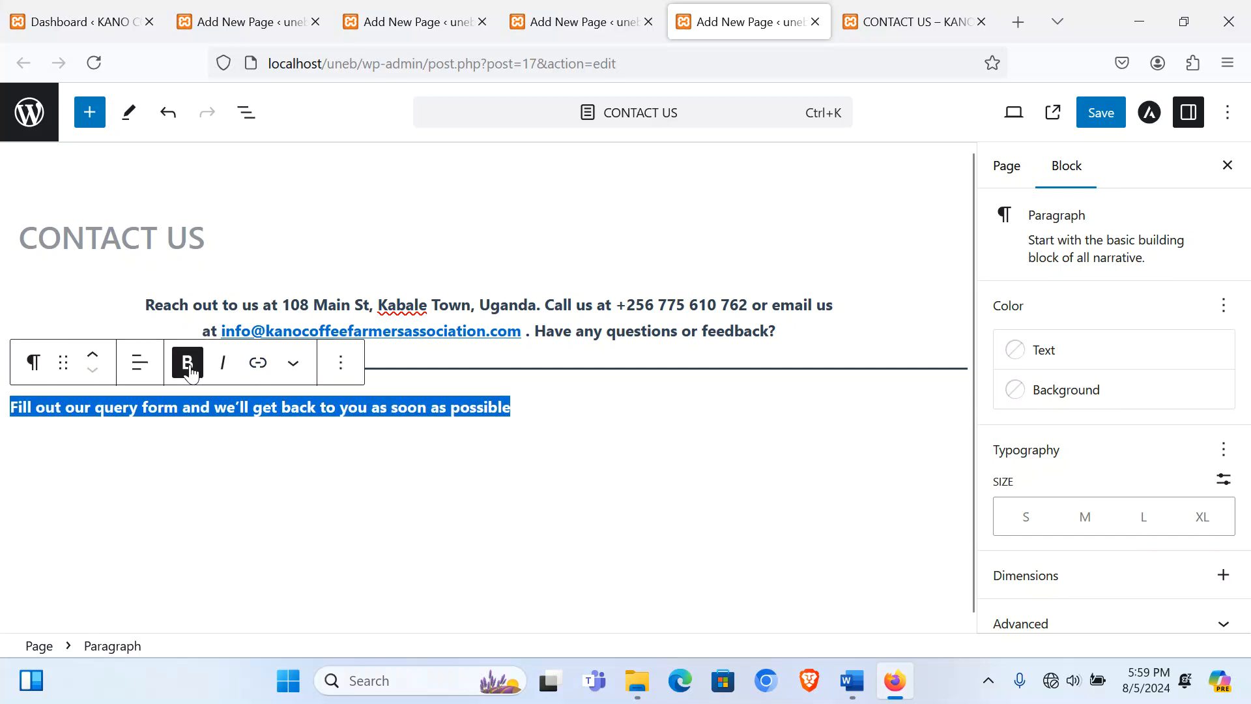
{"action": "left_click", "coordinate": [140, 362]}
{"action": "left_click", "coordinate": [210, 458]}
{"action": "left_click", "coordinate": [753, 406]}
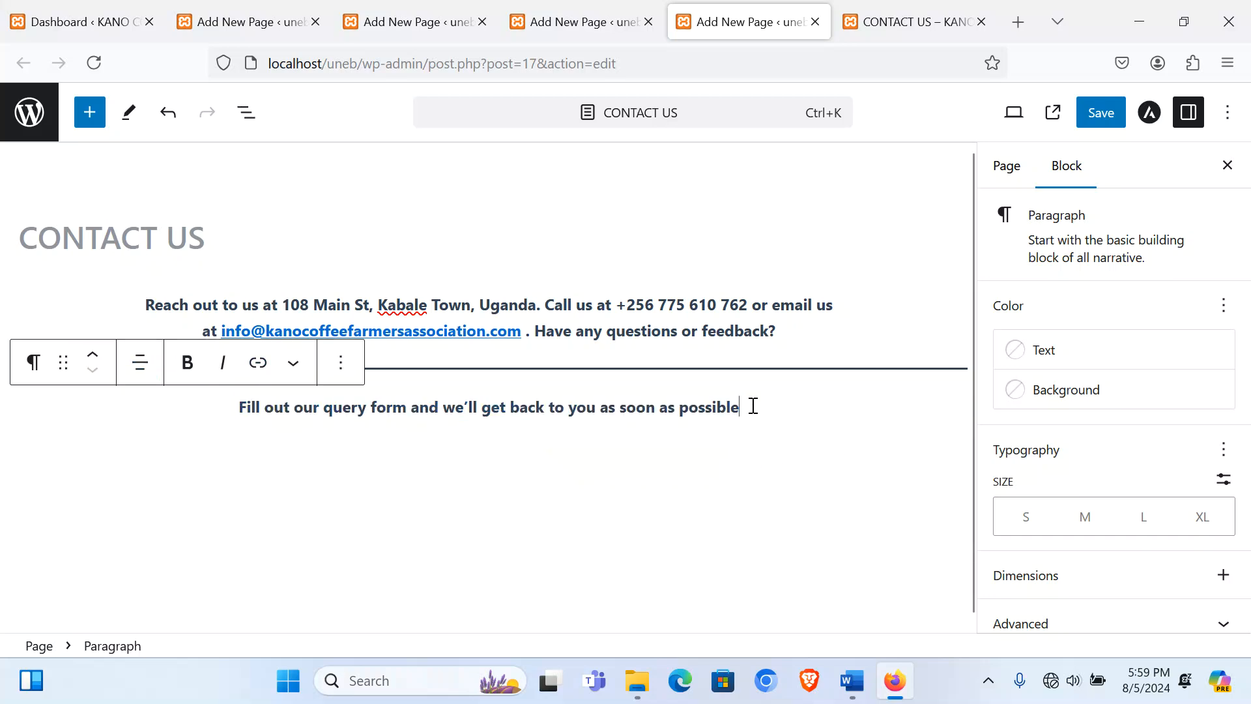
{"action": "key", "text": "Return"}
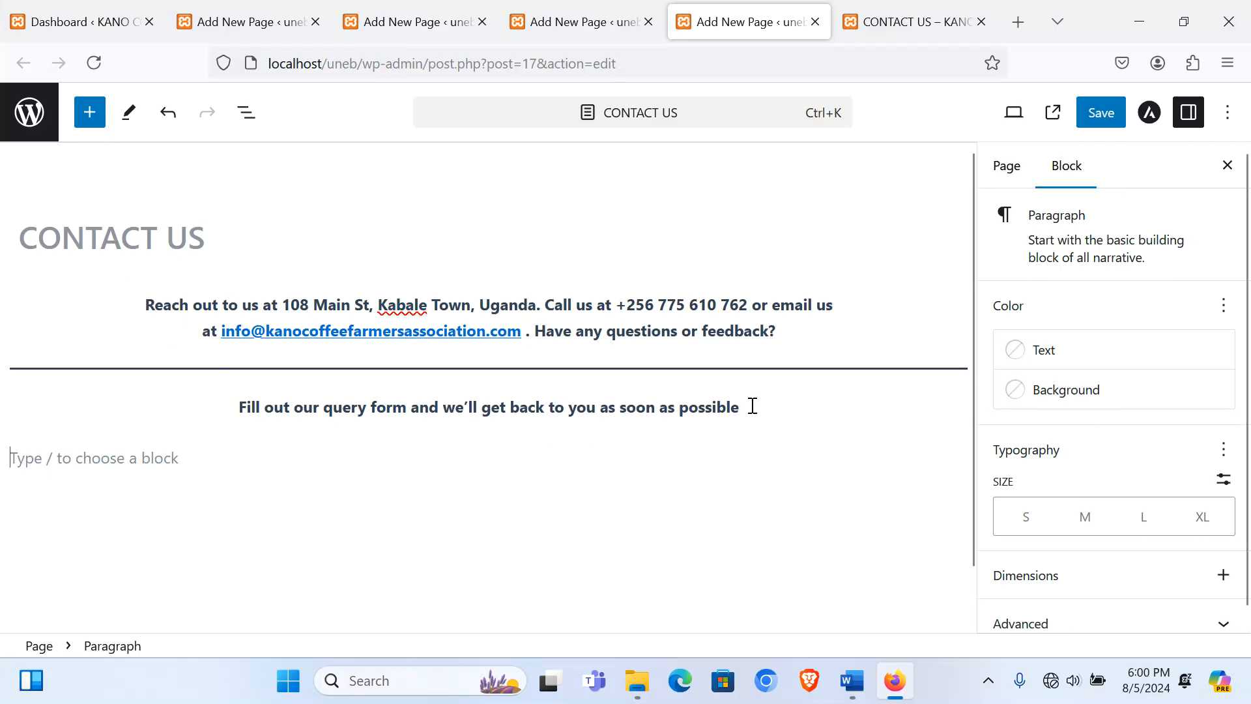
Step: Insert a 50/50 Columns block below the contact paragraph
{"action": "left_click", "coordinate": [794, 334]}
{"action": "key", "text": "Return"}
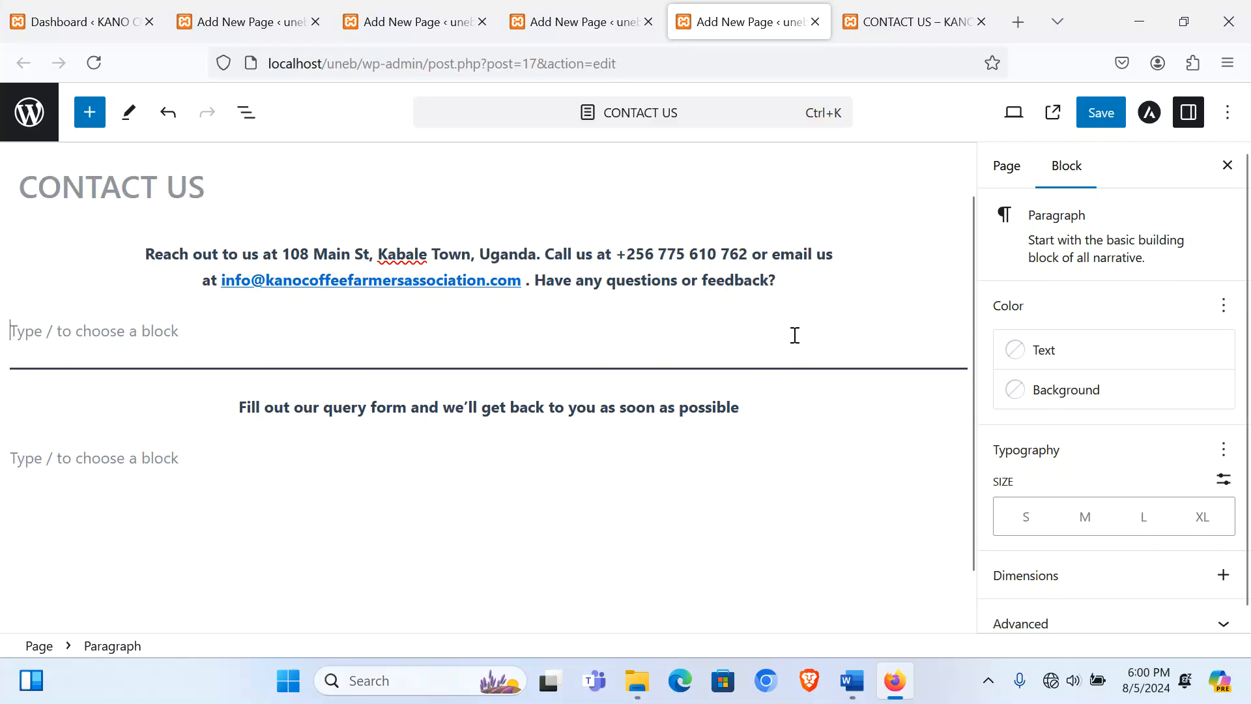
{"action": "left_click", "coordinate": [956, 327]}
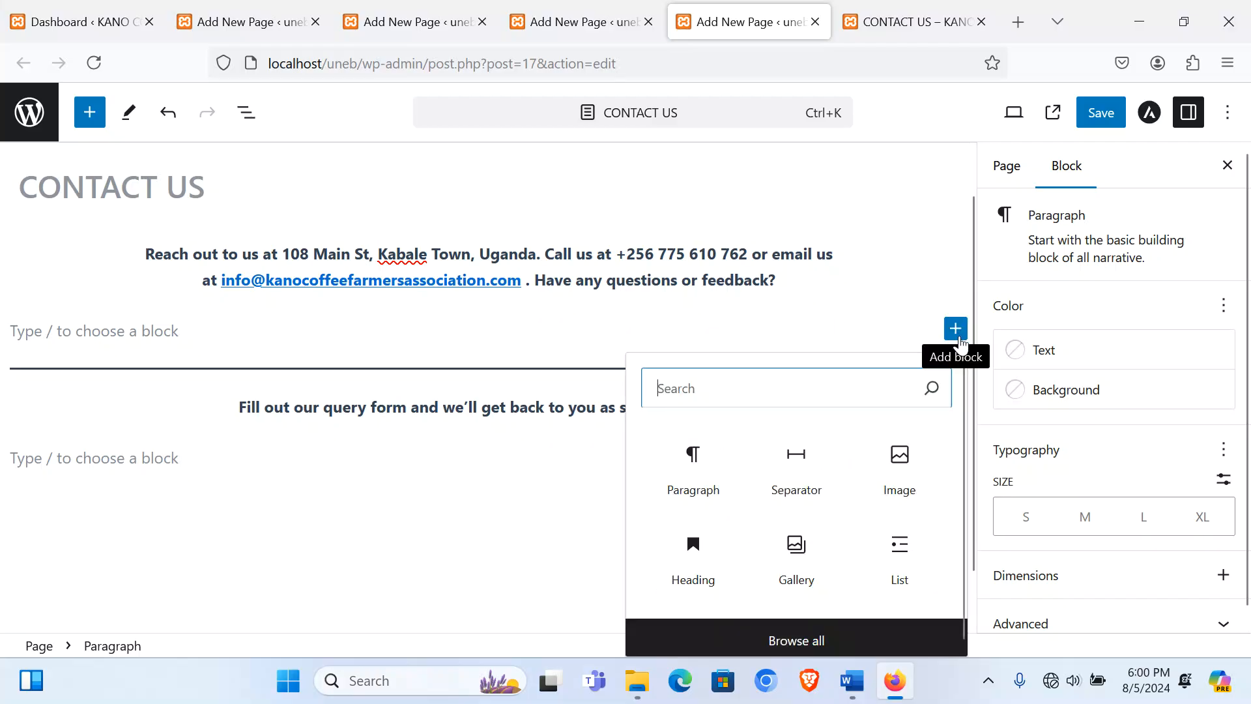
{"action": "type", "text": "column"}
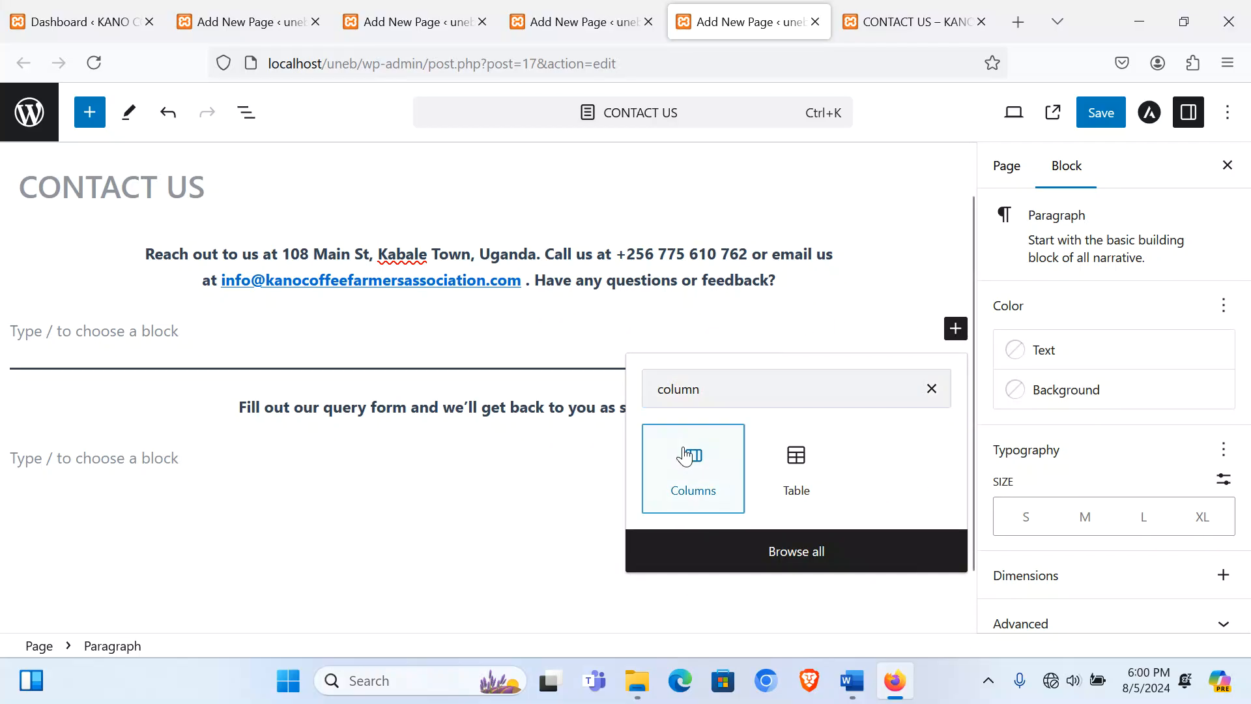
{"action": "left_click", "coordinate": [691, 455]}
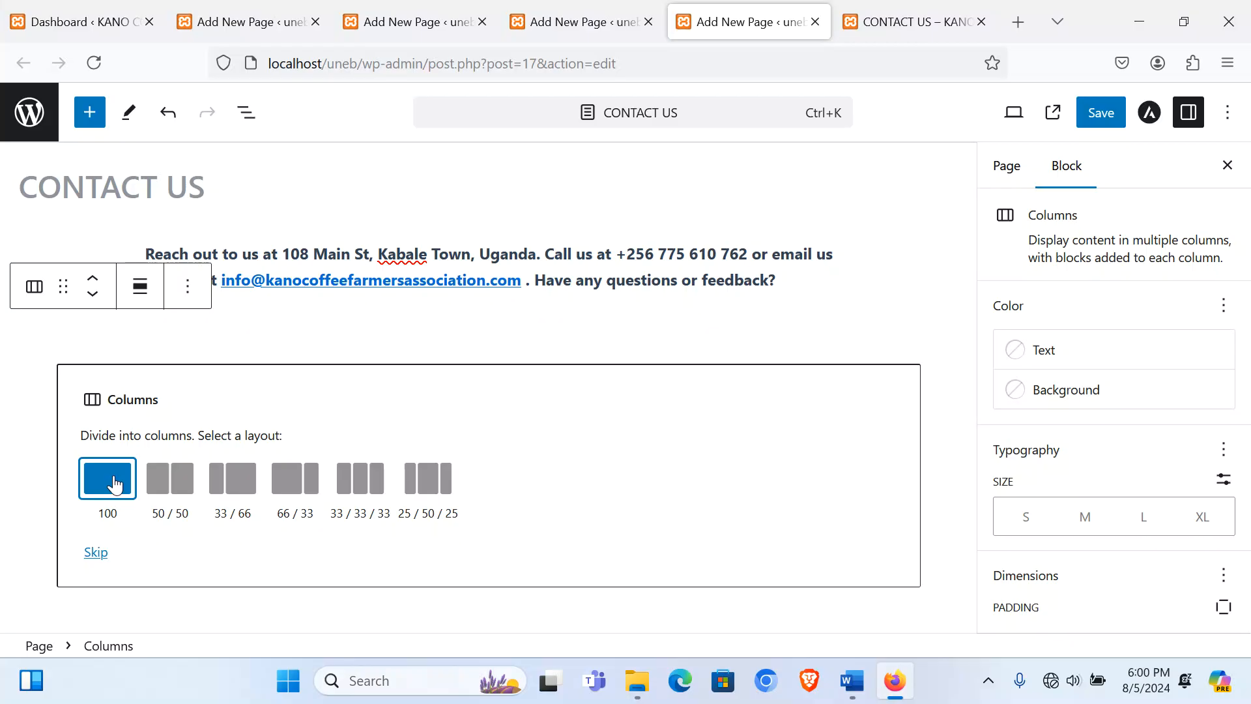
{"action": "left_click", "coordinate": [175, 482]}
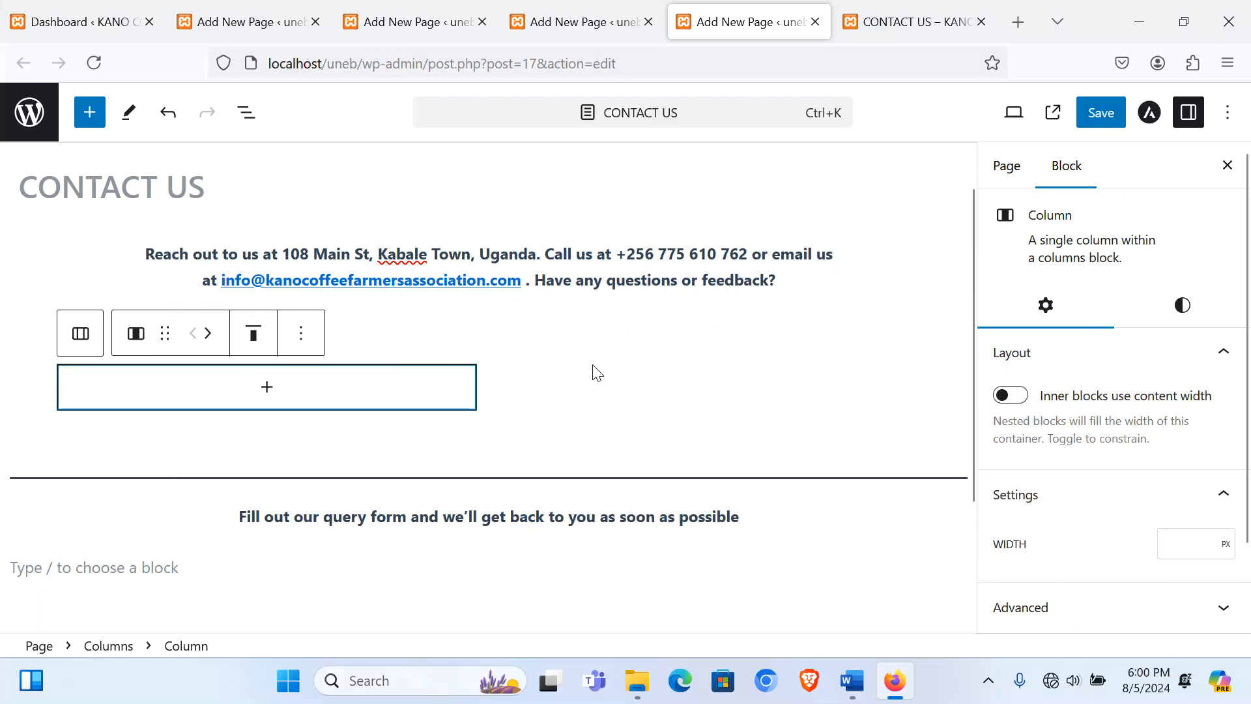
Step: Nest a three-column Columns block inside each of the two outer columns
{"action": "left_click", "coordinate": [267, 388]}
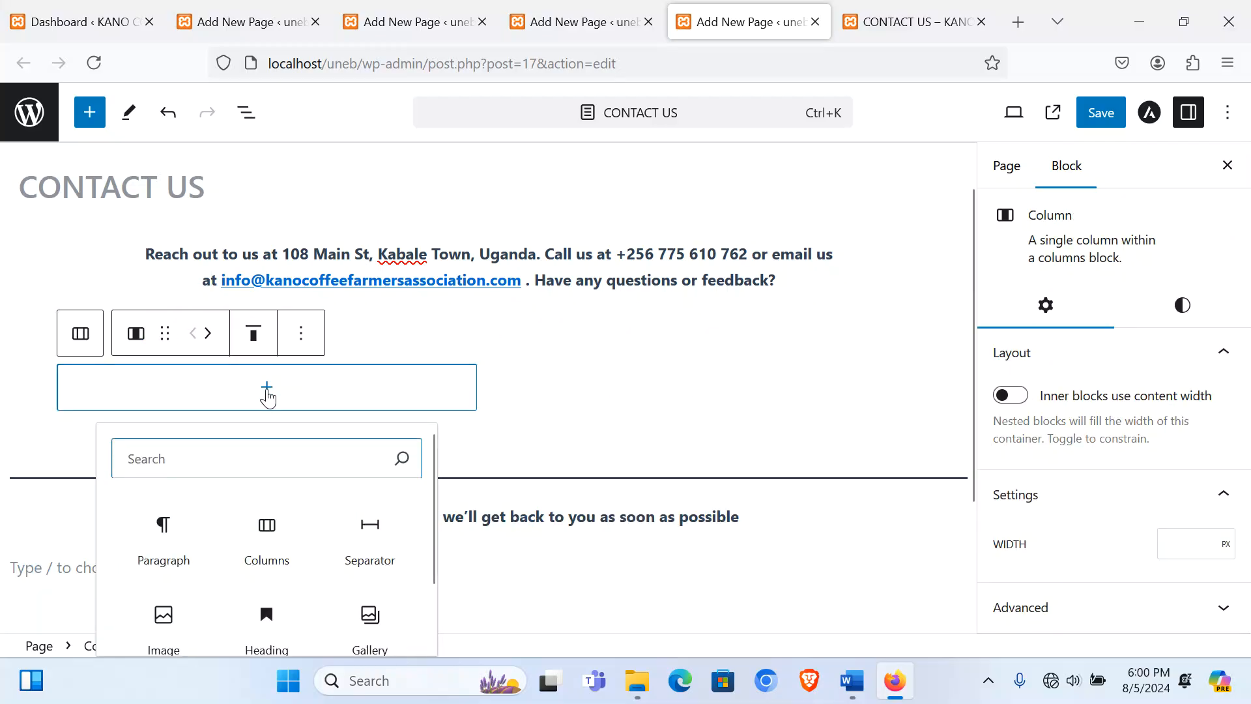
{"action": "left_click", "coordinate": [267, 541]}
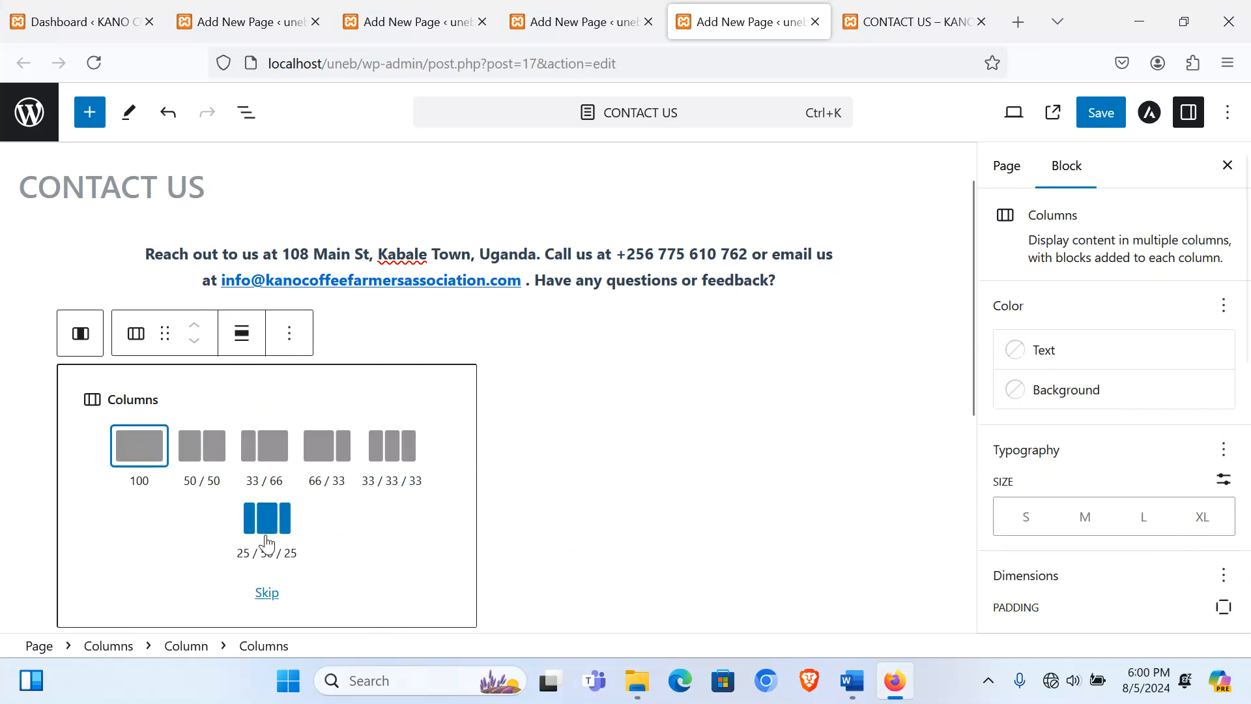
{"action": "left_click", "coordinate": [402, 453]}
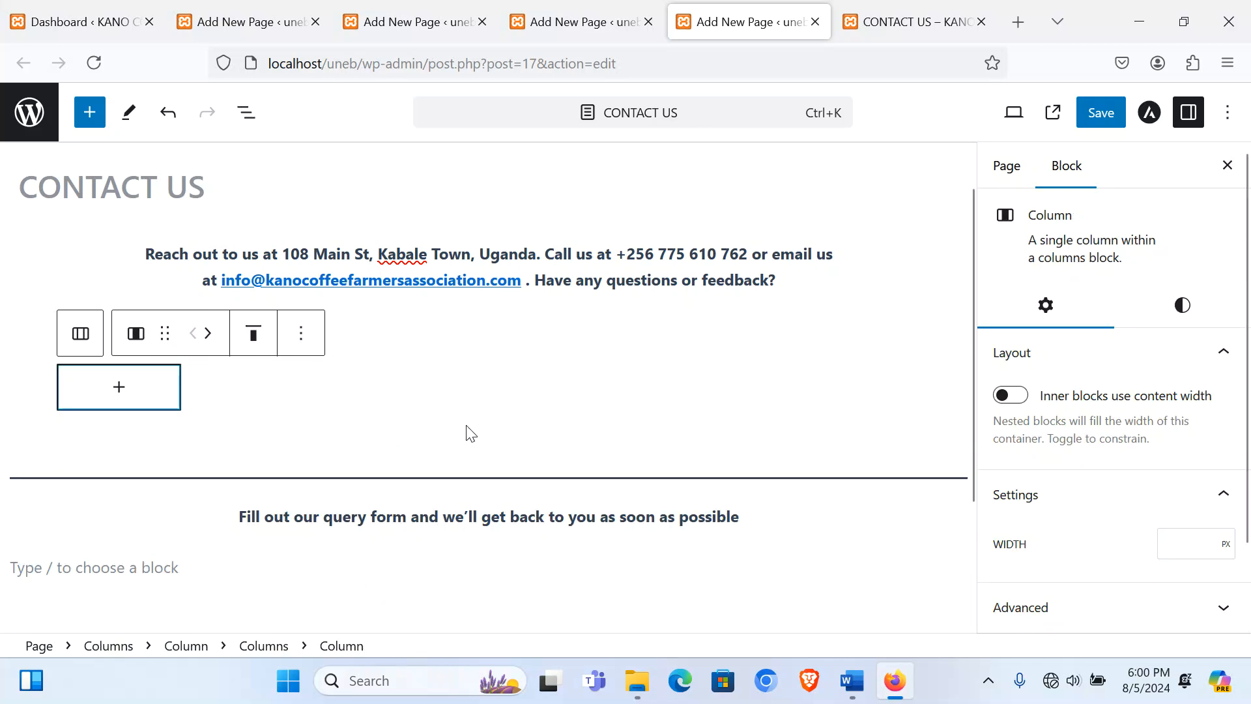
{"action": "left_click", "coordinate": [325, 389]}
{"action": "left_click", "coordinate": [466, 394]}
{"action": "left_click", "coordinate": [540, 398]}
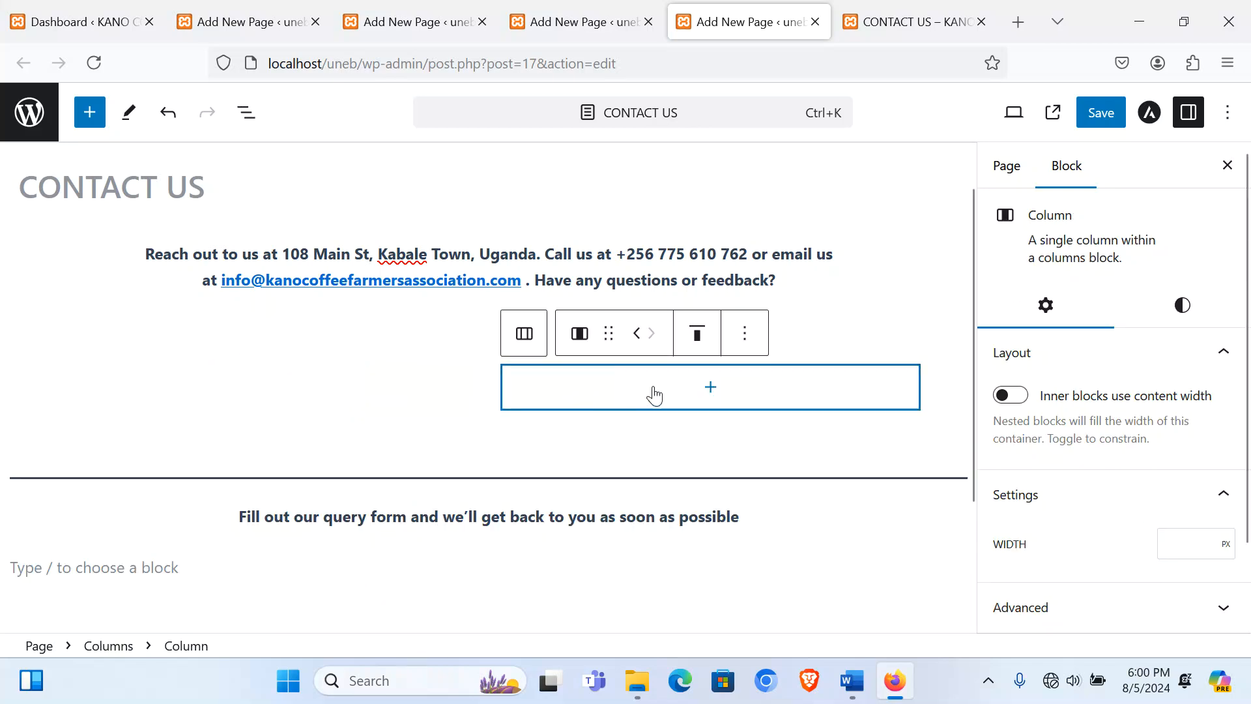
{"action": "left_click", "coordinate": [706, 391]}
{"action": "left_click", "coordinate": [712, 521]}
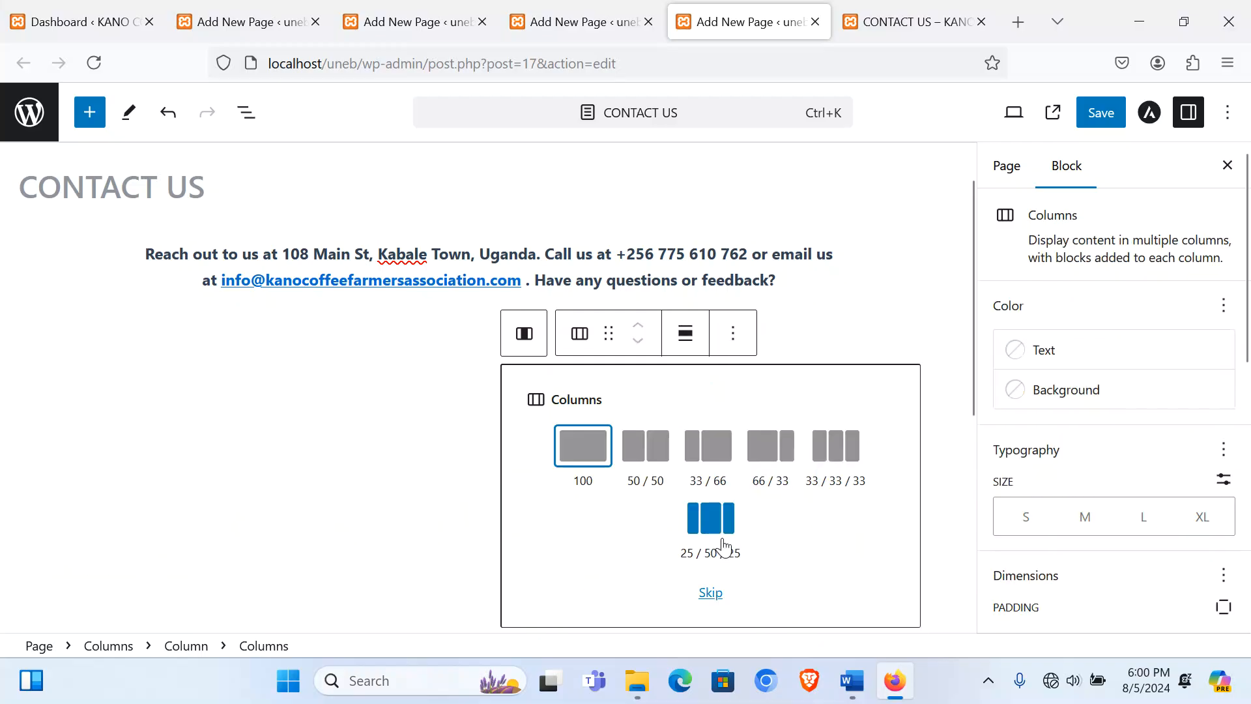
{"action": "left_click", "coordinate": [838, 454]}
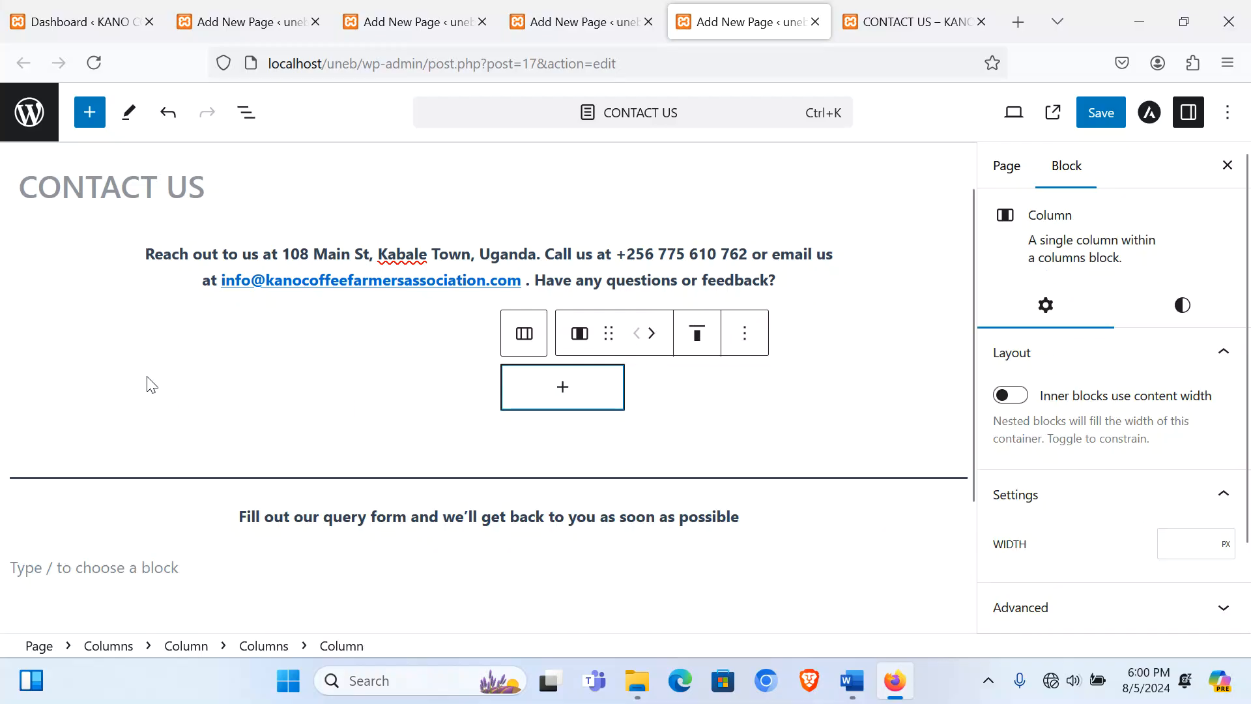
Step: Add an Image block to the first nested column
{"action": "left_click", "coordinate": [123, 391]}
{"action": "left_click", "coordinate": [123, 401]}
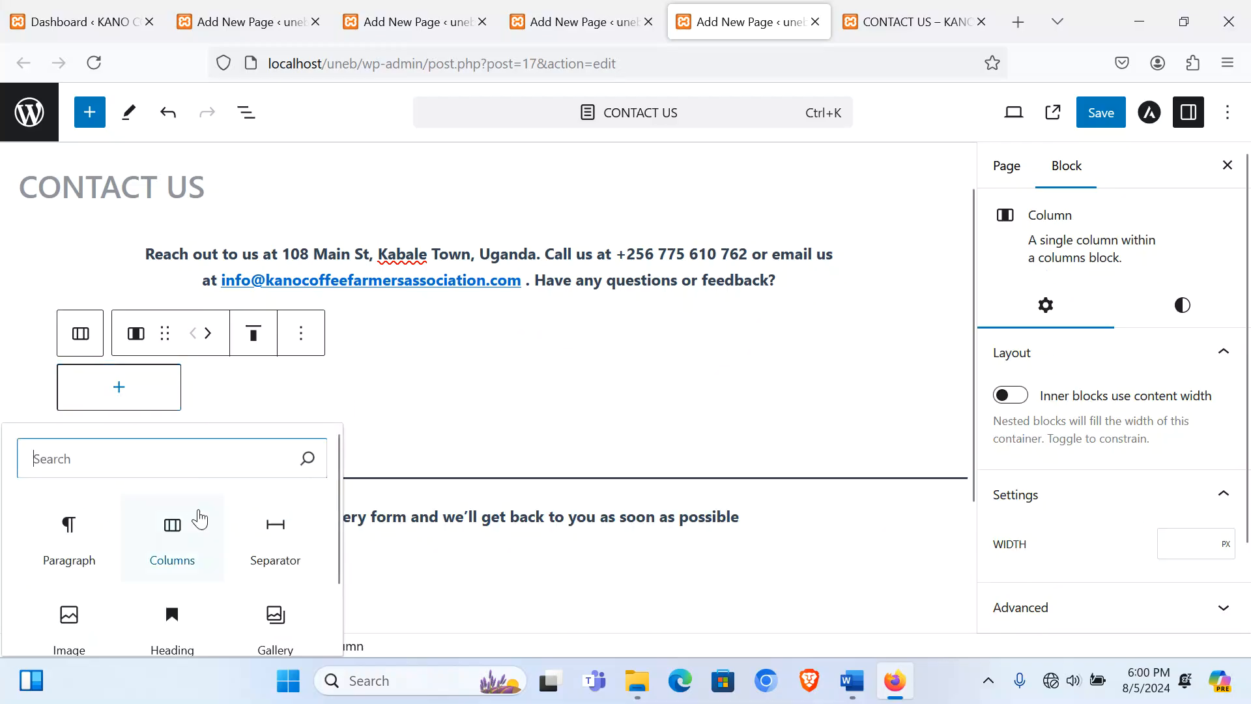
{"action": "left_click", "coordinate": [82, 612]}
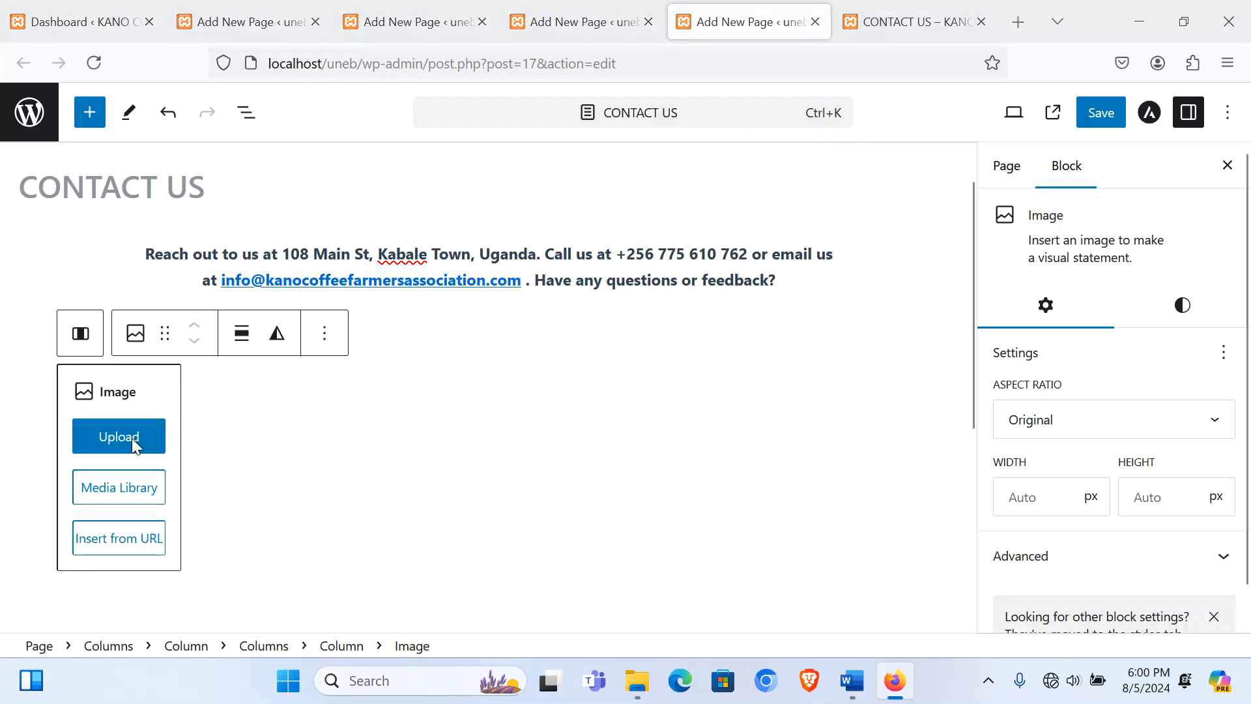
Step: Upload the email icon into the Image block and set its aspect ratio to Classic 3:2
{"action": "left_click", "coordinate": [131, 437]}
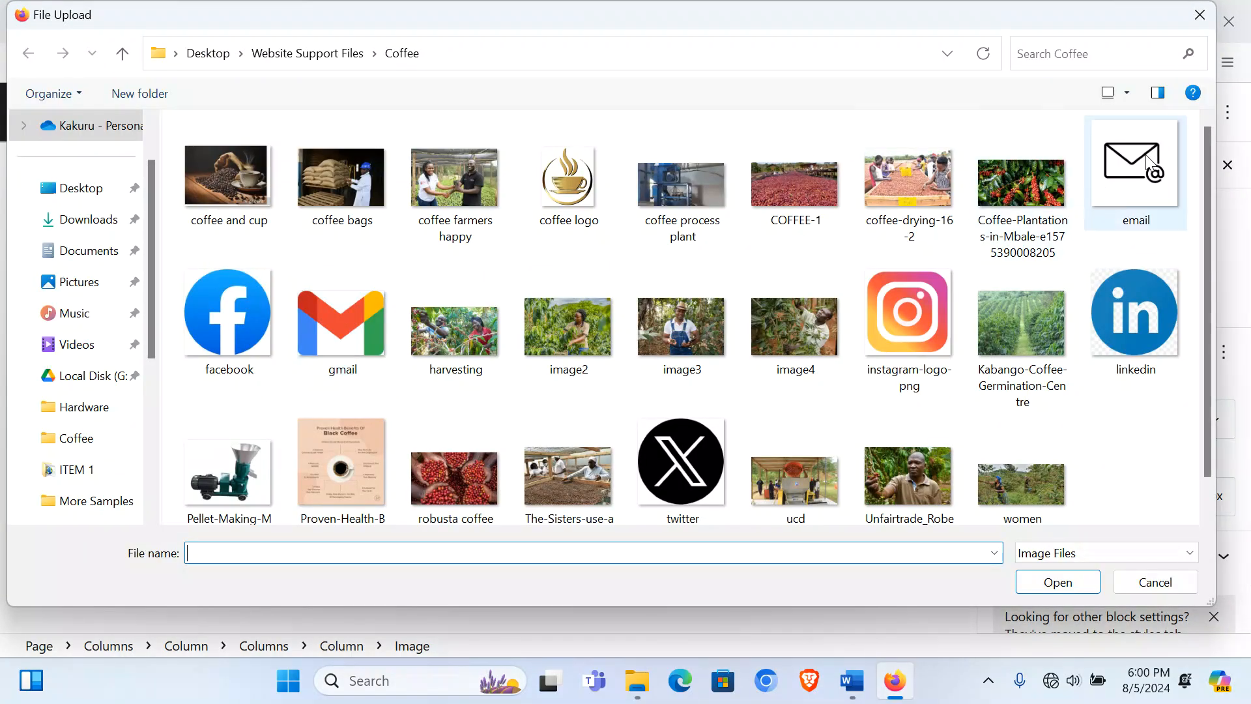
{"action": "double_click", "coordinate": [1135, 159]}
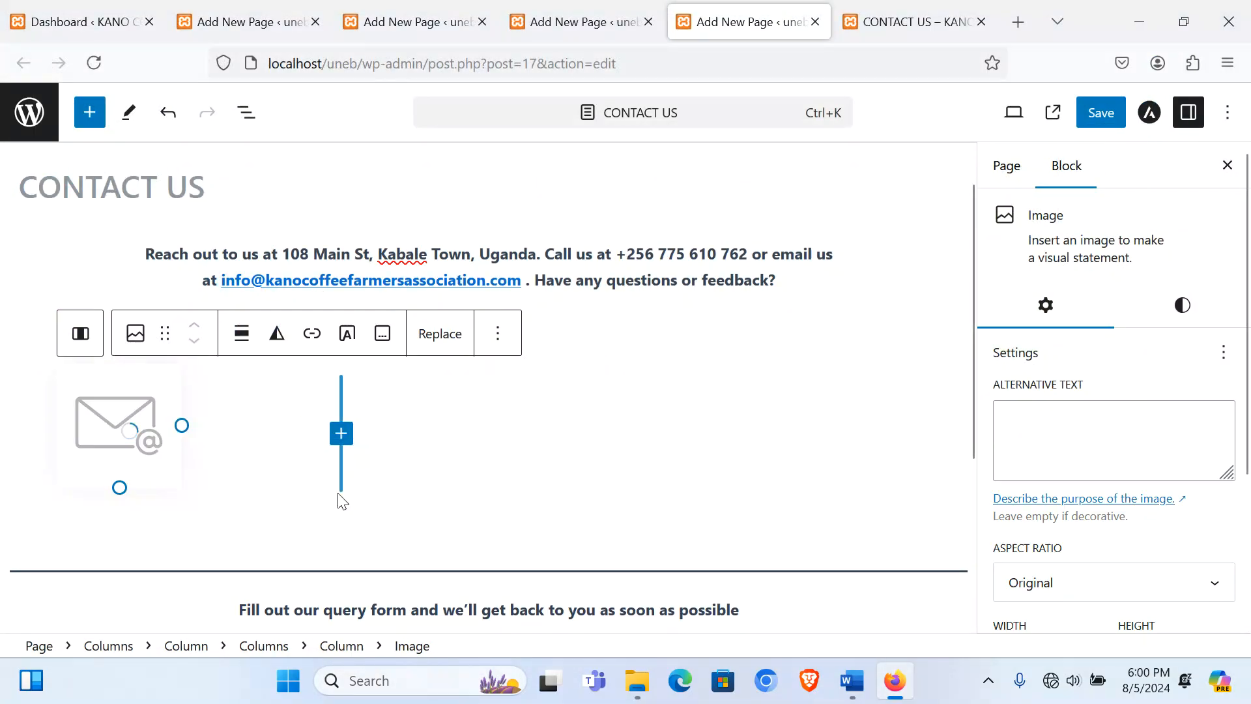
{"action": "left_click", "coordinate": [1089, 583]}
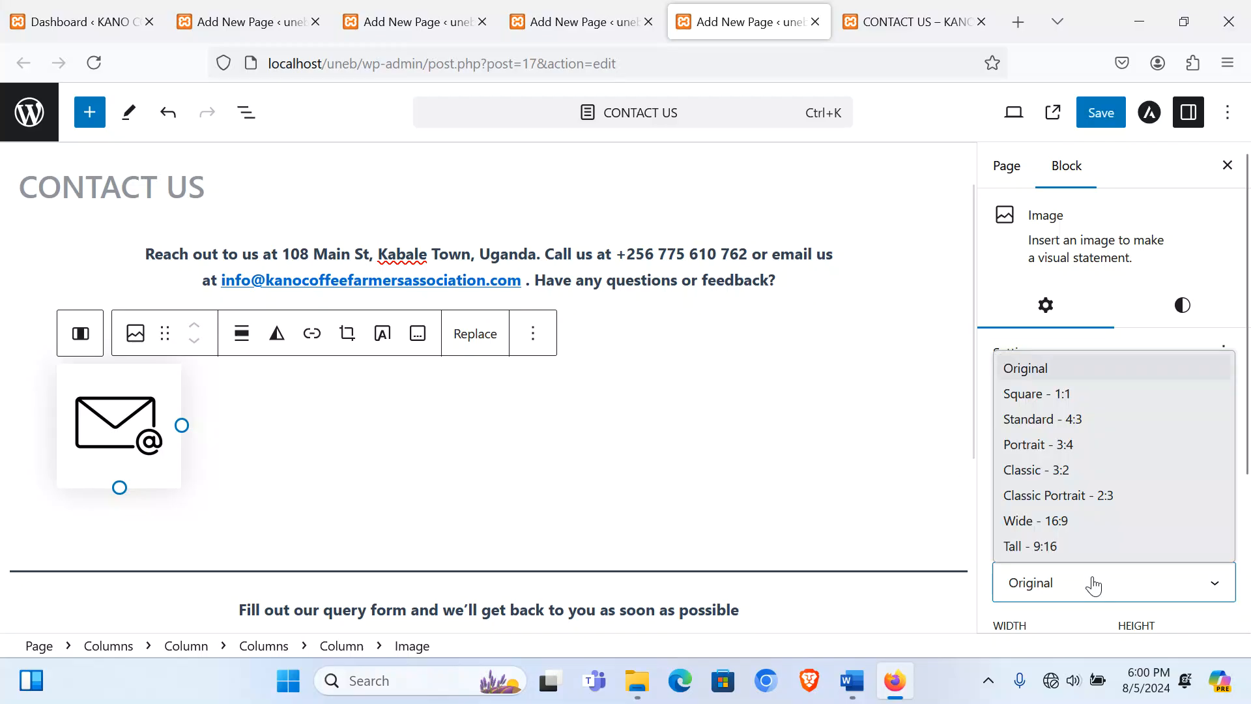
{"action": "left_click", "coordinate": [1061, 471]}
Step: Add the Gmail icon as an Image block in the next column, set to Classic 3:2
{"action": "left_click", "coordinate": [232, 407]}
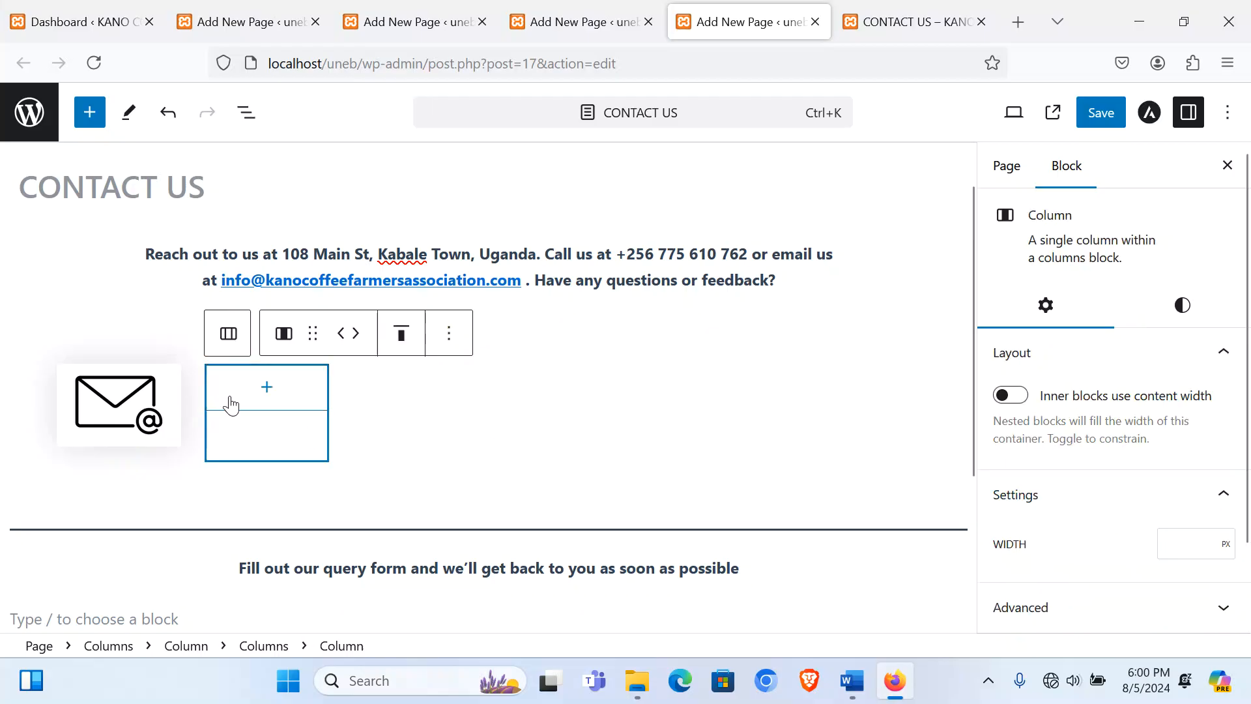
{"action": "left_click", "coordinate": [266, 401]}
{"action": "left_click", "coordinate": [386, 543]}
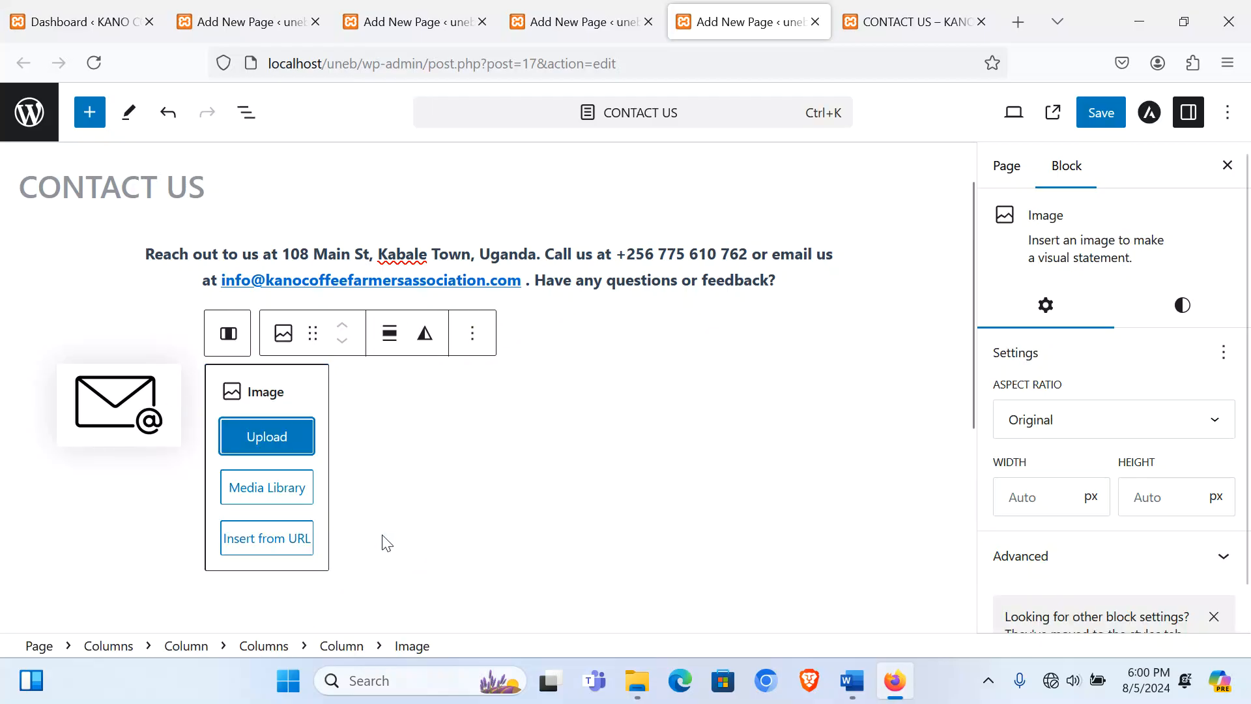
{"action": "left_click", "coordinate": [267, 436]}
{"action": "double_click", "coordinate": [354, 328]}
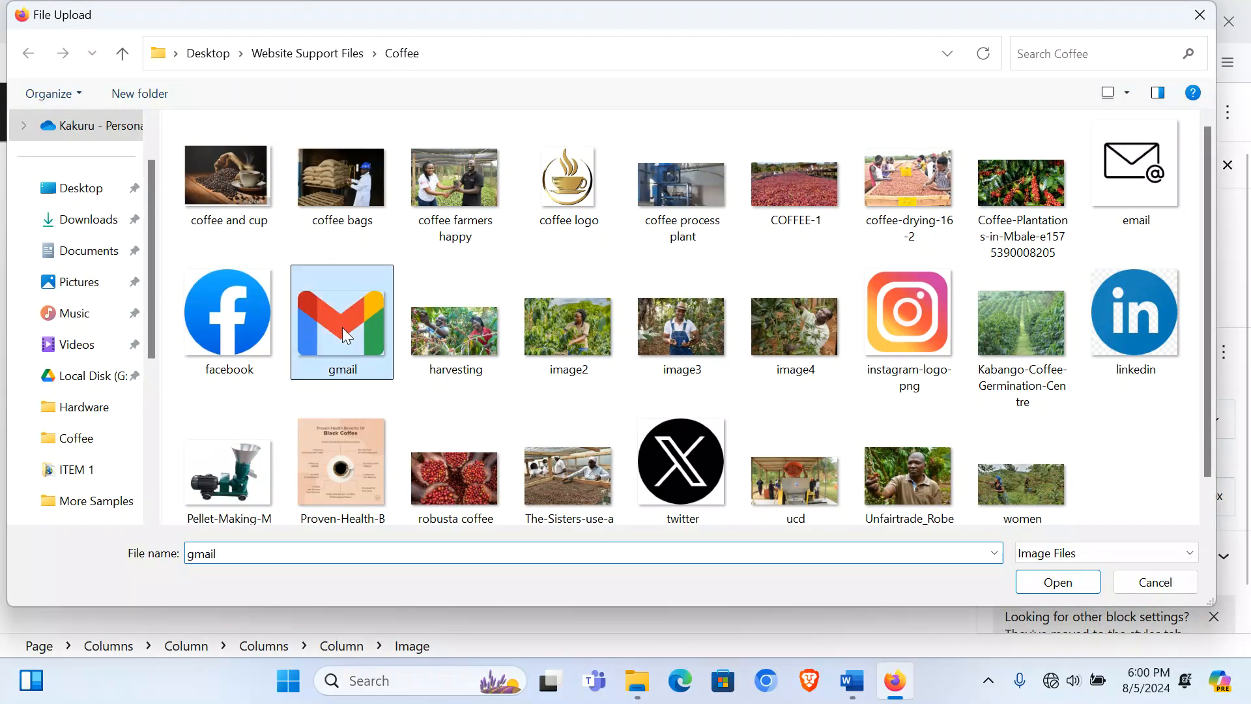
{"action": "left_click", "coordinate": [1111, 581]}
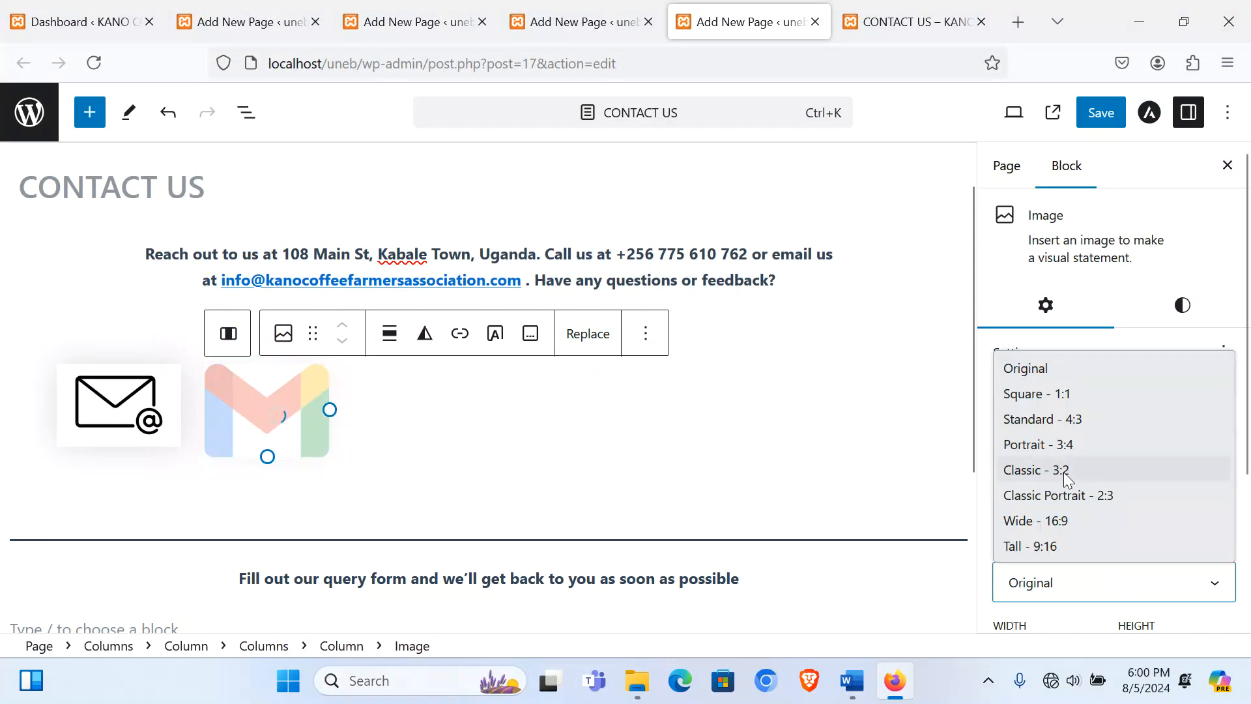
{"action": "left_click", "coordinate": [1042, 469]}
{"action": "left_click", "coordinate": [417, 420]}
Step: Add the Instagram logo as an Image block beside Gmail, cropped to Classic 3:2
{"action": "left_click", "coordinate": [415, 391]}
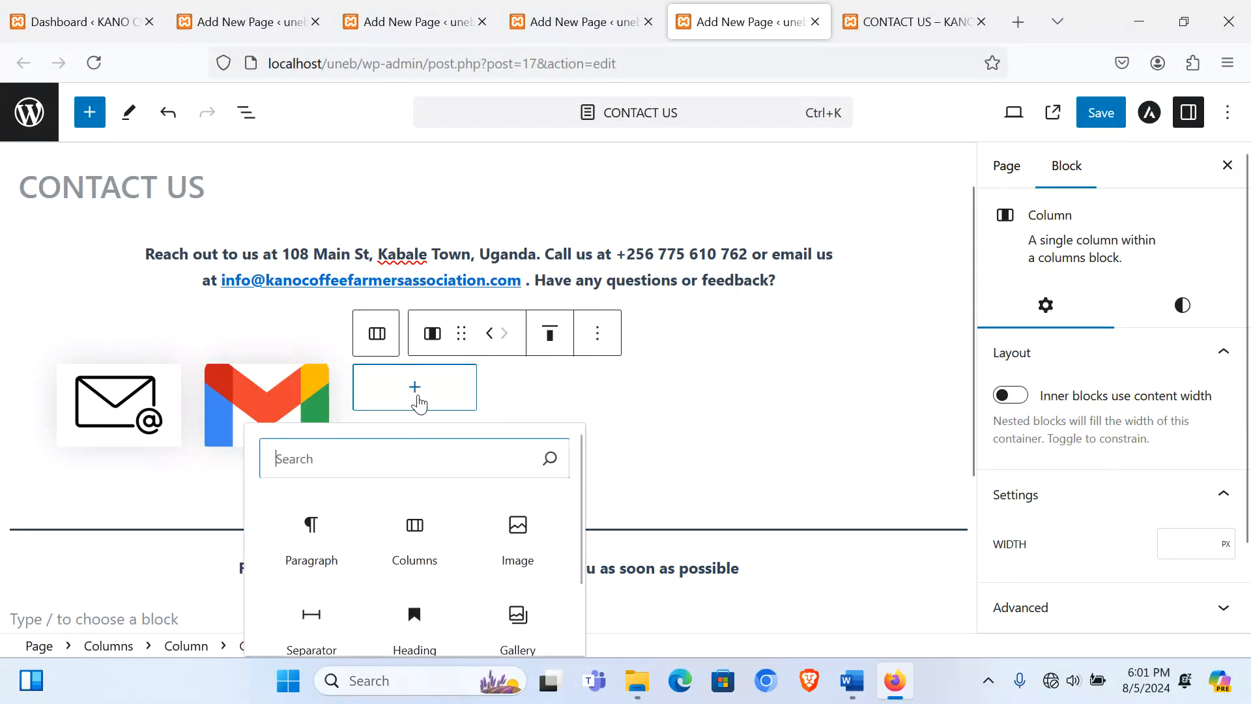
{"action": "left_click", "coordinate": [513, 528]}
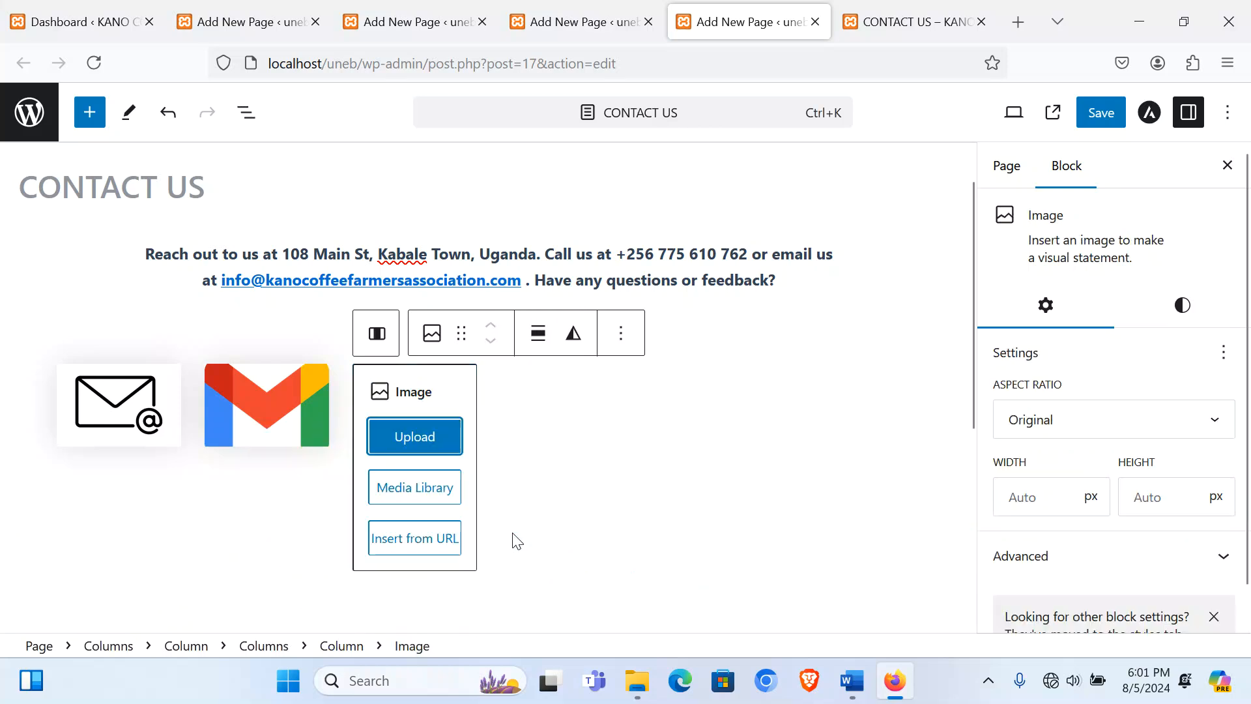
{"action": "left_click", "coordinate": [423, 435]}
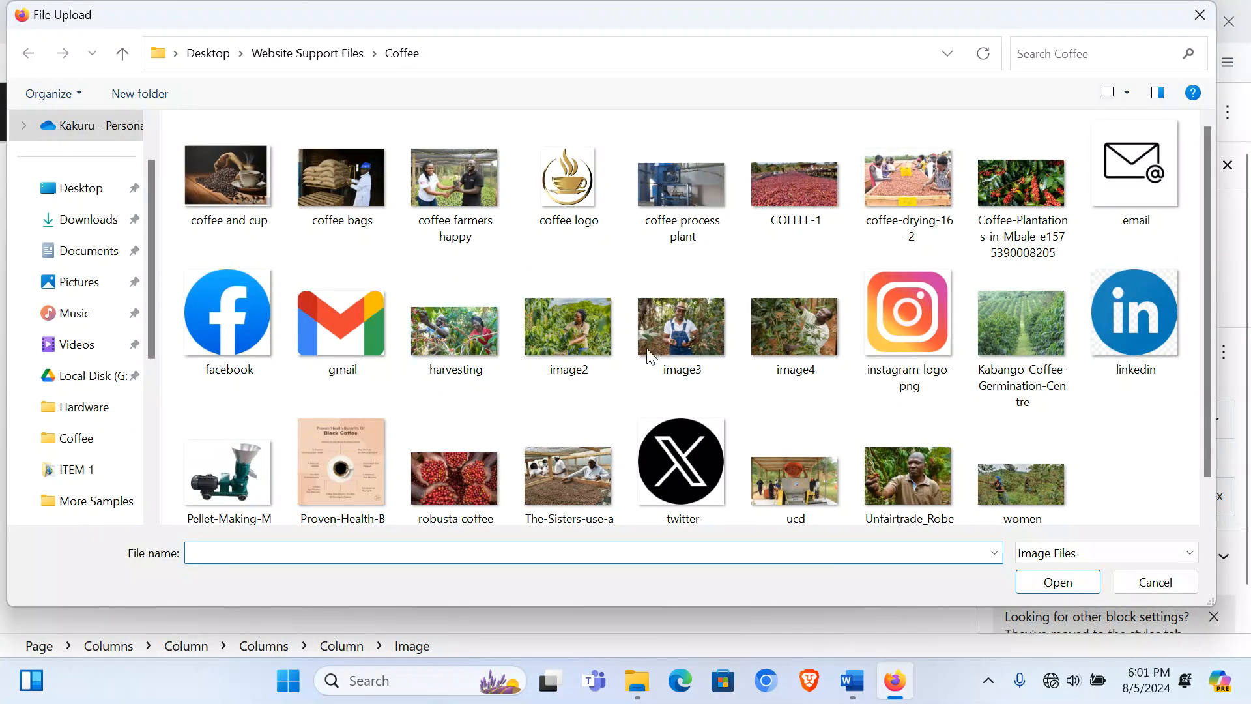
{"action": "double_click", "coordinate": [894, 327]}
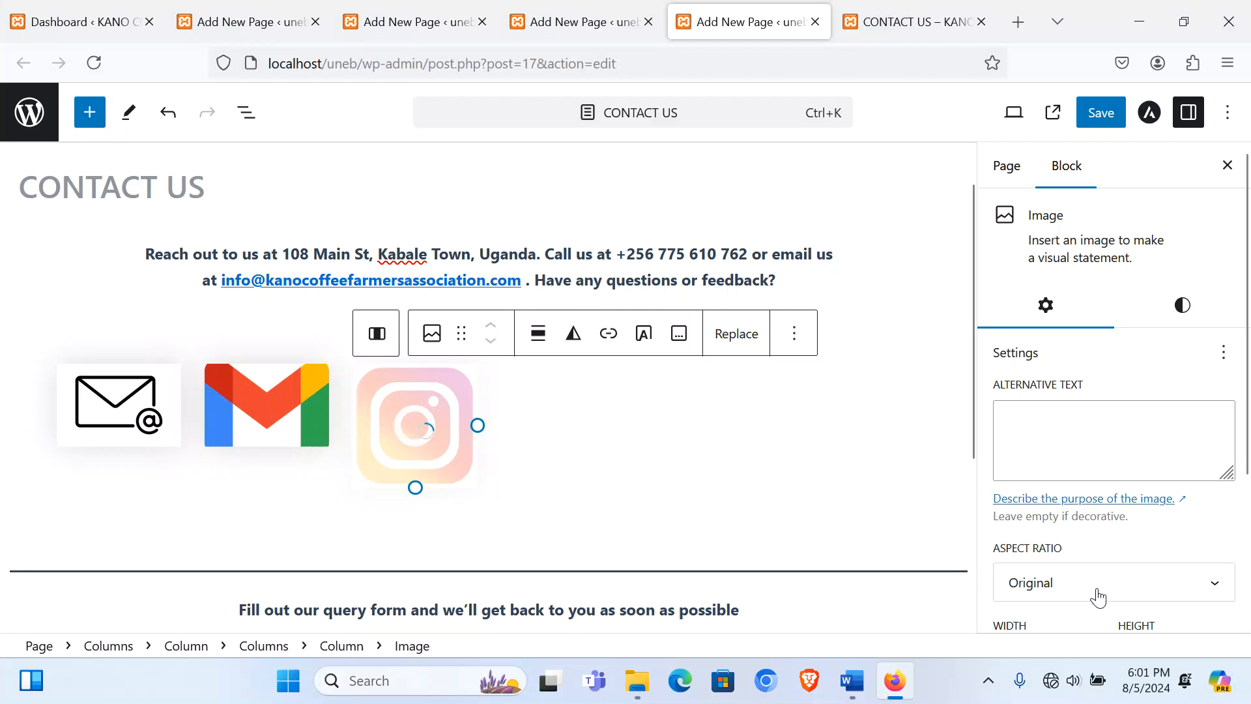
{"action": "left_click", "coordinate": [1098, 597]}
{"action": "left_click", "coordinate": [1057, 478]}
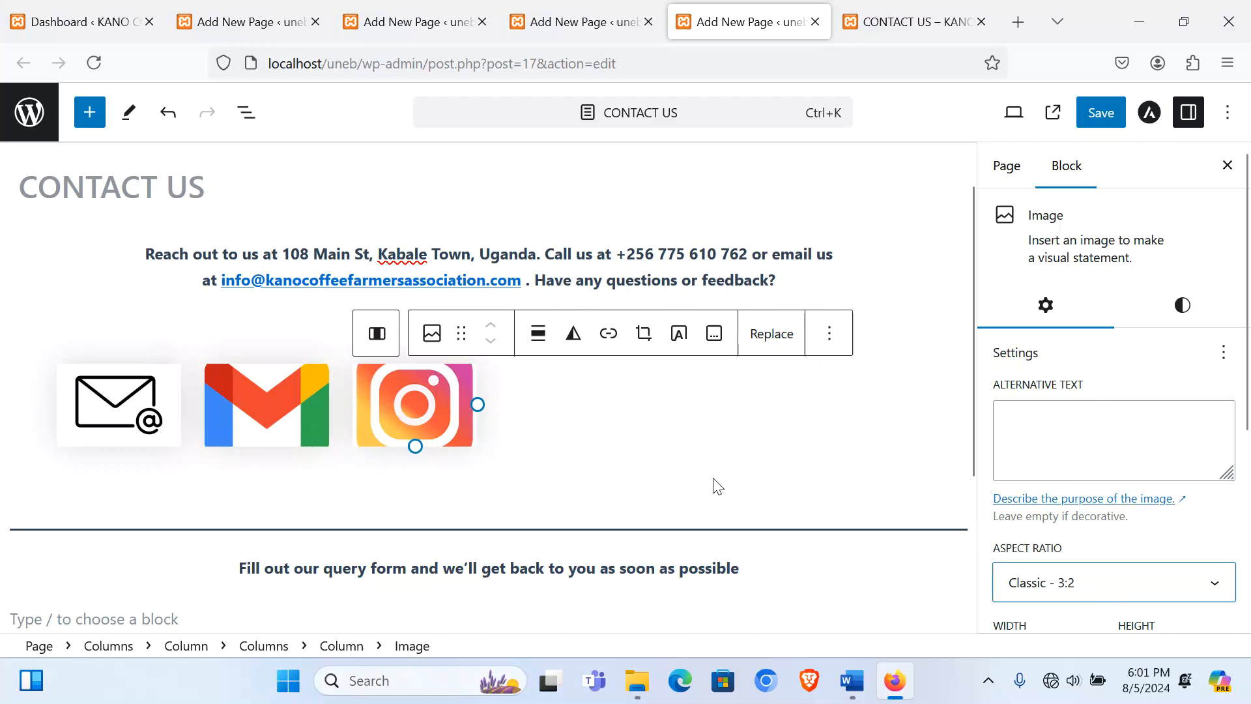
{"action": "left_click", "coordinate": [474, 410]}
Step: Add the LinkedIn logo as an Image block in the next column, cropped to Classic 3:2
{"action": "left_click", "coordinate": [577, 422]}
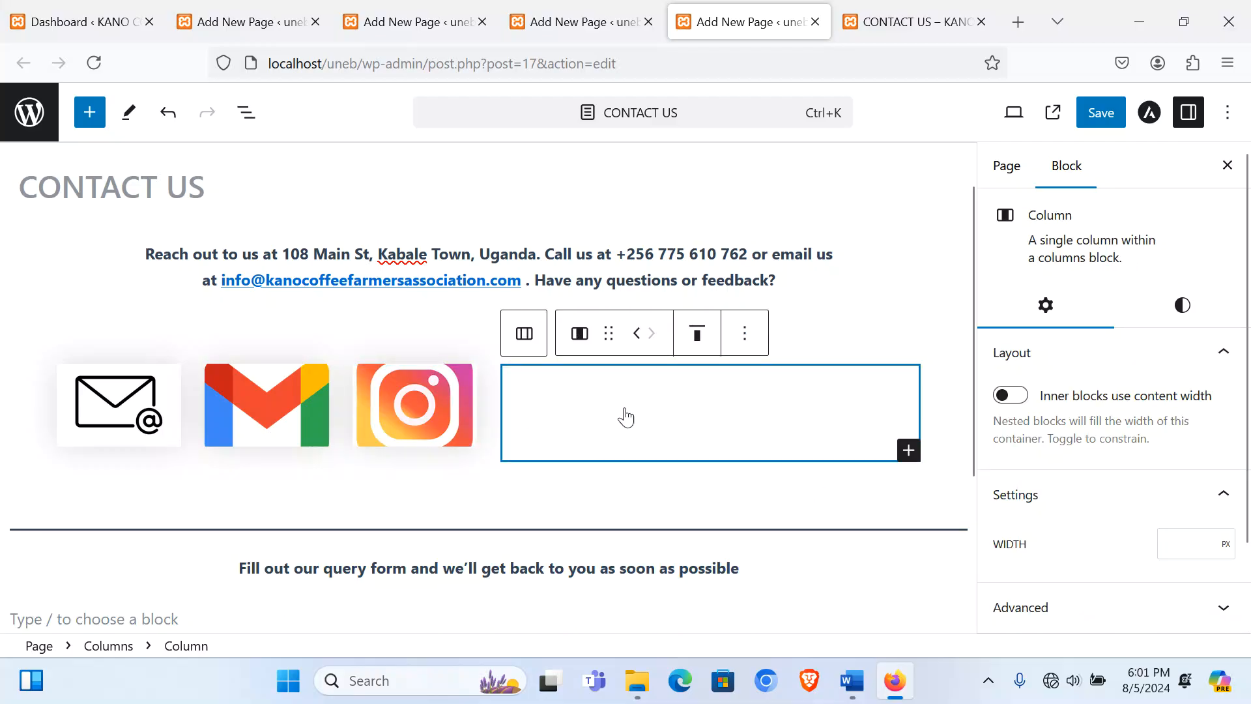
{"action": "left_click", "coordinate": [625, 417]}
{"action": "left_click", "coordinate": [550, 401]}
{"action": "left_click", "coordinate": [562, 521]}
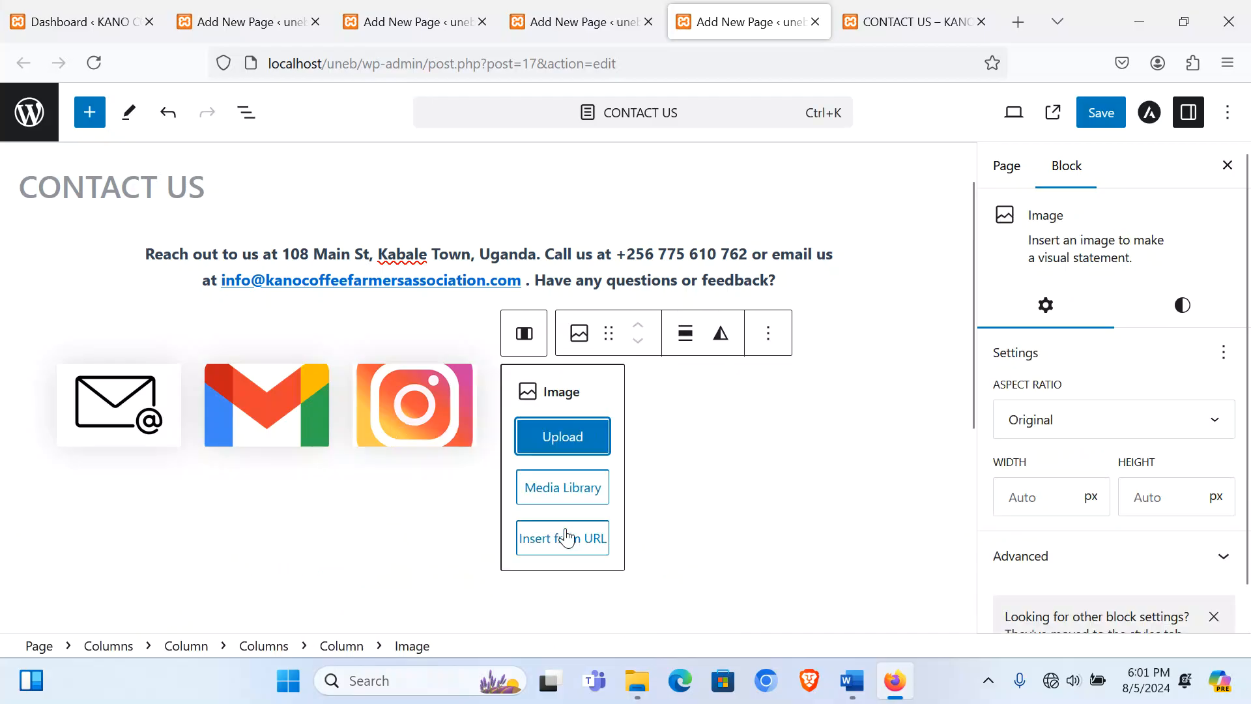
{"action": "left_click", "coordinate": [536, 429]}
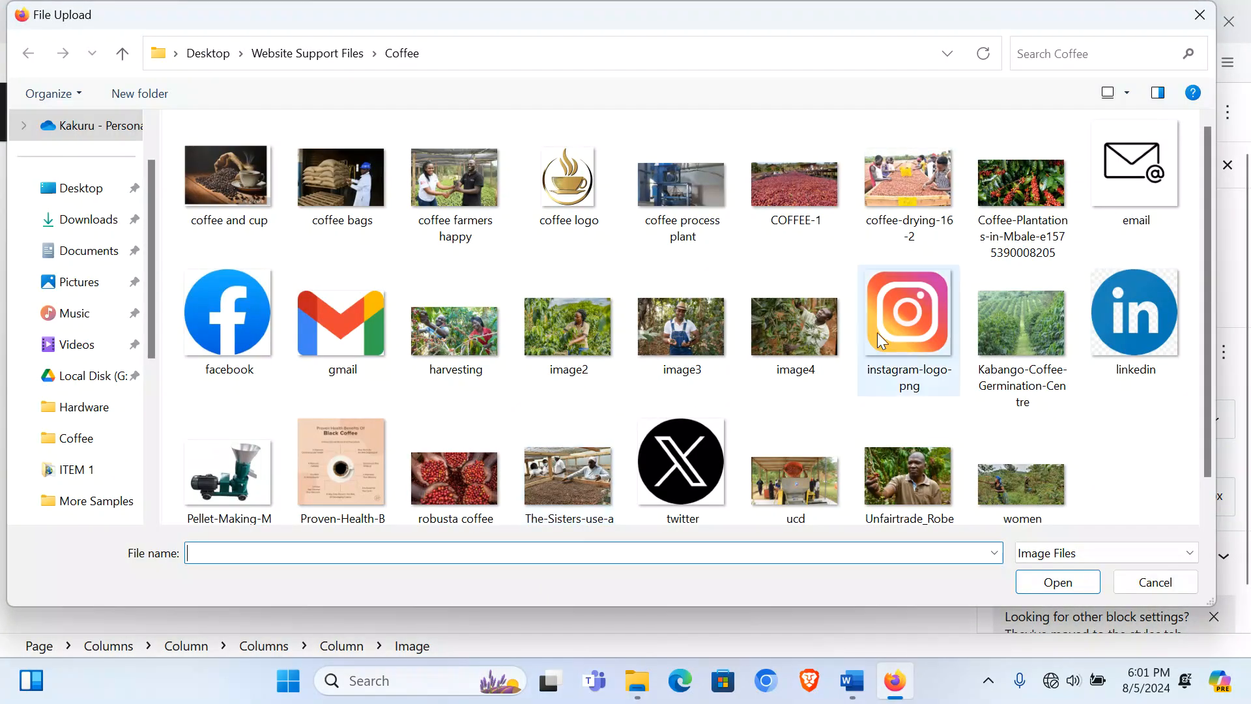
{"action": "double_click", "coordinate": [1139, 327]}
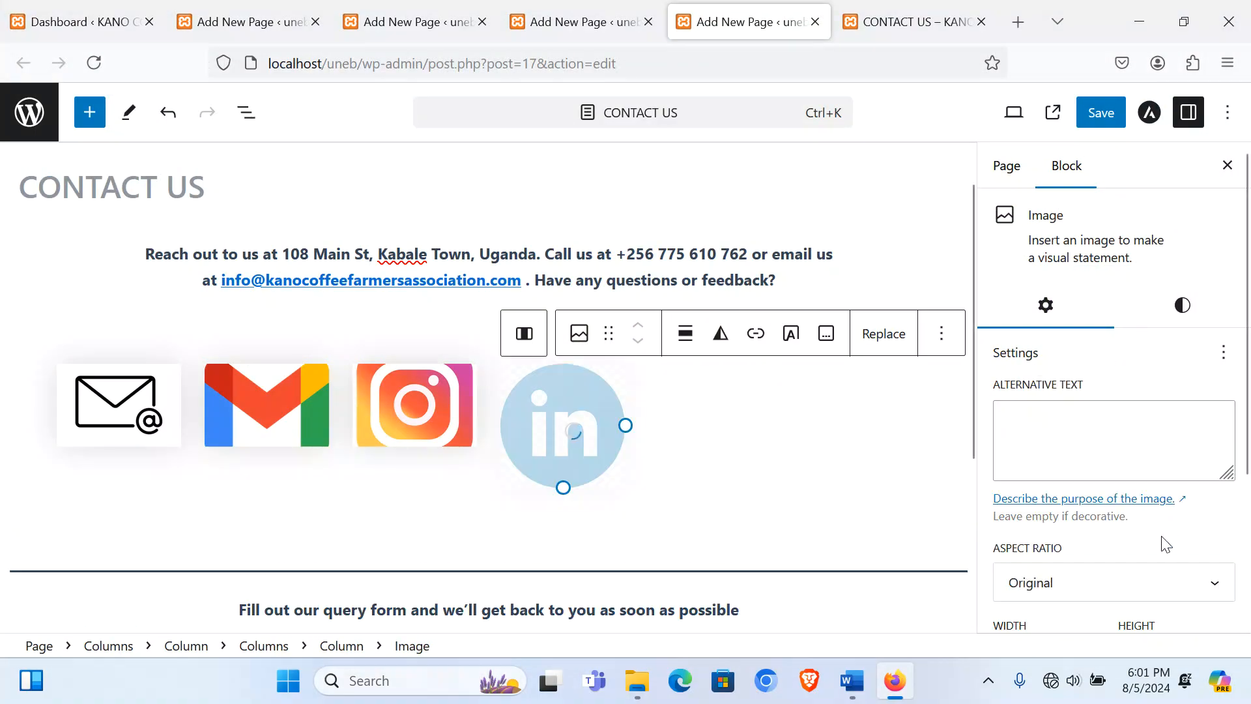
{"action": "left_click", "coordinate": [1139, 584]}
{"action": "left_click", "coordinate": [1057, 469]}
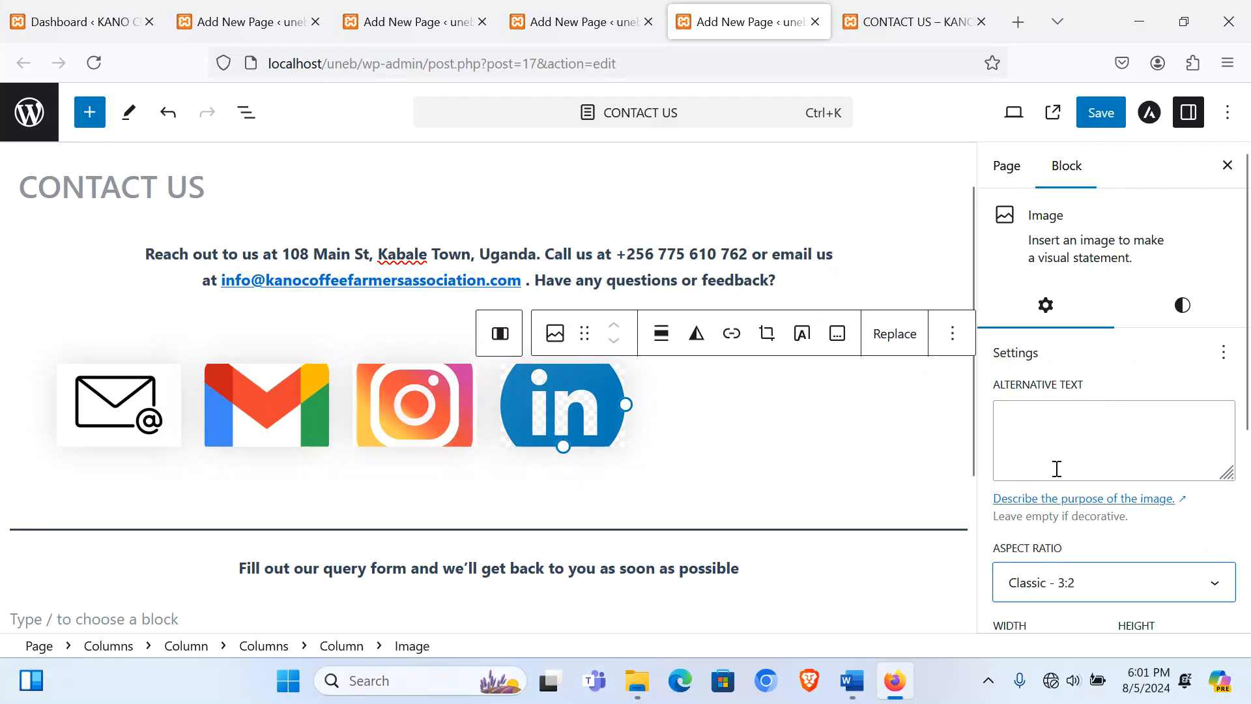
Step: Add the X (twitter) logo as an Image block after LinkedIn, cropped to Classic 3:2
{"action": "left_click", "coordinate": [714, 427]}
{"action": "left_click", "coordinate": [709, 390]}
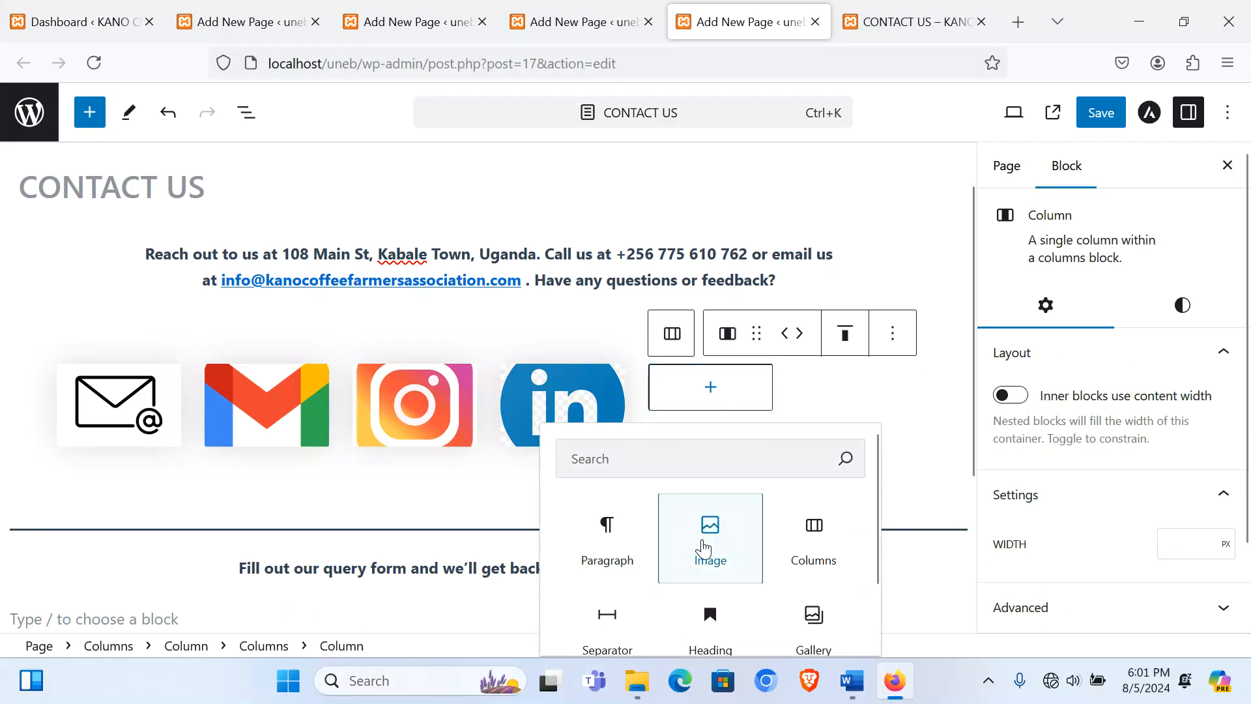
{"action": "left_click", "coordinate": [709, 531]}
{"action": "left_click", "coordinate": [699, 436]}
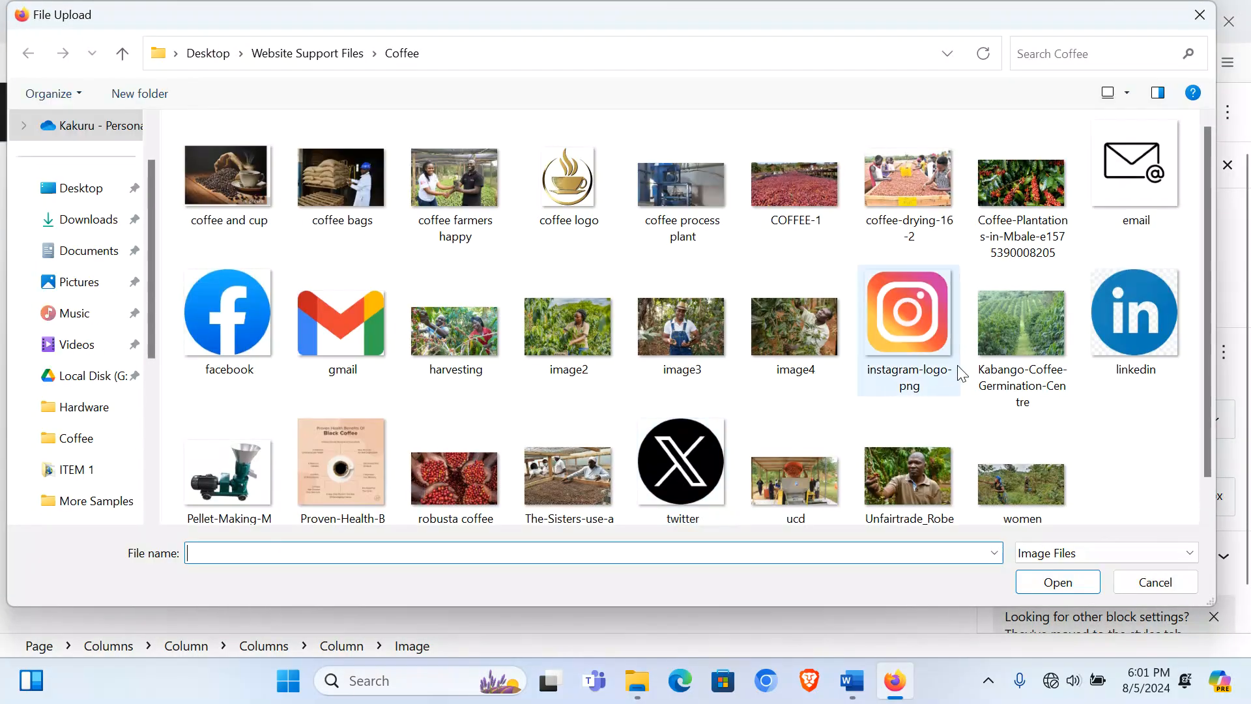
{"action": "scroll", "coordinate": [1066, 378], "scroll_direction": "down", "scroll_amount": 1}
{"action": "double_click", "coordinate": [691, 419]}
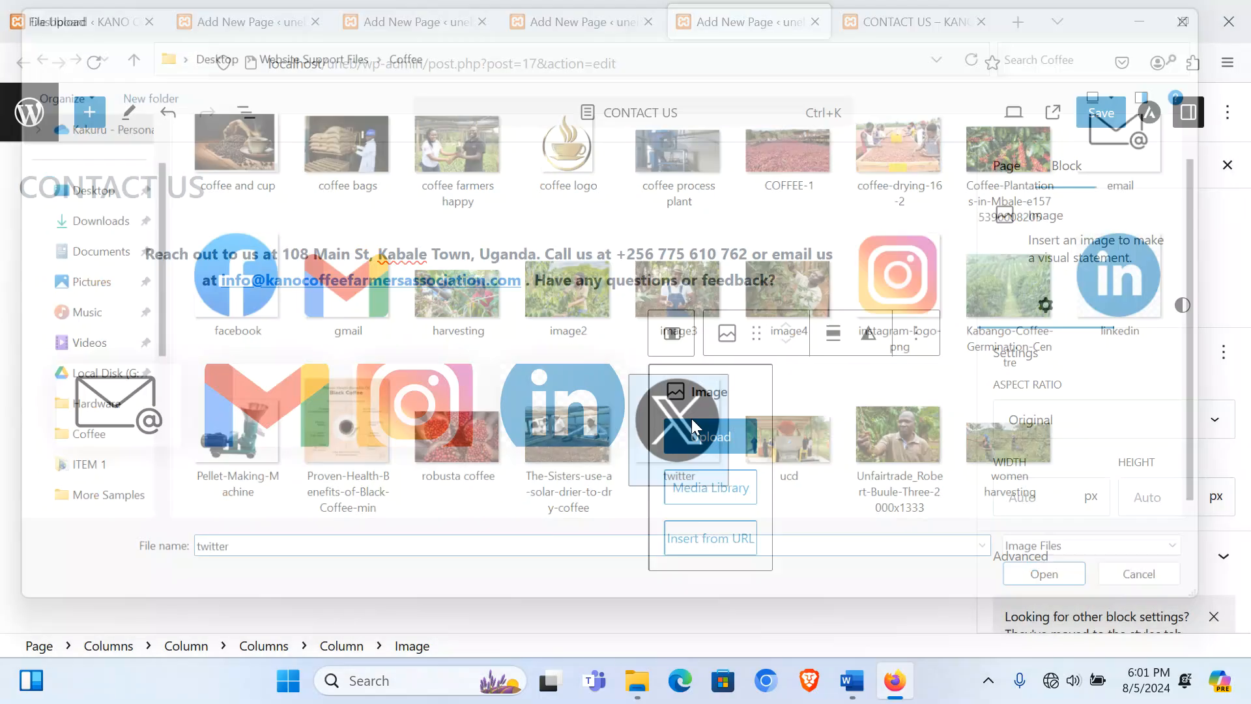
{"action": "left_click", "coordinate": [1083, 600]}
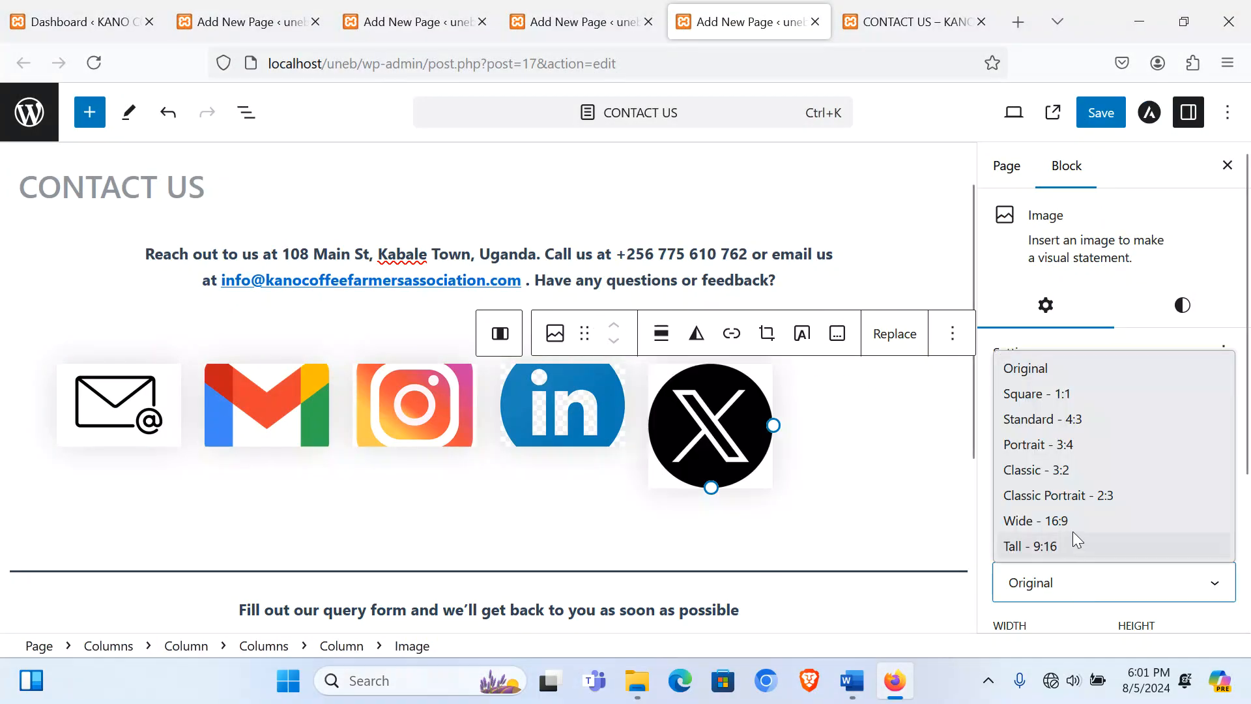
{"action": "left_click", "coordinate": [1065, 469]}
Step: Add an image in the last column, replace the duplicate X with the Facebook logo, and crop it to Classic 3:2
{"action": "left_click", "coordinate": [880, 423]}
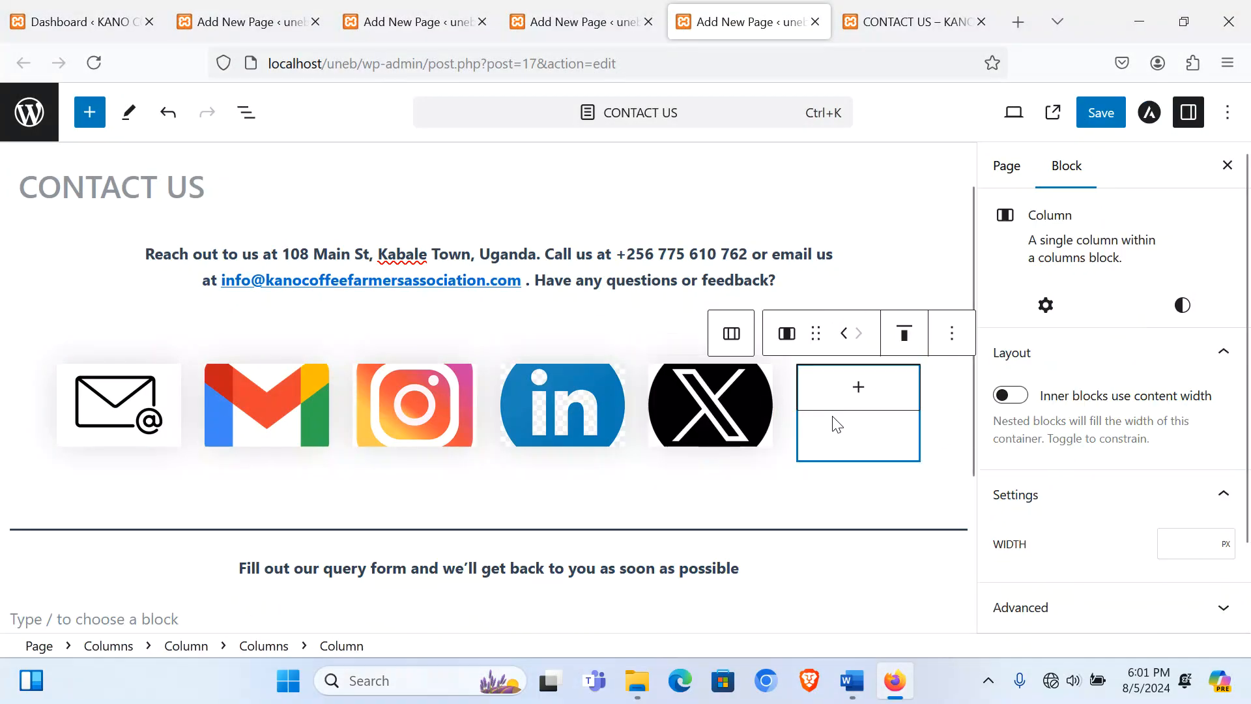
{"action": "left_click", "coordinate": [859, 387]}
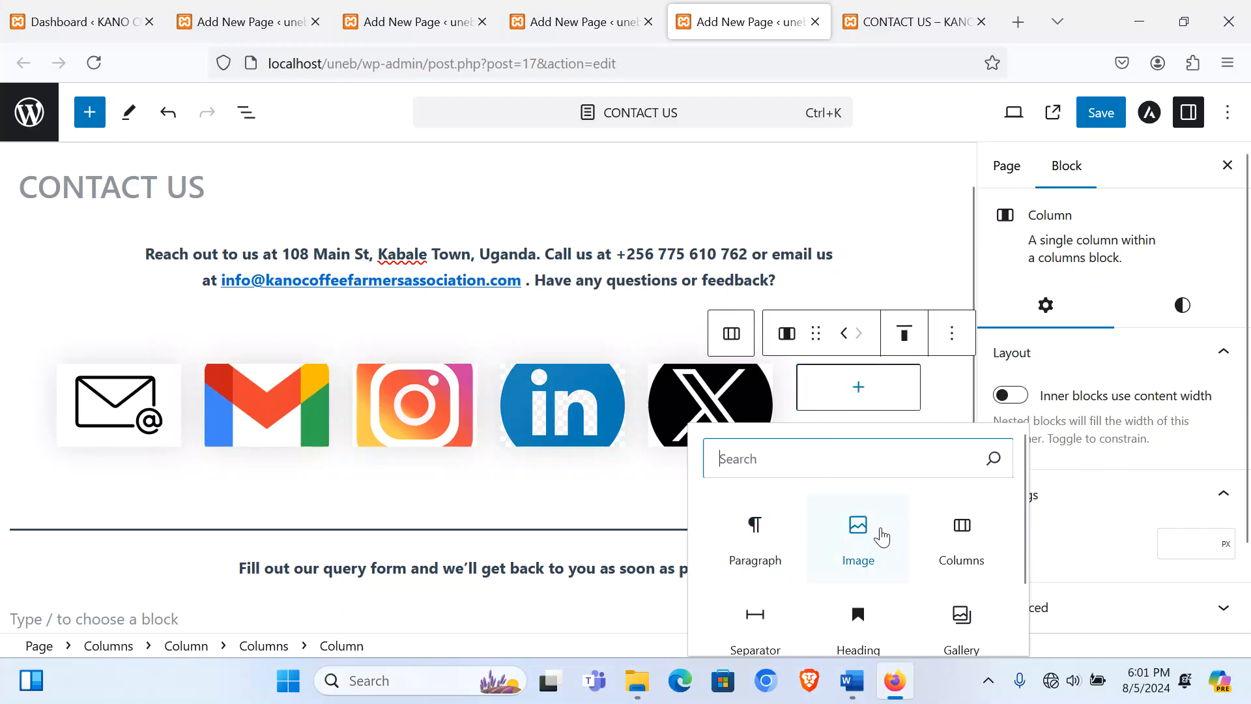
{"action": "left_click", "coordinate": [872, 536]}
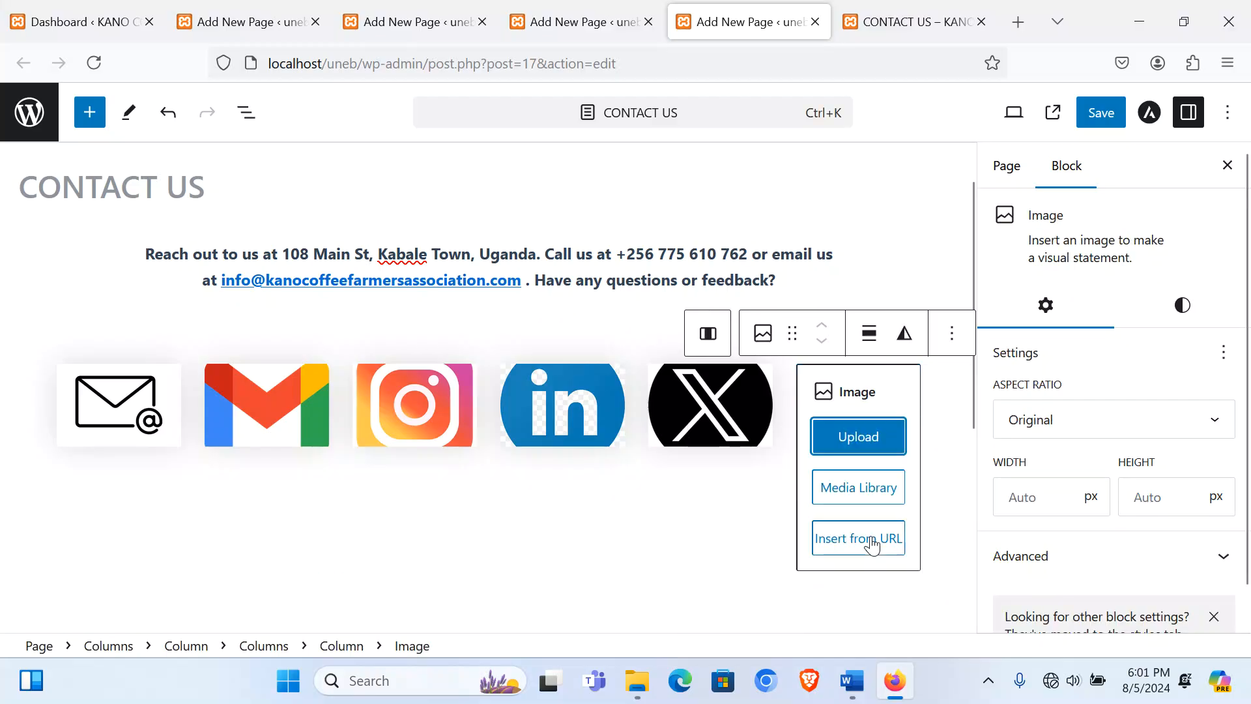
{"action": "left_click", "coordinate": [845, 436]}
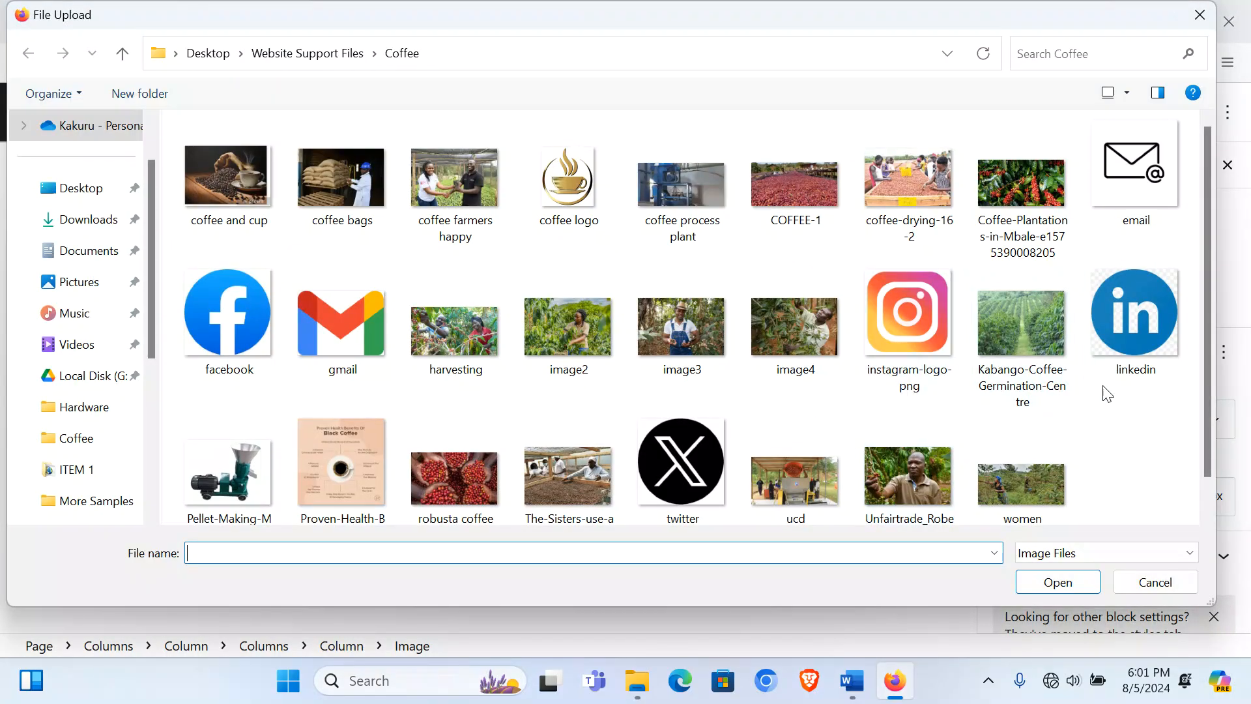
{"action": "scroll", "coordinate": [1126, 405], "scroll_direction": "down", "scroll_amount": 1}
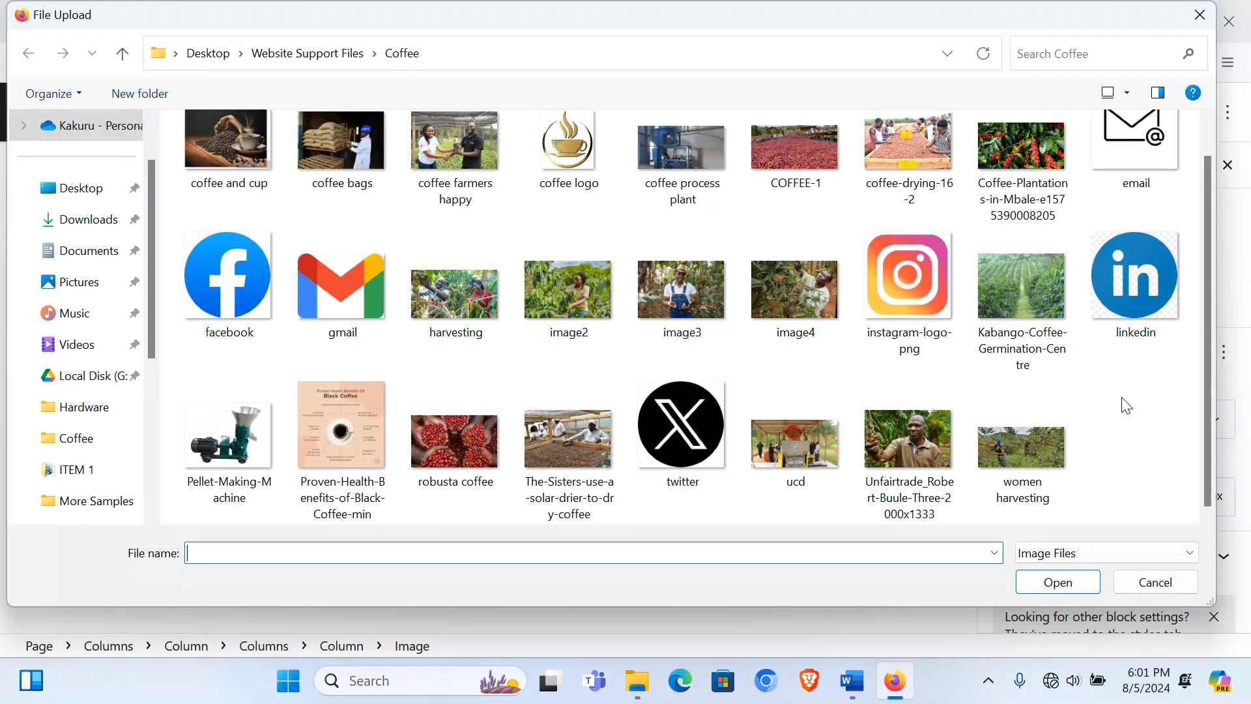
{"action": "double_click", "coordinate": [682, 444]}
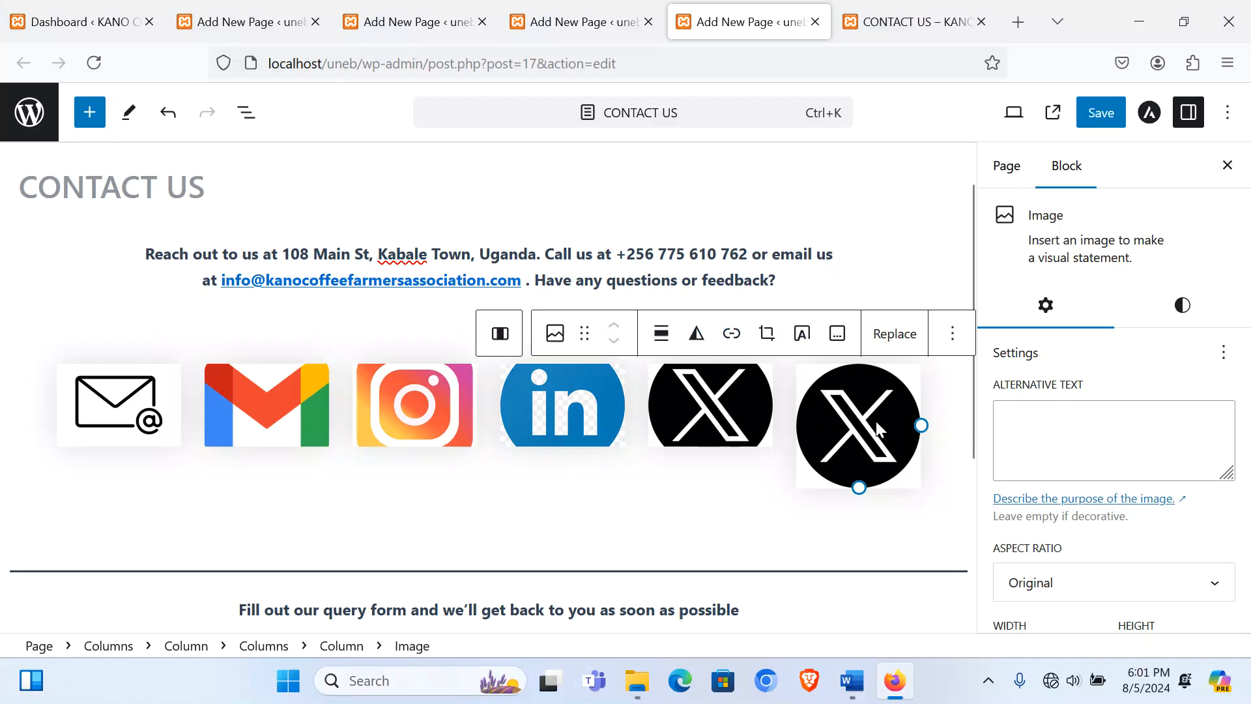
{"action": "left_click", "coordinate": [895, 335]}
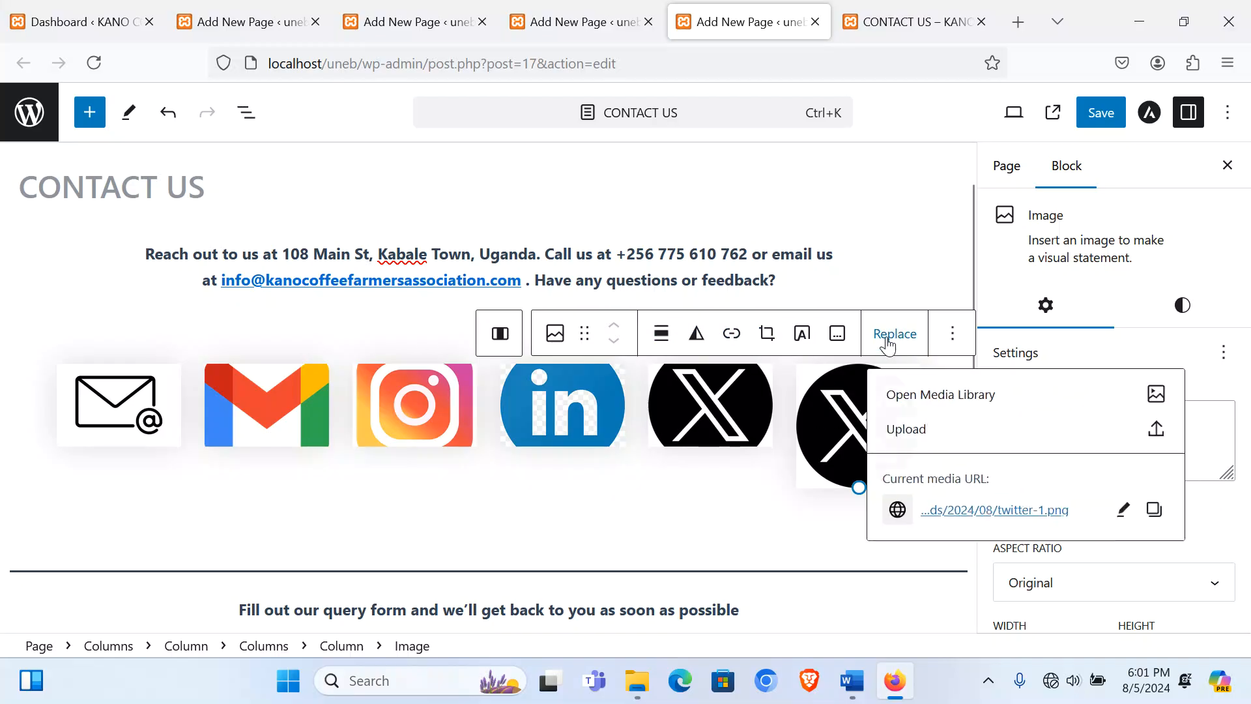
{"action": "left_click", "coordinate": [1169, 431]}
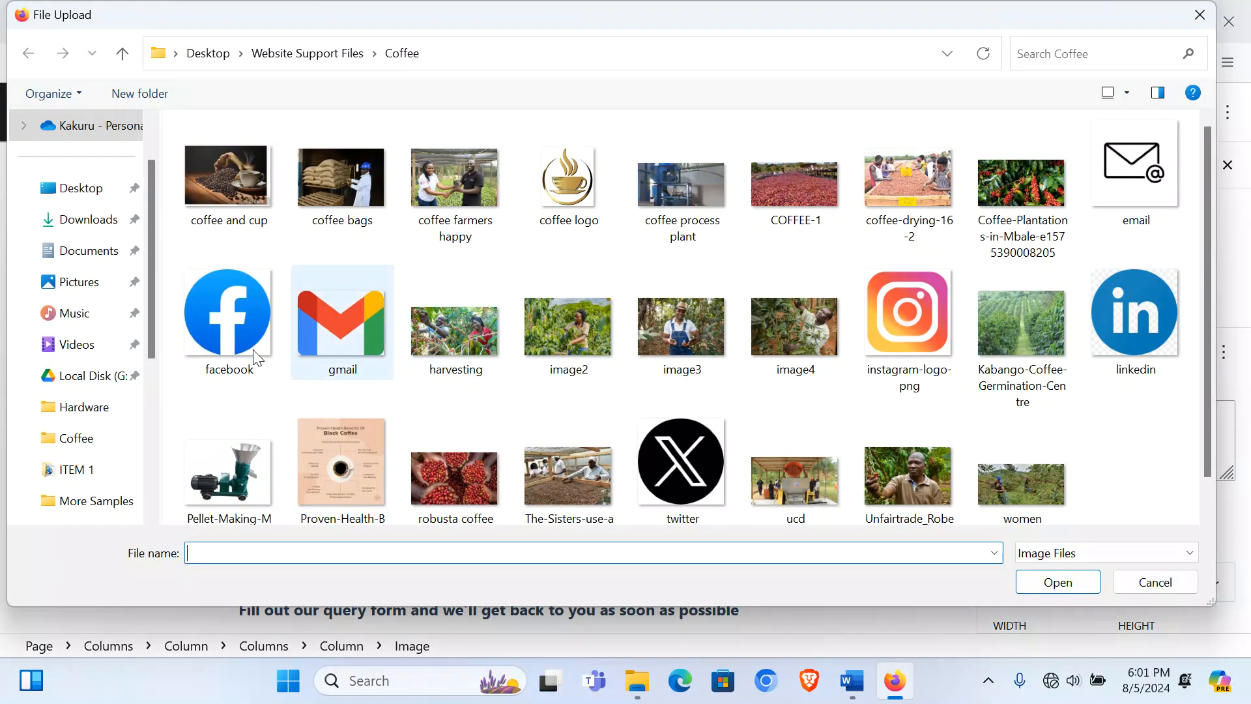
{"action": "double_click", "coordinate": [224, 347]}
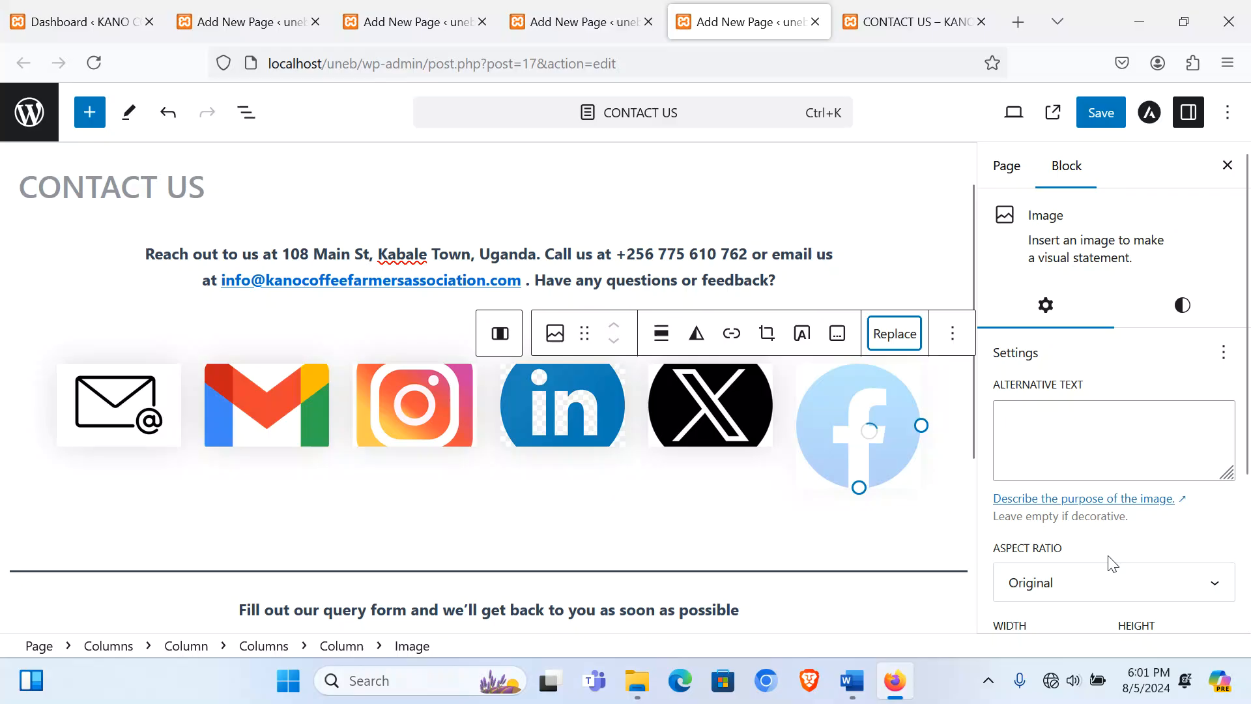
{"action": "left_click", "coordinate": [1111, 584]}
{"action": "left_click", "coordinate": [1052, 470]}
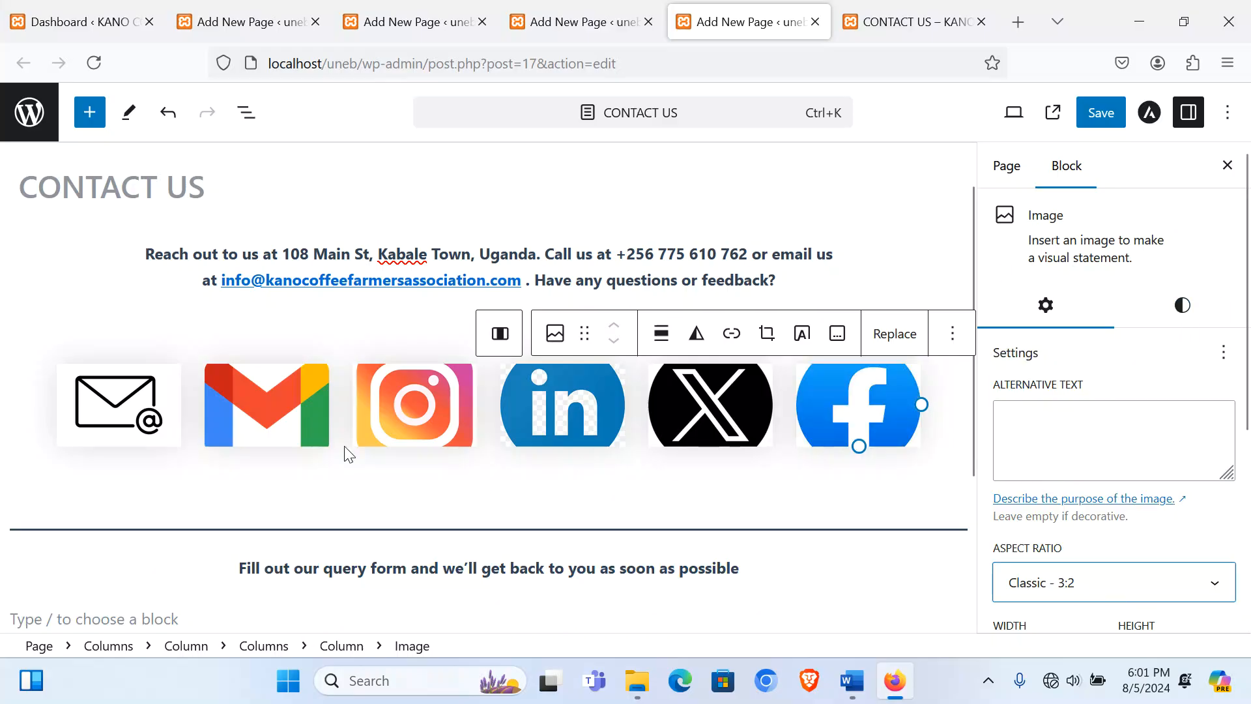
Step: Apply the Rounded style to the Facebook, X and LinkedIn icons
{"action": "left_click", "coordinate": [1172, 312]}
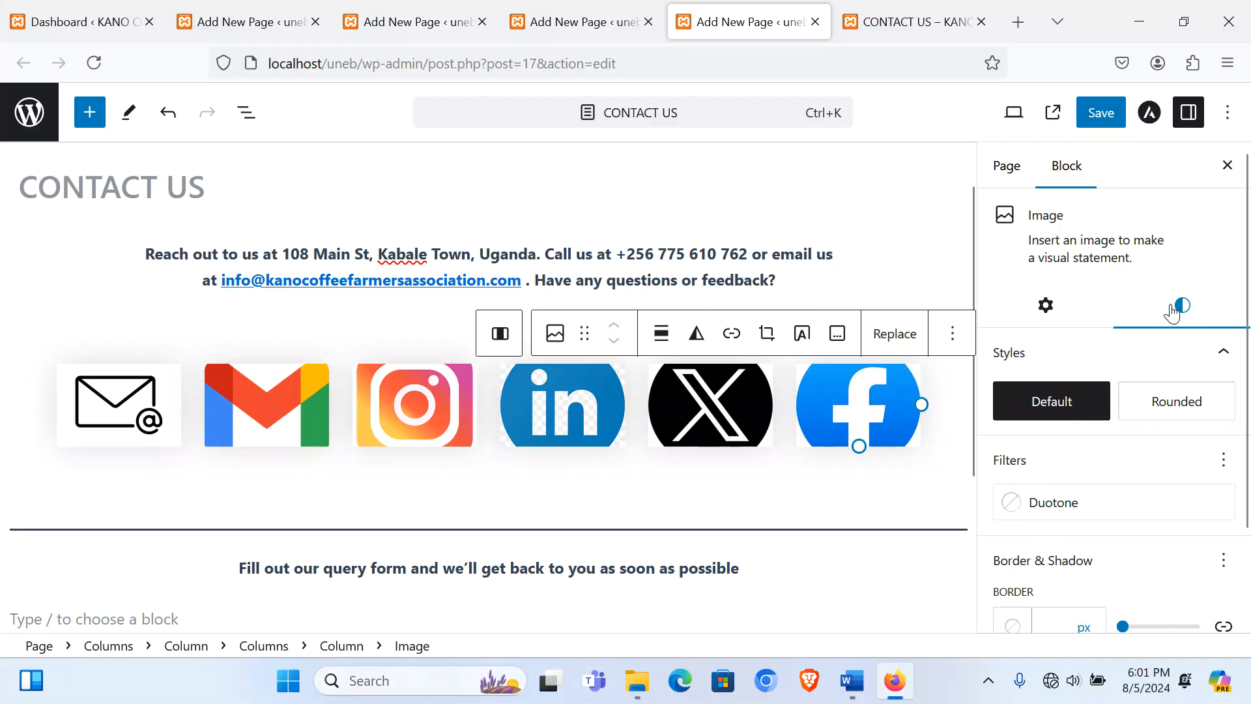
{"action": "left_click", "coordinate": [1185, 400]}
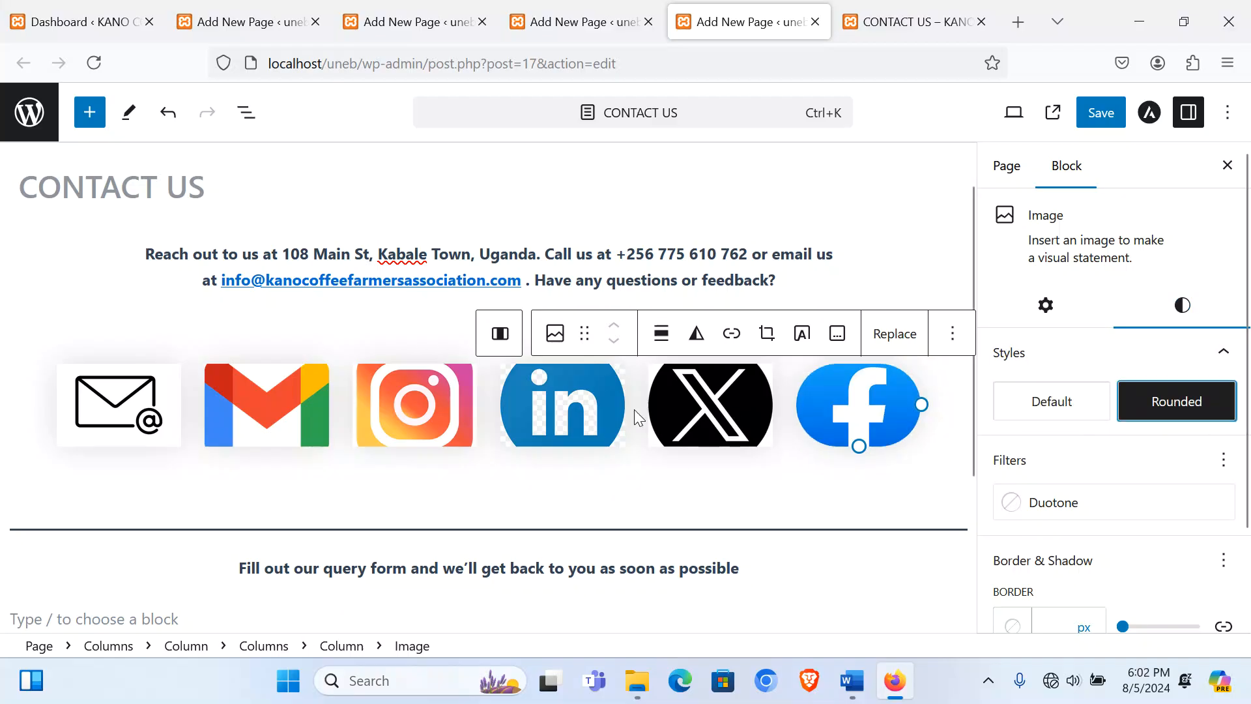
{"action": "left_click", "coordinate": [719, 407]}
{"action": "left_click", "coordinate": [1183, 306]}
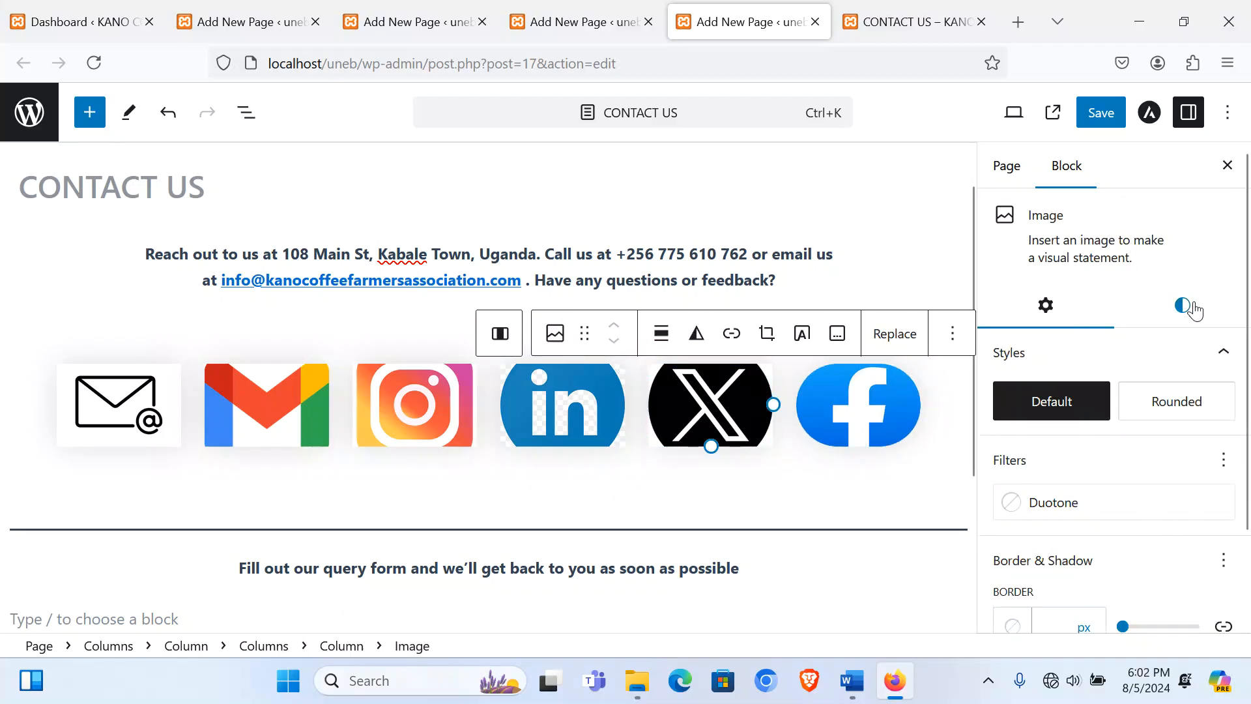
{"action": "left_click", "coordinate": [1172, 400]}
{"action": "left_click", "coordinate": [580, 409]}
{"action": "left_click", "coordinate": [1181, 307]}
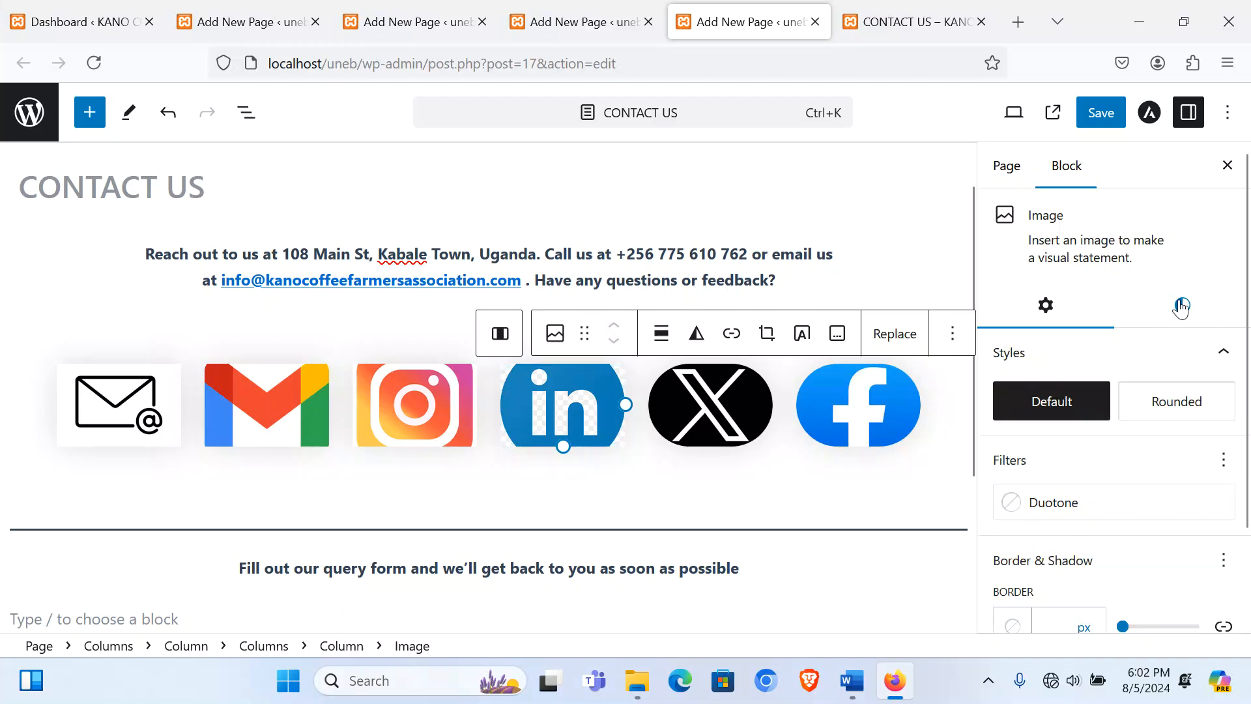
{"action": "left_click", "coordinate": [1177, 399]}
Step: Apply the Rounded style to the Instagram, Gmail and email icons
{"action": "left_click", "coordinate": [455, 404]}
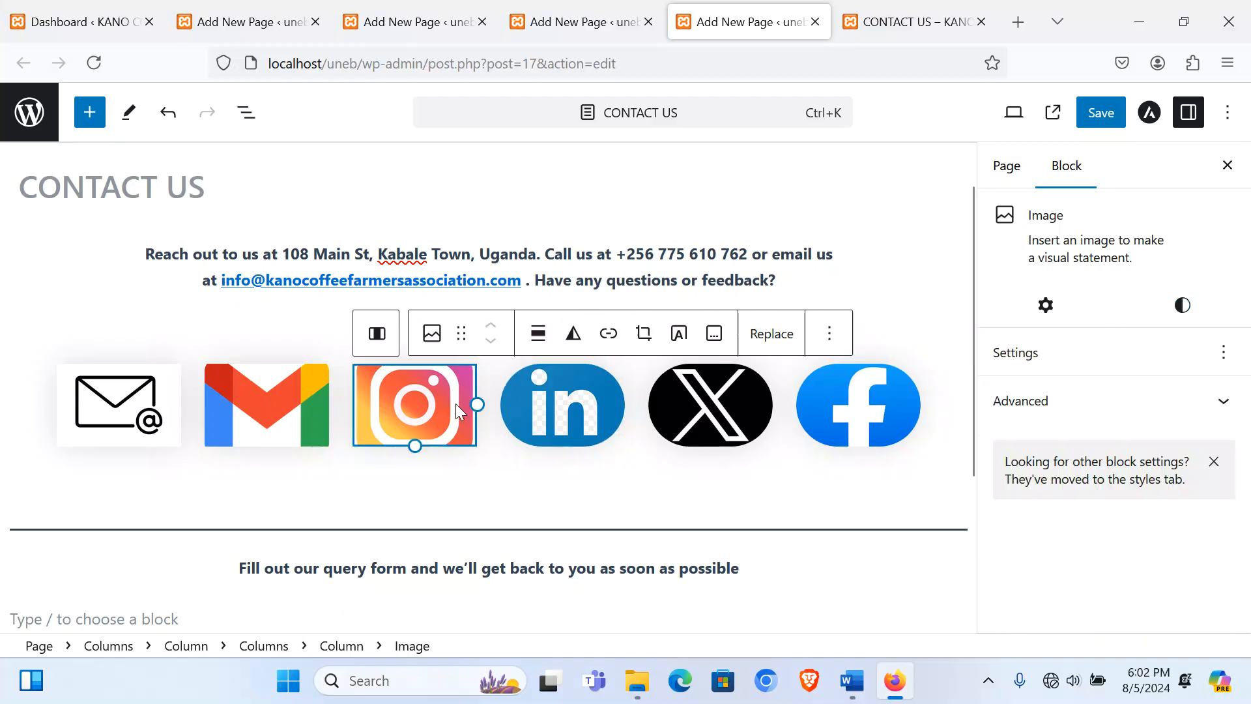
{"action": "left_click", "coordinate": [1183, 306]}
{"action": "left_click", "coordinate": [1177, 401]}
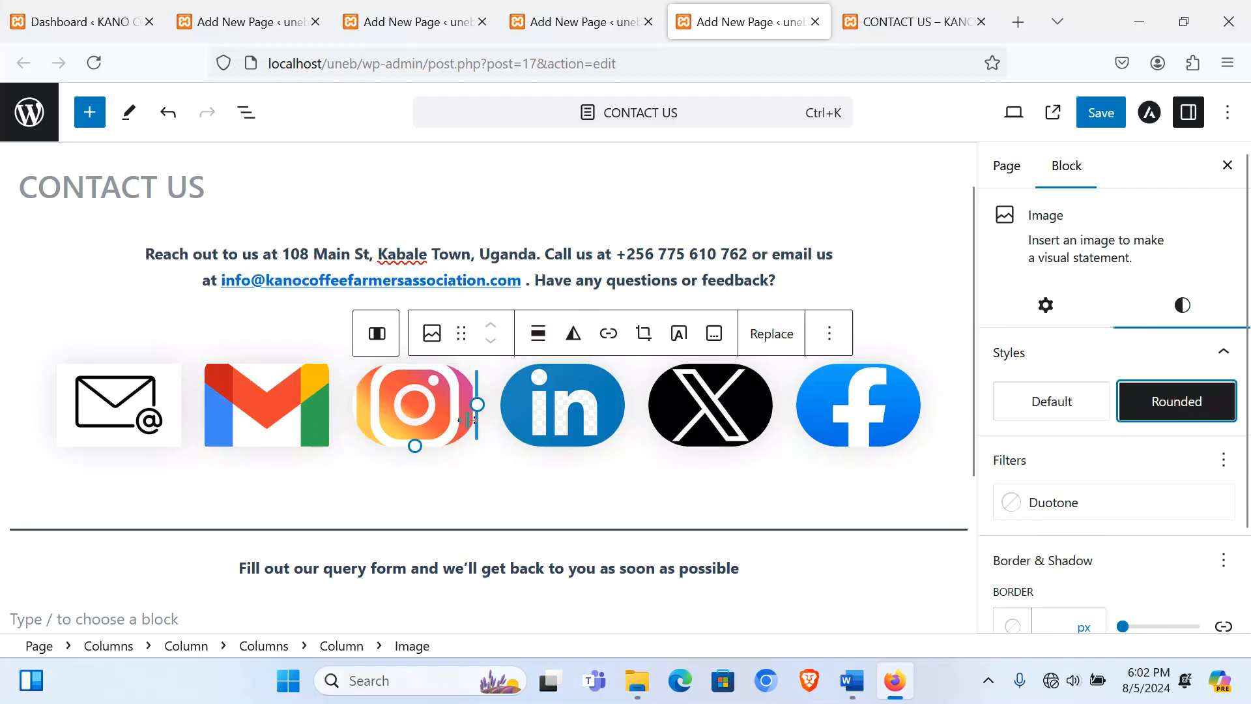
{"action": "left_click", "coordinate": [267, 404]}
{"action": "left_click", "coordinate": [1182, 306]}
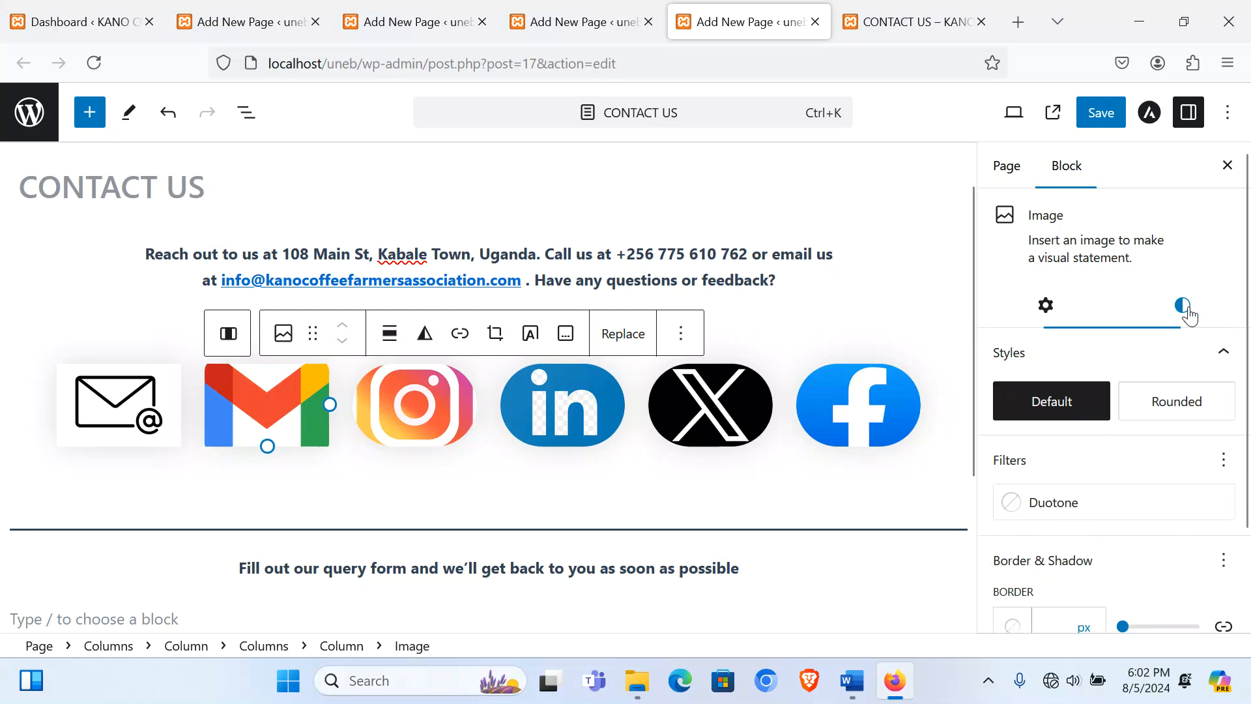
{"action": "left_click", "coordinate": [1177, 401]}
{"action": "left_click", "coordinate": [168, 414]}
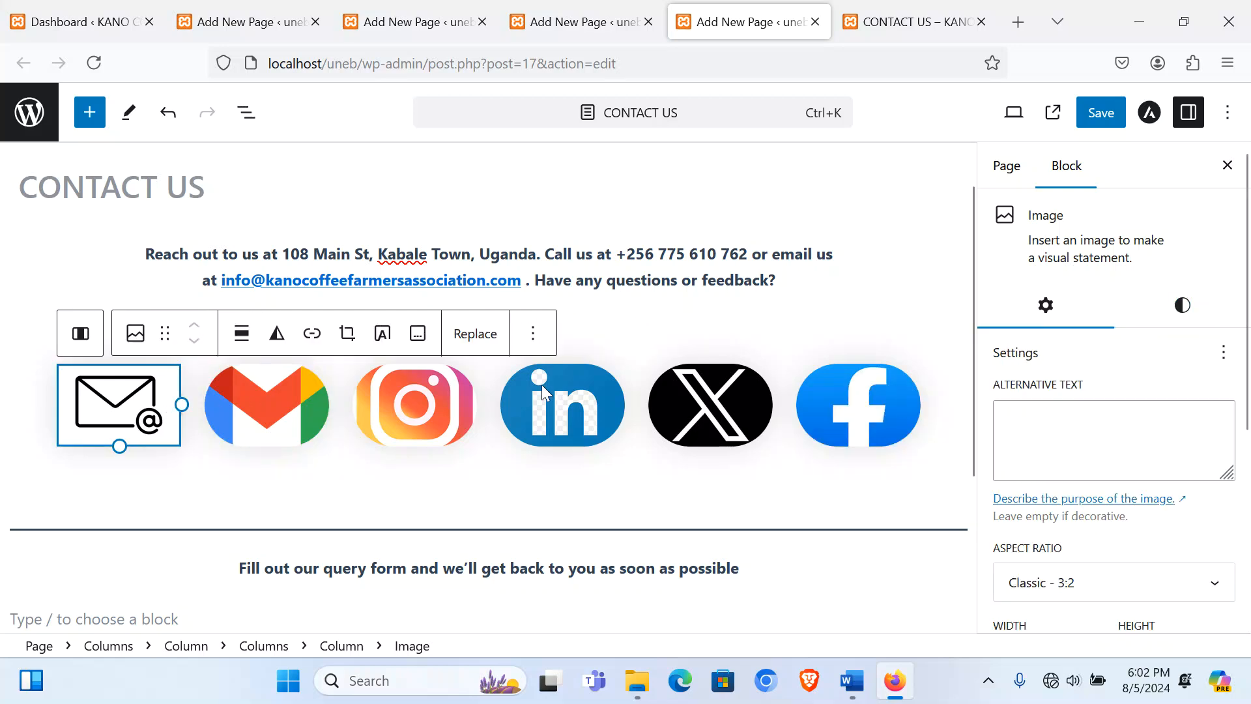
{"action": "left_click", "coordinate": [1184, 306]}
{"action": "left_click", "coordinate": [1191, 408]}
Step: Give the icon row's Columns block a green gradient background
{"action": "left_click", "coordinate": [136, 485]}
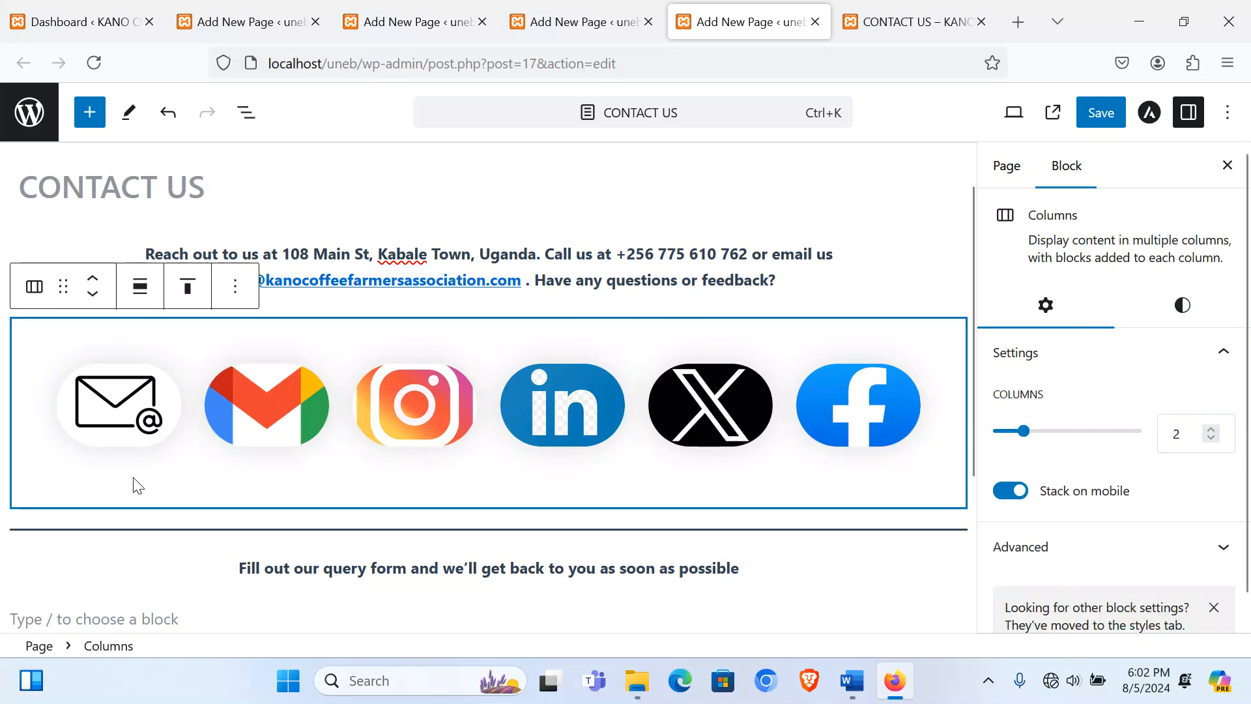
{"action": "left_click", "coordinate": [1181, 302]}
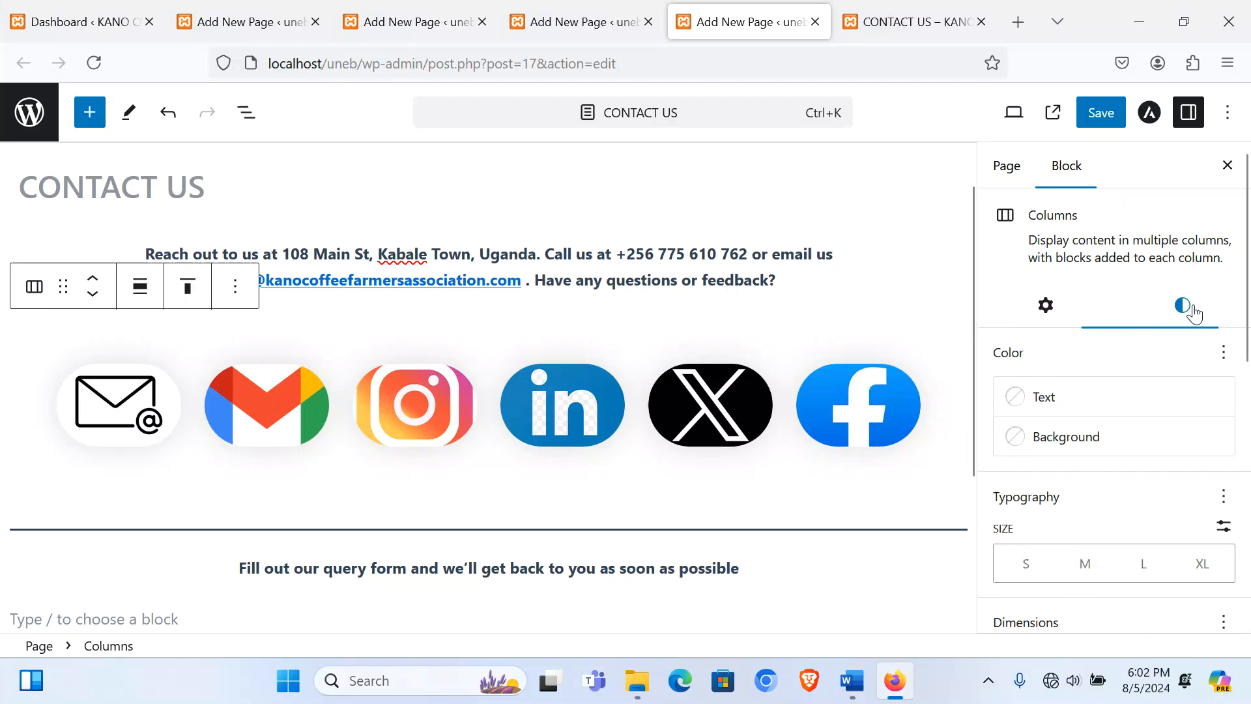
{"action": "left_click", "coordinate": [1108, 436]}
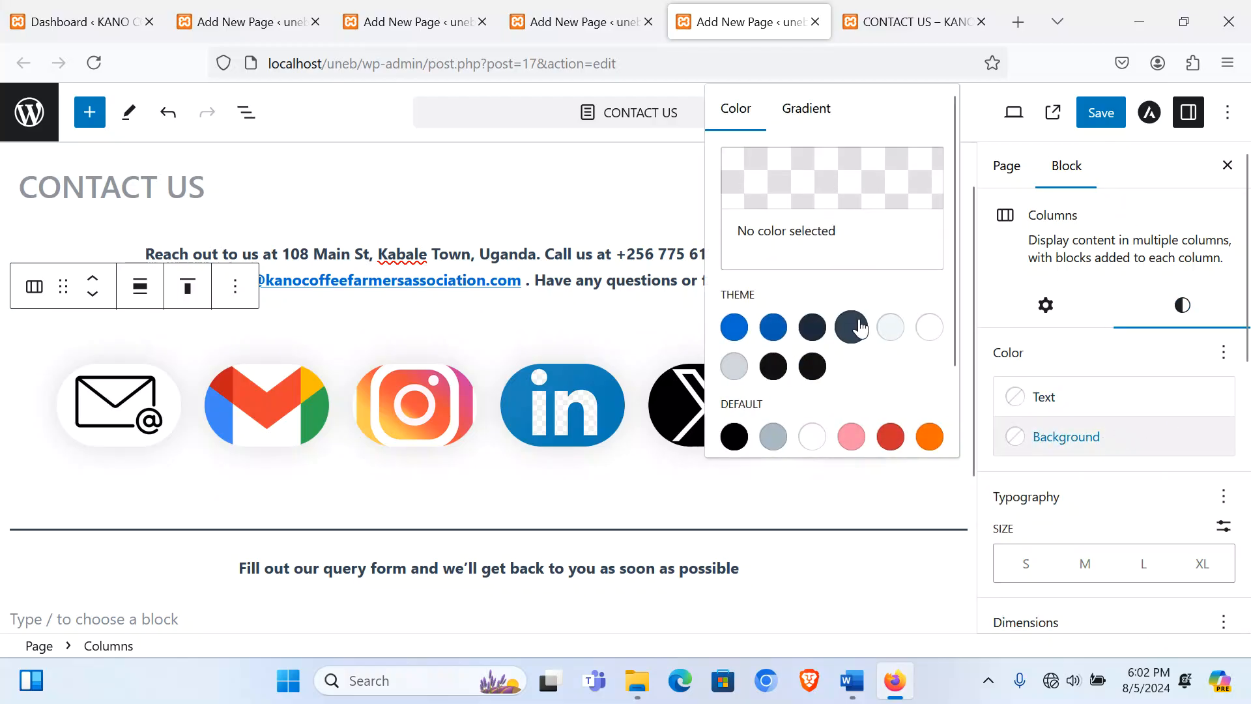
{"action": "scroll", "coordinate": [853, 365], "scroll_direction": "down", "scroll_amount": 3}
{"action": "scroll", "coordinate": [834, 312], "scroll_direction": "up", "scroll_amount": 3}
{"action": "left_click", "coordinate": [794, 110]}
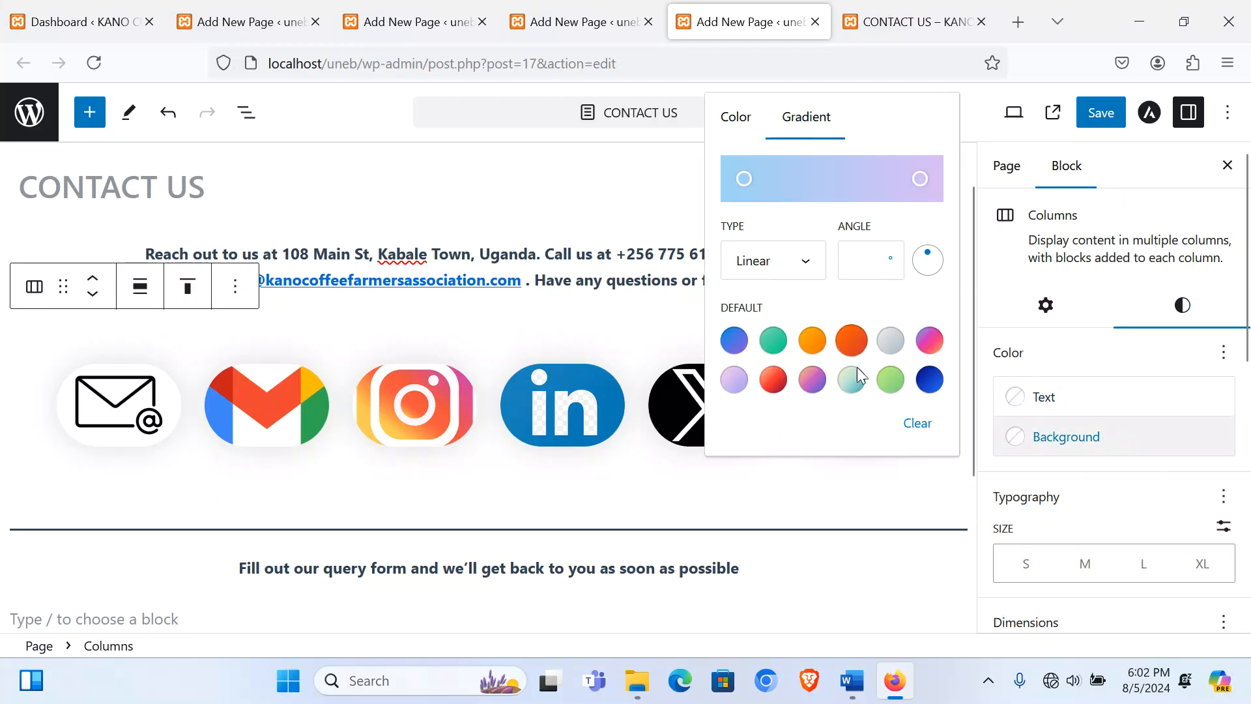
{"action": "left_click", "coordinate": [851, 379]}
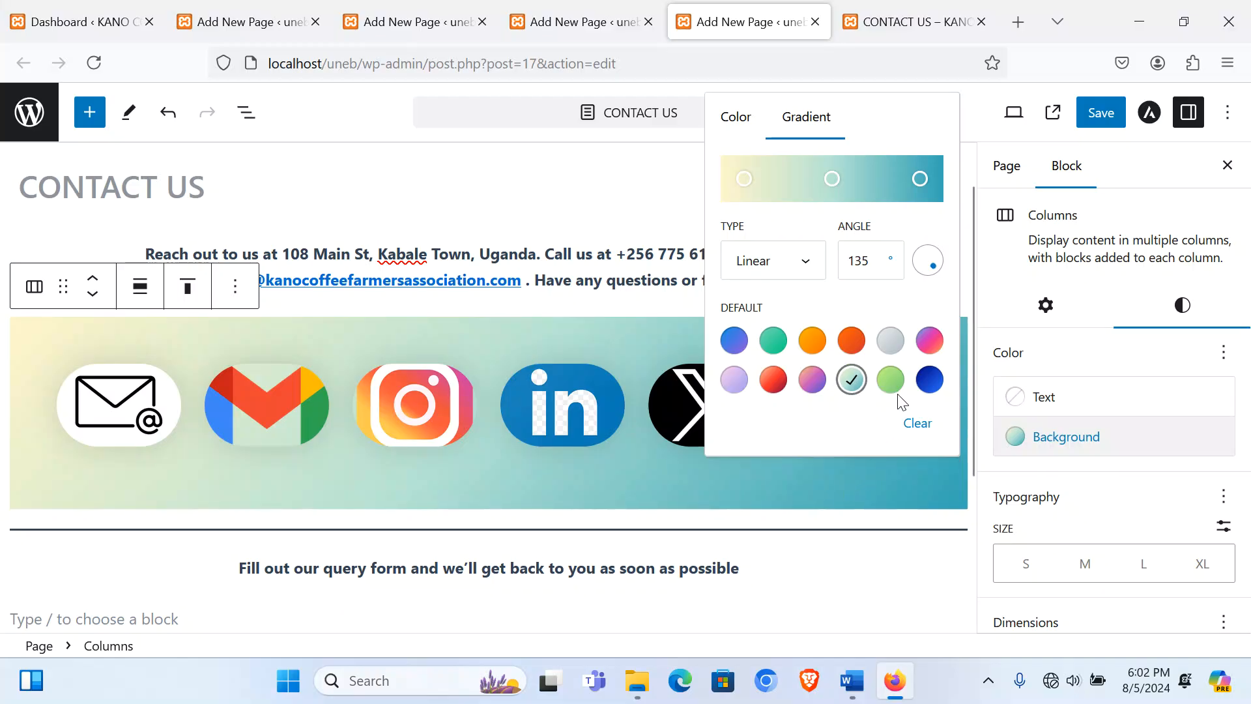
{"action": "left_click", "coordinate": [773, 340]}
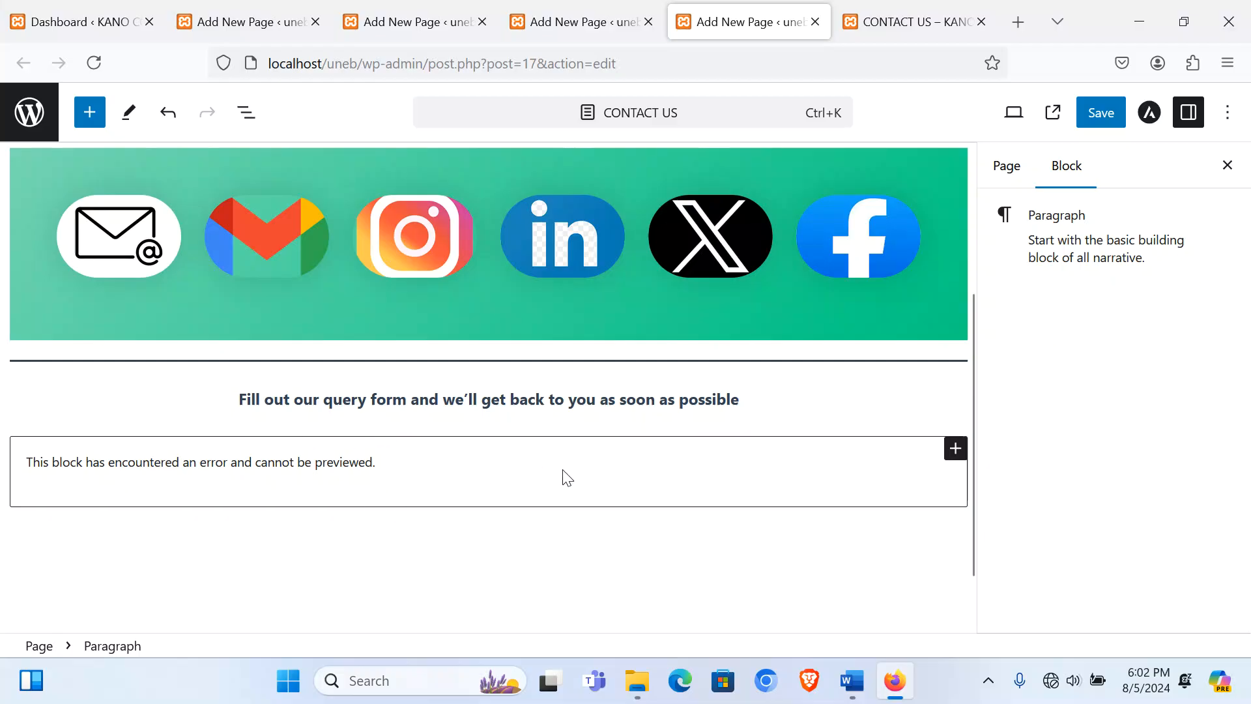
Step: Replace the broken block with a 25/50/25 Columns layout and select its middle column
{"action": "left_click", "coordinate": [953, 449]}
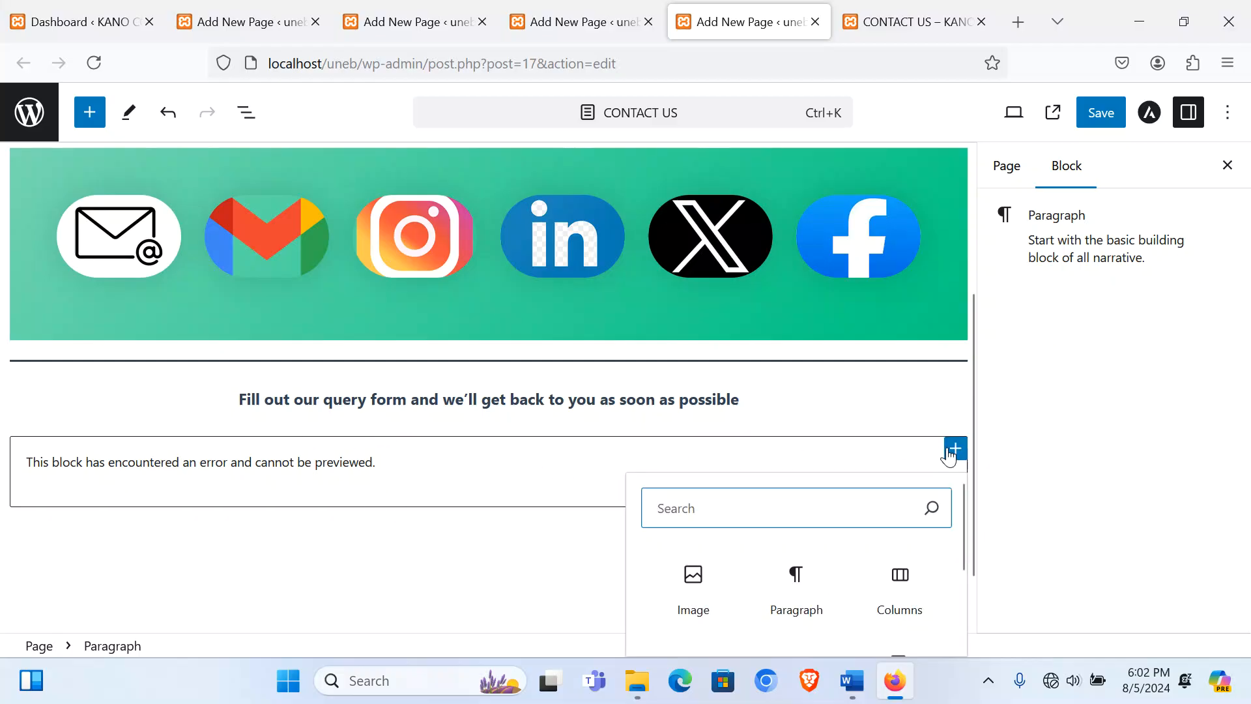
{"action": "left_click", "coordinate": [909, 590]}
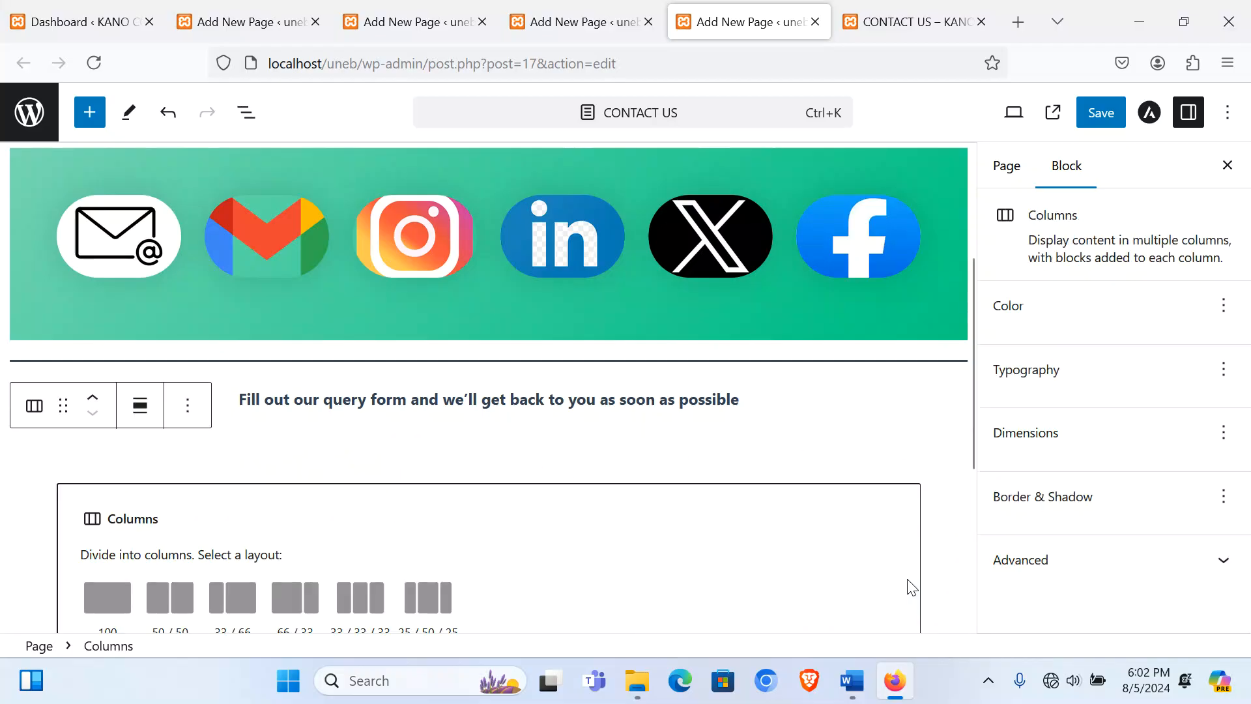
{"action": "scroll", "coordinate": [407, 482], "scroll_direction": "down", "scroll_amount": 1}
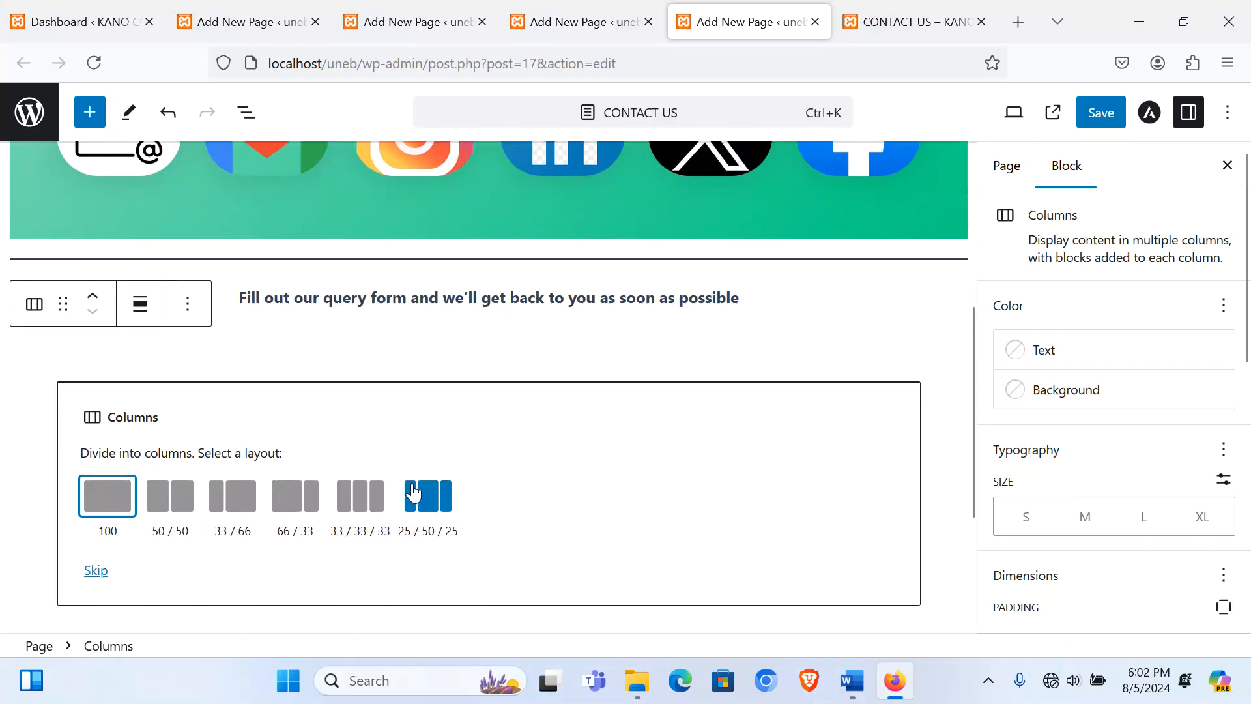
{"action": "left_click", "coordinate": [432, 495]}
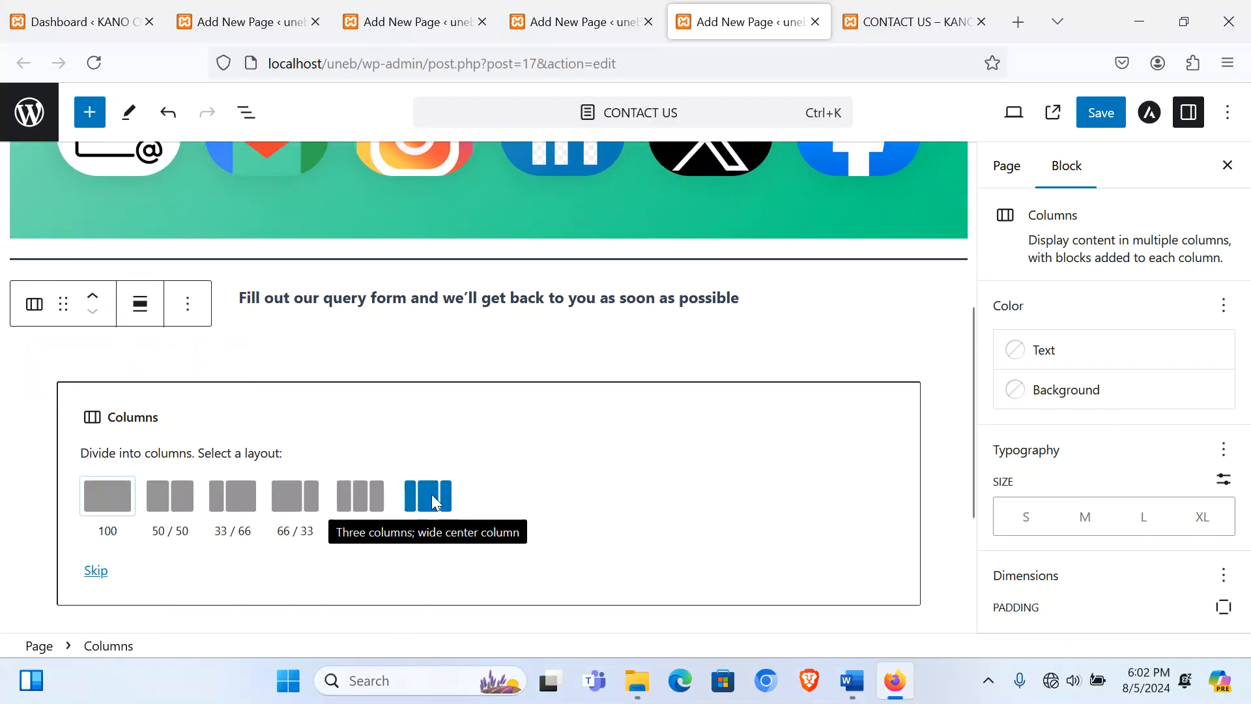
{"action": "left_click", "coordinate": [494, 437]}
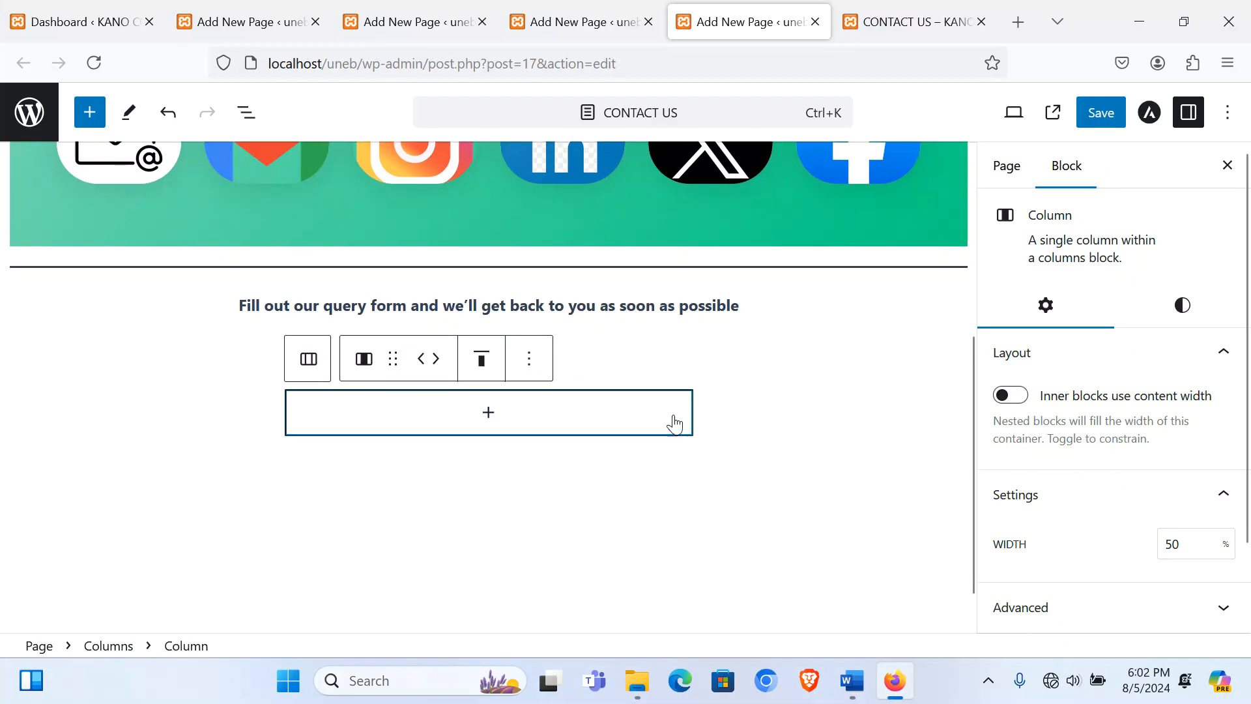
{"action": "left_click", "coordinate": [124, 24]}
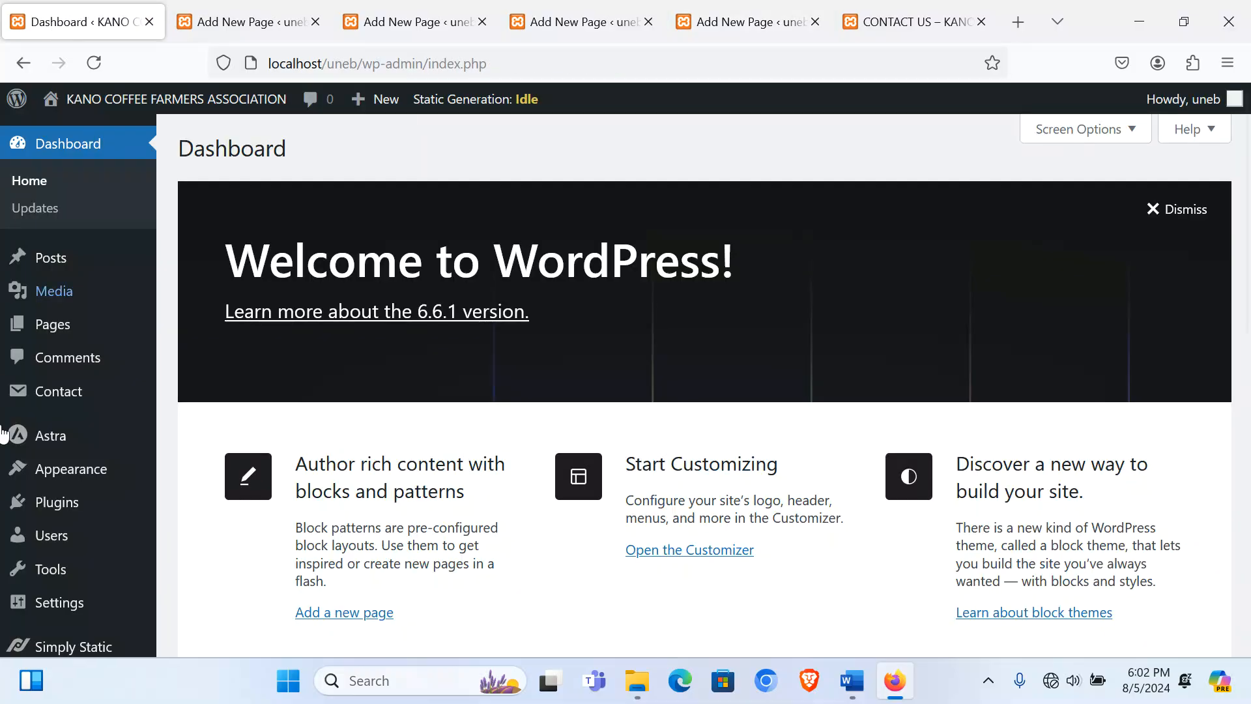
Step: Copy the Contact form 1 shortcode from the Contact Forms list
{"action": "mouse_move", "coordinate": [77, 397]}
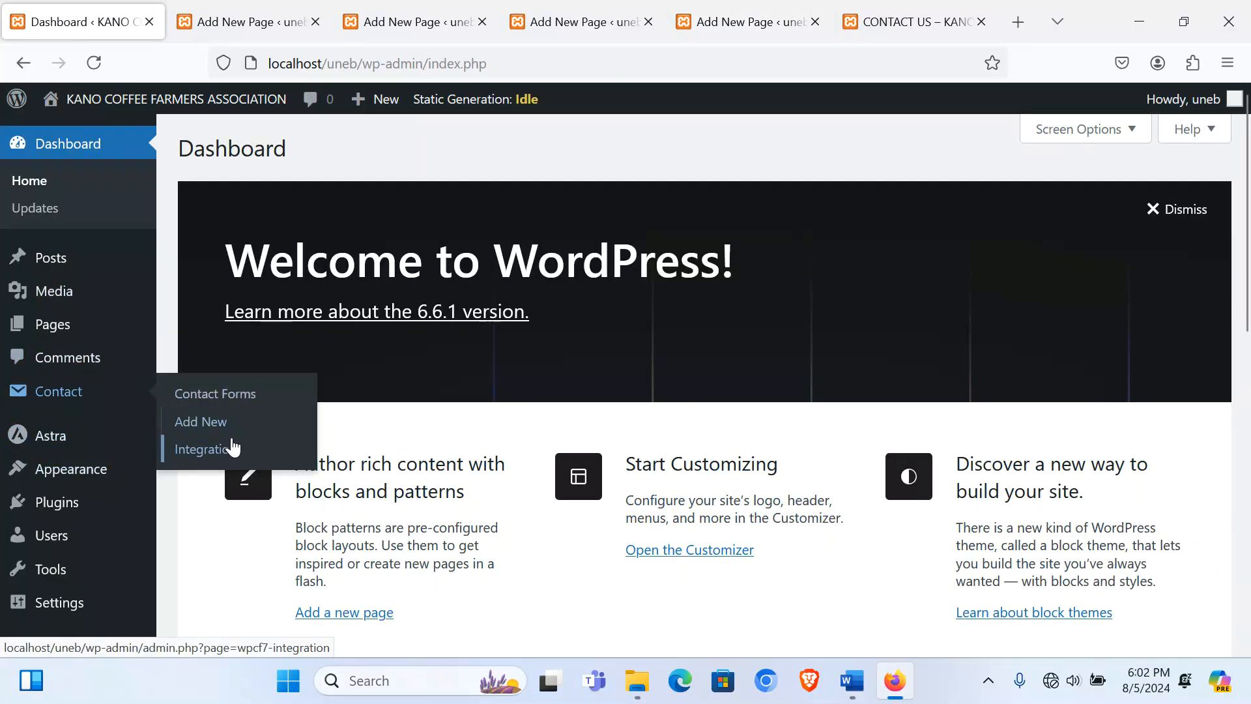
{"action": "left_click", "coordinate": [229, 399]}
{"action": "scroll", "coordinate": [700, 502], "scroll_direction": "down", "scroll_amount": 3}
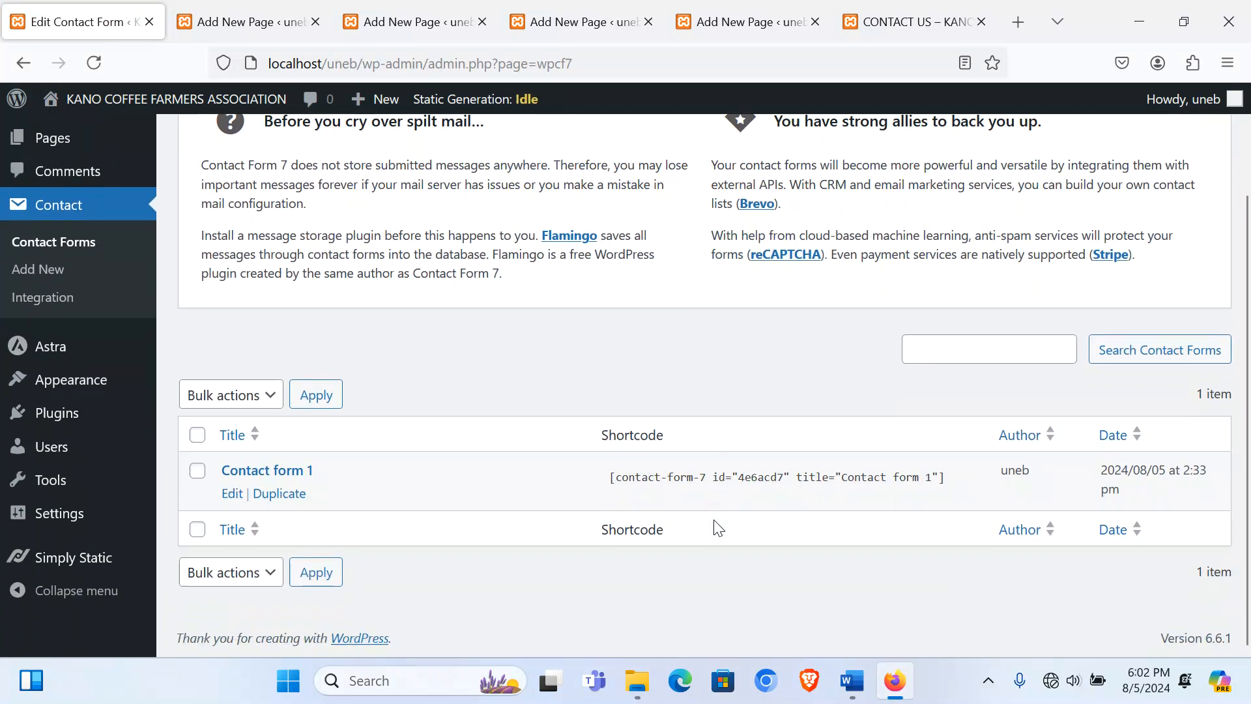
{"action": "left_click", "coordinate": [661, 481]}
{"action": "key", "text": "ctrl+c"}
{"action": "right_click", "coordinate": [662, 481]}
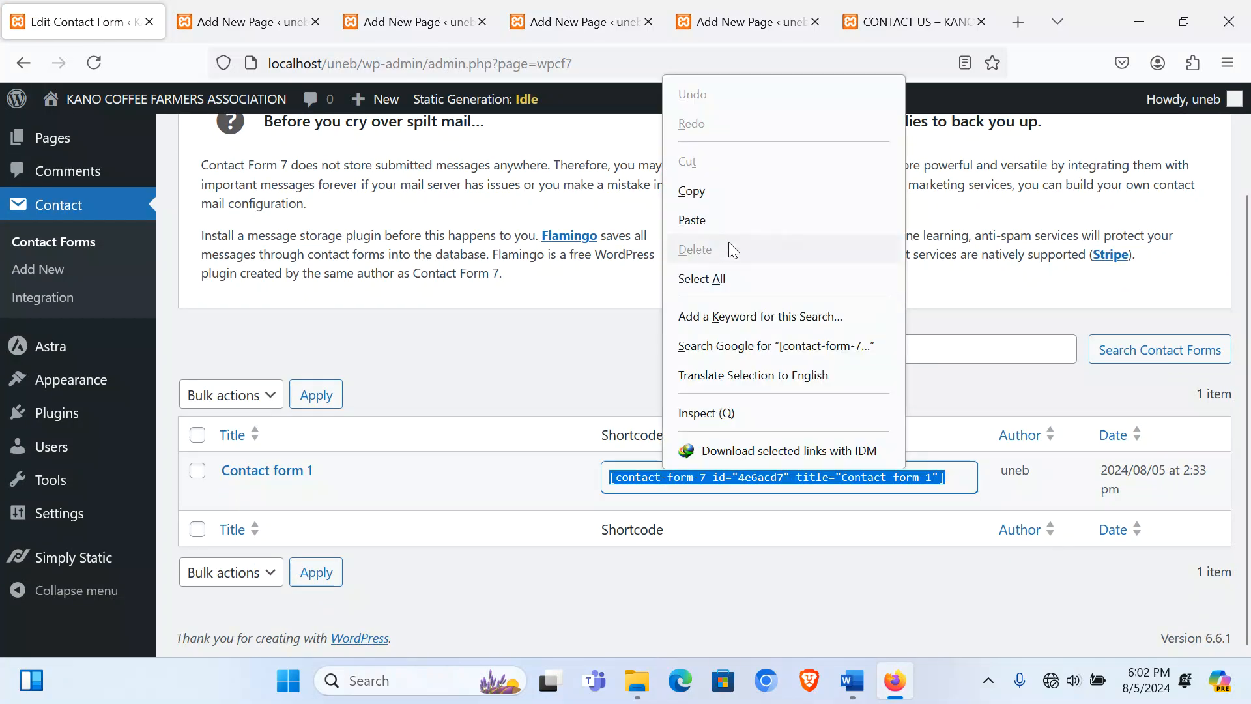
{"action": "left_click", "coordinate": [716, 191]}
Step: Paste the shortcode into a new Shortcode block in the middle column and save the page
{"action": "left_click", "coordinate": [889, 18]}
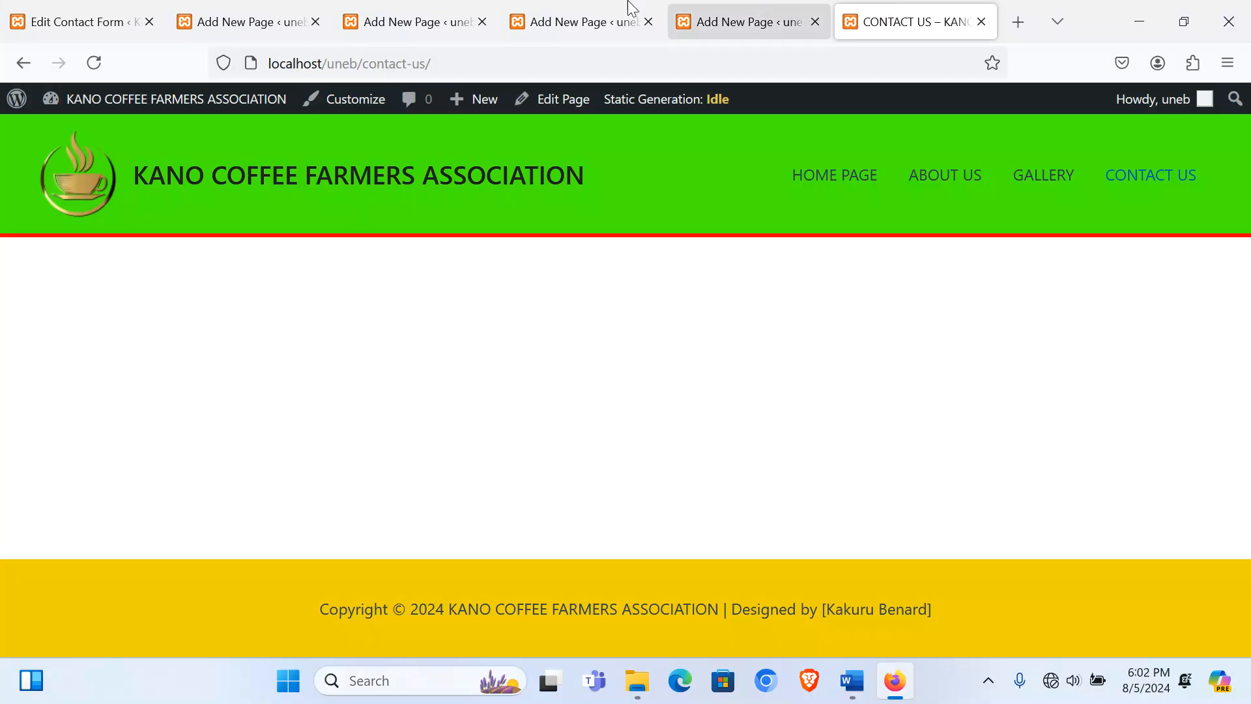
{"action": "left_click", "coordinate": [709, 18]}
{"action": "left_click", "coordinate": [475, 426]}
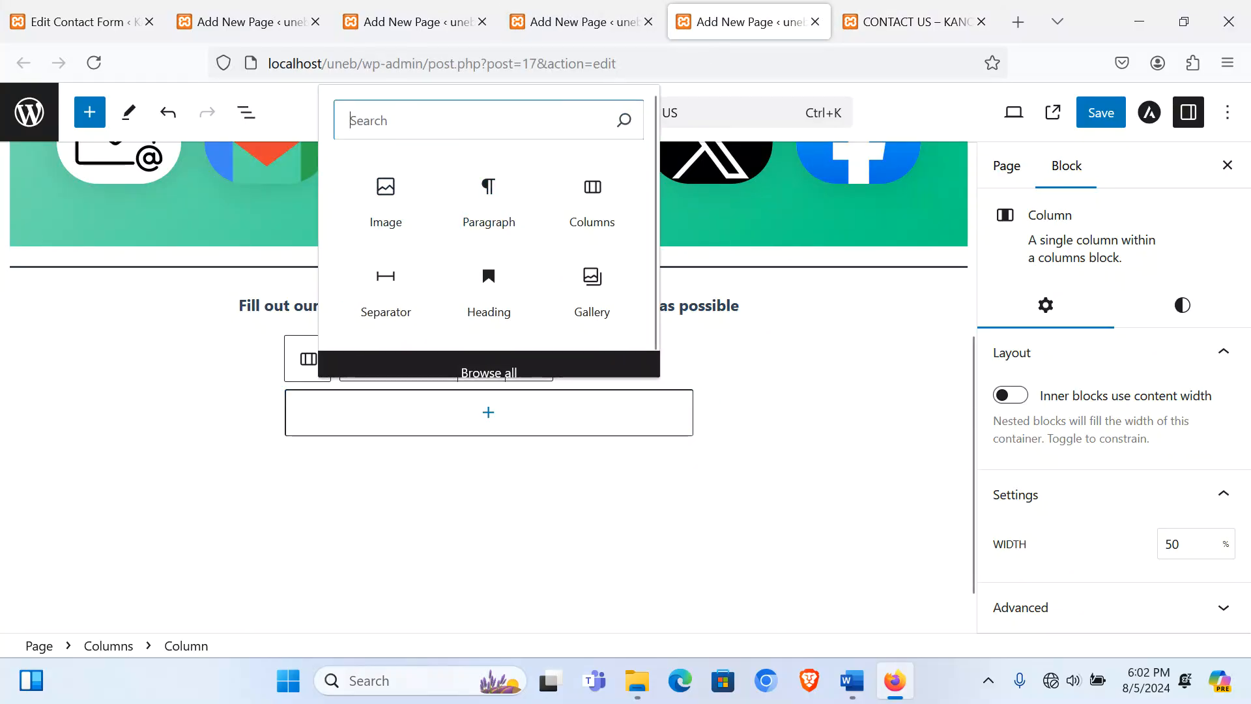
{"action": "type", "text": "short"}
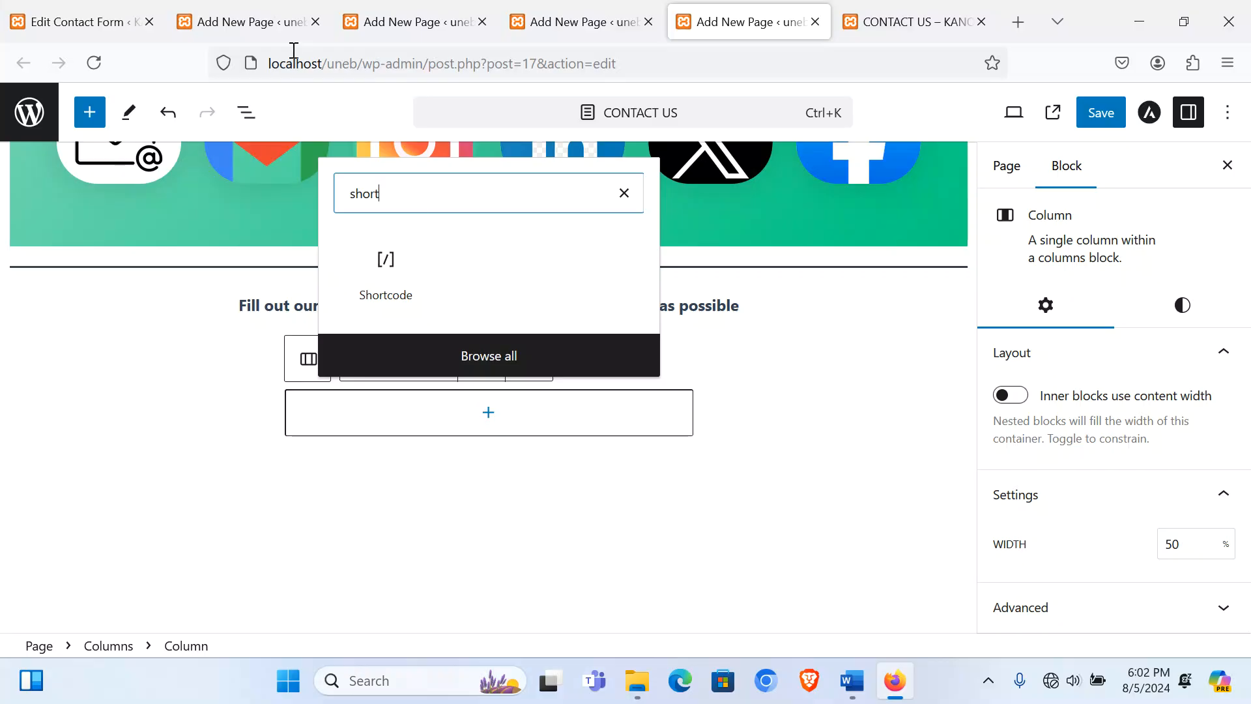
{"action": "left_click", "coordinate": [386, 268]}
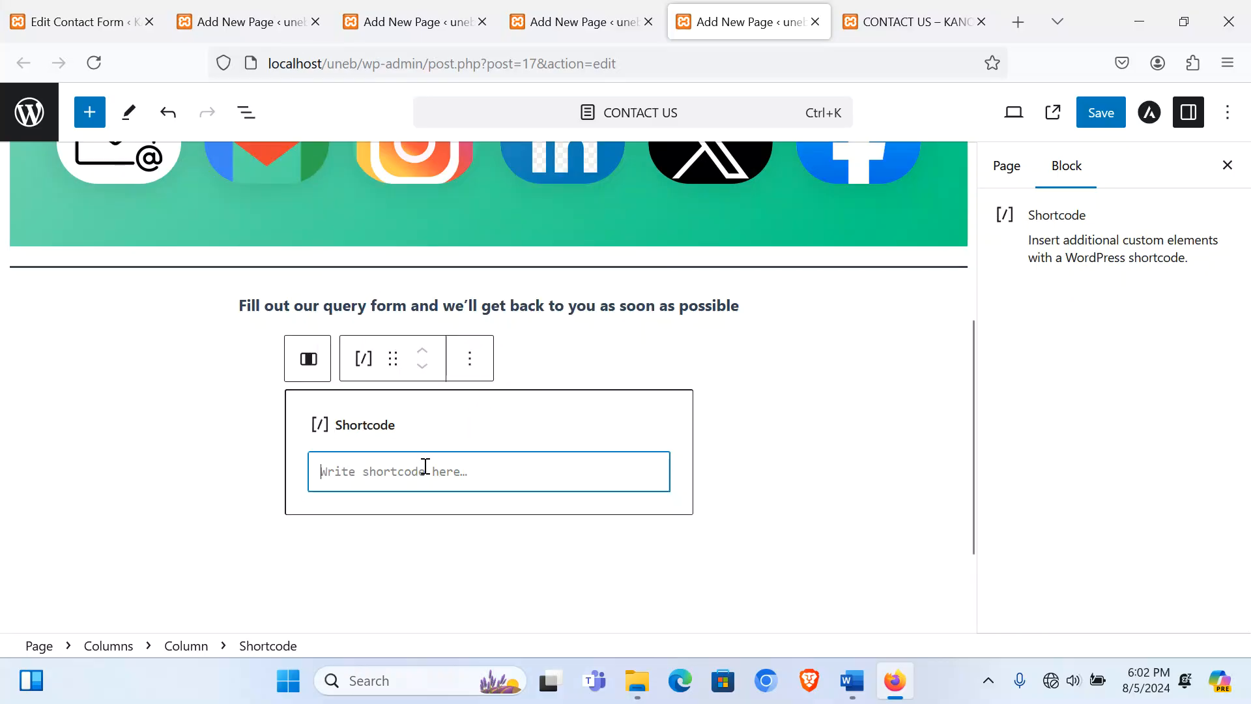
{"action": "key", "text": "ctrl+v"}
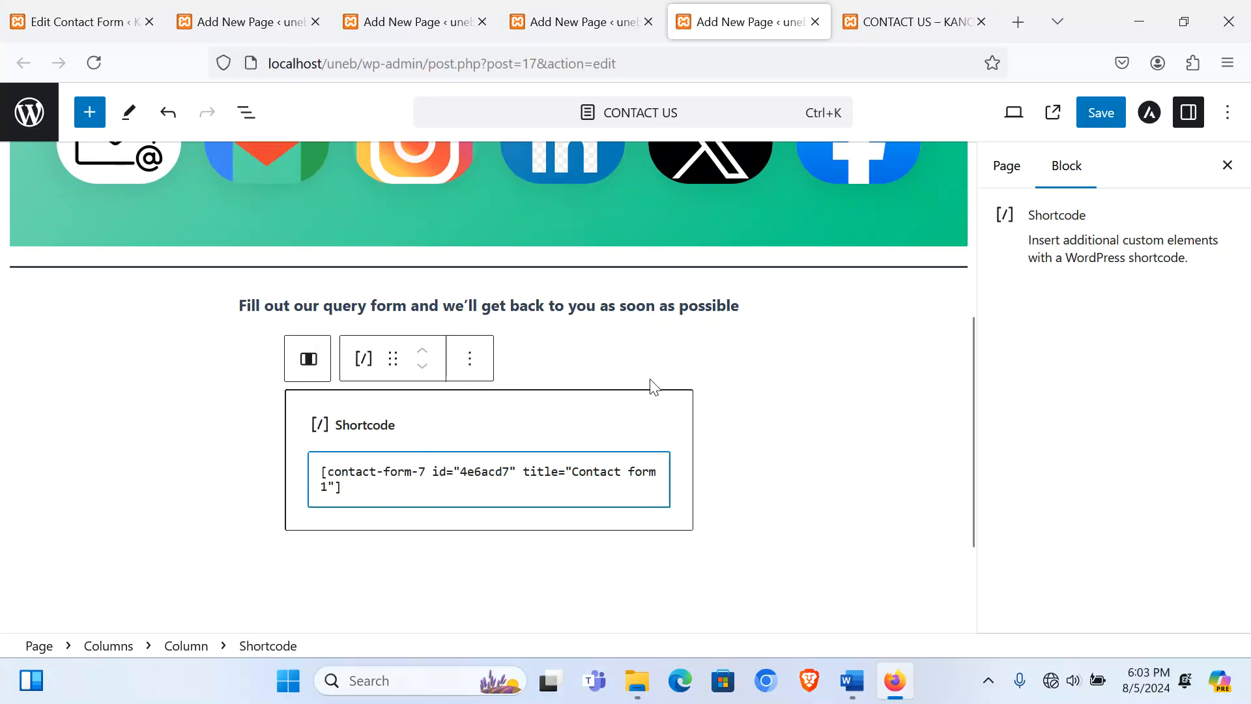
{"action": "left_click", "coordinate": [1102, 121]}
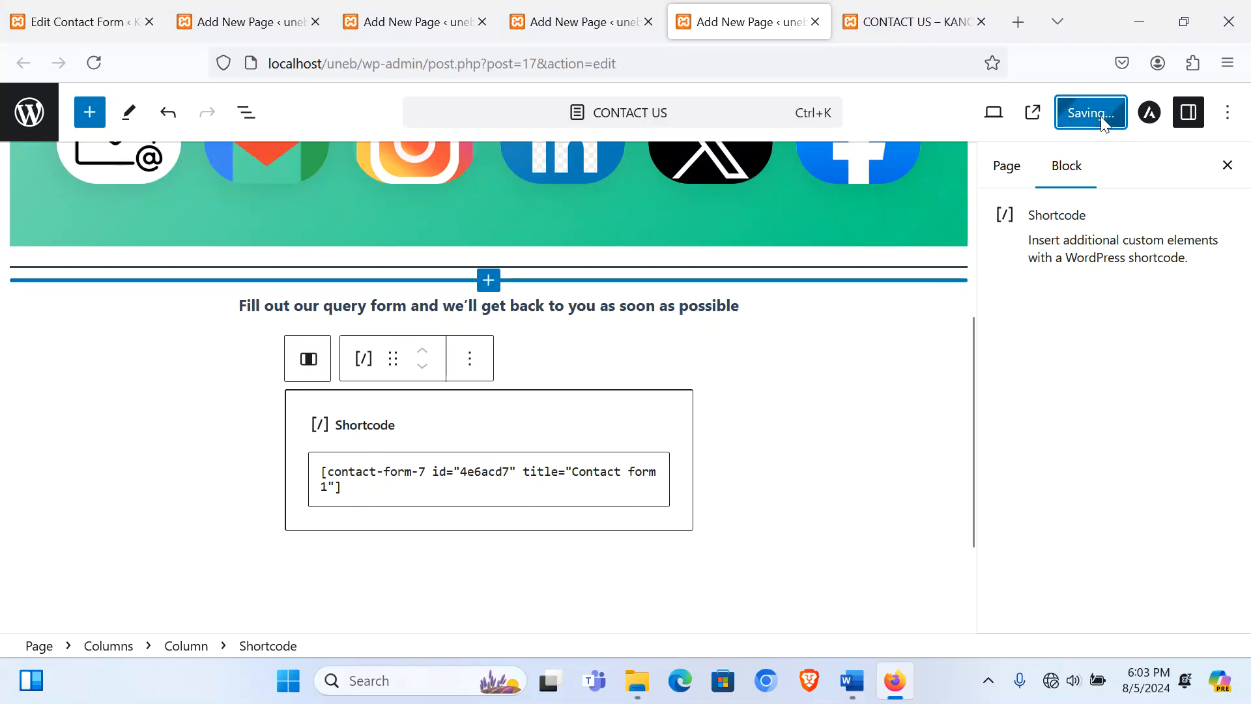
Step: Reload the live Contact Us page and scroll through the rendered query form
{"action": "left_click", "coordinate": [924, 20]}
{"action": "left_click", "coordinate": [1177, 195]}
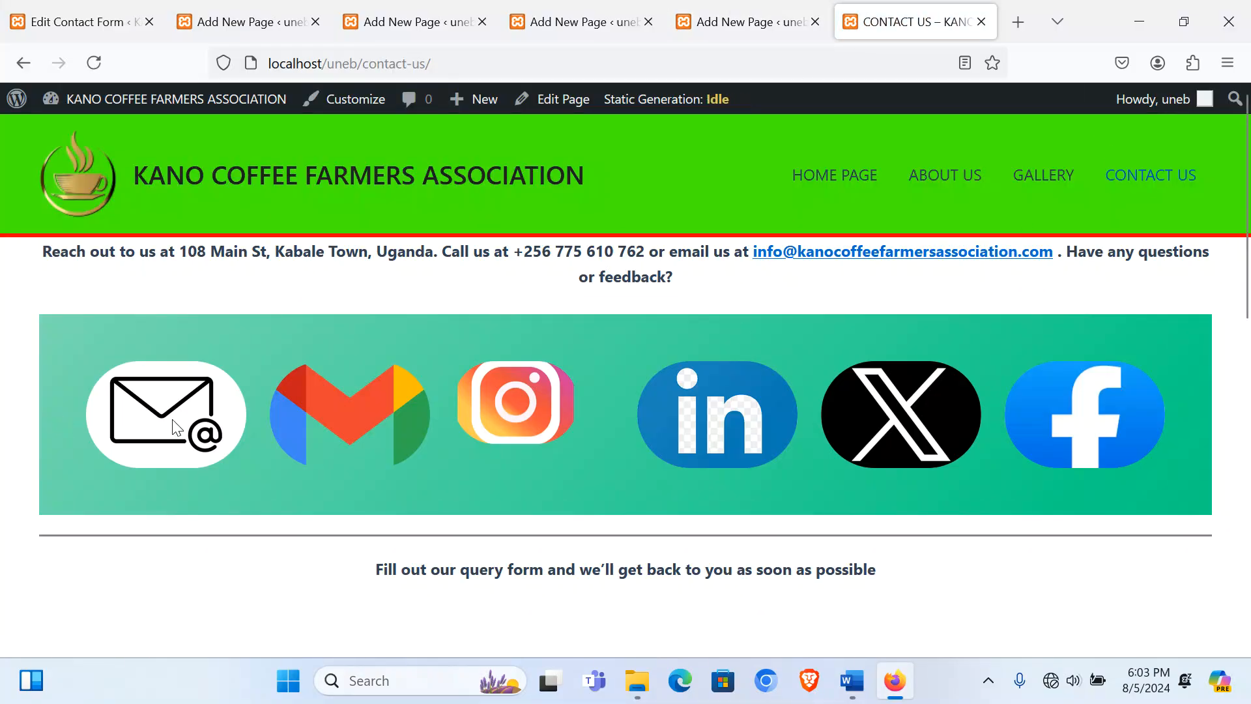
{"action": "scroll", "coordinate": [1104, 430], "scroll_direction": "down", "scroll_amount": 6}
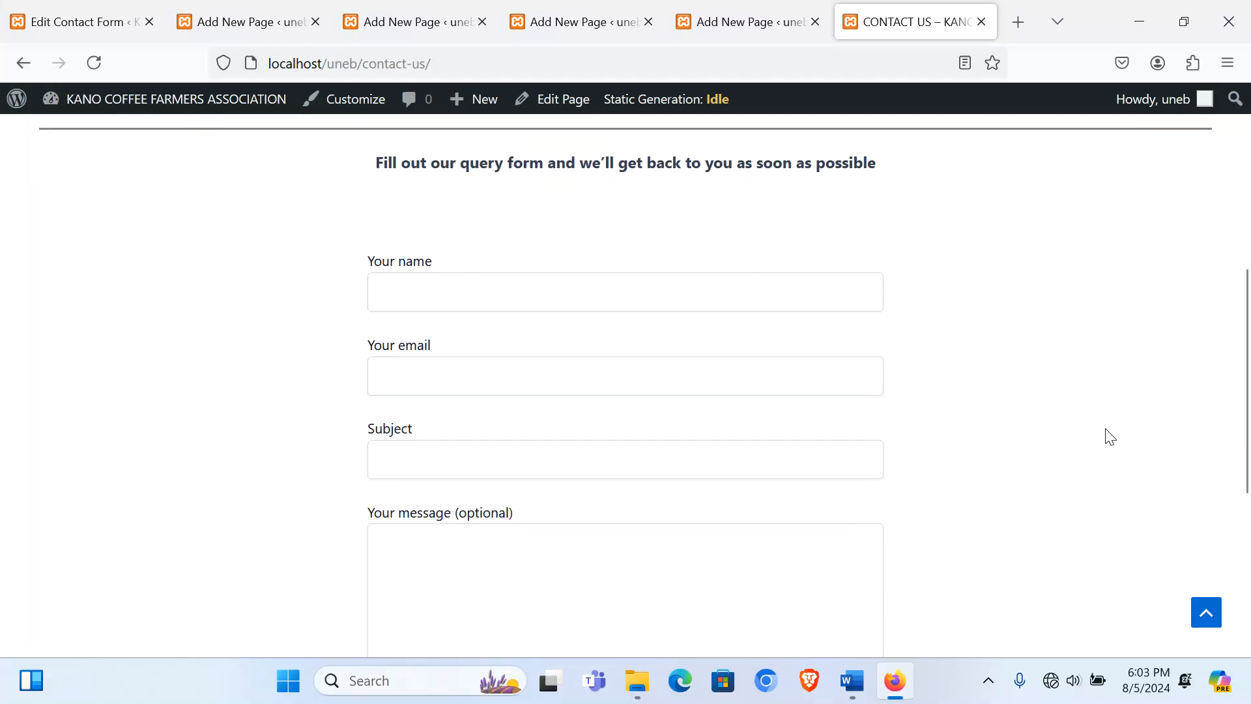
{"action": "scroll", "coordinate": [532, 520], "scroll_direction": "down", "scroll_amount": 5}
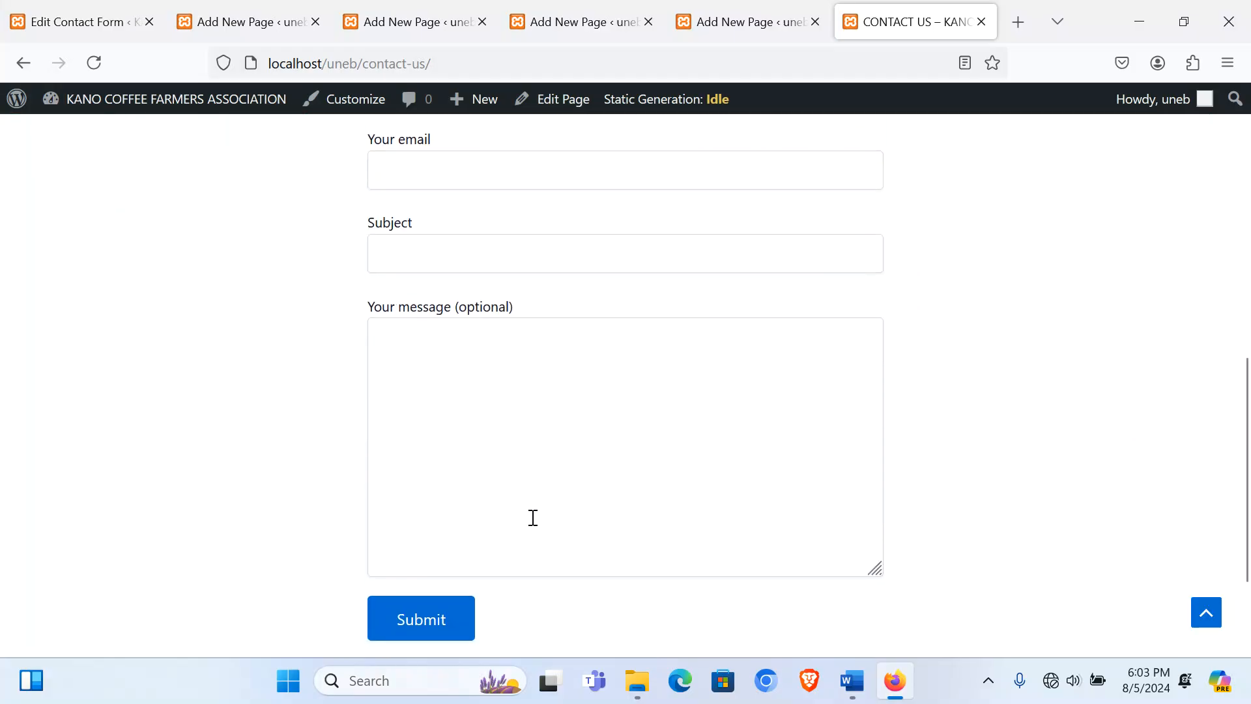
{"action": "scroll", "coordinate": [535, 525], "scroll_direction": "up", "scroll_amount": 11}
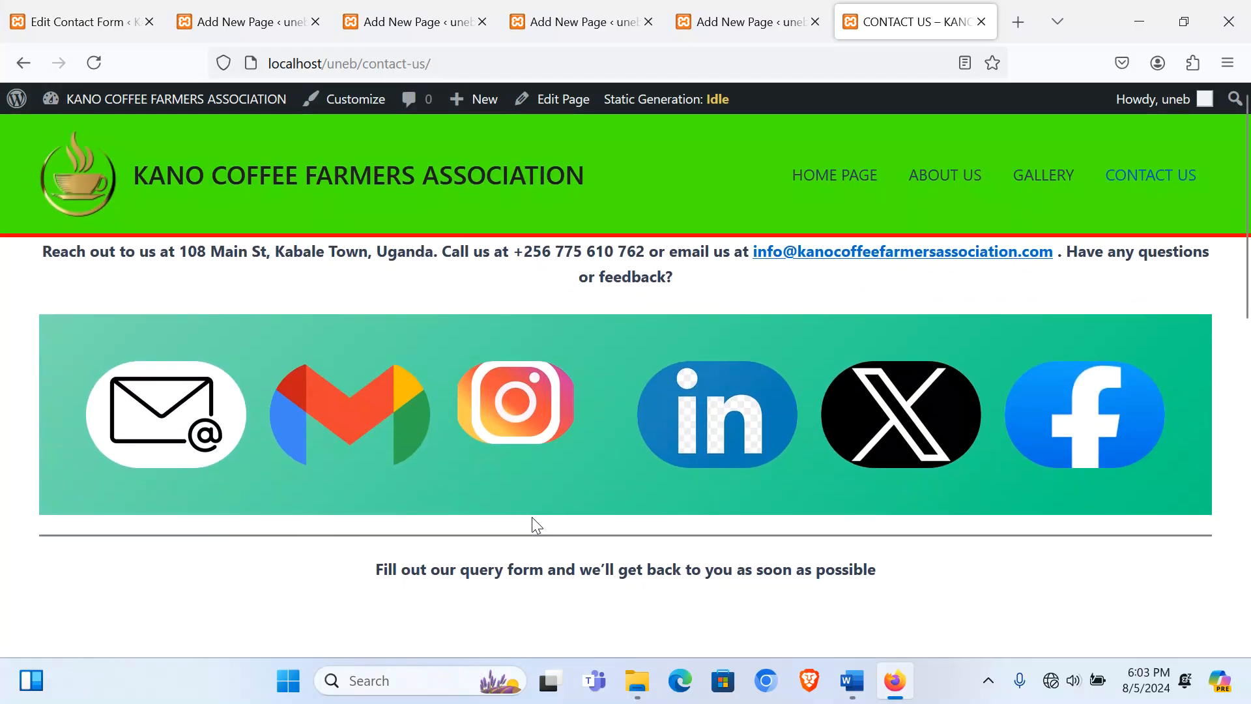
{"action": "left_click", "coordinate": [254, 23]}
Step: Open Contact form 1 and add an empty line after the Subject field
{"action": "left_click", "coordinate": [152, 21]}
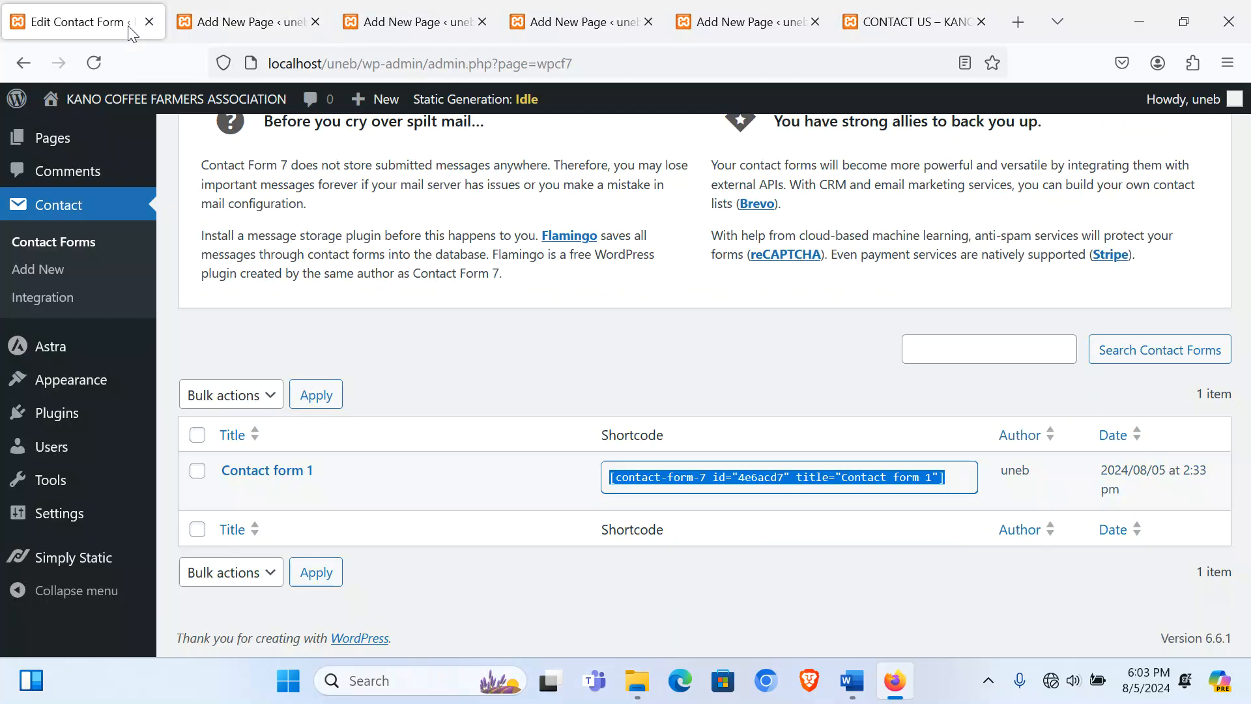
{"action": "left_click", "coordinate": [233, 495]}
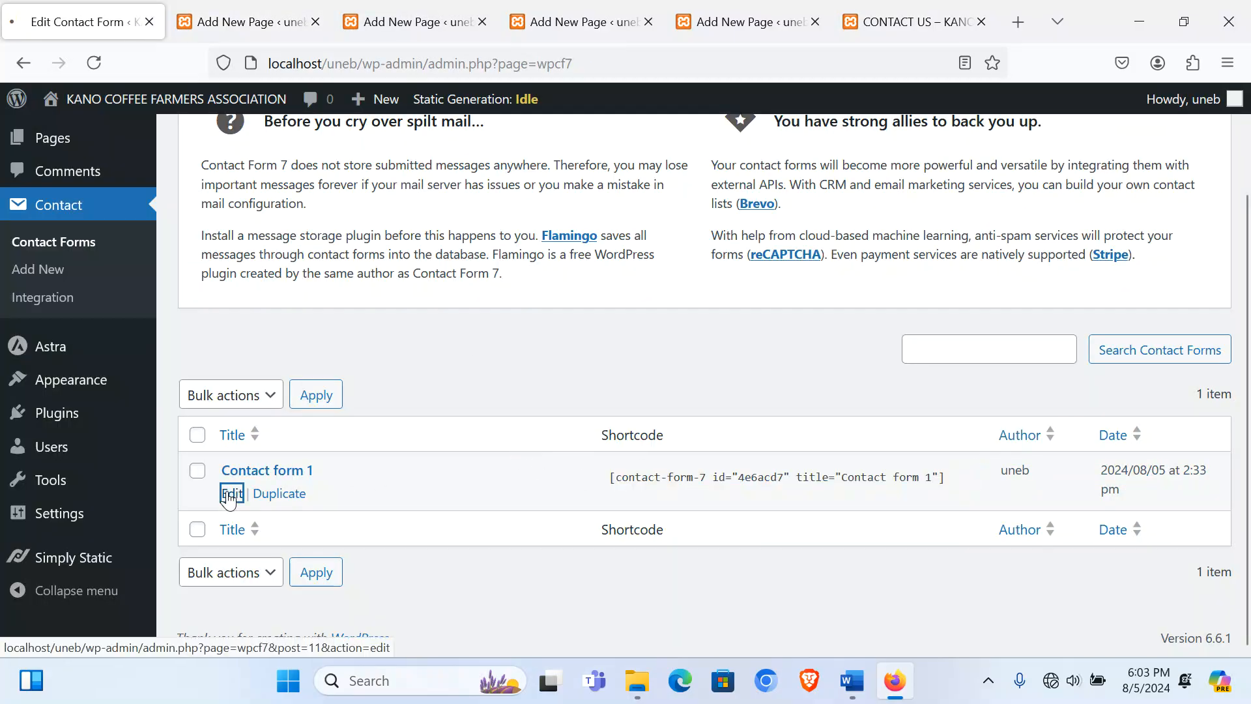
{"action": "scroll", "coordinate": [345, 423], "scroll_direction": "down", "scroll_amount": 5}
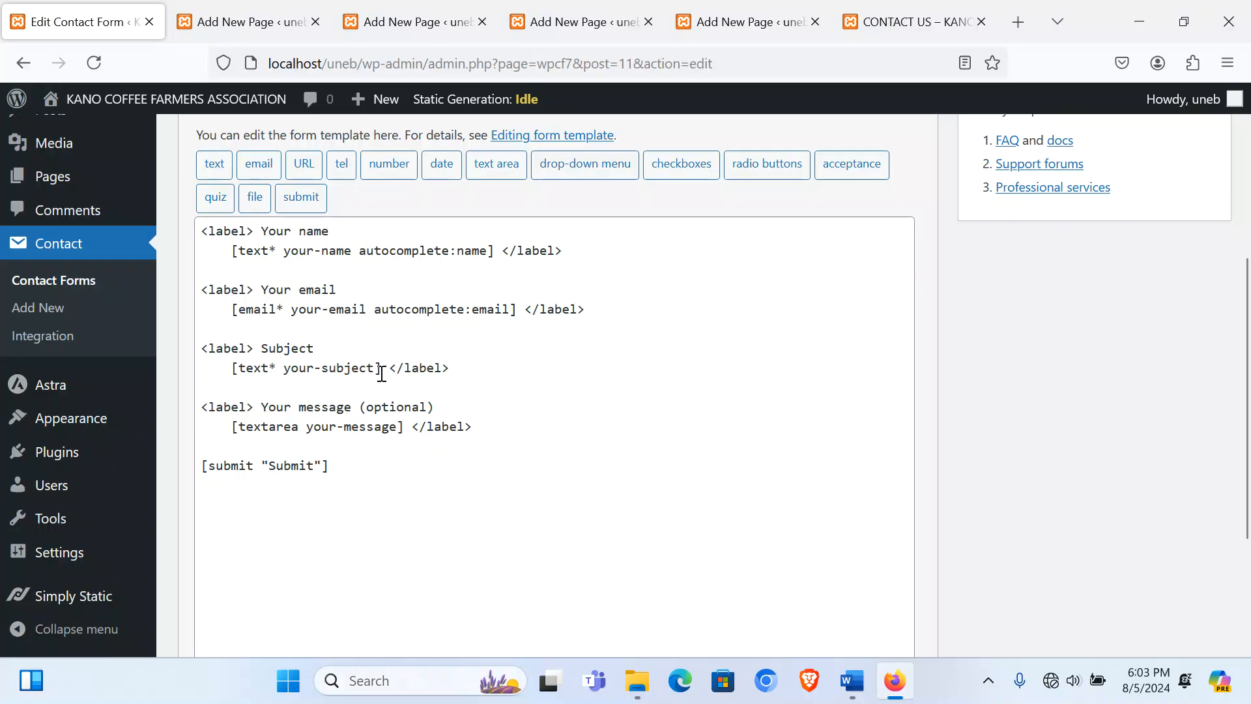
{"action": "left_click", "coordinate": [472, 369]}
{"action": "key", "text": "Return"}
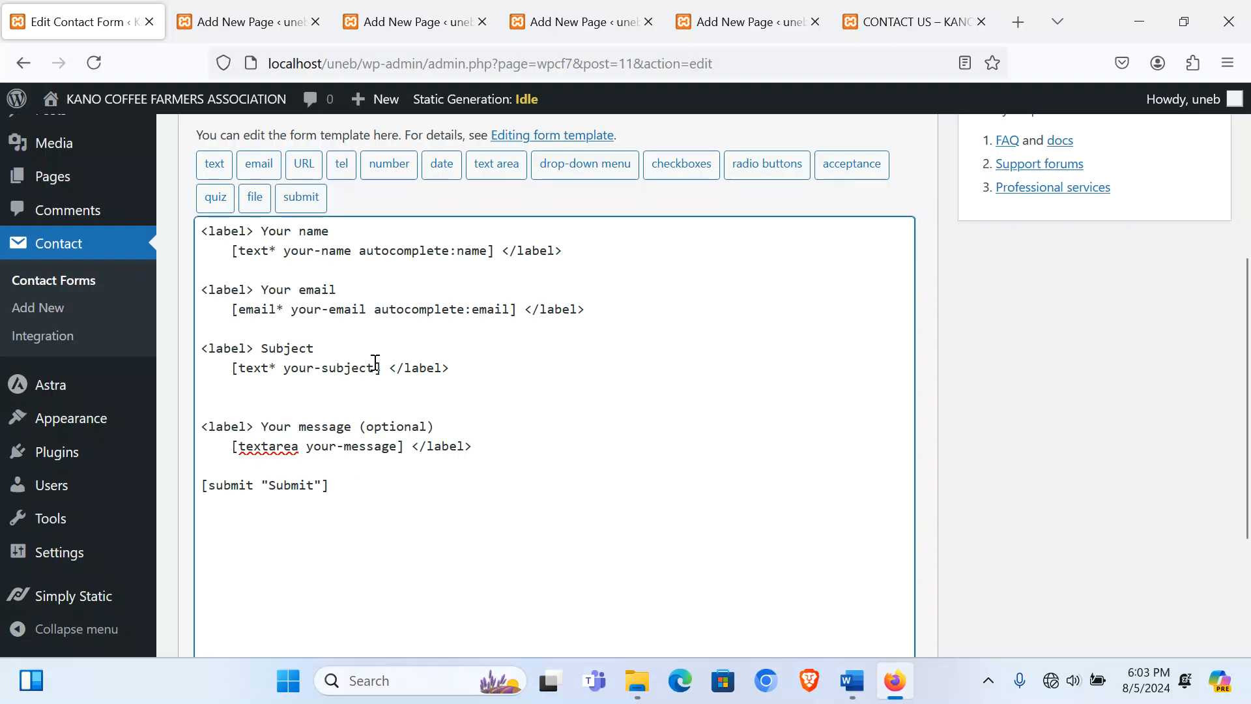
Step: Copy Subject's opening <label> tag onto the new line and label it Gender
{"action": "left_click_drag", "start_coordinate": [255, 348], "coordinate": [203, 349]}
{"action": "key", "text": "ctrl+c"}
{"action": "left_click", "coordinate": [209, 388]}
{"action": "key", "text": "ctrl+v"}
{"action": "left_click", "coordinate": [202, 388]}
{"action": "key", "text": "Return"}
{"action": "left_click", "coordinate": [293, 402]}
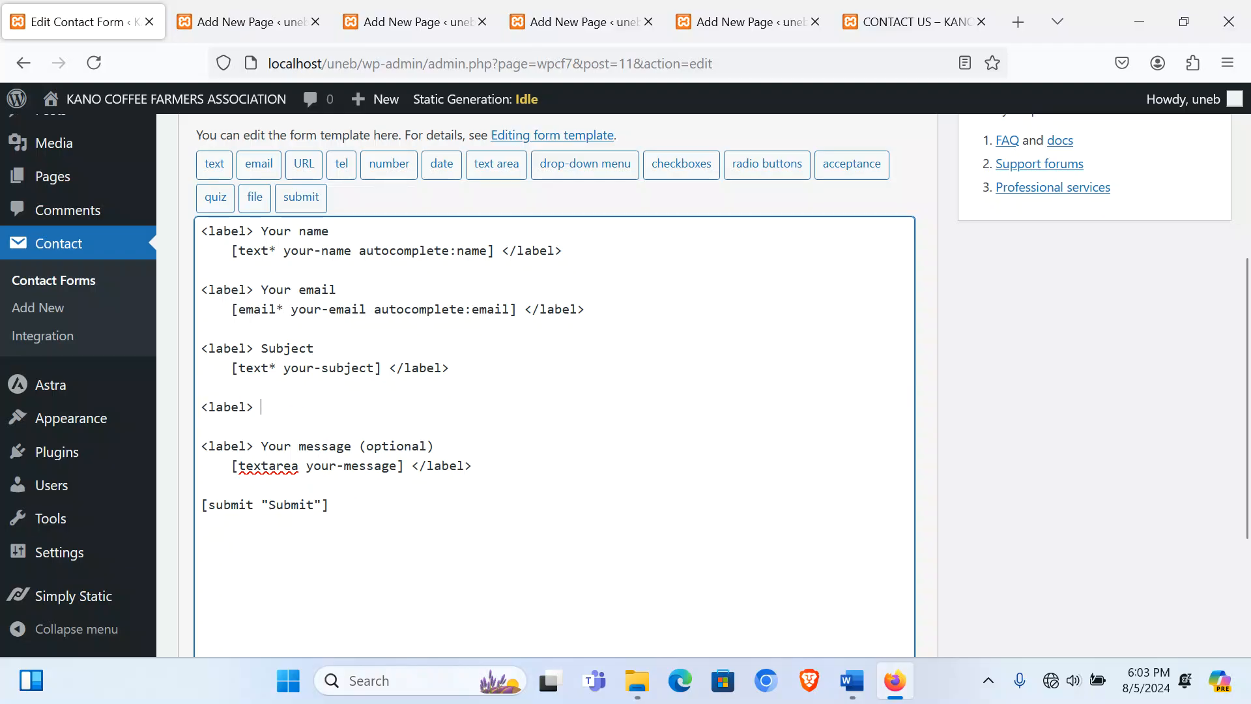
{"action": "type", "text": "Gender"}
{"action": "key", "text": "Return"}
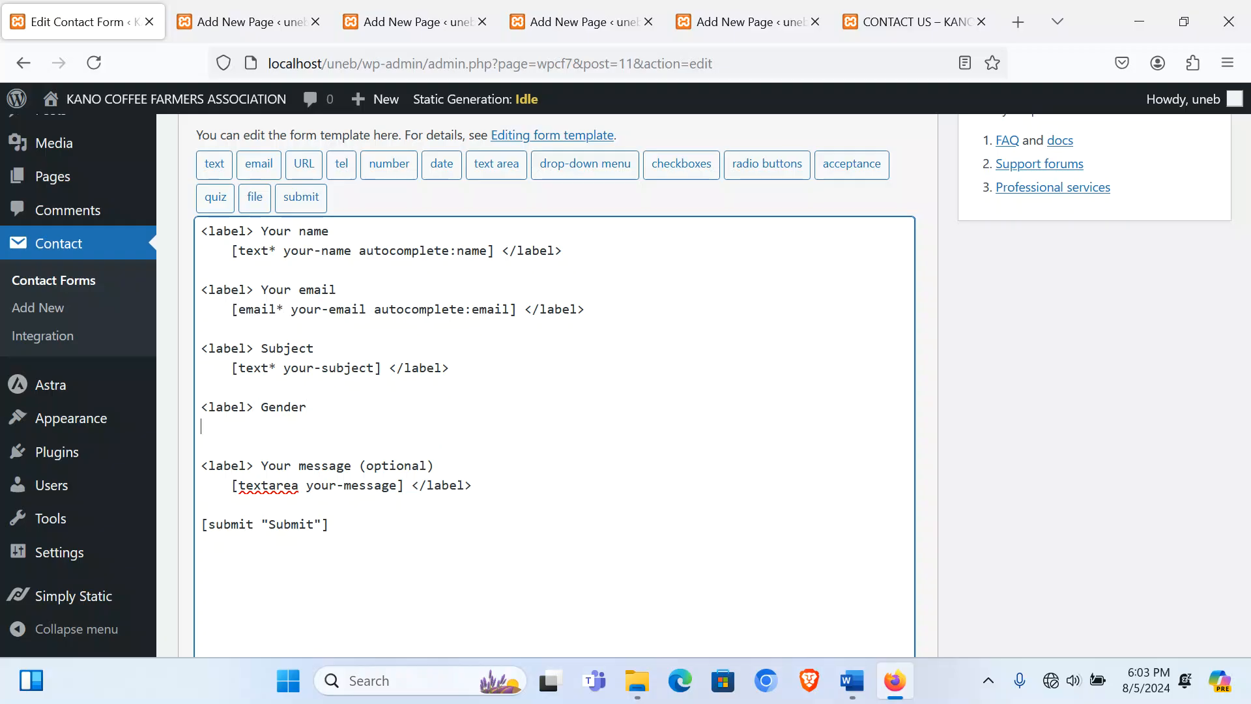
{"action": "left_click", "coordinate": [764, 171]}
Step: Insert a radio-button tag with Male and Female options under Gender
{"action": "left_click", "coordinate": [556, 256]}
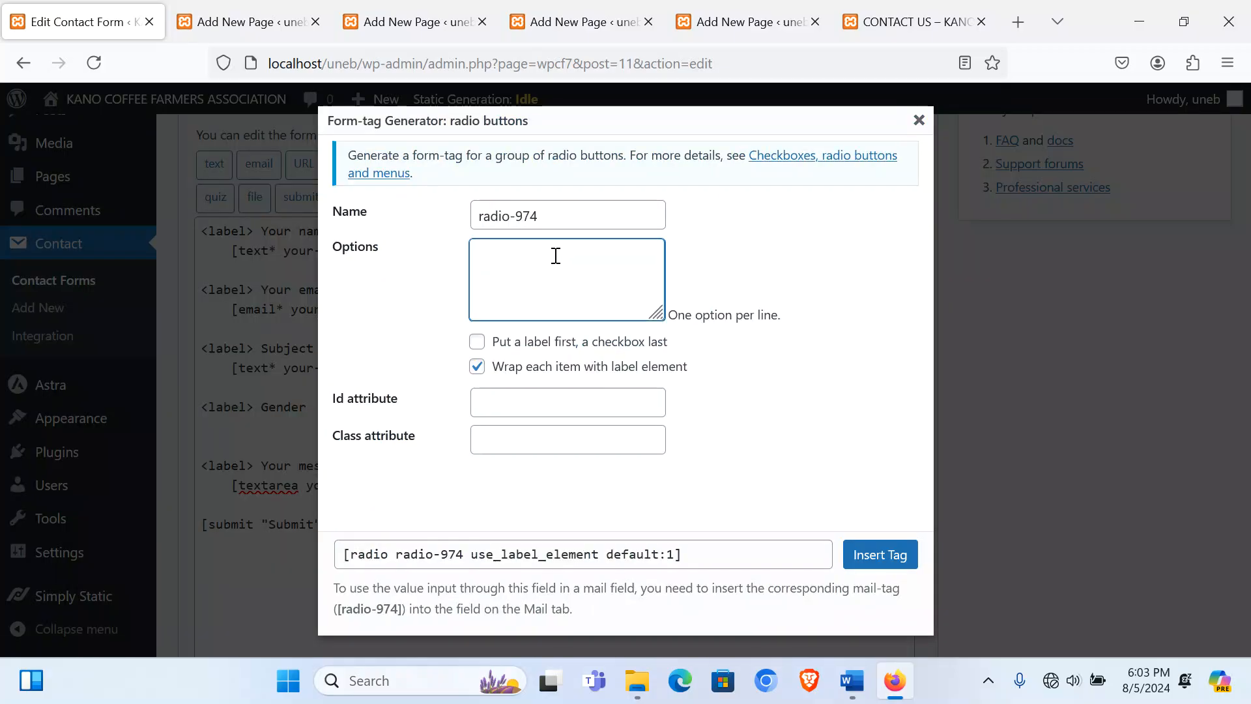
{"action": "type", "text": "Male"}
{"action": "key", "text": "Return"}
{"action": "type", "text": "Fema"}
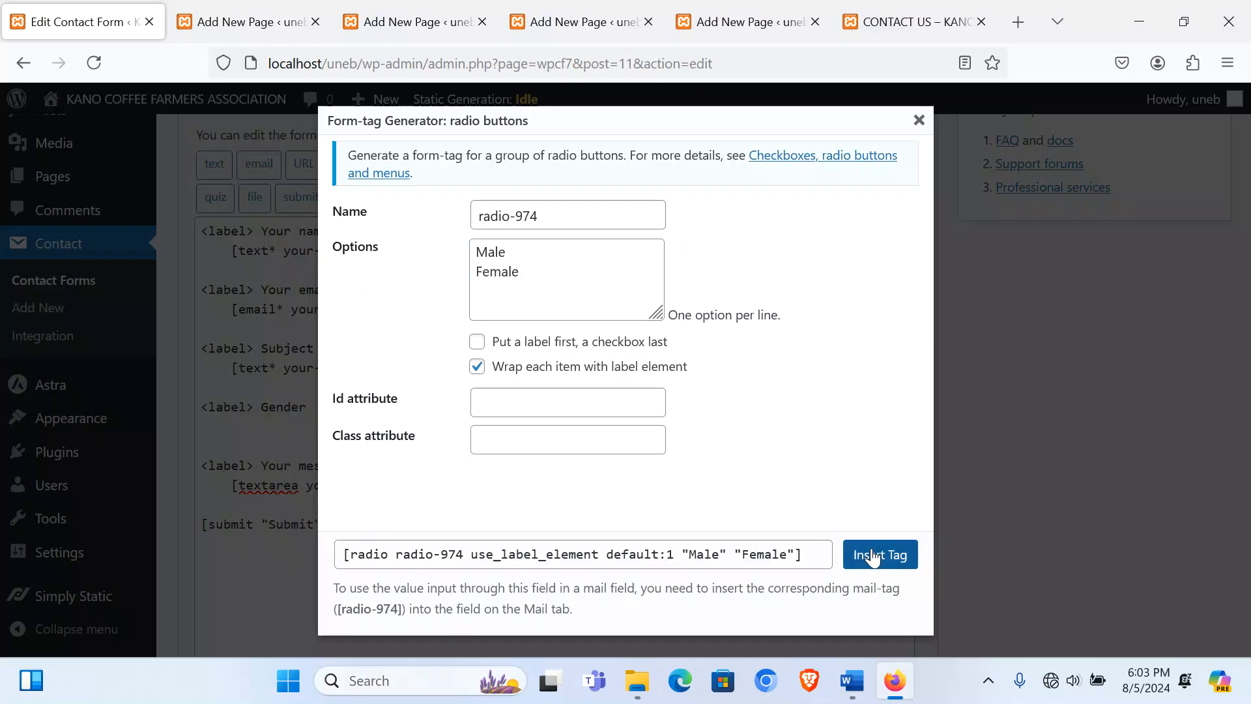
{"action": "left_click", "coordinate": [879, 555]}
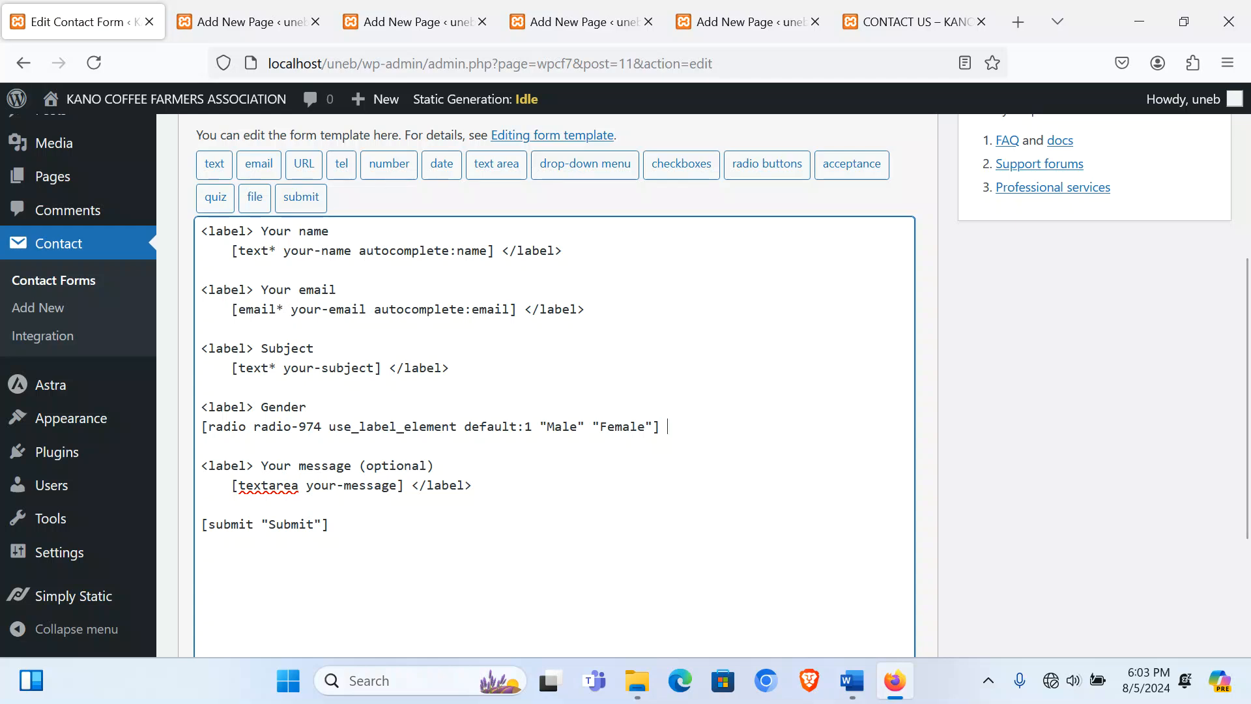
Step: Close the radio line with </label> and add a '<label> Type of Coffee you Need?' line
{"action": "type", "text": "<label>"}
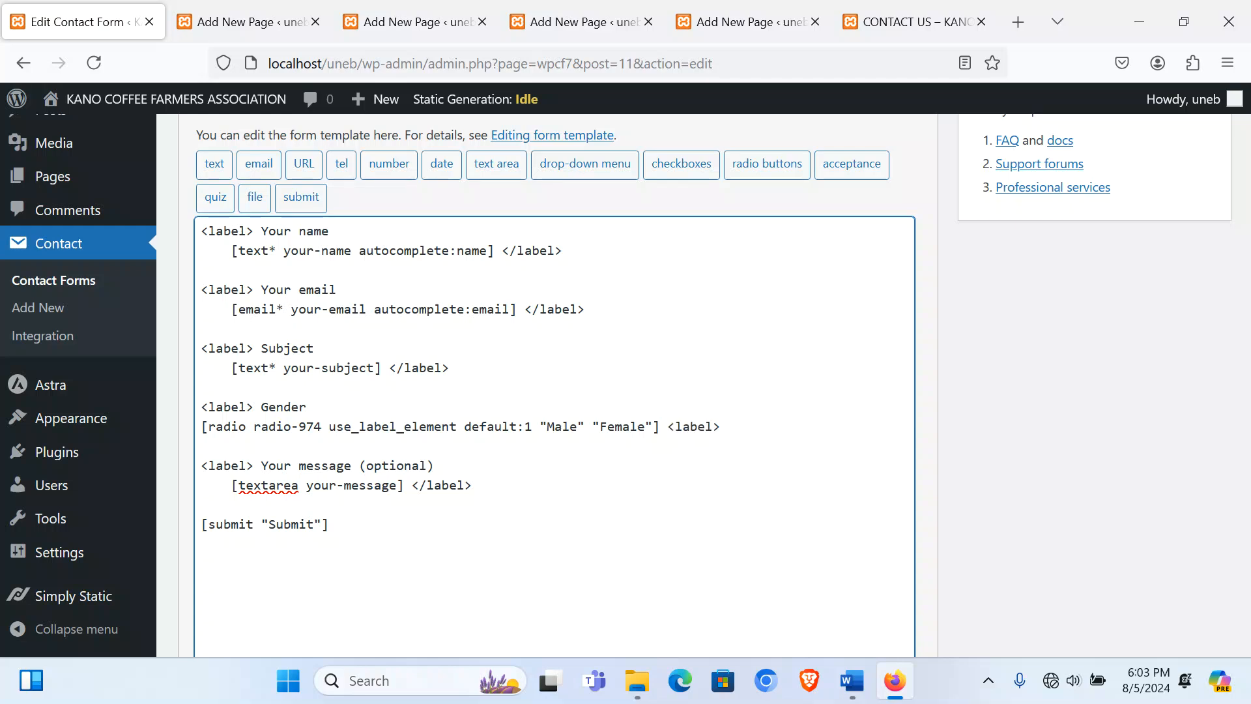
{"action": "left_click", "coordinate": [675, 426]}
{"action": "type", "text": "/"}
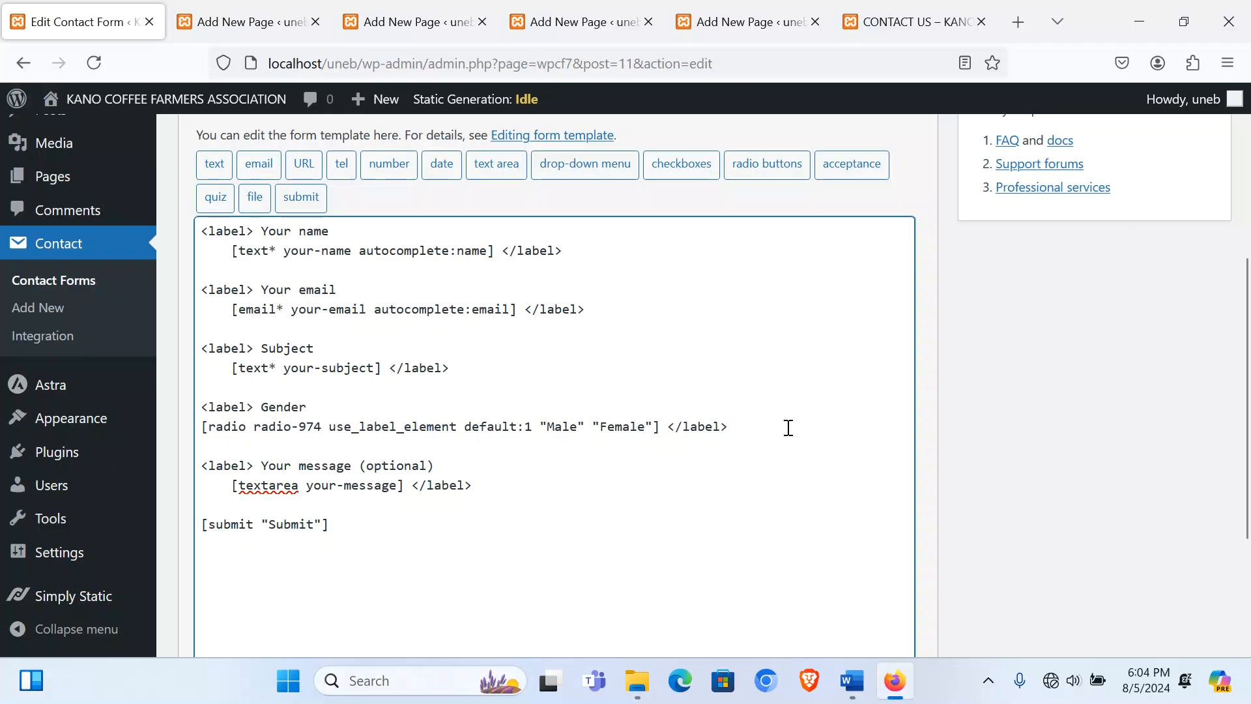
{"action": "left_click", "coordinate": [742, 433]}
{"action": "key", "text": "Return"}
{"action": "key", "text": "Return"}
{"action": "type", "text": "<label>"}
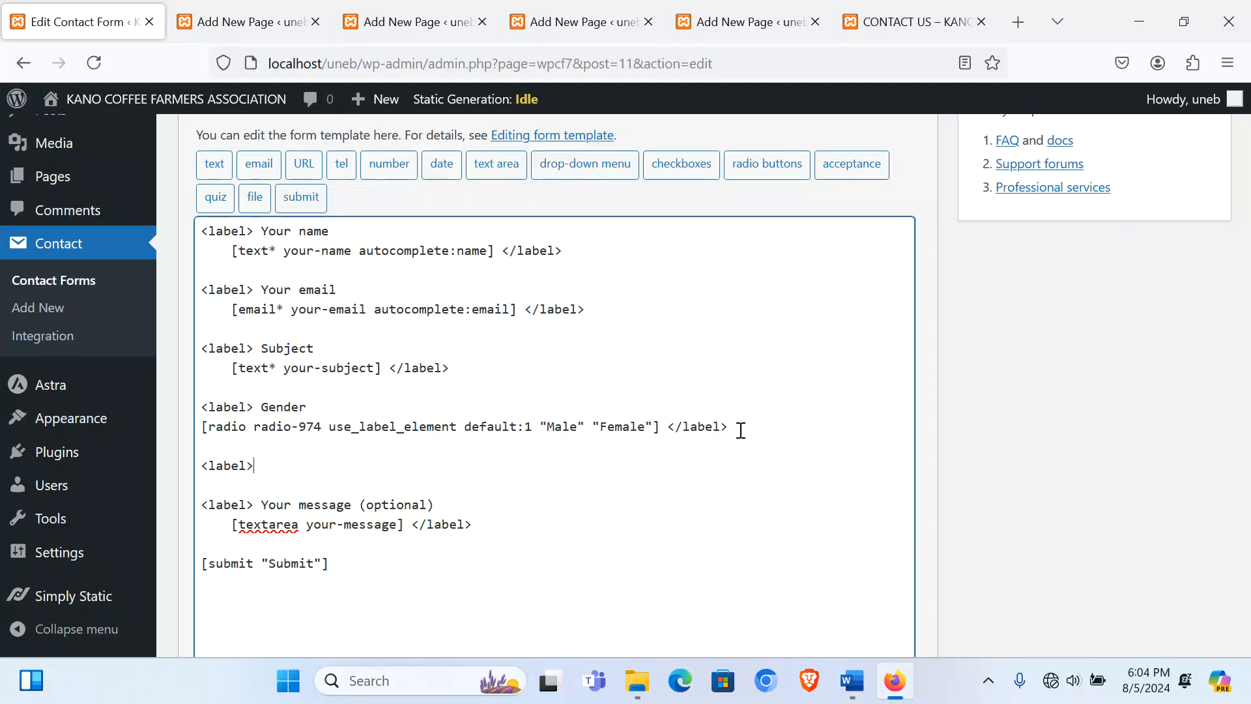
{"action": "type", "text": "Type of Coffe"}
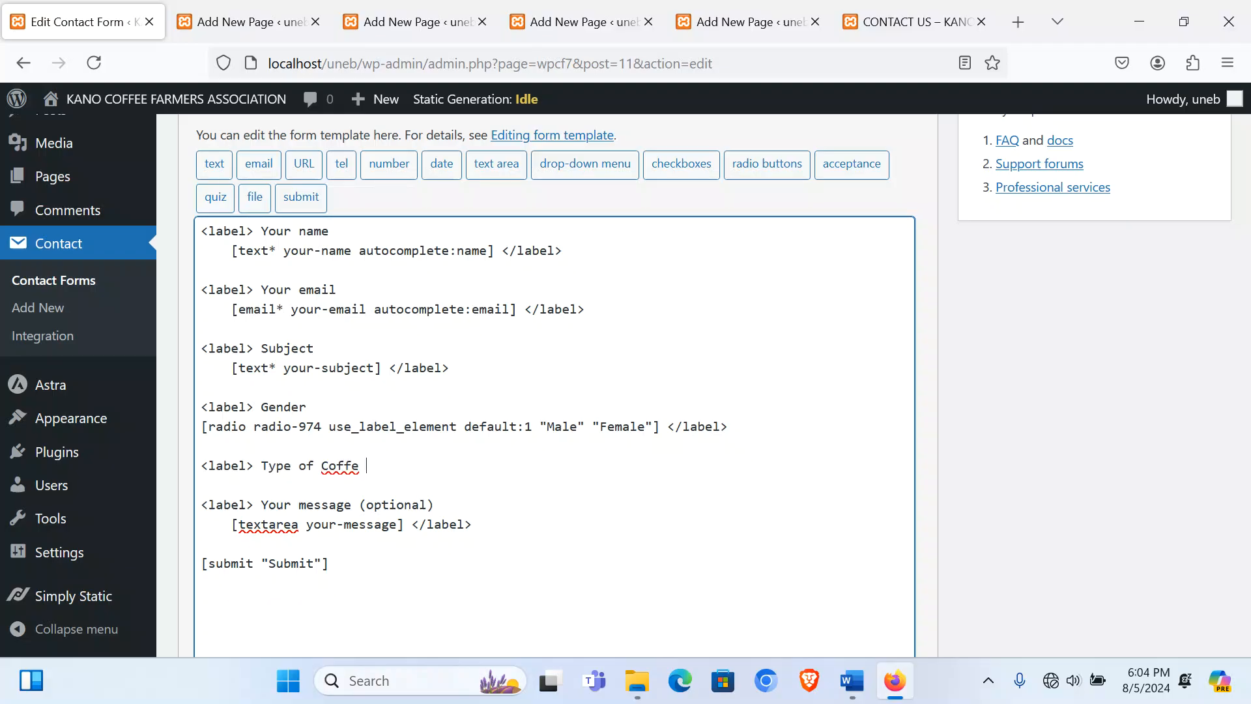
{"action": "type", "text": "e y"}
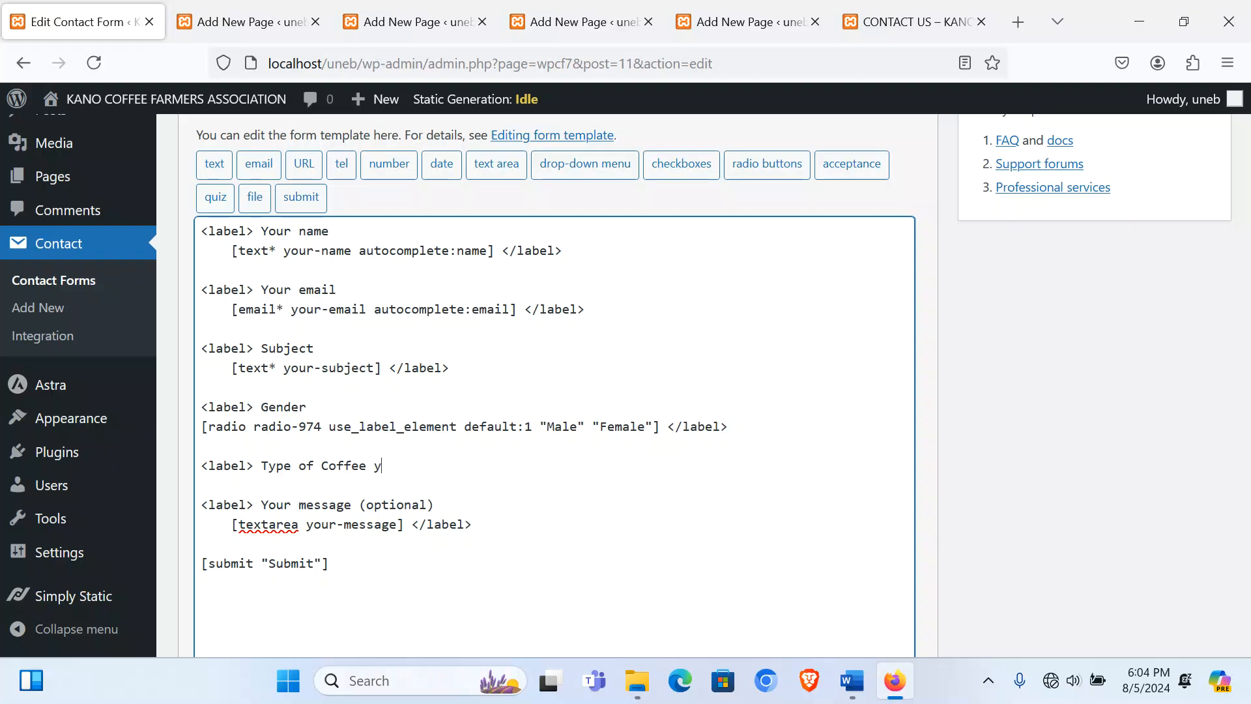
{"action": "type", "text": "ou Need?"}
{"action": "key", "text": "Return"}
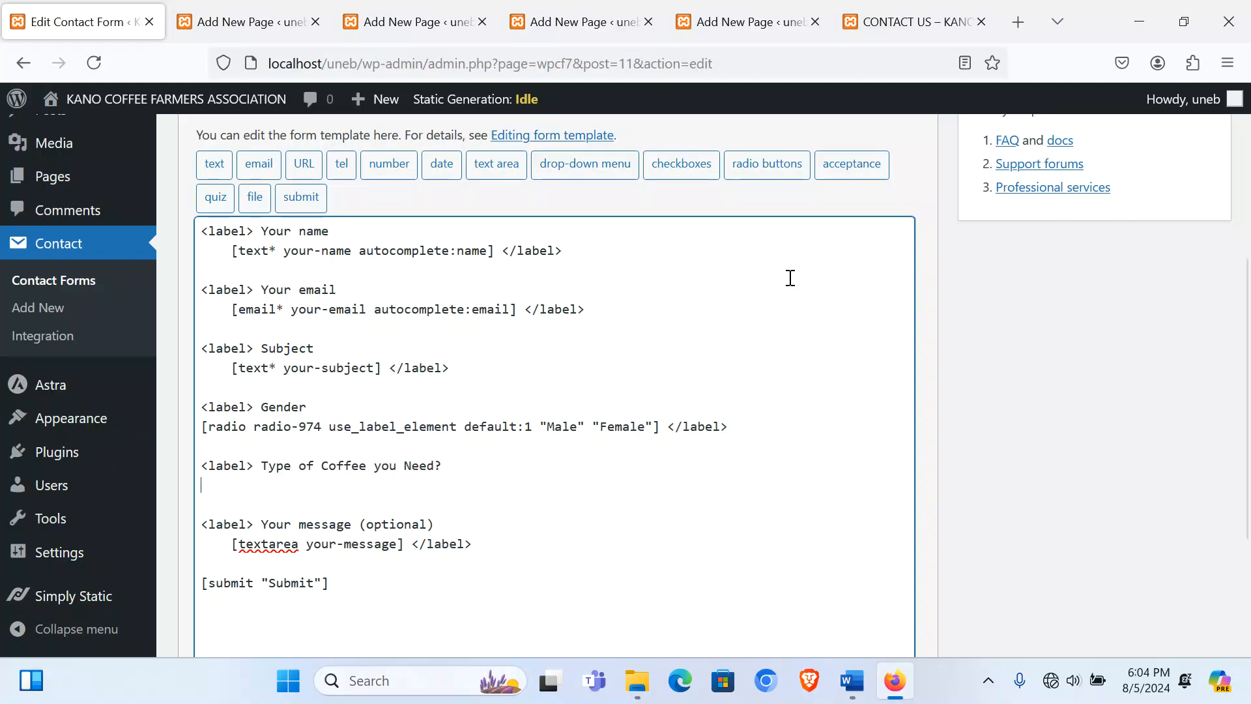
Step: Insert a drop-down tag offering Arabic, Robusta and Esperrance
{"action": "left_click", "coordinate": [594, 173]}
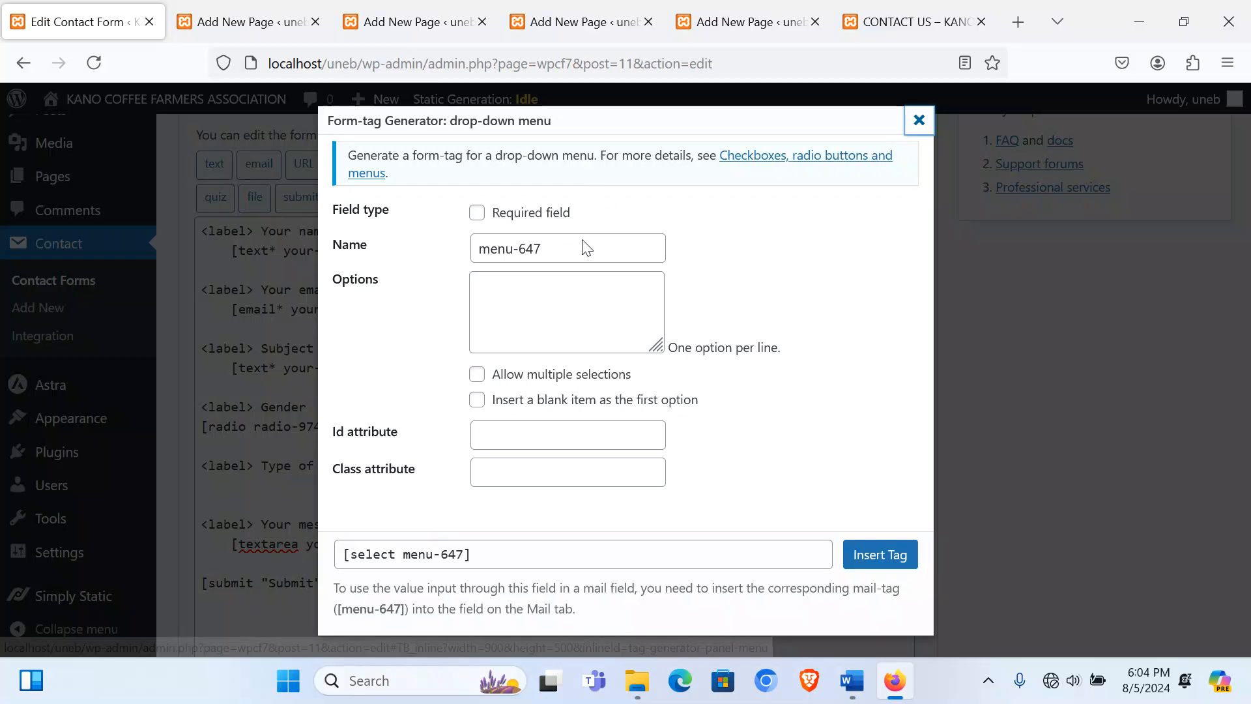
{"action": "left_click", "coordinate": [525, 293]}
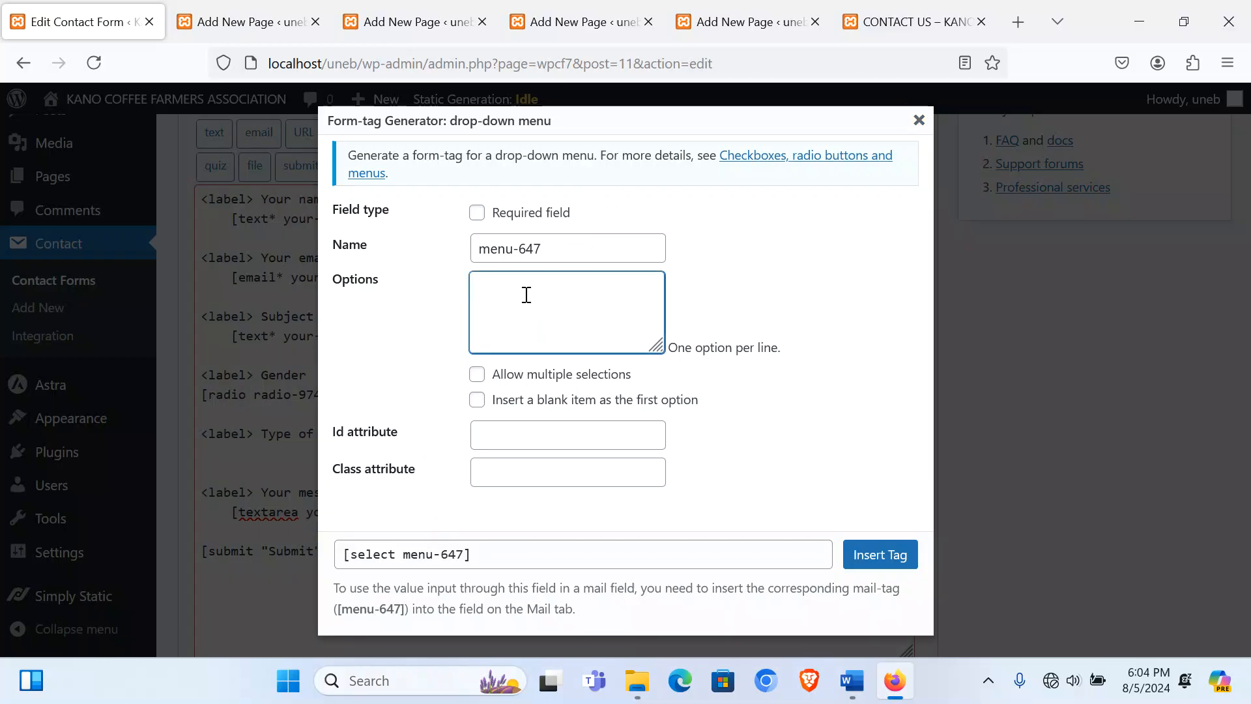
{"action": "type", "text": "Ara"}
{"action": "type", "text": "a"}
{"action": "left_click", "coordinate": [879, 554]}
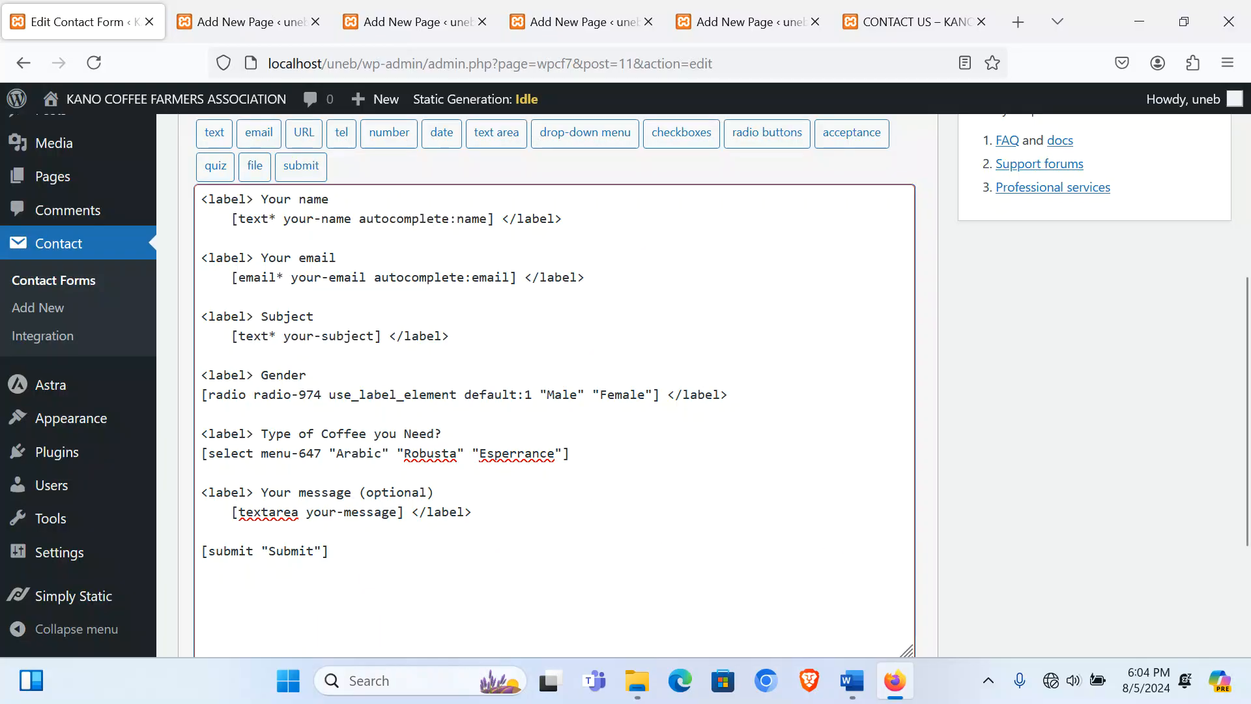
Step: Close the drop-down line with </label> and start a new <label> line below
{"action": "type", "text": "<label>"}
{"action": "left_click", "coordinate": [585, 453]}
{"action": "type", "text": "/"}
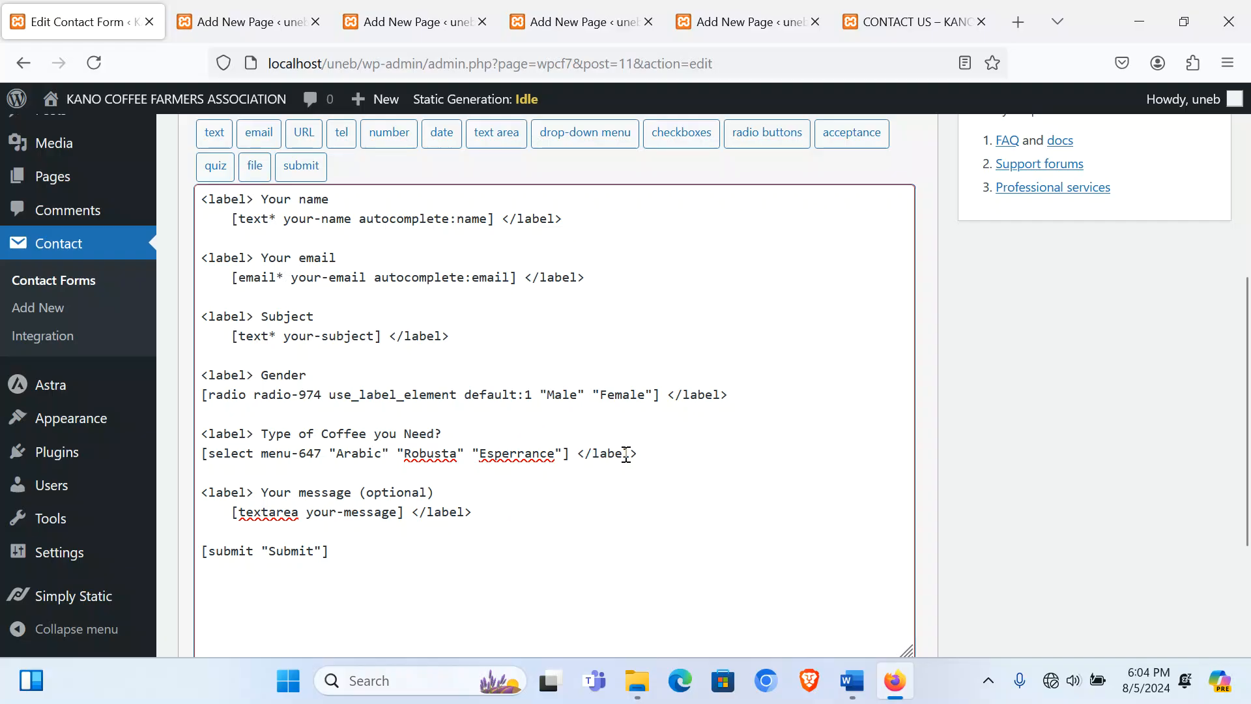
{"action": "key", "text": "End"}
{"action": "key", "text": "Return"}
{"action": "key", "text": "Return"}
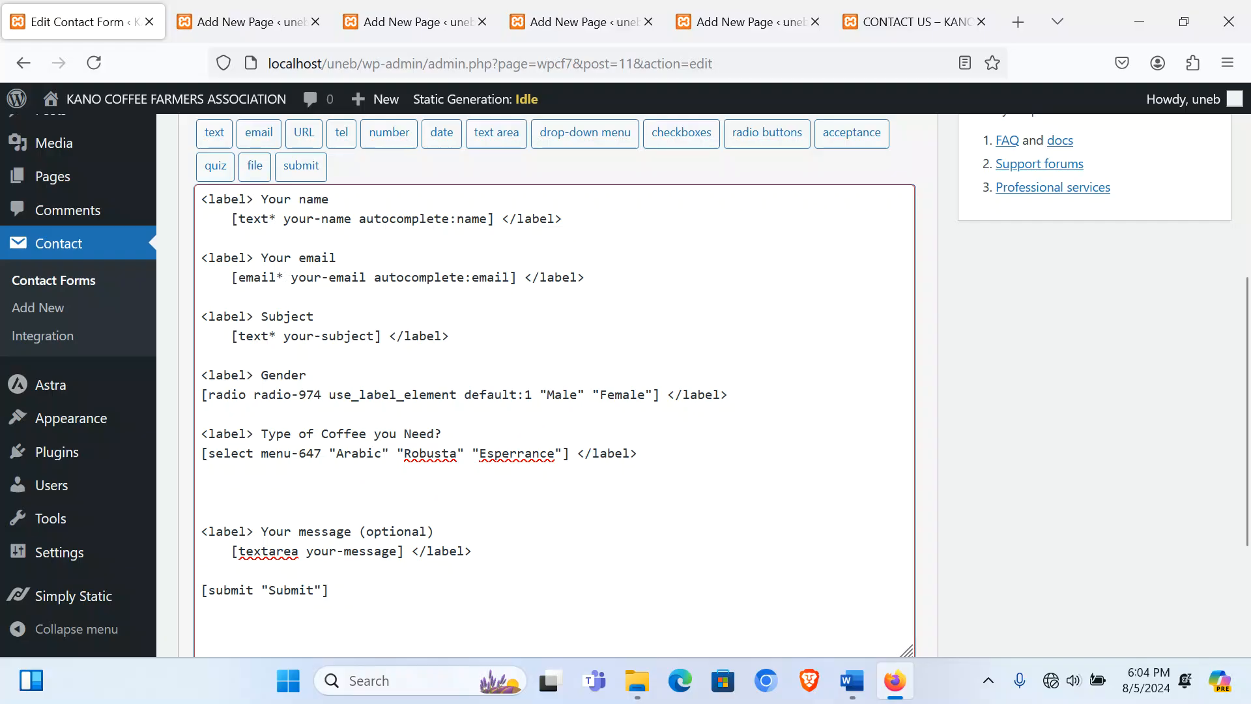
{"action": "type", "text": "<label>"}
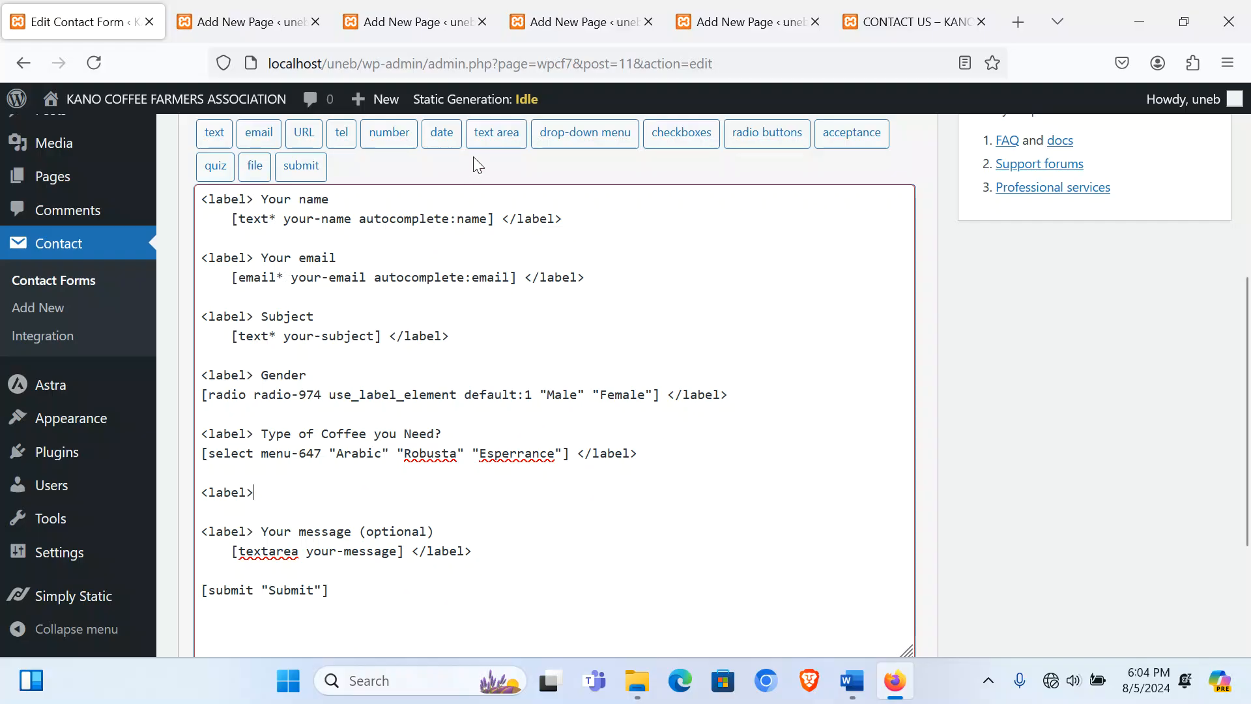
{"action": "left_click", "coordinate": [677, 138]}
Step: Type 'Type of Service Needed?' after the empty label tag
{"action": "left_click", "coordinate": [507, 317]}
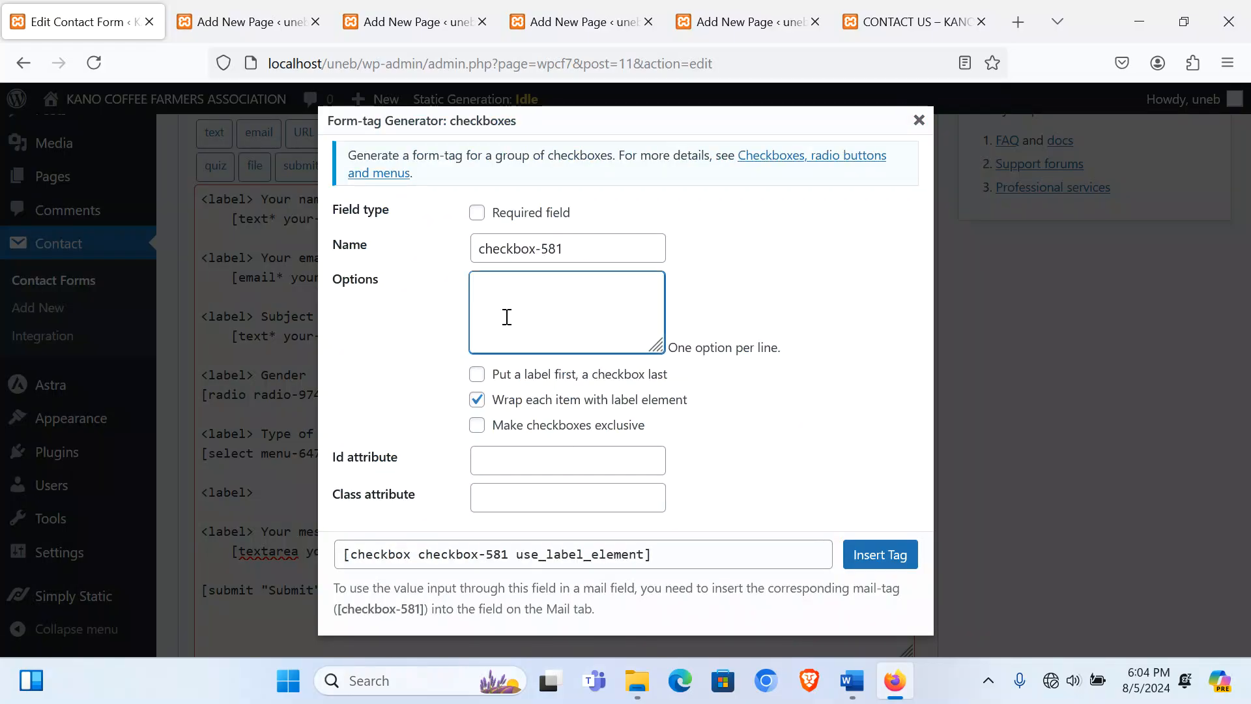
{"action": "left_click", "coordinate": [918, 120]}
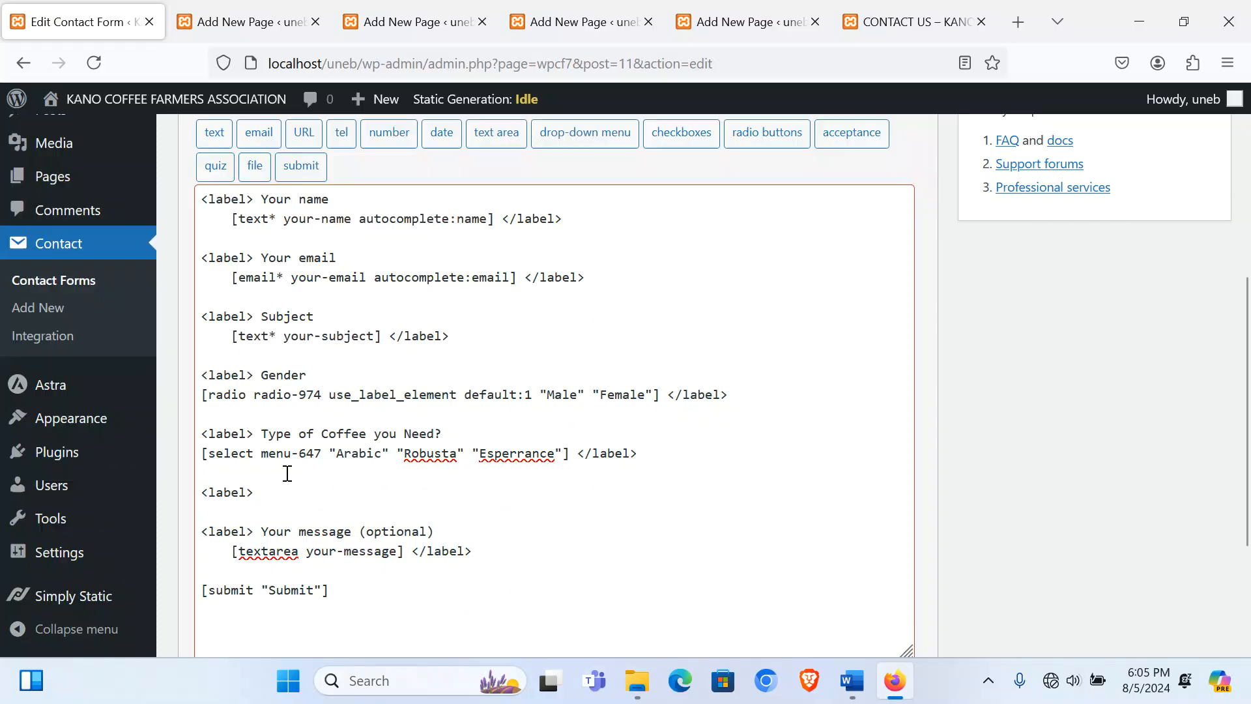
{"action": "left_click", "coordinate": [281, 501]}
{"action": "type", "text": "Typ"}
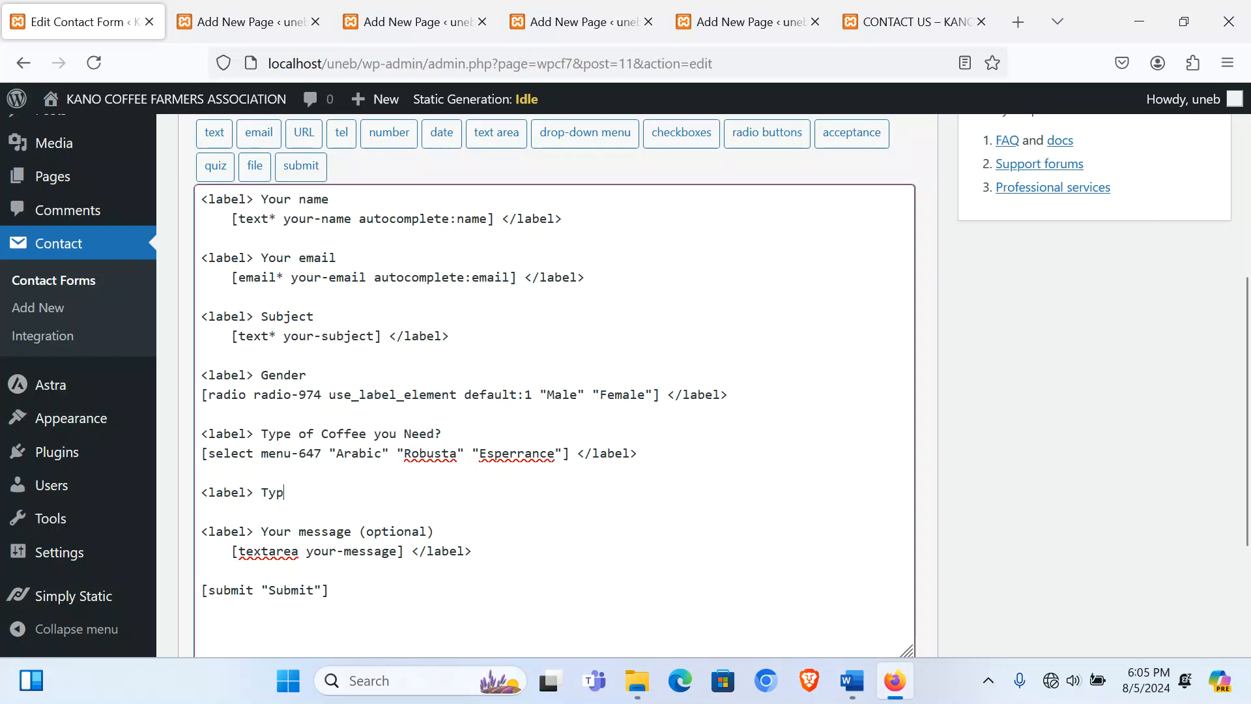
{"action": "type", "text": "e of Ser"}
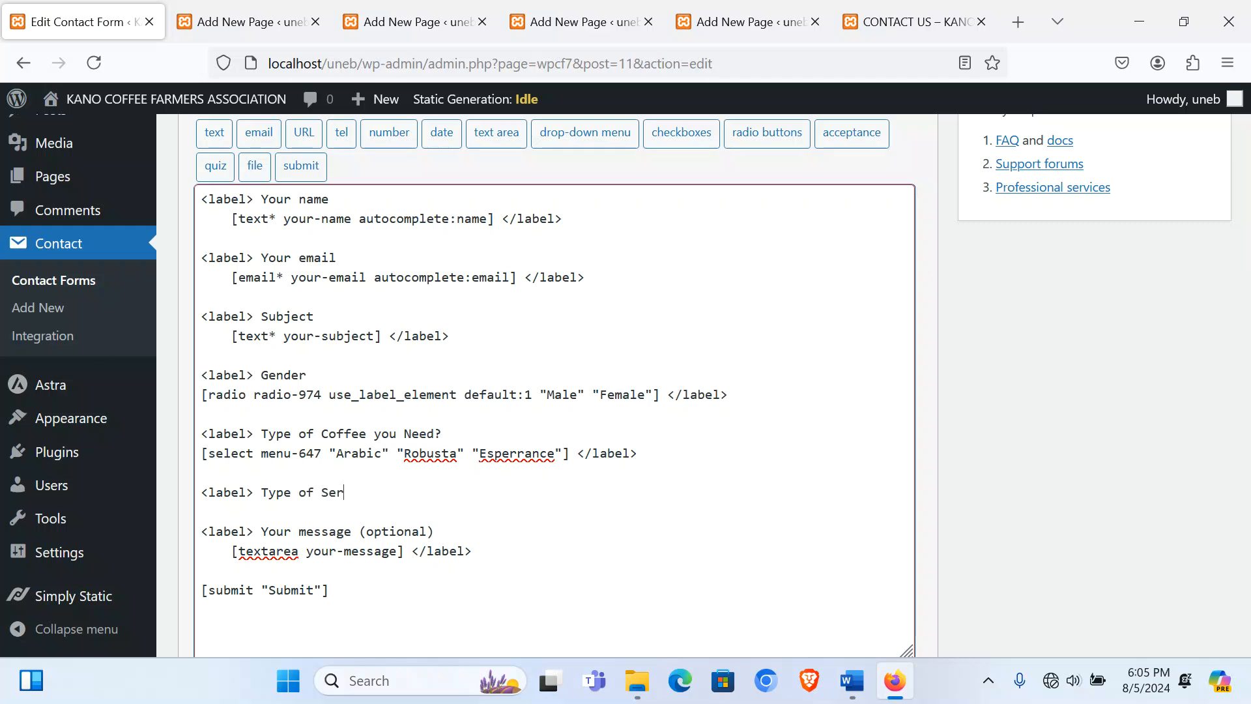
{"action": "type", "text": "vice Needed?"}
{"action": "key", "text": "Return"}
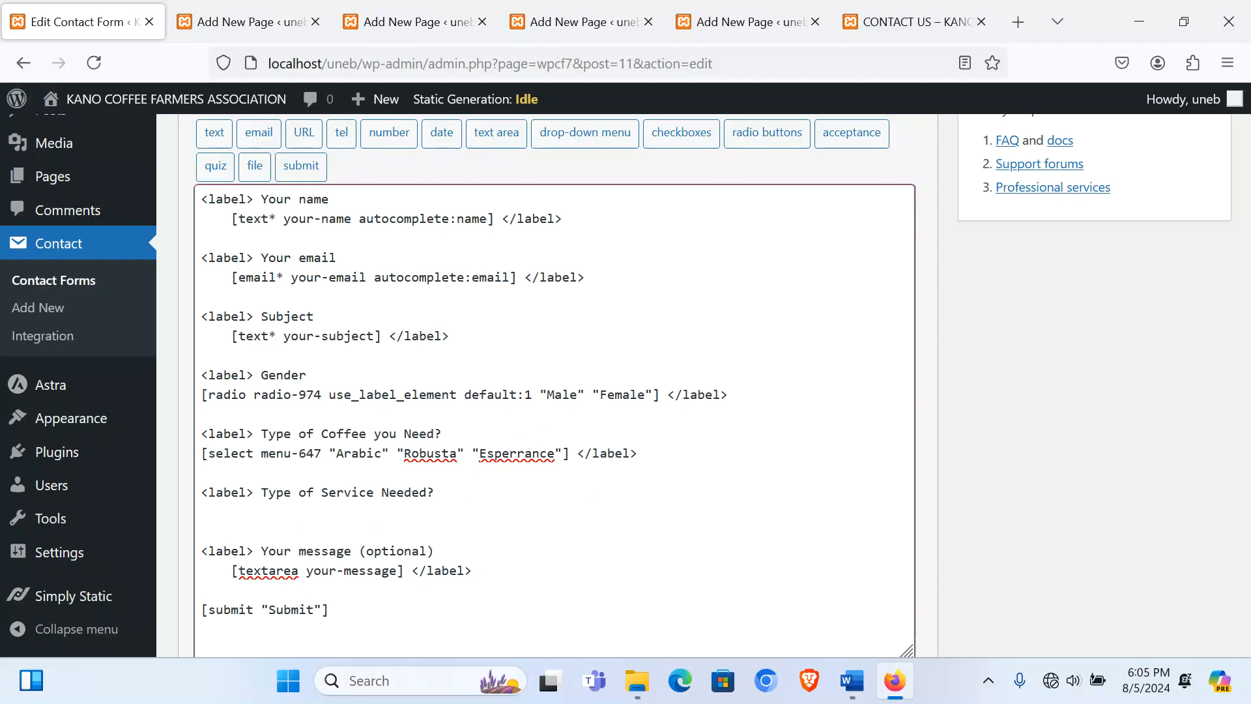
Step: Insert Hulling, Grading and Sorting checkboxes and close the line with </label>
{"action": "left_click", "coordinate": [669, 135]}
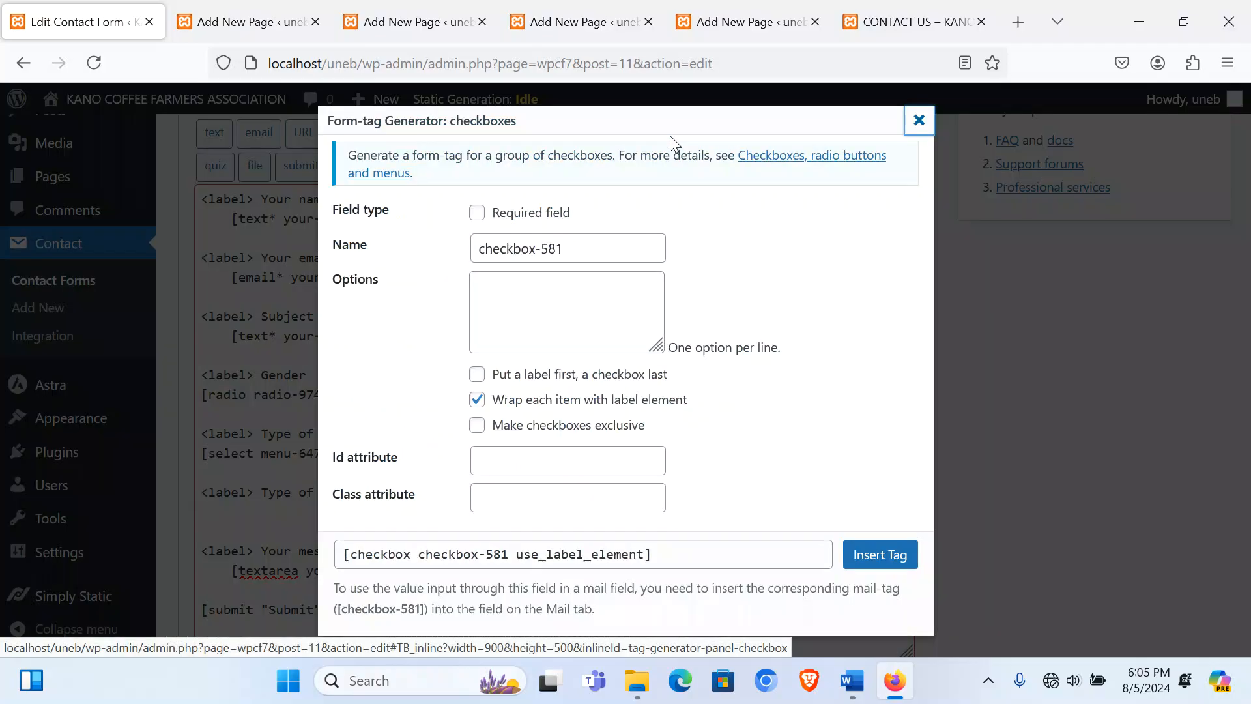
{"action": "left_click", "coordinate": [553, 308]}
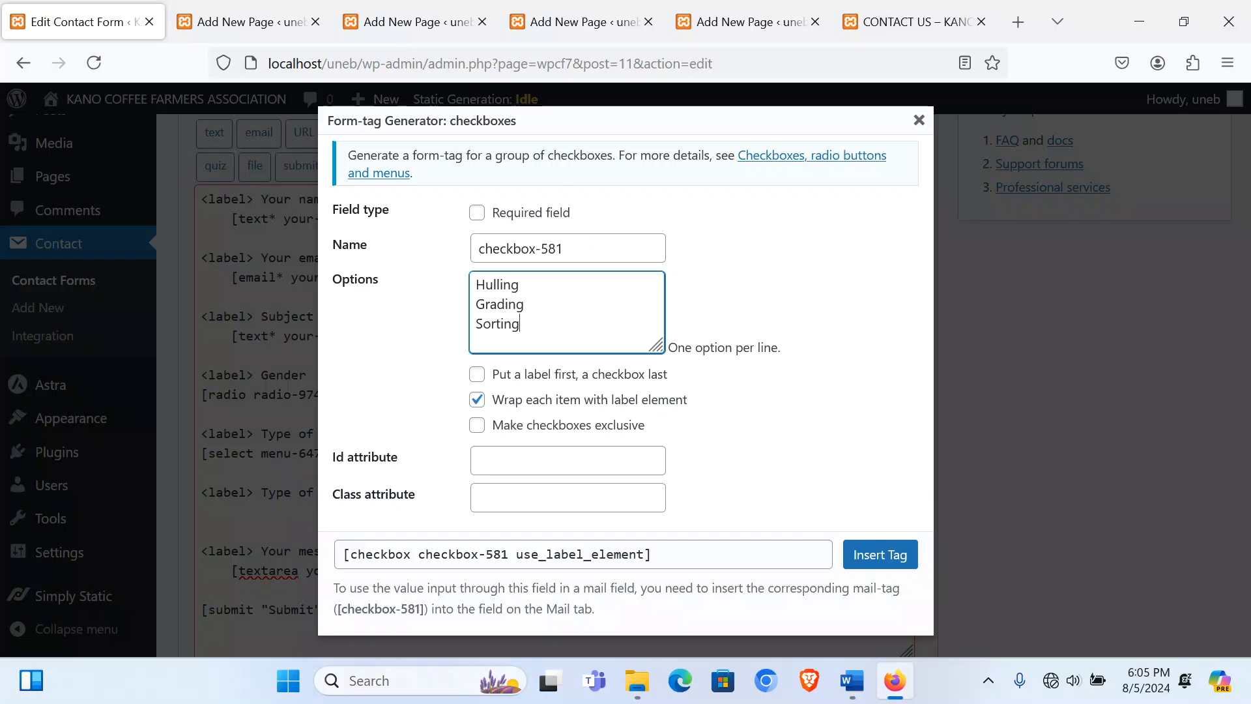
{"action": "left_click", "coordinate": [858, 556]}
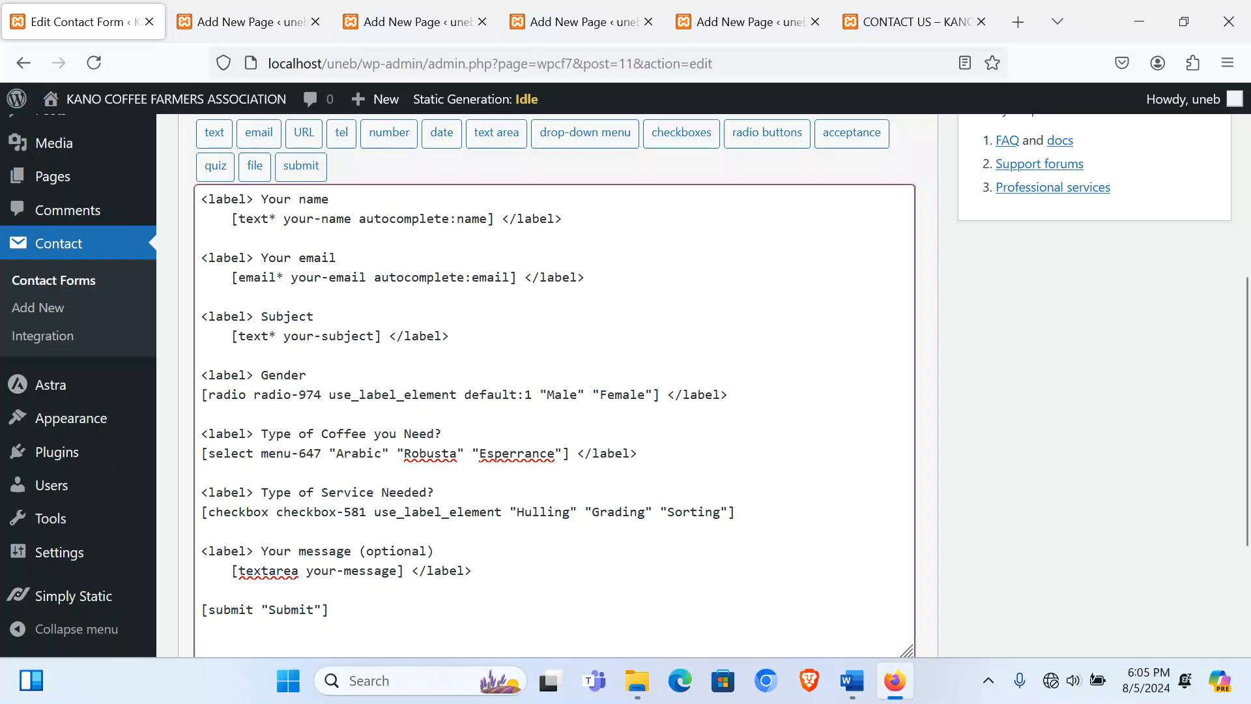
{"action": "type", "text": "</label>"}
{"action": "key", "text": "Return"}
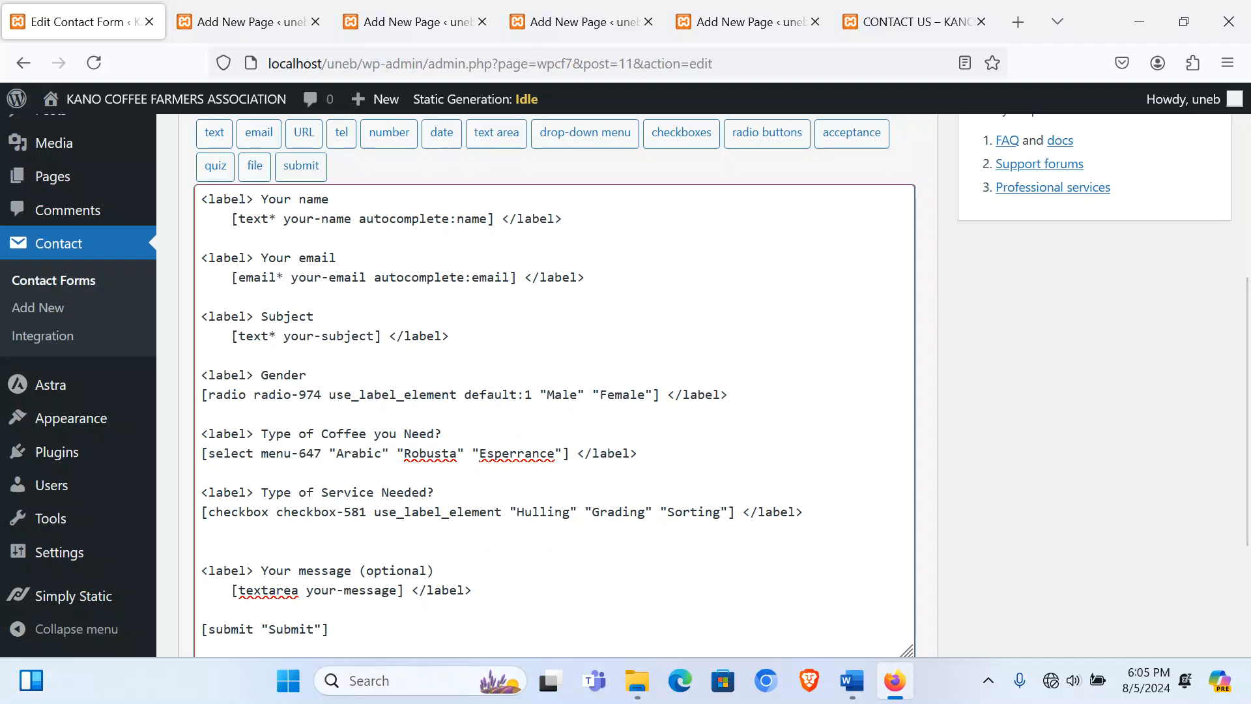
Step: Add a '<label> Attach a quotation' line with a [file file-609] upload tag and save the form
{"action": "key", "text": "Return"}
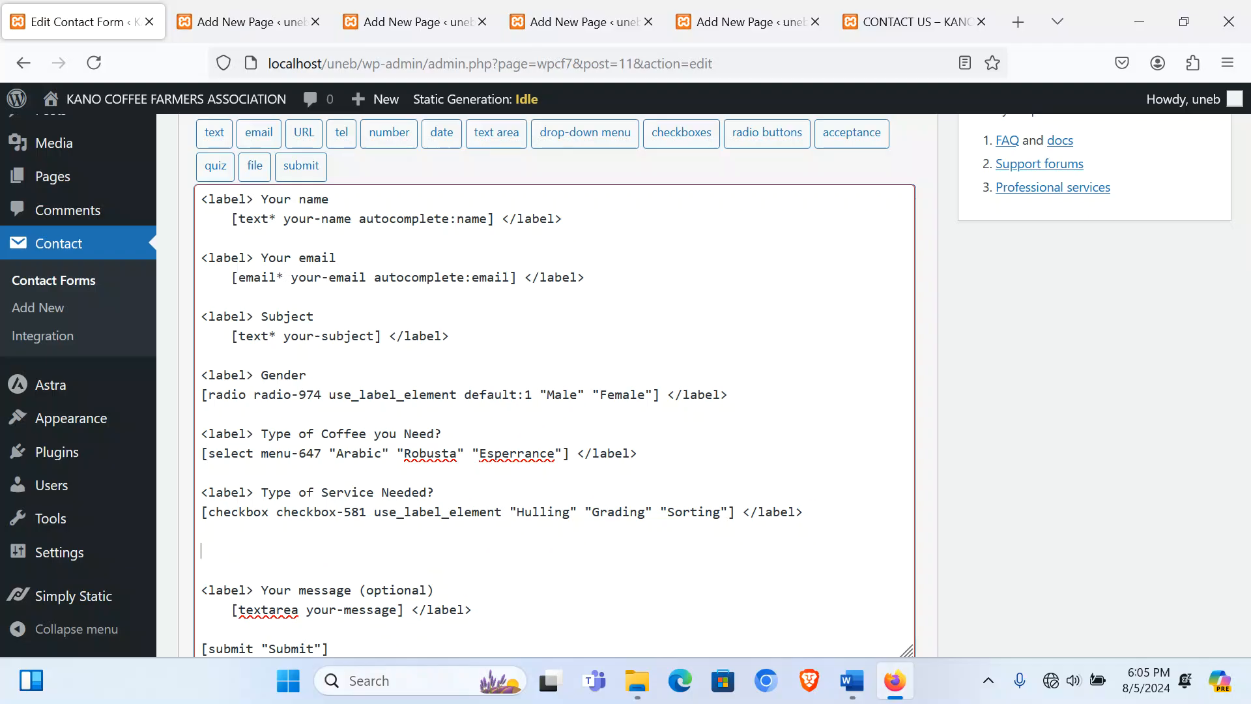
{"action": "type", "text": "<label>"}
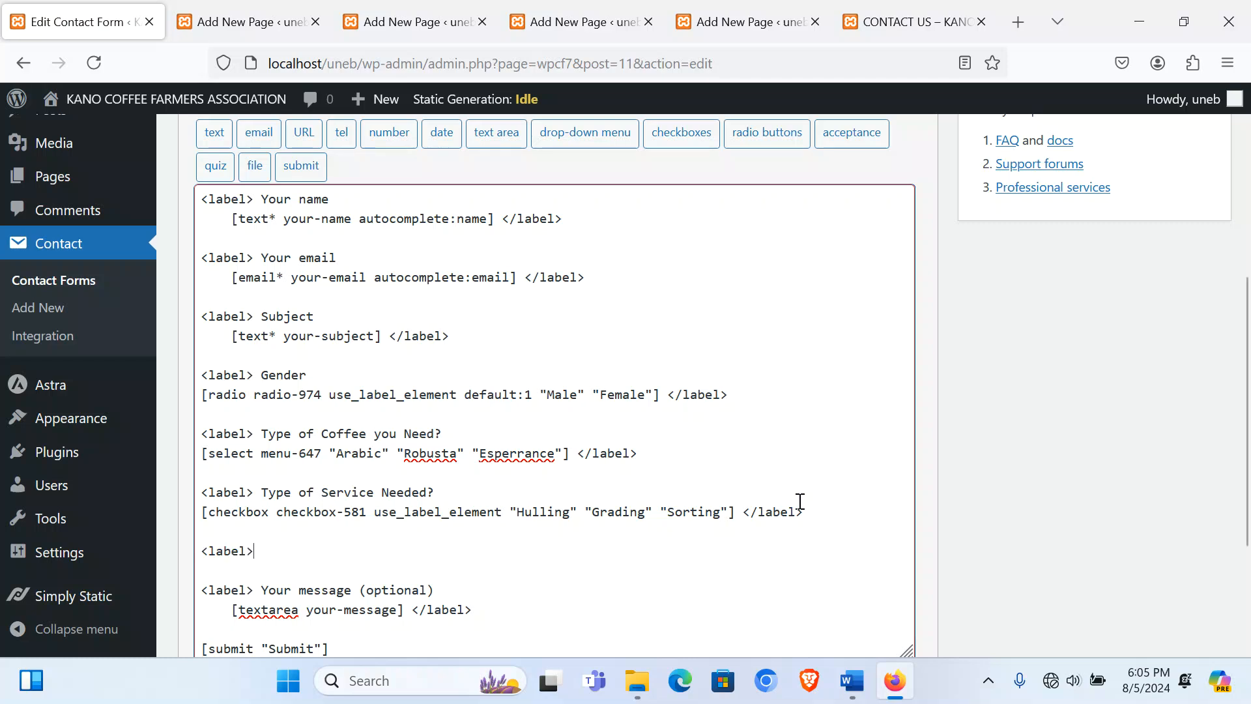
{"action": "type", "text": " Attach"}
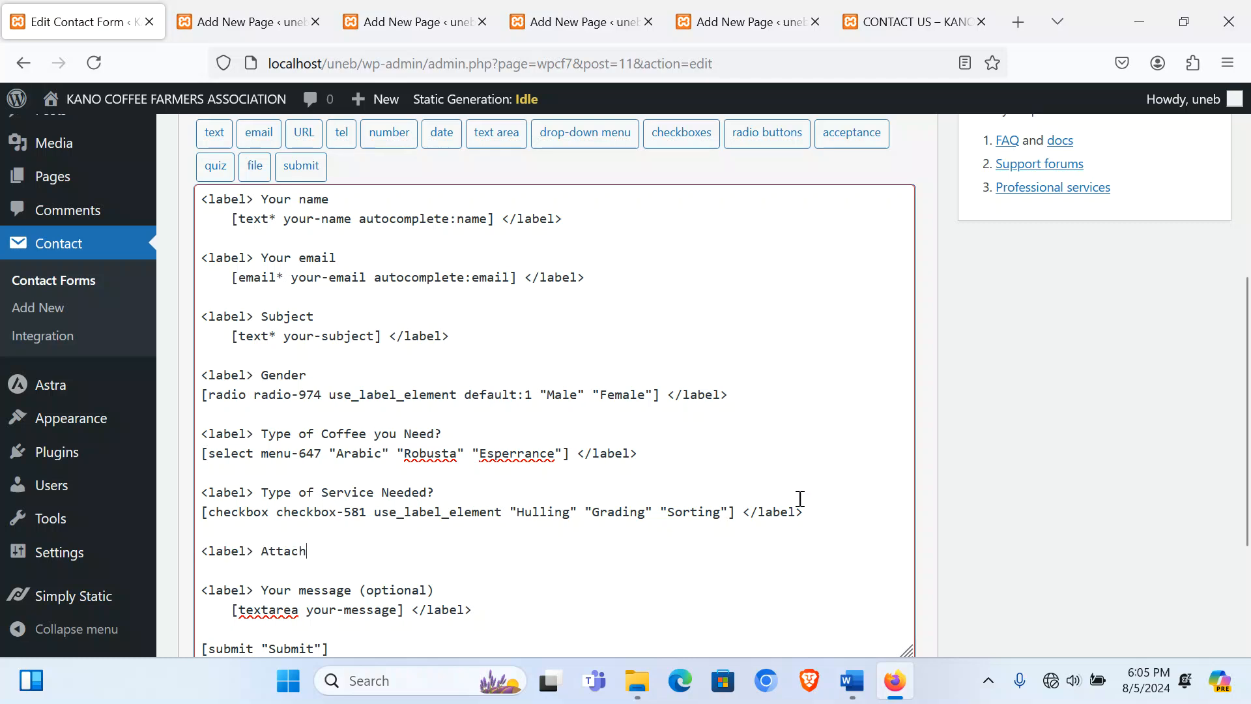
{"action": "type", "text": " a quotation"}
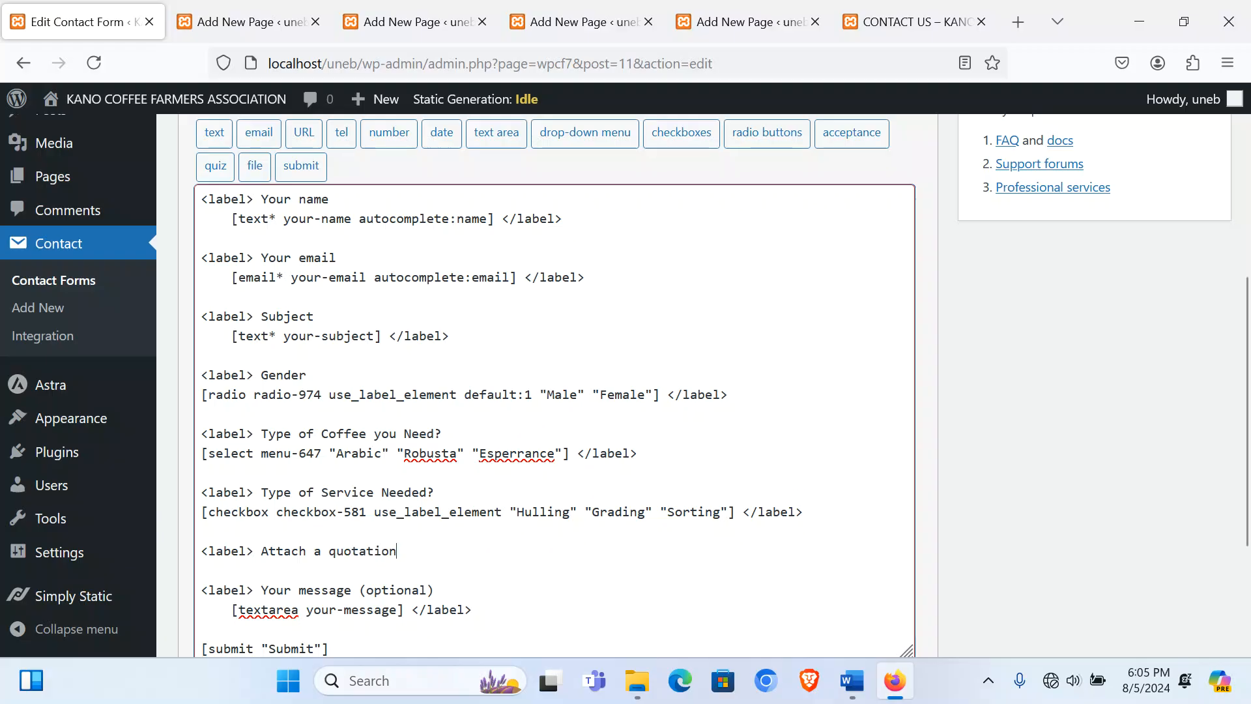
{"action": "key", "text": "Return"}
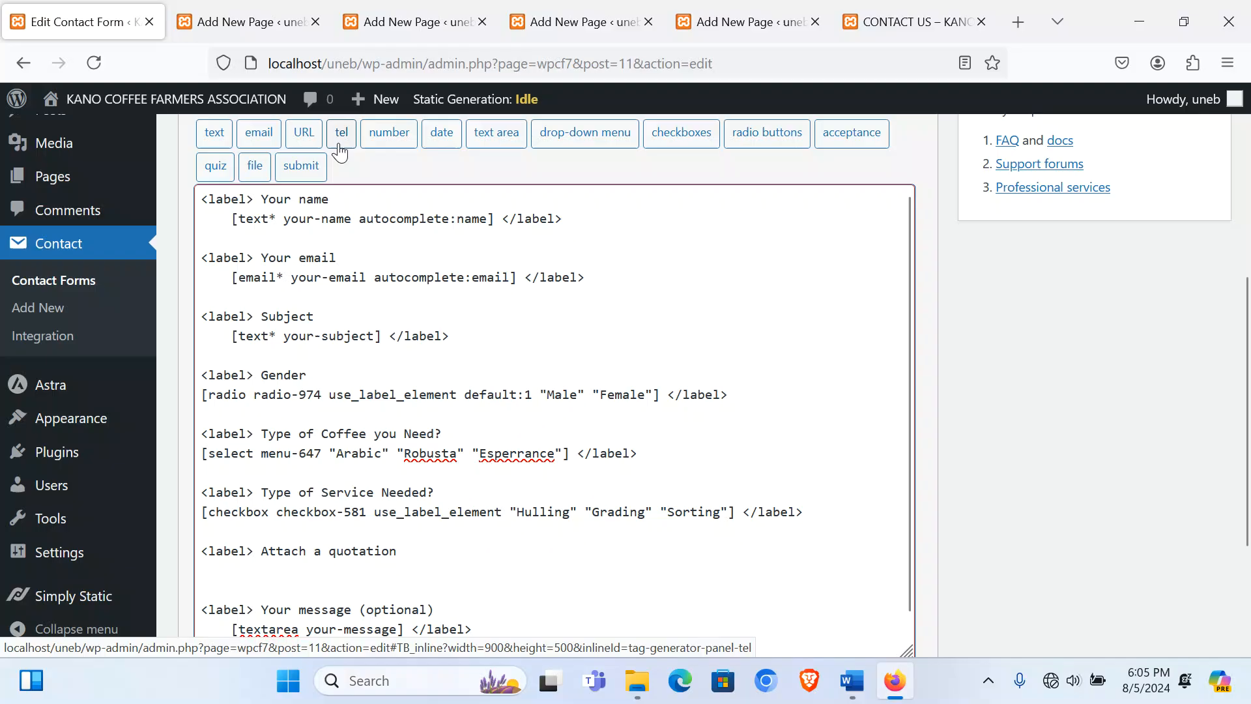
{"action": "left_click", "coordinate": [253, 168]}
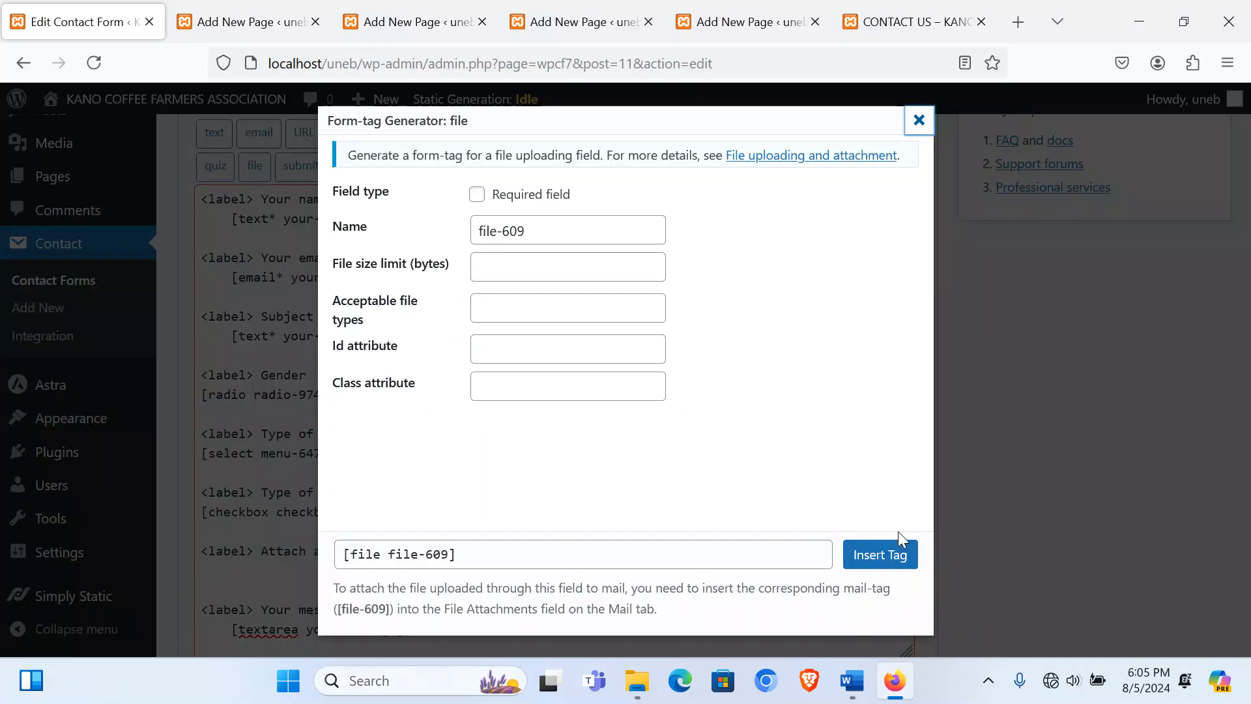
{"action": "left_click", "coordinate": [887, 548]}
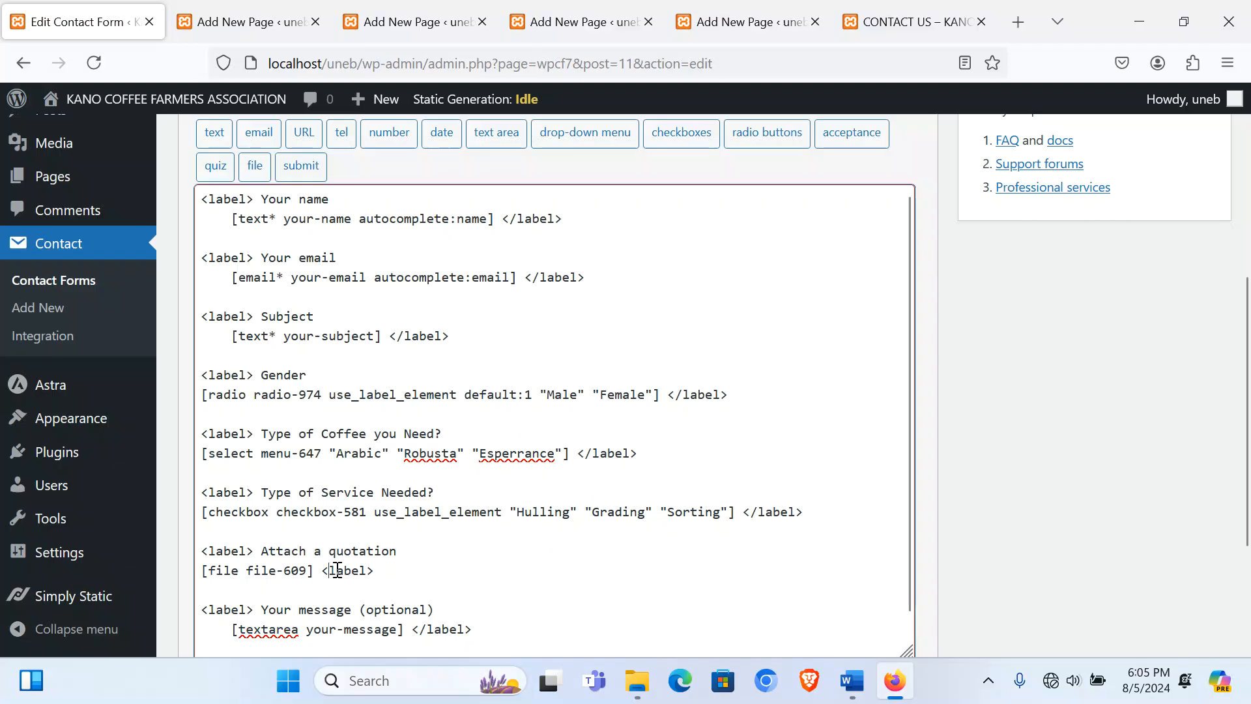
{"action": "scroll", "coordinate": [721, 504], "scroll_direction": "up", "scroll_amount": 5}
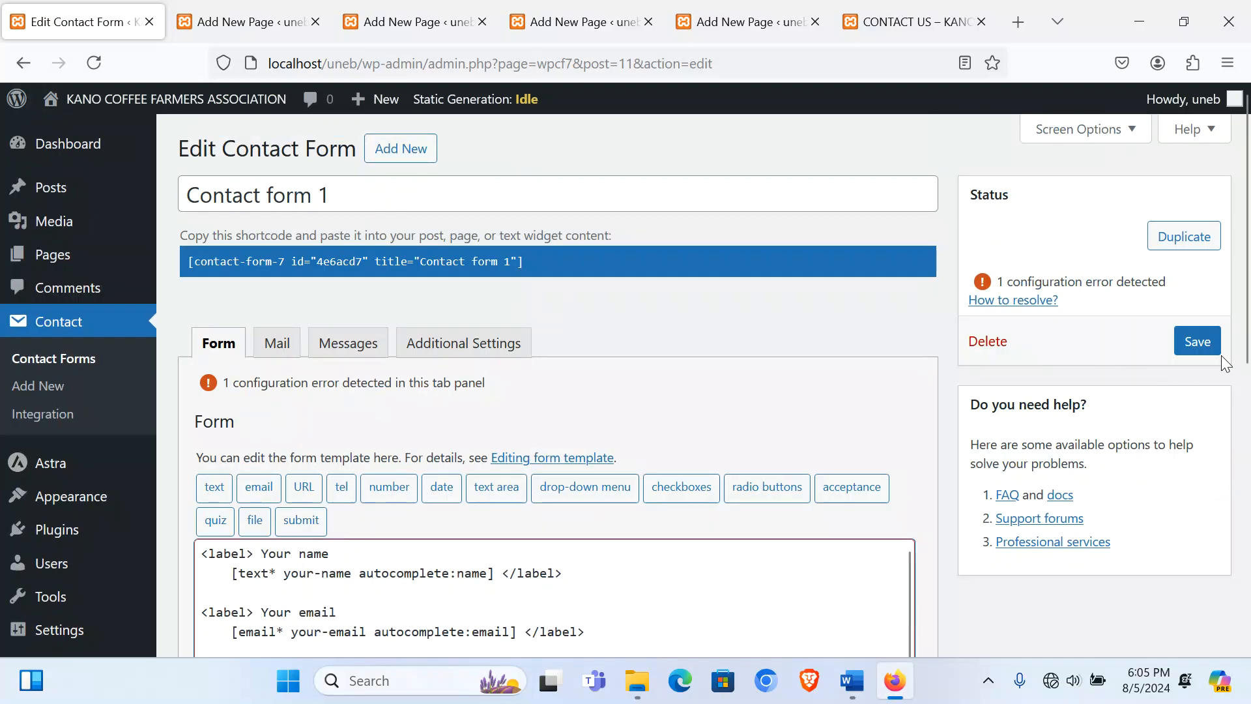
{"action": "left_click", "coordinate": [1203, 344]}
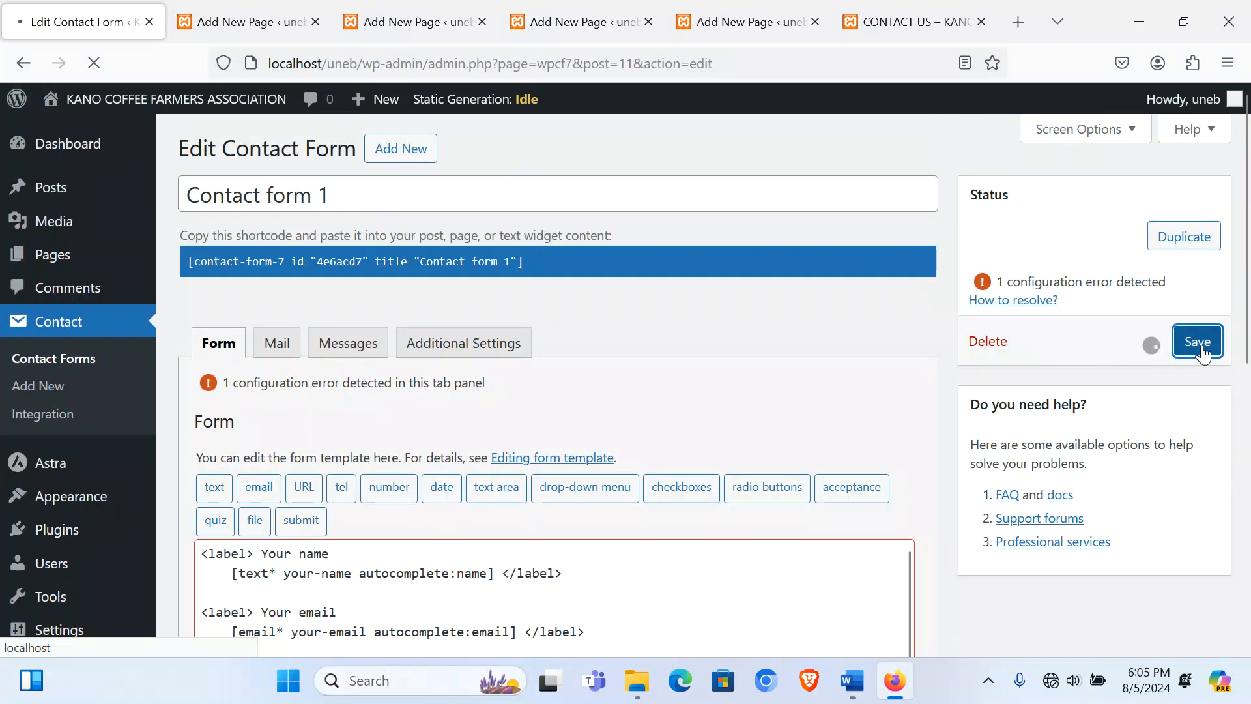
Step: Reload the live Contact Us page to show the updated form
{"action": "left_click", "coordinate": [866, 13]}
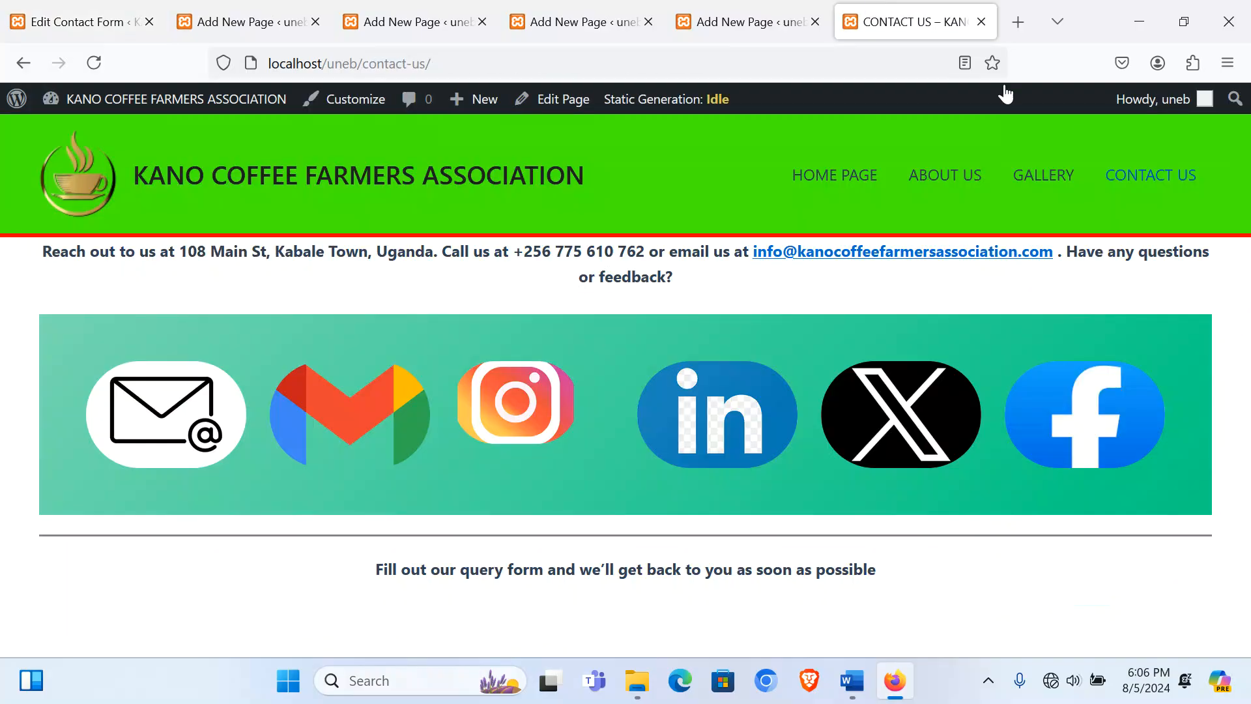
{"action": "left_click", "coordinate": [1131, 189]}
{"action": "scroll", "coordinate": [779, 426], "scroll_direction": "down", "scroll_amount": 7}
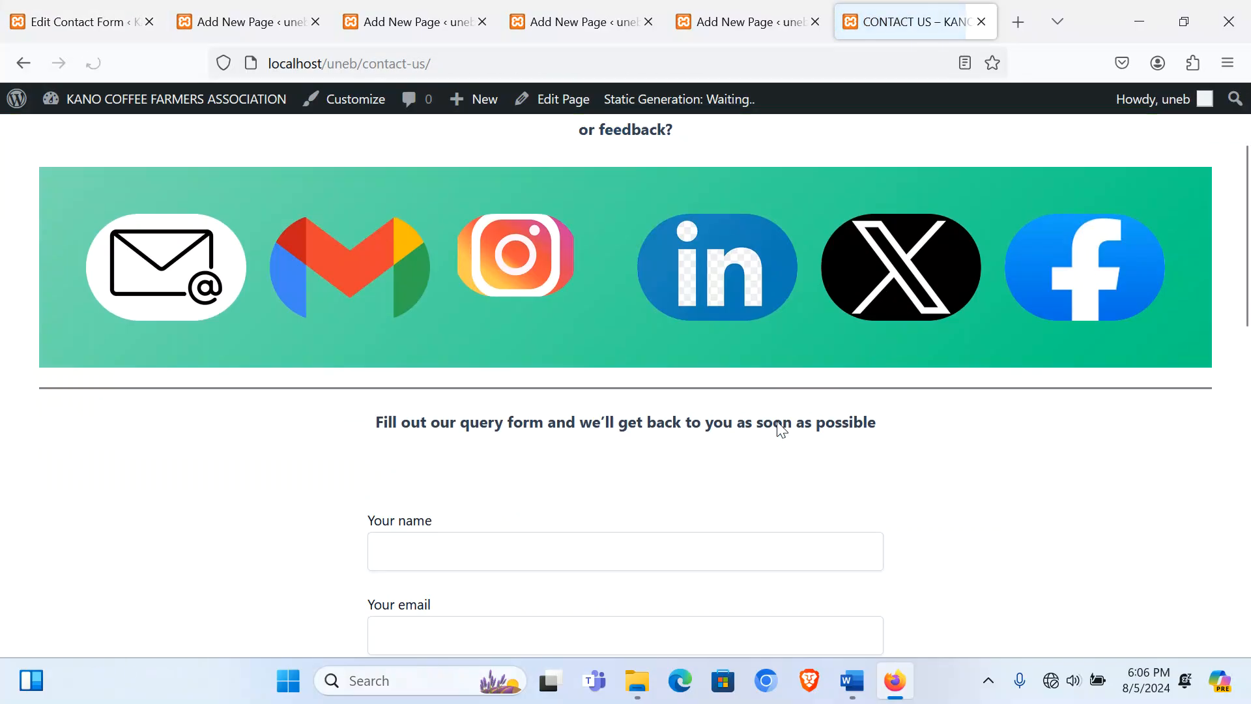
{"action": "scroll", "coordinate": [434, 404], "scroll_direction": "down", "scroll_amount": 3}
Step: Choose Robusta as coffee type and tick Hulling and Grading in the live form
{"action": "left_click", "coordinate": [459, 313]}
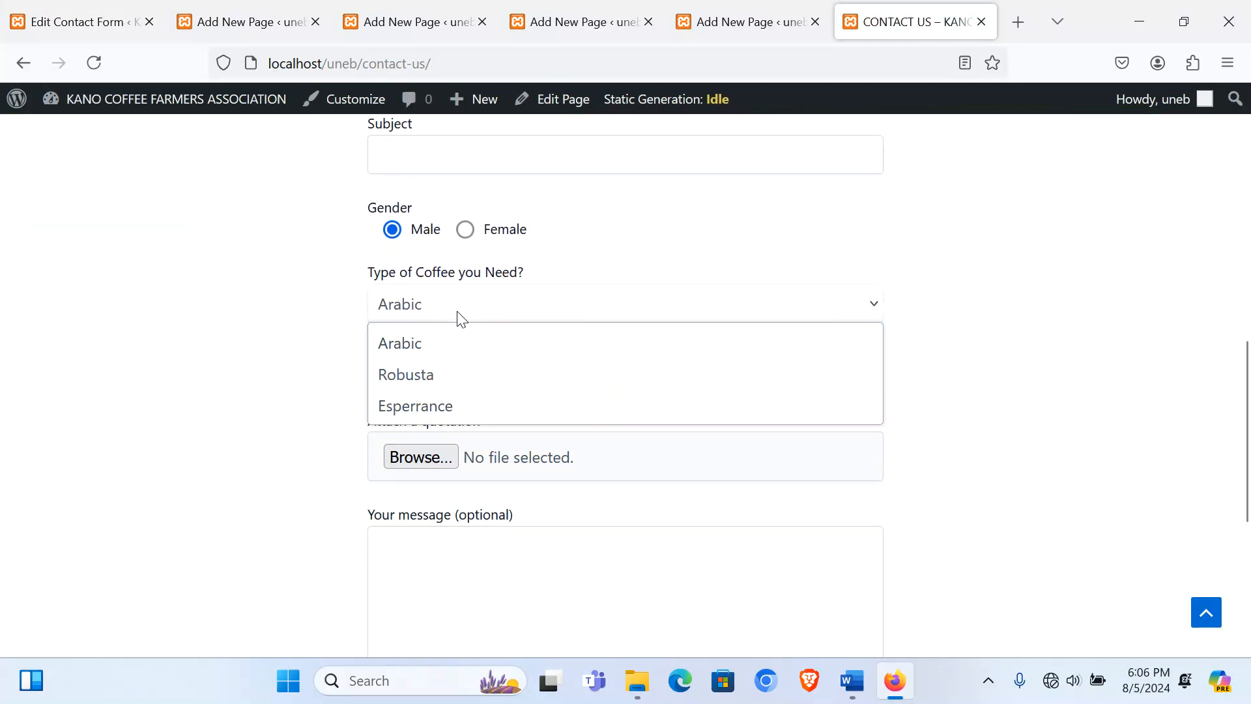
{"action": "left_click", "coordinate": [419, 375]}
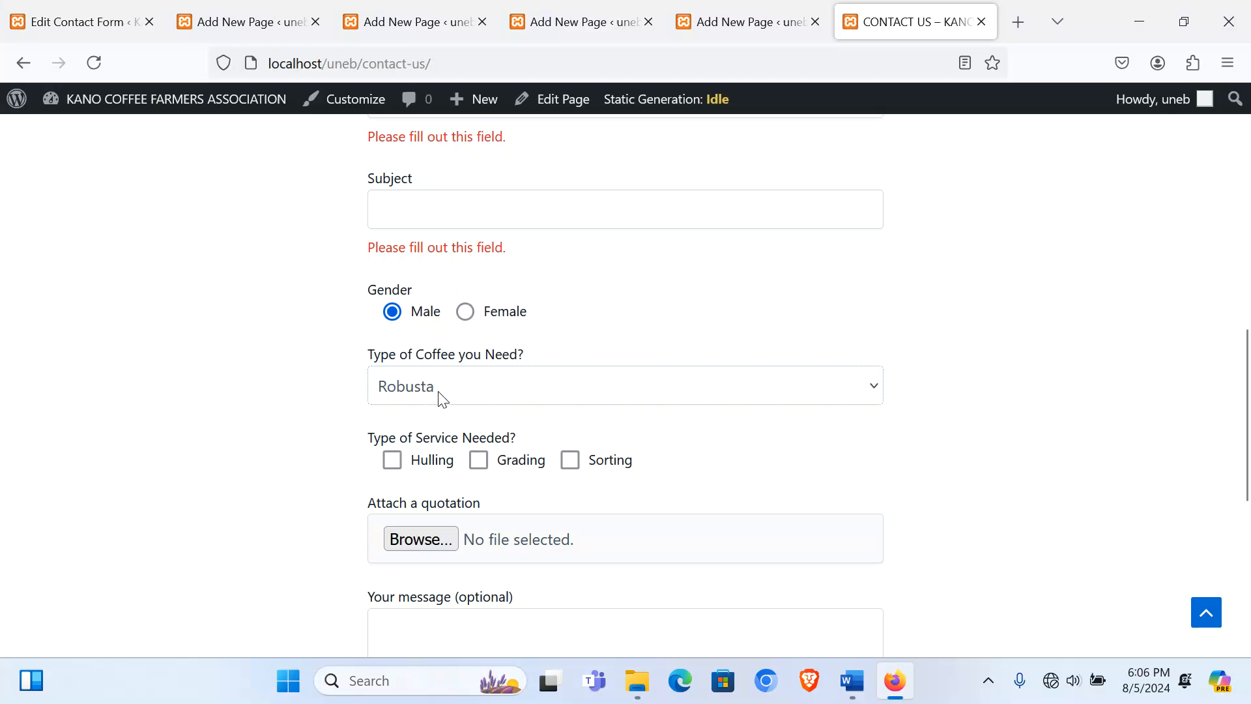
{"action": "left_click", "coordinate": [392, 459]}
{"action": "left_click", "coordinate": [478, 460]}
{"action": "scroll", "coordinate": [551, 510], "scroll_direction": "down", "scroll_amount": 2}
{"action": "scroll", "coordinate": [495, 489], "scroll_direction": "down", "scroll_amount": 3}
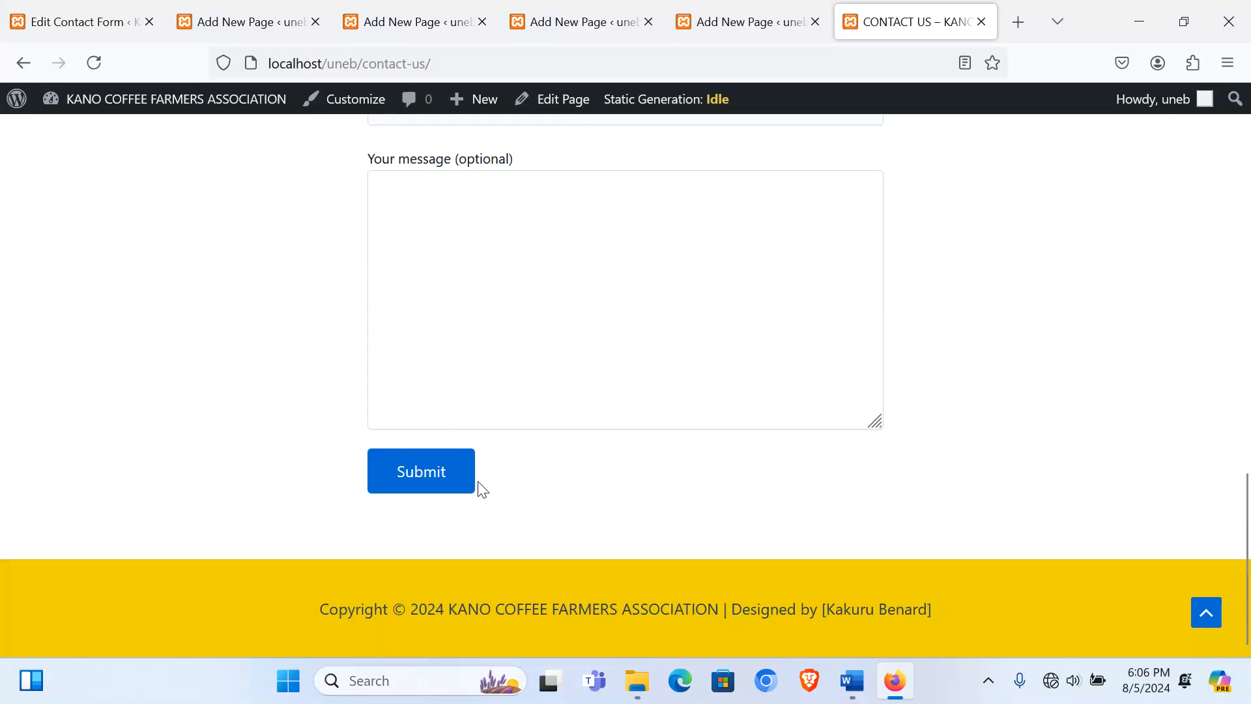
{"action": "scroll", "coordinate": [478, 491], "scroll_direction": "up", "scroll_amount": 1}
{"action": "scroll", "coordinate": [428, 500], "scroll_direction": "up", "scroll_amount": 15}
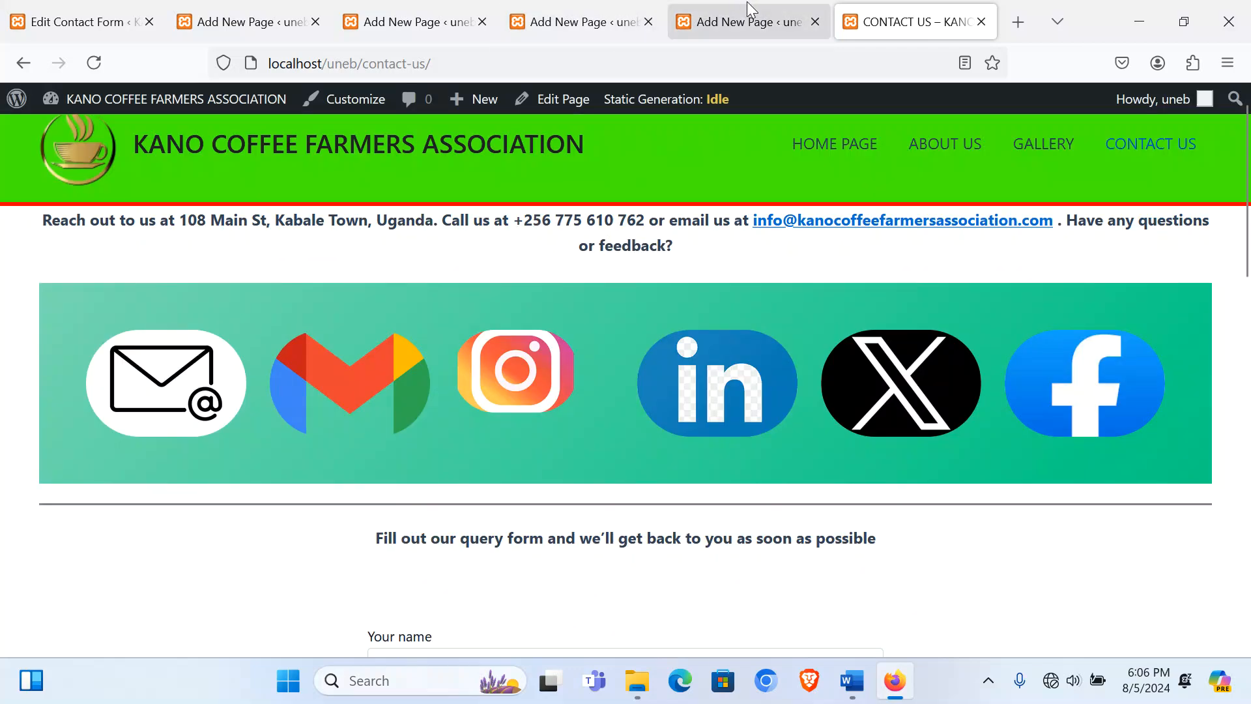
{"action": "left_click", "coordinate": [749, 22]}
Step: Give the form's Columns block the pale-ocean gradient background
{"action": "left_click", "coordinate": [132, 473]}
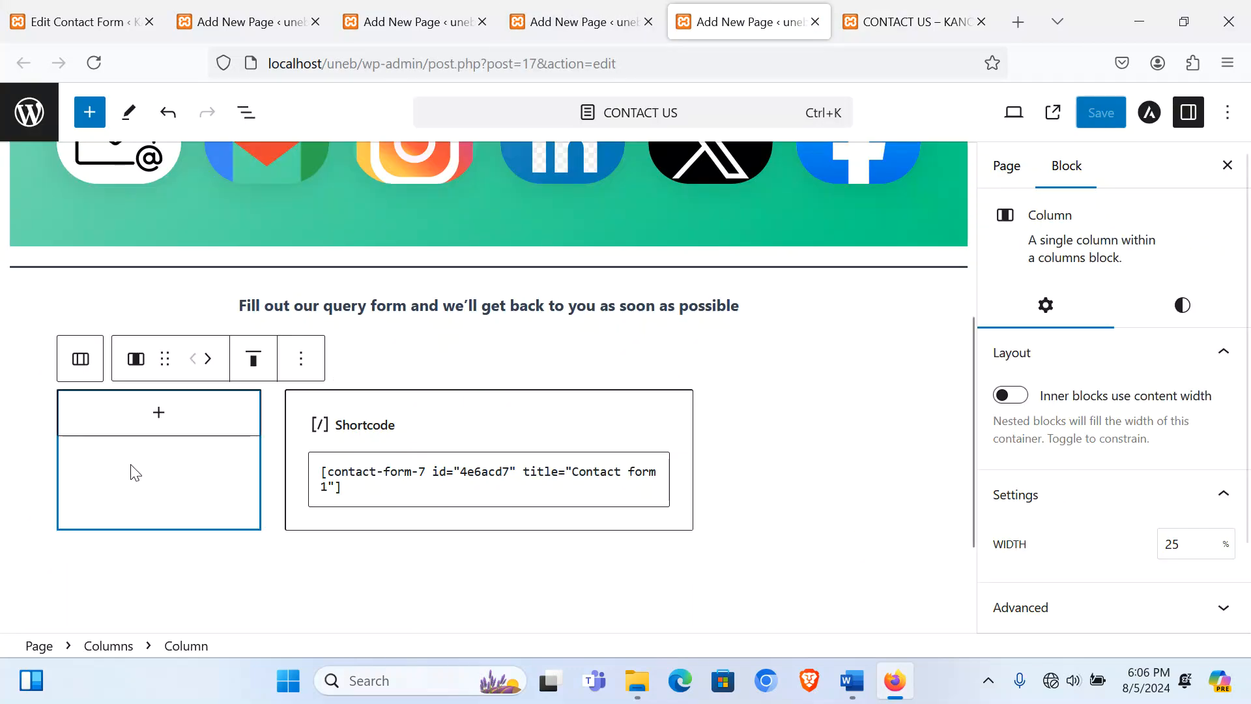
{"action": "left_click", "coordinate": [29, 443]}
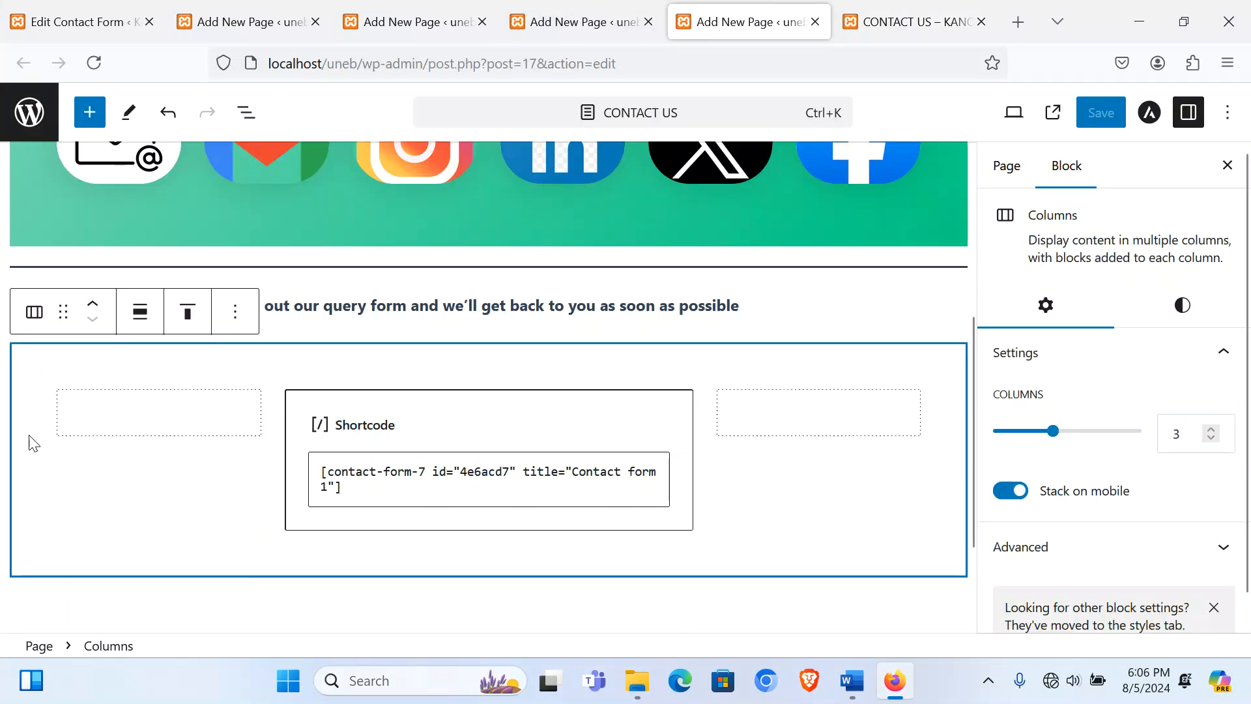
{"action": "left_click", "coordinate": [1182, 305]}
{"action": "left_click", "coordinate": [1098, 437]}
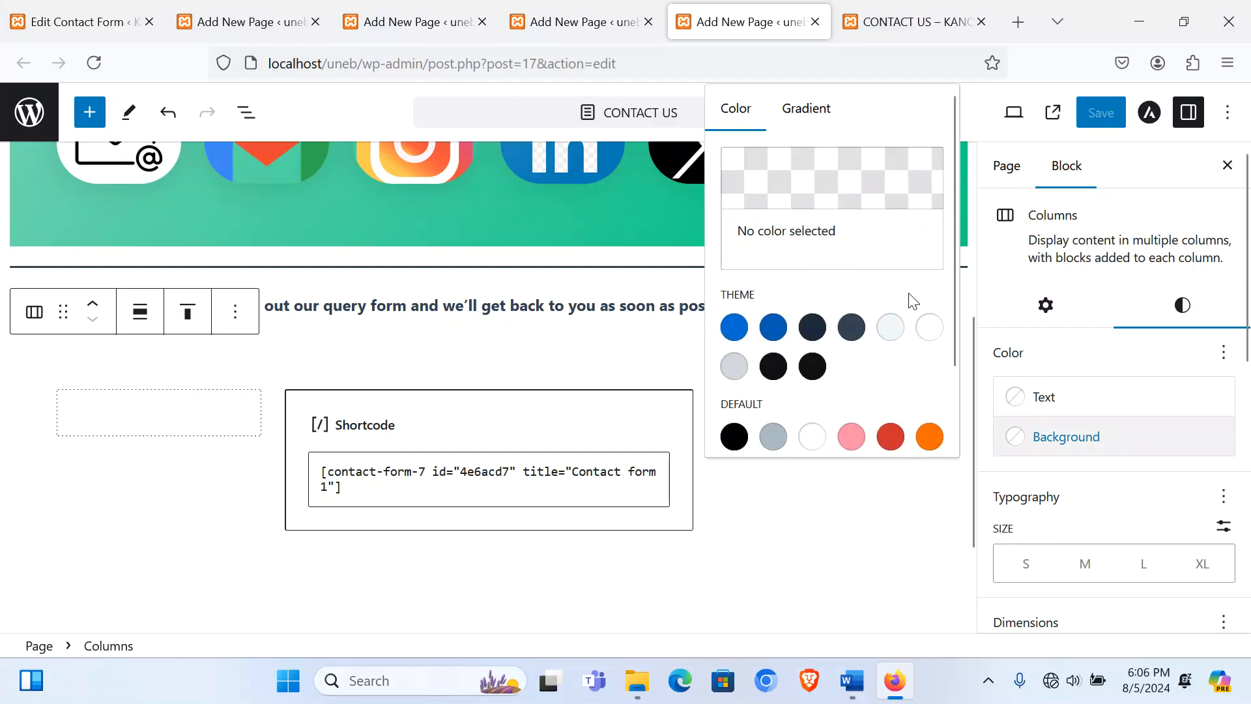
{"action": "left_click", "coordinate": [805, 109]}
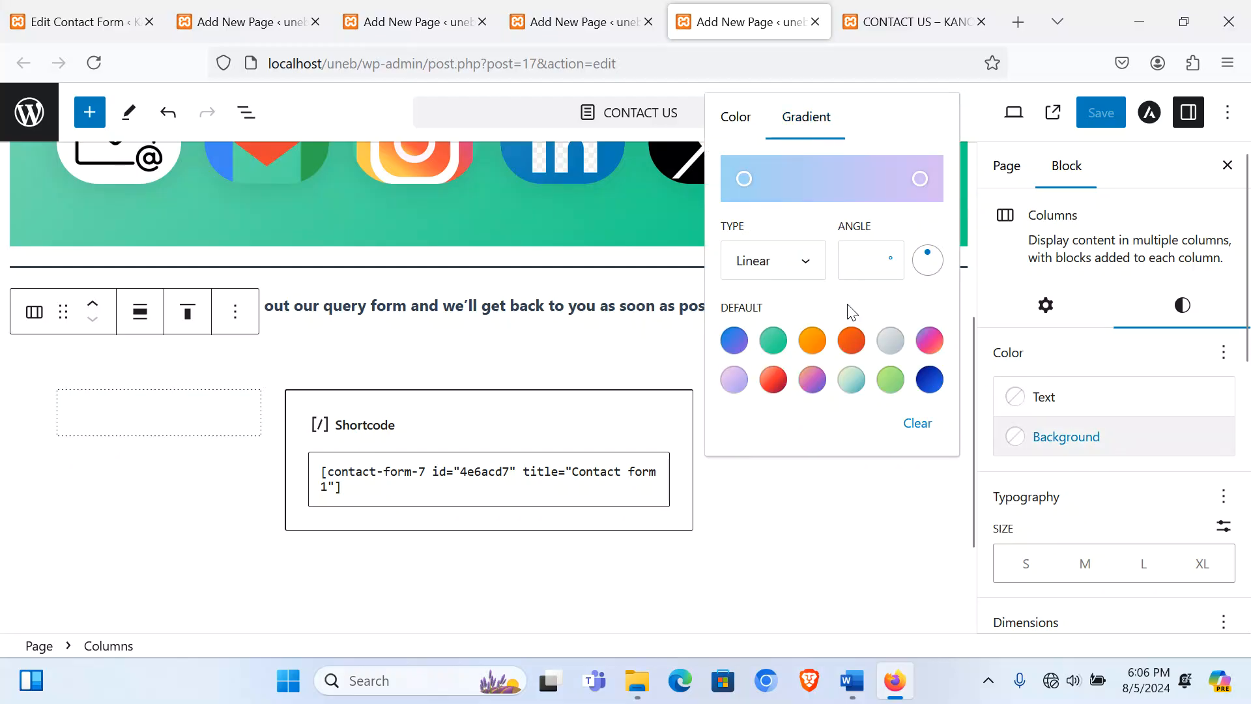
{"action": "left_click", "coordinate": [852, 379]}
Step: Save the Contact Us page and move to the Gallery page editor
{"action": "scroll", "coordinate": [471, 403], "scroll_direction": "up", "scroll_amount": 5}
{"action": "scroll", "coordinate": [472, 402], "scroll_direction": "down", "scroll_amount": 1}
{"action": "scroll", "coordinate": [472, 404], "scroll_direction": "down", "scroll_amount": 5}
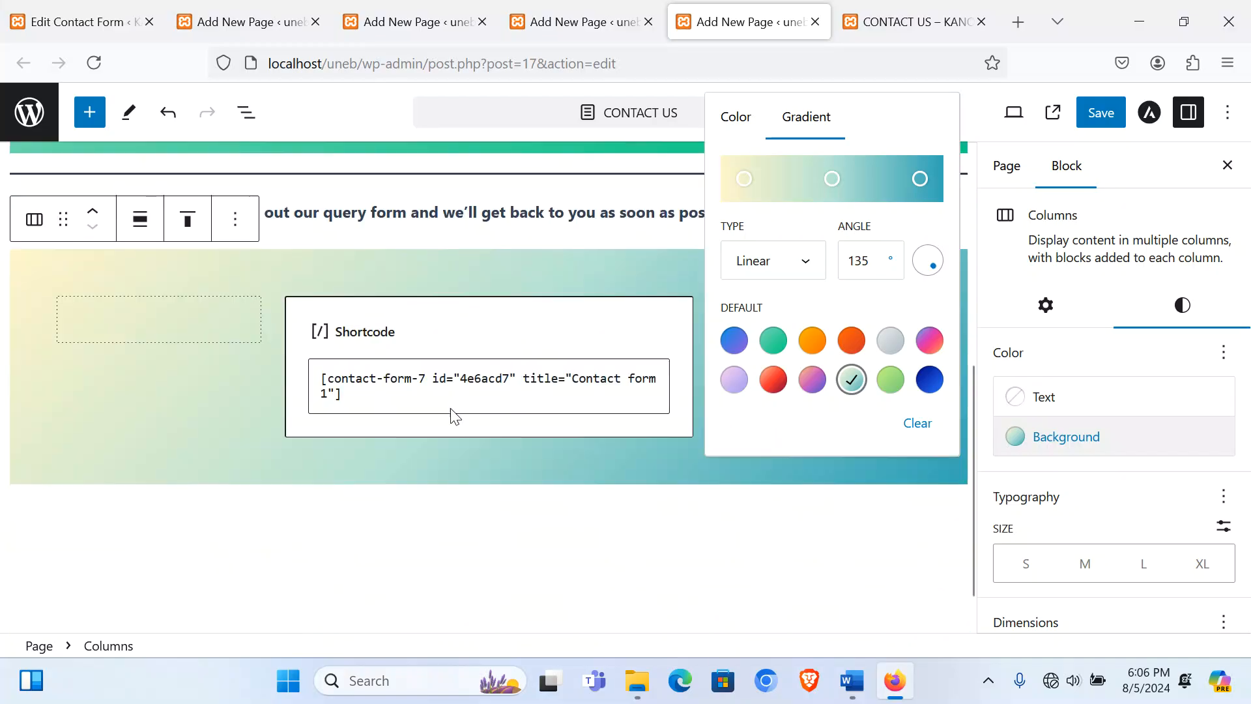
{"action": "left_click", "coordinate": [1101, 113]}
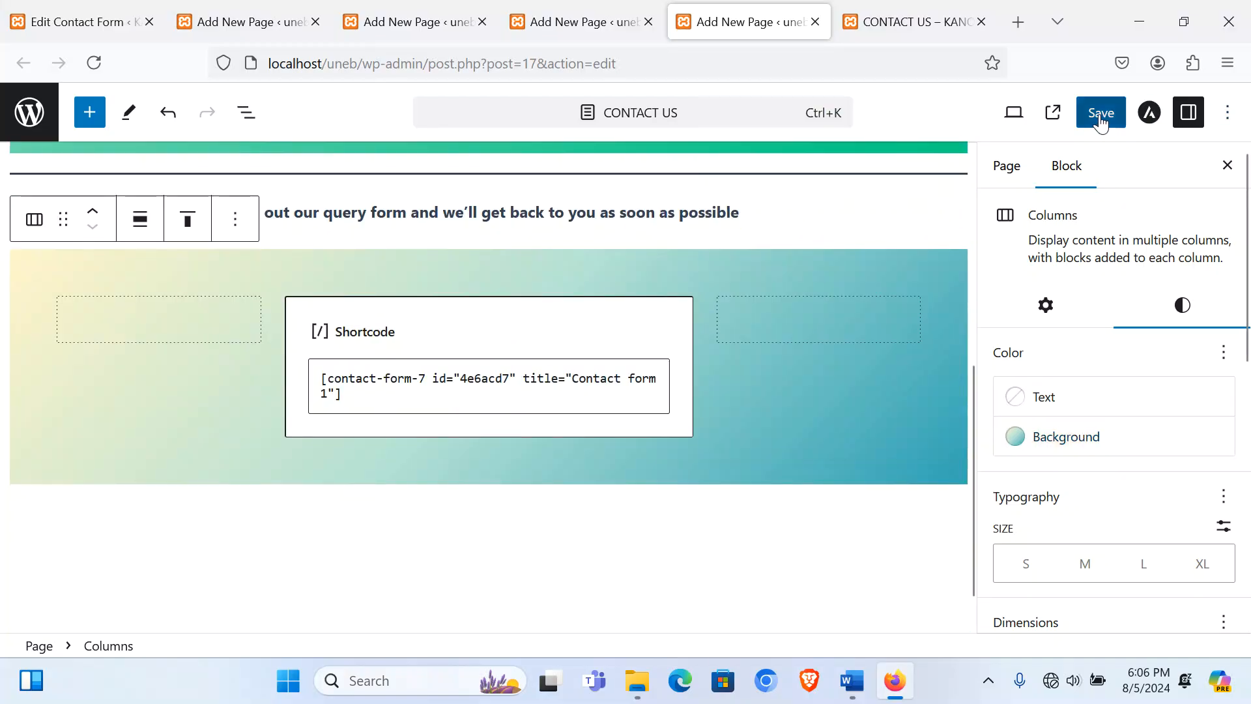
{"action": "left_click", "coordinate": [587, 21]}
Step: Select the marquee welcome line in the Gallery page's code editor
{"action": "left_click", "coordinate": [1229, 116]}
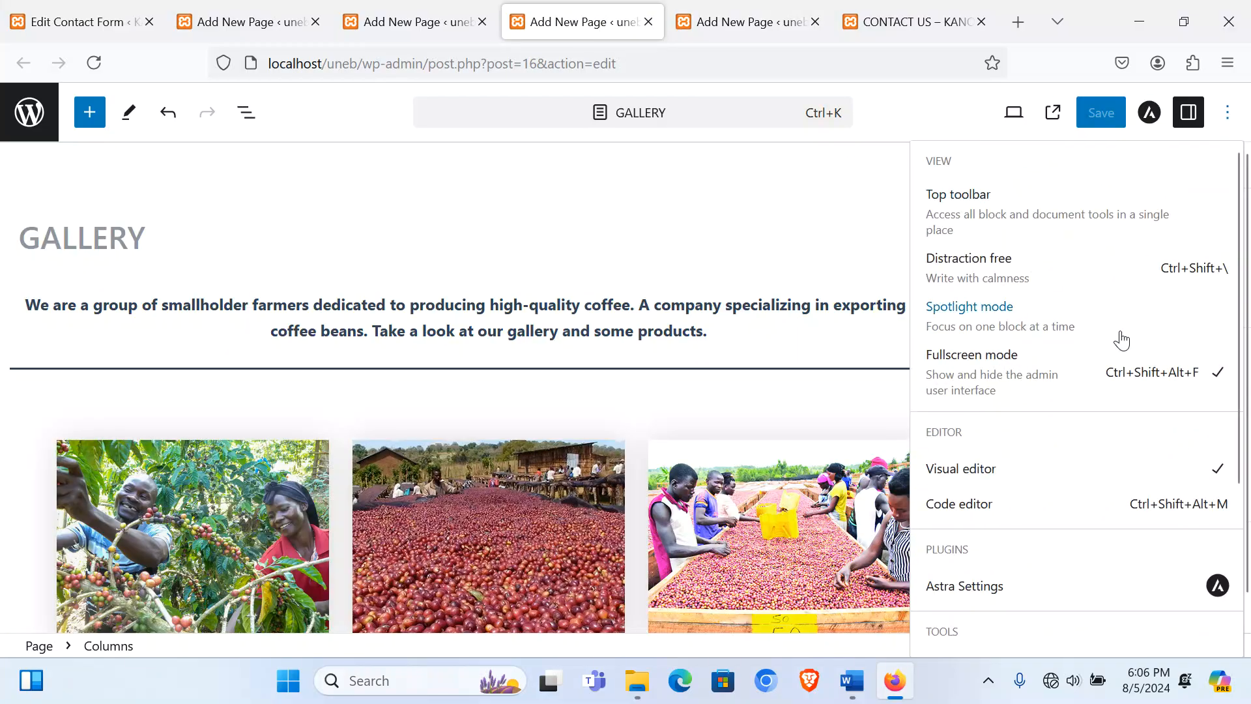
{"action": "left_click", "coordinate": [968, 511]}
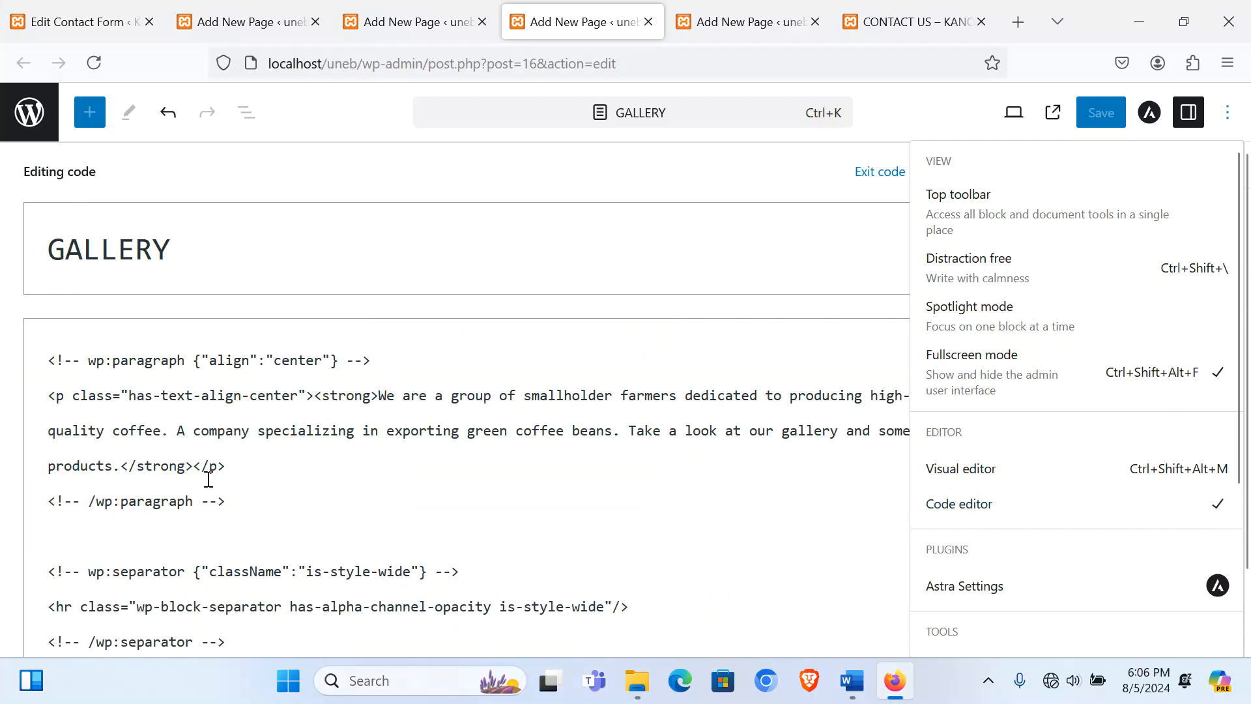
{"action": "scroll", "coordinate": [209, 479], "scroll_direction": "down", "scroll_amount": 20}
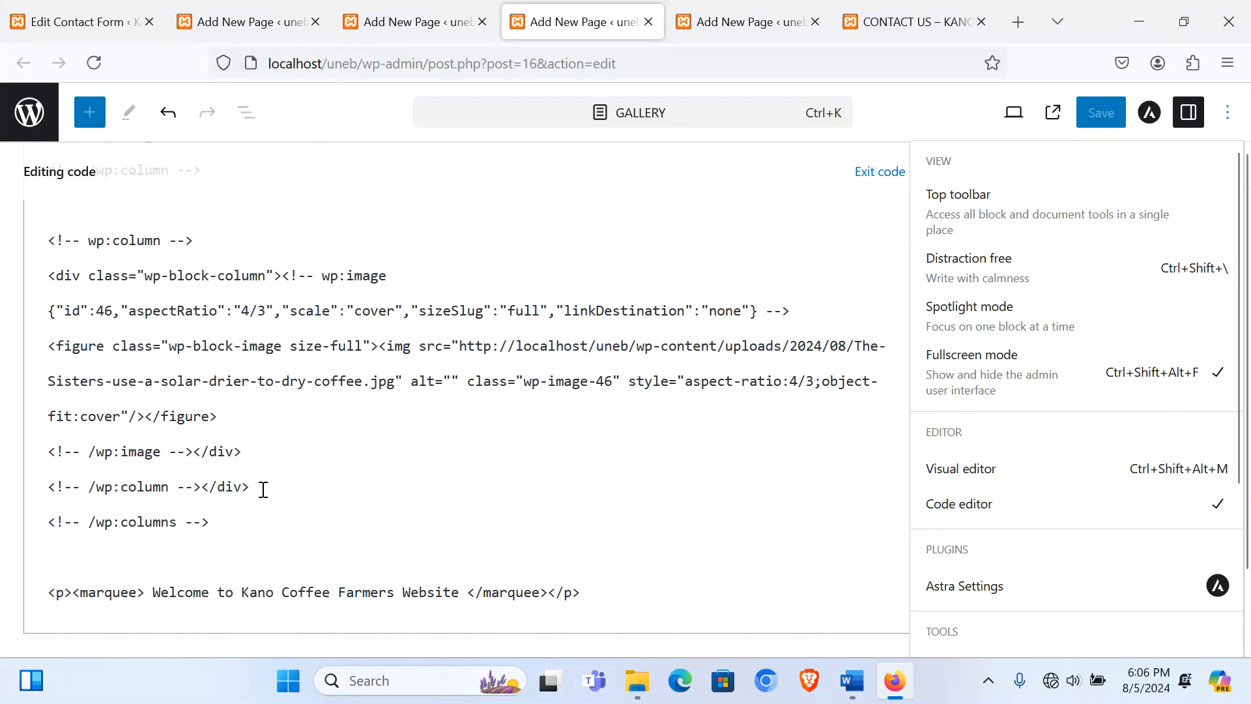
{"action": "triple_click", "coordinate": [248, 591]}
{"action": "key", "text": "ctrl+c"}
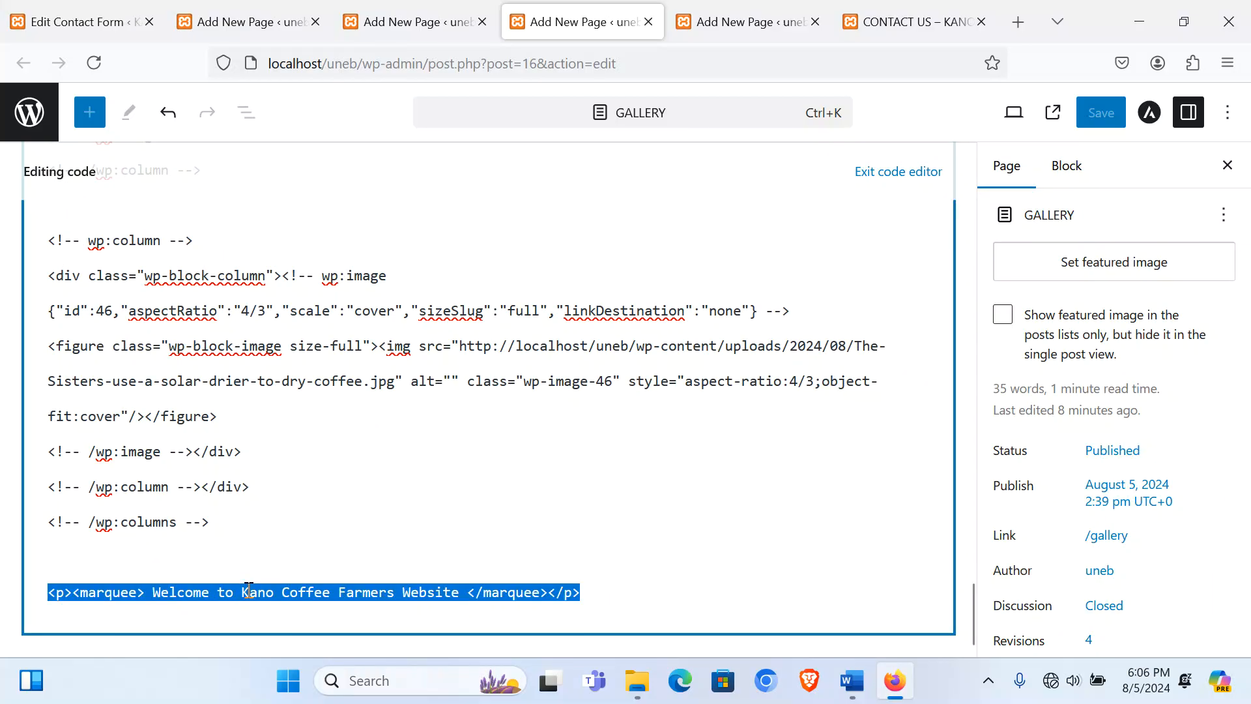
Step: Paste the 'Welcome to Kano Coffee Farmers Website' marquee after the columns markup on Contact Us
{"action": "left_click", "coordinate": [742, 22]}
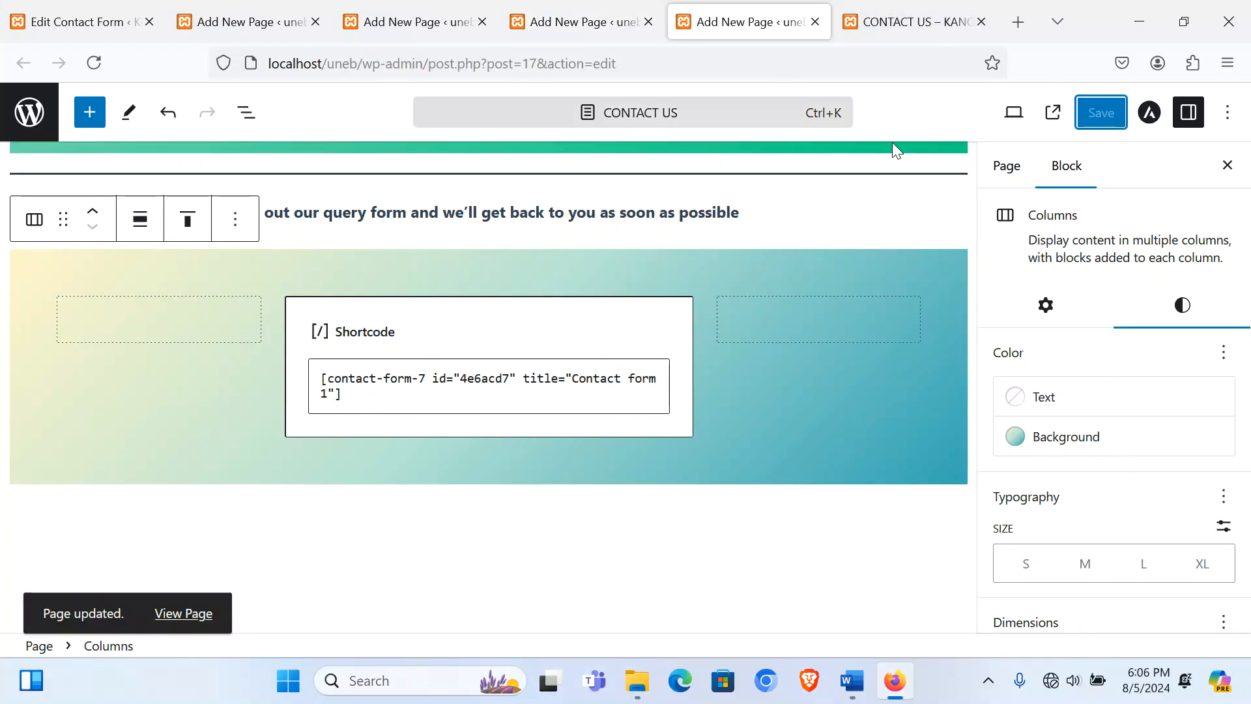
{"action": "left_click", "coordinate": [1227, 112]}
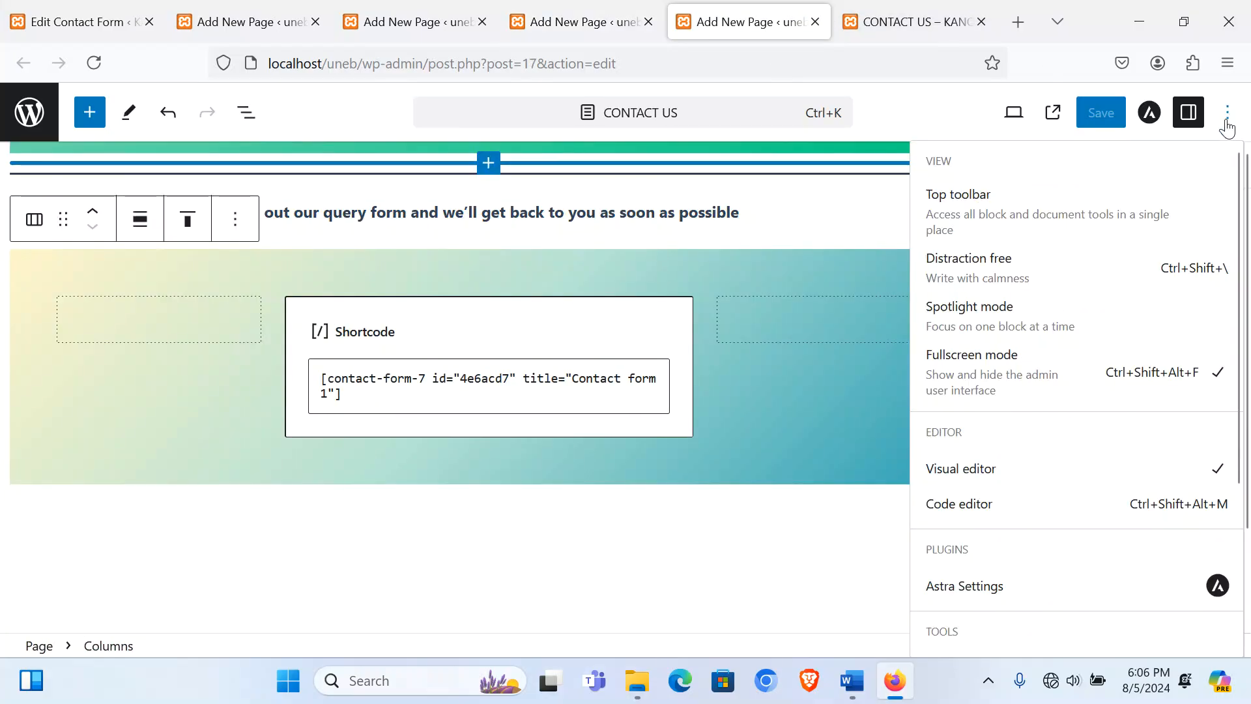
{"action": "left_click", "coordinate": [975, 508]}
{"action": "scroll", "coordinate": [490, 410], "scroll_direction": "down", "scroll_amount": 10}
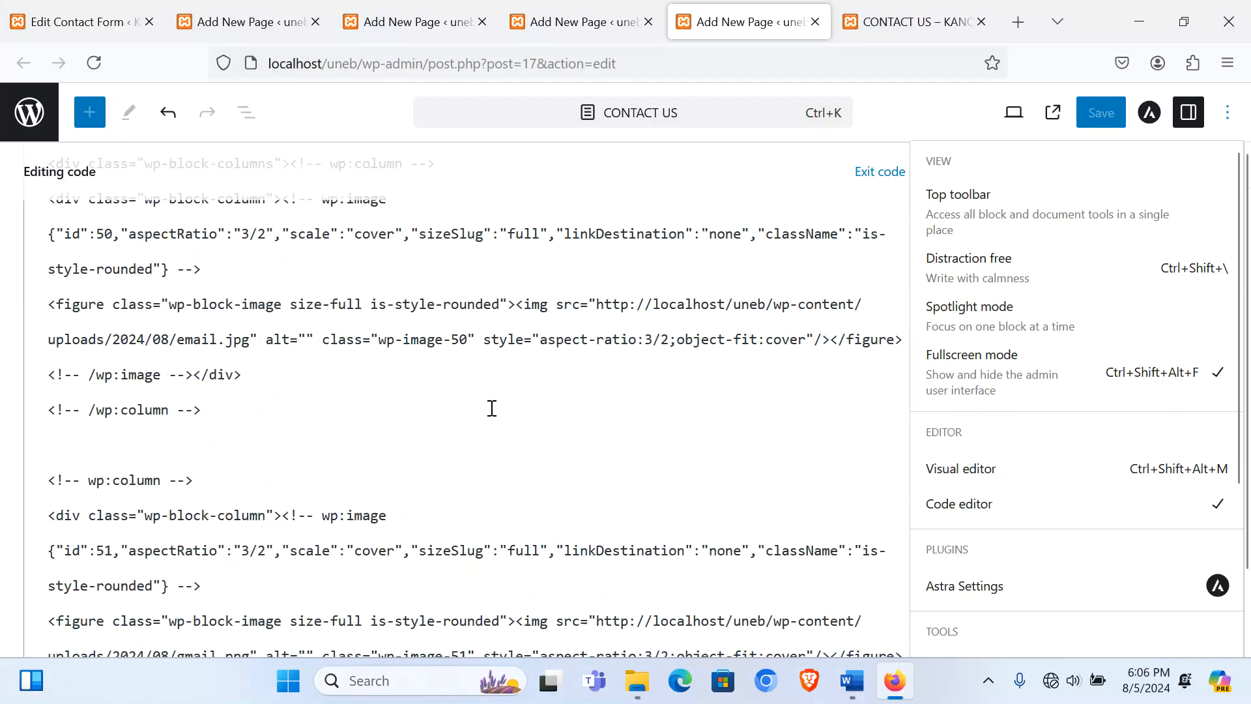
{"action": "scroll", "coordinate": [491, 427], "scroll_direction": "down", "scroll_amount": 3}
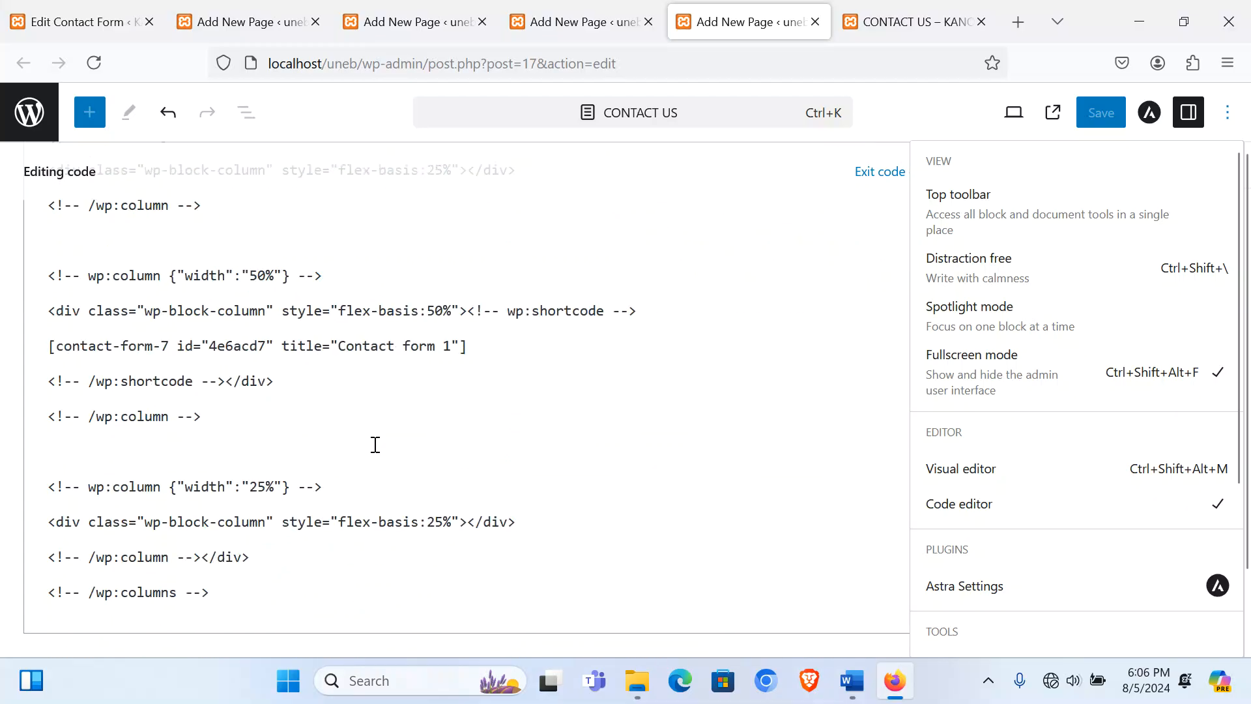
{"action": "left_click", "coordinate": [112, 614]}
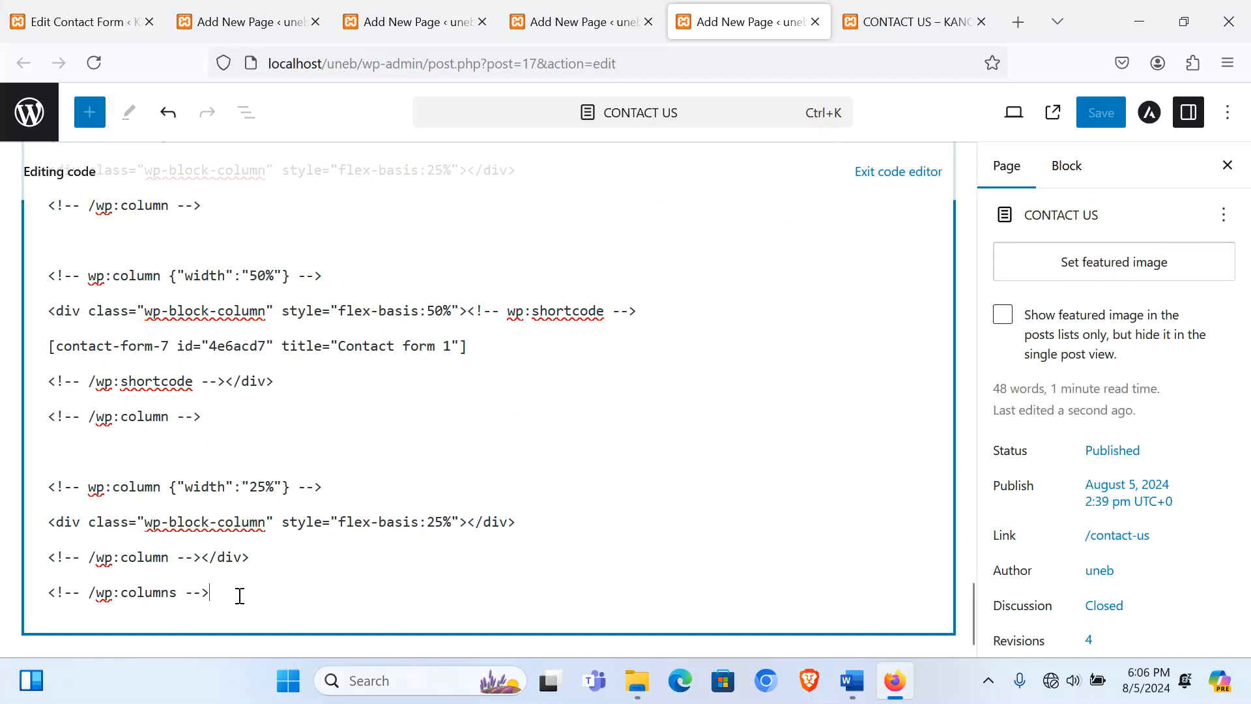
{"action": "key", "text": "Return"}
{"action": "key", "text": "ctrl+v"}
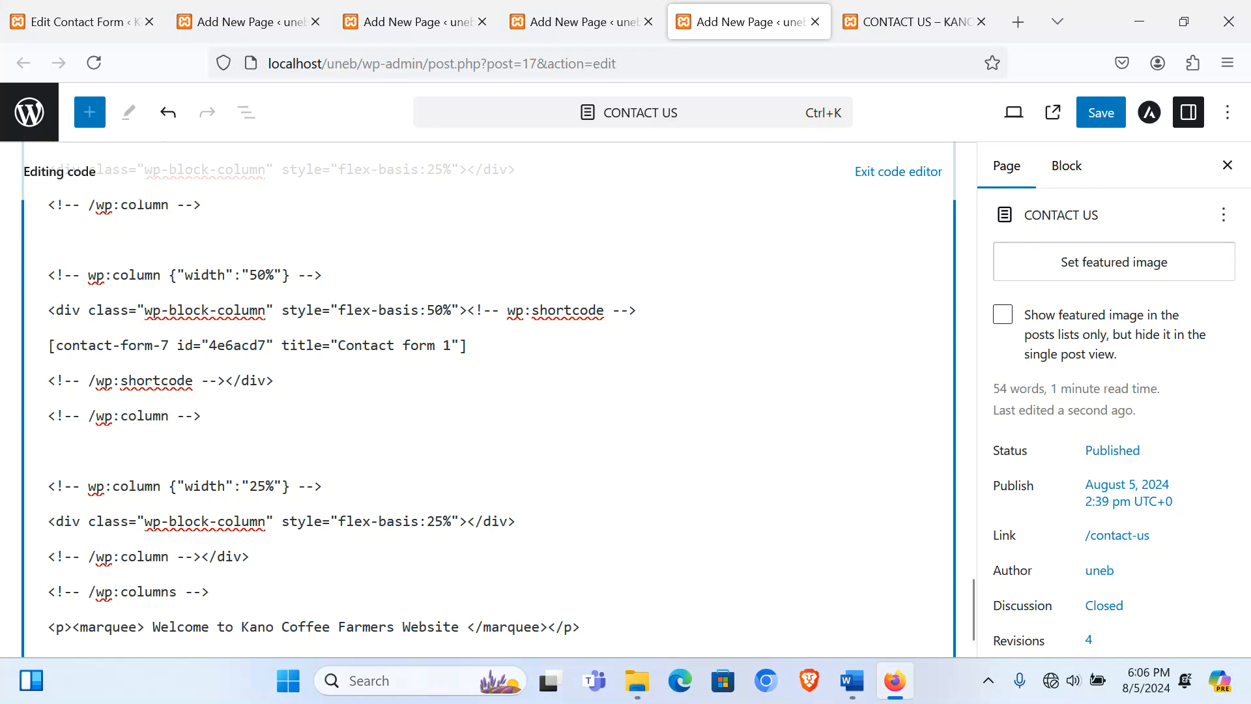
Step: Exit the code editor, save the Contact Us page, and view it live
{"action": "left_click", "coordinate": [876, 171]}
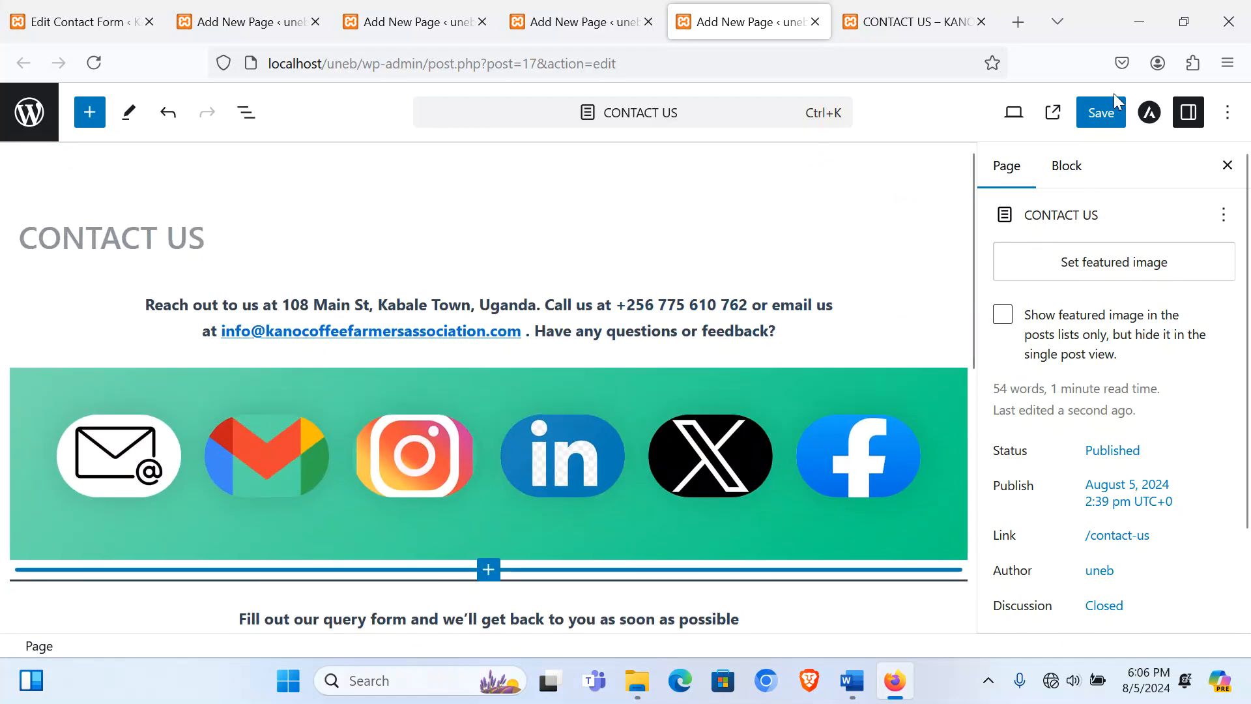
{"action": "left_click", "coordinate": [1101, 114]}
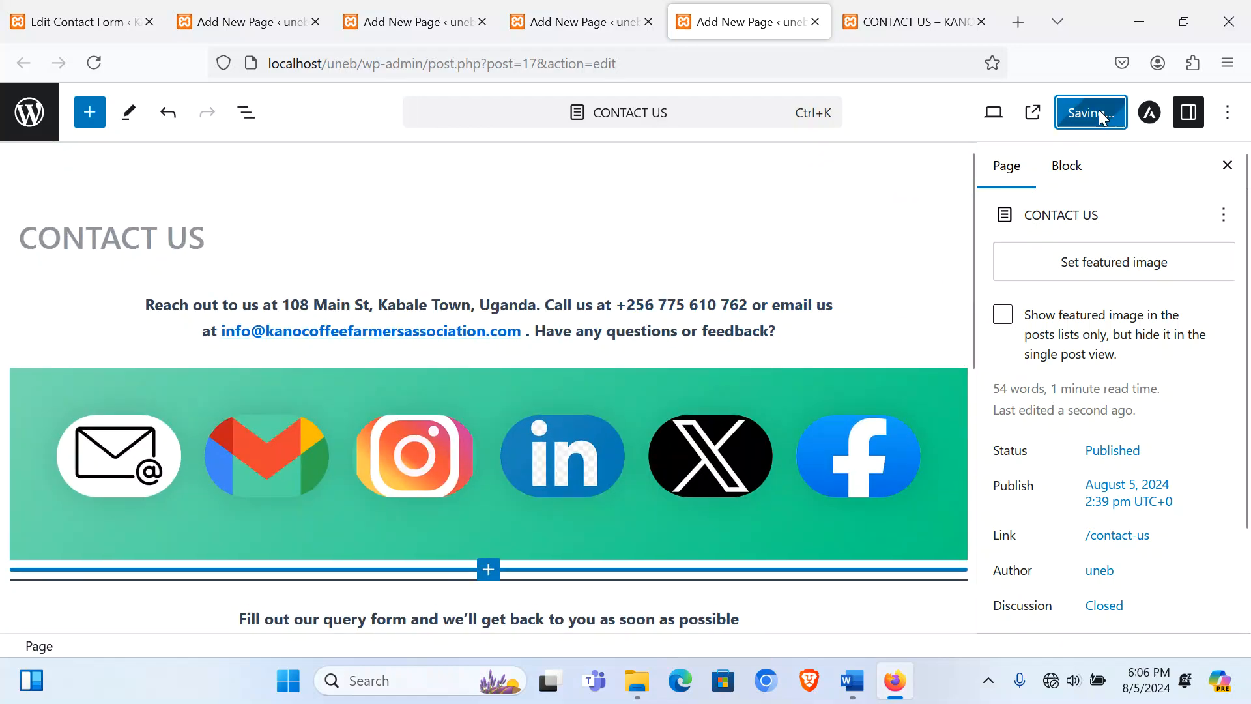
{"action": "left_click", "coordinate": [889, 23]}
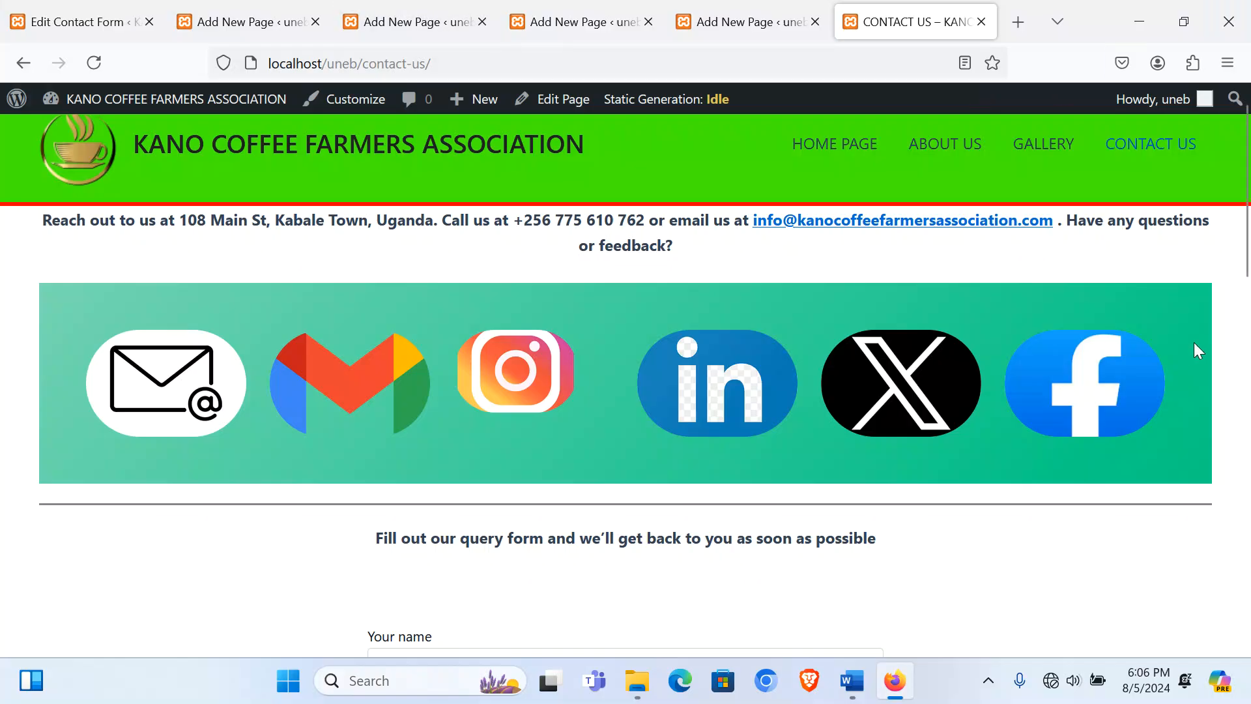
Step: Reload and scroll the live Contact Us page, then visit About Us, Gallery and Home
{"action": "left_click", "coordinate": [1148, 155]}
{"action": "scroll", "coordinate": [680, 499], "scroll_direction": "down", "scroll_amount": 5}
{"action": "scroll", "coordinate": [681, 499], "scroll_direction": "down", "scroll_amount": 10}
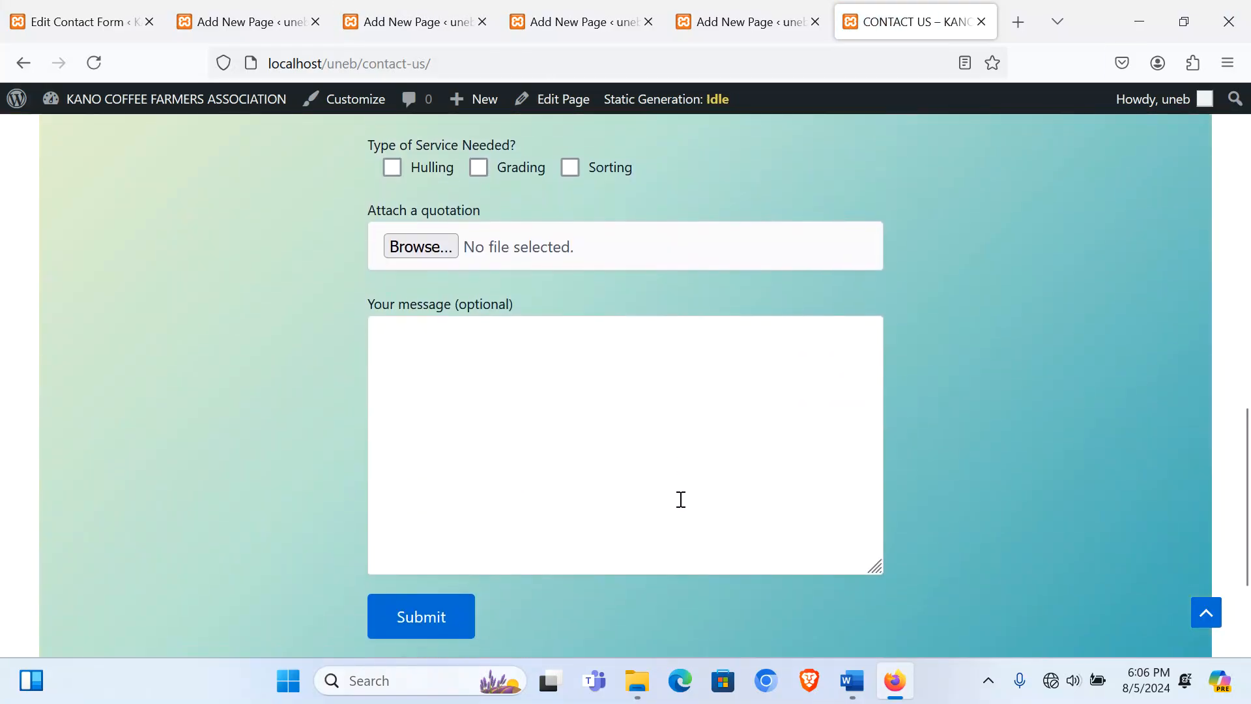
{"action": "scroll", "coordinate": [762, 505], "scroll_direction": "up", "scroll_amount": 15}
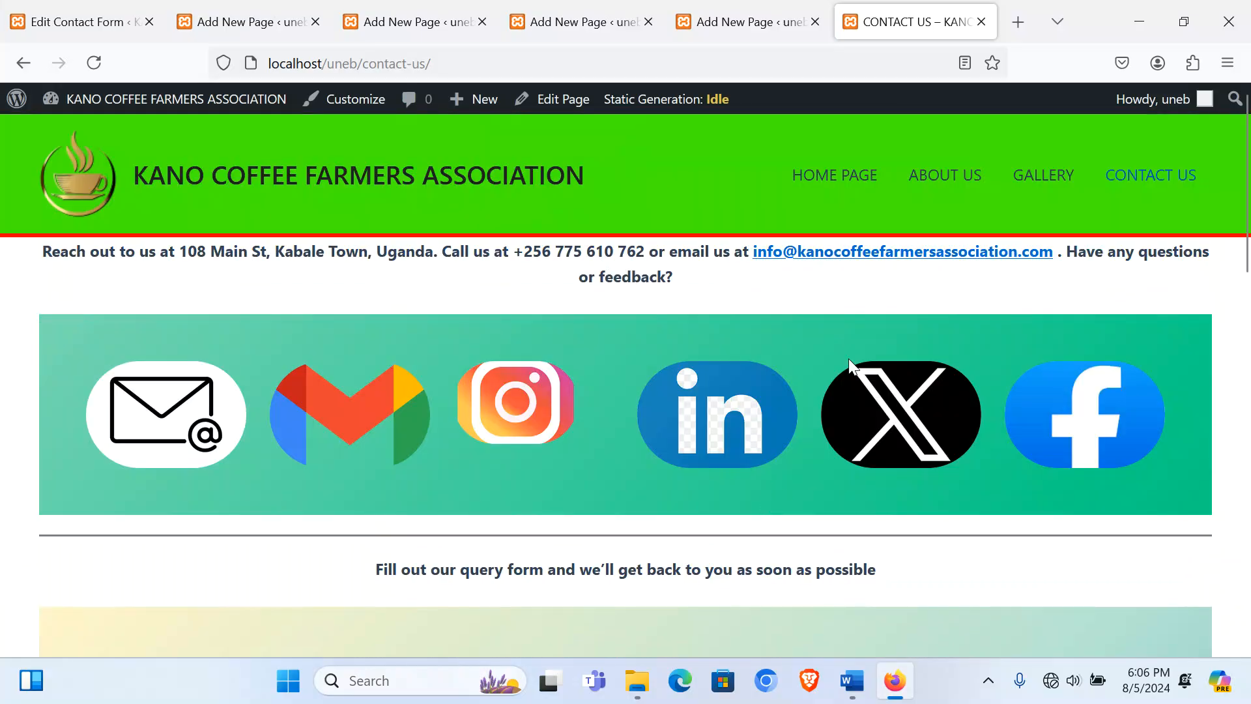
{"action": "left_click", "coordinate": [981, 189]}
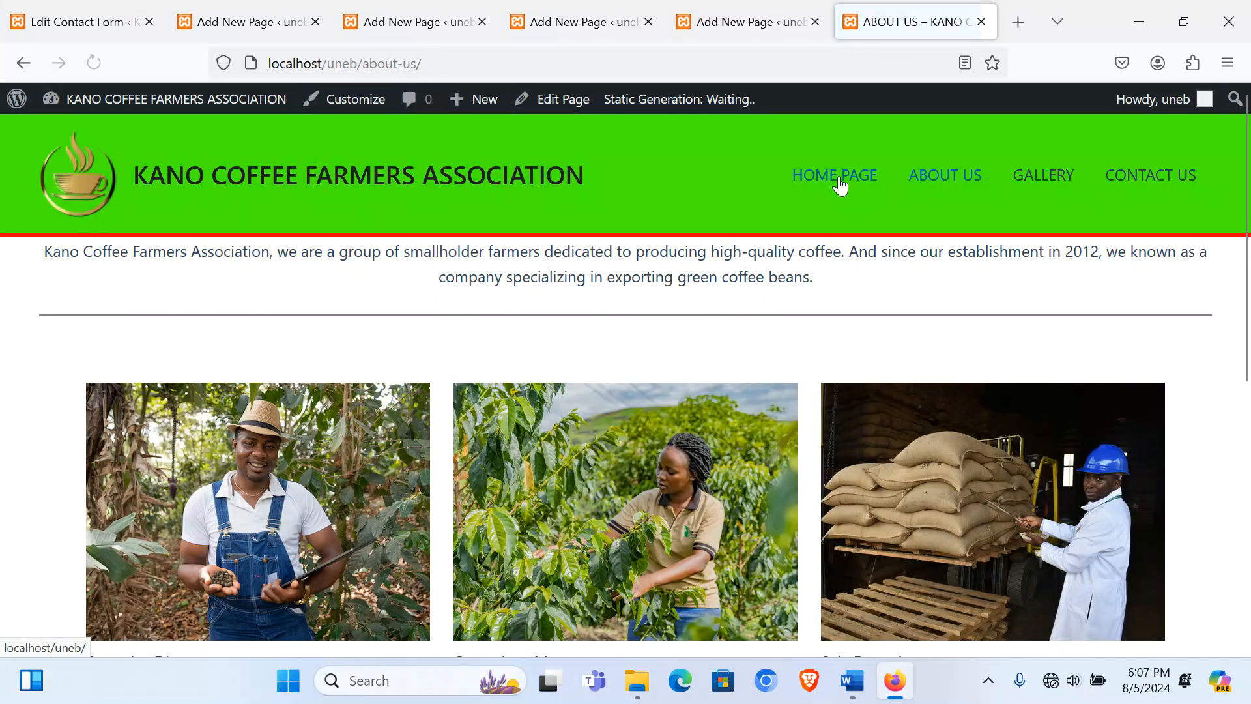
{"action": "scroll", "coordinate": [761, 412], "scroll_direction": "down", "scroll_amount": 10}
{"action": "scroll", "coordinate": [764, 419], "scroll_direction": "up", "scroll_amount": 10}
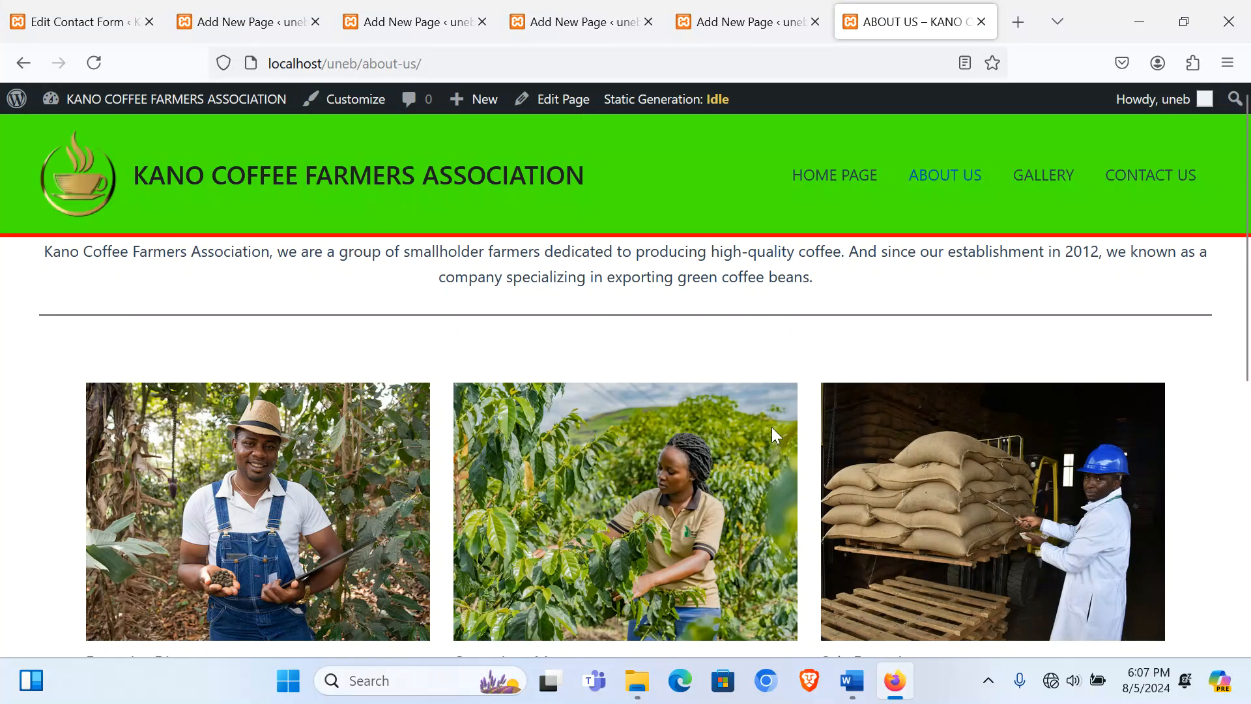
{"action": "left_click", "coordinate": [1036, 168]}
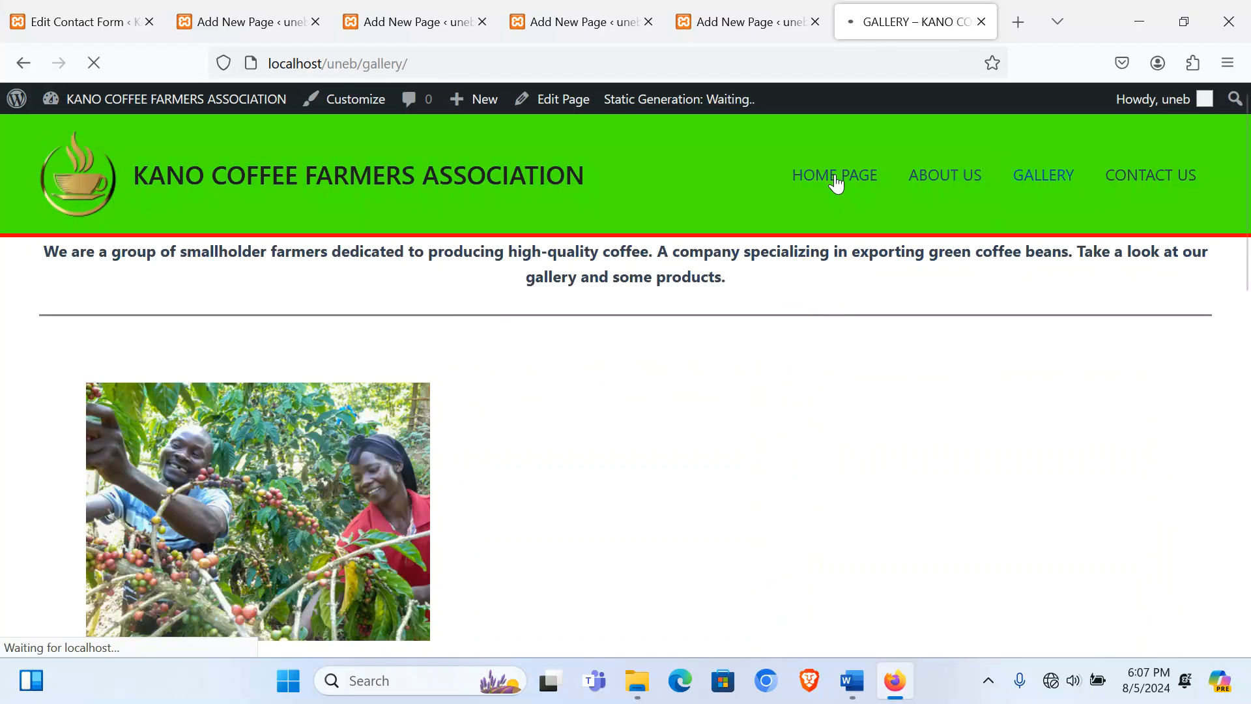
{"action": "left_click", "coordinate": [836, 183]}
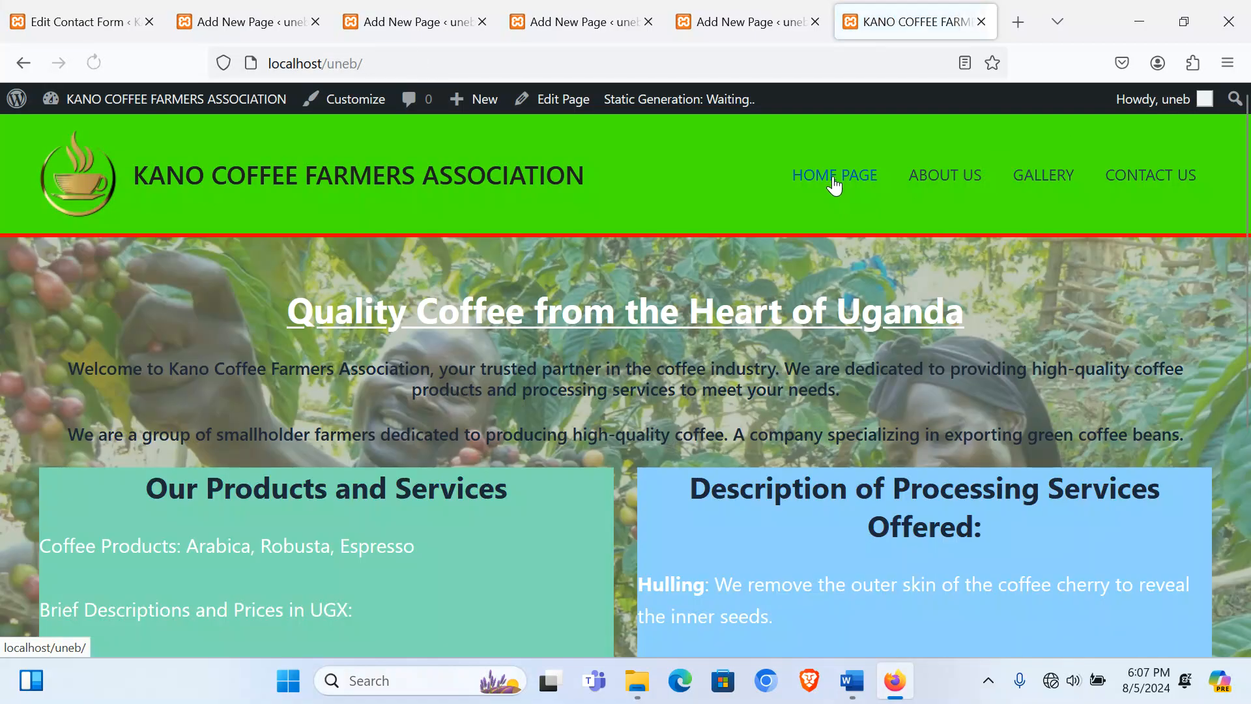
{"action": "left_click", "coordinate": [65, 22]}
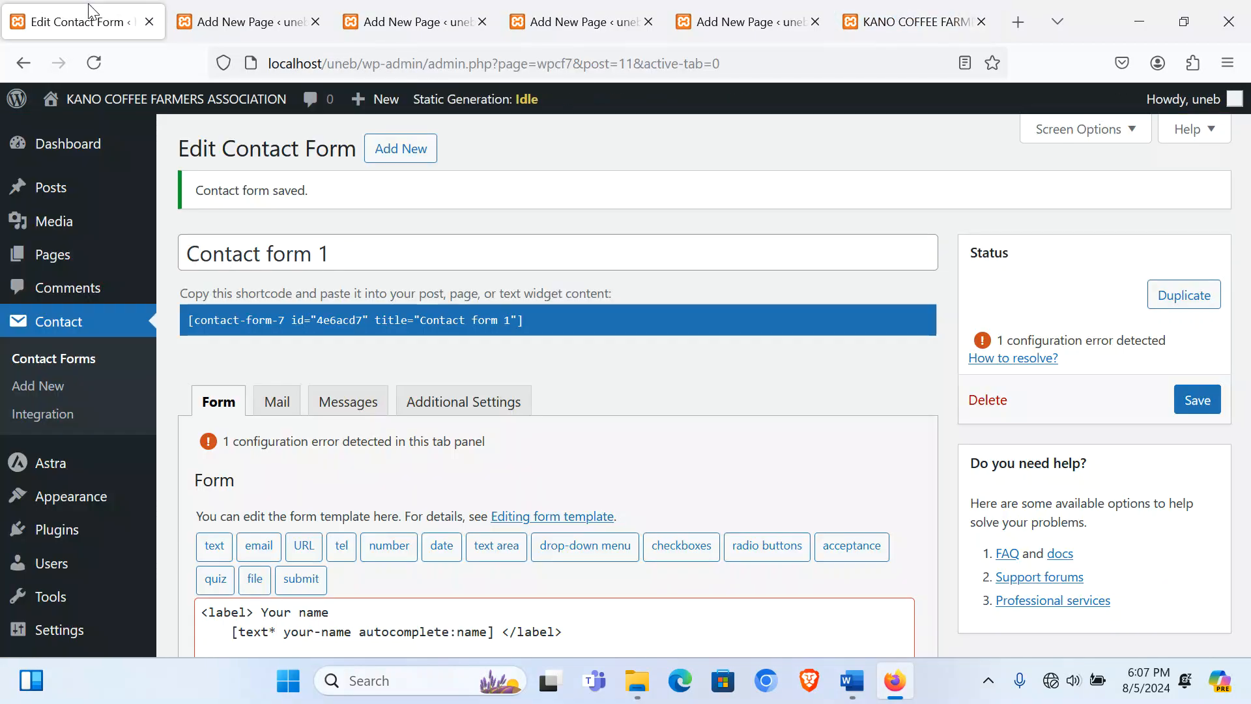
Step: Set Simply Static's Replacing URLs option to Offline Usage and save the settings
{"action": "left_click", "coordinate": [83, 143]}
{"action": "scroll", "coordinate": [39, 521], "scroll_direction": "down", "scroll_amount": 5}
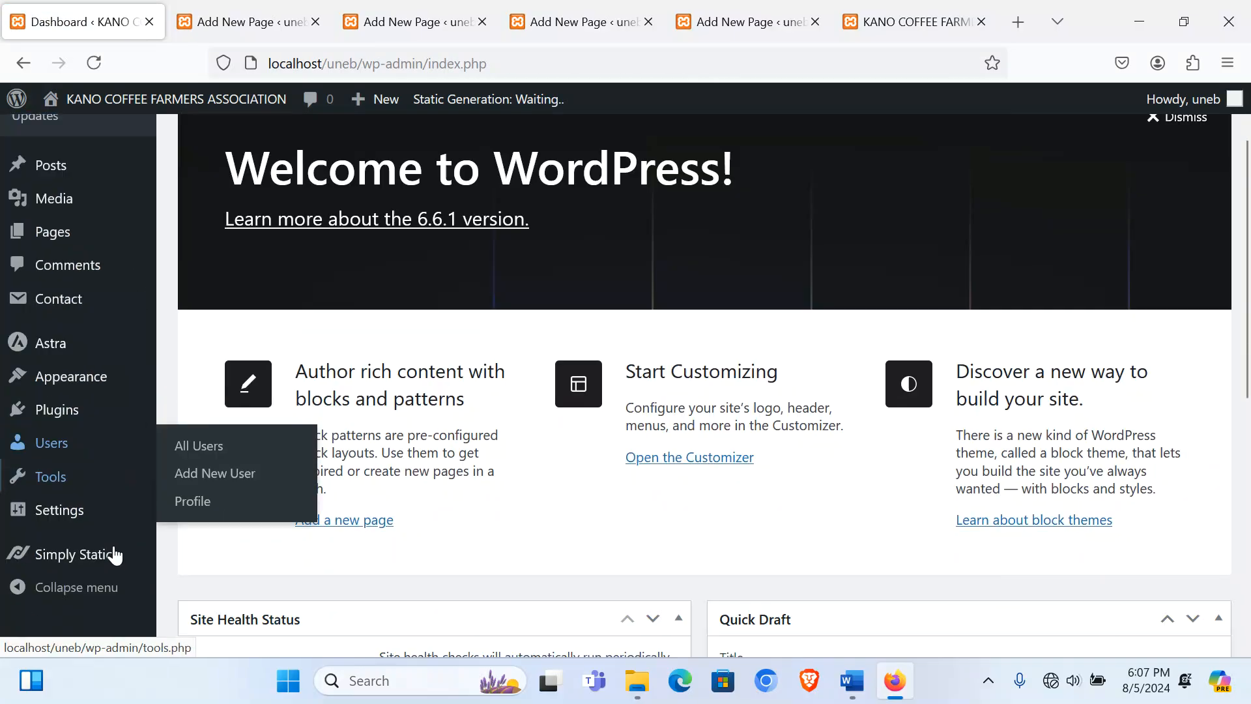
{"action": "mouse_move", "coordinate": [28, 606]}
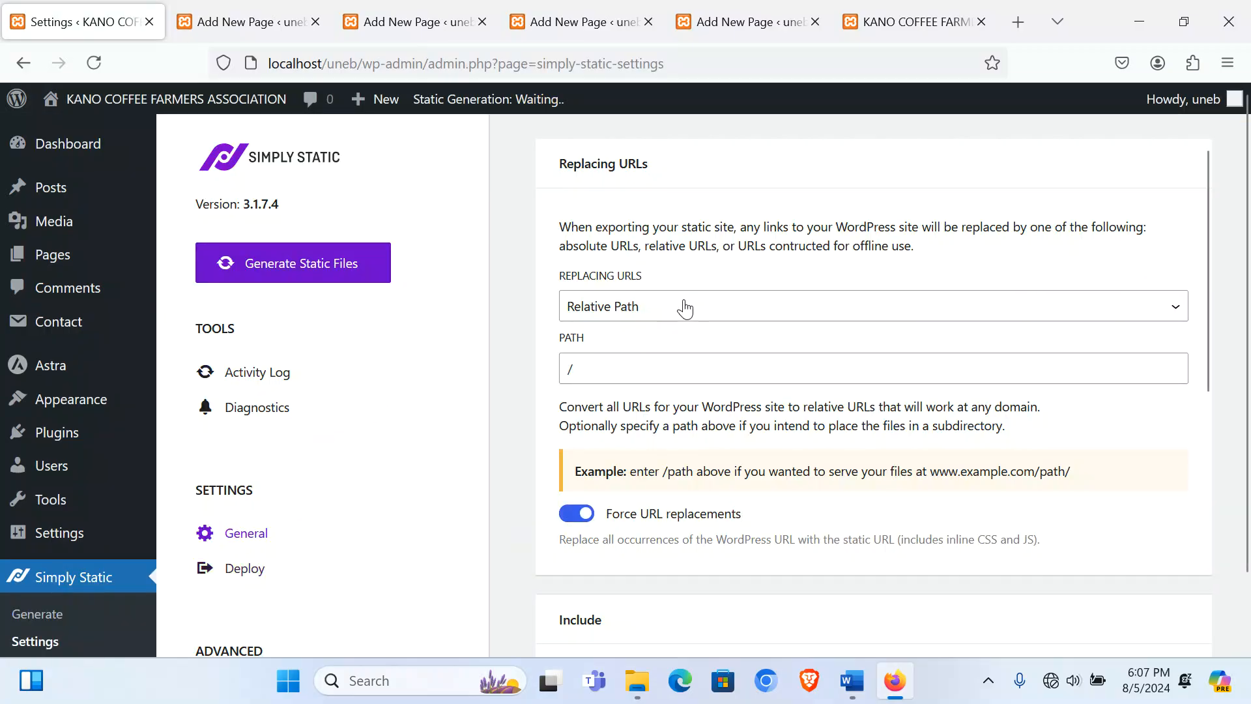
{"action": "left_click", "coordinate": [650, 303]}
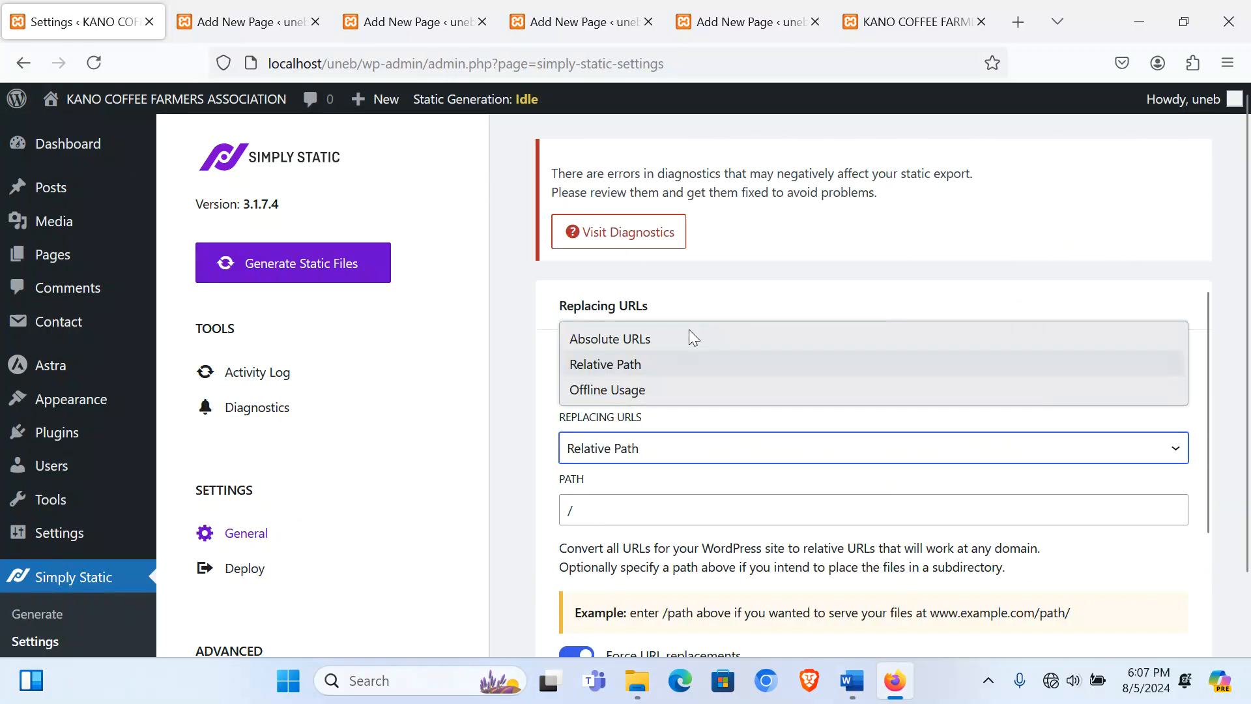
{"action": "left_click", "coordinate": [647, 389]}
{"action": "scroll", "coordinate": [650, 388], "scroll_direction": "down", "scroll_amount": 10}
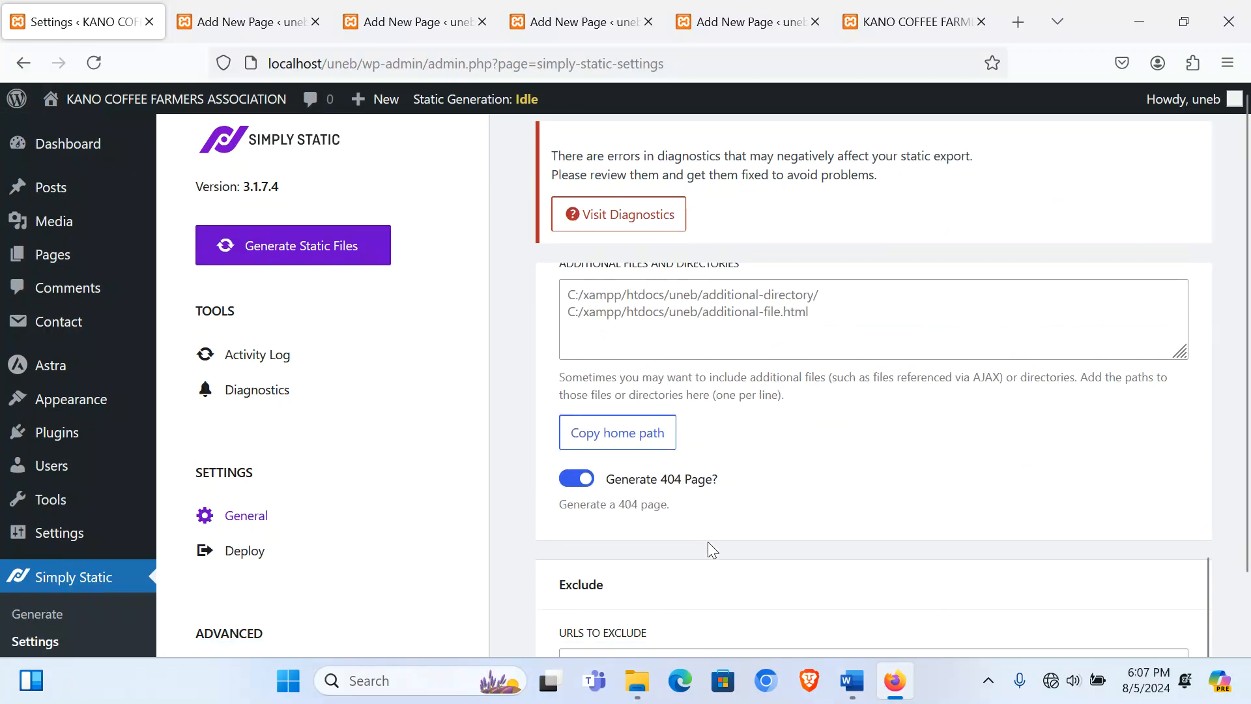
{"action": "left_click", "coordinate": [588, 575]}
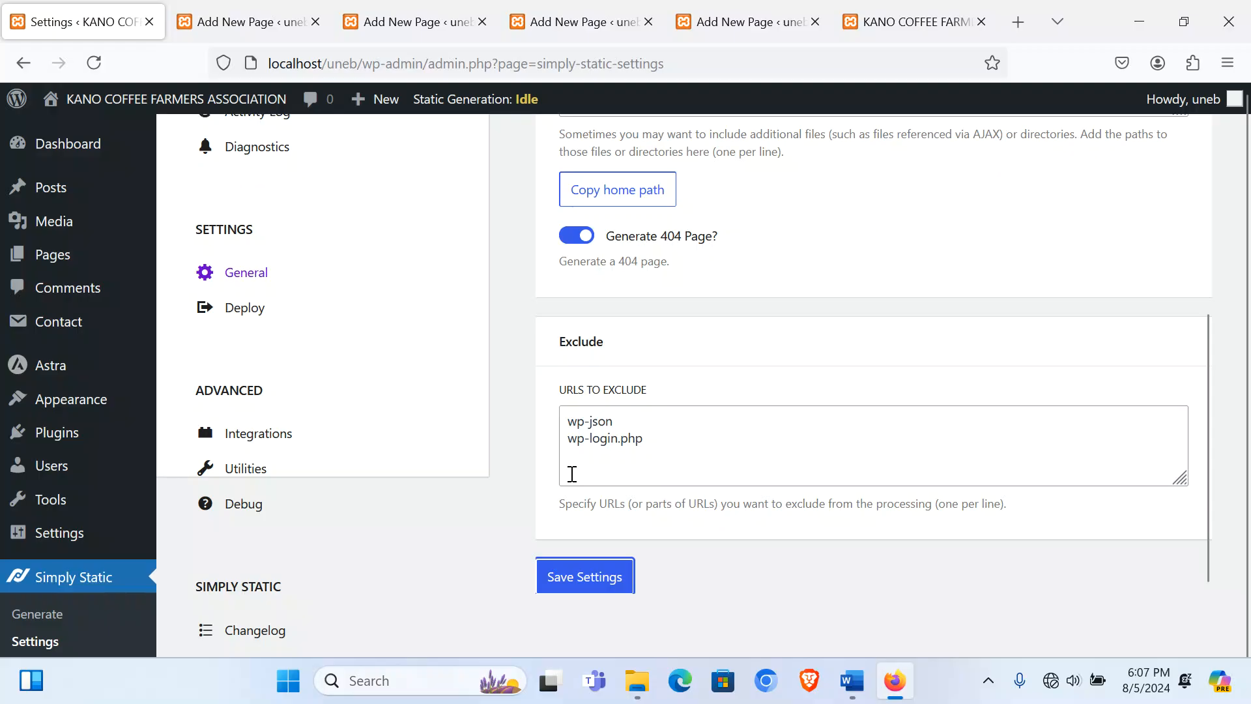
Step: Return to the admin Dashboard and reload it
{"action": "scroll", "coordinate": [572, 474], "scroll_direction": "up", "scroll_amount": 10}
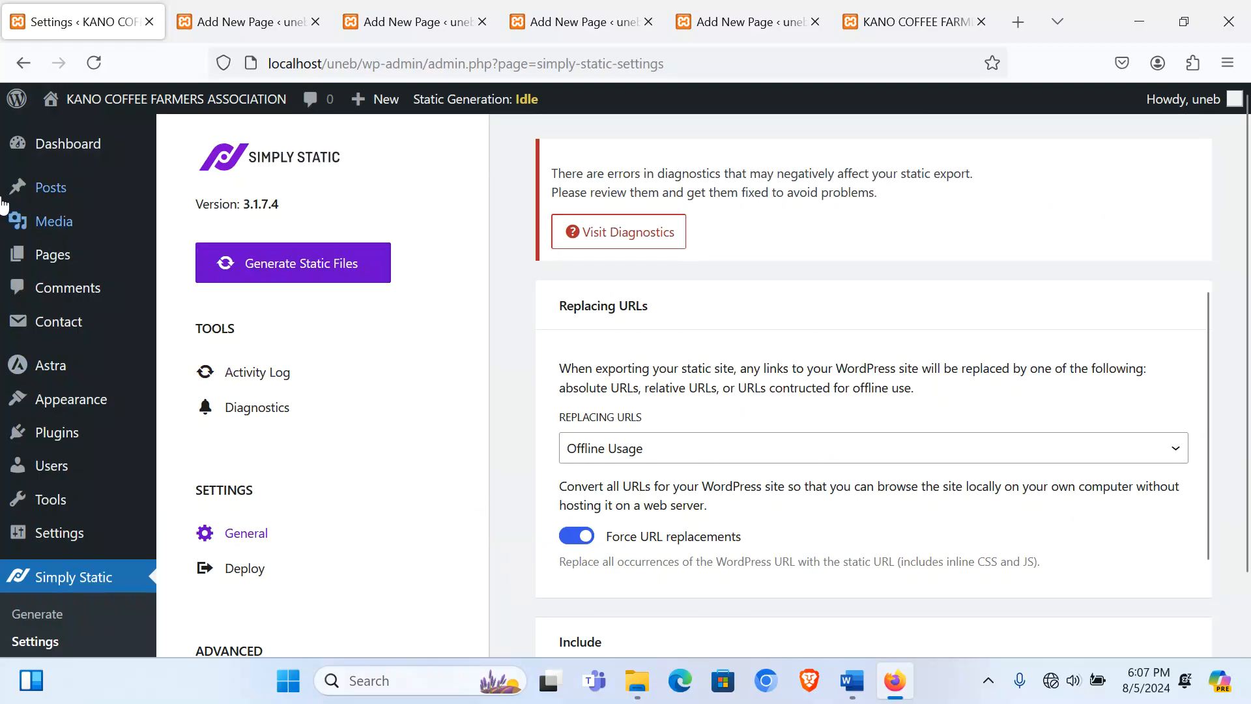
{"action": "mouse_move", "coordinate": [56, 153]}
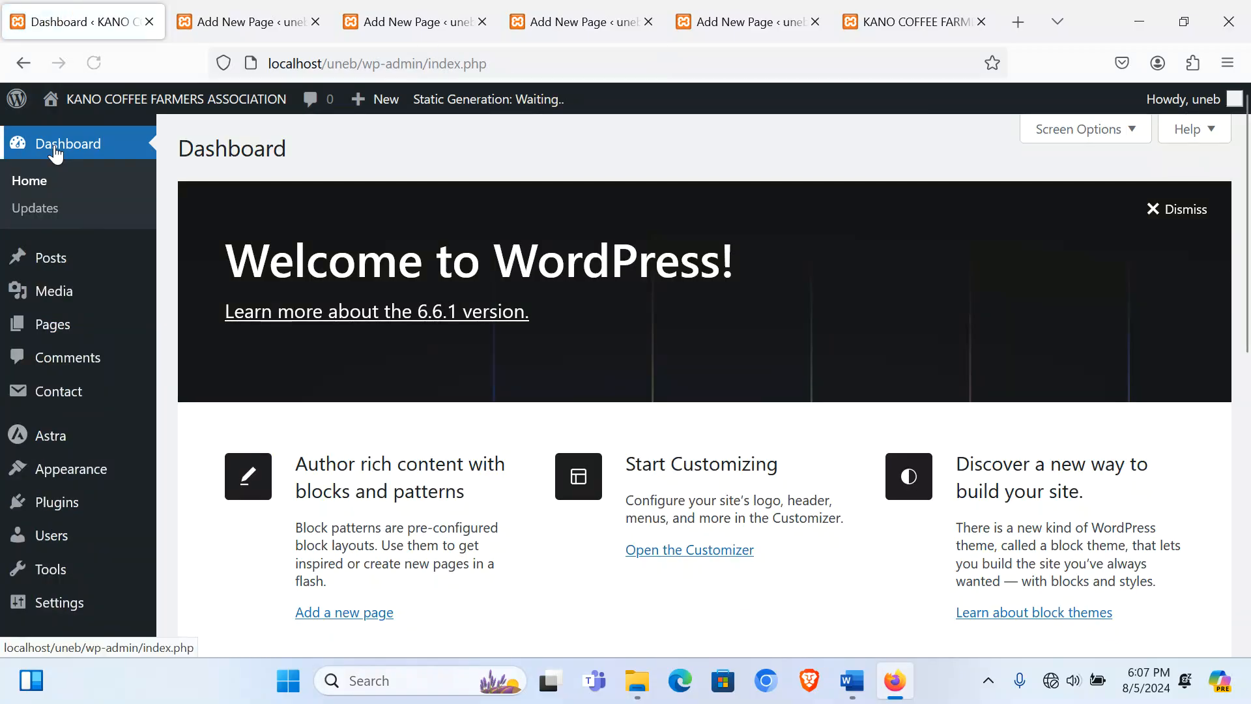
{"action": "scroll", "coordinate": [168, 379], "scroll_direction": "down", "scroll_amount": 5}
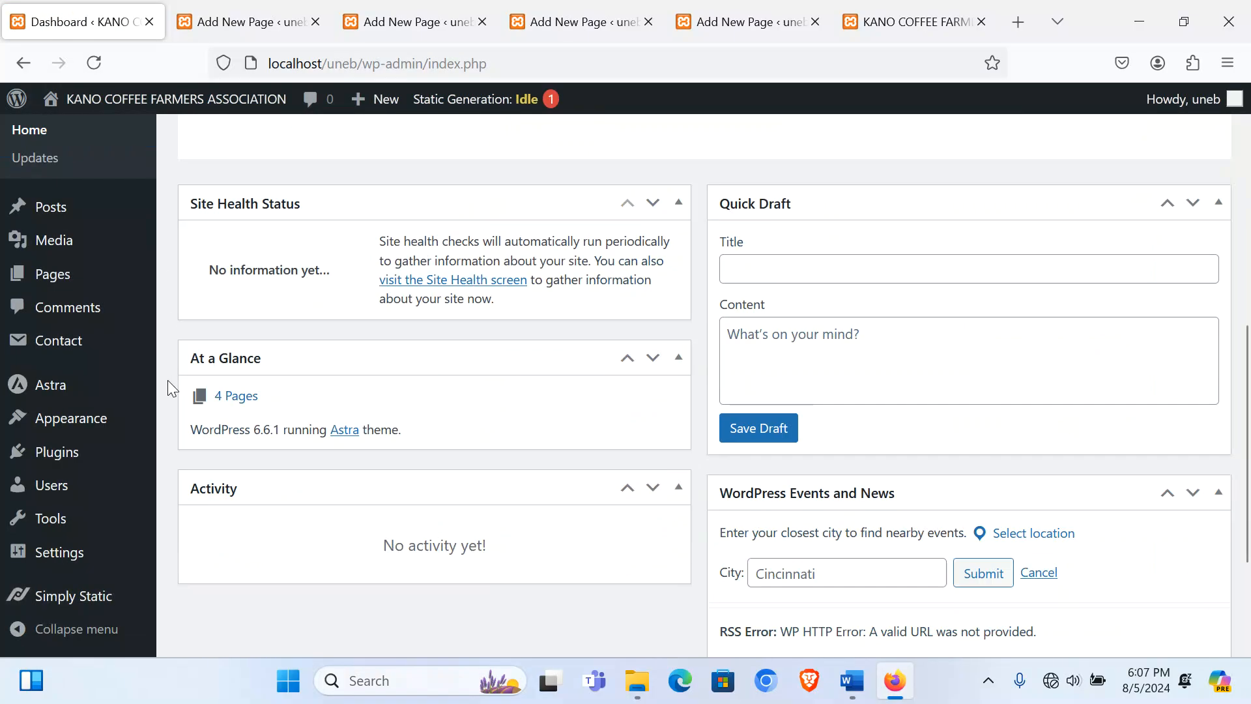
{"action": "left_click", "coordinate": [96, 60]}
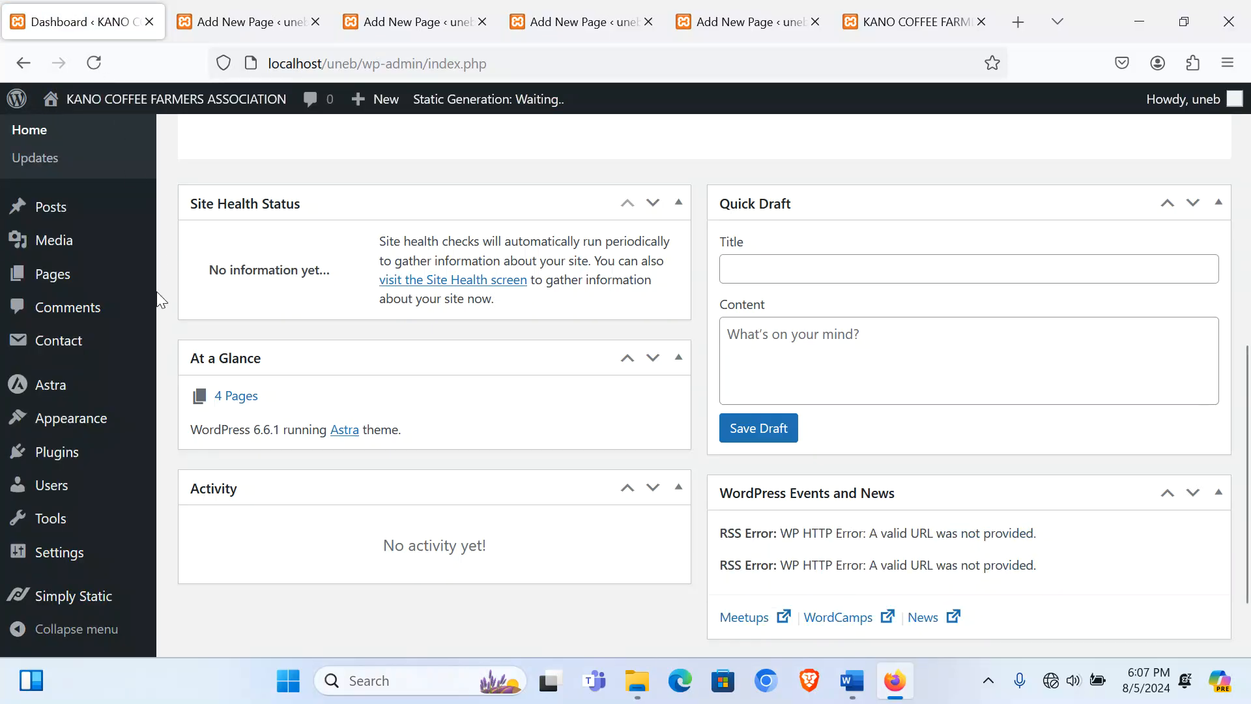
{"action": "scroll", "coordinate": [156, 306], "scroll_direction": "down", "scroll_amount": 3}
Step: Generate the whole site's static files as a ZIP archive with Simply Static
{"action": "mouse_move", "coordinate": [81, 604]}
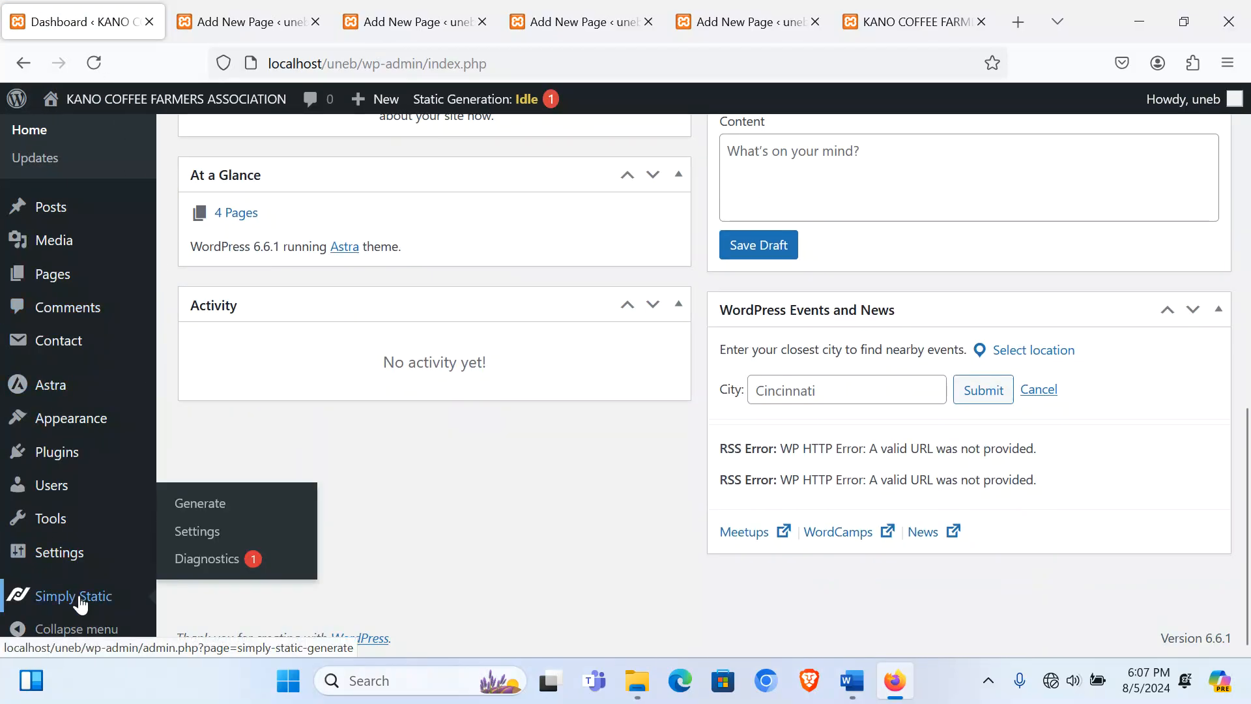
{"action": "left_click", "coordinate": [223, 505]}
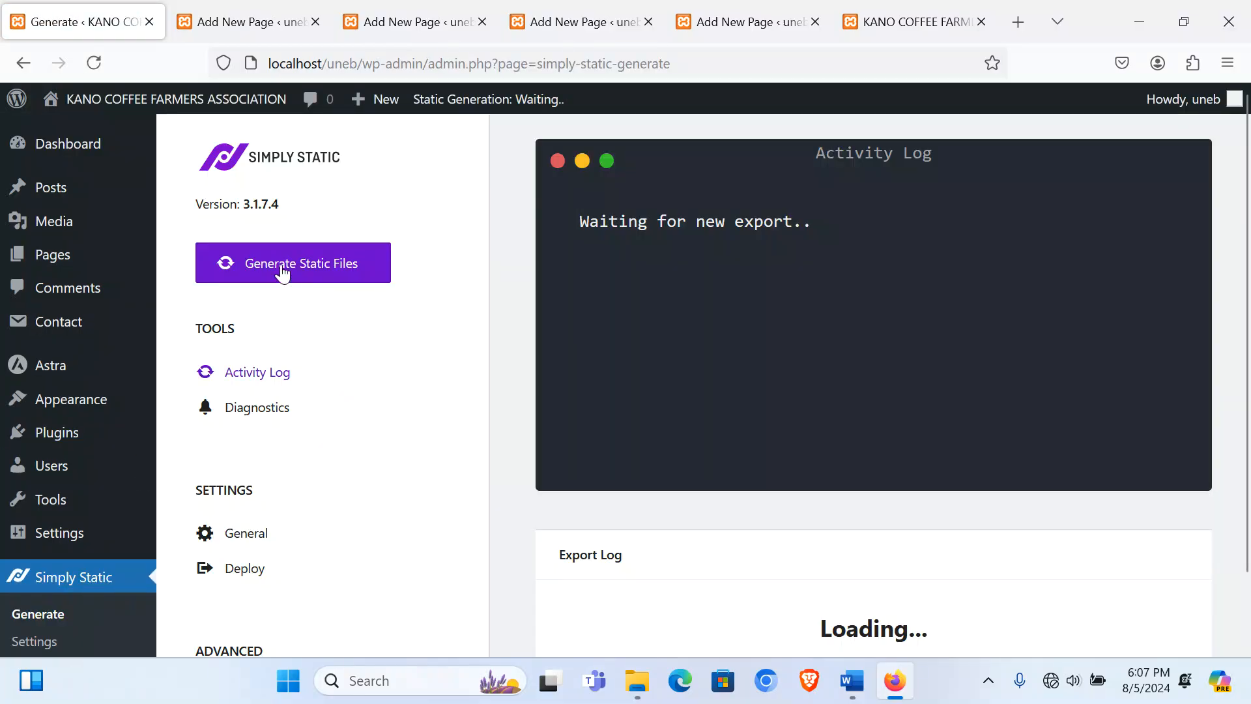
{"action": "left_click", "coordinate": [280, 263]}
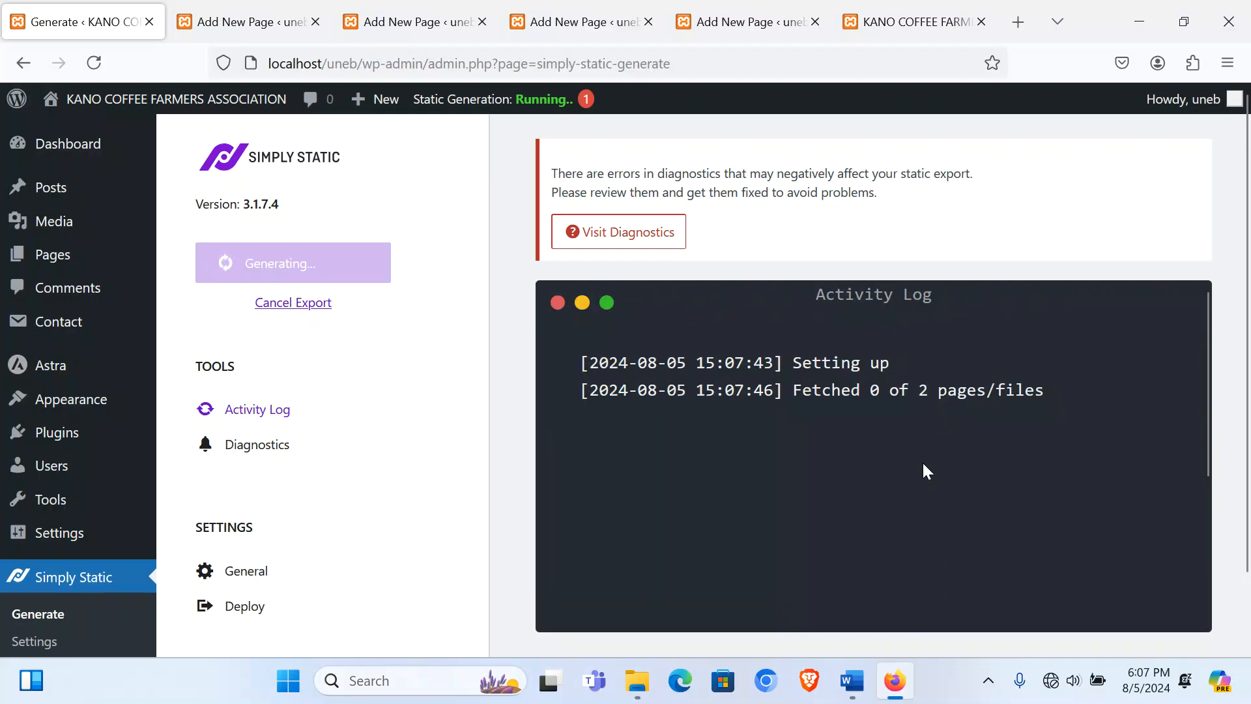
Step: Close the four leftover page editor tabs and the live site tab
{"action": "left_click", "coordinate": [224, 23]}
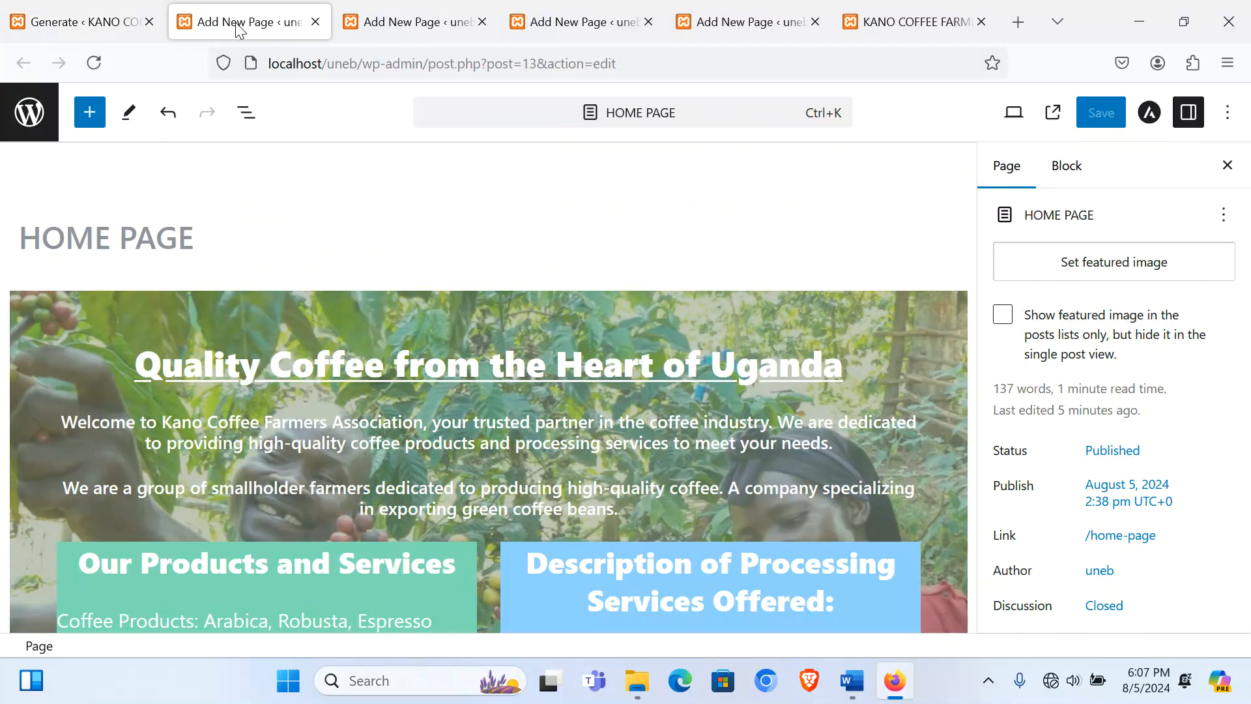
{"action": "scroll", "coordinate": [537, 385], "scroll_direction": "down", "scroll_amount": 5}
{"action": "scroll", "coordinate": [537, 385], "scroll_direction": "up", "scroll_amount": 4}
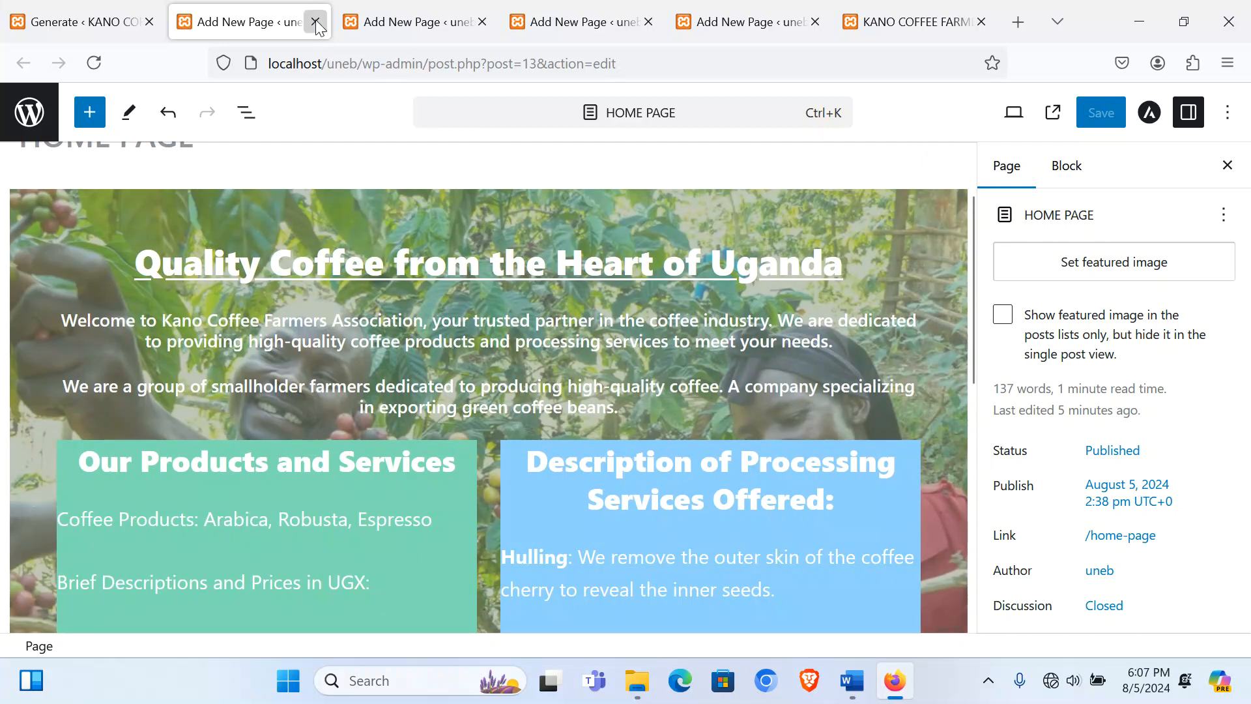
{"action": "left_click", "coordinate": [316, 22]}
{"action": "left_click", "coordinate": [316, 23]}
{"action": "left_click", "coordinate": [315, 23]}
{"action": "left_click", "coordinate": [315, 22]}
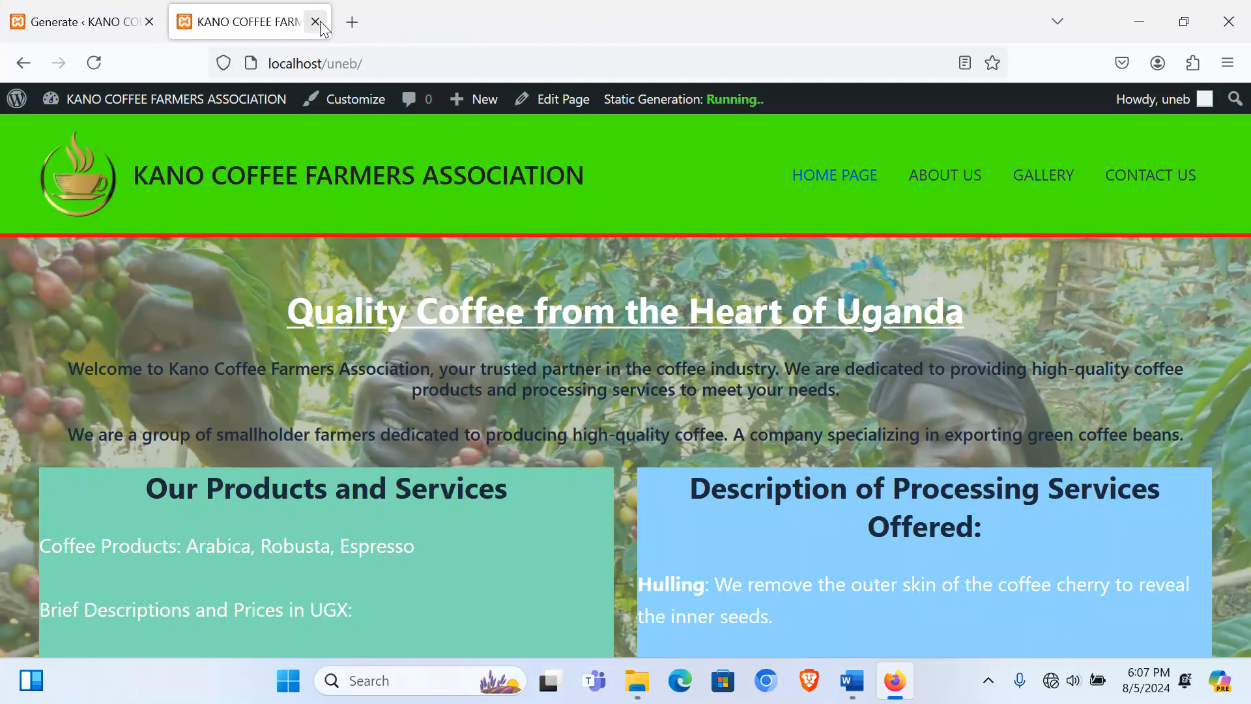
{"action": "left_click", "coordinate": [315, 23]}
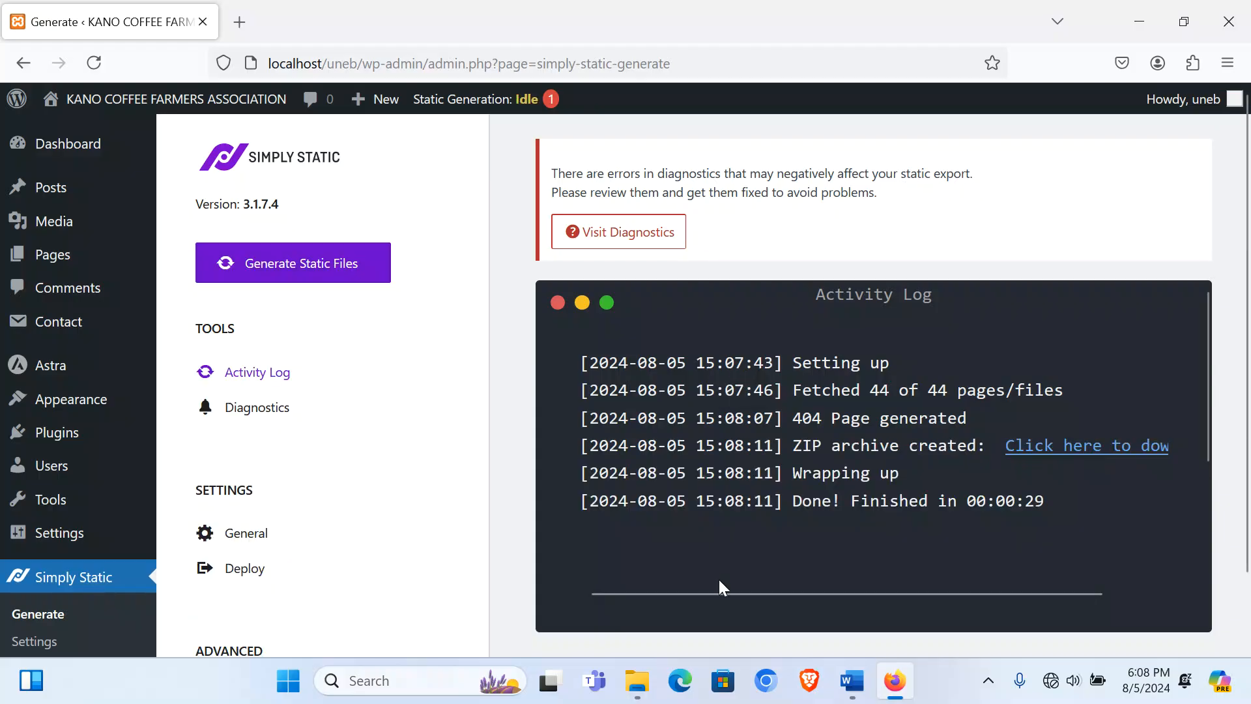
Step: Download the 16.68 MB static-export ZIP and bring the Coffee folder window forward
{"action": "left_click_drag", "start_coordinate": [715, 591], "coordinate": [928, 592]}
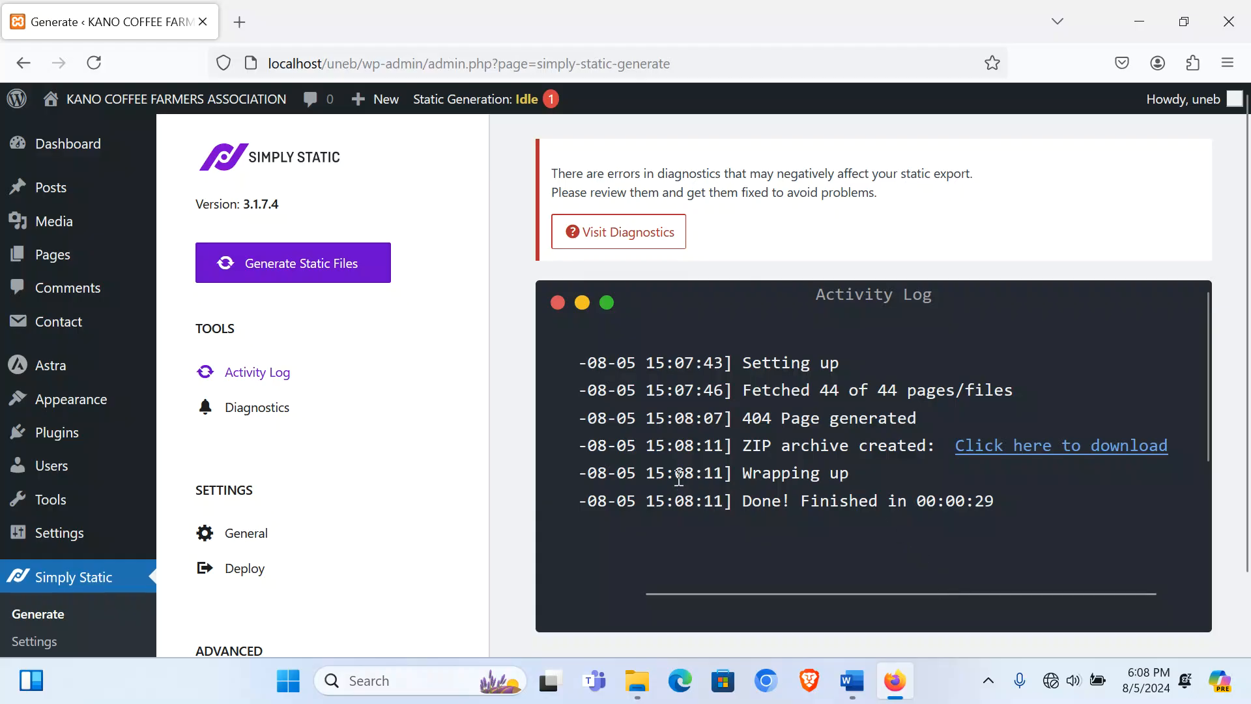
{"action": "left_click", "coordinate": [1052, 453]}
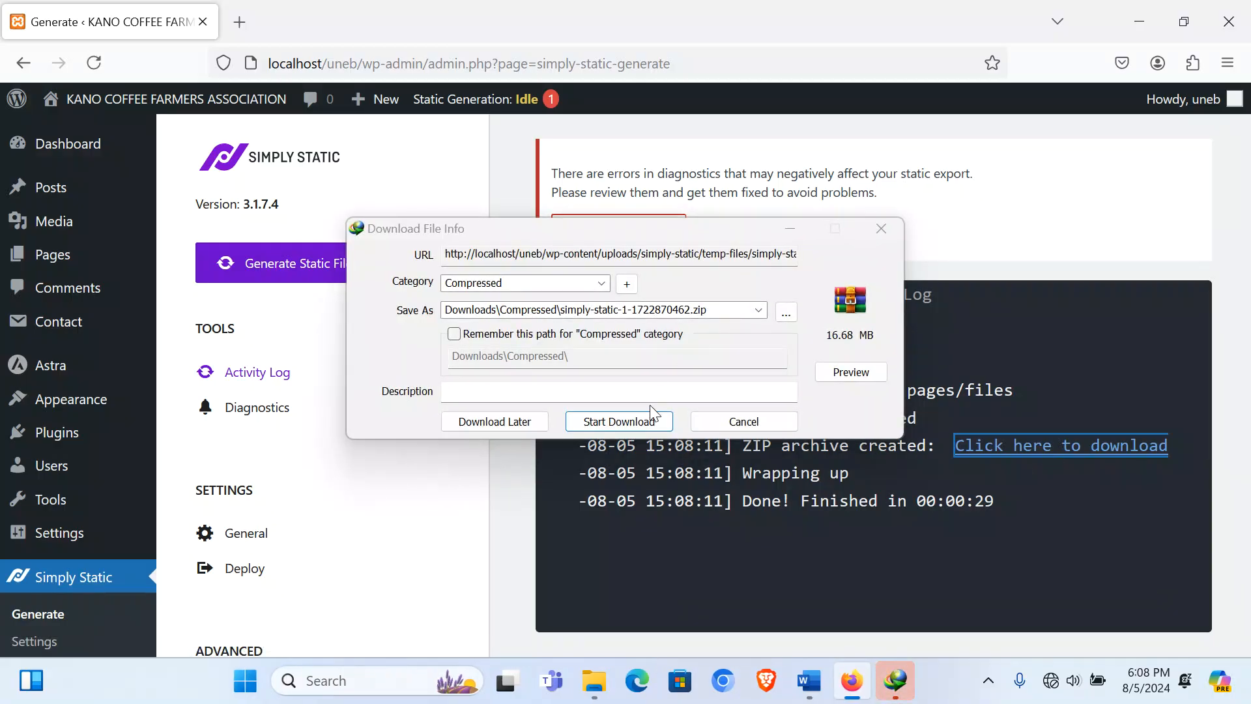
{"action": "left_click", "coordinate": [627, 422]}
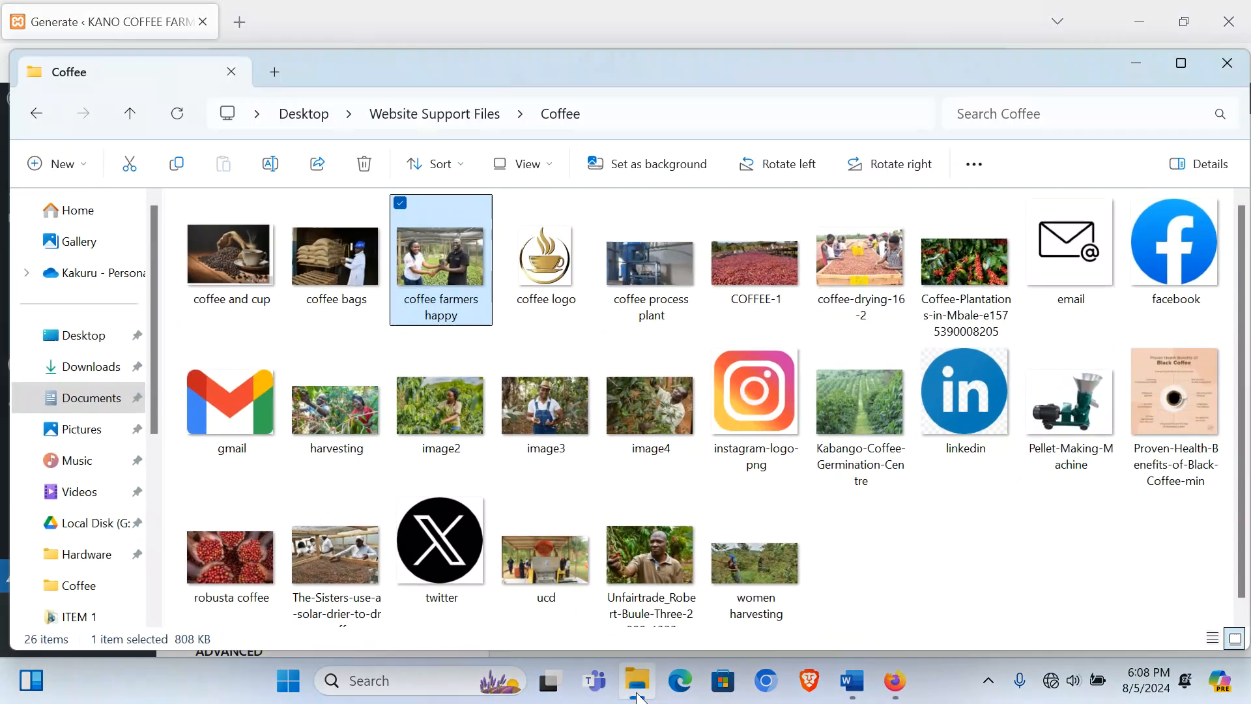
{"action": "left_click", "coordinate": [637, 680]}
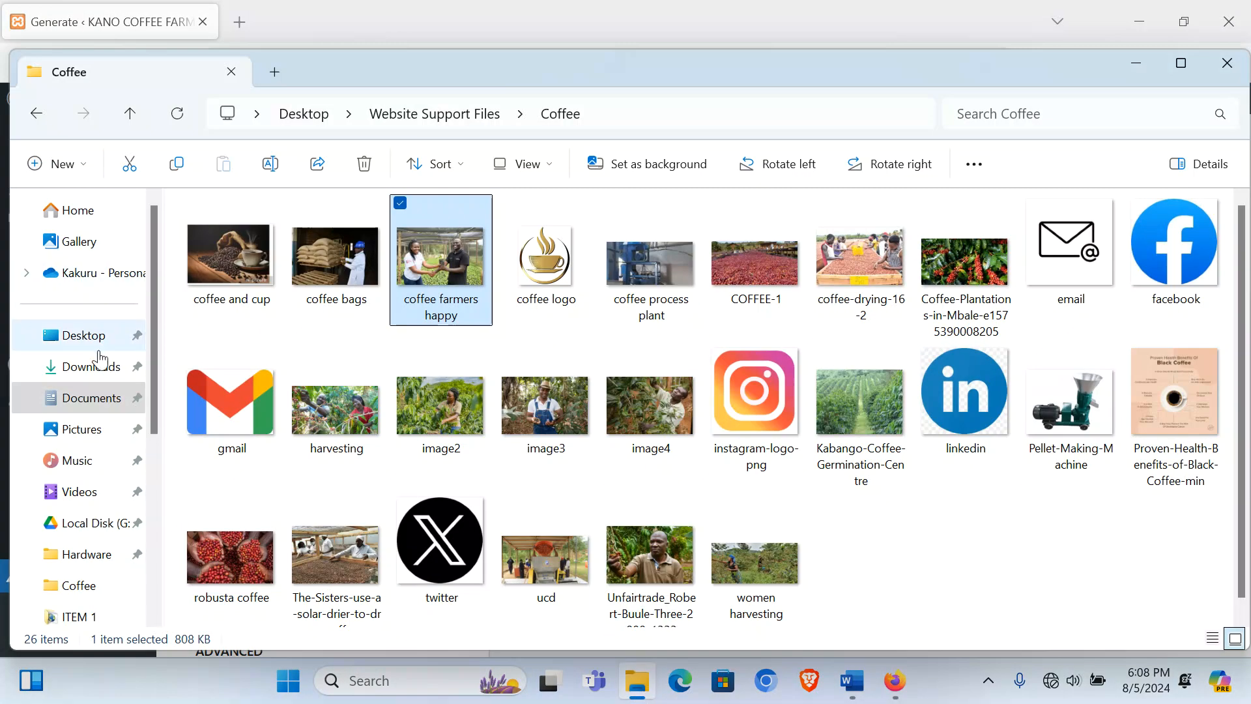
Step: Copy the simply-static ZIP from Downloads › Compressed and close the extra windows
{"action": "left_click", "coordinate": [97, 367]}
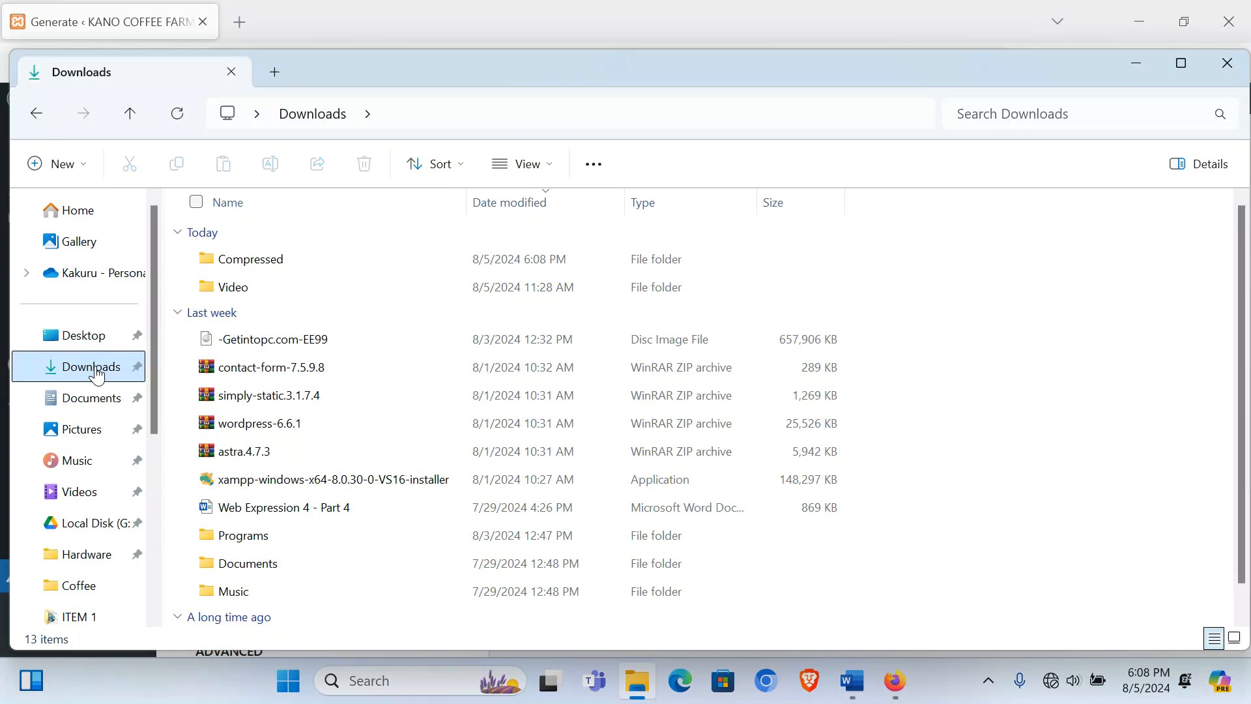
{"action": "double_click", "coordinate": [279, 266]}
{"action": "left_click", "coordinate": [272, 267]}
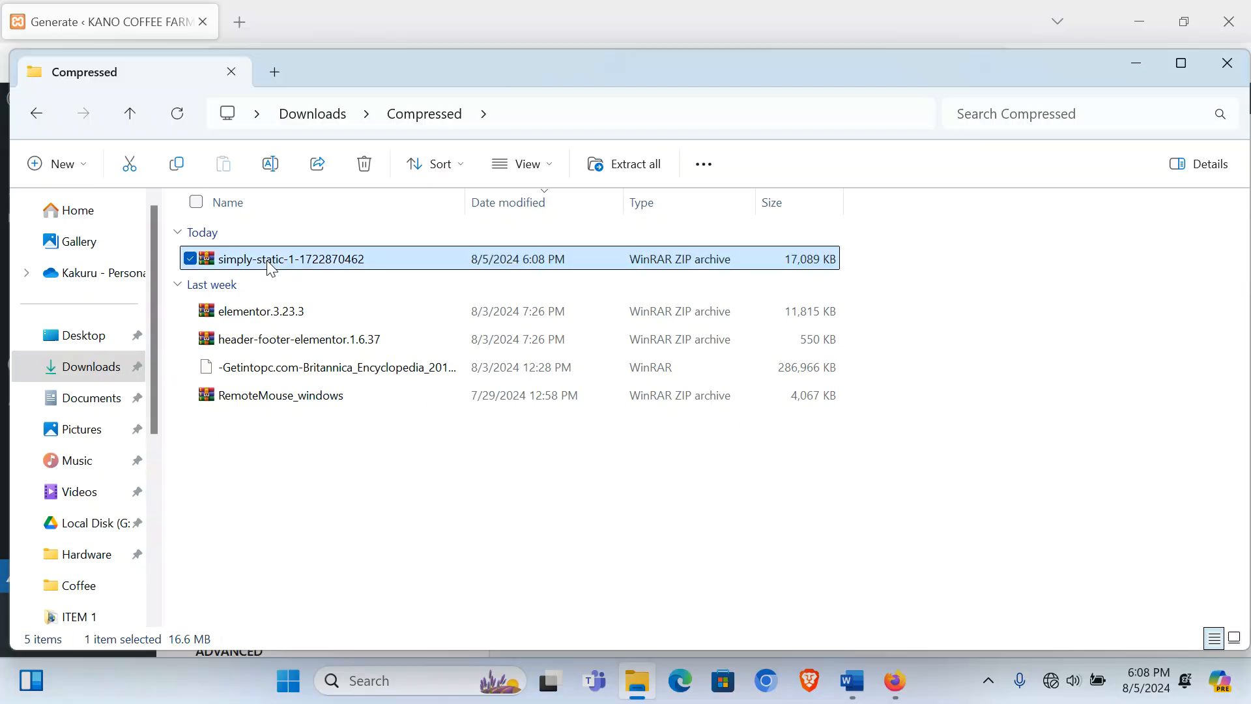
{"action": "right_click", "coordinate": [272, 267]}
{"action": "left_click", "coordinate": [342, 534]}
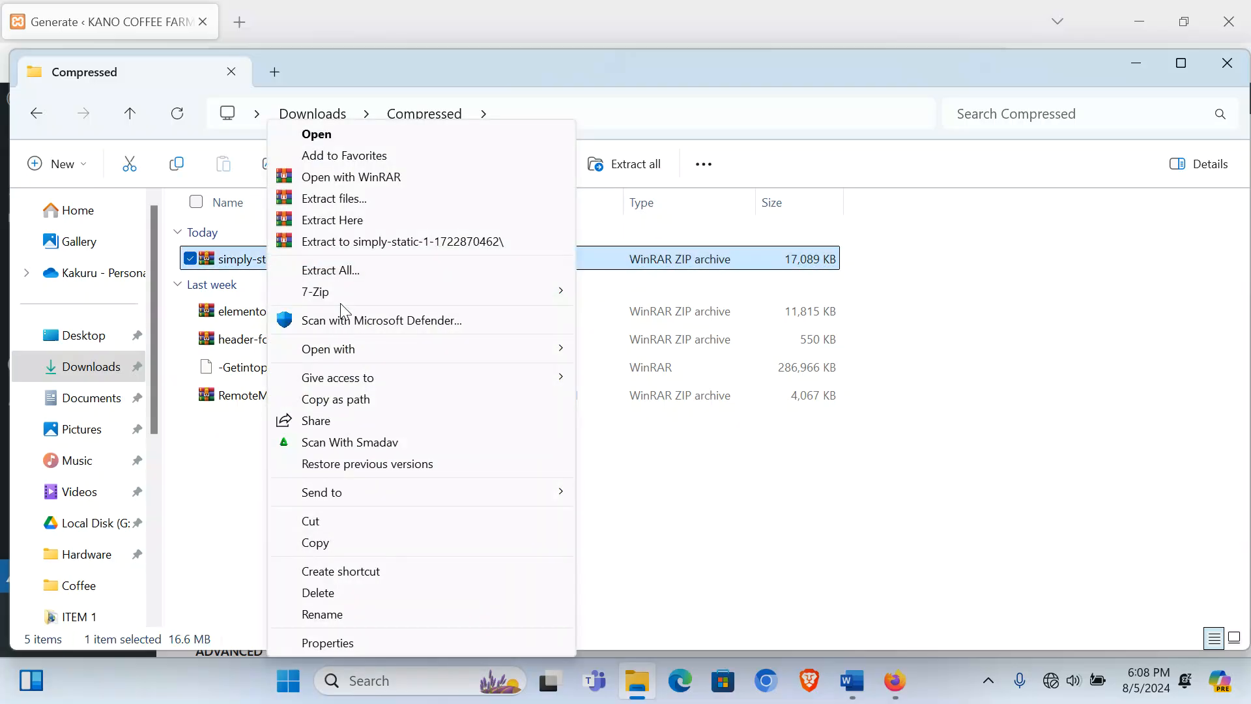
{"action": "left_click", "coordinate": [316, 542]}
{"action": "left_click", "coordinate": [1239, 17]}
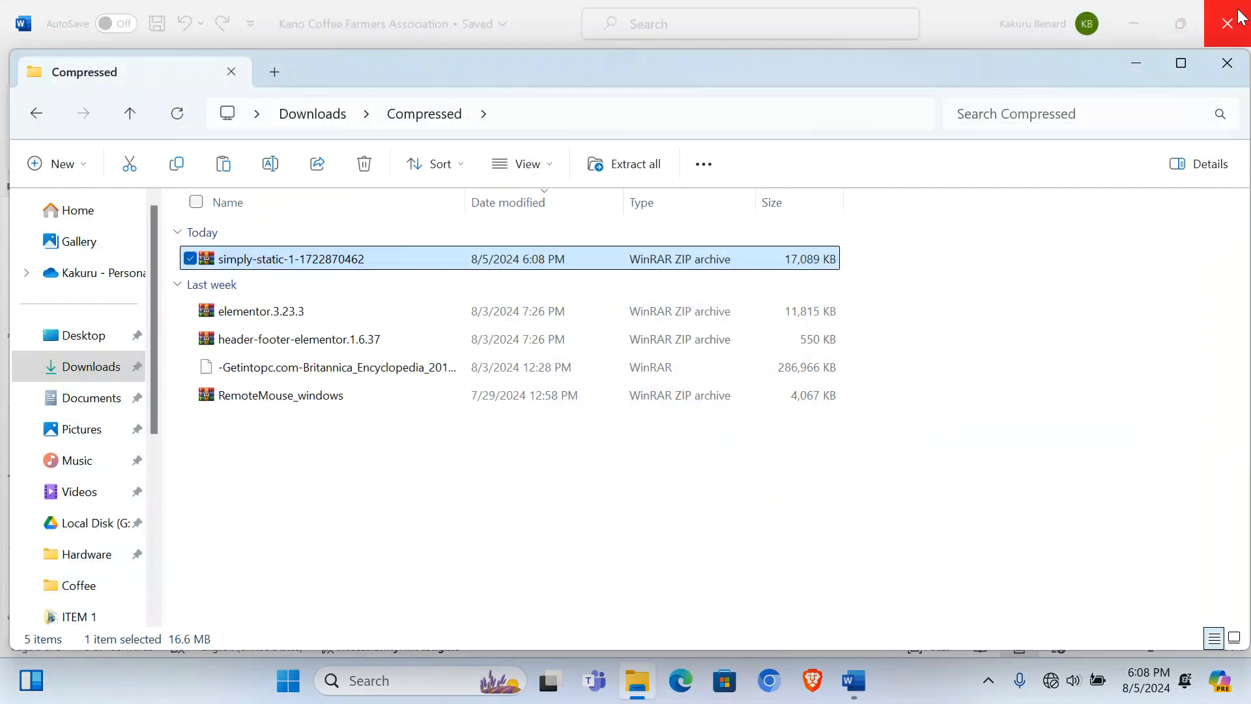
{"action": "left_click", "coordinate": [1234, 28]}
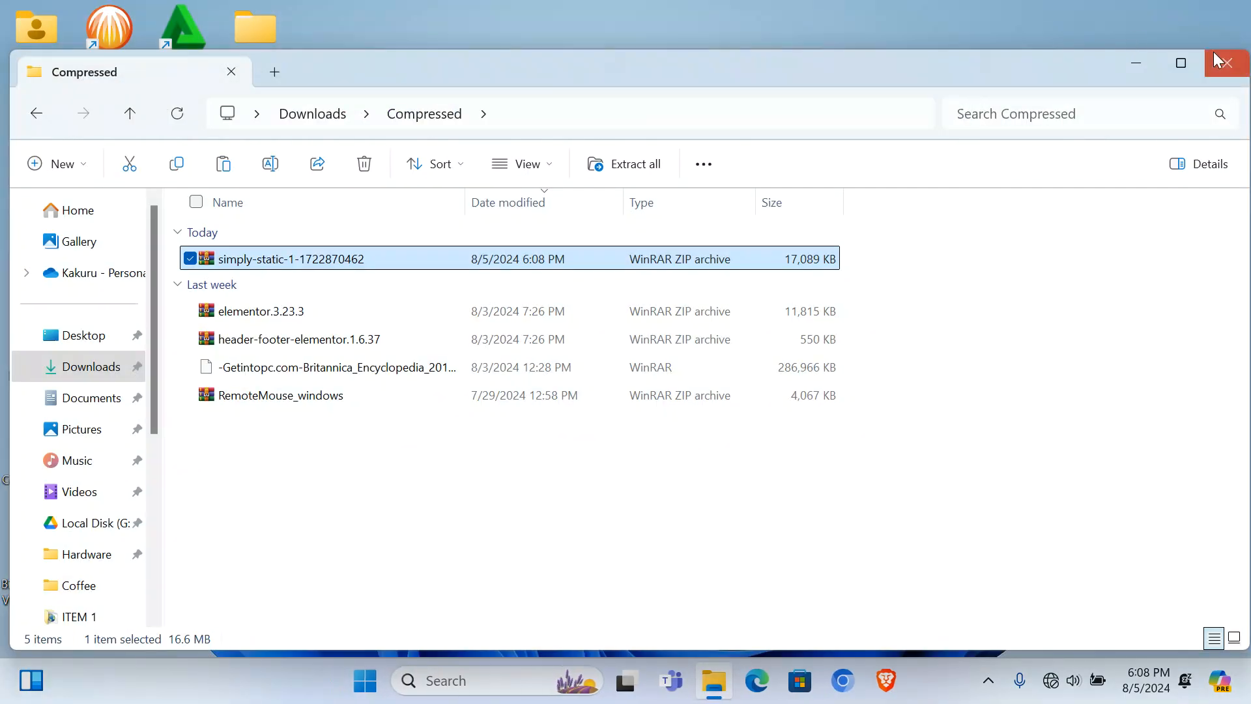
{"action": "left_click", "coordinate": [1233, 66]}
Step: Create a new folder named ITEM 2 inside the Coffee project folder
{"action": "double_click", "coordinate": [908, 236]}
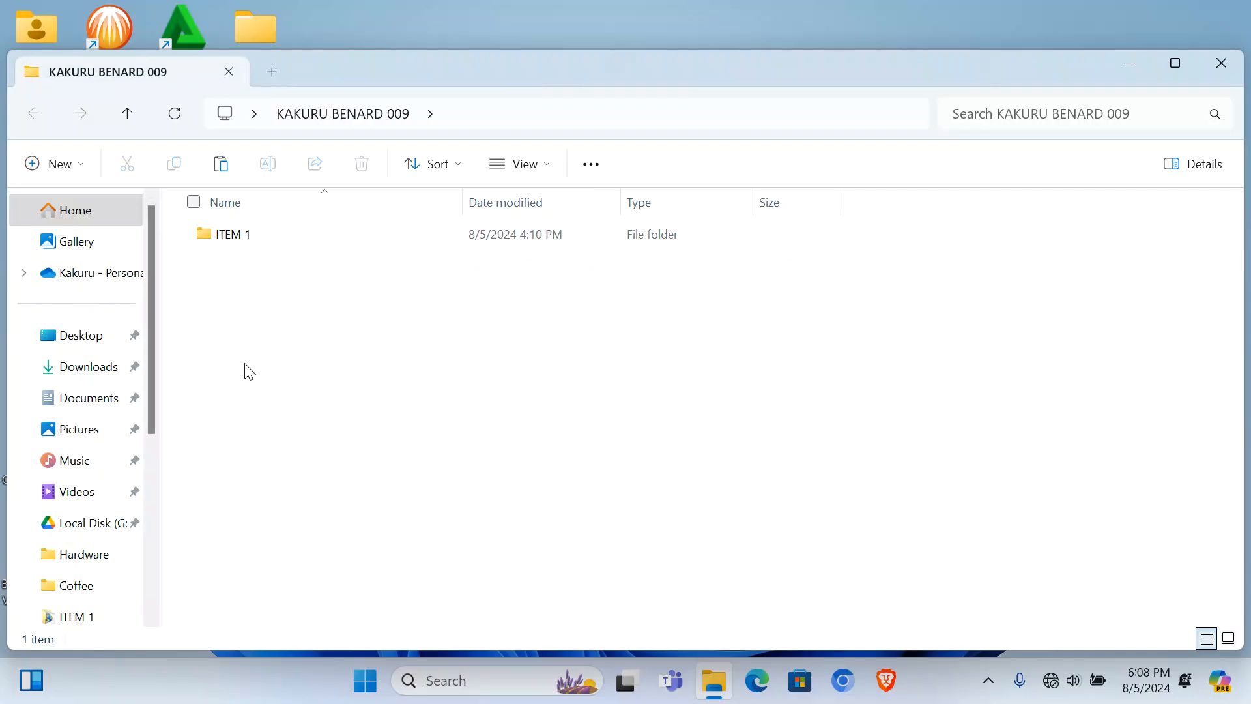
{"action": "right_click", "coordinate": [245, 378]}
{"action": "mouse_move", "coordinate": [402, 238]}
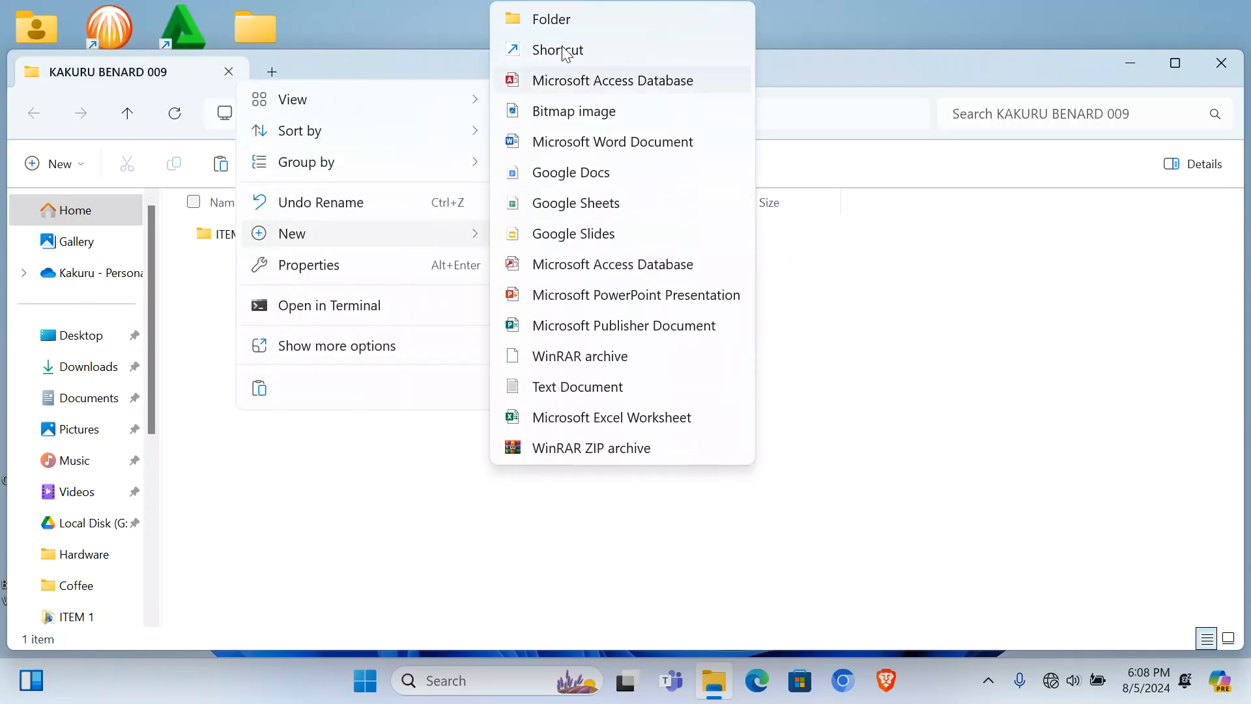
{"action": "left_click", "coordinate": [569, 14]}
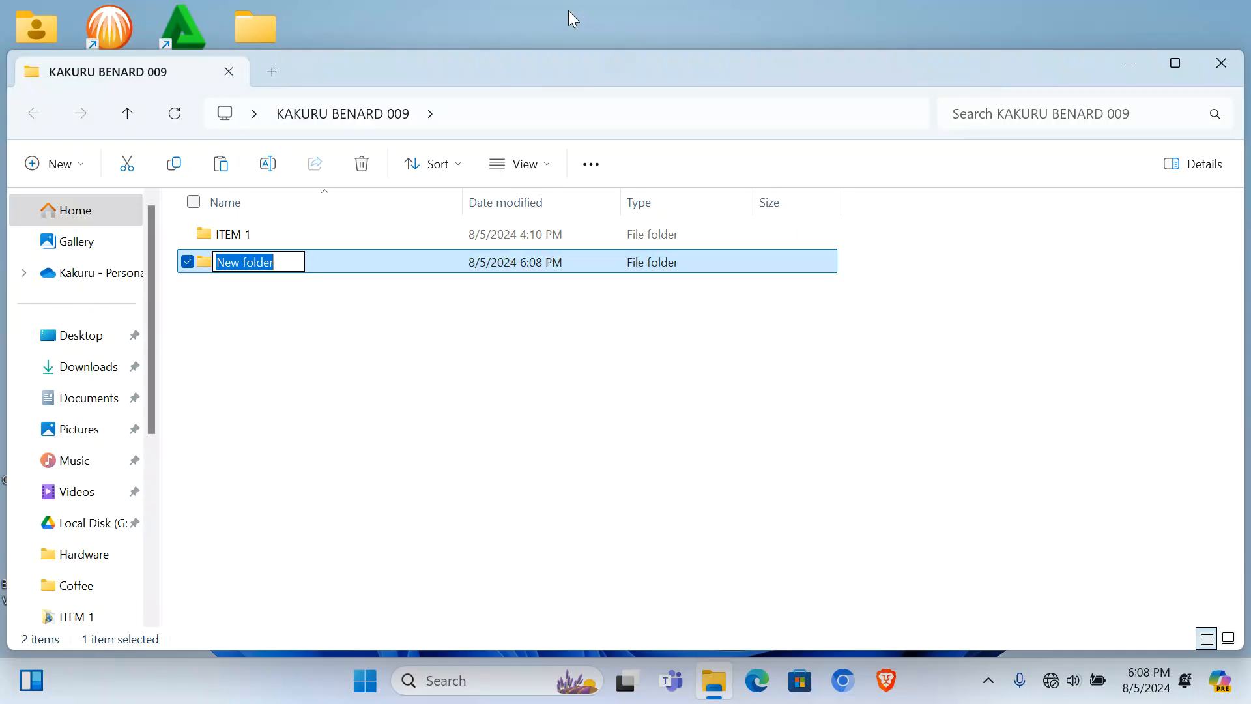
{"action": "type", "text": "ITEM 2"}
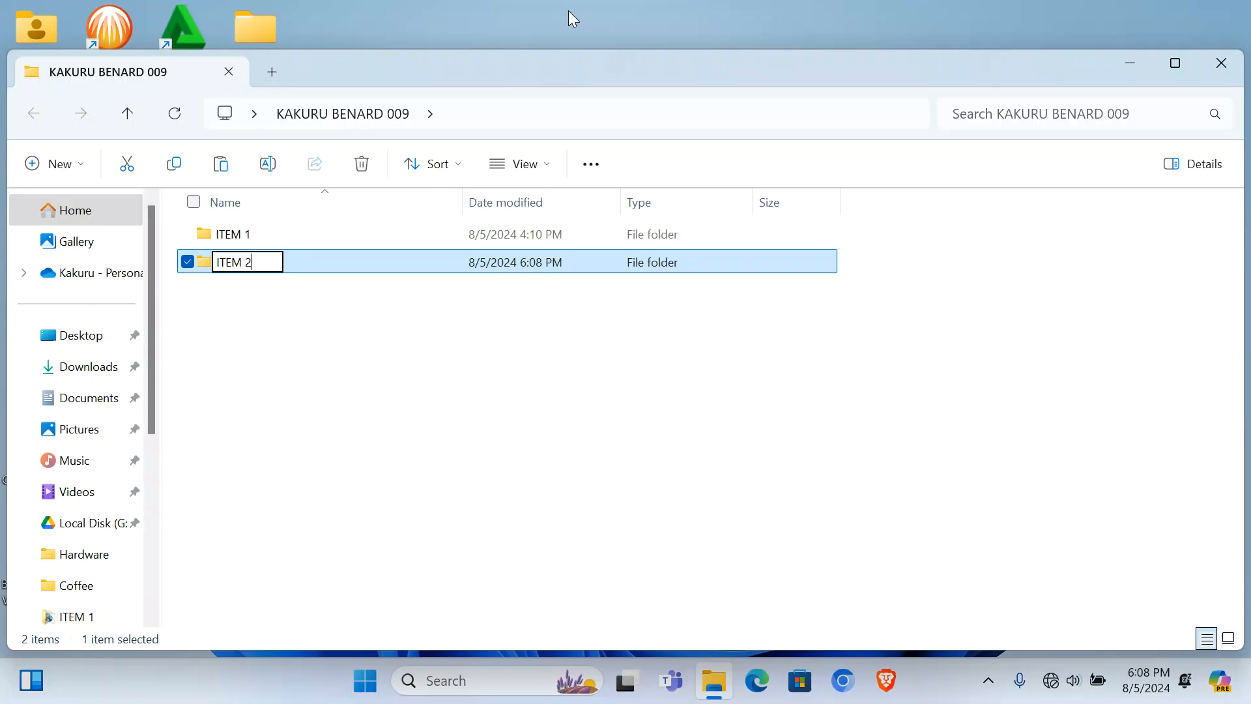
{"action": "key", "text": "Return"}
{"action": "key", "text": "Return"}
Step: Paste the ZIP archive into ITEM 2 and extract it there with WinRAR
{"action": "right_click", "coordinate": [381, 281]}
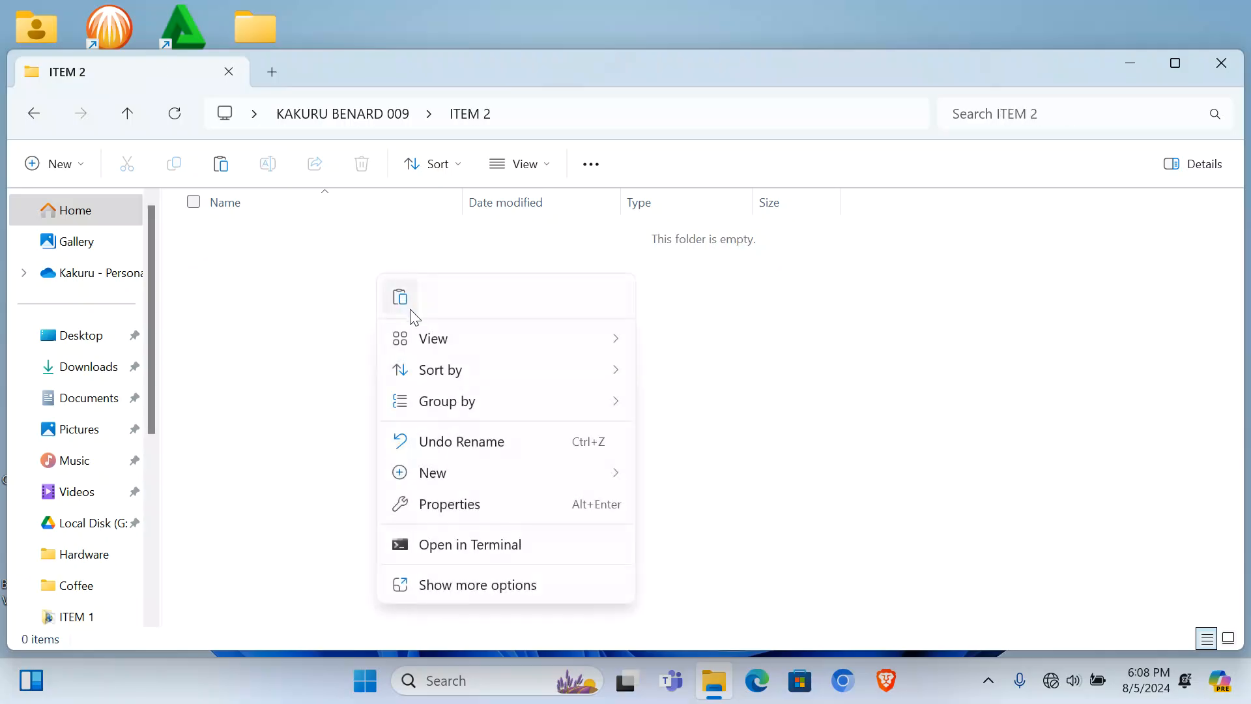
{"action": "left_click", "coordinate": [402, 294]}
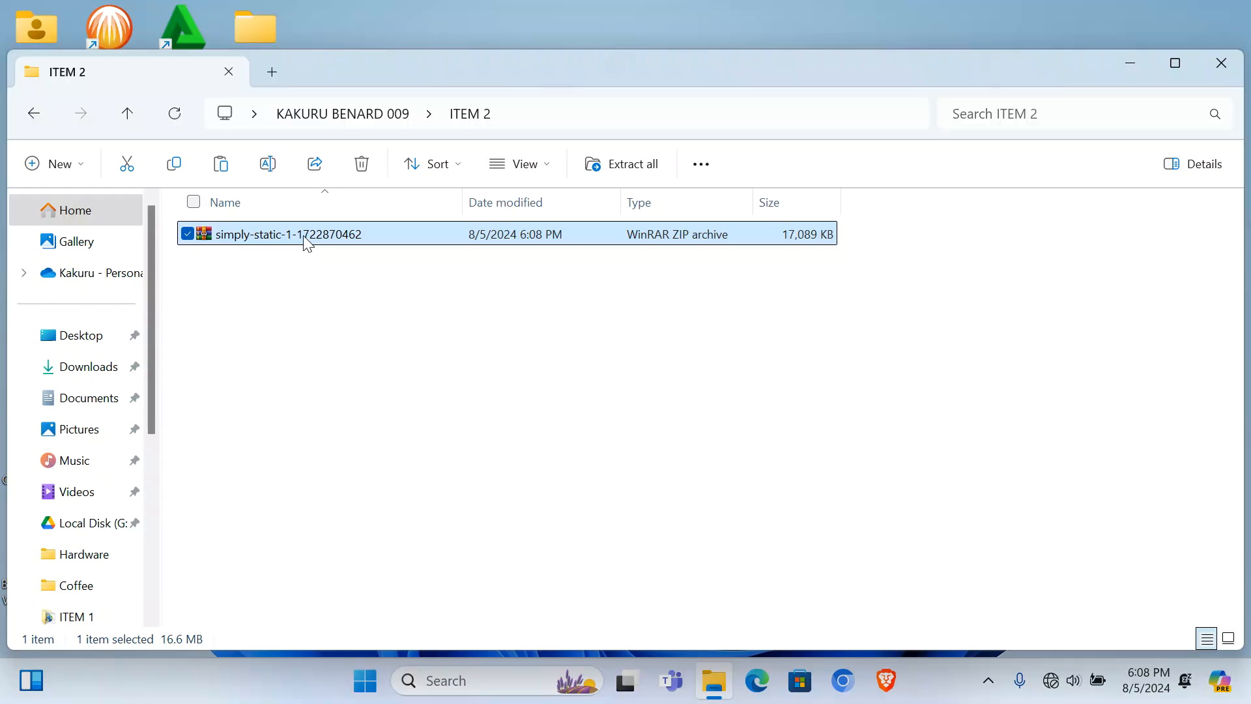
{"action": "right_click", "coordinate": [307, 242]}
{"action": "left_click", "coordinate": [407, 533]}
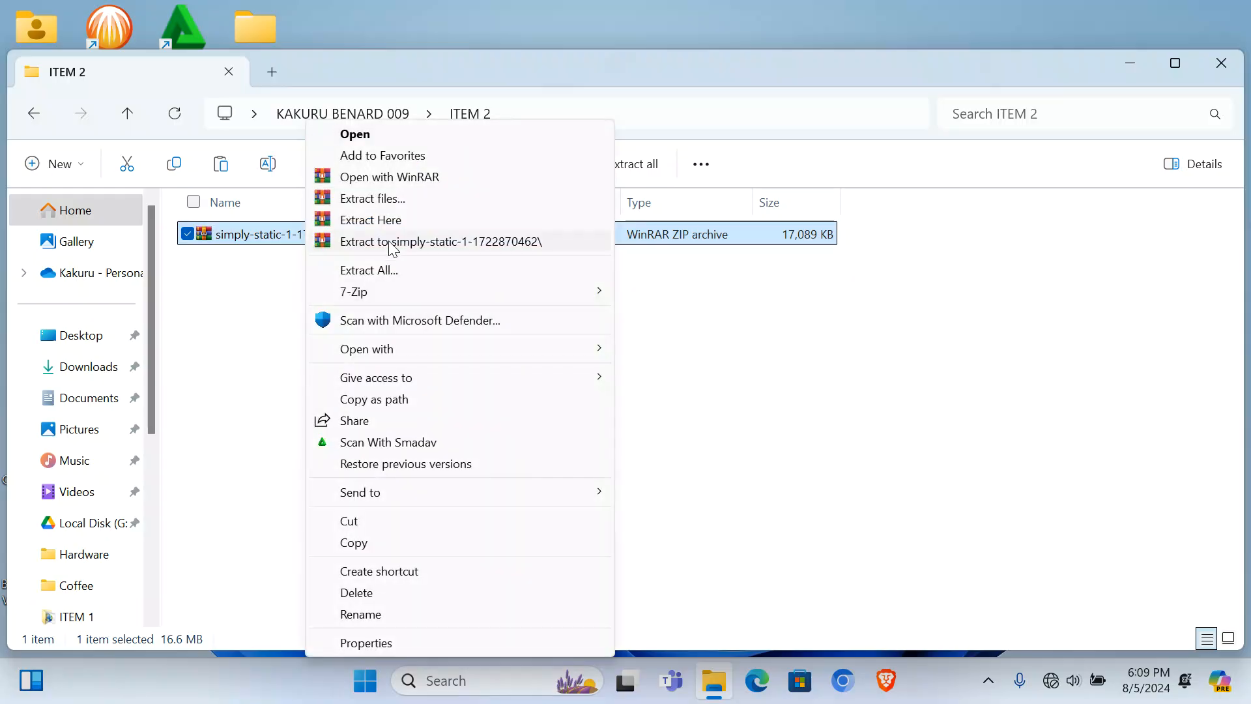
{"action": "left_click", "coordinate": [388, 220]}
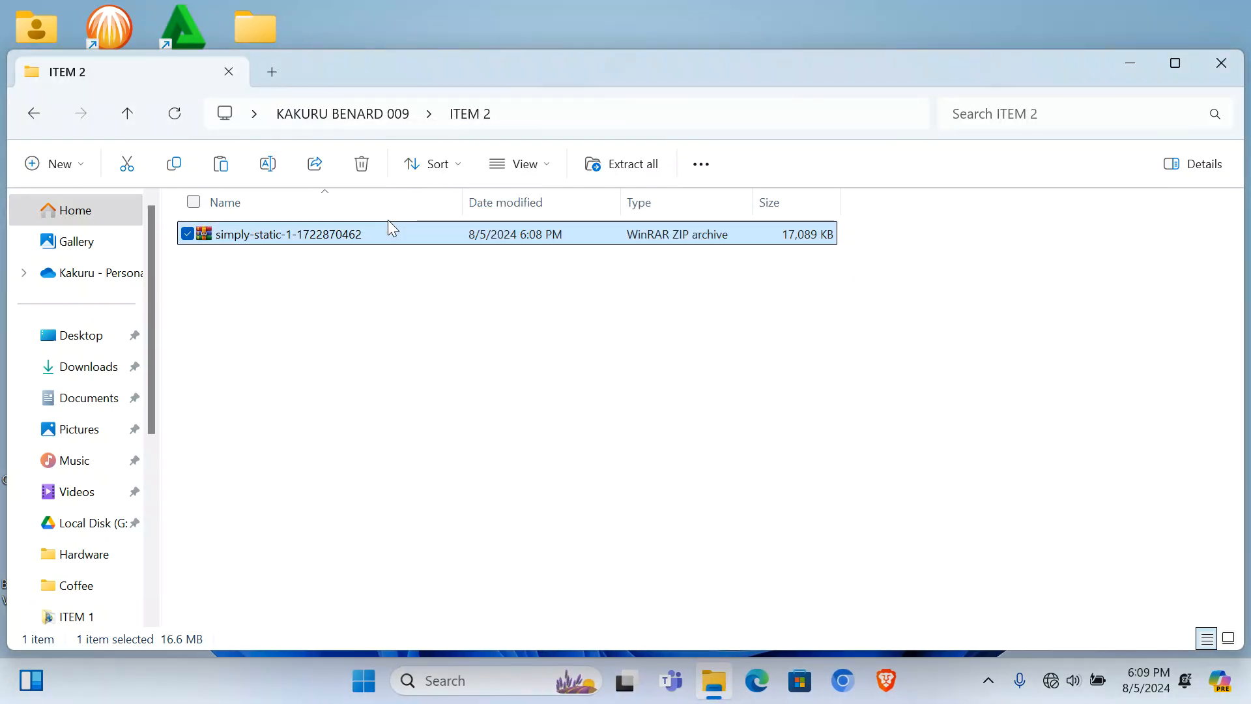
Step: Permanently delete the ZIP archive, leaving the extracted folders and index file
{"action": "left_click", "coordinate": [349, 561]}
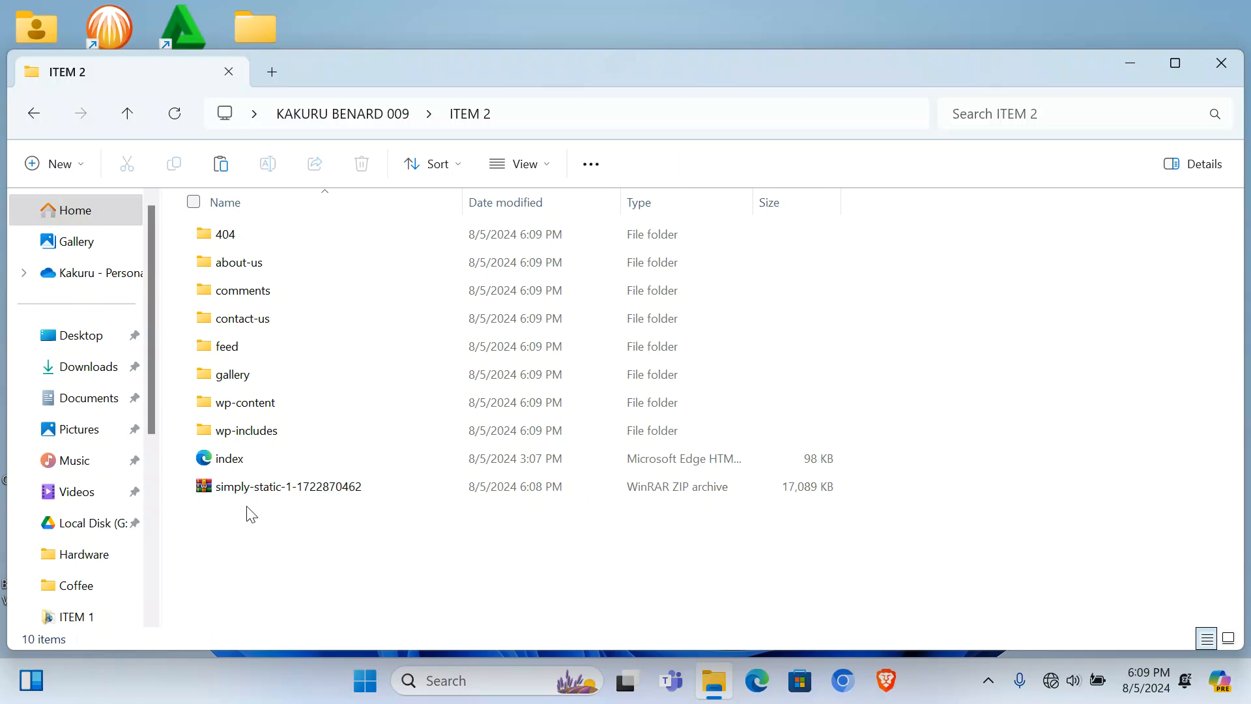
{"action": "left_click", "coordinate": [239, 494]}
{"action": "key", "text": "shift+Delete"}
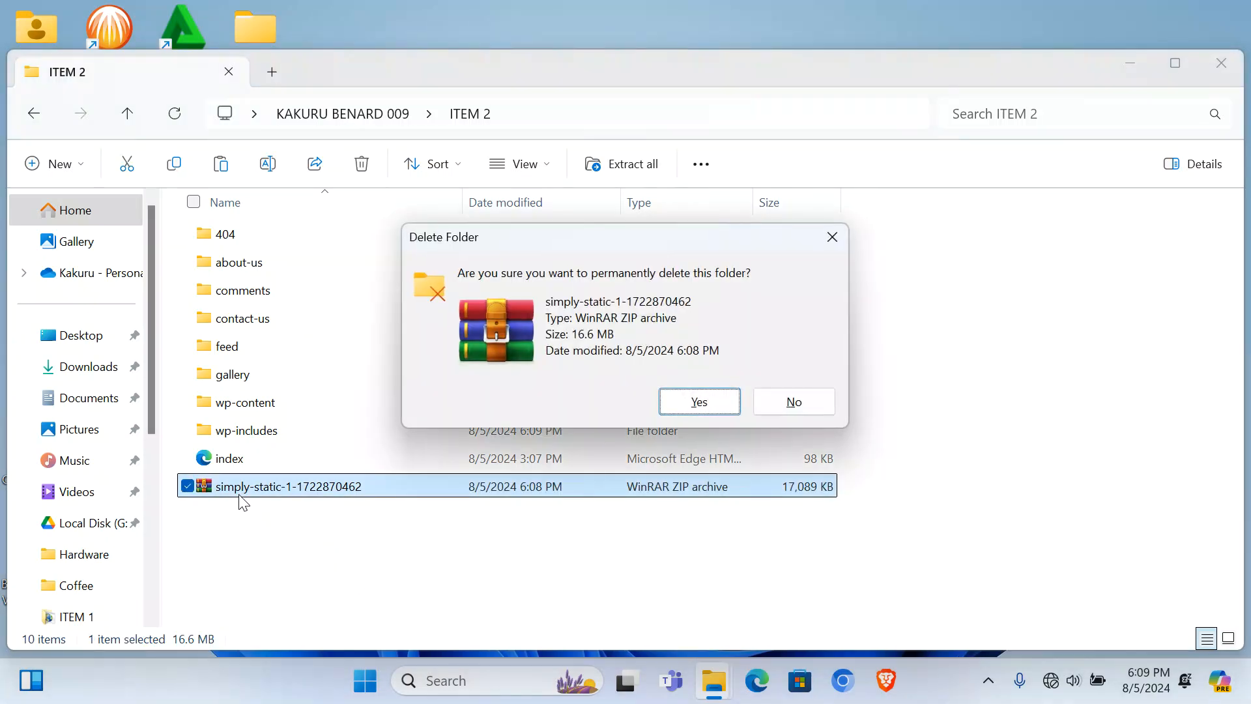
{"action": "key", "text": "Return"}
{"action": "left_click", "coordinate": [214, 460]}
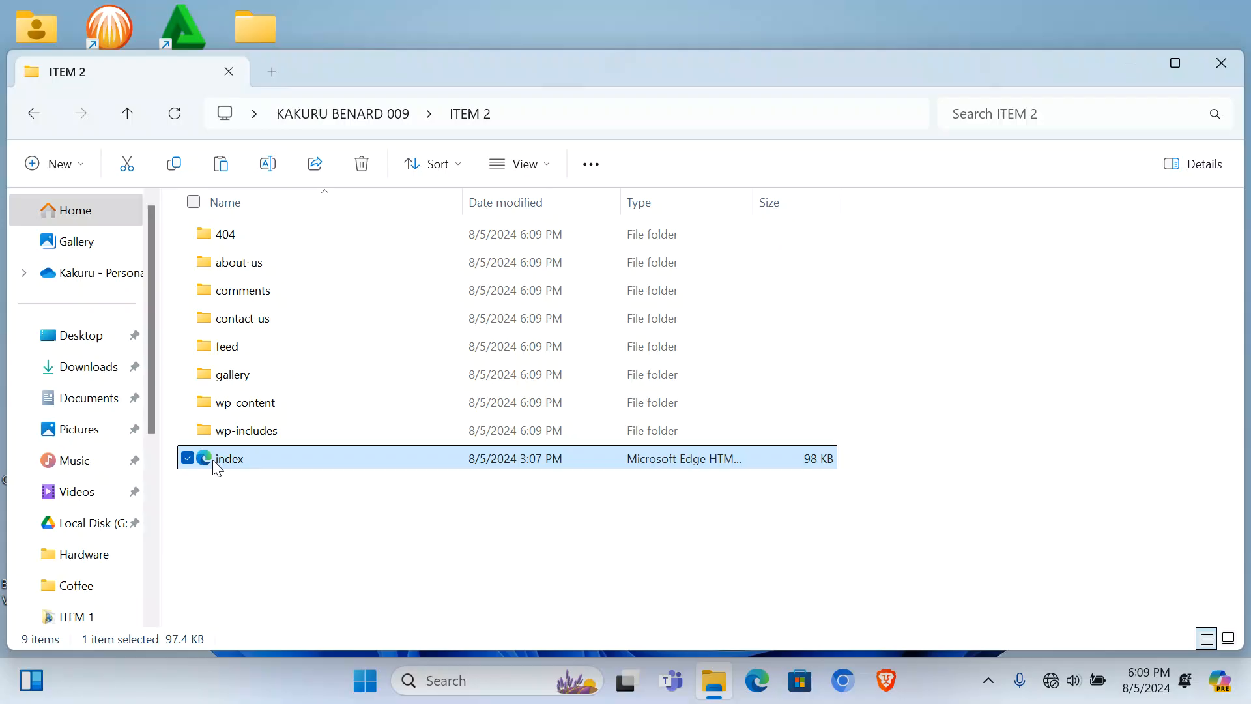
Step: Open the exported index.html home page offline in Edge and view About Us
{"action": "double_click", "coordinate": [214, 460]}
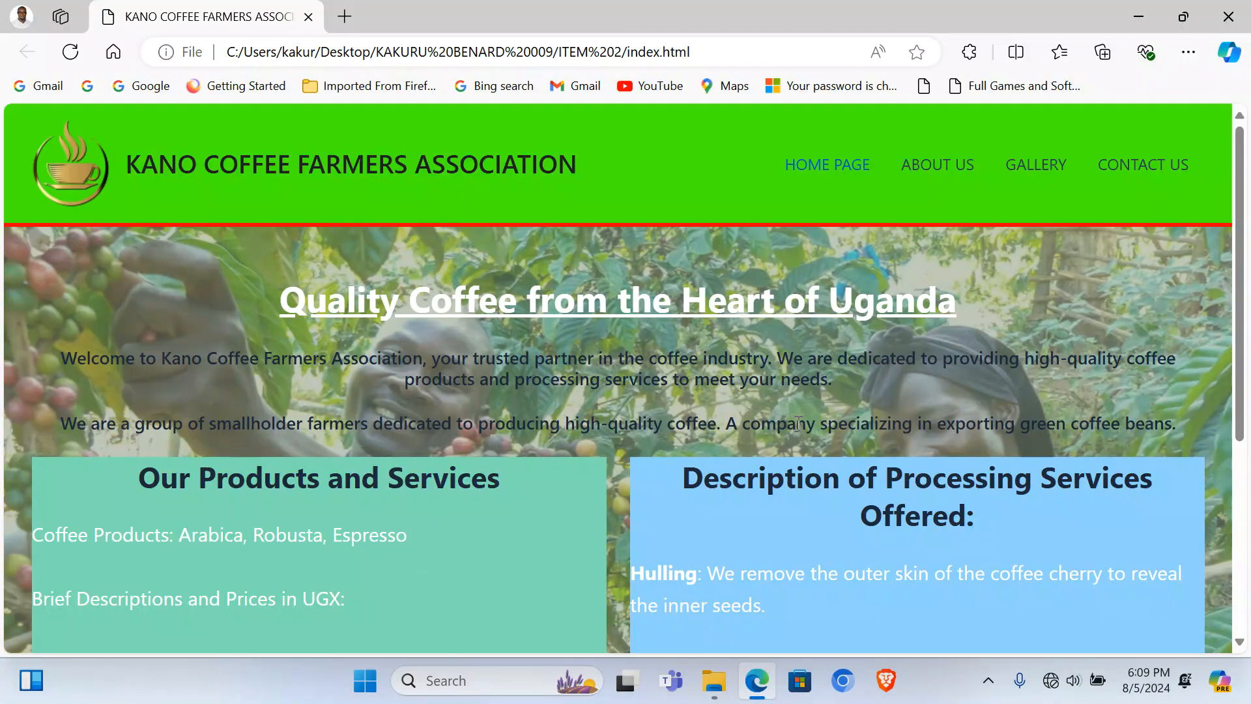
{"action": "scroll", "coordinate": [530, 379], "scroll_direction": "down", "scroll_amount": 5}
{"action": "scroll", "coordinate": [530, 379], "scroll_direction": "up", "scroll_amount": 5}
{"action": "left_click", "coordinate": [952, 161]}
{"action": "scroll", "coordinate": [946, 322], "scroll_direction": "down", "scroll_amount": 10}
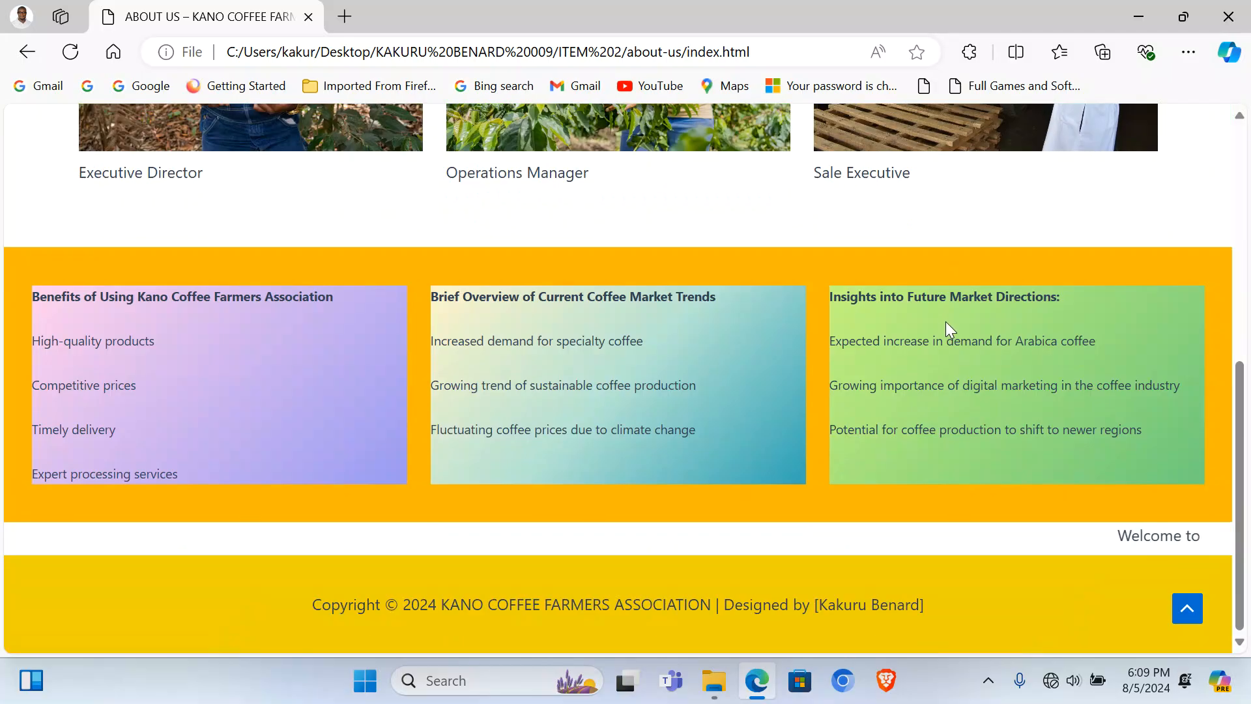
{"action": "scroll", "coordinate": [946, 322], "scroll_direction": "up", "scroll_amount": 10}
Step: Browse the offline Gallery and Contact Us pages
{"action": "left_click", "coordinate": [1042, 167]}
{"action": "scroll", "coordinate": [950, 368], "scroll_direction": "down", "scroll_amount": 6}
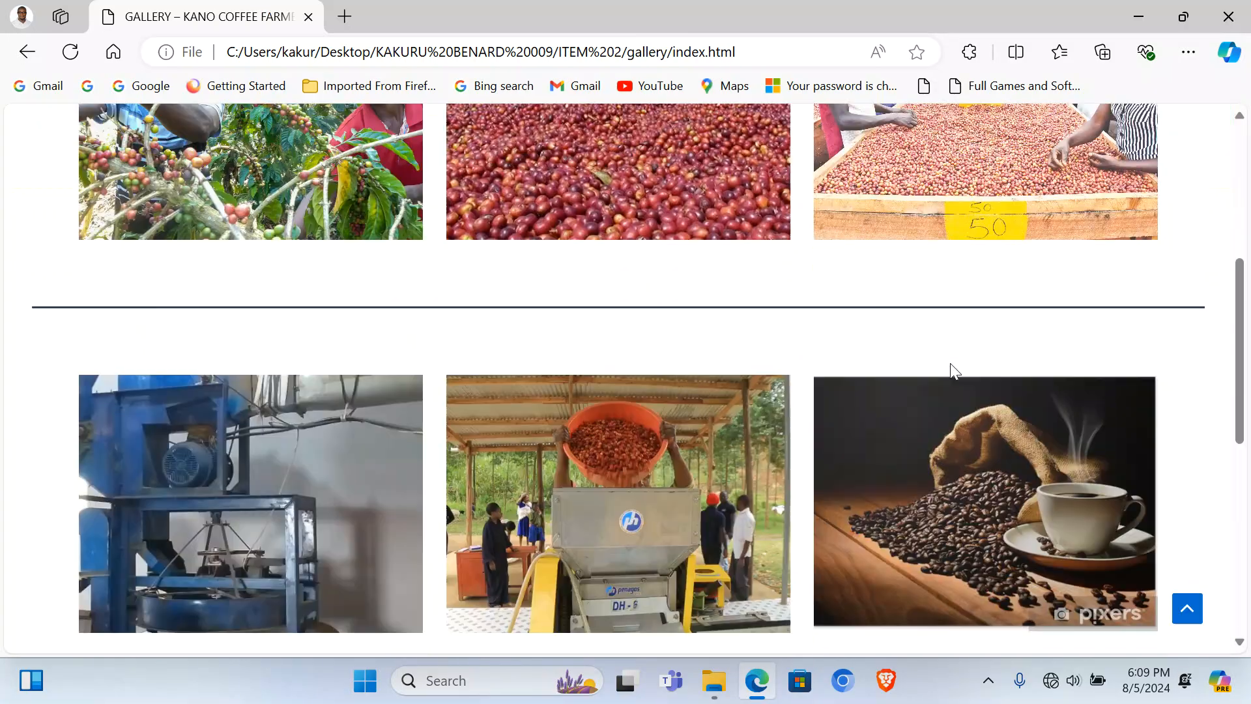
{"action": "scroll", "coordinate": [950, 373], "scroll_direction": "down", "scroll_amount": 5}
{"action": "scroll", "coordinate": [949, 374], "scroll_direction": "up", "scroll_amount": 10}
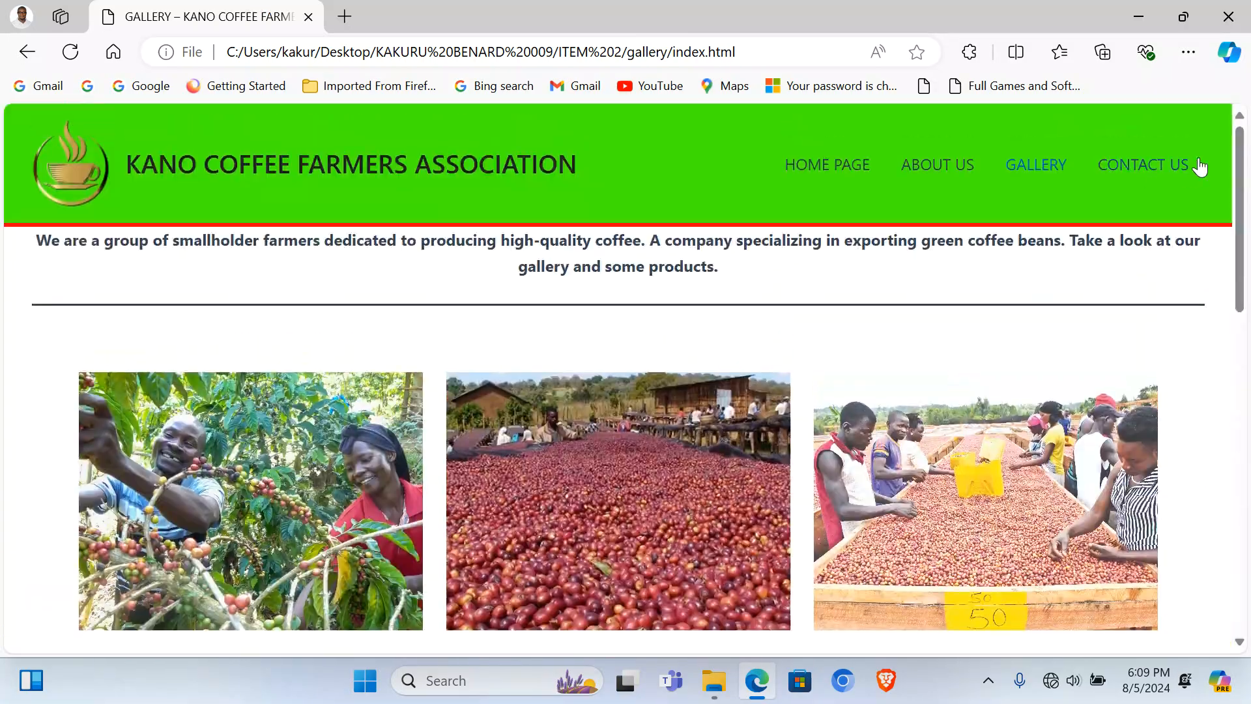
{"action": "left_click", "coordinate": [1168, 167]}
{"action": "scroll", "coordinate": [1011, 385], "scroll_direction": "down", "scroll_amount": 5}
{"action": "scroll", "coordinate": [1011, 386], "scroll_direction": "up", "scroll_amount": 5}
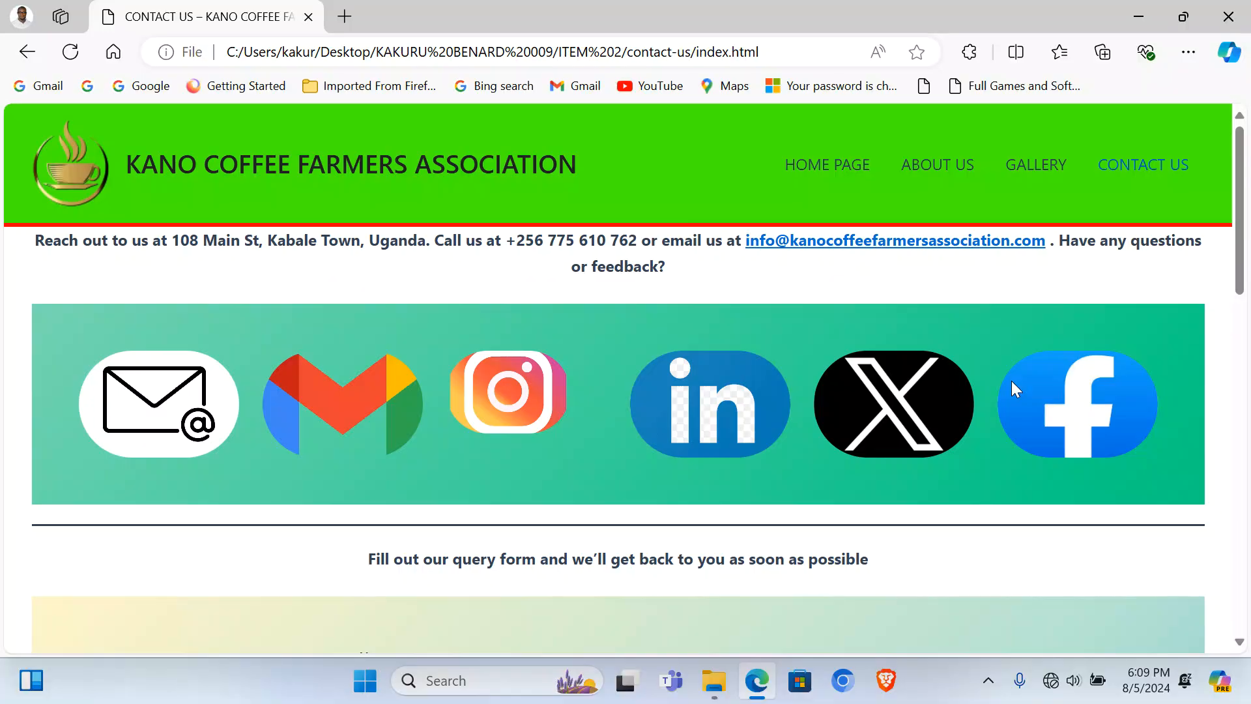
{"action": "scroll", "coordinate": [1011, 386], "scroll_direction": "down", "scroll_amount": 4}
{"action": "scroll", "coordinate": [1011, 380], "scroll_direction": "down", "scroll_amount": 10}
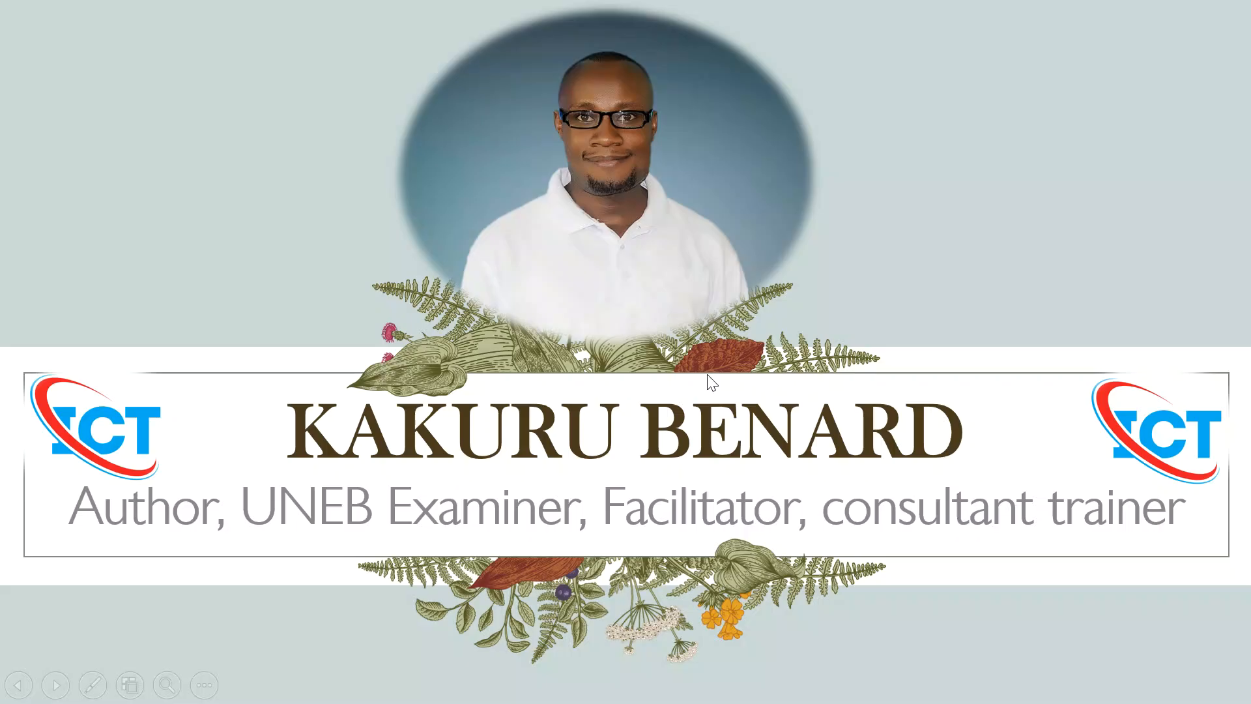